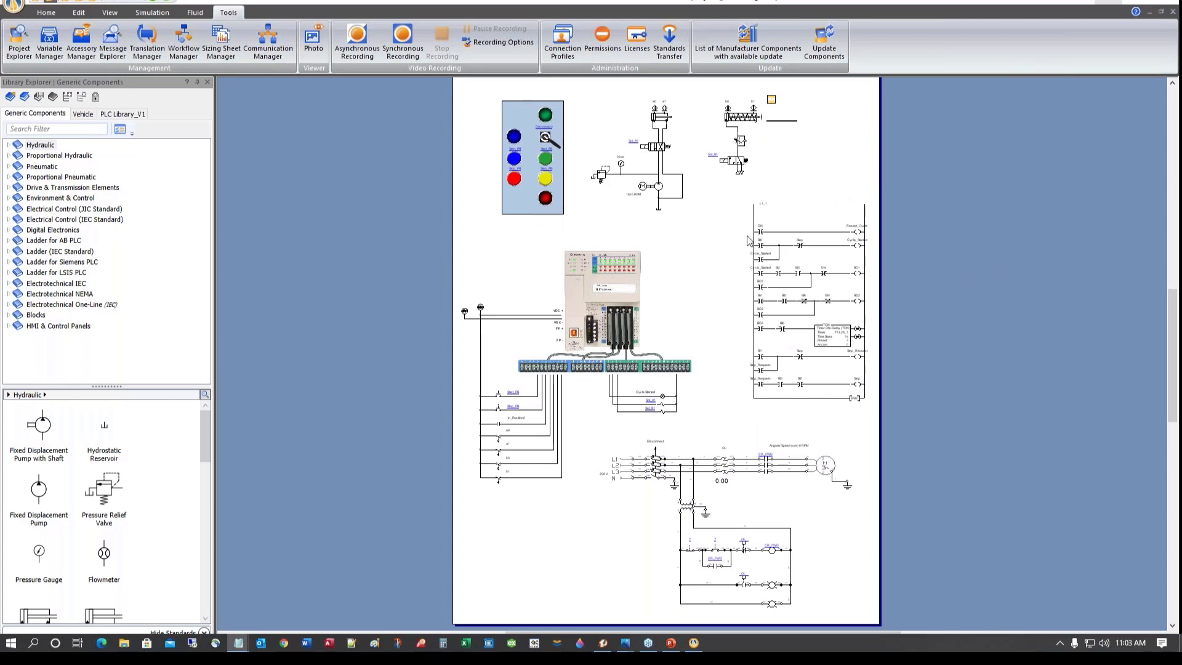
Run the simulation and start the machine cycle from the control panel with the Disconnect switch and the blue Start_PB button
left_click(153, 2)
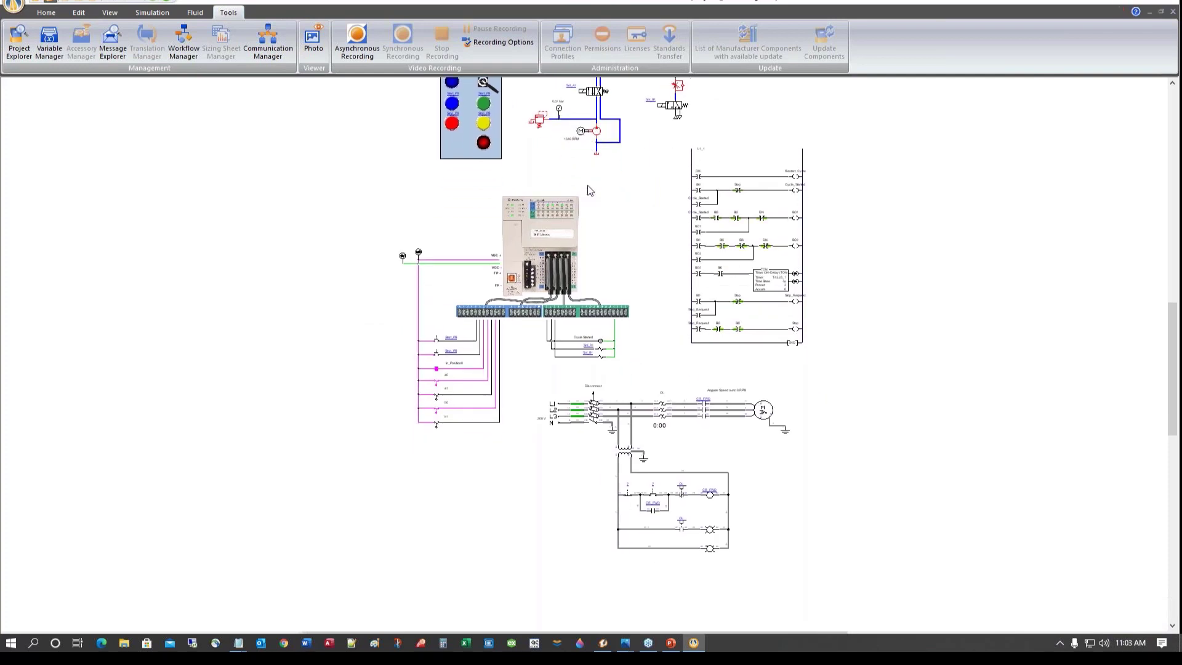
scroll(590, 189, "up", 2)
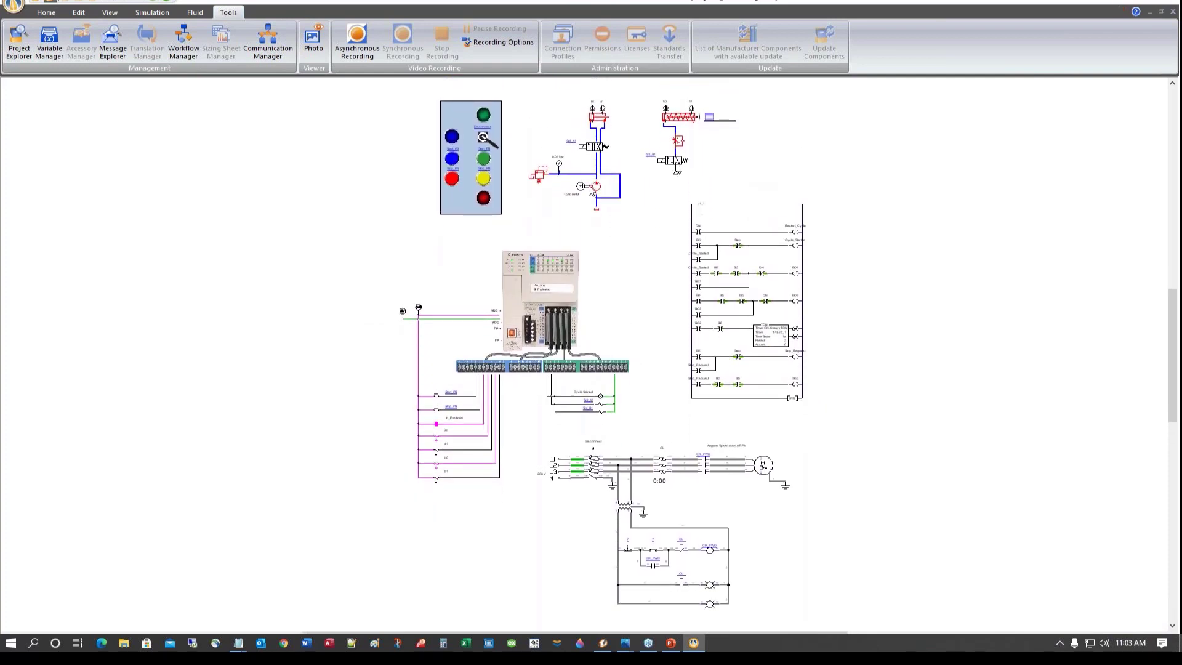
scroll(589, 185, "up", 4)
scroll(626, 230, "up", 3)
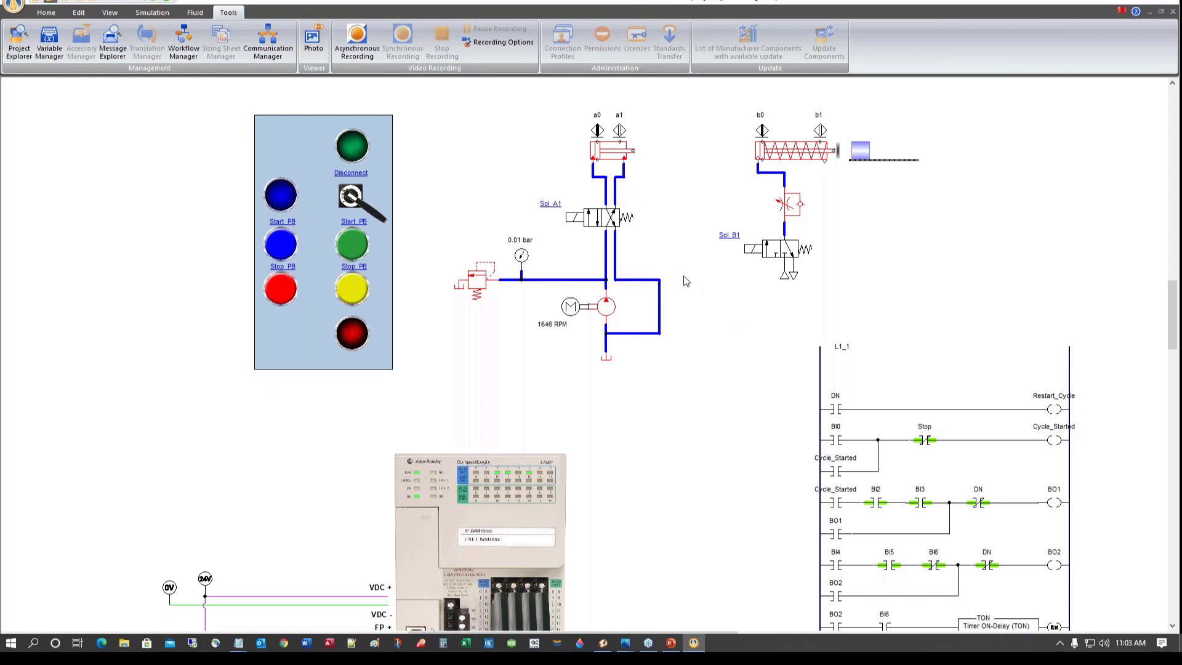
left_click(382, 224)
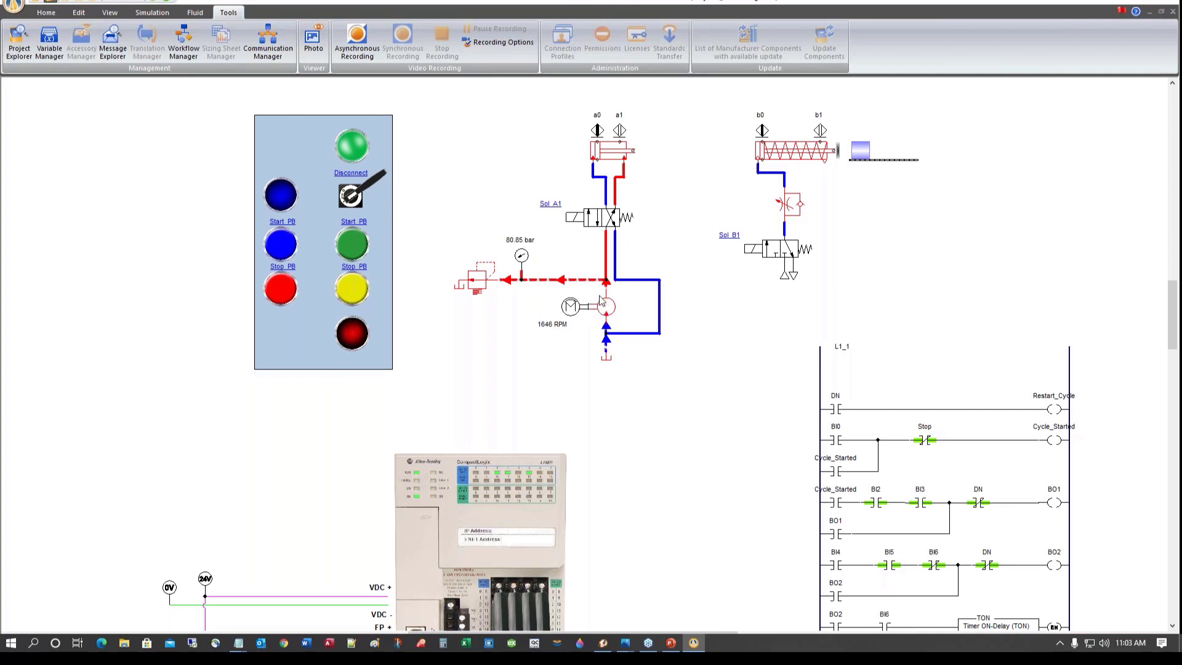
left_click(279, 249)
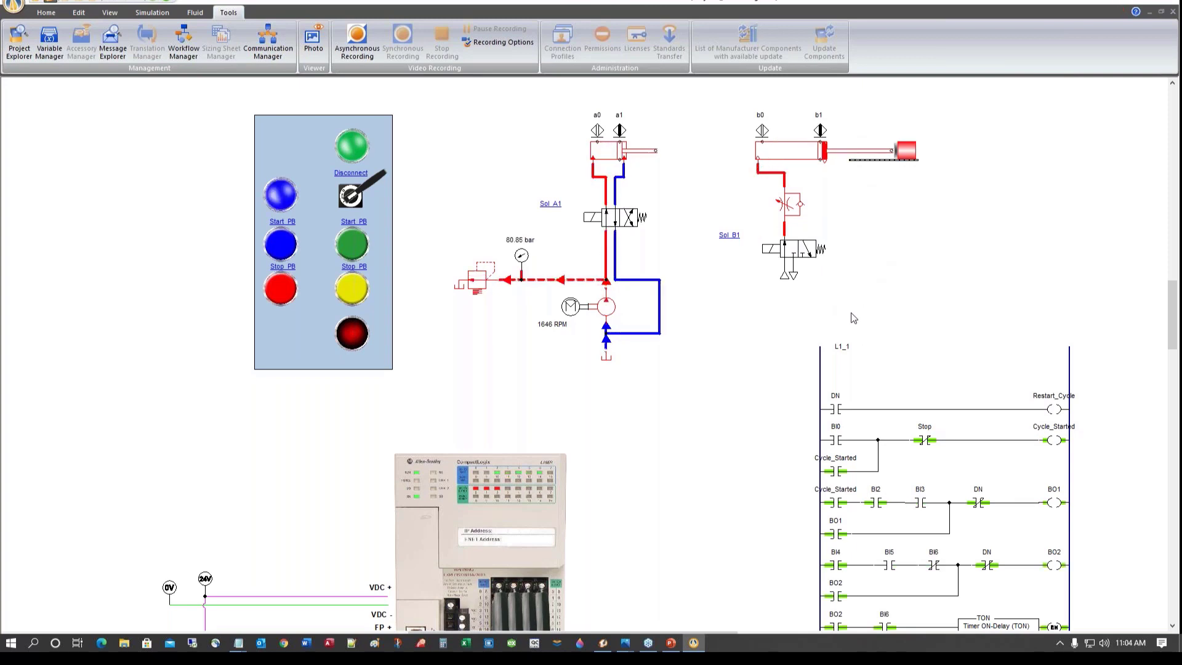
Examine the PLC indicators, the ladder logic with its TON timer, and the three-phase motor circuit while the cycle runs
scroll(750, 283, "down", 1)
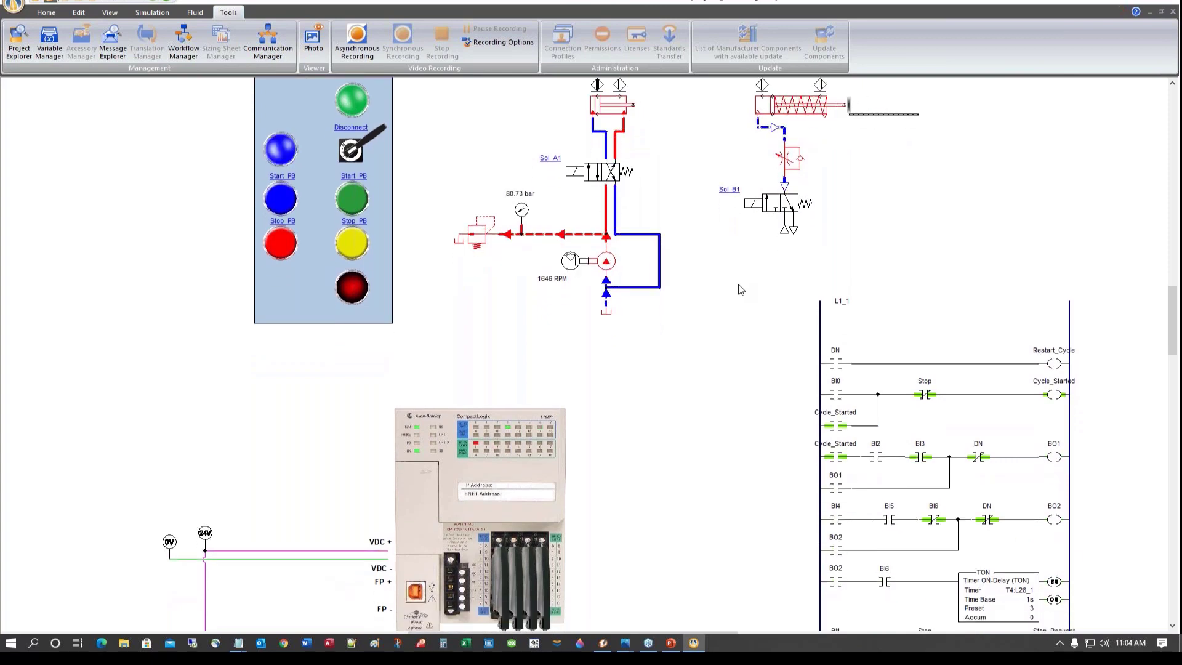
scroll(740, 290, "up", 1)
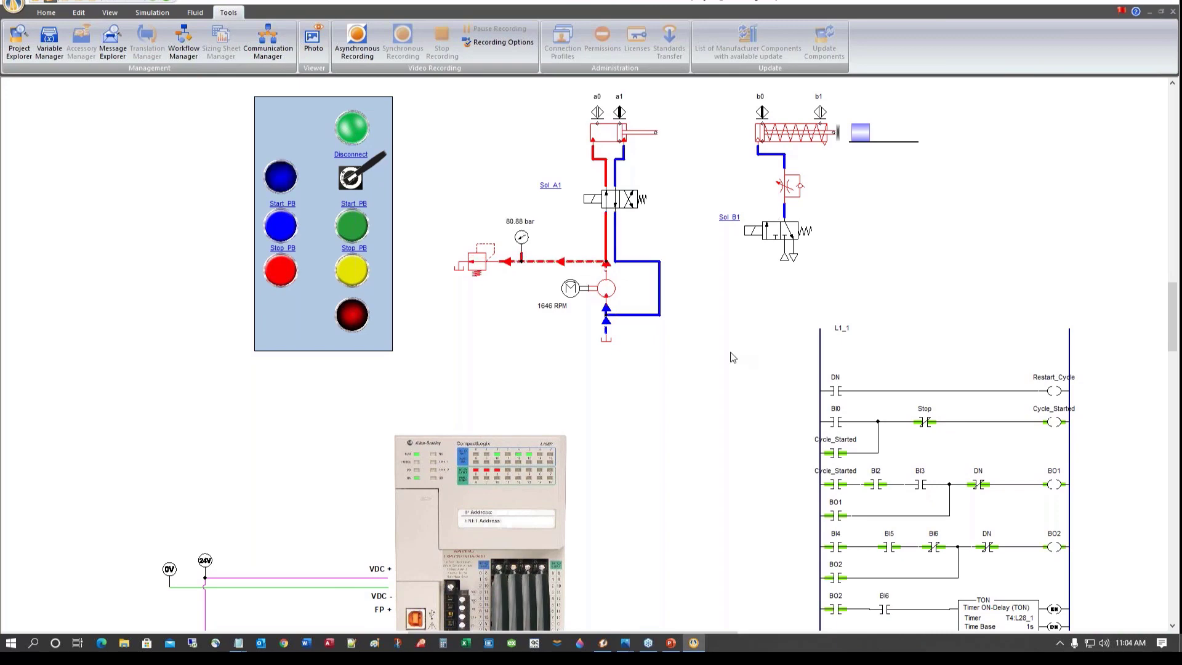
scroll(729, 352, "down", 3)
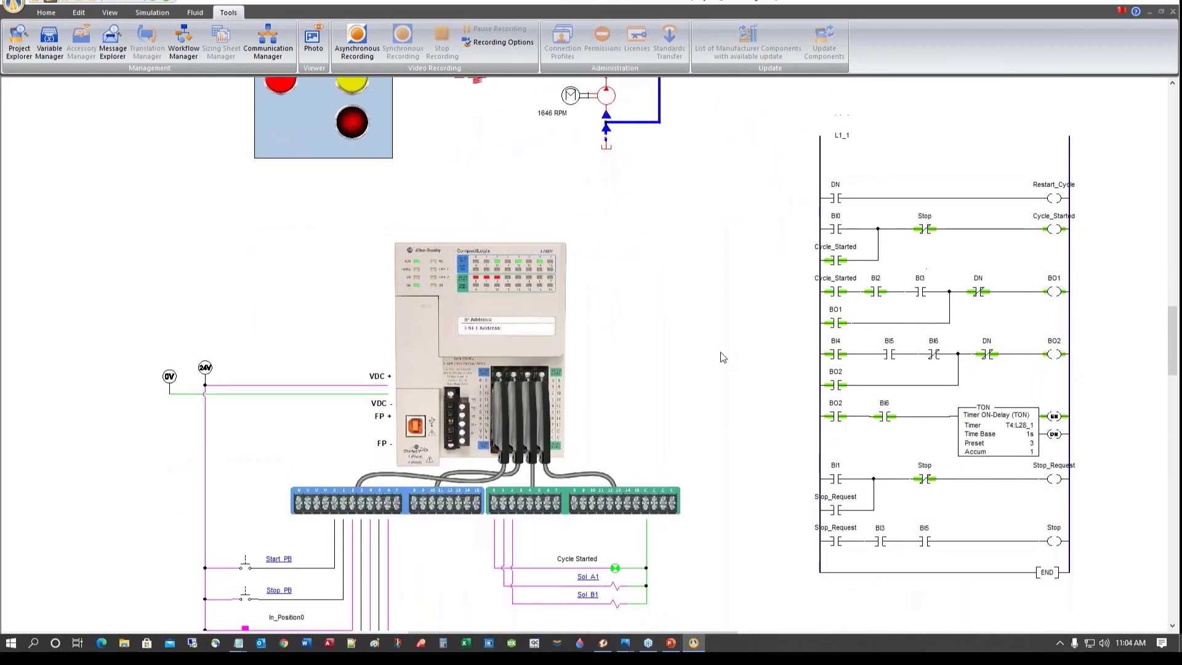
scroll(723, 357, "up", 1)
scroll(723, 357, "down", 2)
scroll(723, 357, "down", 1)
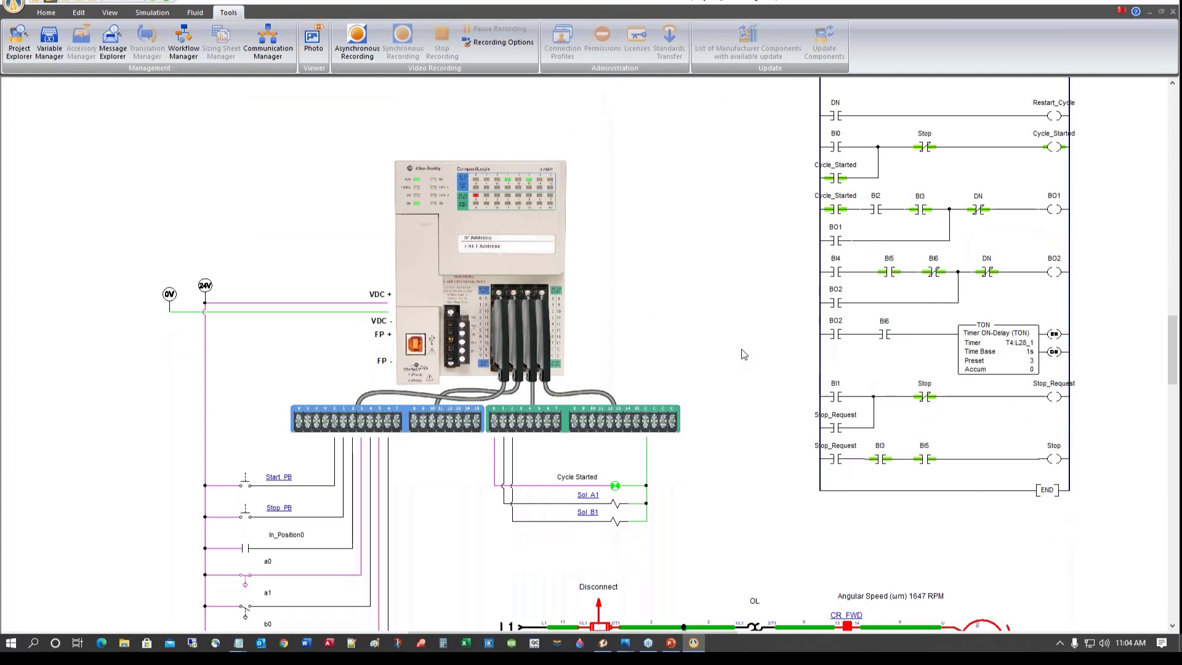
scroll(744, 354, "up", 2)
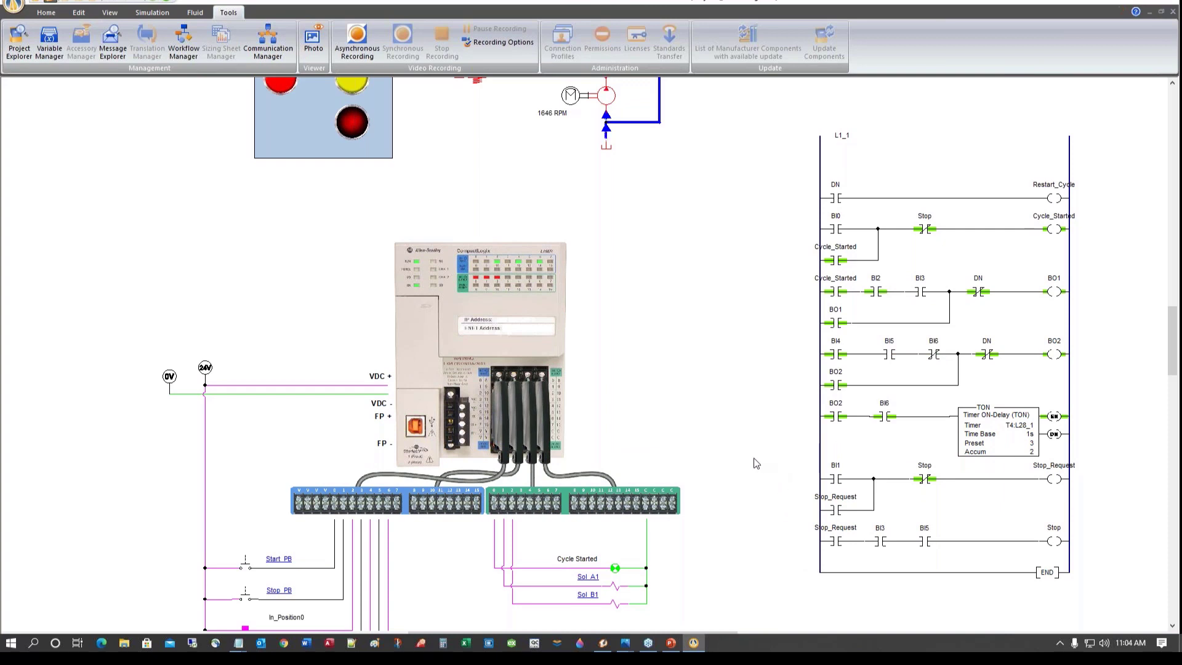
scroll(757, 463, "down", 2)
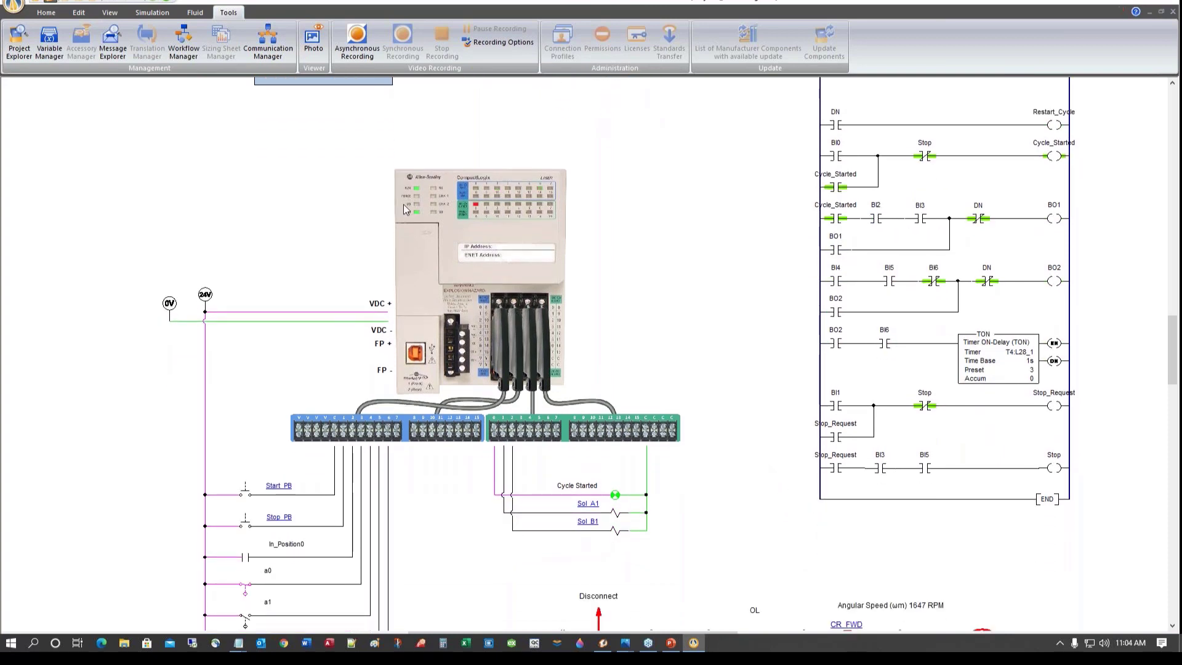
scroll(665, 359, "down", 5)
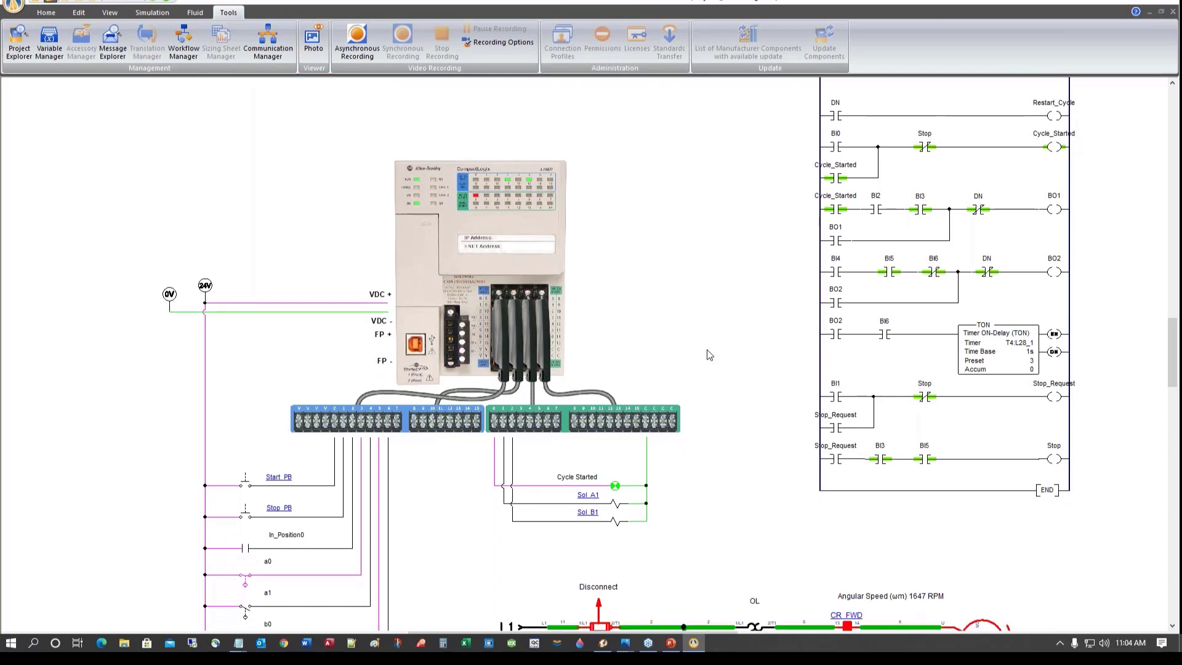
scroll(698, 418, "down", 4)
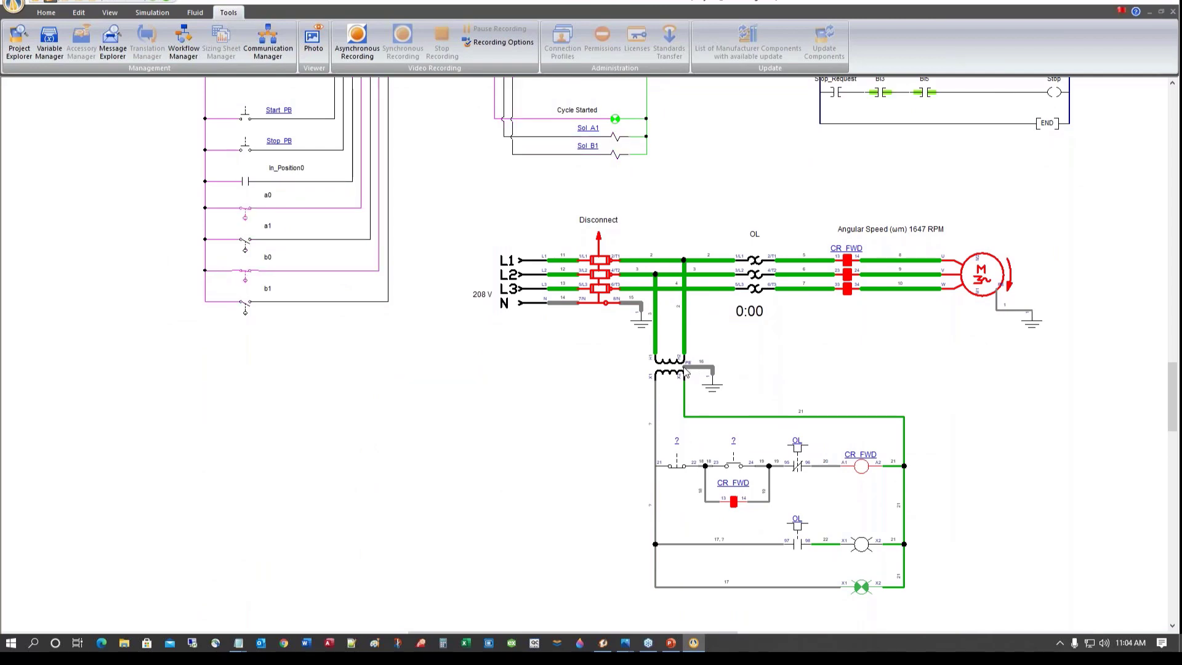
Examine the PLC's input and output activity together with the movement of the hydraulic and pneumatic cylinders
scroll(685, 372, "up", 8)
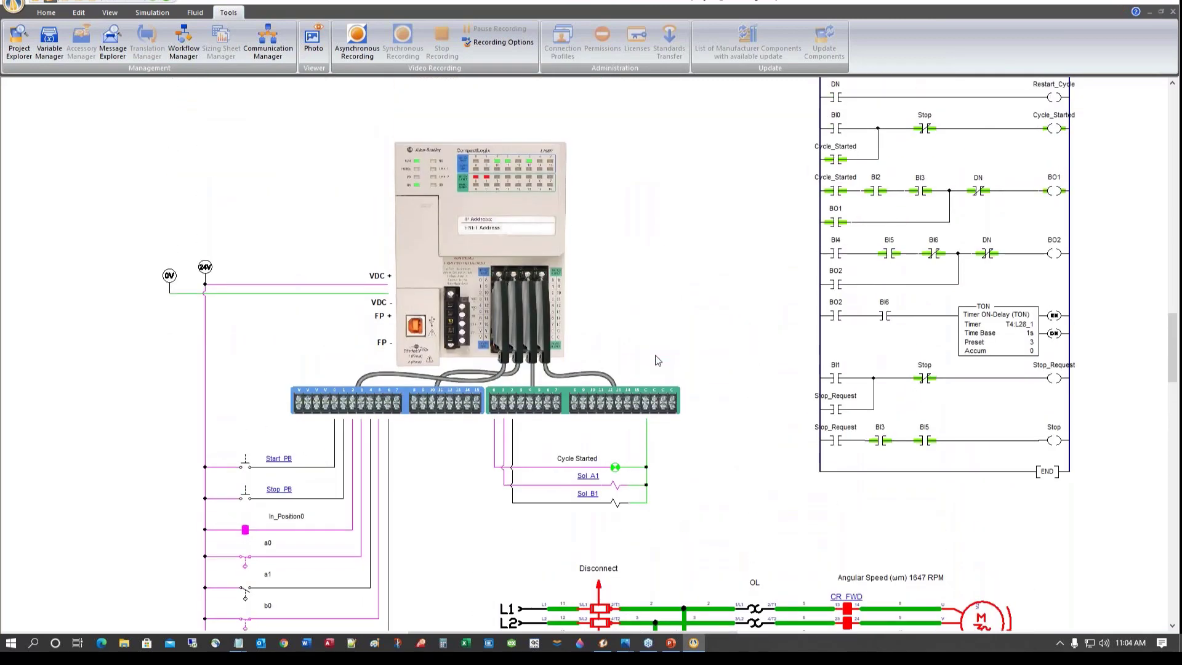
scroll(658, 360, "up", 7)
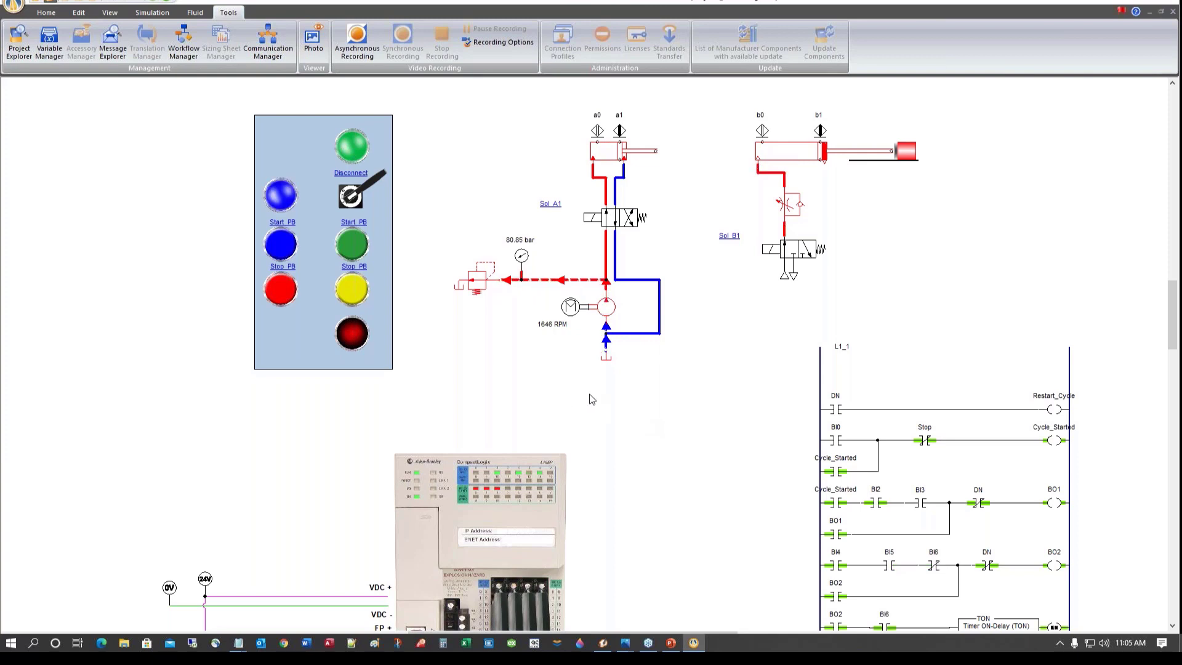
scroll(640, 415, "down", 1)
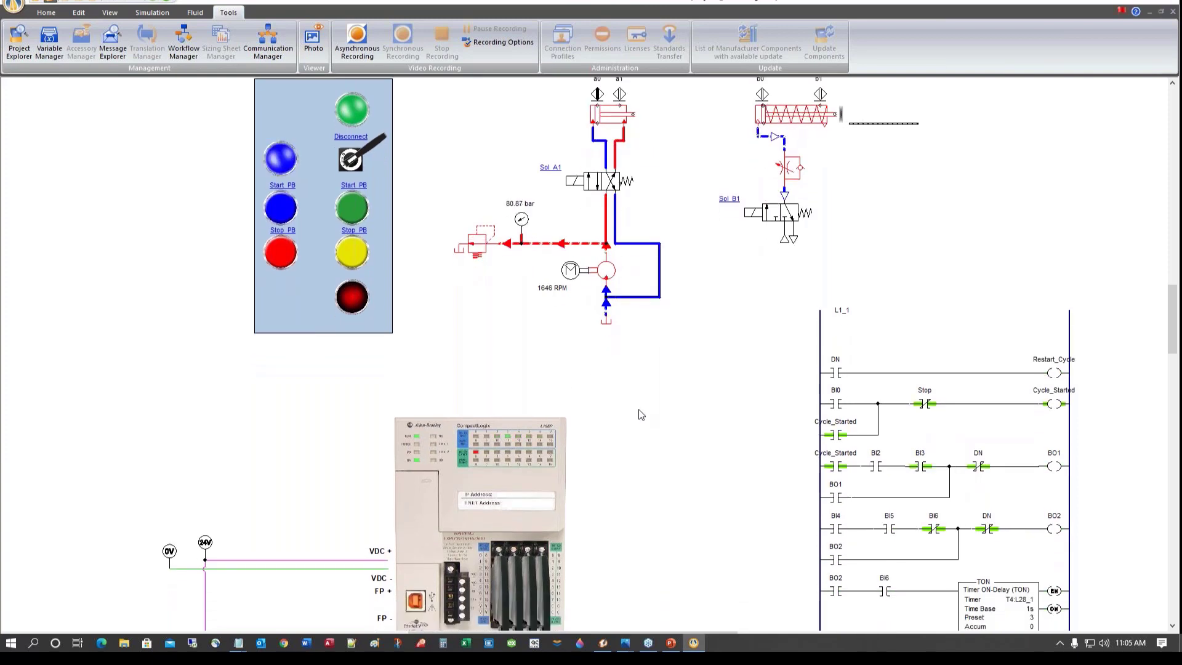
scroll(640, 415, "down", 6)
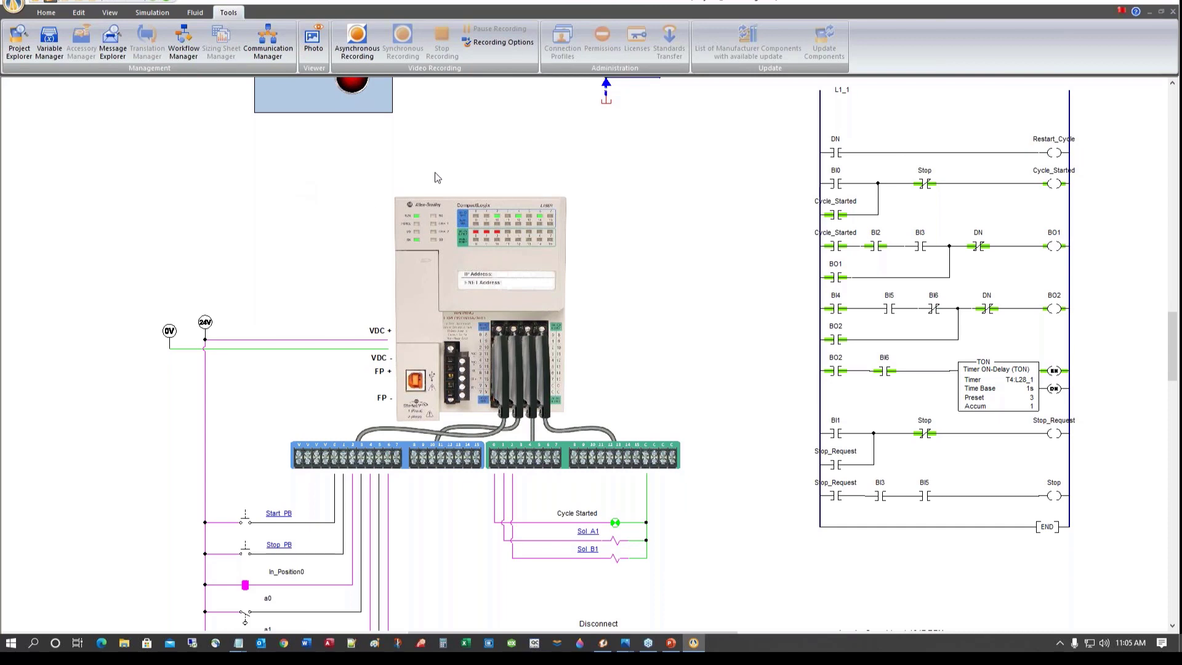
scroll(438, 182, "up", 6)
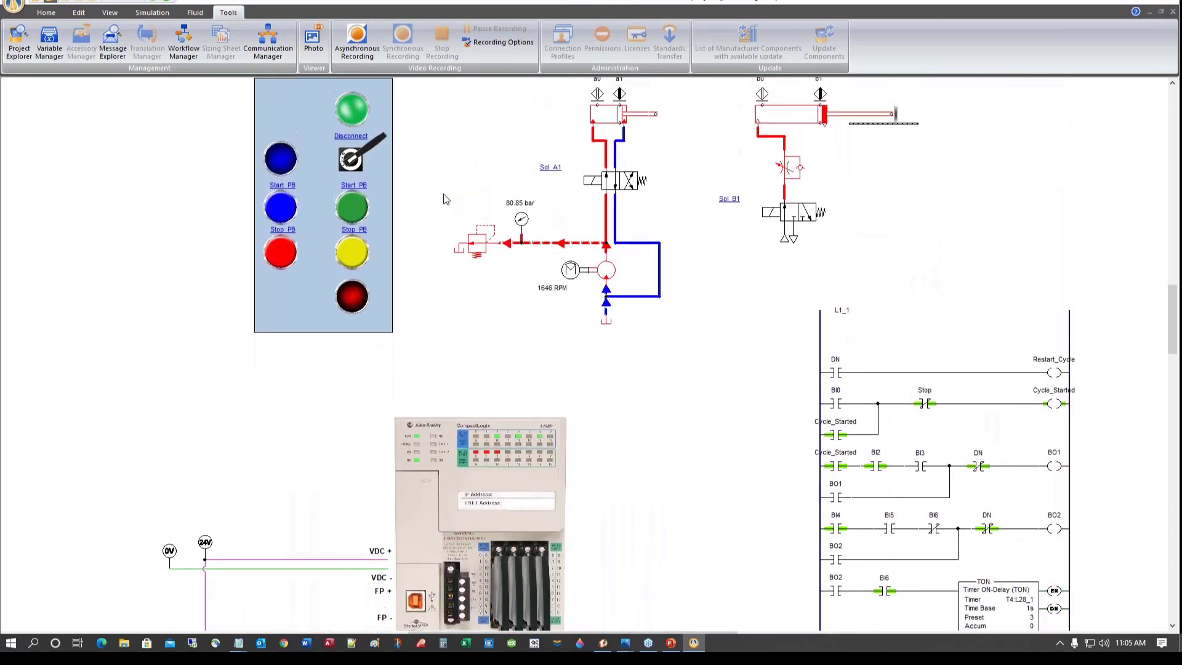
scroll(444, 199, "up", 3)
scroll(443, 200, "down", 2)
scroll(444, 201, "up", 1)
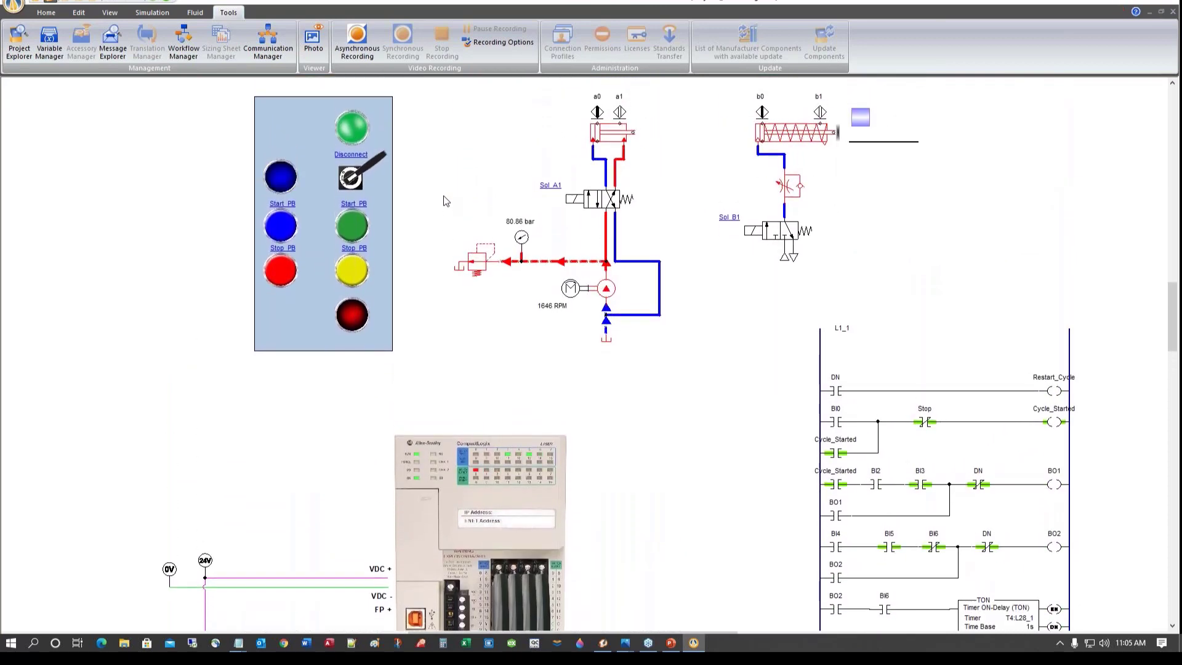
Stop the simulation and close Project1_Final without saving its changes
left_click(167, 3)
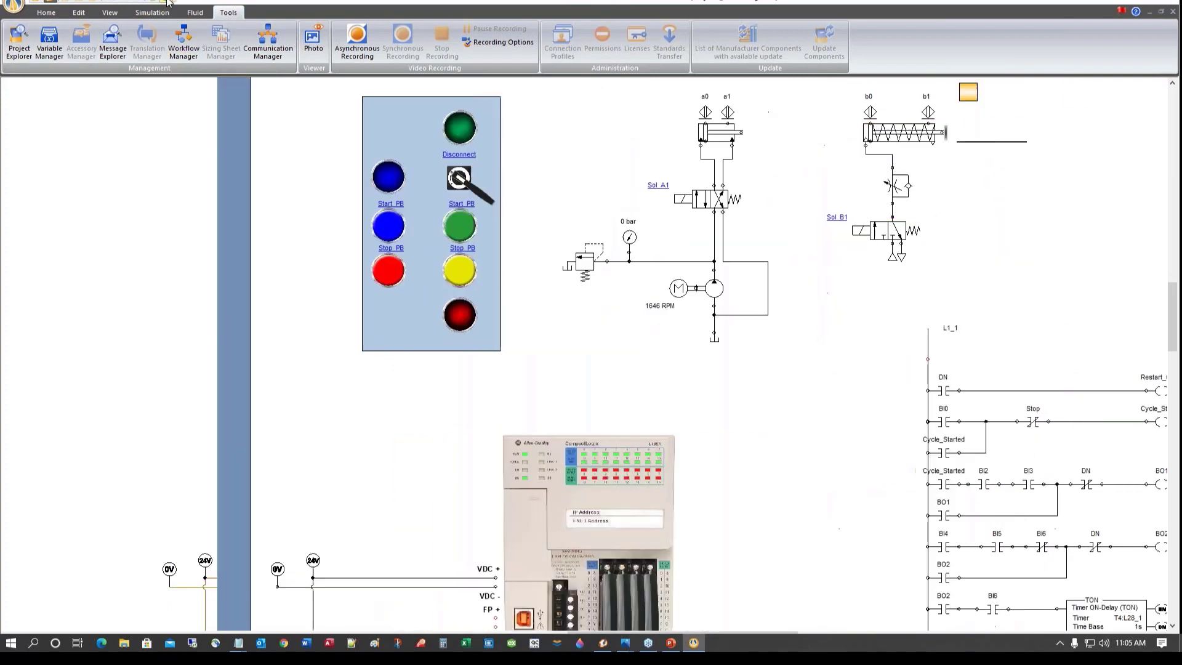
left_click(68, 2)
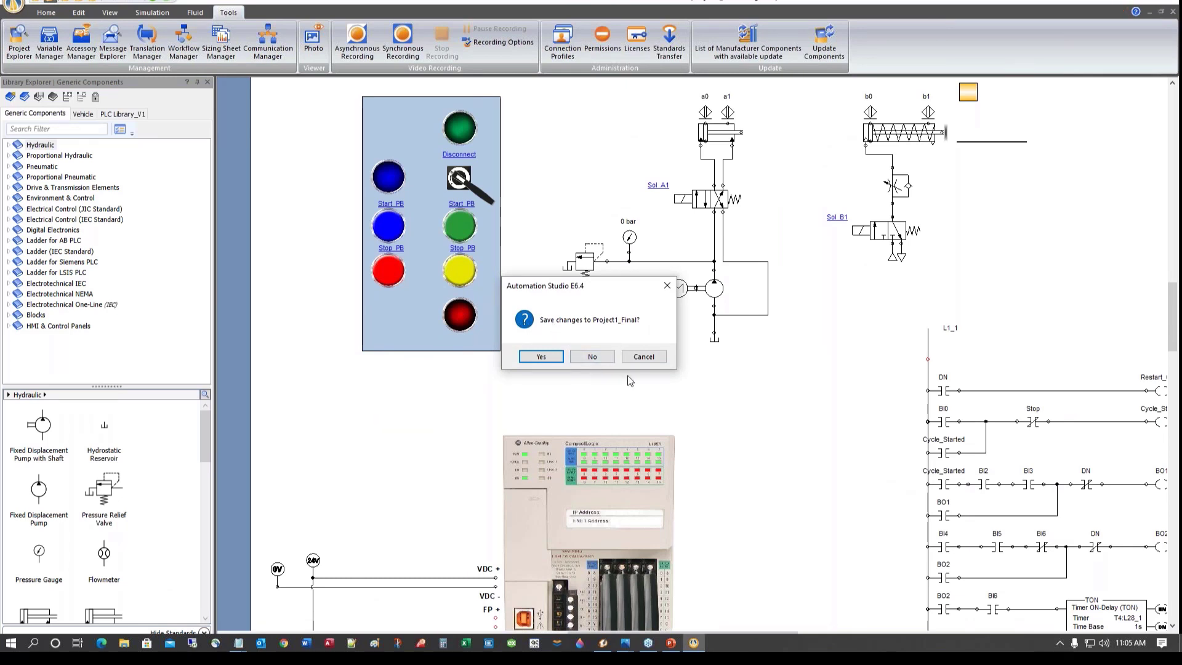
left_click(592, 357)
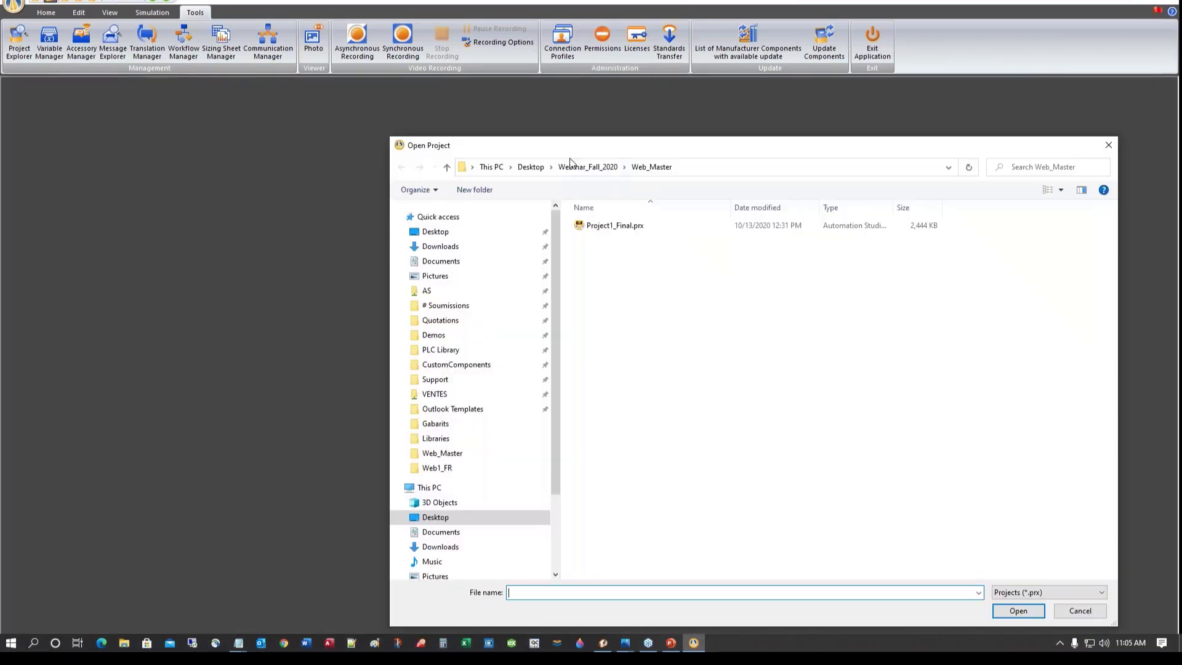
Open the project Project1_Part1_EN.prx from the Web1_EN folder inside Webinar_Fall_2020
left_click(572, 167)
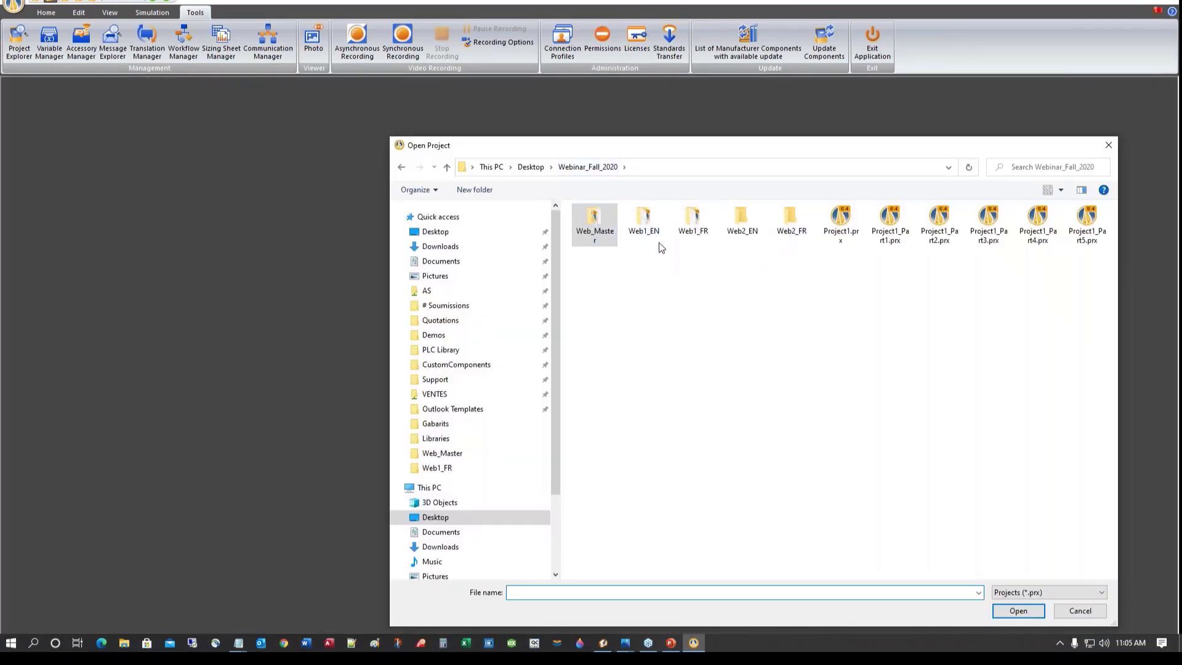
double_click(640, 221)
left_click(608, 244)
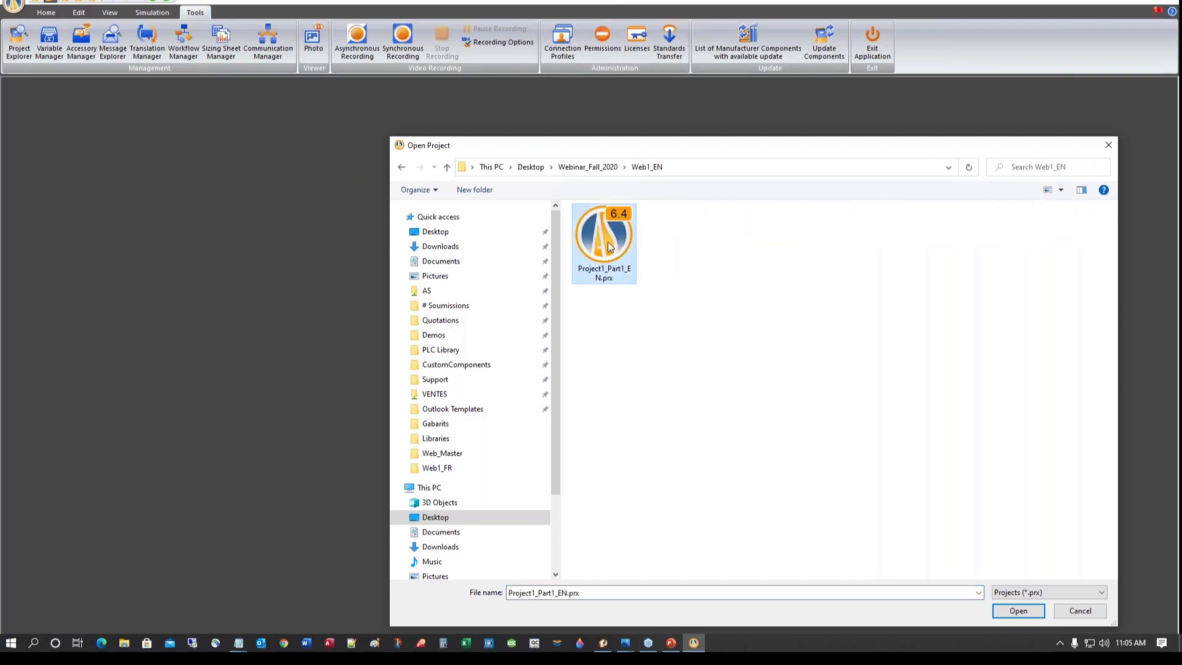
left_click(1019, 610)
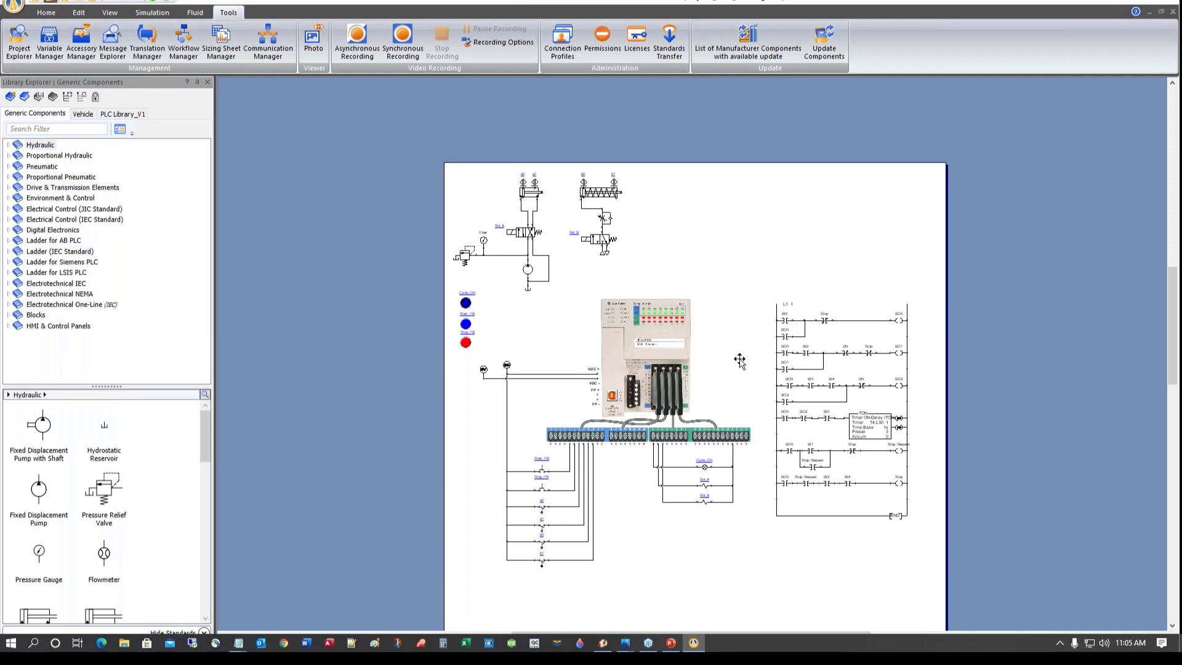
Simulate the opened project with the cycle started by the blue Start_PB button, and end the simulation
left_click(157, 3)
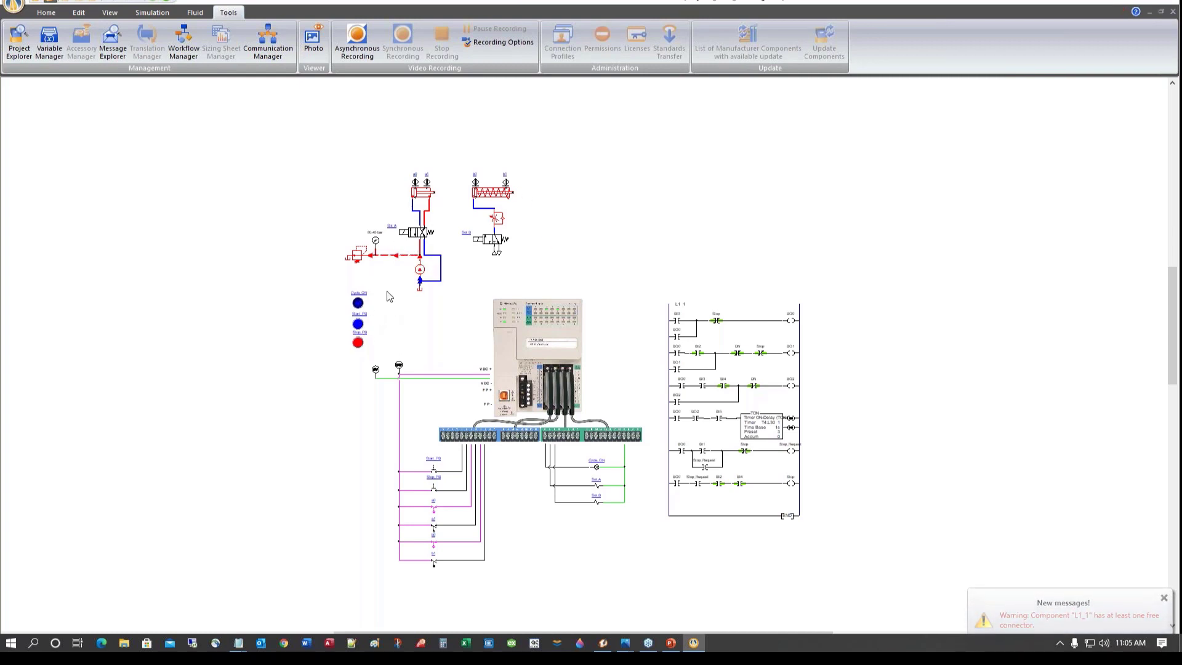
left_click(358, 326)
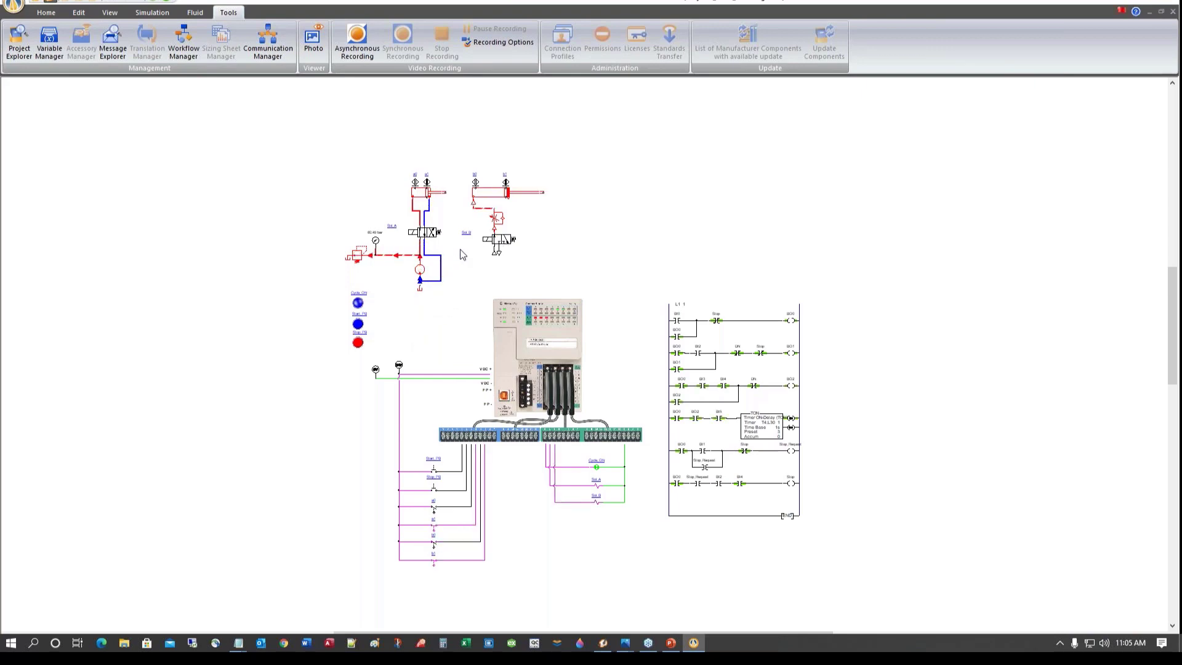
scroll(459, 253, "up", 2)
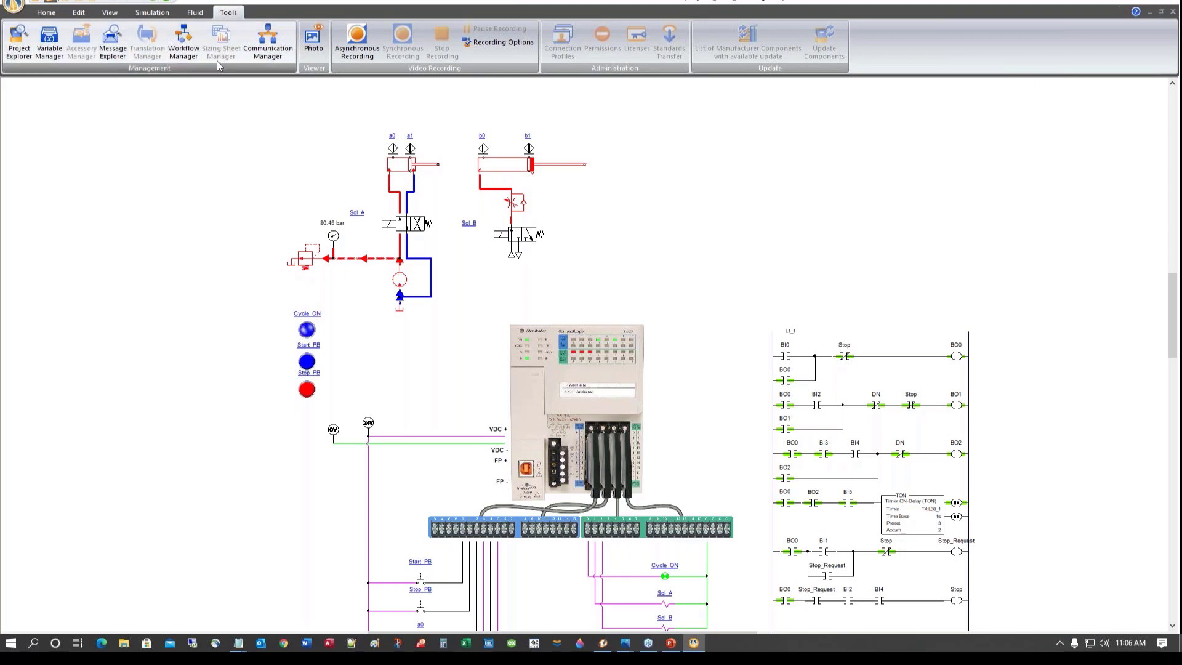
left_click(165, 3)
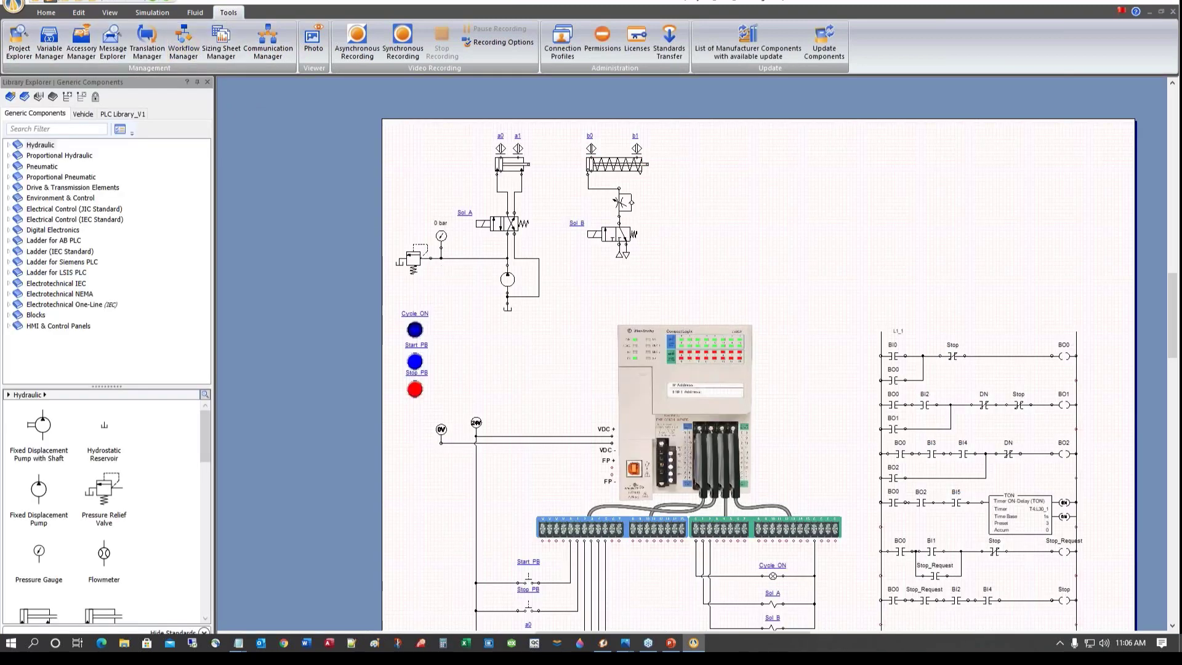
Examine the push buttons, the 0V and 24V supply, and the input and output wiring of the CompactLogix PLC
scroll(500, 373, "down", 1)
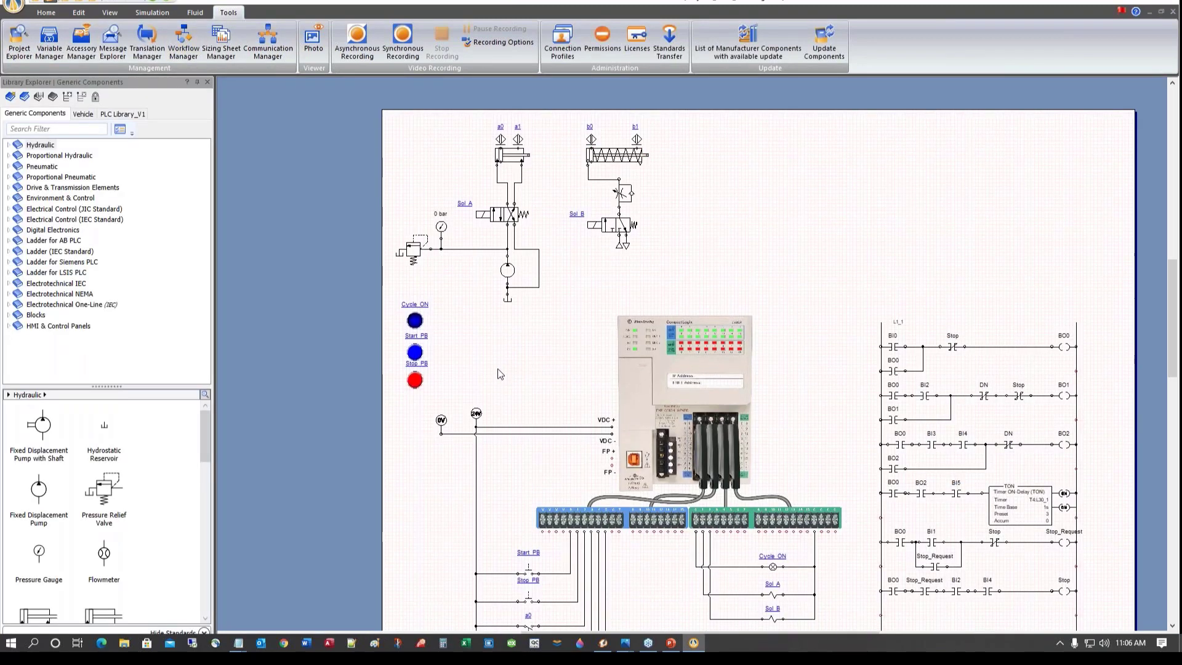
scroll(500, 374, "down", 1, "ctrl")
scroll(500, 374, "up", 1, "ctrl")
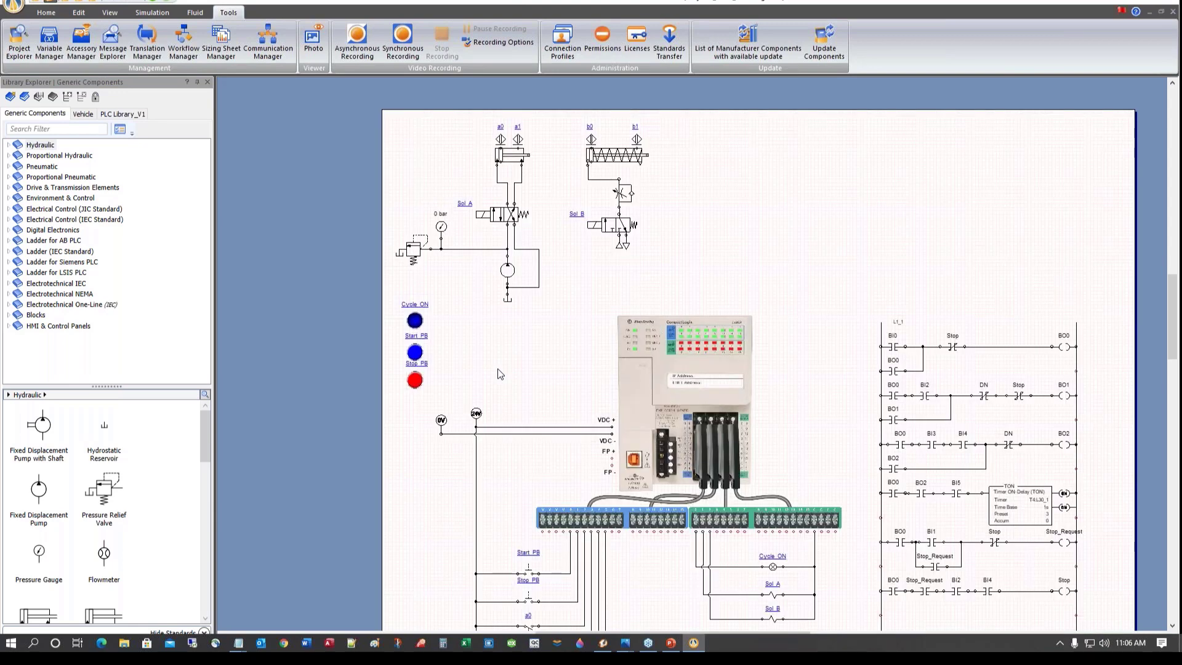
scroll(500, 373, "up", 1, "ctrl")
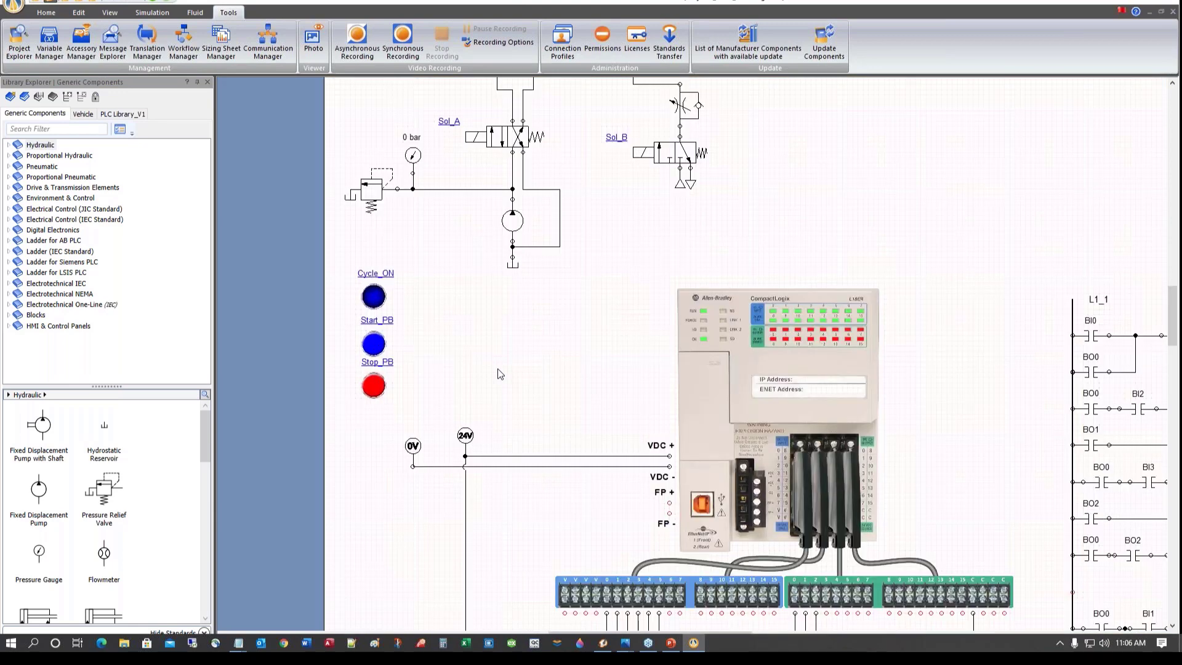
scroll(500, 374, "down", 3)
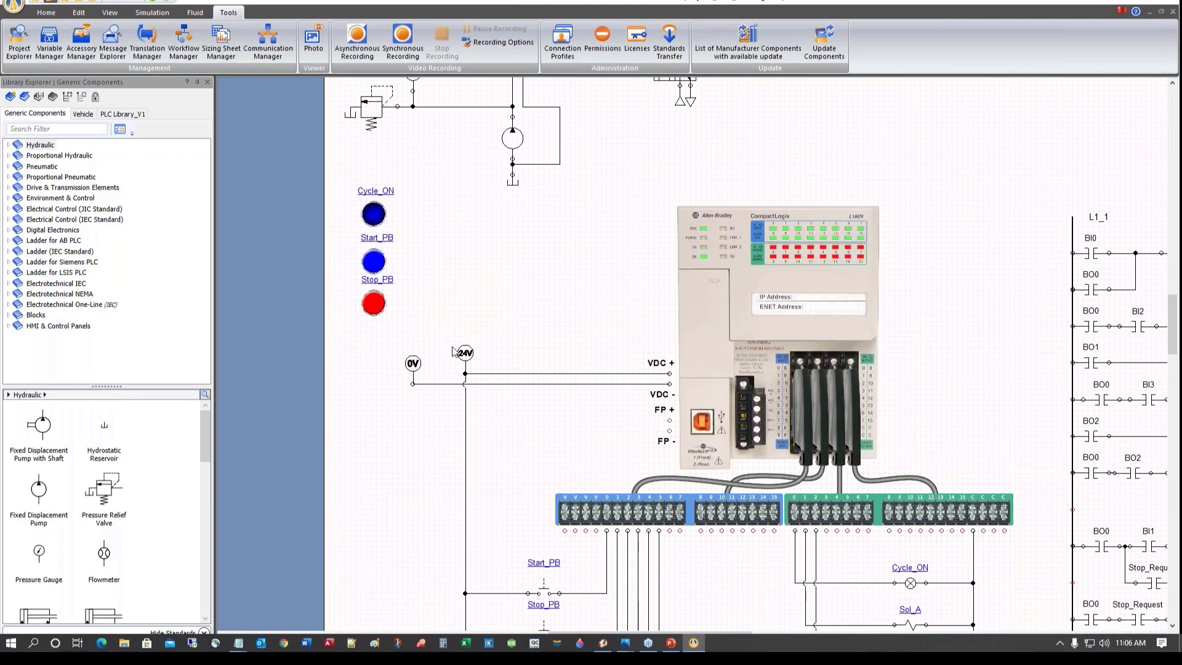
scroll(499, 537, "down", 6)
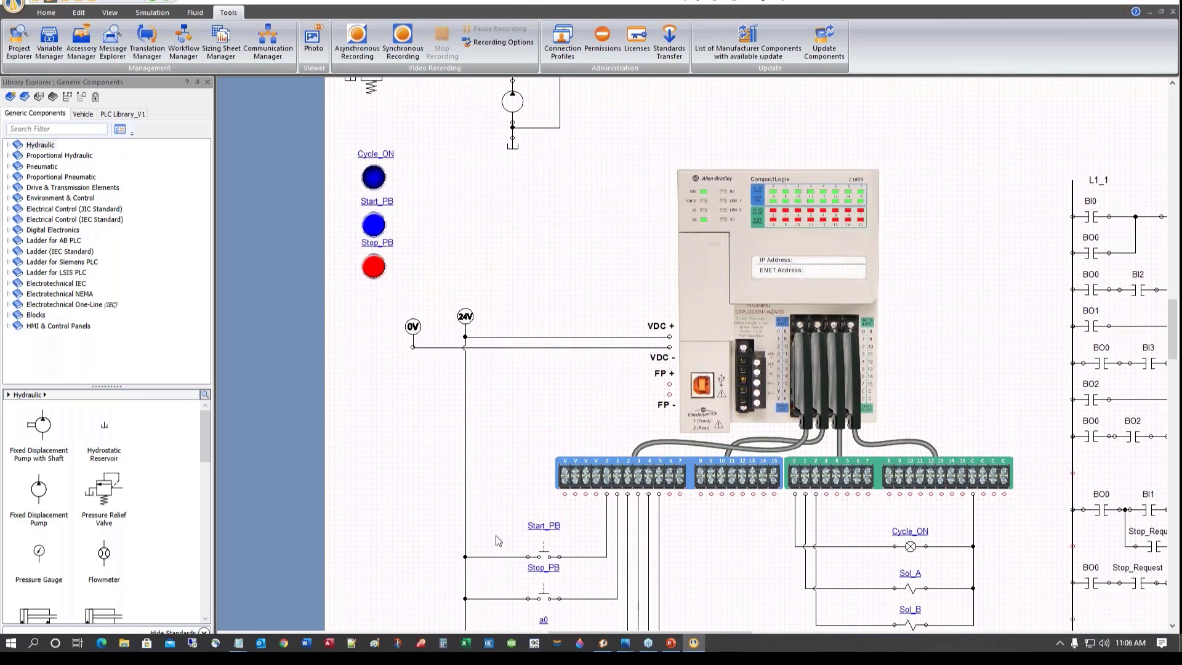
scroll(454, 553, "up", 4)
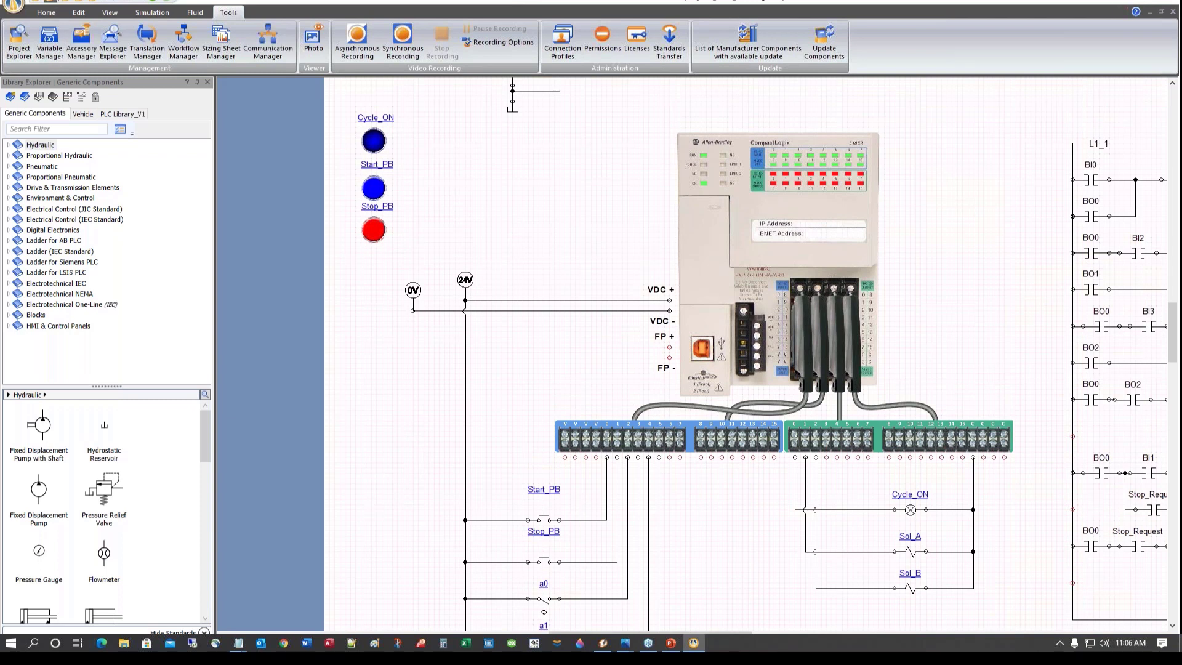
key("super+d")
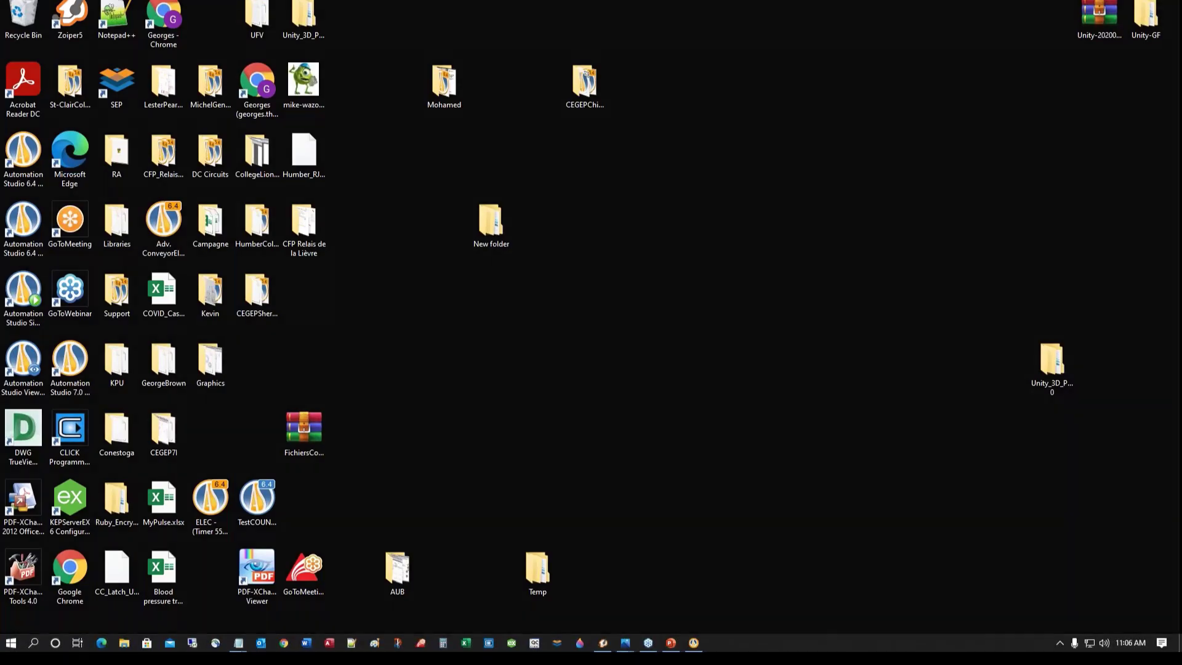
key("super+d")
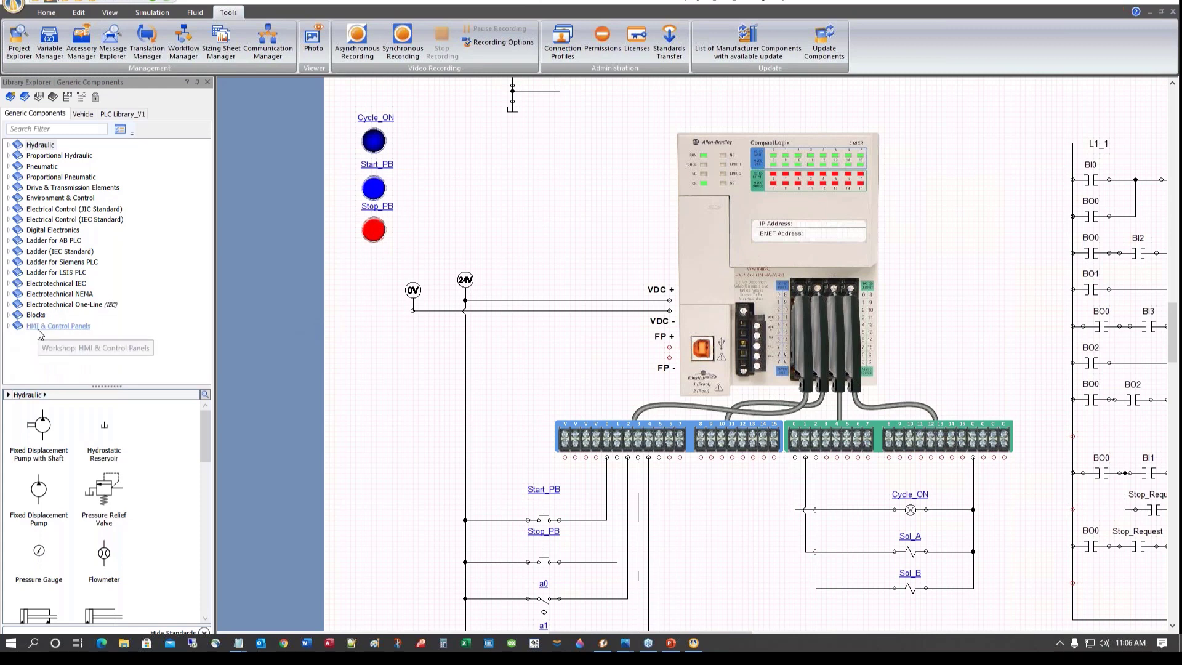
Place a copy of the blue Start_PB push button beside the original and rename the copy's variable Start_Motor_PB
left_click(59, 326)
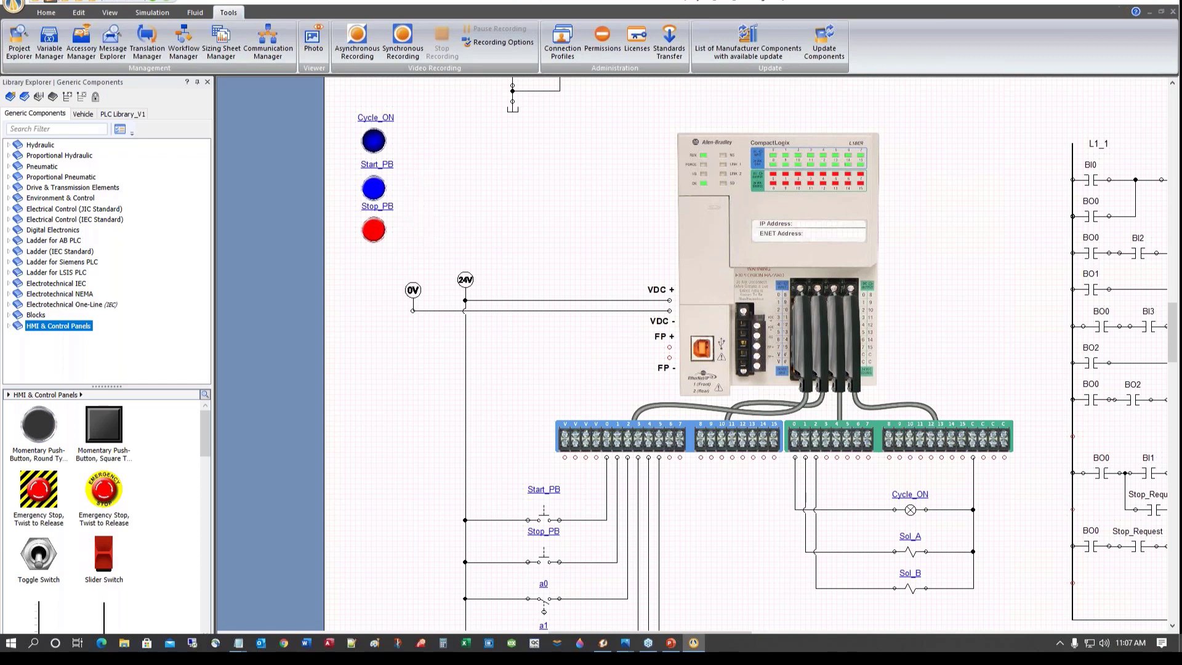
left_click(379, 190)
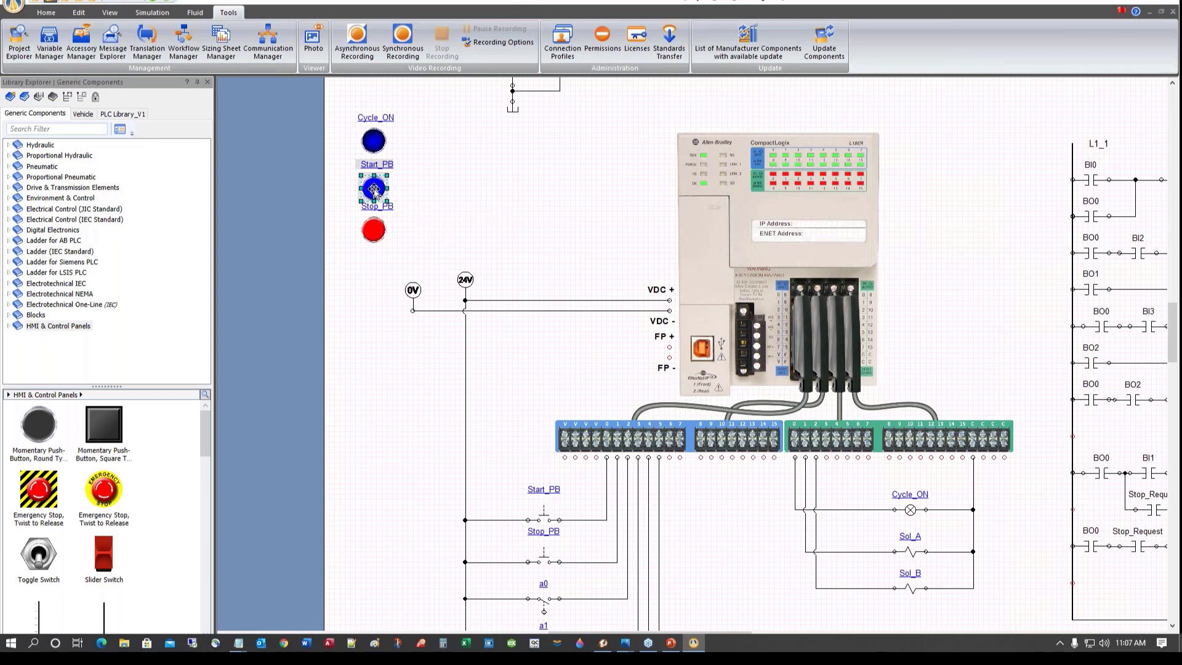
left_click_drag(375, 190, 436, 195)
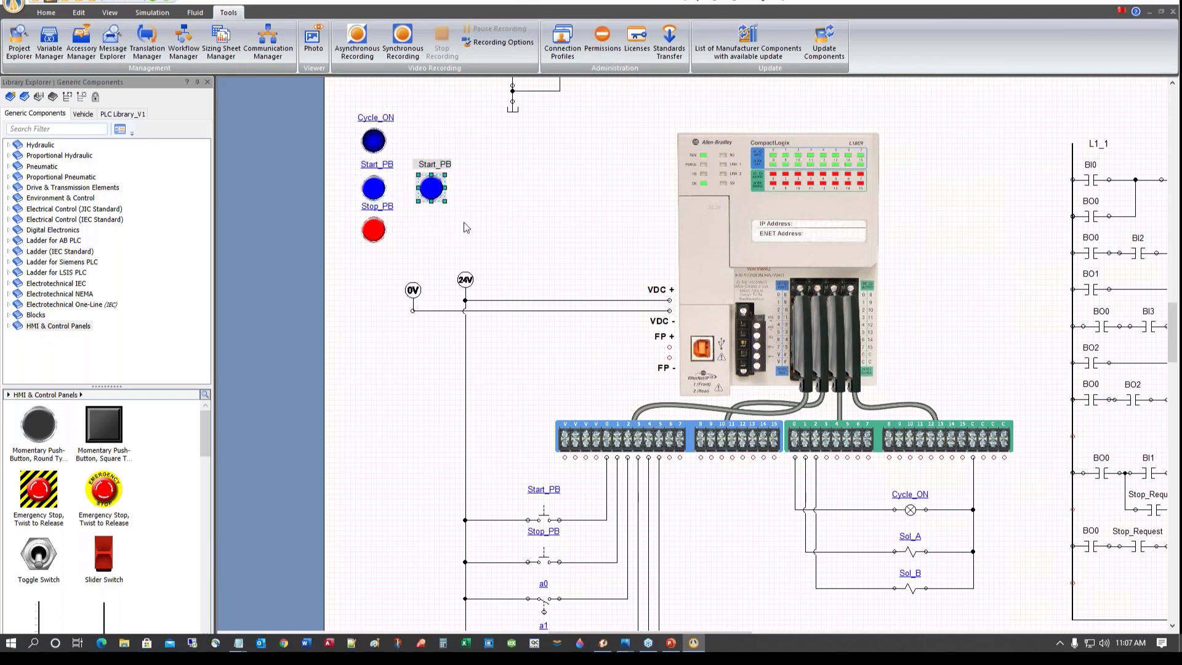
double_click(436, 194)
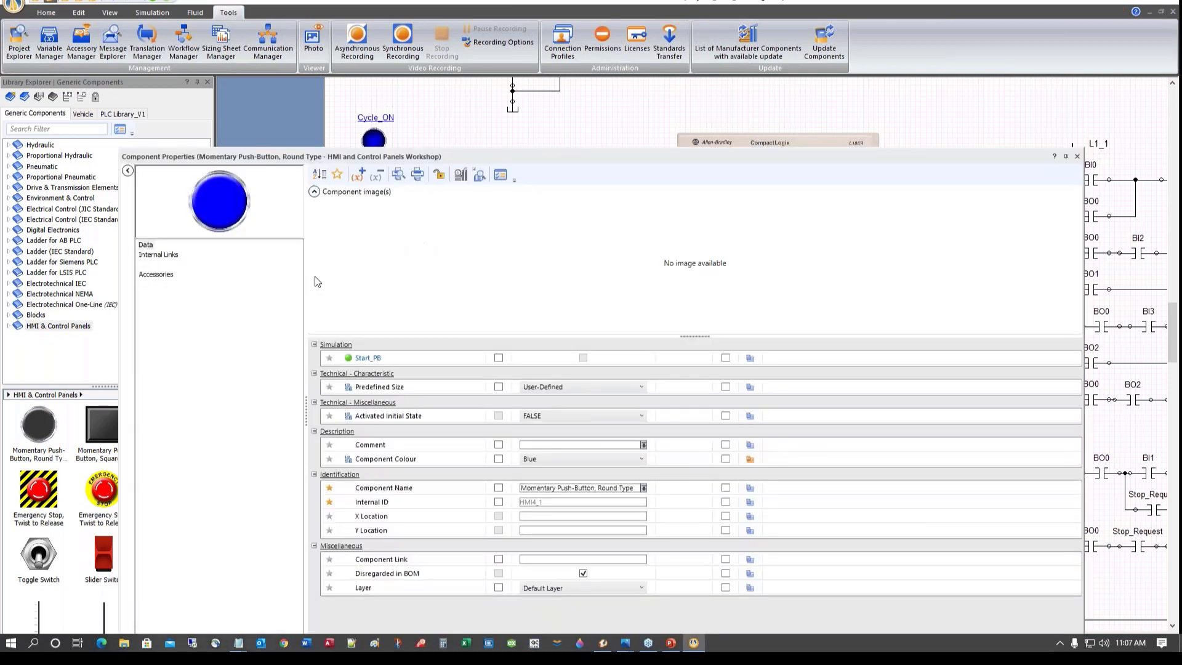
left_click(377, 359)
left_click(382, 360)
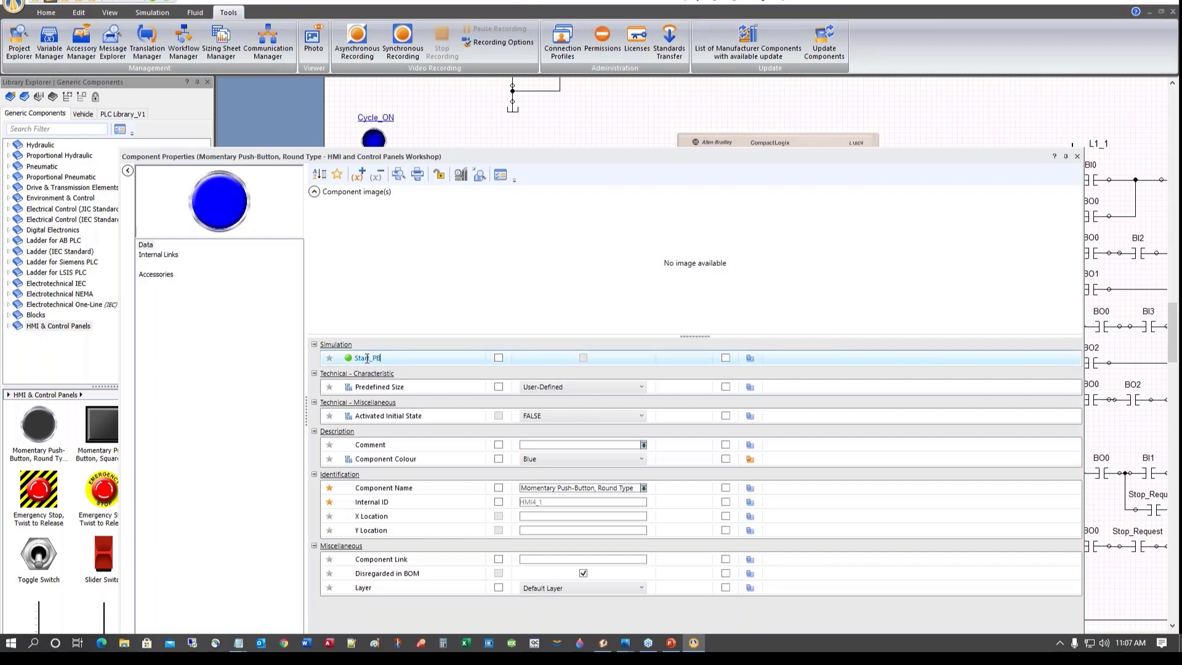
key("Return")
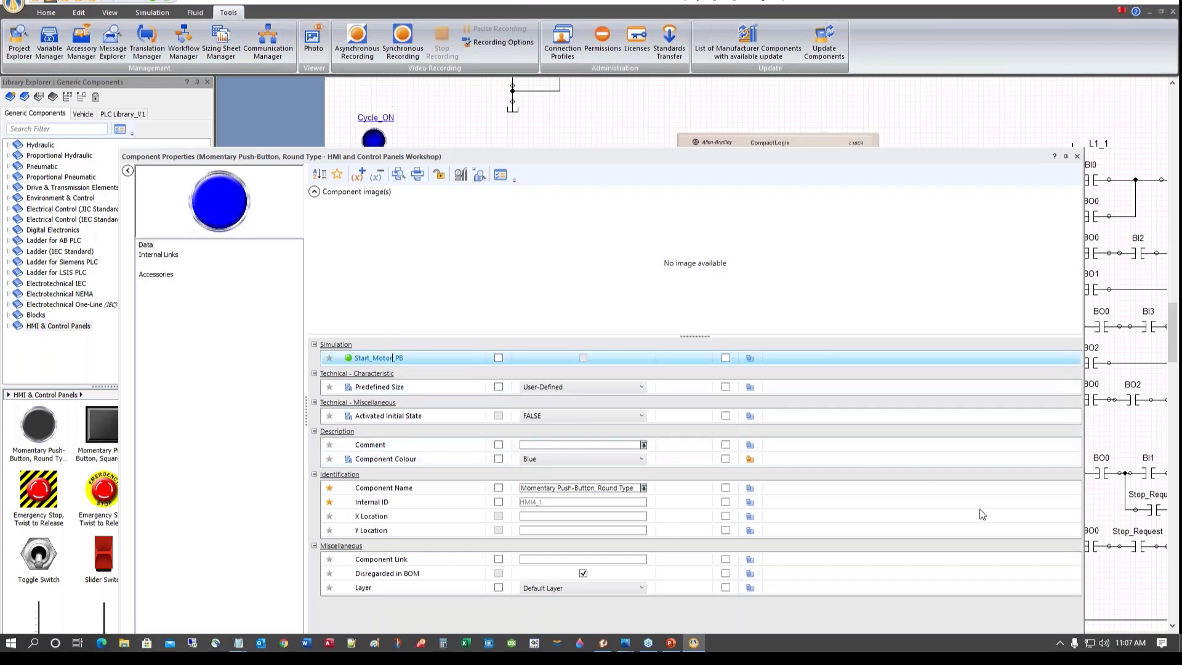
View the Start_Motor_PB button's internal links and set its component colour to Green
left_click_drag(575, 153, 570, 89)
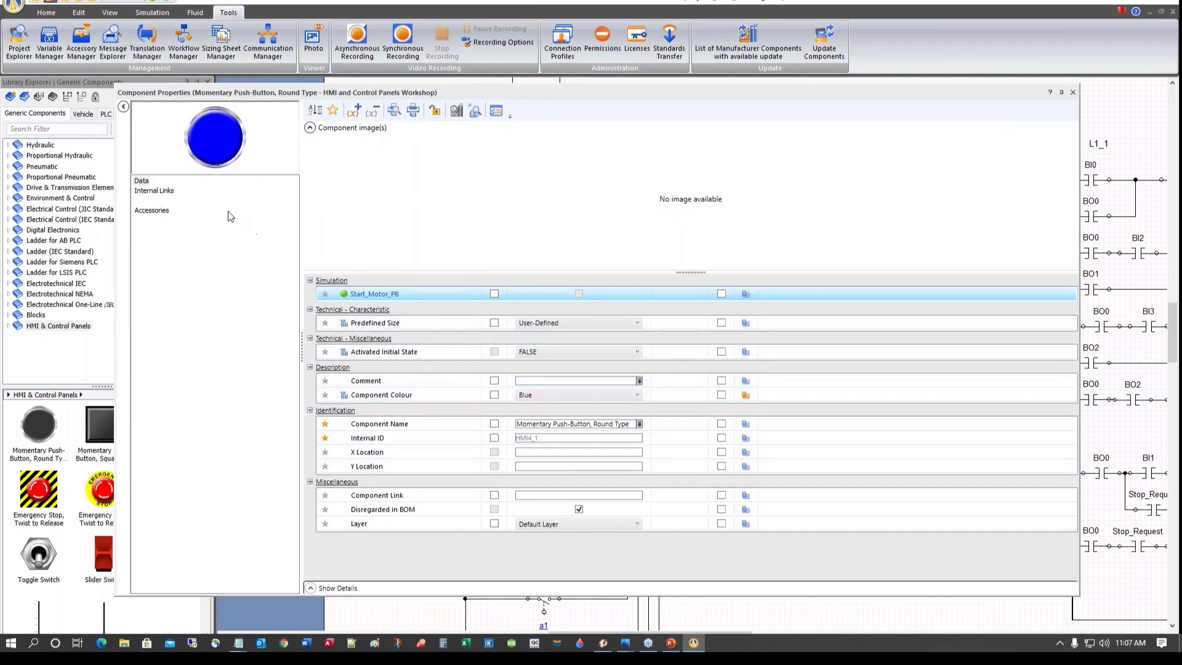
left_click(154, 192)
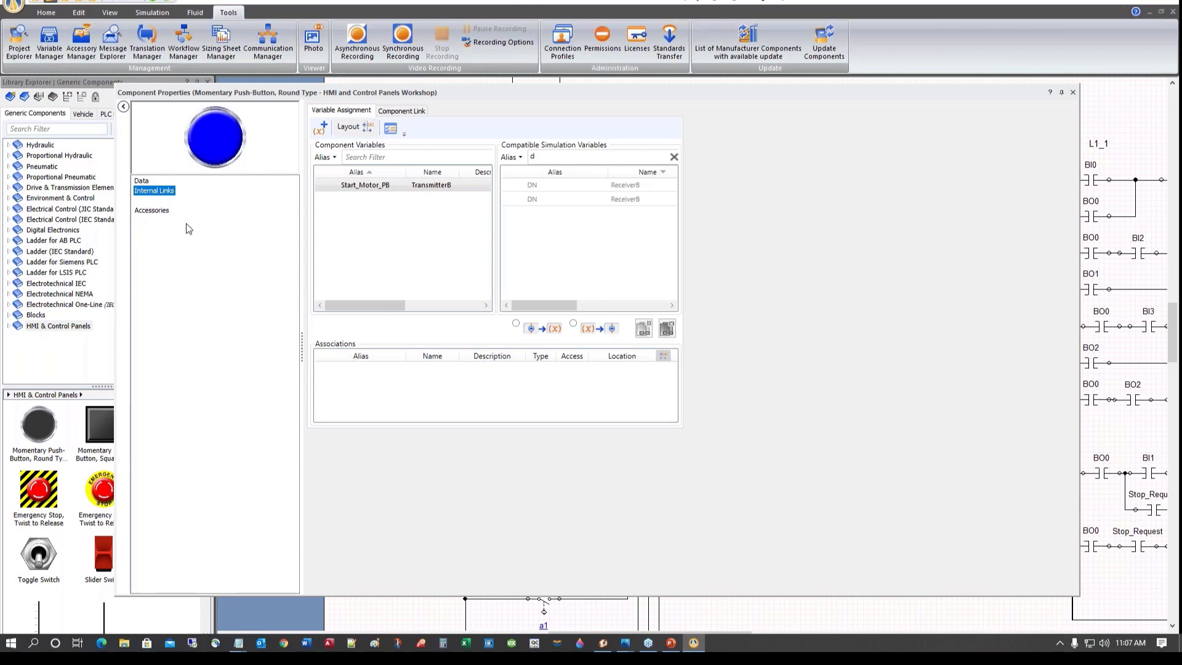
left_click(142, 182)
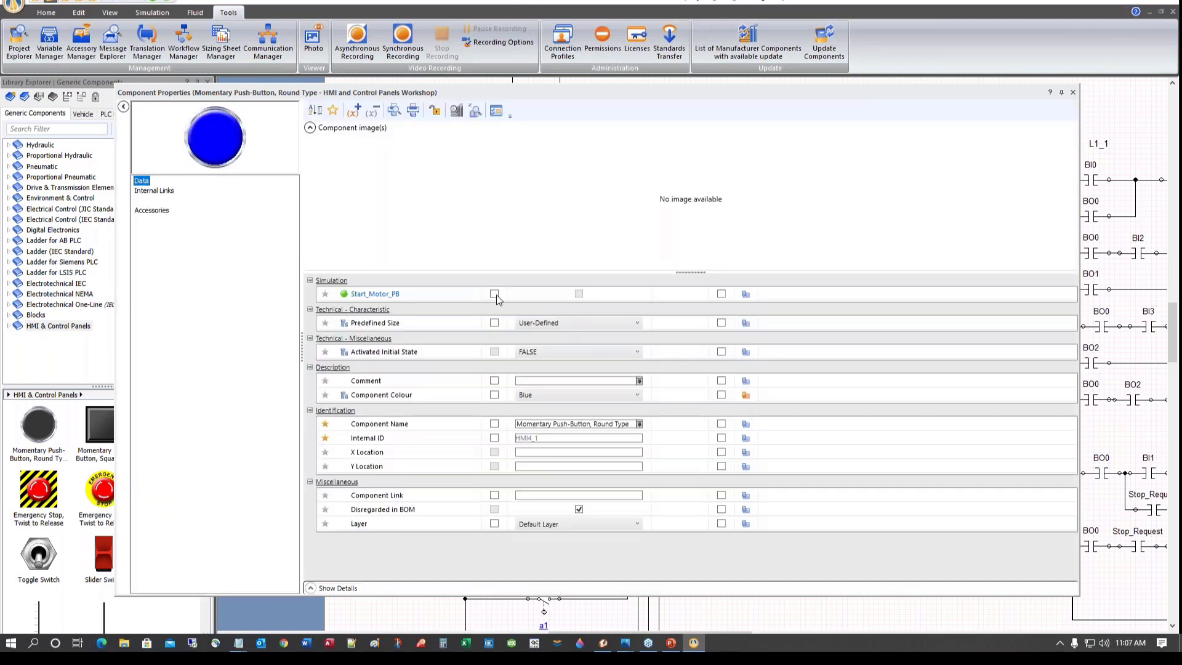
left_click(637, 396)
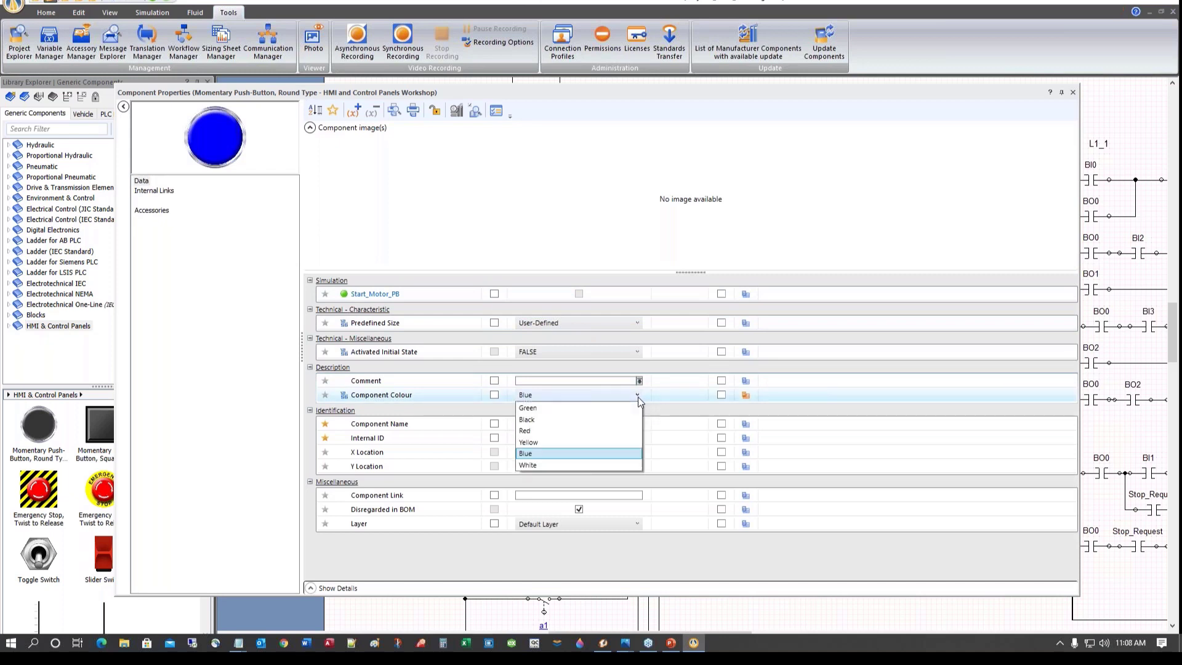
left_click(535, 407)
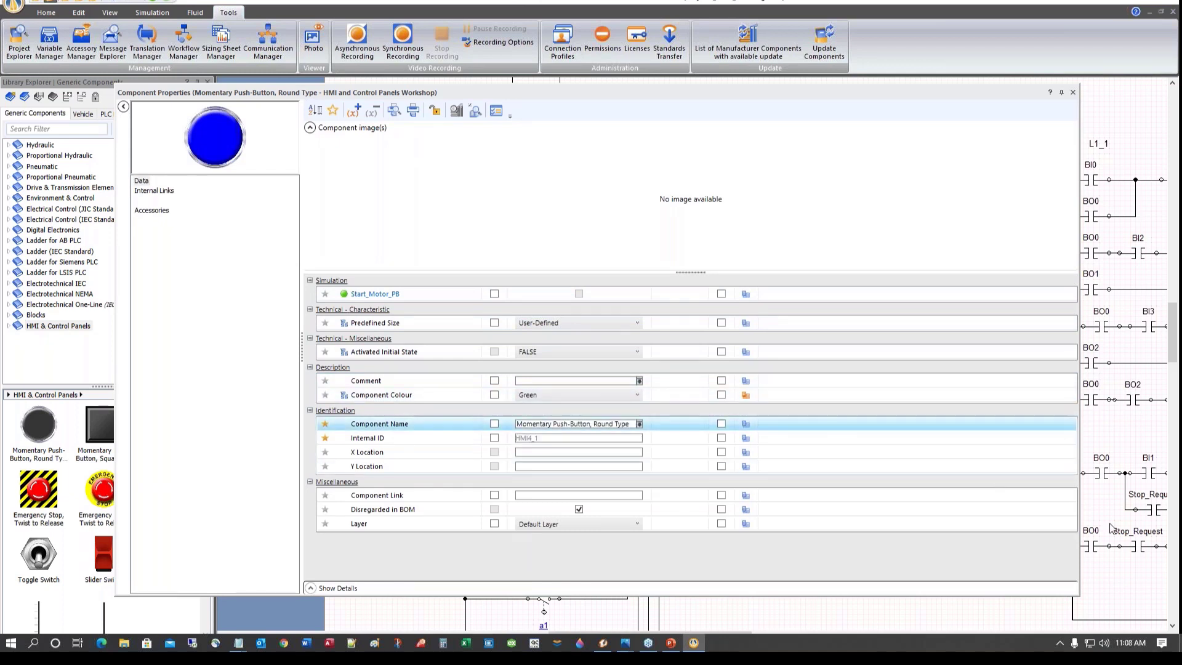
left_click(1073, 91)
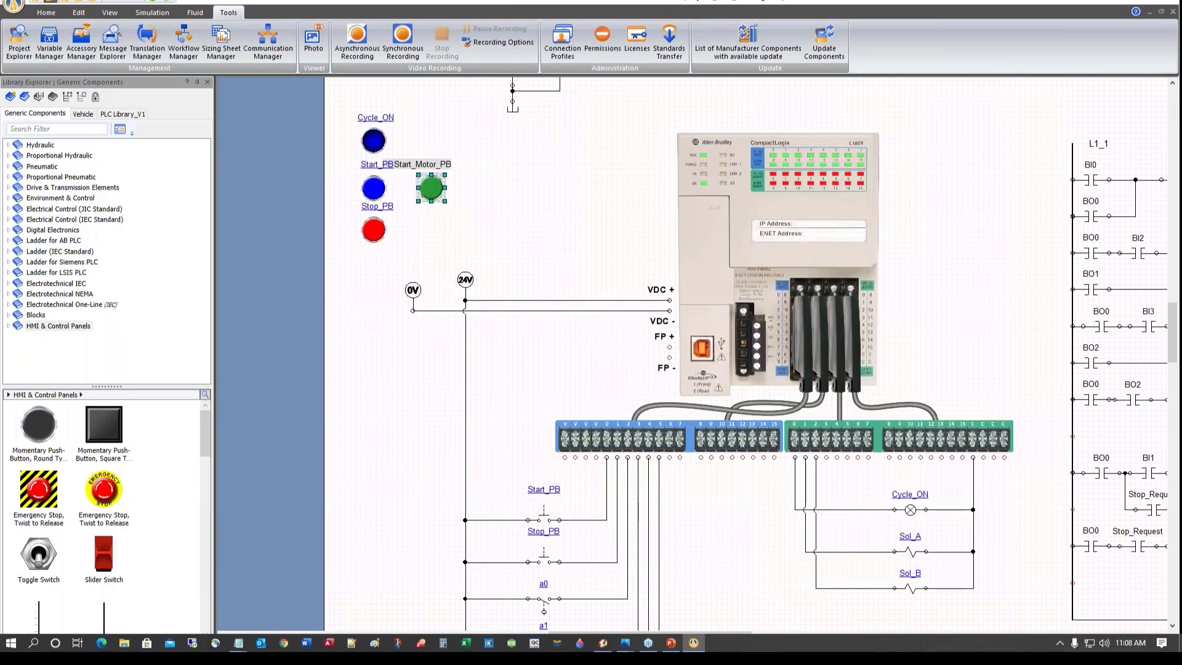
Copy the green Start_Motor_PB button directly below itself, beside Stop_PB, and rename the copy's variable Stop_Motor_PB
left_click_drag(435, 198, 436, 241)
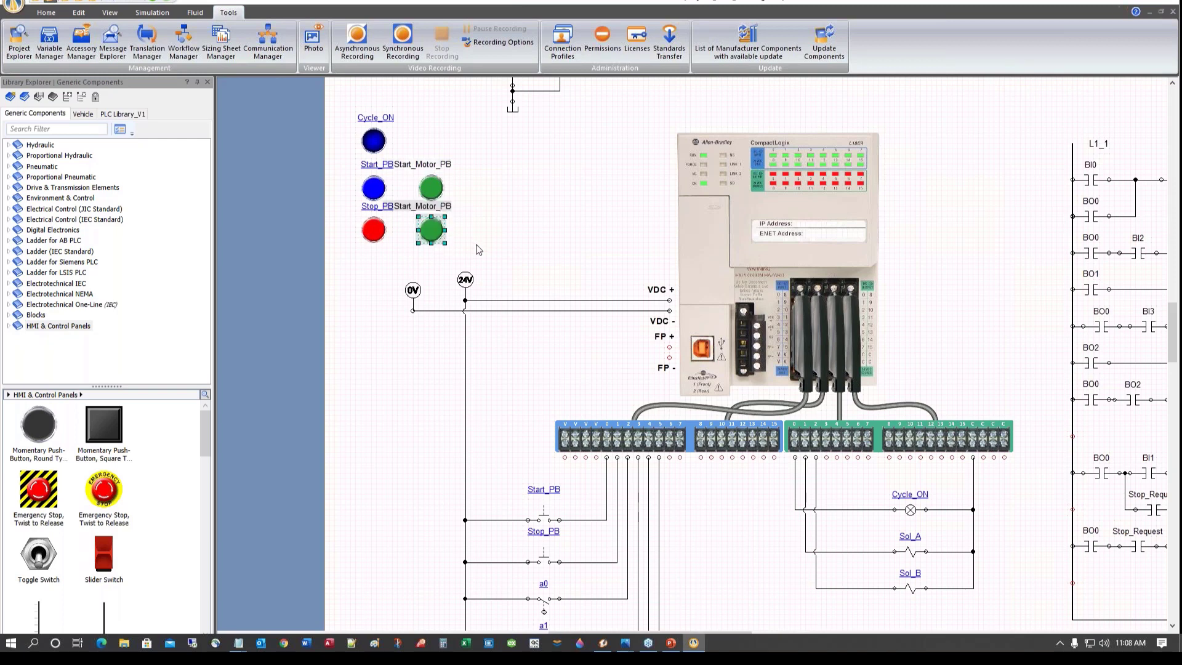
double_click(431, 230)
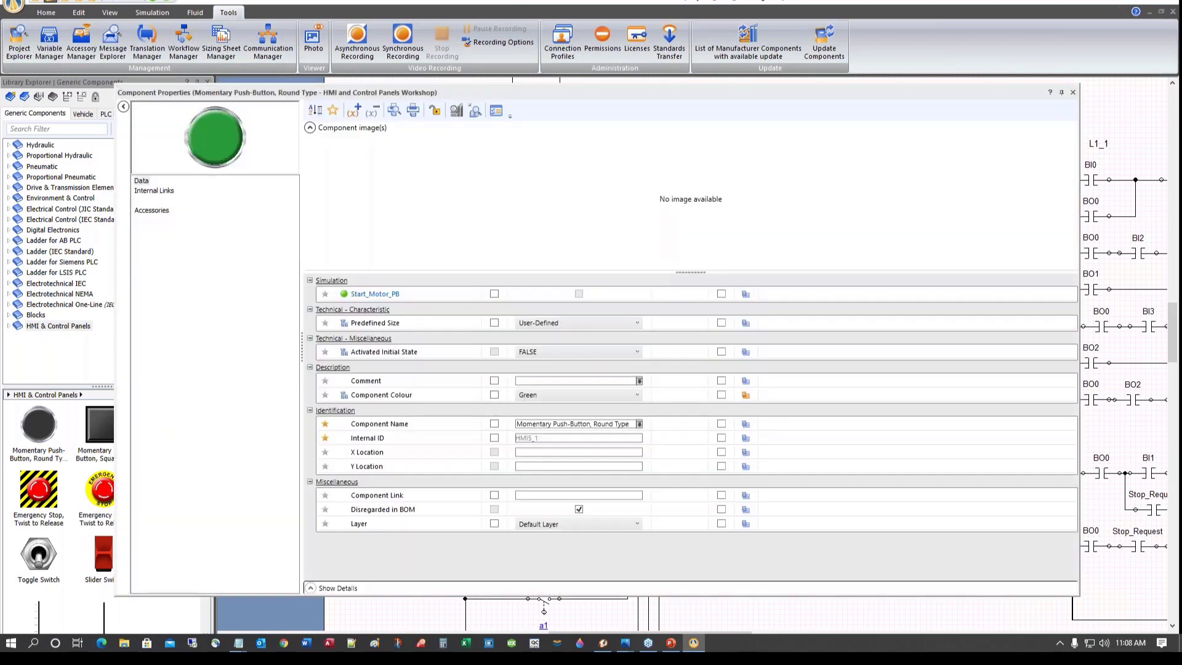
double_click(367, 294)
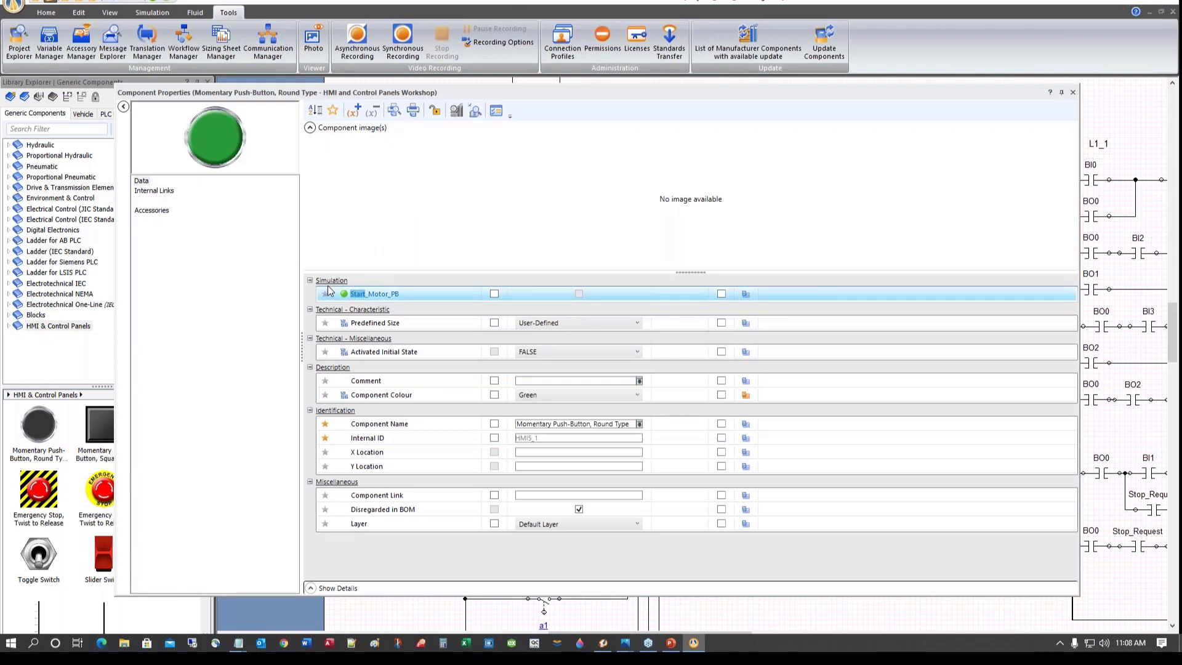
type("Stop")
Set the Stop_Motor_PB button's component colour to Yellow and close its properties
left_click(638, 394)
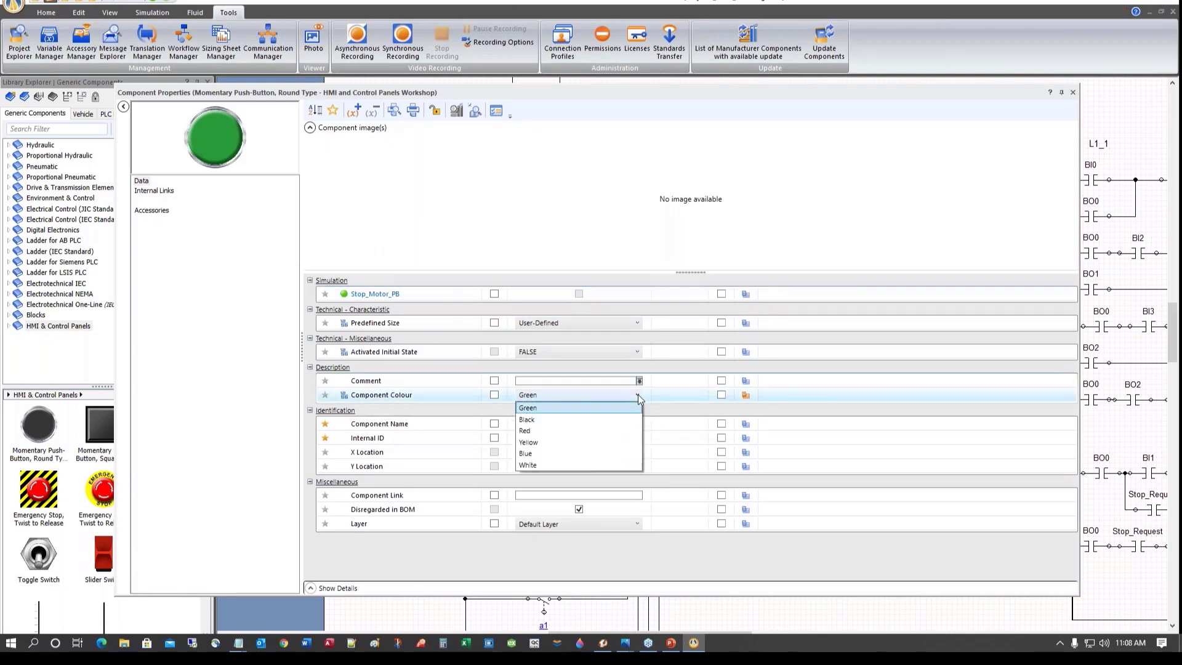
left_click(528, 442)
key("Tab")
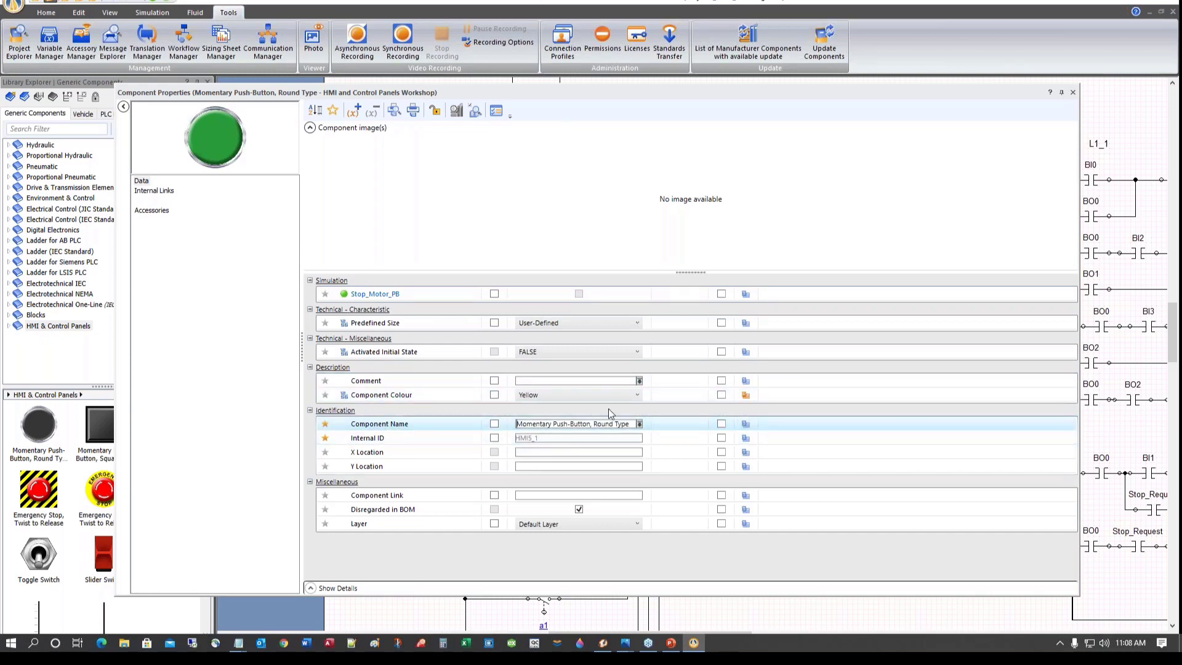
left_click(1074, 93)
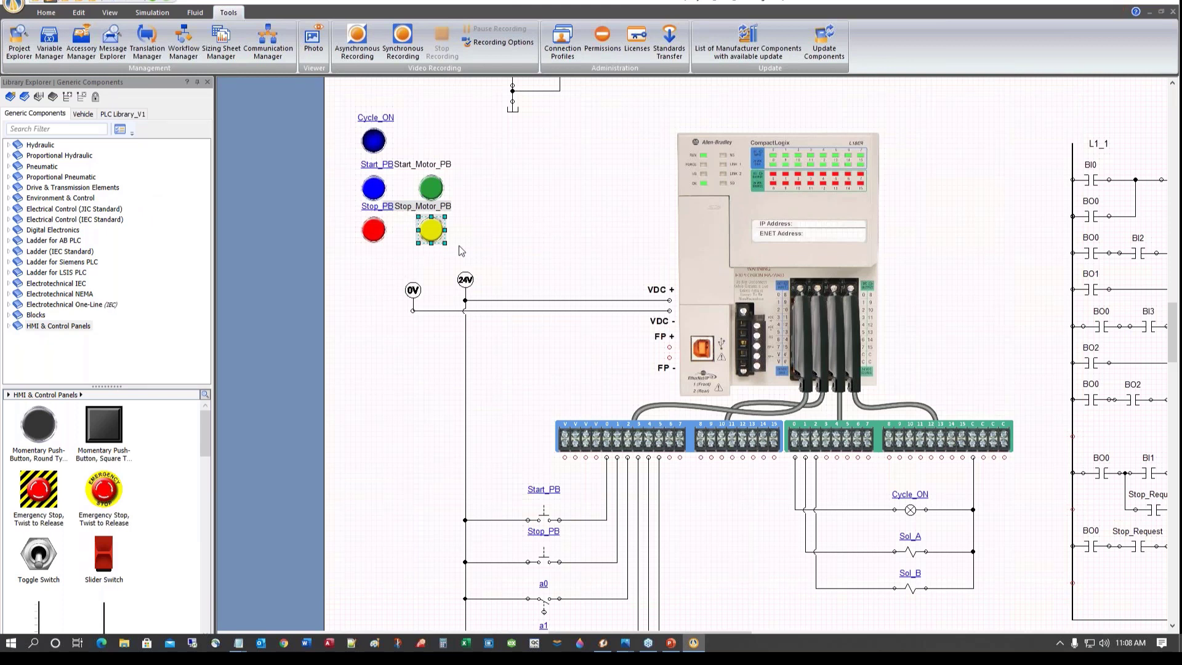
Place a Round Pilot Light from the HMI & Control Panels signalling devices between the push buttons and the PLC
left_click(9, 326)
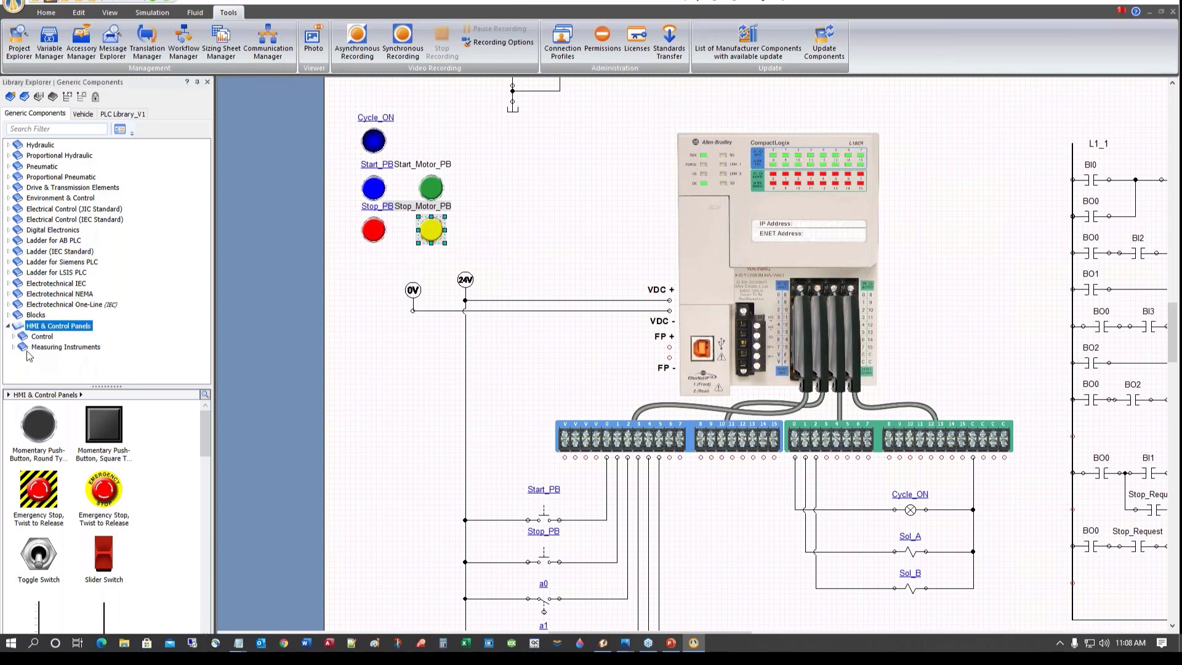
left_click(13, 336)
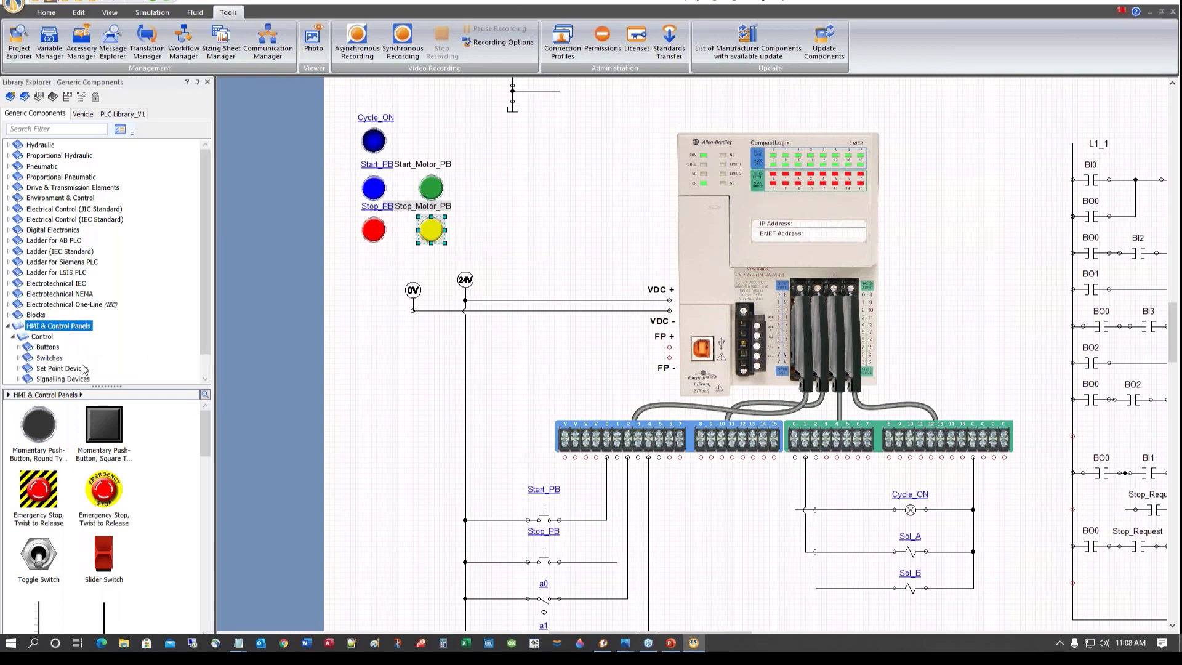
left_click(68, 378)
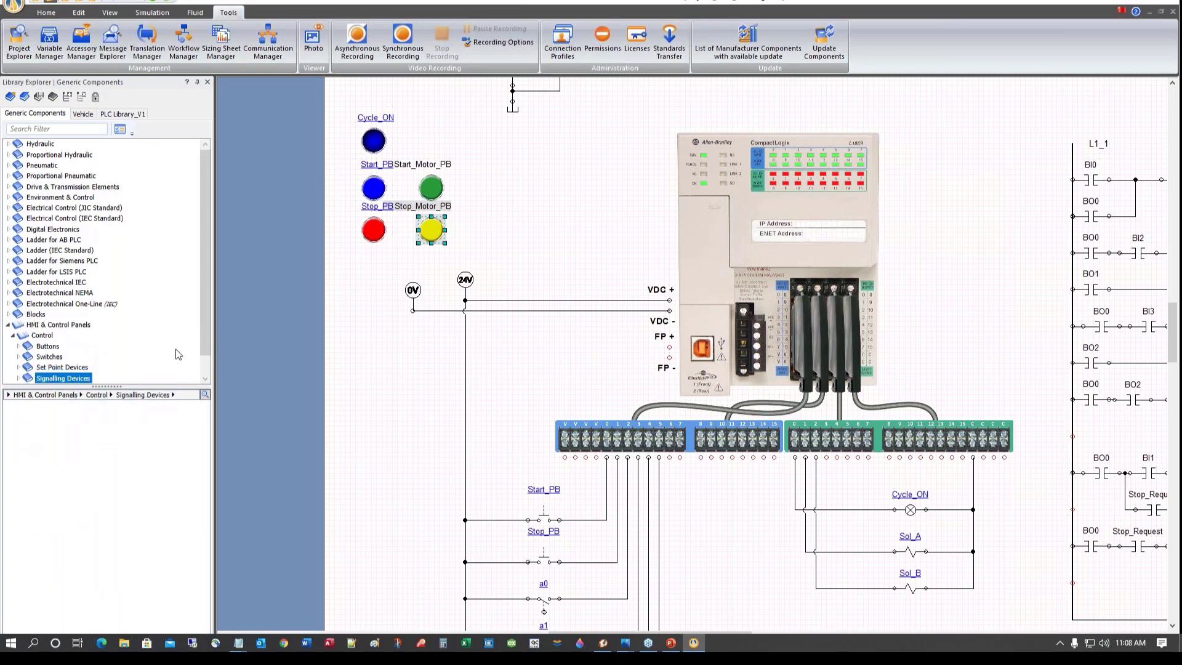
scroll(208, 324, "down", 1)
left_click(19, 358)
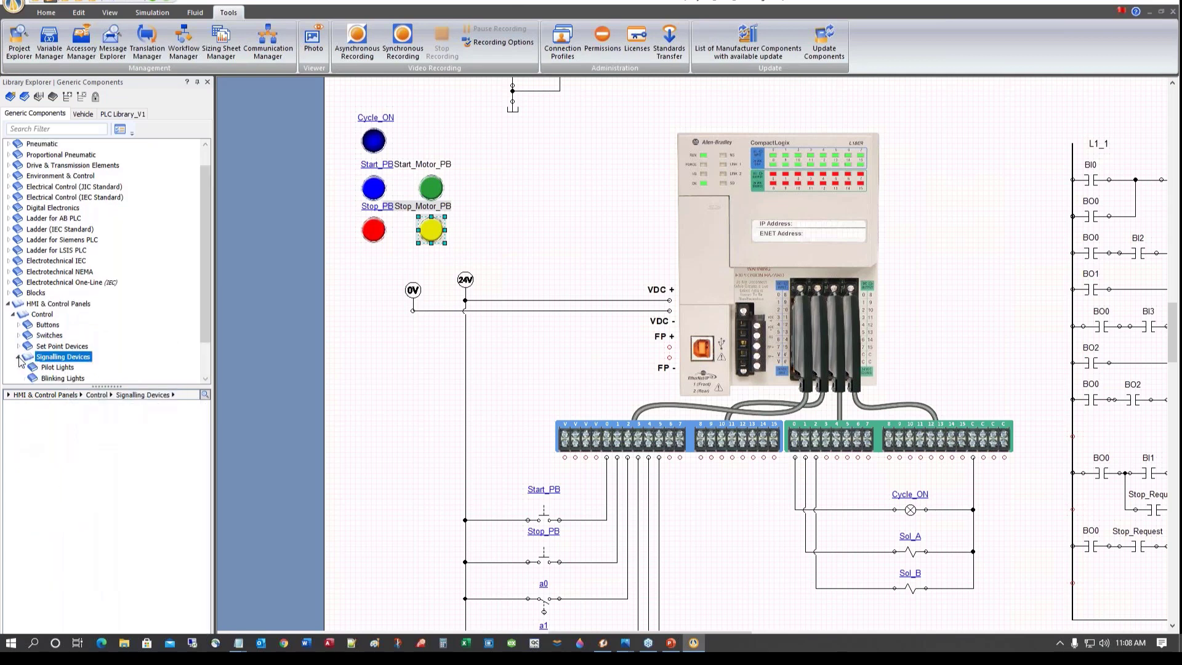
left_click(58, 367)
left_click(40, 436)
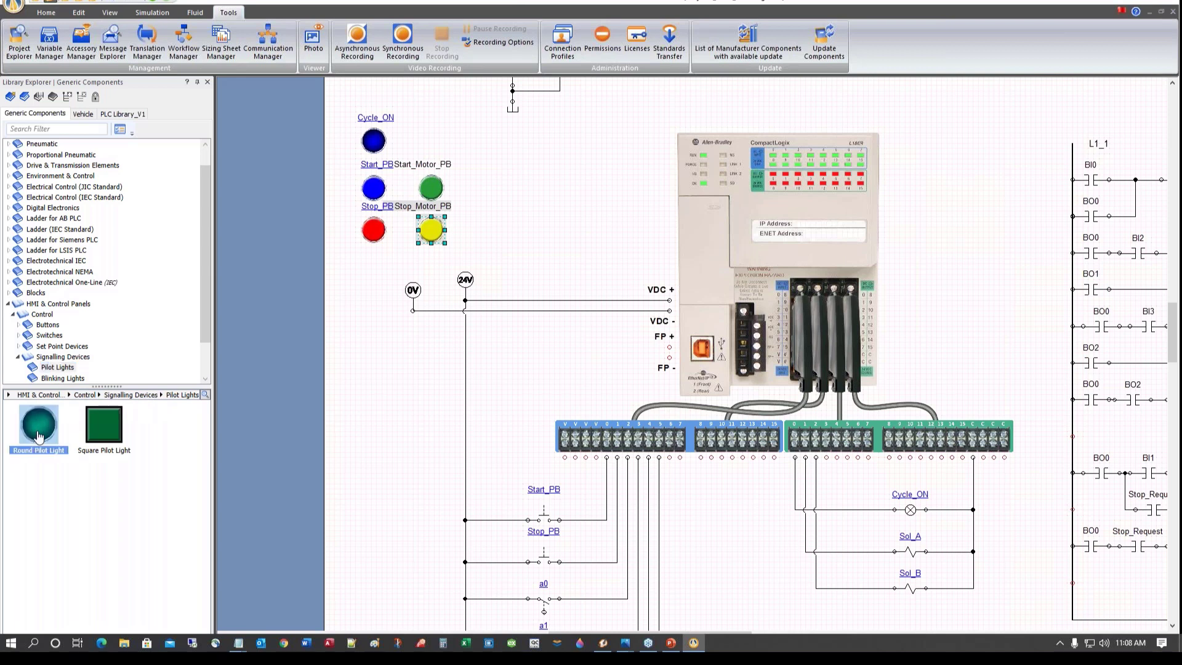
left_click_drag(39, 436, 592, 187)
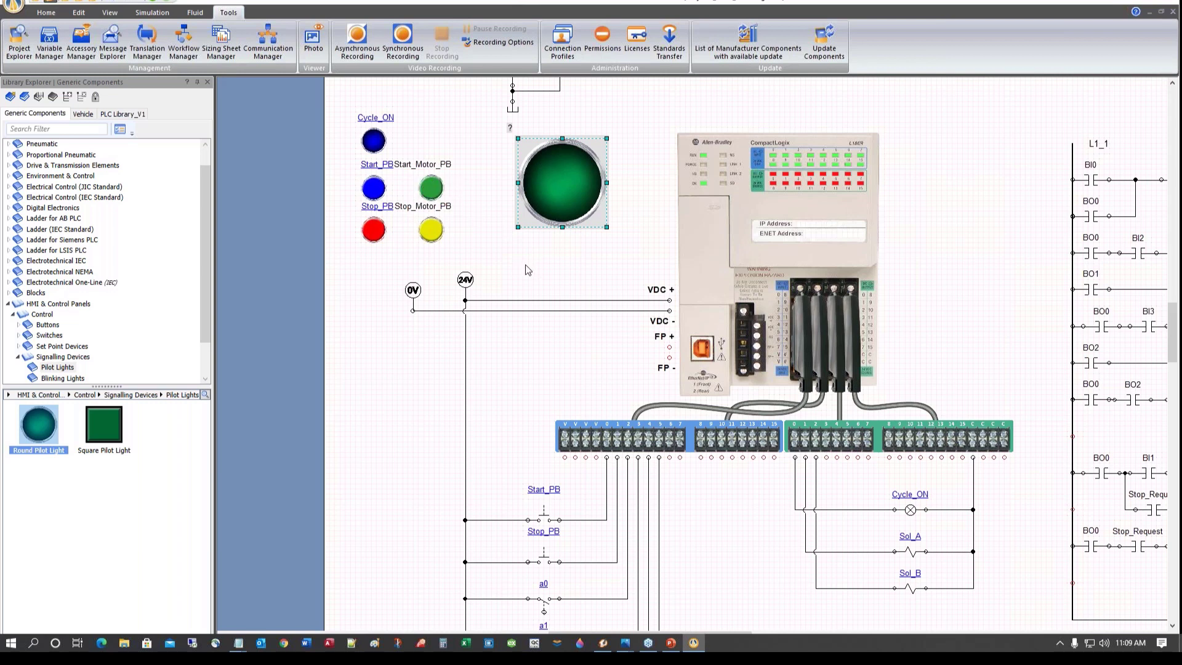
left_click(479, 191)
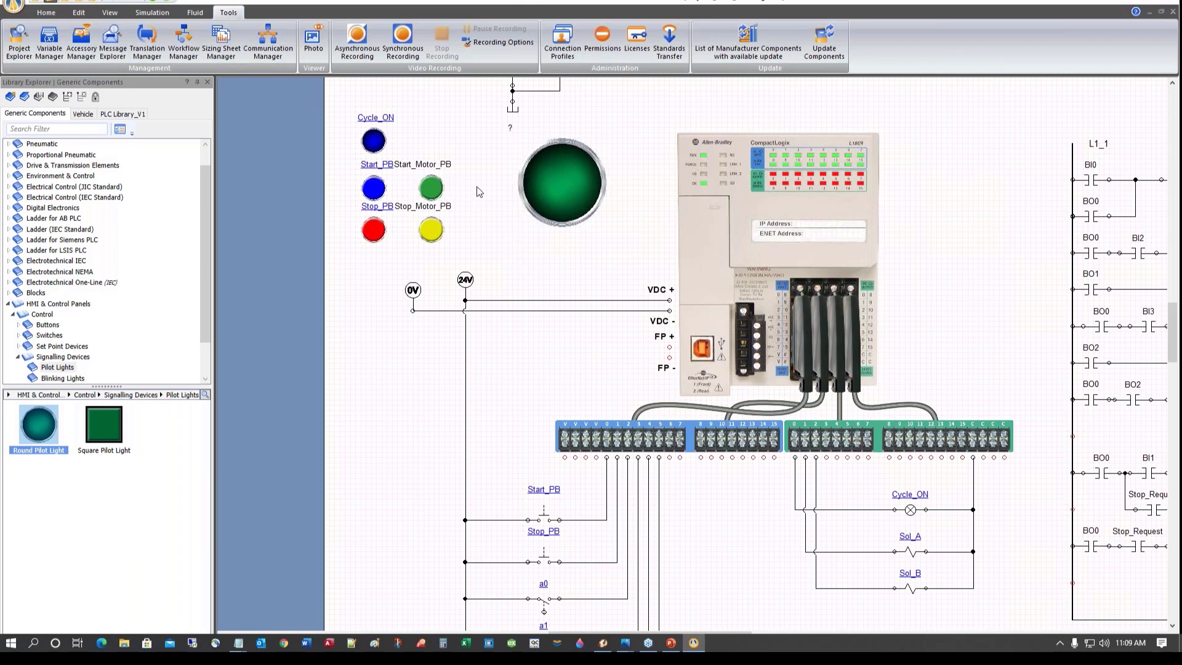
Resize the pilot light to the same width and height as the green Start_Motor_PB button
left_click(431, 188)
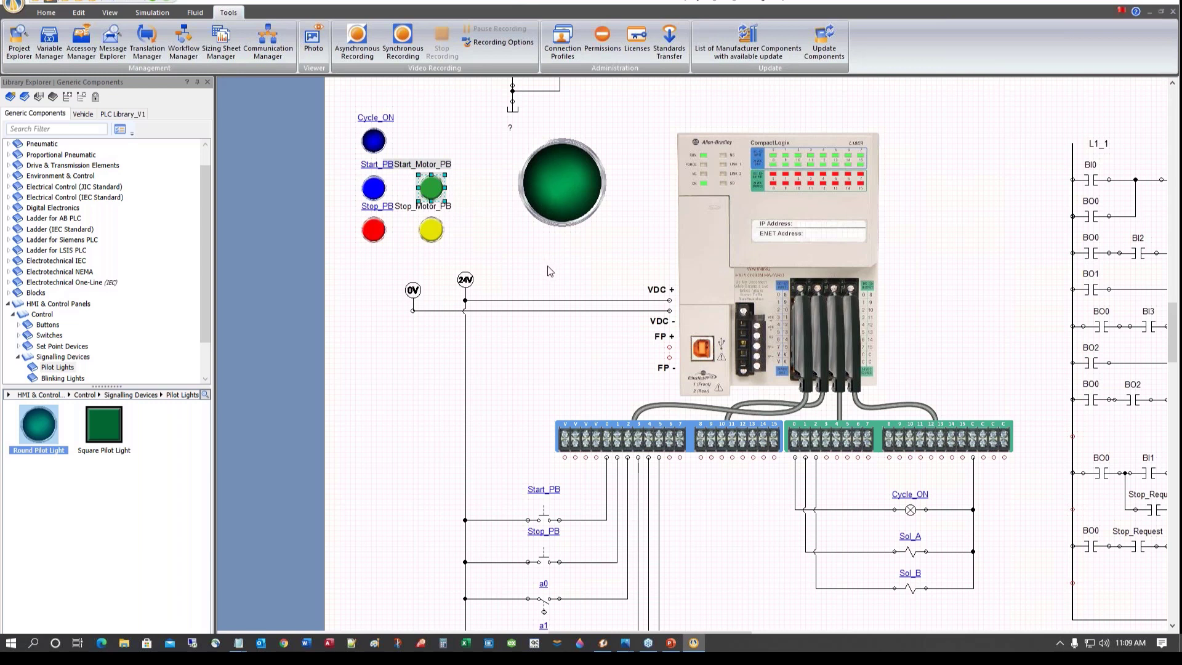
left_click(526, 189)
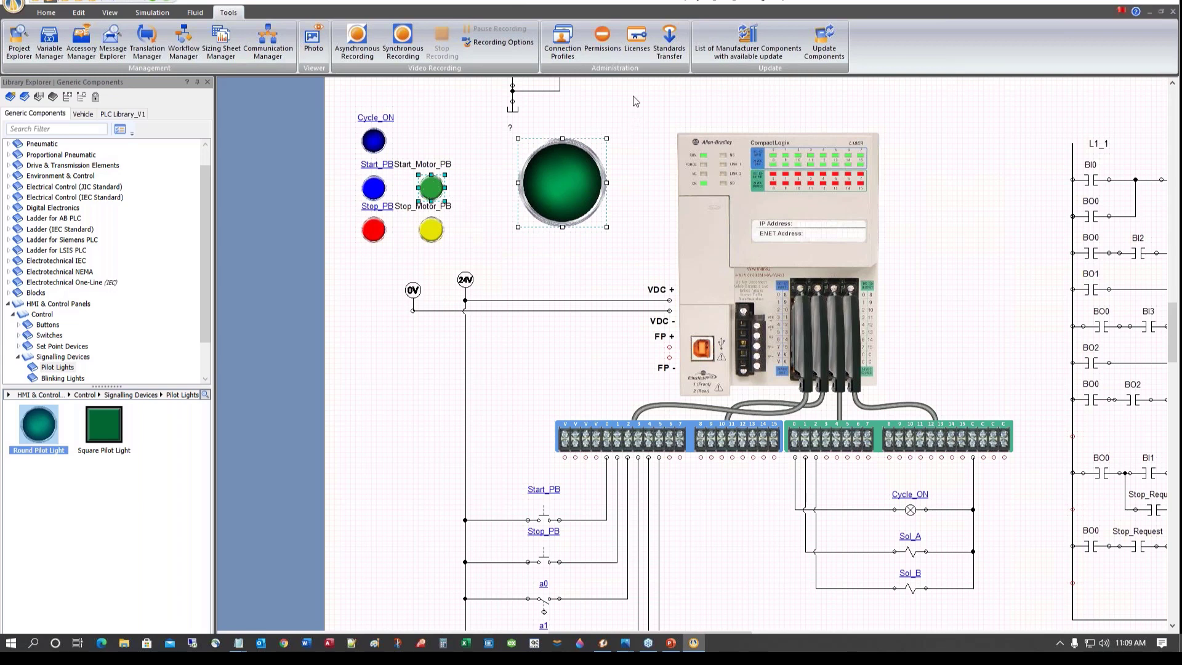
left_click(79, 12)
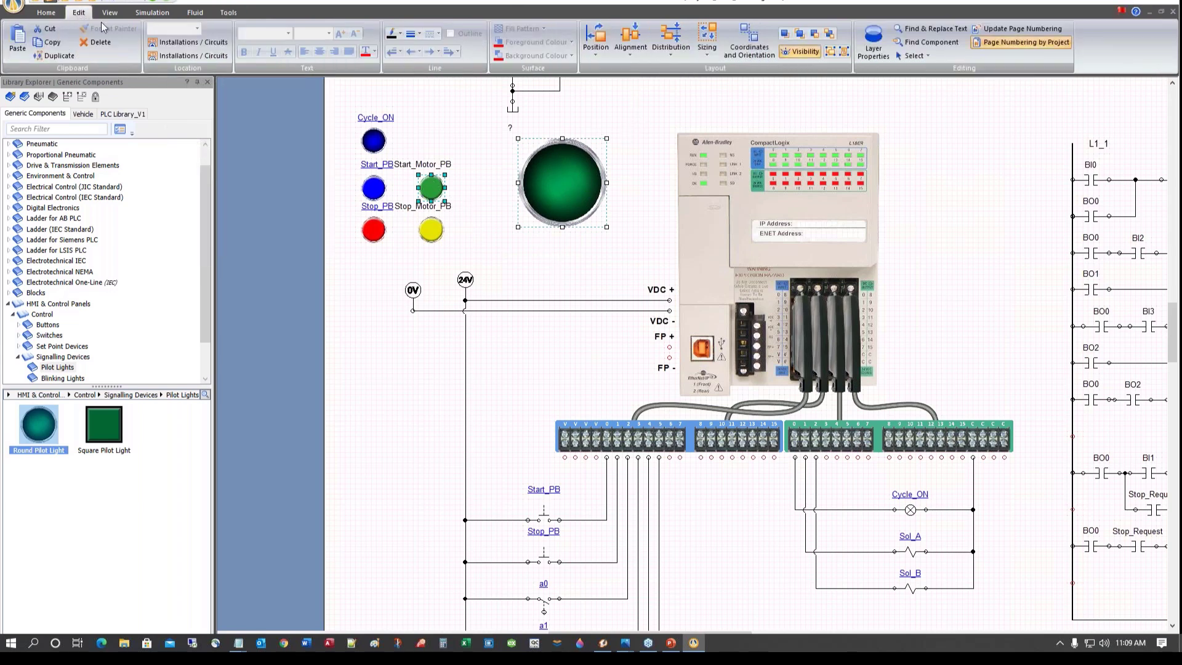
left_click(707, 53)
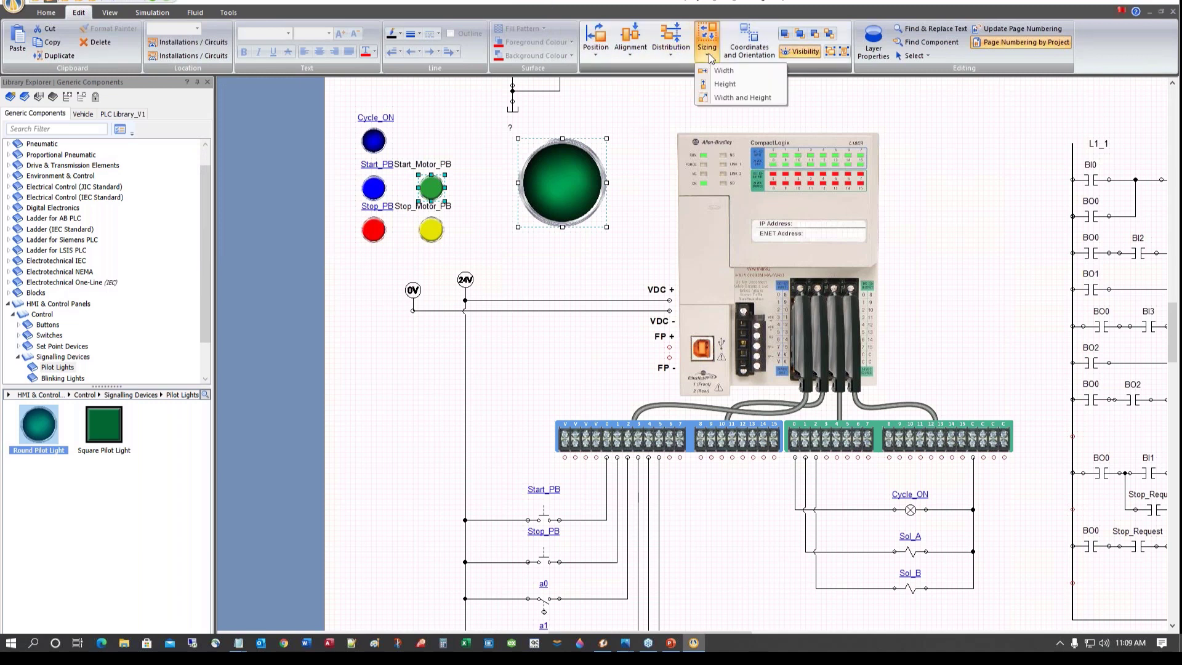
left_click(722, 99)
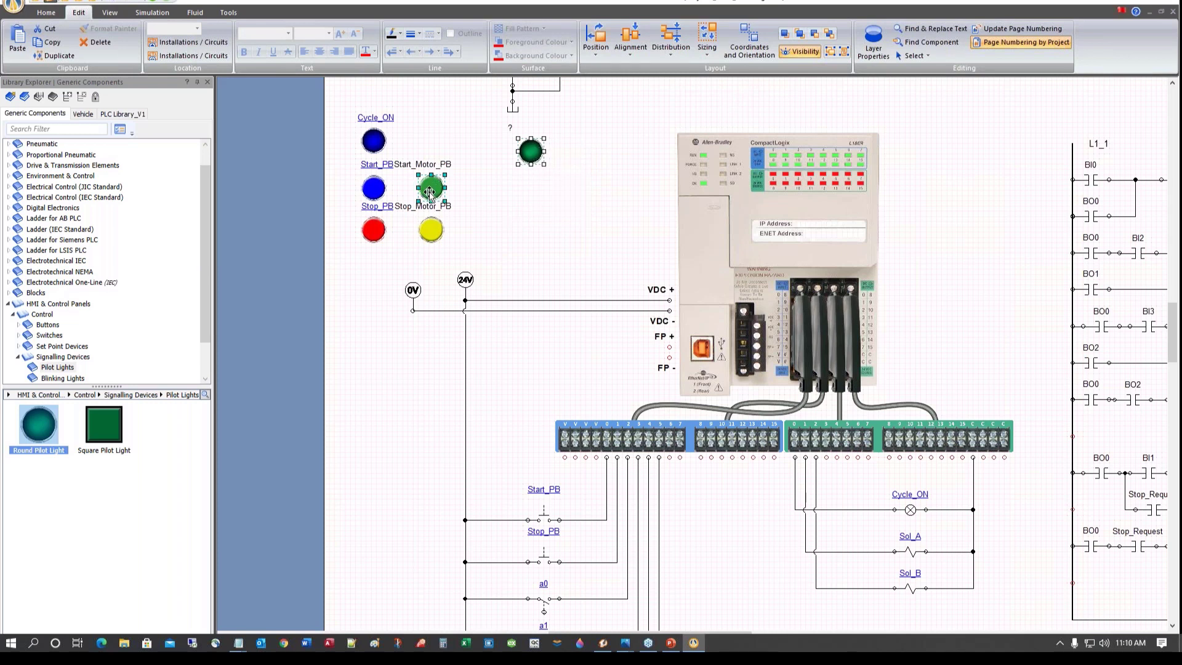
Move the pilot light above the Start_Motor_PB button and place a copy of it beside the yellow Stop_Motor_PB button
left_click(496, 216)
left_click_drag(533, 152, 439, 99)
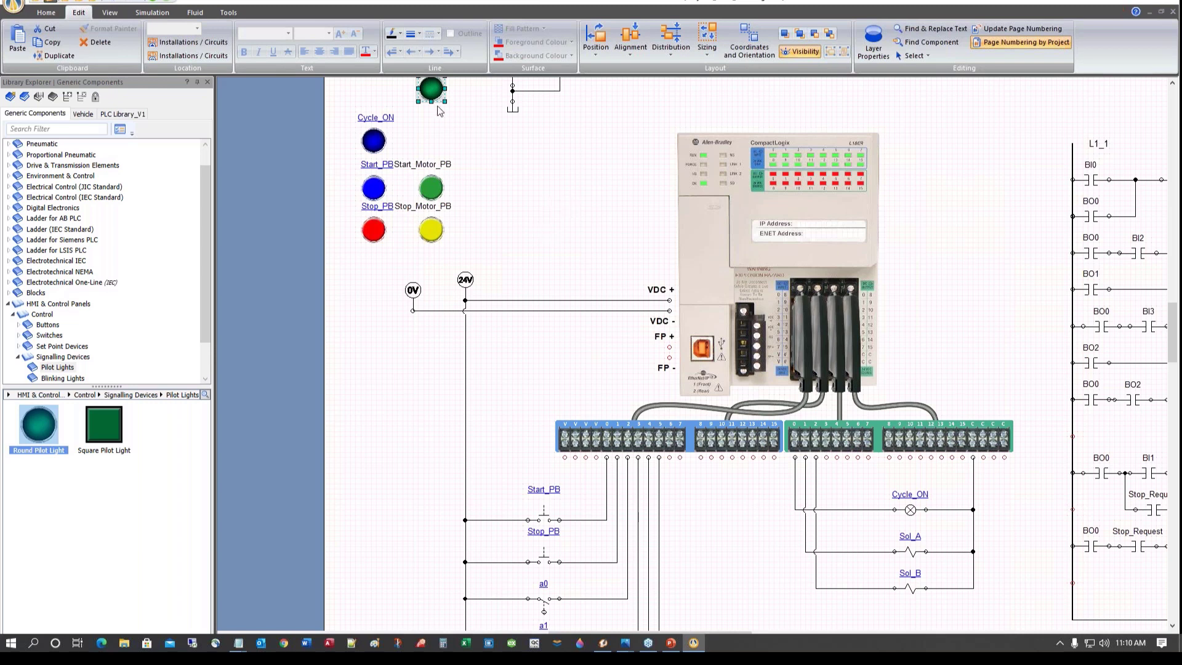
left_click_drag(435, 93, 521, 233)
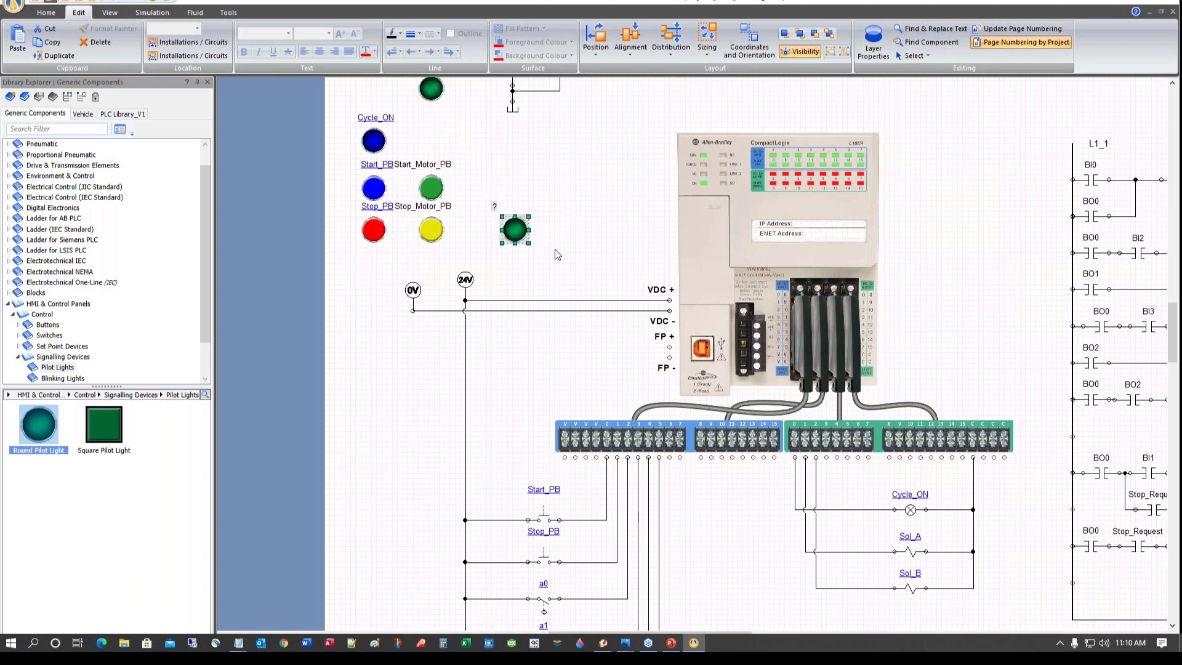
Set the second pilot light's component colour to Red and move the light directly below the yellow Stop_Motor_PB button
double_click(515, 231)
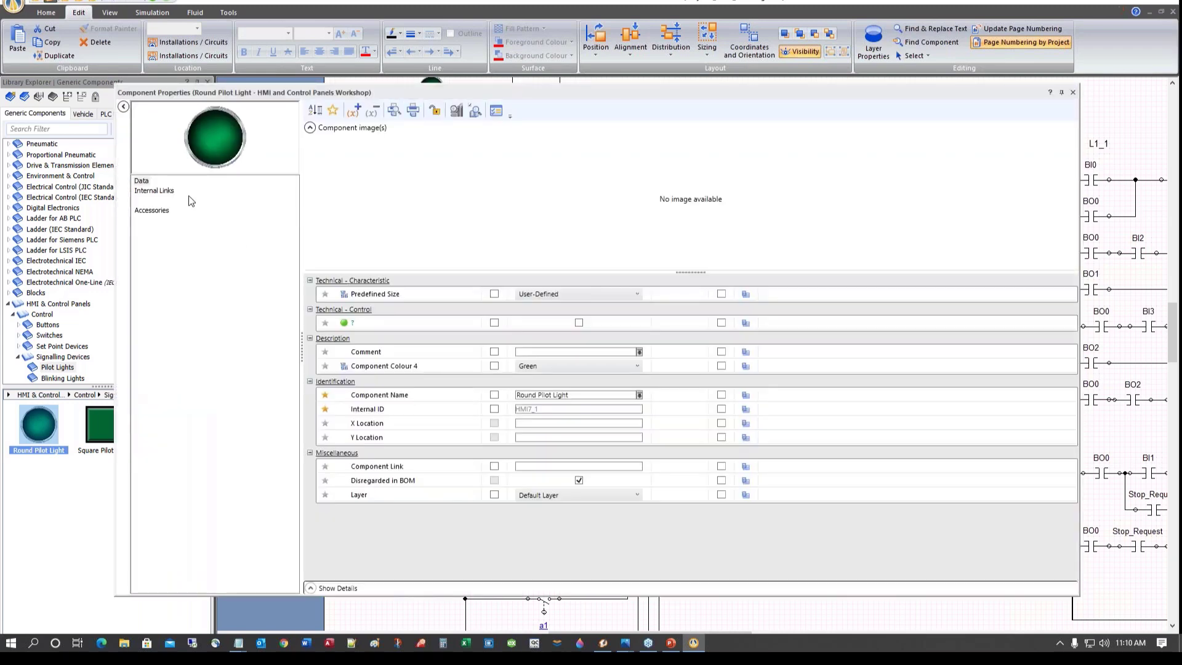
left_click(636, 366)
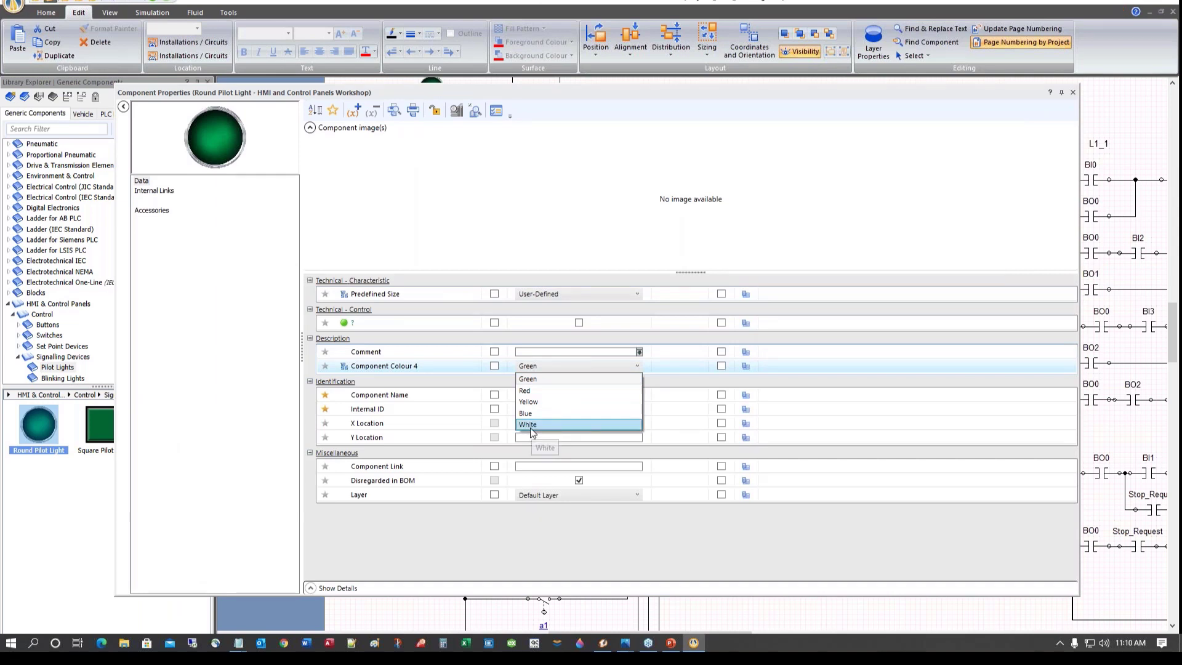
left_click(545, 389)
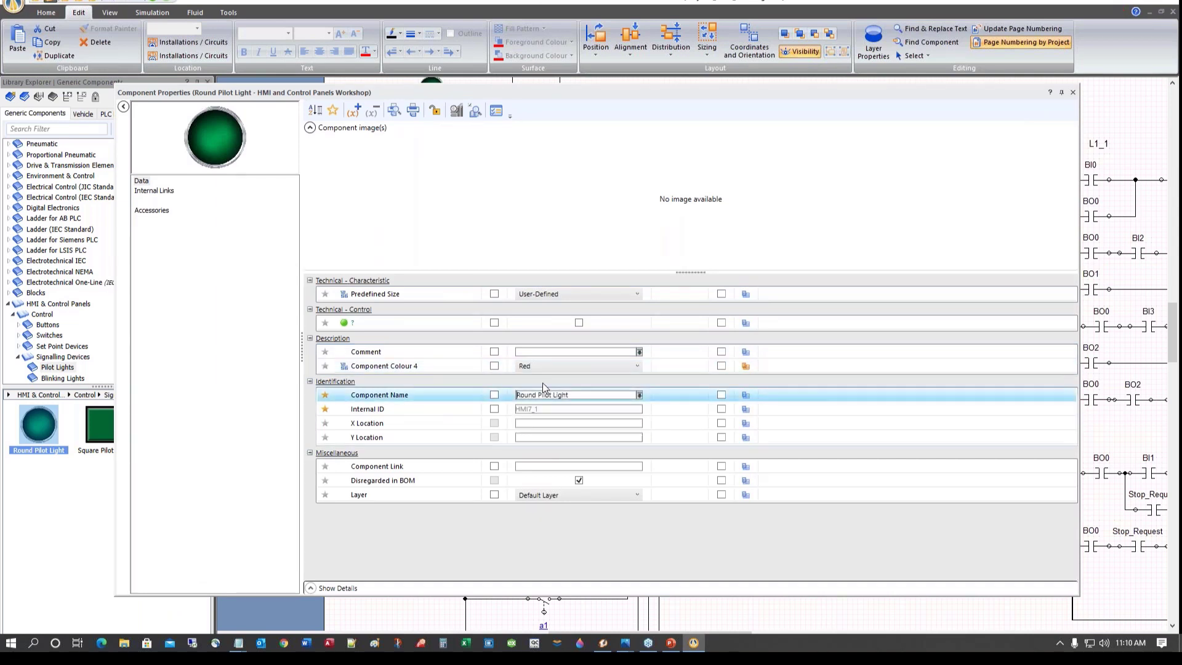
left_click(1074, 91)
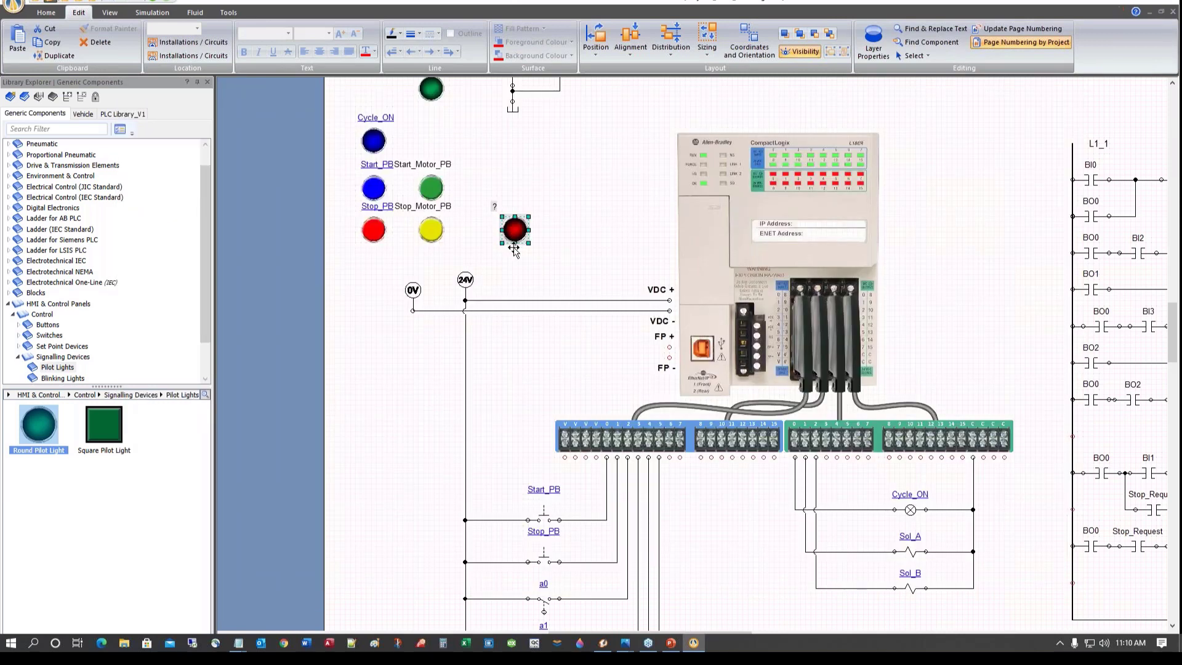
left_click_drag(515, 232, 431, 269)
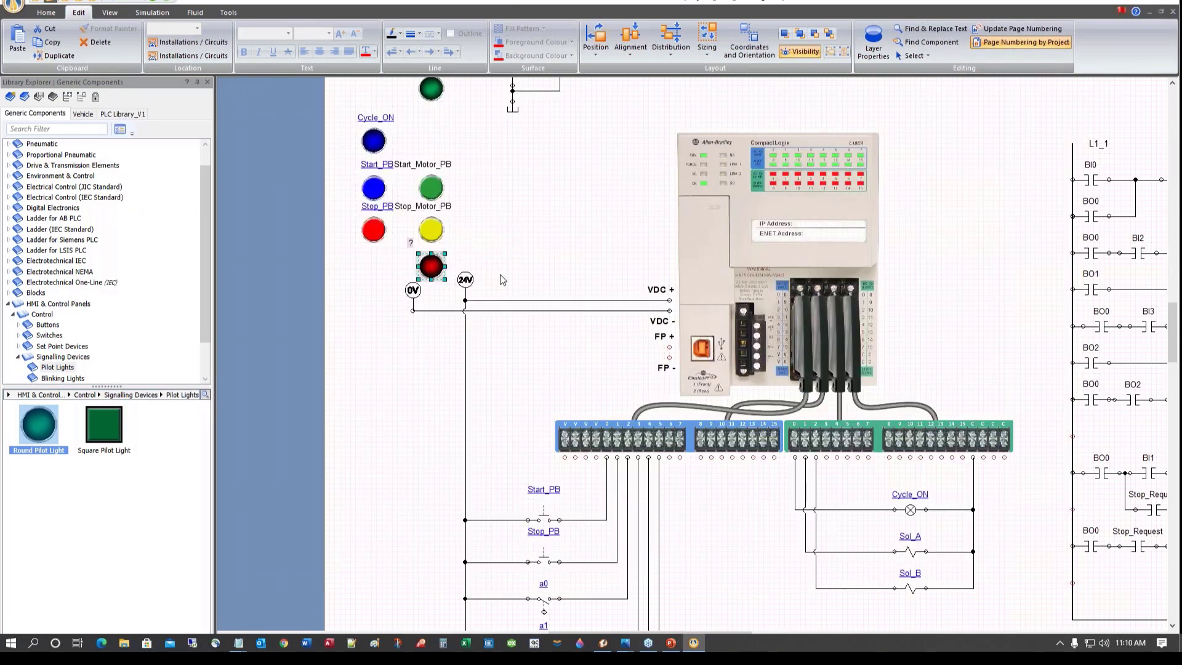
left_click(517, 284)
Move all the control panel push buttons and pilot lights together into the empty area below the b1 switch wiring
scroll(540, 257, "up", 2)
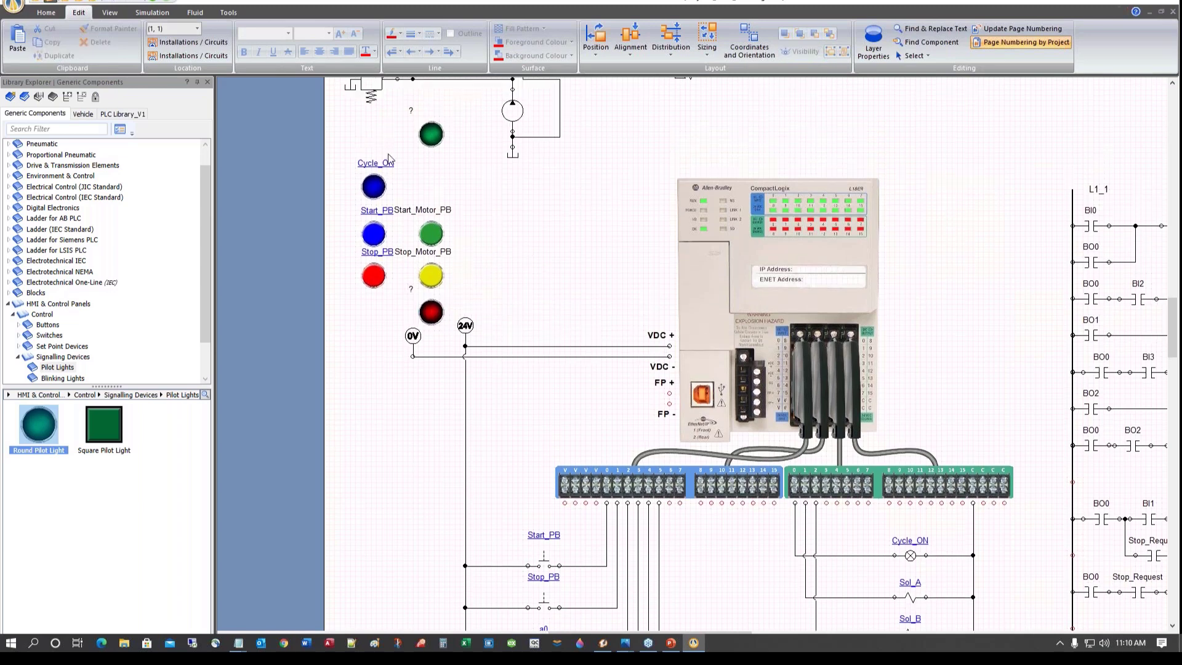
left_click_drag(339, 105, 465, 351)
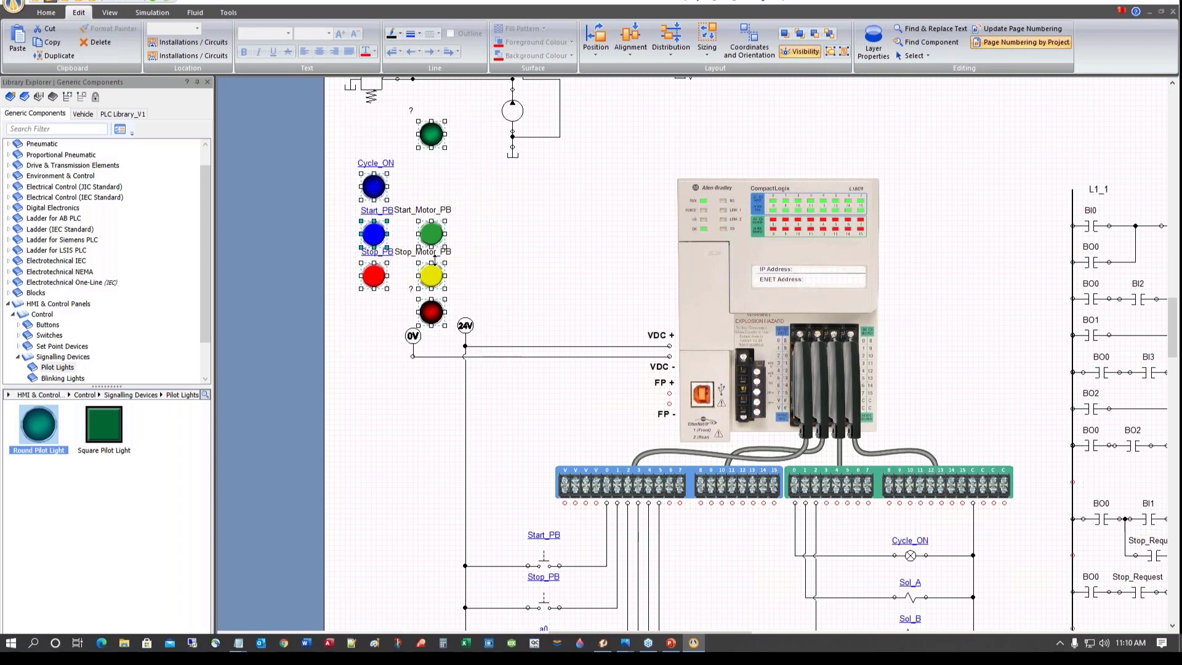
scroll(501, 265, "down", 3)
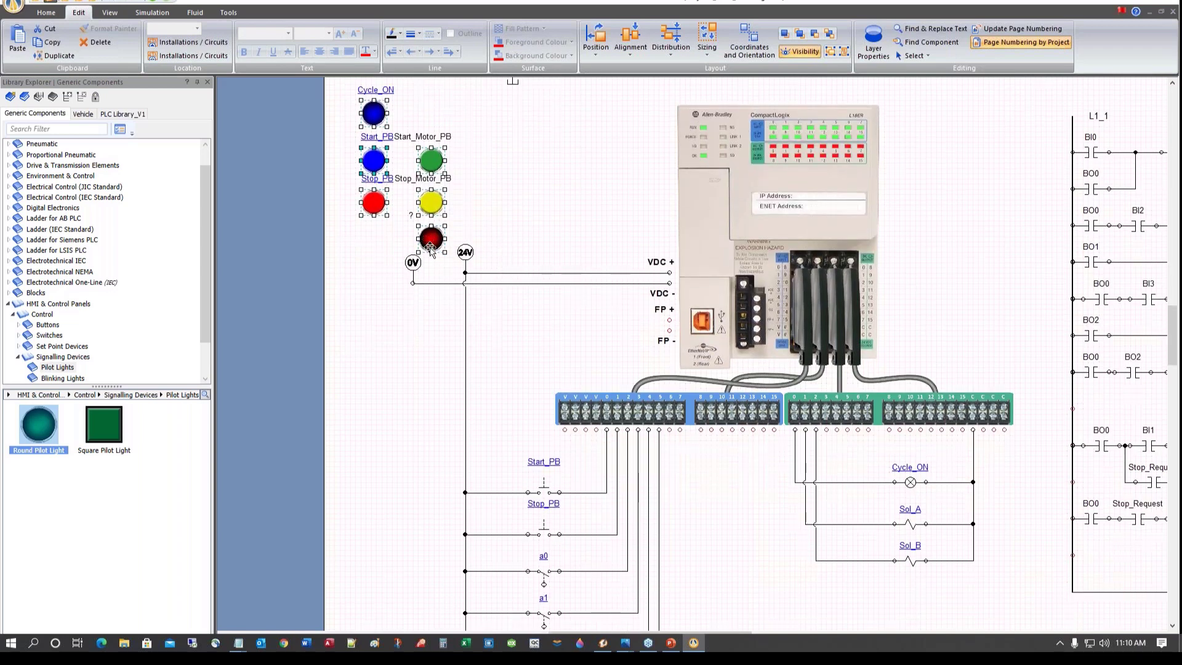
left_click_drag(427, 245, 449, 540)
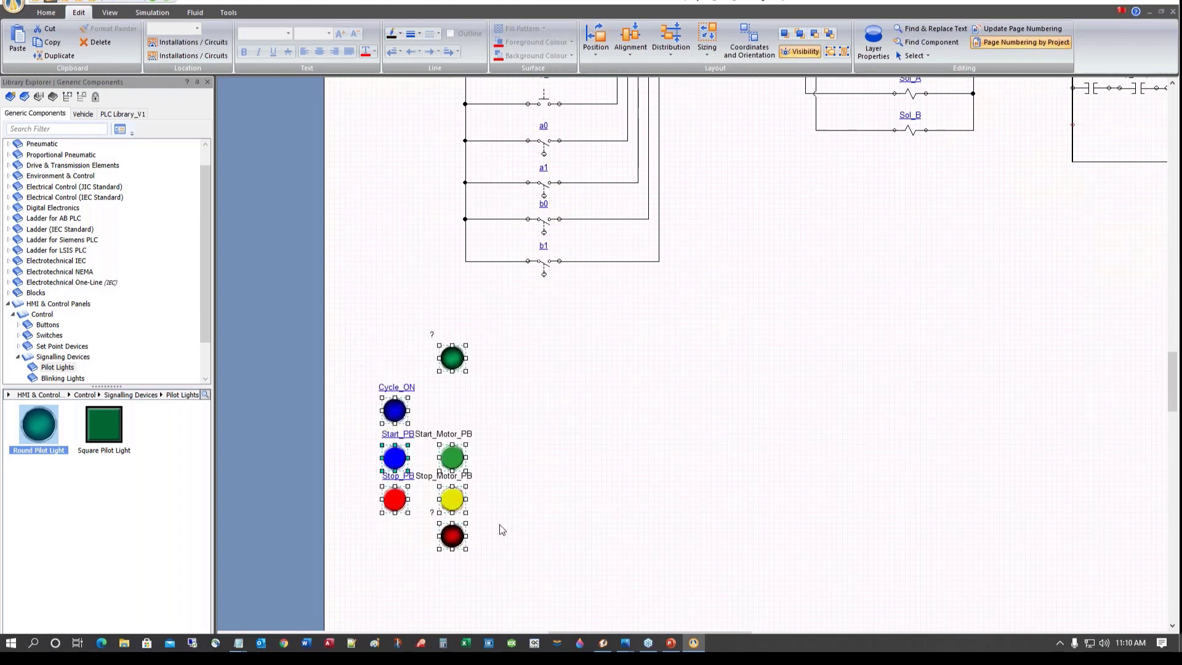
left_click(542, 424)
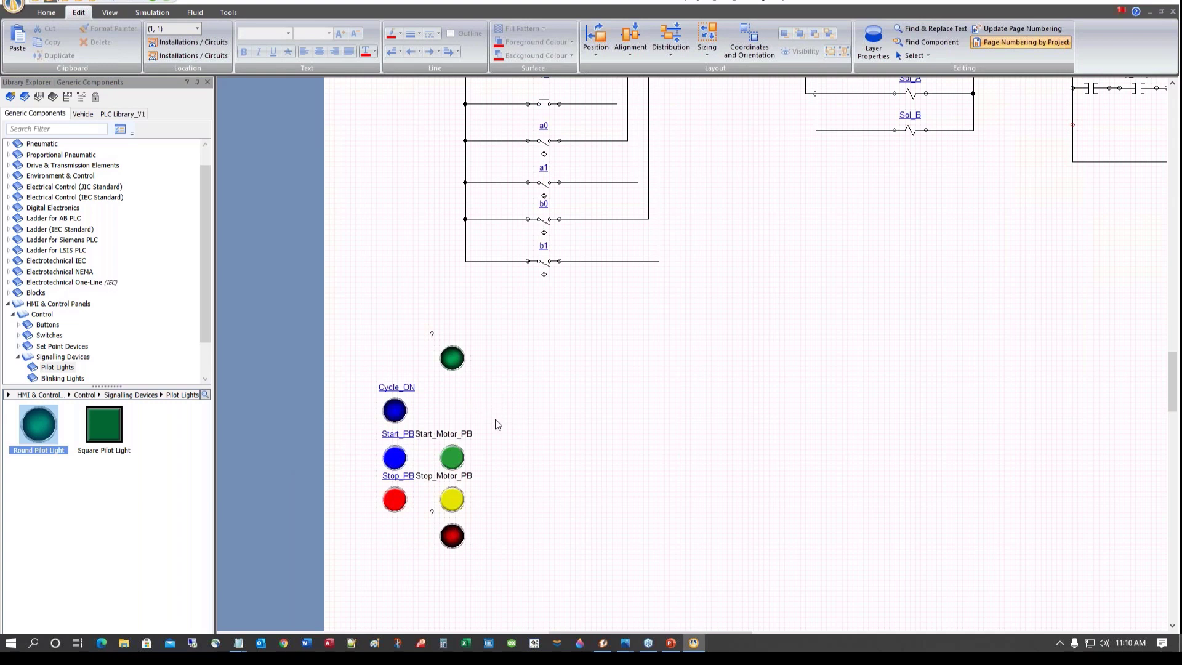
Place a Disconnect Switch Handle Type from the HMI control switches on the diagram with the alias Disconnect
left_click(18, 336)
left_click(61, 347)
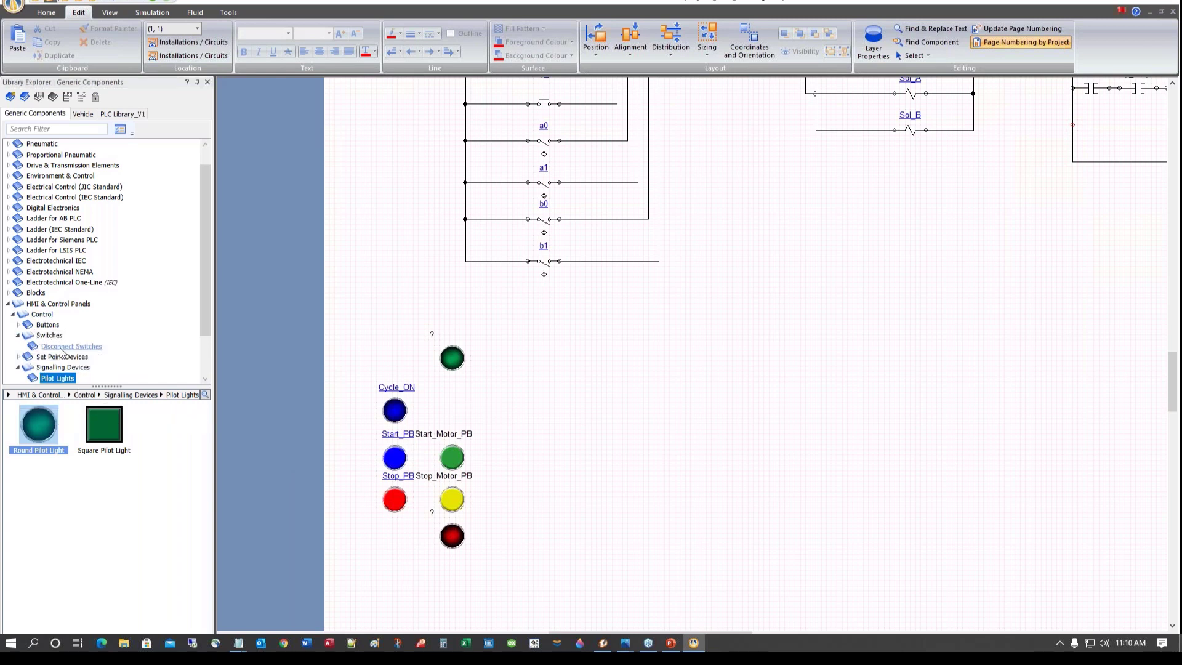
left_click(103, 424)
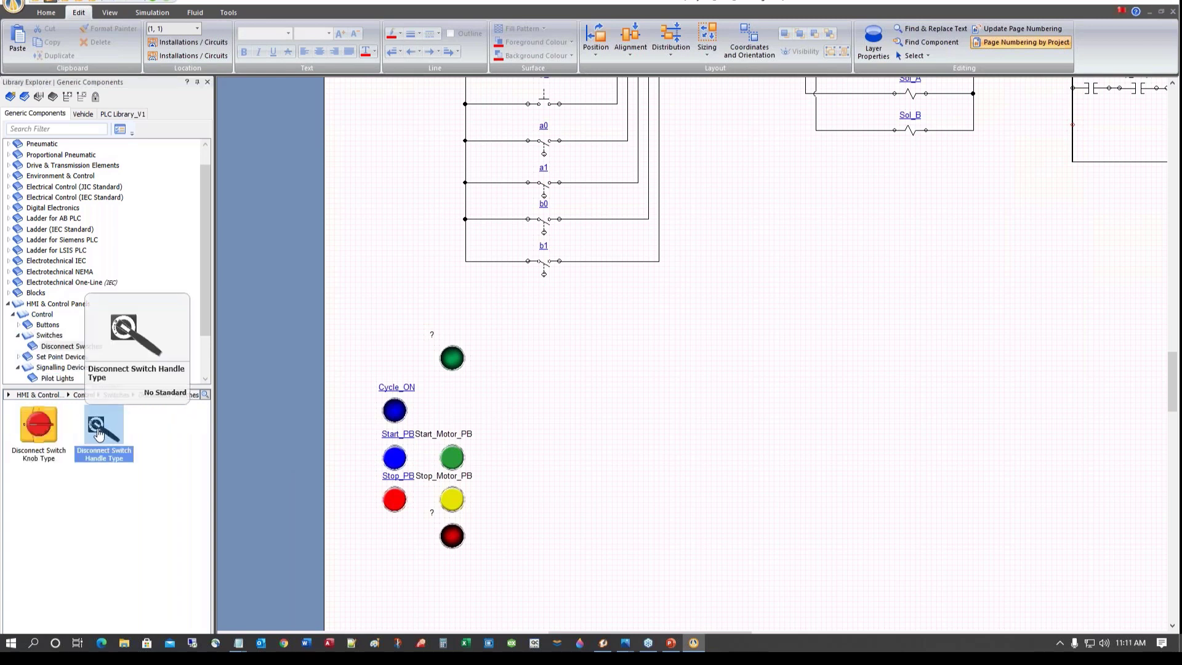
left_click_drag(102, 425, 791, 127)
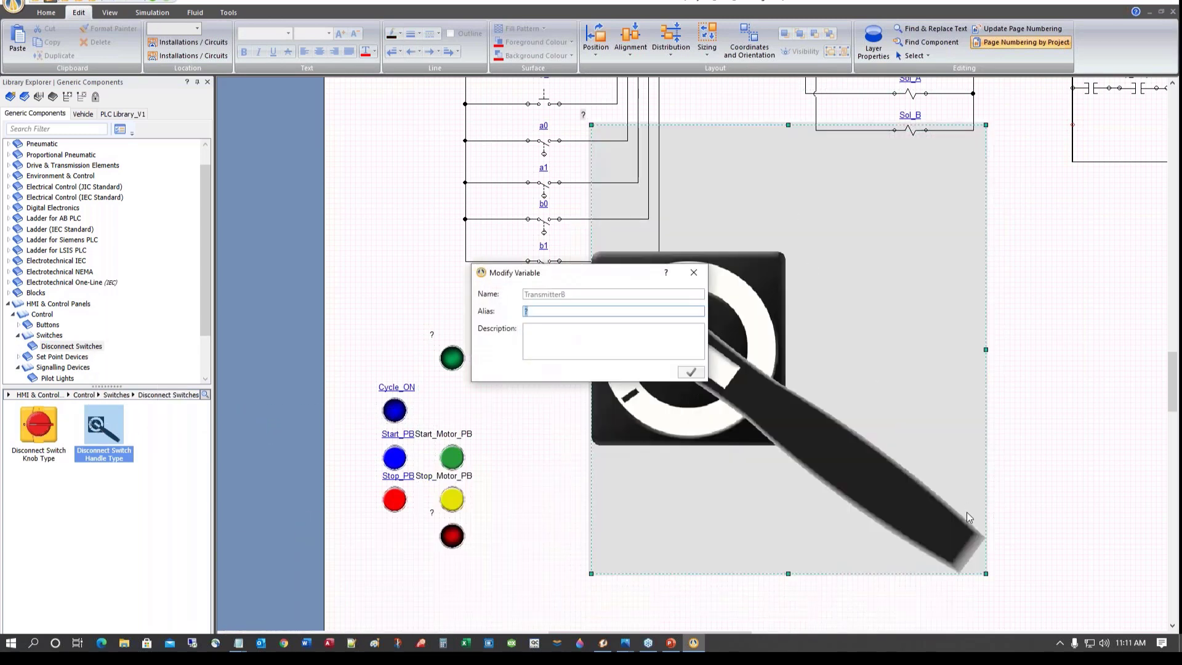
type("Disconnect")
left_click(694, 374)
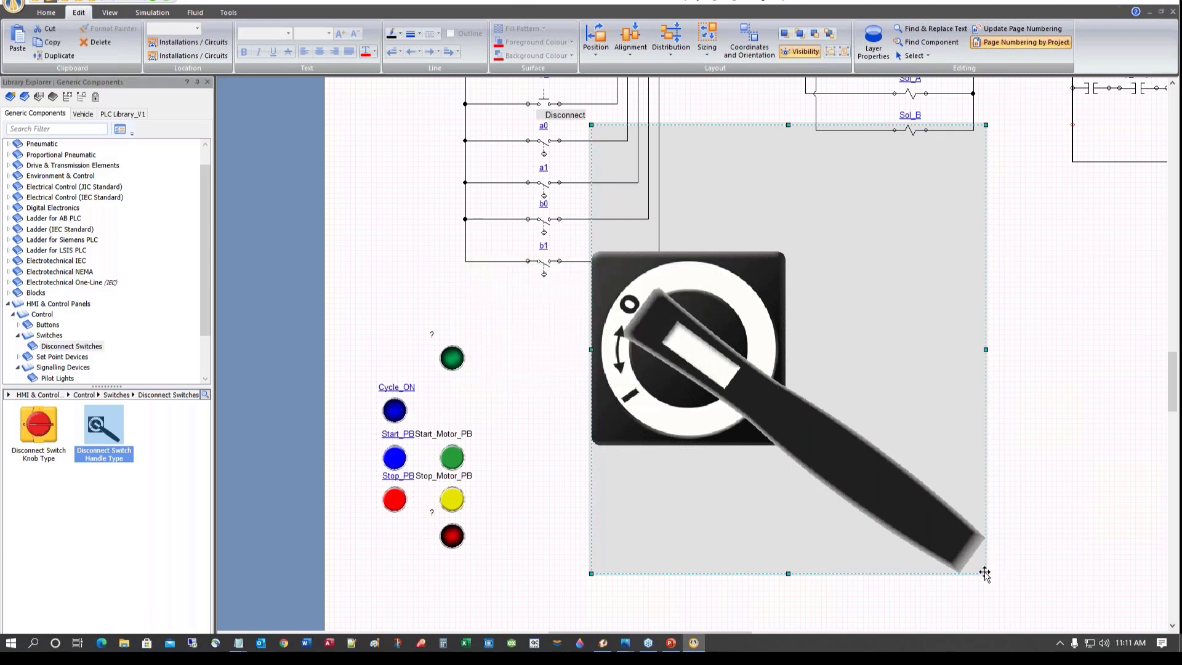
Shrink the disconnect switch and position it between the green pilot light and the Start_Motor_PB button
left_click_drag(986, 572, 461, 412)
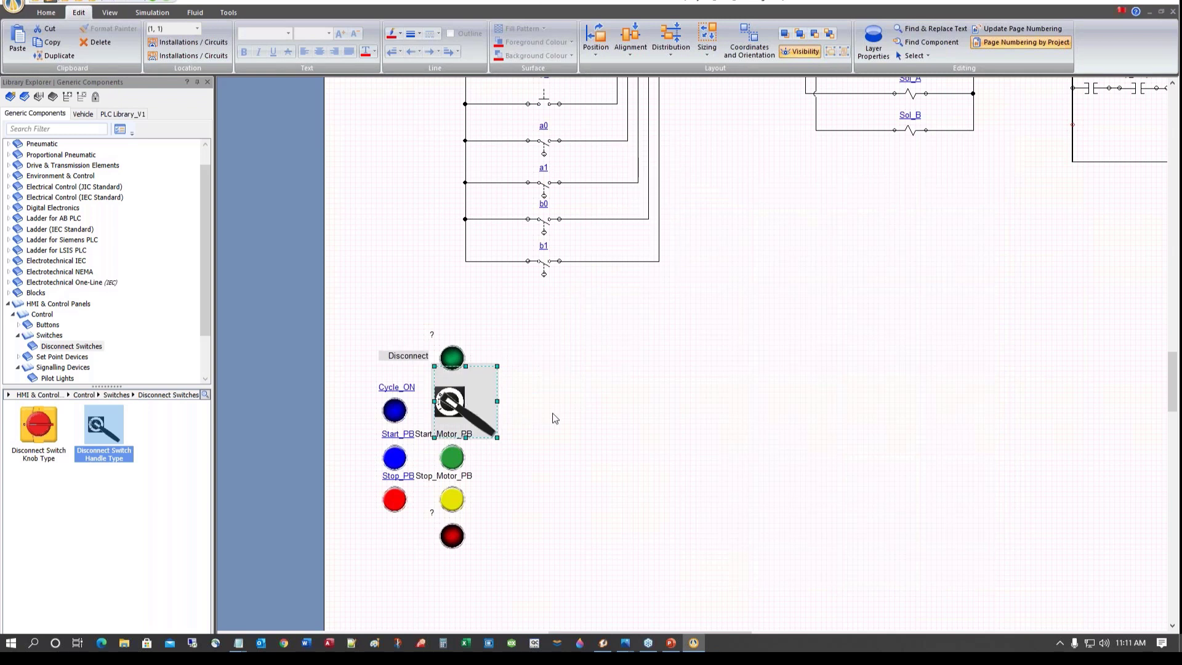
left_click(573, 420)
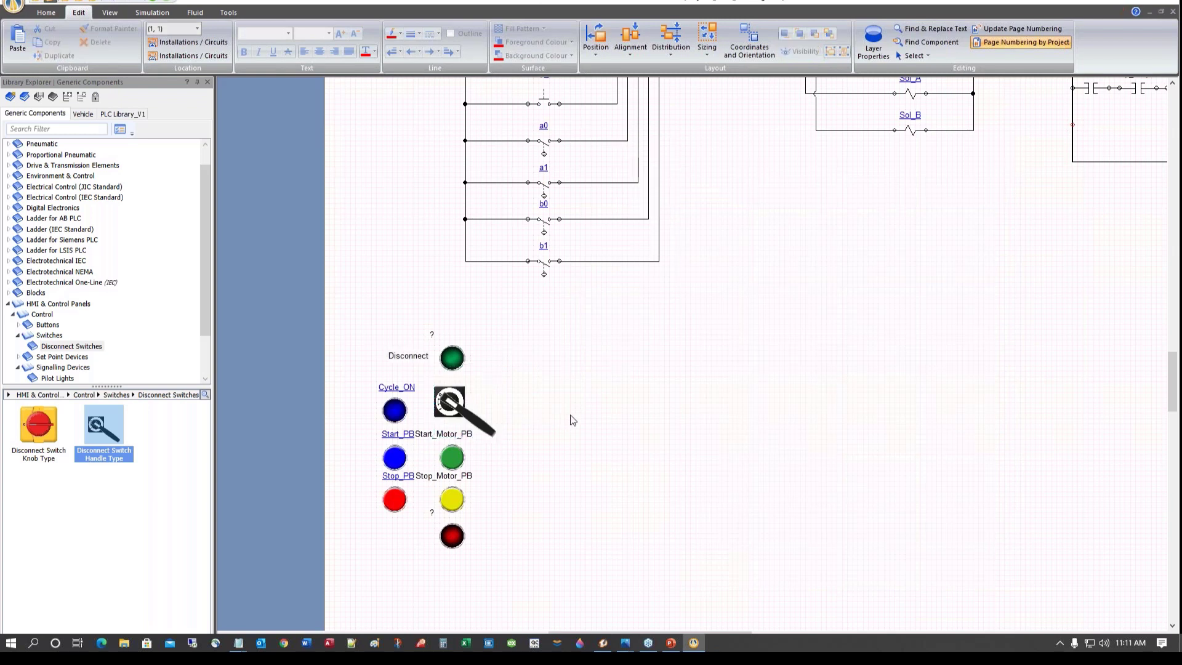
left_click(436, 436)
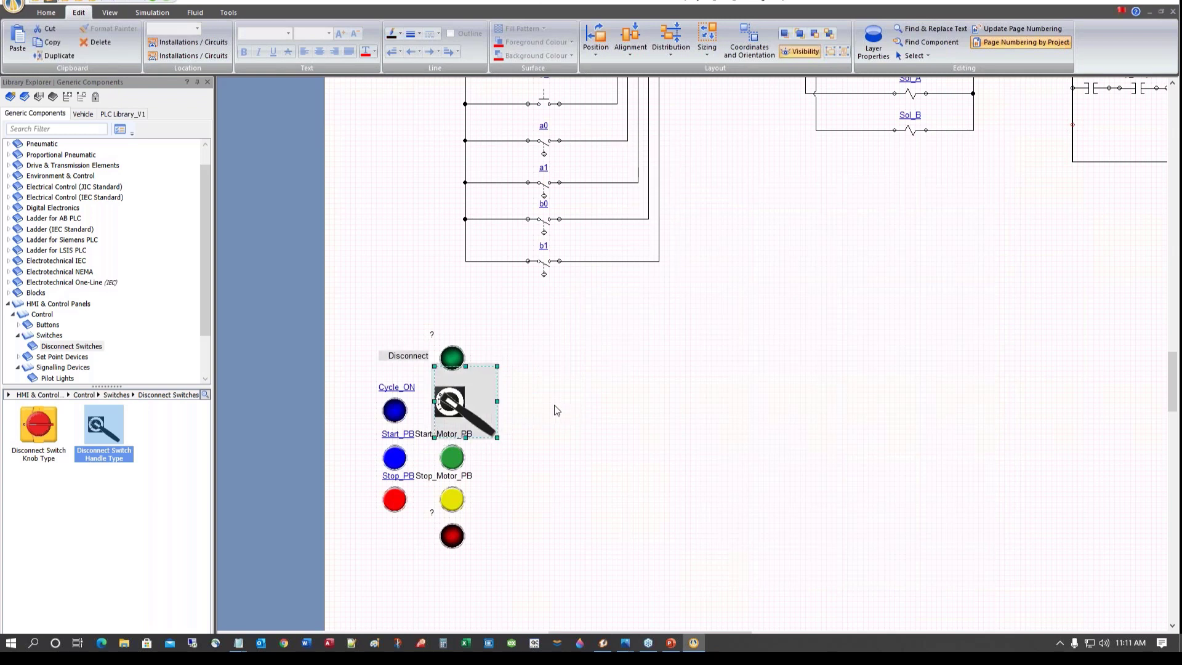
left_click_drag(458, 397, 468, 411)
left_click(563, 423)
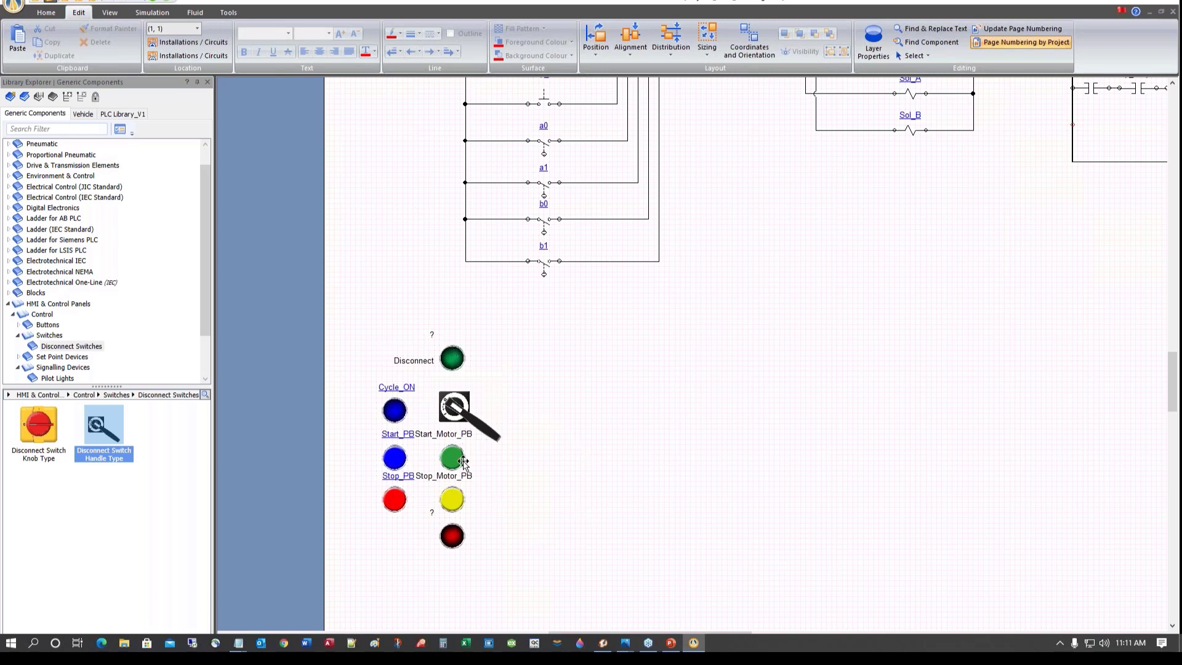
Align the red and green pilot lights with the Start_Motor_PB and Stop_Motor_PB buttons in one column
left_click(459, 540)
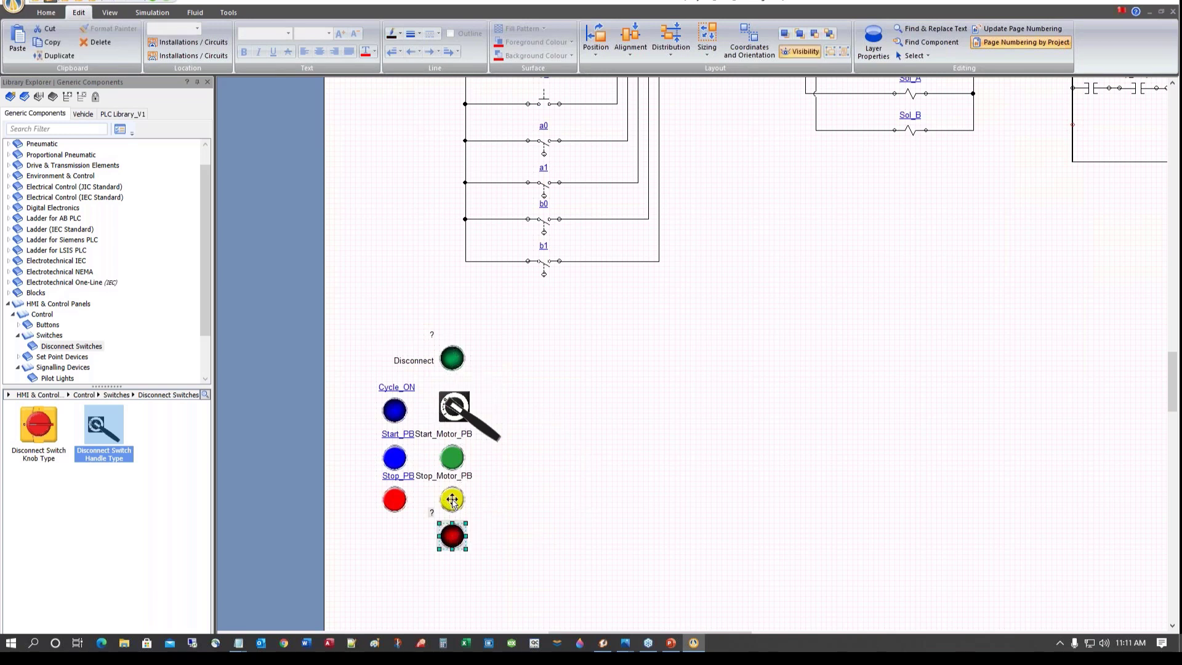
left_click(452, 500, "ctrl")
left_click(452, 459, "ctrl")
left_click(452, 358, "ctrl")
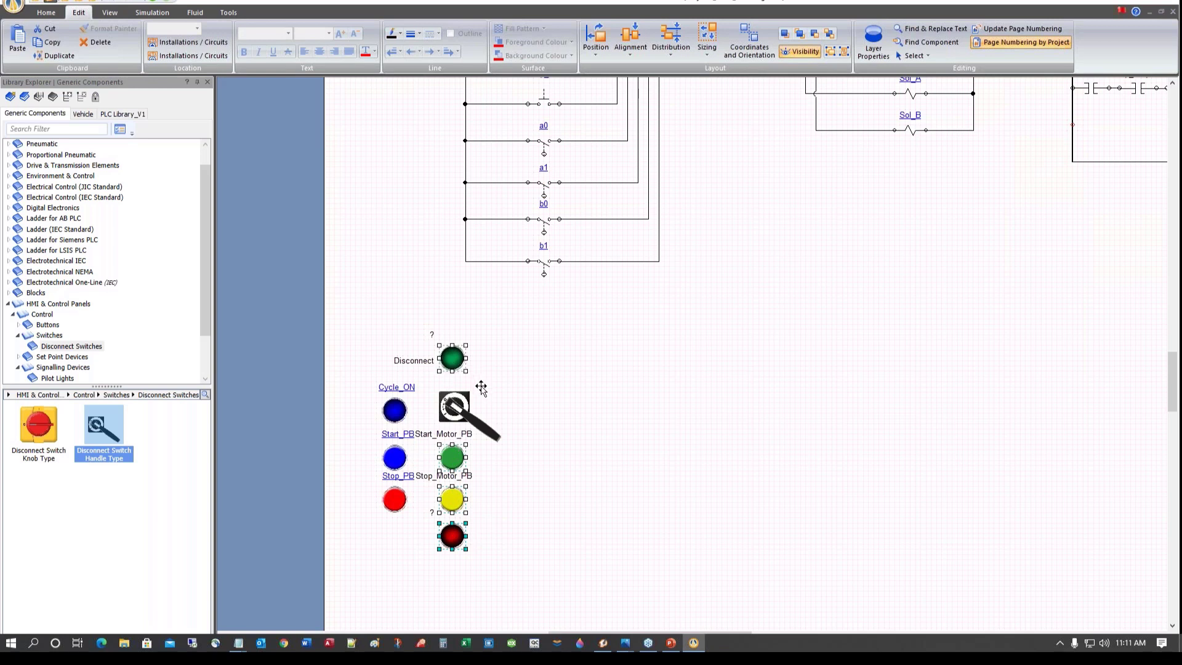
right_click(454, 360)
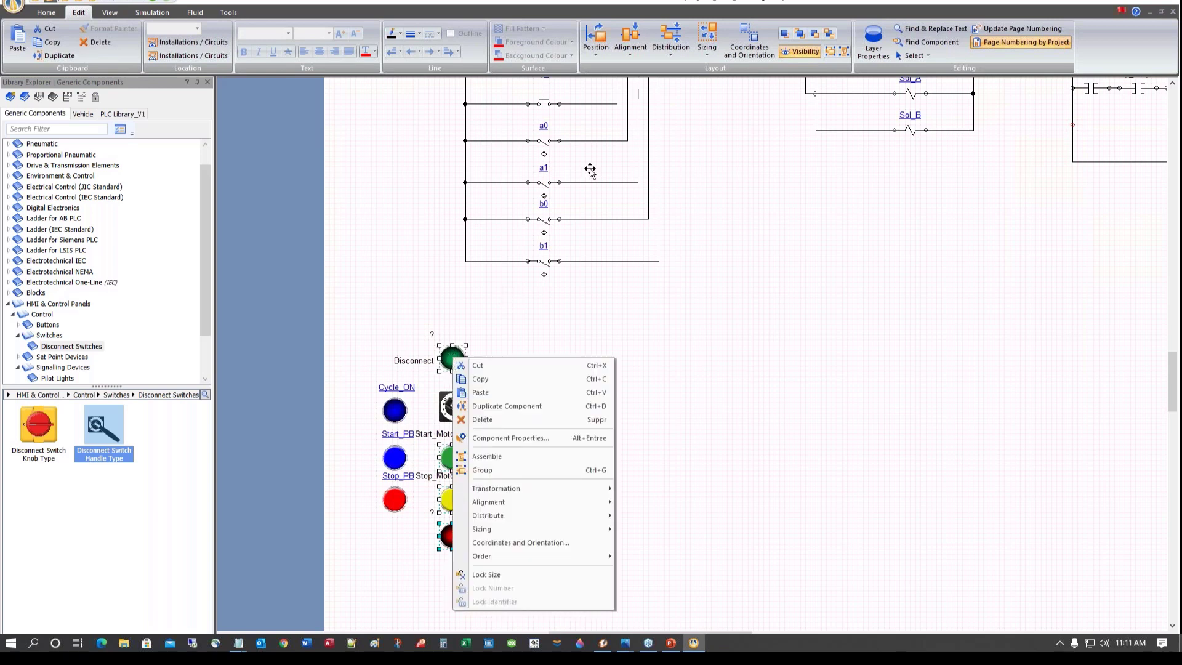
left_click(631, 59)
left_click(652, 83)
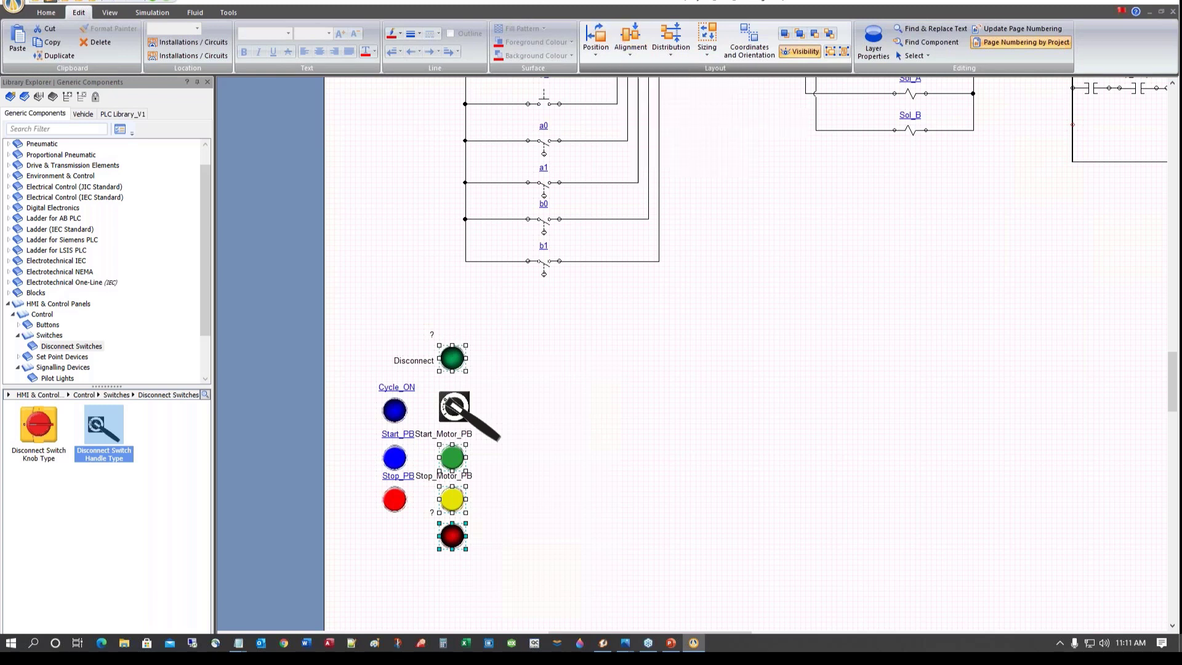
left_click(637, 400)
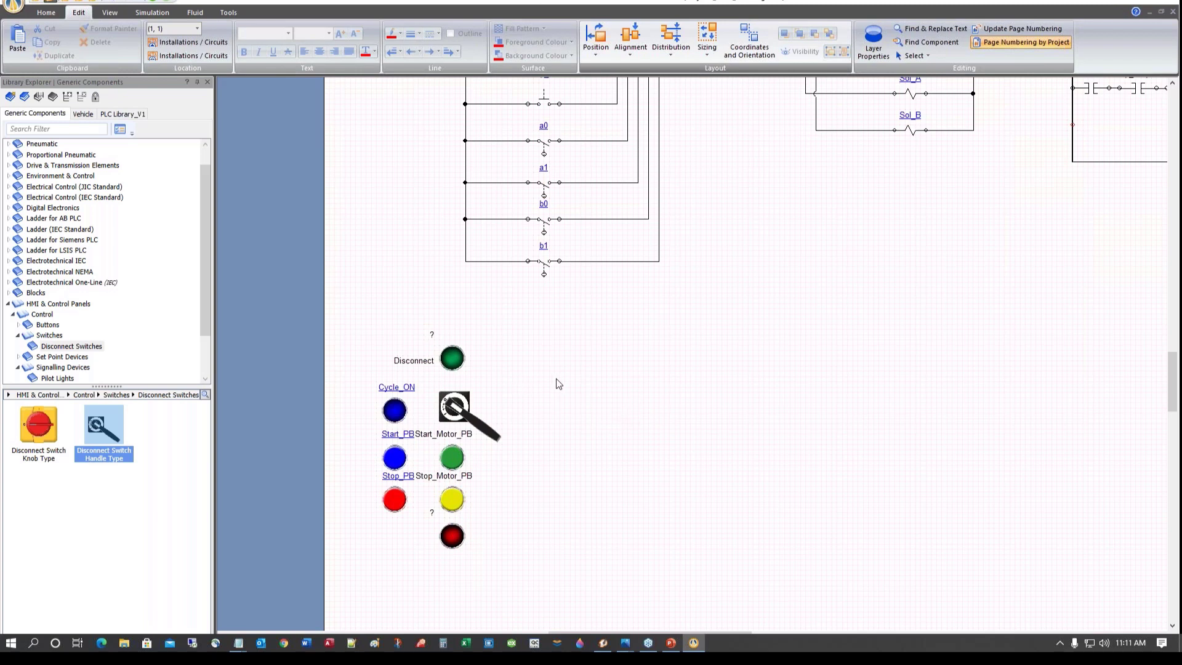
Shift the green pilot light slightly down and centre the Disconnect label directly above the switch handle
left_click(455, 362)
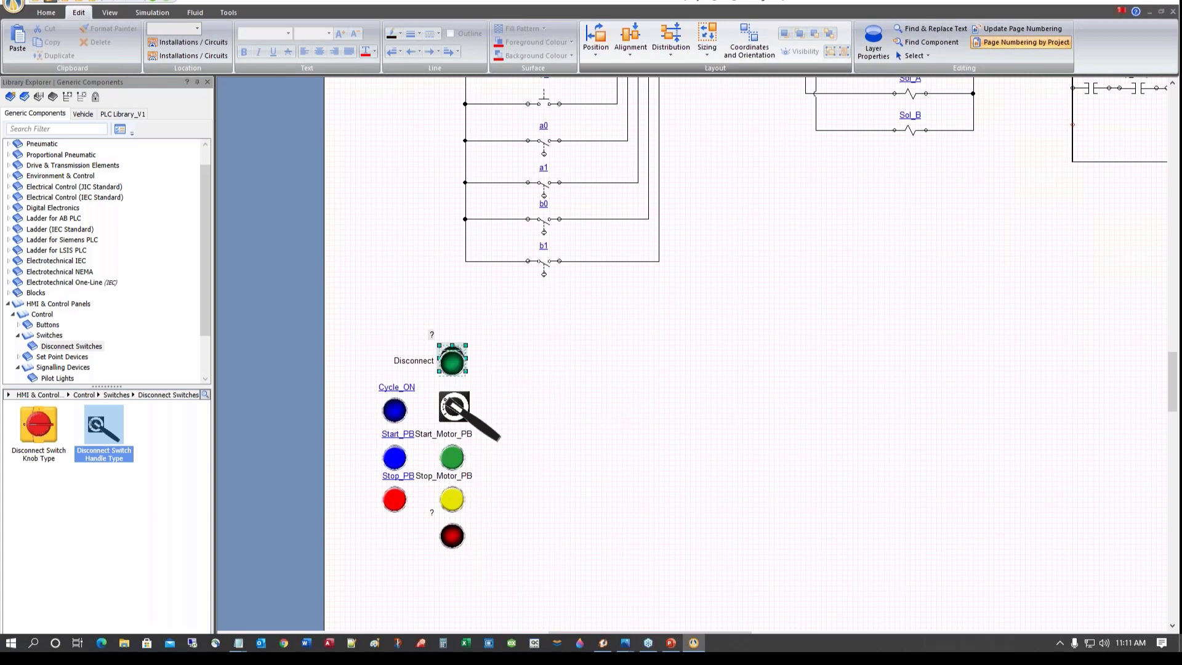
mouse_move(459, 373)
left_mouse_down()
mouse_move(428, 371)
mouse_move(459, 389)
left_mouse_up()
left_click(418, 362)
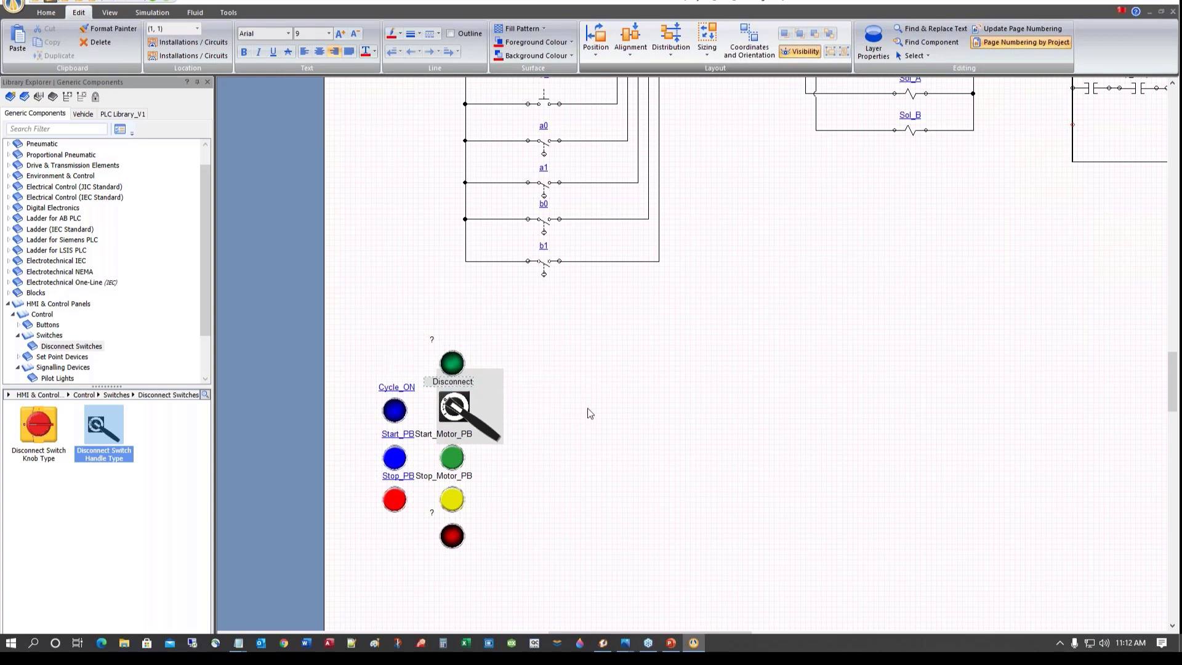
left_click(606, 423)
Delete the "?" labels of the red and green pilot lights
left_click(431, 514)
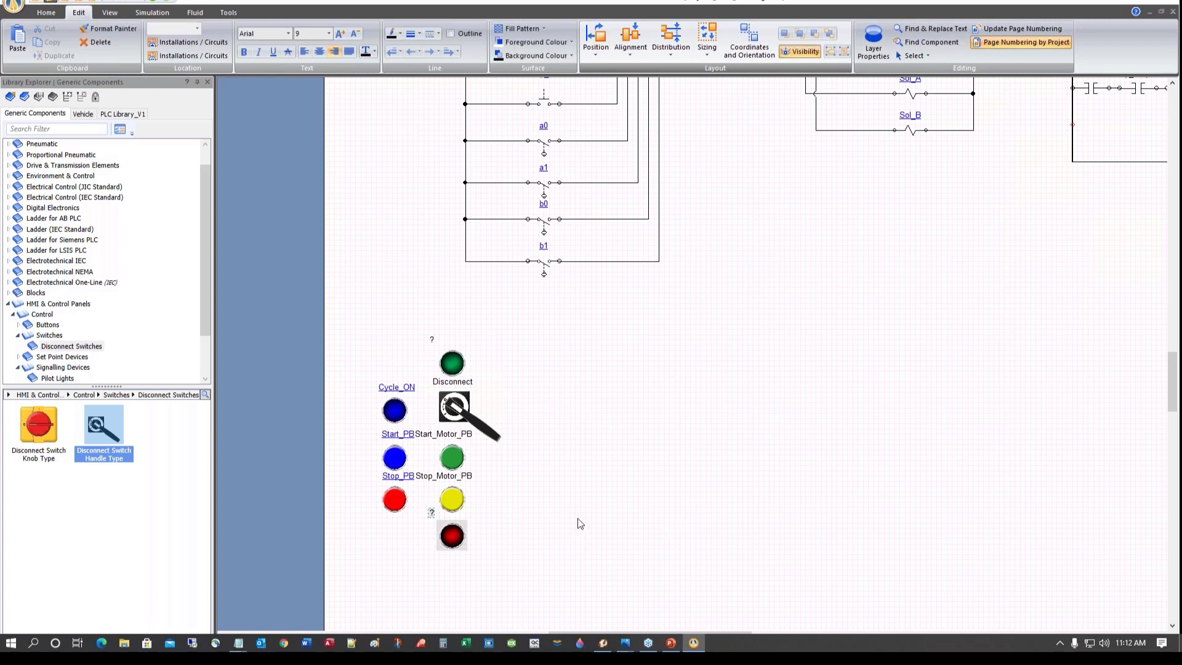
left_click(431, 340)
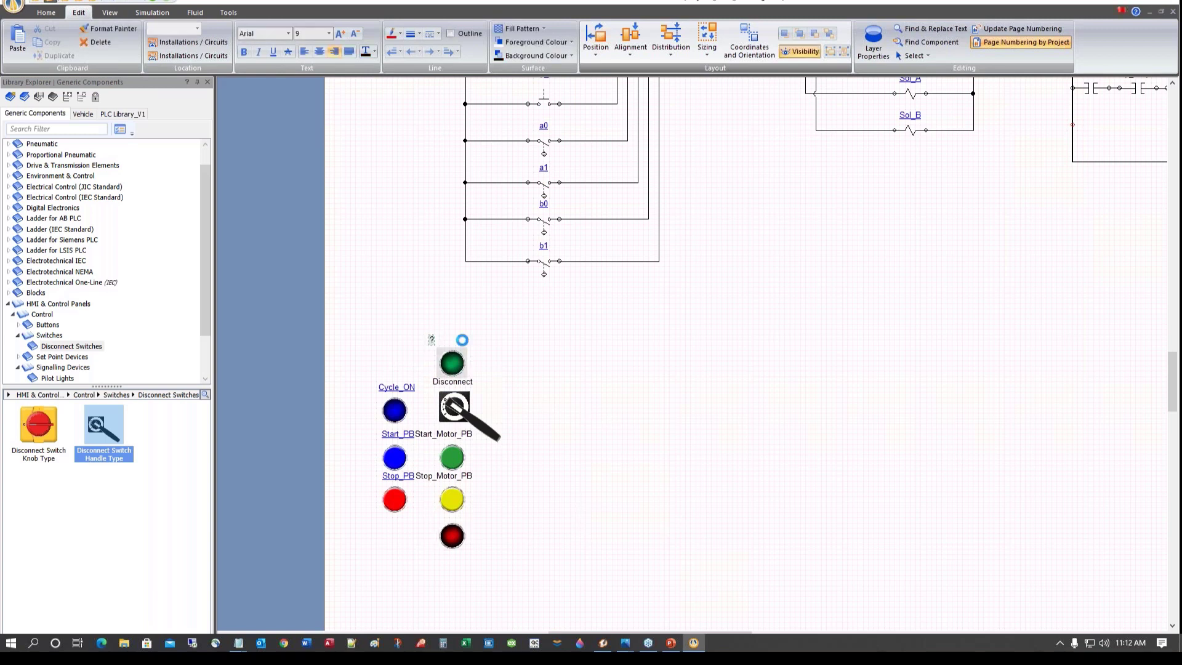
key("Delete")
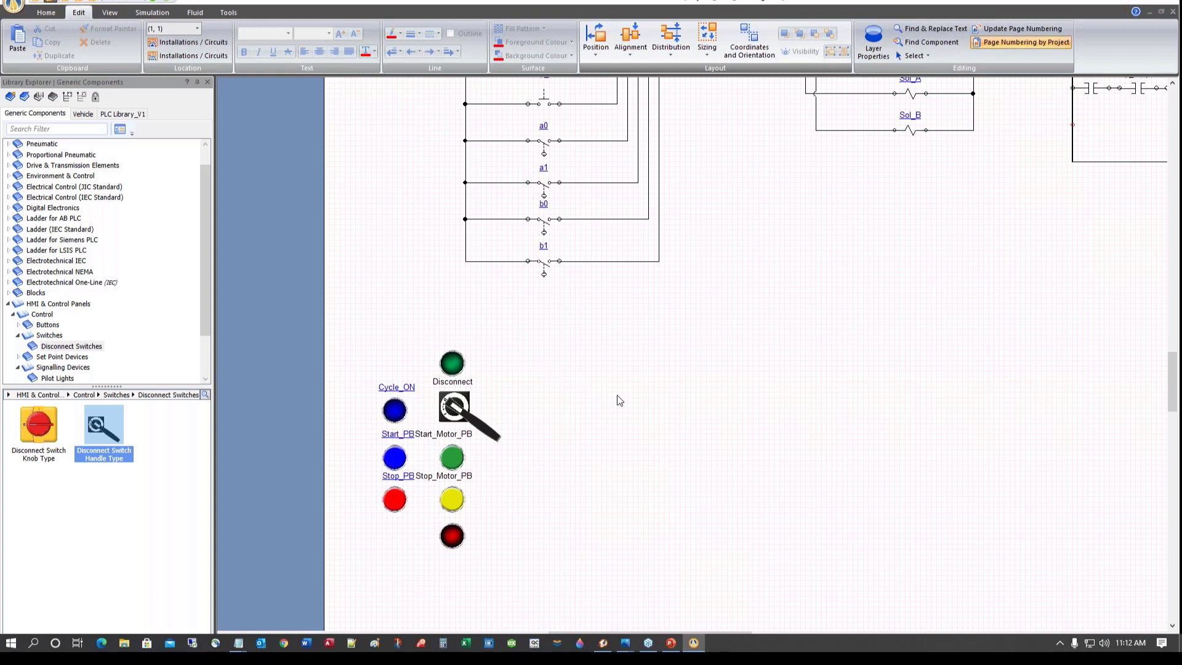
Shift the Stop_Motor_PB and Start_Motor_PB labels so they sit centred above their buttons
left_click(444, 477)
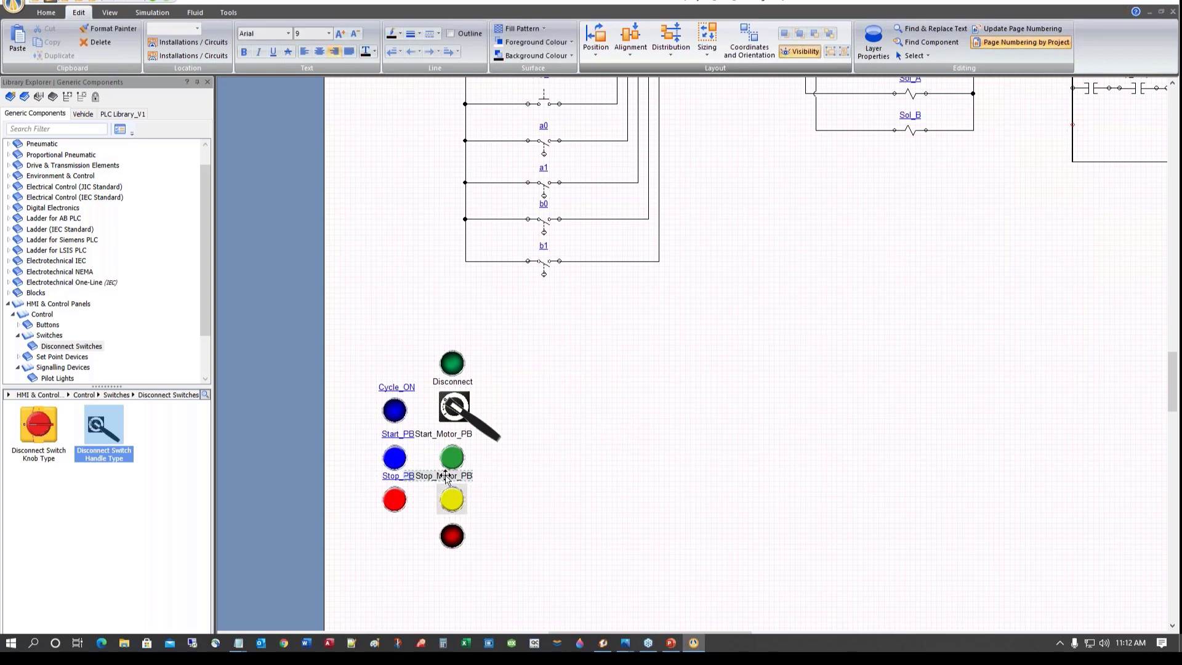
left_click_drag(446, 478, 455, 478)
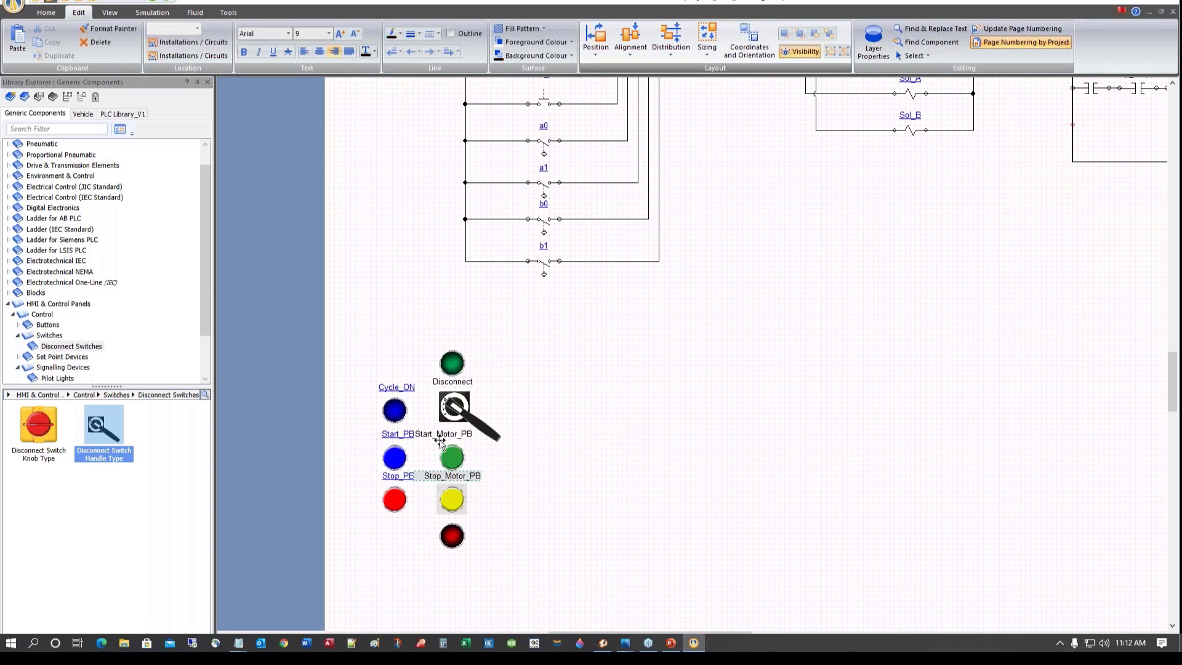
left_click_drag(435, 437, 449, 439)
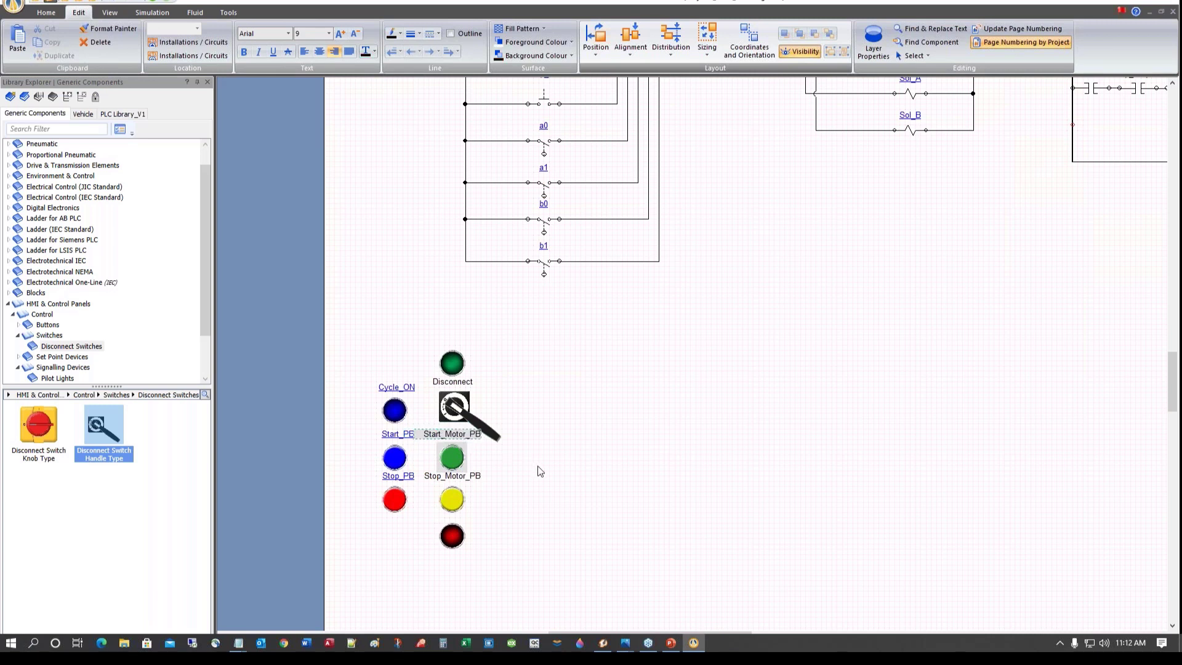
left_click(570, 475)
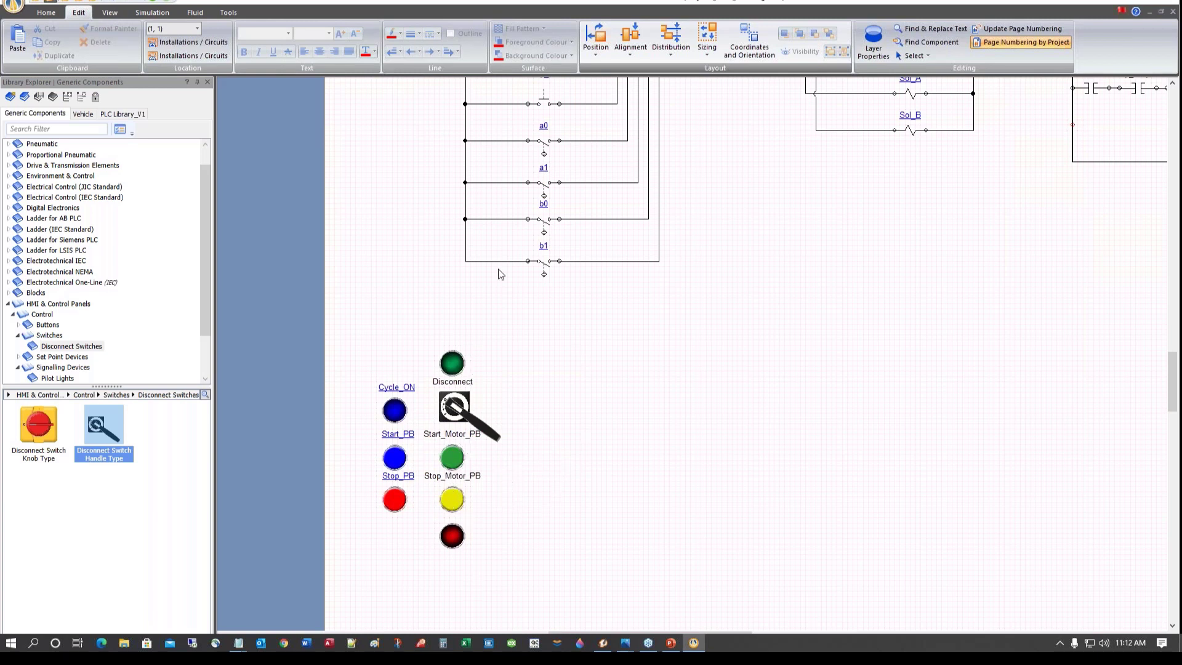
Open the Relay Contacts category under Electrotechnical NEMA, Control in the component library and find the auxiliary contacts
left_click(8, 304)
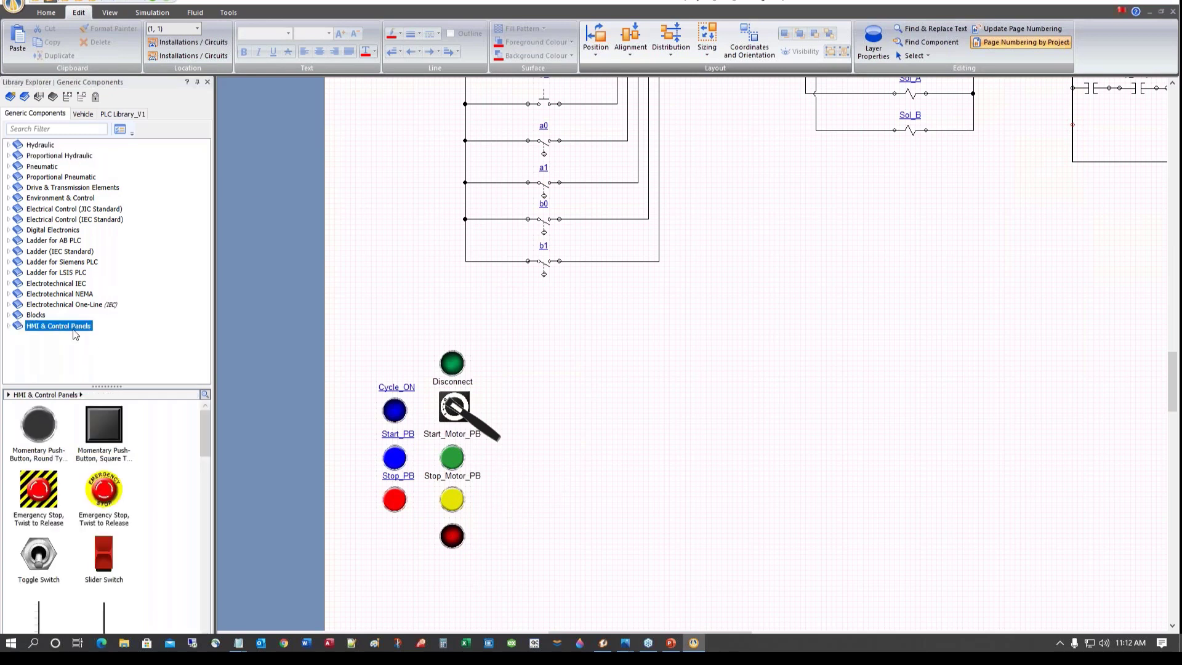
left_click(8, 295)
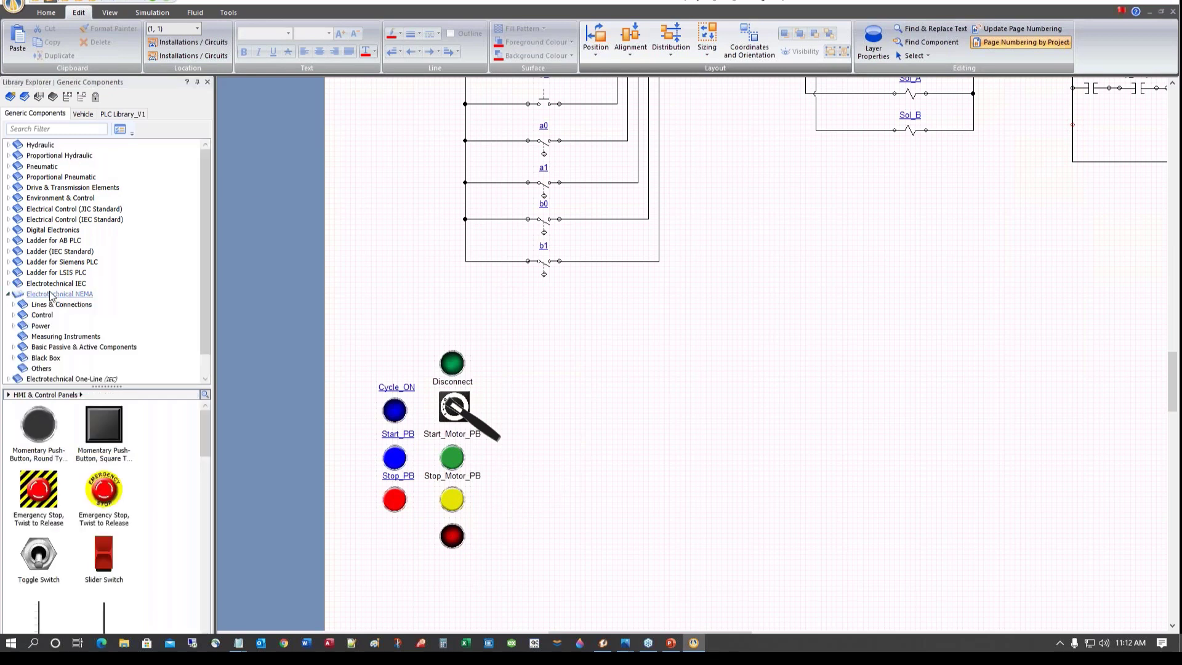
left_click(55, 295)
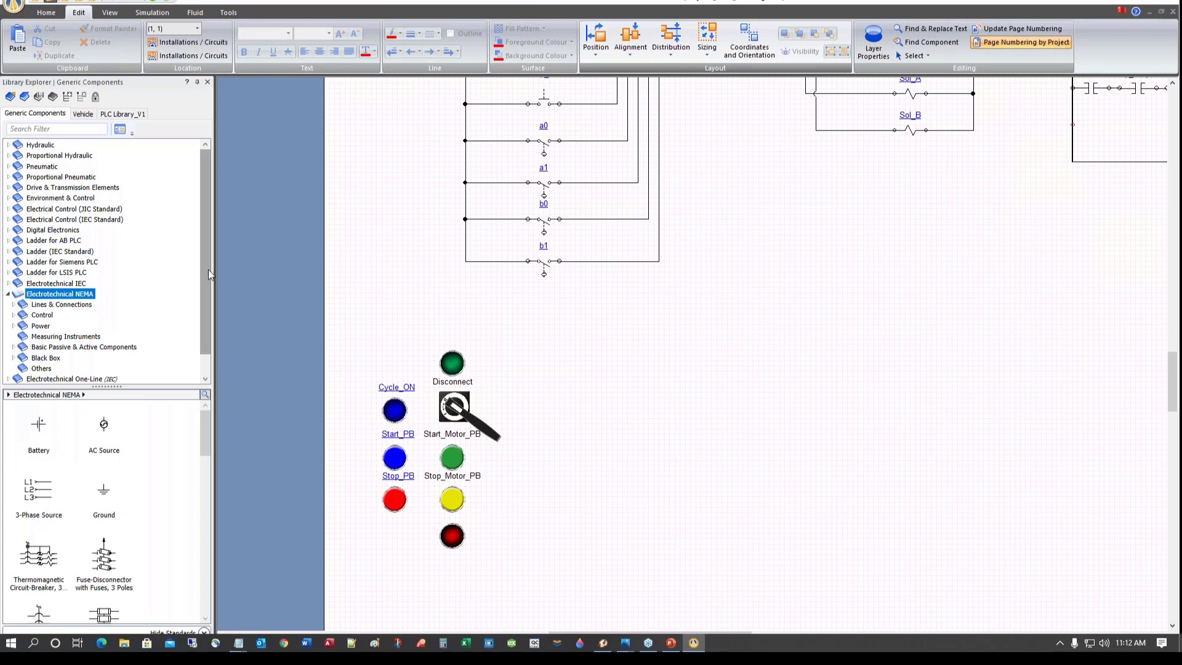
left_click_drag(208, 268, 211, 322)
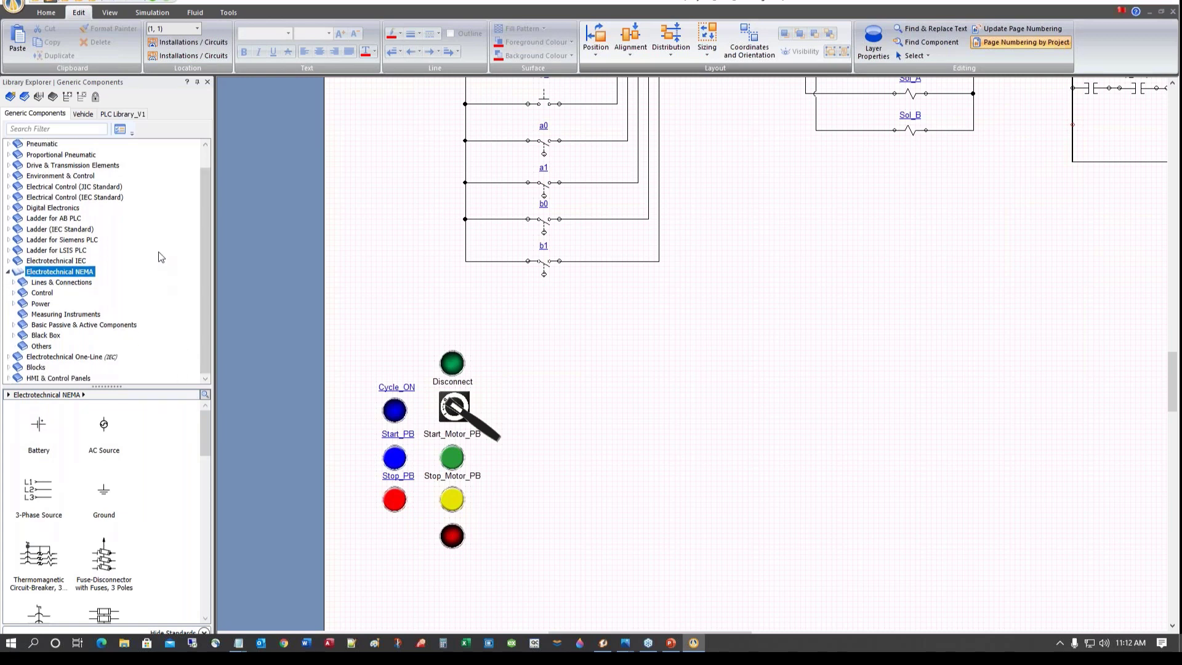
left_click(14, 294)
left_click_drag(205, 254, 209, 310)
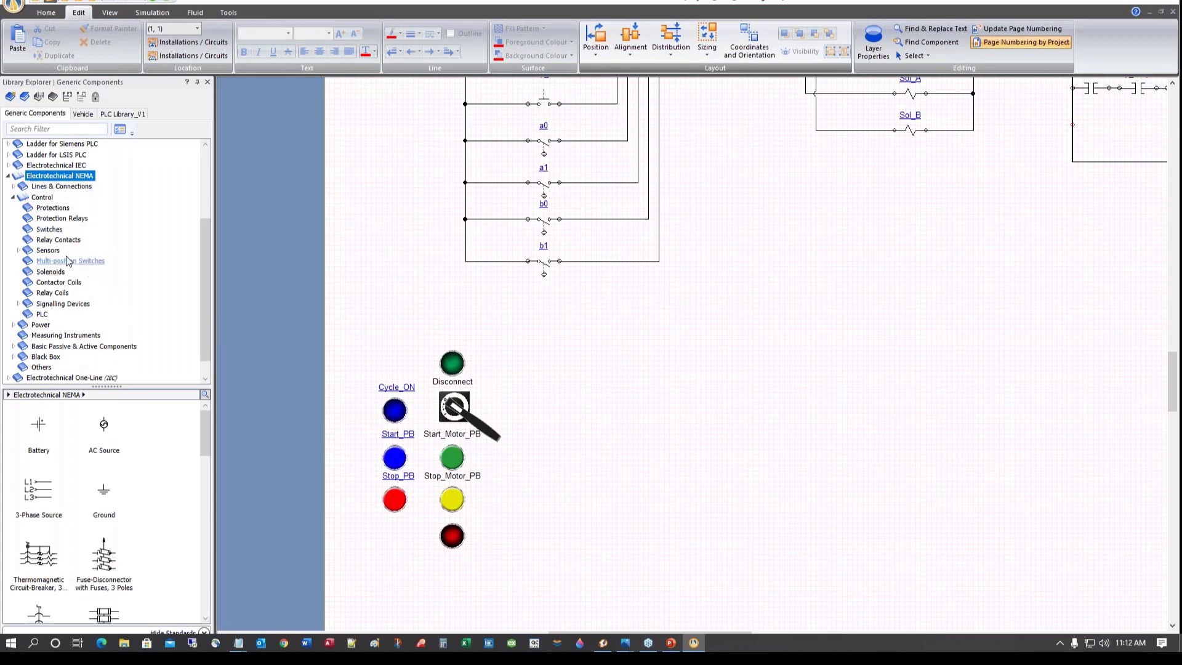
left_click(54, 243)
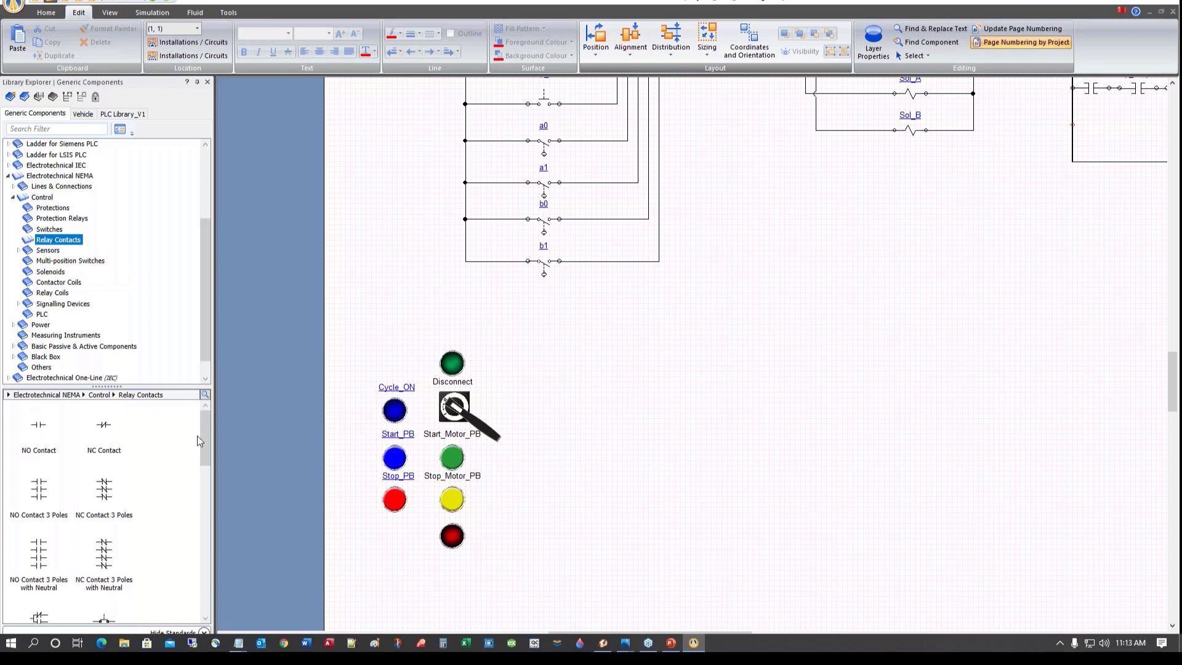
left_click_drag(207, 431, 213, 472)
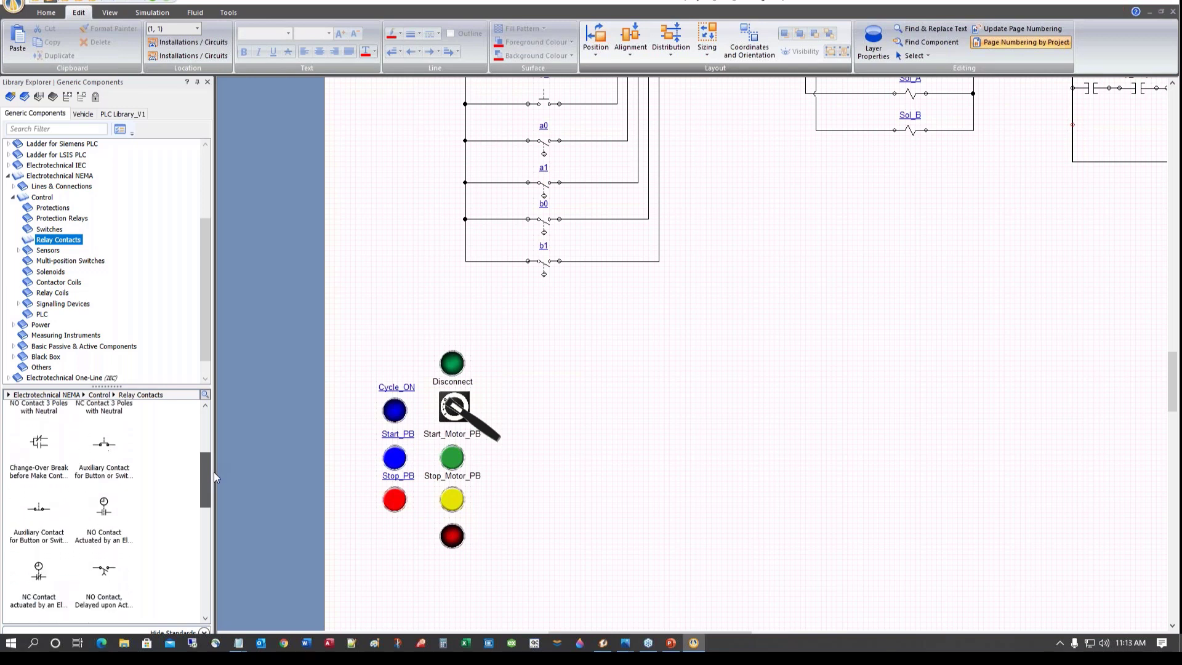
Try to place an Auxiliary Contact for Button or Switch, Make Contact, beside the motor buttons on the diagram
left_click(114, 476)
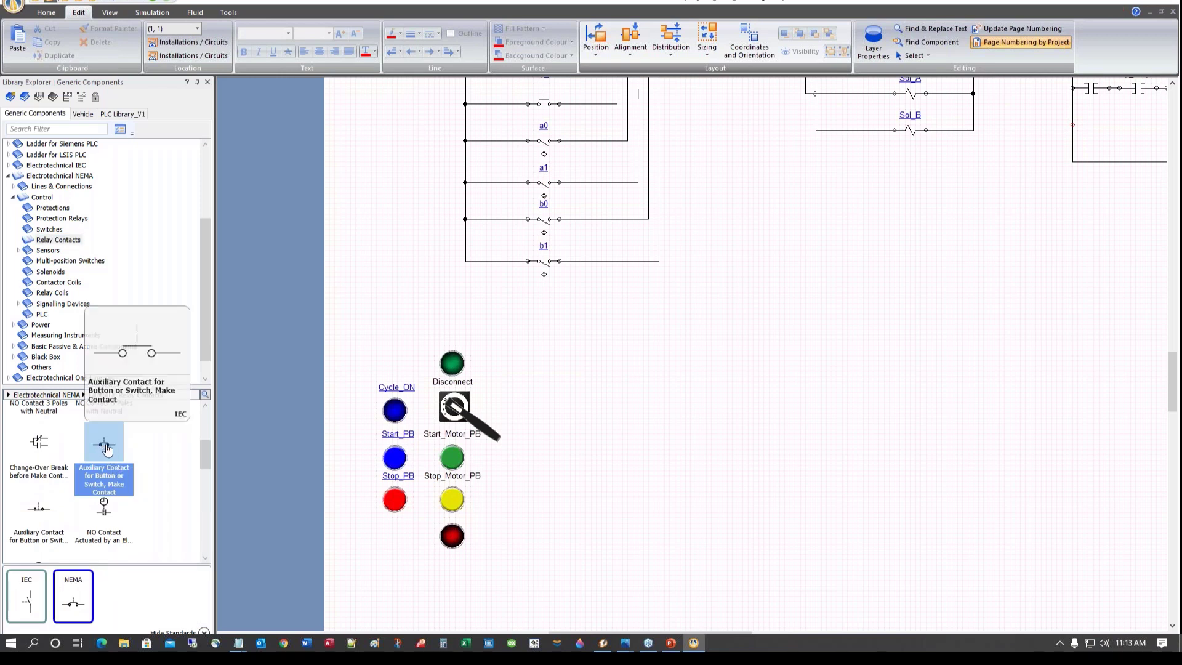
left_click_drag(105, 451, 527, 463)
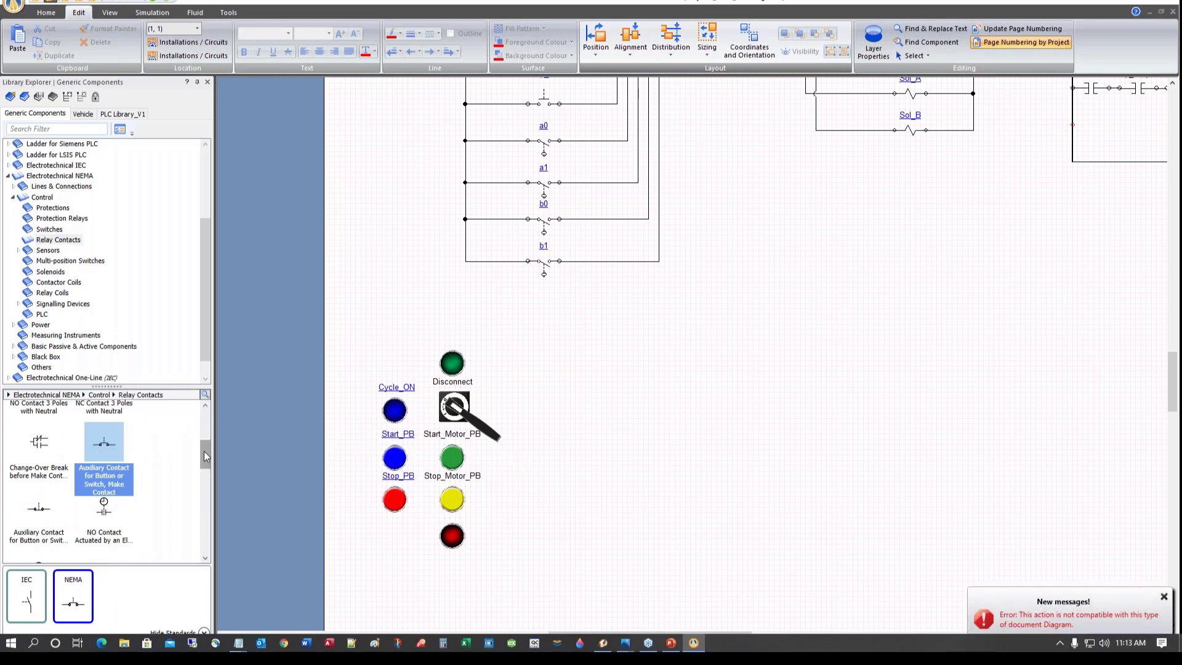
left_click_drag(111, 451, 560, 474)
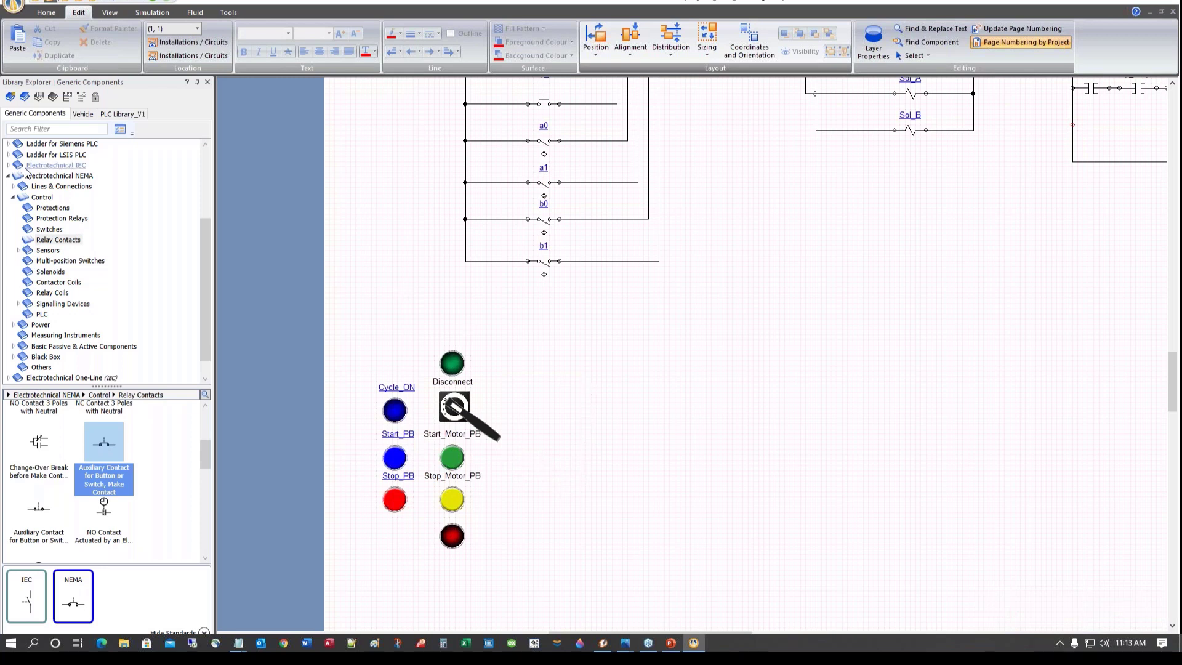
mouse_move(201, 269)
left_mouse_down()
mouse_move(205, 190)
mouse_move(216, 285)
mouse_move(218, 267)
left_mouse_up()
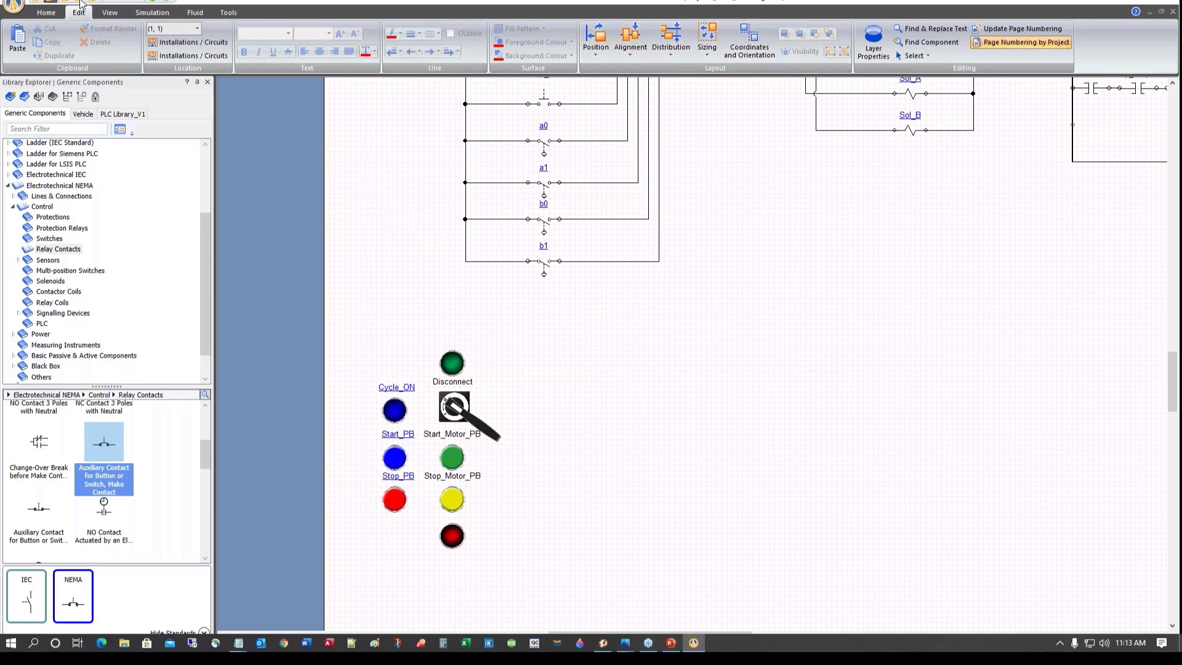
Show the Project Explorer and retry placing the auxiliary make contact on Diagram1
left_click(228, 14)
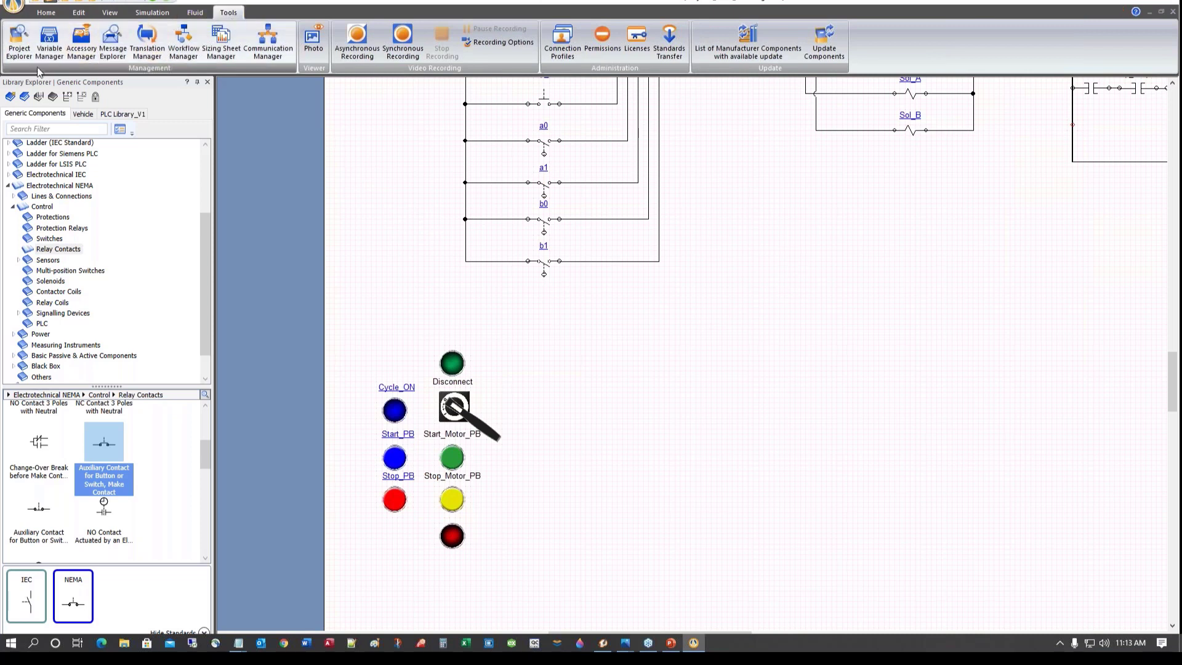
left_click(19, 43)
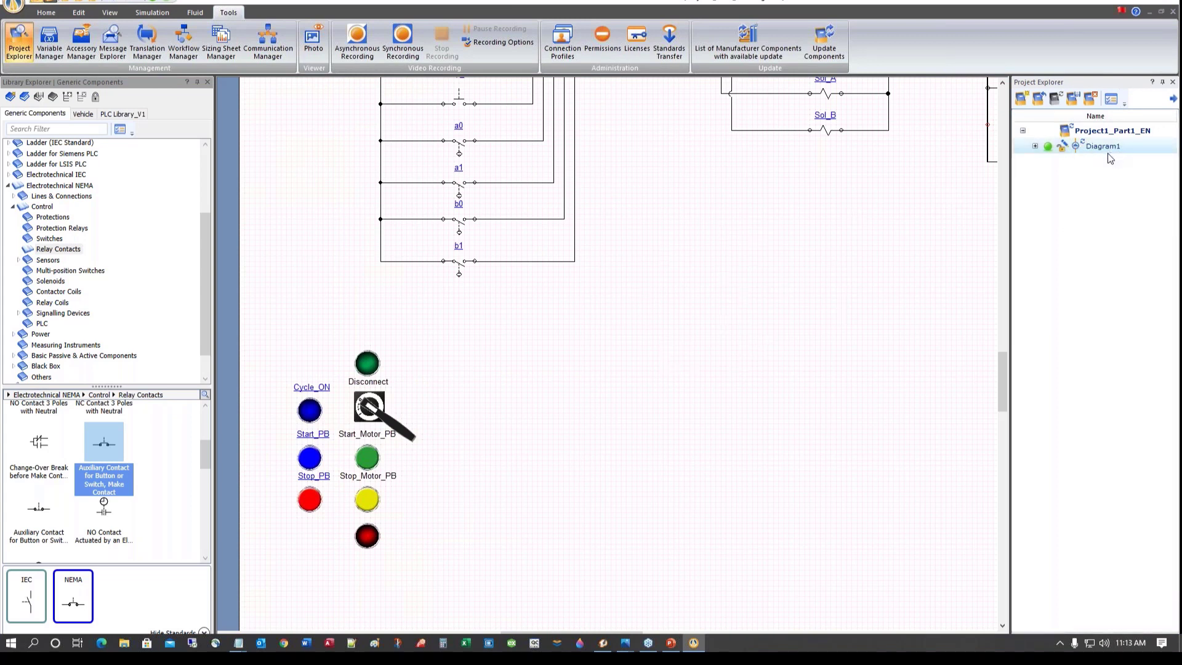
left_click_drag(127, 472, 475, 434)
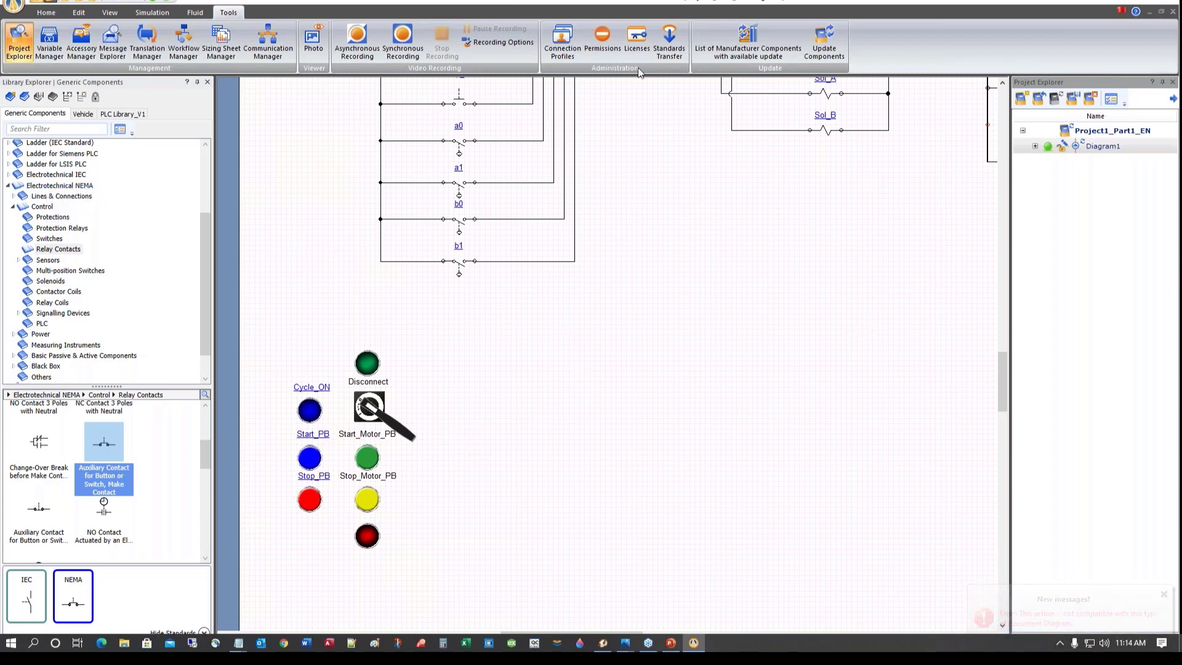
Create a new electrotechnical diagram in the project from the Default template
left_click(47, 13)
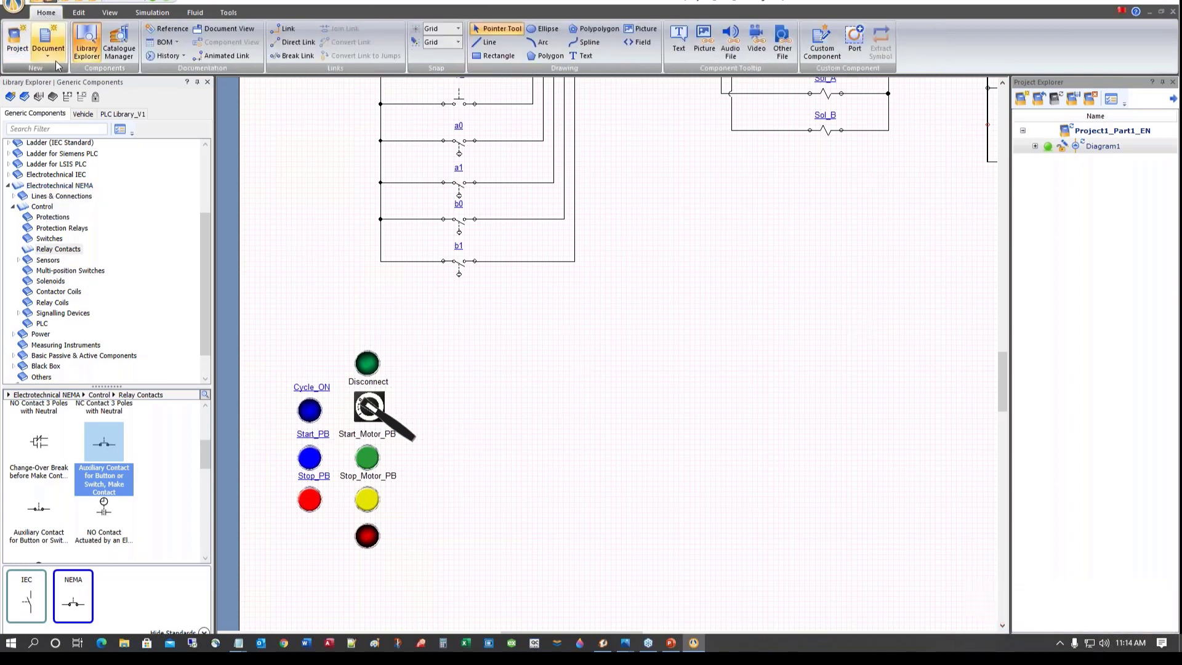
left_click(57, 66)
left_click(92, 83)
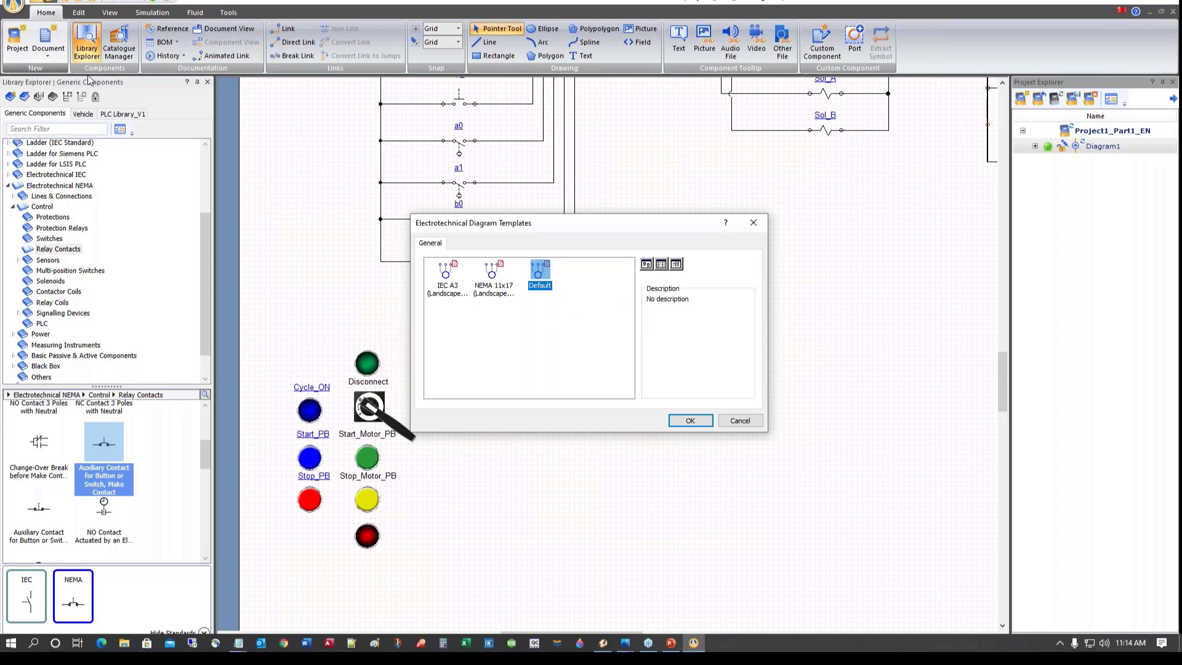
left_click(691, 421)
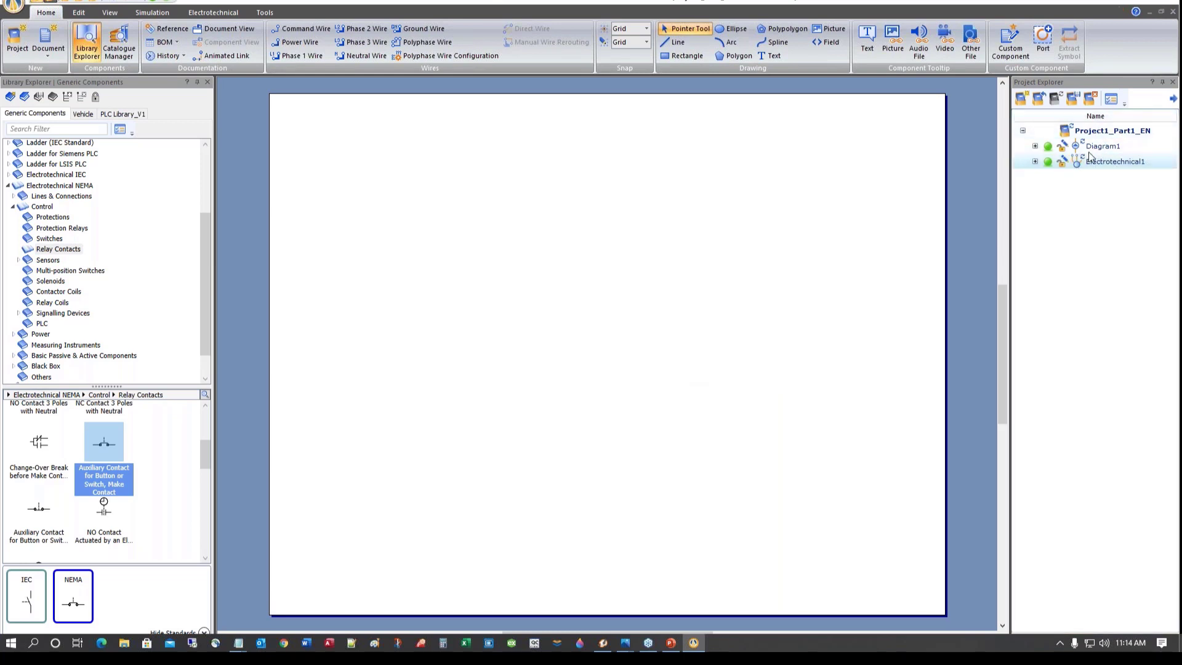
Tile both documents vertically, close the Project Explorer, and arrange Diagram1 to the left of Electrotechnical1
left_click(110, 14)
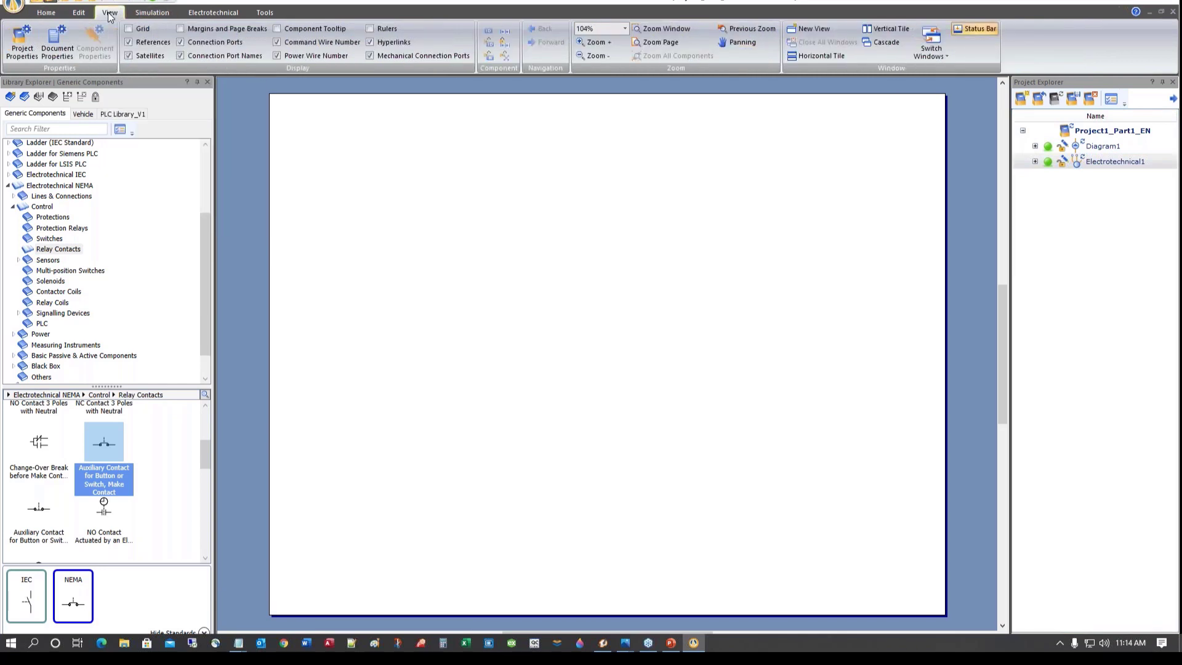
left_click(879, 33)
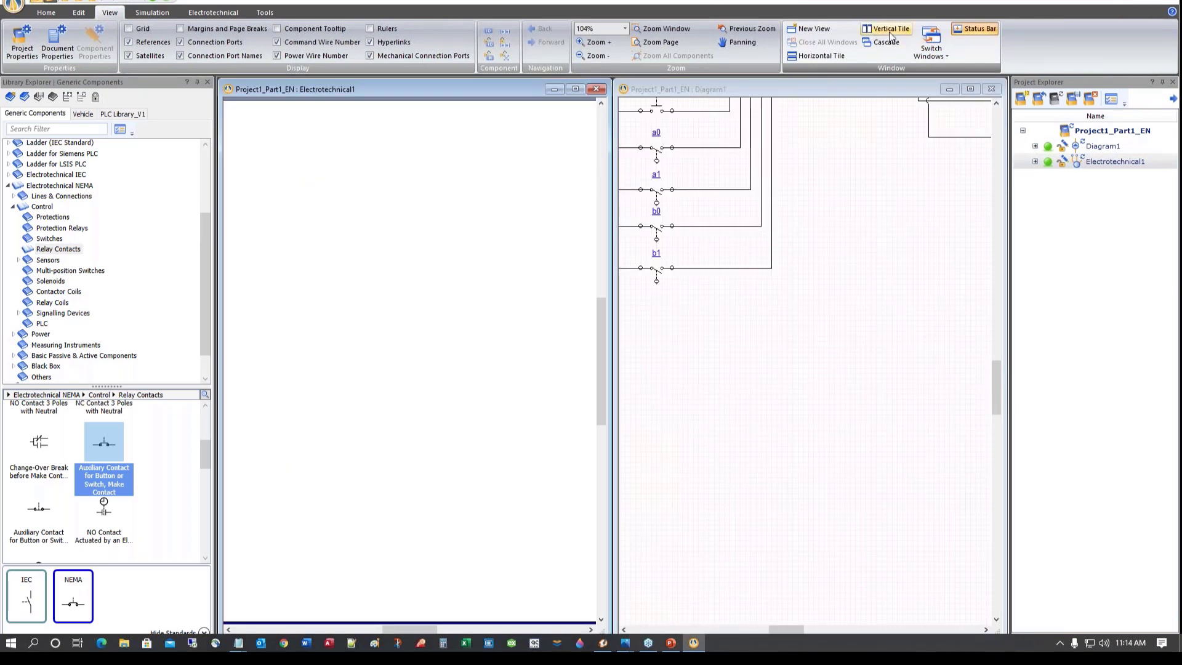
left_click(1173, 81)
left_click_drag(755, 93, 791, 87)
left_click_drag(413, 109, 404, 86)
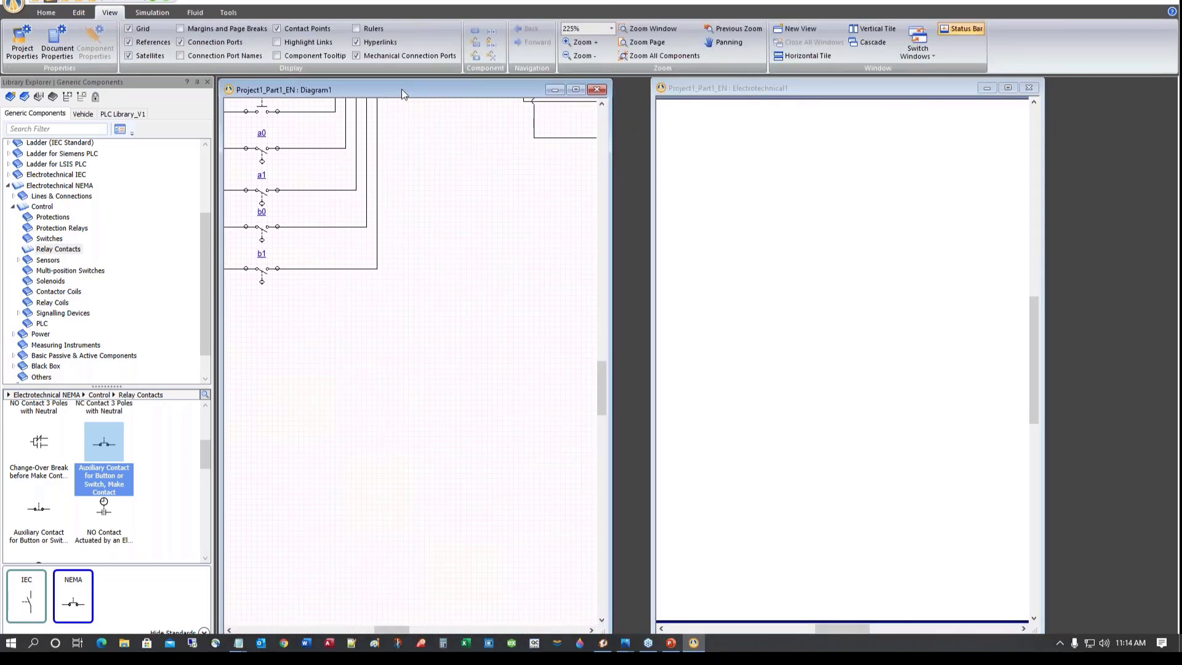
Bring Diagram1's button panel into view and widen the Electrotechnical1 window to fill the space beside it
scroll(366, 392, "right", 2)
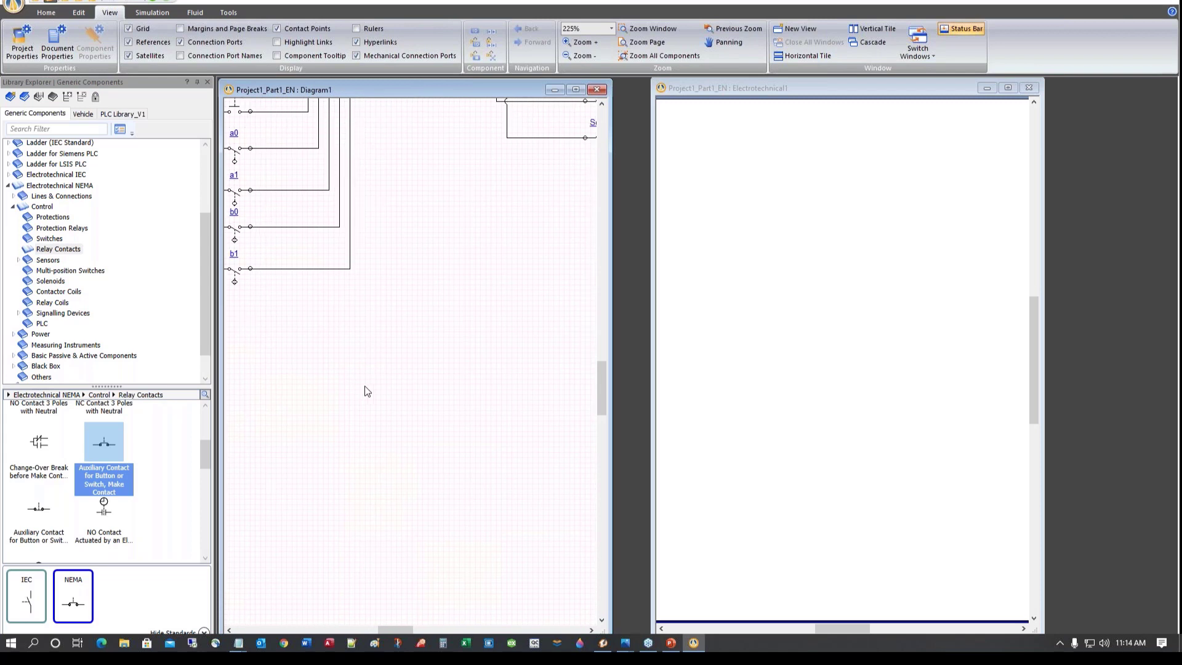
scroll(367, 391, "left", 10)
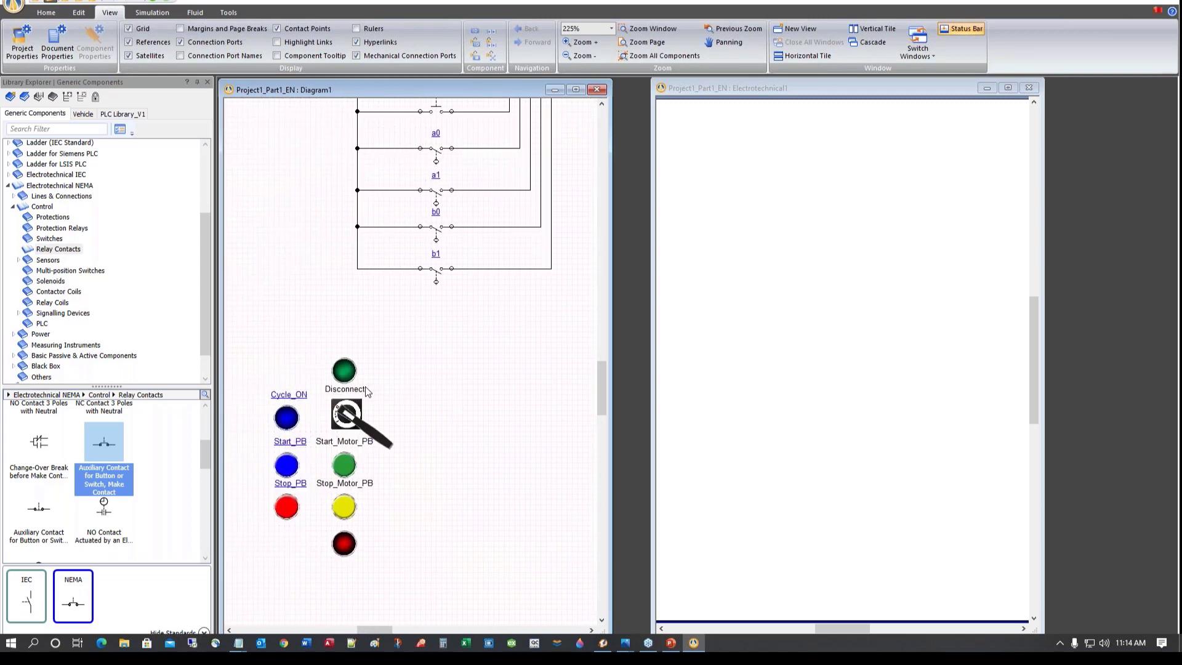
scroll(430, 405, "right", 1)
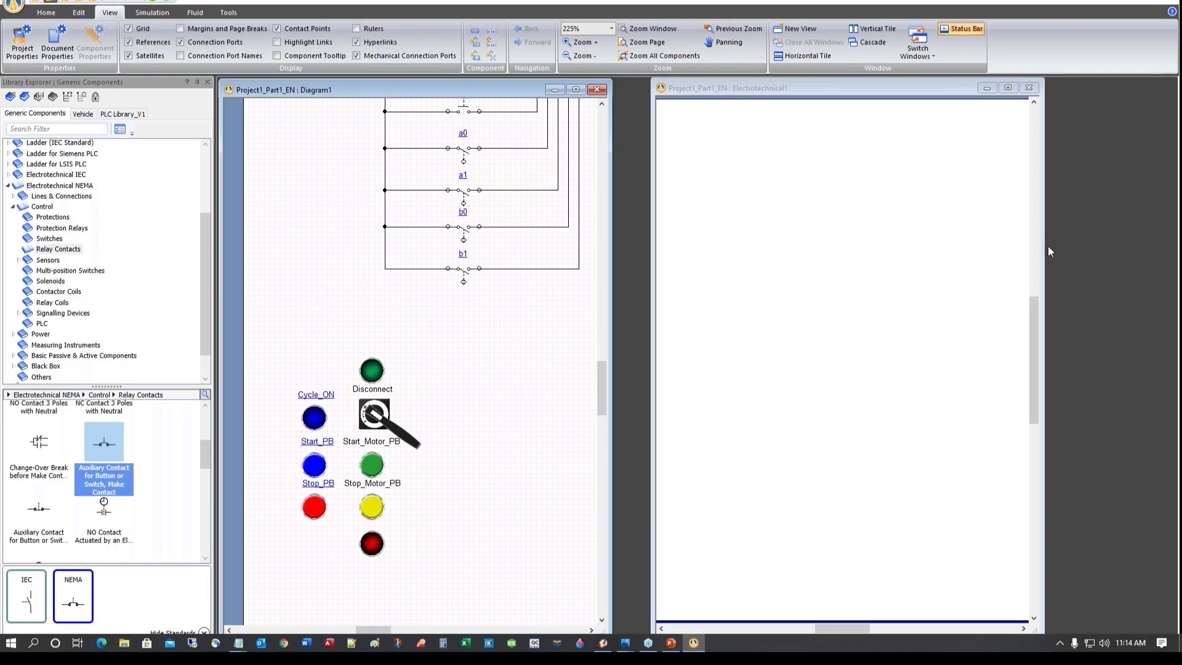
left_click_drag(1047, 250, 1174, 251)
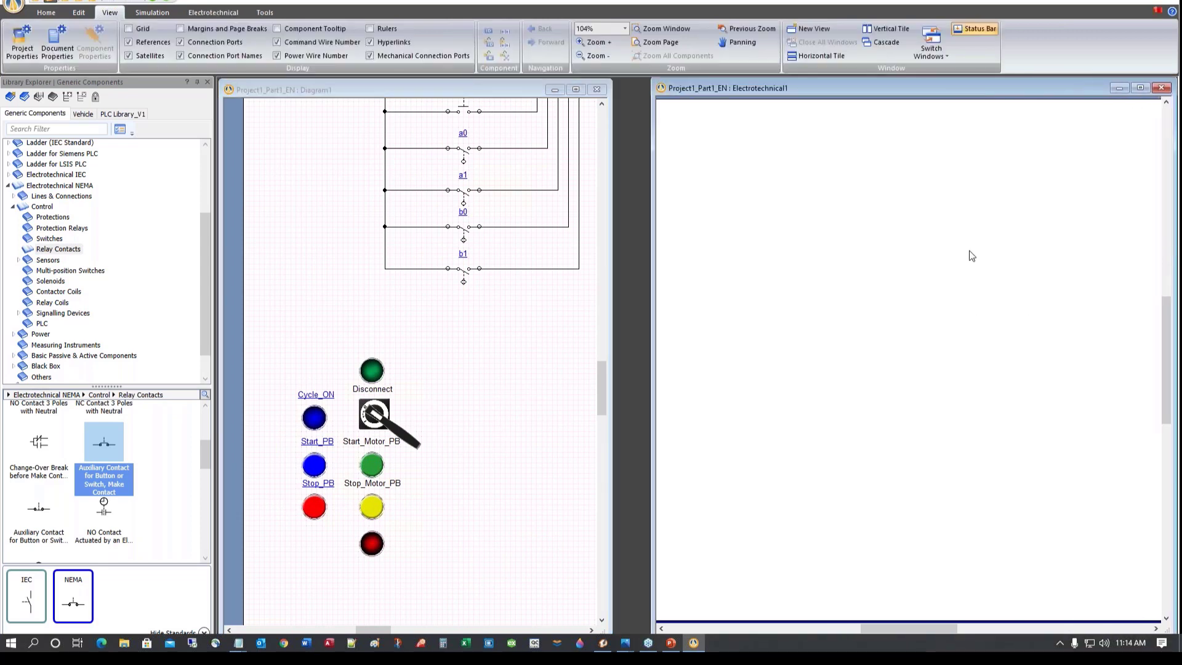
left_click_drag(655, 288, 619, 283)
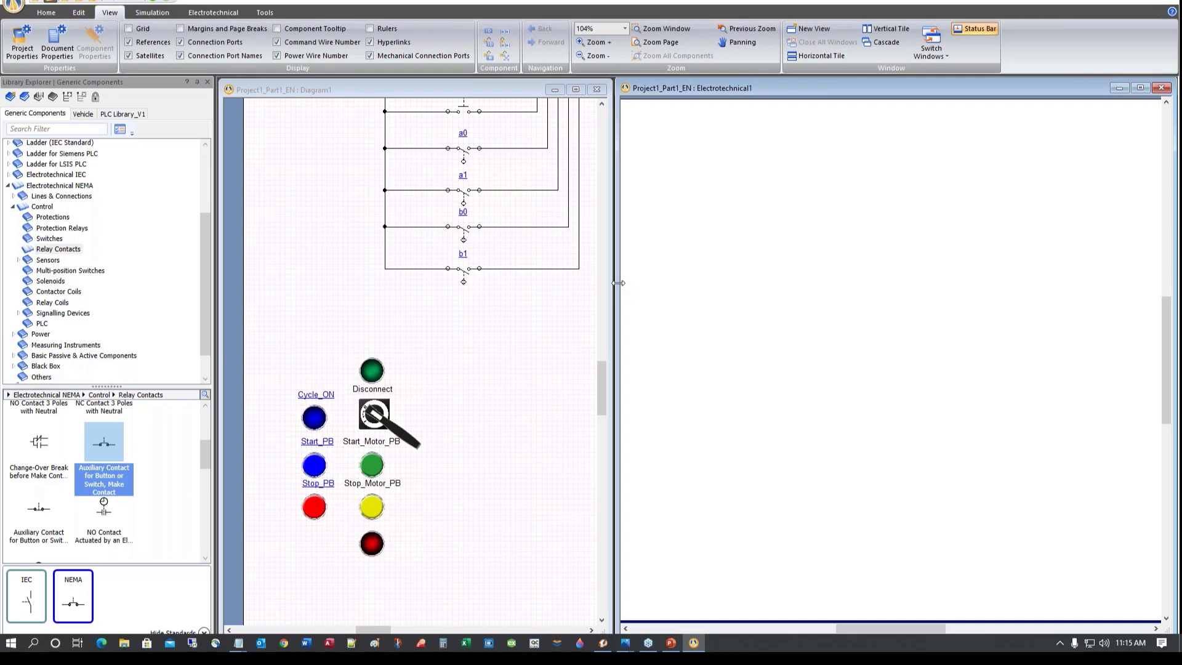
Place a NEMA Auxiliary Contact for Button or Switch, Make Contact, on the Electrotechnical1 page
right_click(766, 279)
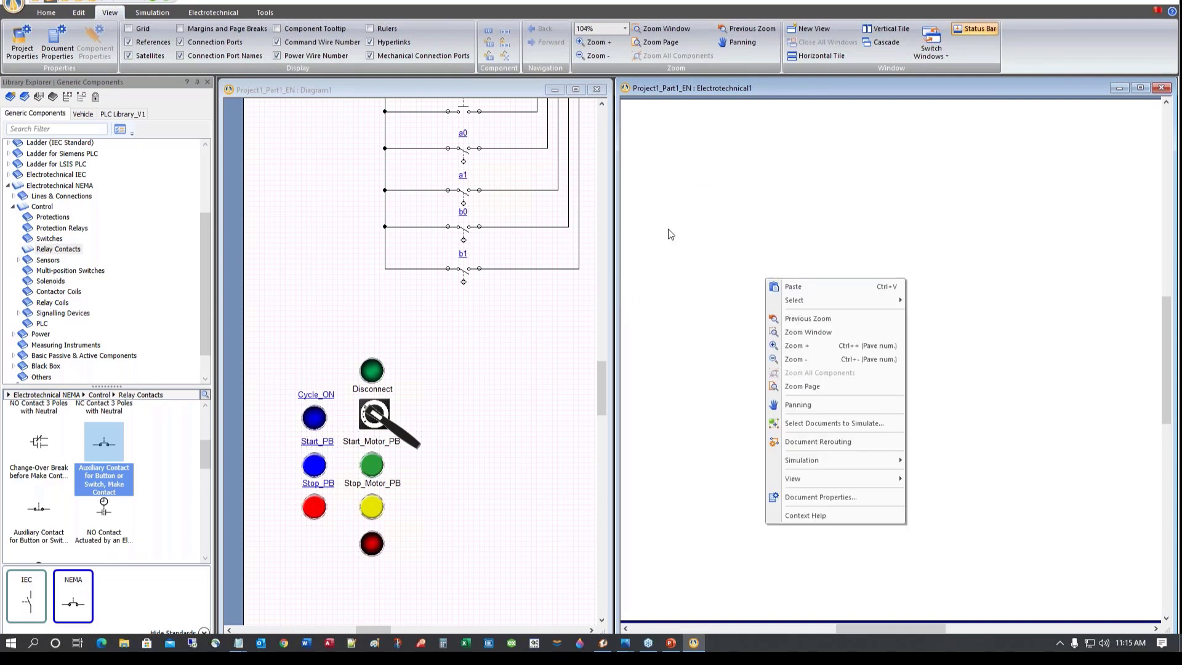
left_click(800, 405)
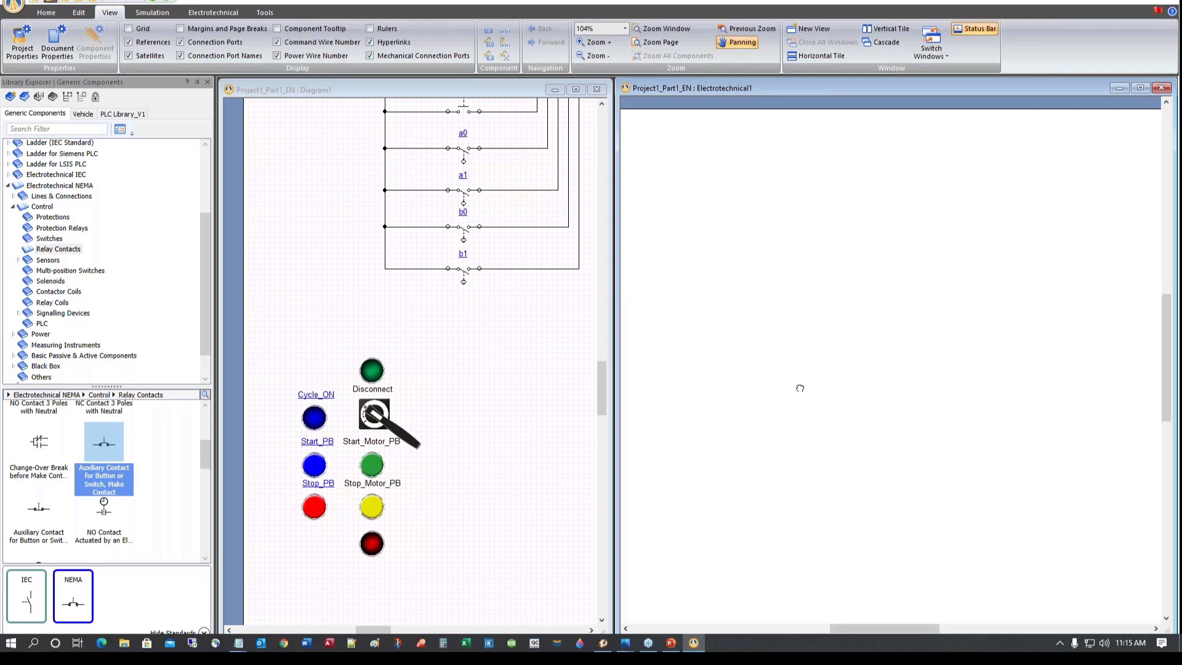
left_click_drag(853, 393, 838, 381)
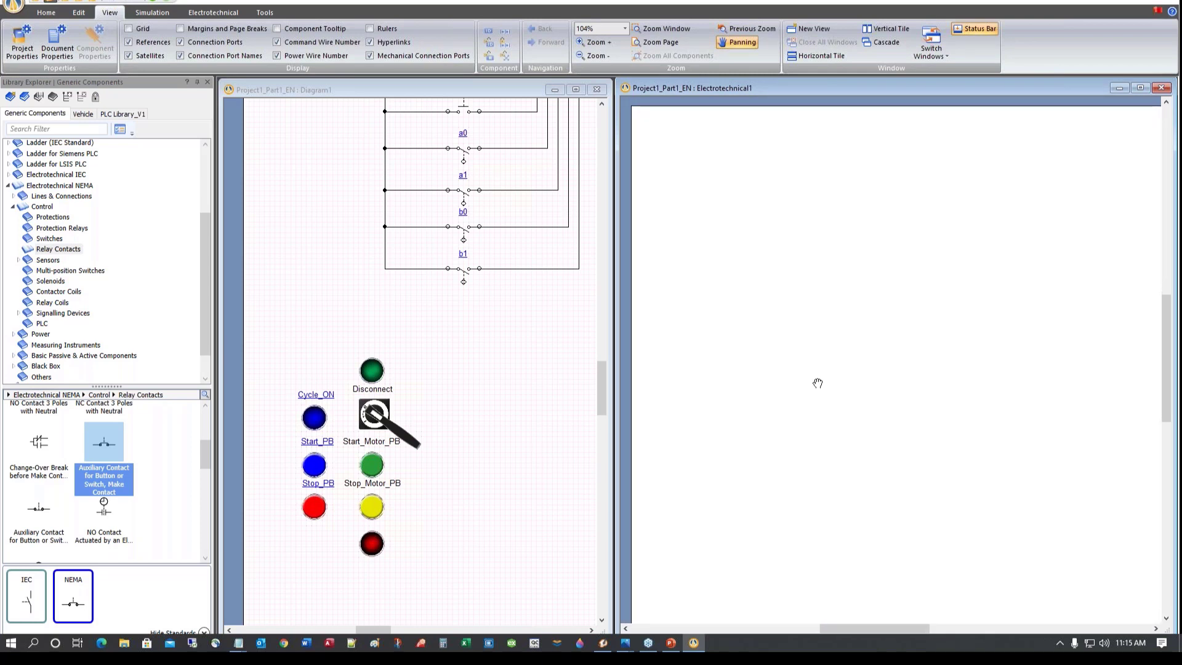
key("Escape")
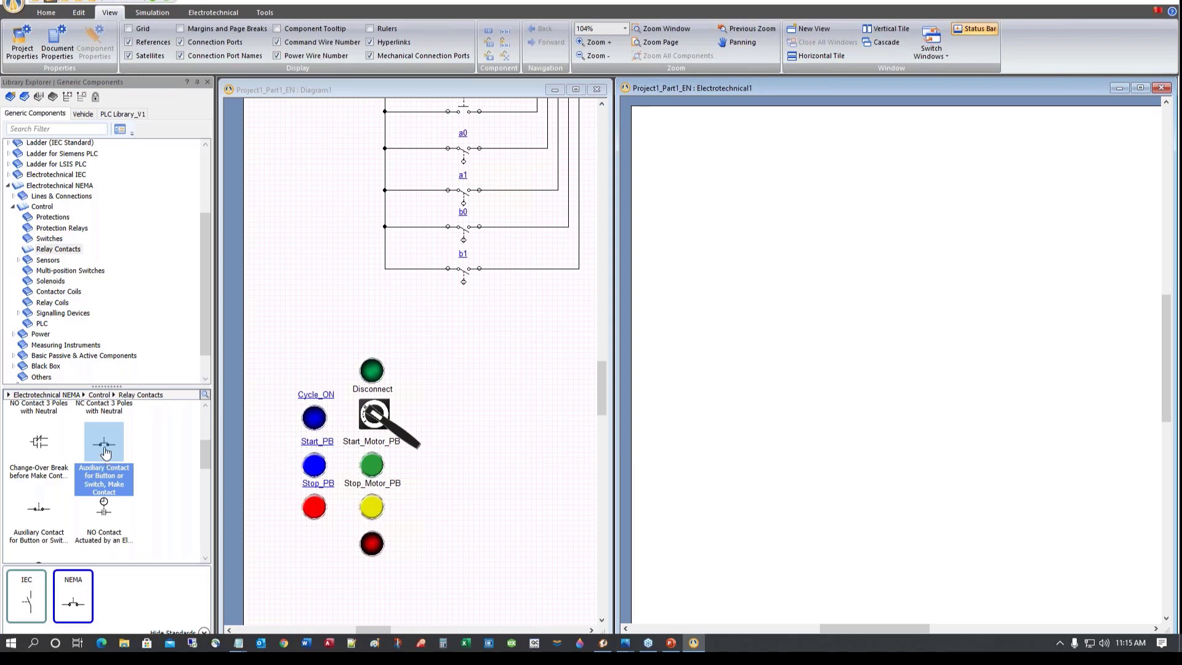
mouse_move(106, 447)
left_click_drag(106, 448, 862, 417)
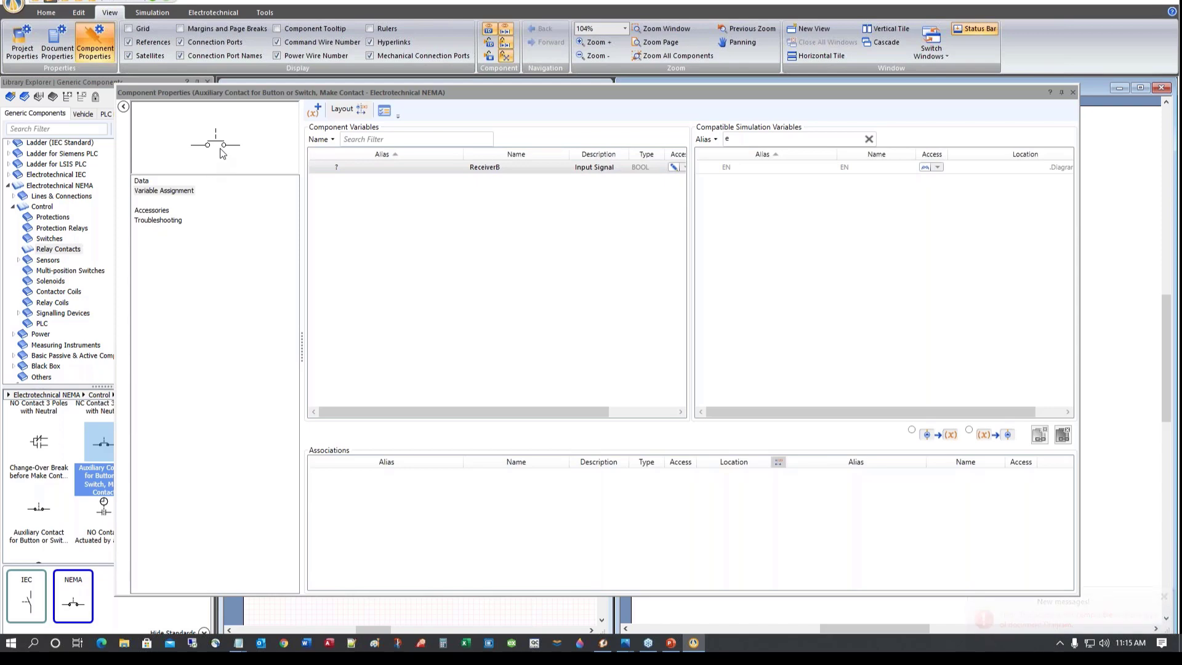
Assign the Start_Motor_PB variable to the make contact, filtering the compatible simulation variables by "st"
left_click_drag(474, 94, 809, 449)
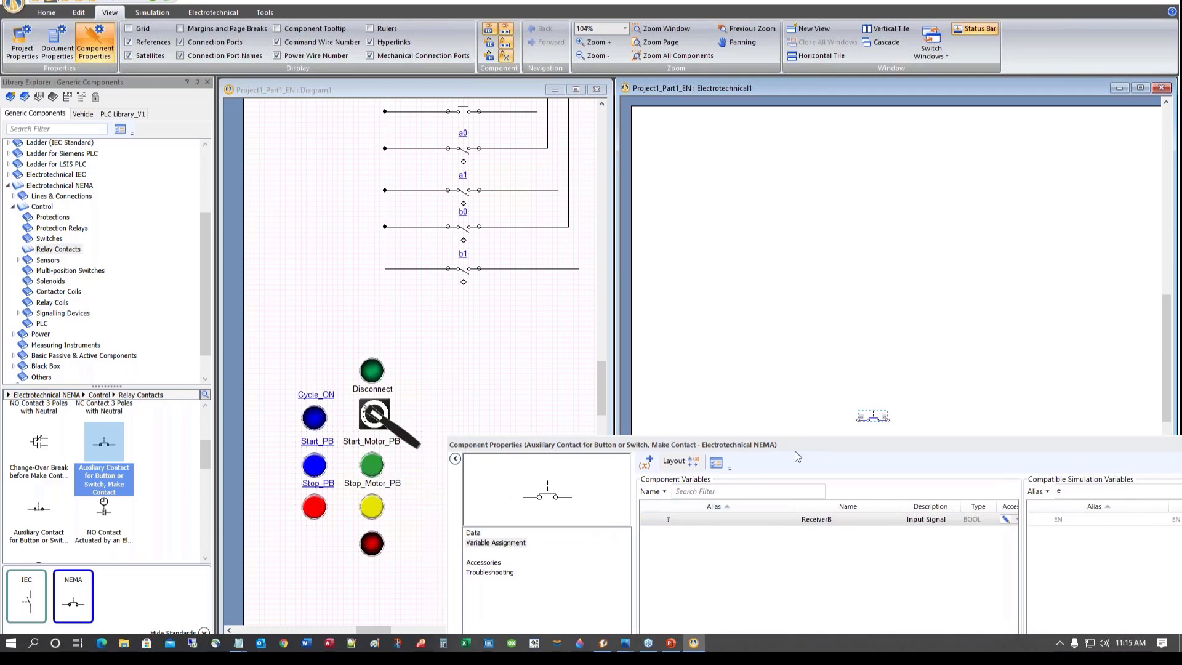
double_click(893, 445)
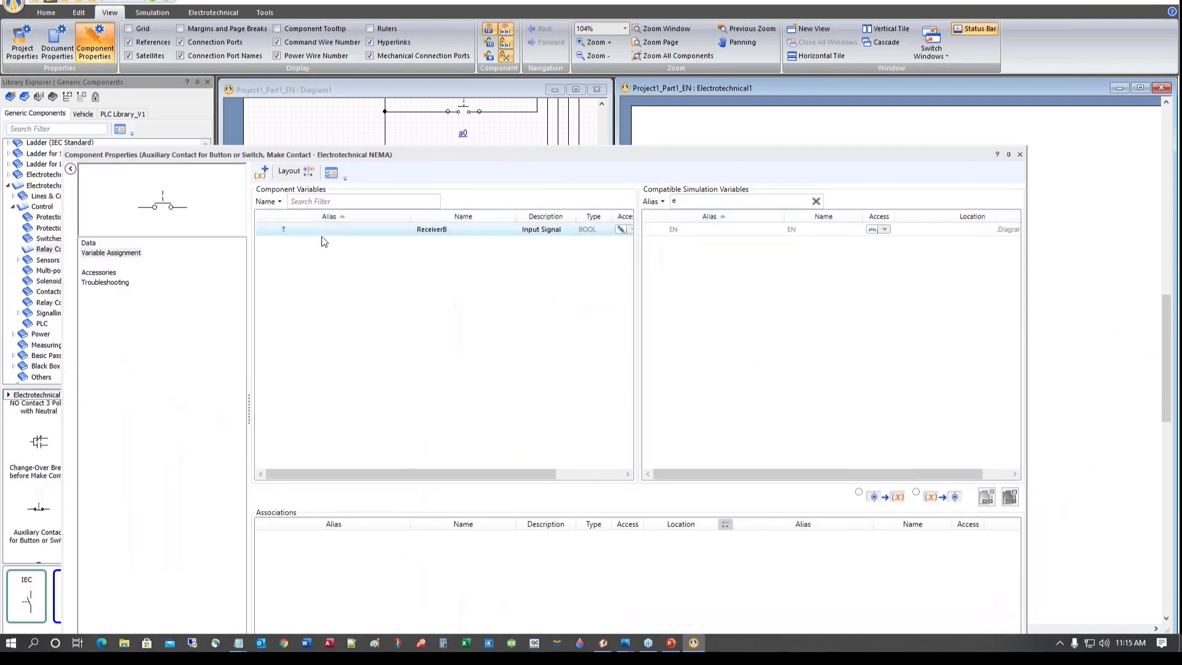
left_click(682, 201)
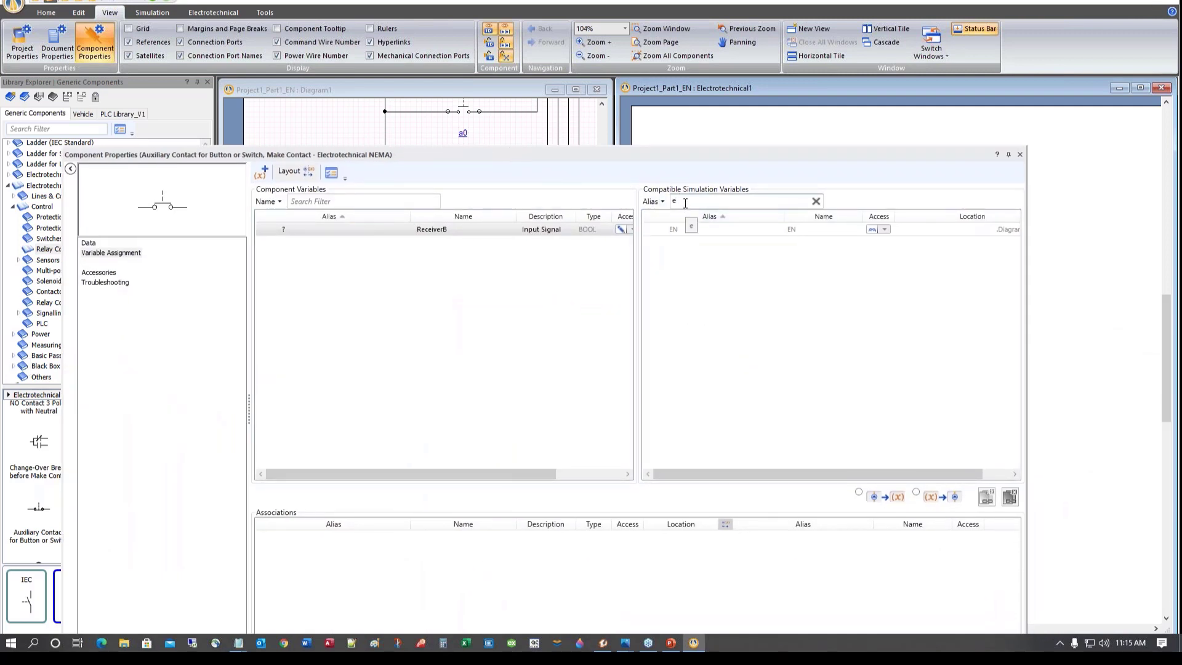
left_click(815, 202)
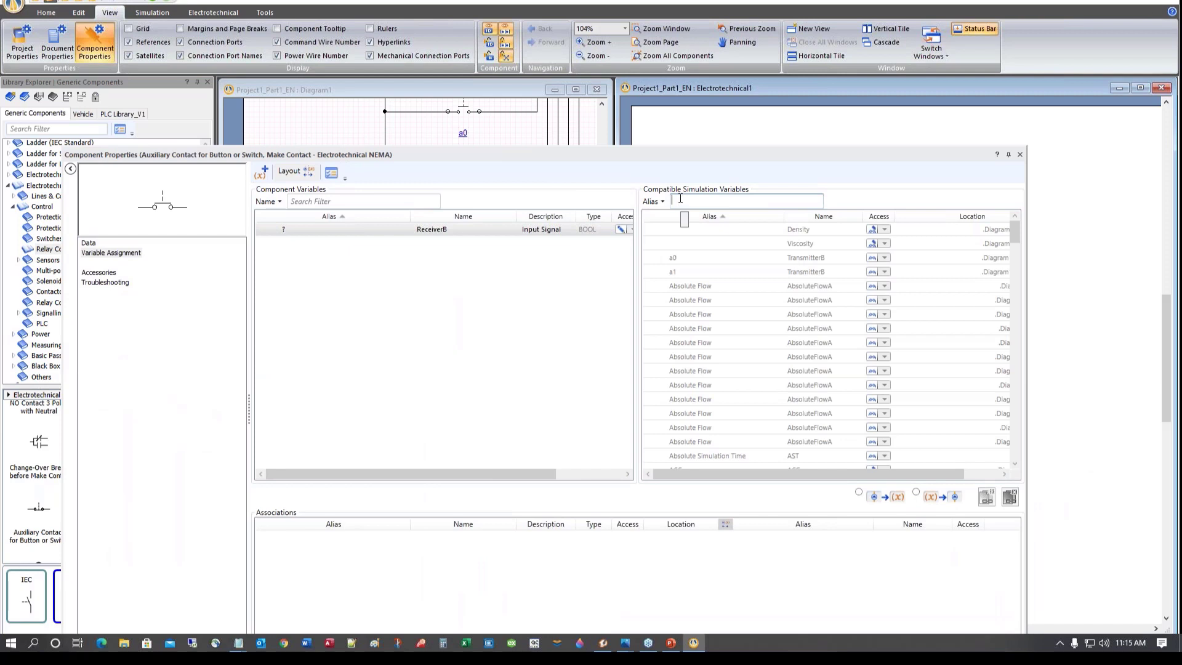
type("s")
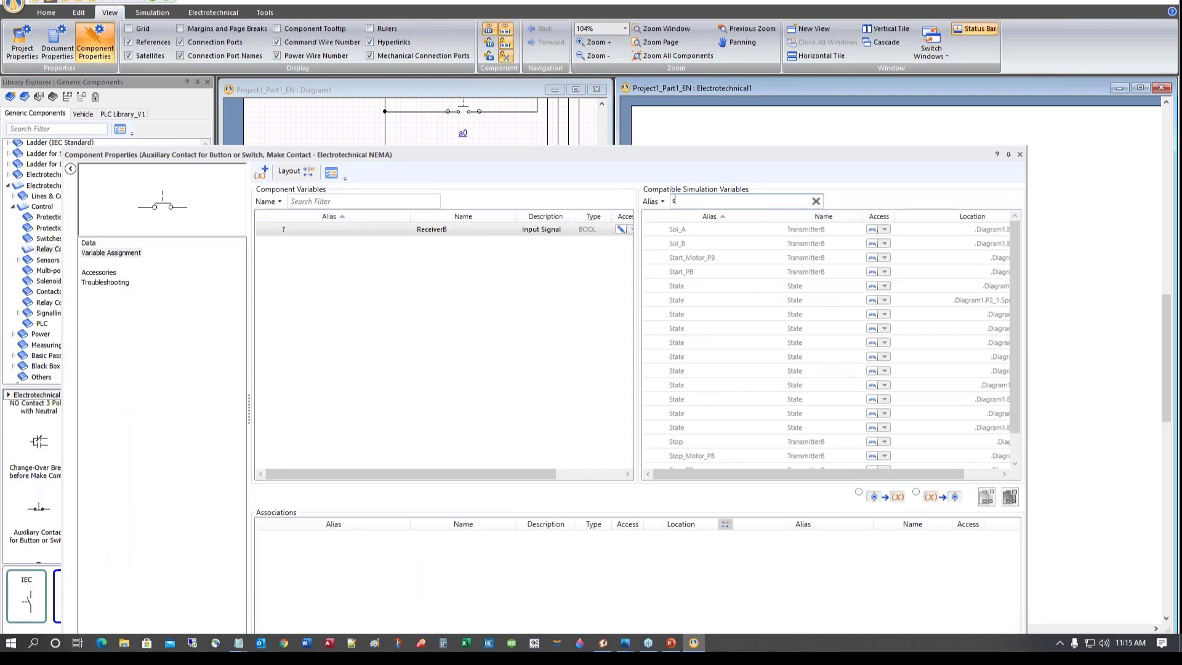
type("t")
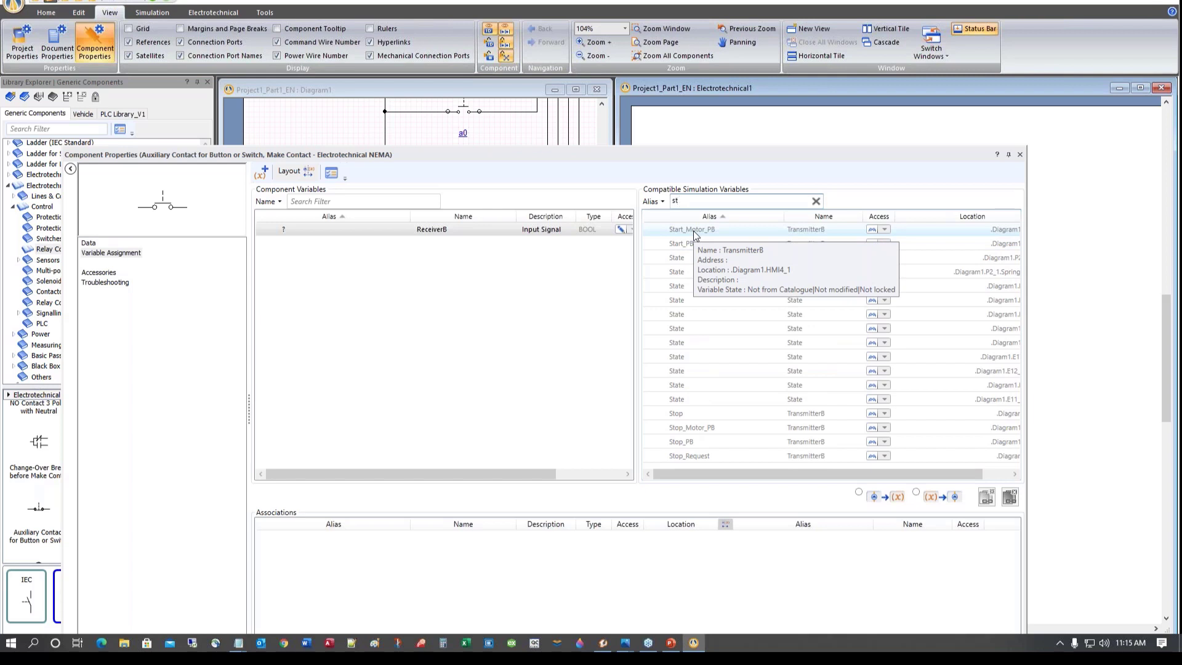
double_click(694, 230)
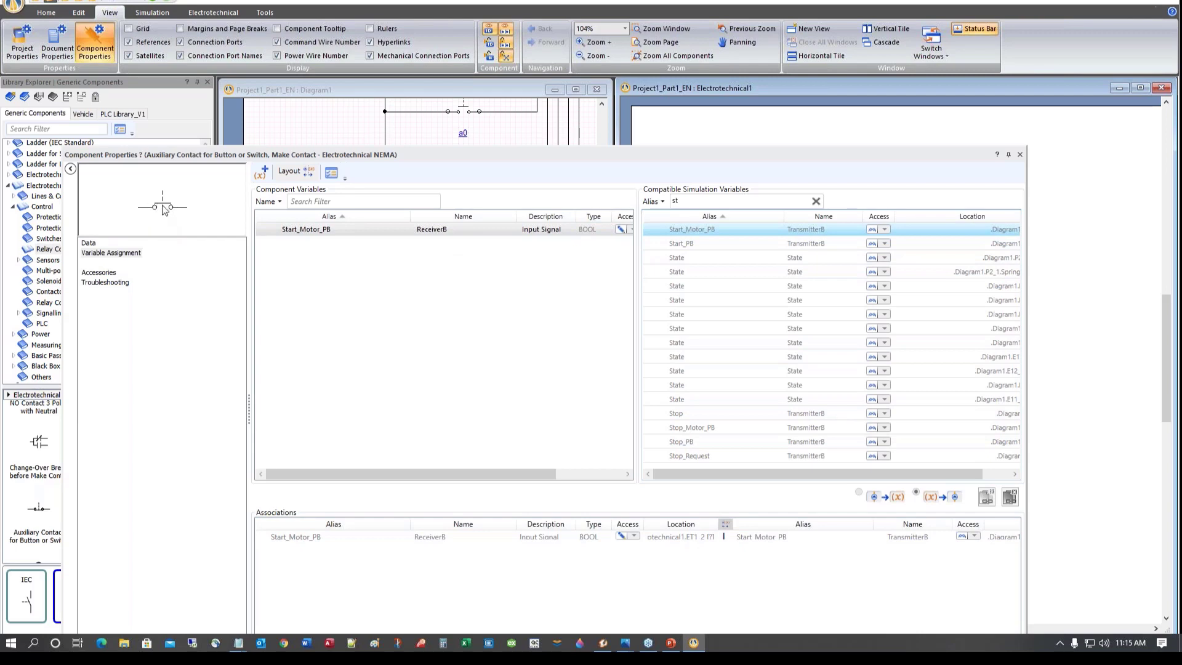
left_click_drag(419, 156, 825, 501)
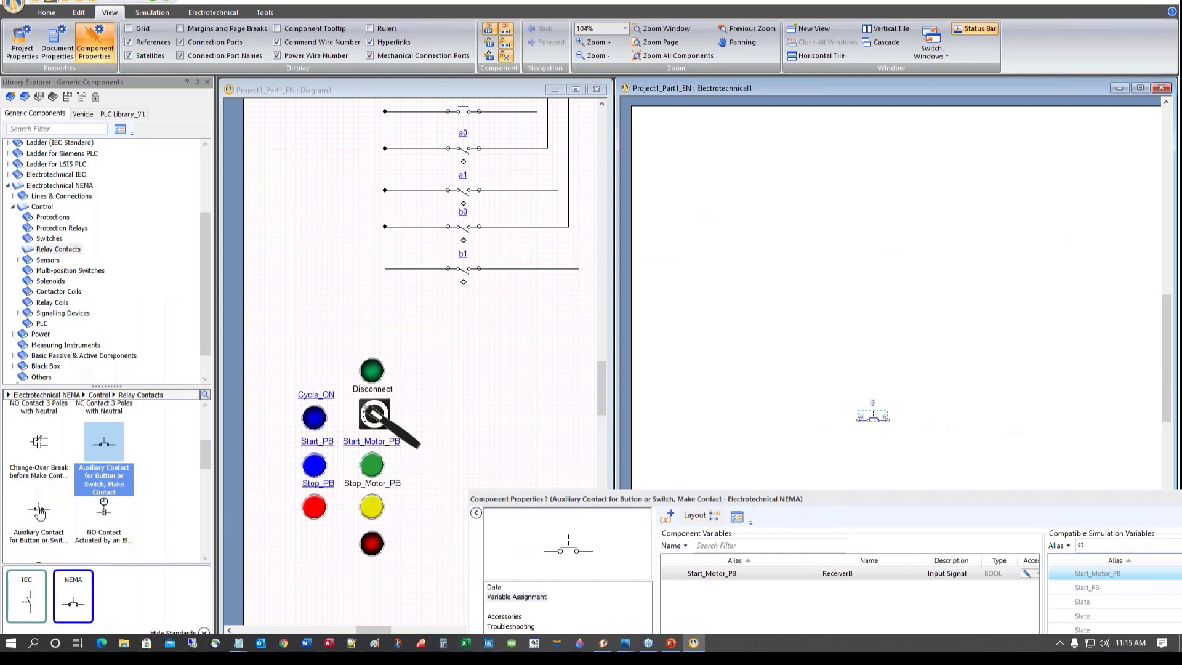
Place an Auxiliary Contact for Button or Switch, Break Contact, left of the make contact and assign it the Stop_Motor_PB variable
left_click_drag(39, 514, 817, 417)
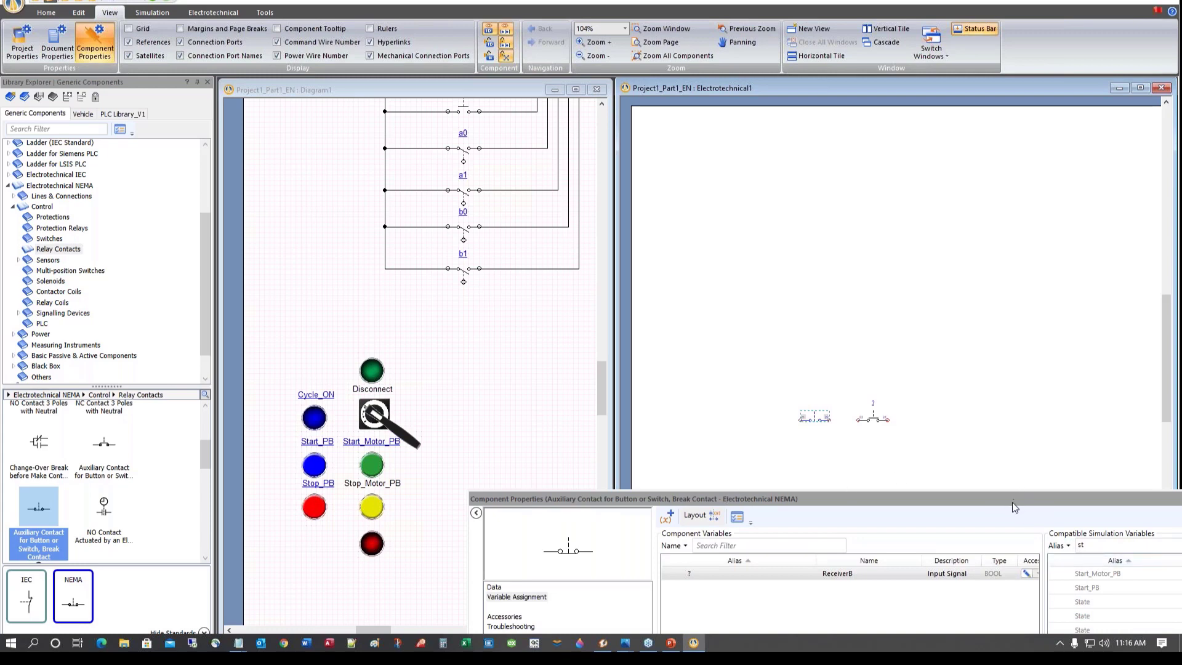
left_click_drag(1012, 501, 566, 245)
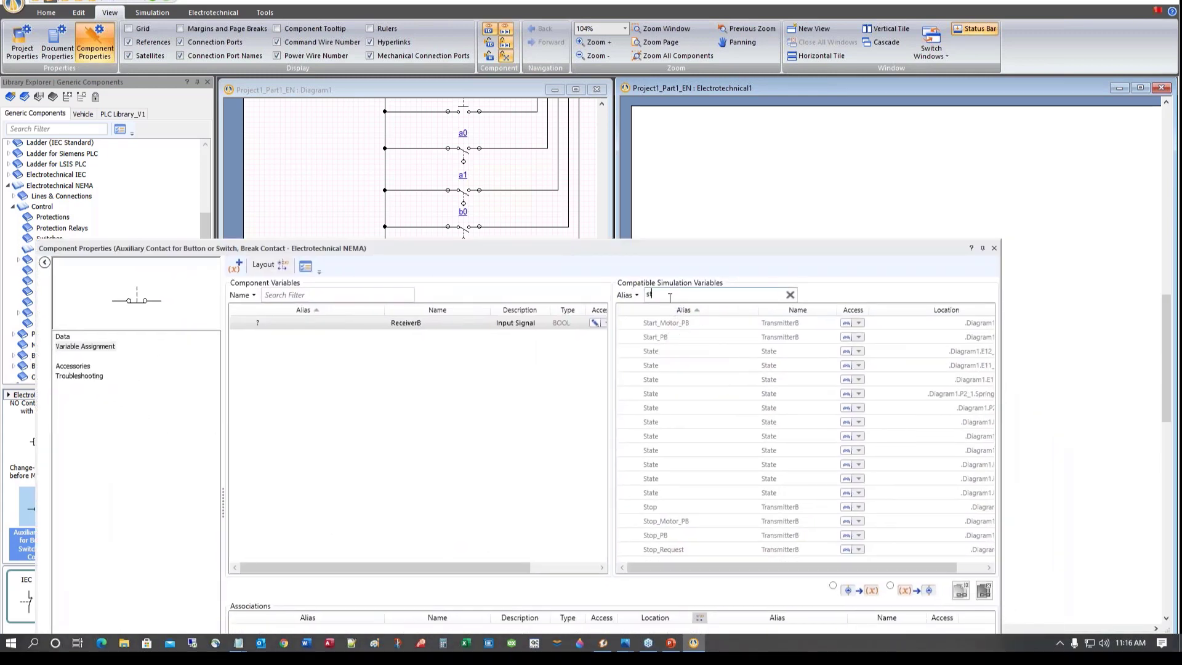
type("o")
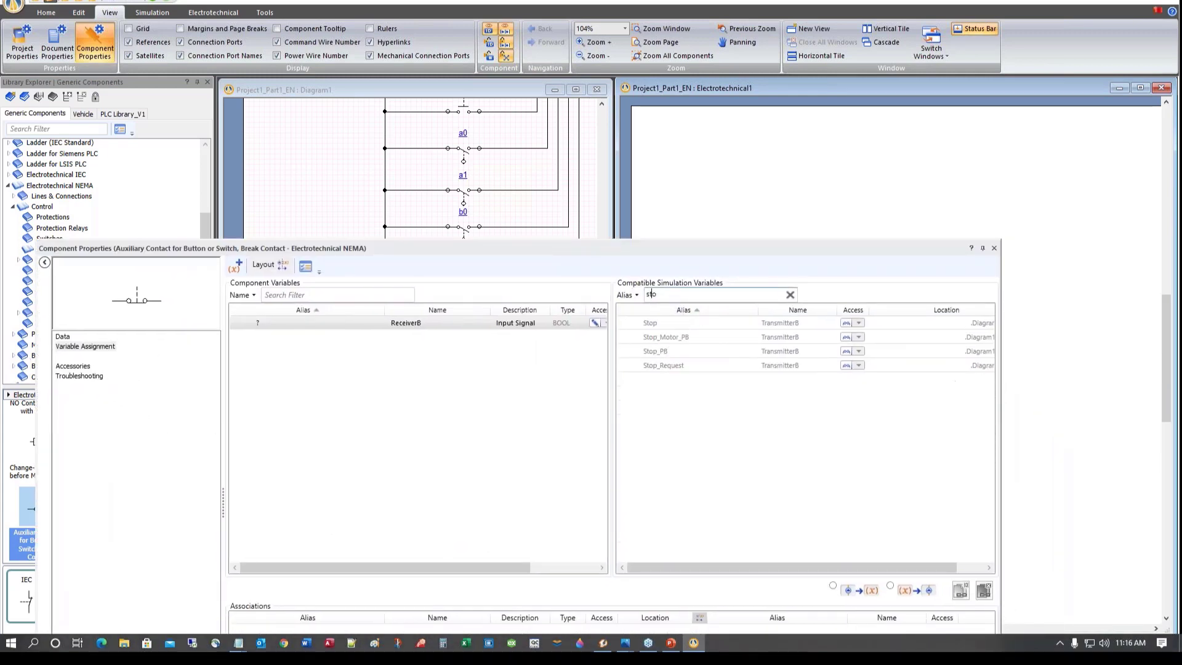
double_click(668, 338)
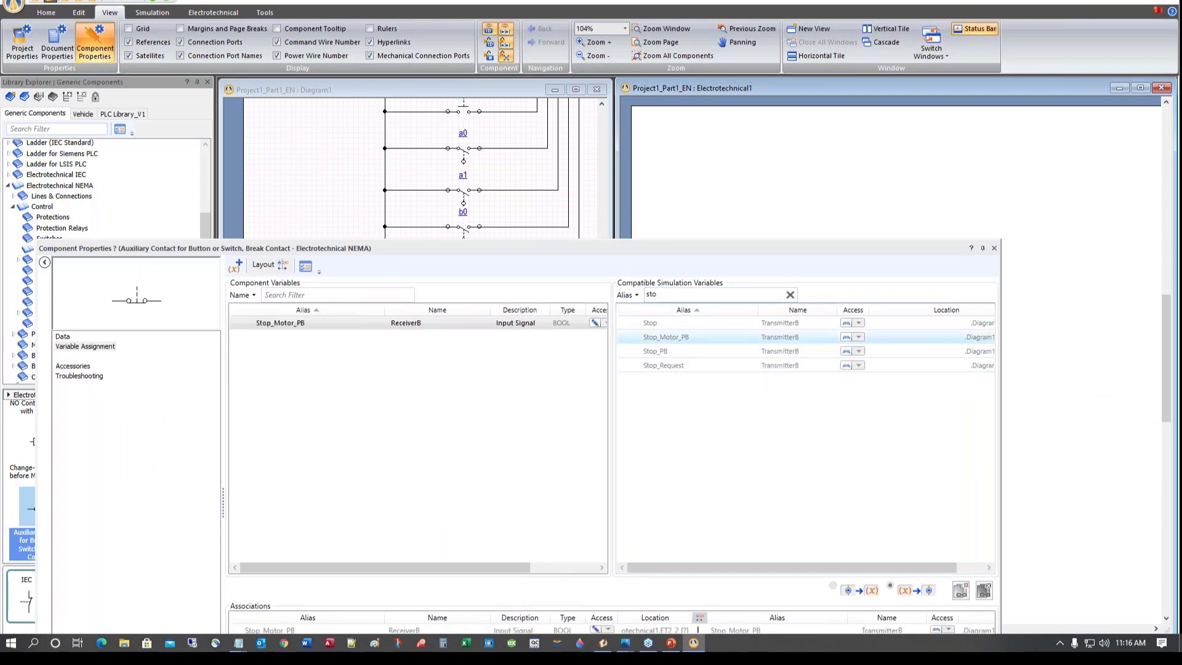
left_click_drag(574, 248, 985, 160)
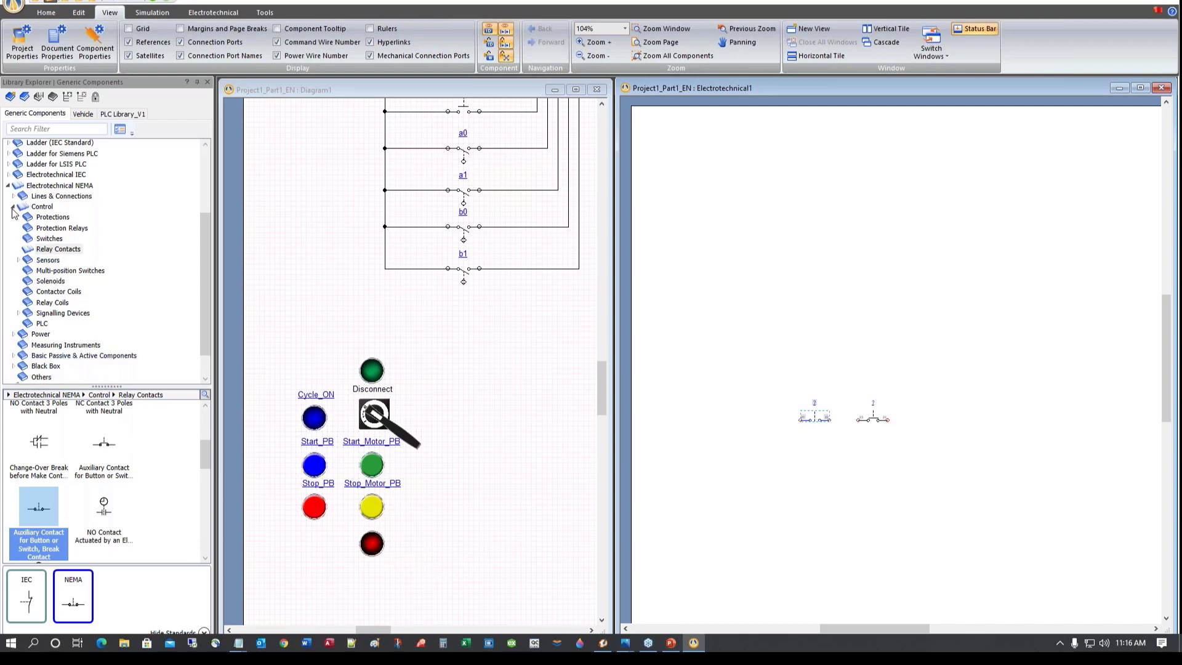
Place two NEMA Pilot Light signalling devices, one above the other, below and to the right of the contacts
left_click(56, 314)
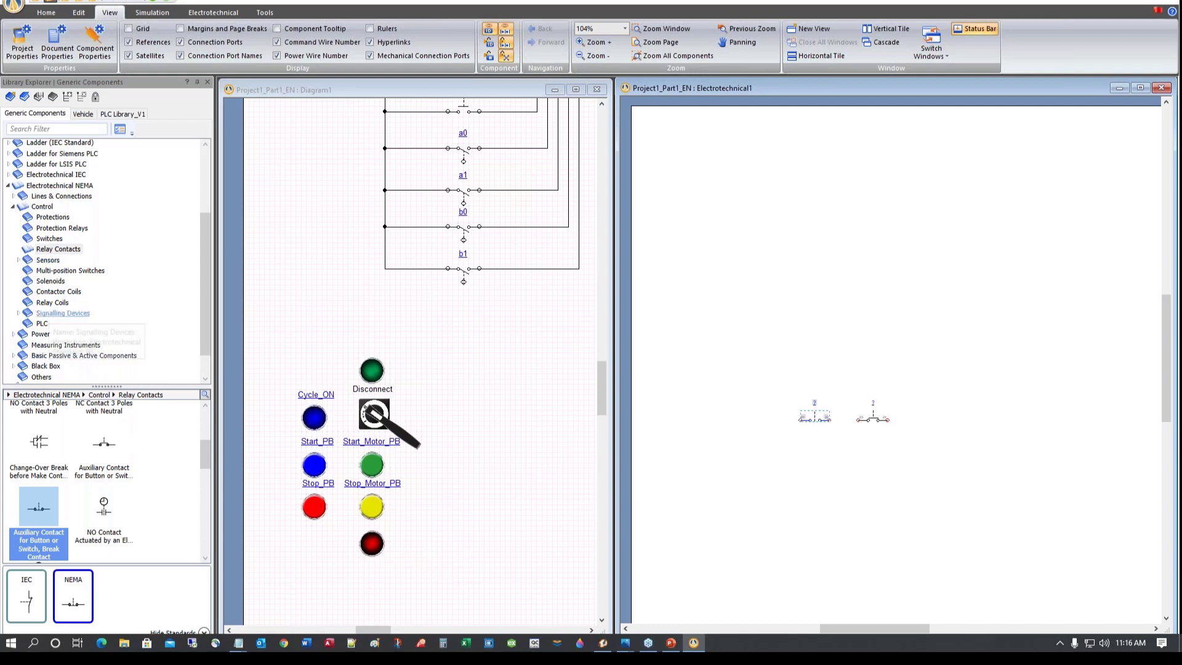
left_click(18, 313)
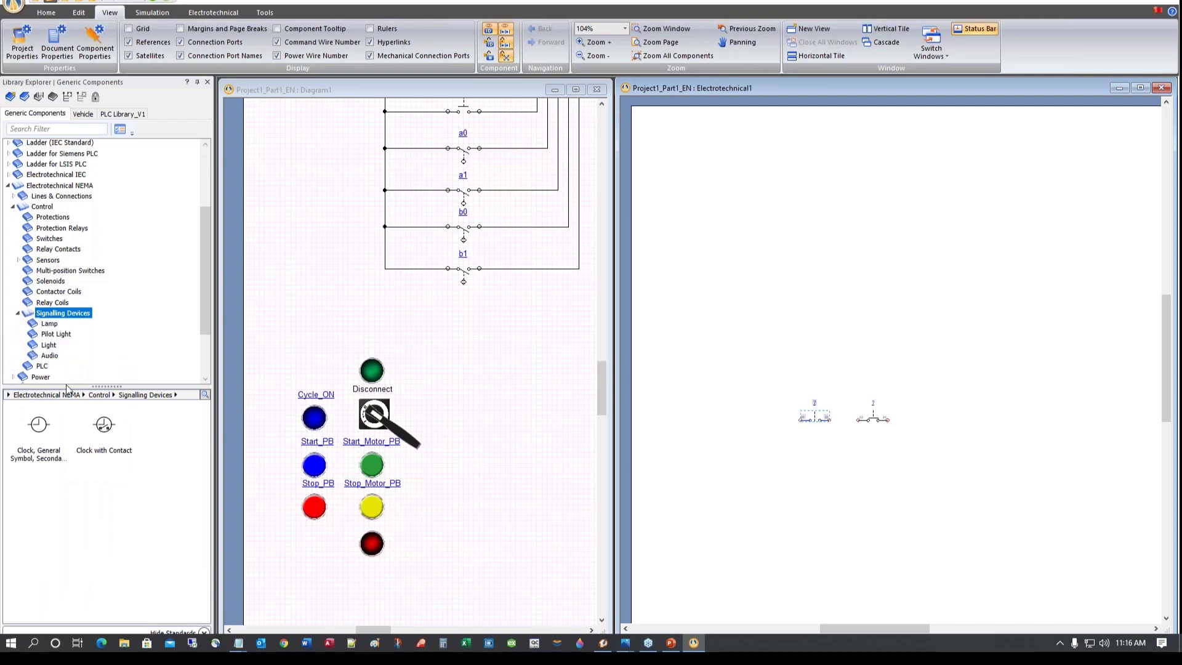
left_click(55, 334)
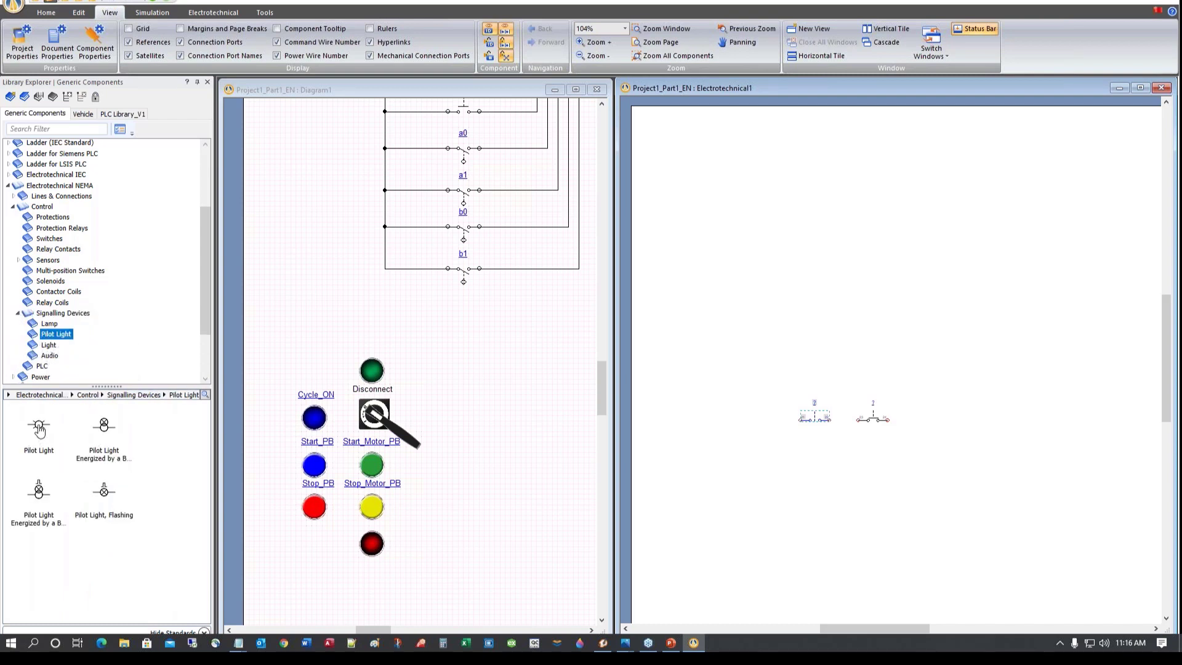
left_click_drag(37, 431, 927, 496)
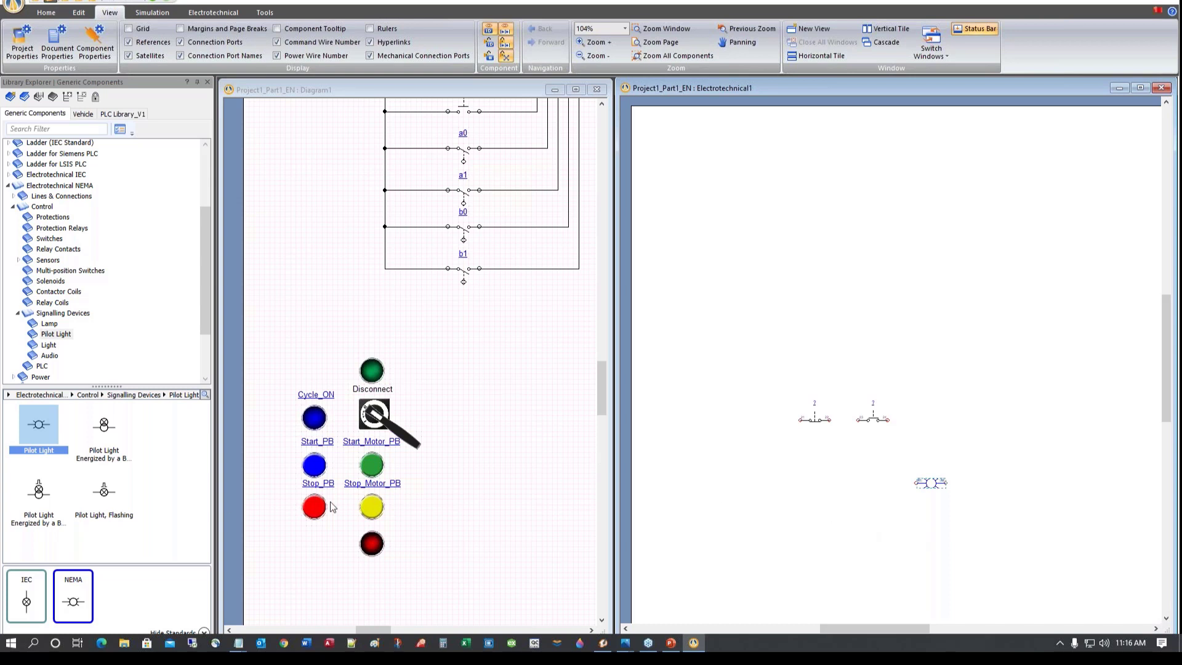
left_click(41, 430)
left_click_drag(41, 430, 934, 522)
double_click(372, 370)
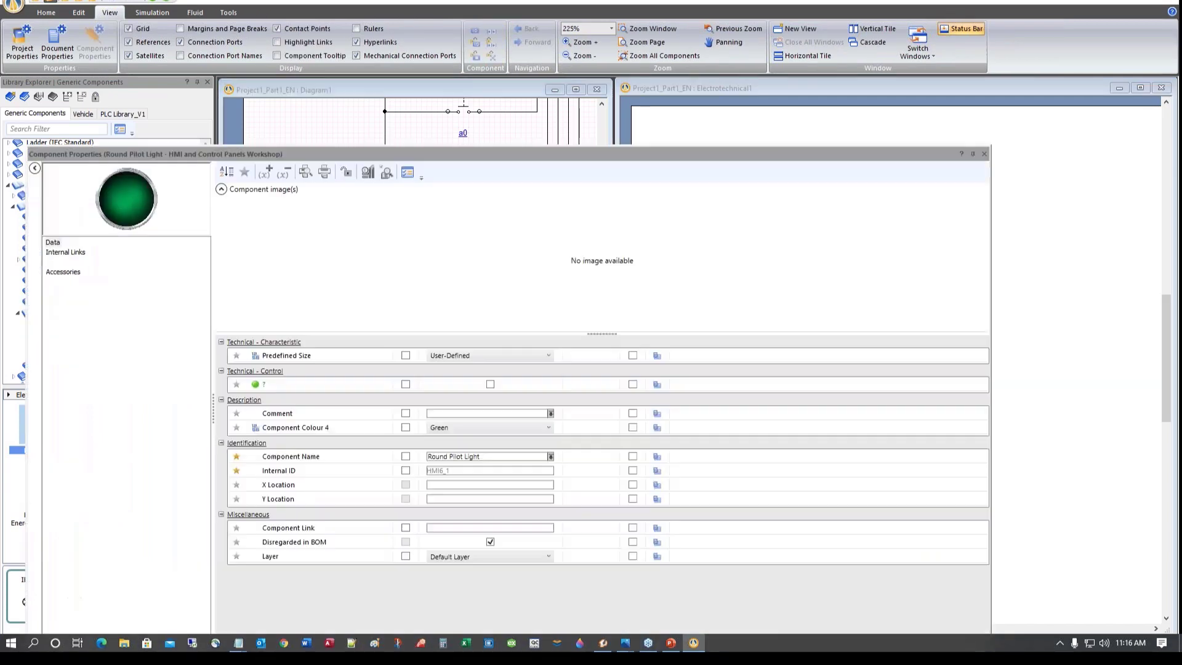
left_click(72, 253)
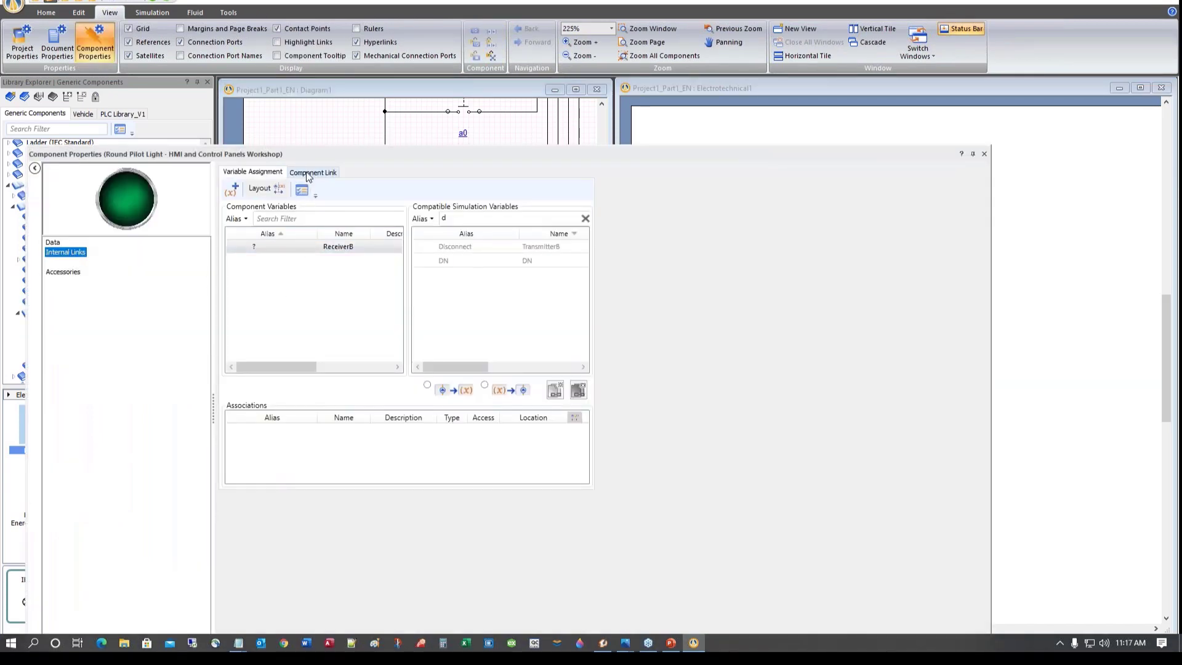
left_click(585, 218)
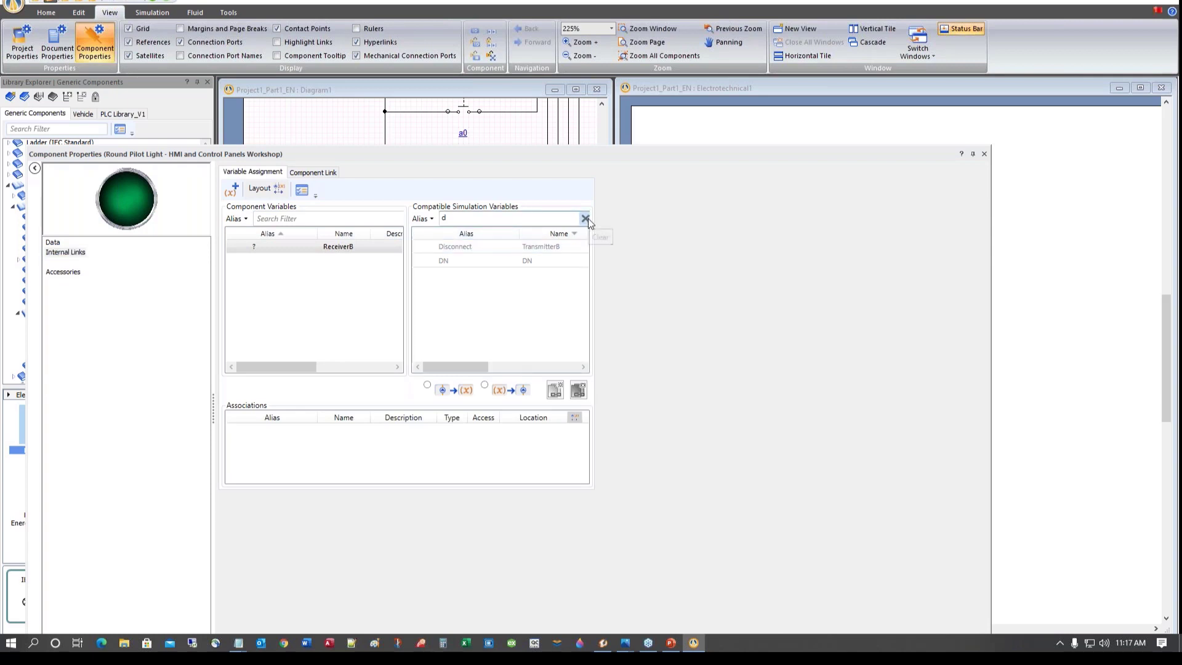
left_click_drag(793, 169, 581, 276)
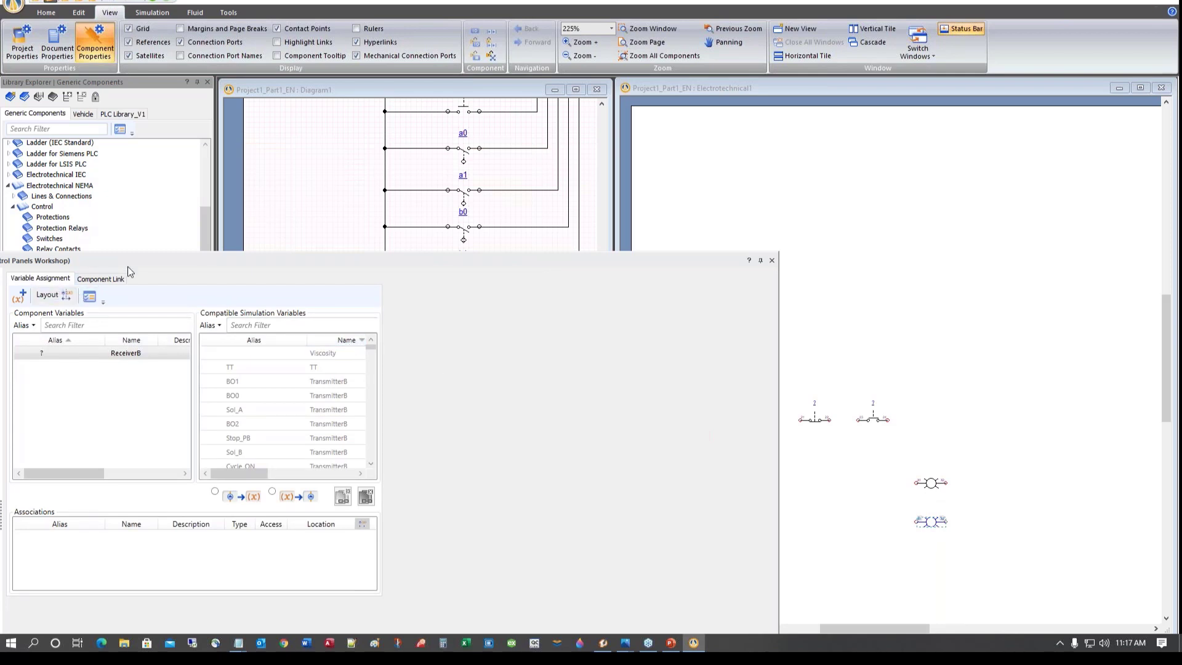
left_click_drag(188, 261, 313, 158)
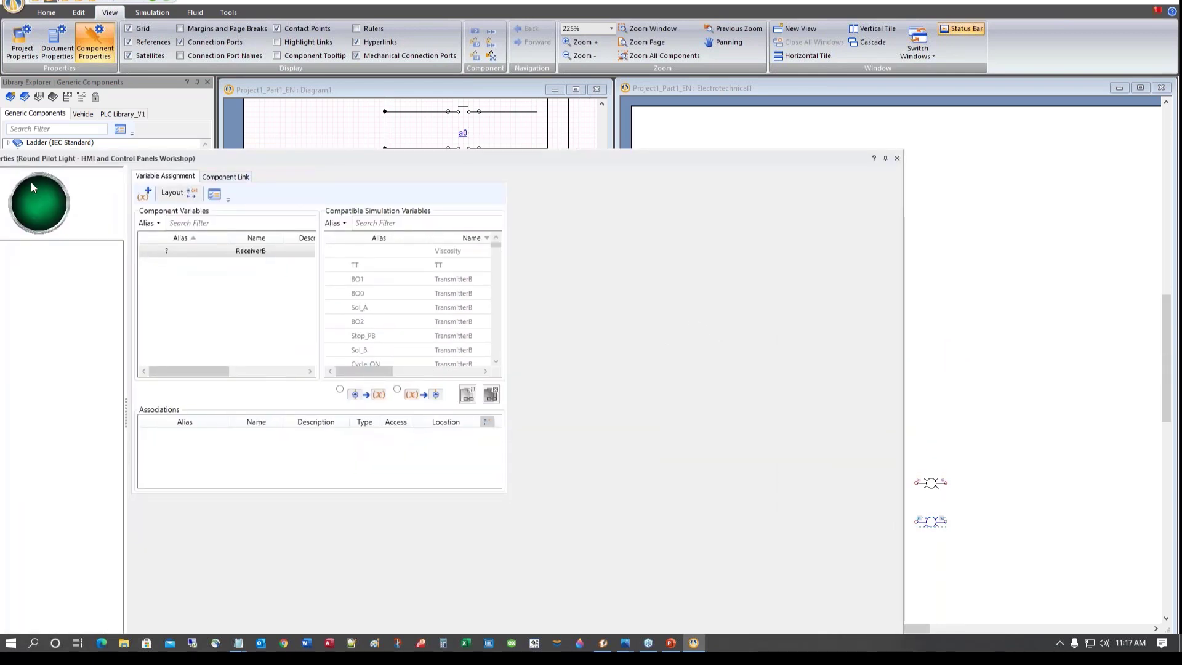
left_click(897, 161)
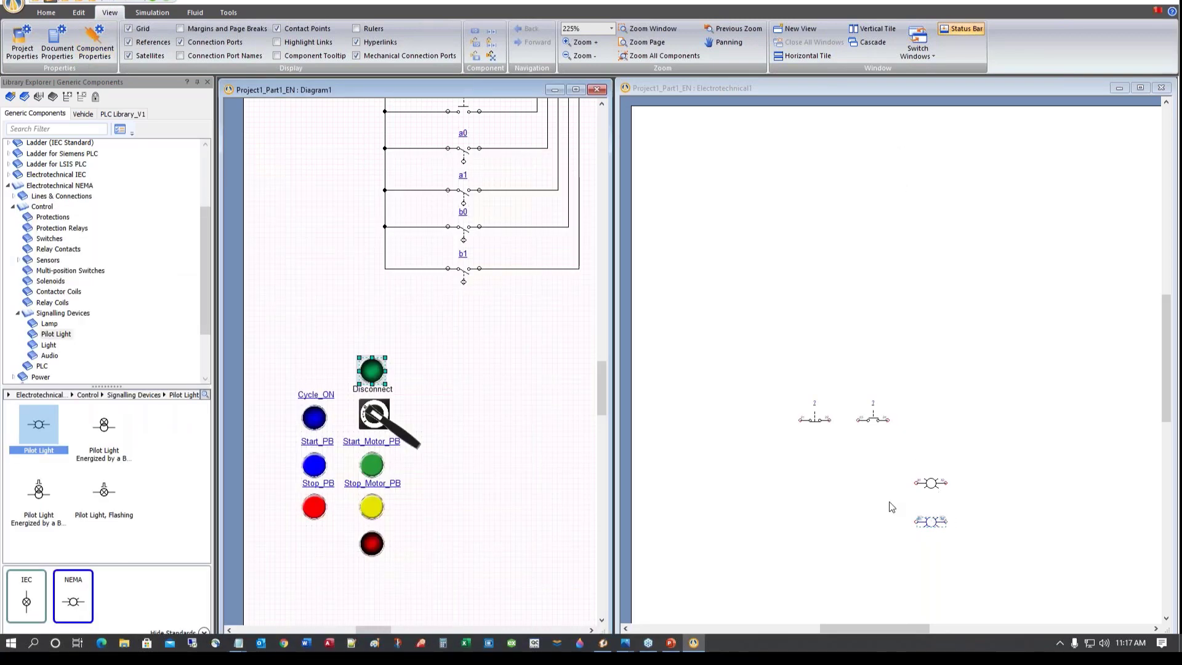
Display the Internal ID beside both pilot lights on the Electrotechnical1 page
left_click(962, 502)
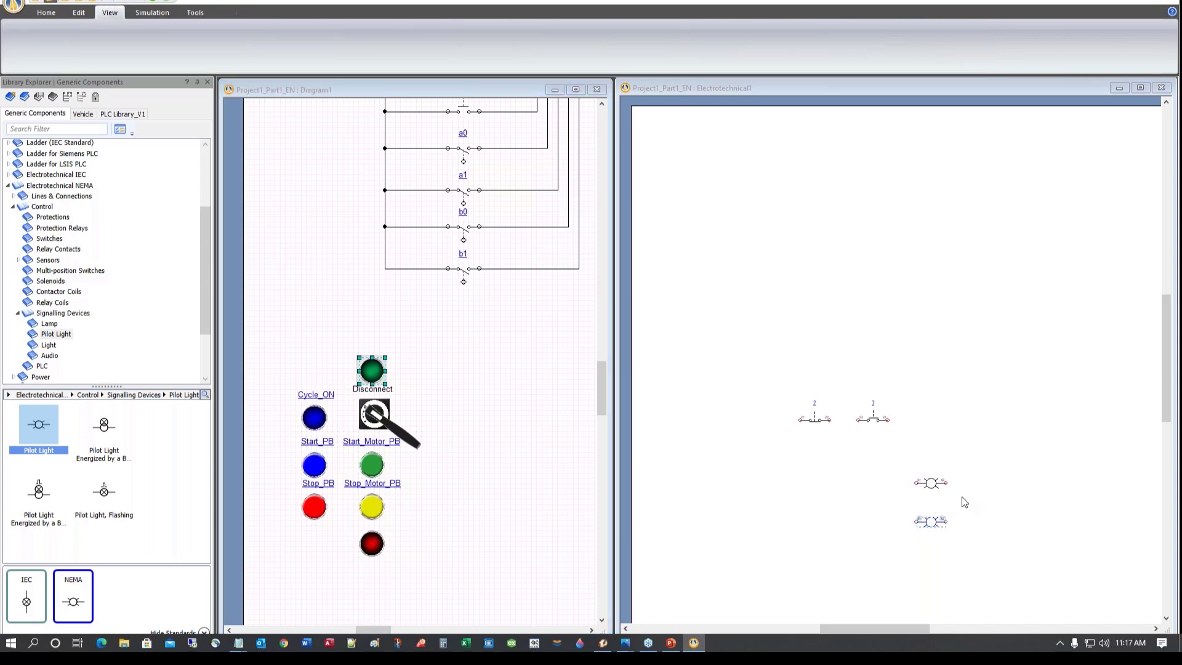
left_click(931, 488)
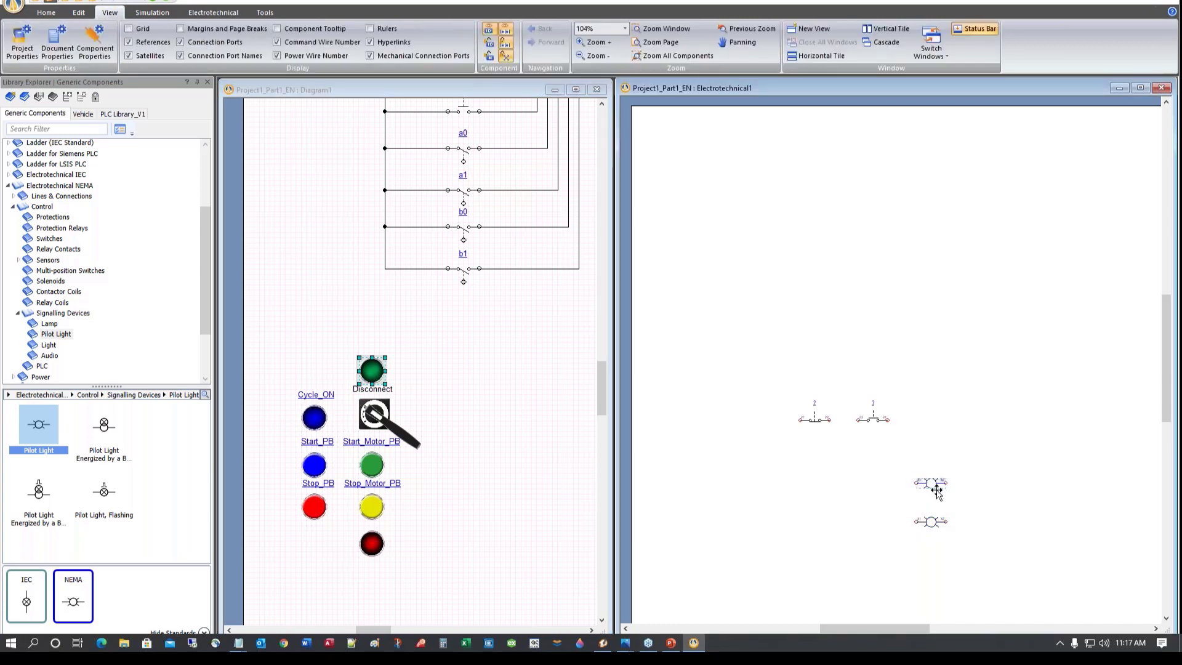
left_click(931, 522)
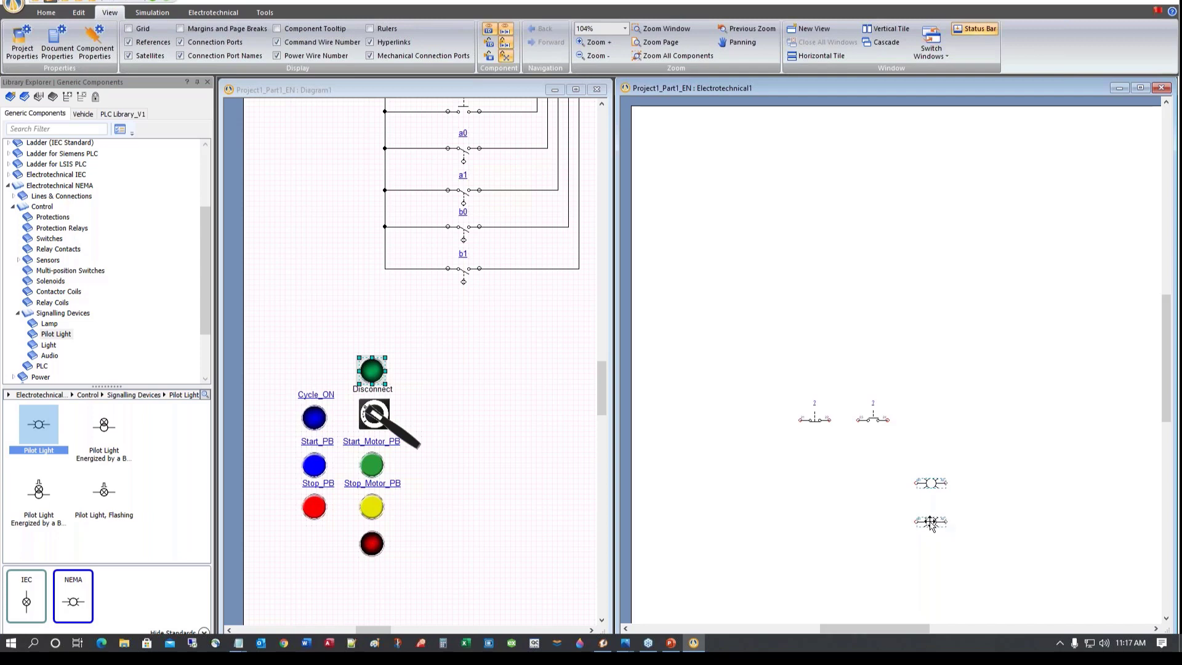
double_click(931, 522)
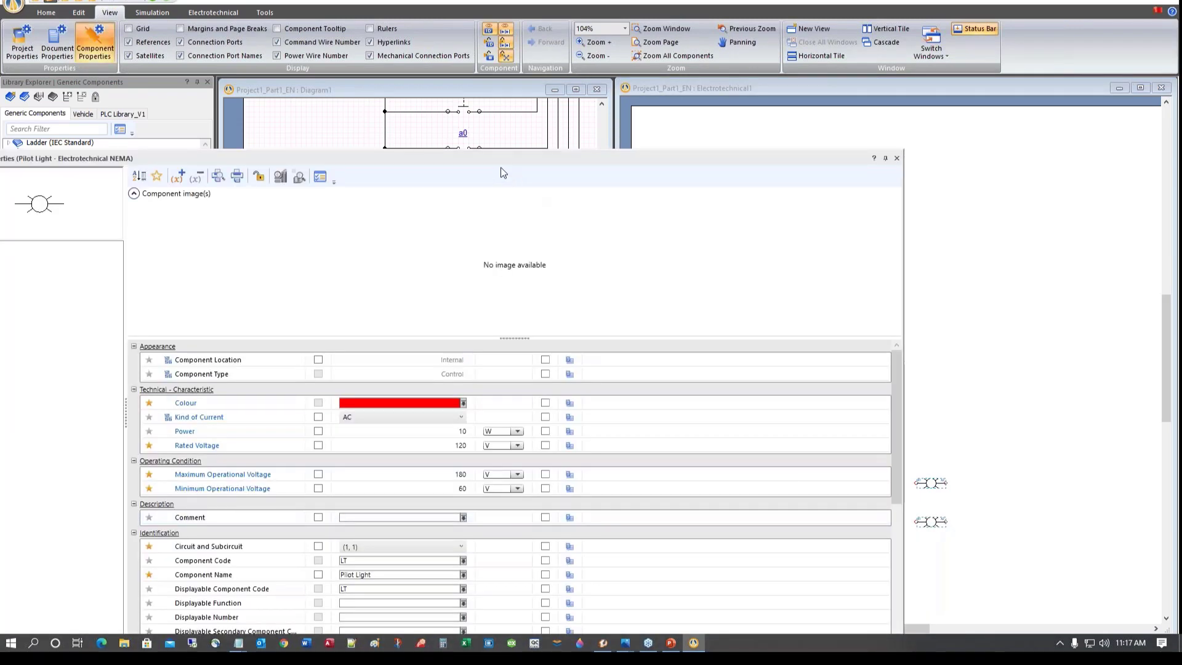
left_click_drag(498, 168, 621, 35)
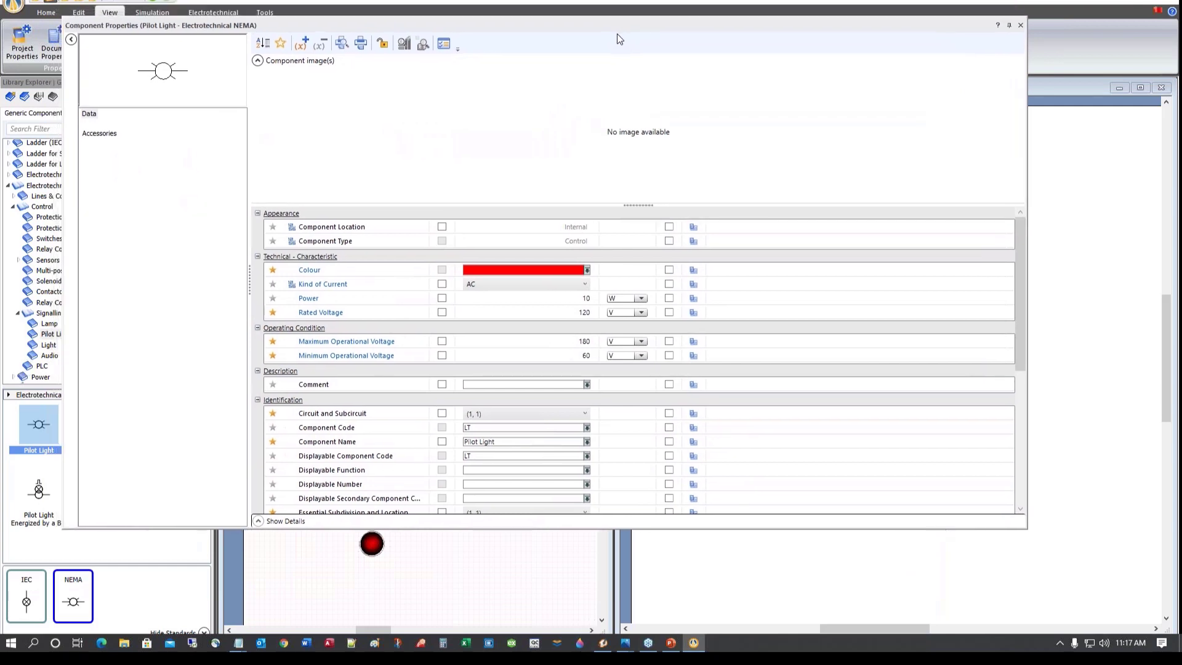
scroll(589, 350, "down", 6)
scroll(620, 352, "up", 1)
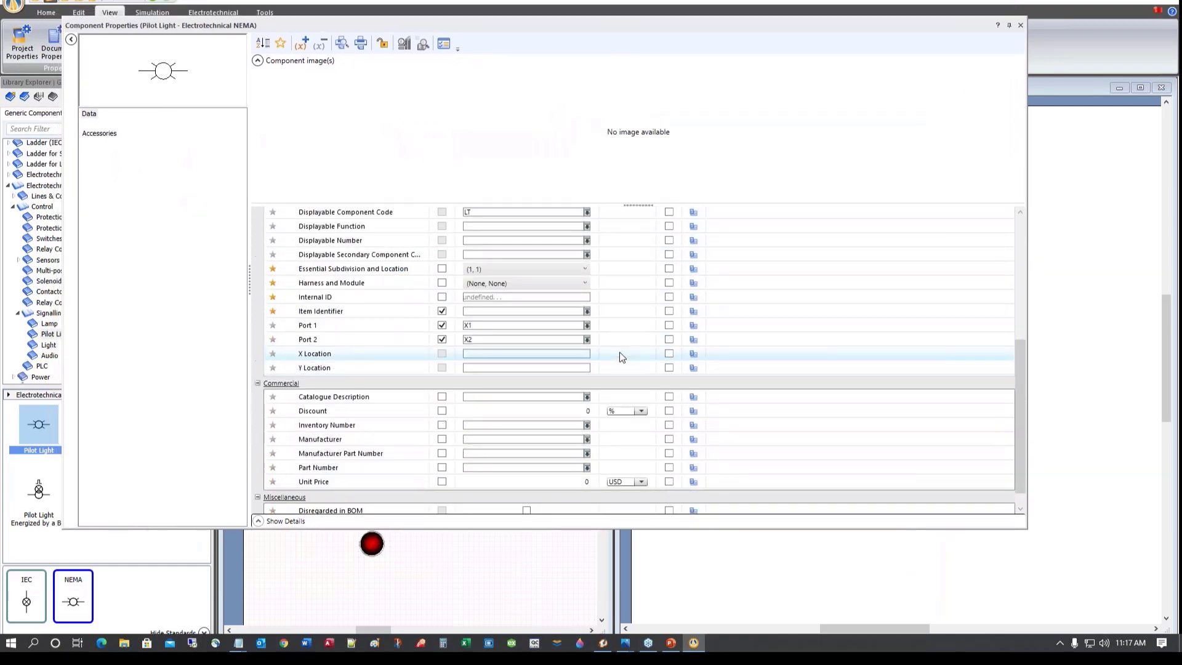
left_click(442, 297)
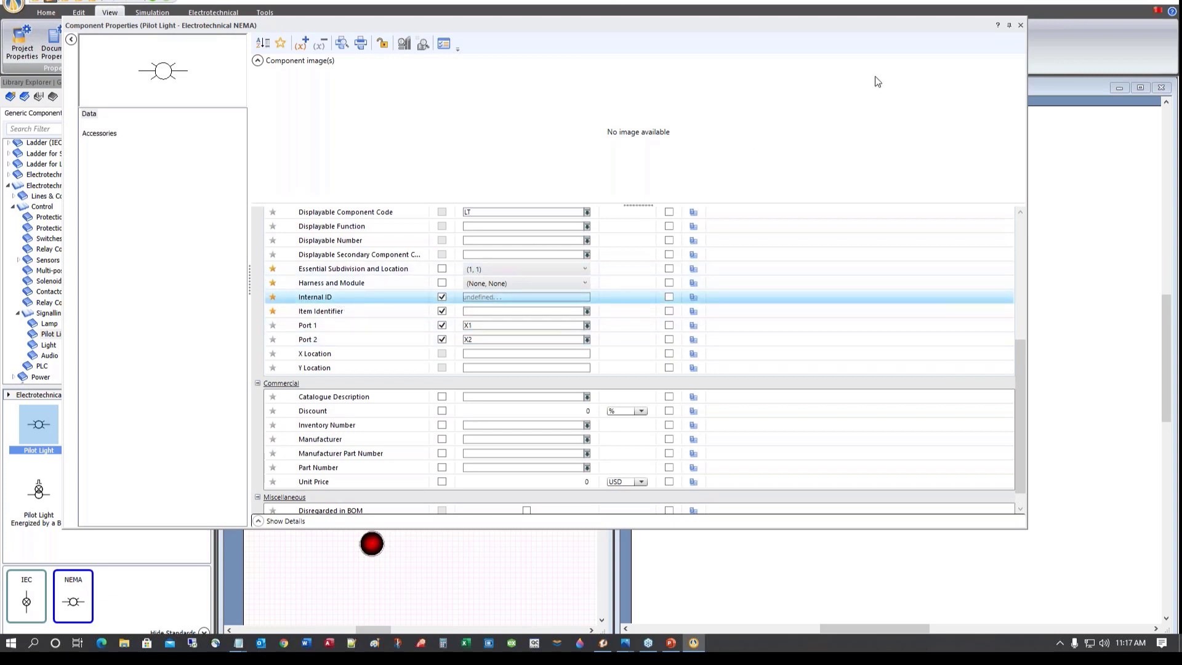
left_click(1021, 26)
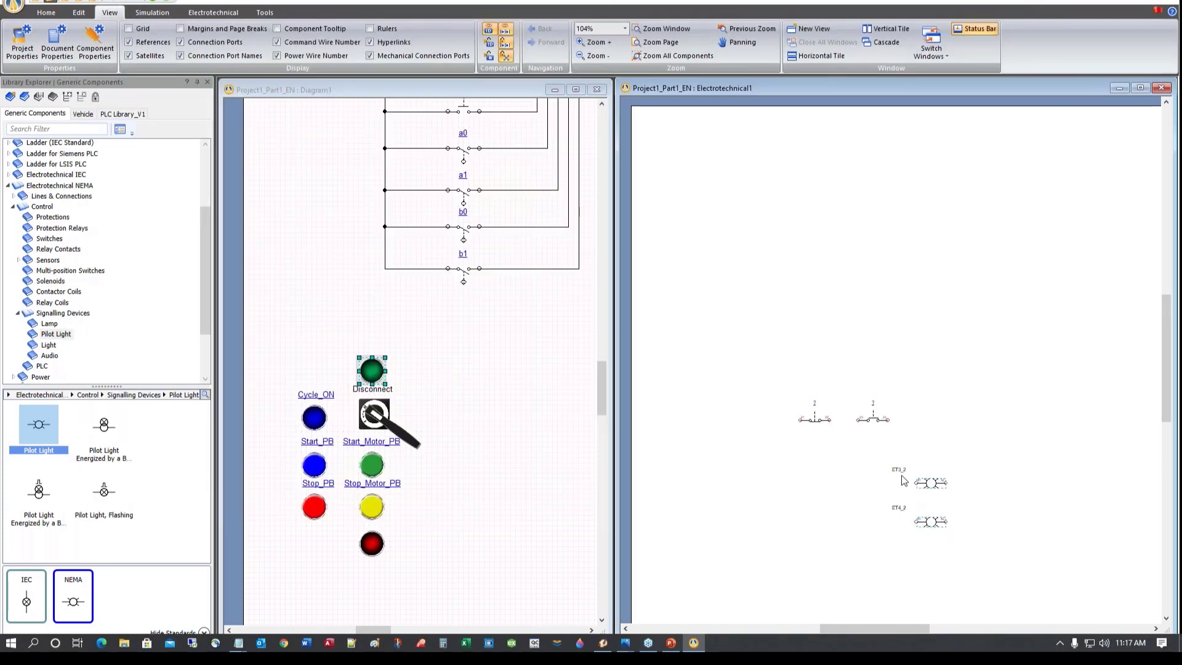
left_click(859, 528)
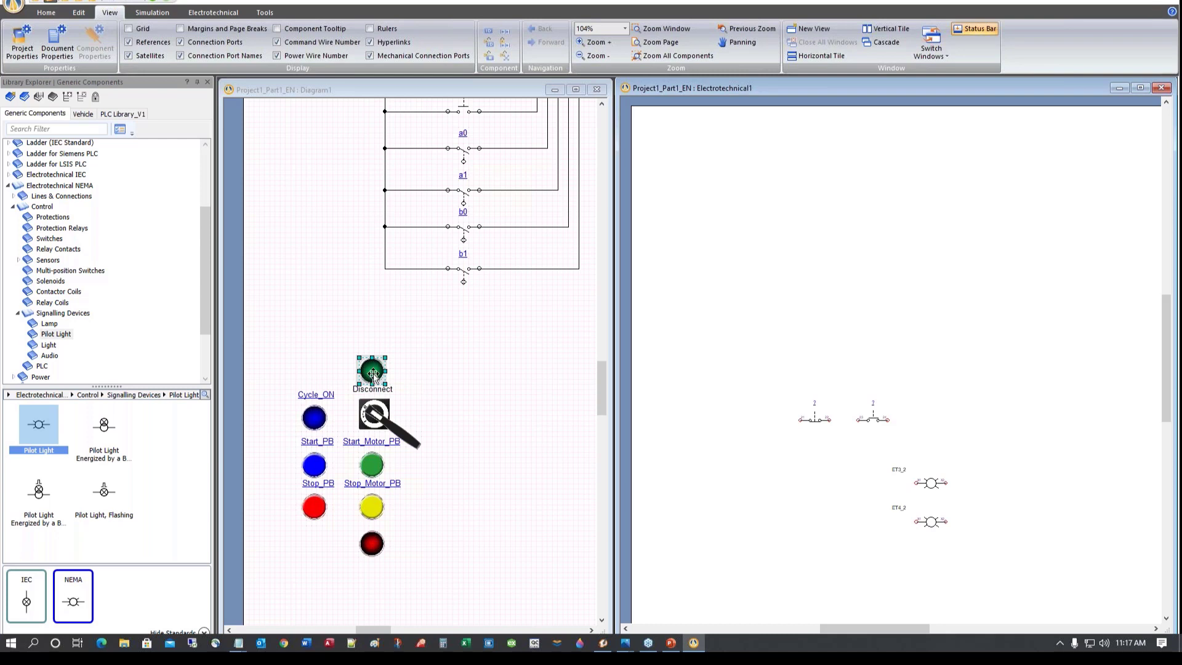
Set the colour of the upper pilot light on the Electrotechnical1 page to green
double_click(927, 483)
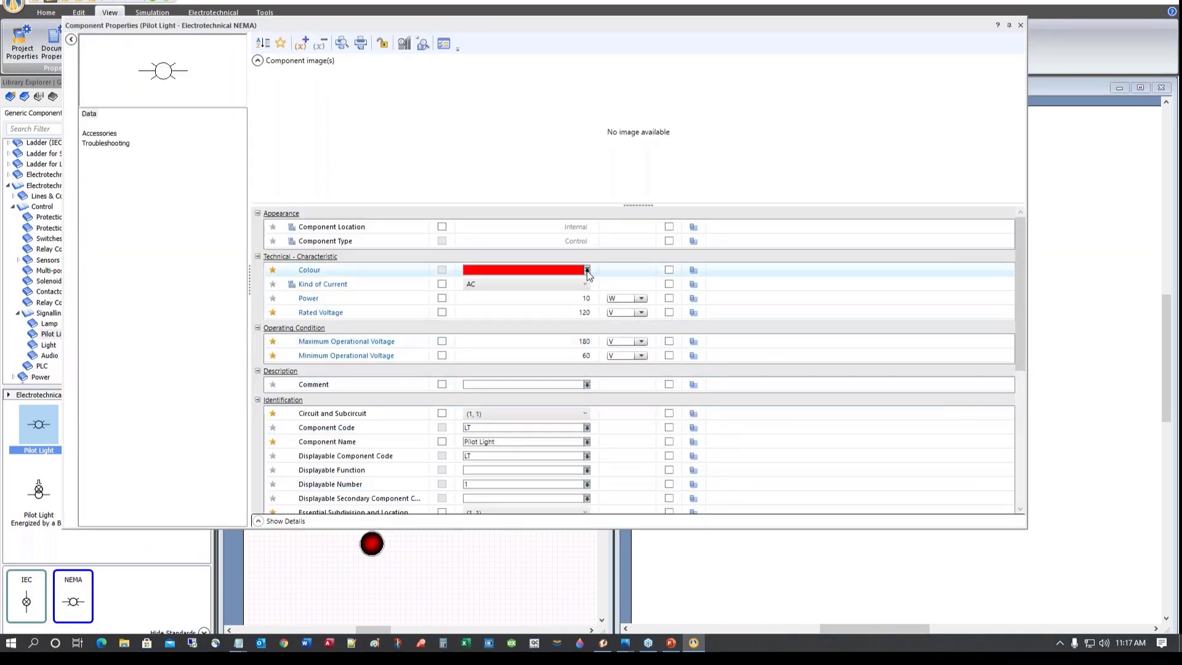
left_click(587, 270)
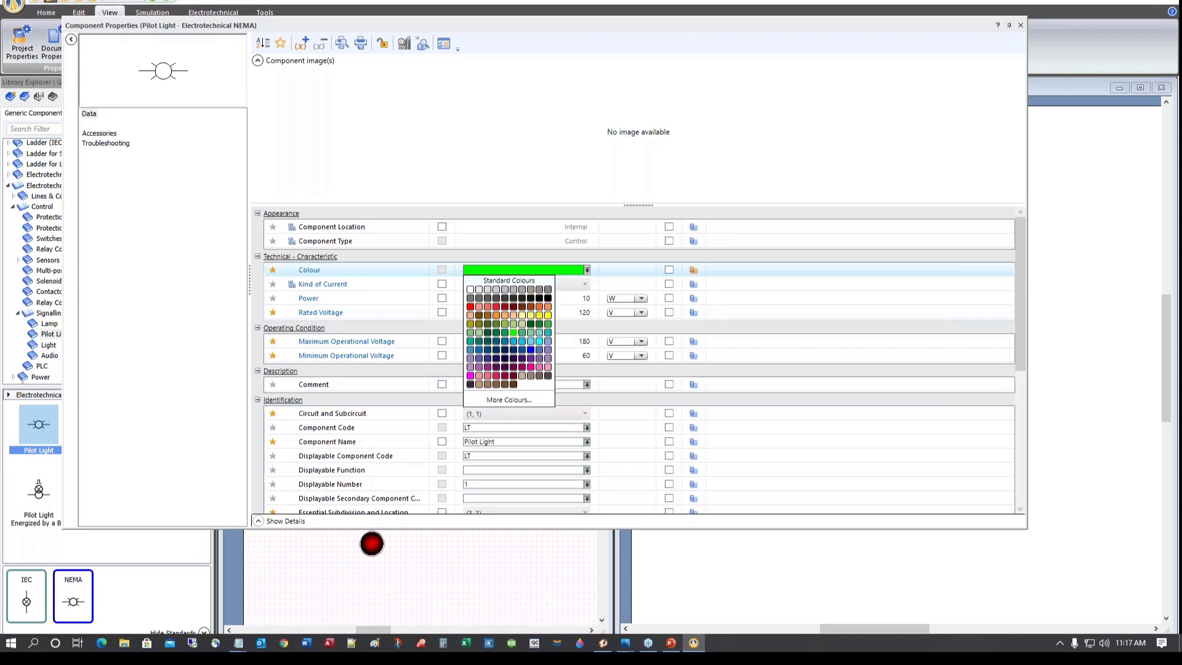
left_click(512, 333)
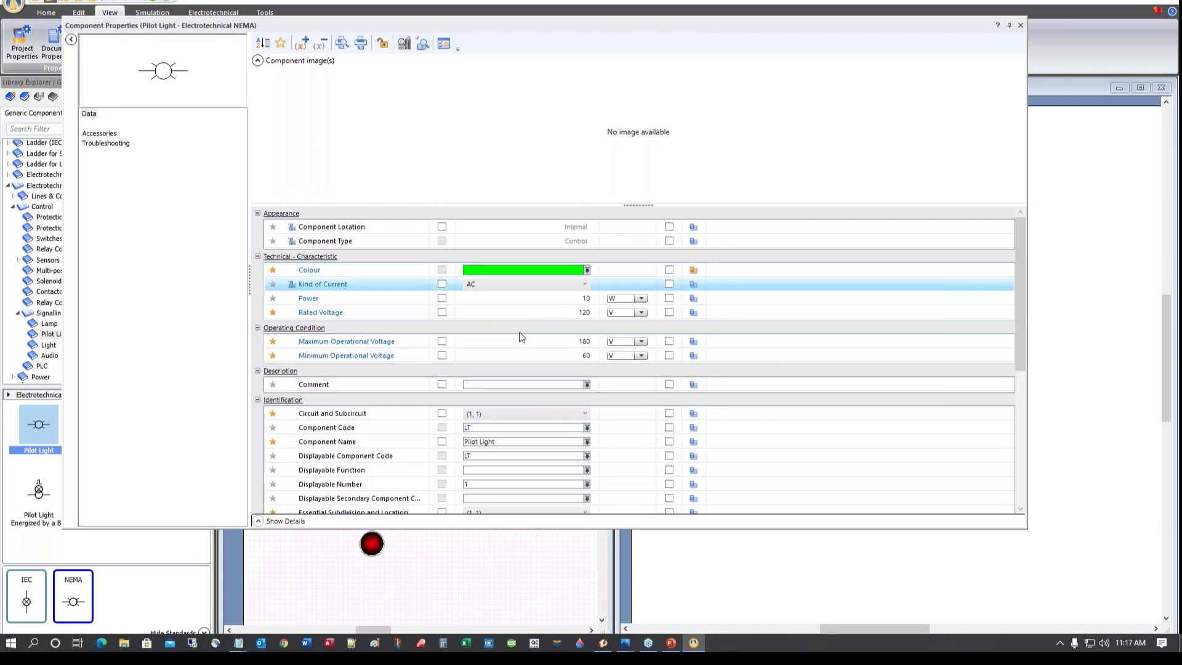
Check the colour setting in the component properties of the lower pilot light on the Electrotechnical1 page
left_click(1020, 25)
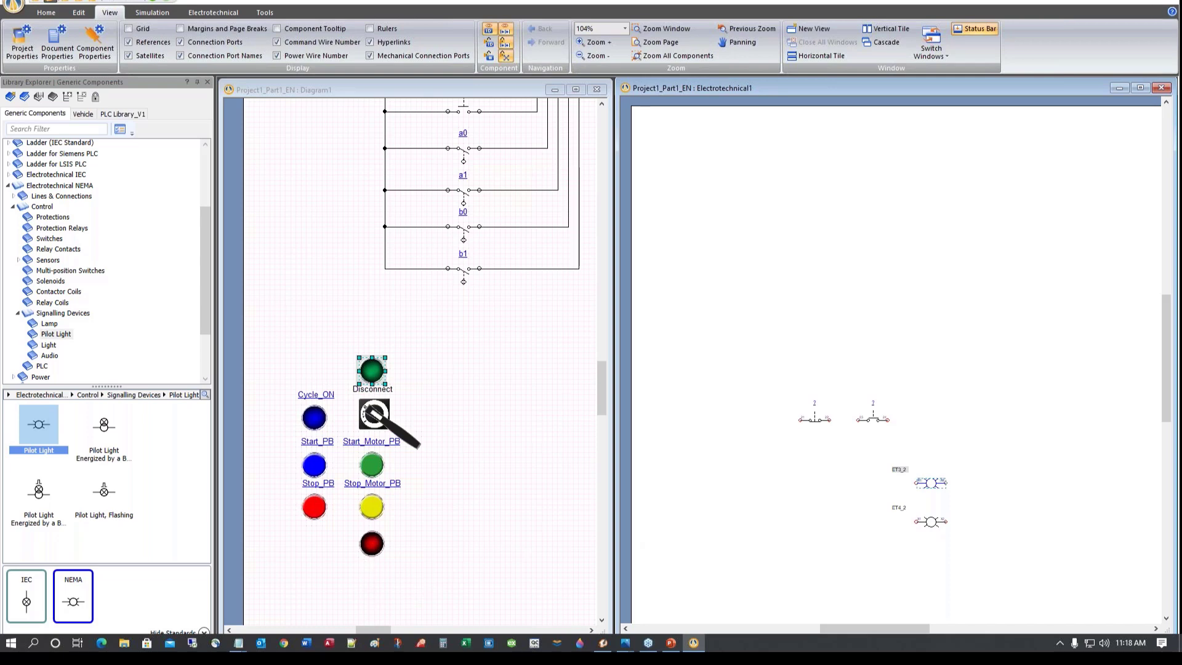
double_click(930, 522)
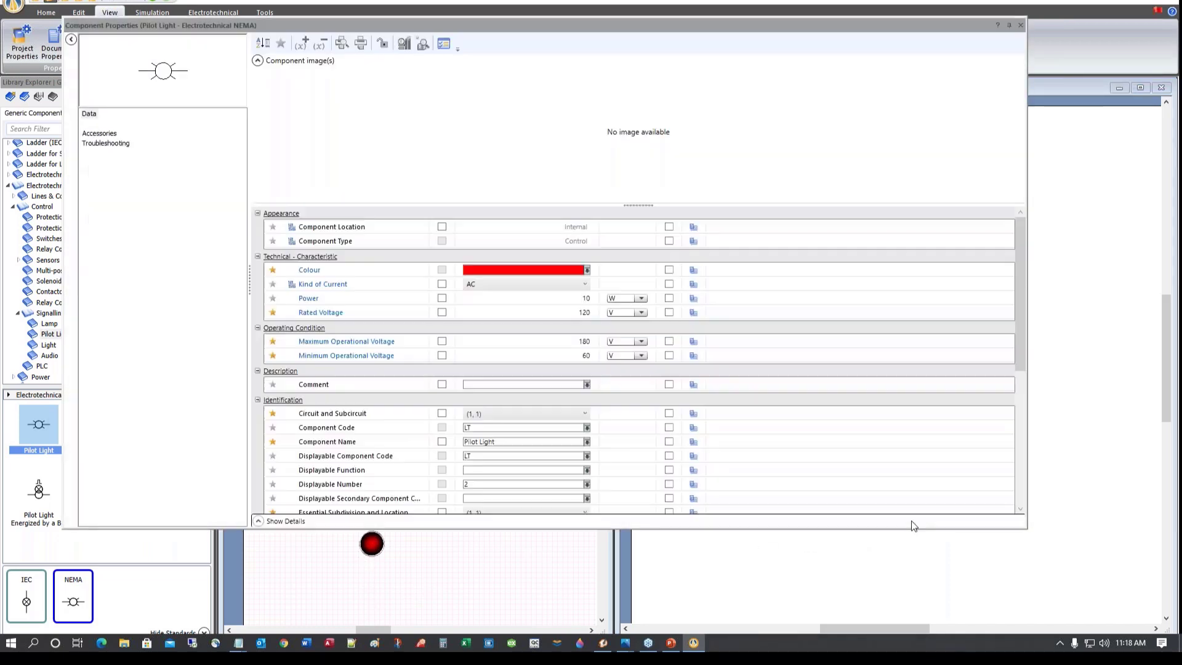
left_click(1021, 26)
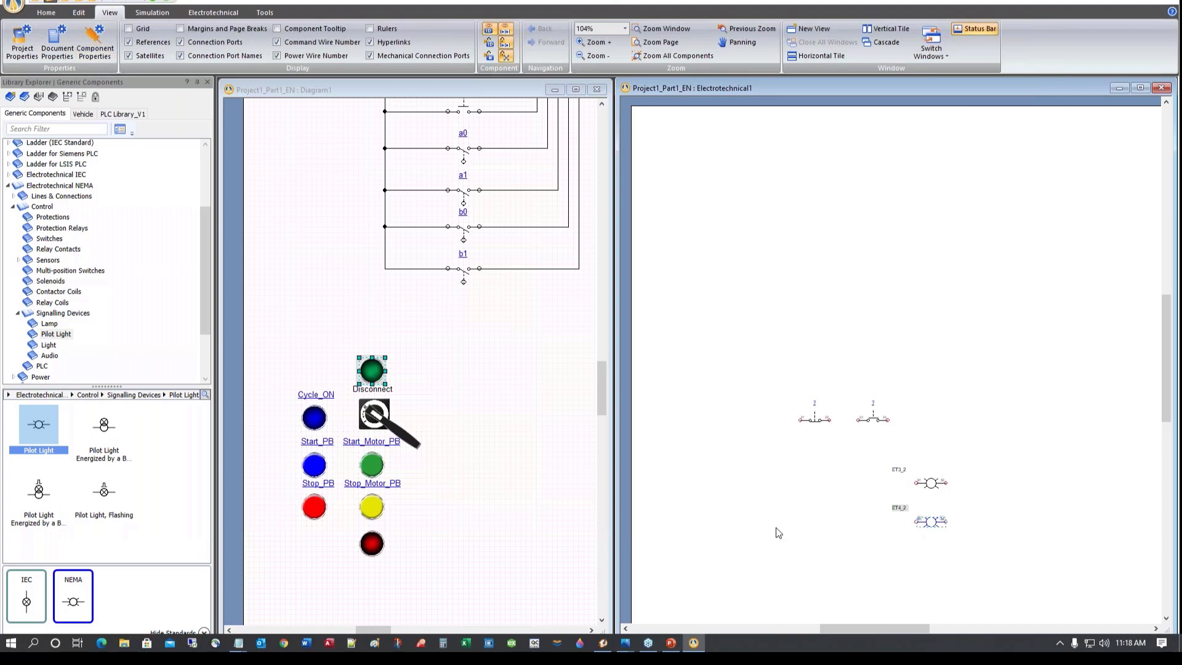
Link the green round pilot light above the Disconnect switch on Diagram1 to the ET3_2 pilot light on Electrotechnical1
left_click(510, 426)
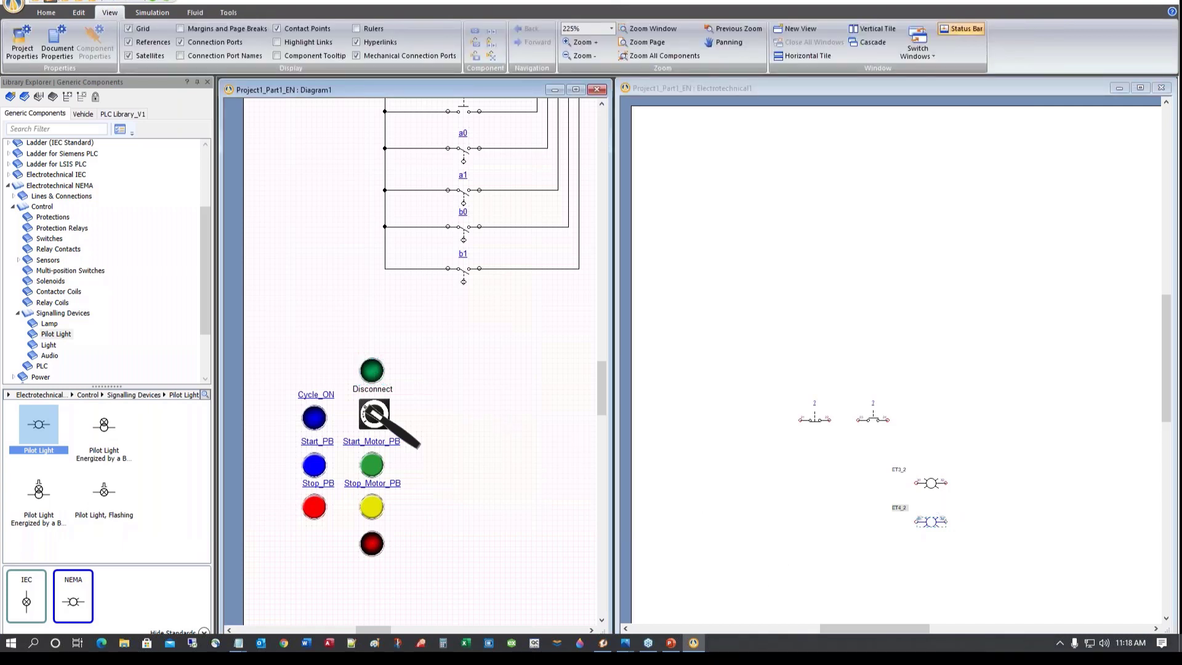
left_click(371, 373)
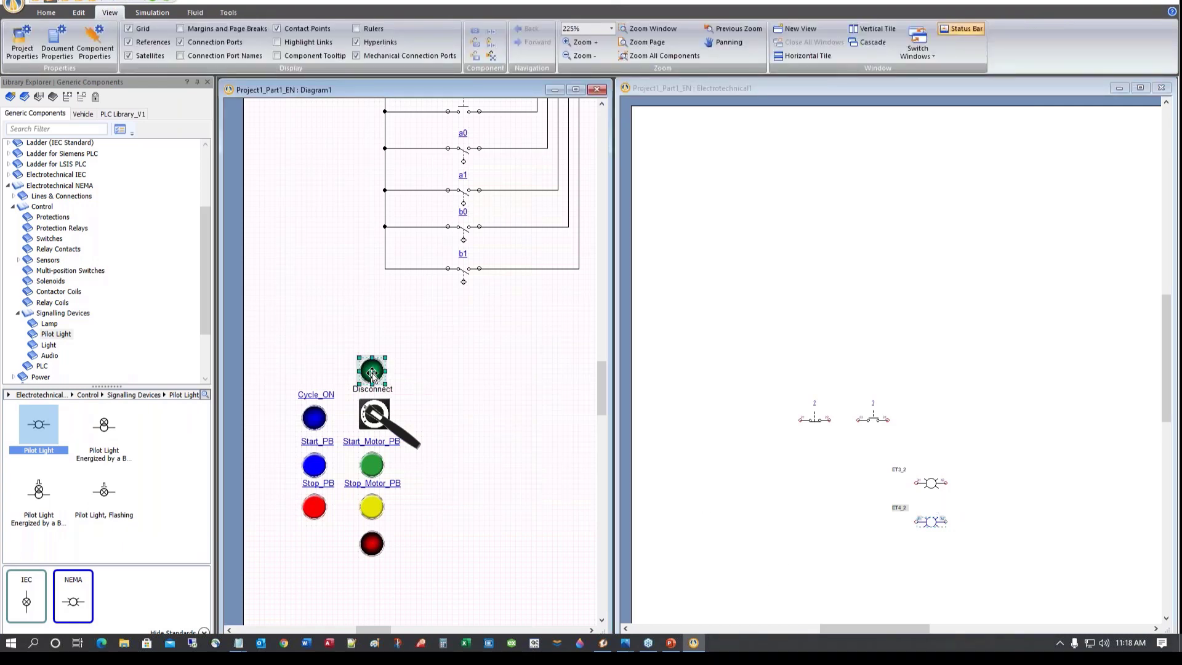
double_click(371, 372)
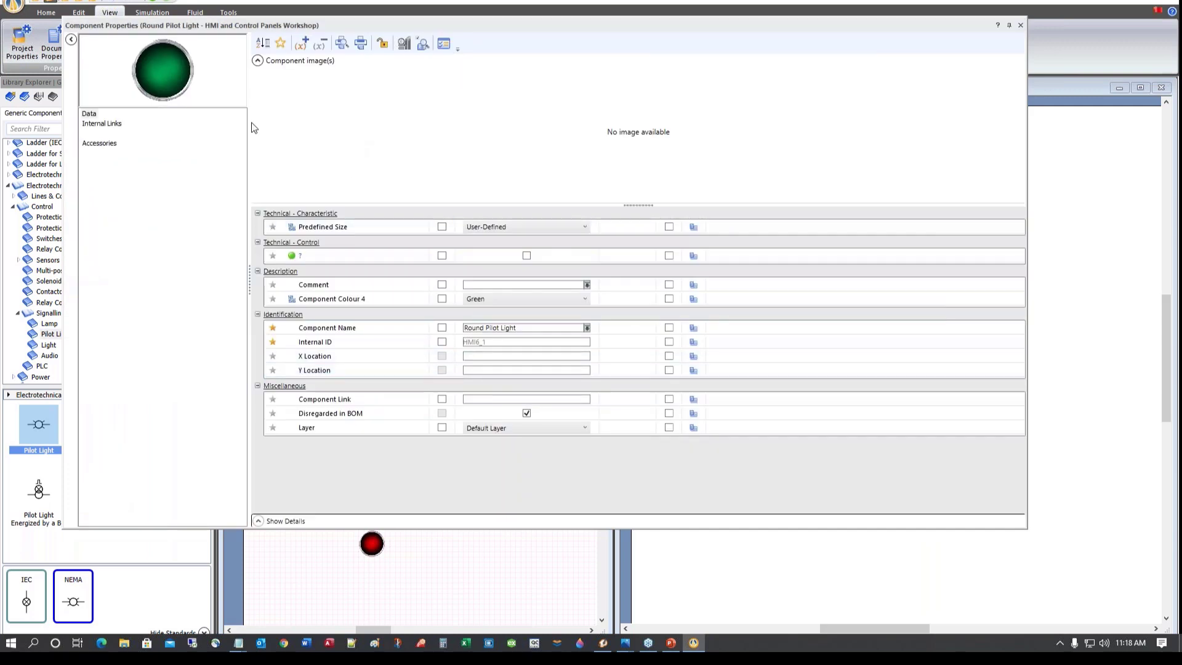
left_click(101, 124)
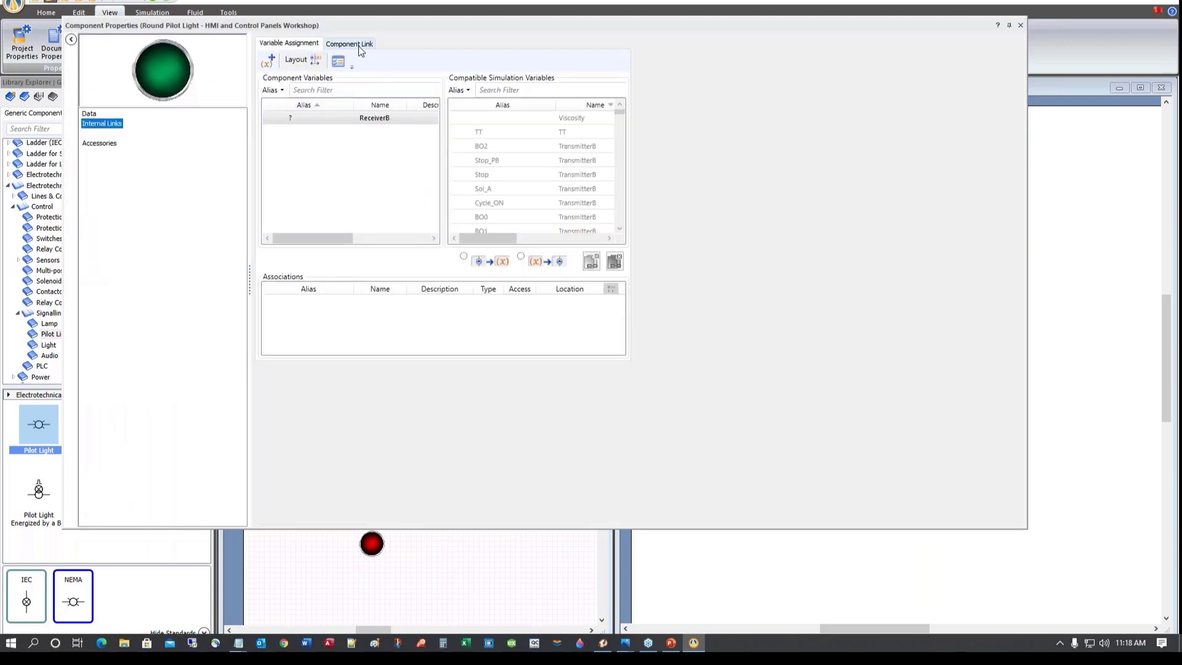
left_click(360, 45)
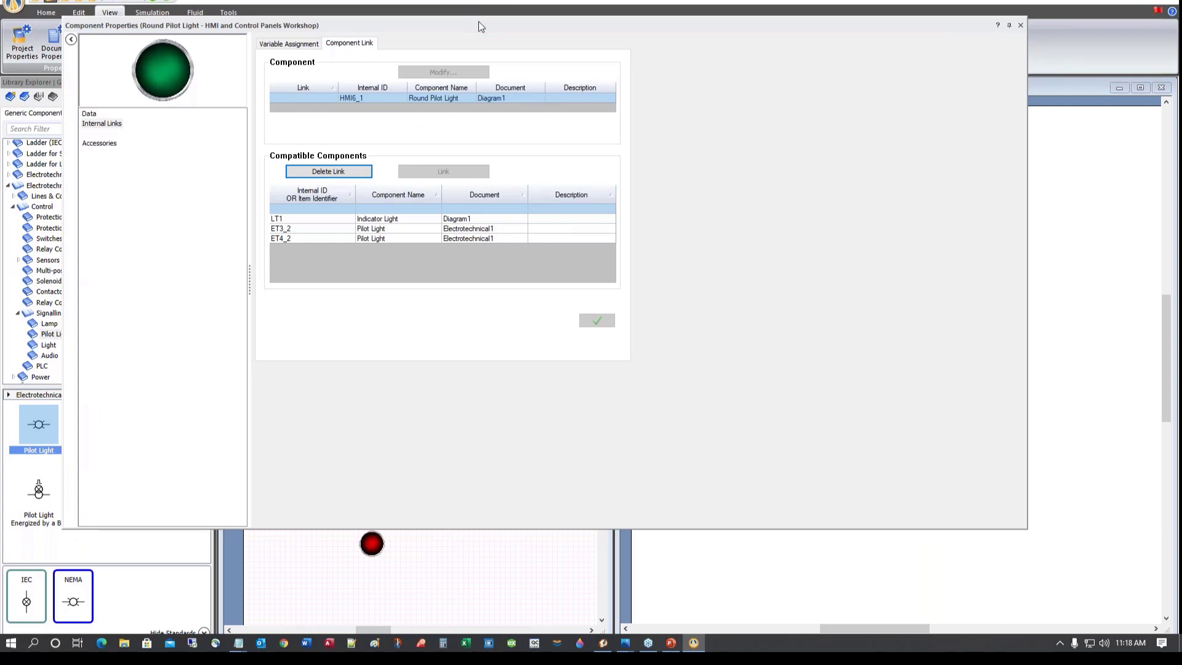
left_click_drag(481, 27, 330, 14)
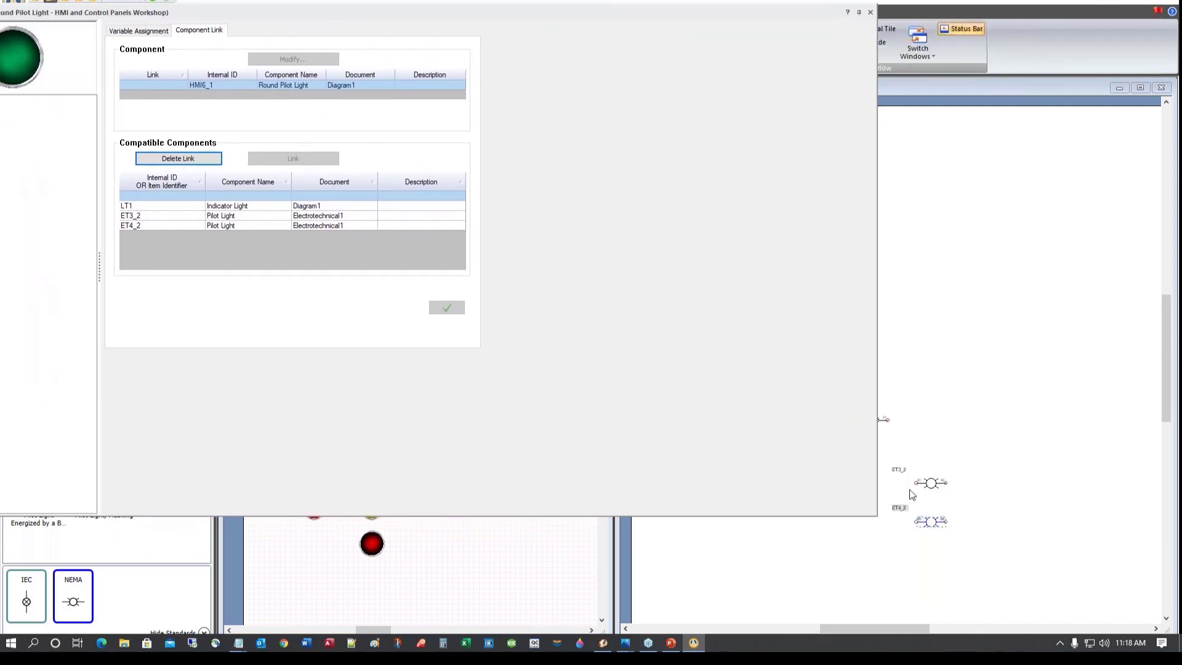
left_click(152, 216)
left_click(300, 158)
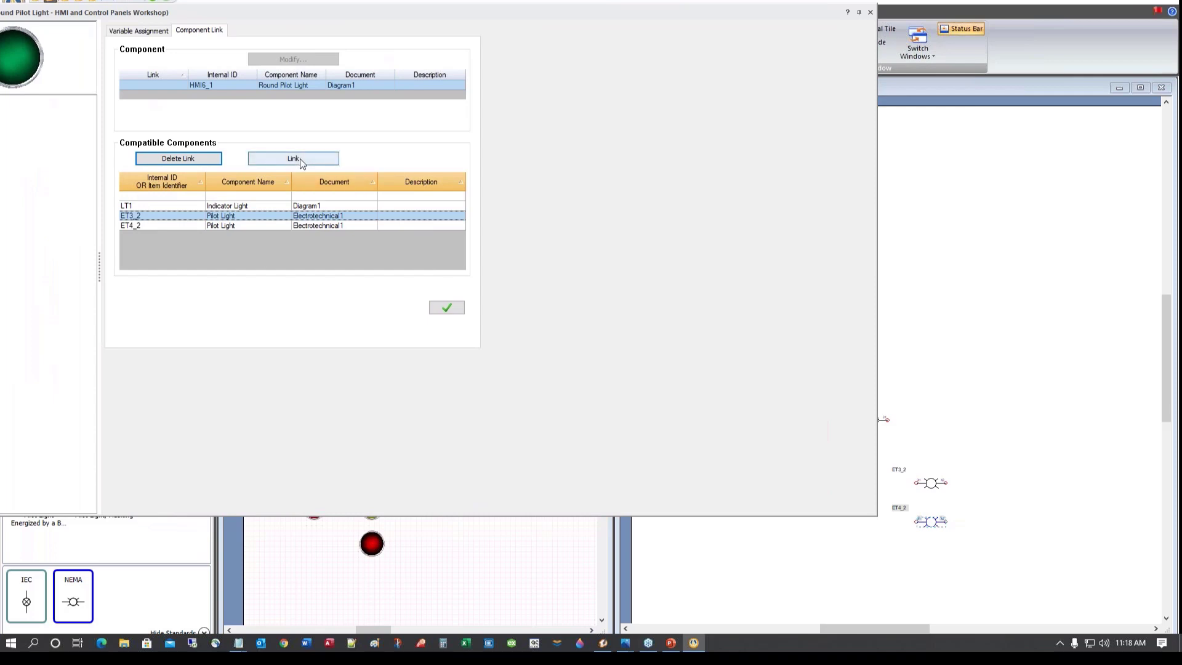
left_click(447, 309)
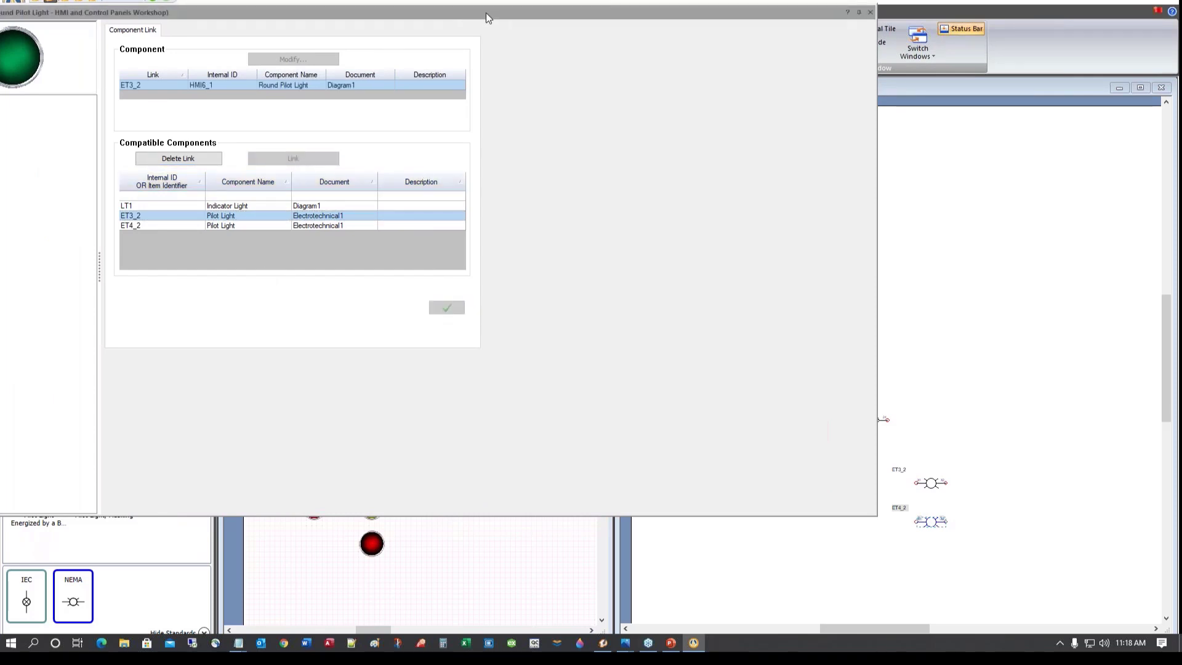
double_click(432, 9)
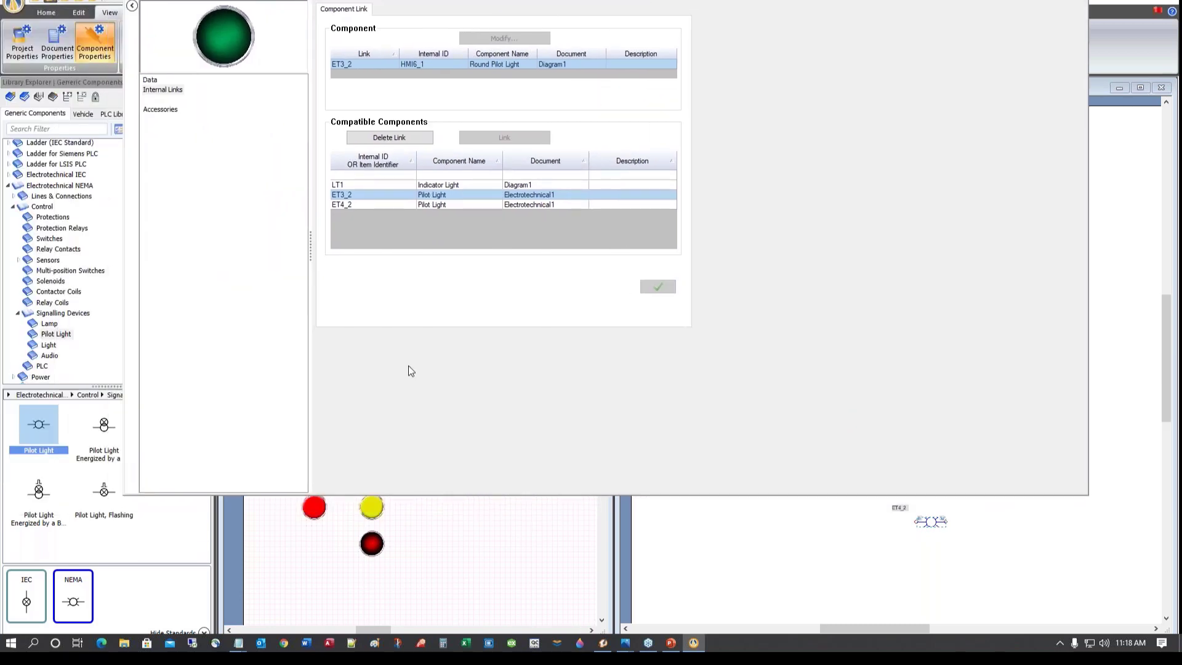
Link the red round pilot light at the bottom of the motor panel to the ET4_2 pilot light and close its properties
left_click(376, 551)
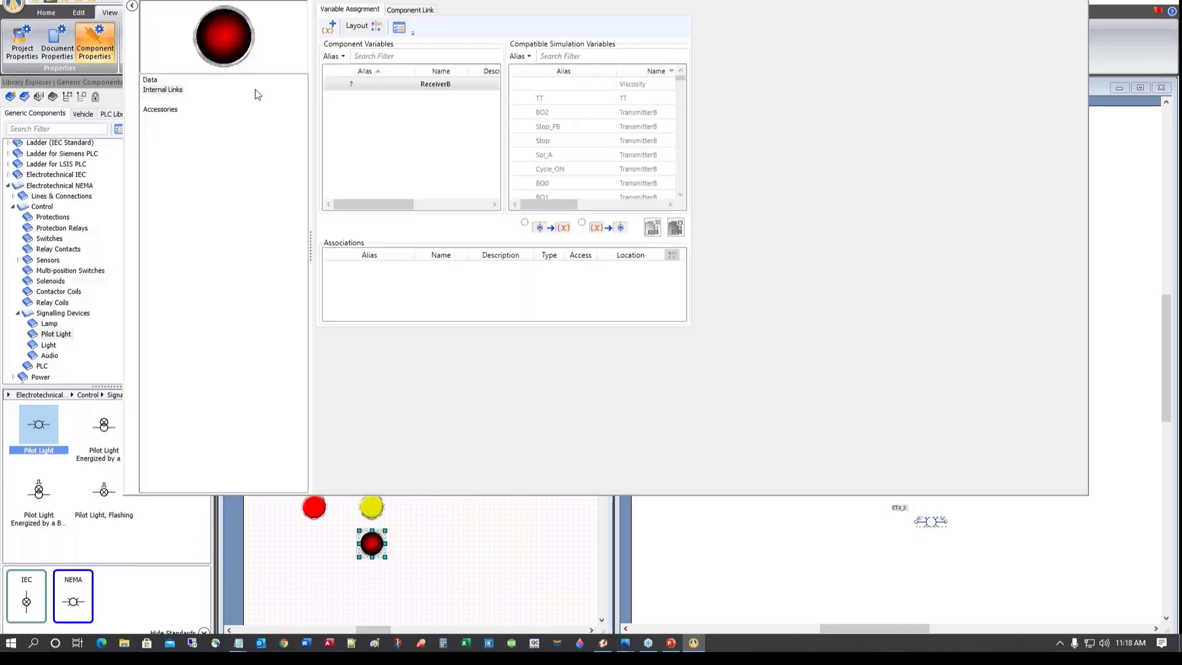
left_click(165, 90)
left_click(404, 10)
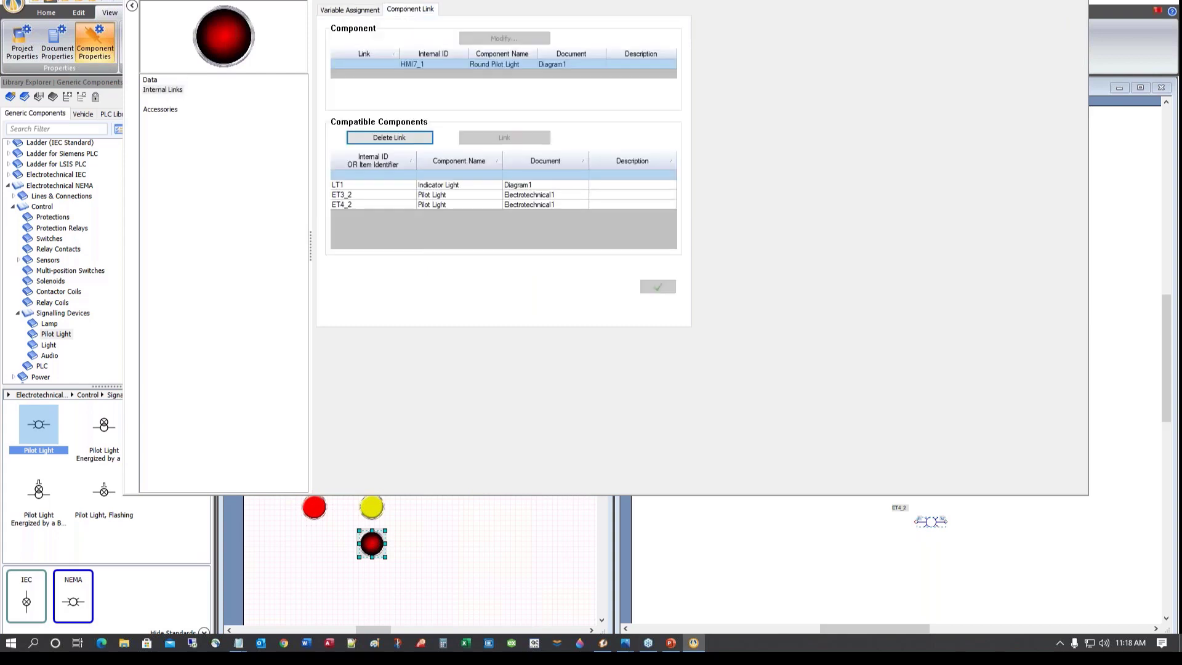
left_click(363, 205)
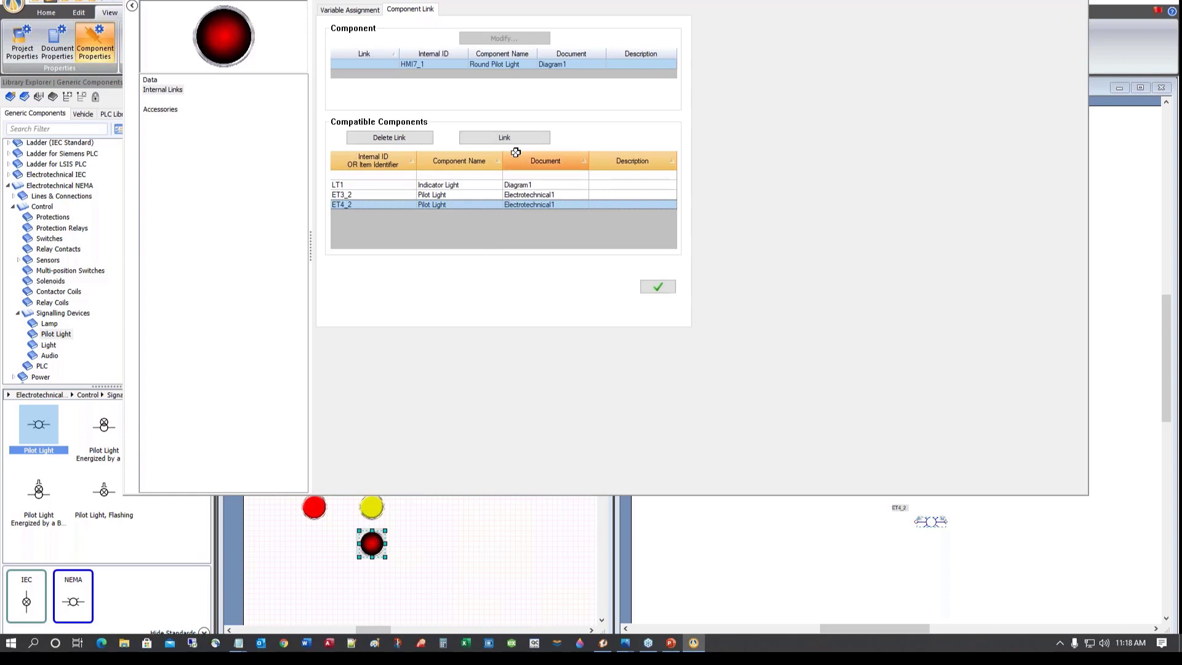
left_click(500, 135)
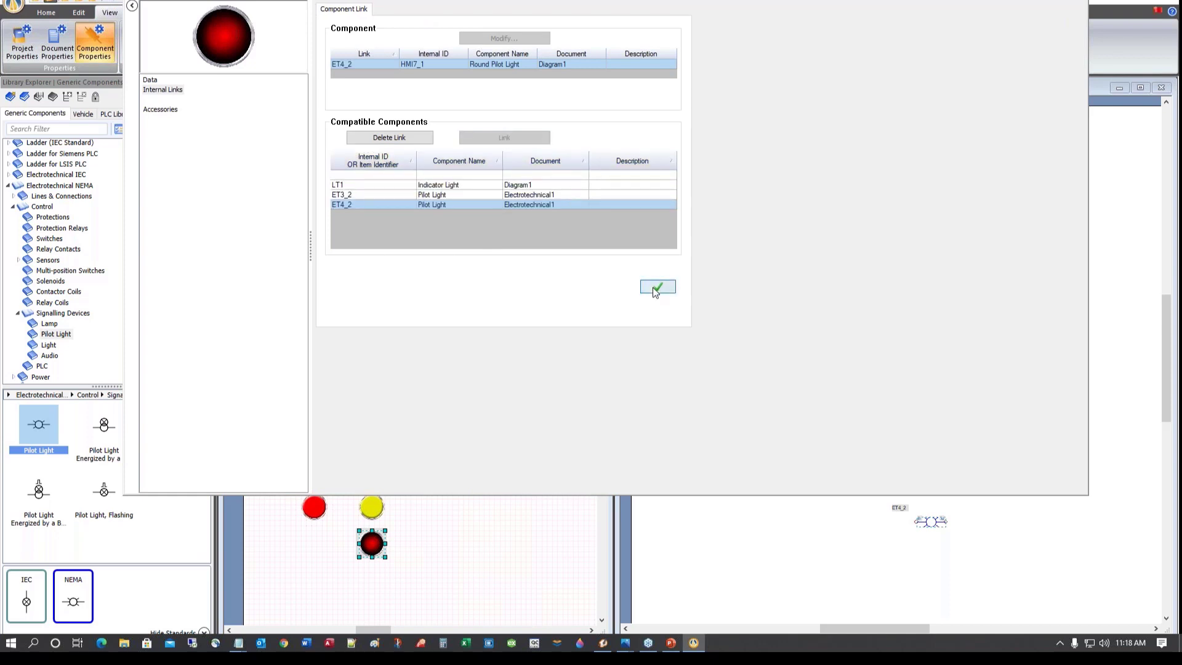
left_click(1085, 1)
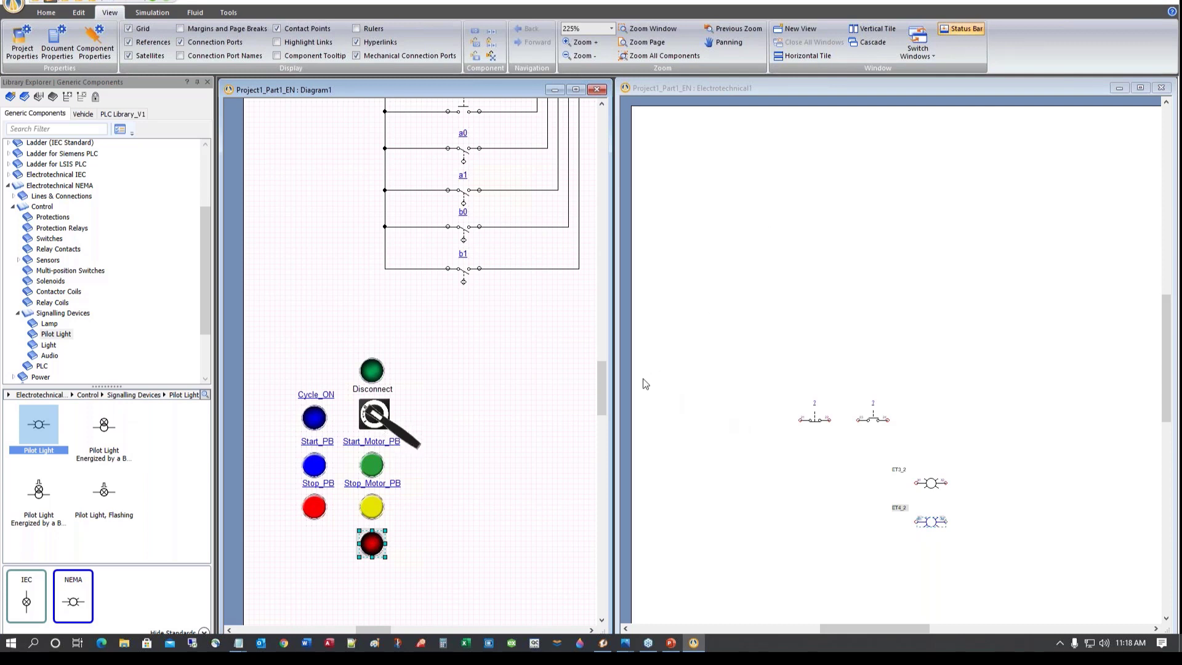
Place a NEMA 3-Phase Source with Neutral on the Electrotechnical1 page, above and to the left of the contacts
left_click(8, 186)
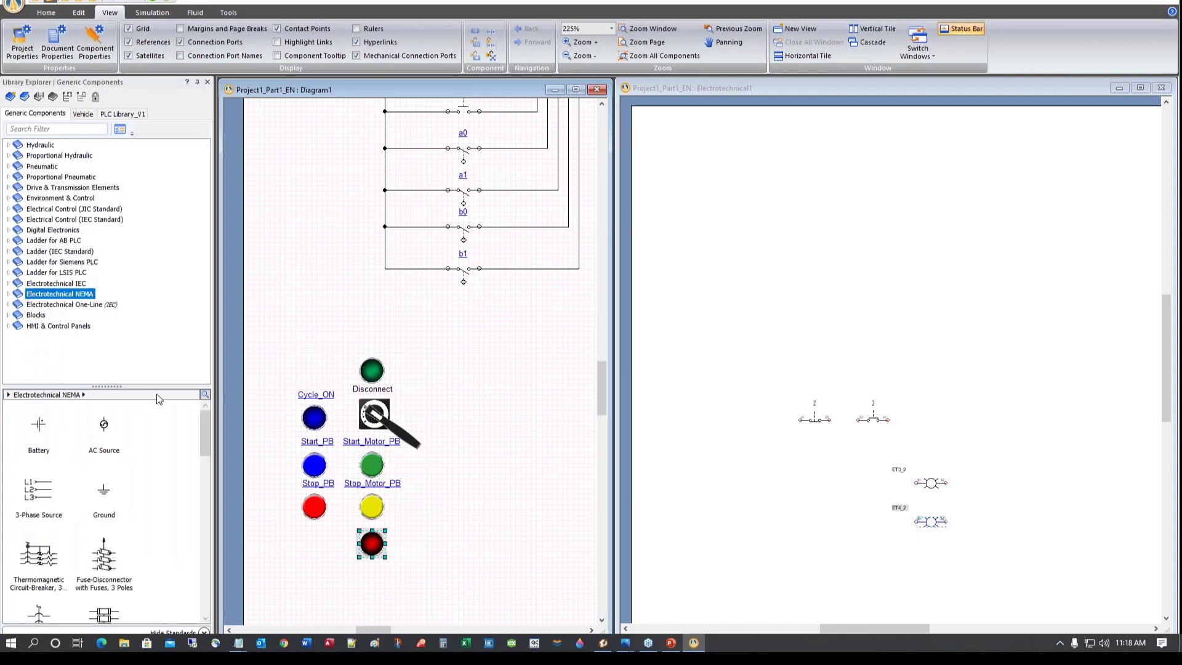
left_click(8, 294)
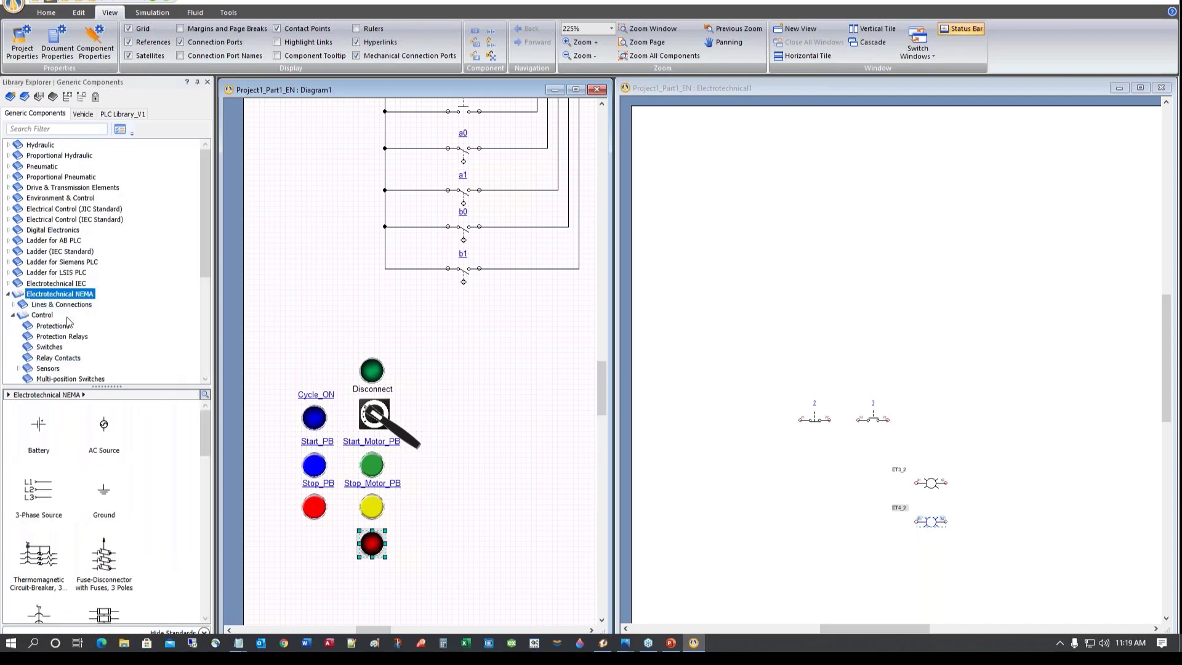
left_click(13, 315)
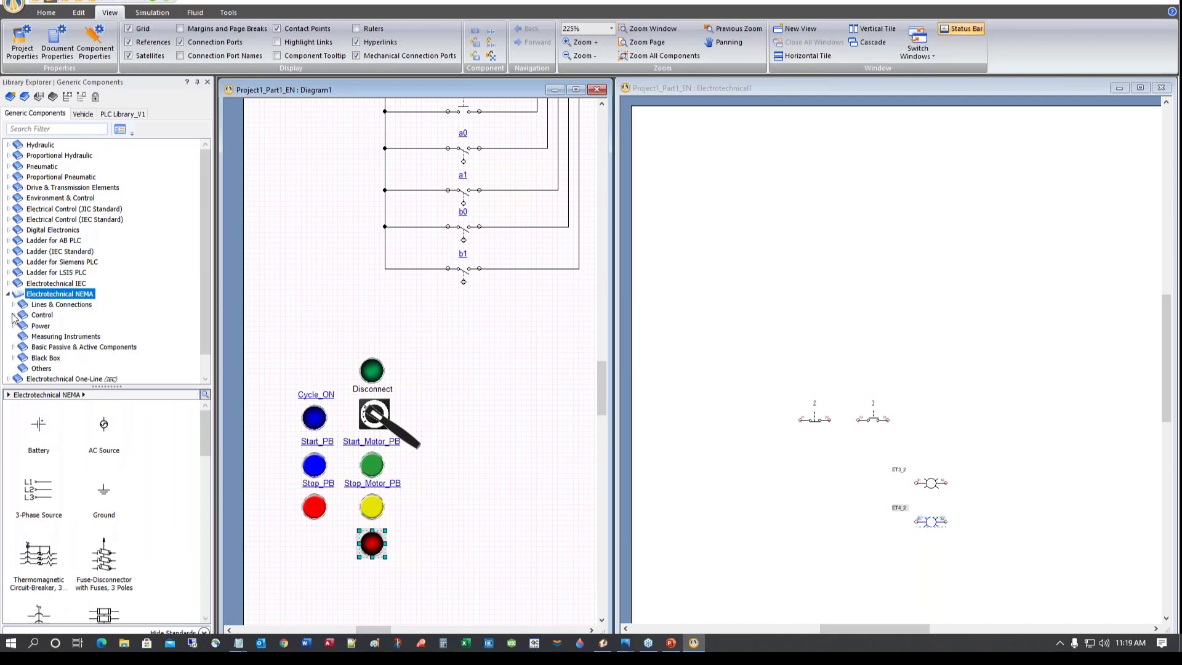
left_click(38, 327)
left_click(14, 327)
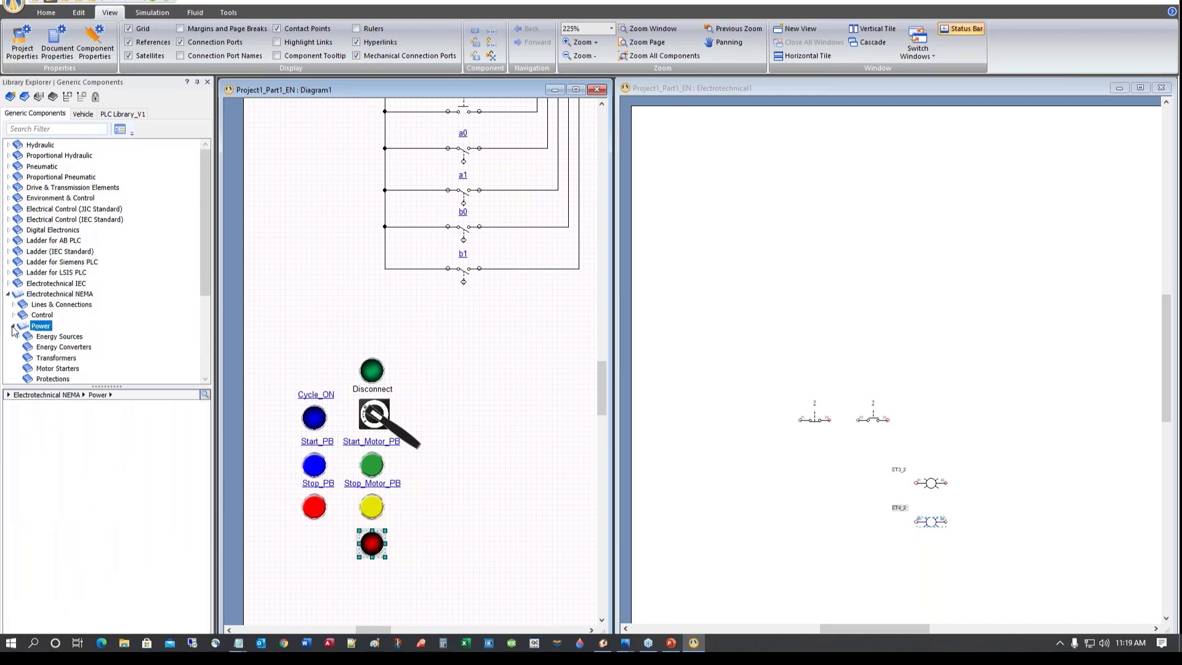
scroll(131, 349, "down", 3)
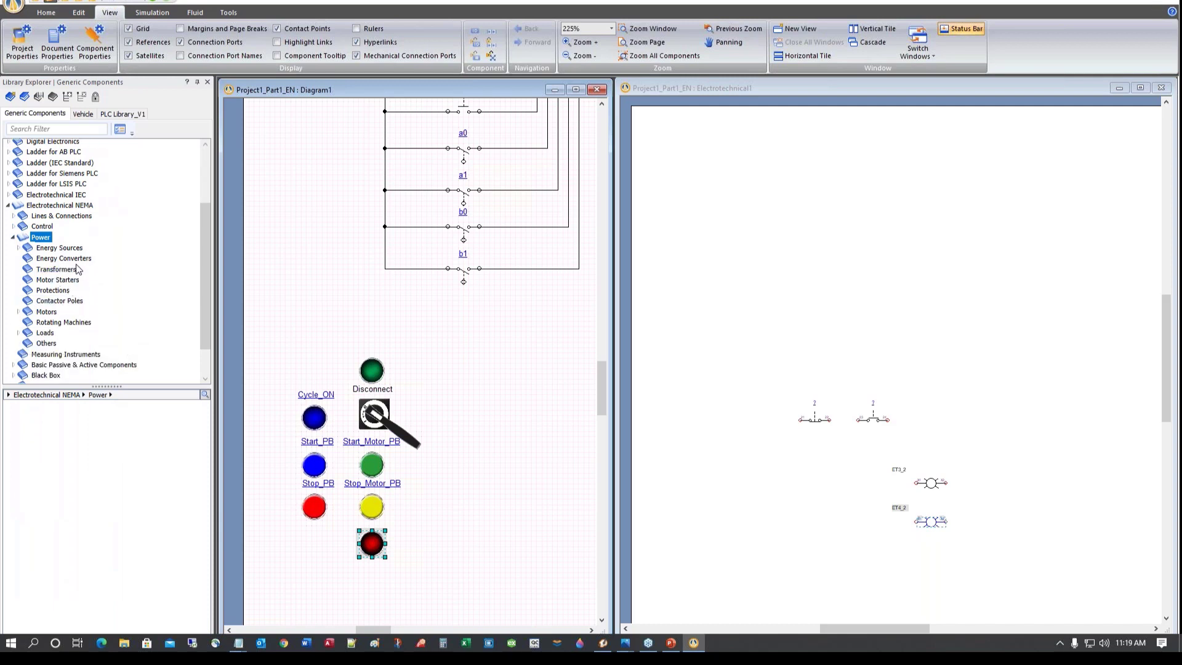
left_click(27, 248)
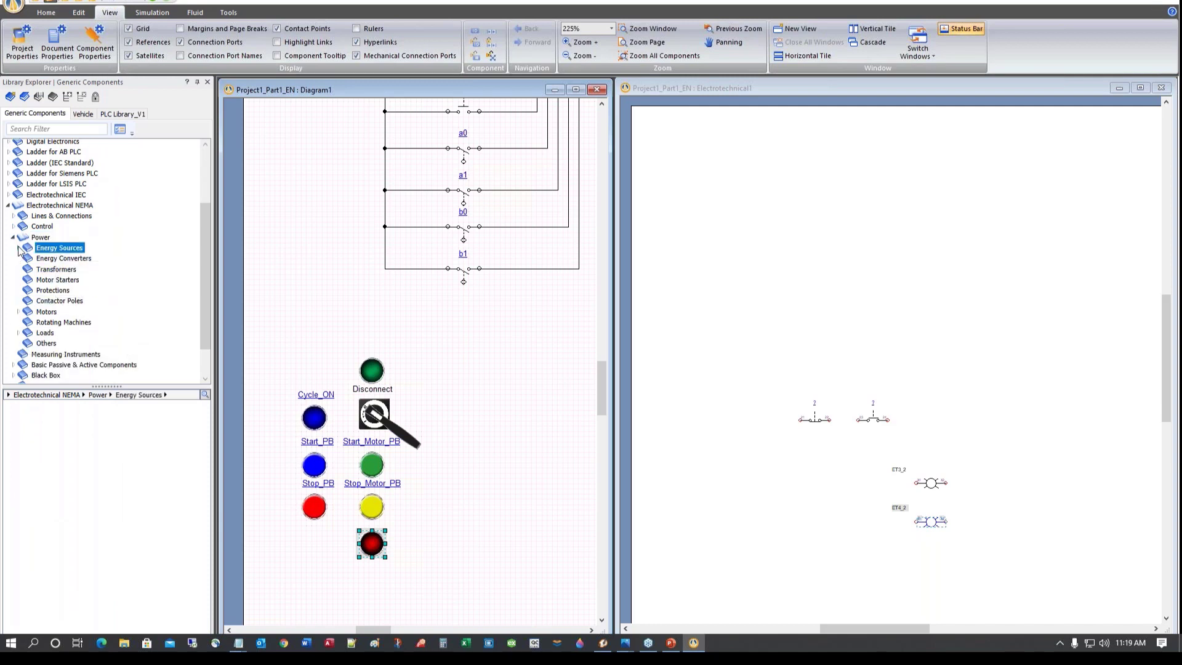
left_click(18, 248)
left_click(53, 279)
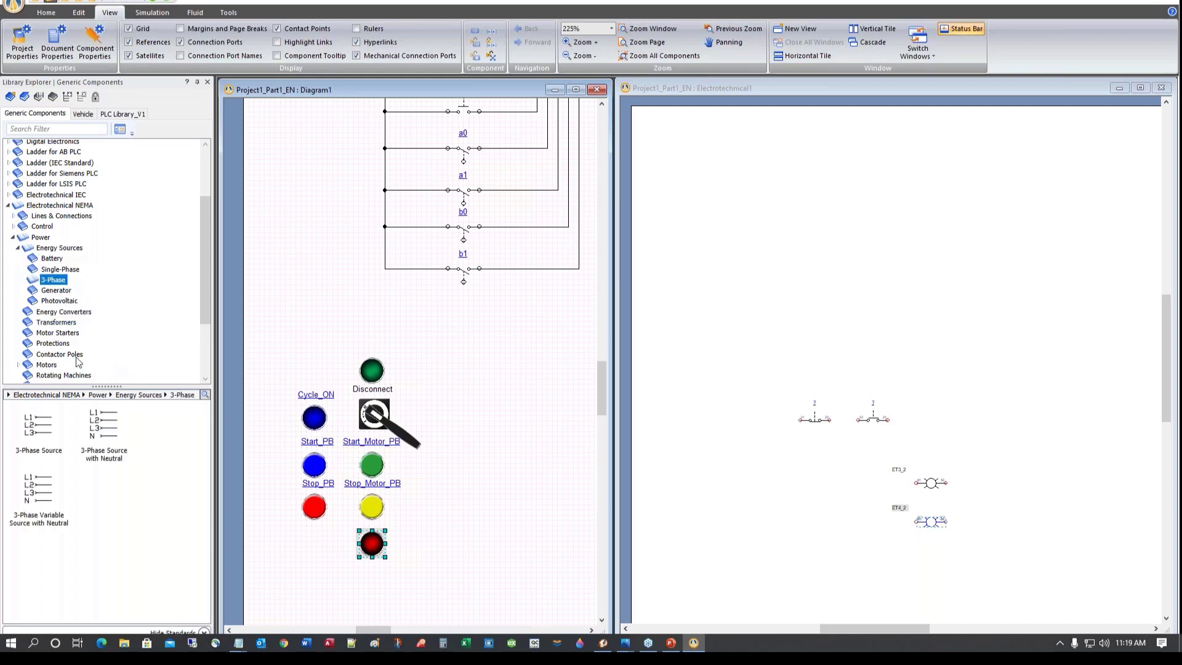
left_click_drag(103, 424, 722, 220)
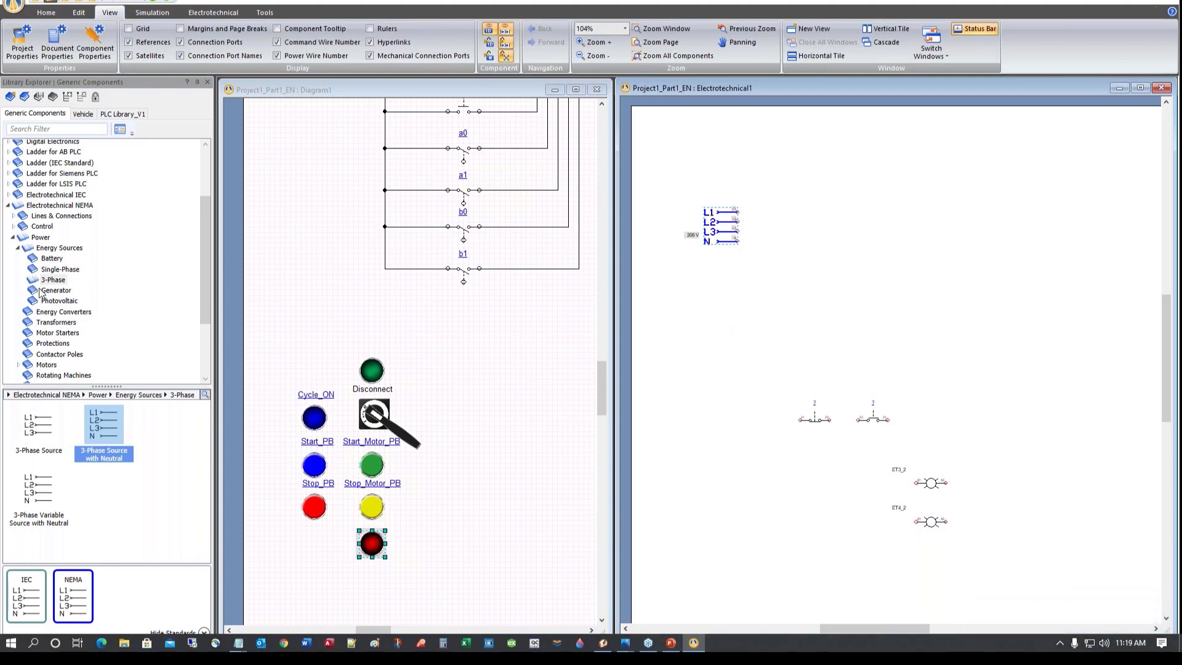
Place a NEMA Fuse-Switch with Fuses, 3 Poles + Neutral, just right of the 3-phase source and give its variable the alias Disconnect
left_click(53, 343)
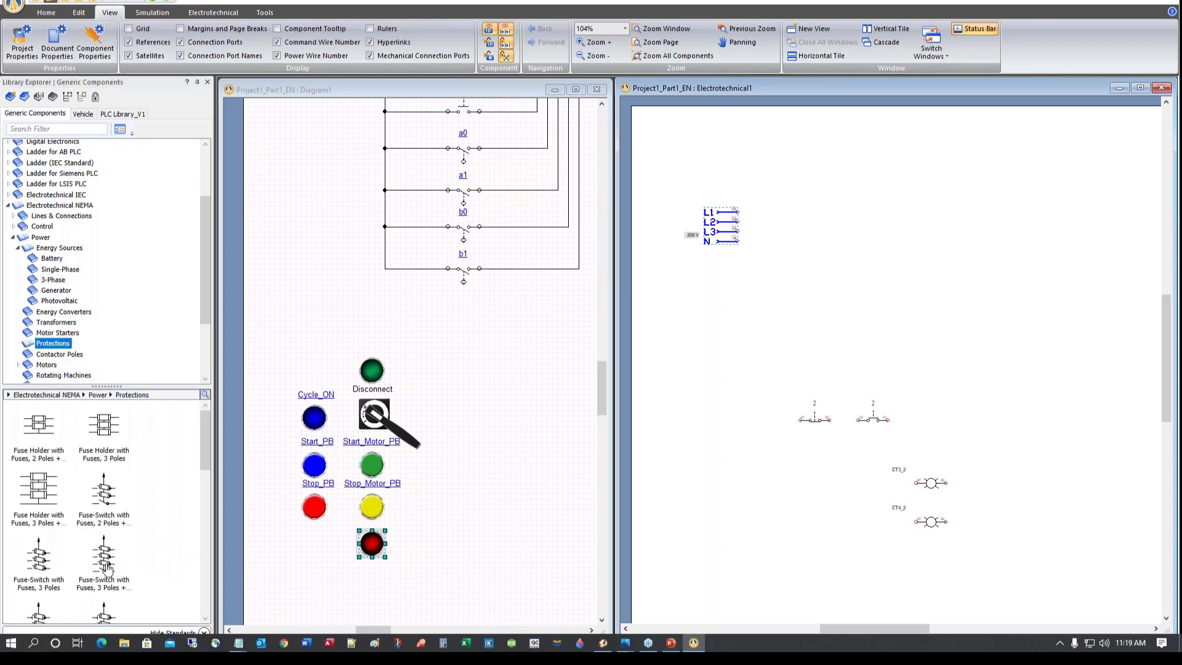
left_click_drag(106, 568, 790, 196)
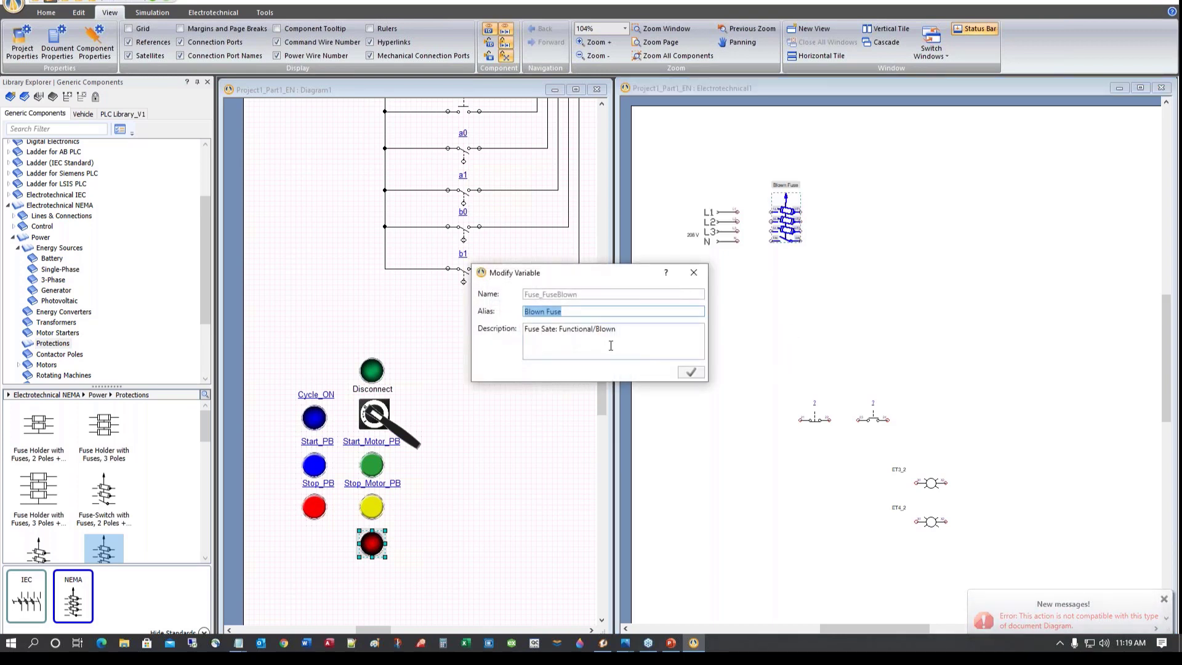
type("Disconnect")
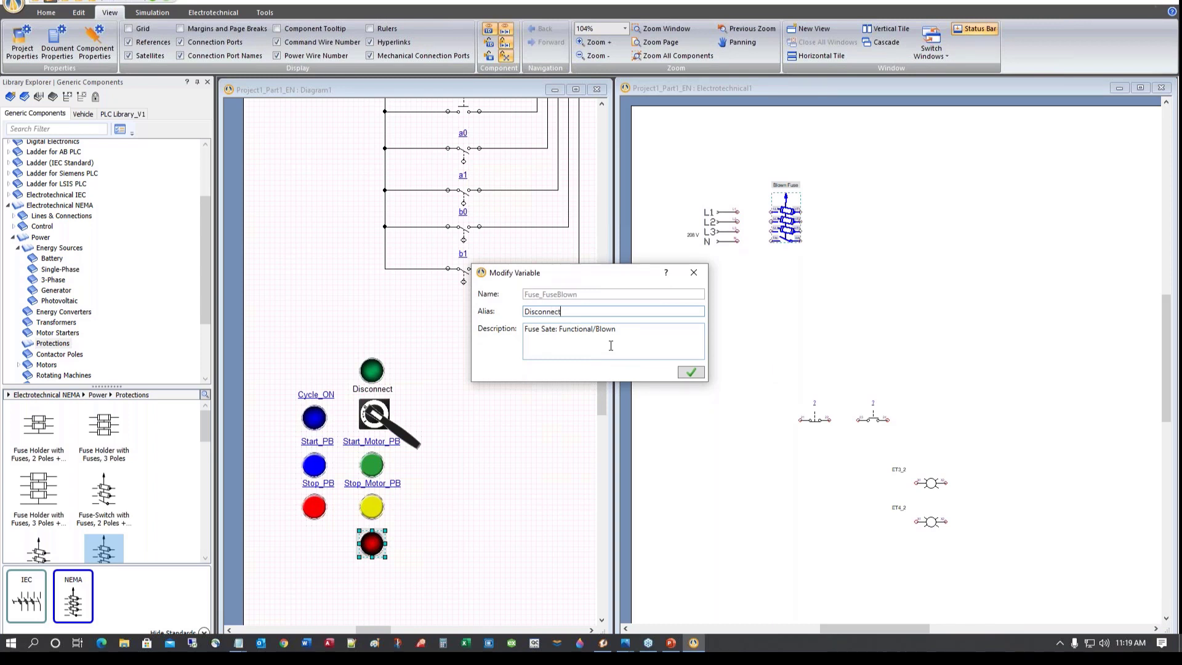
key("Return")
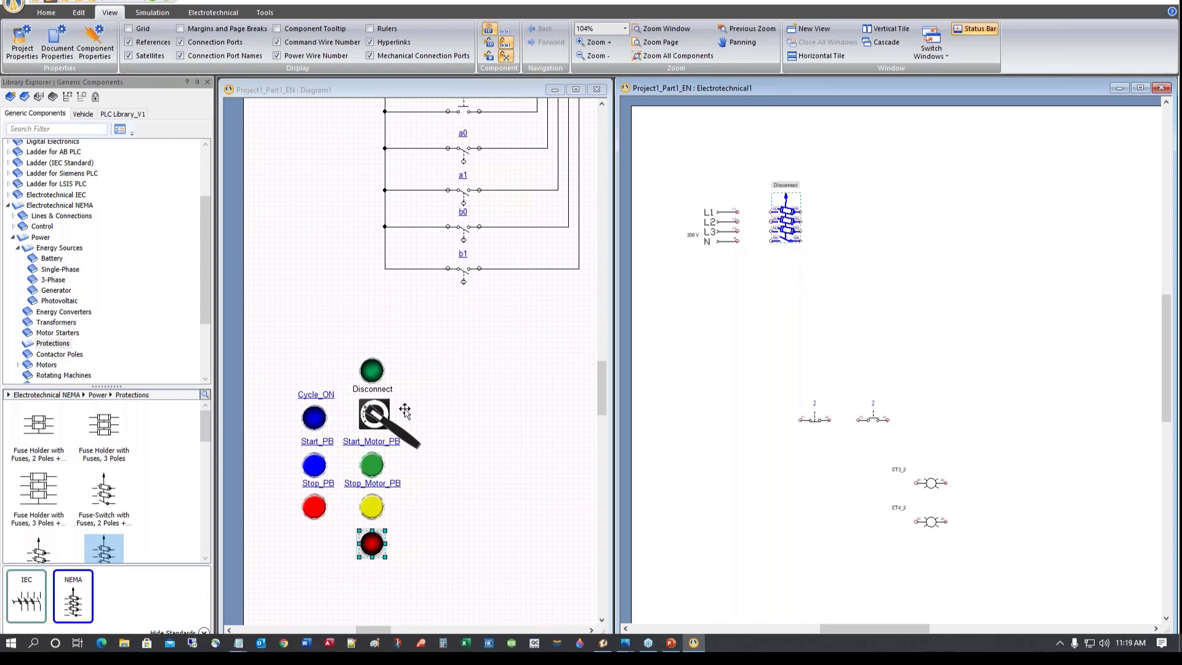
Assign the panel's Disconnect variable to the ActiveDevice variable of the fuse-switch
double_click(790, 223)
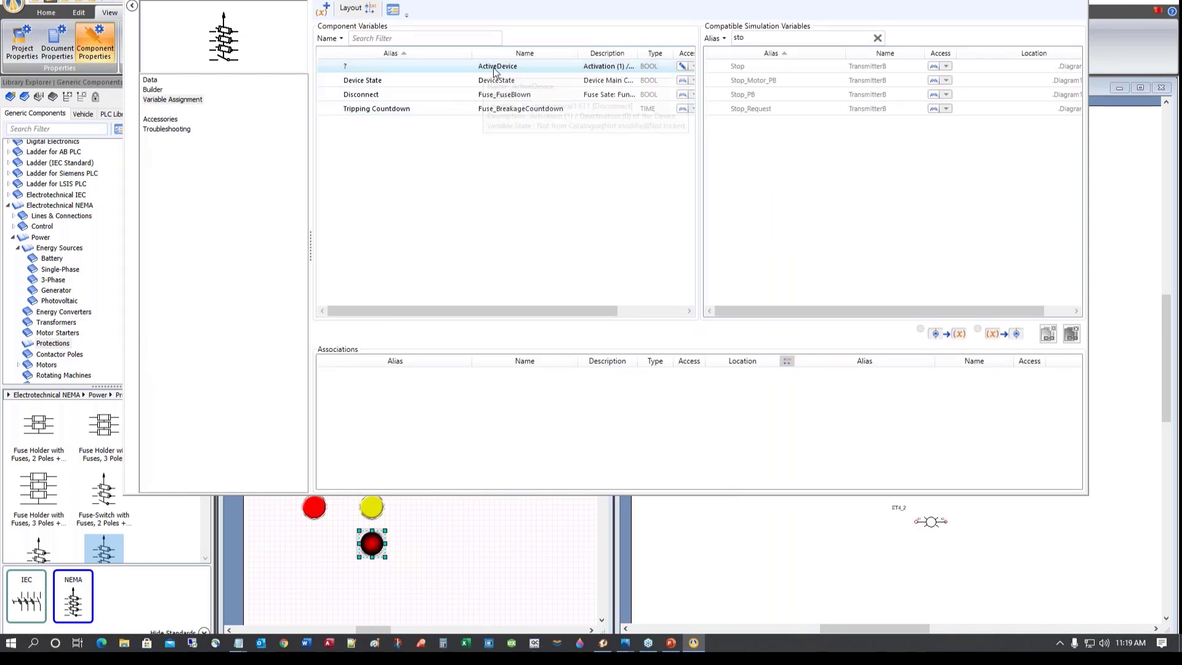
double_click(766, 35)
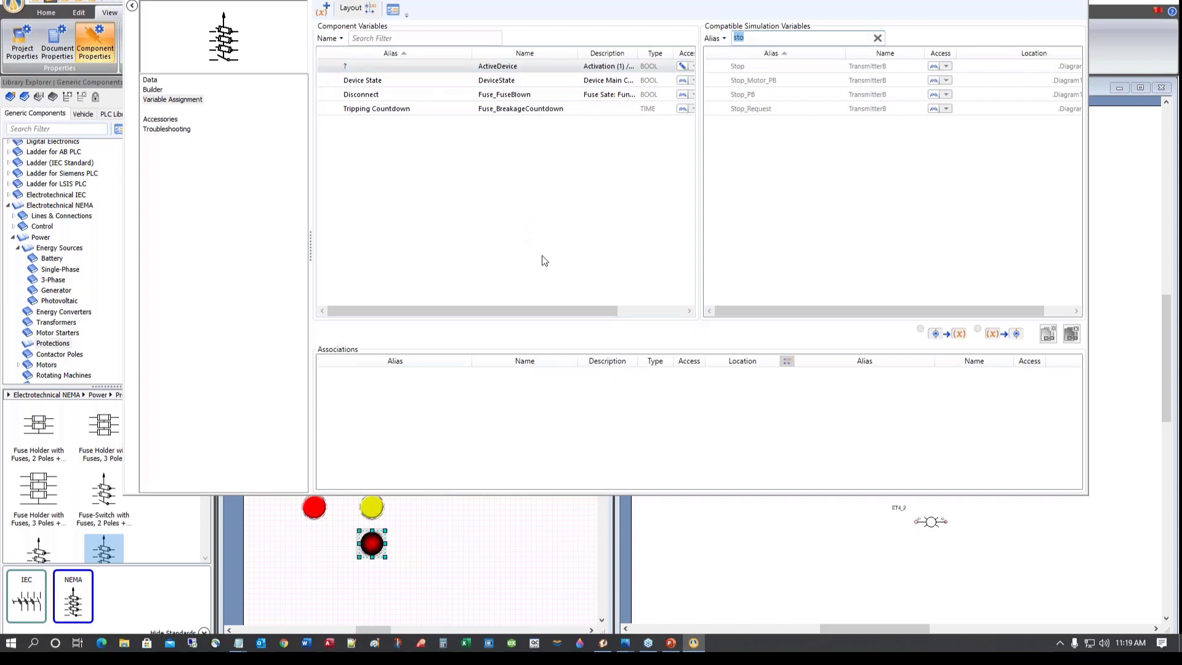
type("di")
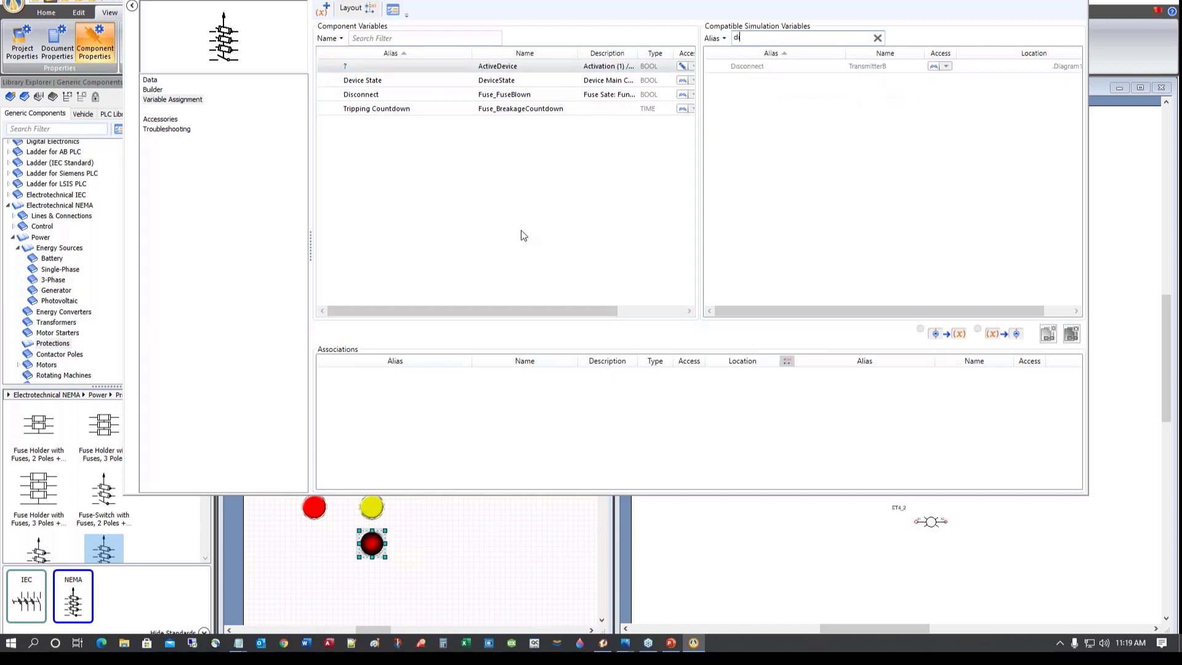
double_click(756, 68)
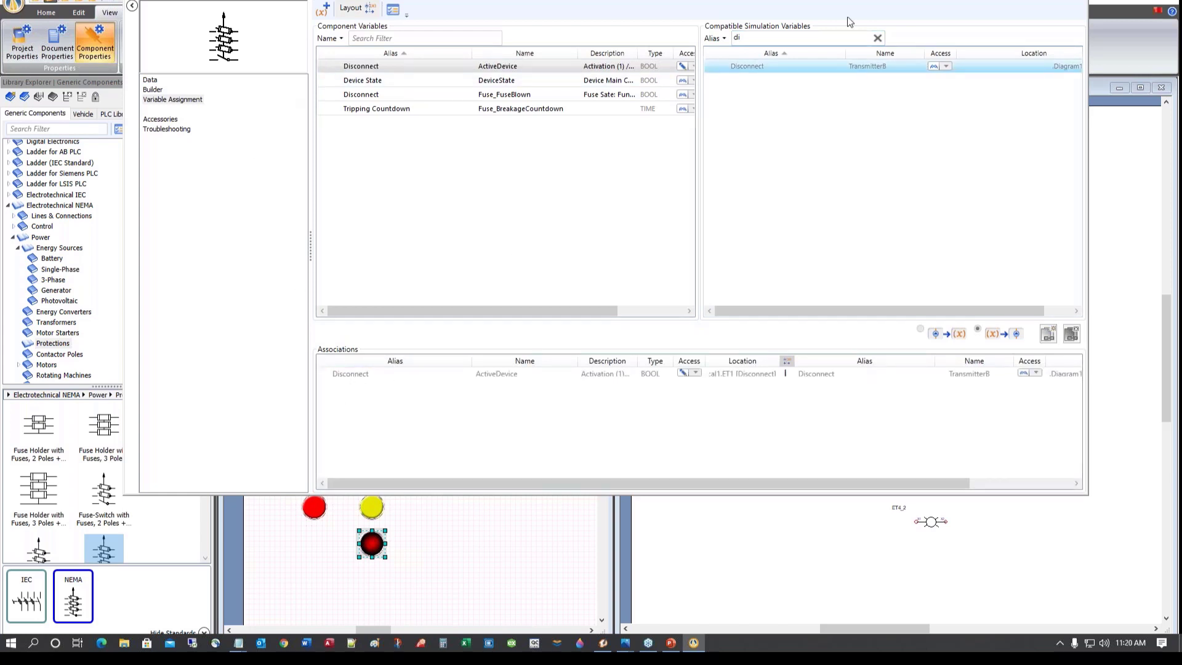
left_click(1084, 2)
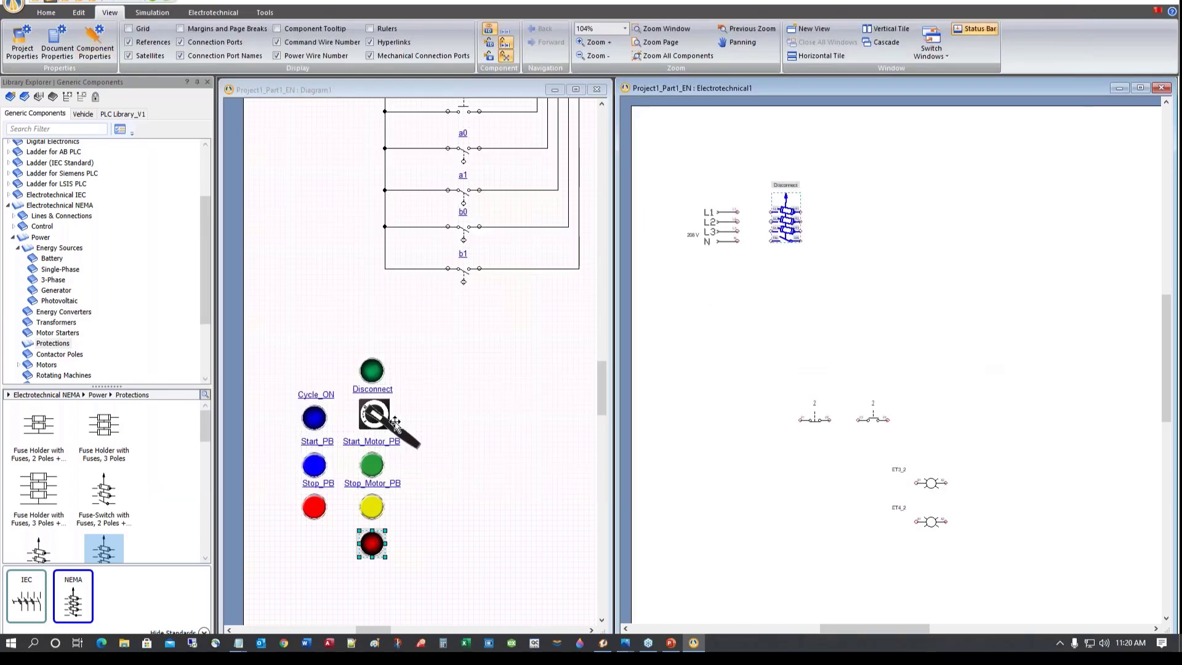
left_click(721, 348)
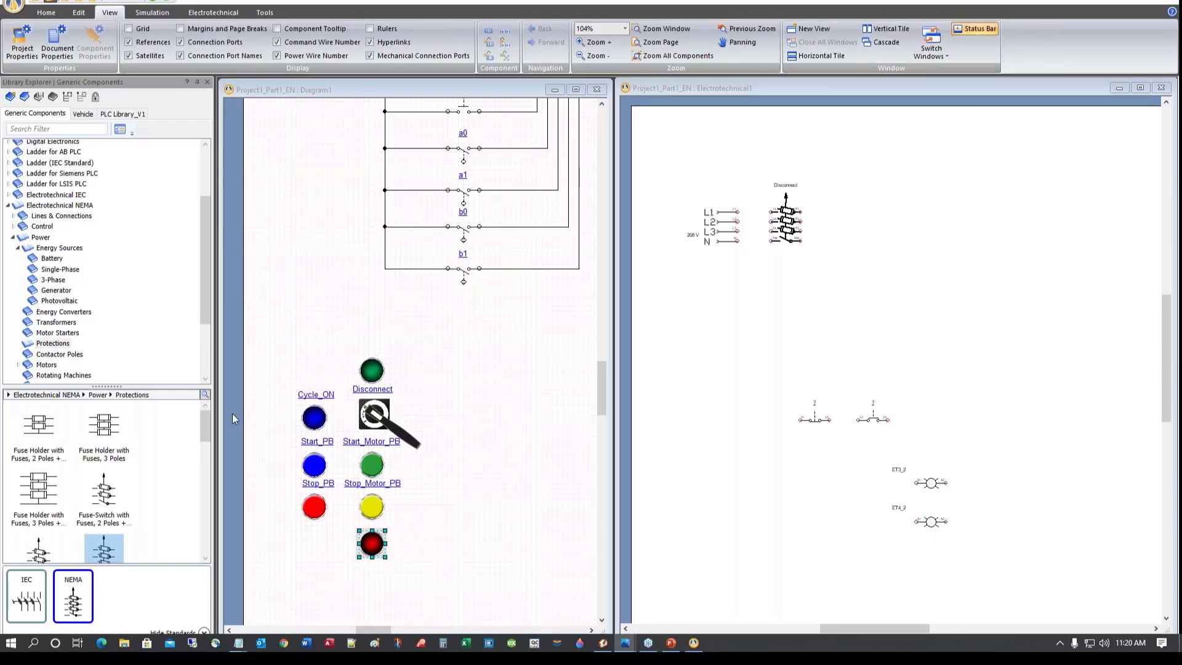
Place a NEMA Thermal Relay, 3 Poles, to the right of the fuse-switch and give its protection state variable the alias OL
left_click_drag(209, 426, 253, 554)
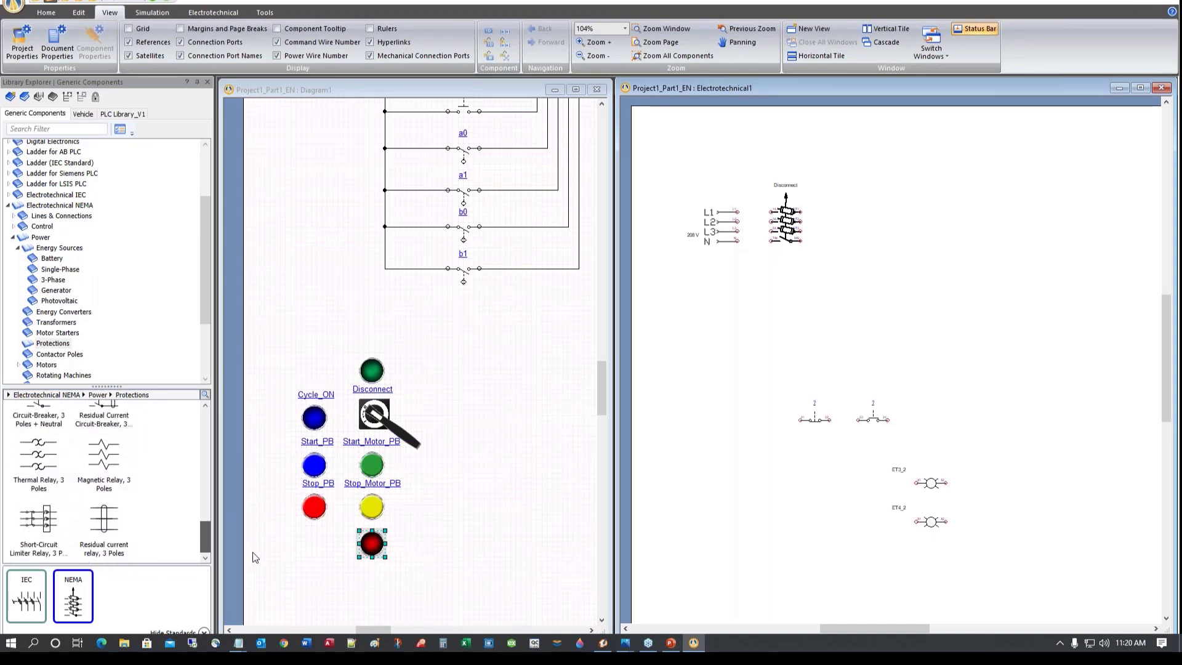
left_click_drag(41, 457, 947, 210)
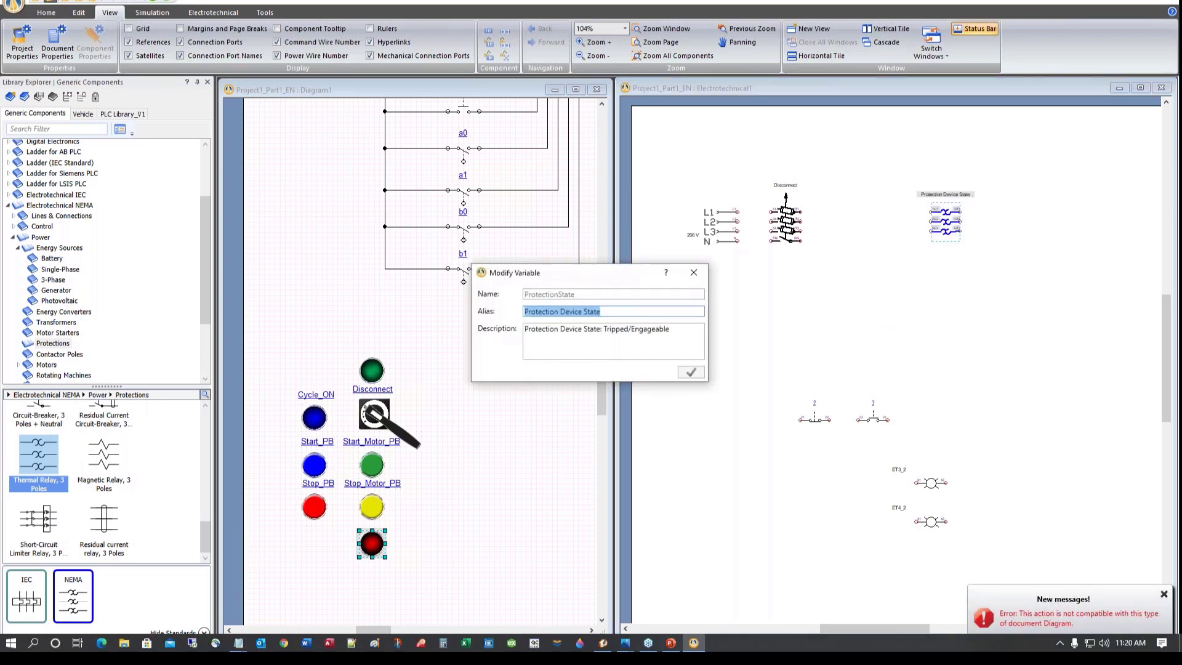
type("OL")
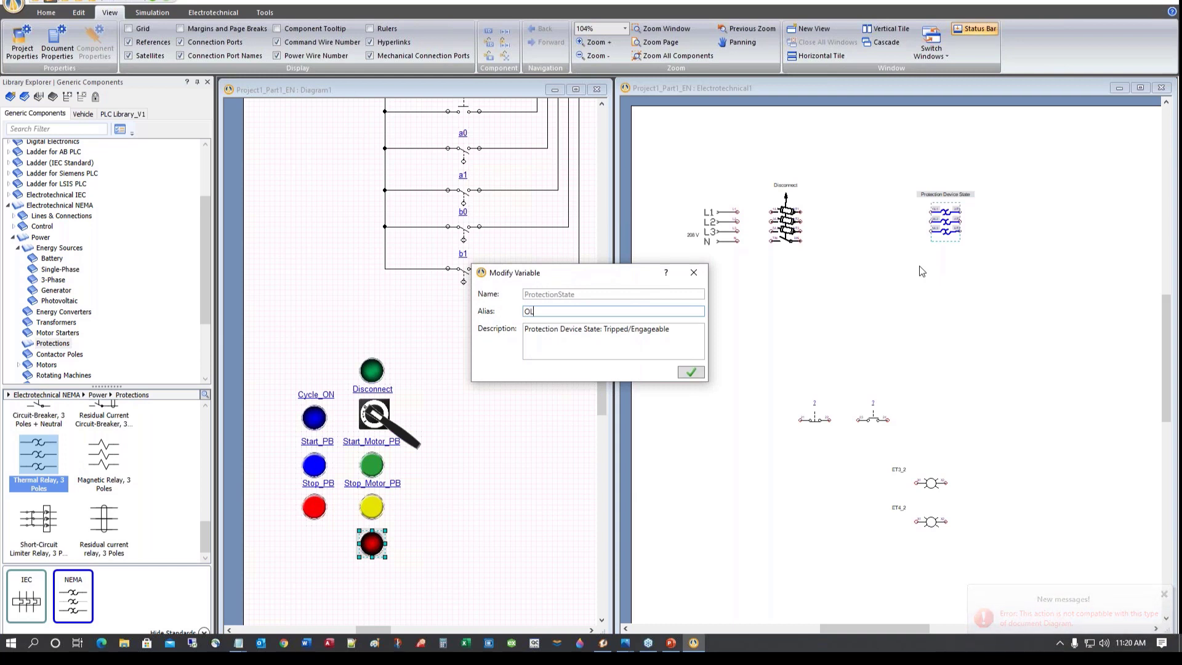
key("Return")
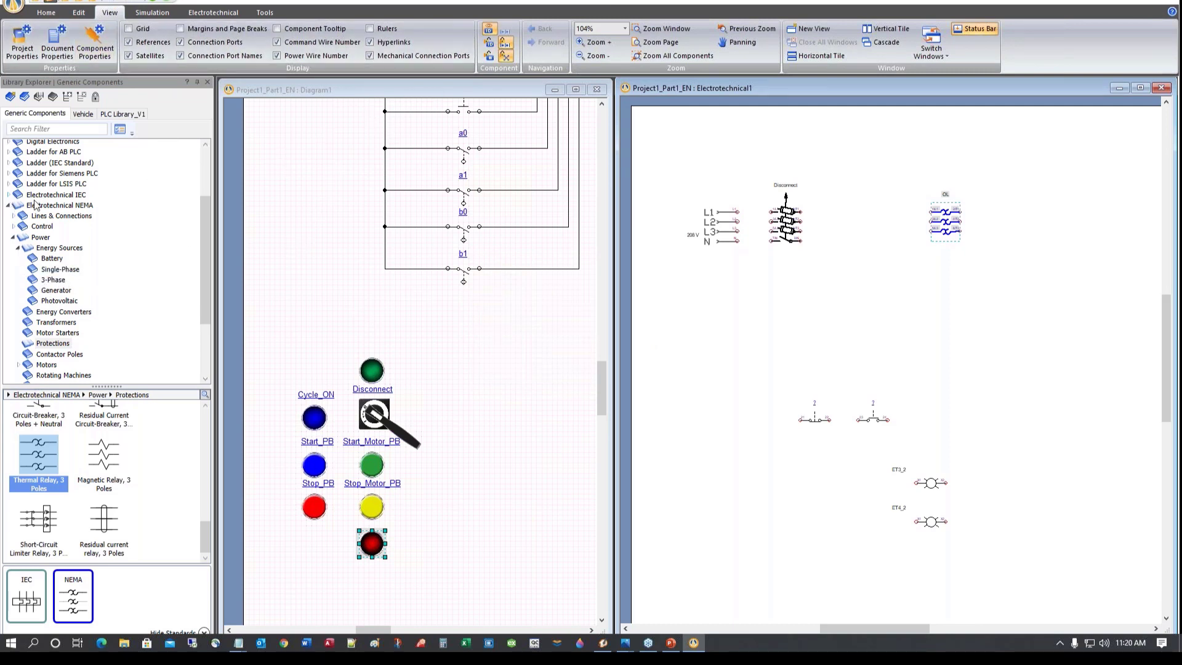
Place a NEMA Transformer with Two Windings below and slightly right of the fuse-switch on the Electrotechnical1 page
left_click(59, 205)
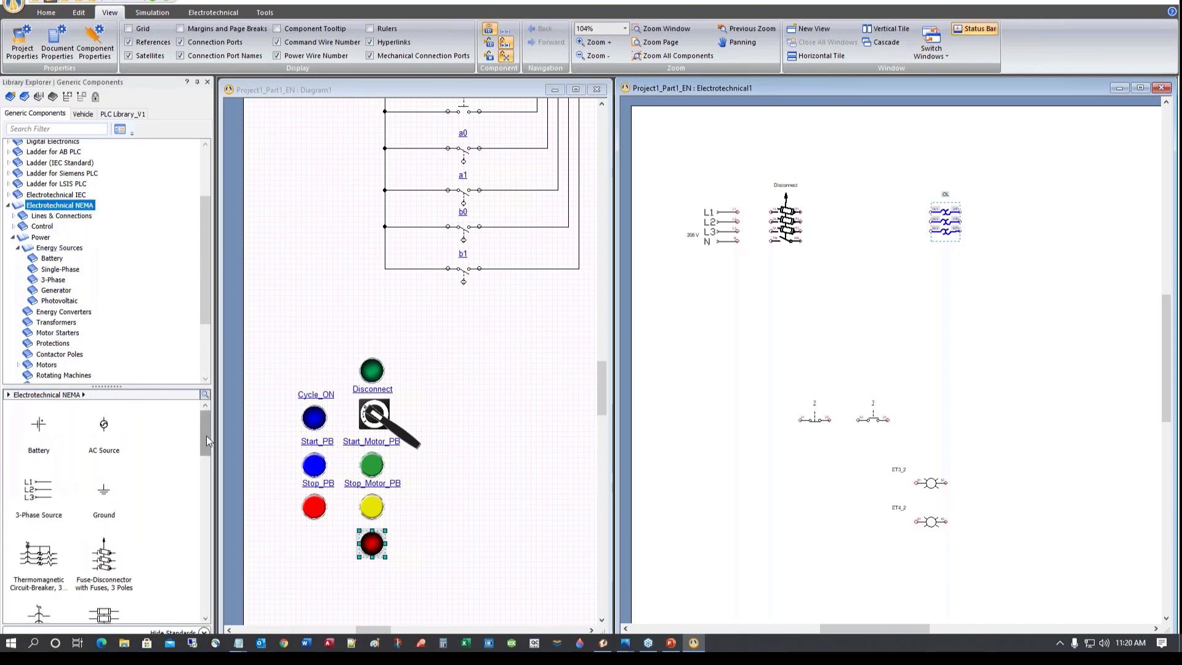
left_click_drag(206, 435, 215, 500)
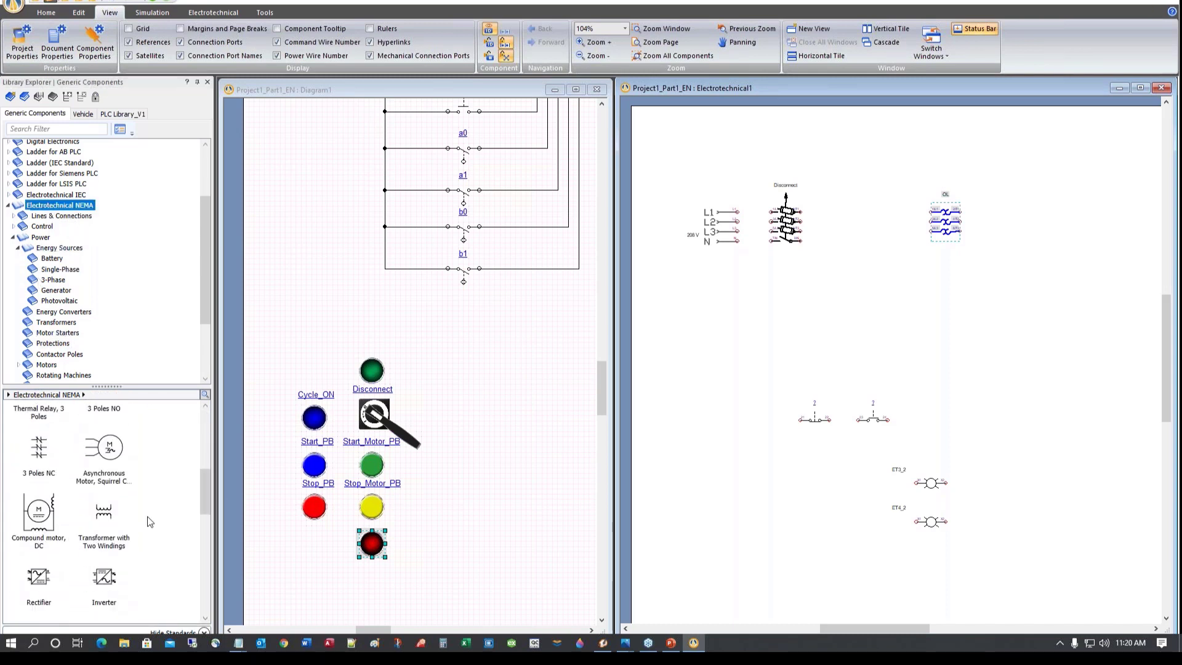
left_click_drag(98, 518, 832, 300)
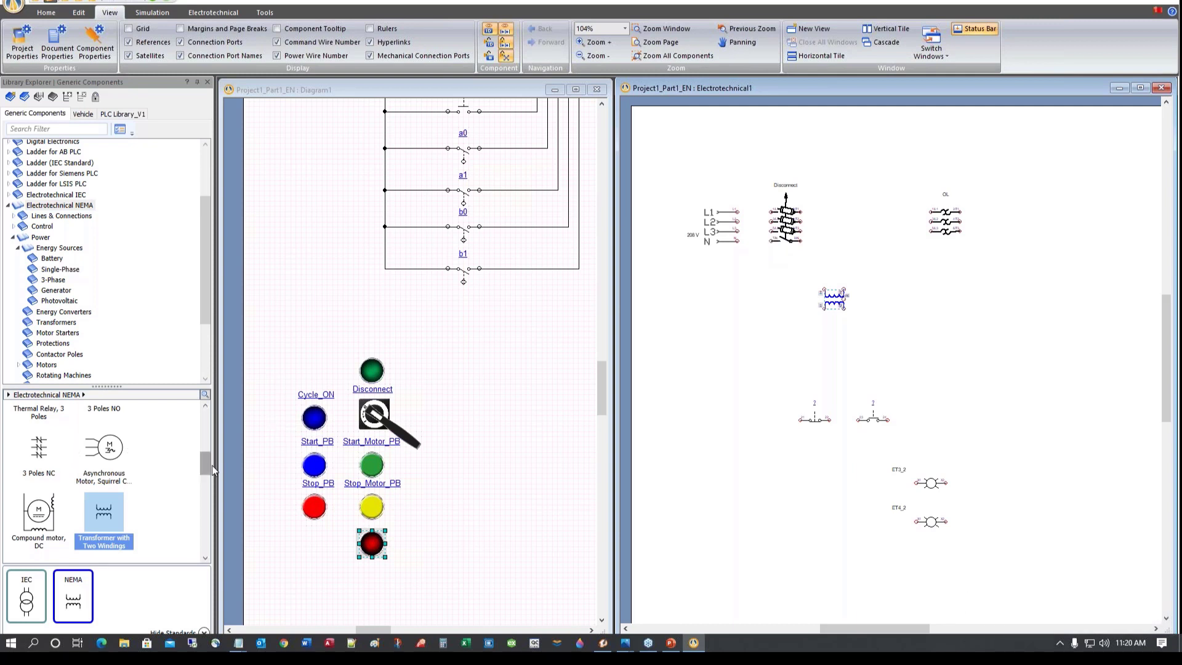
Place a NEMA Relay Coil in line with and to the right of the pushbutton contacts, with the alias CR_FWD
left_click_drag(203, 461, 210, 503)
left_click_drag(38, 477, 1011, 419)
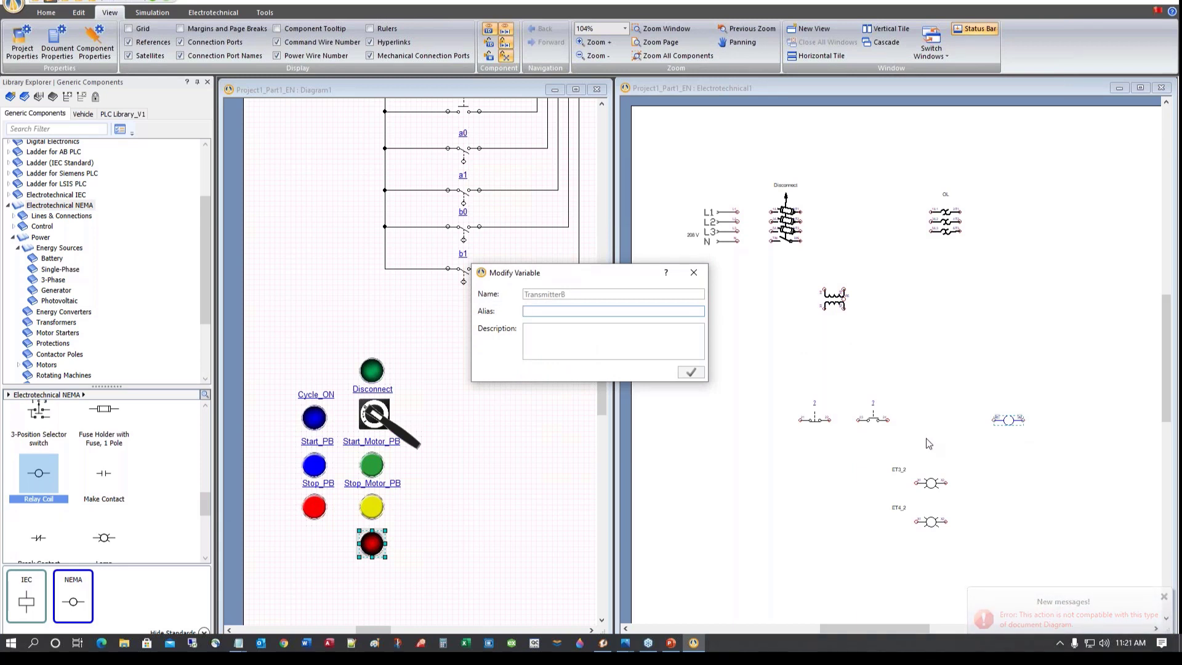
type("CR_FWD")
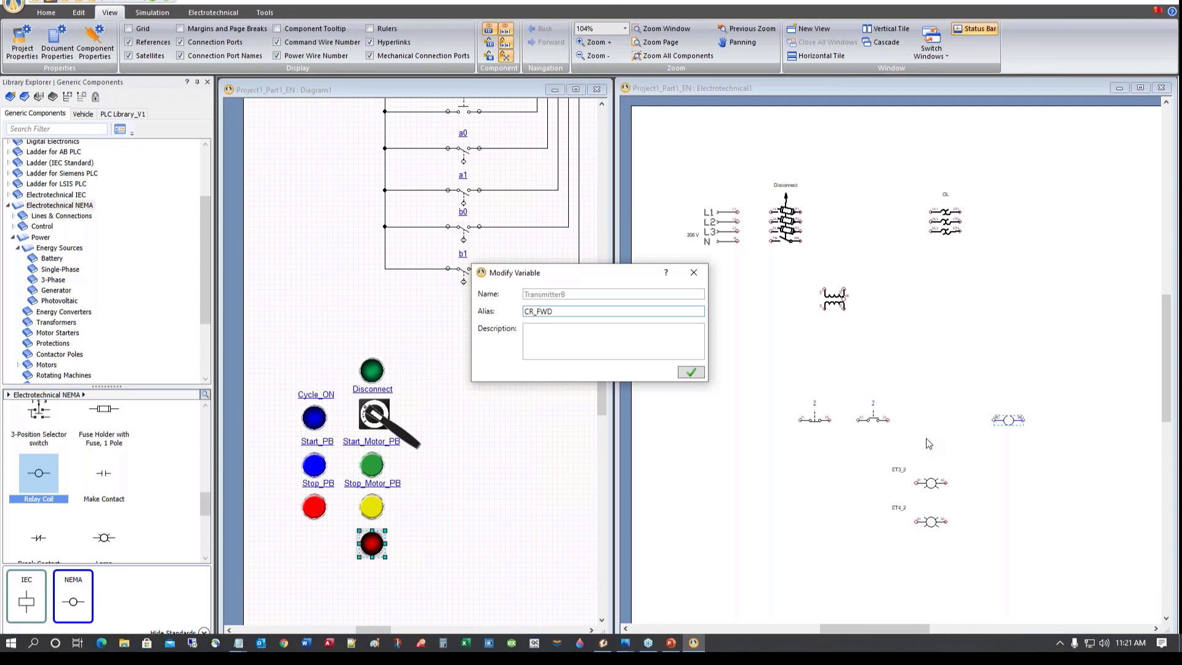
key("Return")
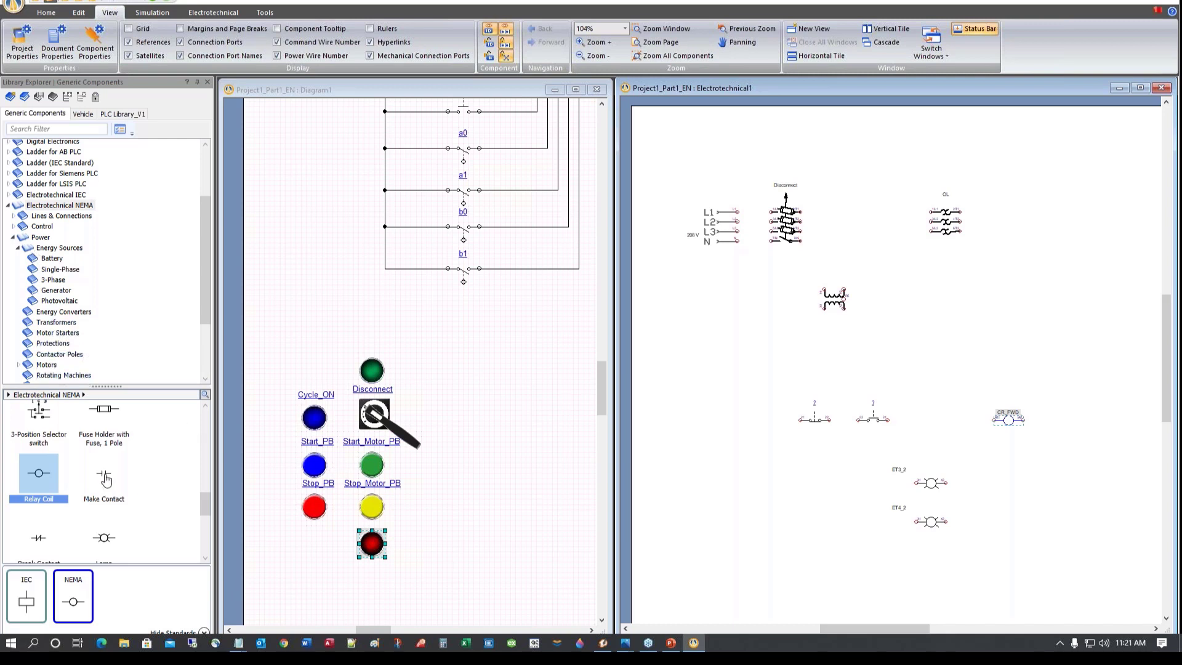
Place a NEMA Make Contact just below the second pushbutton contact and link it to the CR_FWD coil variable
left_click_drag(103, 473, 880, 449)
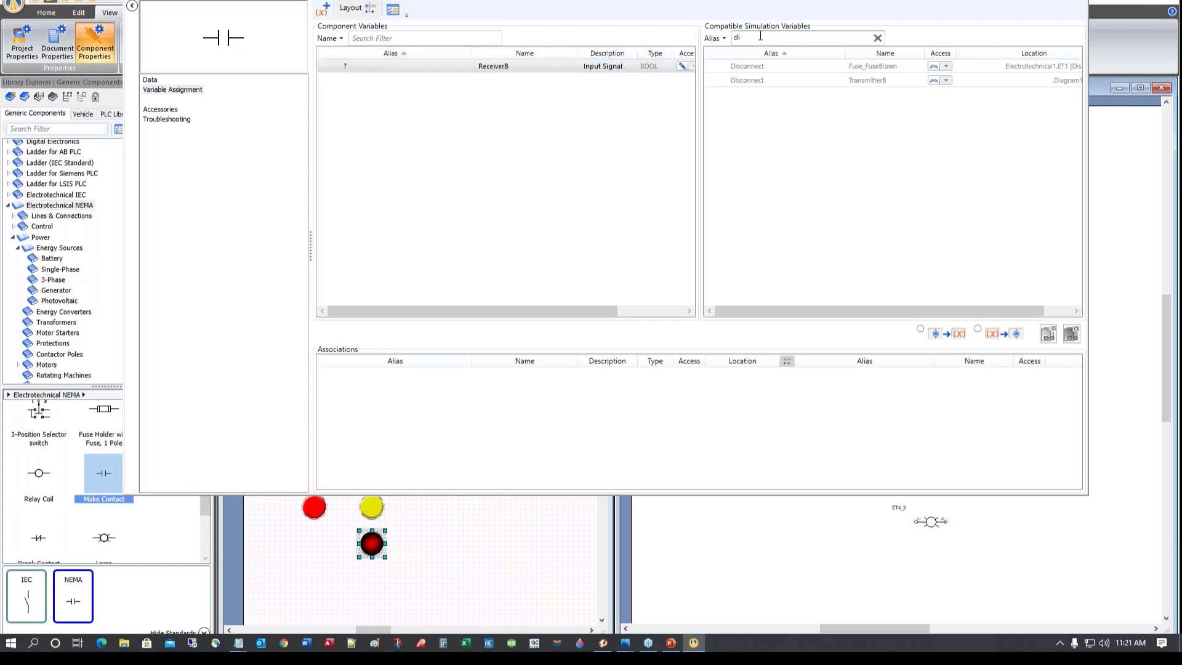
left_click_drag(665, 3, 420, 77)
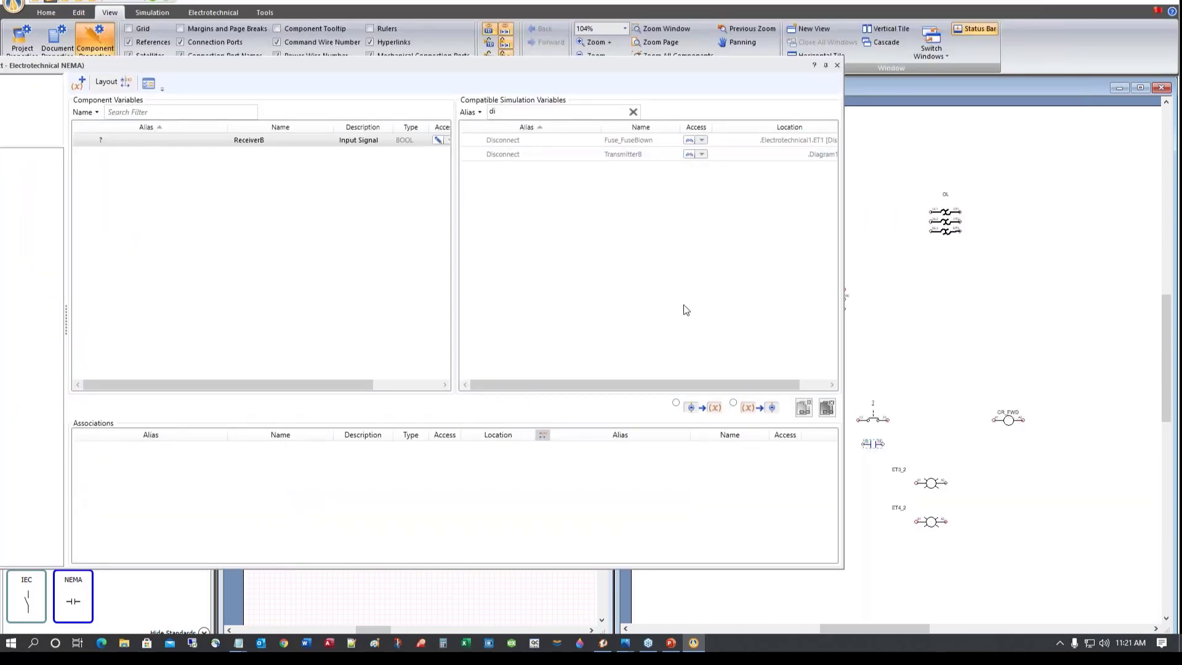
left_click_drag(512, 112, 450, 132)
type("cr")
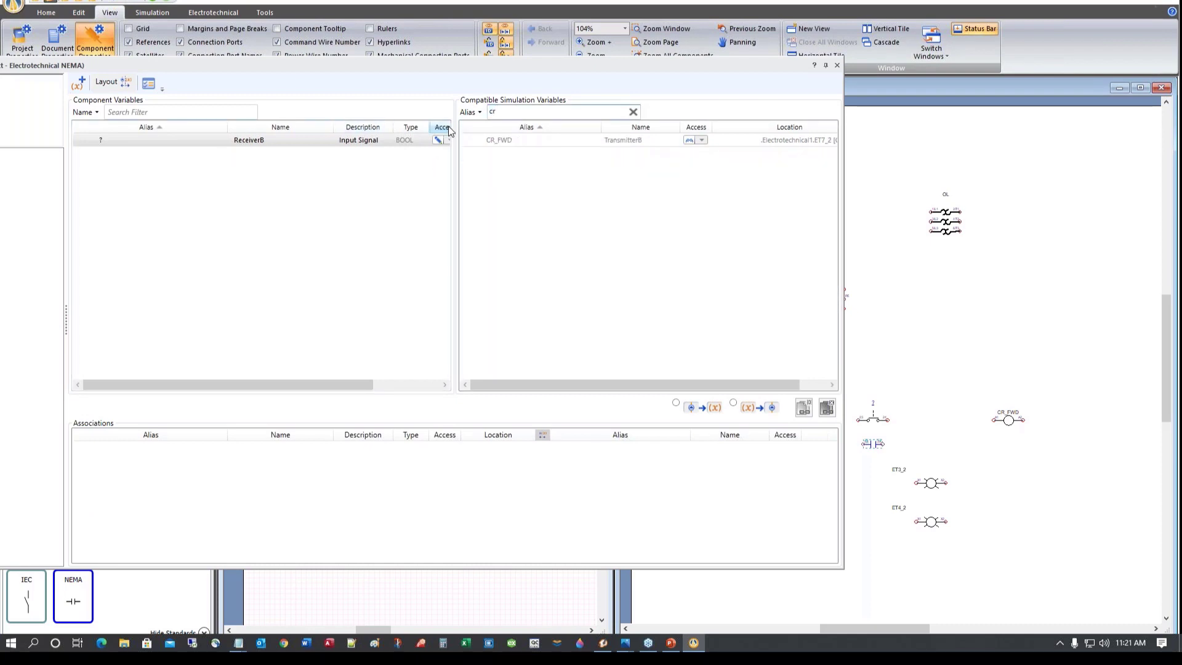
left_click(496, 140)
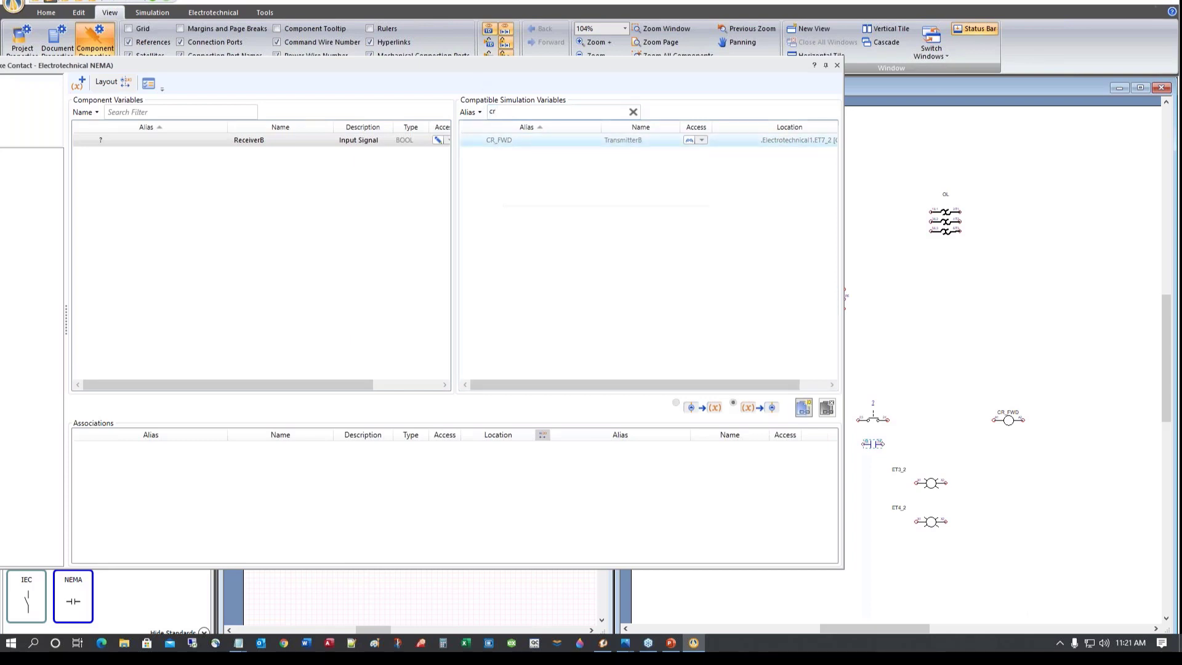
left_click(803, 408)
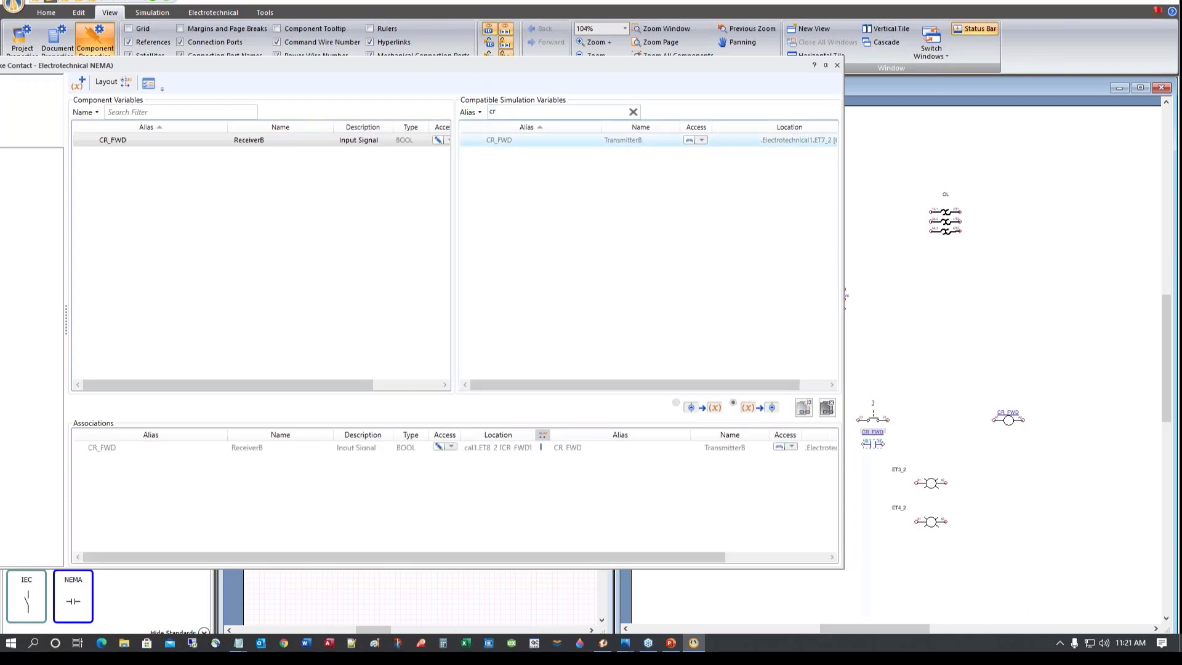
left_click(837, 65)
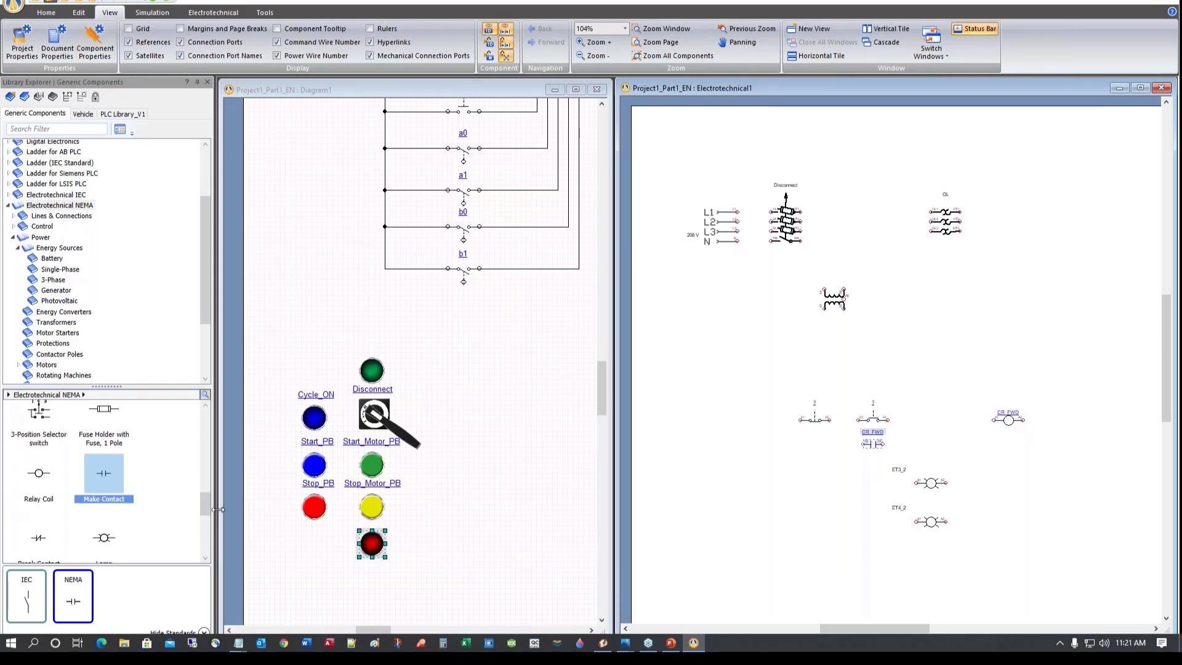
Place a NEMA 3 Poles NO contactor to the right of the thermal relay and link it to the CR_FWD coil variable
left_click_drag(202, 500, 201, 453)
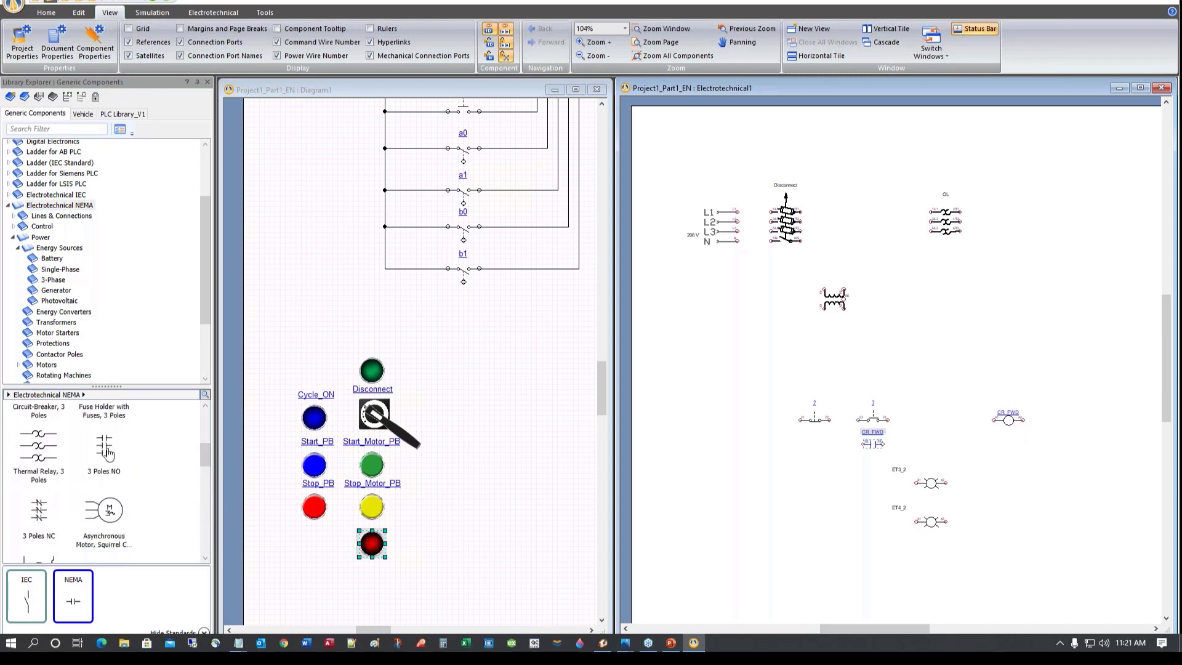
left_click_drag(108, 455, 1025, 220)
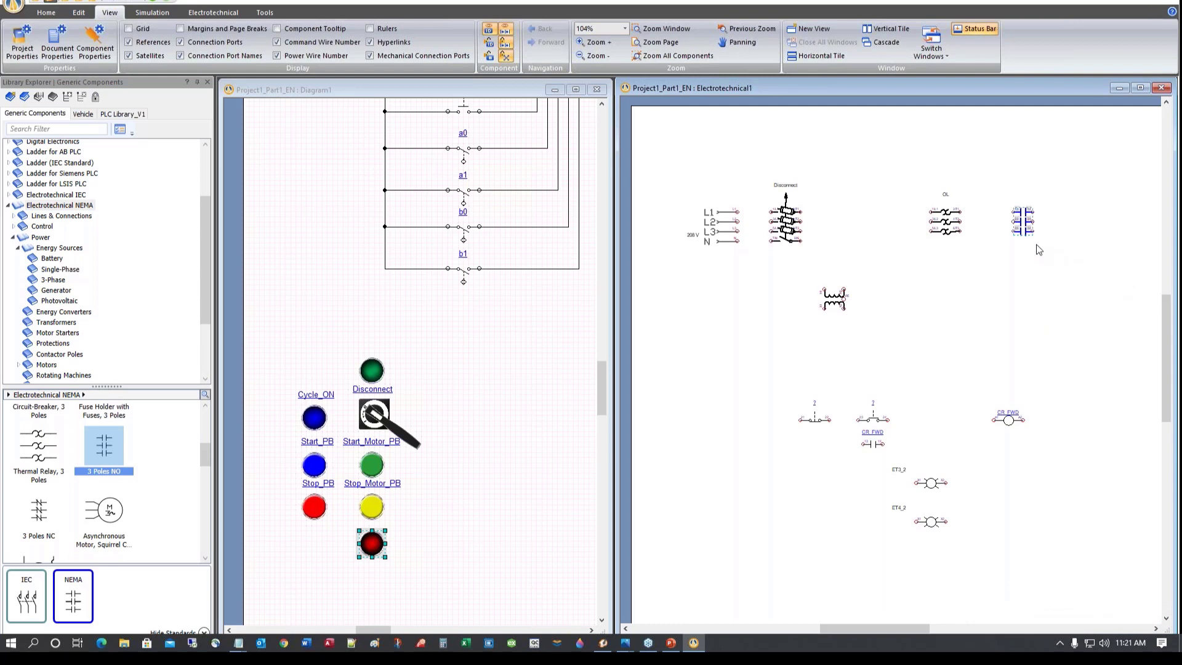
double_click(1020, 226)
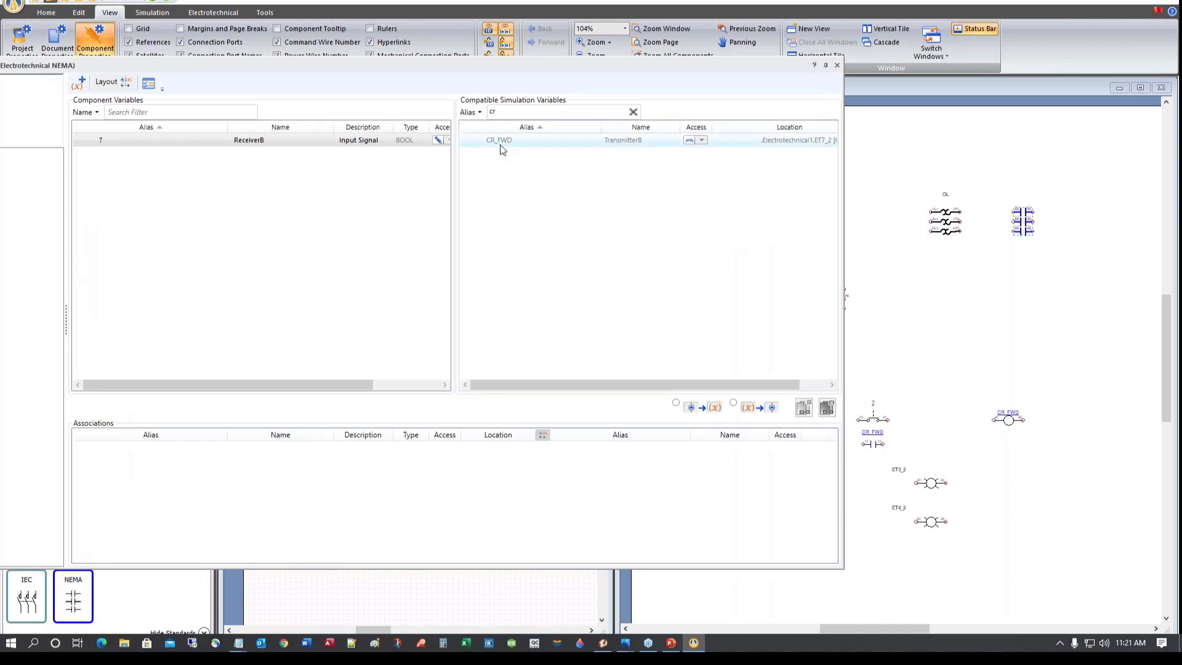
left_click_drag(378, 64, 459, 62)
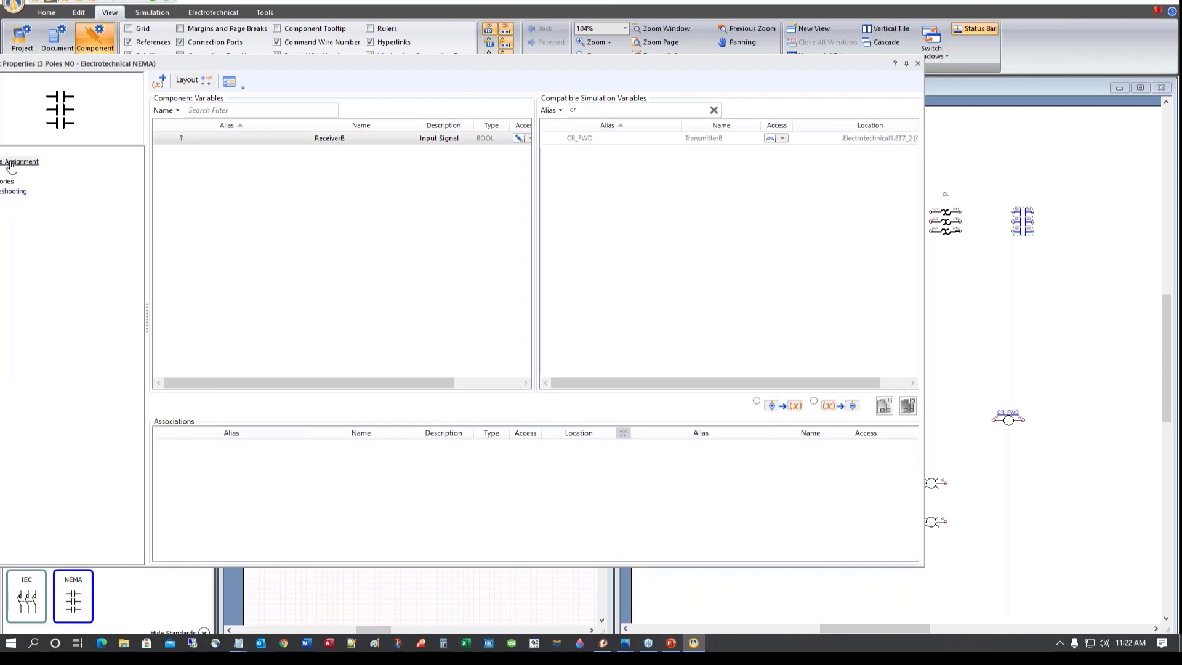
left_click_drag(253, 62, 309, 62)
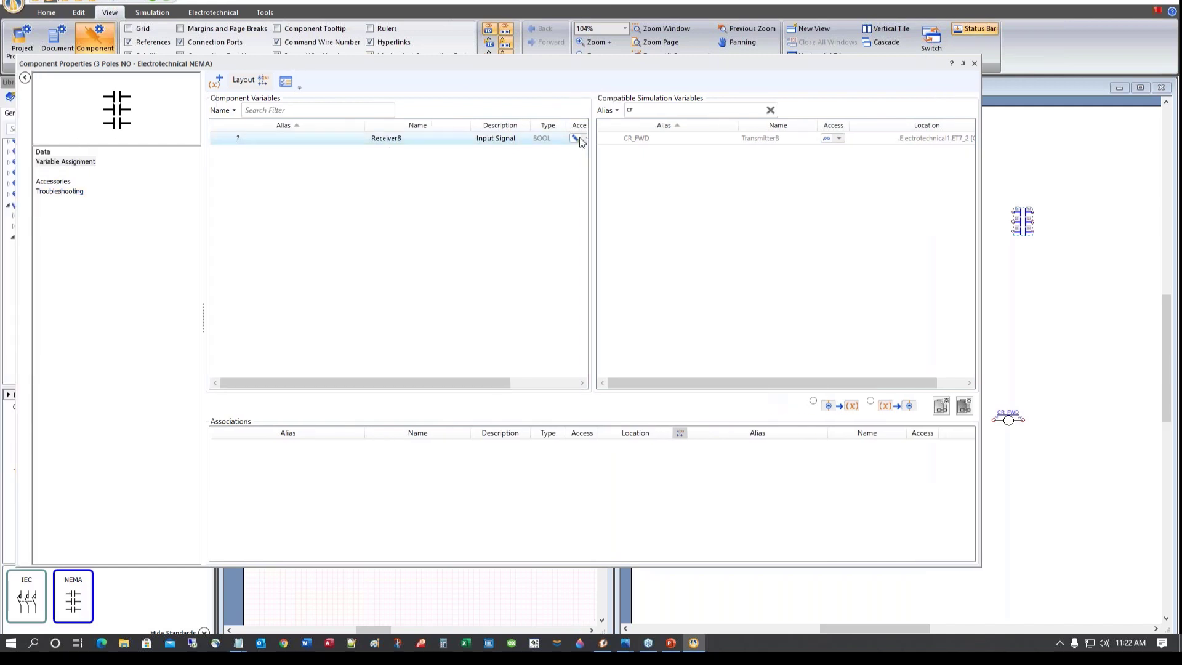
double_click(636, 138)
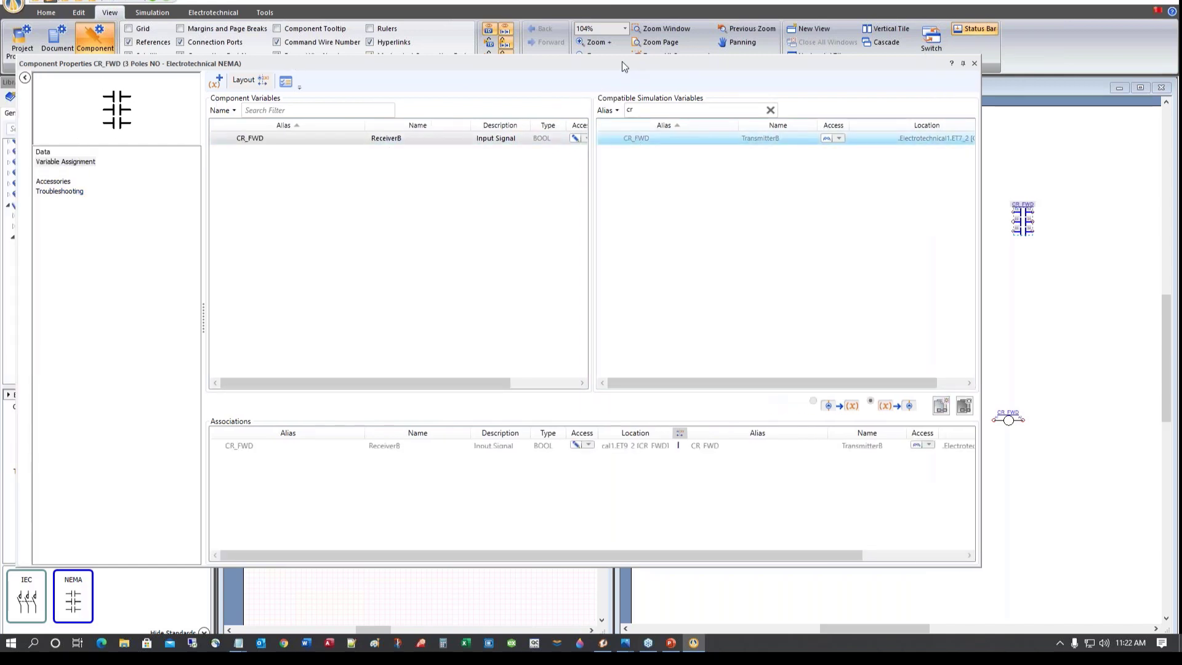
left_click_drag(622, 61, 470, 64)
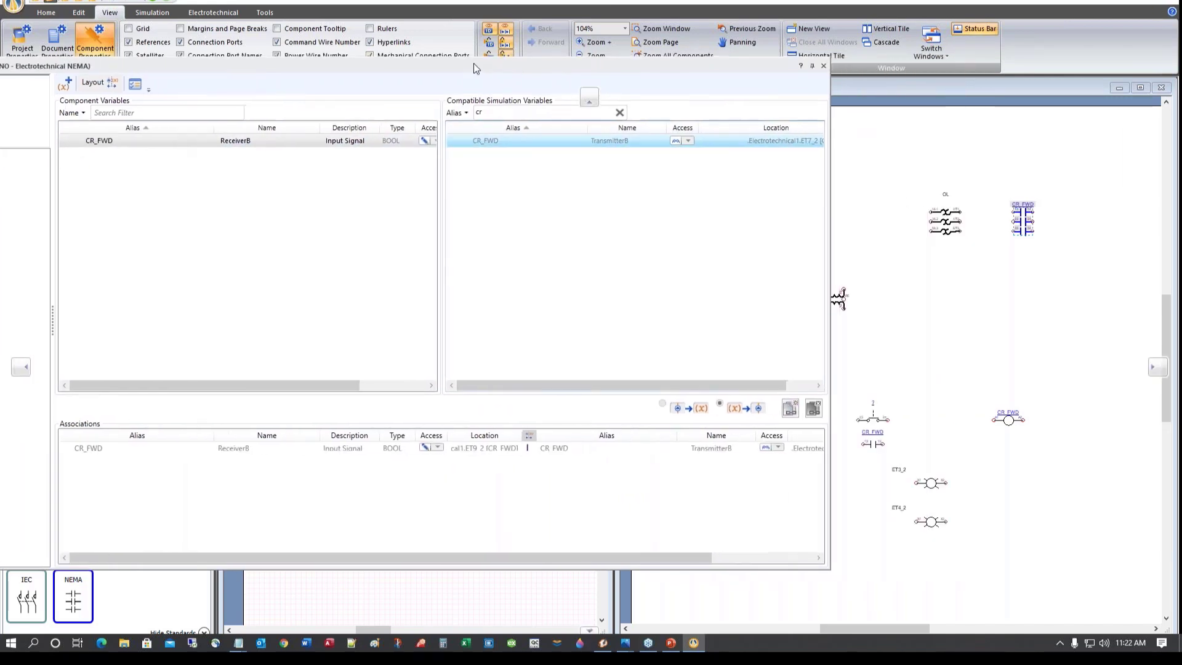
left_click(823, 66)
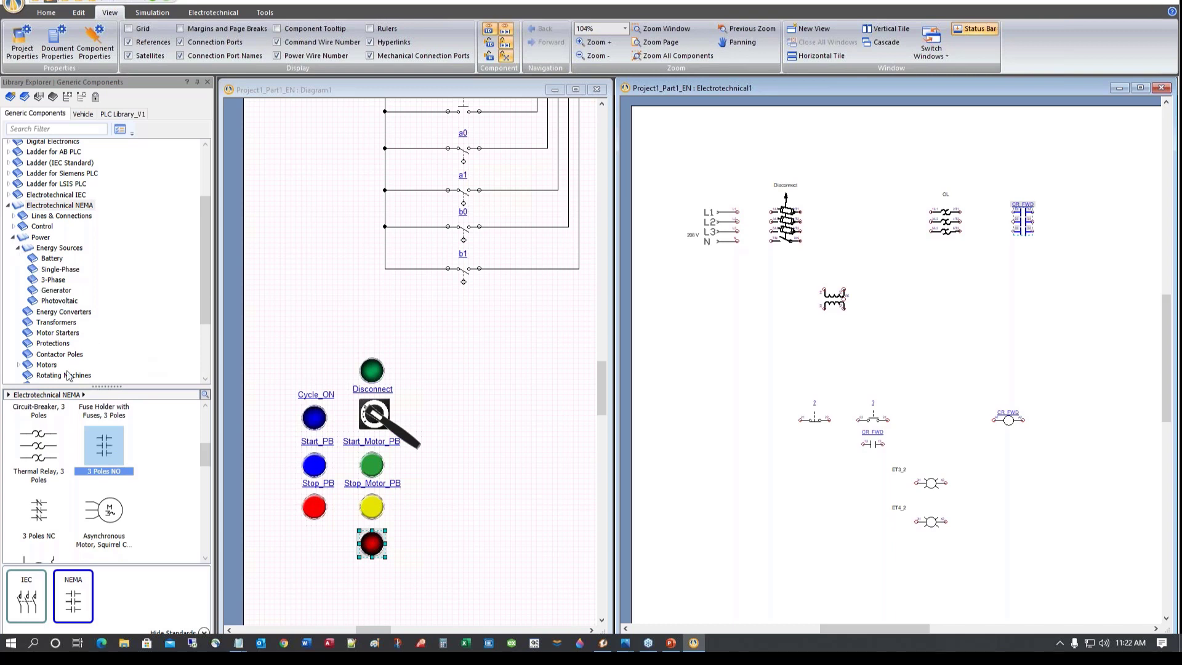
Place a NEMA Contact of a Thermal Overload Relay NO just left of the ET4_2 pilot light
left_click(14, 238)
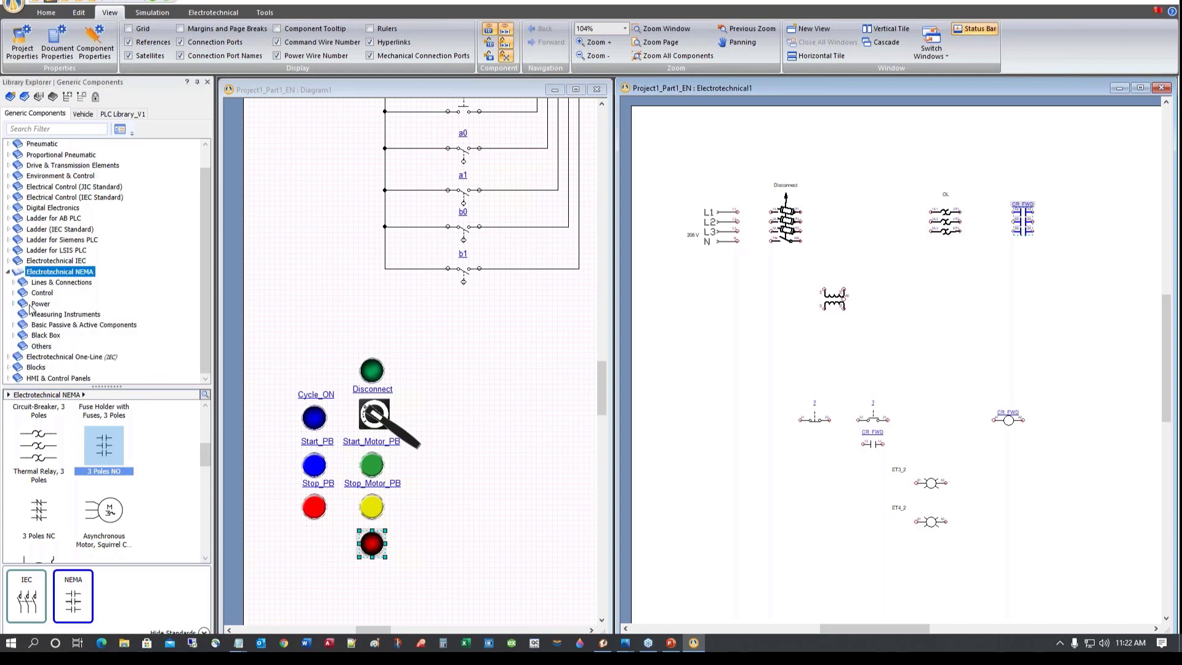
left_click(13, 293)
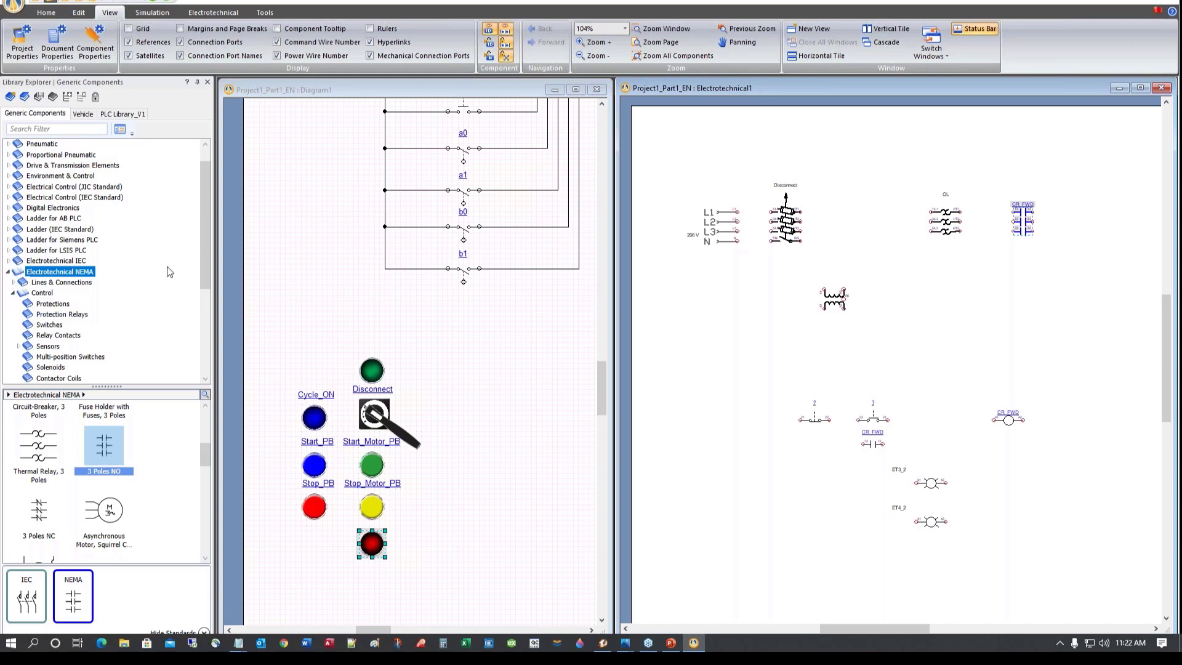
left_click_drag(205, 257, 216, 296)
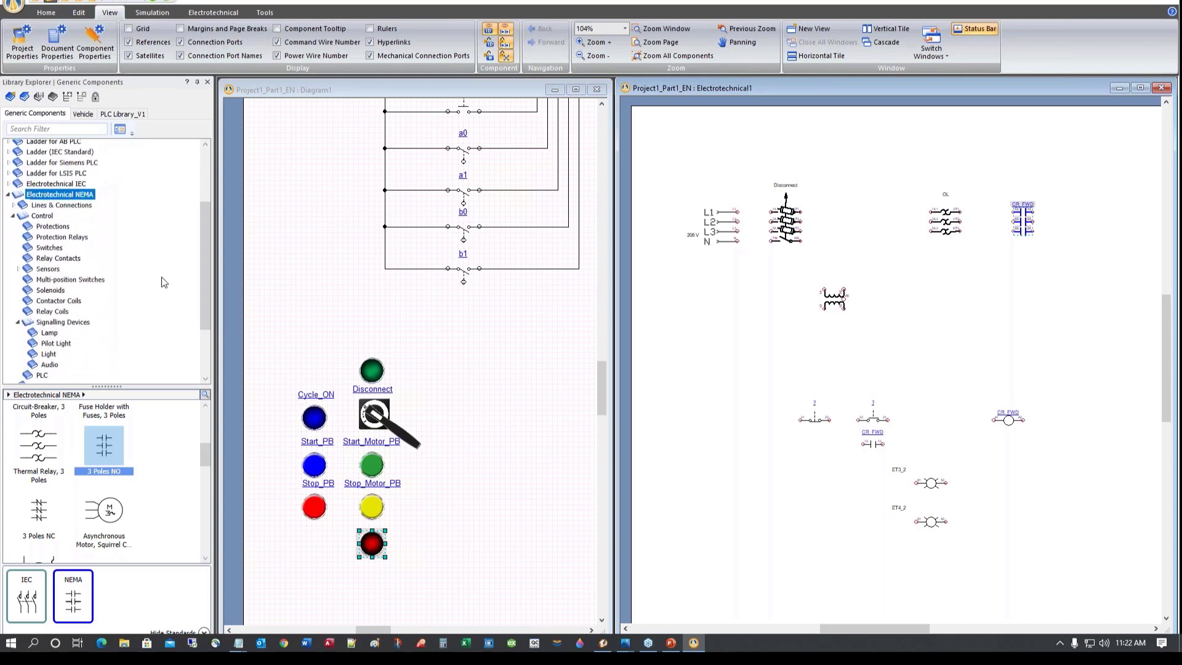
left_click(49, 259)
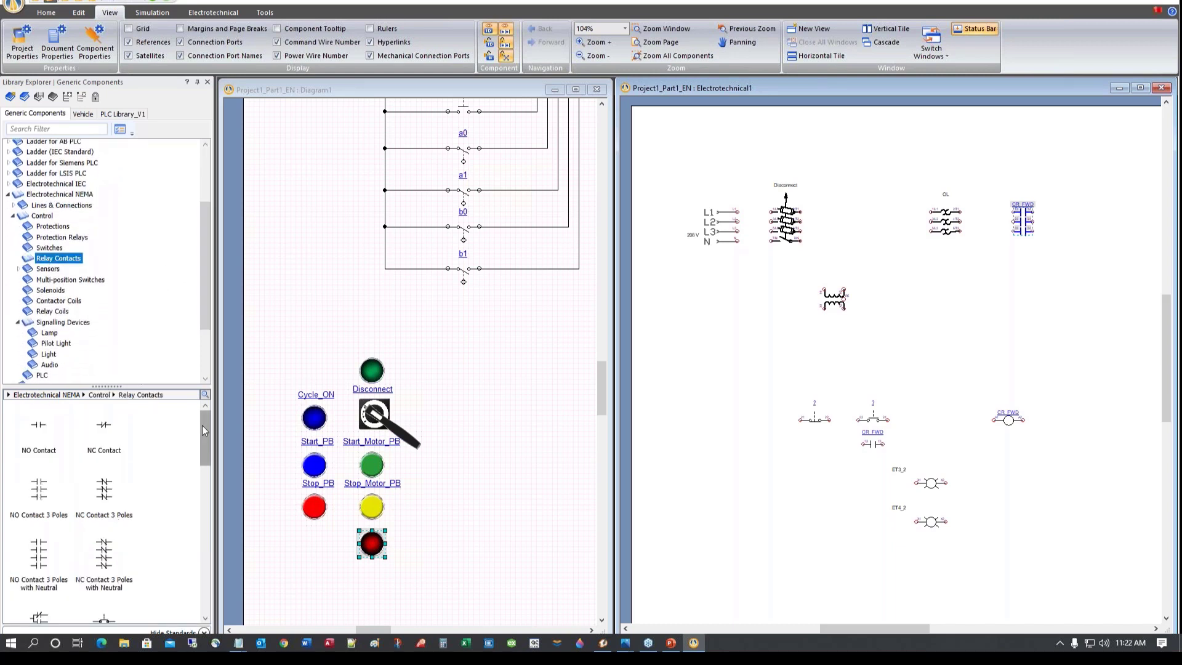
left_click_drag(202, 425, 217, 528)
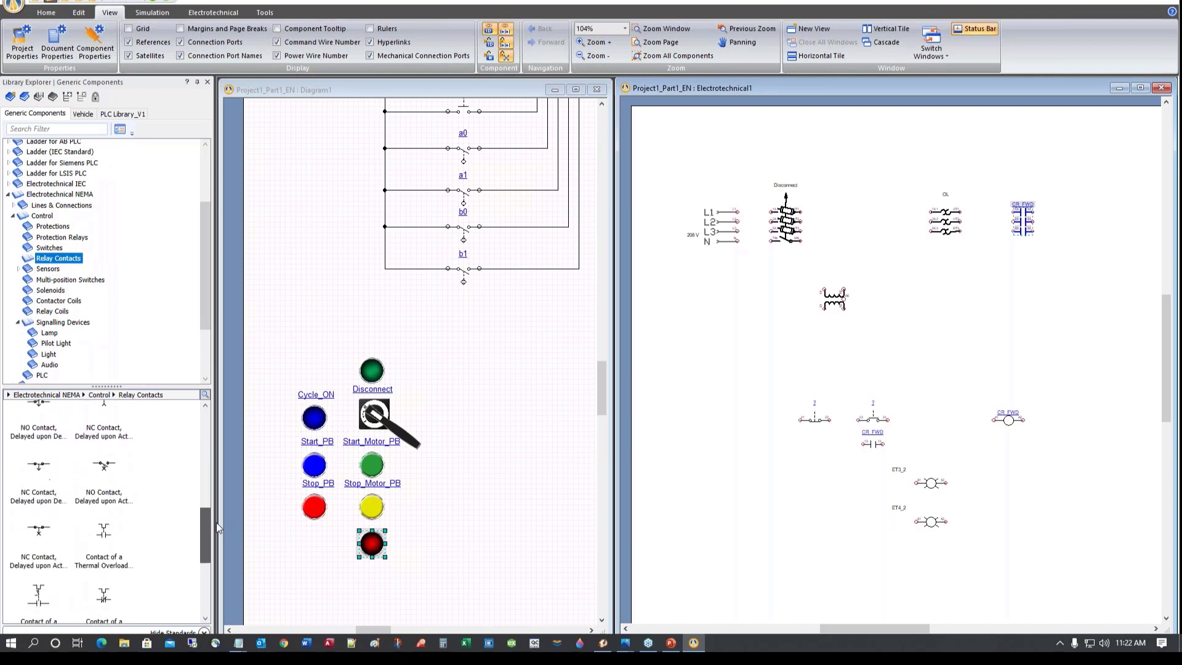
scroll(188, 594, "down", 3)
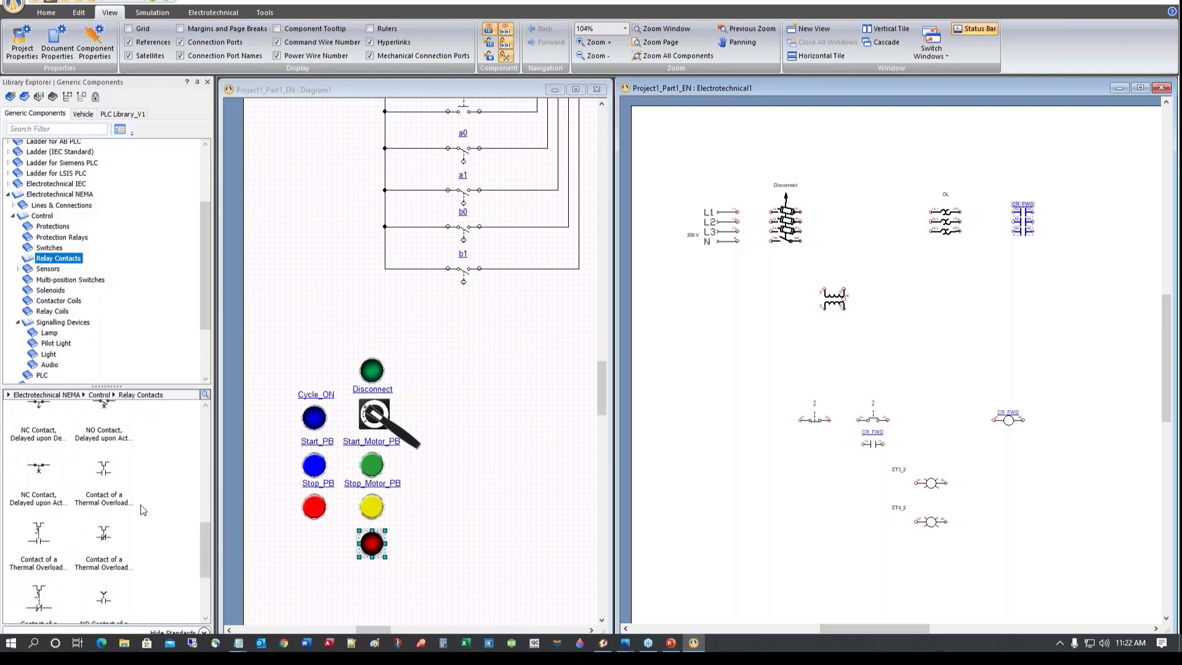
left_click_drag(103, 471, 867, 517)
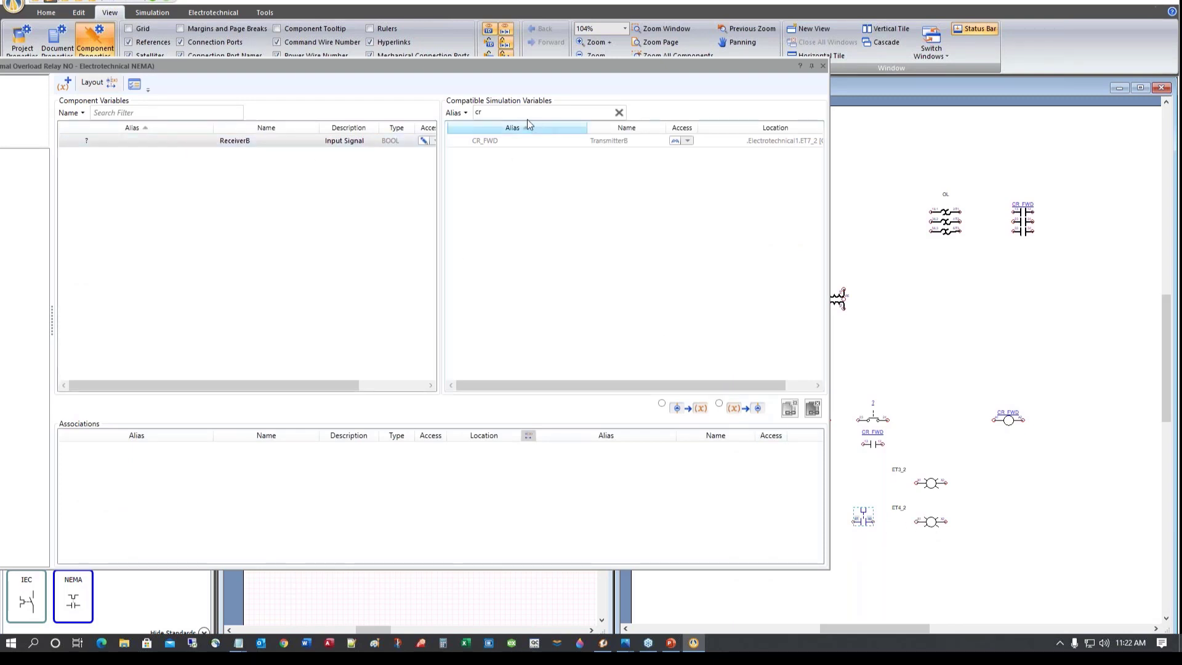
Link the thermal overload relay contact to the OL ProtectionState variable and close its properties
left_click_drag(394, 66, 551, 72)
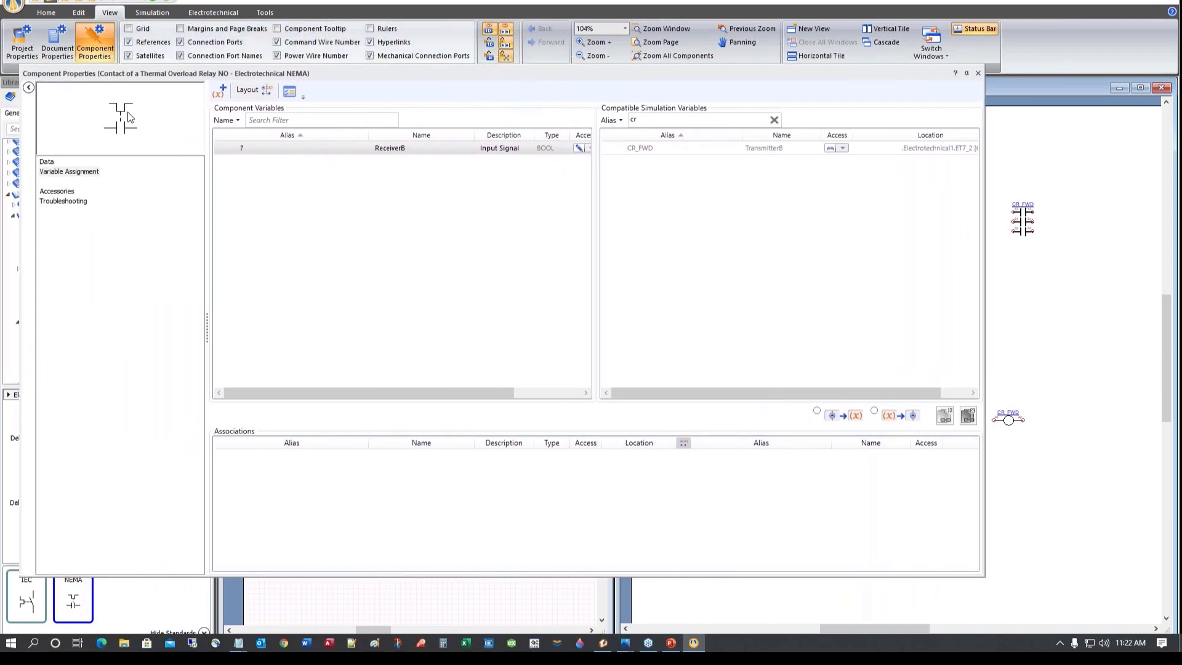
left_click_drag(642, 121, 627, 122)
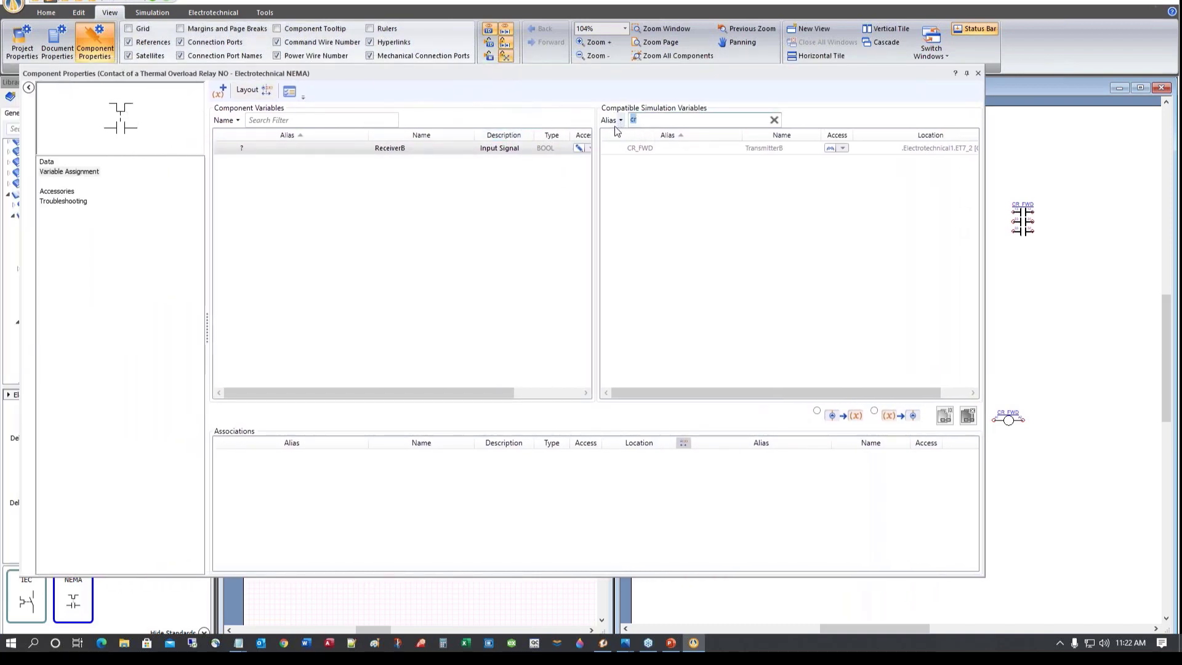
type("ol")
double_click(631, 149)
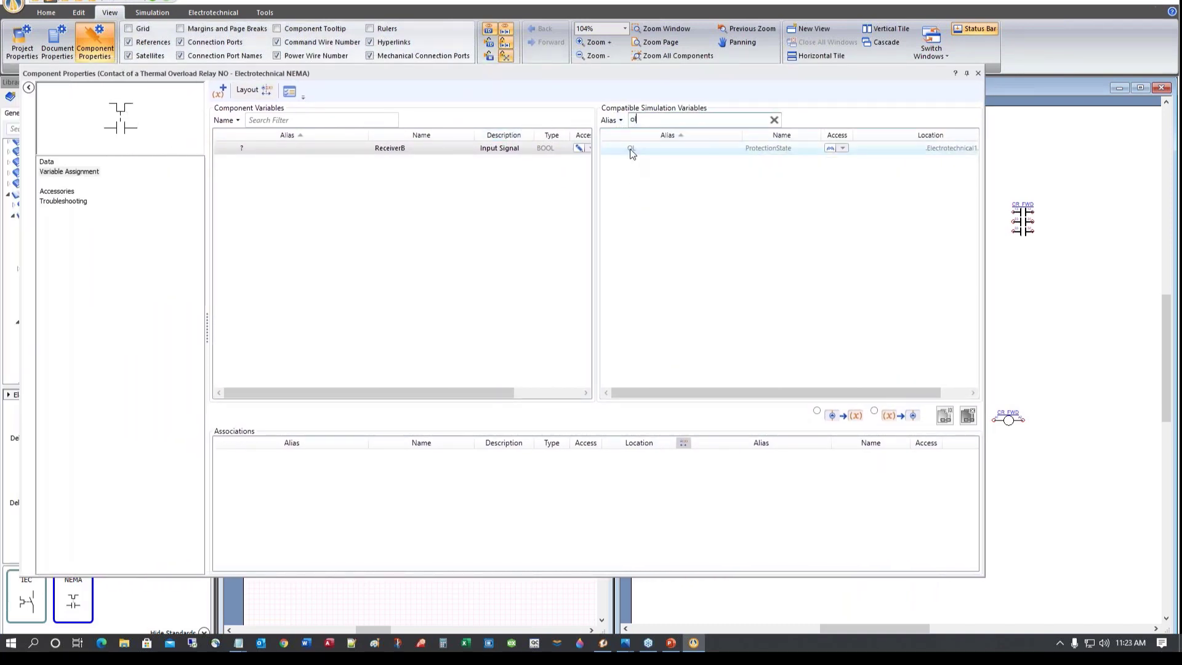
left_click(979, 74)
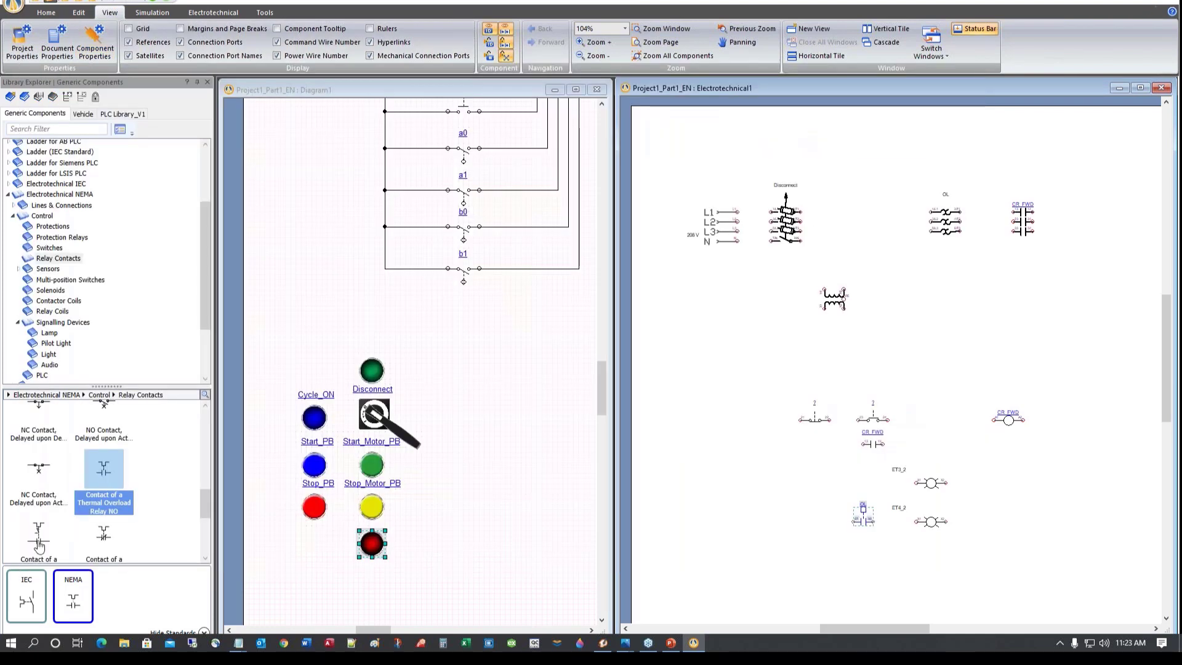
Place a NEMA Contact of a Thermal Overload Relay NC just before the CR_FWD coil and link it to the OL ProtectionState variable
left_click_drag(104, 534, 954, 415)
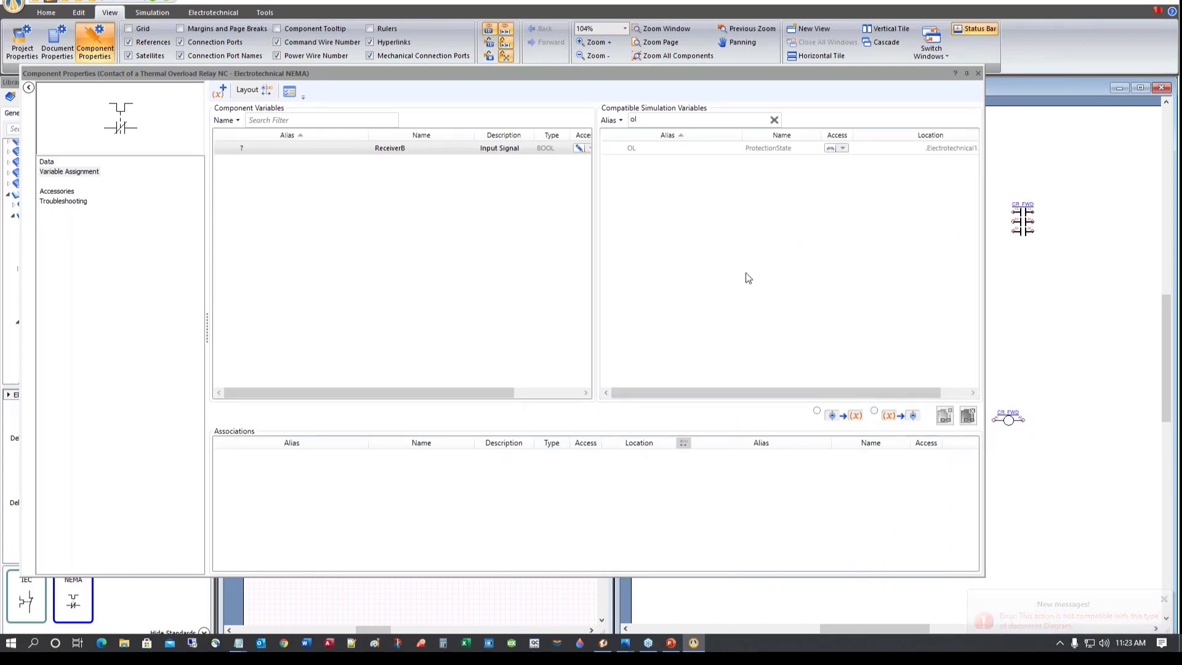
double_click(631, 148)
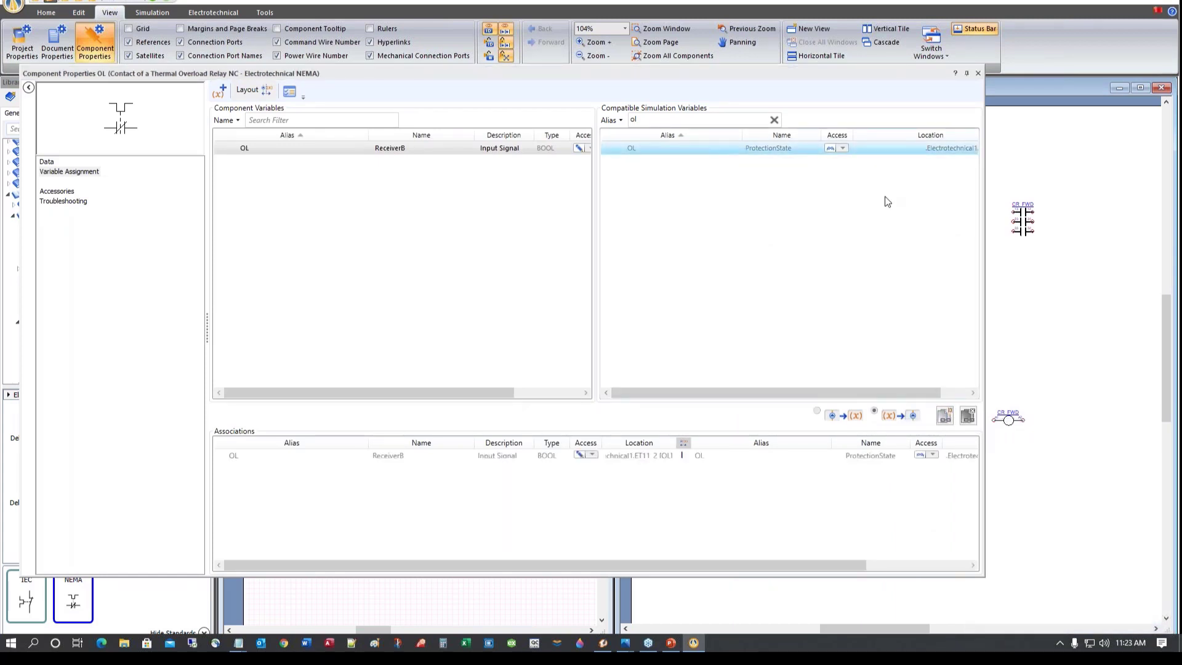
left_click(979, 74)
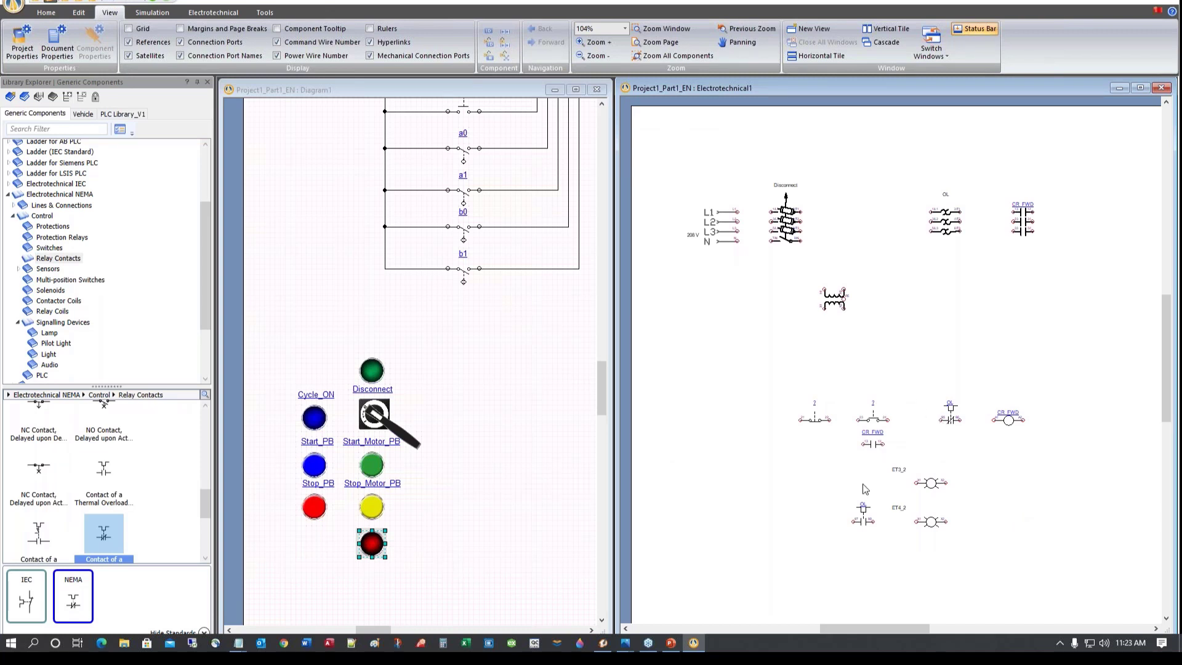
Place a NEMA three-phase AC squirrel cage asynchronous motor beyond the CR_FWD three-pole contactor in the power circuit
left_click_drag(858, 630, 867, 631)
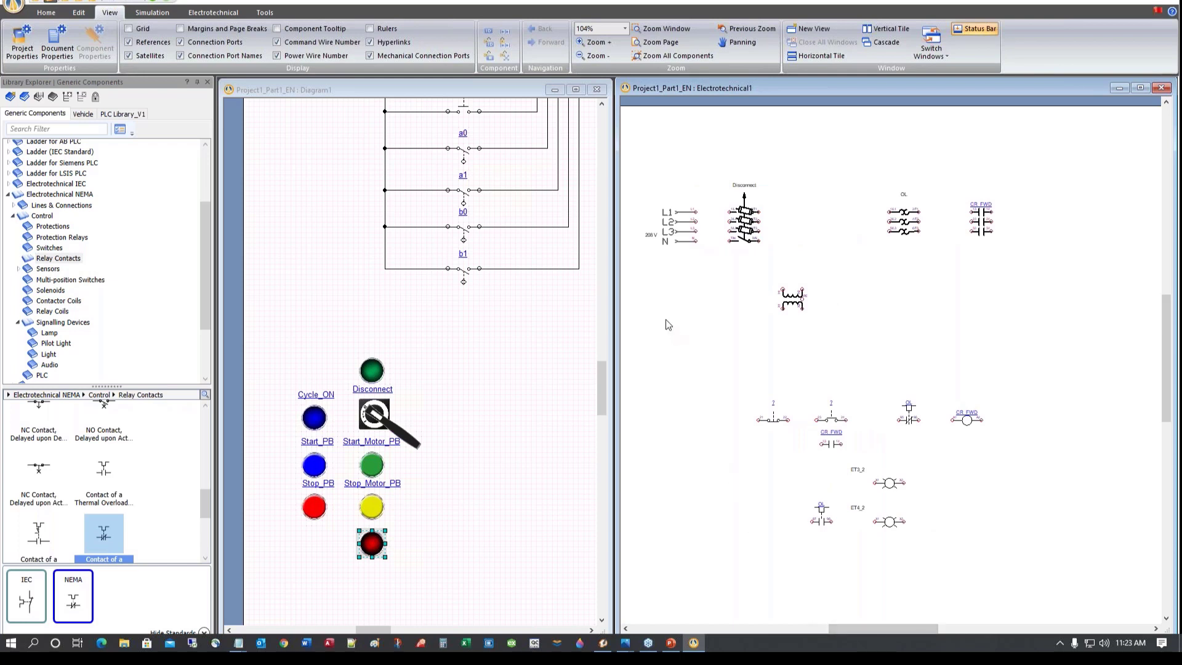
left_click(57, 195)
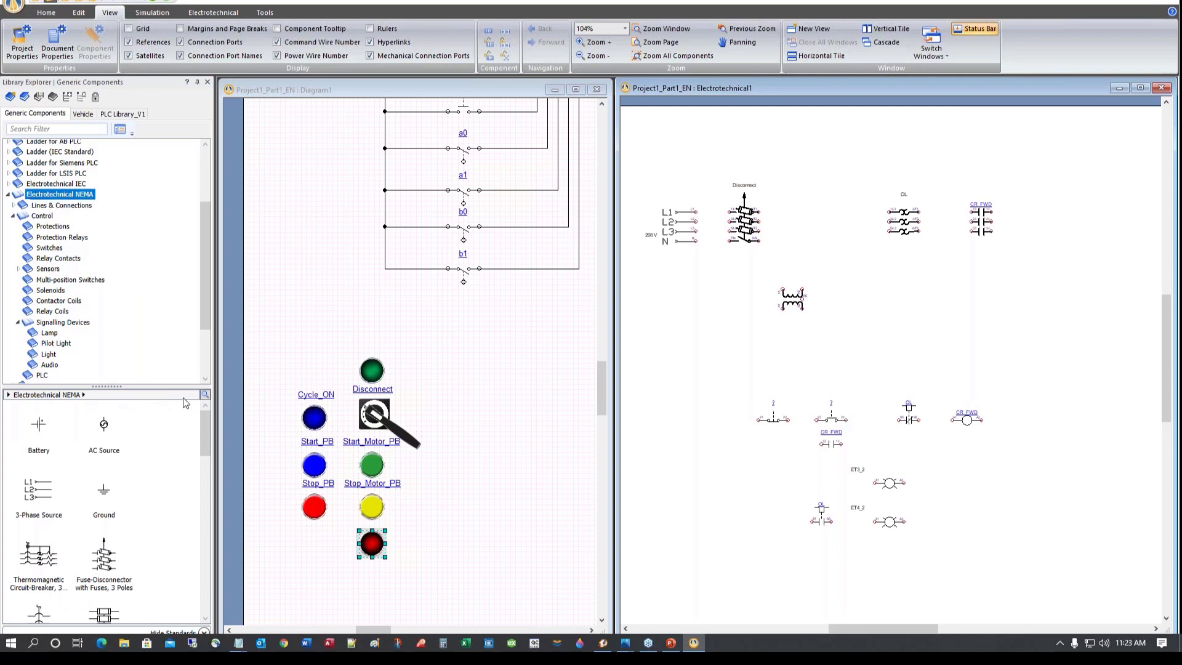
left_click_drag(211, 428, 211, 471)
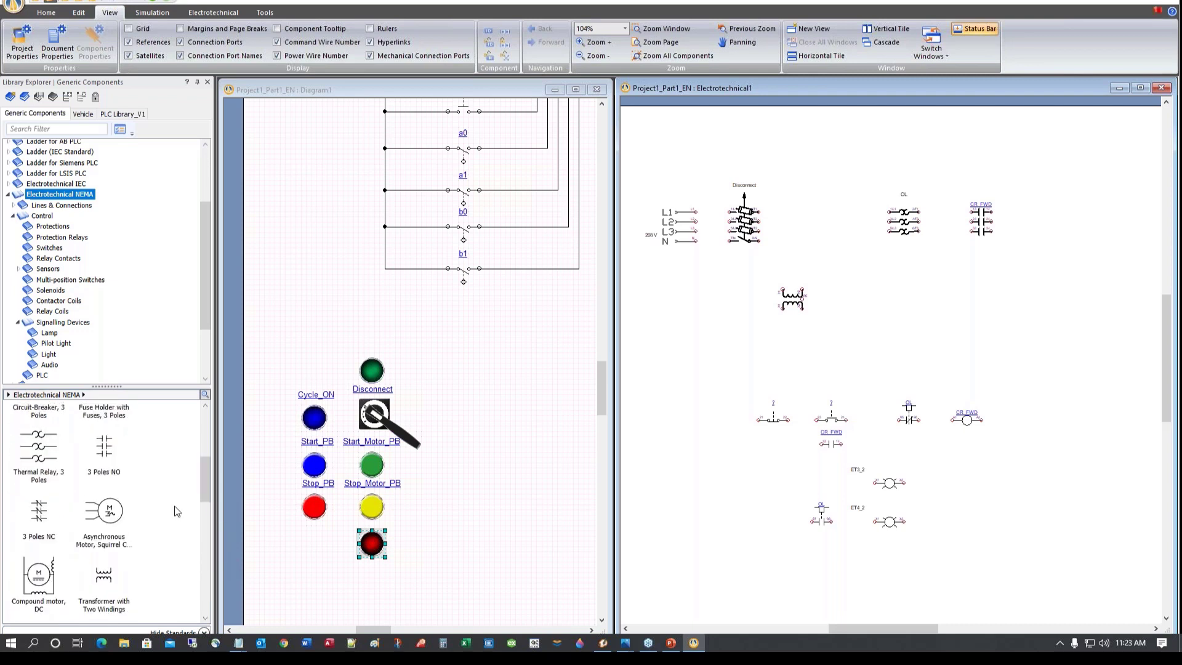
left_click(116, 516)
left_click_drag(116, 516, 1093, 221)
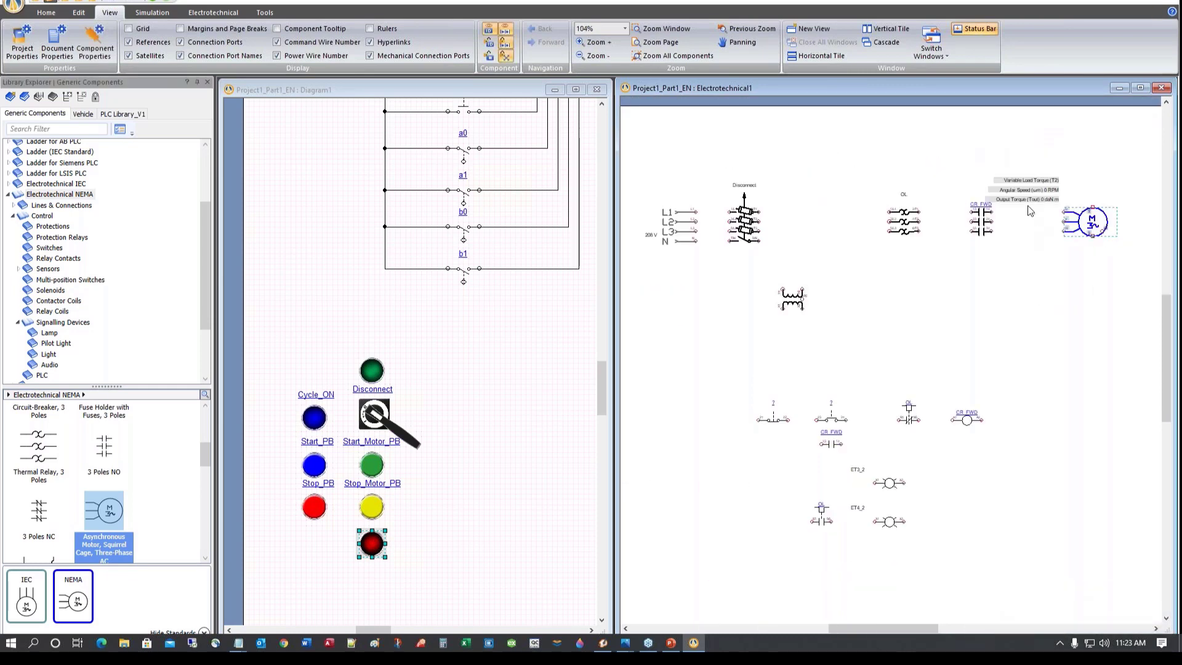
Delete the motor's Output Torque and Variable Load Torque labels and move its Angular Speed label directly above the motor
left_click(1027, 198)
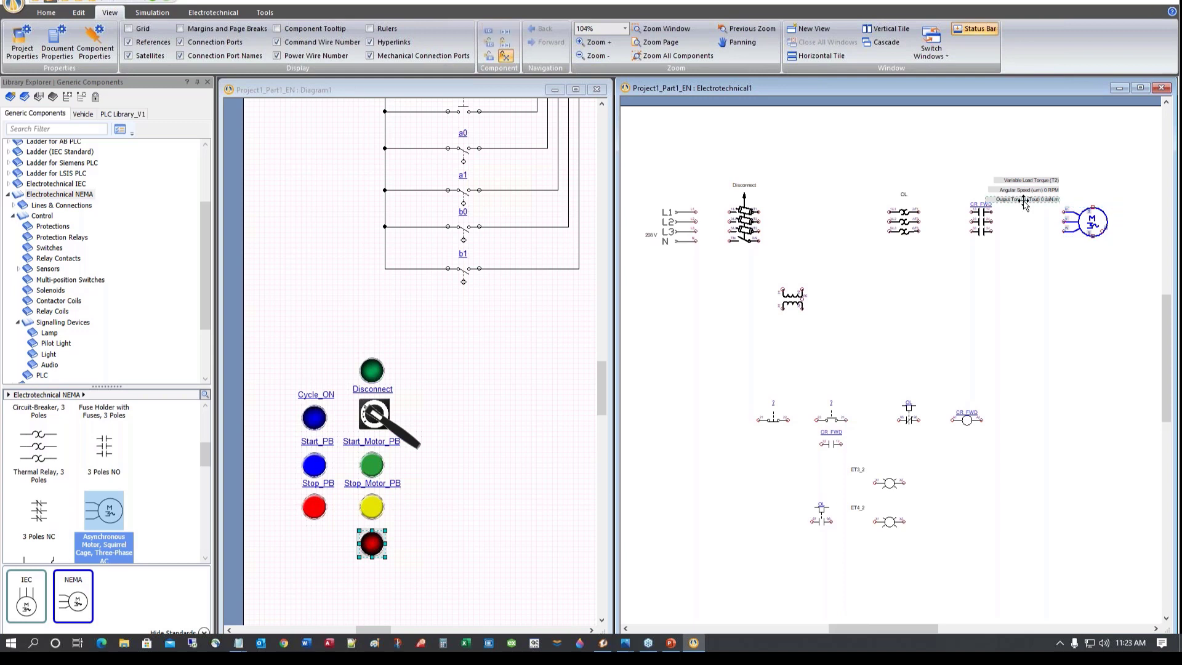
key("Delete")
left_click(1040, 188)
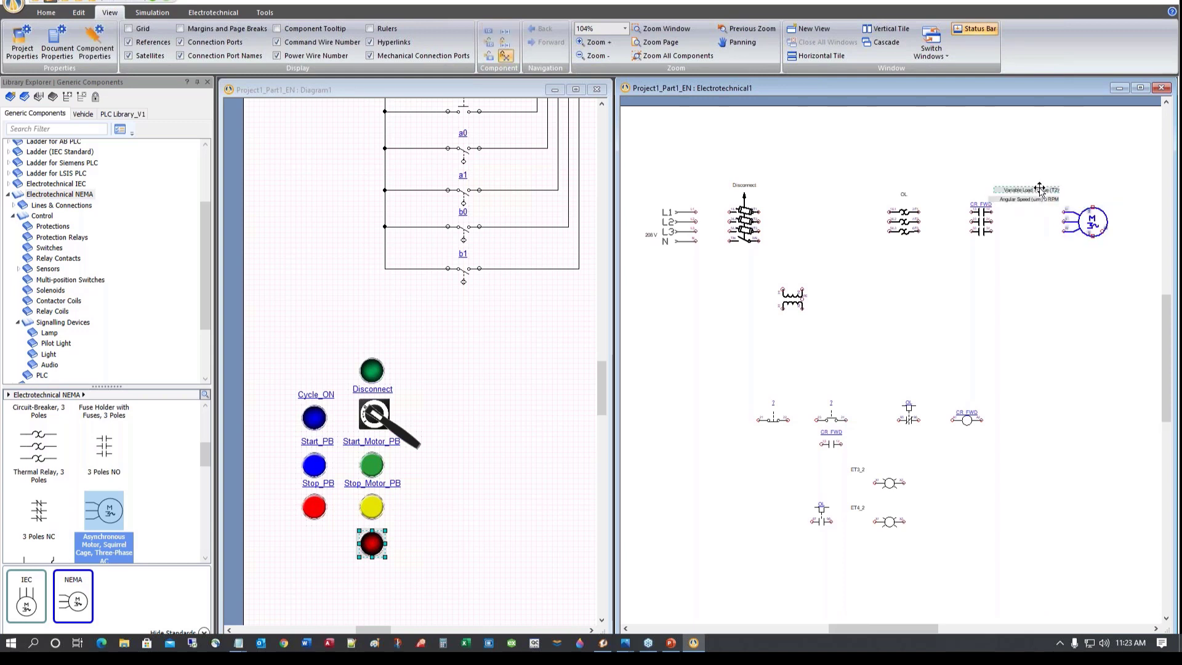
key("Delete")
left_click(1024, 199)
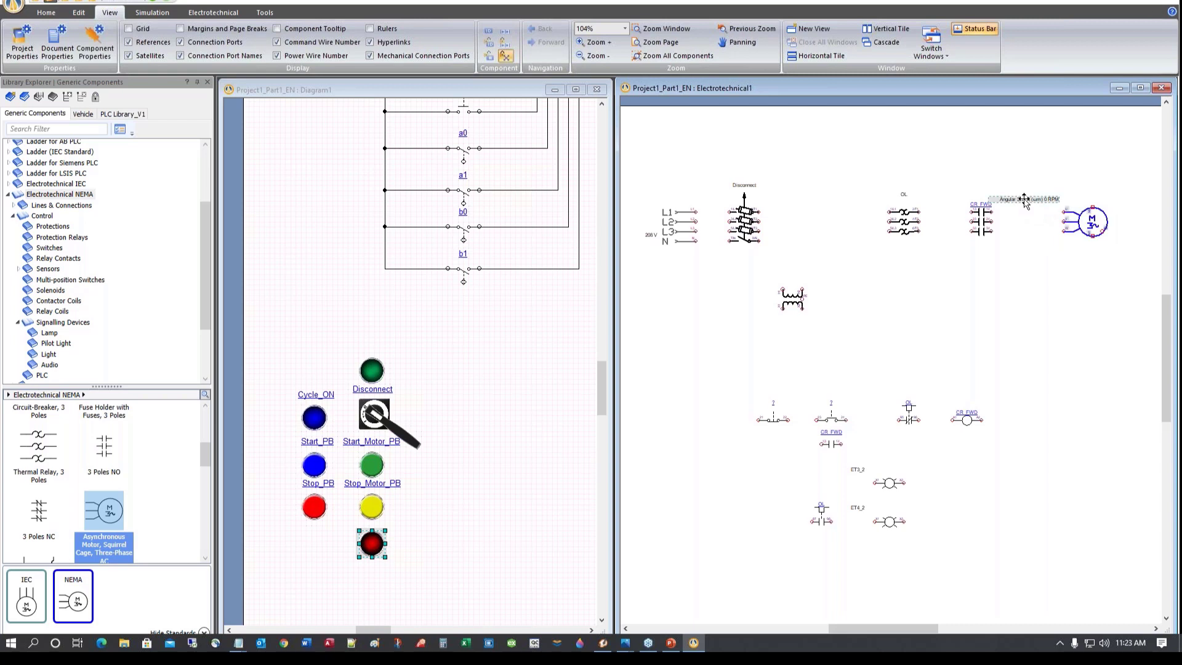
left_click_drag(1024, 199, 1076, 196)
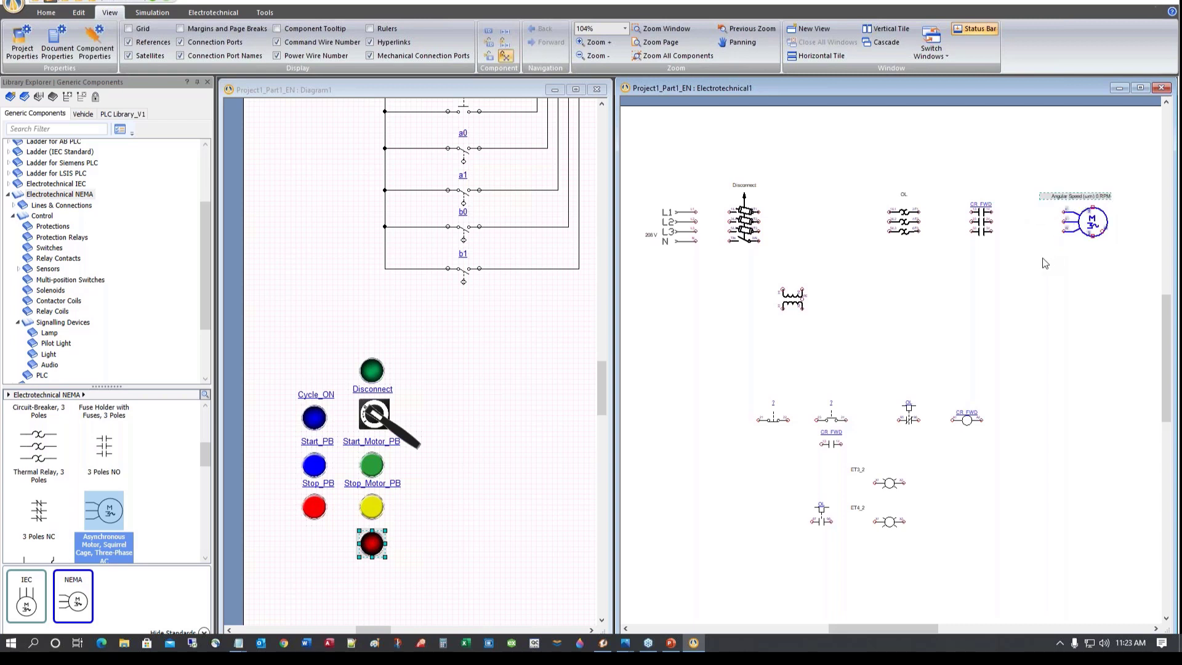
left_click(1043, 277)
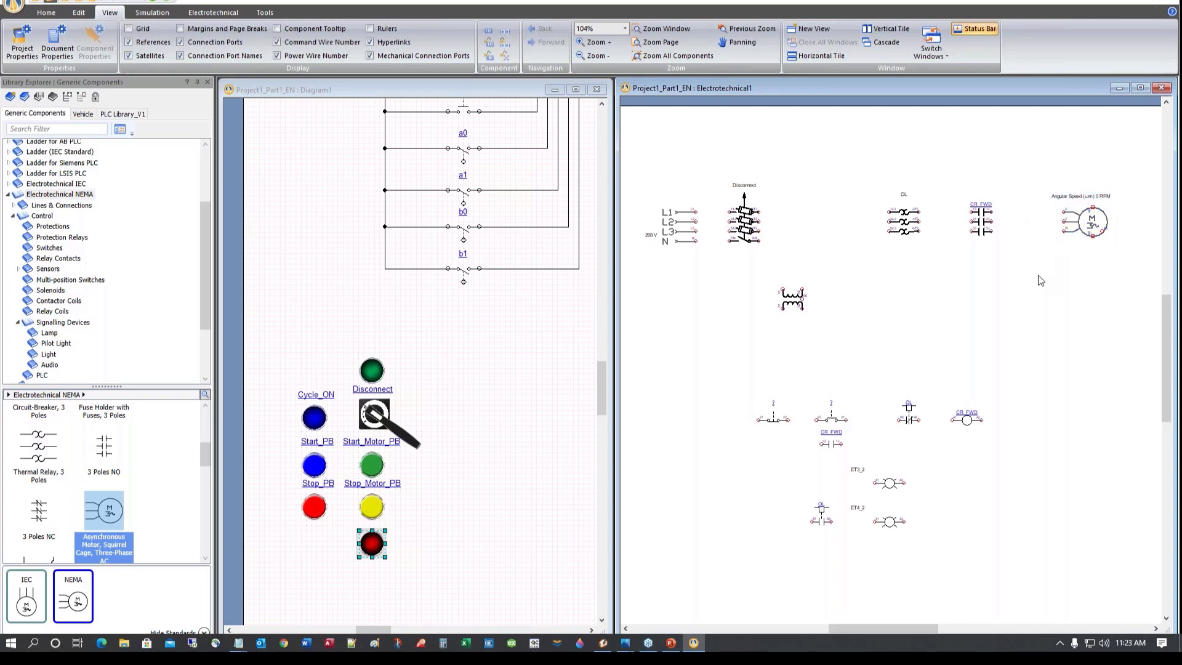
Display the Tripping Countdown value of the OL three-pole thermal relay on the diagram
scroll(1040, 280, "up", 3)
double_click(836, 212)
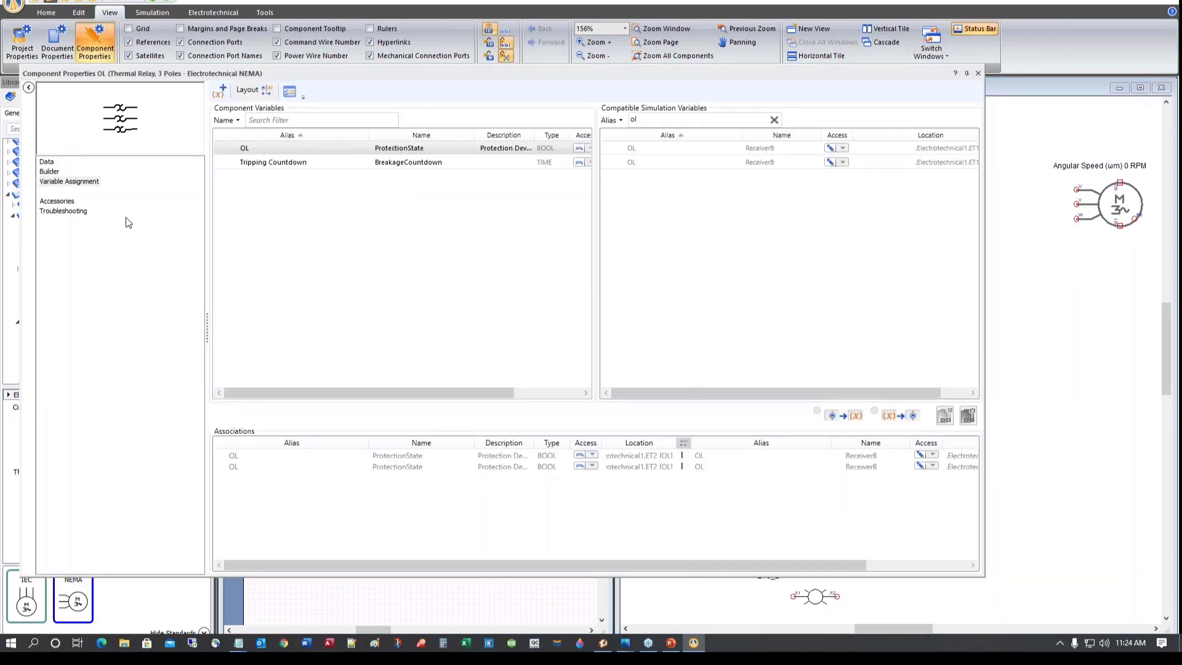
left_click(46, 161)
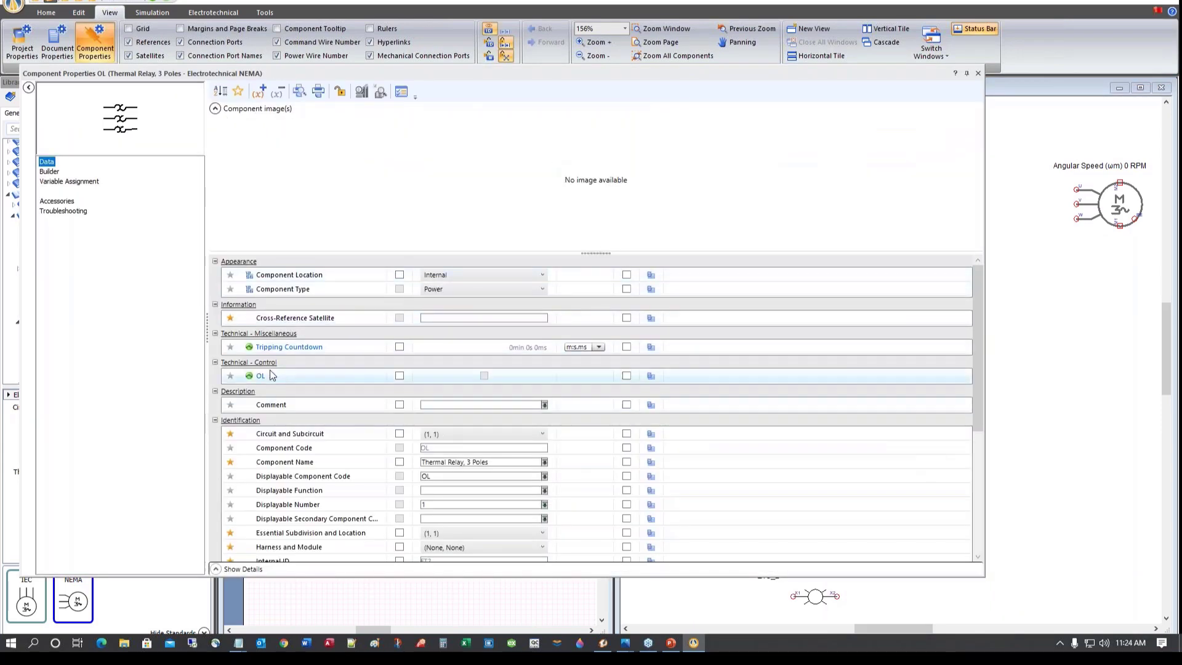
left_click(399, 350)
left_click(399, 348)
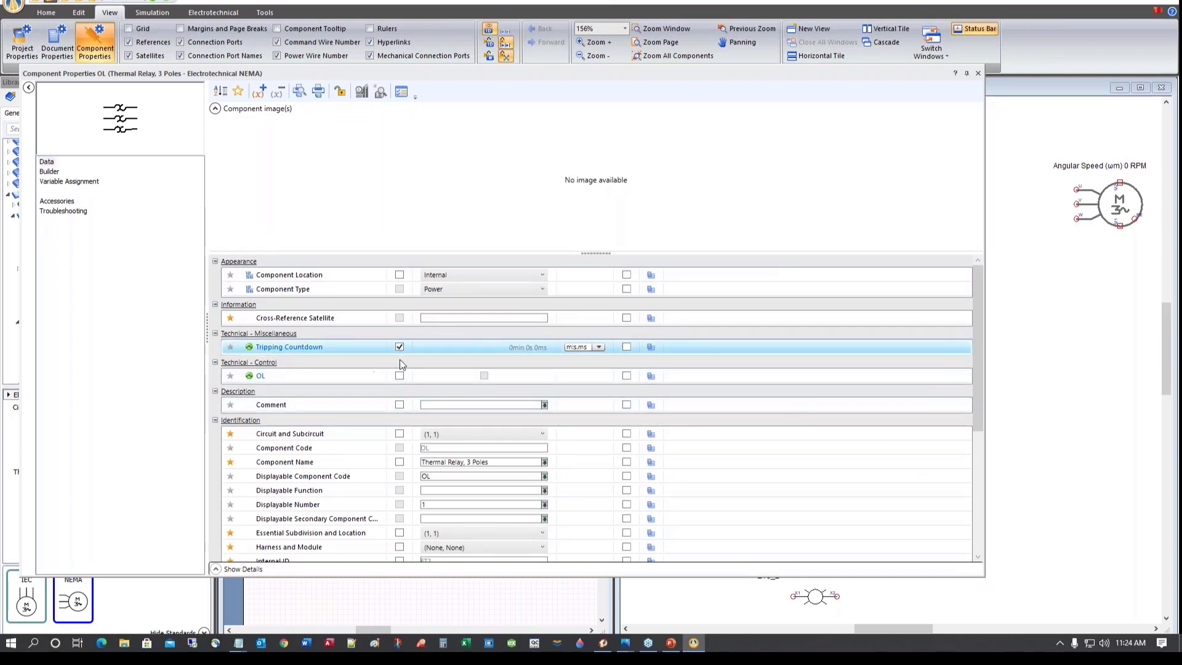
left_click(979, 73)
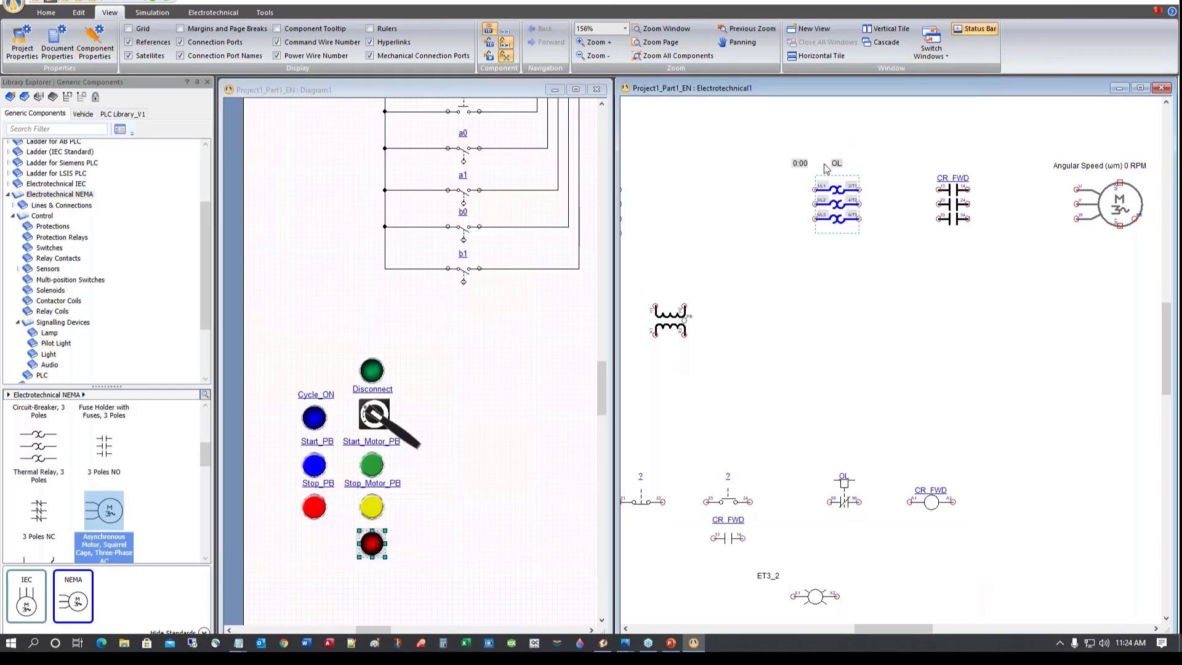
Move the tripping countdown label beneath the OL thermal relay and format it in bold Arial, size 11
left_click_drag(800, 165, 838, 239)
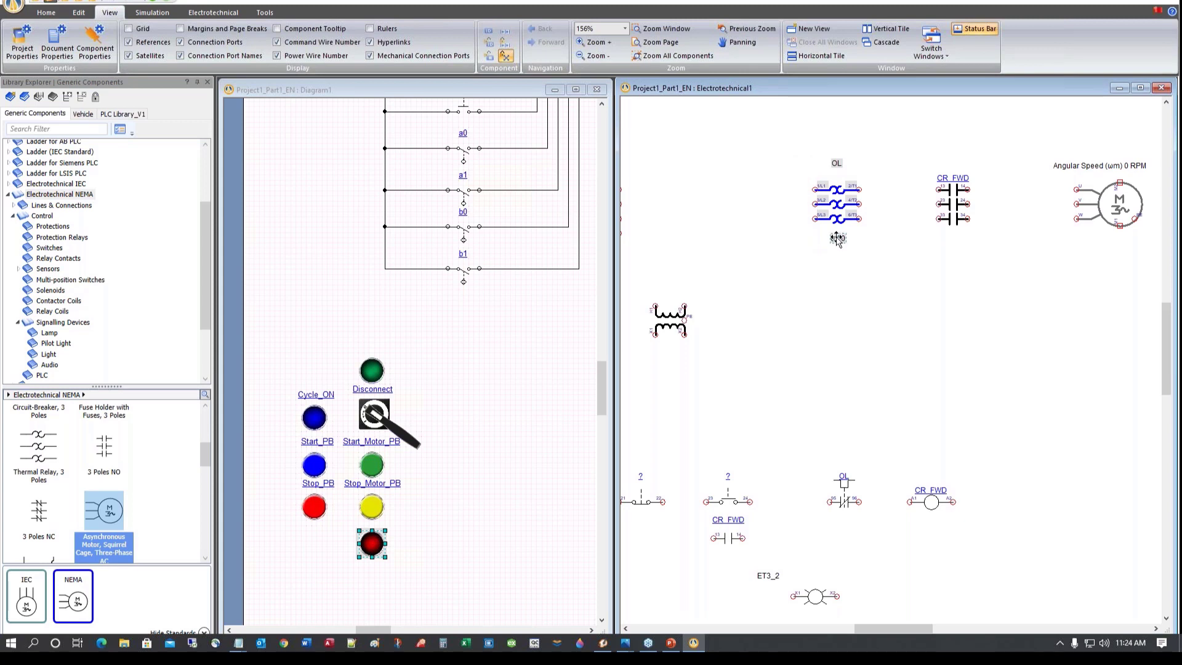
double_click(838, 239)
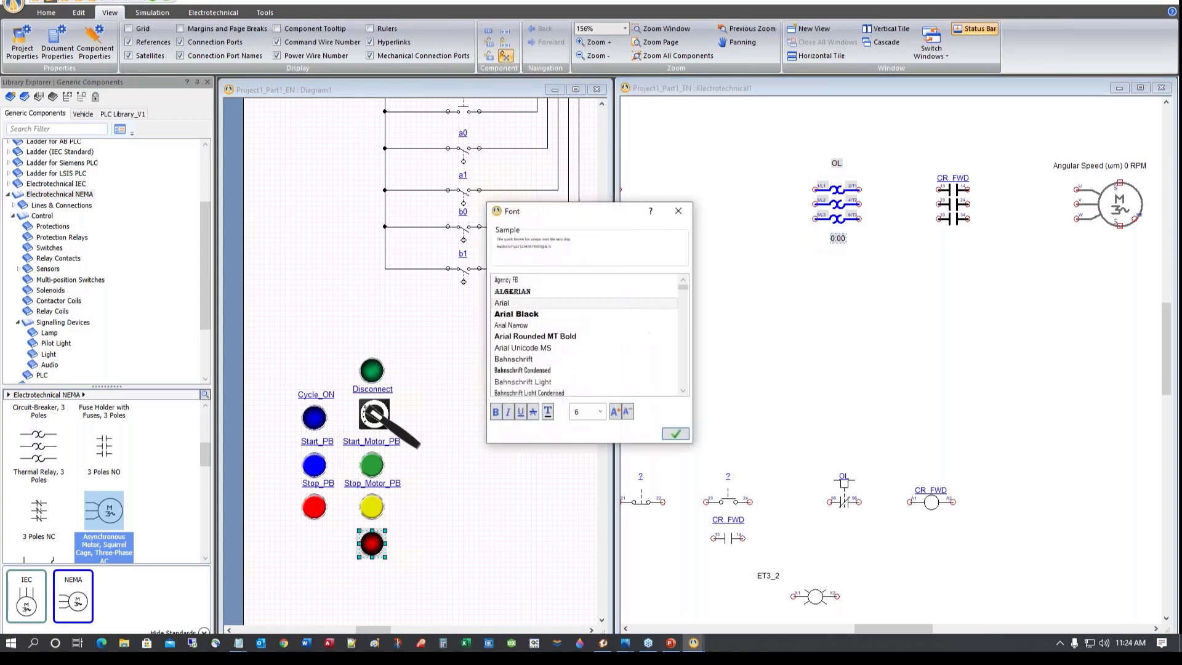
left_click(616, 413)
left_click(615, 412)
left_click(615, 413)
left_click(616, 412)
left_click(615, 413)
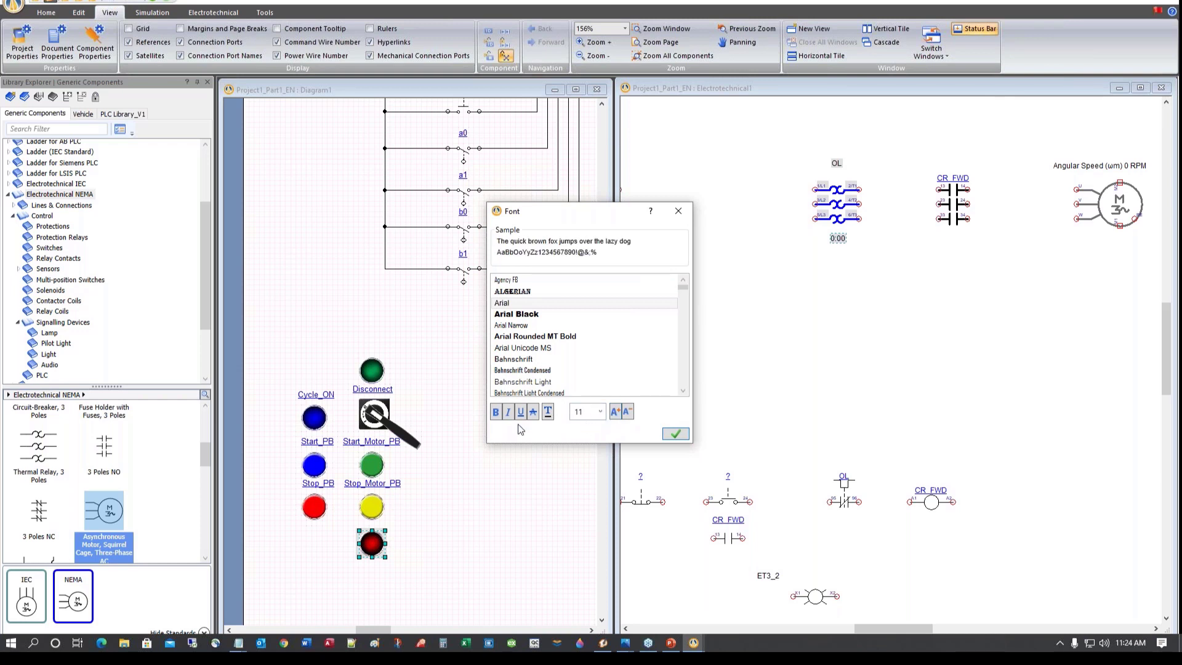
left_click(496, 413)
left_click(677, 435)
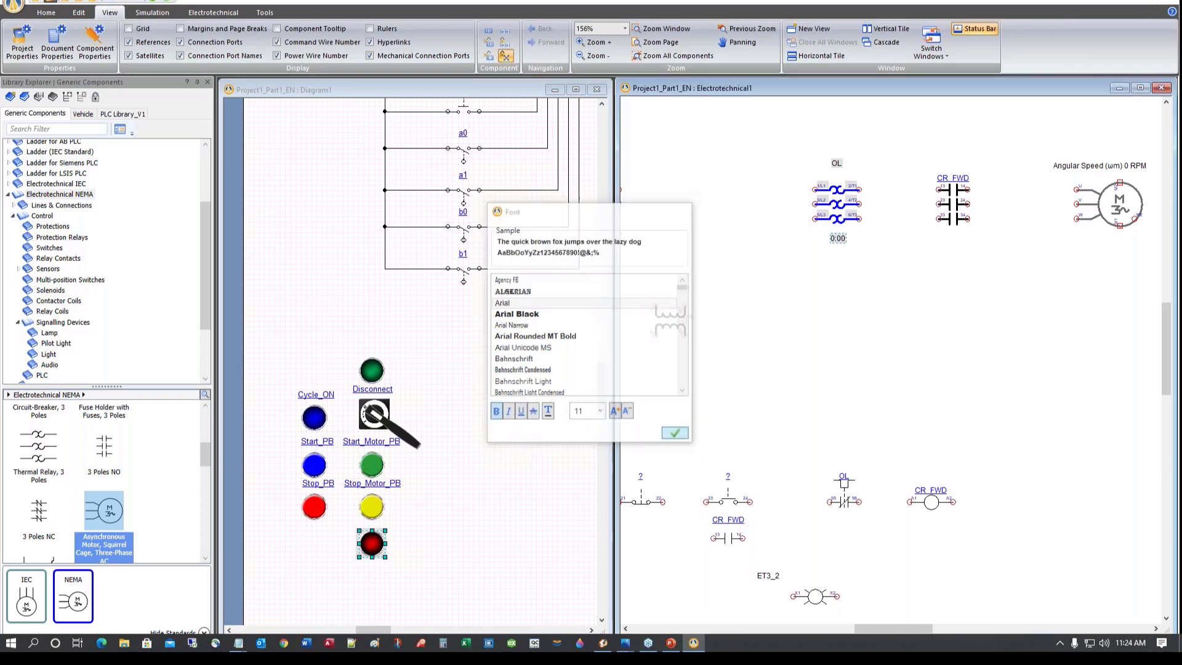
left_click(848, 301)
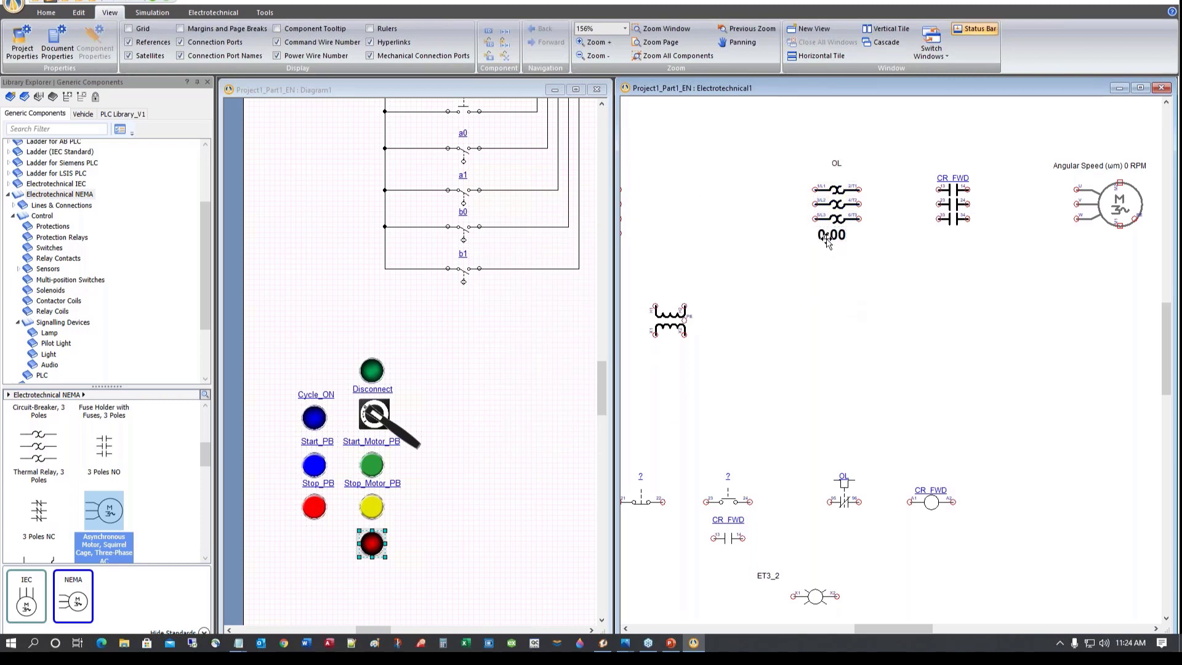
left_click_drag(831, 237, 833, 262)
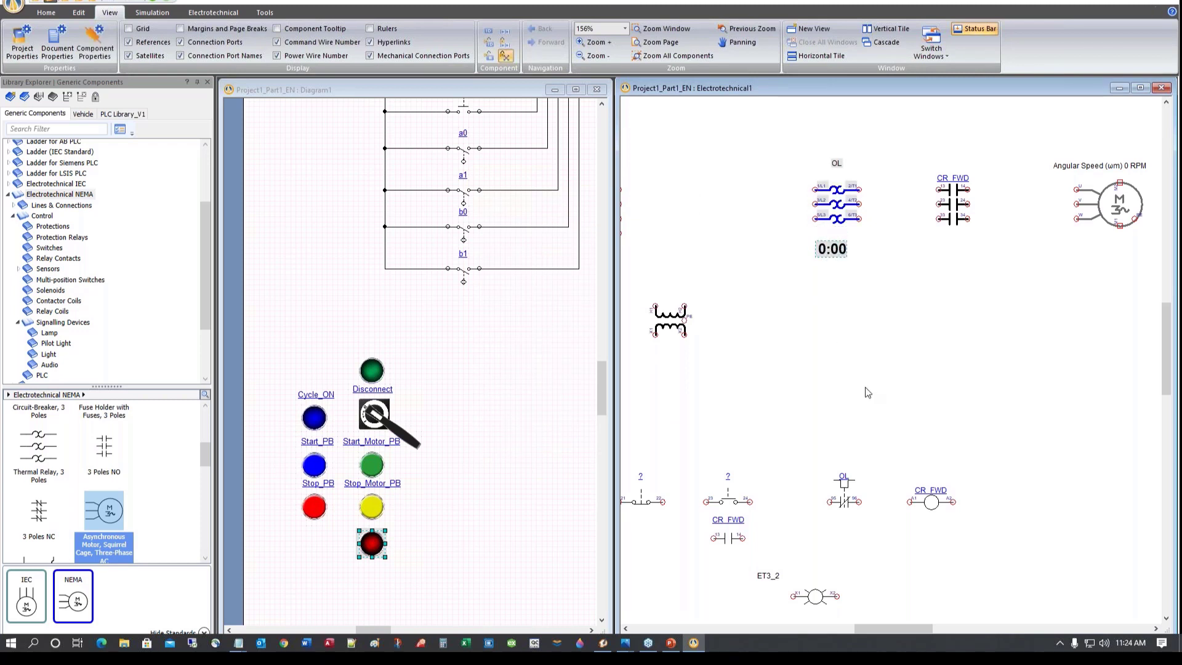
Connect the supply's L1, L2 and L3 terminals to the Disconnect's input poles with a polyphase wire
scroll(867, 390, "down", 2)
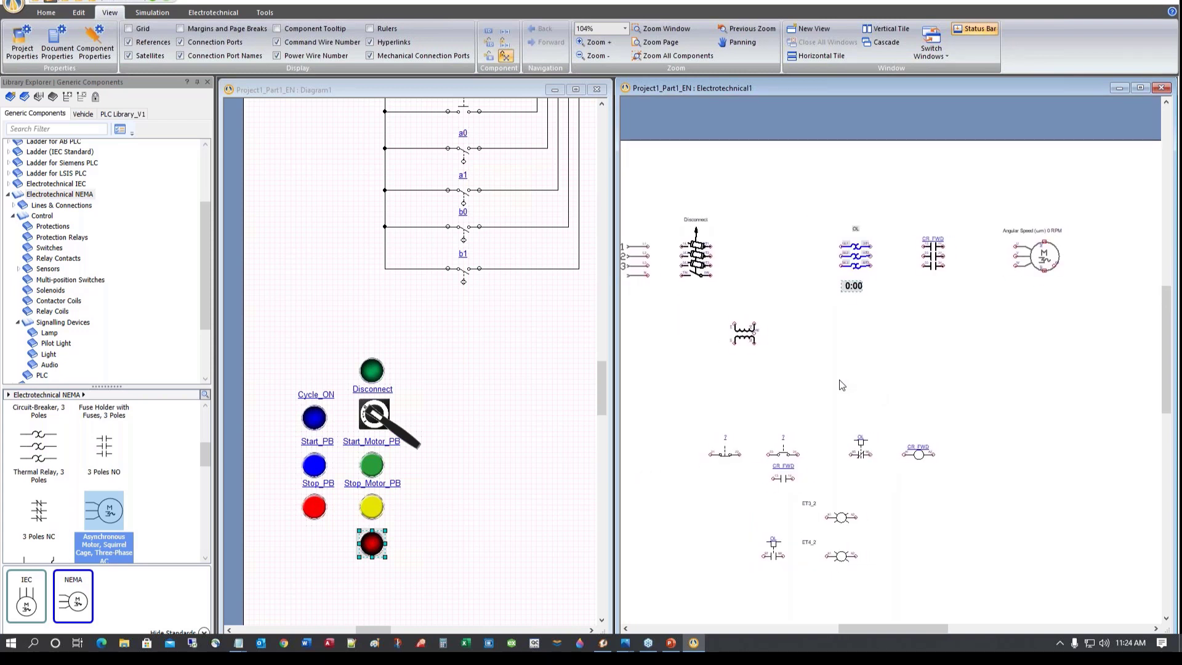
scroll(843, 386, "right", 3)
scroll(842, 385, "left", 7)
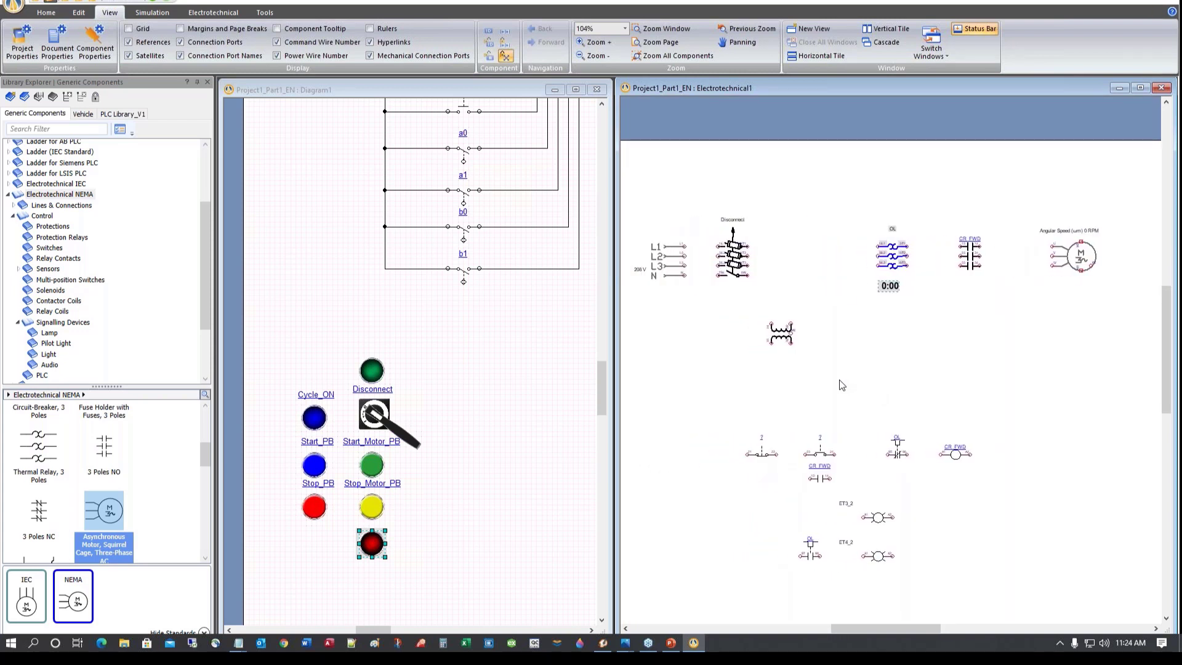
left_click(725, 399)
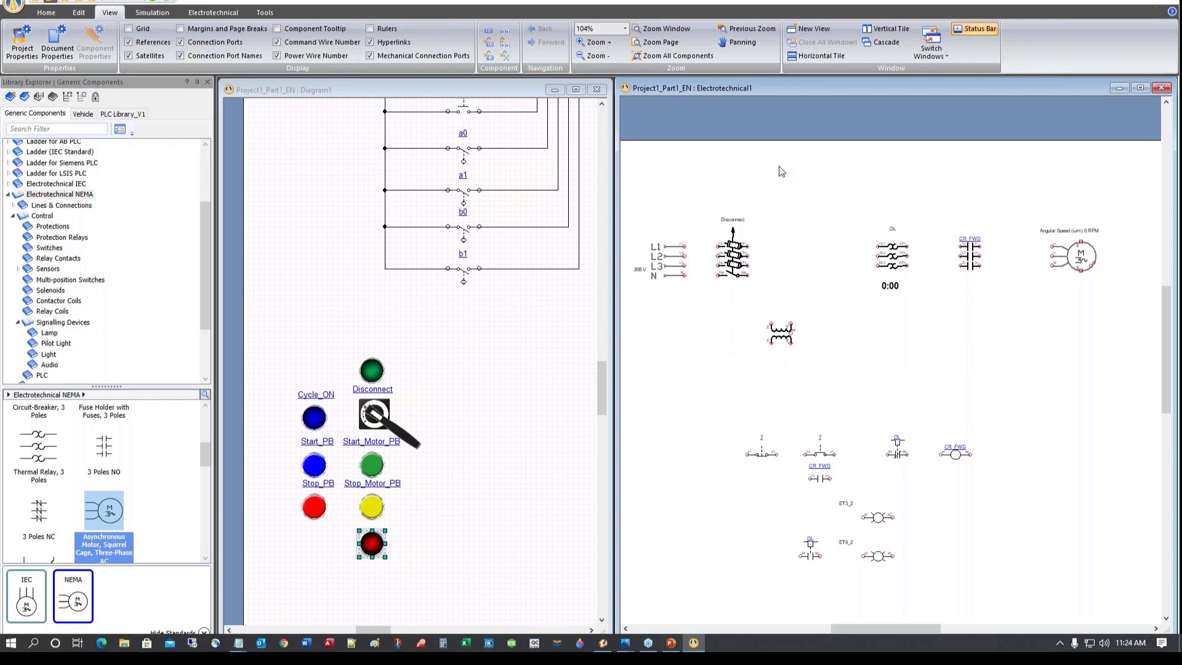
left_click(42, 14)
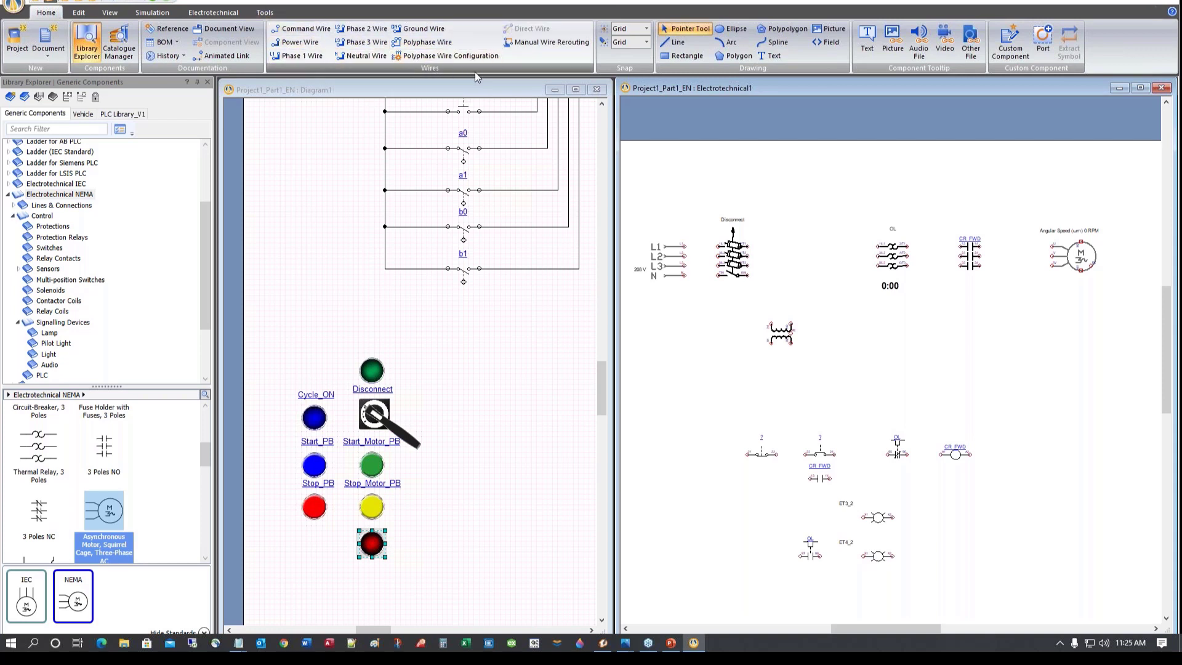
left_click(405, 44)
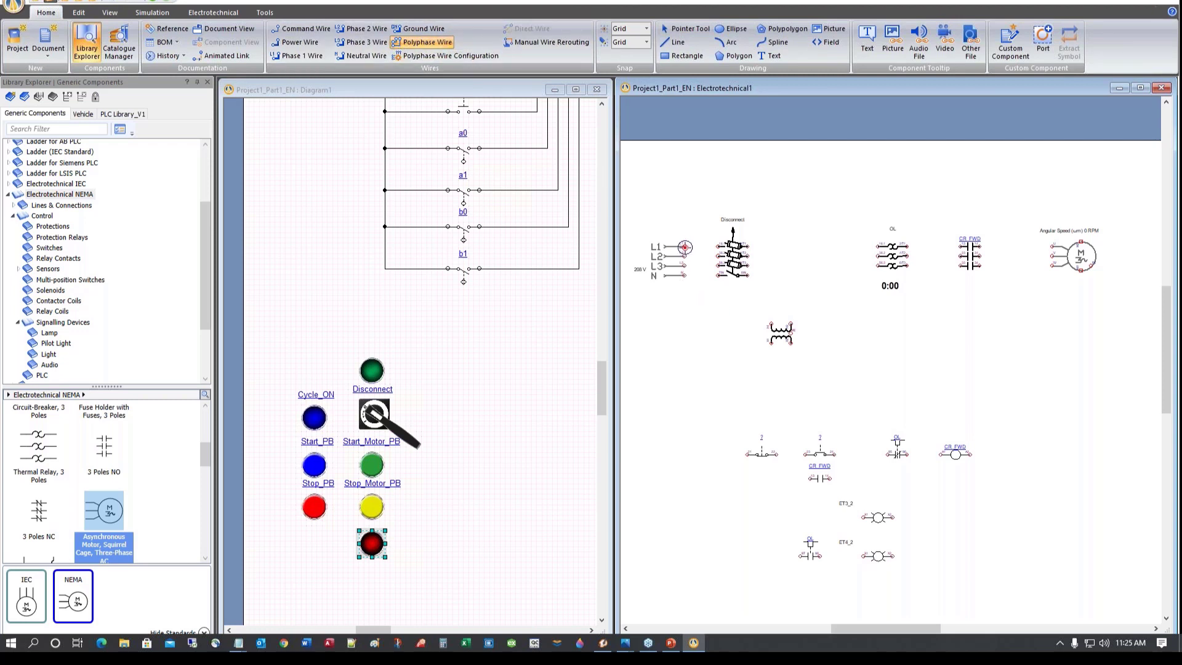
left_click(684, 247)
left_click(718, 247)
Run polyphase wires from the Disconnect to the OL thermal relay and from the relay to the CR_FWD contactor
scroll(788, 263, "up", 3)
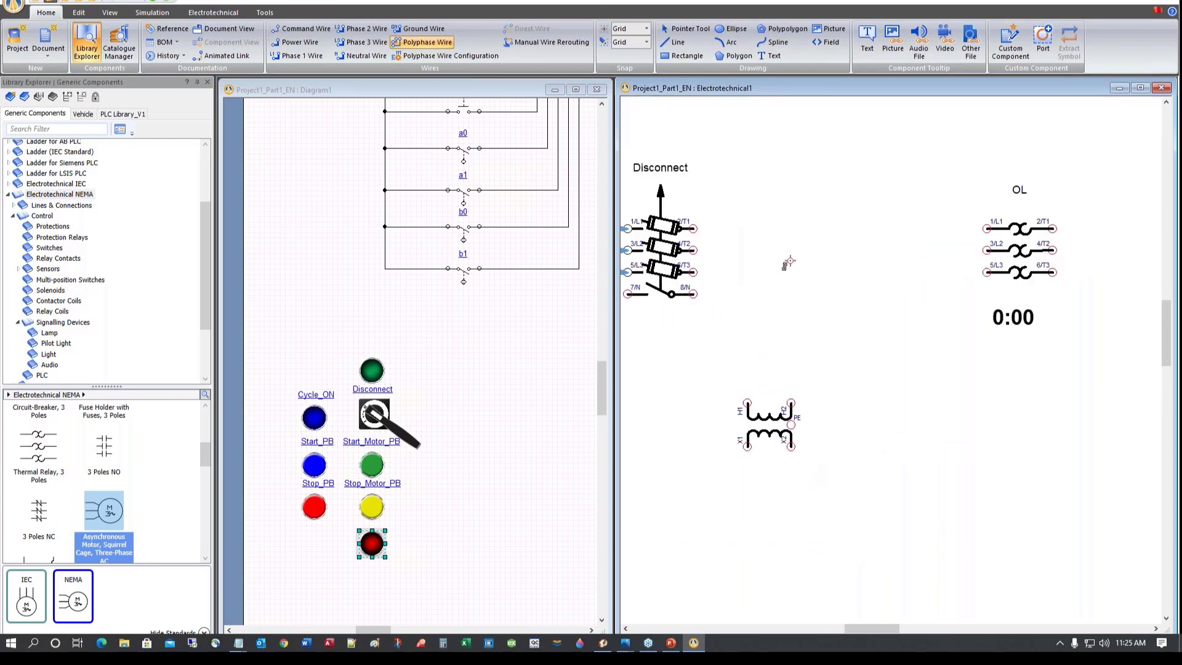
left_click(725, 238)
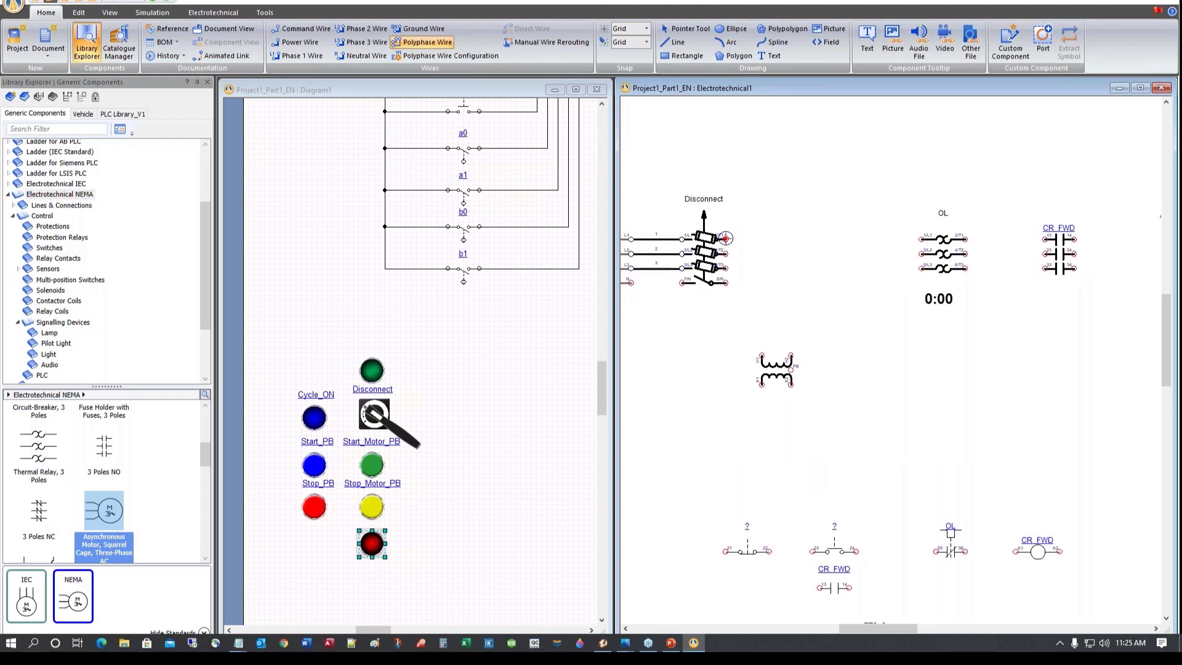
left_click(922, 239)
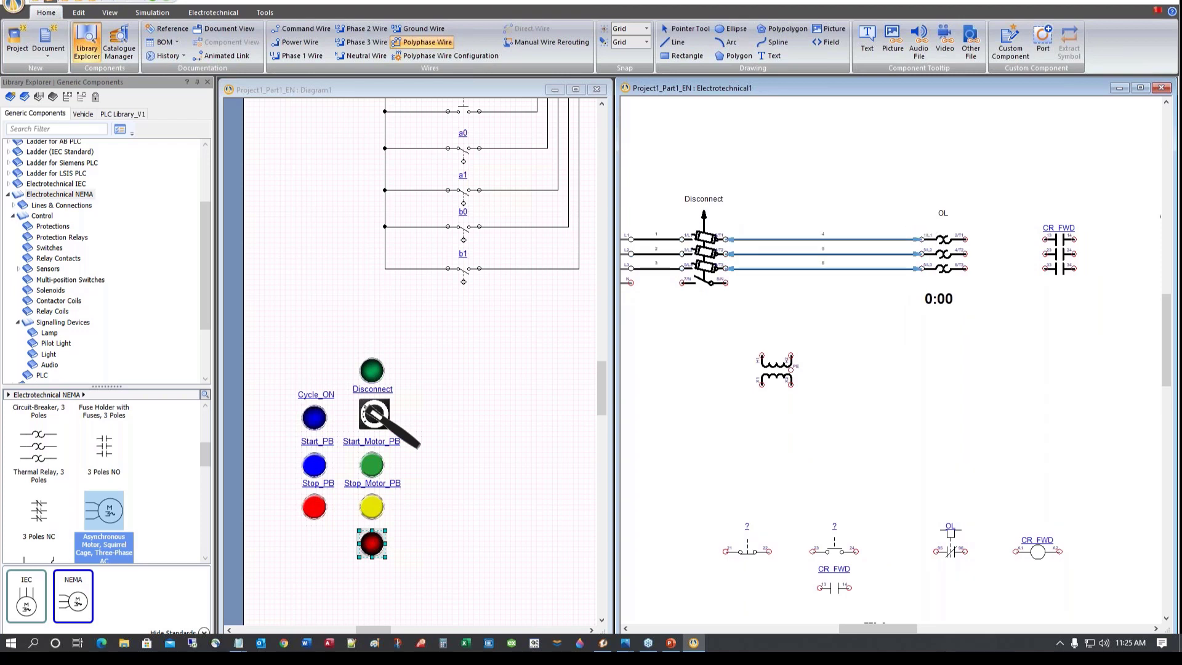
left_click(966, 239)
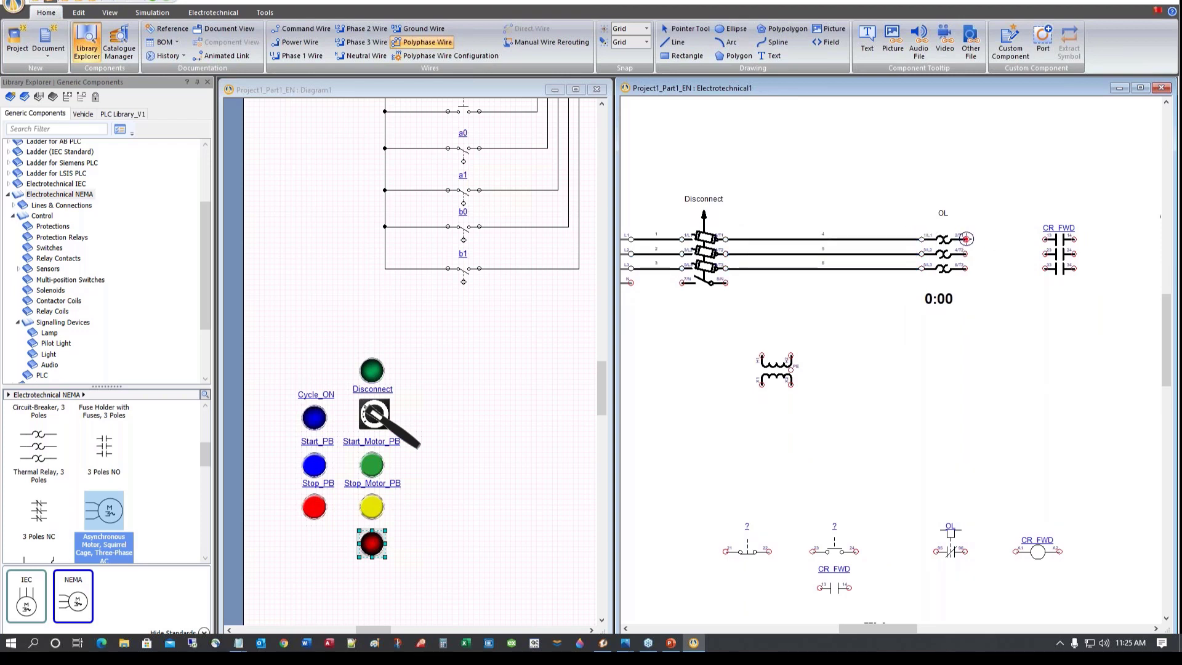
left_click(1045, 238)
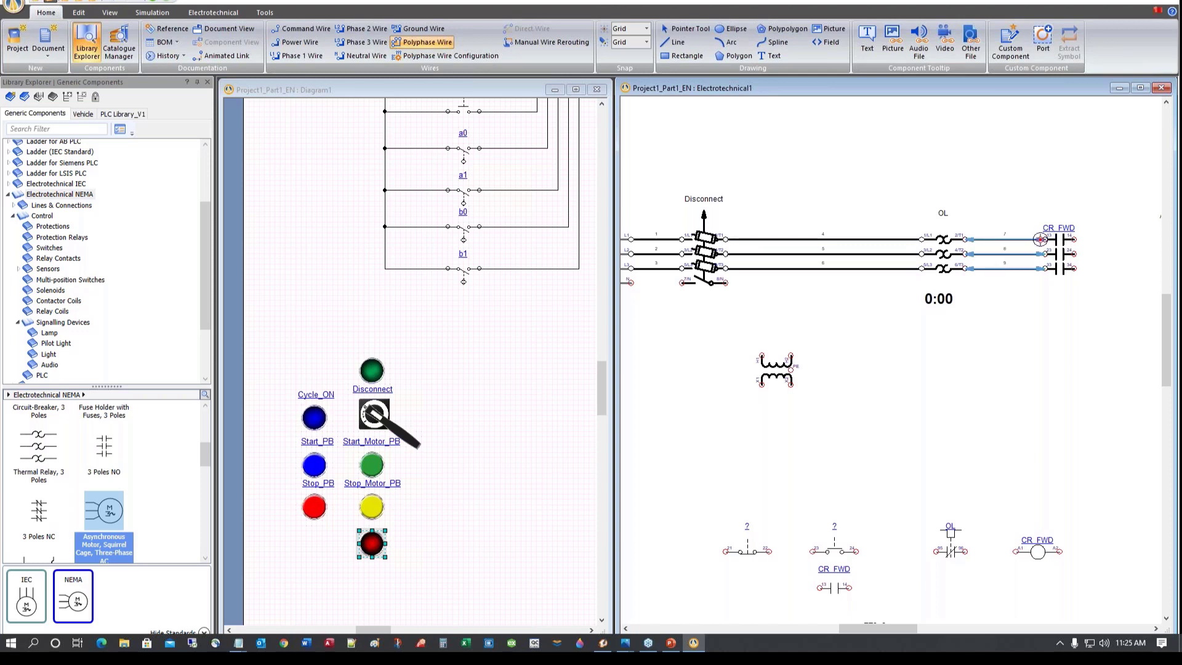
Connect the CR_FWD contactor's output poles to the motor's three phase terminals with a polyphase wire
scroll(1040, 348, "right", 5)
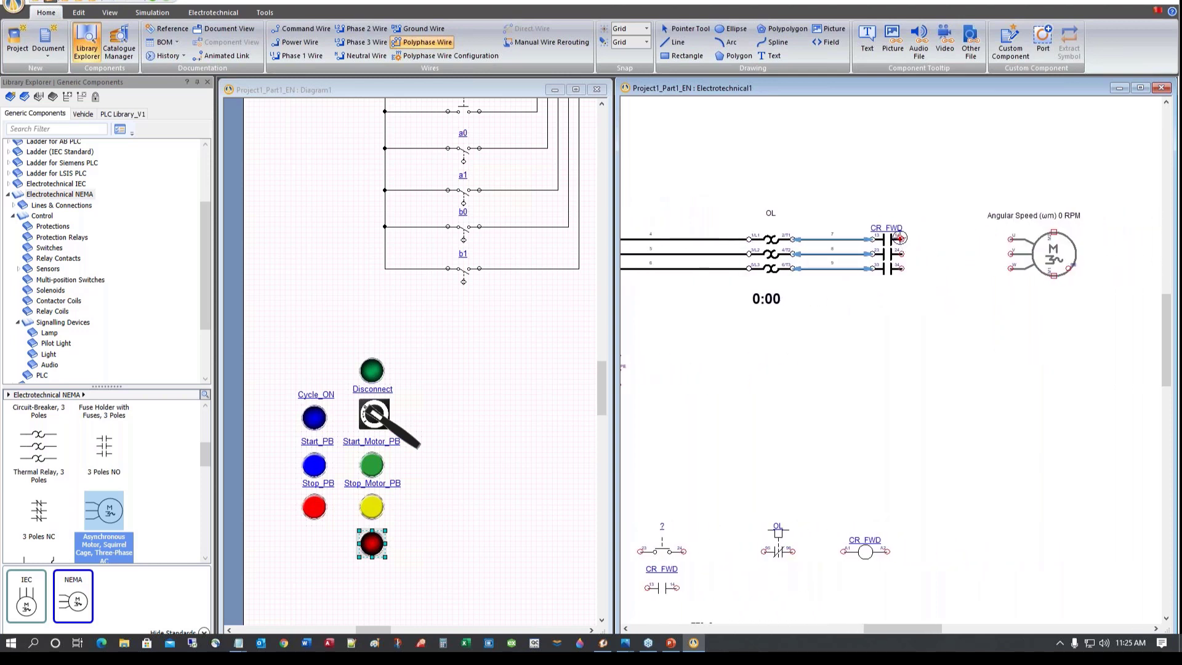
left_click(903, 239)
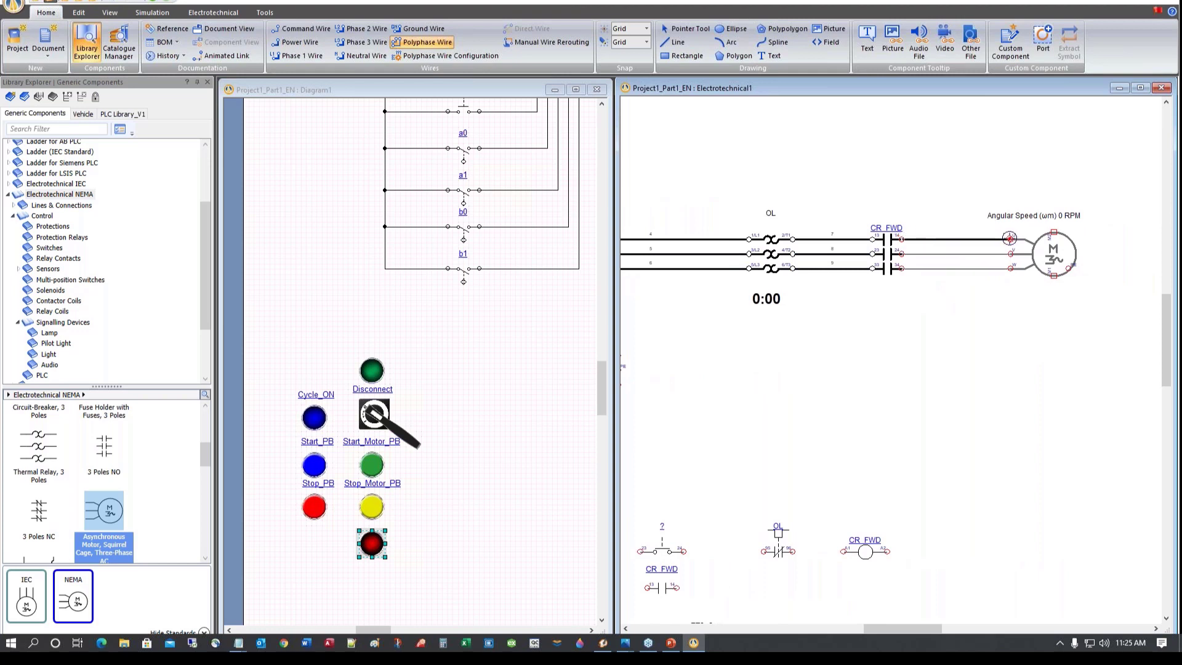
left_click(1010, 238)
scroll(941, 321, "left", 8)
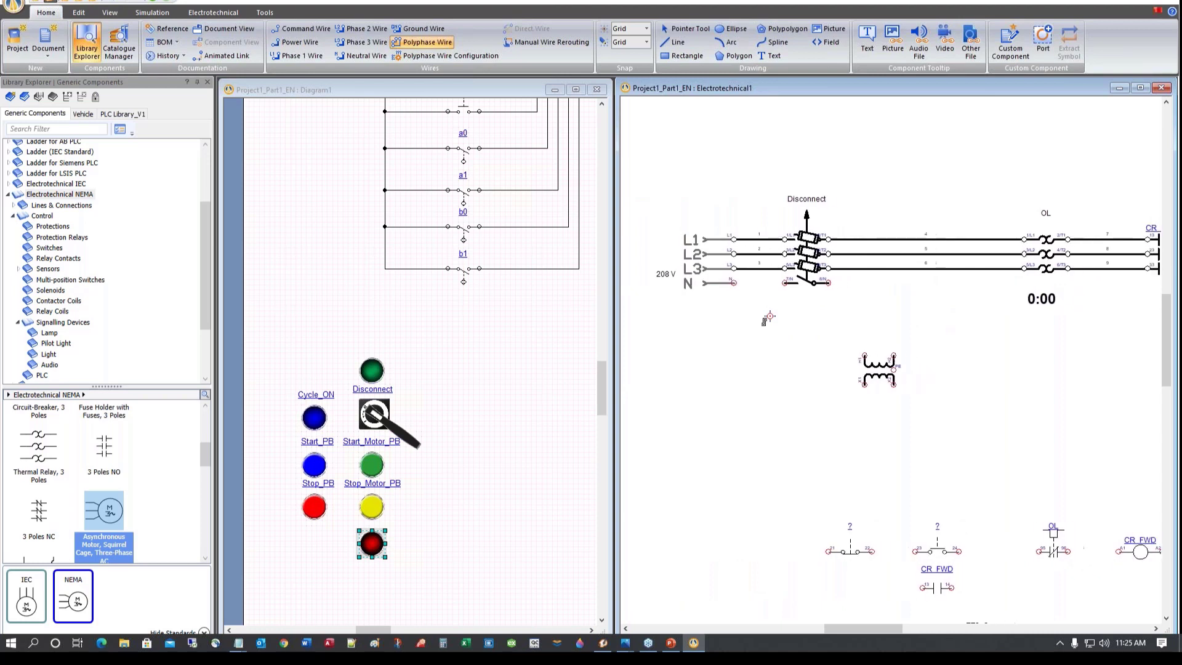
Connect the transformer's two primary terminals to the L2 and L1 lines at the Disconnect's output with power wires
left_click(302, 43)
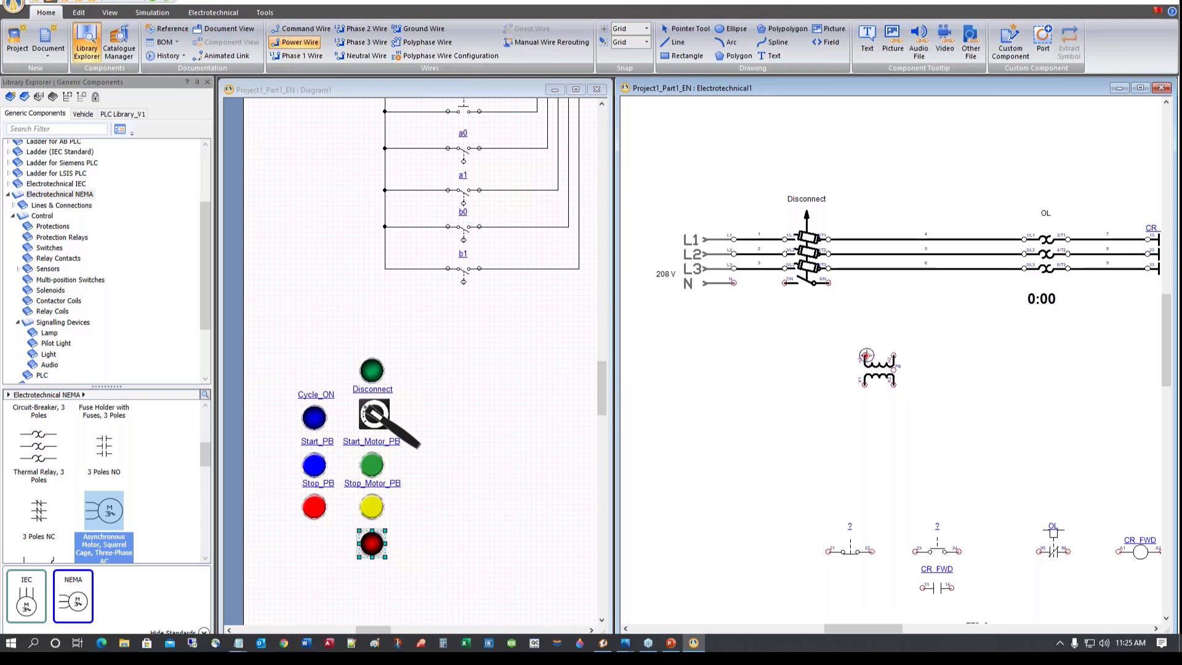
left_click_drag(864, 357, 832, 254)
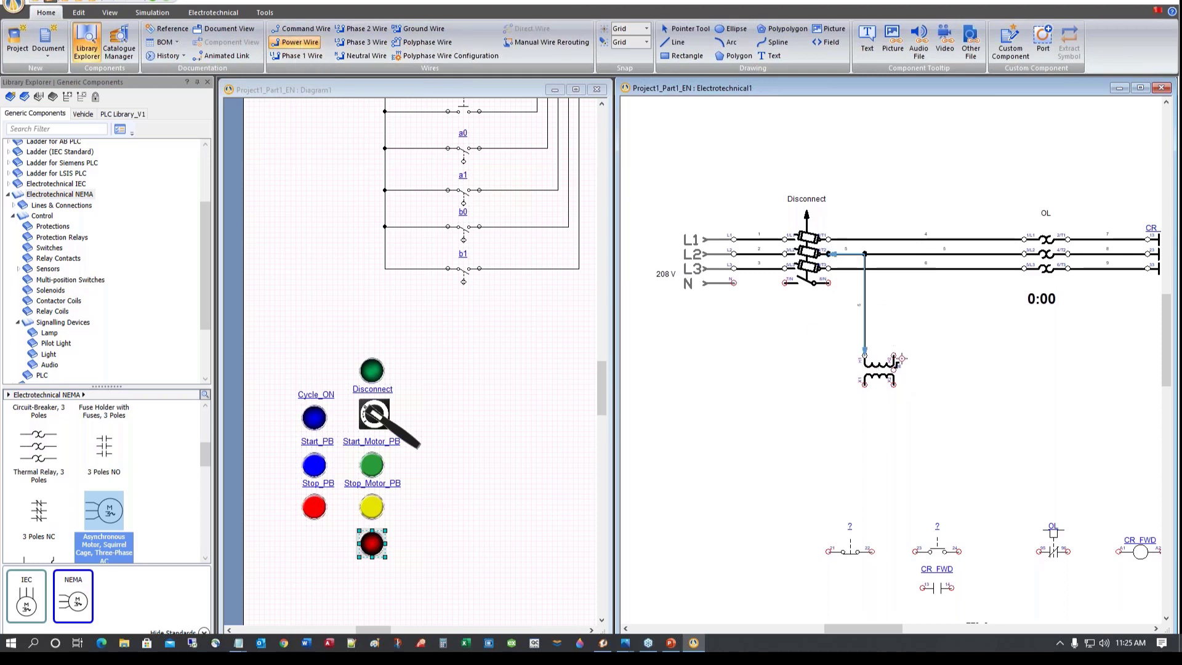
left_click_drag(893, 356, 829, 239)
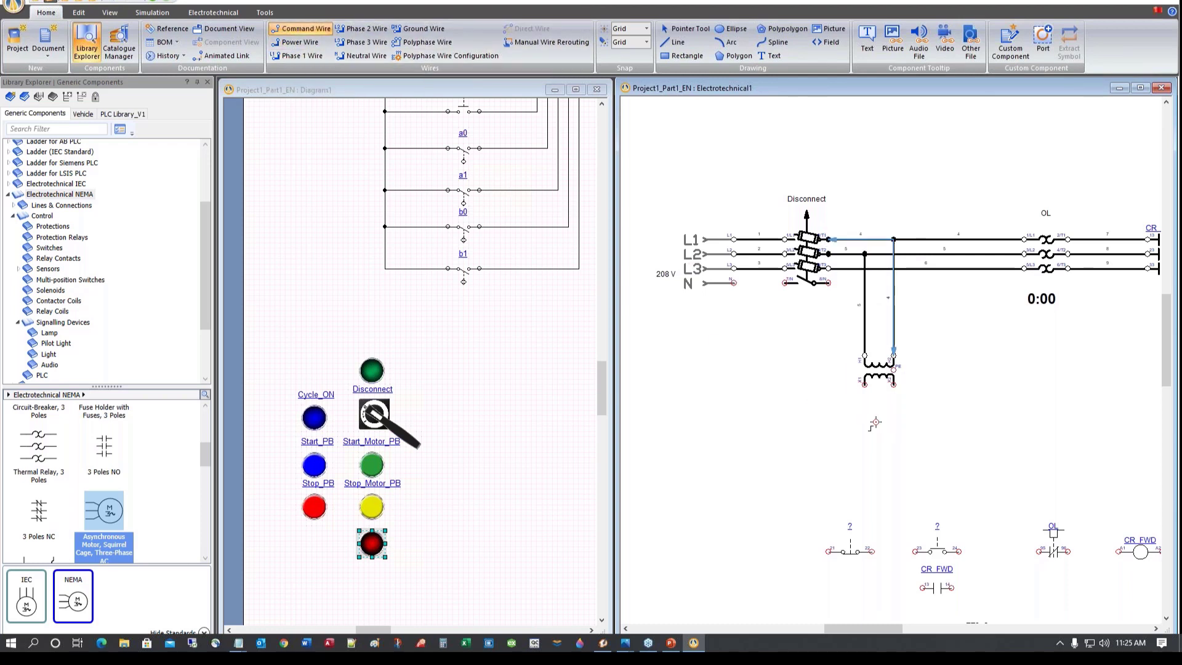
Shift all the unwired control contacts, the CR_FWD coil and the two lamps together slightly right and up below the transformer
scroll(869, 541, "down", 1)
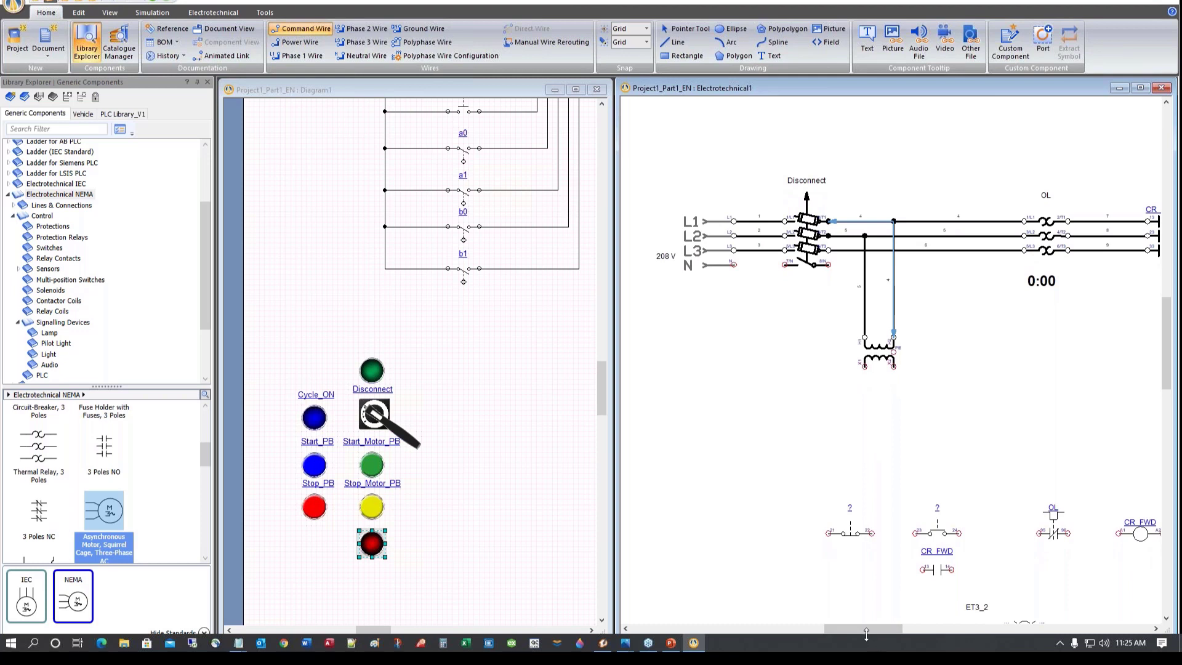
left_click_drag(866, 630, 891, 628)
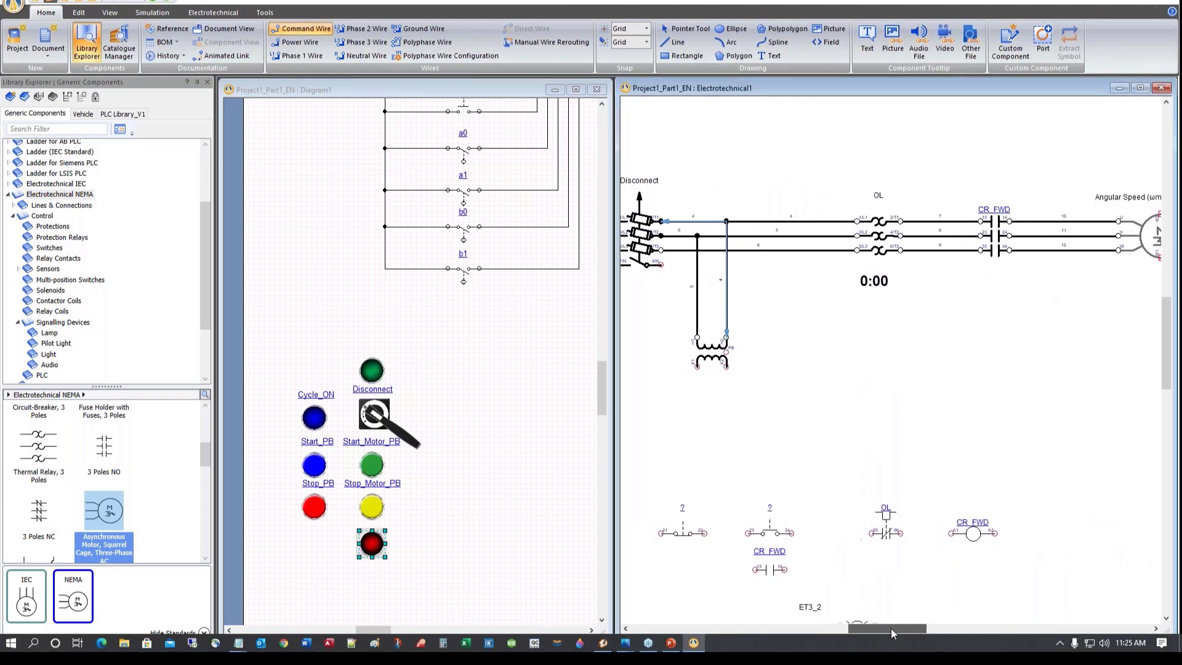
scroll(917, 595, "down", 5)
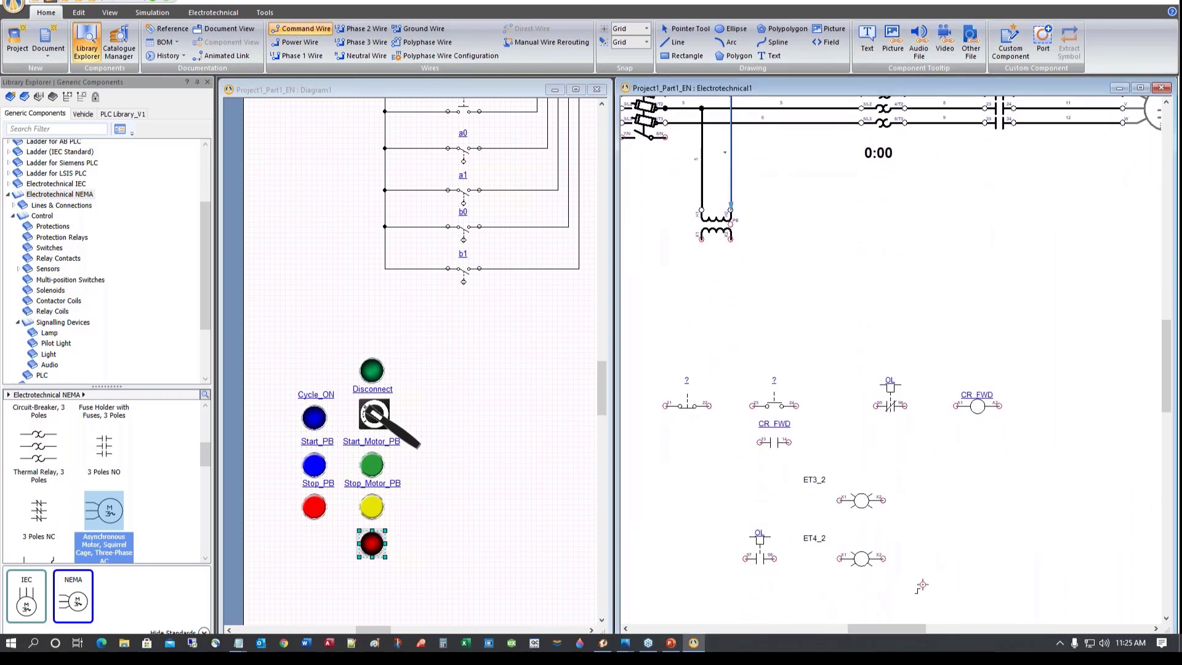
key("Escape")
left_click_drag(639, 348, 1047, 596)
left_click_drag(688, 406, 733, 400)
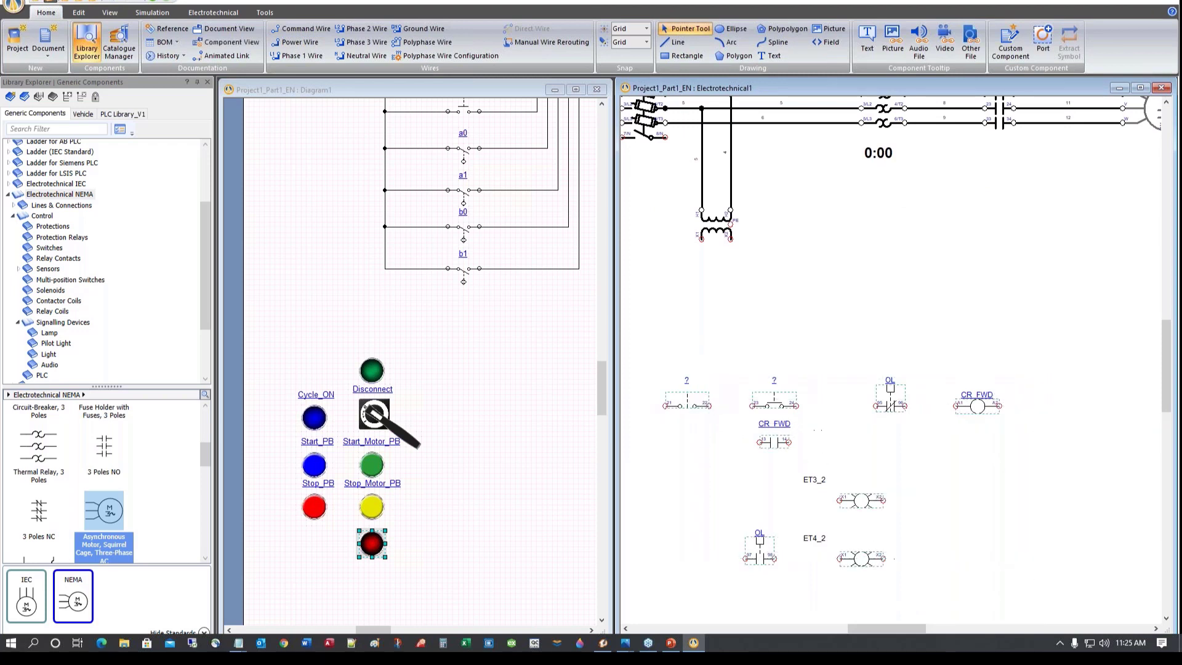
left_click(718, 459)
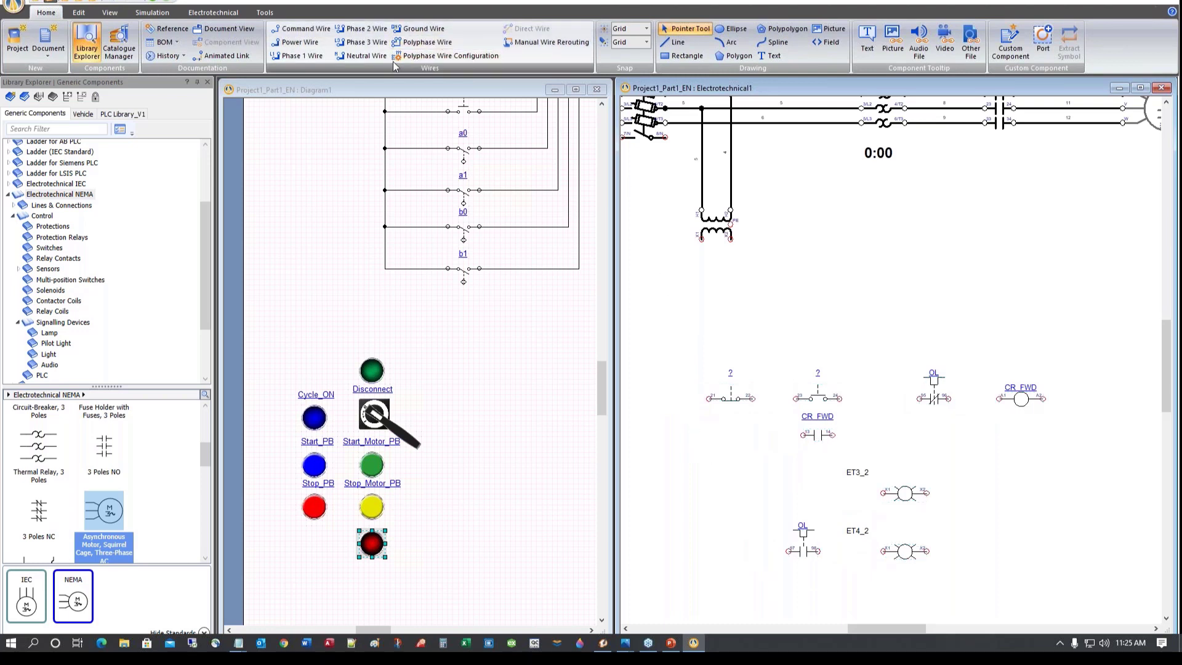
Wire the transformer secondary in series through both push buttons, the OL contact and the CR_FWD coil with command wires
left_click(302, 28)
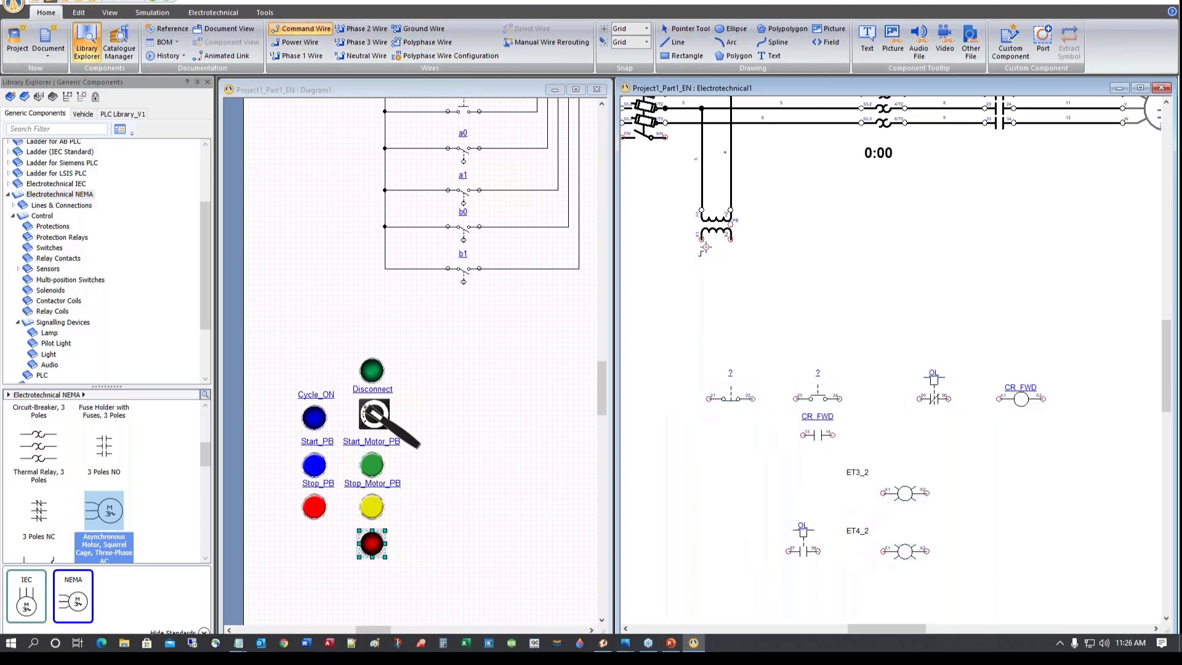
mouse_move(702, 239)
left_mouse_down()
mouse_move(708, 398)
mouse_move(1042, 398)
mouse_move(1086, 359)
mouse_move(1086, 329)
mouse_move(734, 314)
mouse_move(731, 241)
left_mouse_up()
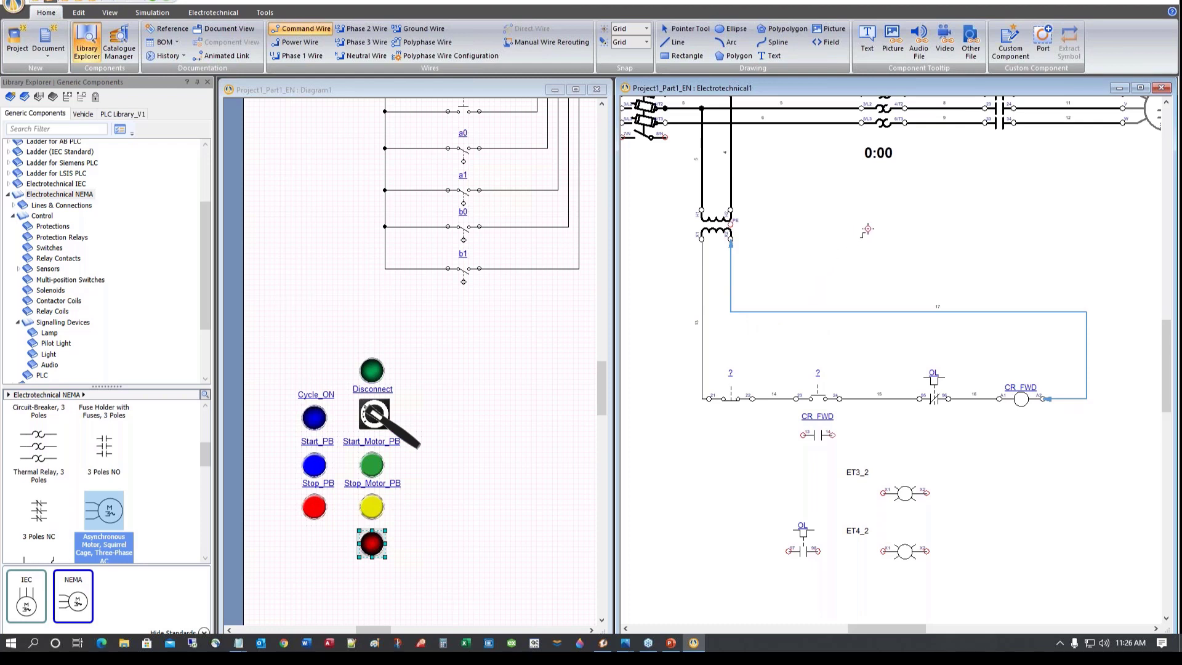
left_click(1076, 501)
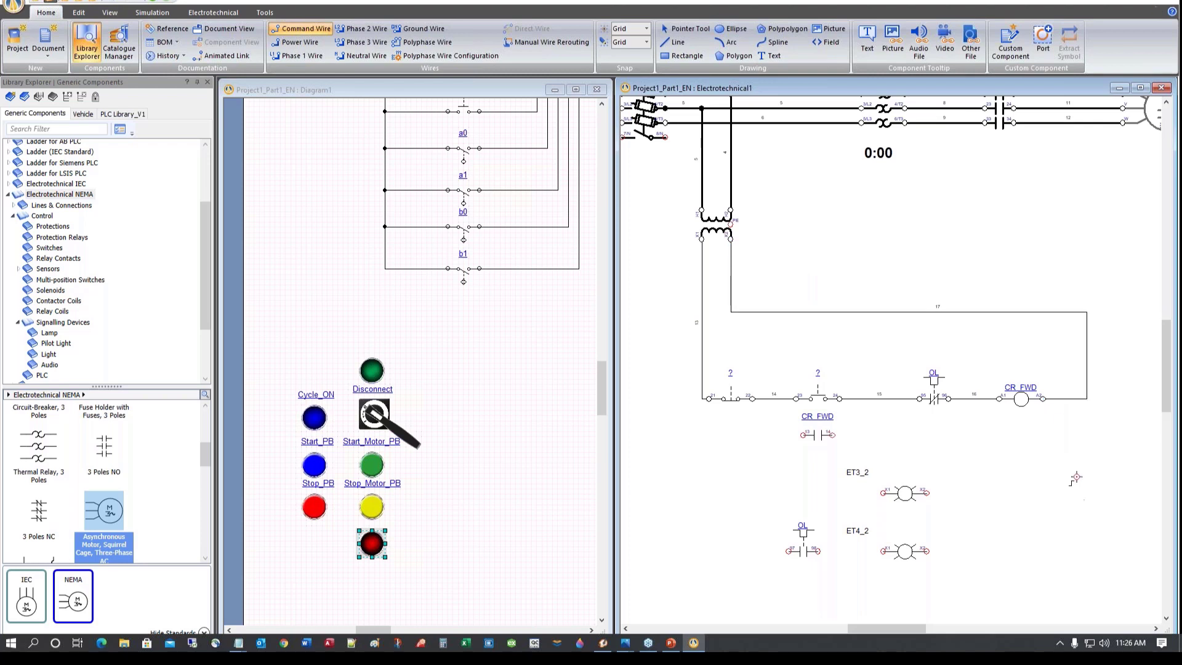
Wire the CR_FWD auxiliary contact in parallel with the second push button, joining both ends to the control rung
left_click(833, 434)
left_click(854, 399)
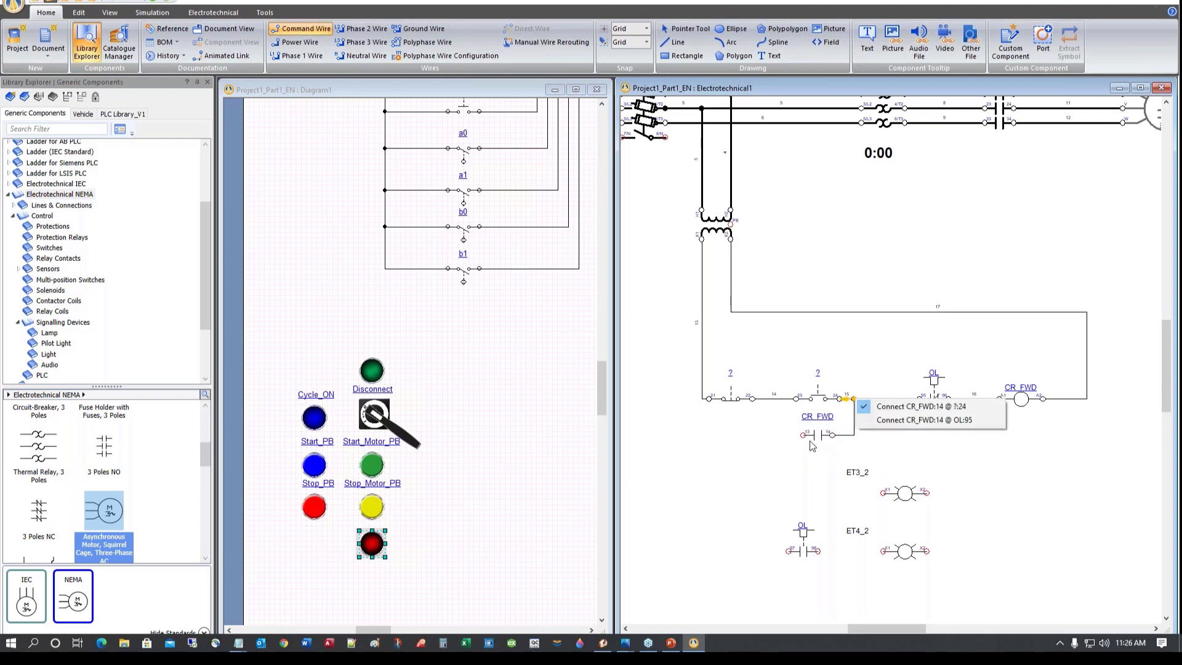
left_click(801, 456)
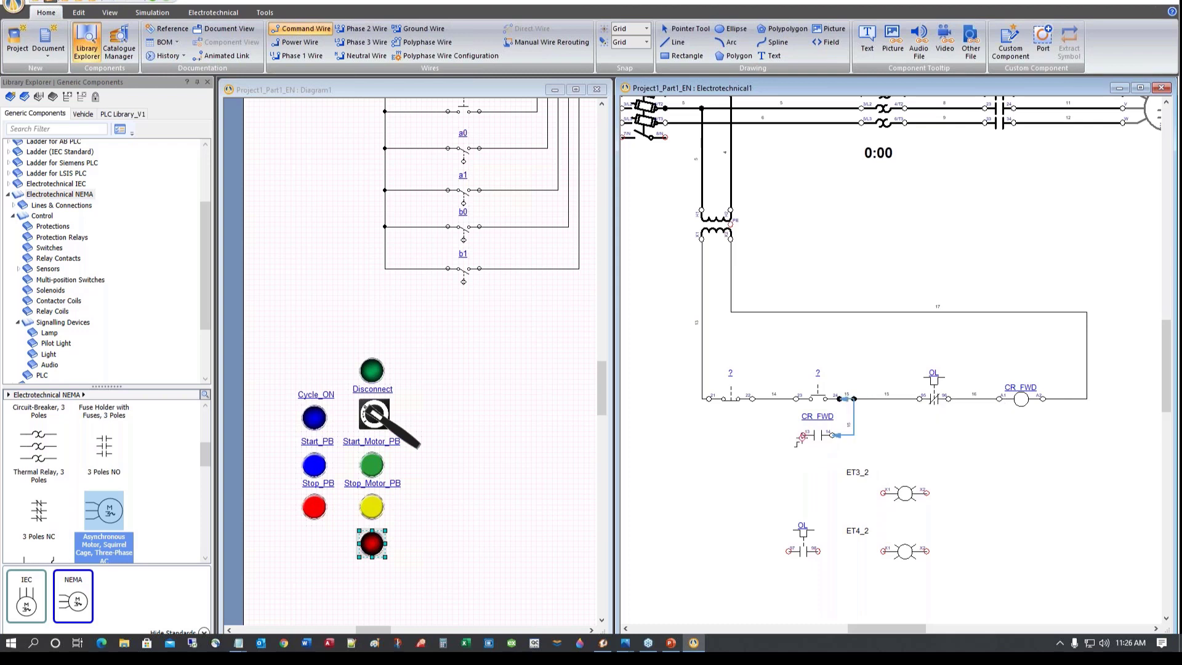
left_click(803, 435)
left_click(781, 400)
left_click(813, 409)
left_click(758, 526)
key("Escape")
Move the normally open OL contact and the ET4_2 lamp up beneath the control rung, with the lamp under the CR_FWD coil
left_click_drag(762, 512, 951, 594)
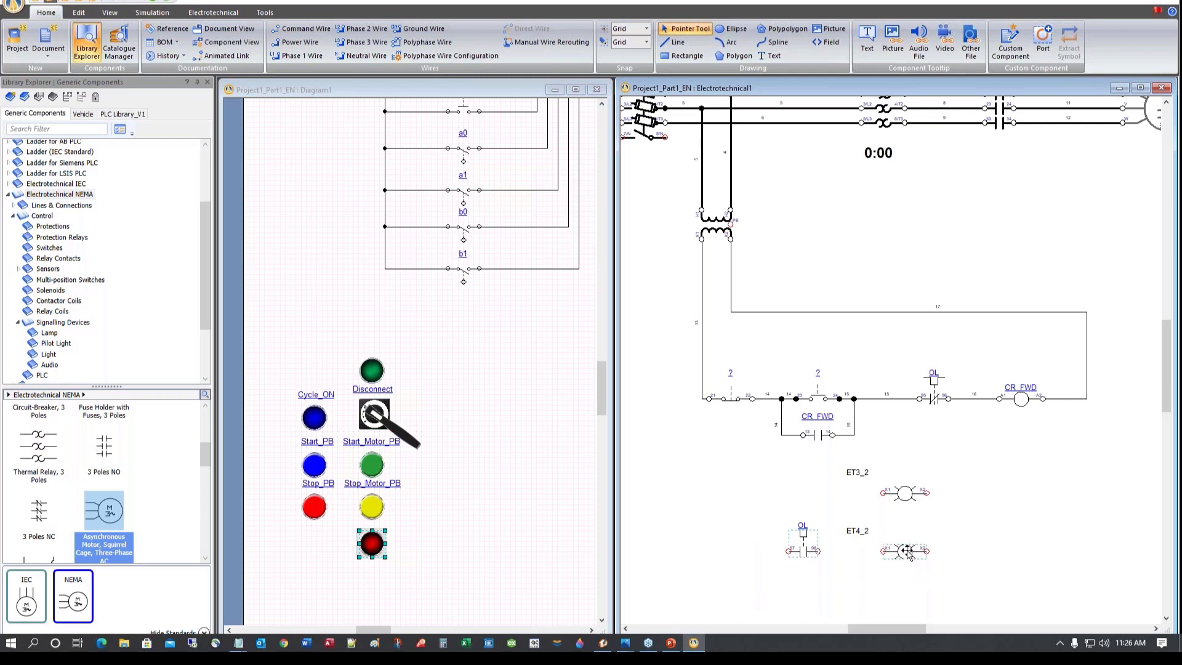
left_click_drag(907, 561, 1045, 468)
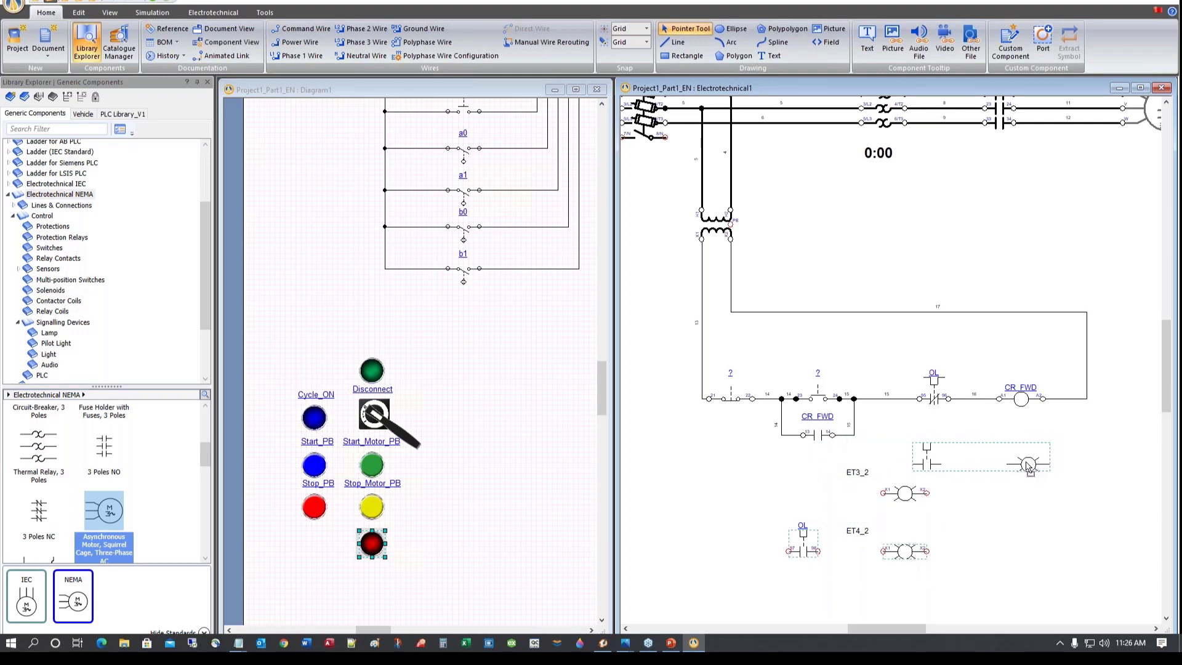
left_click_drag(1026, 462, 1021, 471)
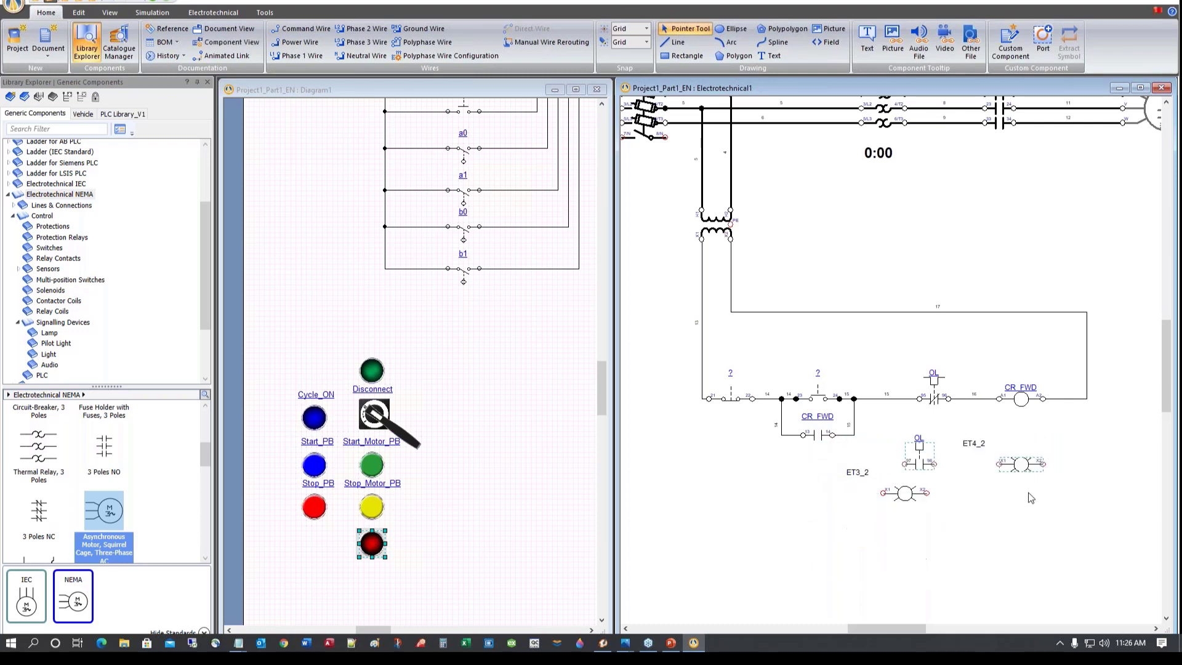
left_click(954, 554)
Wire the normally open OL contact and ET4_2 lamp as a second rung between the two control supply lines
mouse_move(934, 464)
left_mouse_down()
mouse_move(1088, 457)
mouse_move(1088, 399)
left_mouse_up()
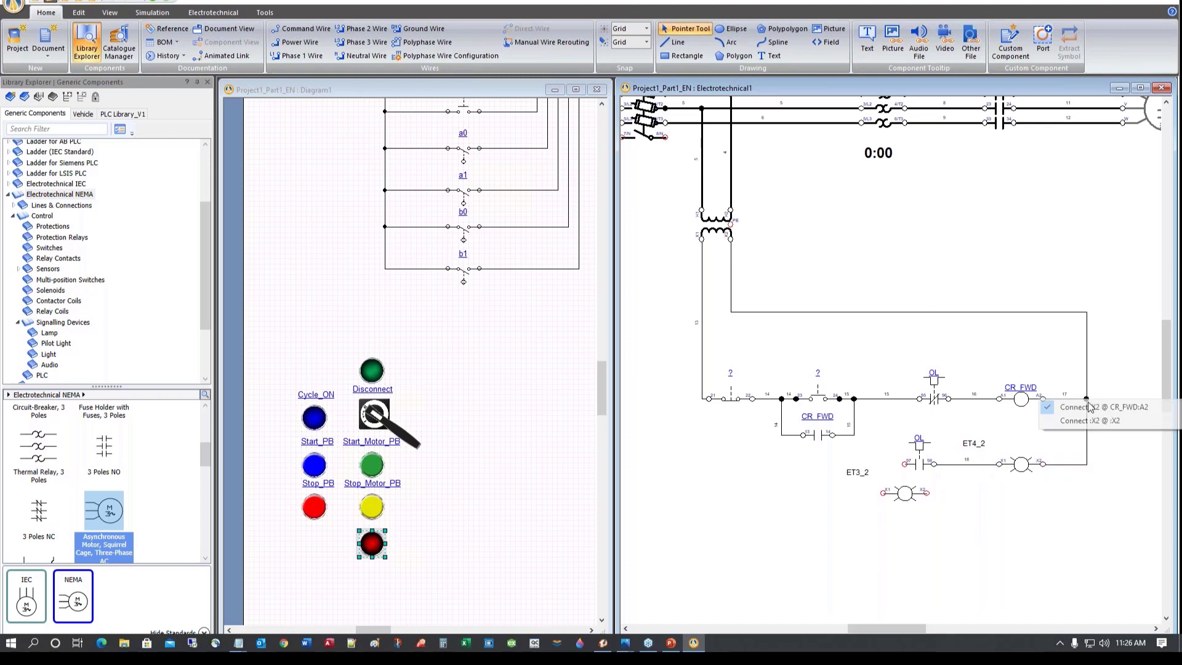
left_click(905, 465)
mouse_move(904, 464)
left_mouse_down()
mouse_move(702, 469)
mouse_move(702, 400)
left_mouse_up()
left_click(711, 489)
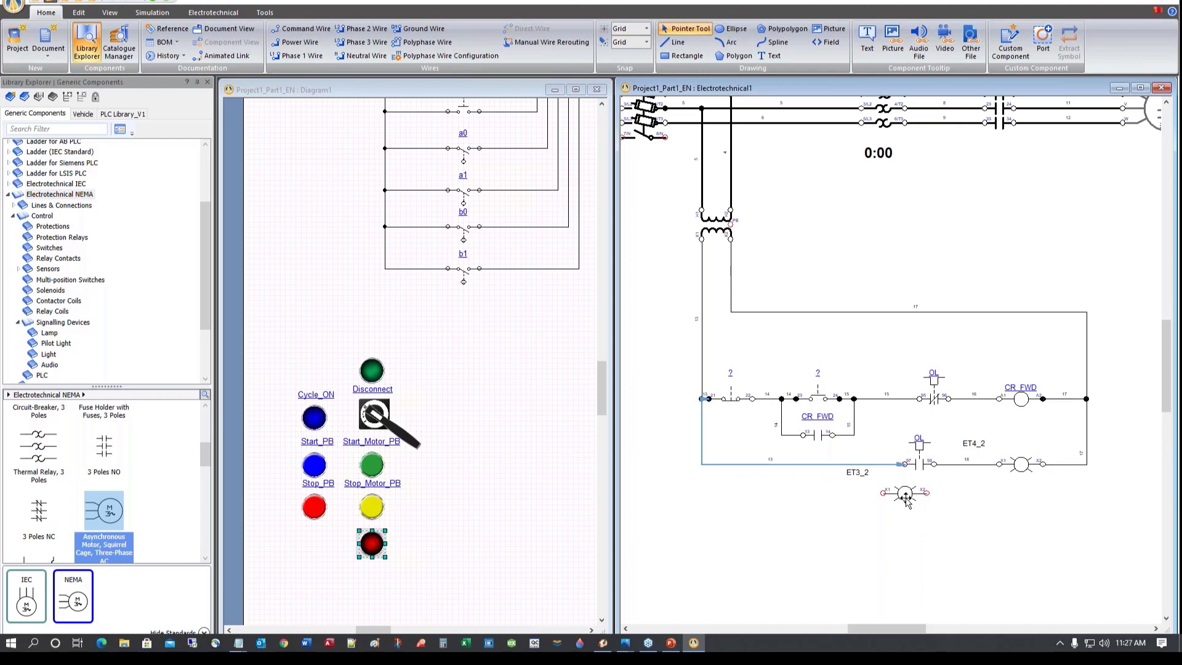
Place the ET3_2 lamp below the ET4_2 lamp and wire it as a third rung across the control supply lines
mouse_move(906, 501)
left_mouse_down()
mouse_move(982, 536)
mouse_move(1077, 522)
mouse_move(1087, 463)
left_mouse_up()
left_click(1047, 564)
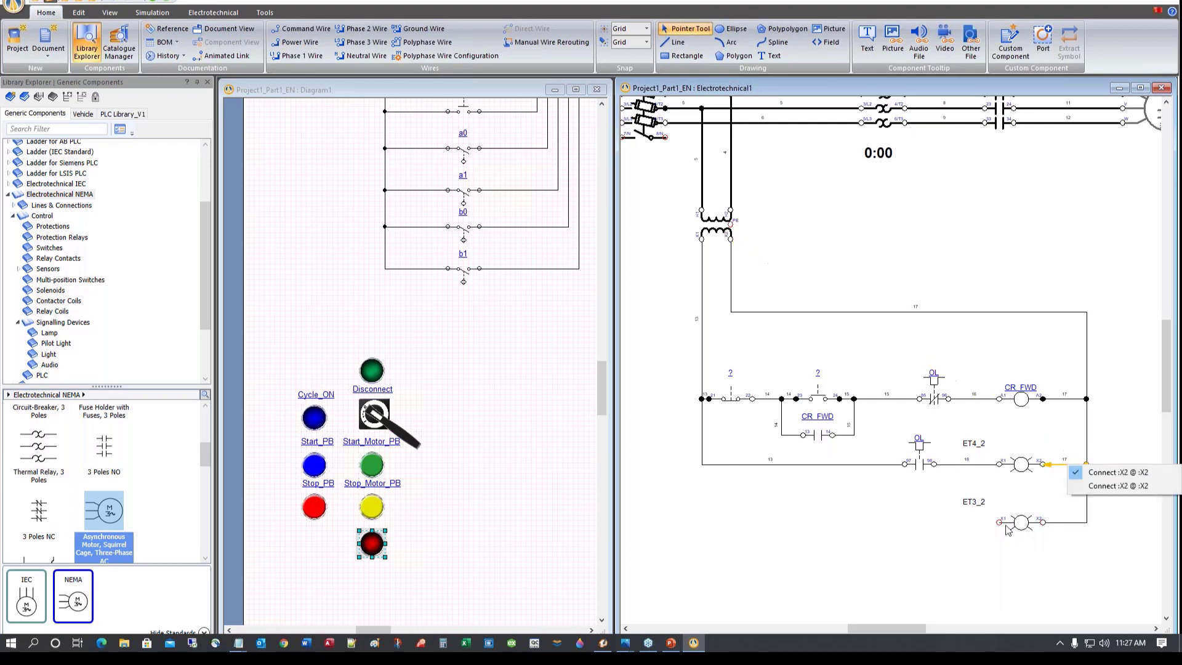
left_click(1099, 471)
mouse_move(999, 522)
left_mouse_down()
mouse_move(698, 524)
mouse_move(701, 465)
left_mouse_up()
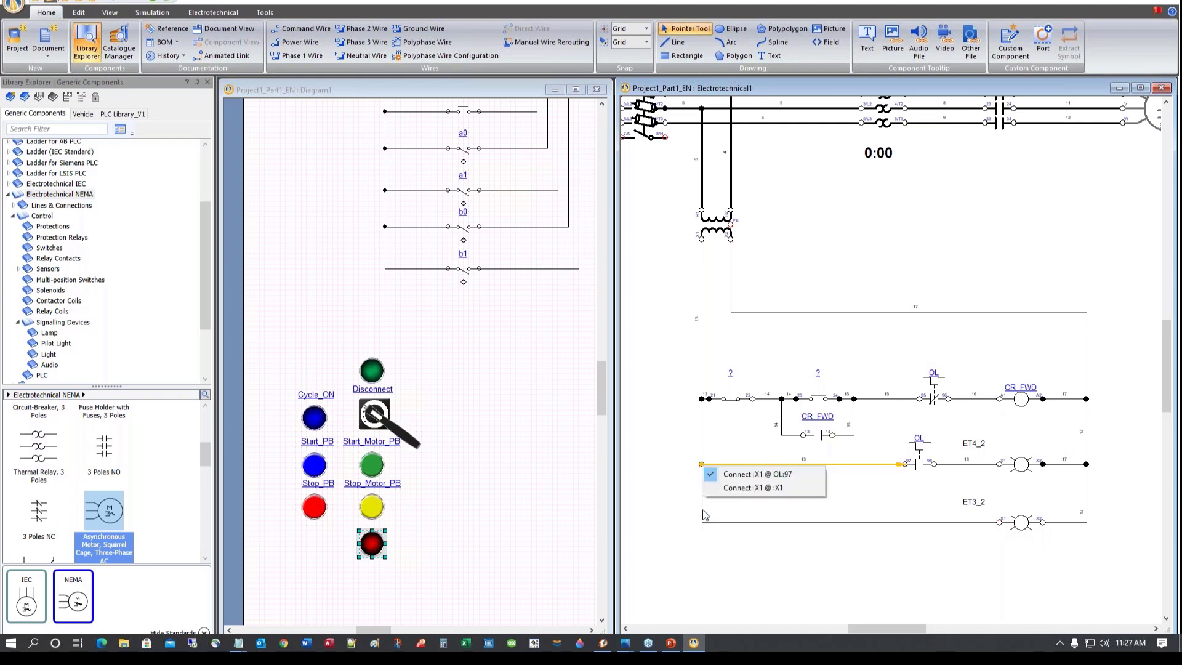
left_click(726, 469)
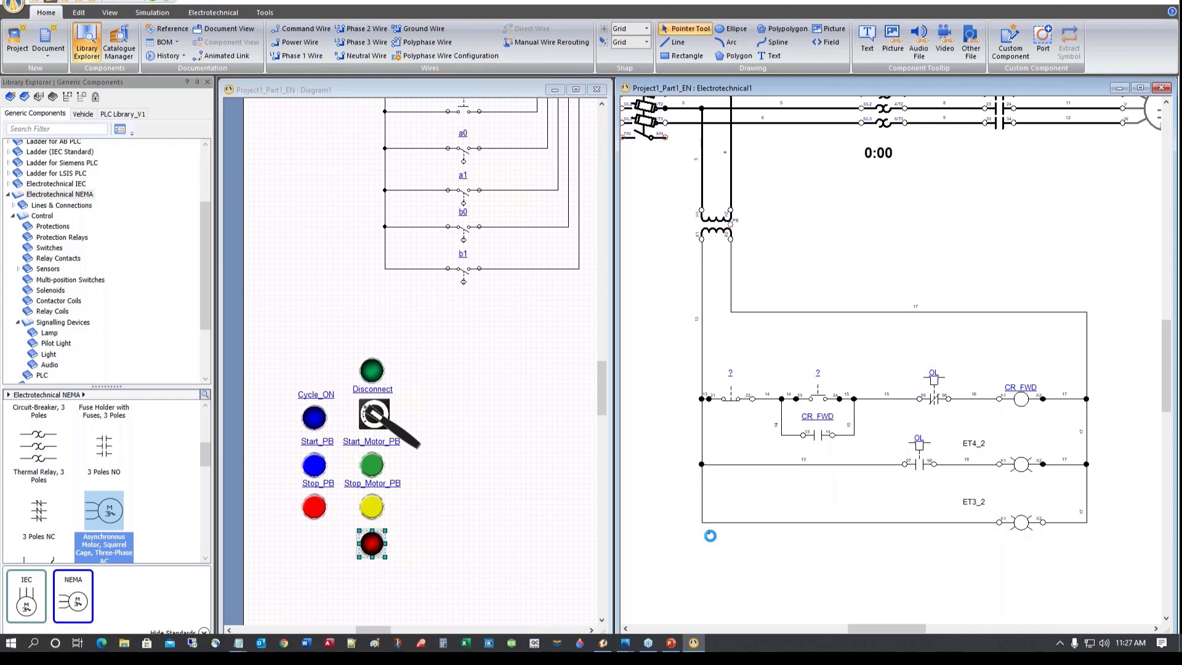
Delete the ET3_2 and ET4_2 labels above the two lamps
left_click(974, 502)
key("Delete")
left_click(974, 443)
key("Delete")
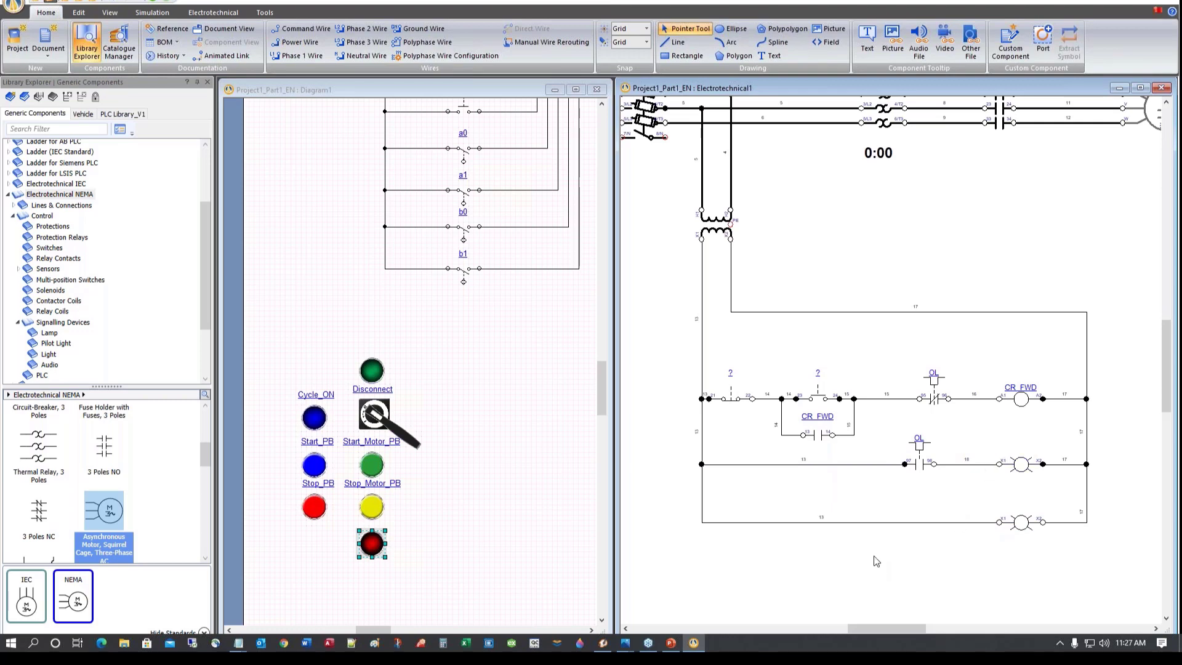
Add three Electrotechnical NEMA Ground components, one each beside the Disconnect's neutral pole, the transformer and the motor
scroll(881, 561, "down", 3)
scroll(882, 561, "up", 2)
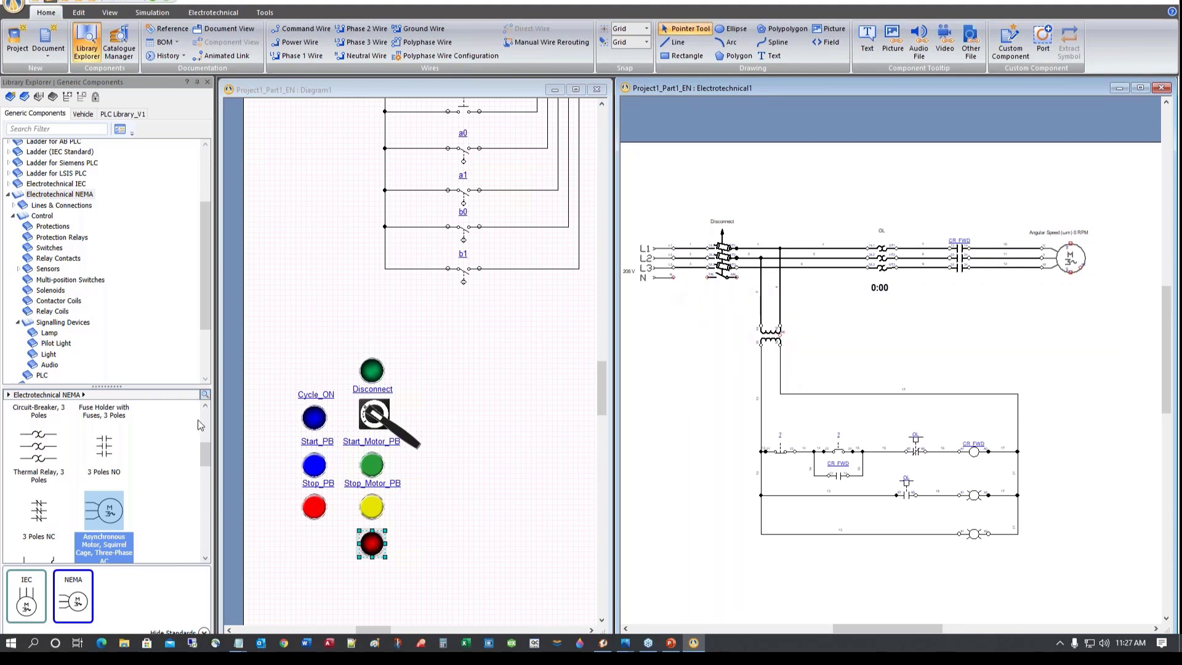
left_click(27, 196)
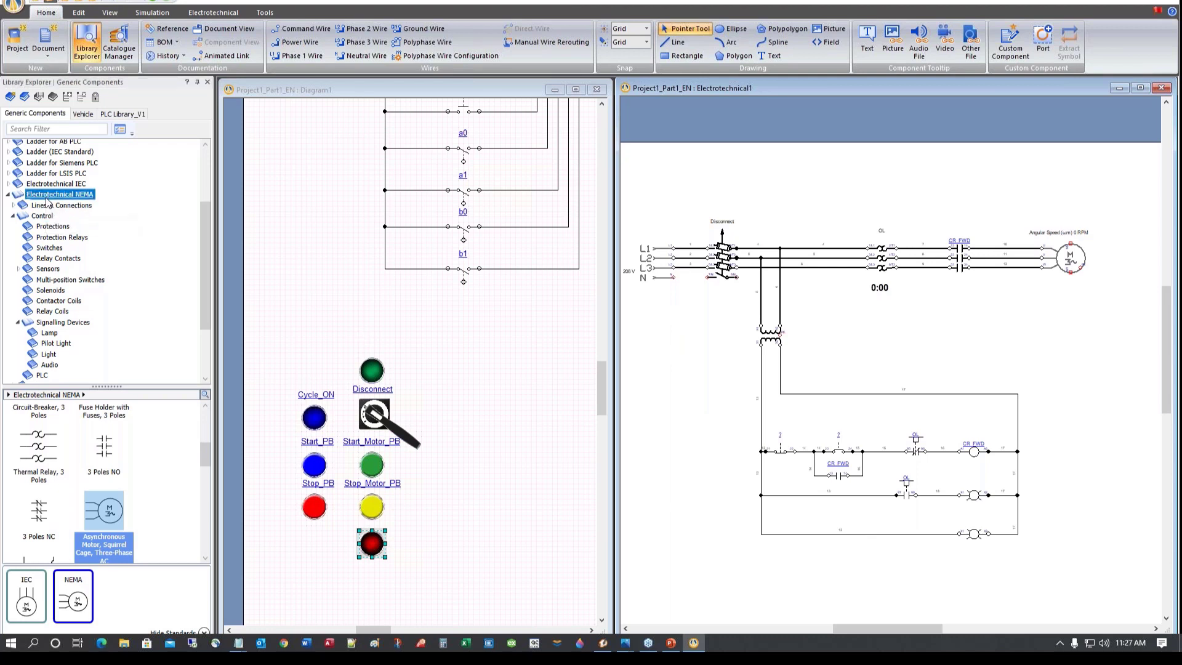
left_click(8, 195)
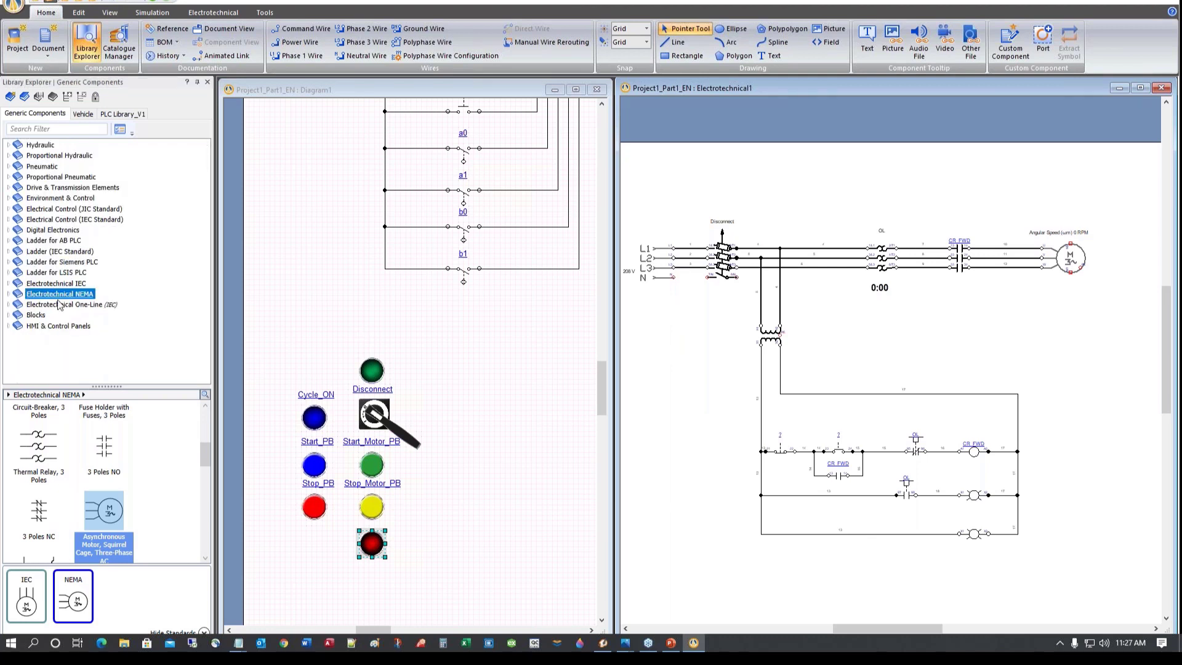
scroll(203, 459, "up", 4)
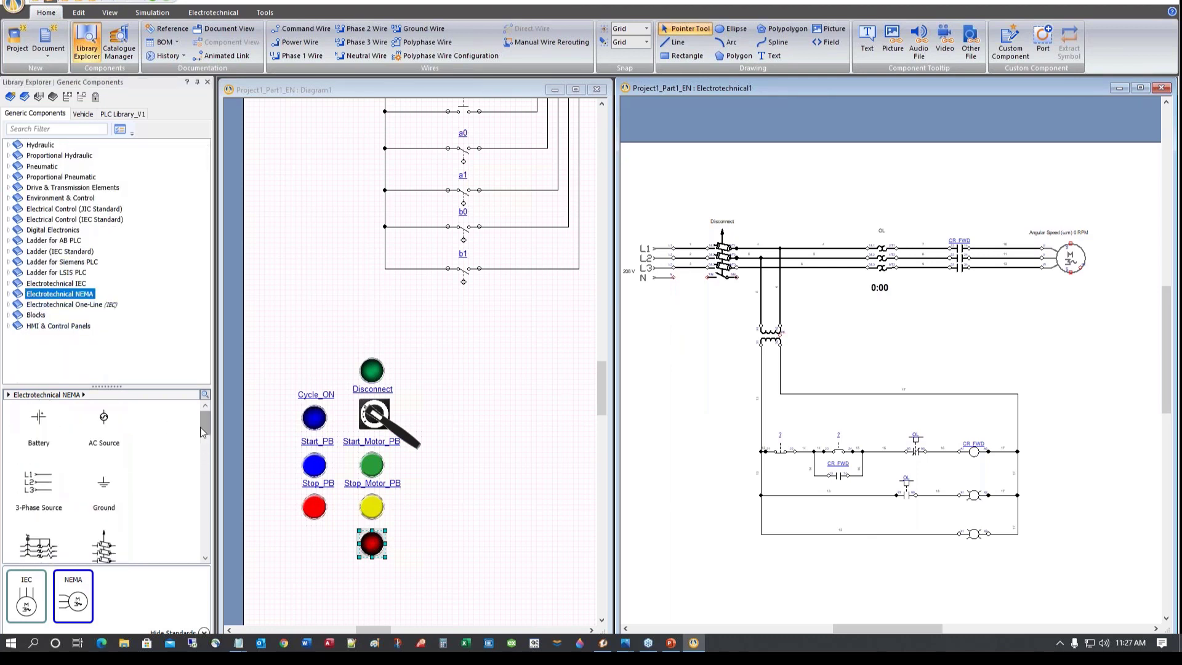
left_click_drag(105, 491, 806, 345)
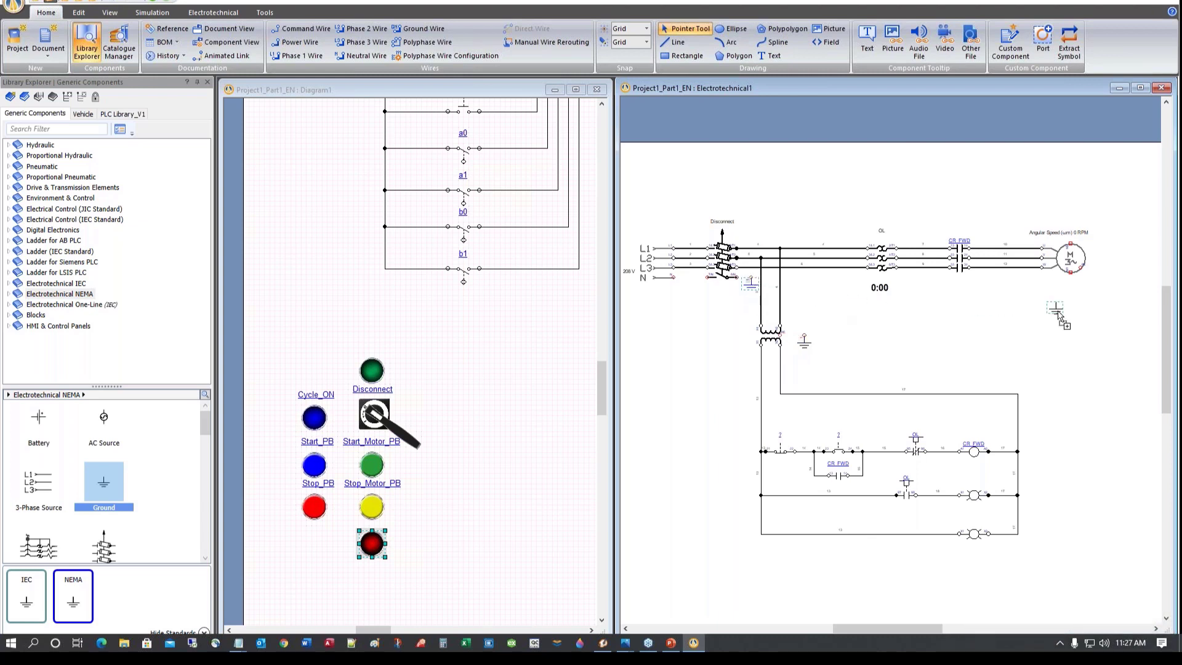
left_click(1105, 284)
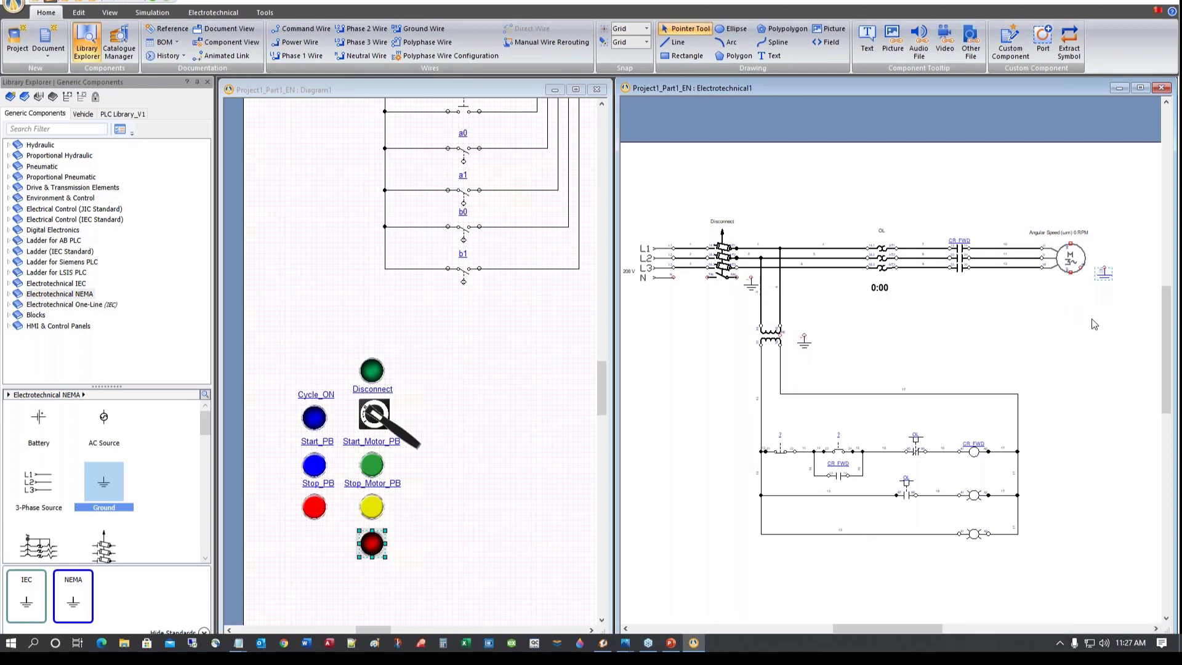
left_click(1030, 339)
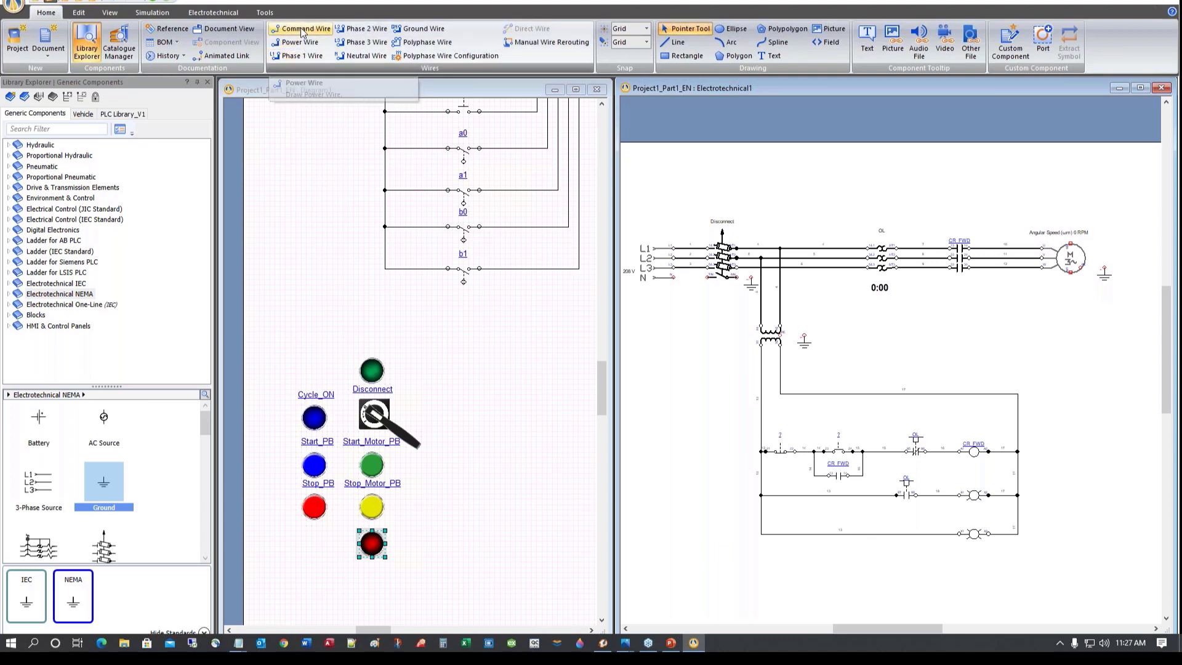
Connect the Disconnect's neutral output, the transformer and the motor to their grounds, and supply N to the Disconnect, with neutral wires
left_click(365, 56)
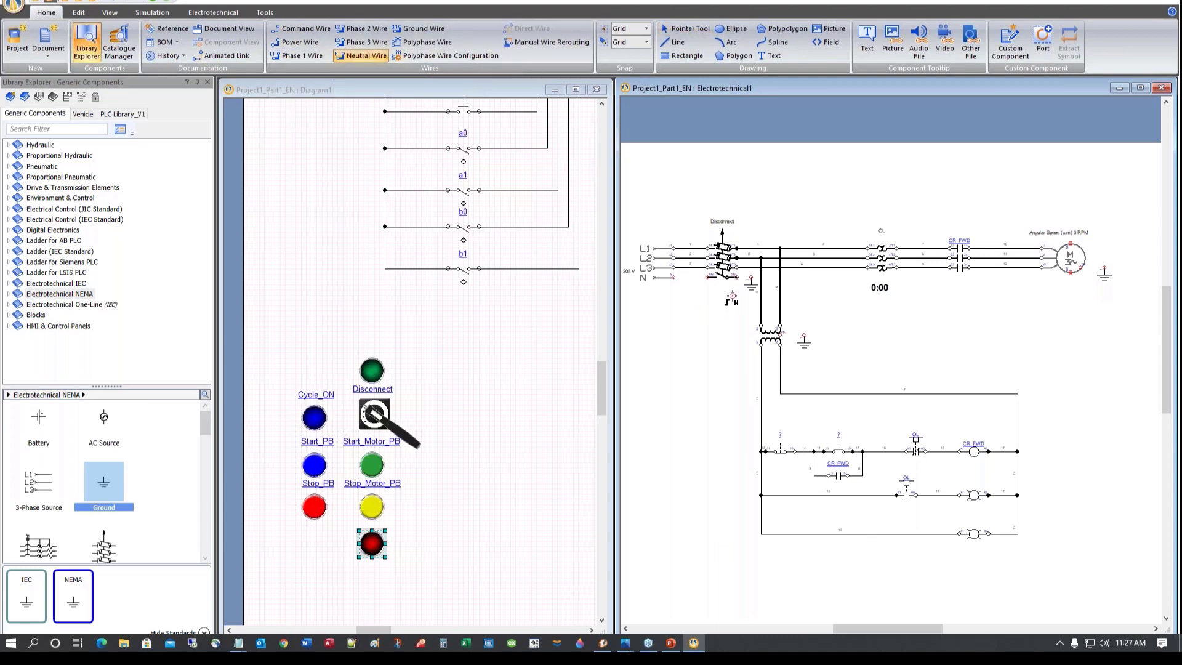
left_click(741, 277)
left_click(780, 336)
left_click(800, 335)
left_click(1102, 270)
left_click(707, 277)
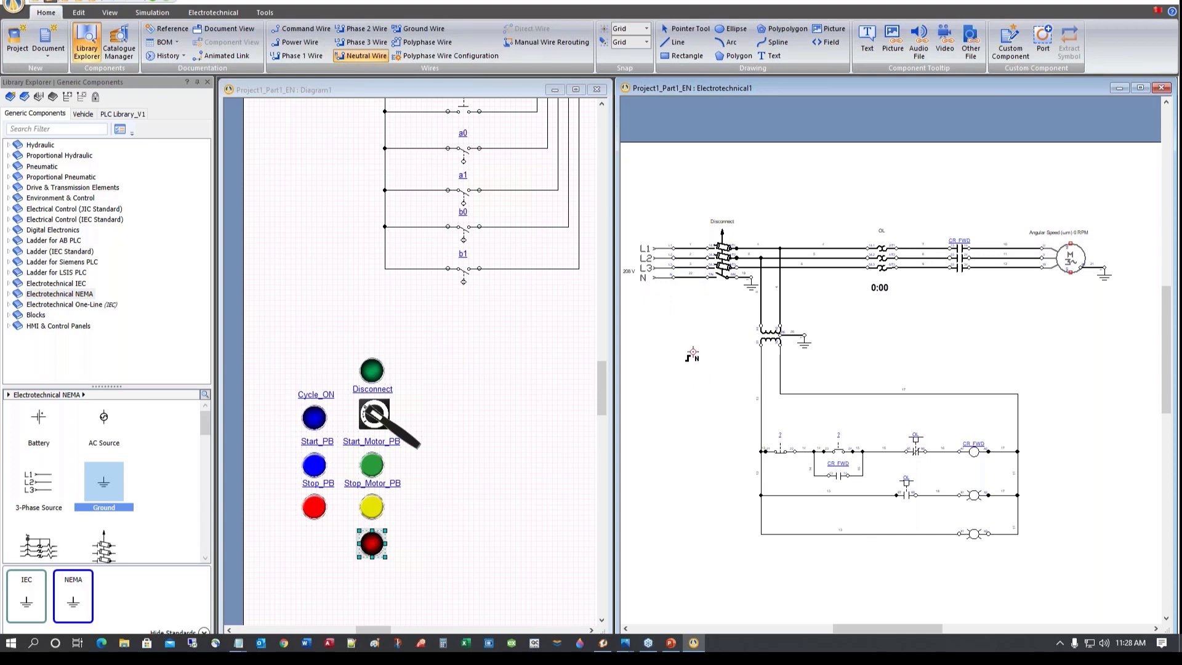
left_click(686, 29)
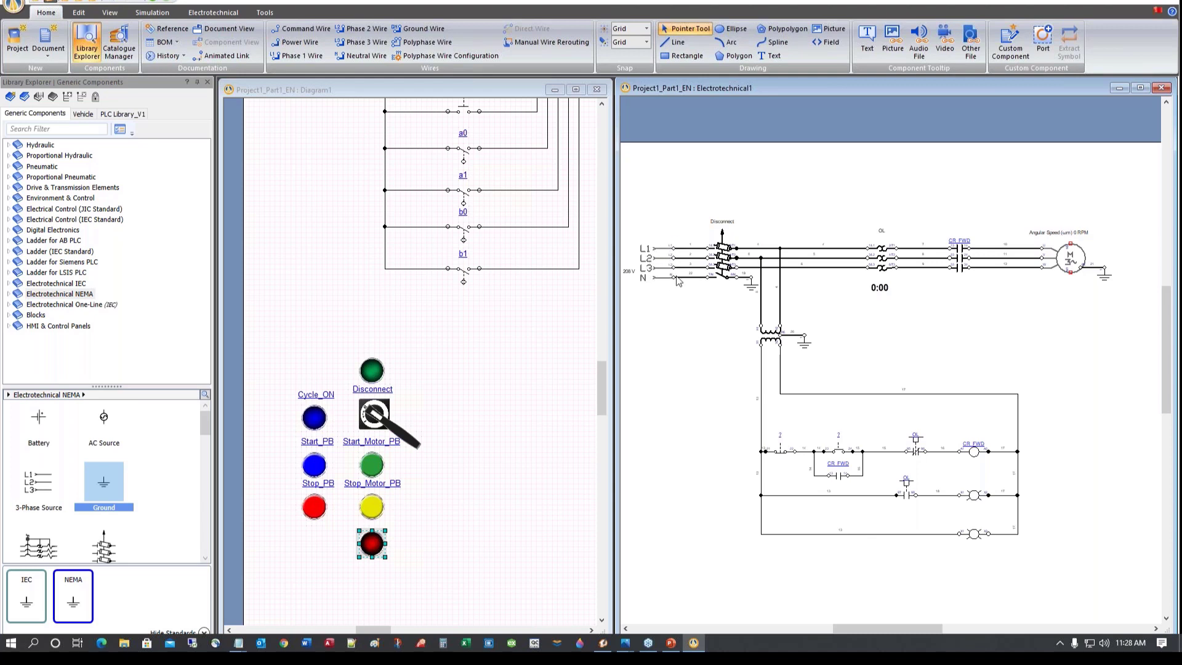
Set the three-phase motor's line voltage to 208 V in its component properties
double_click(1072, 259)
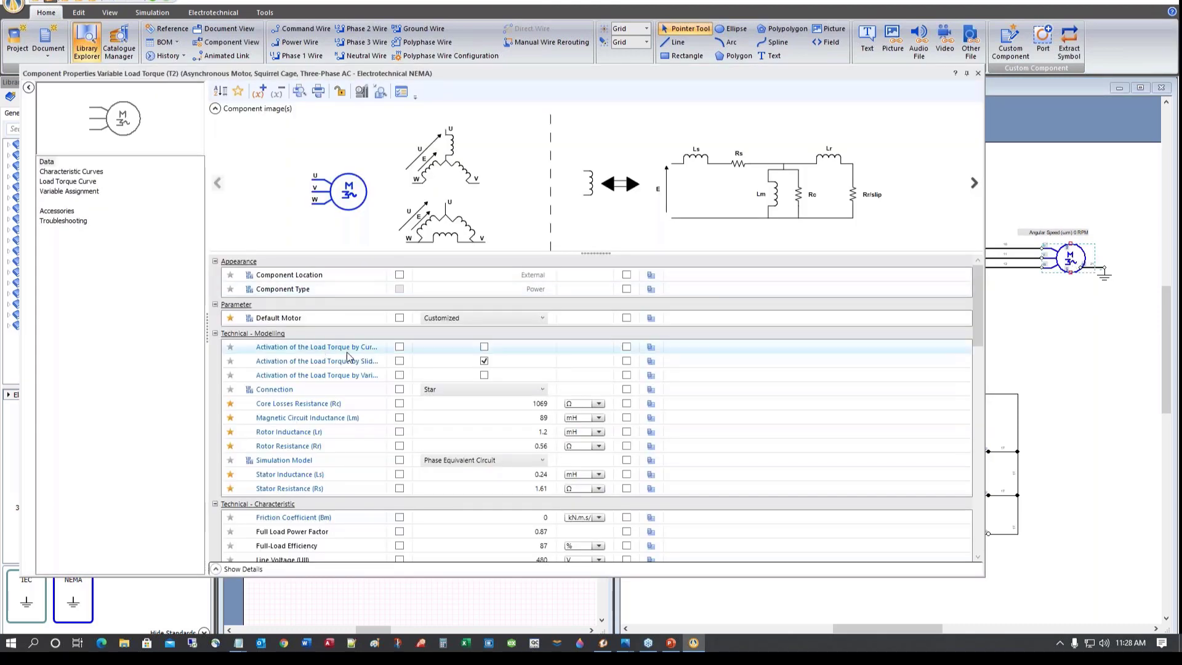
scroll(561, 400, "down", 5)
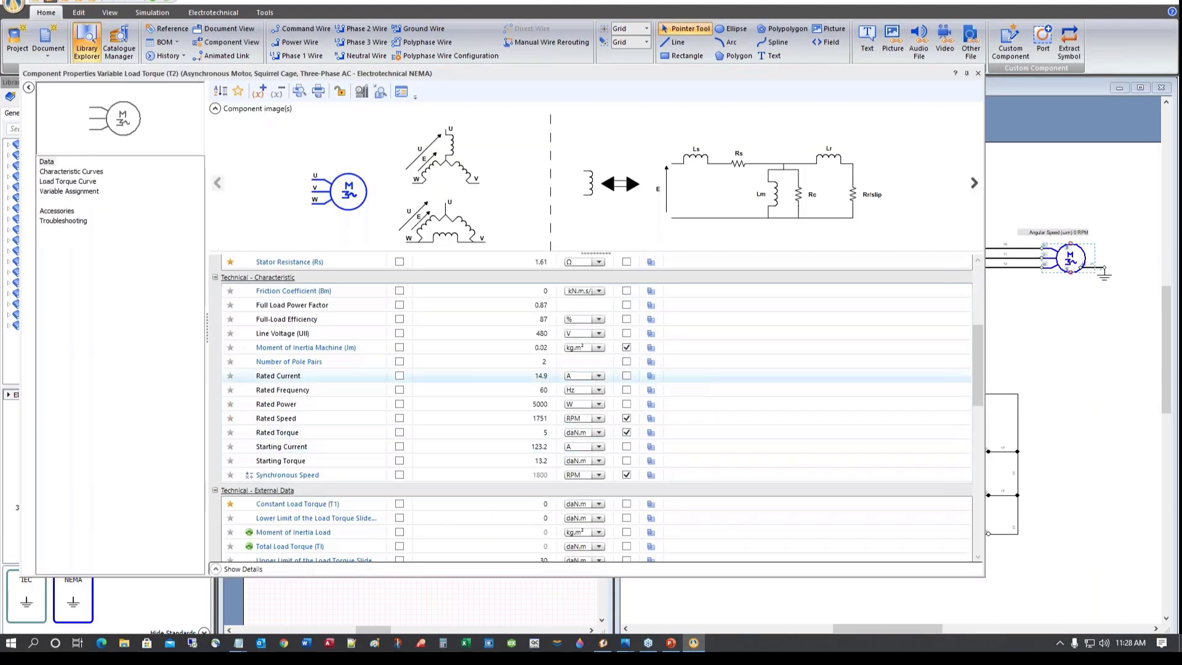
left_click(542, 334)
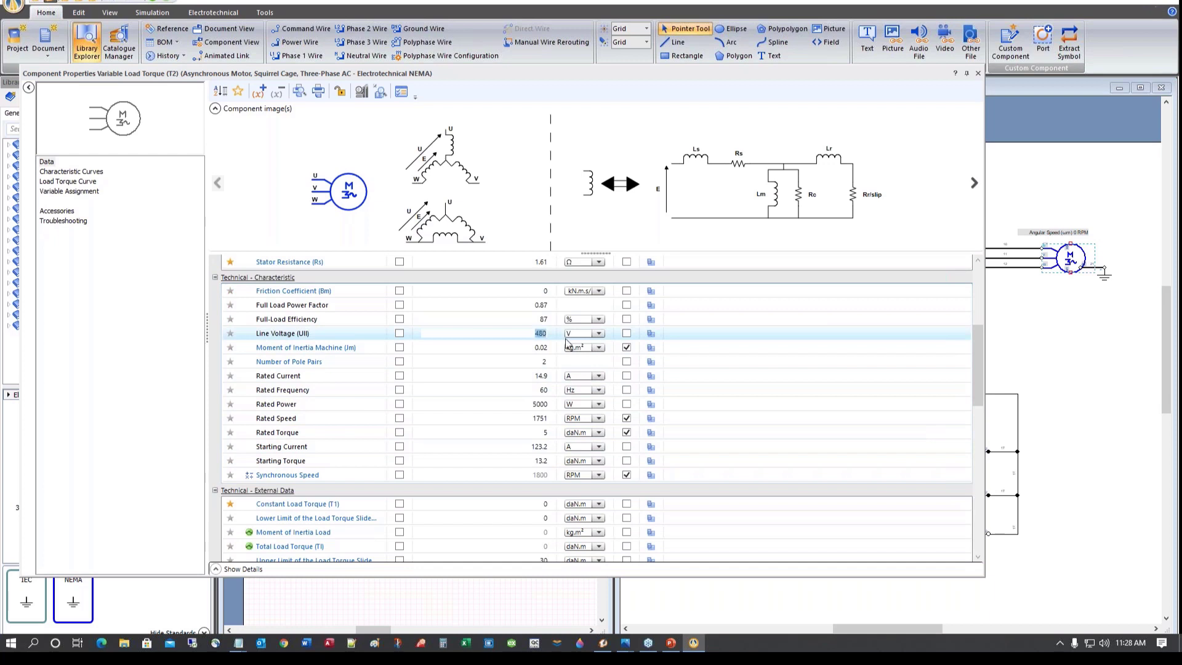
type("208")
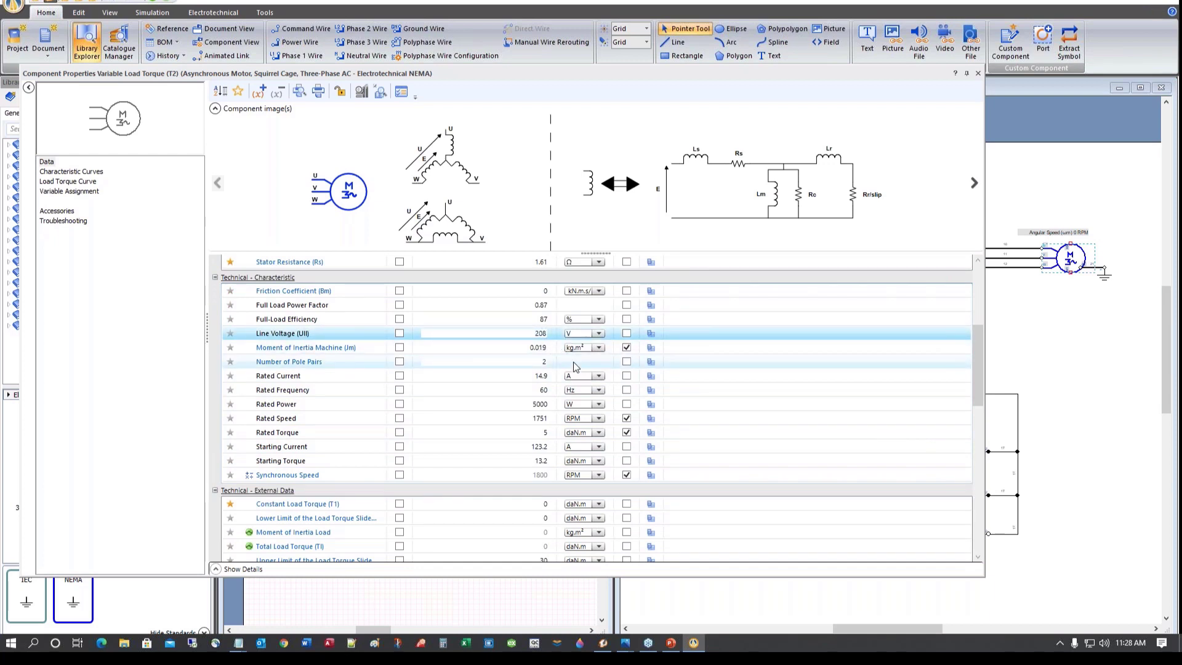
key("Return")
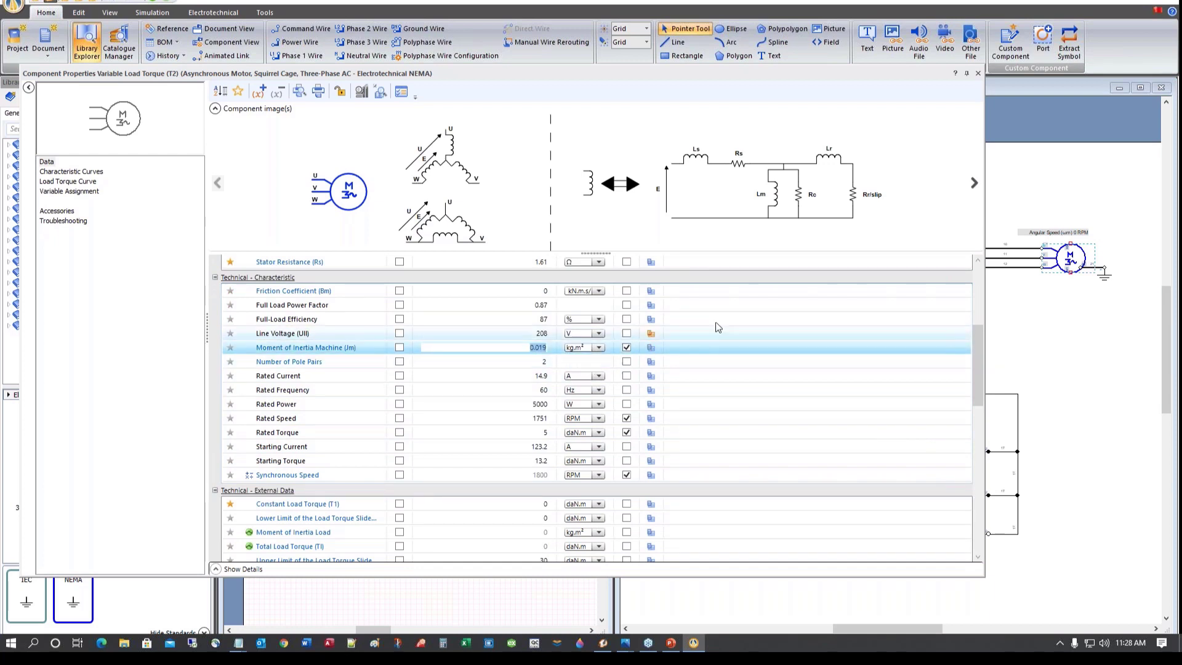
left_click(978, 73)
Check the voltage settings of the two-winding transformer and the CR_FWD relay coil
left_click(770, 335)
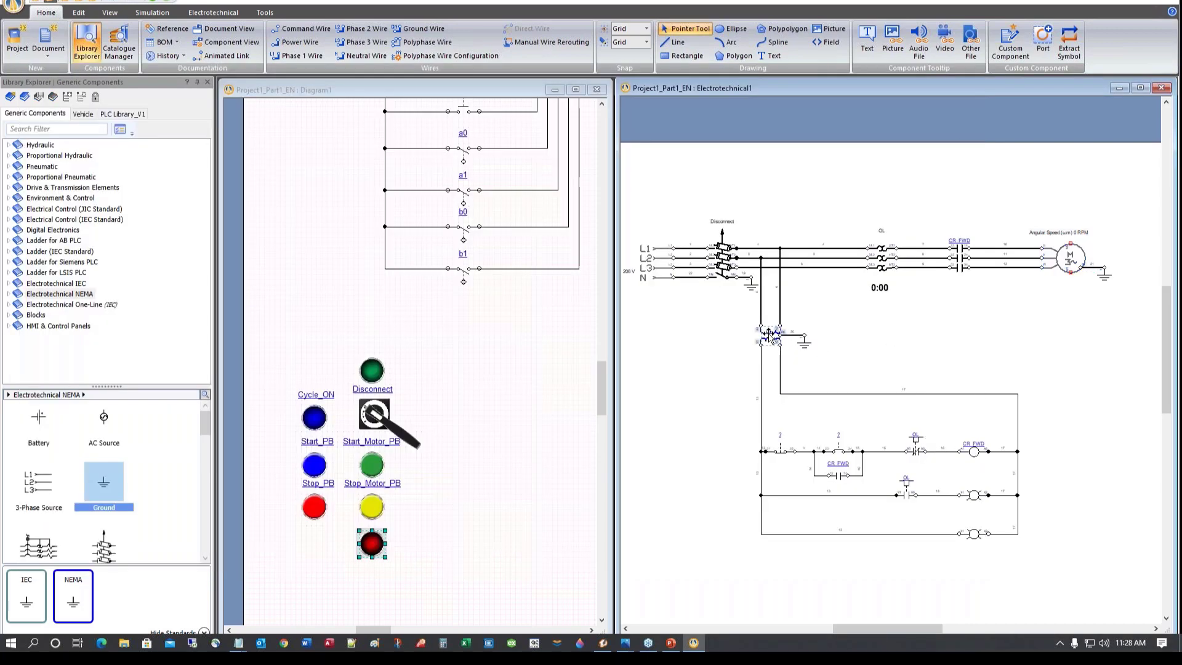
double_click(770, 336)
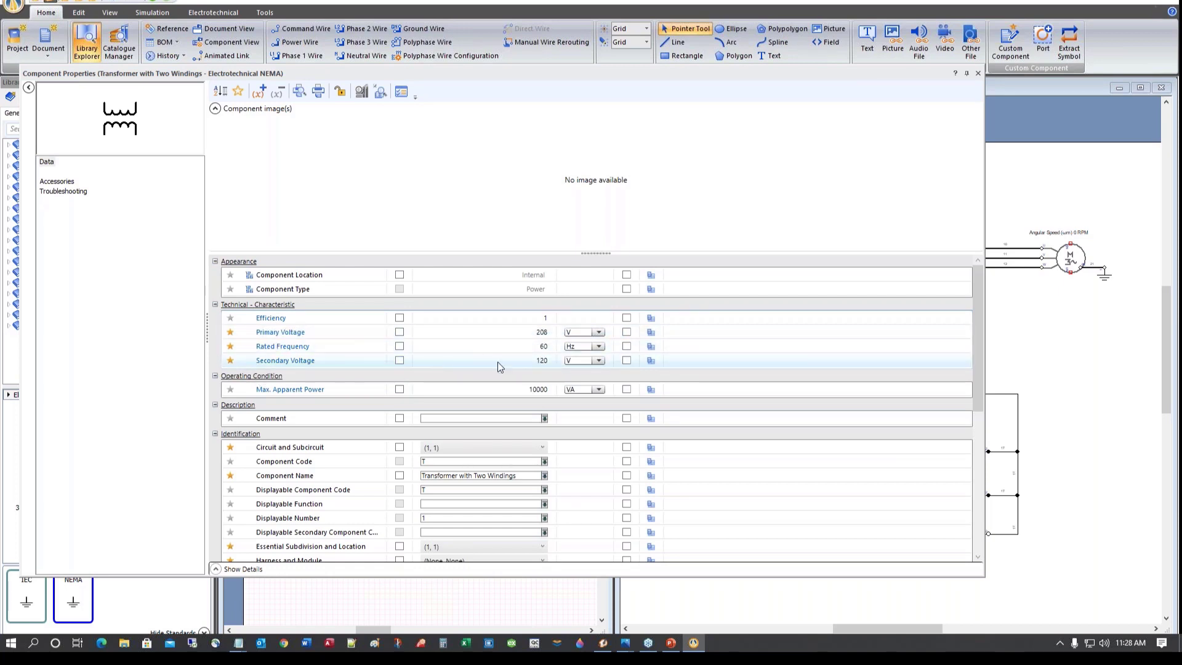
left_click(979, 74)
double_click(974, 453)
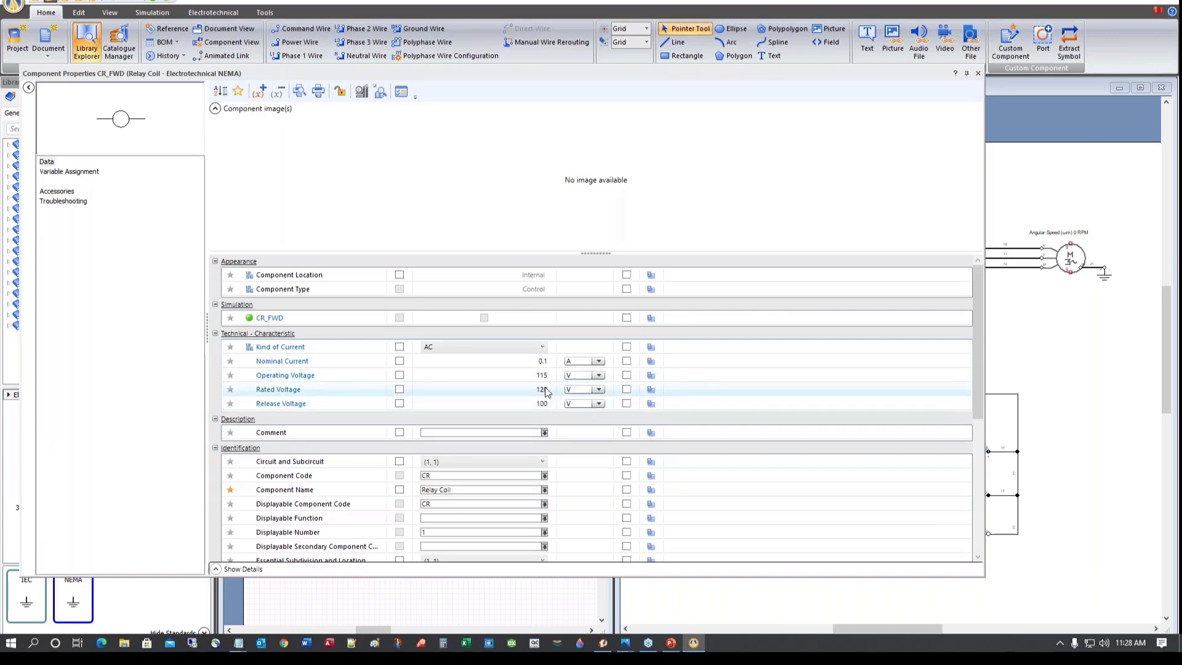
left_click(977, 72)
left_click(698, 446)
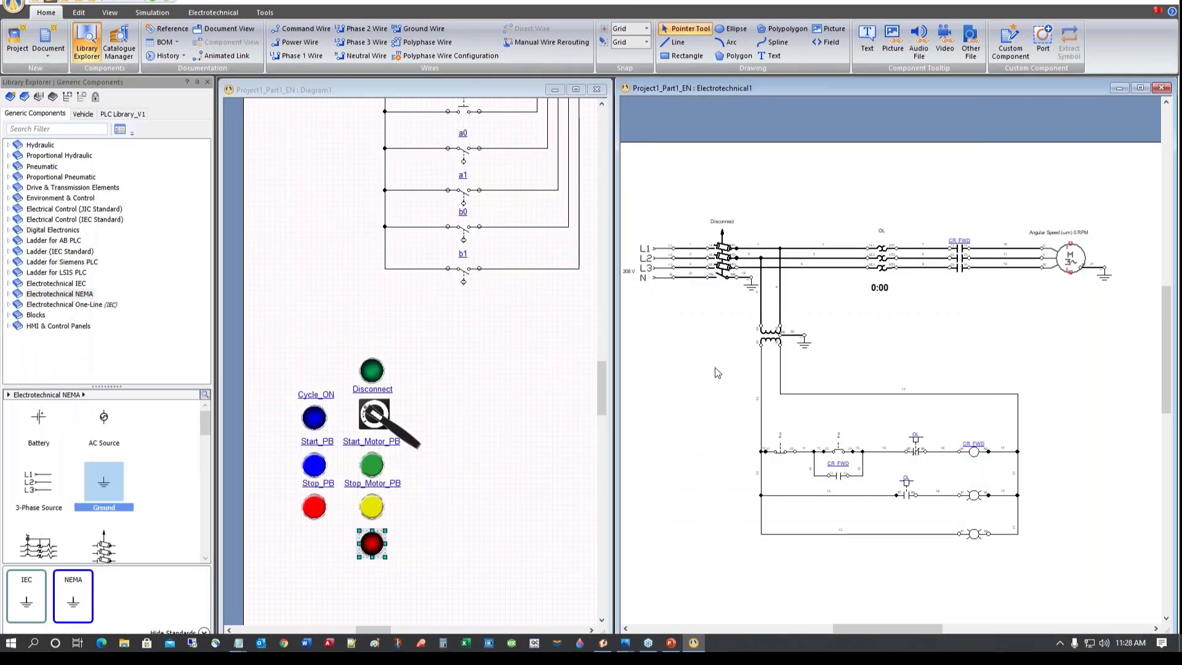
Simulate the circuit with the Disconnect switched on, and test the motor with Start_Motor_PB and Stop_Motor_PB
left_click(154, 2)
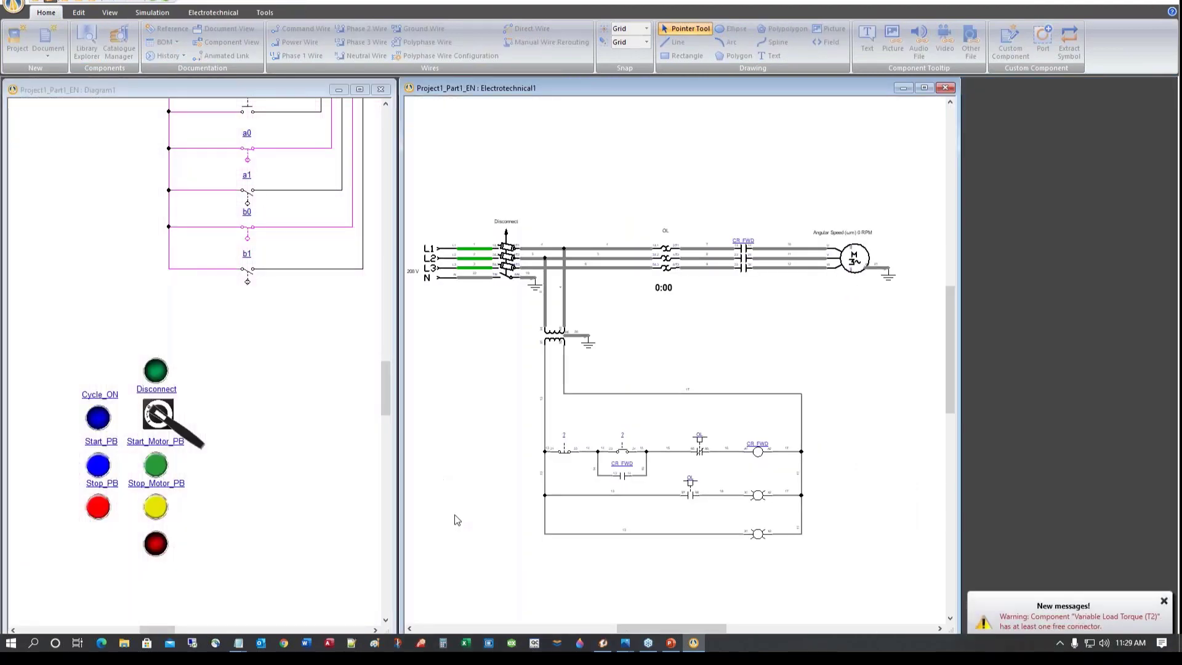
left_click(198, 448)
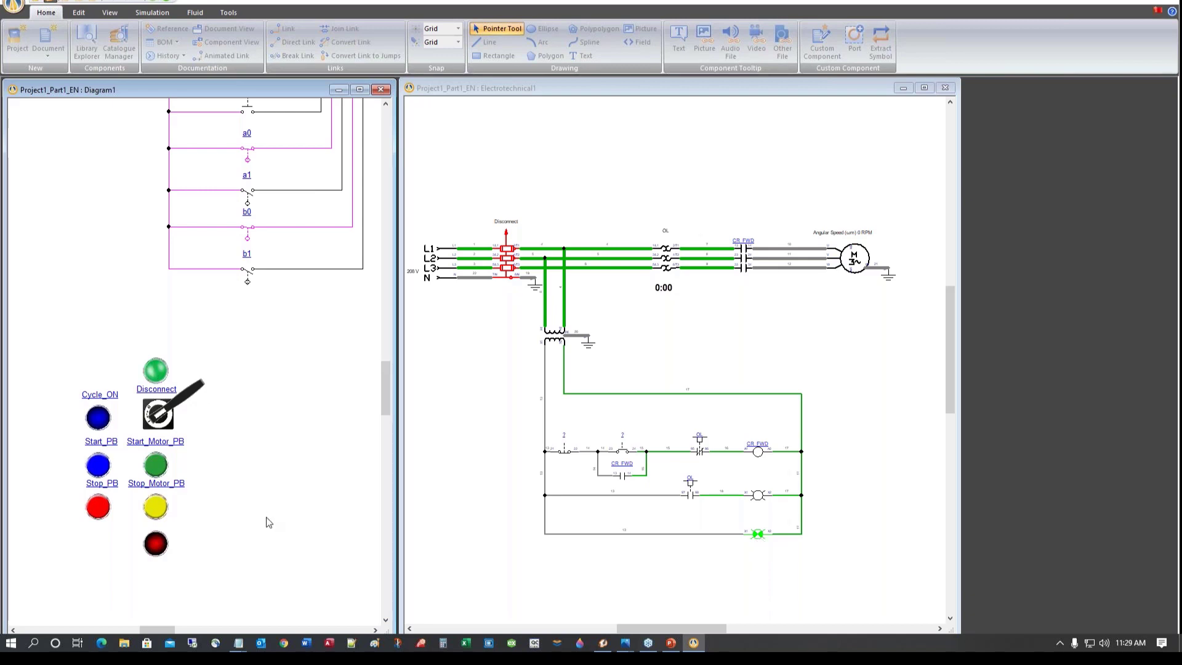
left_click(157, 467)
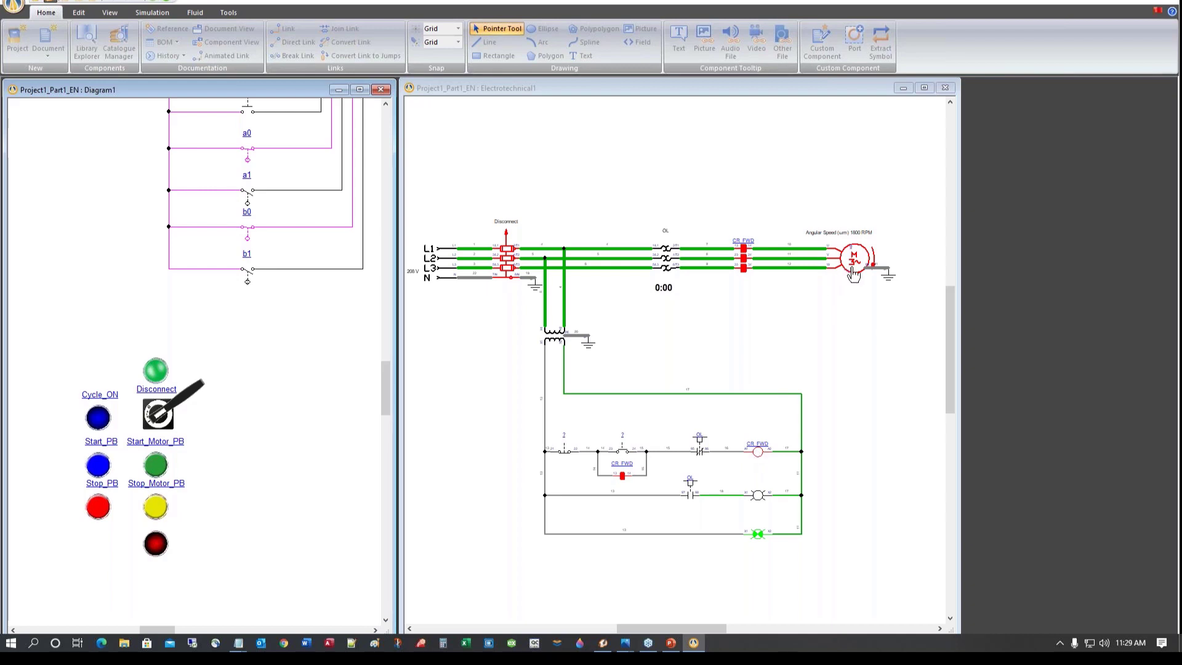
left_click(156, 515)
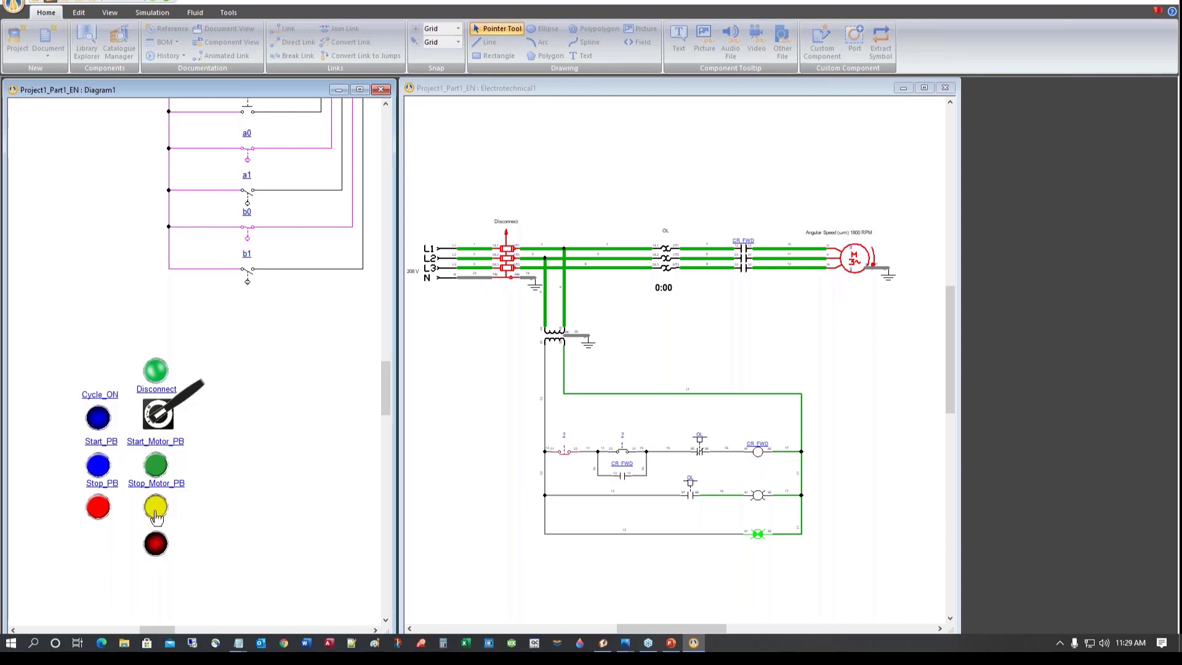
Set the motor's constant load torque to about 2.38 daN.m in the running simulation
left_click(866, 271)
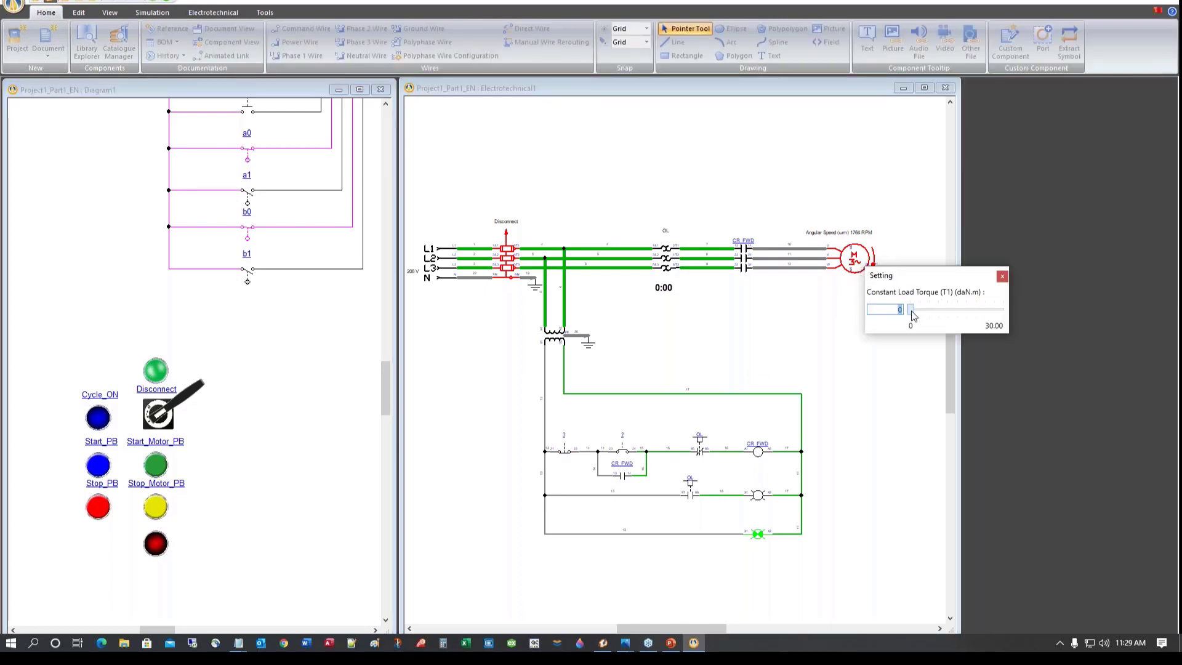
left_click_drag(912, 314, 921, 316)
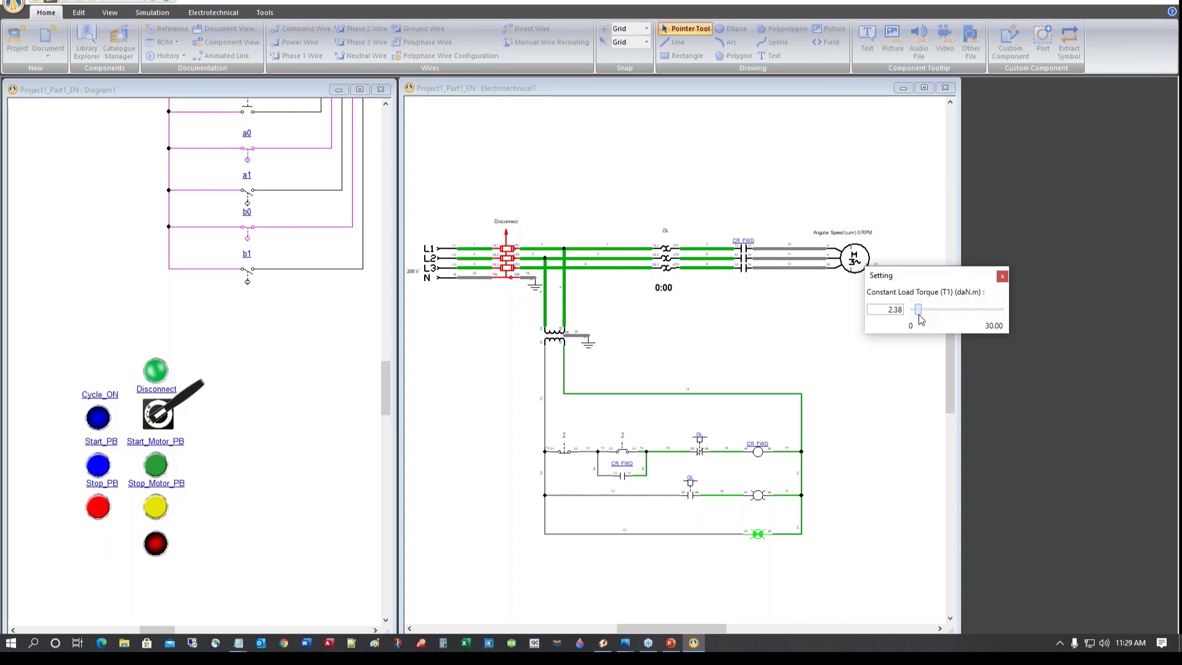
left_click(1003, 277)
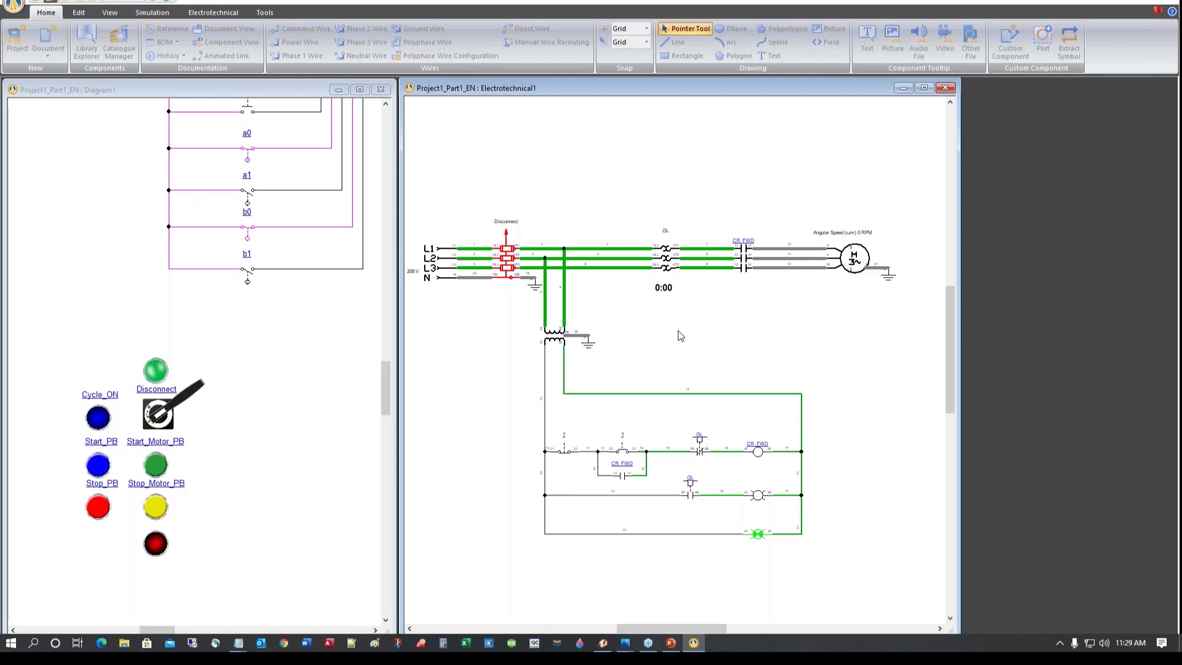
Add a measuring instrument for RMS current in A on the third phase wire between the CR_FWD contacts and the motor
left_click(152, 12)
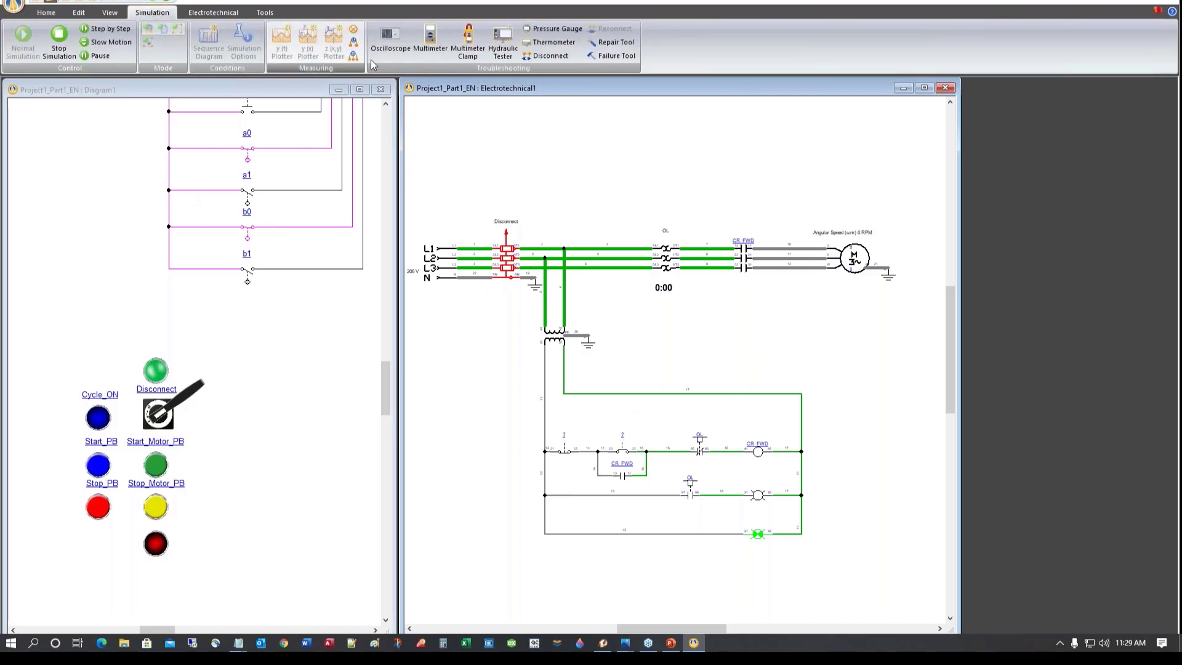
left_click(352, 31)
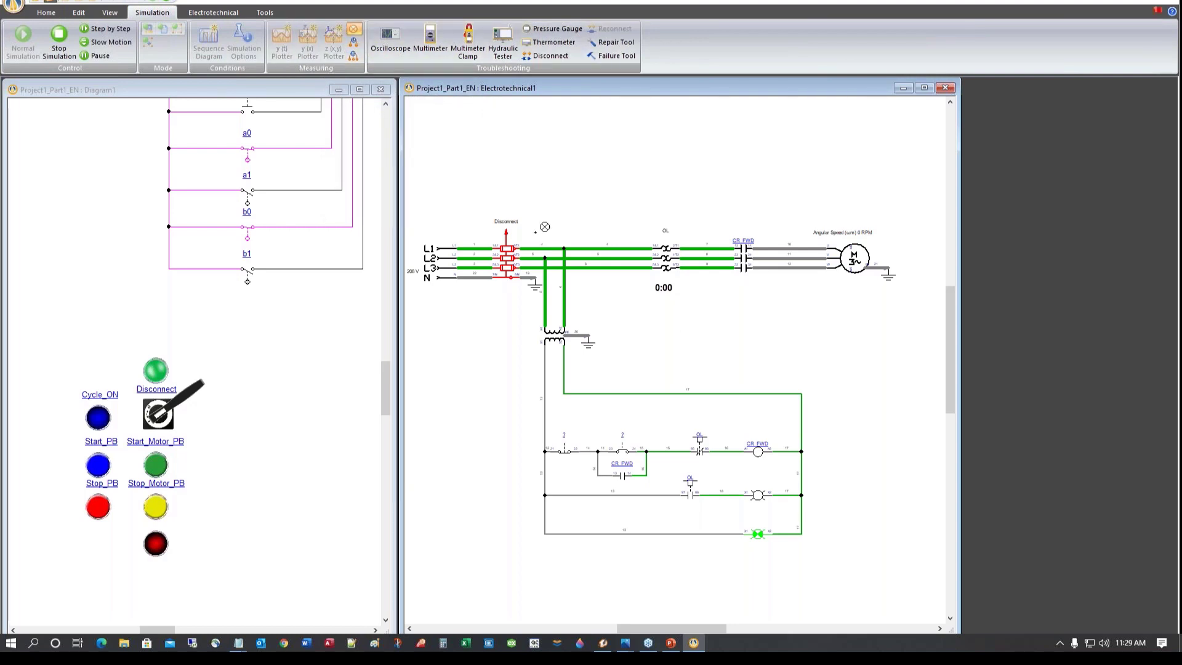
left_click(803, 268)
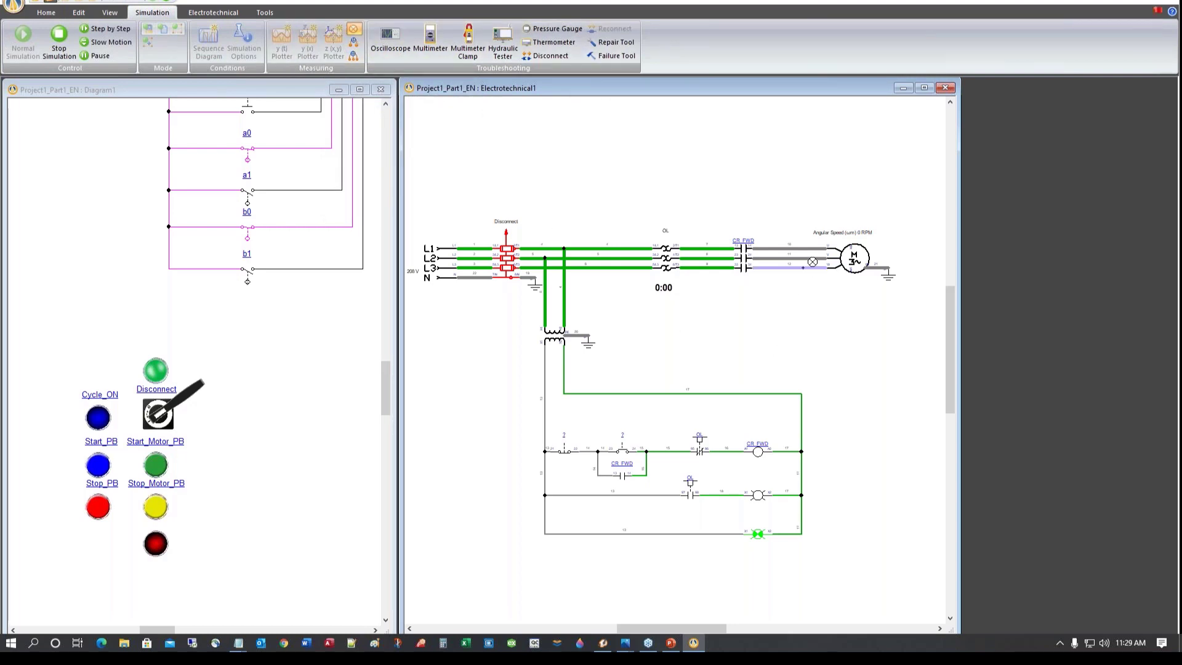
left_click(827, 336)
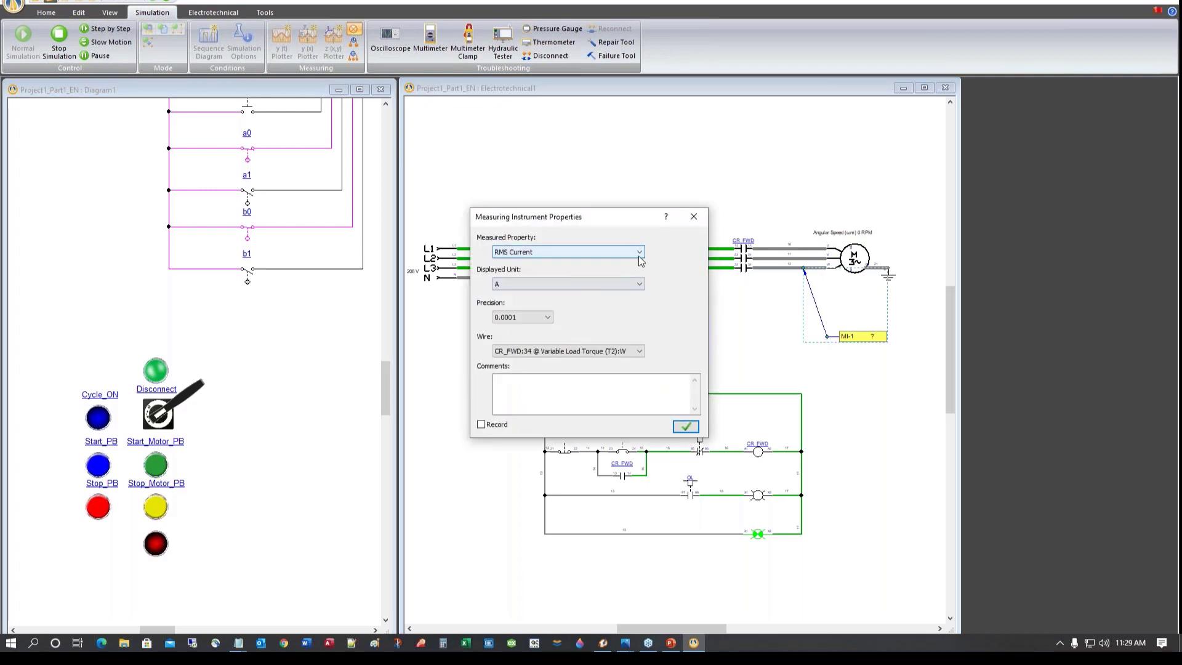
left_click(686, 426)
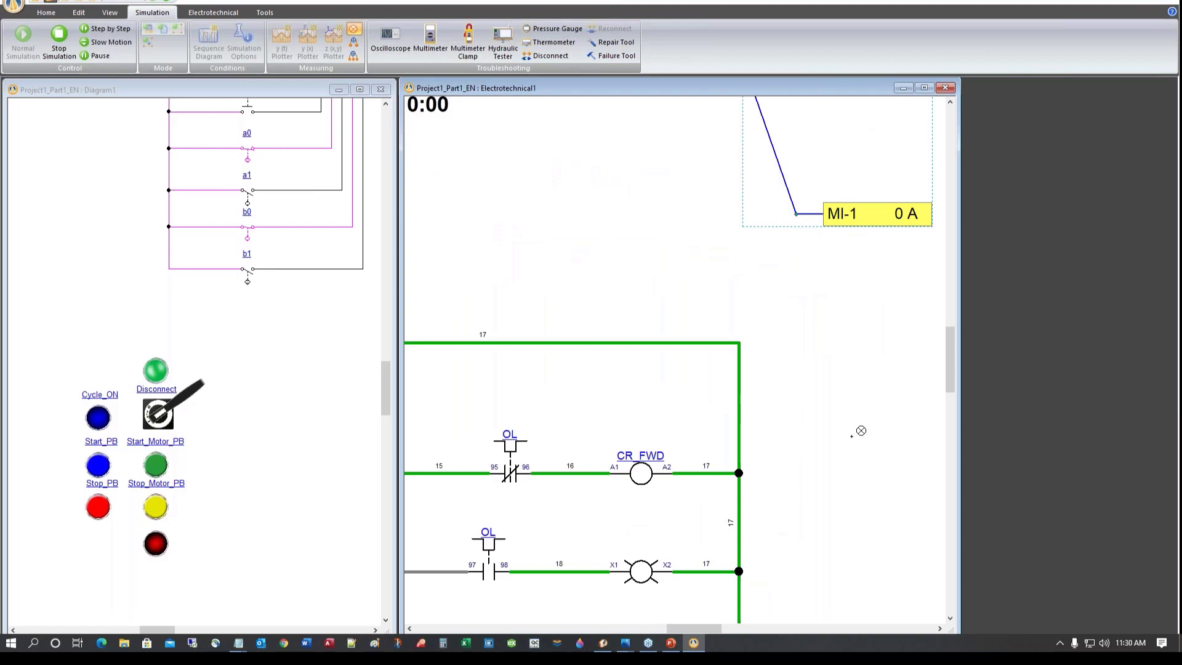
Start the loaded motor with Start_Motor_PB while keeping the motor's current measurement in view
scroll(831, 487, "down", 3)
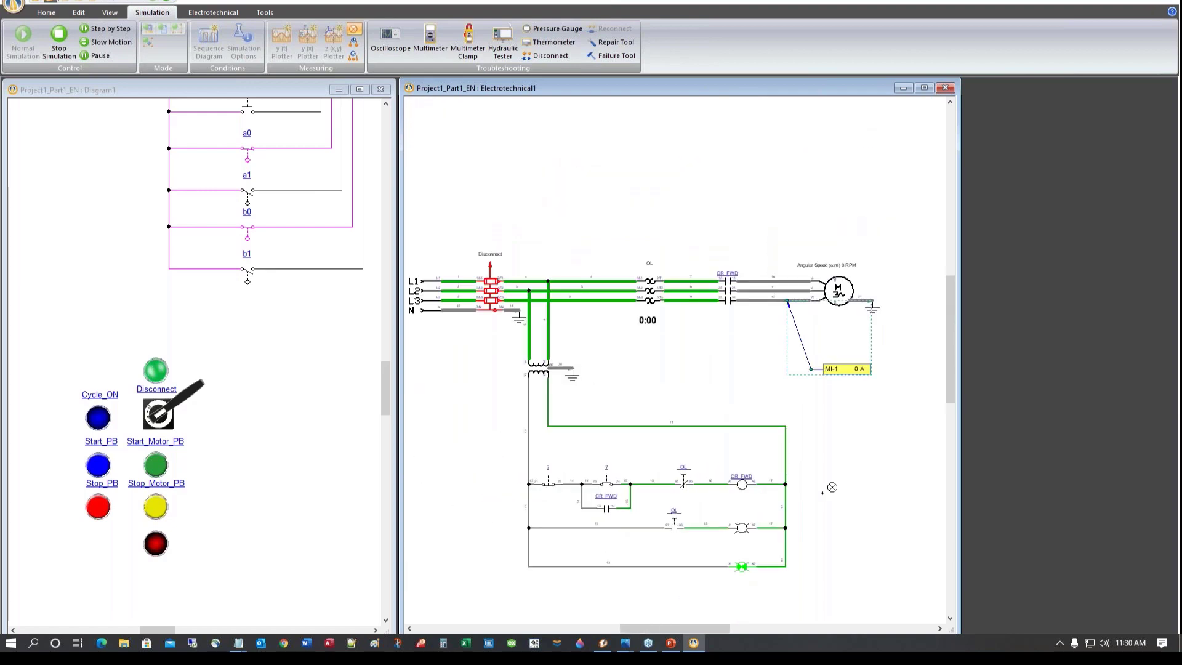
scroll(832, 487, "up", 2)
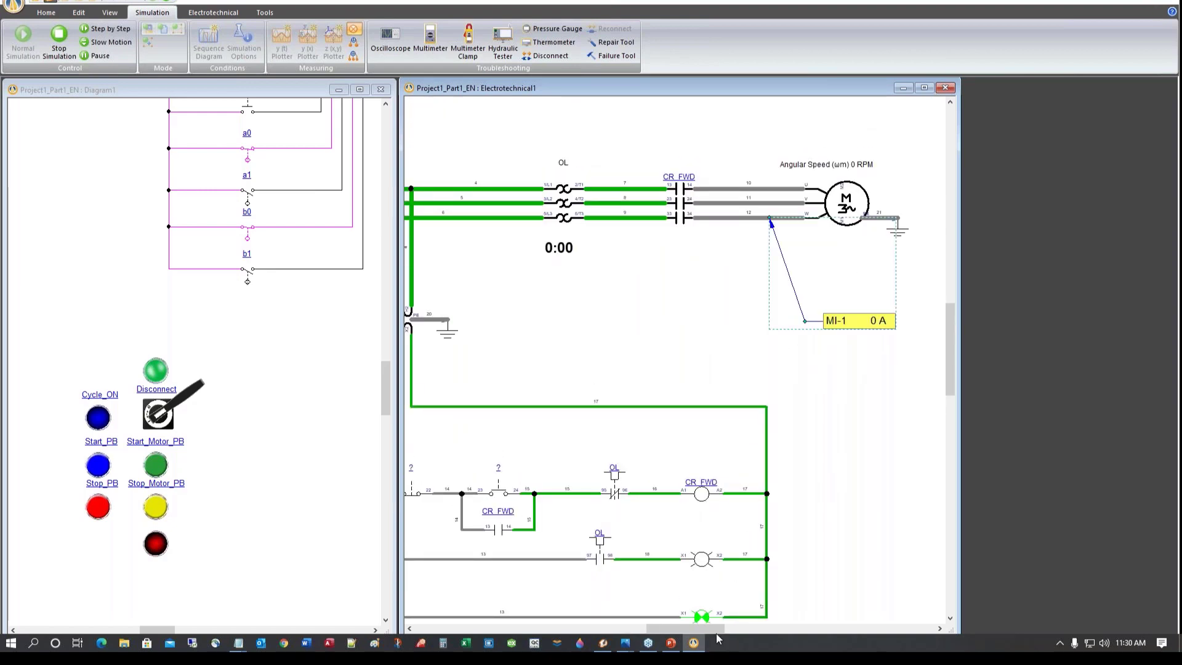
left_click_drag(716, 634, 700, 629)
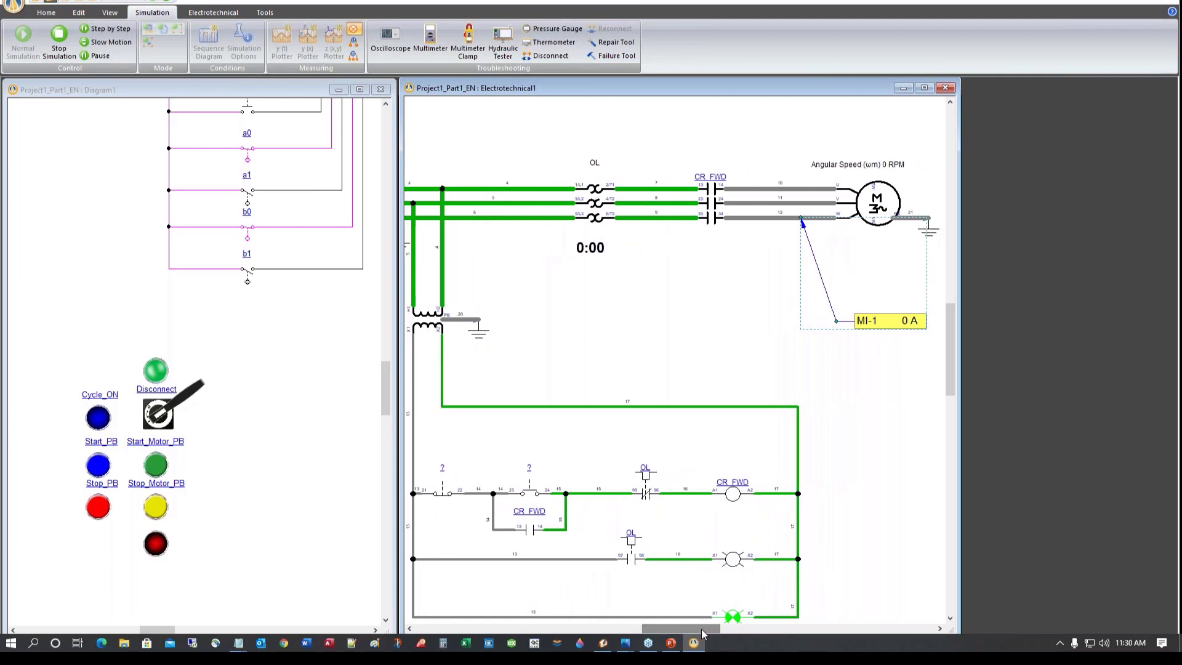
left_click(156, 464)
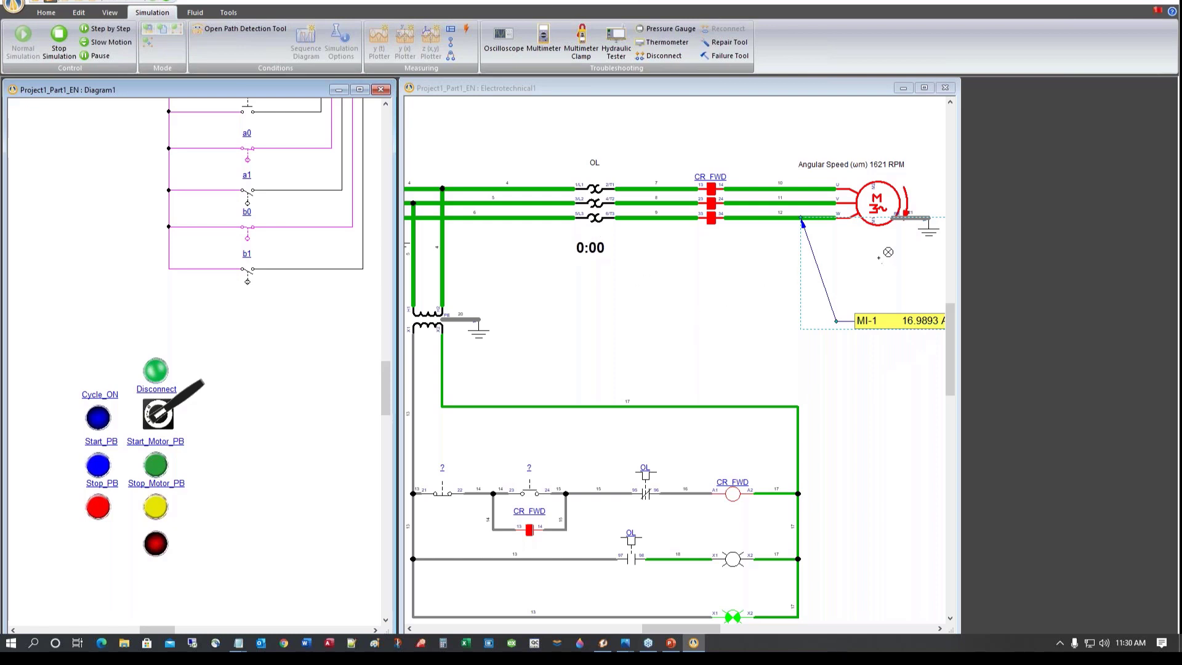
Raise the running motor's constant load torque to about 9.54 daN.m, watch the overload countdown, and stop the simulation
left_click(887, 249)
left_click(885, 214)
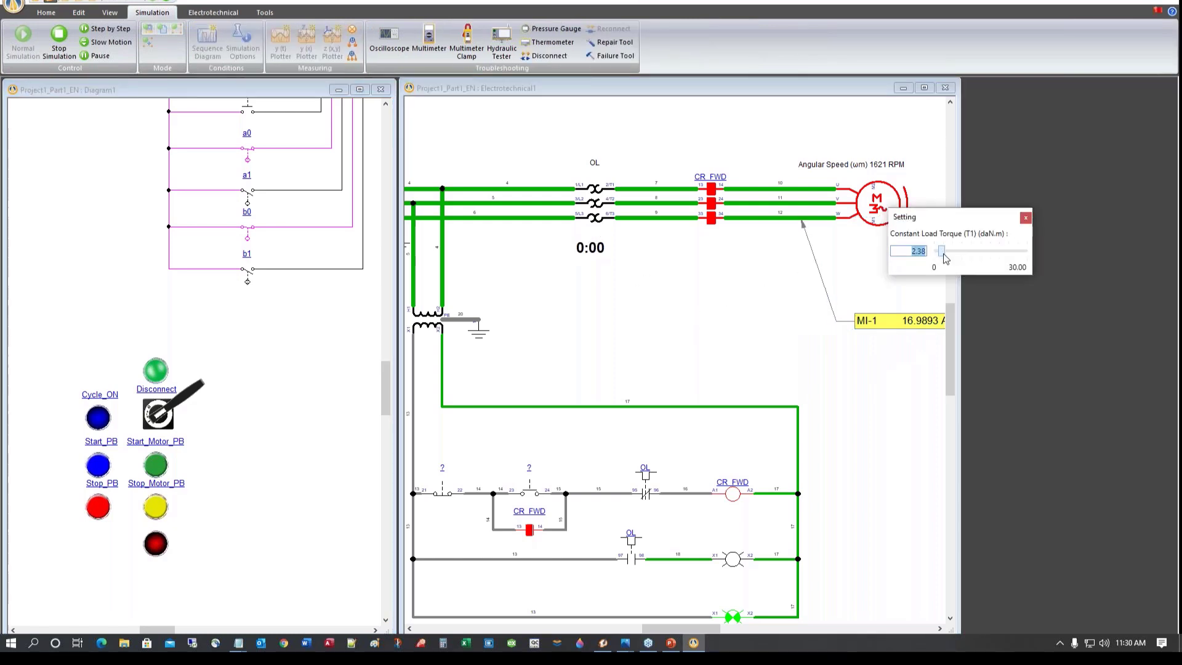
left_click_drag(944, 255, 963, 254)
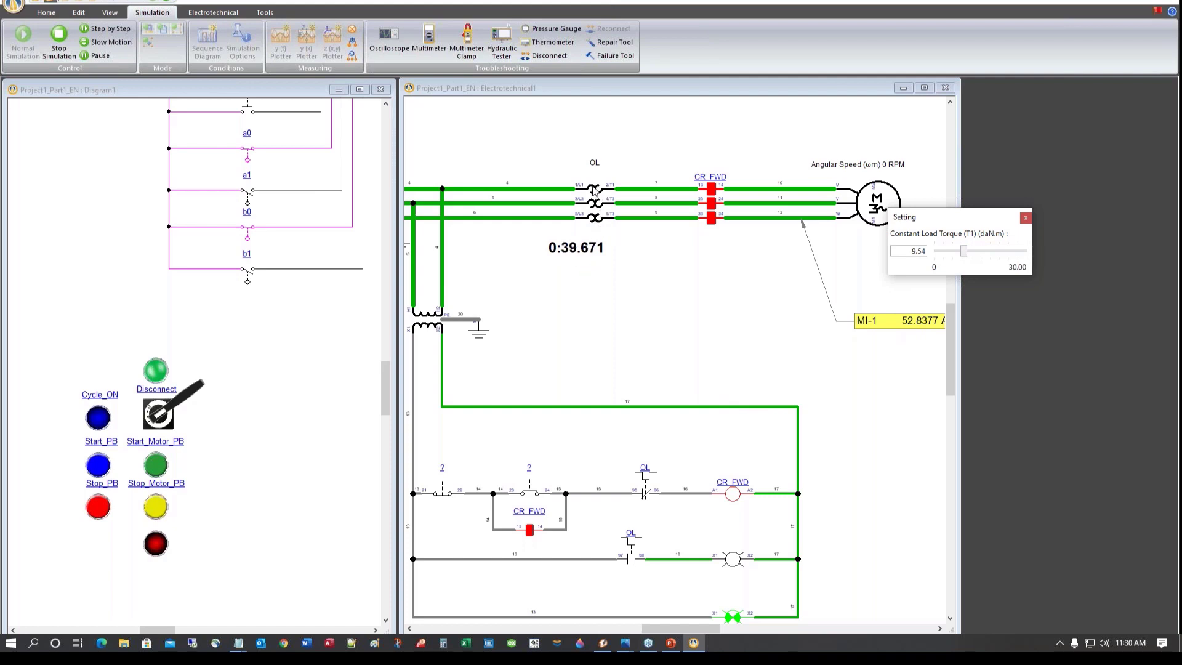
scroll(614, 279, "down", 1)
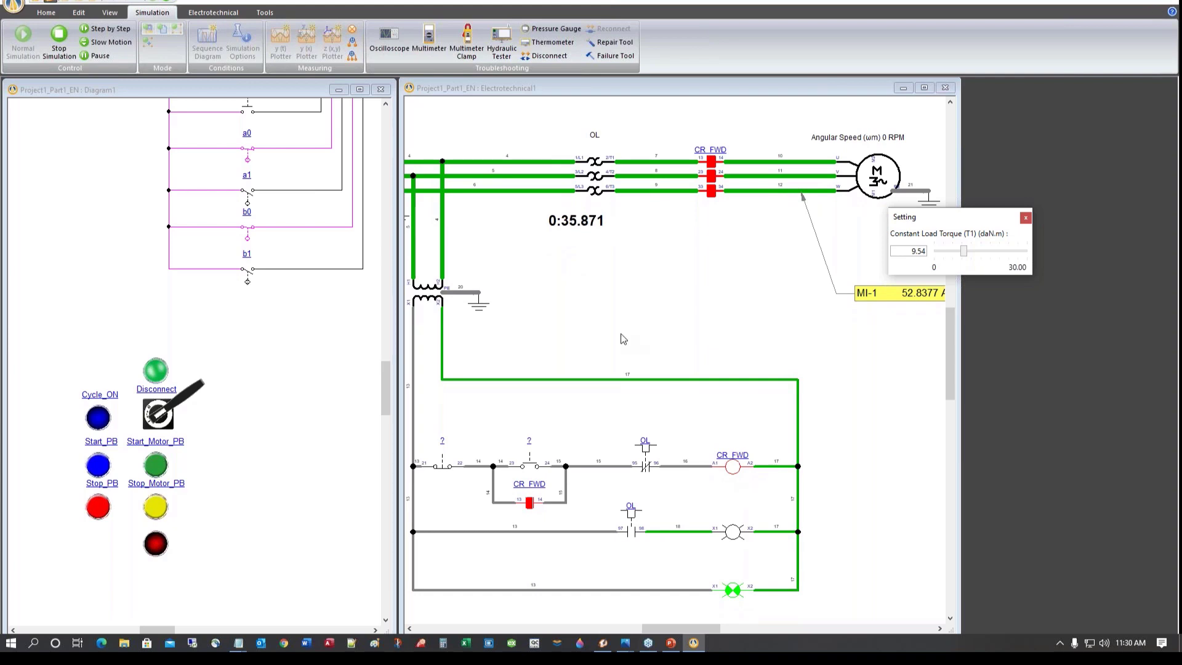
scroll(618, 343, "up", 1)
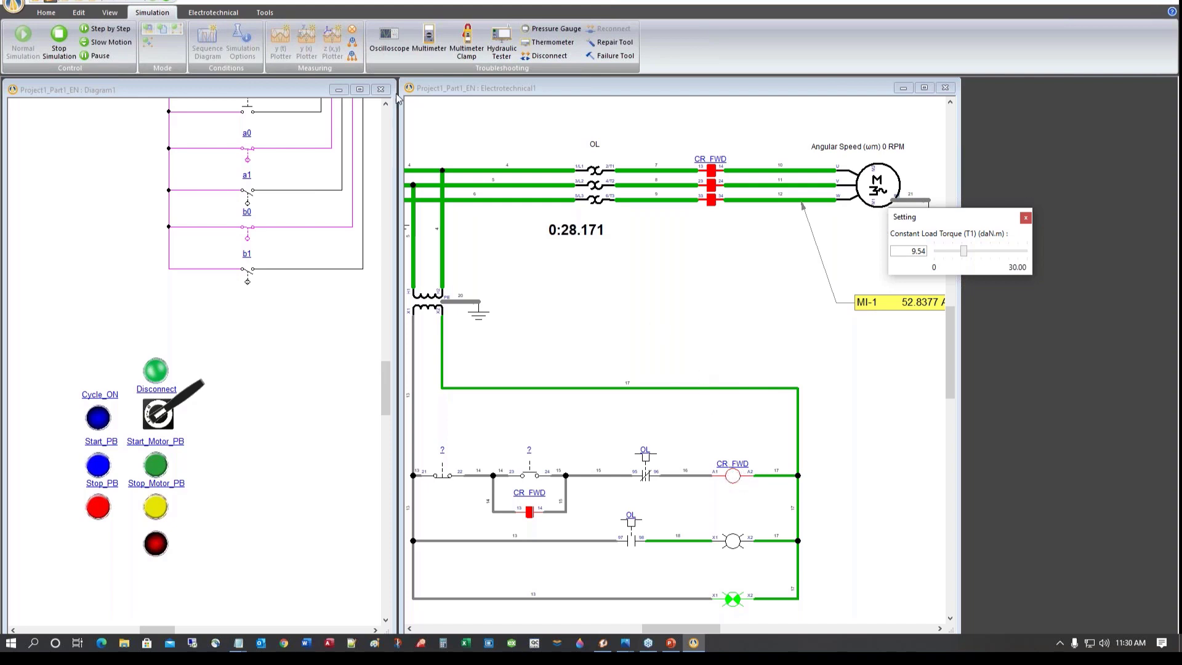
left_click(167, 2)
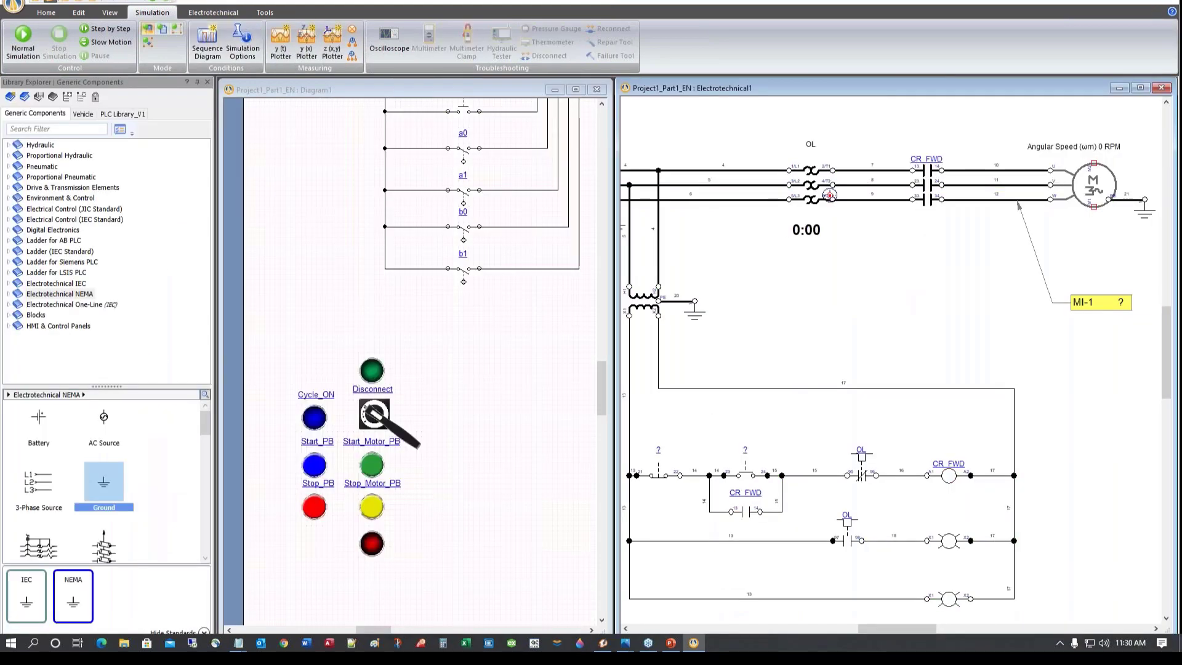
Set the OL thermal relay's thermal current setting to 10 A in its builder data and apply it
double_click(810, 184)
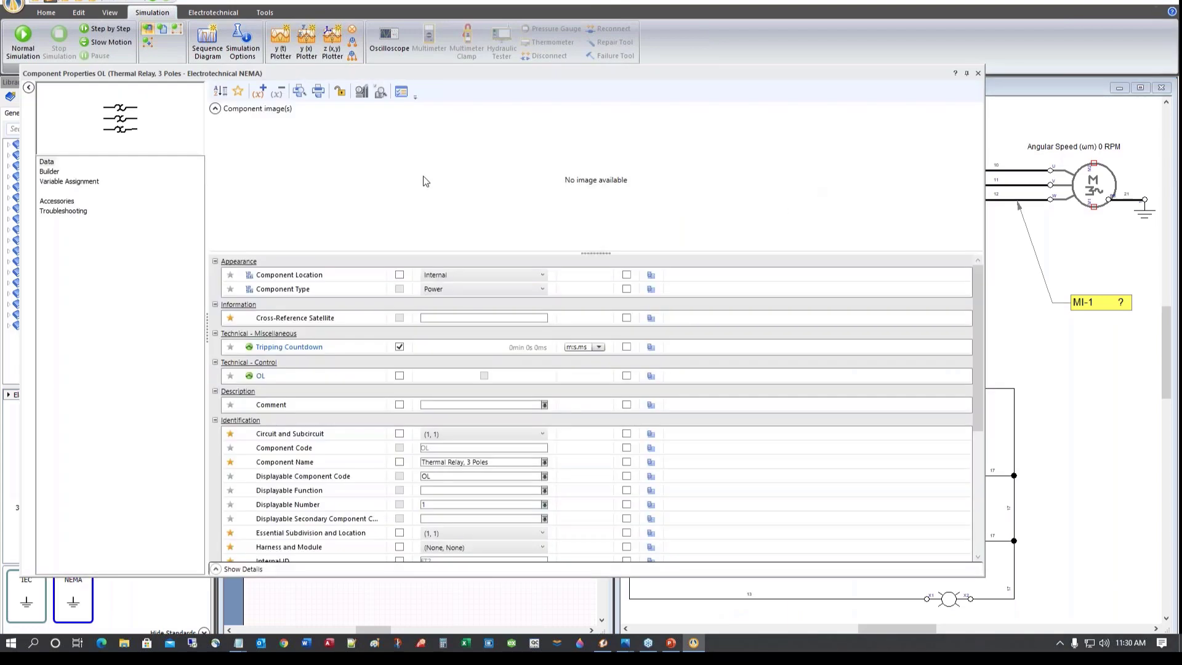
left_click(50, 172)
left_click(50, 173)
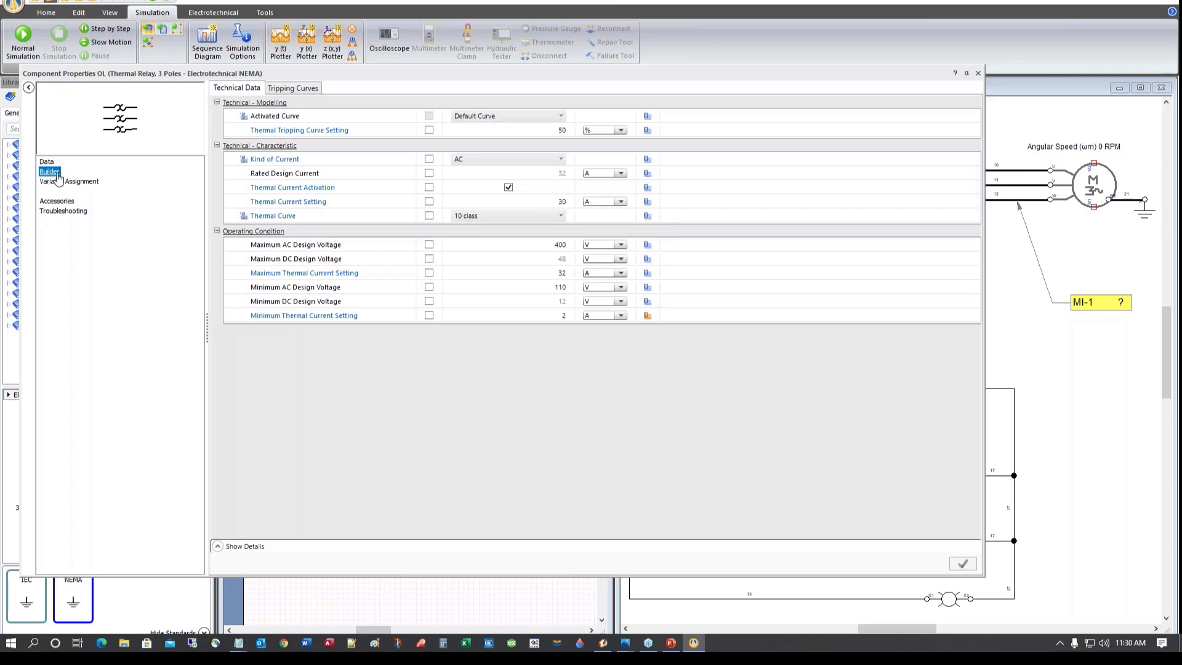
left_click(562, 205)
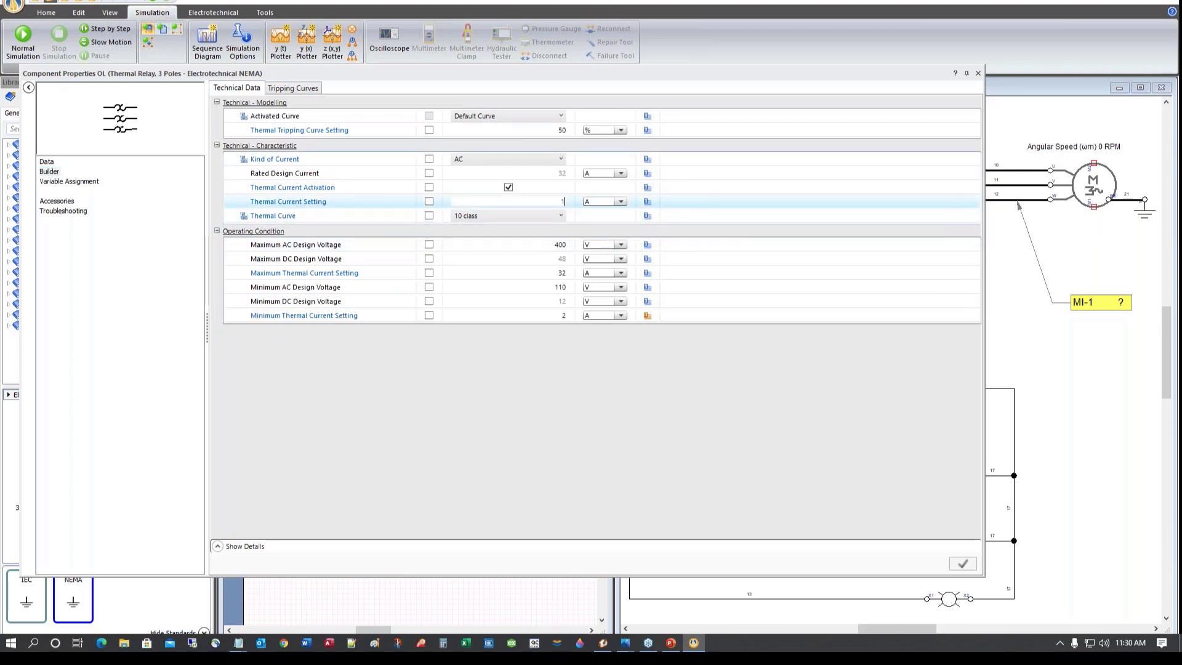
left_click(574, 213)
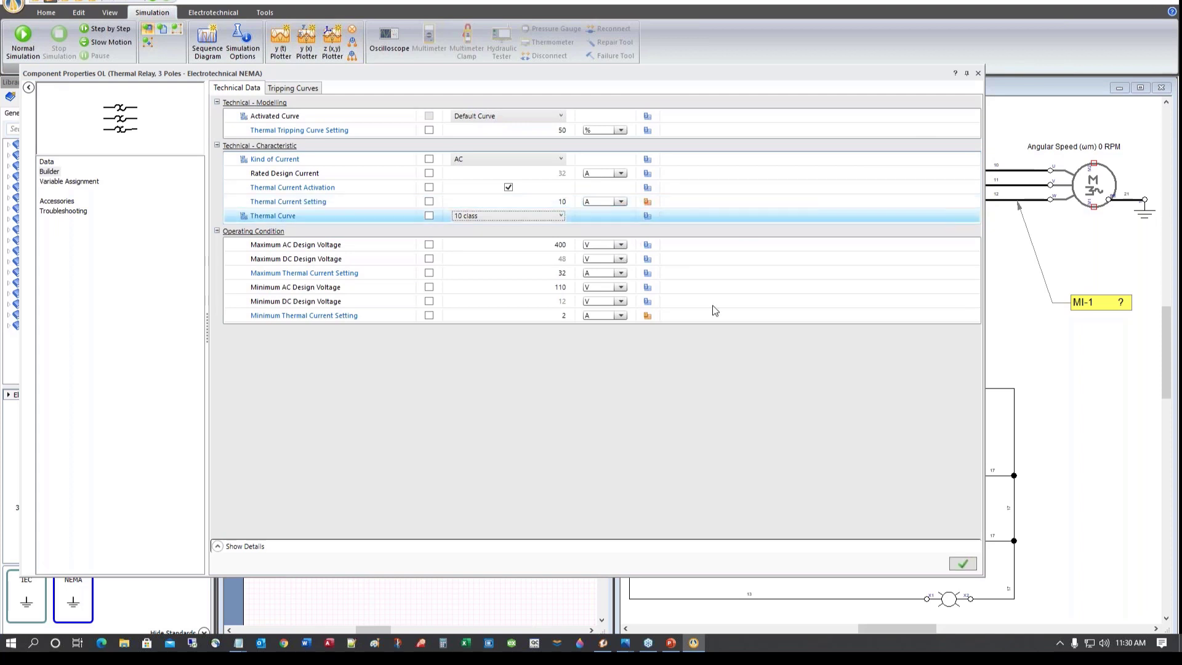
left_click(962, 564)
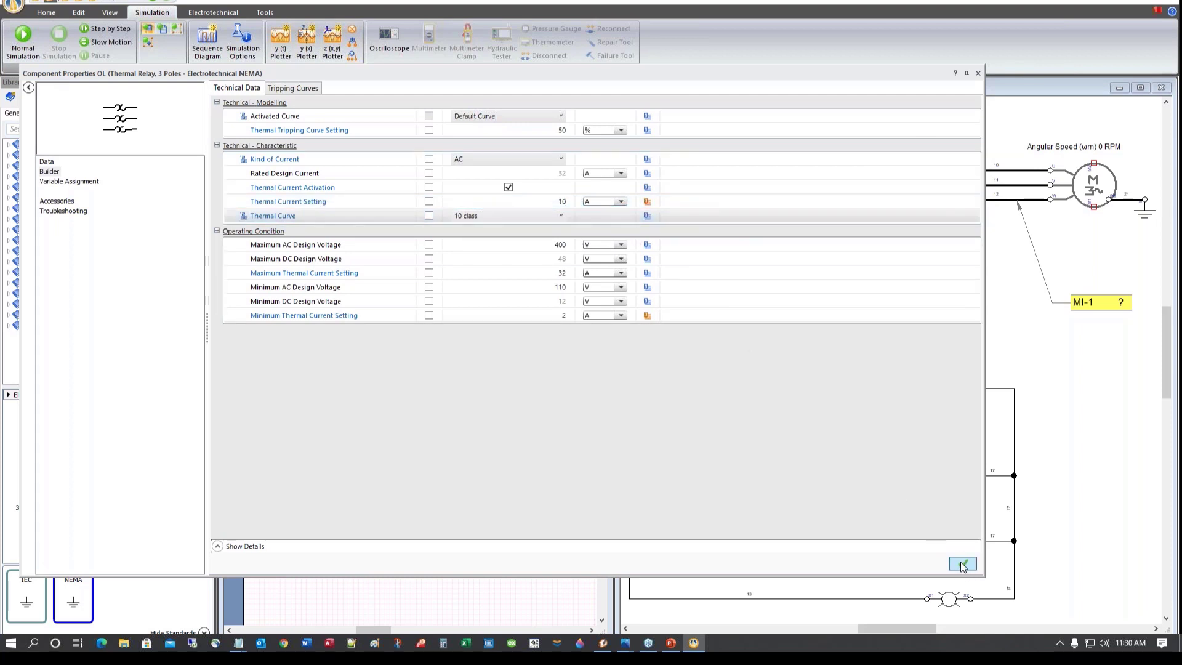
Simulate the circuit with the OL relay's new setting, switch on the Disconnect, start the motor, and stop the simulation after observing the overload
left_click(978, 75)
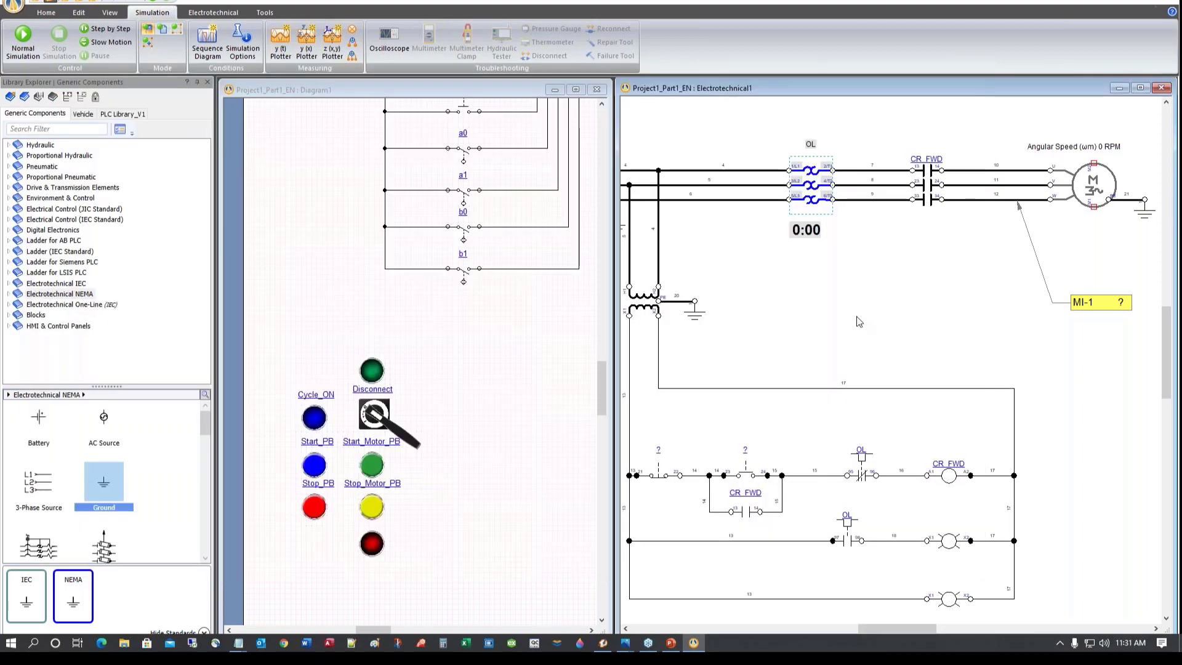
left_click(153, 2)
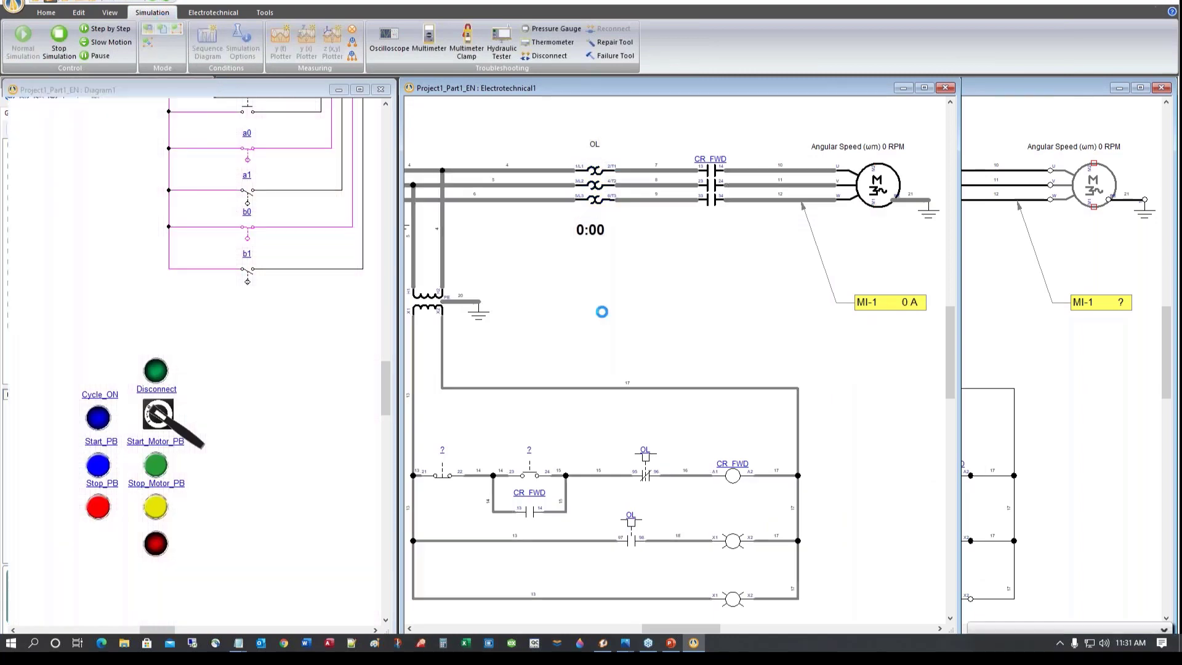
left_click(196, 448)
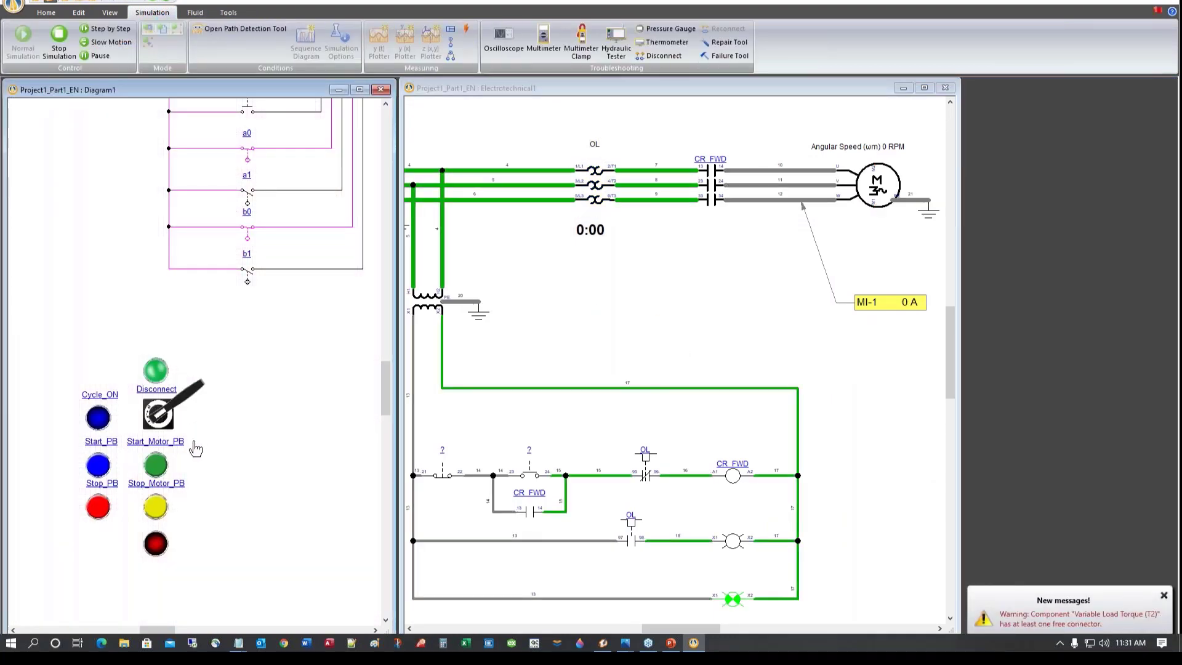
left_click(156, 466)
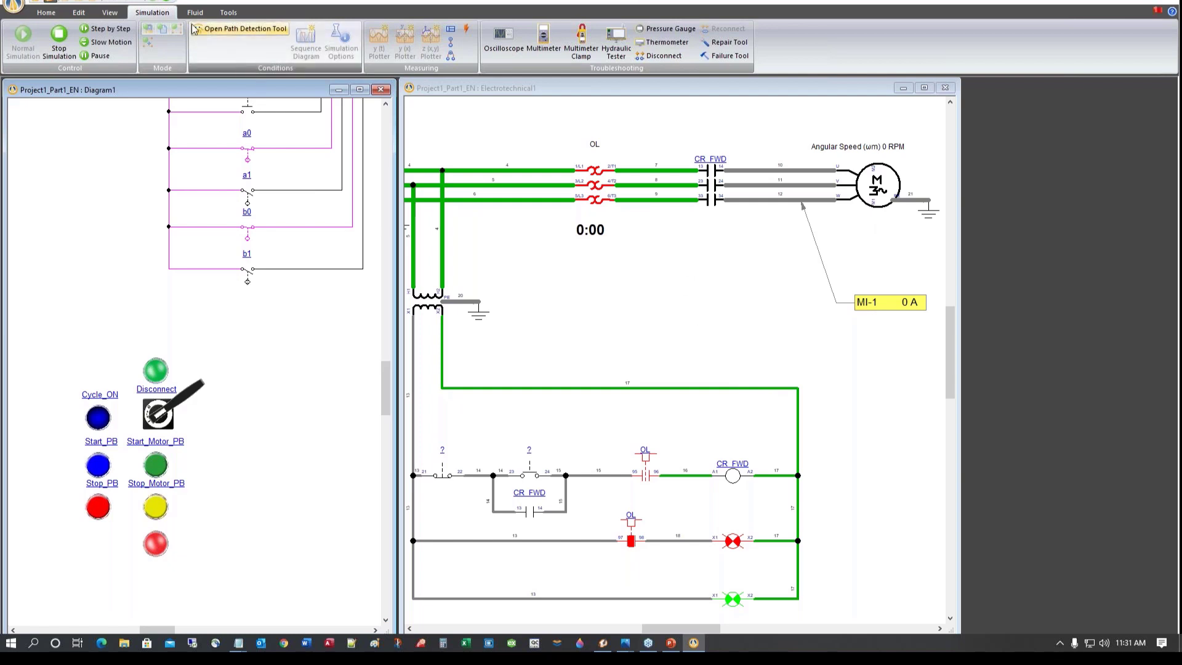
left_click(165, 3)
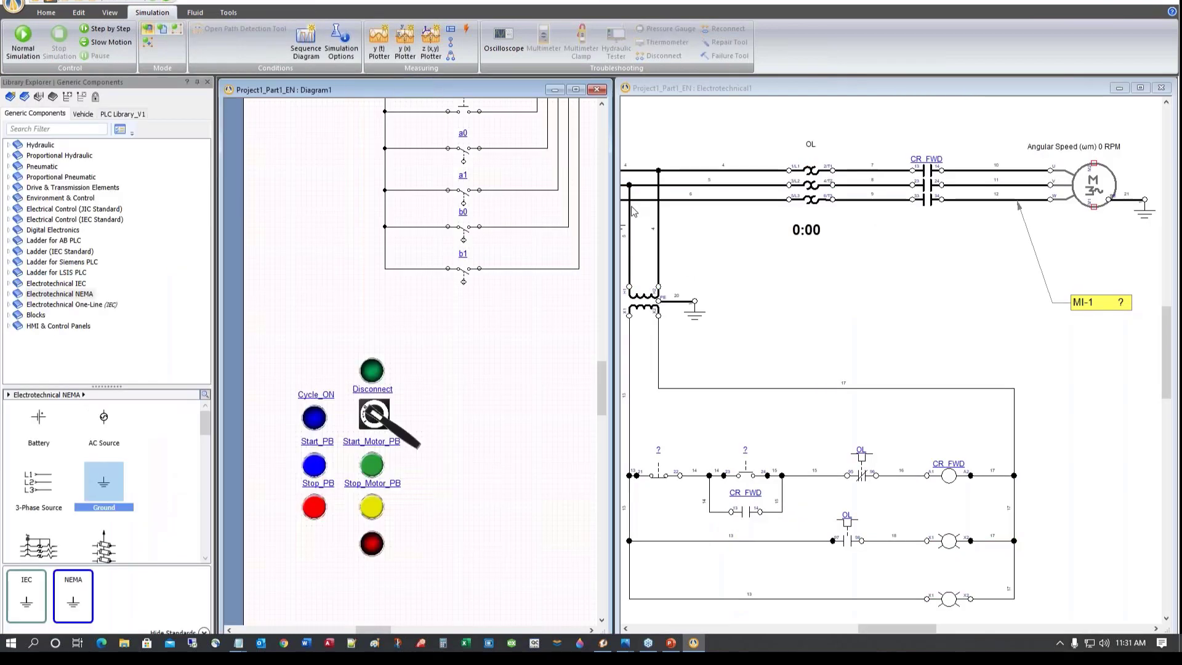
Set the OL thermal relay's thermal current setting to 30 A, save the change, and close its properties
double_click(814, 191)
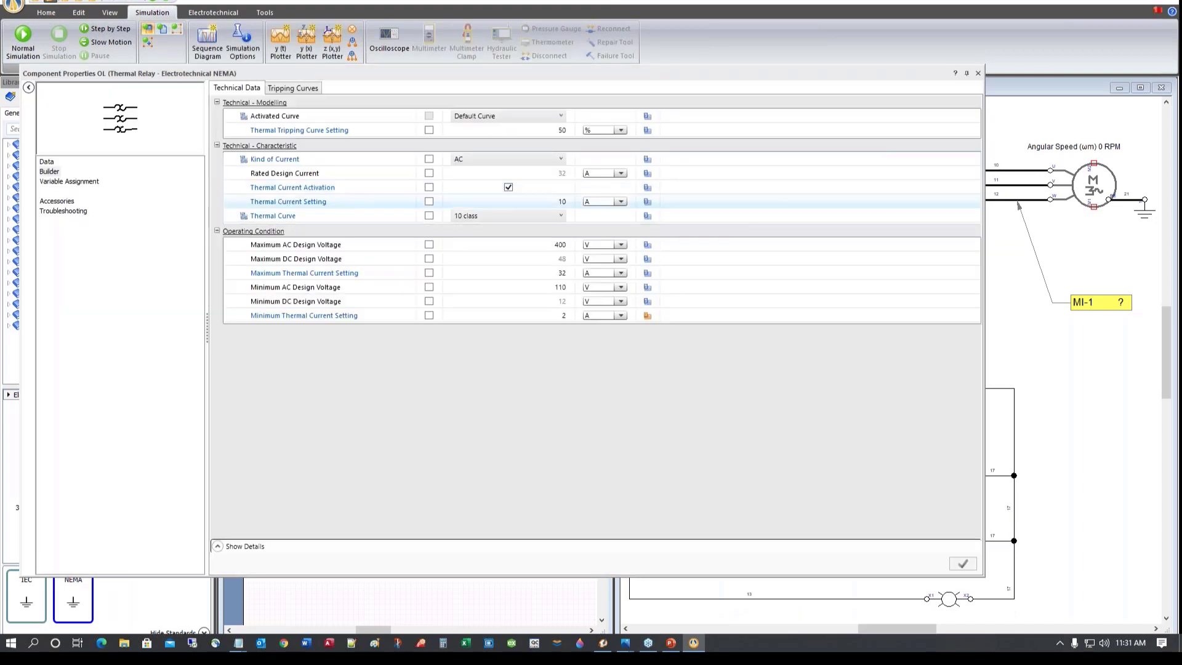
left_click(558, 201)
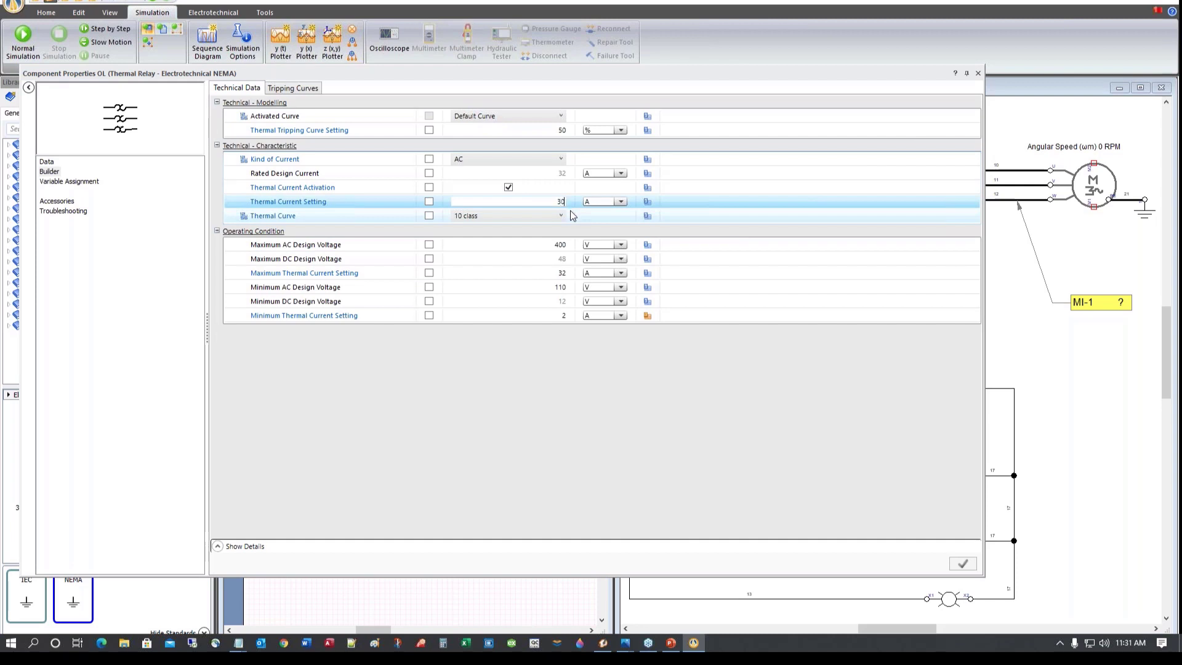
left_click(572, 215)
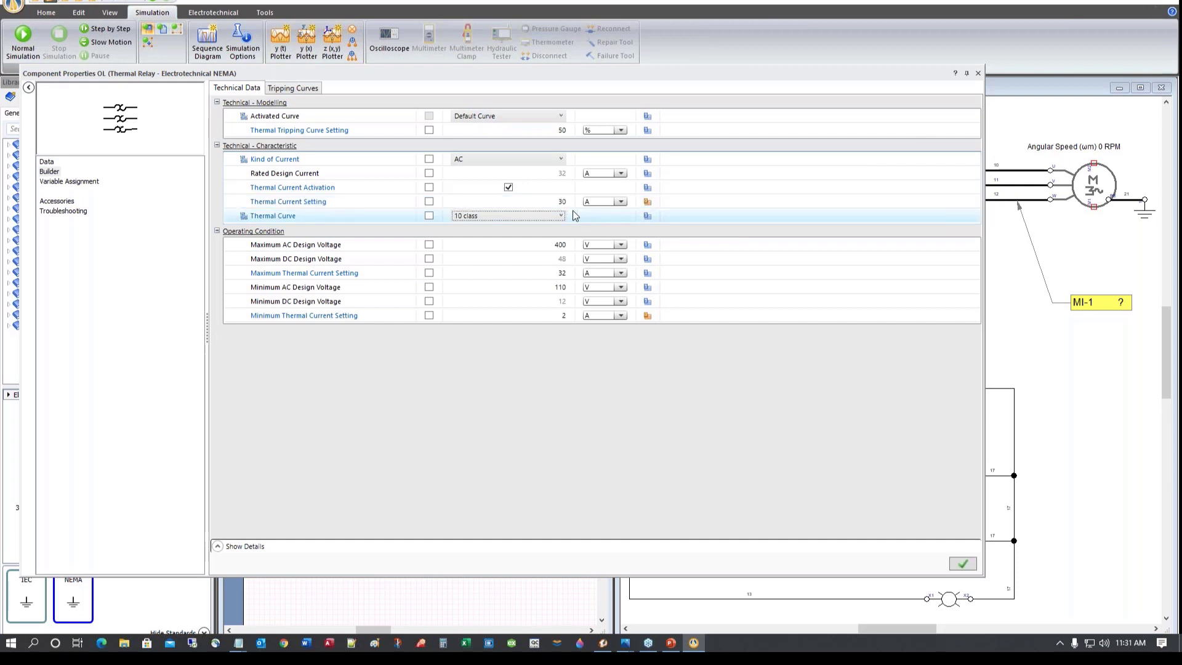
left_click(979, 73)
left_click(481, 350)
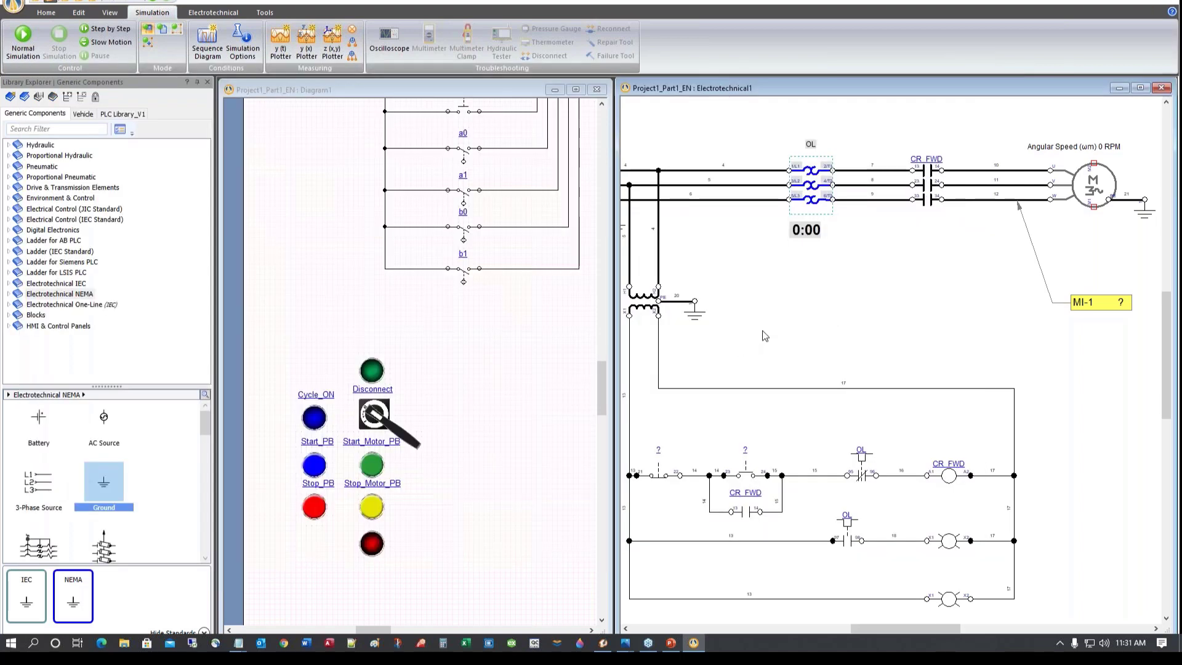
Delete the MI-1 current measuring instrument from the motor's third phase wire
scroll(764, 337, "down", 2)
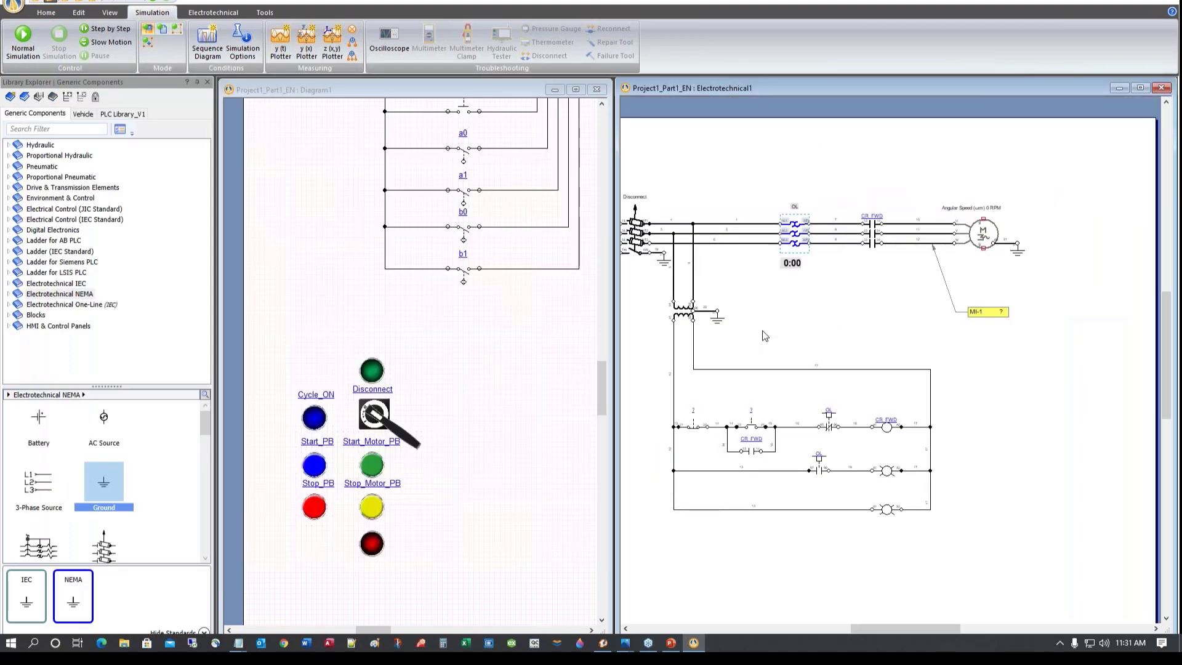
left_click(985, 315)
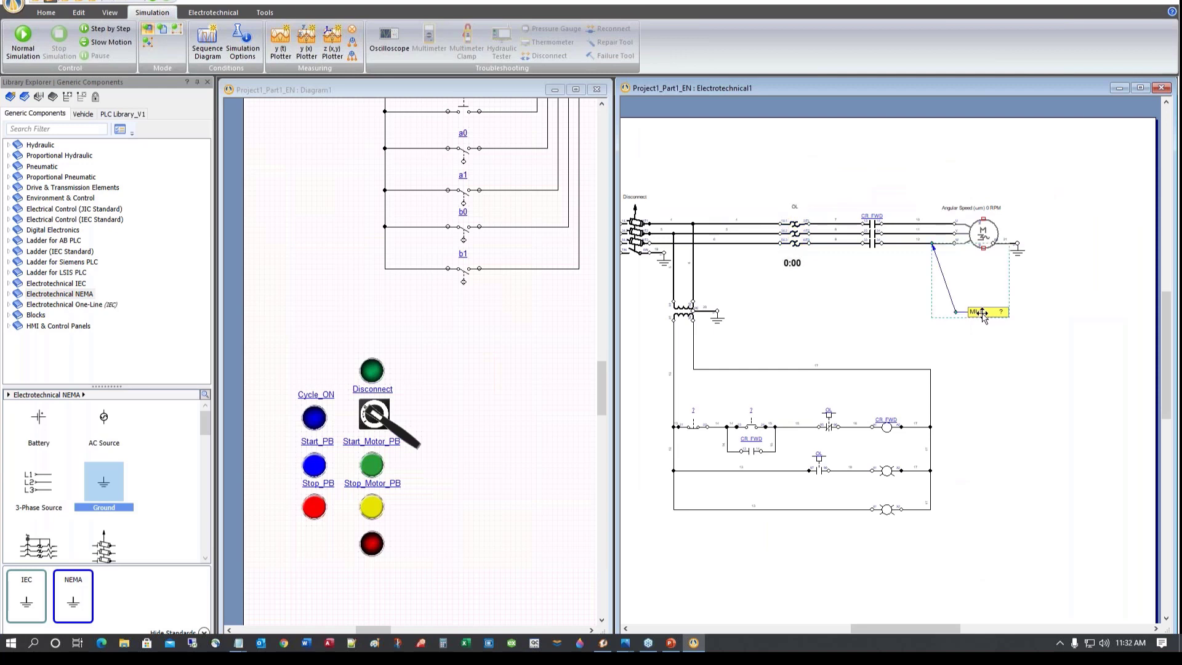
key("Delete")
Create a document view of the Electrotechnical1 motor circuit and place it in Diagram1 beneath the PLC wiring, beside the control buttons
left_click_drag(892, 625, 874, 626)
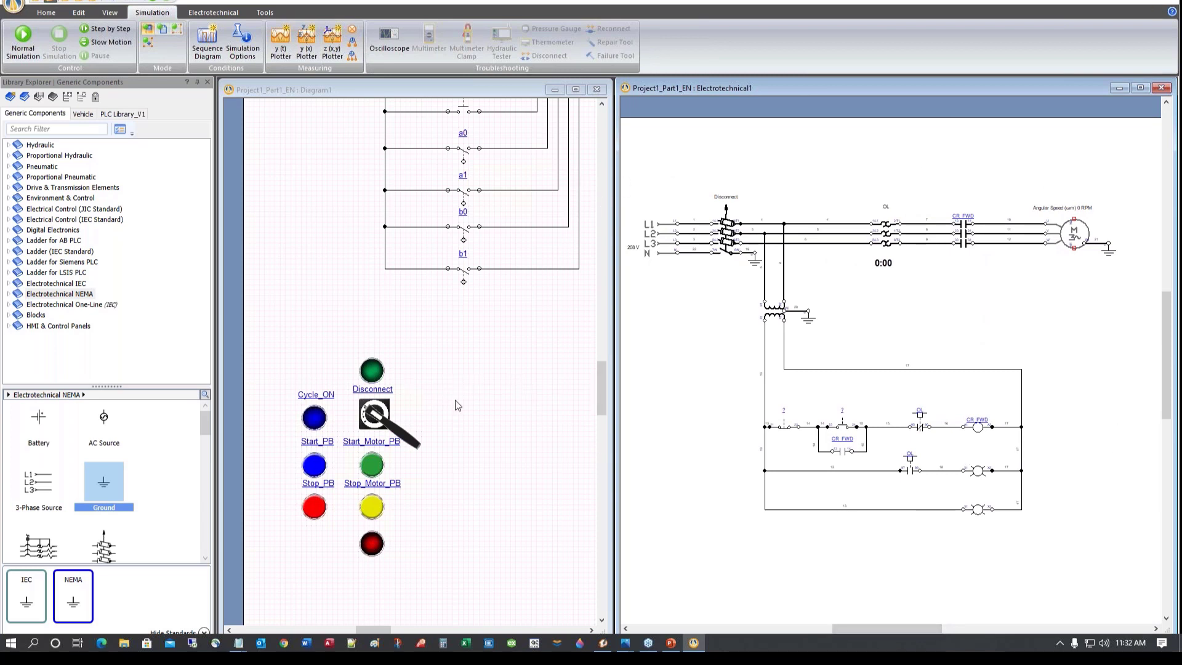
scroll(464, 401, "down", 3)
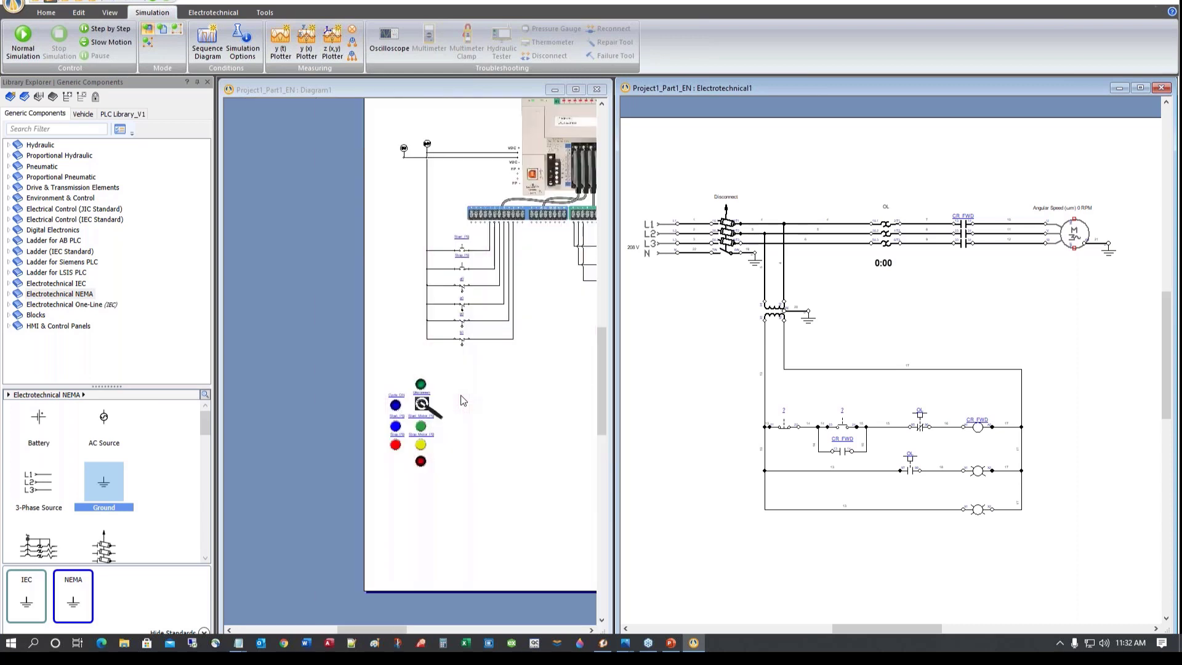
left_click_drag(411, 627, 442, 640)
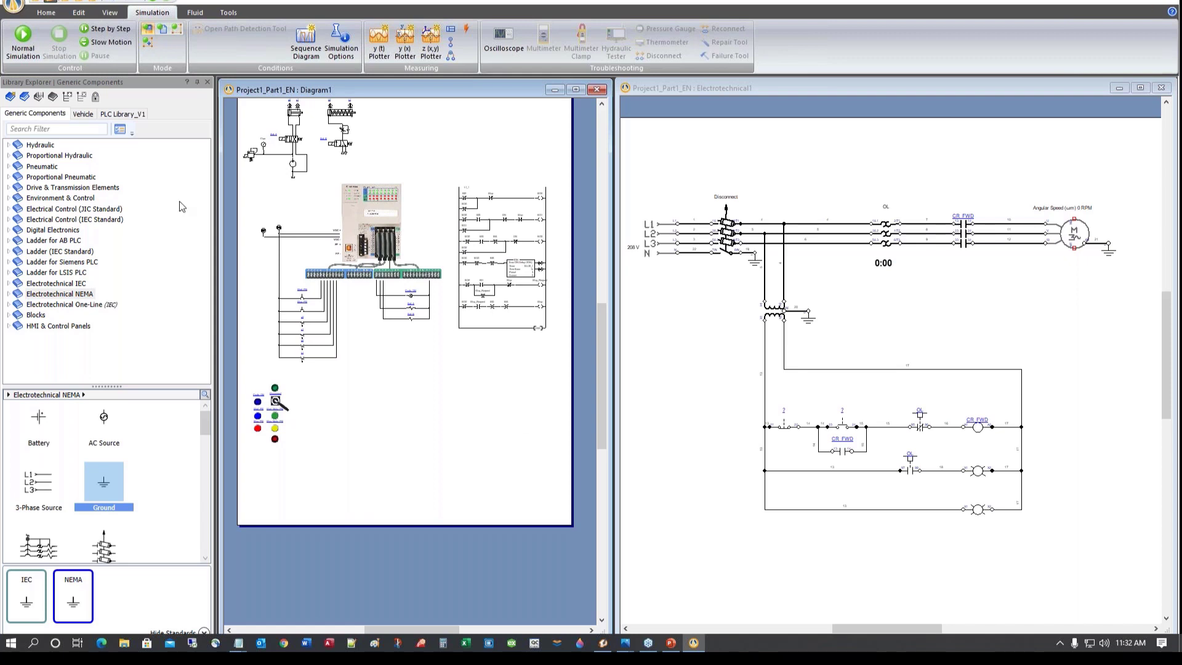
left_click(44, 13)
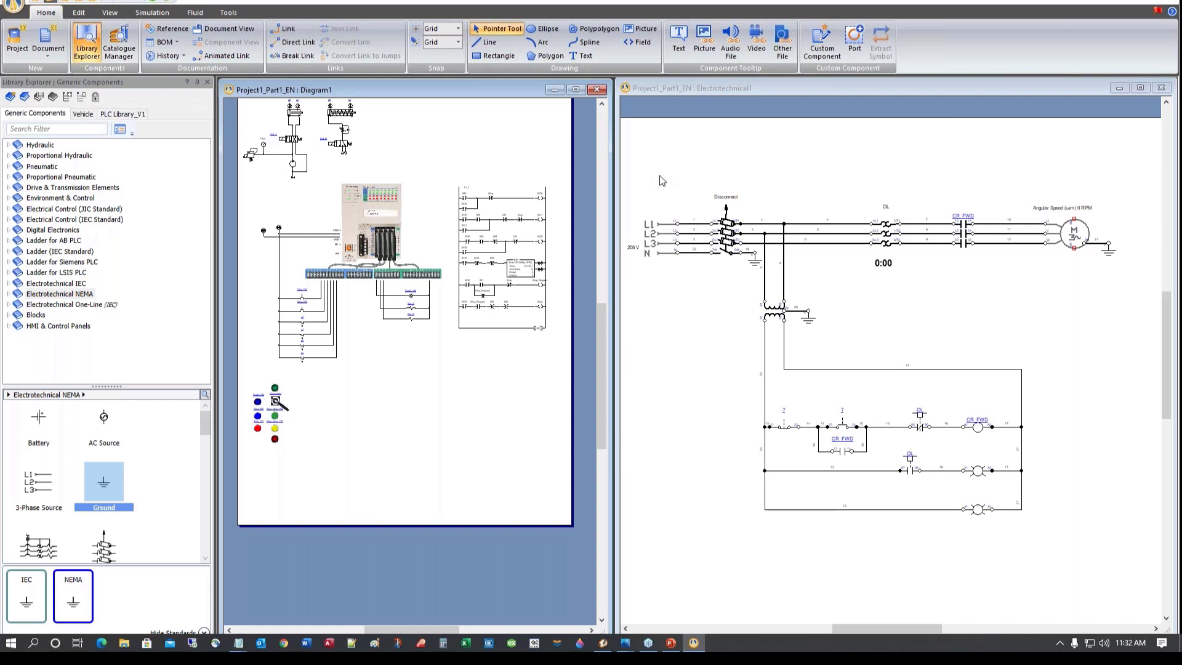
left_click(725, 90)
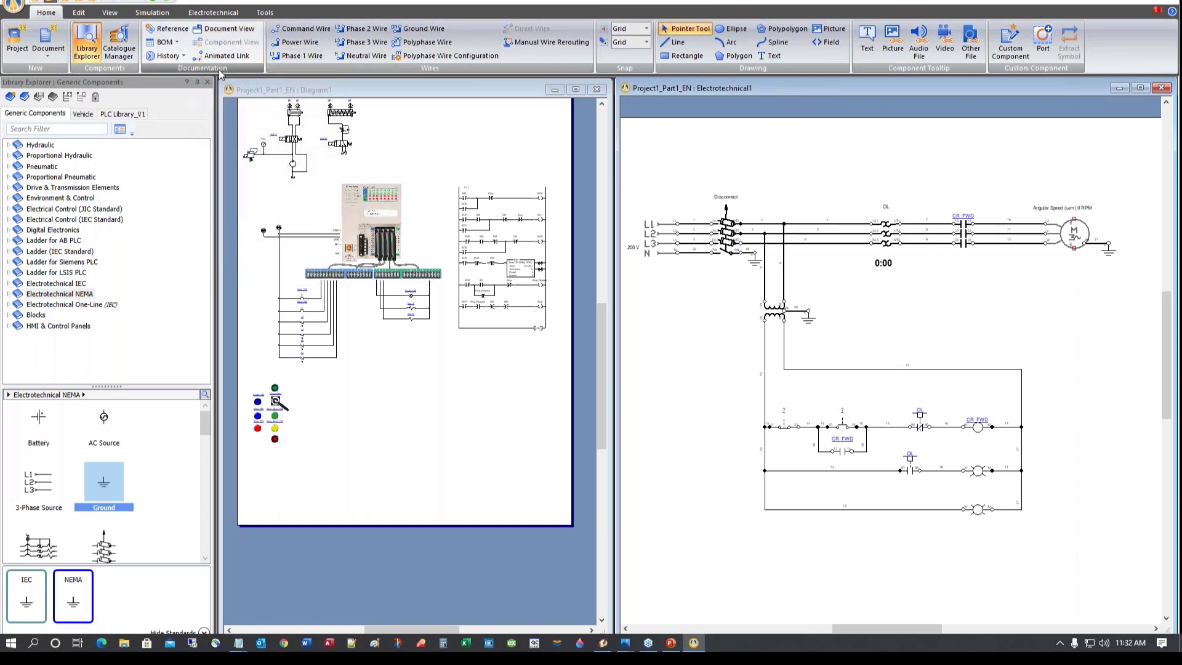
left_click(210, 32)
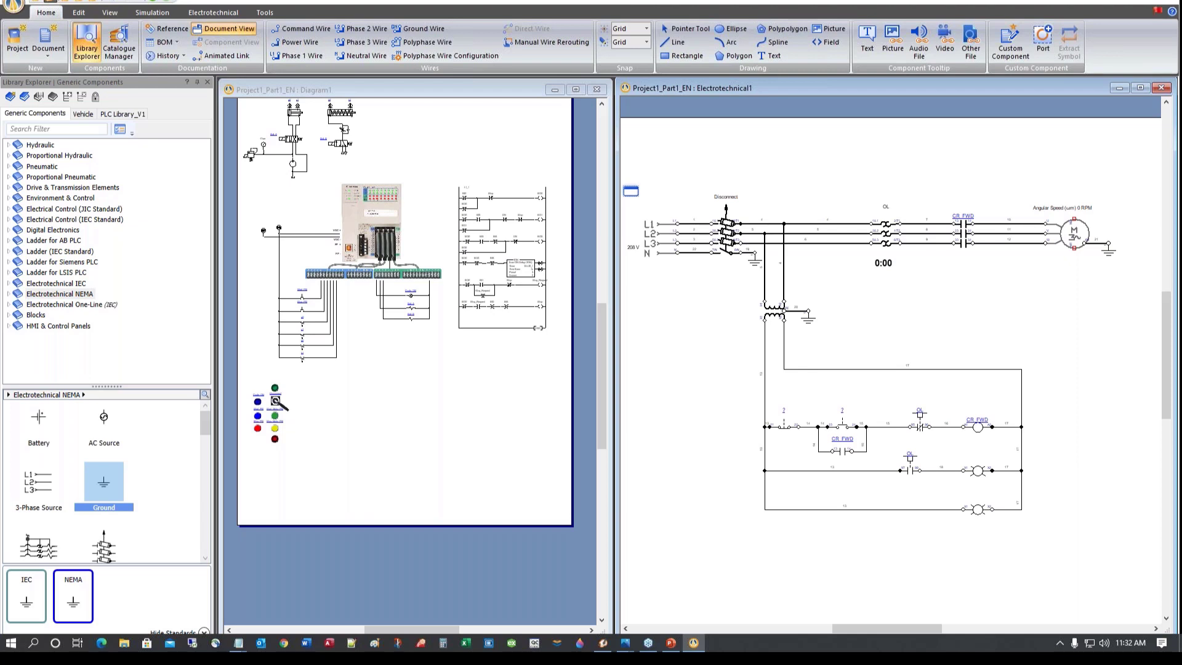
left_click_drag(631, 191, 907, 292)
left_click_drag(630, 191, 1132, 533)
left_click(345, 360)
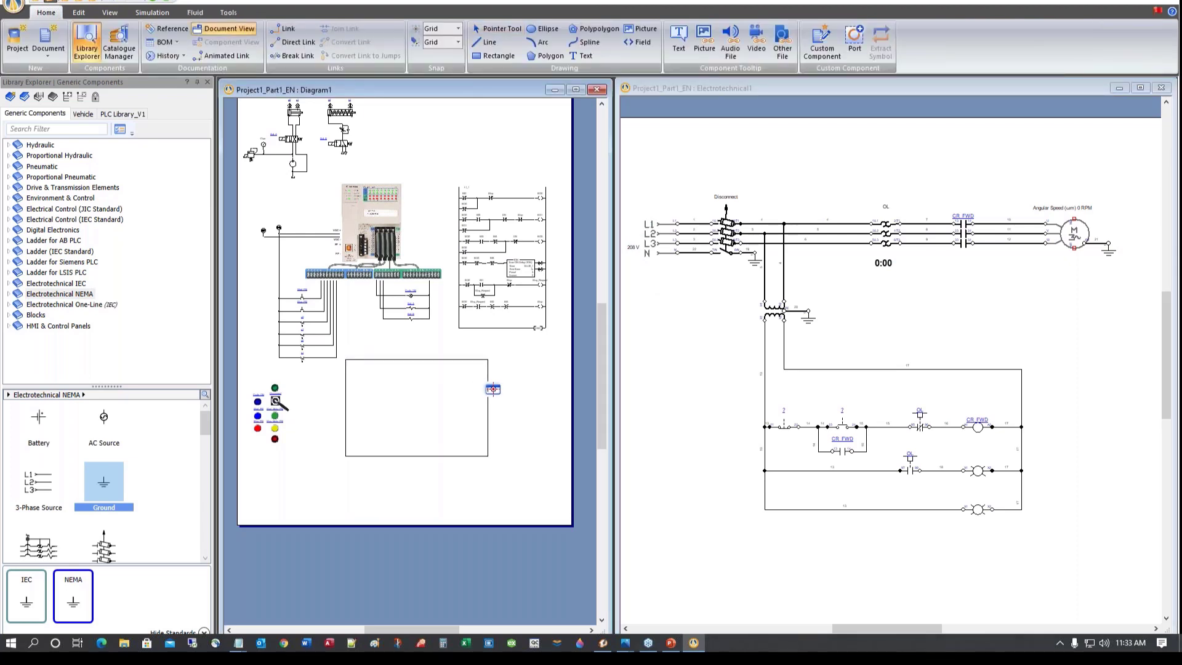
left_click_drag(492, 389, 554, 469)
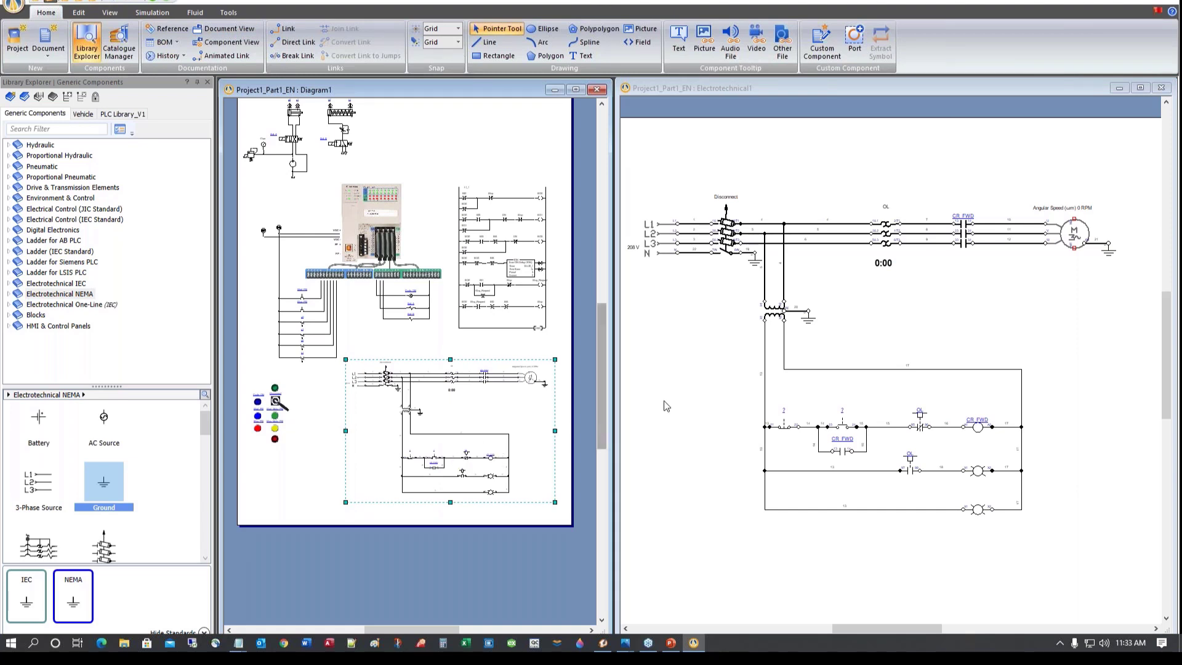
right_click(367, 430)
left_click(331, 433)
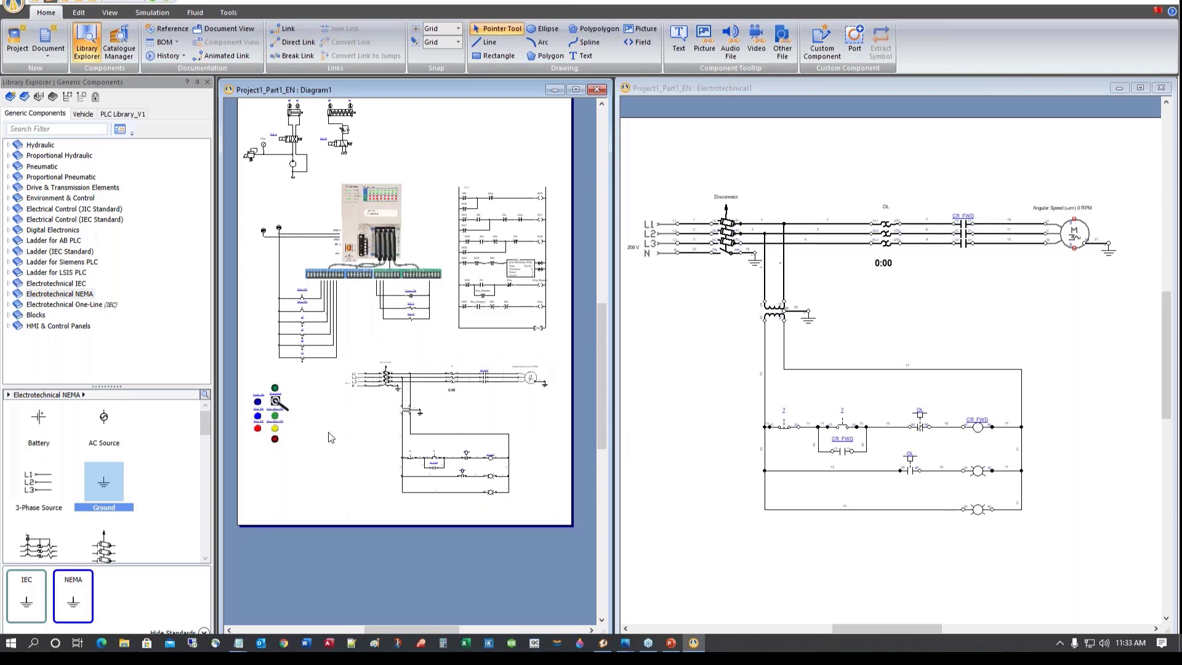
Delete the document view of the motor circuit from Diagram1
scroll(331, 435, "up", 3)
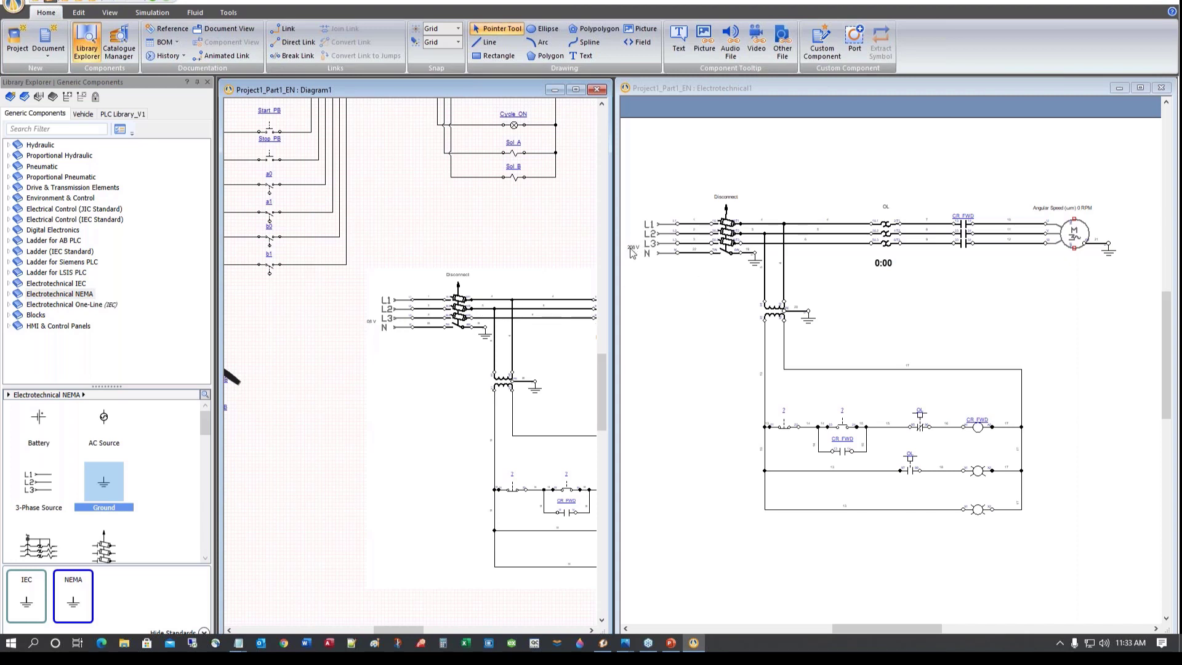
left_click(417, 397)
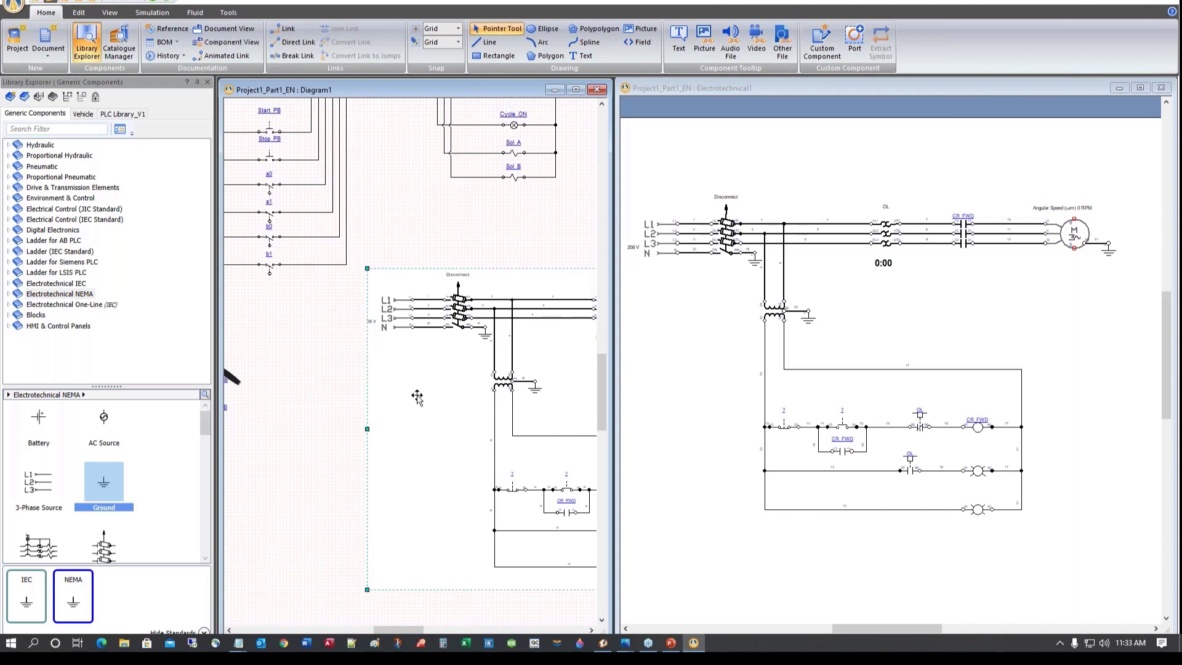
key("Delete")
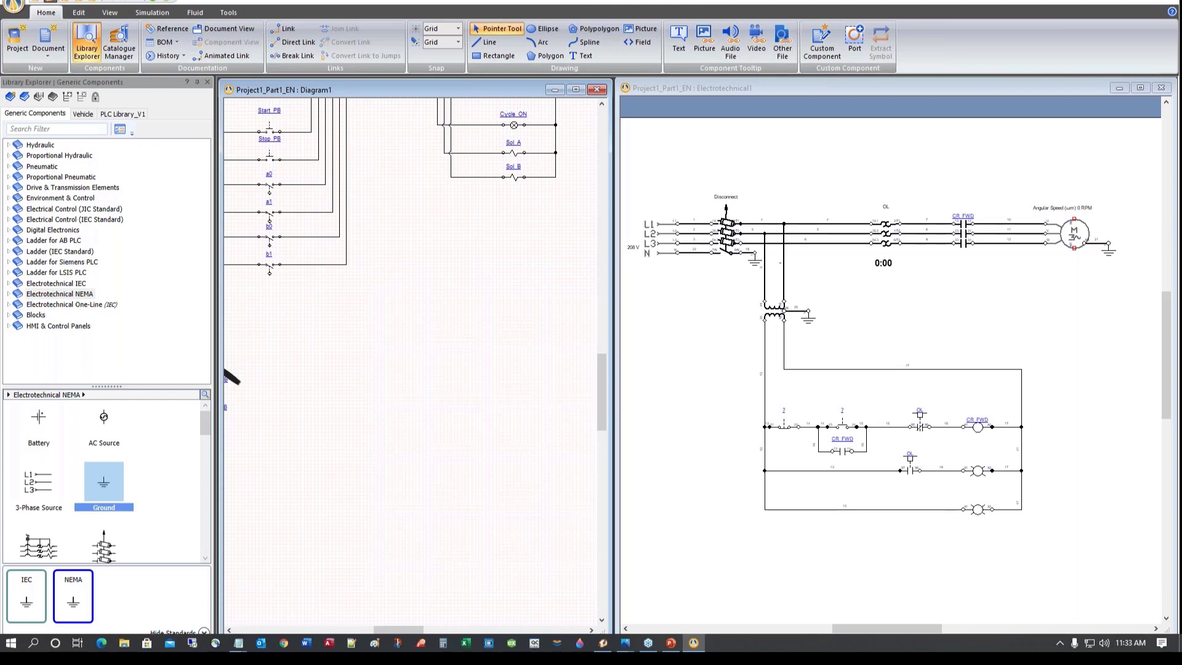
scroll(420, 403, "down", 4)
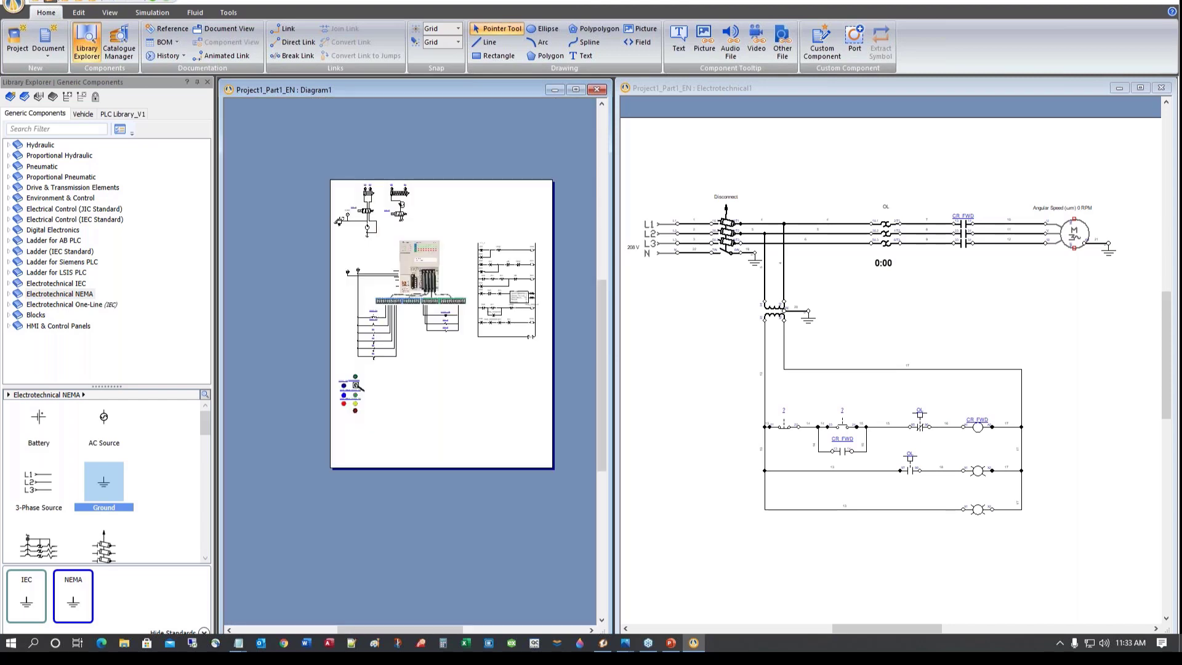
scroll(420, 404, "up", 1)
scroll(420, 403, "up", 2)
scroll(419, 403, "down", 3)
scroll(420, 404, "up", 1)
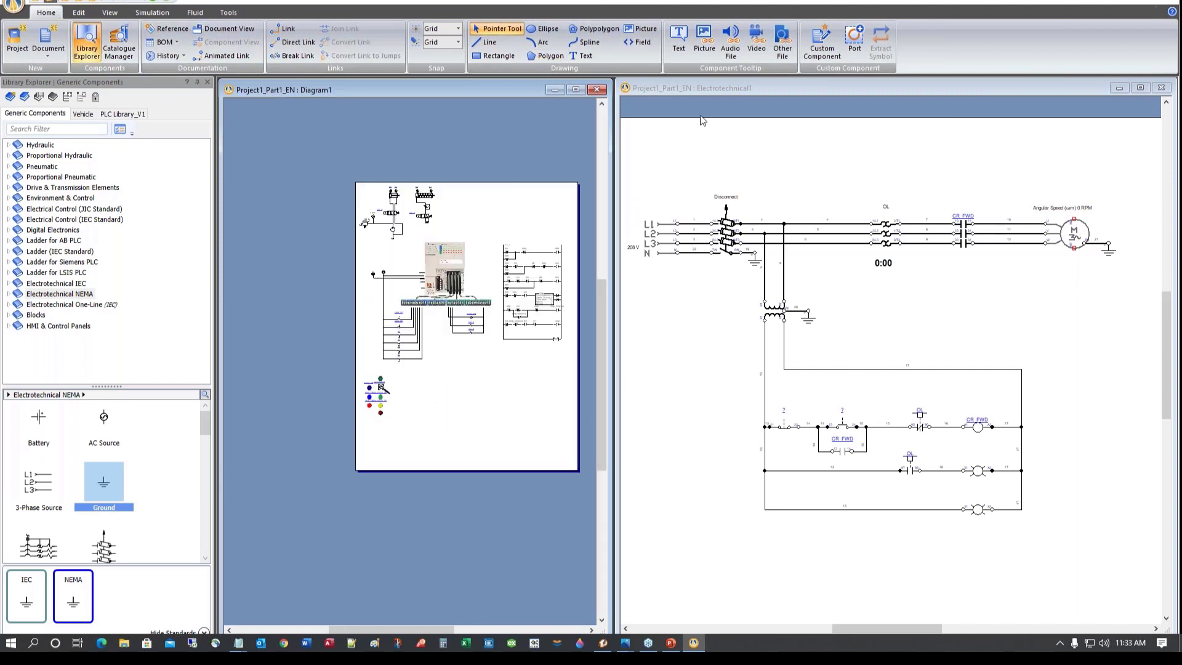
left_click(760, 87)
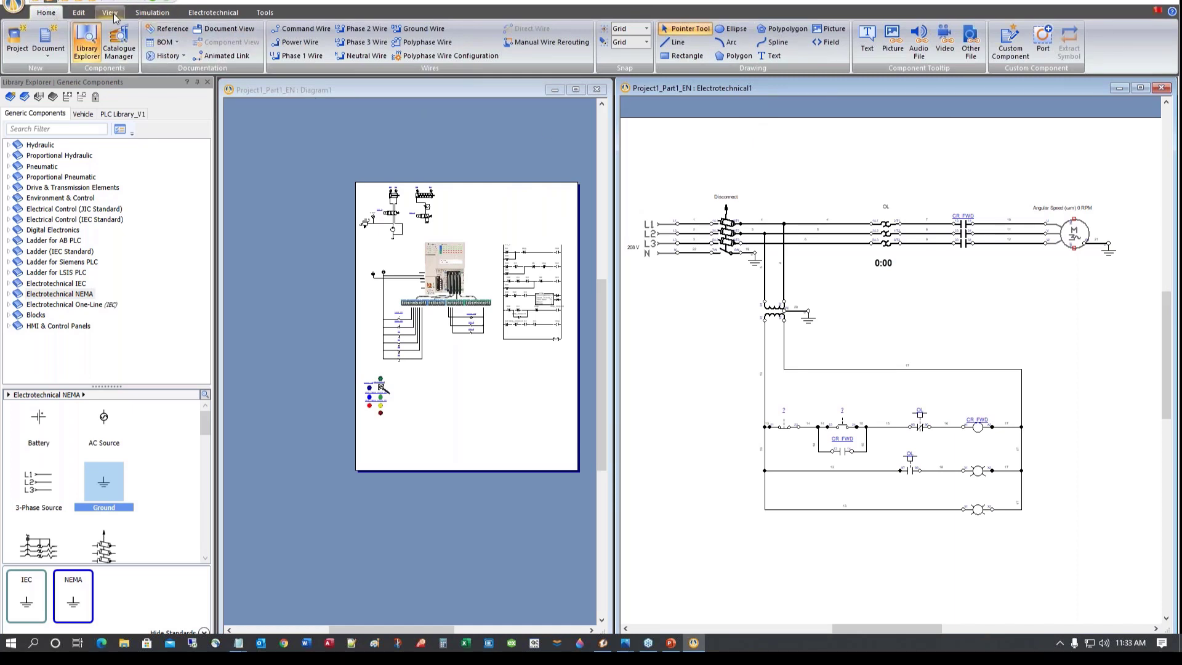
left_click(228, 31)
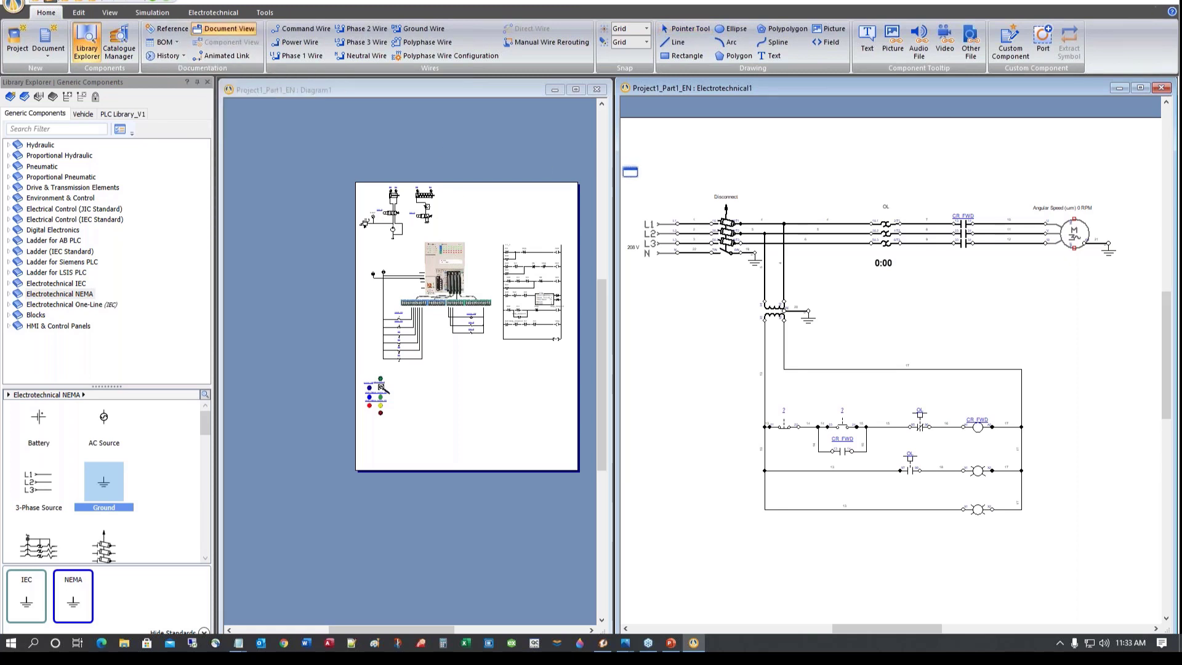
left_click_drag(629, 171, 652, 180)
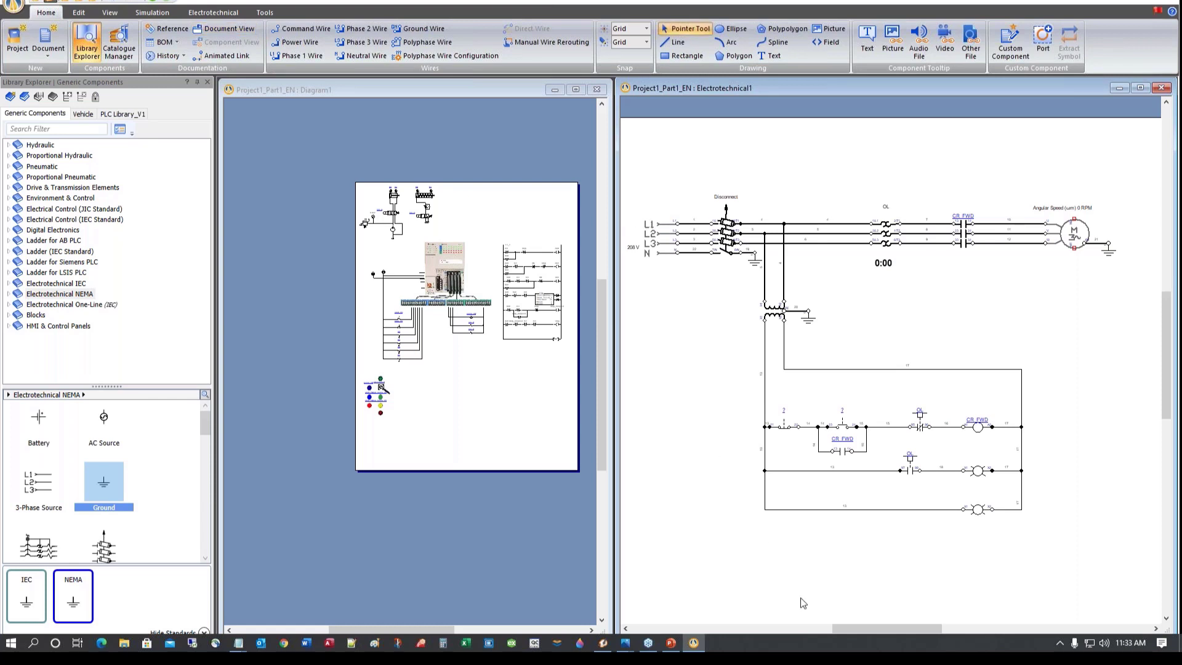
Create a document view framing the whole Electrotechnical1 motor circuit and place it in Diagram1's empty area beside the control buttons
scroll(811, 579, "down", 2)
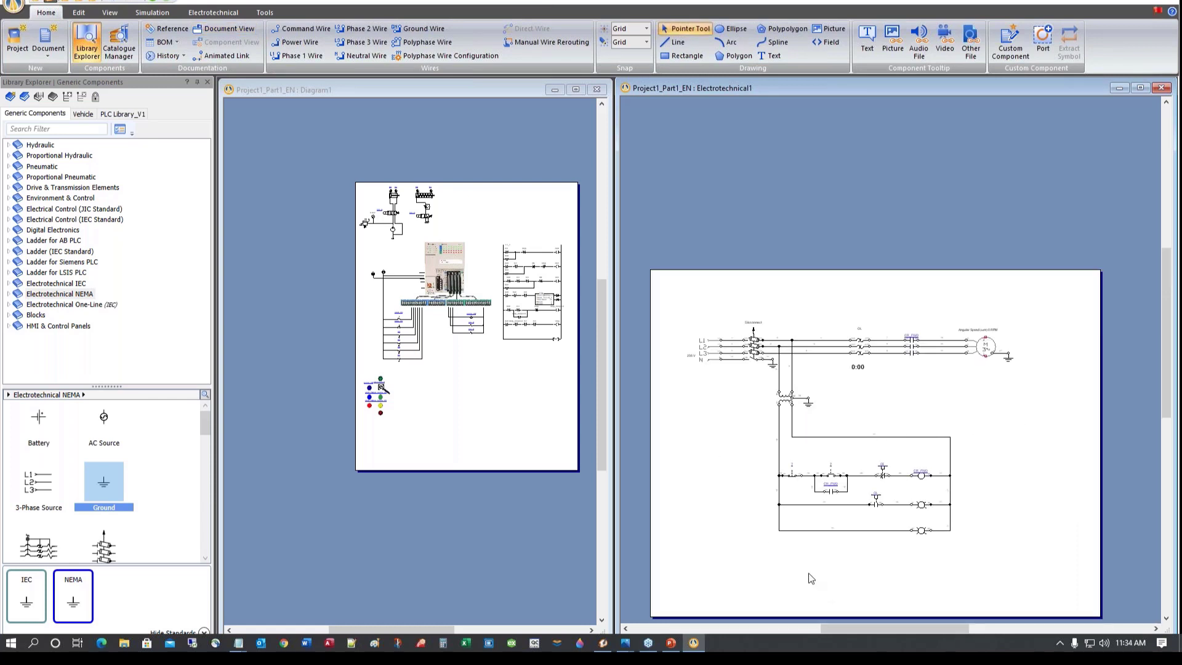
scroll(811, 578, "up", 2)
scroll(811, 578, "down", 2)
left_click(229, 28)
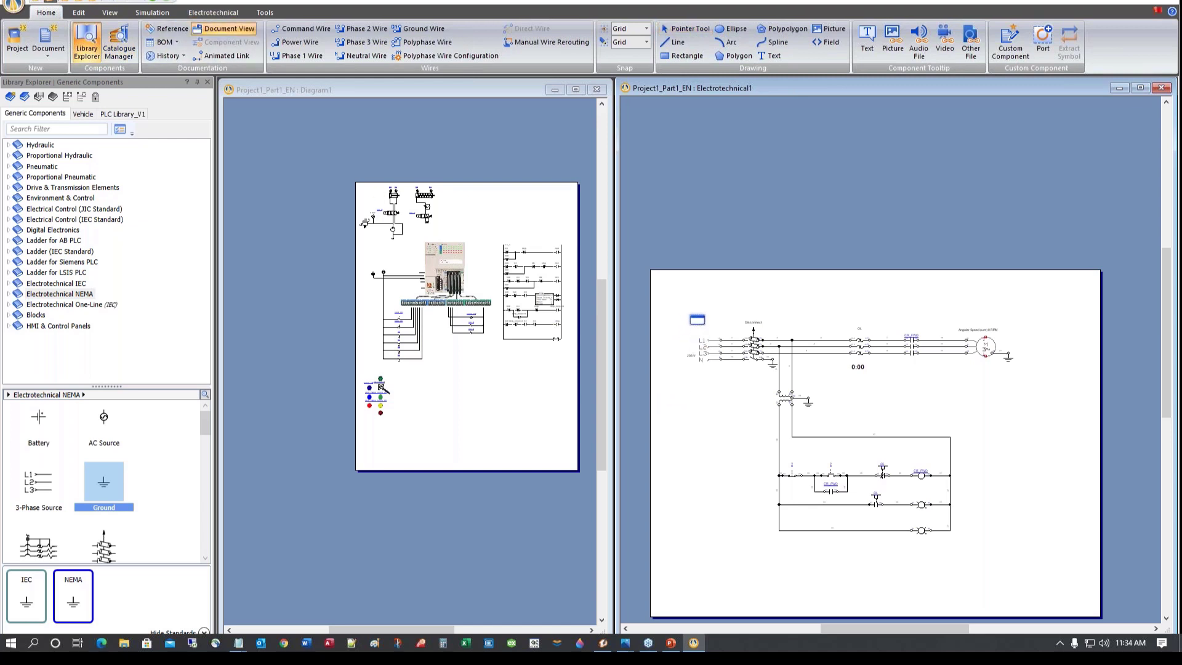
left_click_drag(686, 320, 1020, 540)
mouse_move(439, 369)
left_mouse_down()
mouse_move(427, 357)
mouse_move(541, 425)
mouse_move(569, 464)
left_mouse_up()
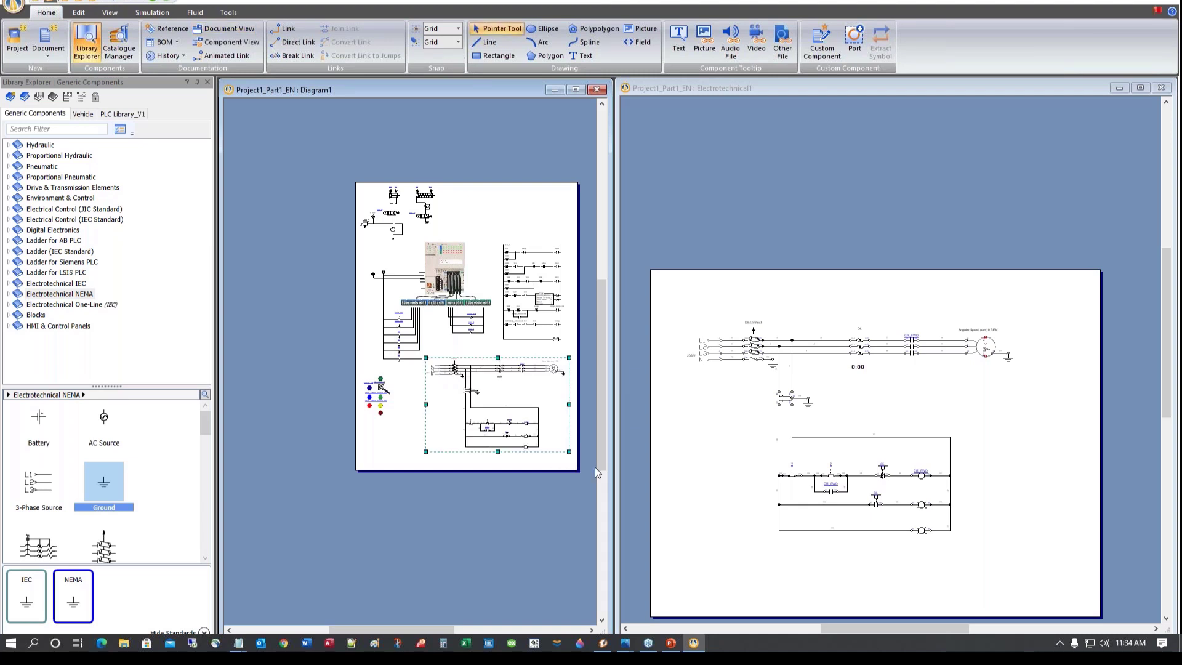
left_click(406, 439)
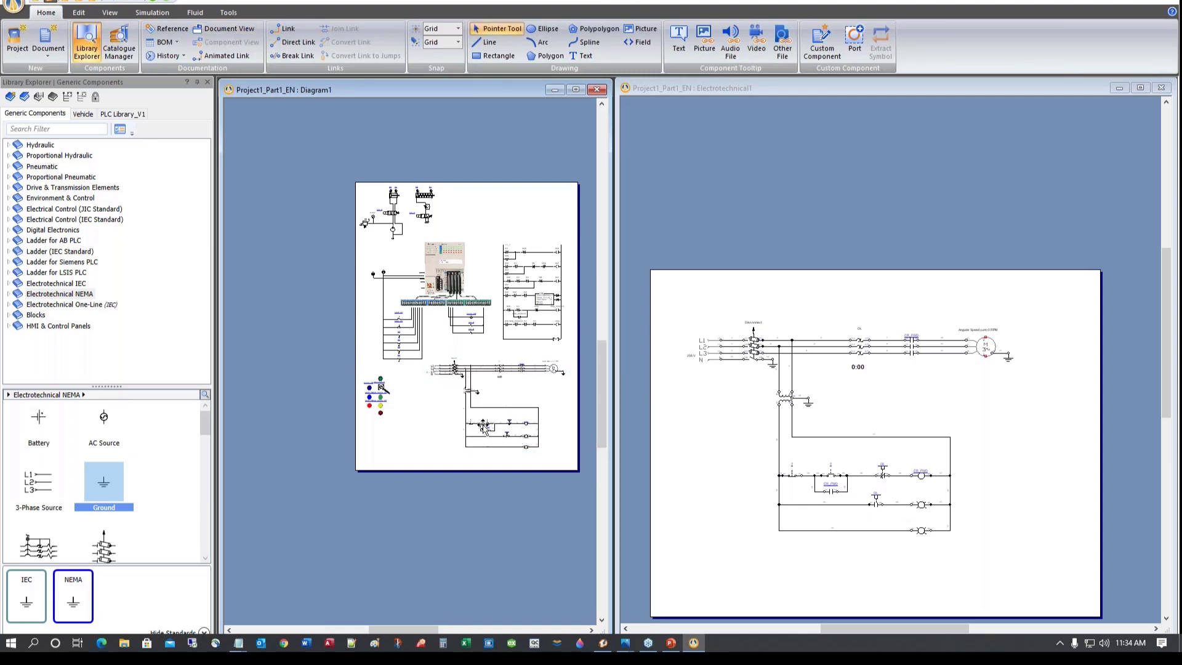
Check the placed motor circuit view, minimise the Electrotechnical1 document, and maximise Diagram1
scroll(484, 426, "up", 5)
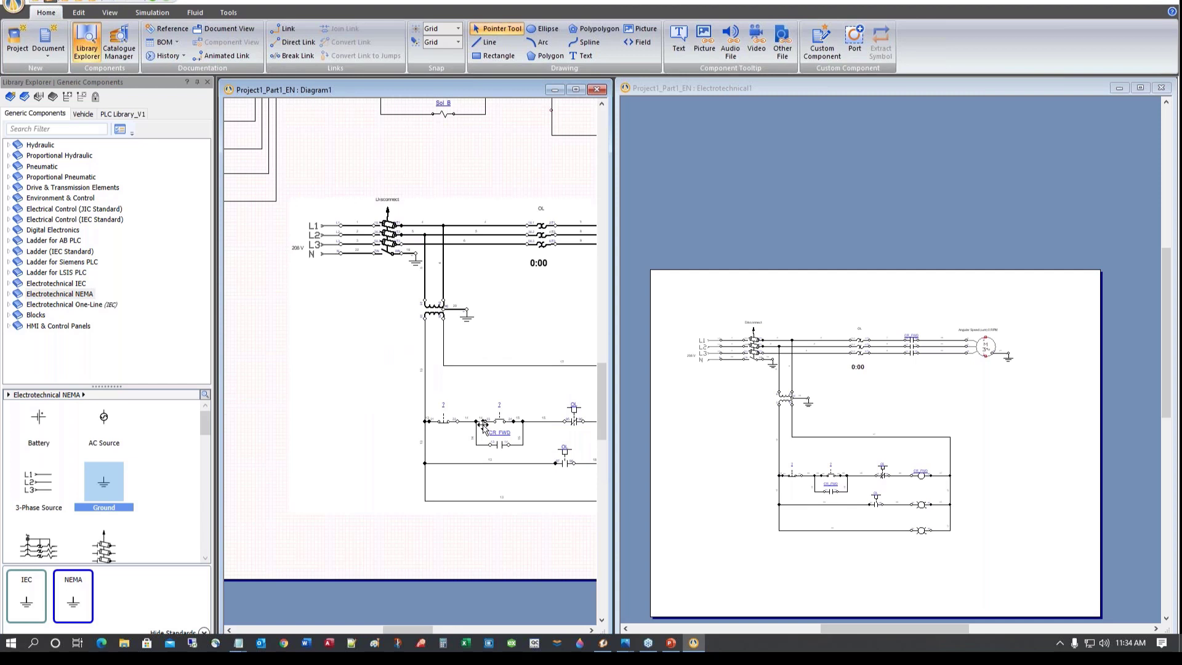
scroll(483, 427, "down", 2)
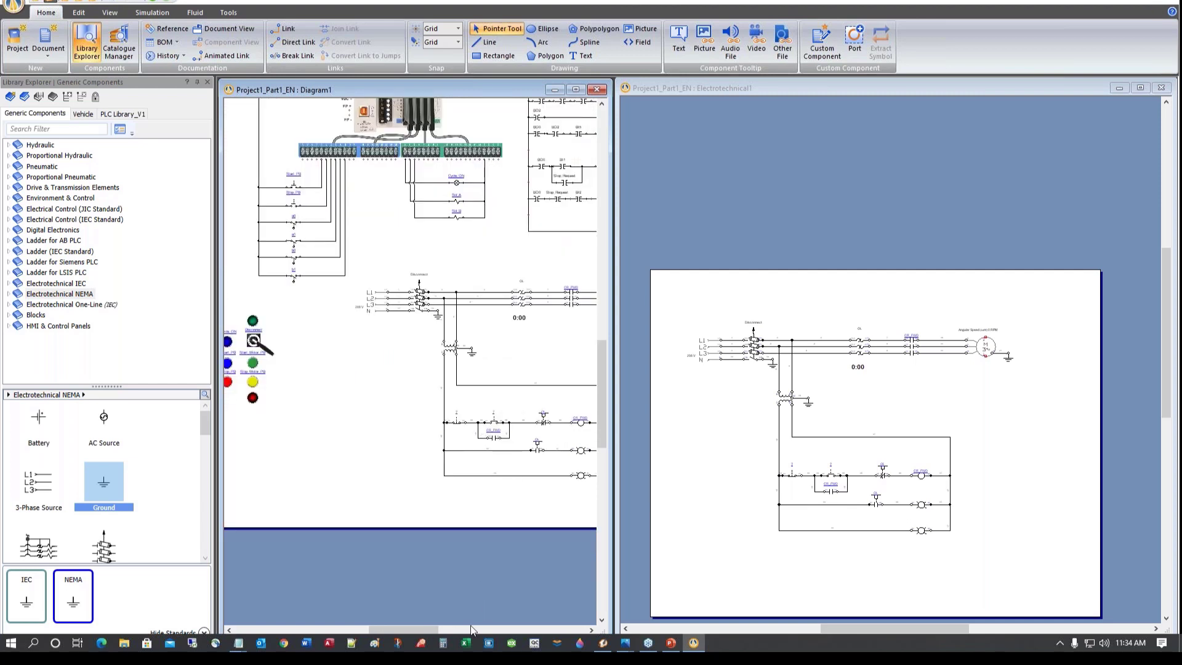
mouse_move(419, 633)
left_mouse_down()
mouse_move(445, 633)
mouse_move(434, 632)
left_mouse_up()
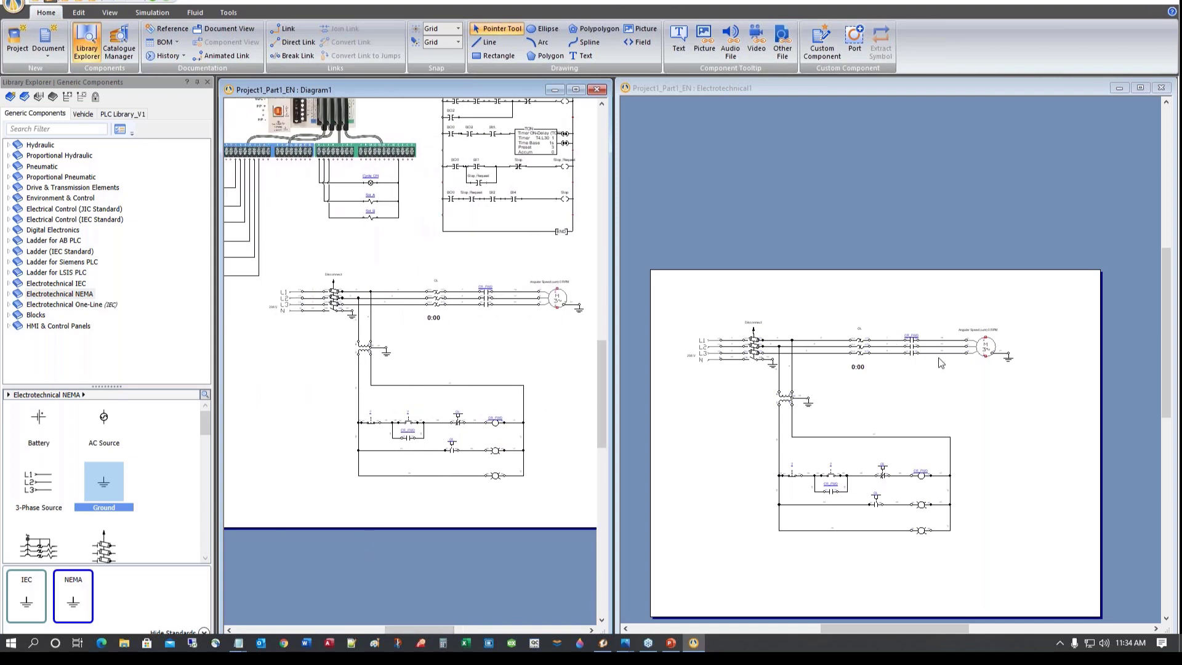
left_click(1120, 90)
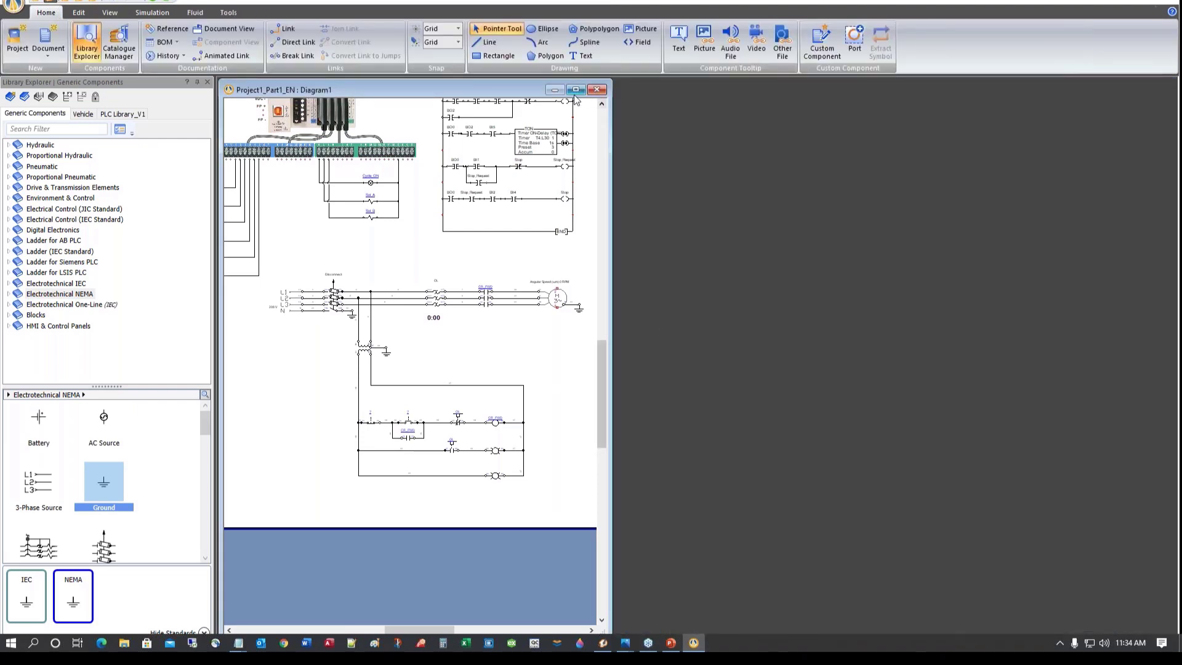
left_click(577, 90)
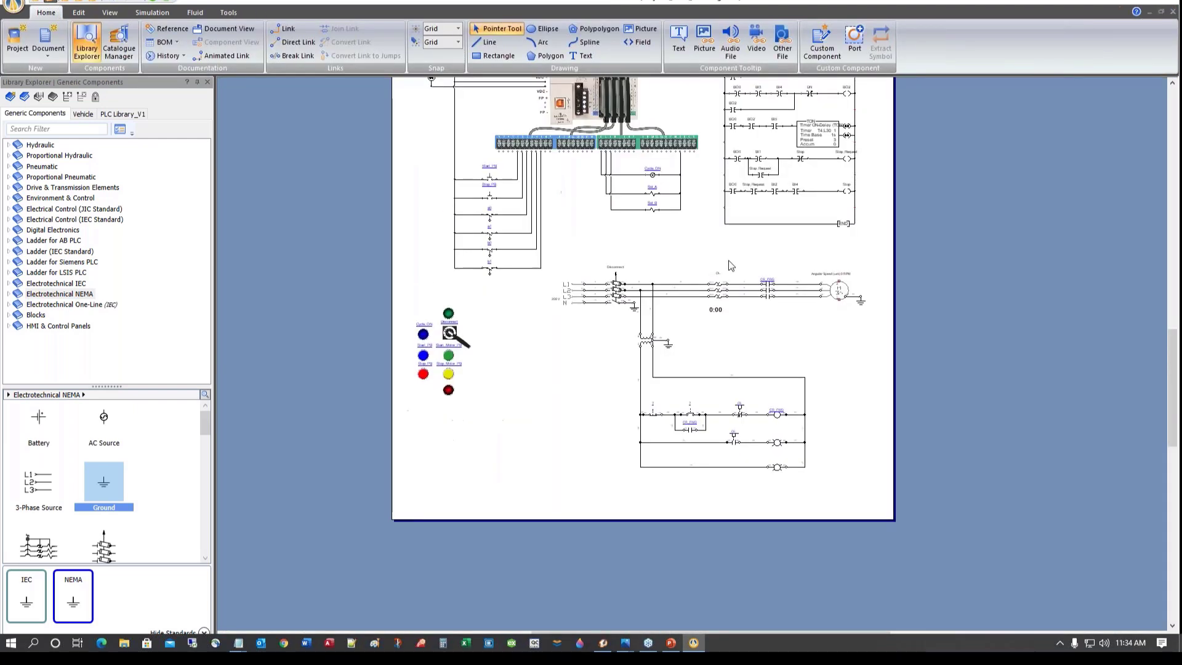
scroll(772, 405, "up", 2)
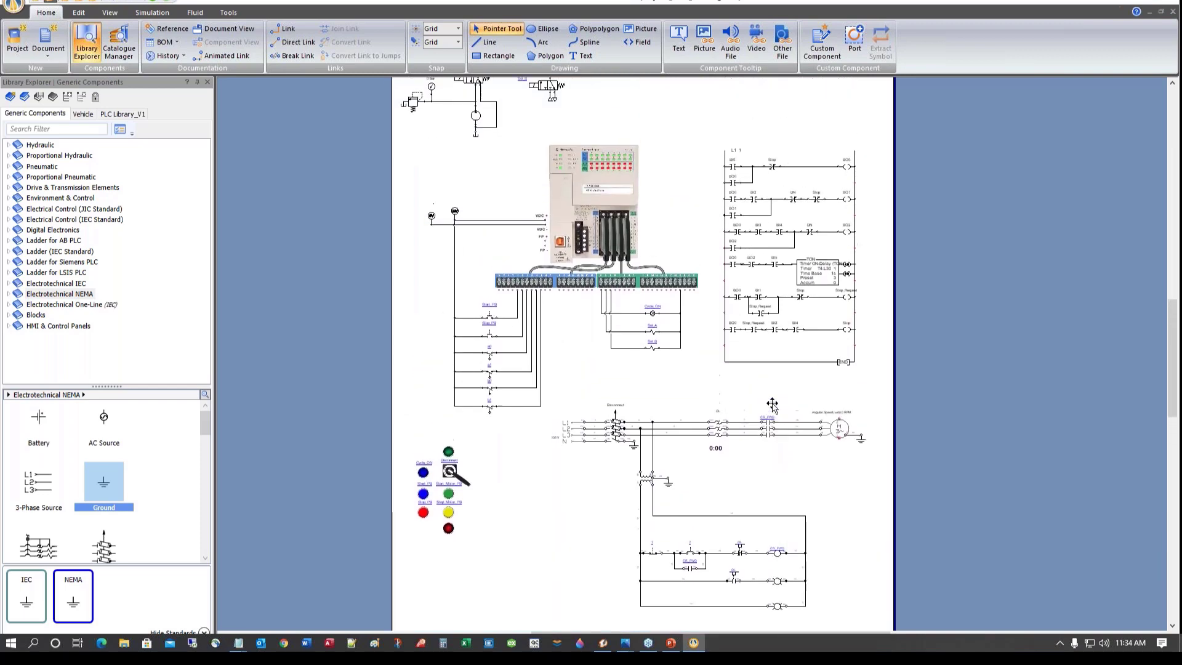
Run the simulation, examine the pump, PLC and motor circuits on the diagram, and stop the simulation
scroll(772, 405, "down", 2)
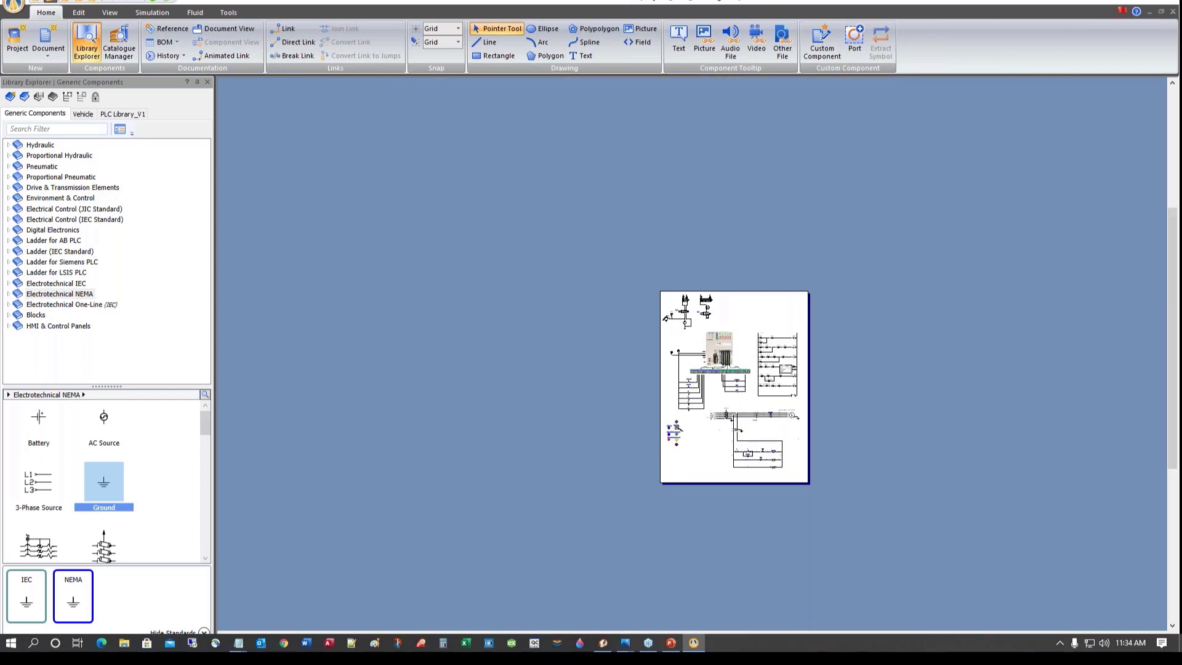
scroll(684, 414, "up", 1)
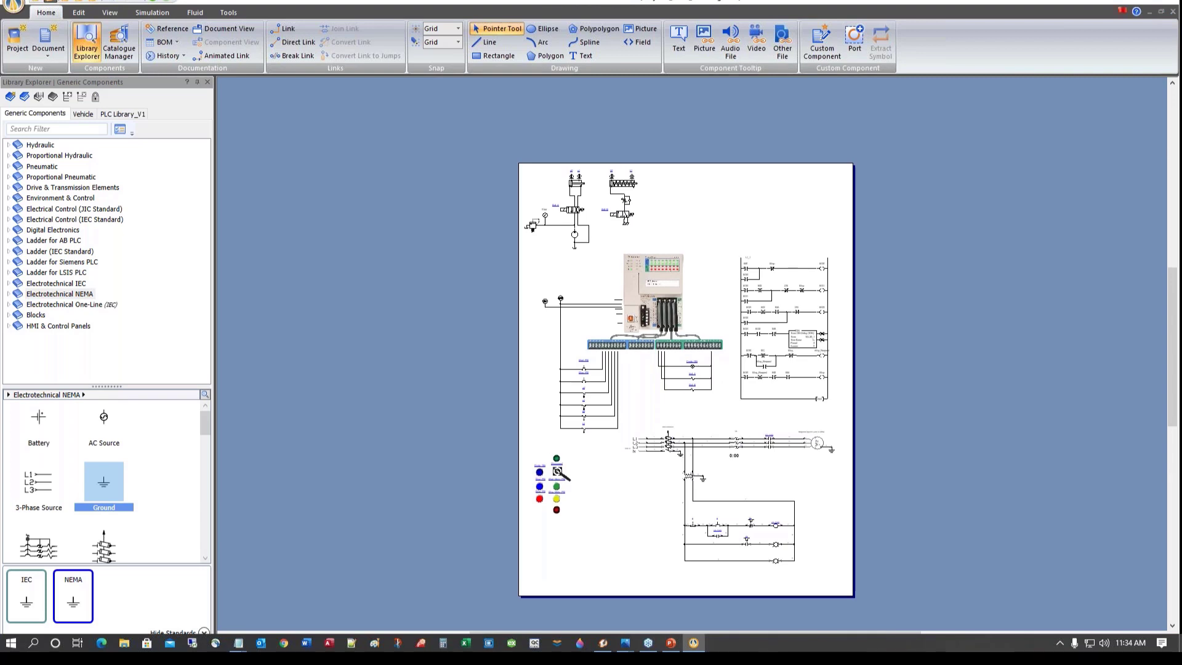
left_click(153, 4)
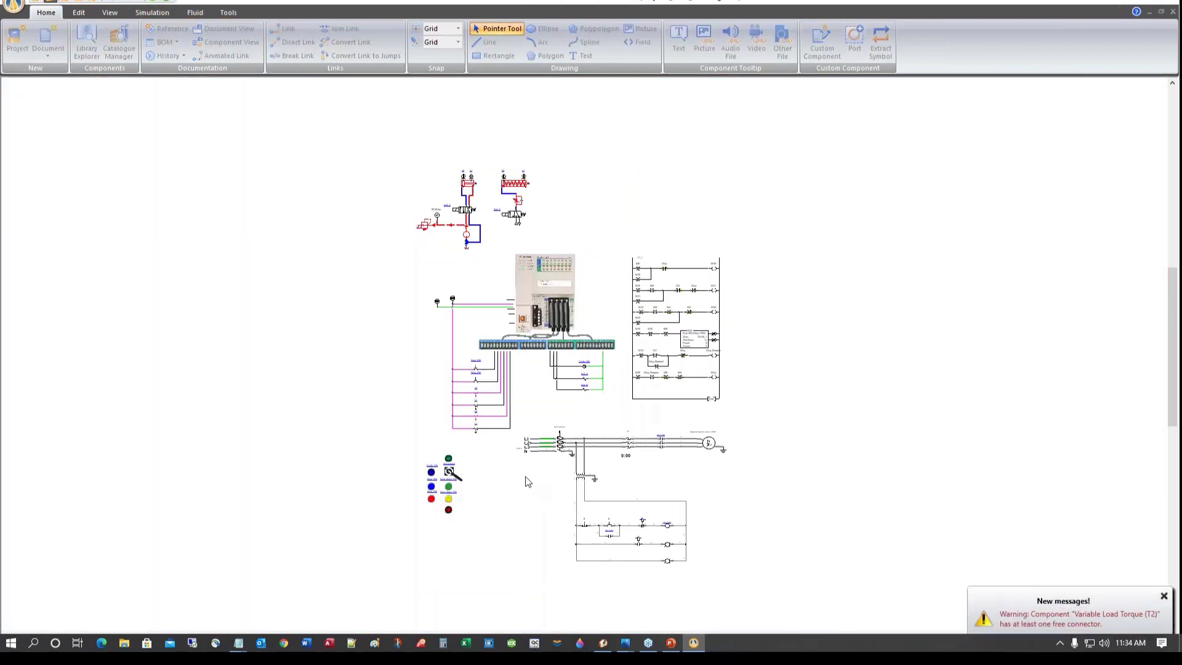
scroll(523, 482, "up", 3)
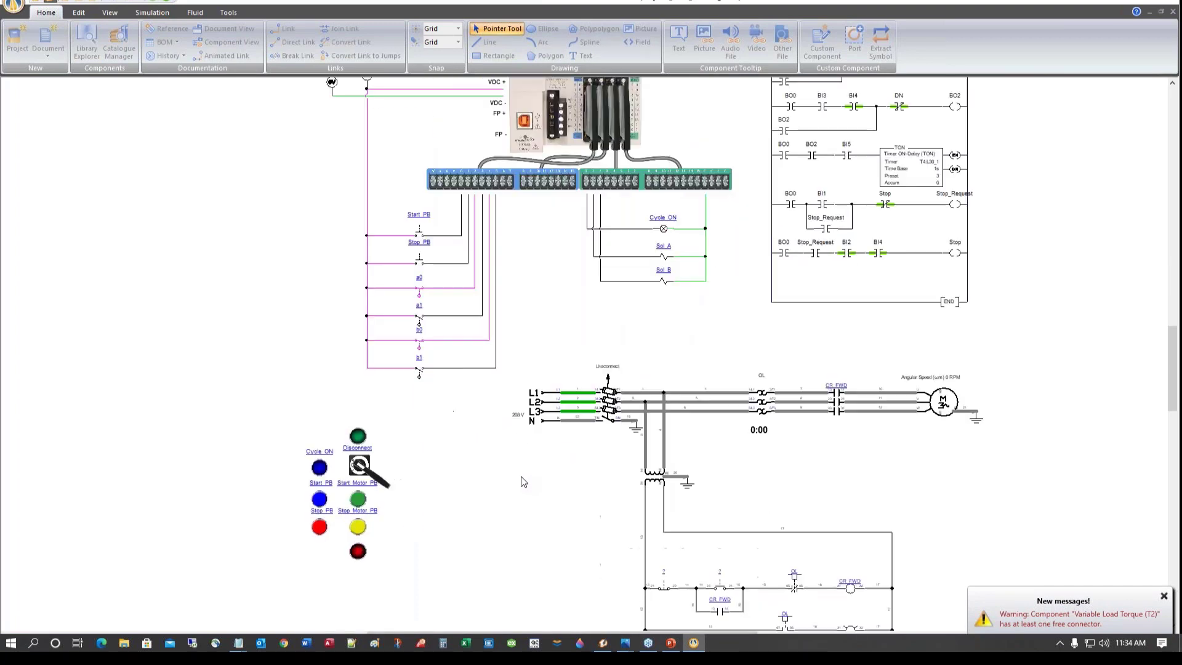
scroll(523, 482, "down", 3)
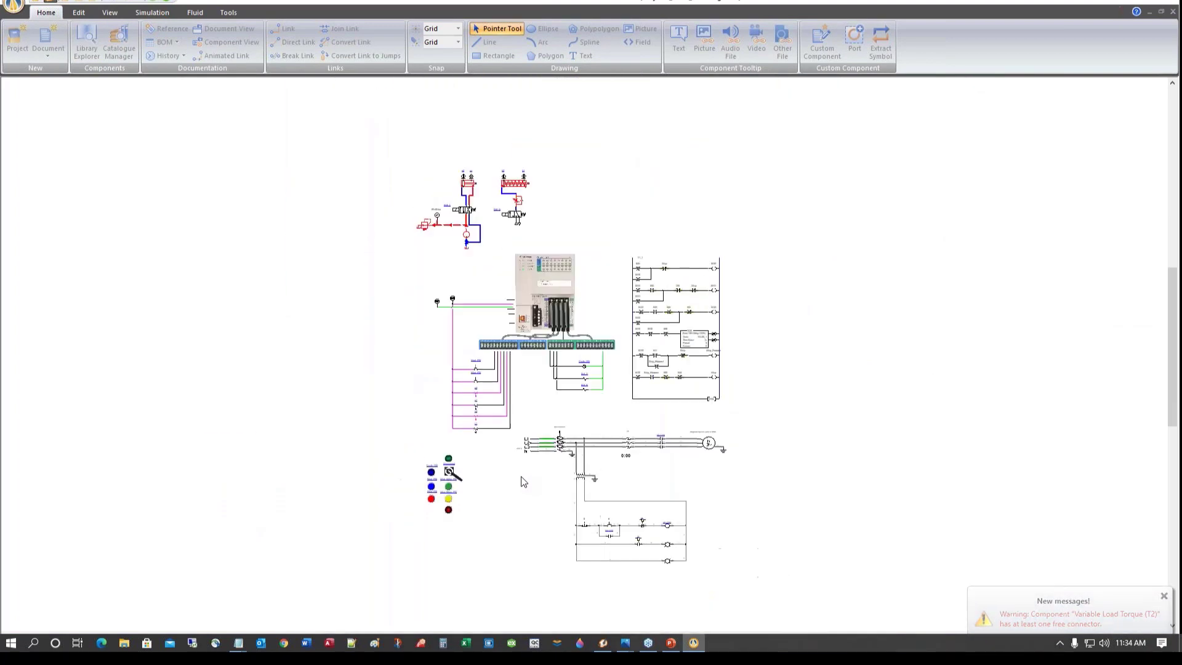
scroll(523, 482, "up", 2)
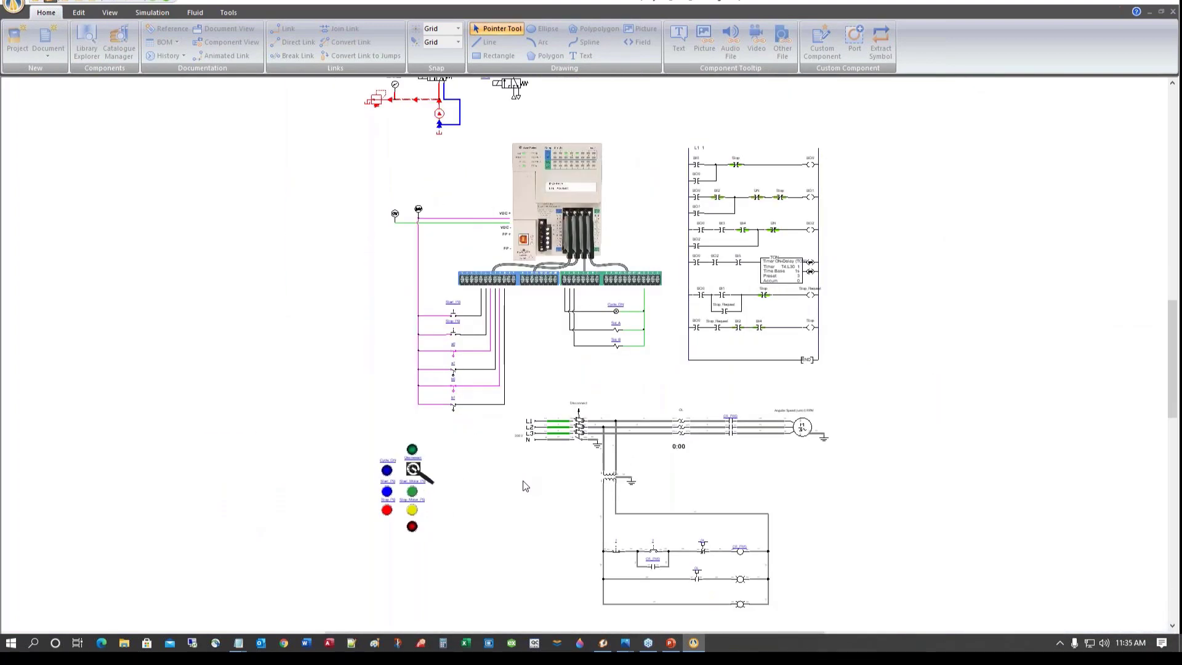
scroll(523, 484, "up", 3)
scroll(525, 483, "down", 2)
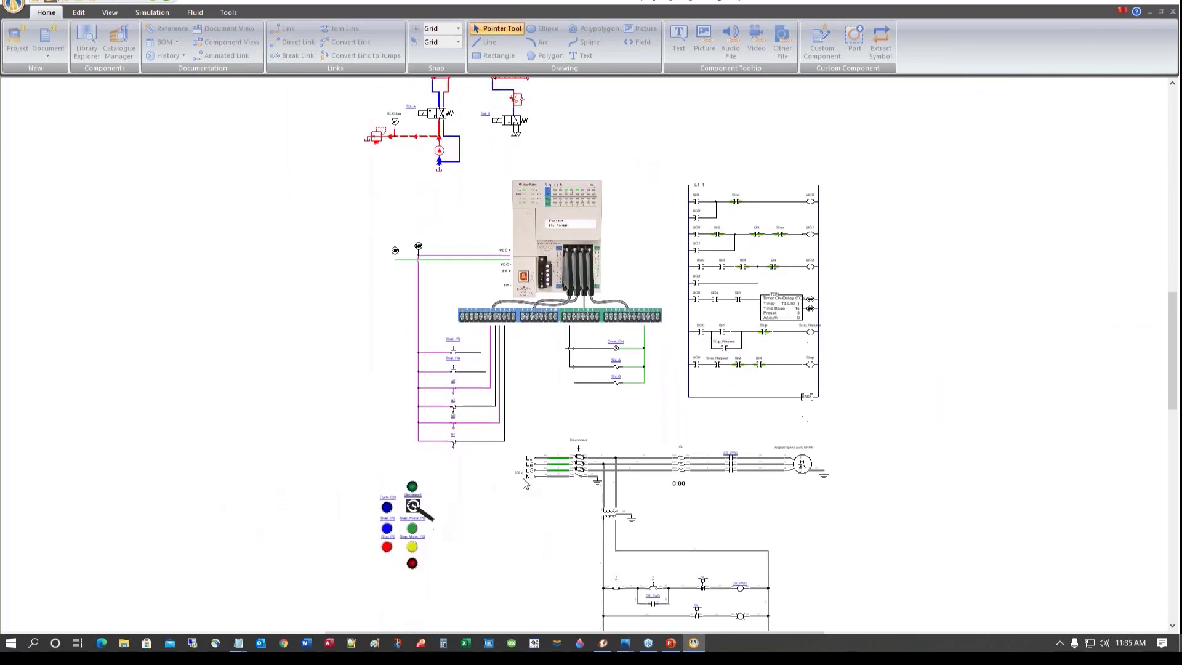
scroll(524, 484, "up", 1)
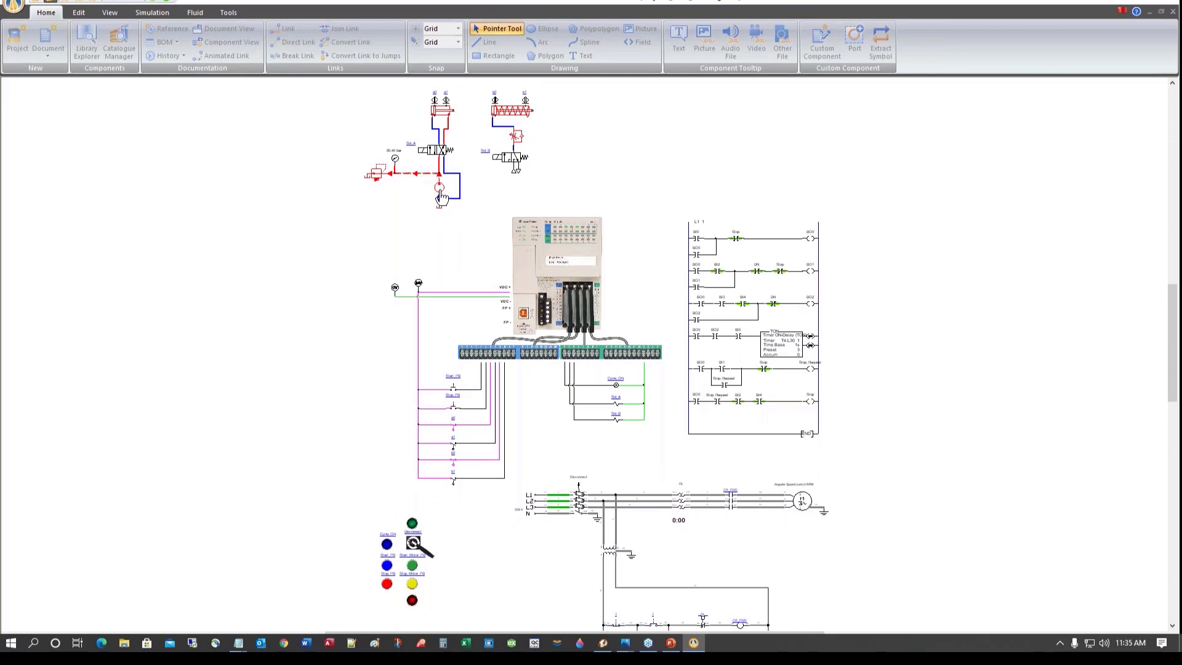
scroll(441, 197, "up", 3)
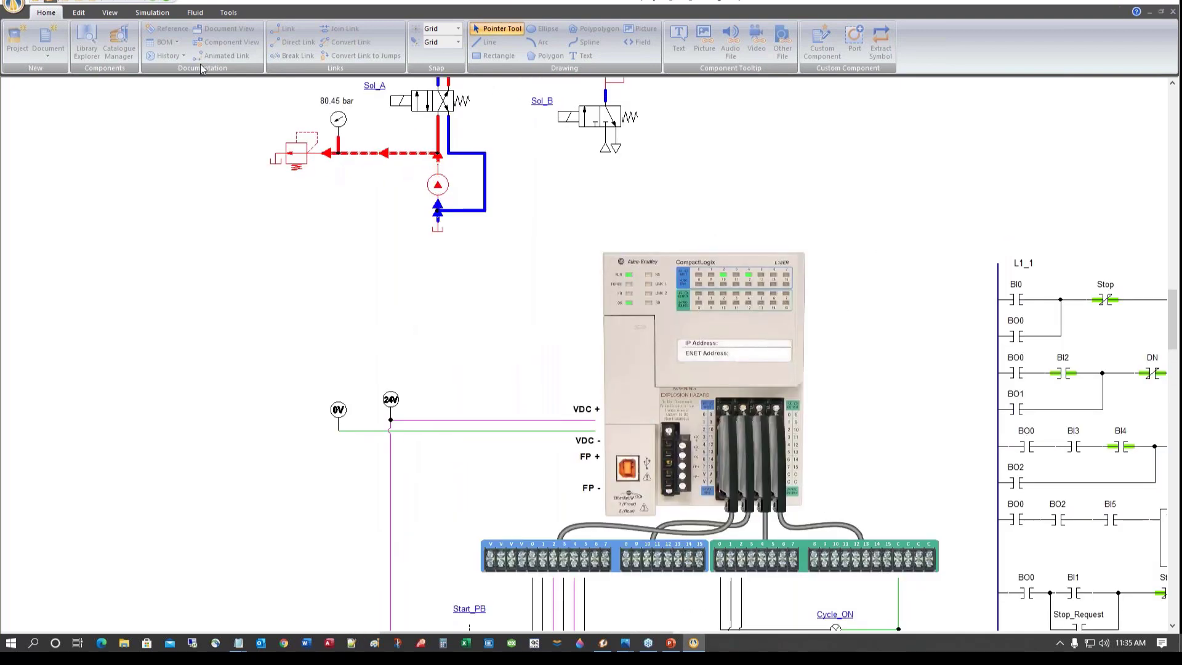
left_click(167, 3)
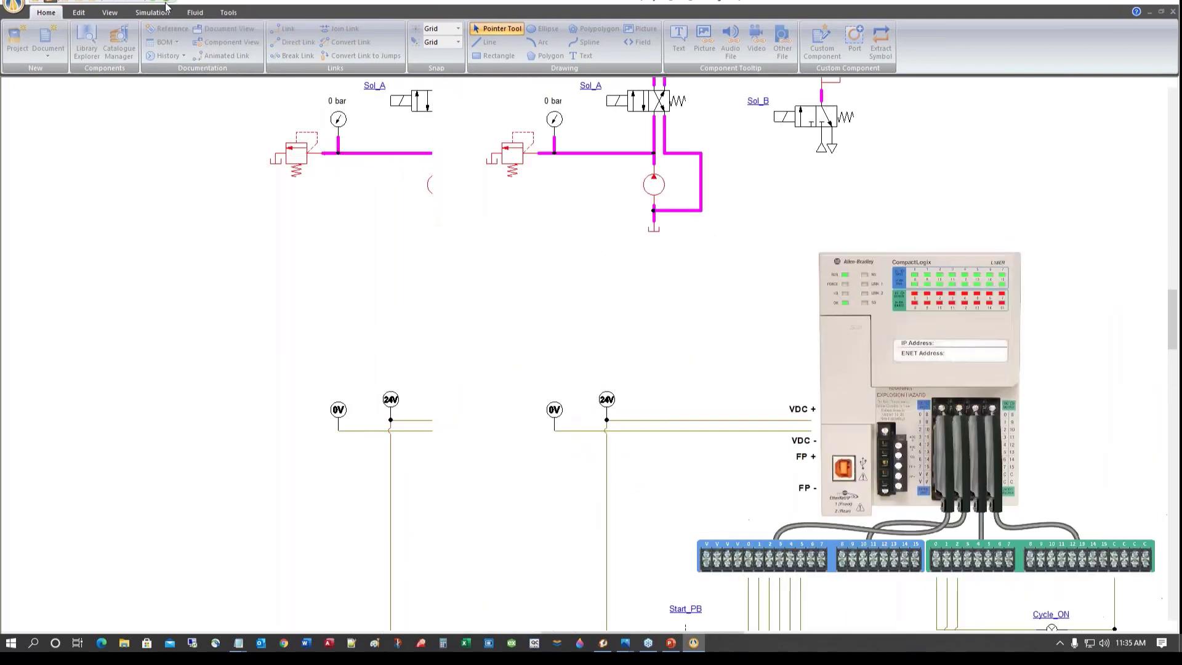
Replace the pump in the hydraulic circuit with a Fixed Displacement Pump with Shaft from the unidirectional fixed displacement pumps
left_click(548, 189)
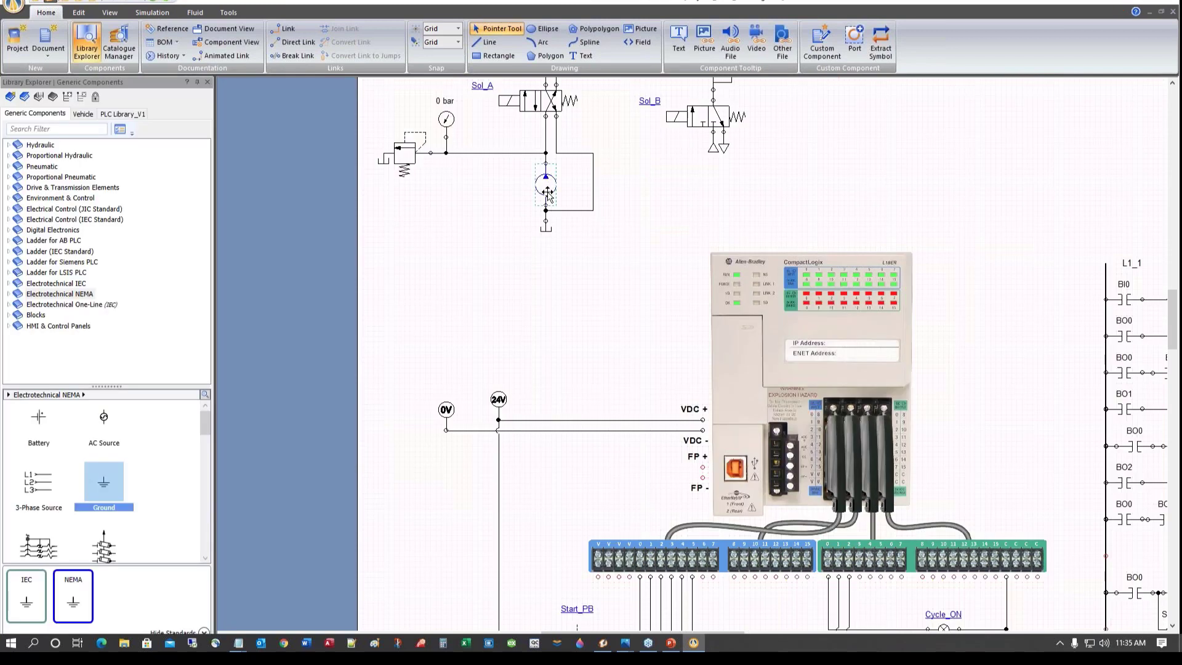
key("Delete")
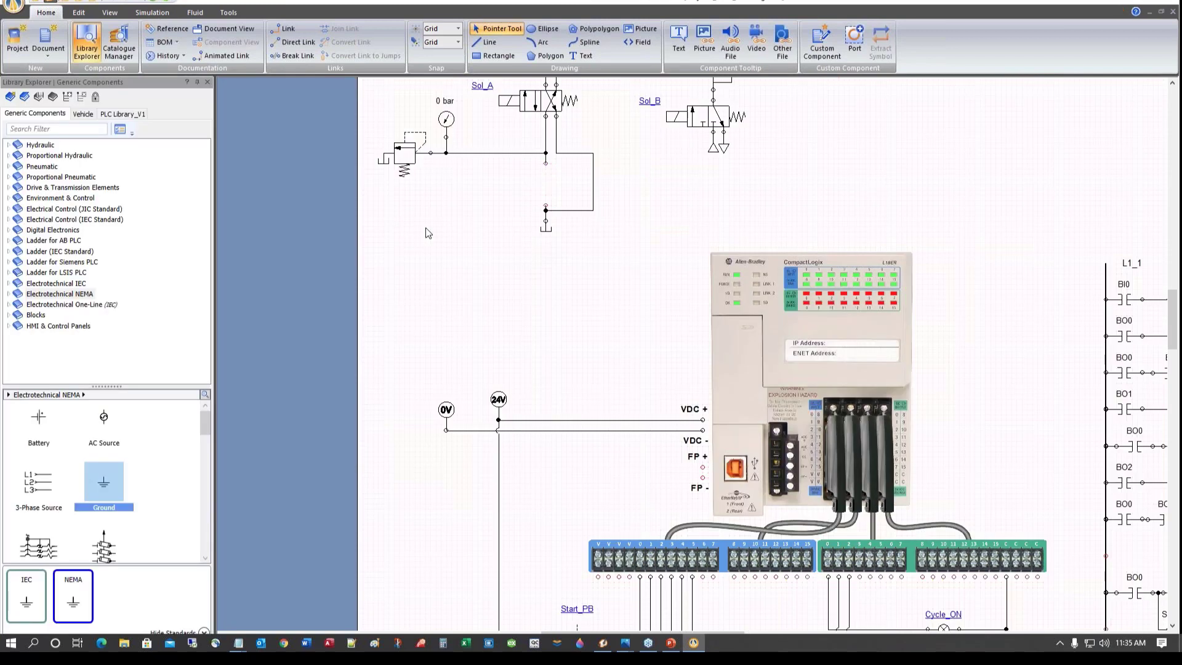
left_click(44, 146)
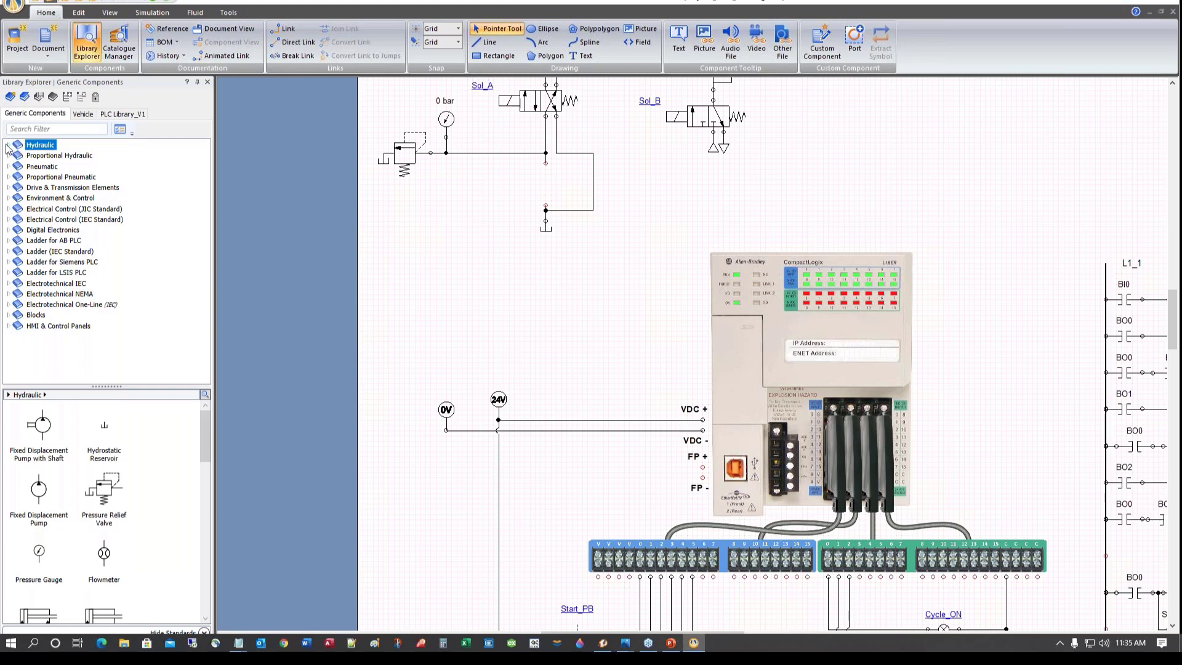
left_click(8, 145)
left_click(37, 156)
left_click(13, 156)
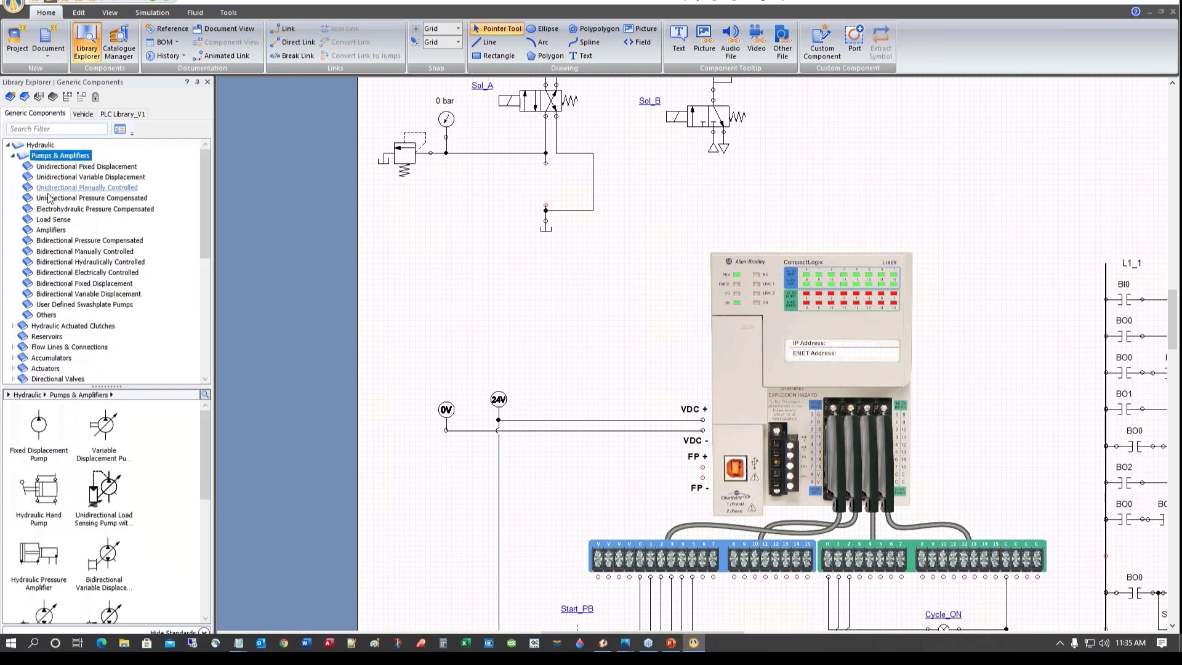
left_click(108, 167)
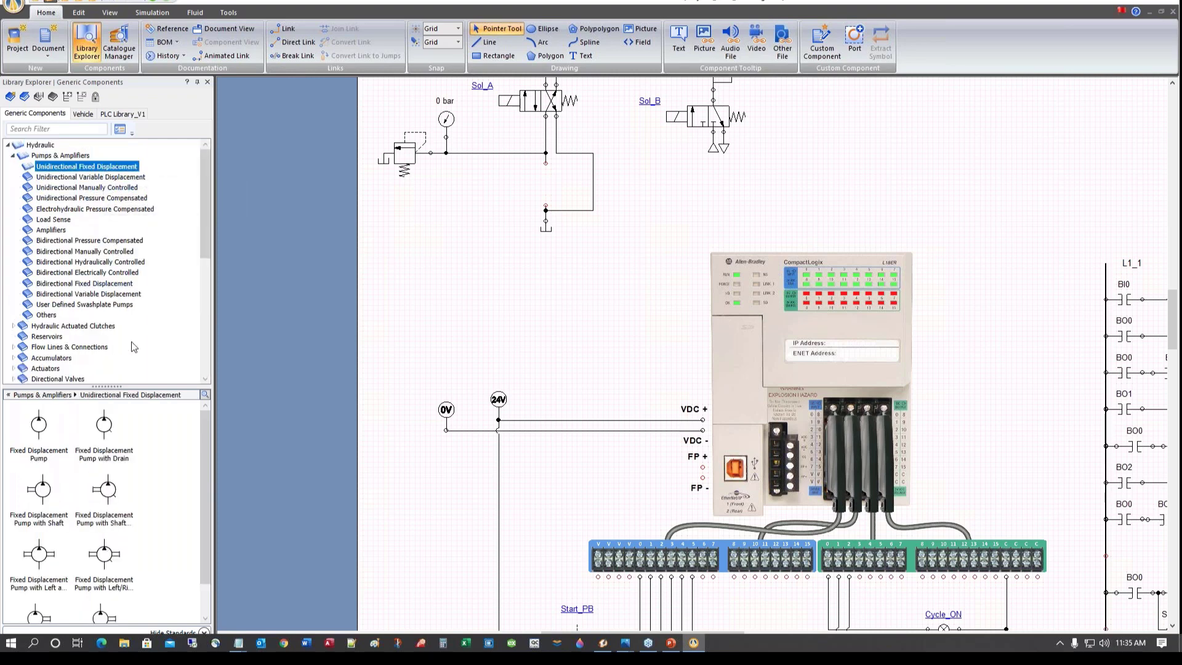
left_click_drag(43, 495, 540, 196)
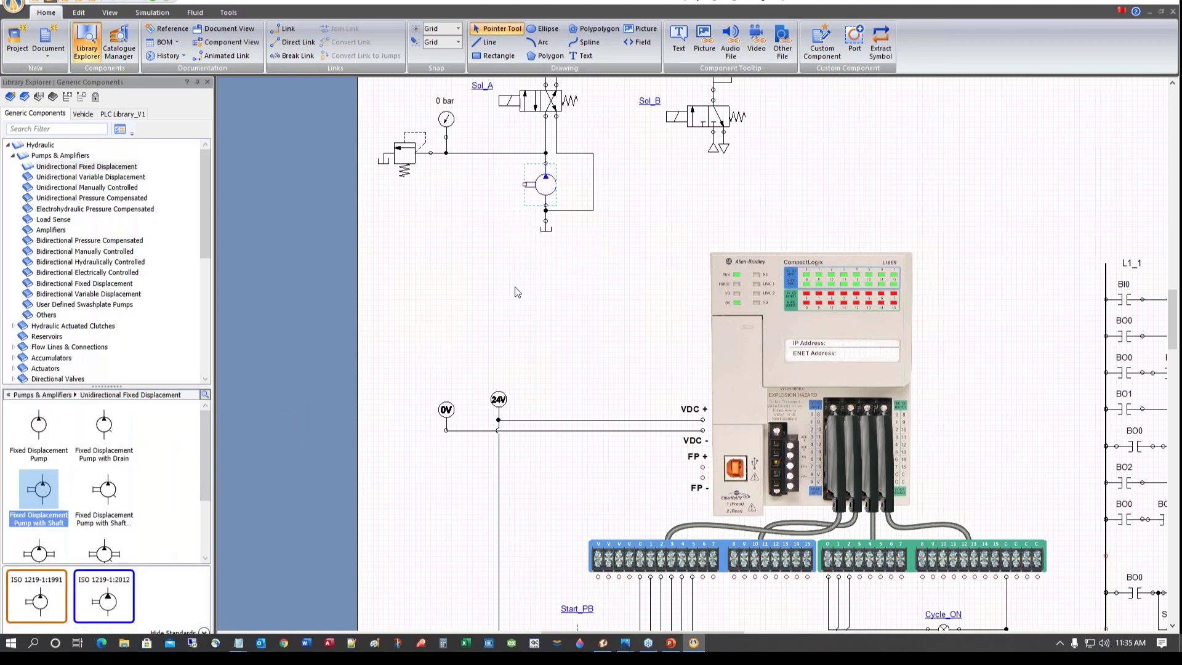
Add an Electric Motor from the Drive & Transmission power units and connect it to the hydraulic pump's shaft
left_click(9, 147)
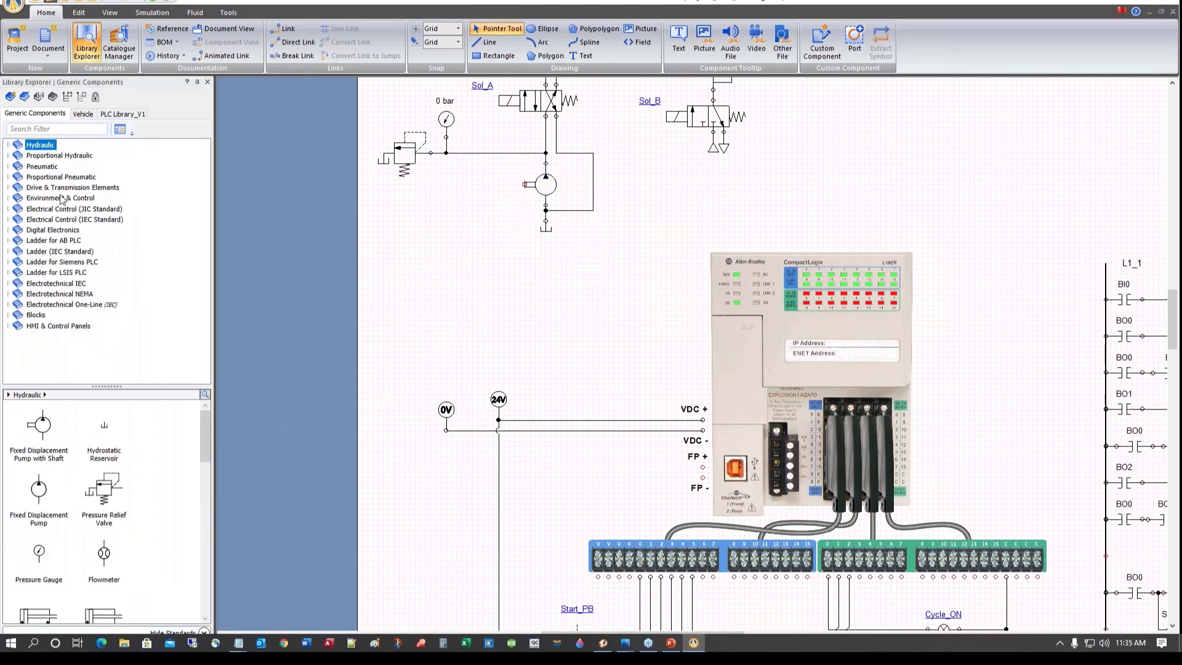
left_click(8, 188)
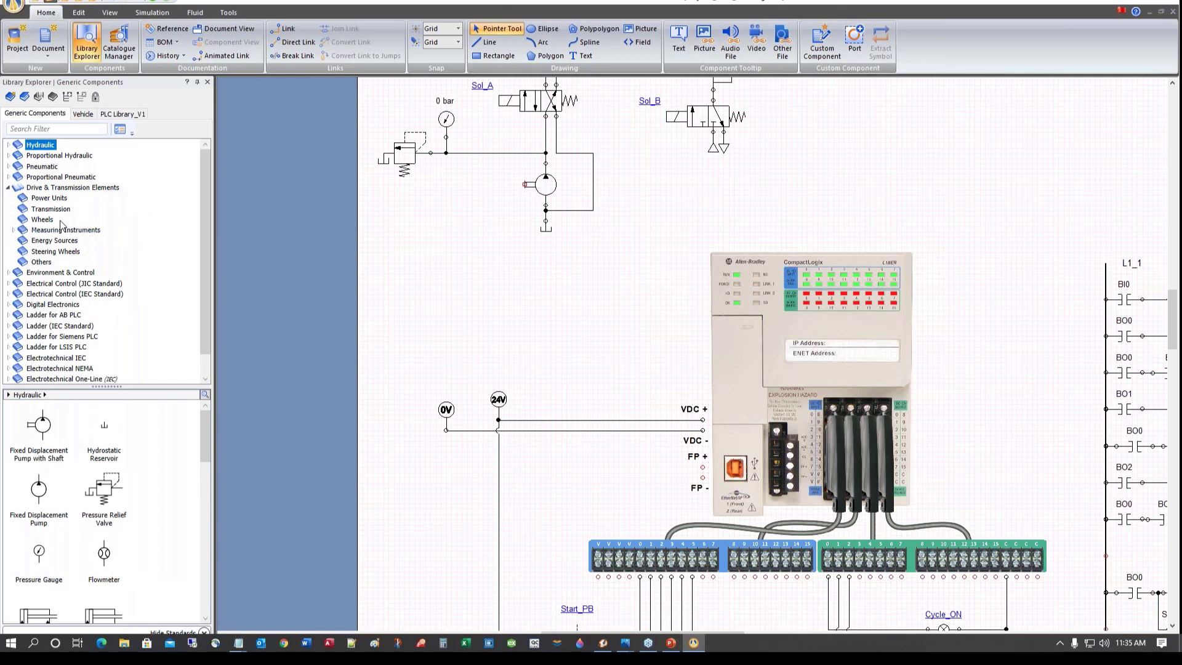
left_click(49, 197)
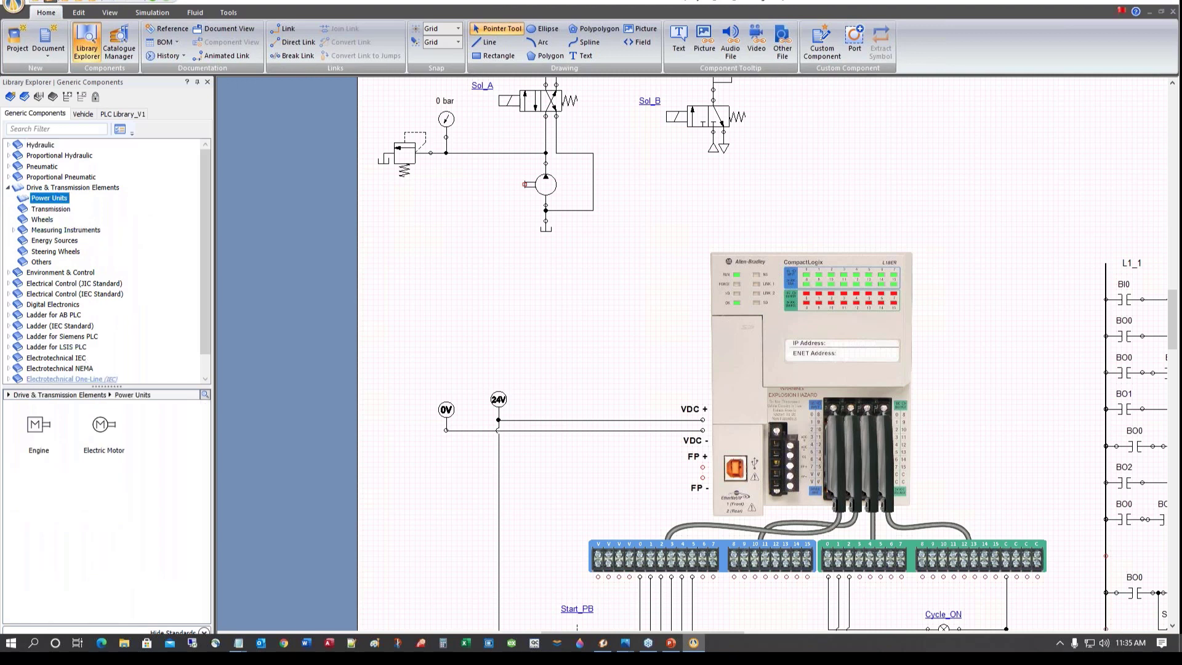
left_click_drag(106, 428, 514, 185)
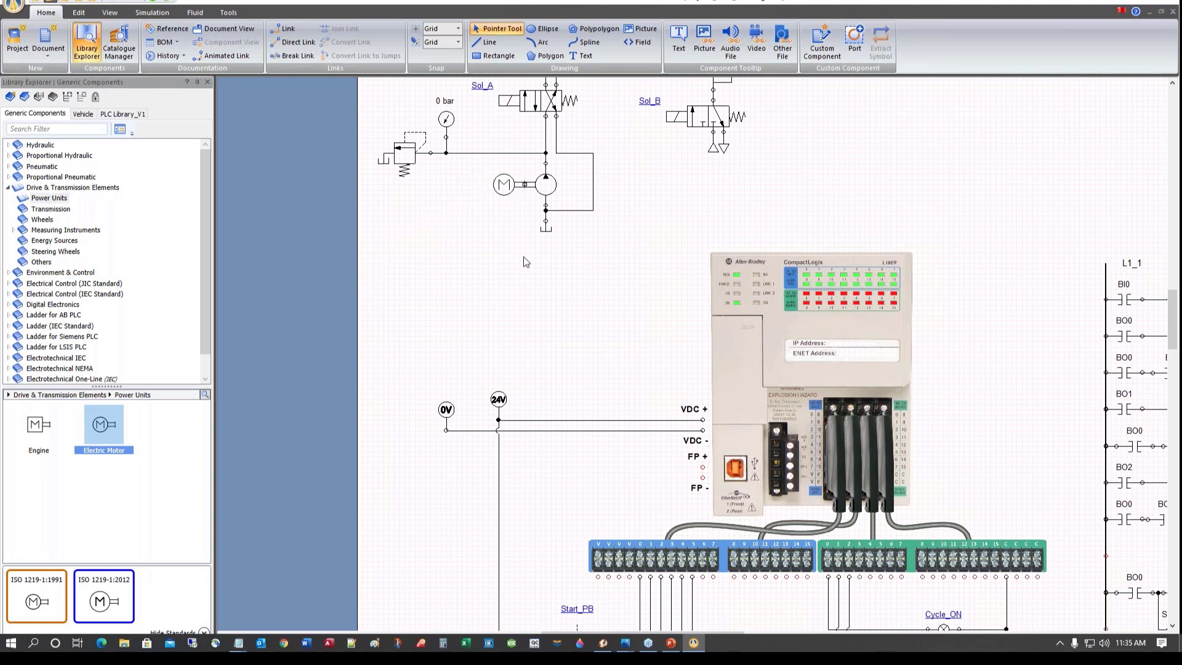
Open the Electrotechnical1 document from the project and tile it vertically beside Diagram1
scroll(524, 262, "down", 3)
scroll(524, 262, "up", 2)
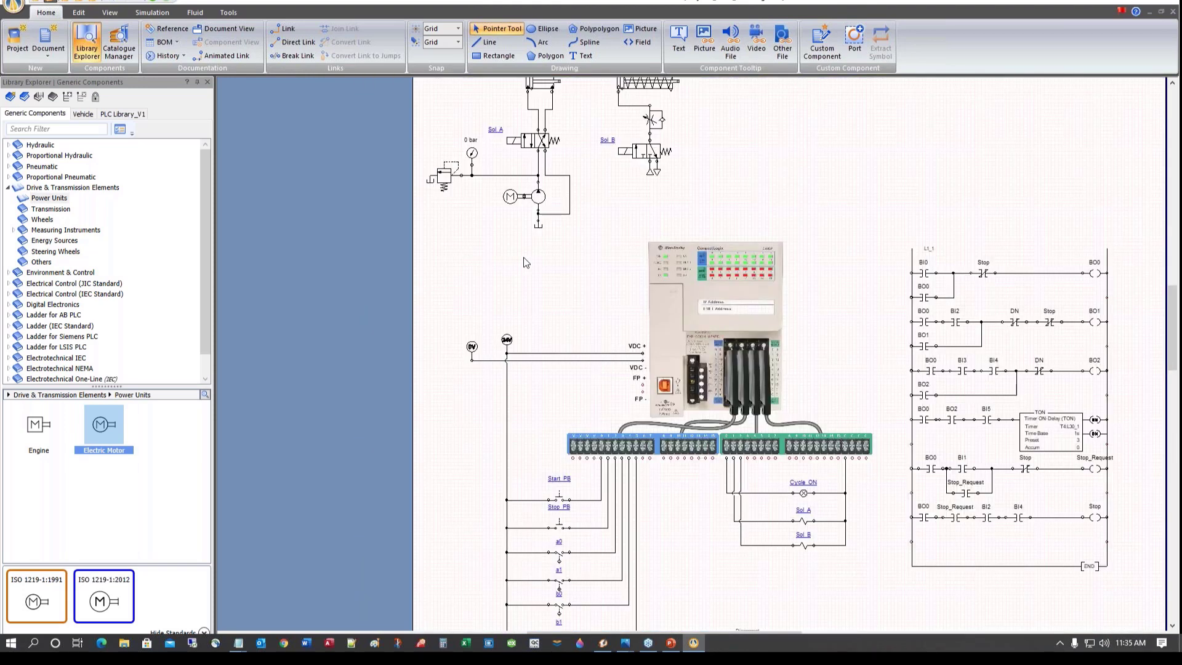
scroll(525, 261, "down", 3)
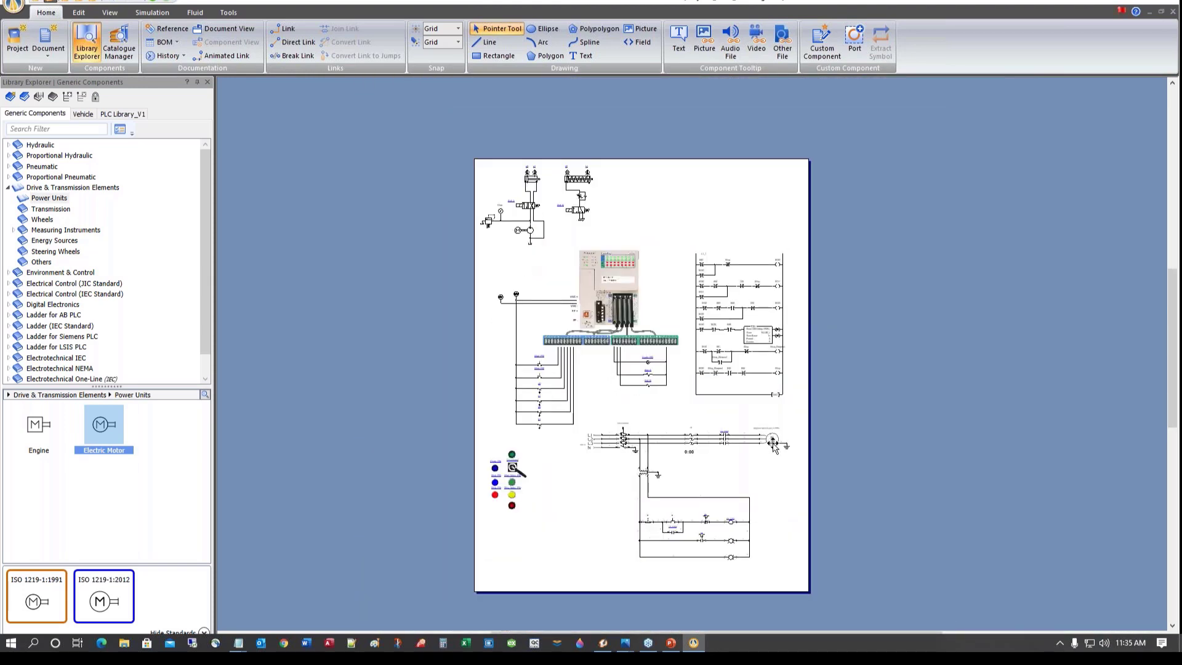
scroll(773, 443, "up", 3)
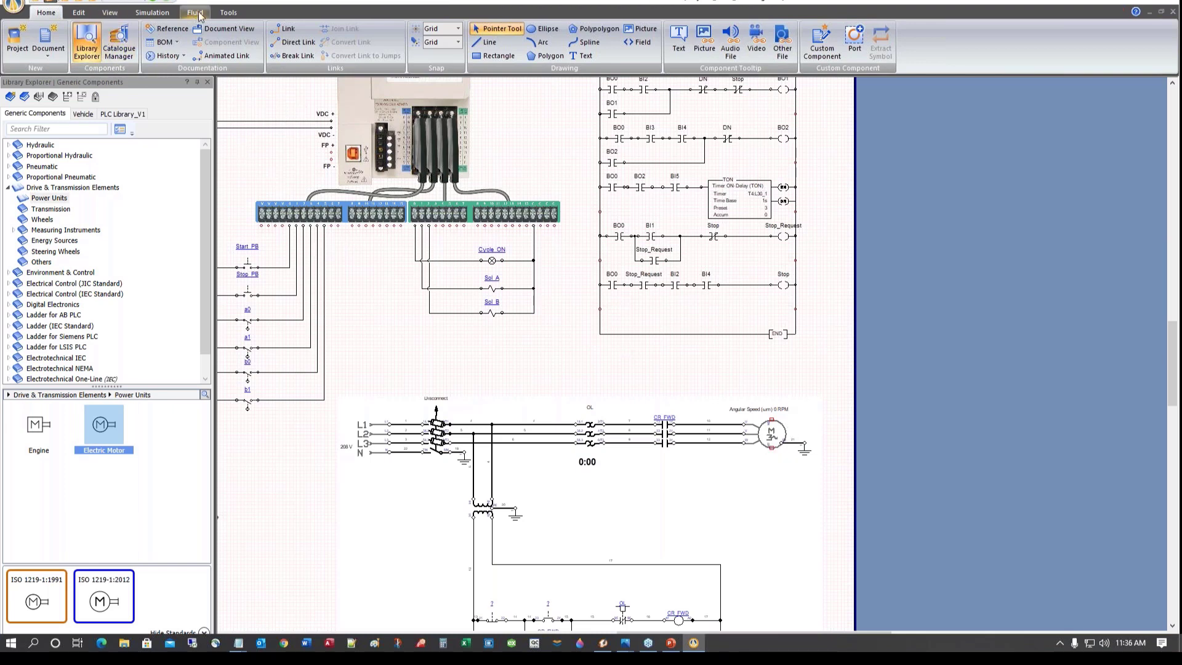
left_click(226, 13)
left_click(19, 42)
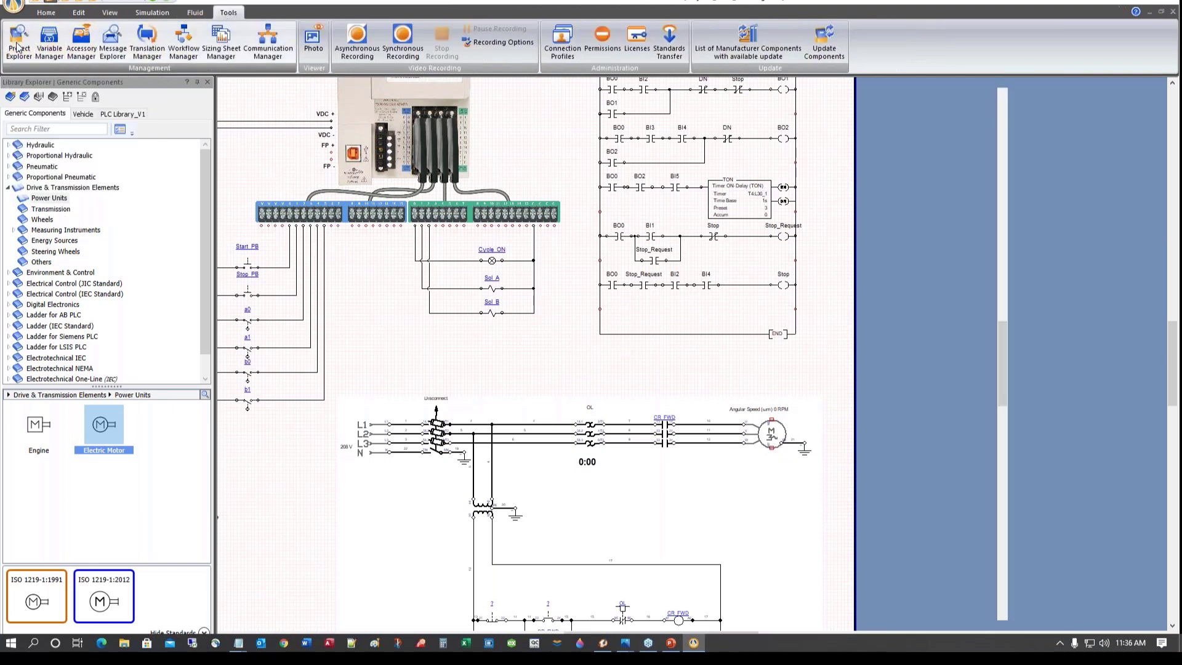
double_click(1111, 162)
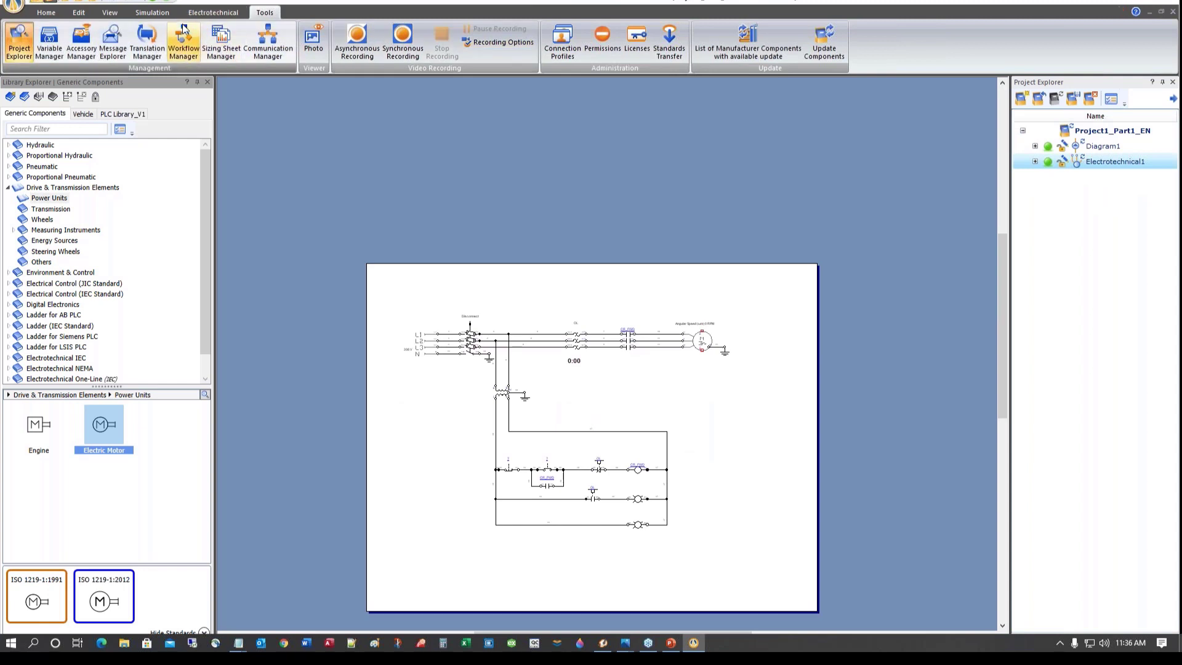
left_click(114, 15)
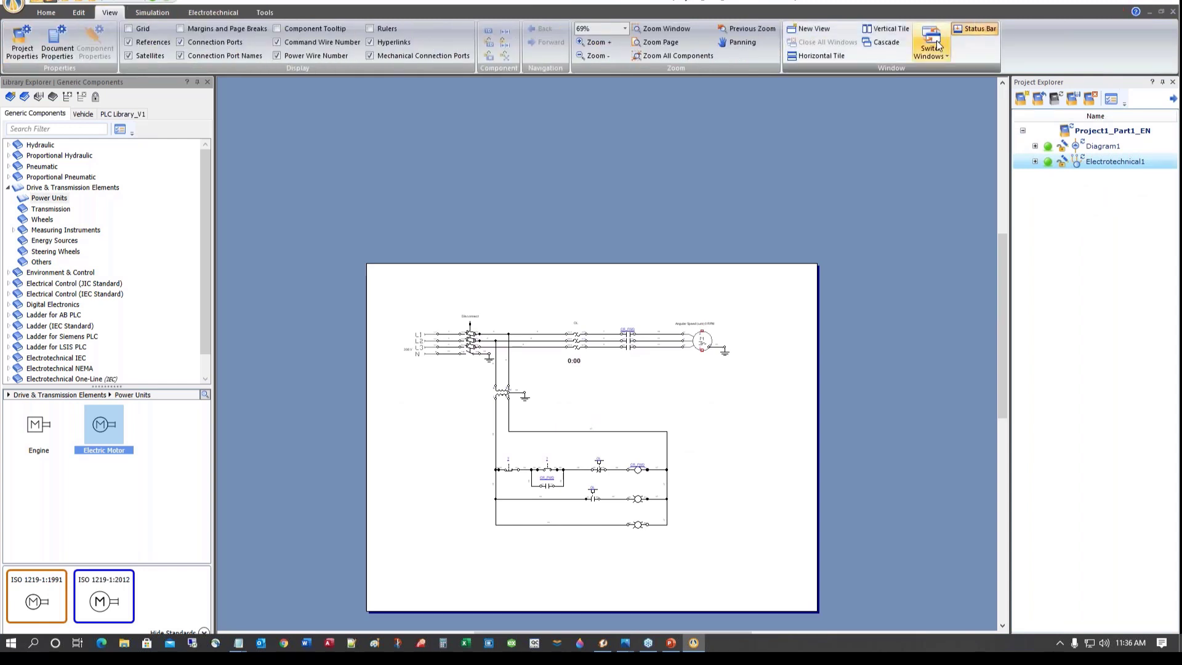
left_click(878, 31)
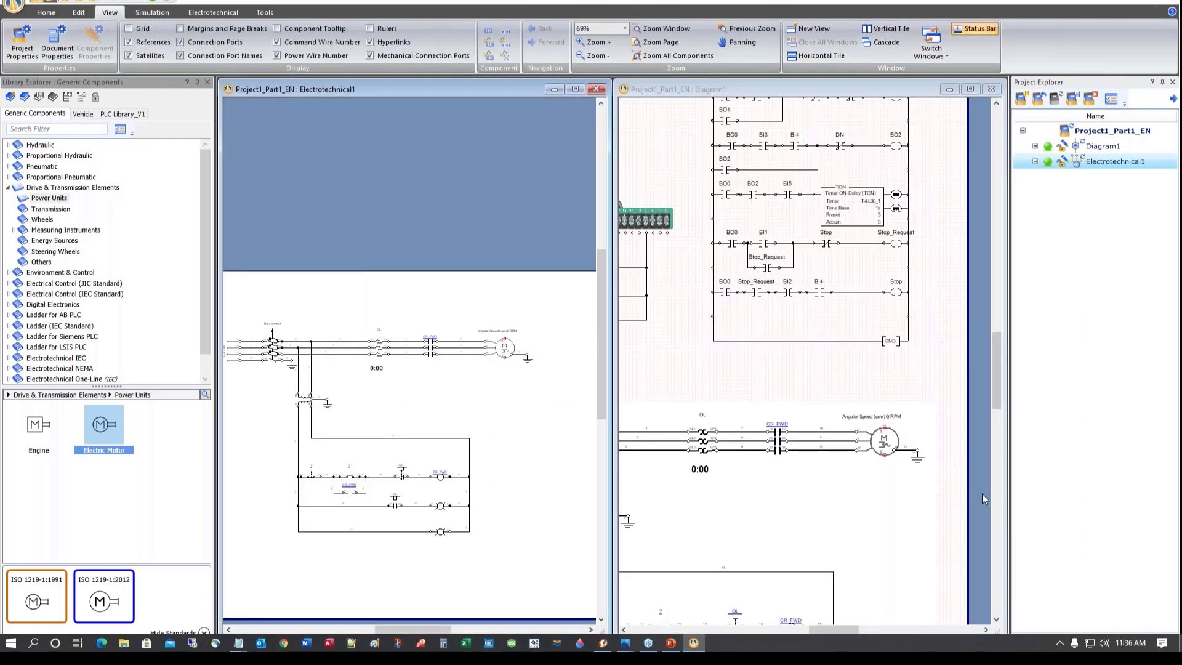
Examine the variable assignments of the three-phase motor in Electrotechnical1, and close the component properties
left_click(503, 347)
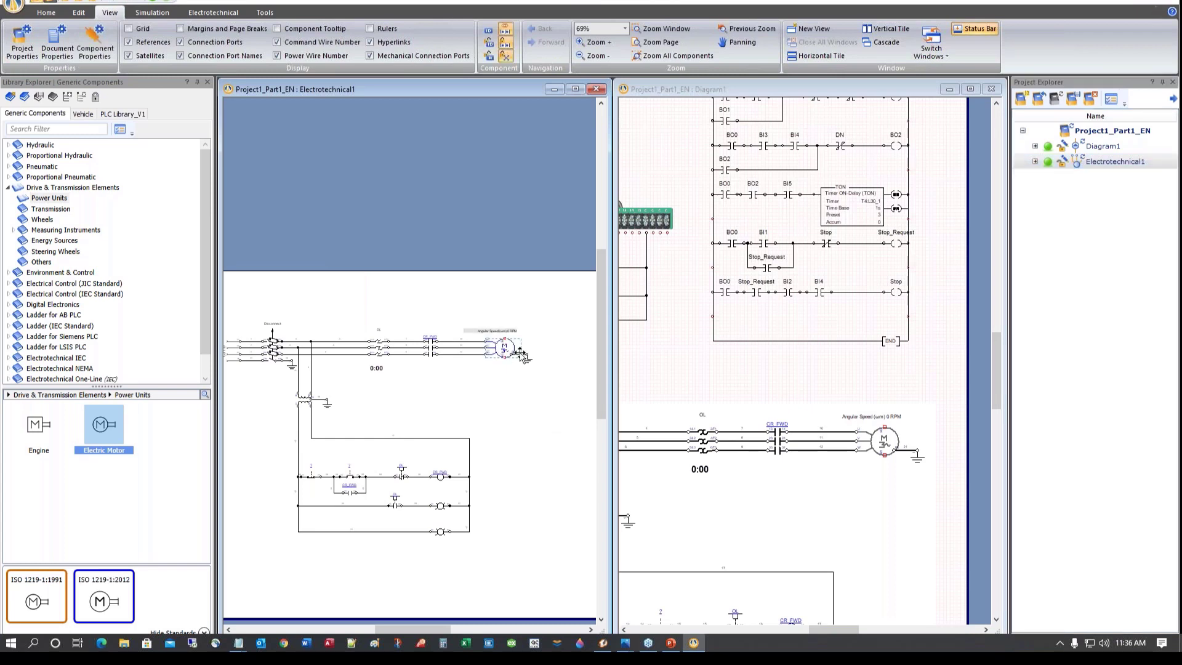
scroll(525, 416, "up", 4)
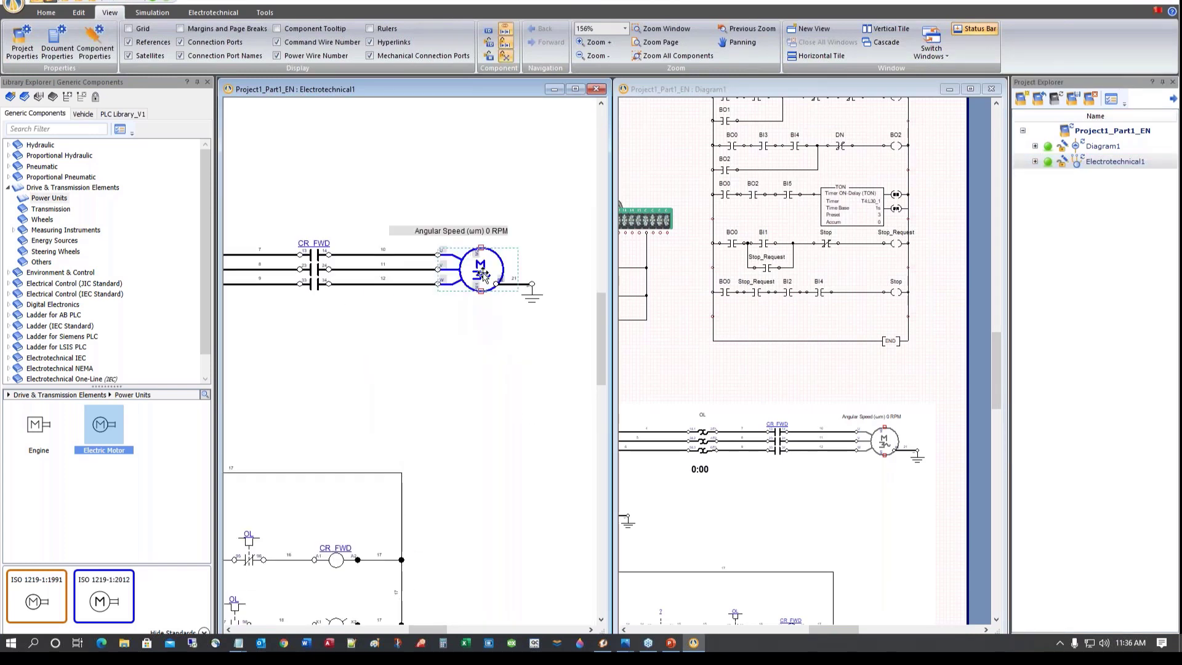
double_click(482, 275)
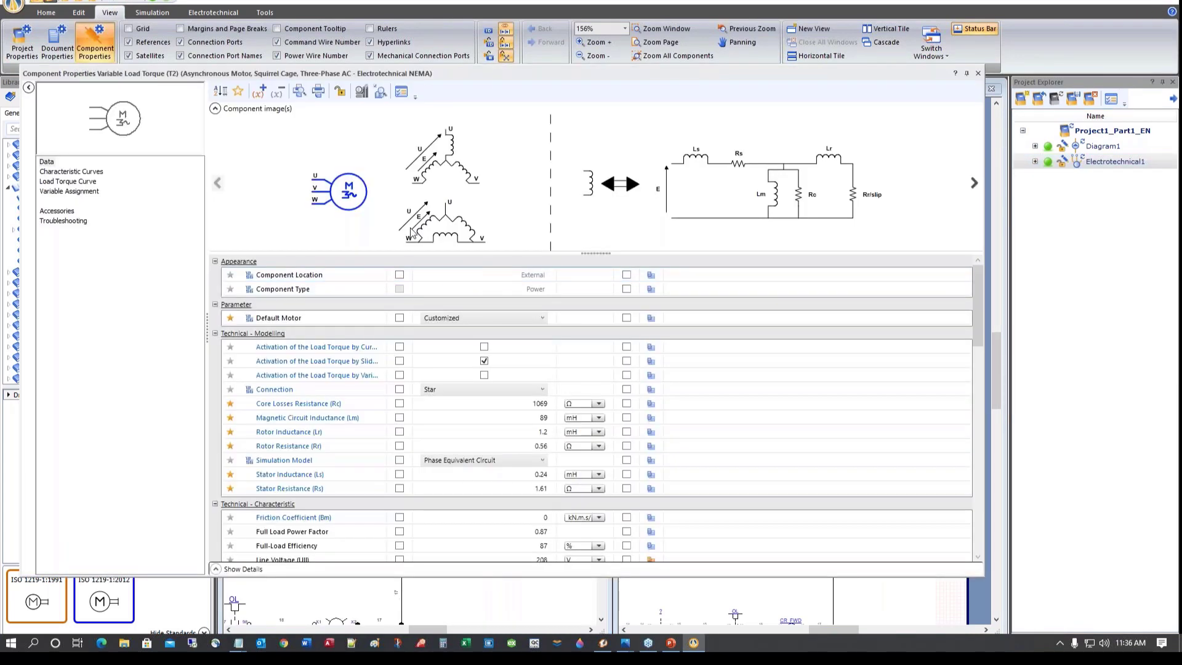
left_click(85, 191)
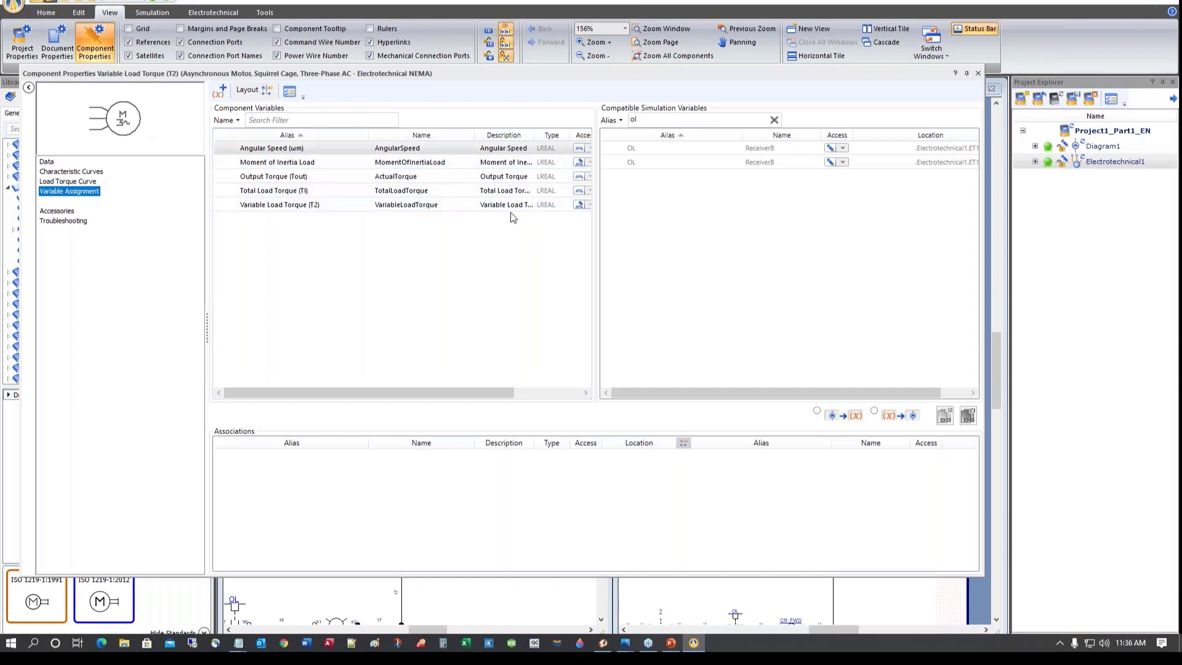
left_click(878, 617)
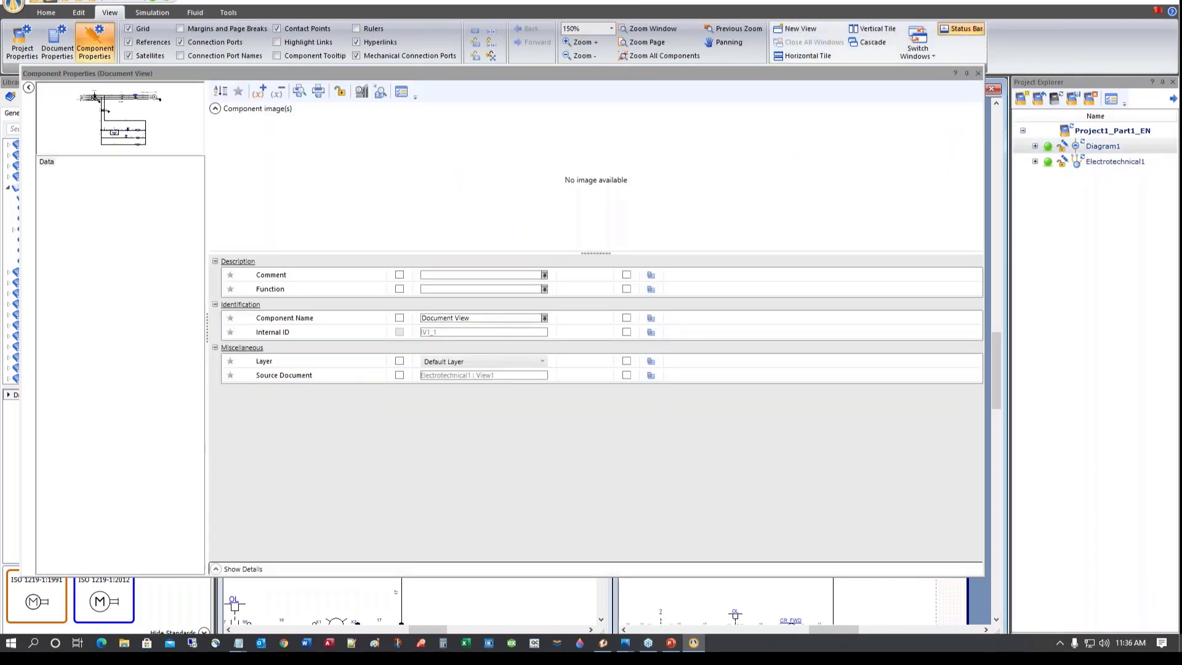
left_click(978, 74)
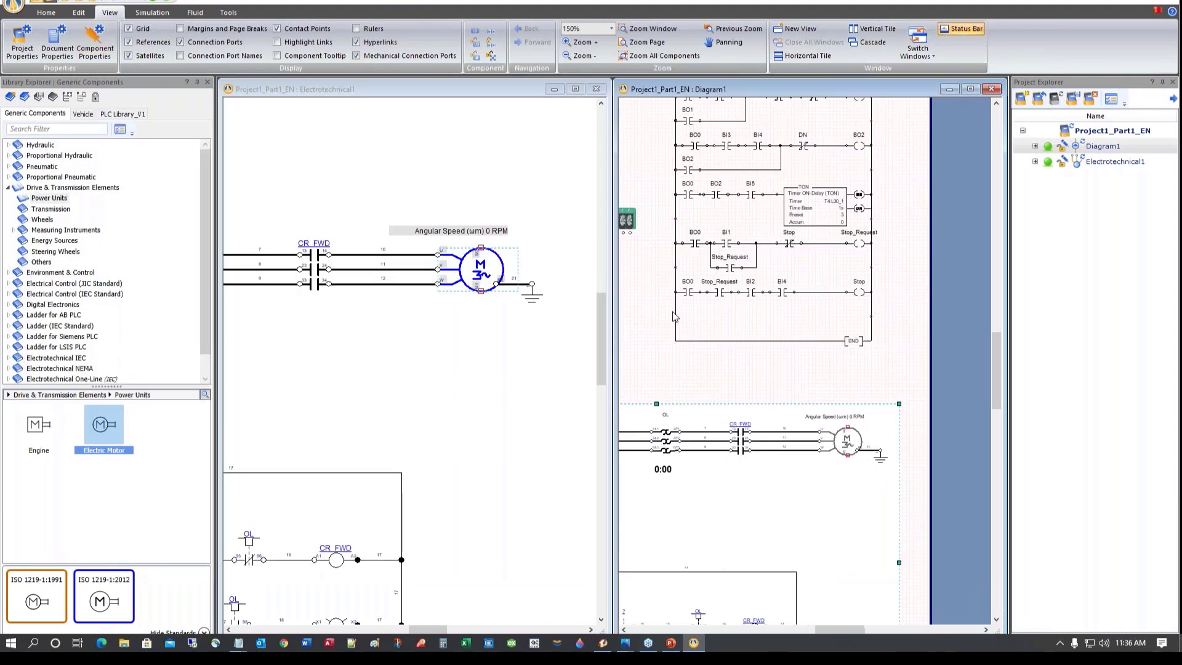
Examine the variable assignments of the hydraulic pump's electric motor in Diagram1, widening the Description column, and close the component properties
scroll(675, 317, "left", 3)
scroll(665, 322, "left", 3)
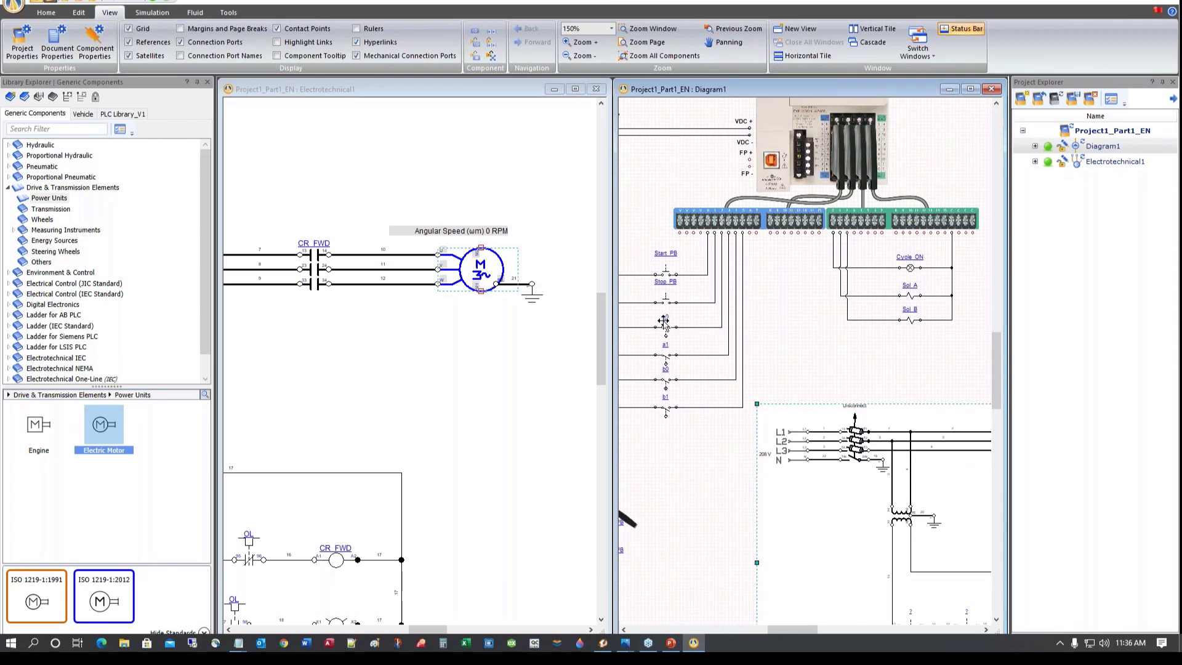
scroll(663, 322, "up", 8)
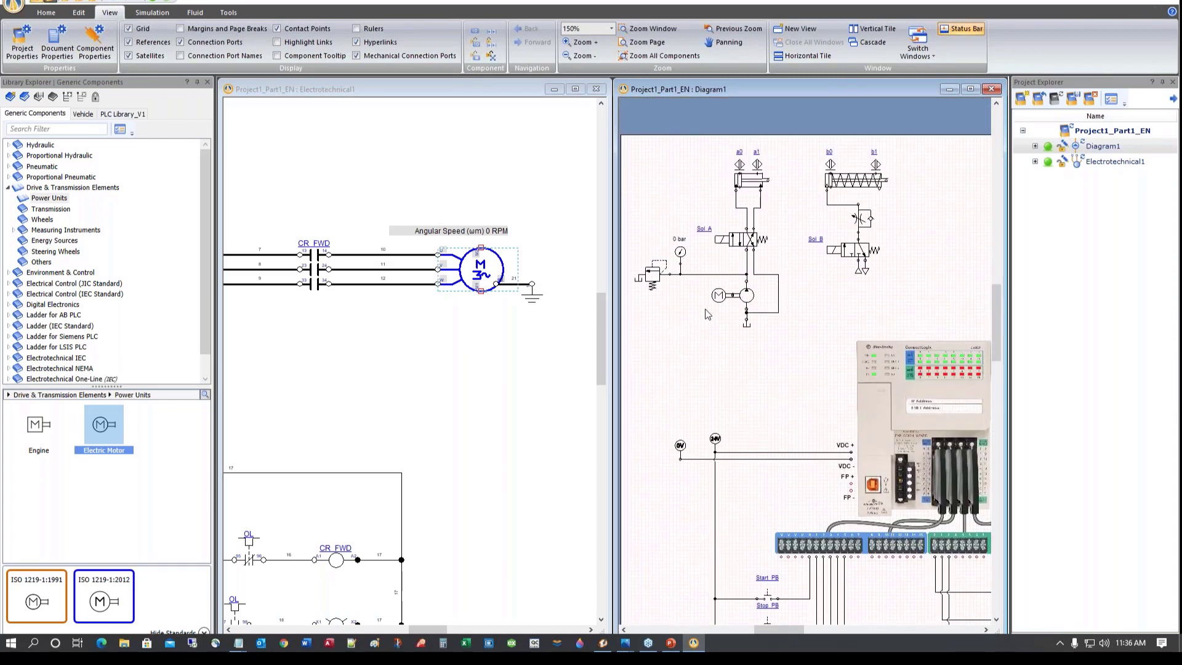
double_click(718, 230)
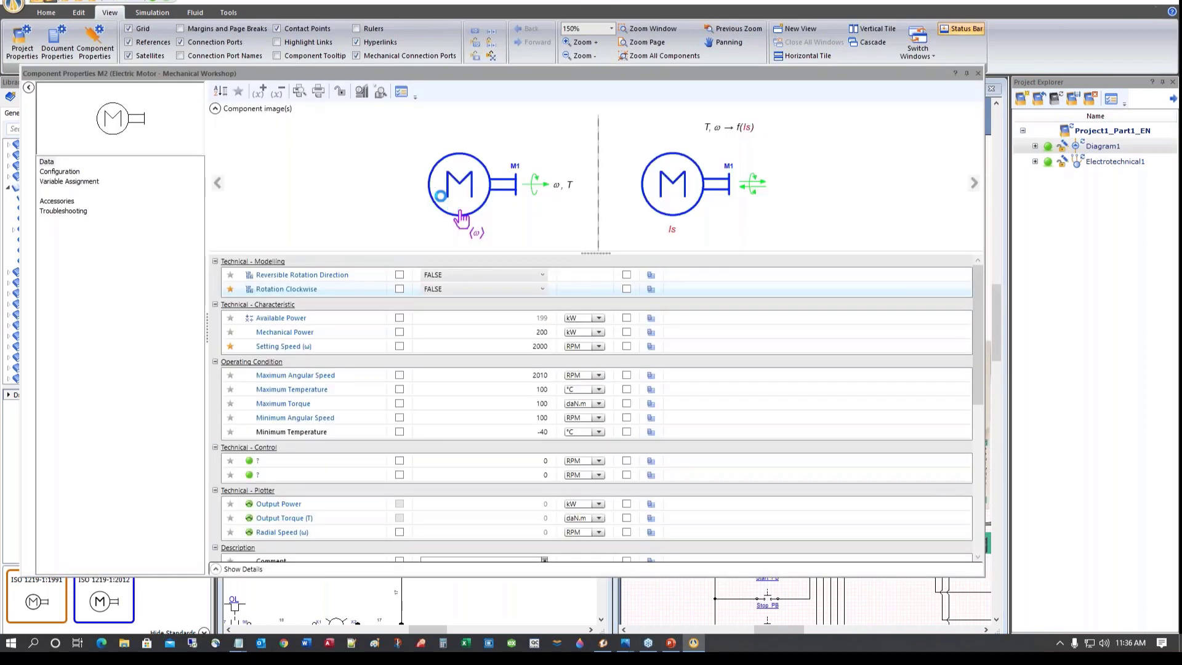
left_click(86, 183)
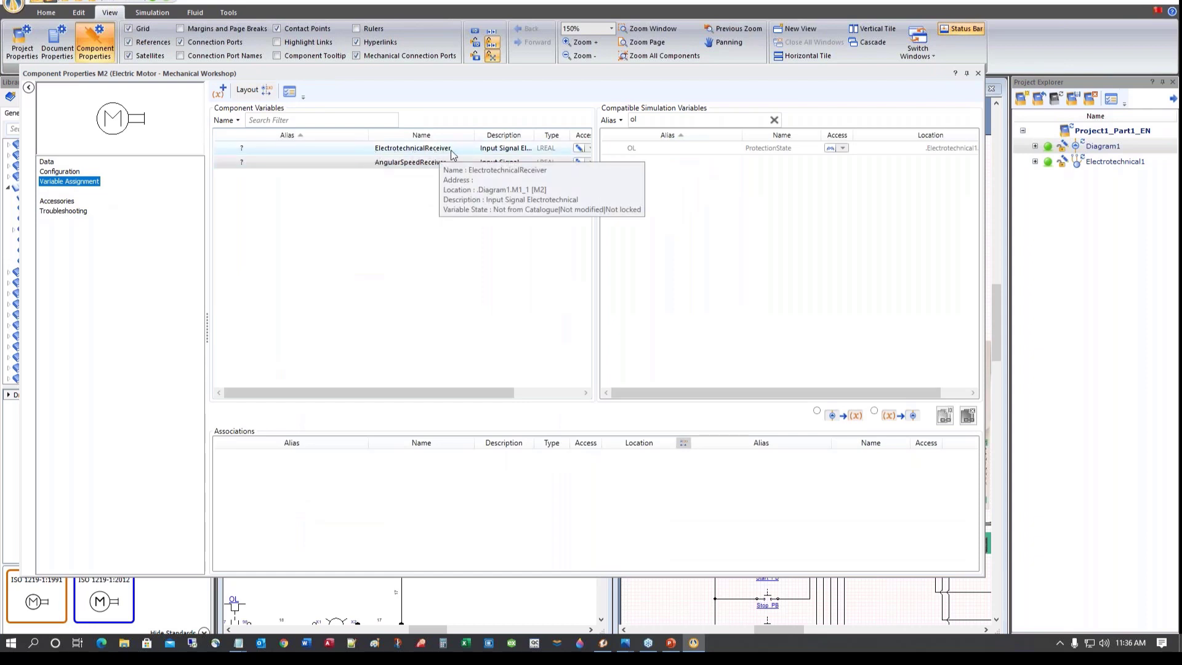
left_click_drag(474, 135, 561, 134)
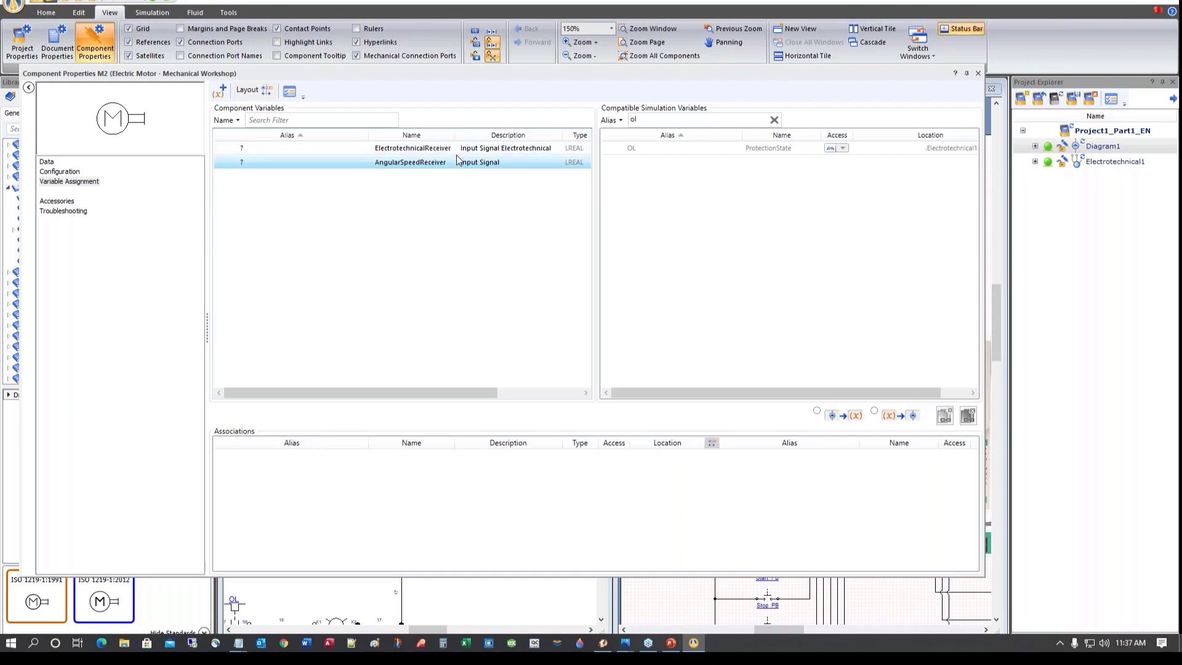
left_click(261, 148)
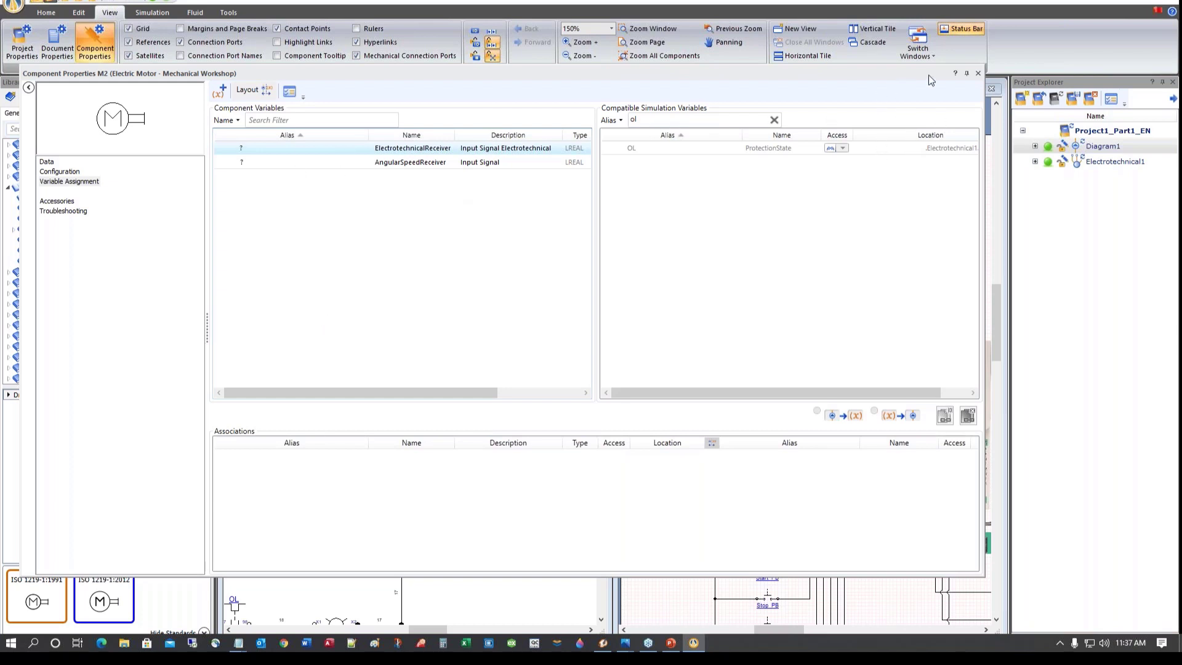
left_click(980, 74)
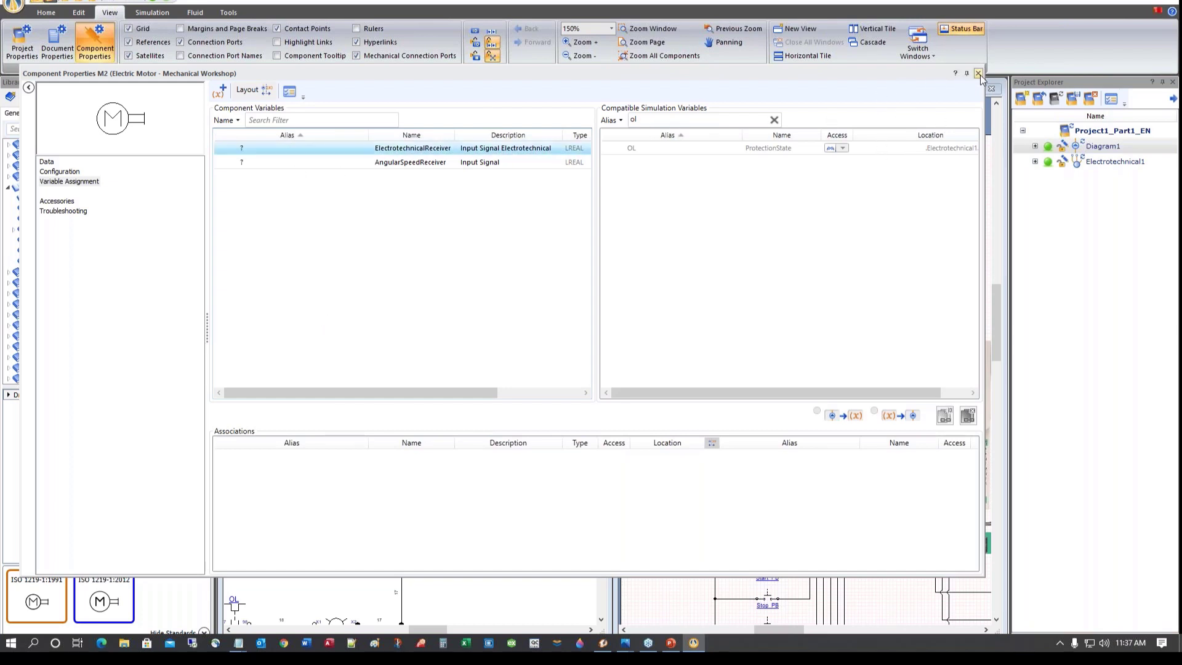
left_click(980, 75)
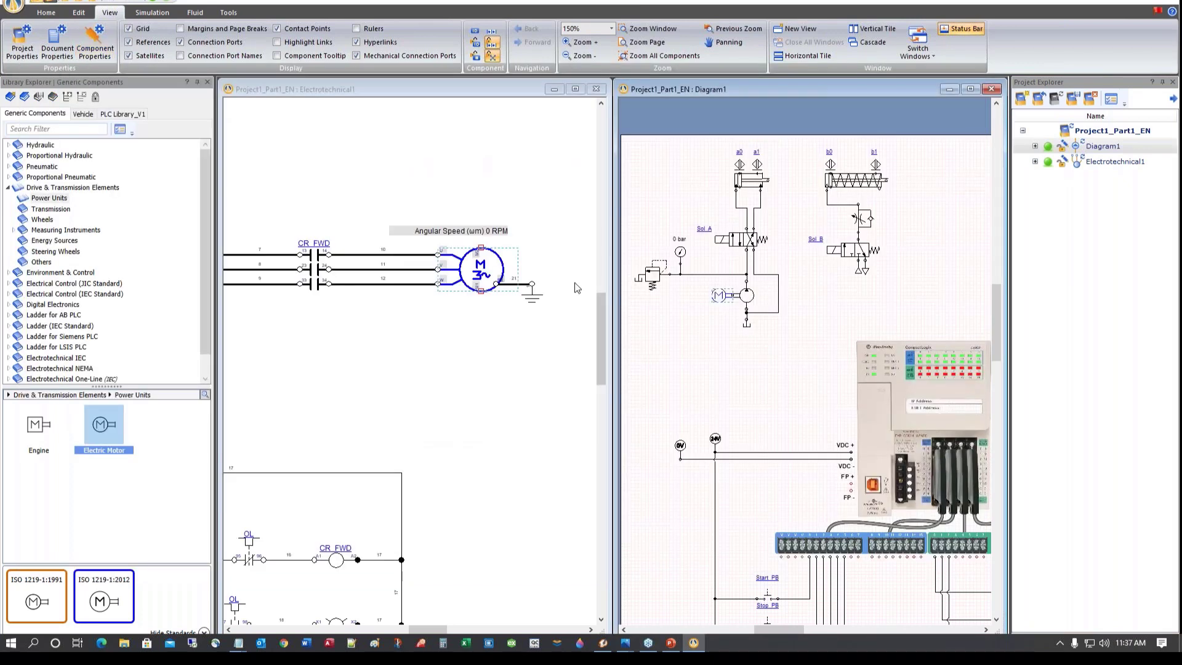
Display the Internal ID of the three-phase motor beside its symbol in Electrotechnical1, and close the component properties
double_click(468, 256)
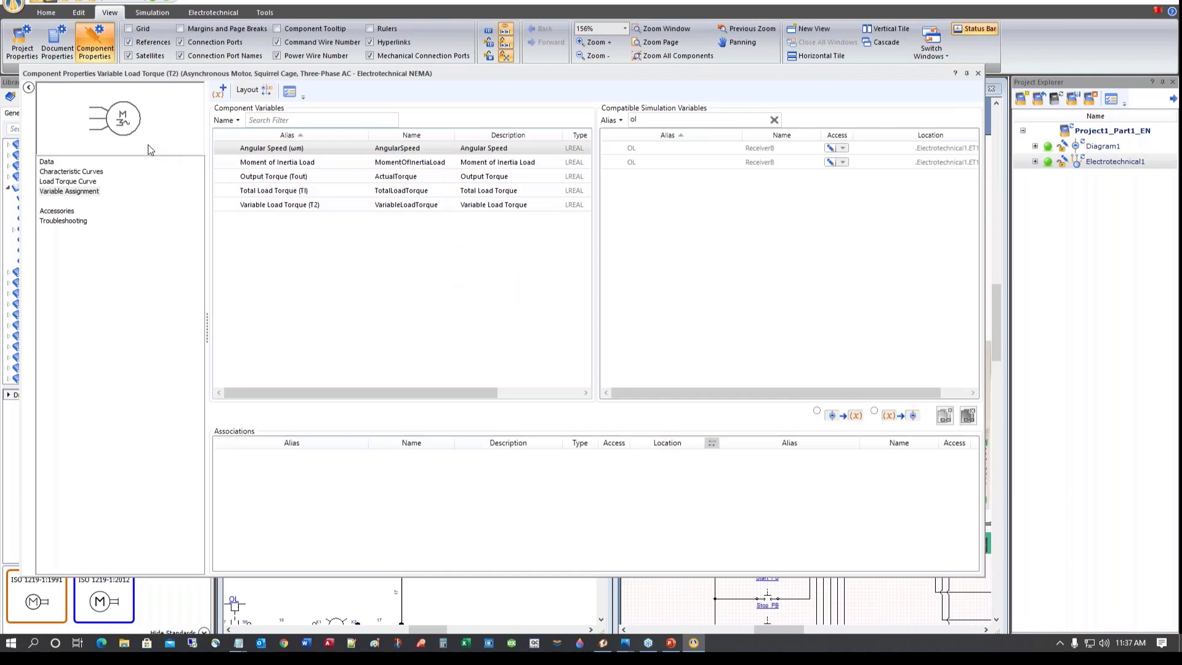
left_click(47, 163)
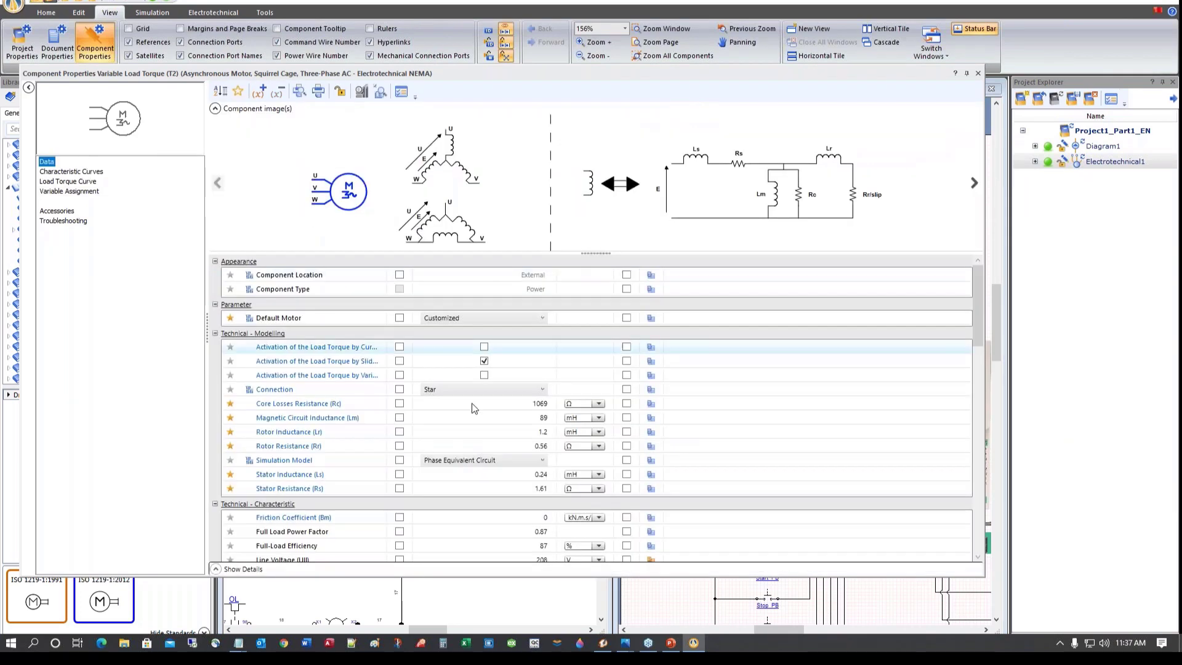
scroll(498, 482, "down", 8)
scroll(498, 482, "down", 4)
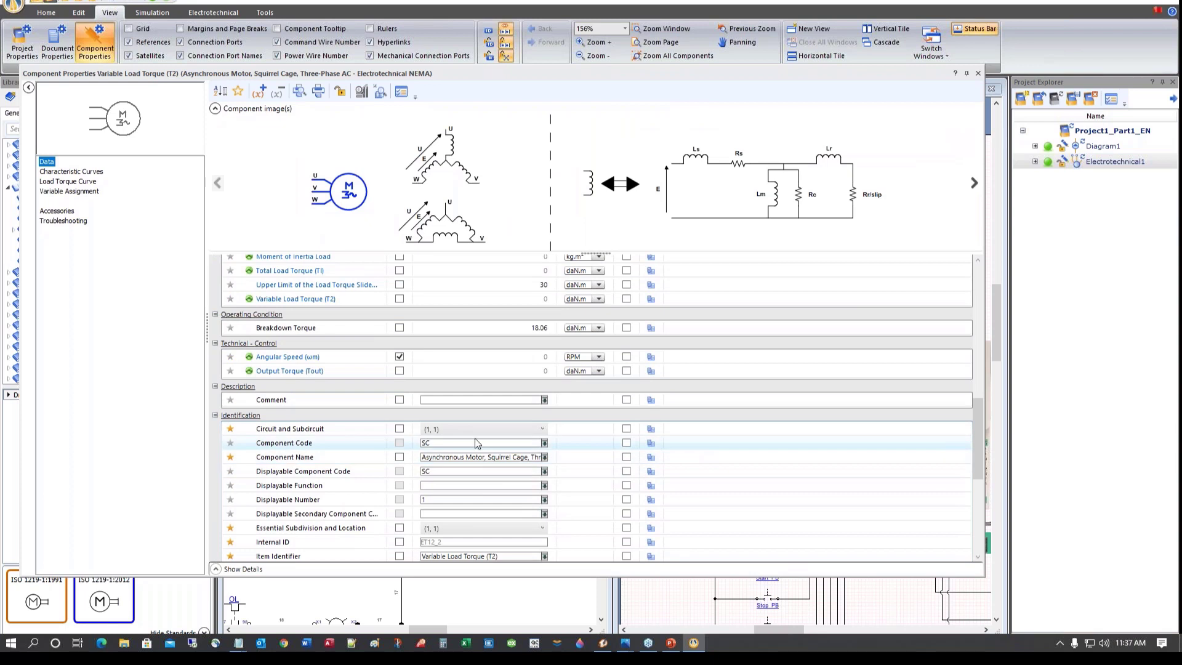
scroll(419, 499, "down", 2)
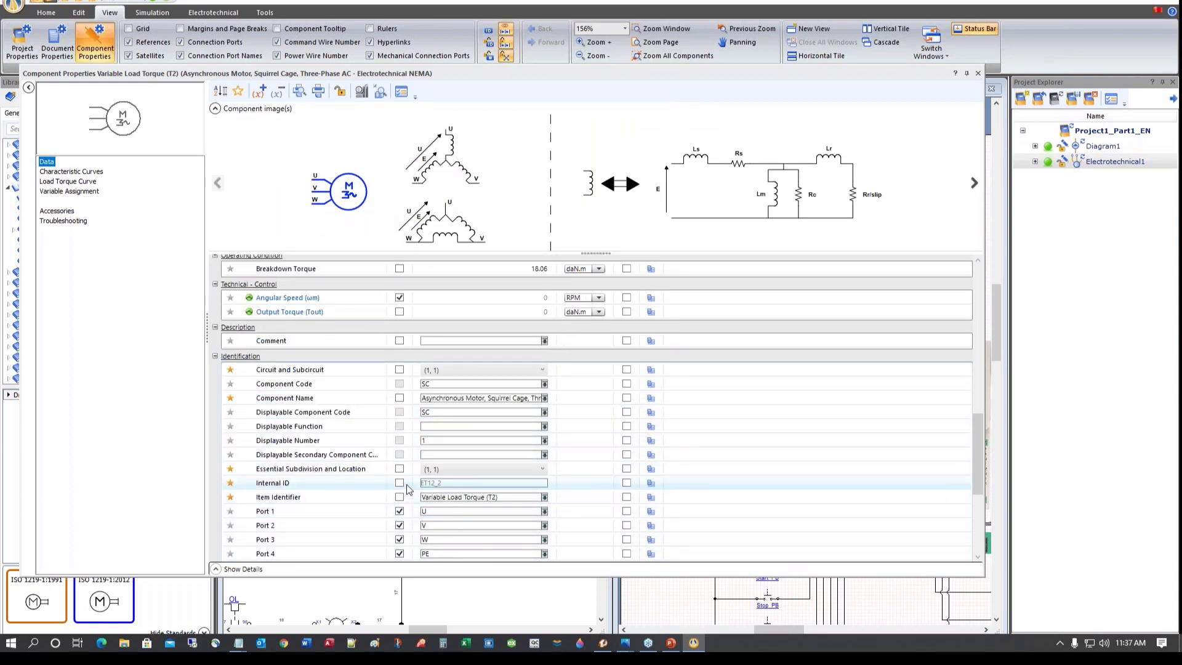
left_click(399, 484)
left_click(978, 74)
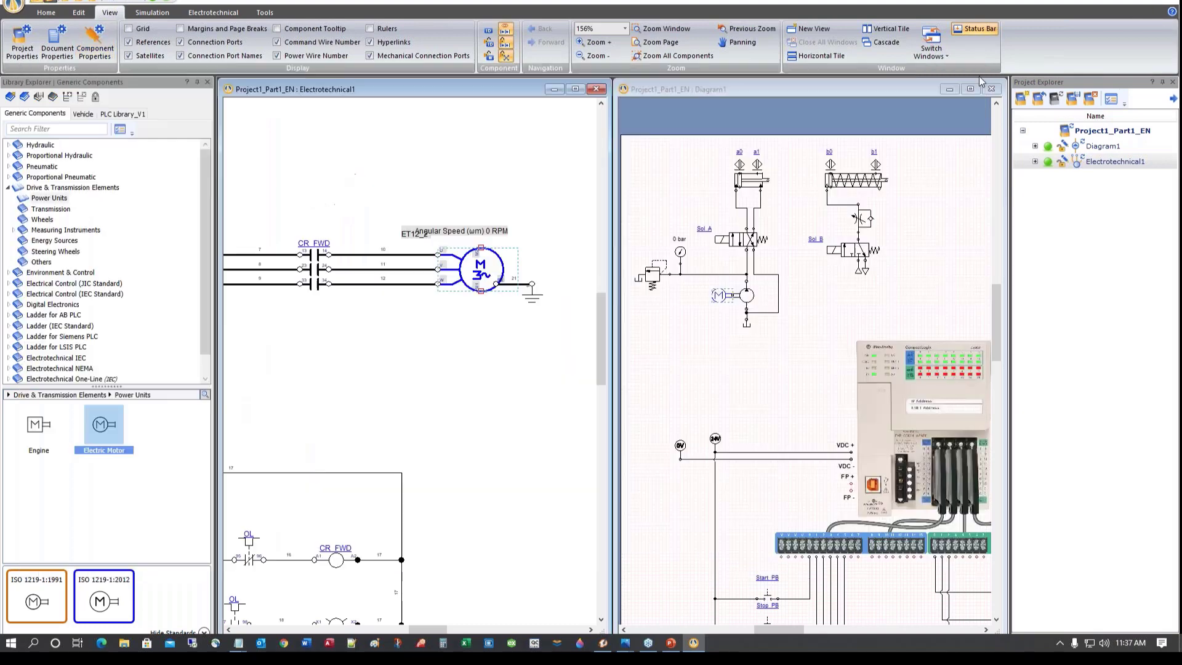
Move the three-phase motor's Angular Speed label up so it clears the internal ID text
left_click(453, 231)
left_click_drag(456, 231, 456, 216)
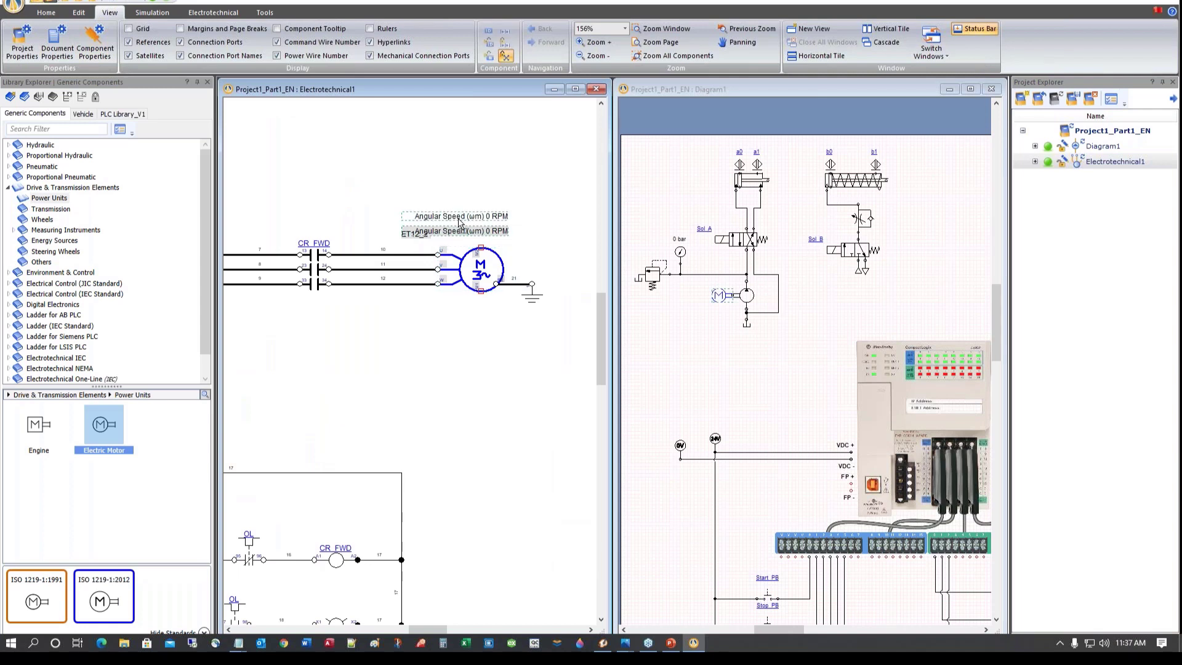
left_click(390, 325)
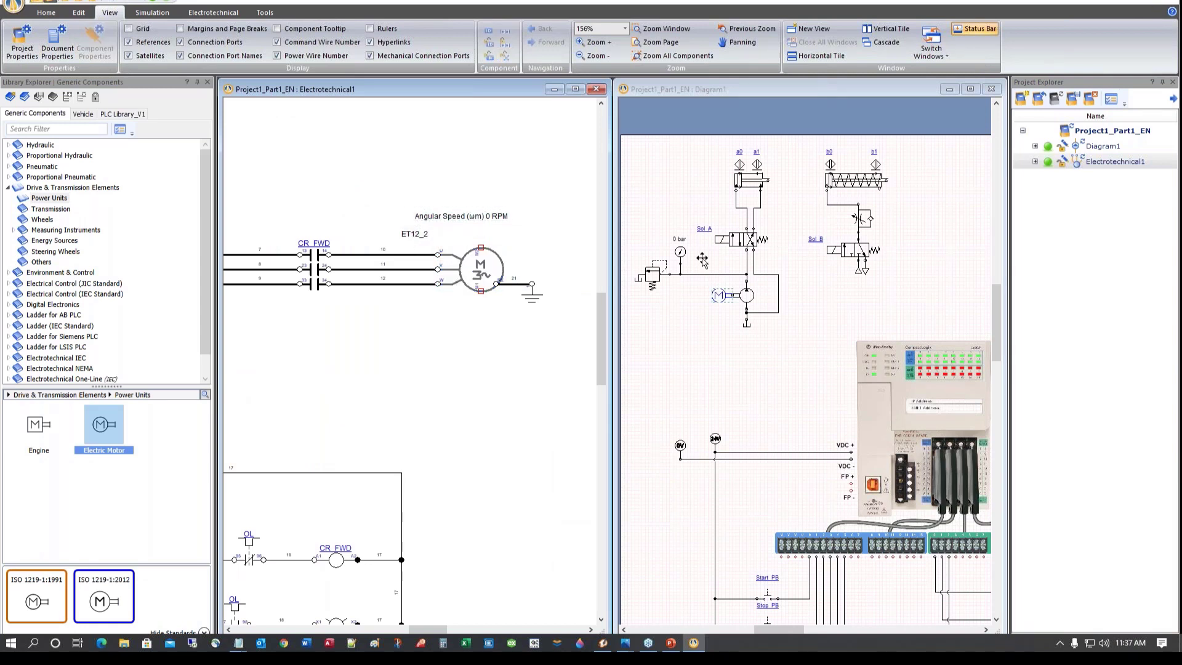
Open the variable assignment of the pump's electric motor and switch the compatible simulation variables filter from Alias to Location
double_click(719, 296)
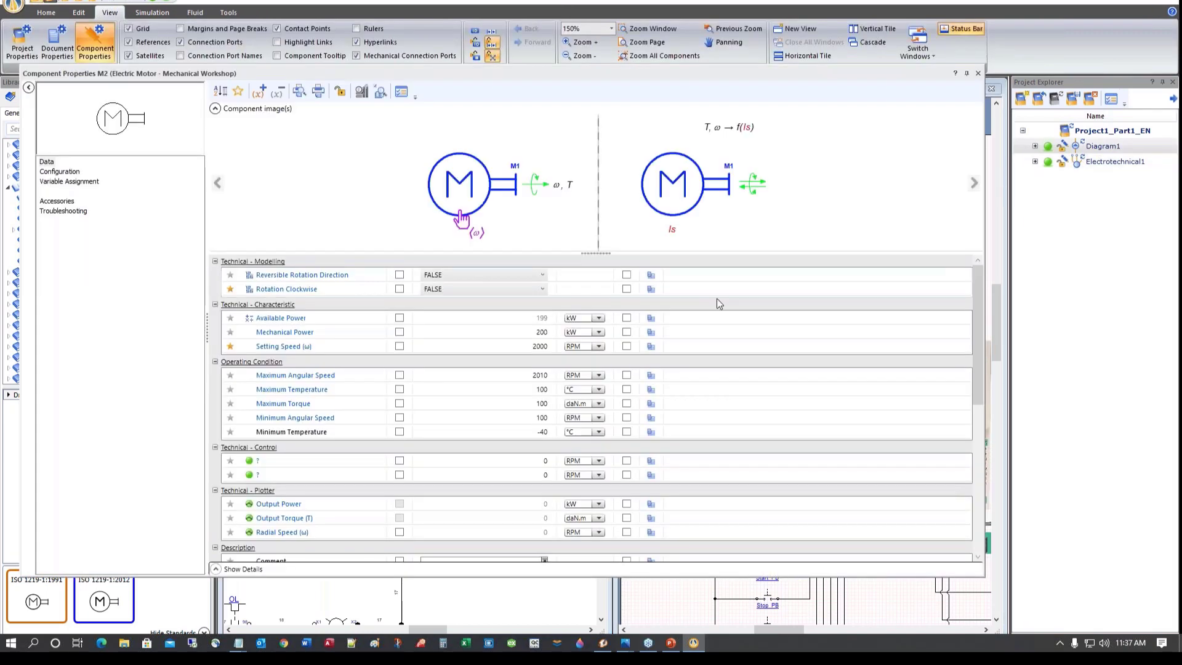
left_click(59, 183)
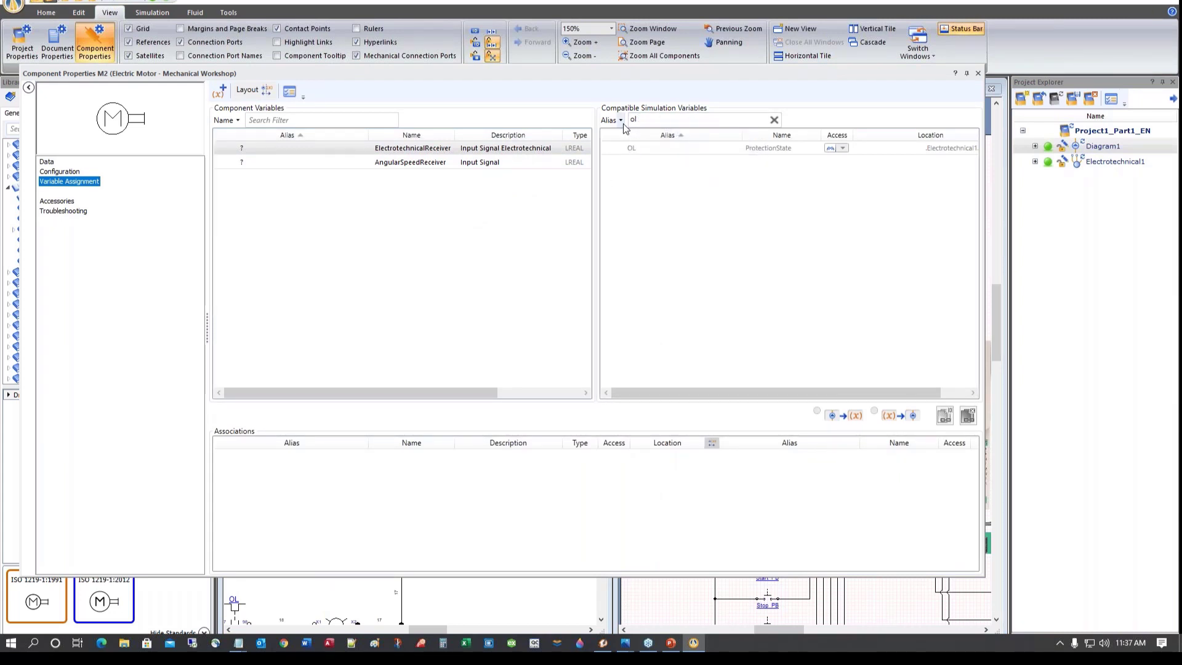
left_click_drag(603, 81, 647, 269)
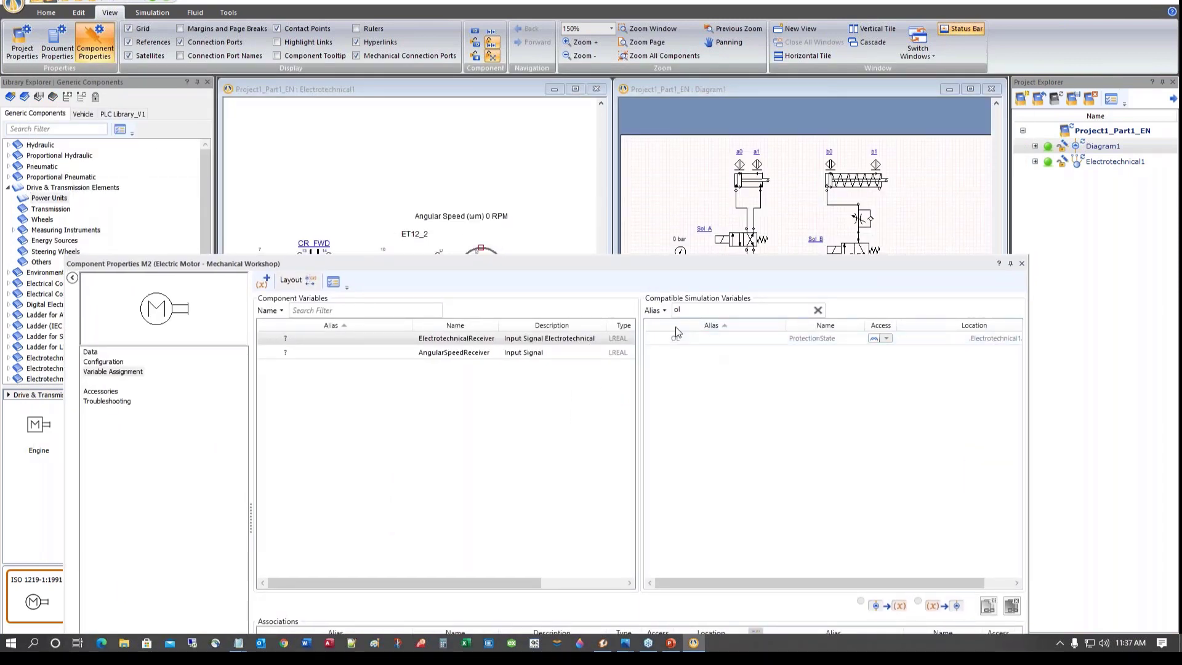
left_click(665, 310)
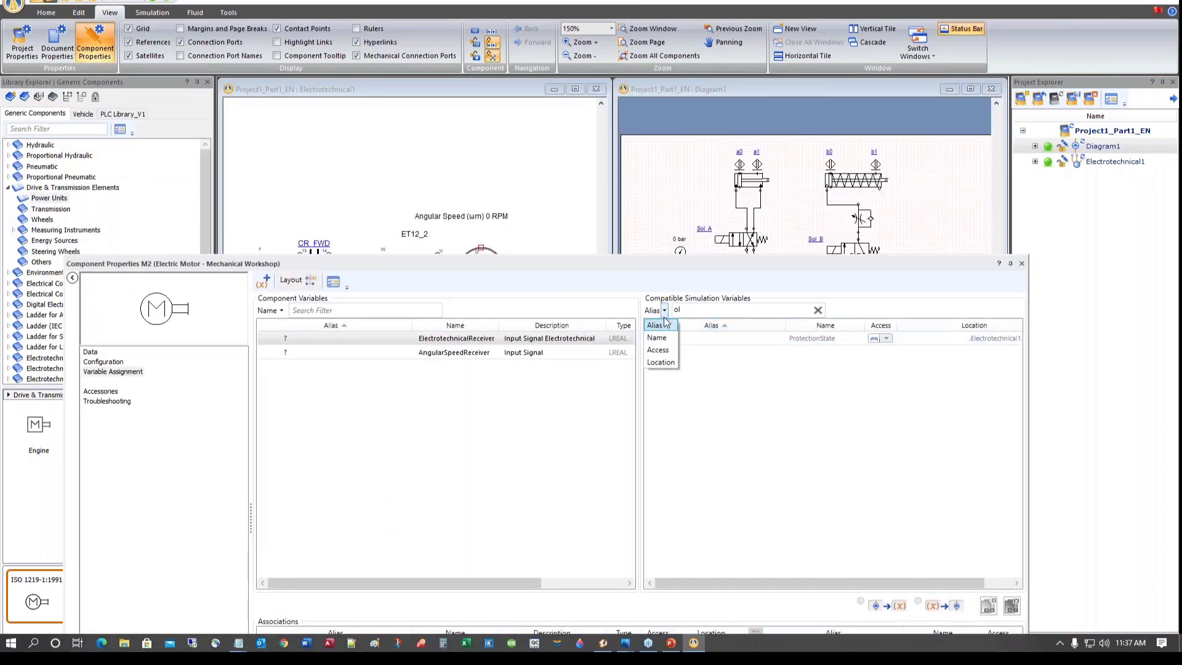
left_click(660, 364)
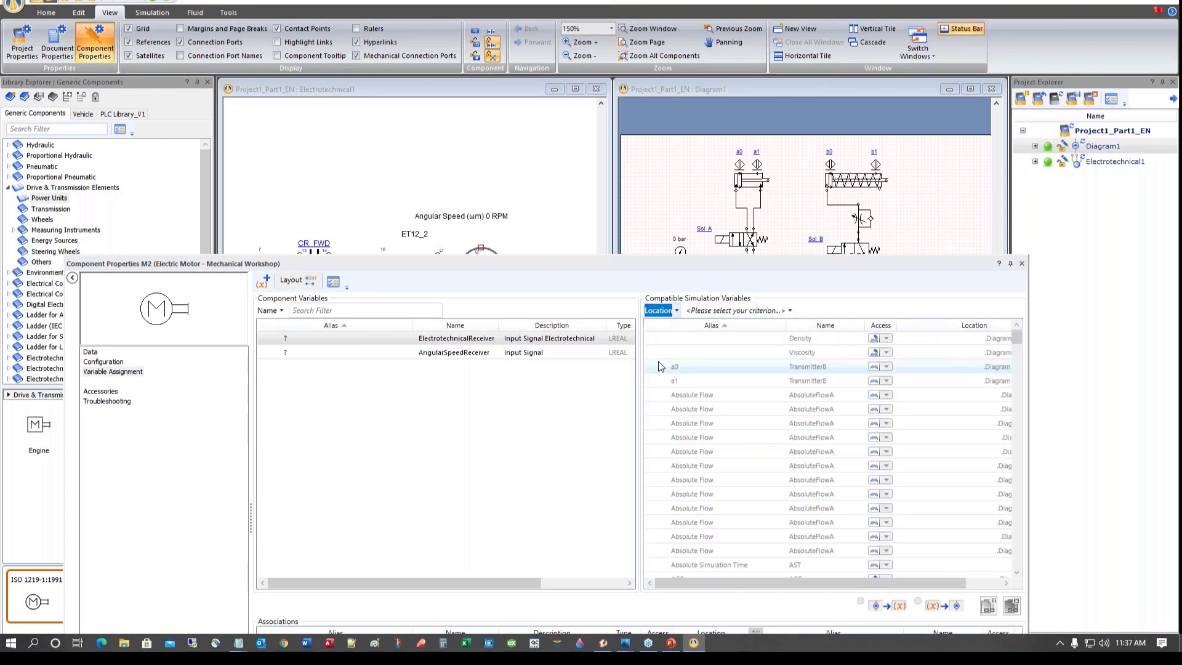
Limit the compatible simulation variables to the location .Electrotechnical1.ET12_2 [Variable Load Torque (T2)]
left_click(792, 313)
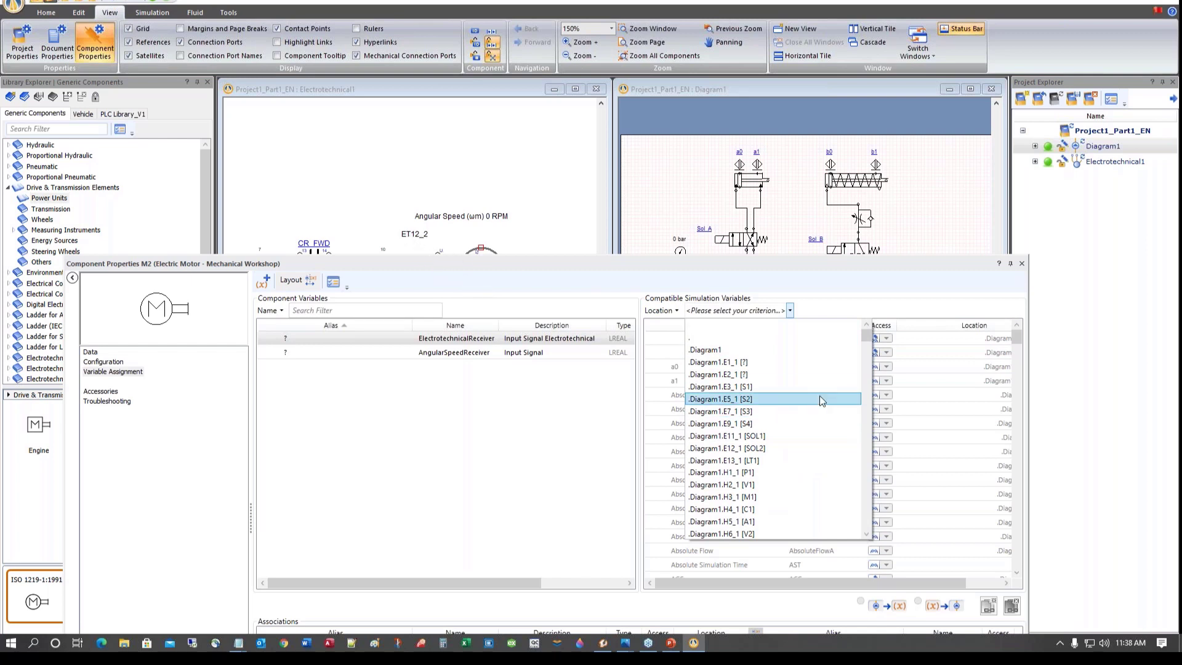
scroll(784, 407, "down", 5)
scroll(784, 407, "down", 10)
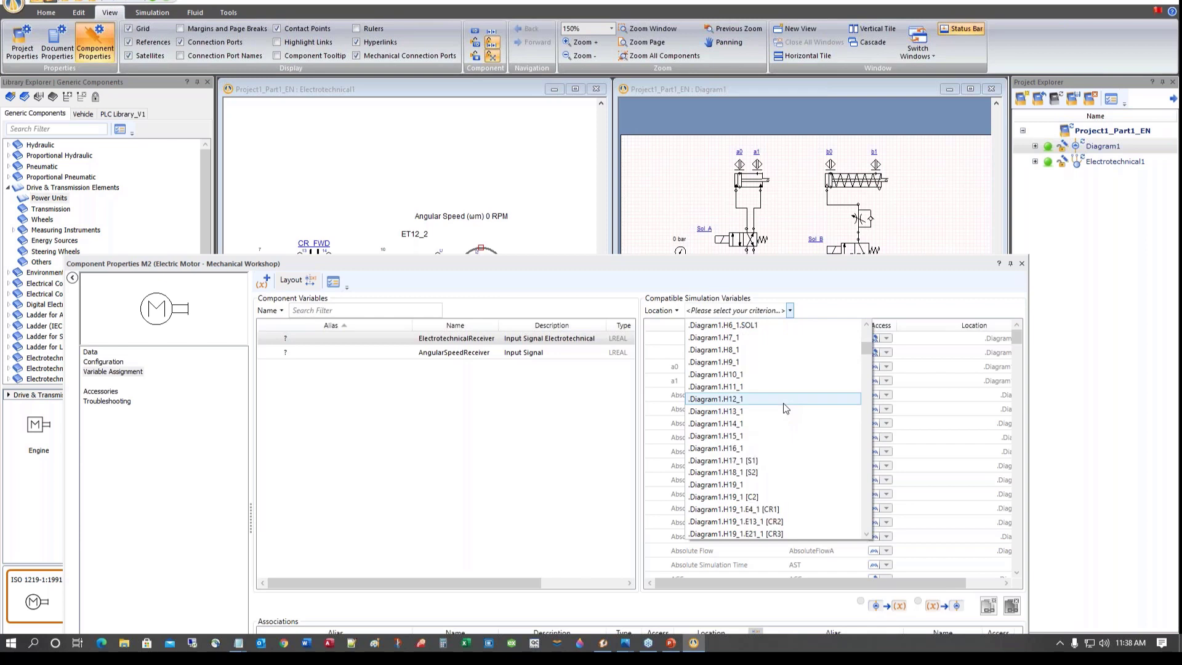
scroll(765, 403, "down", 1)
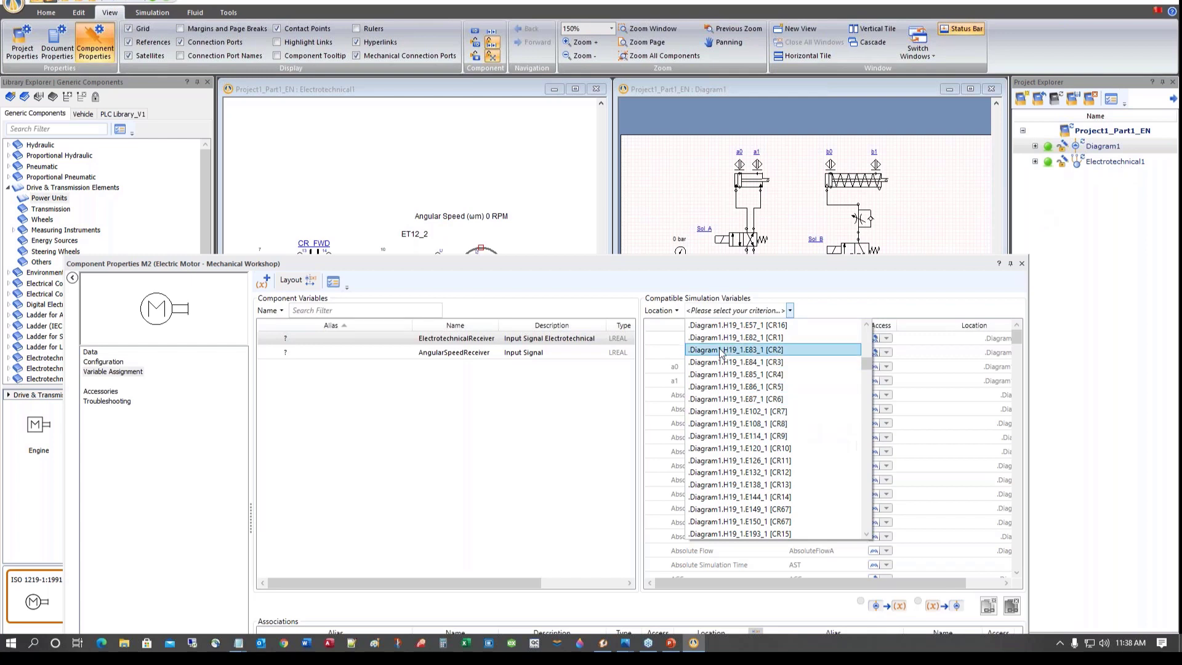
scroll(702, 350, "down", 20)
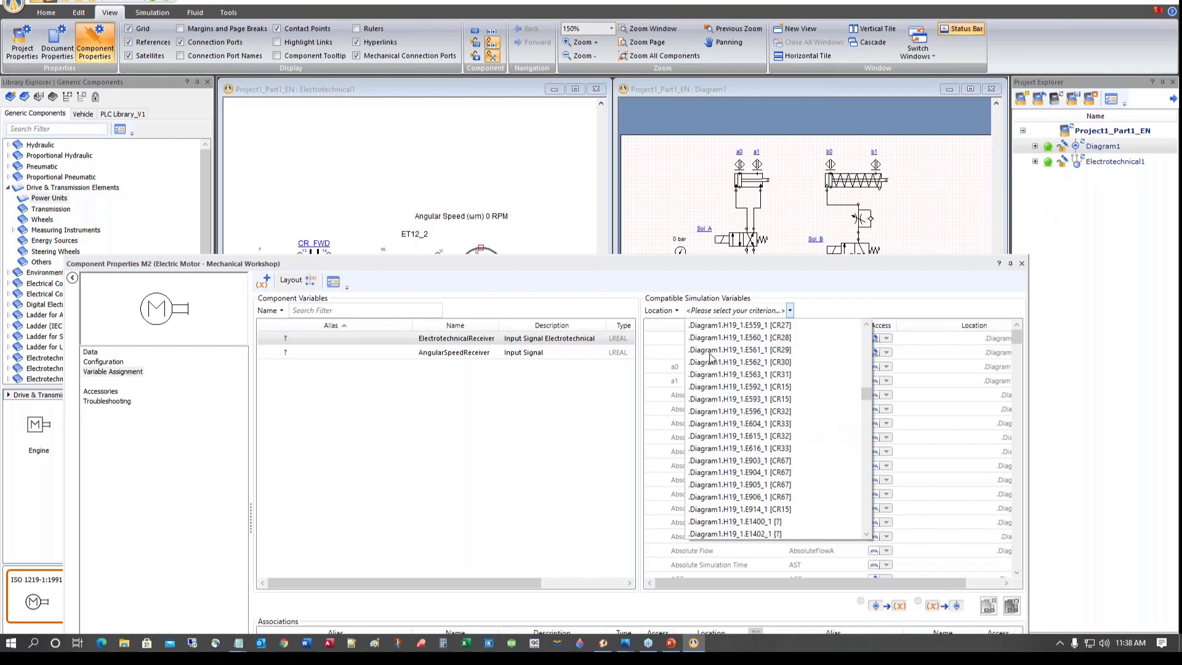
scroll(711, 358, "down", 10)
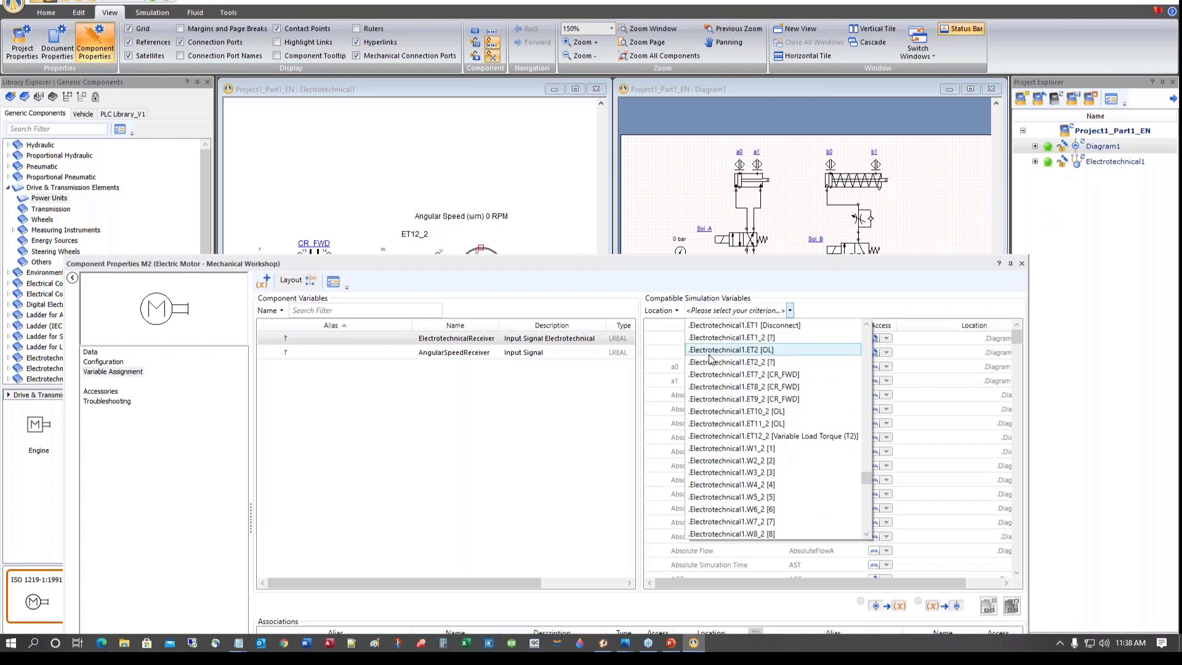
scroll(721, 382, "up", 1)
scroll(731, 397, "down", 4)
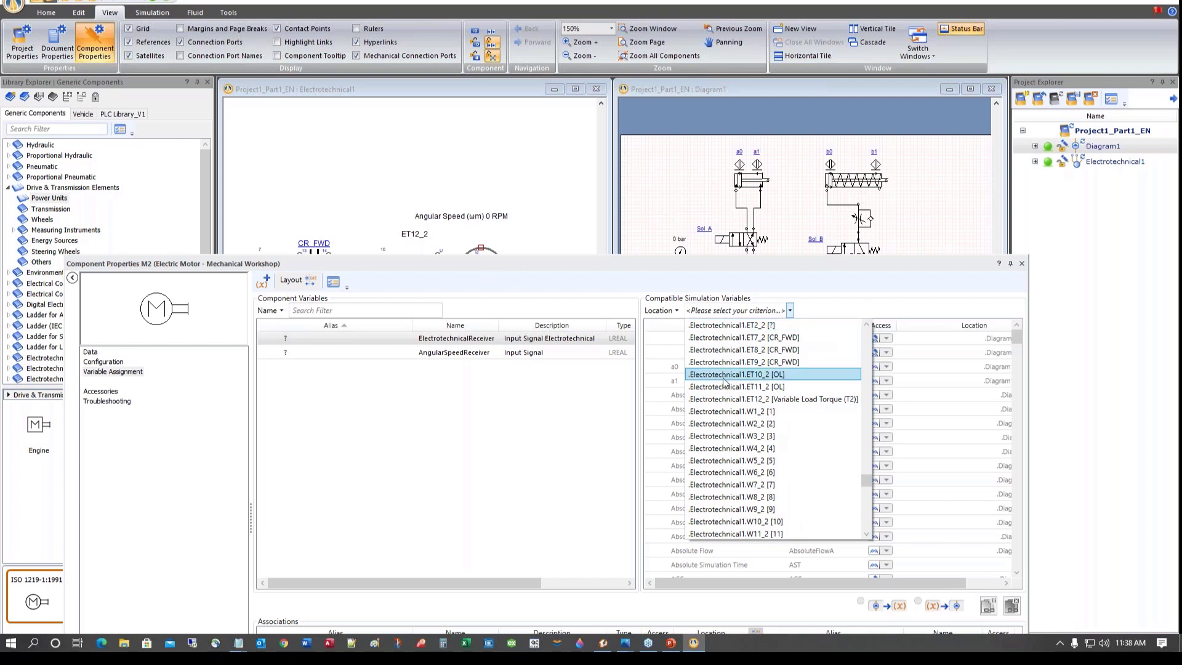
left_click(757, 400)
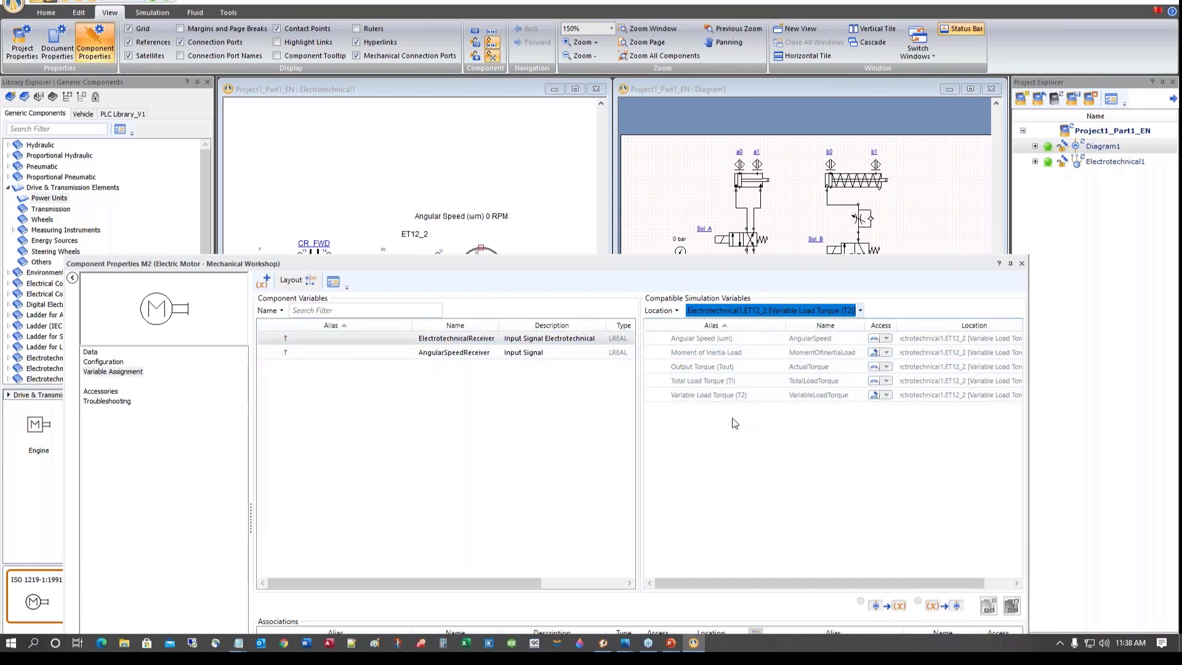
Associate the electric motor's ElectrotechnicalReceiver variable with the three-phase motor's Angular Speed (ωm)
left_click(709, 339)
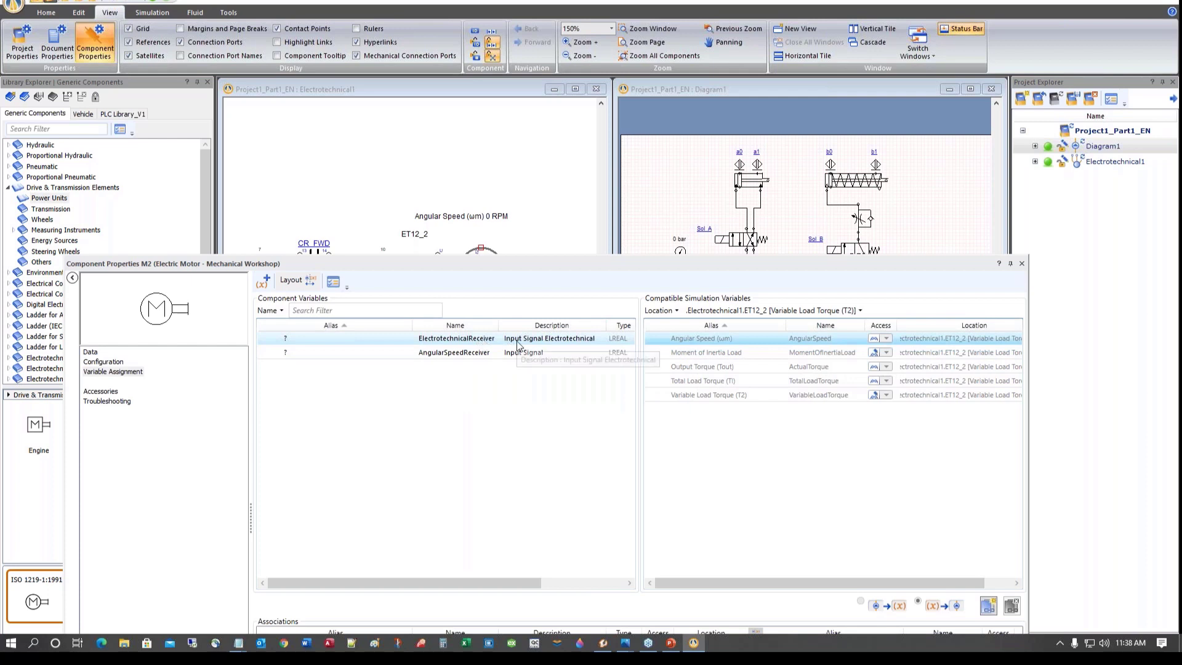
left_click_drag(590, 263, 582, 182)
left_click(543, 260)
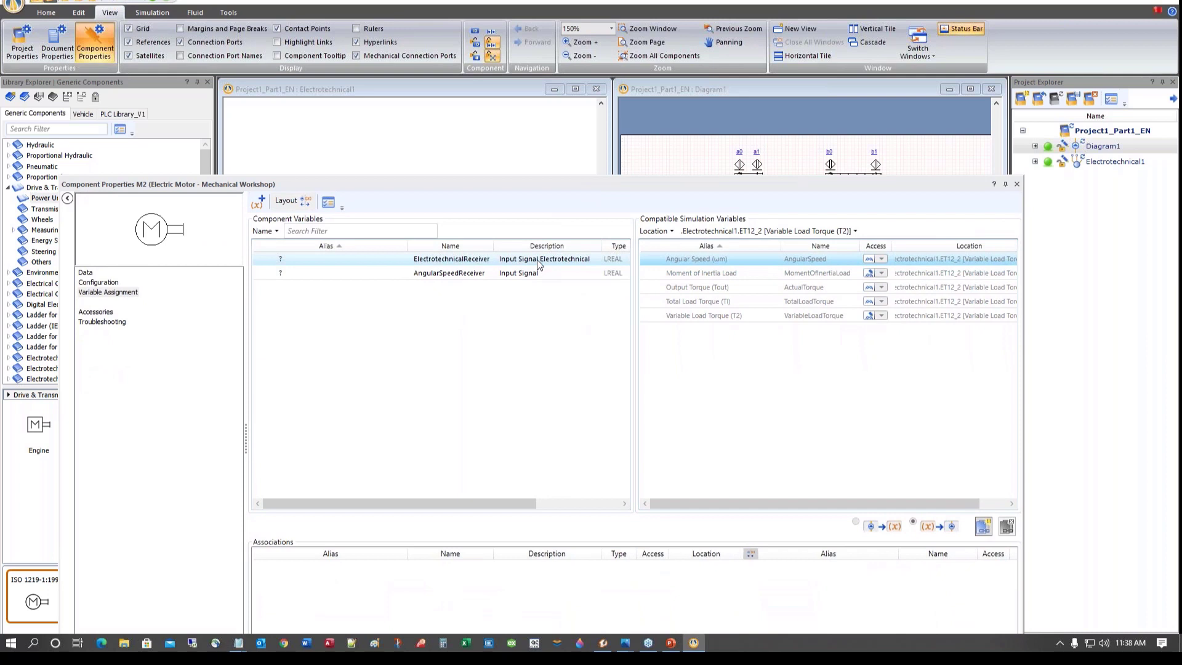
left_click(739, 265)
double_click(743, 263)
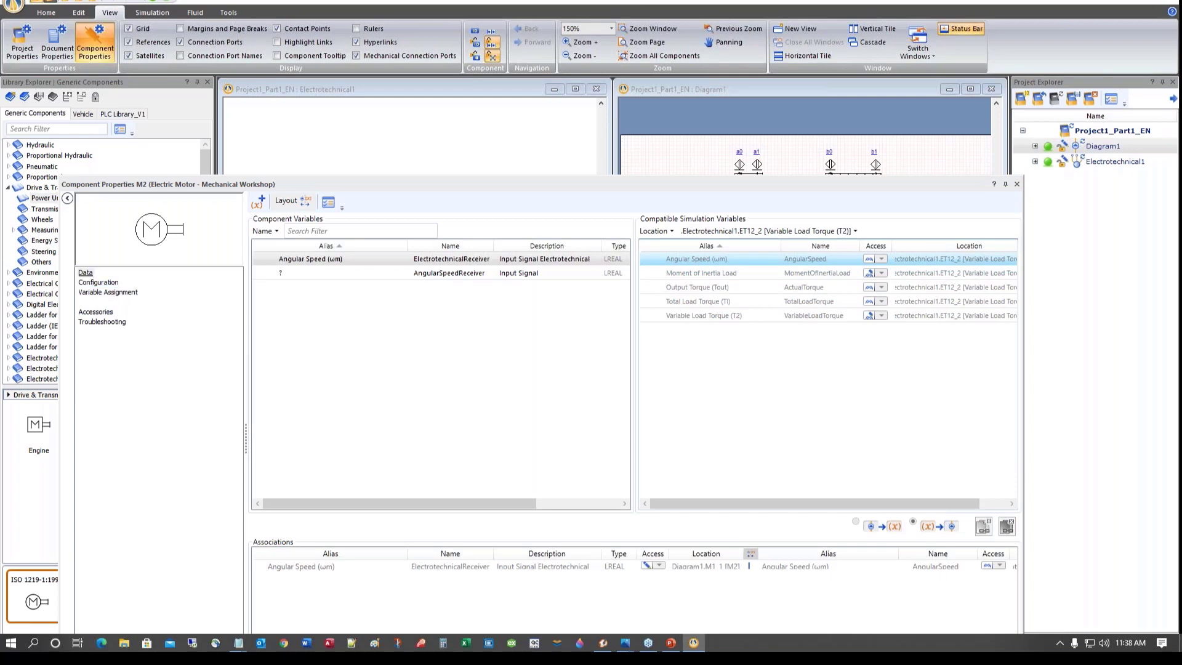
Display the Radial Speed (ω) of the pump's electric motor on the diagram, and close the component properties
left_click(86, 273)
scroll(466, 473, "down", 3)
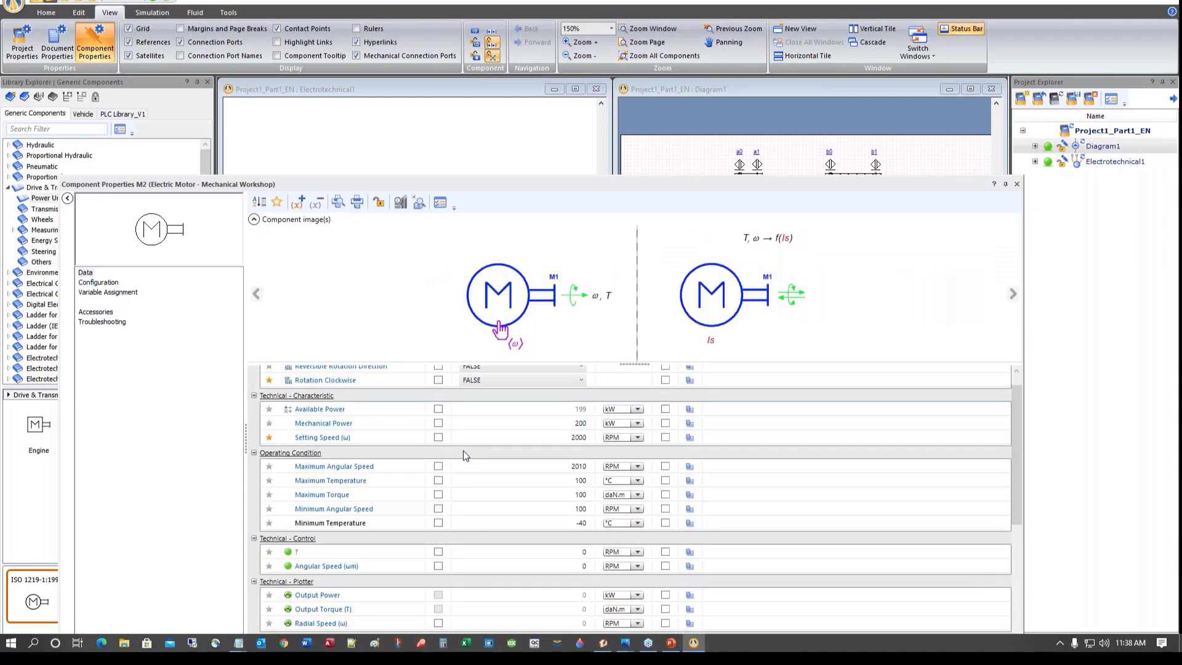
scroll(467, 476, "down", 1)
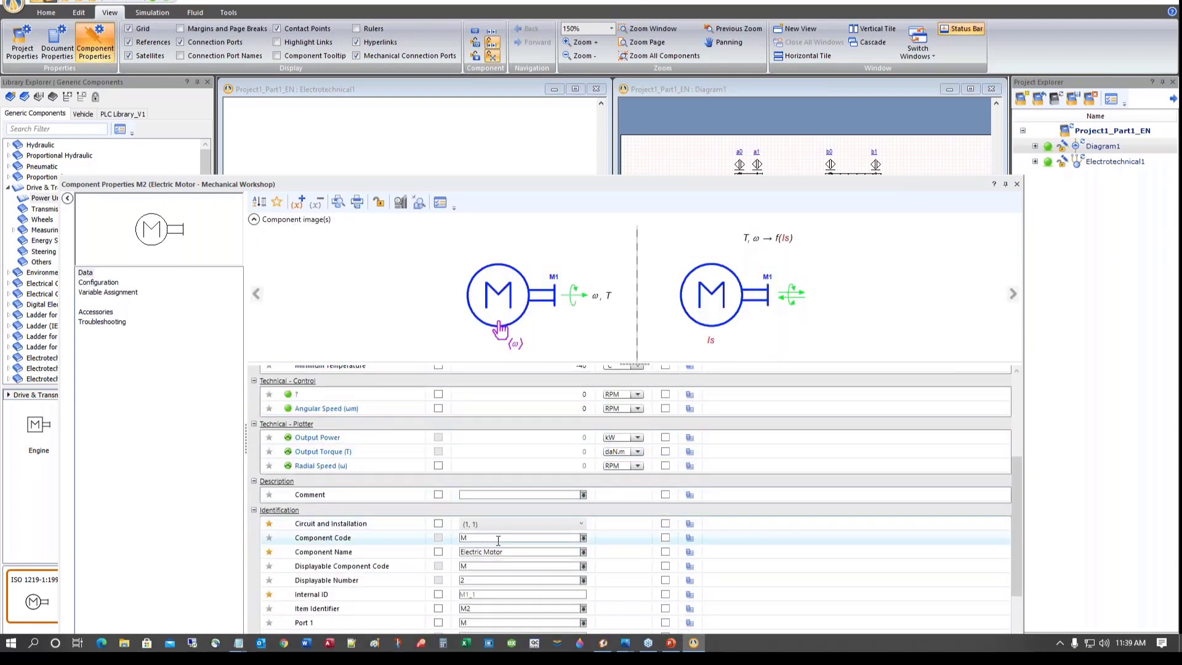
left_click(439, 466)
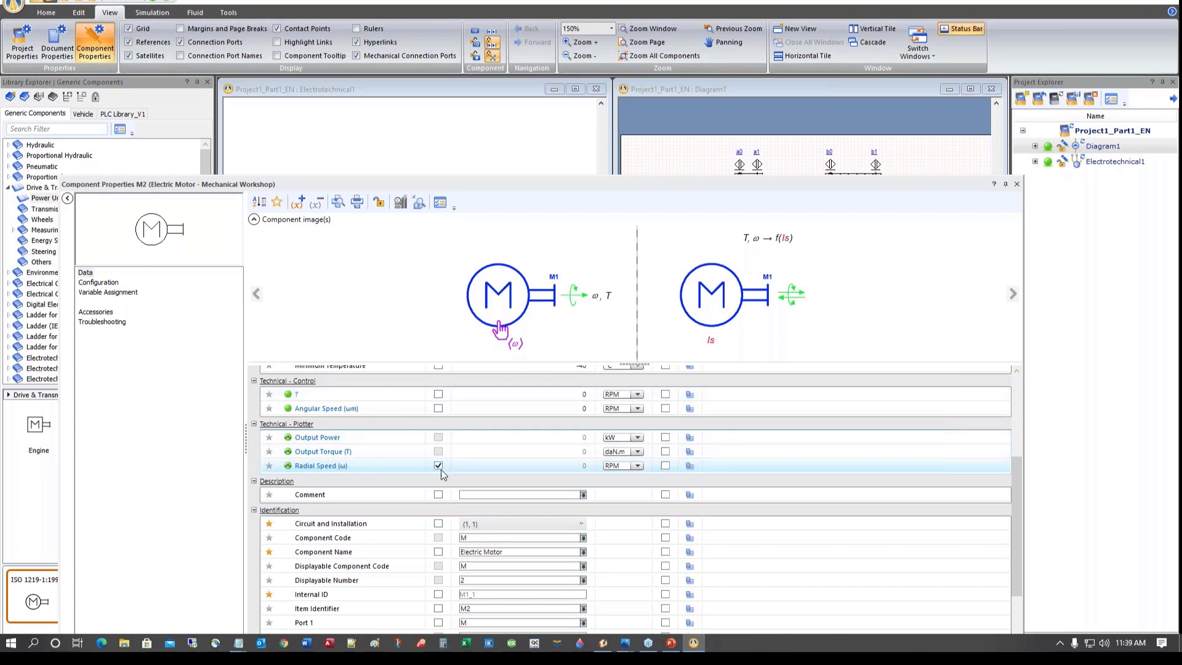
left_click(1017, 185)
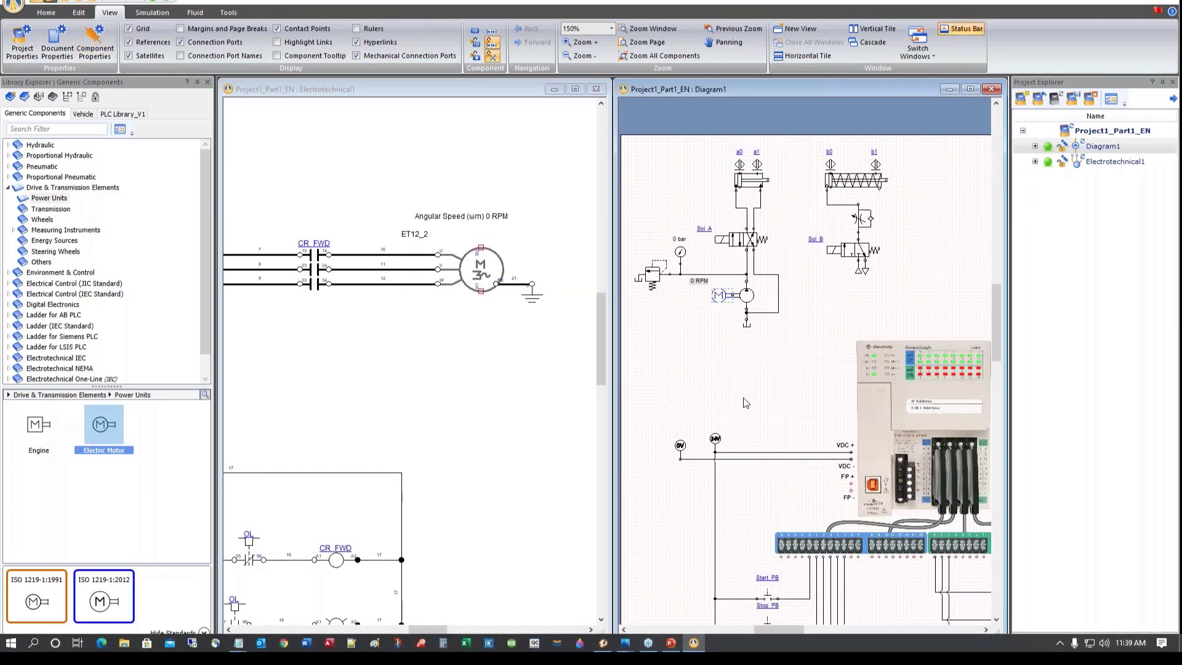
Move the electric motor's RPM label down to the left side of the motor symbol in Diagram1
left_click(702, 283)
left_click_drag(699, 282, 697, 314)
left_click(682, 369)
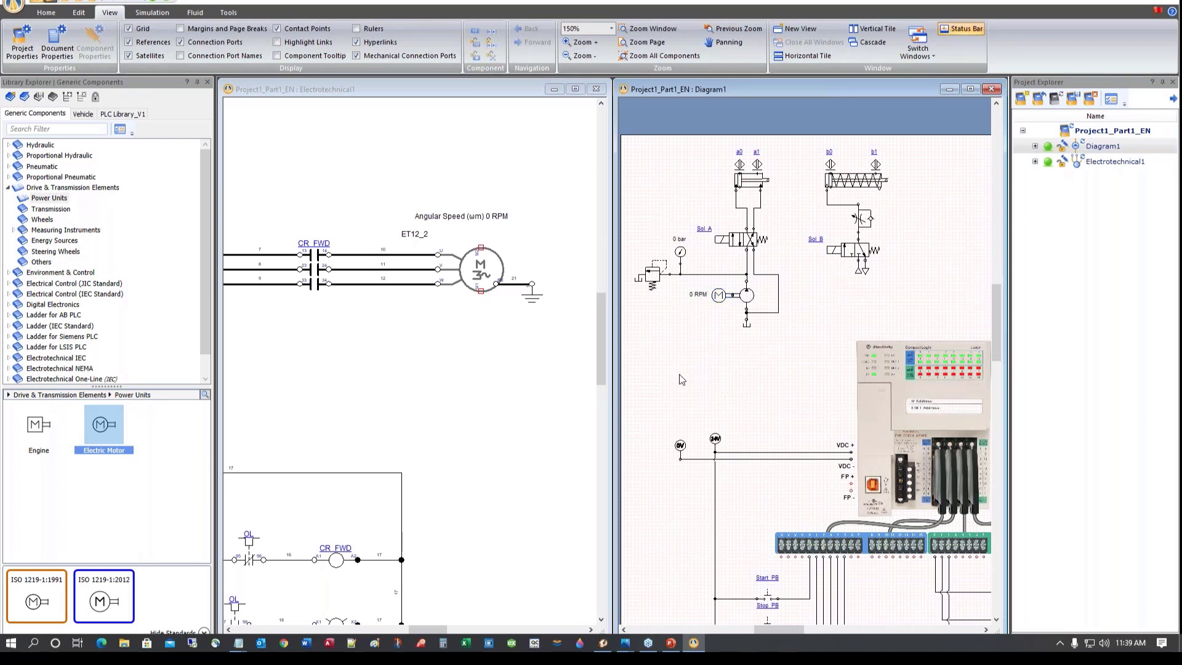
Start the project simulation with the pushbuttons and the Disconnect switch of Diagram1 in view
scroll(674, 382, "down", 1)
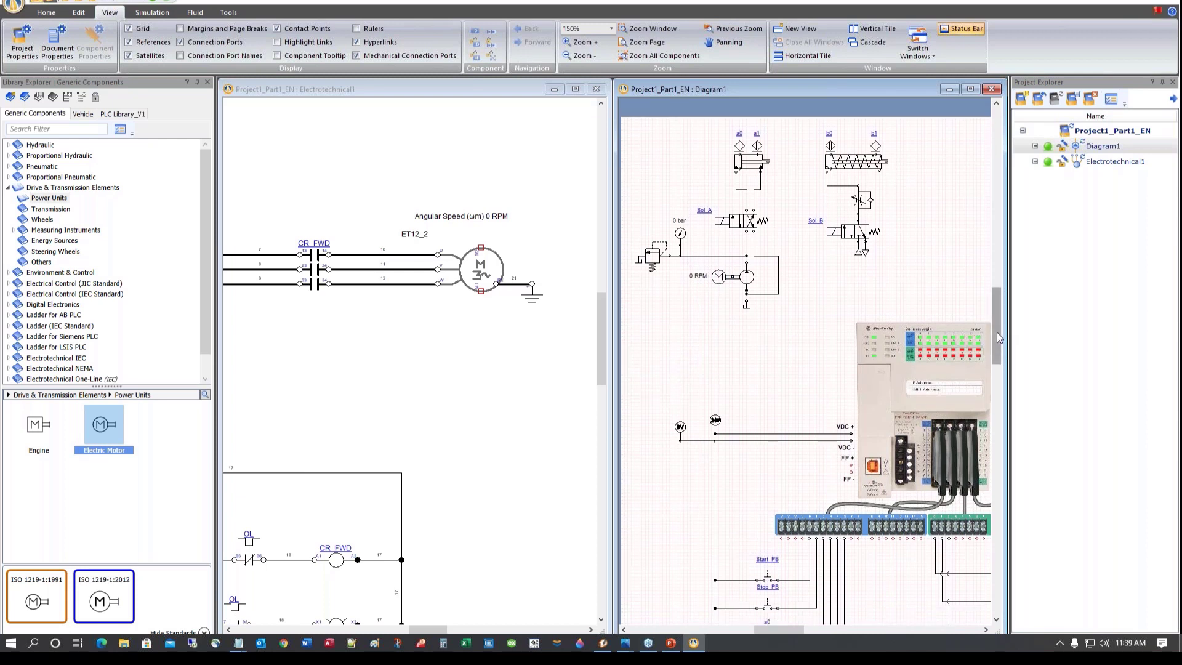
left_click_drag(997, 331, 998, 337)
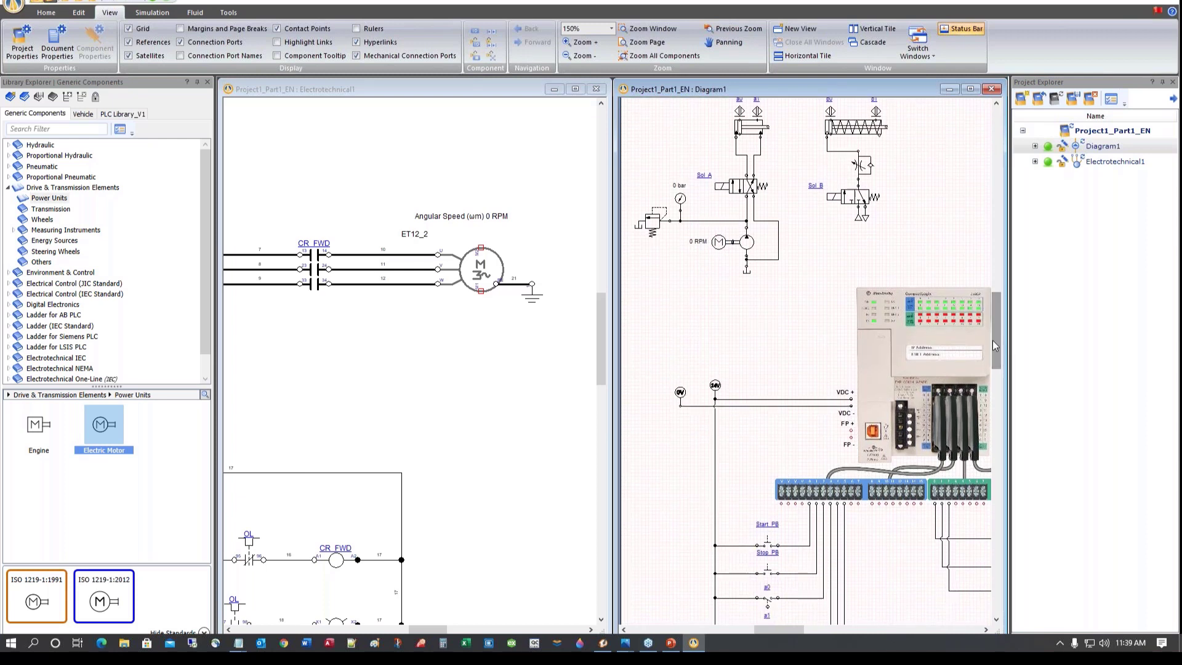
scroll(440, 429, "down", 1)
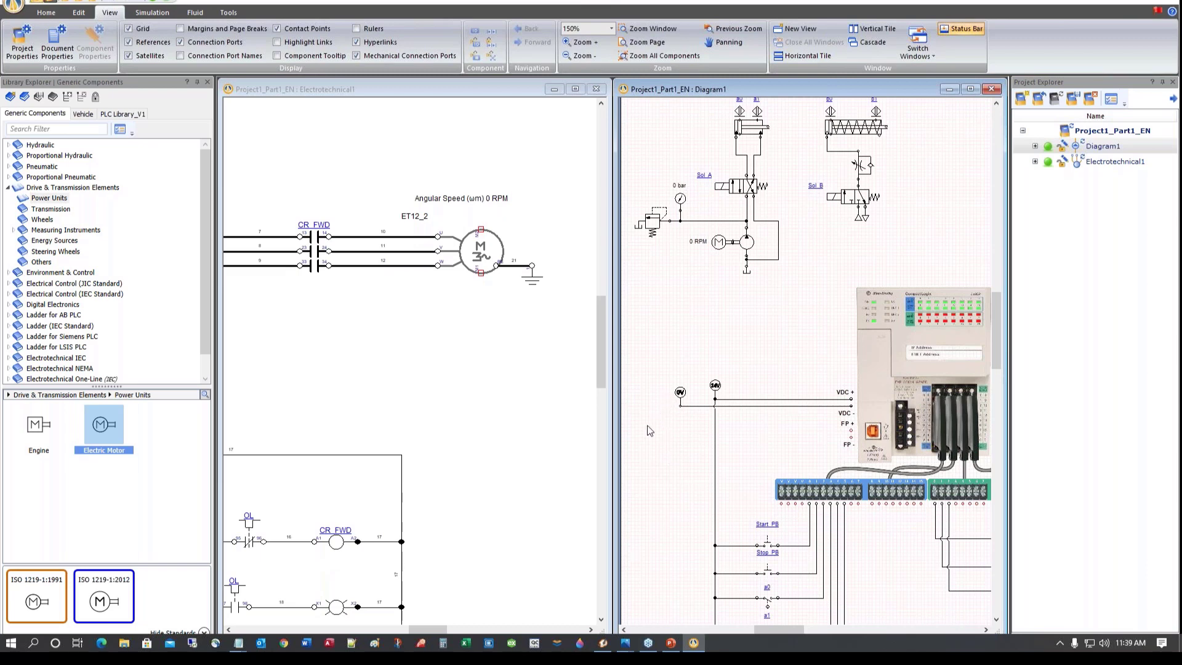
scroll(665, 433, "down", 8)
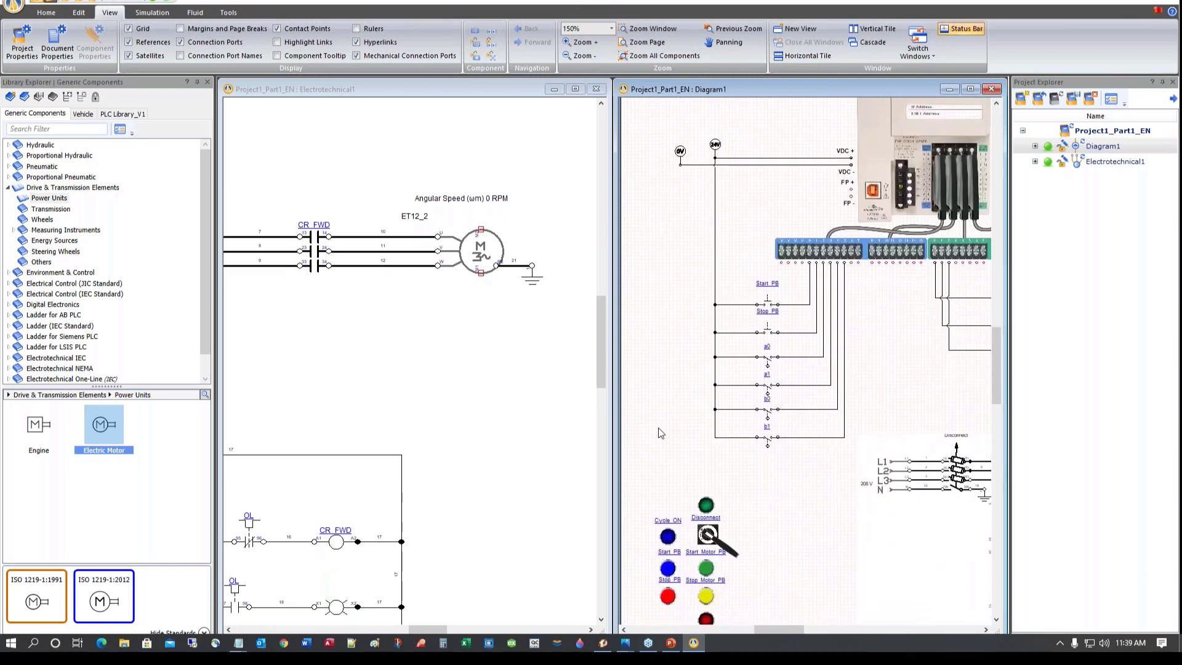
scroll(660, 433, "down", 1)
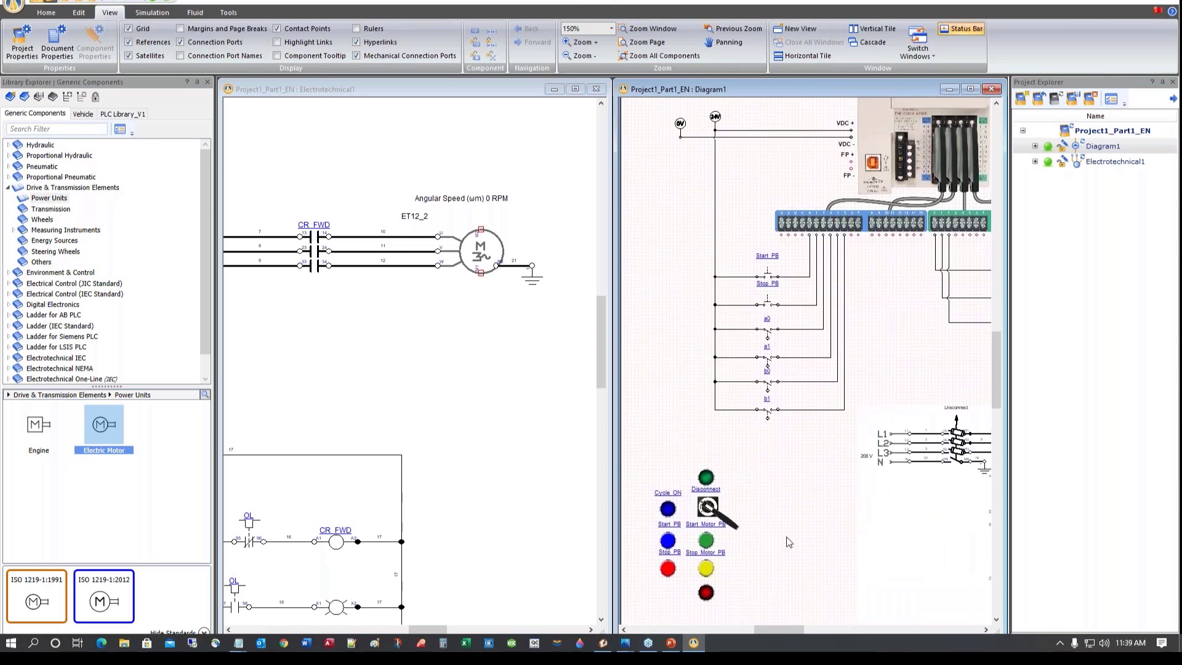
left_click(152, 2)
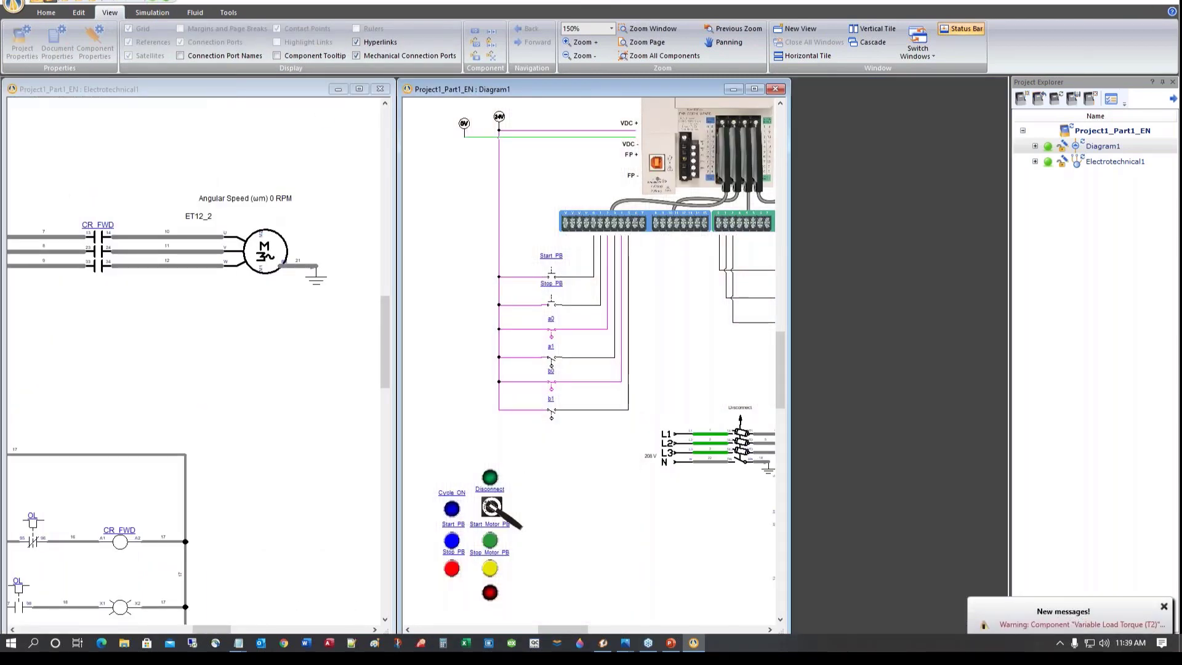
Turn on the Disconnect switch and start the three-phase motor with Start_Motor_PB
left_click(517, 528)
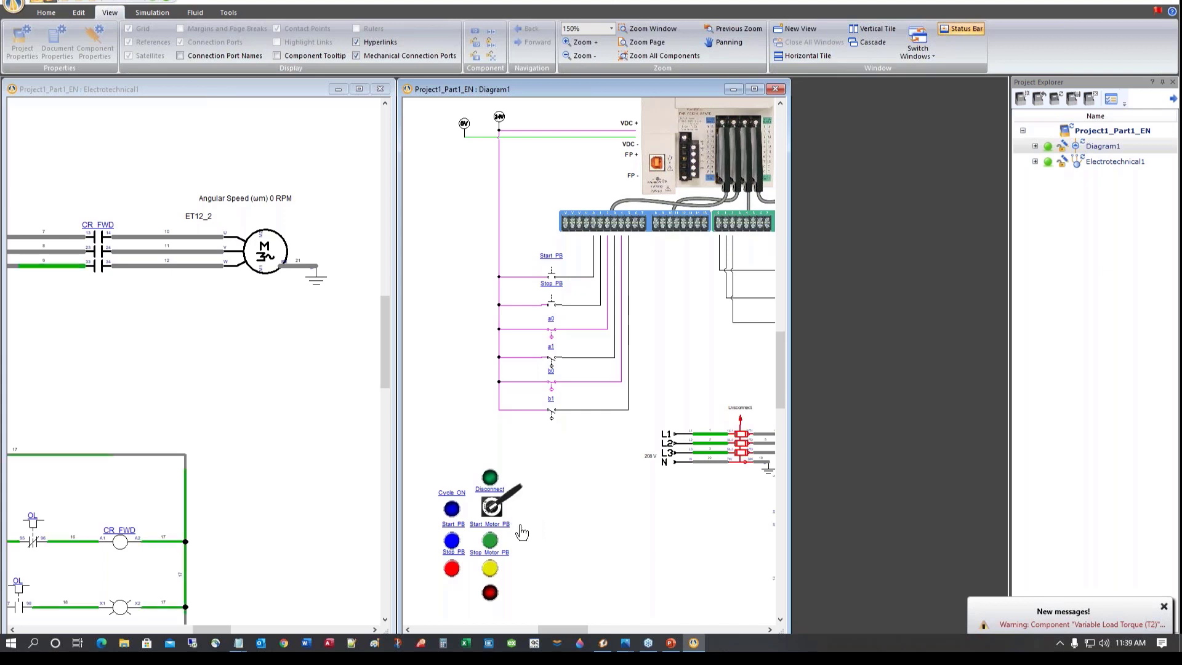
left_click(491, 545)
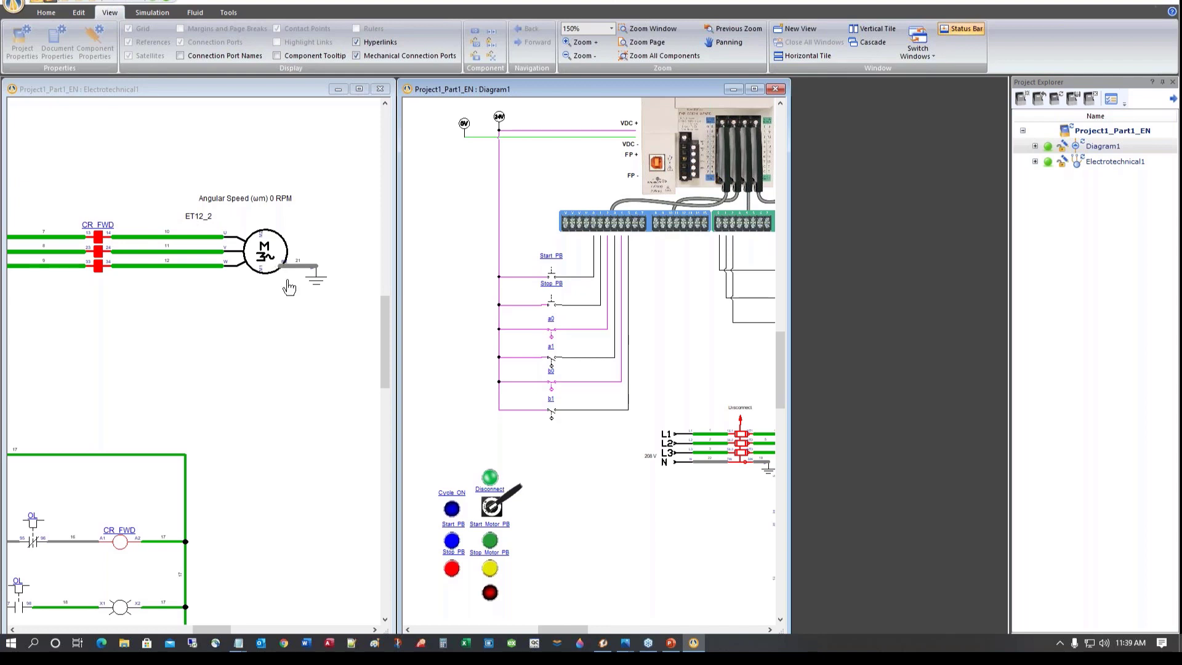
scroll(494, 586, "up", 1)
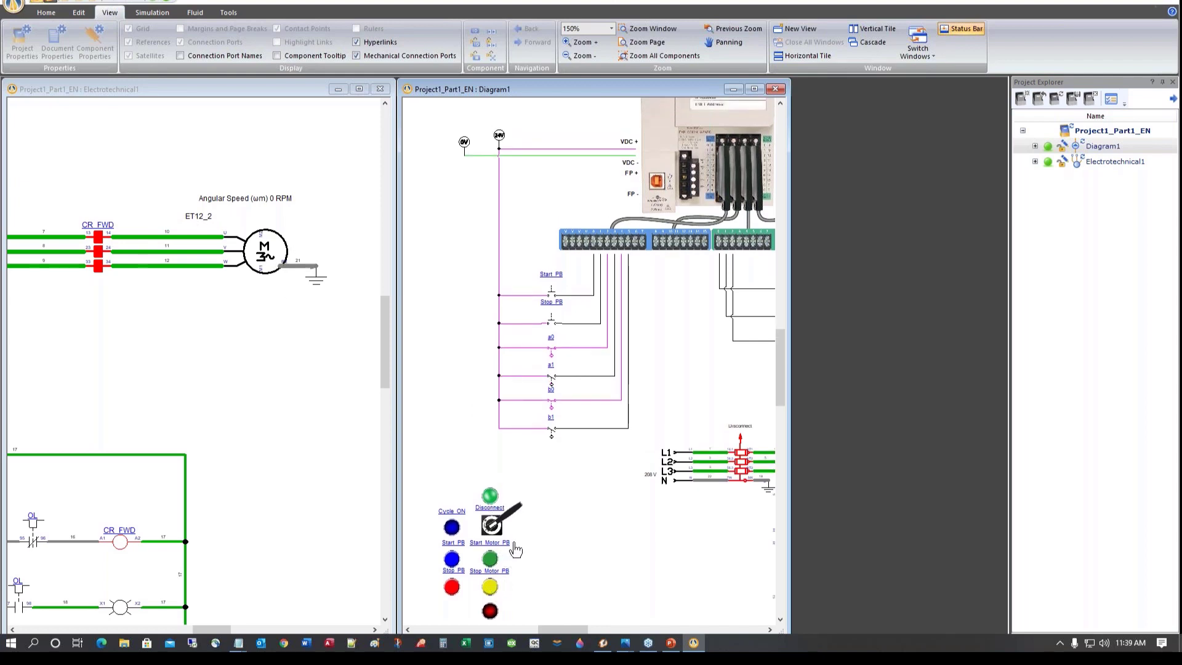
Set the Constant Load Torque (T1) of the running three-phase motor to 1.19 daN.m and close the setting
left_click(271, 257)
left_click(271, 257)
left_click_drag(354, 296, 328, 301)
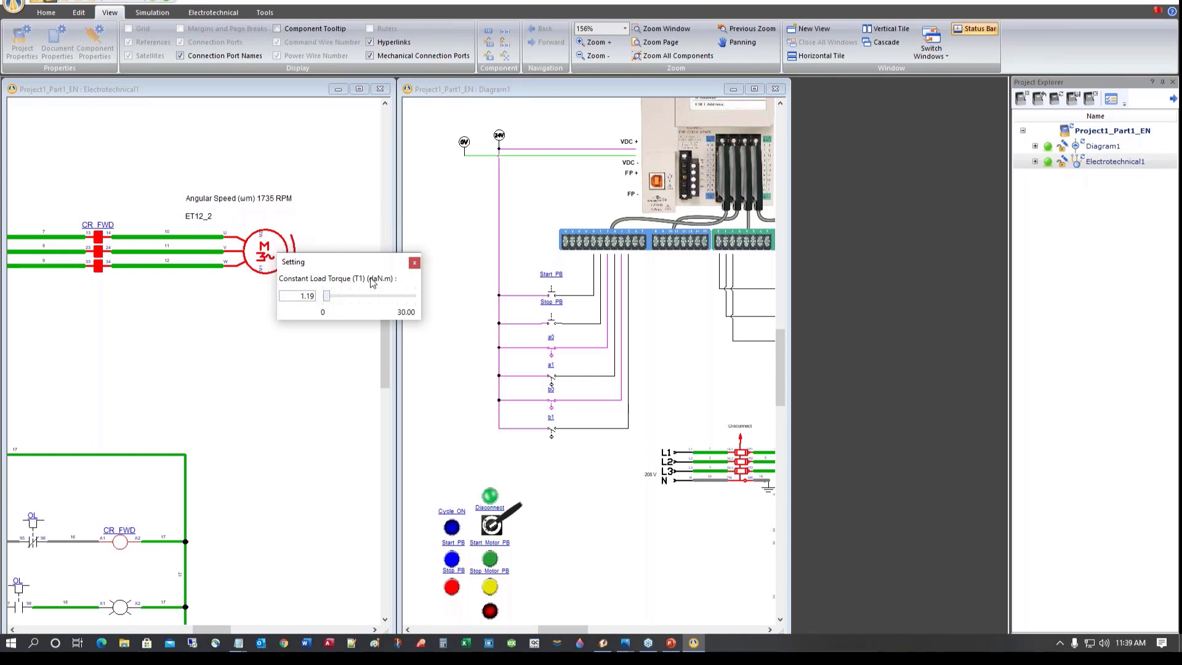
left_click(414, 264)
Check the pump motor's speed and the hydraulic pressure, both with the three-phase motor running and after stopping it from the control buttons
scroll(454, 326, "up", 6)
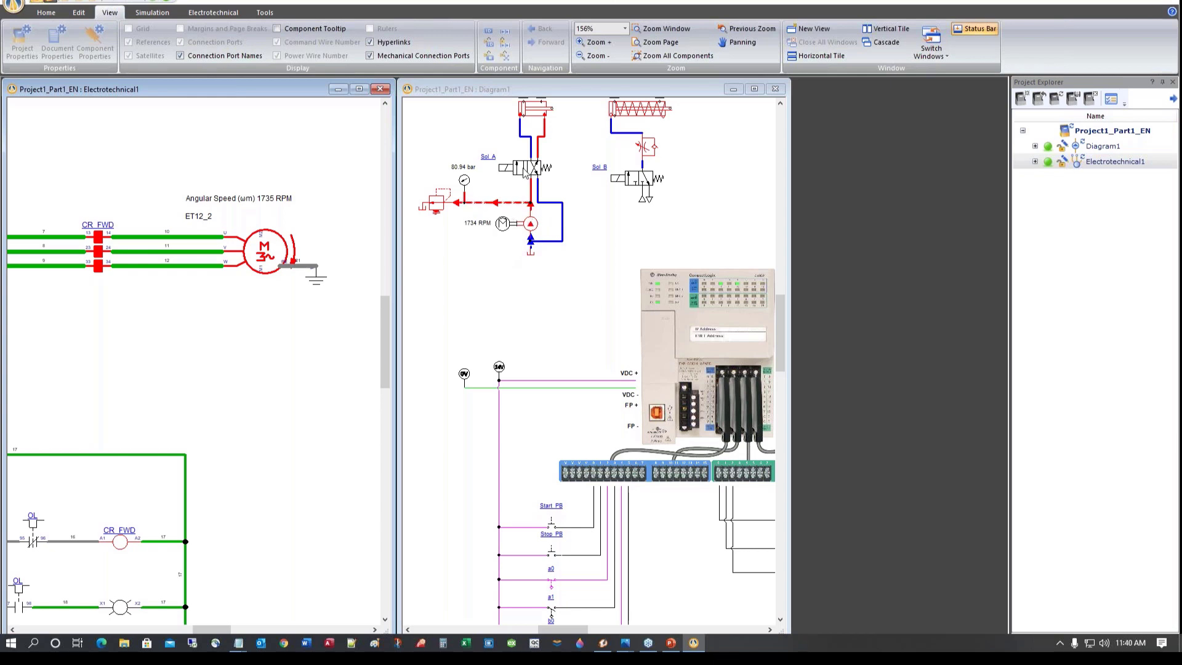
scroll(459, 348, "down", 4)
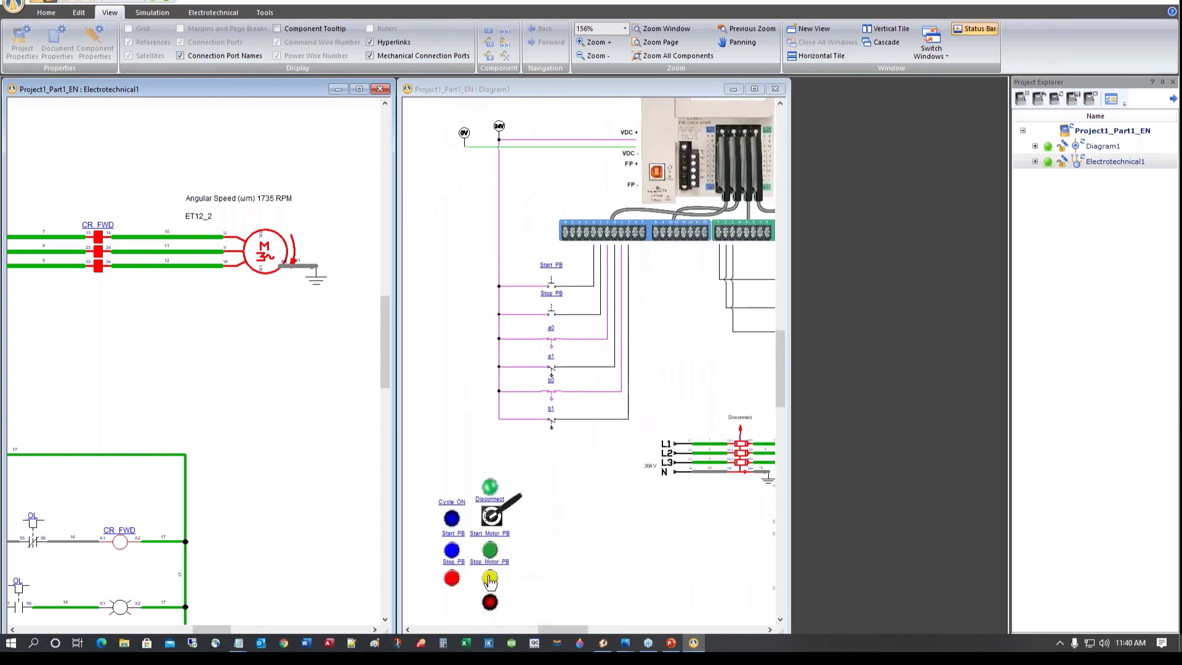
left_click(491, 599)
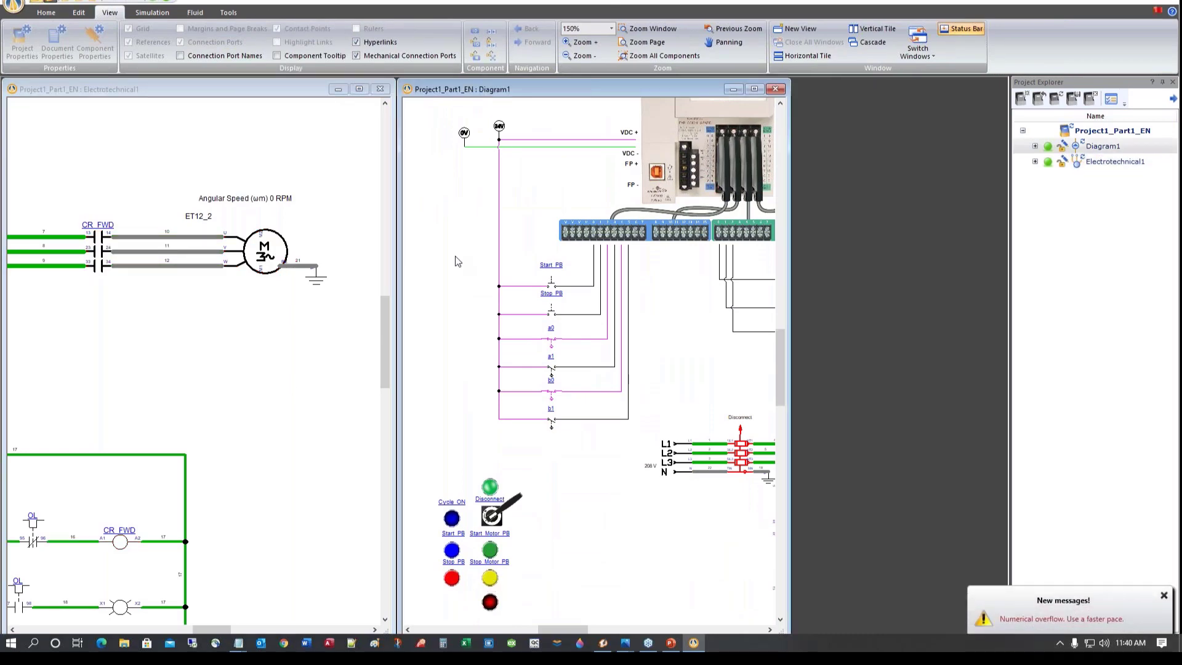
scroll(458, 262, "up", 5)
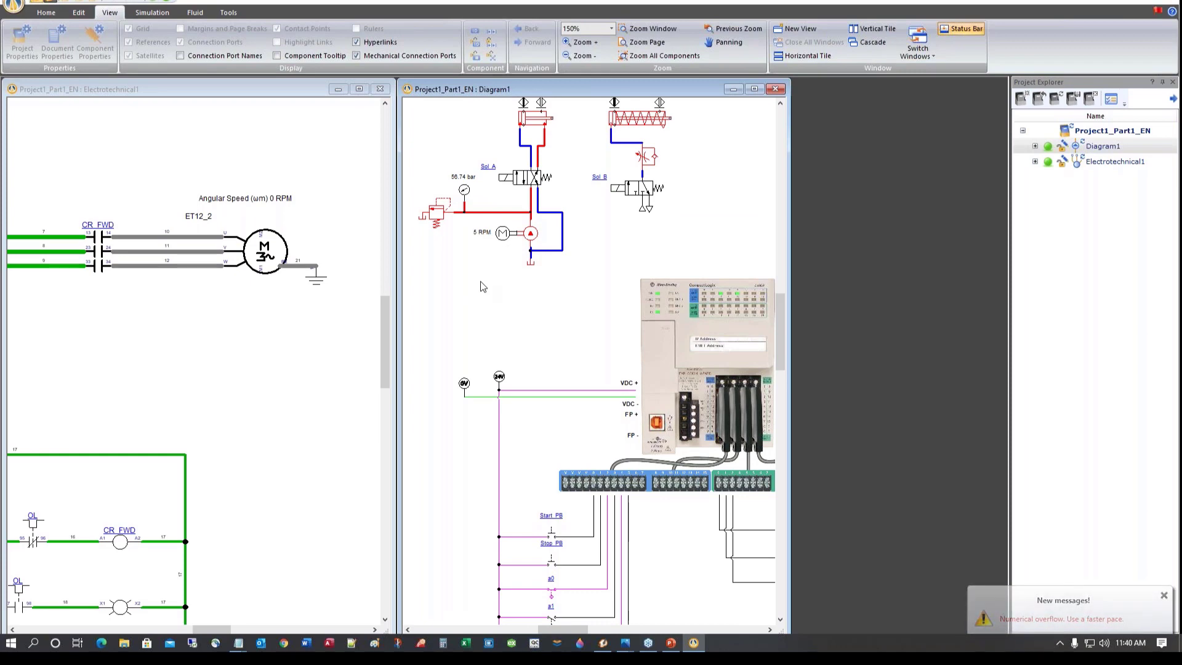
Restart the three-phase motor with Start_Motor_PB and check the pump motor's speed in the hydraulic circuit
scroll(455, 294, "down", 2)
scroll(451, 294, "down", 4)
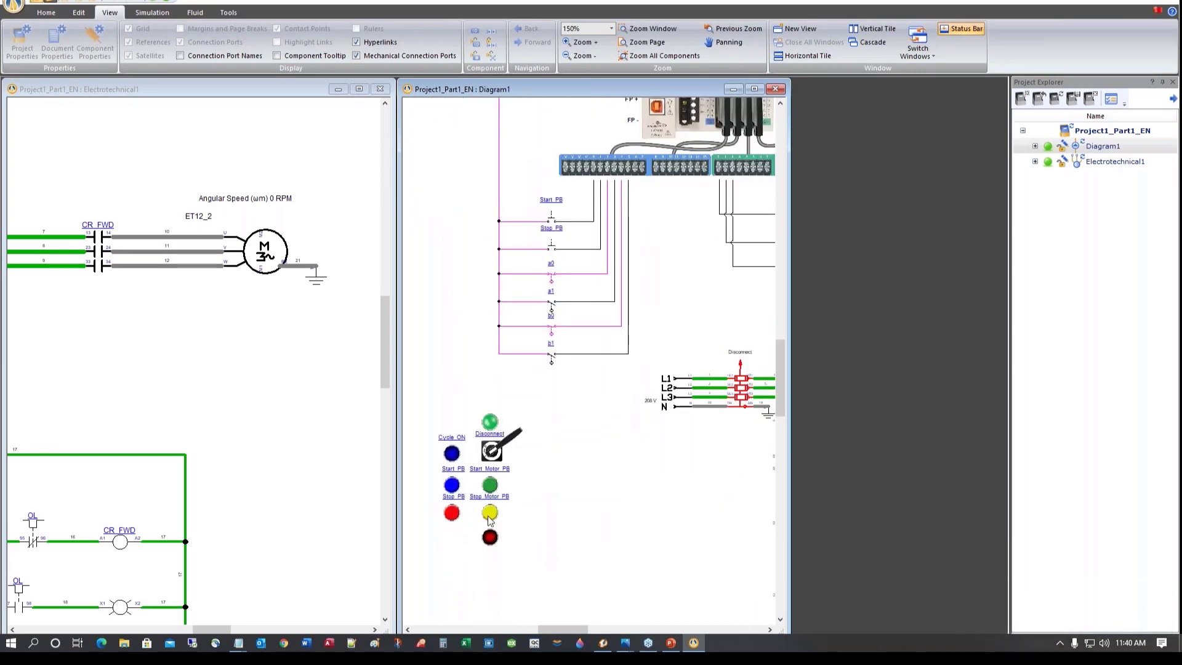
left_click(490, 486)
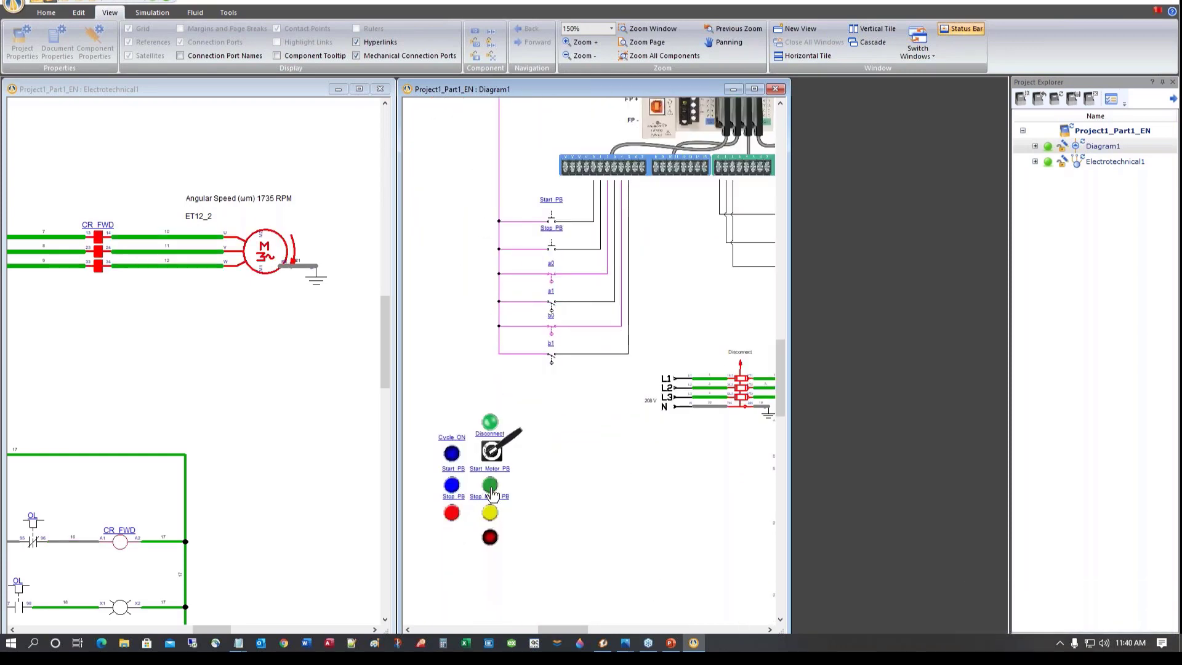
scroll(454, 412, "up", 6)
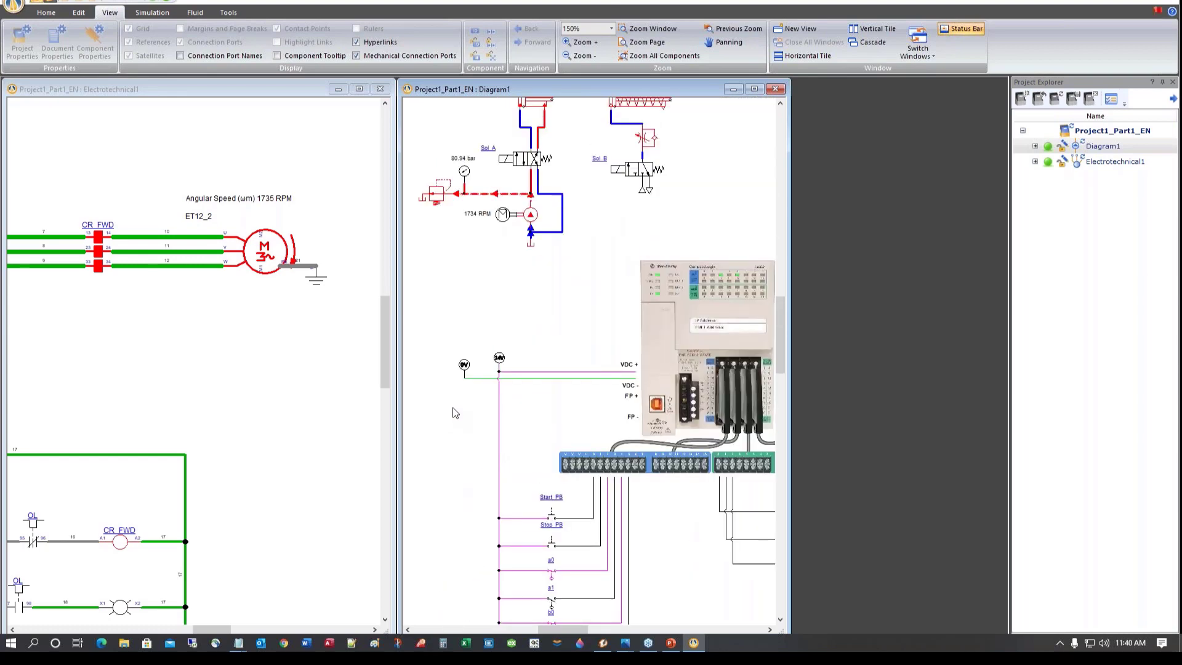
Start the cylinder cycle with Start_PB, watch the cylinders in the fluid circuit, and stop the simulation
scroll(454, 412, "down", 5)
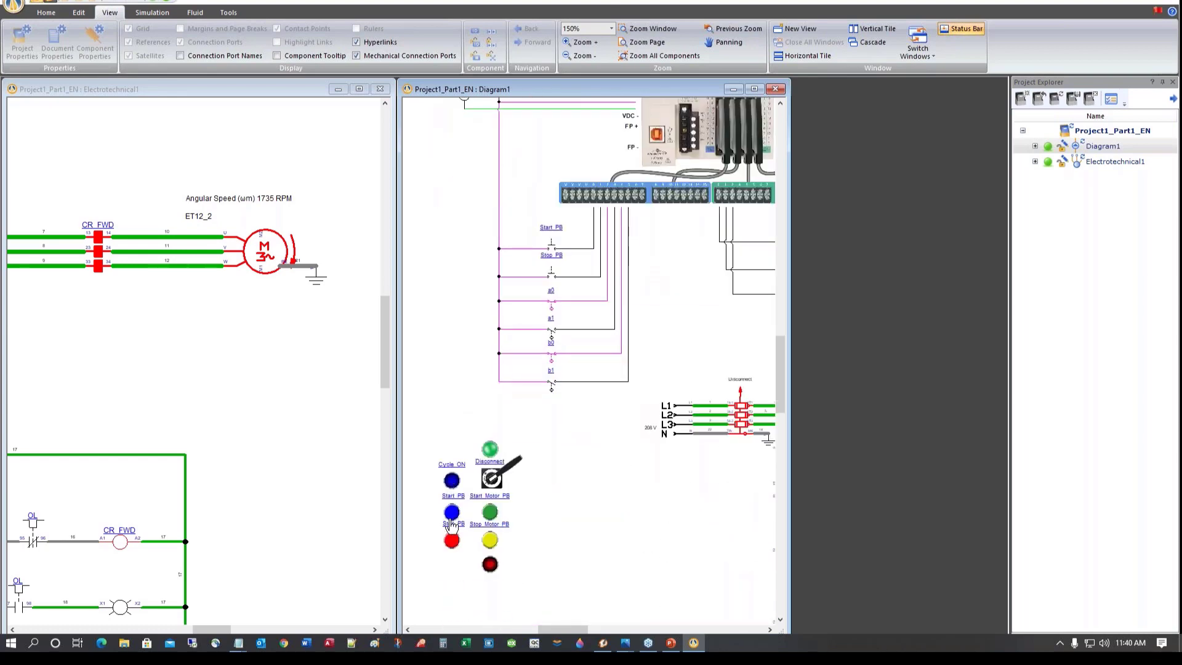
left_click(450, 520)
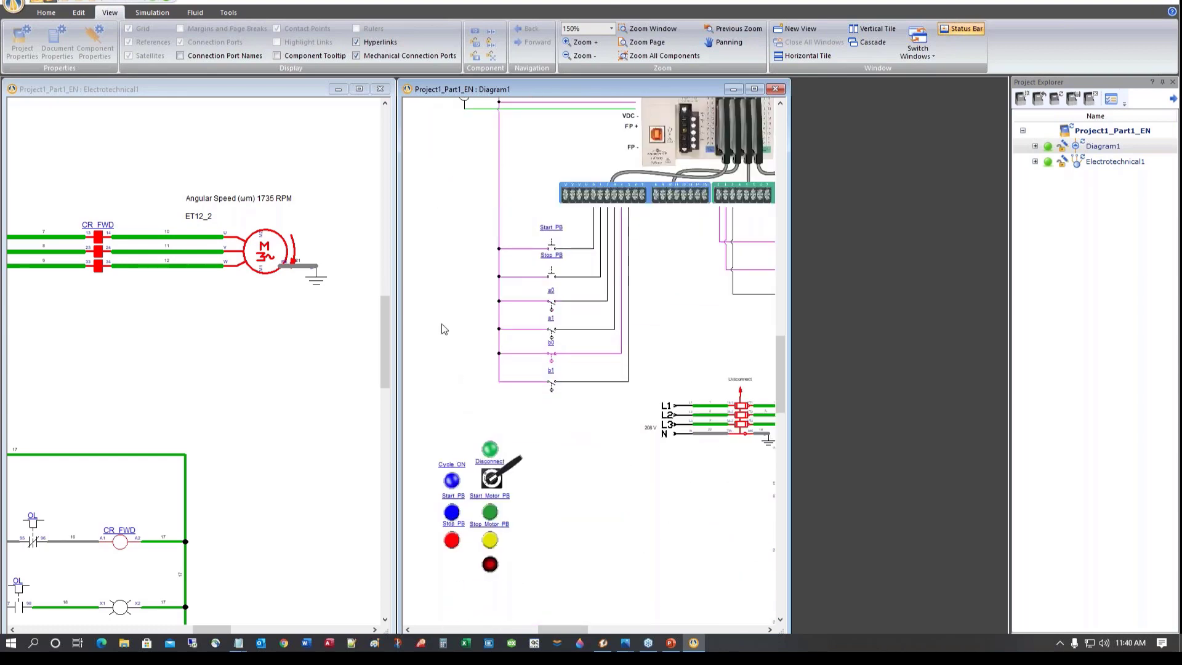
scroll(444, 329, "up", 1)
scroll(444, 330, "up", 4)
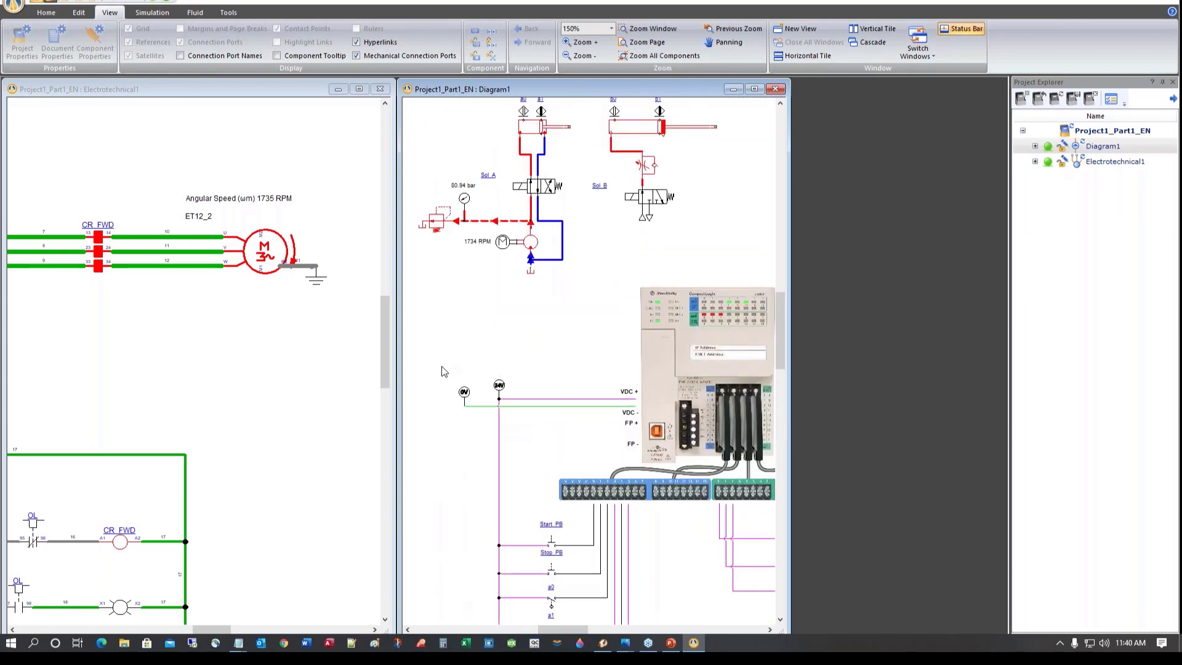
scroll(443, 371, "up", 1)
scroll(443, 370, "up", 1)
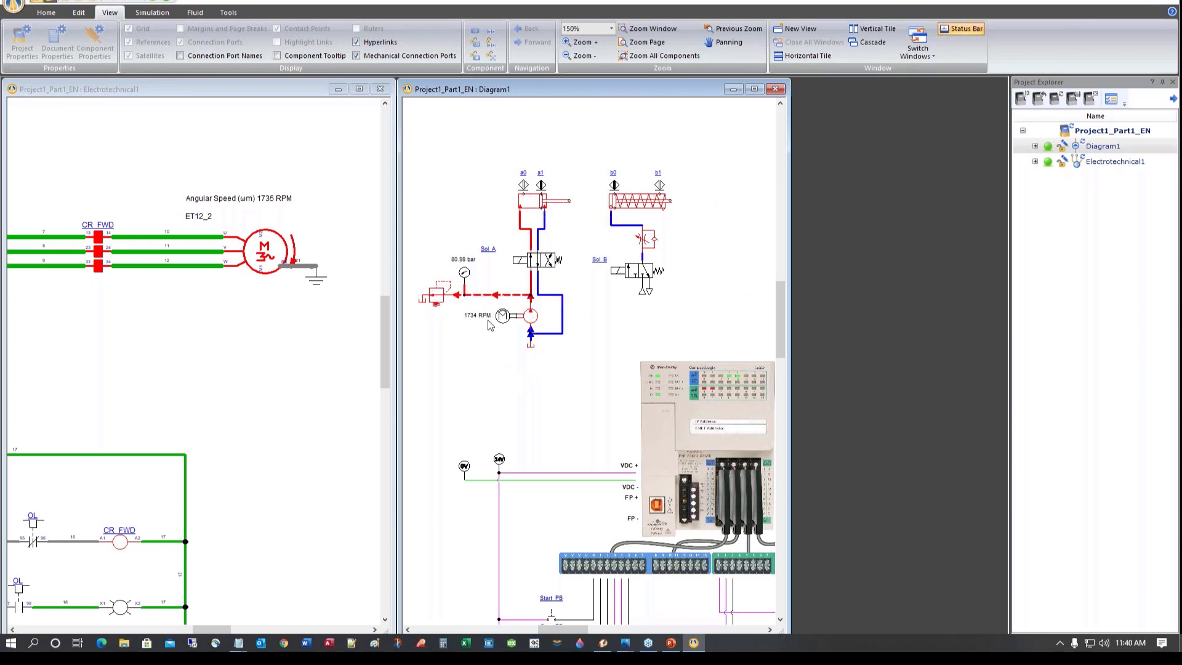
scroll(483, 369, "down", 1)
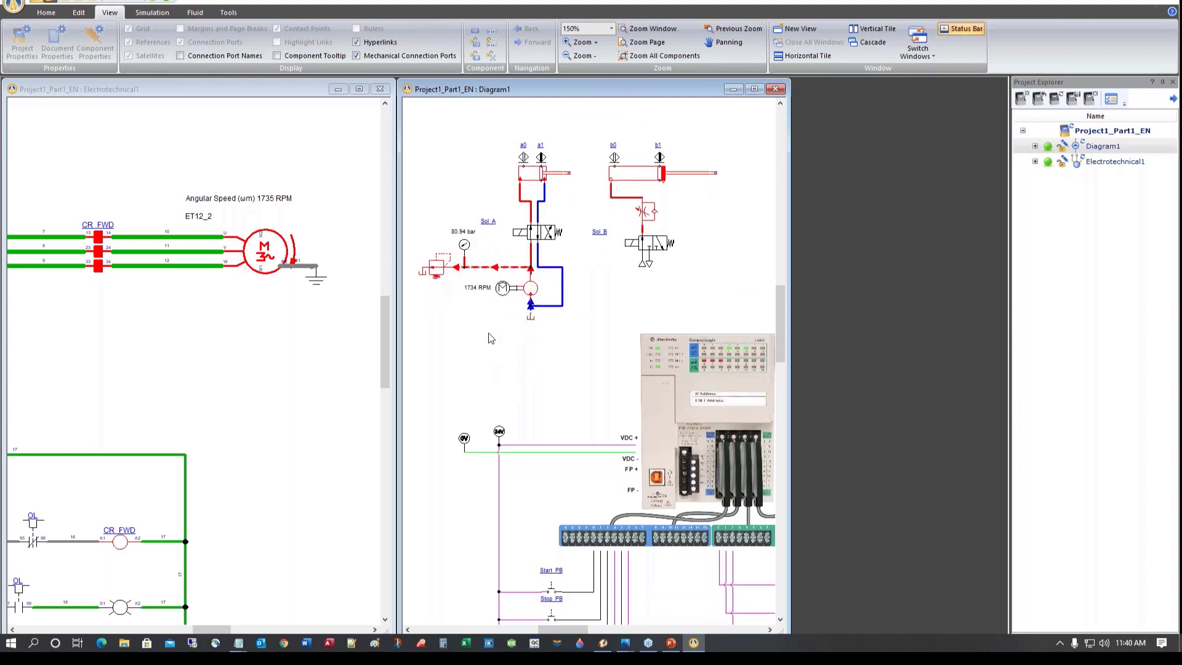
left_click(167, 2)
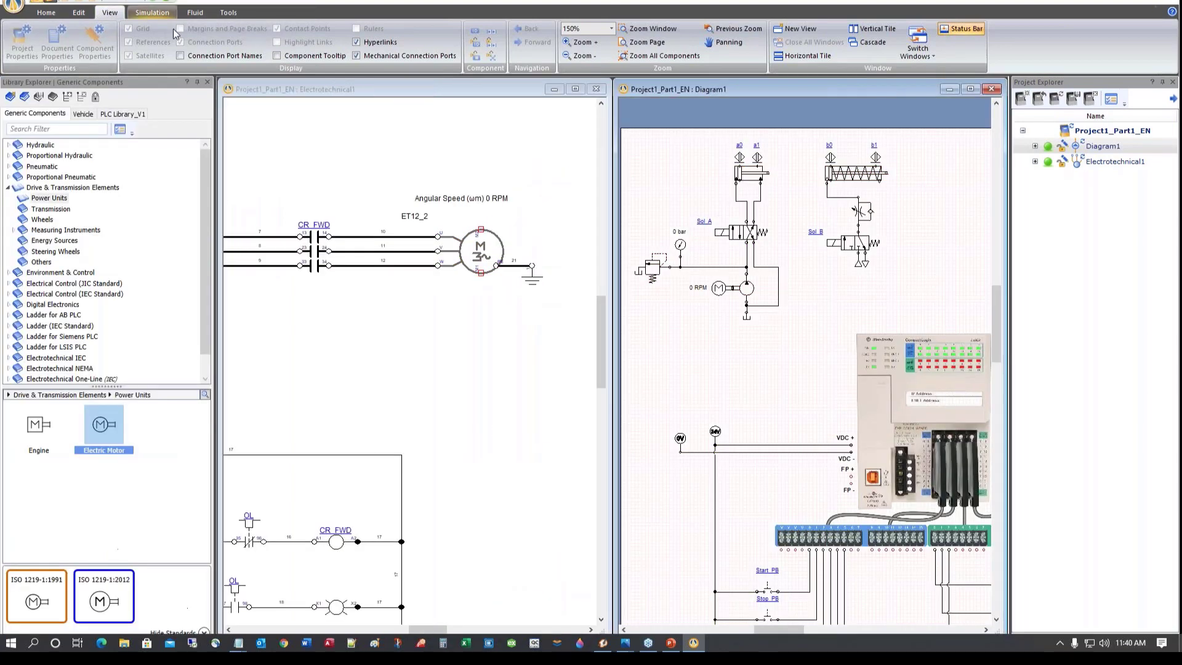
Close the Electrotechnical1 window and the Project Explorer, and maximize the Diagram1 window
left_click(594, 89)
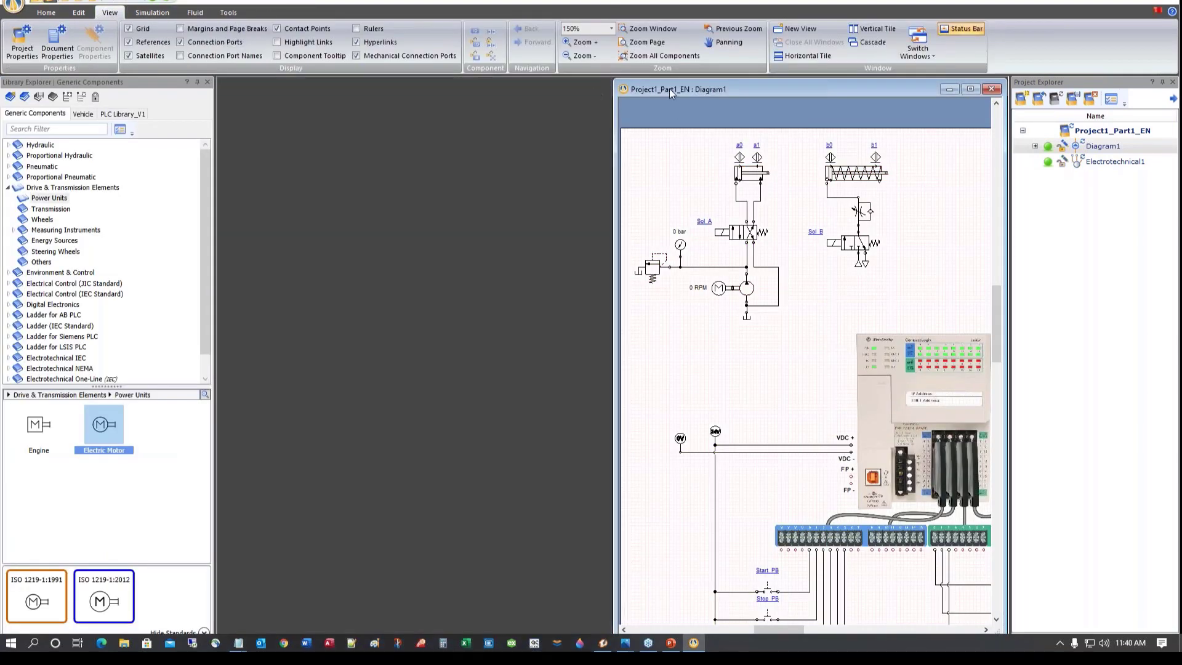
left_click_drag(664, 87, 445, 87)
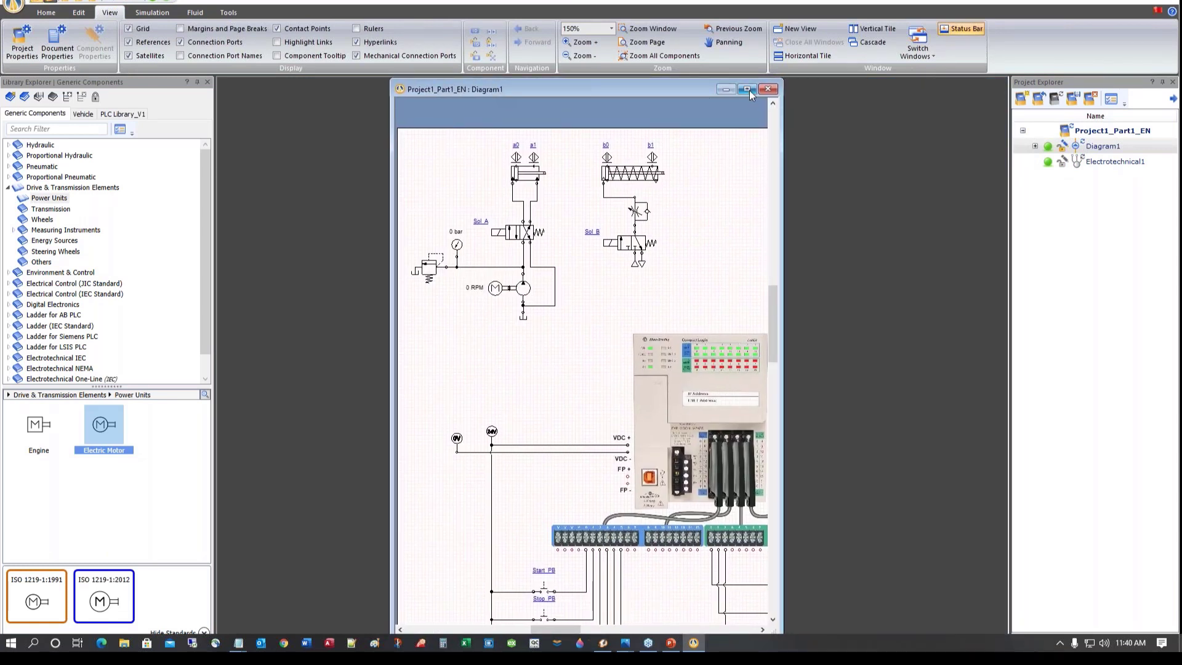
left_click(1173, 83)
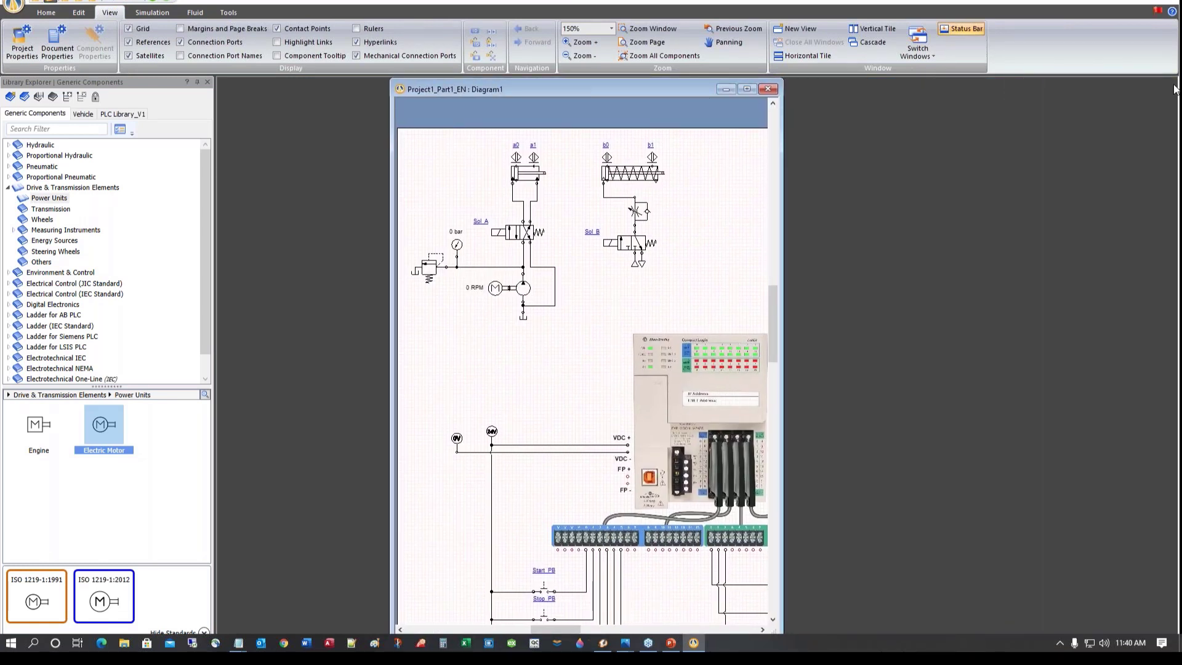
left_click(747, 90)
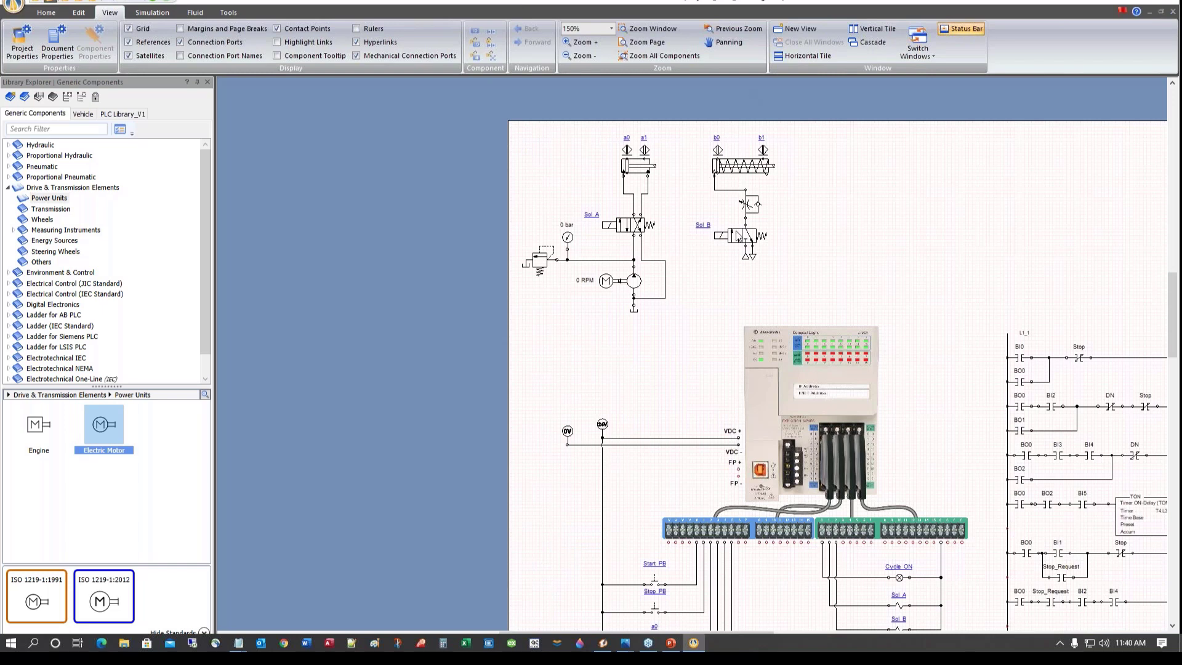
Draw a rectangle enclosing all the pushbuttons, indicator lights and the Disconnect switch in Diagram1
scroll(730, 282, "down", 2)
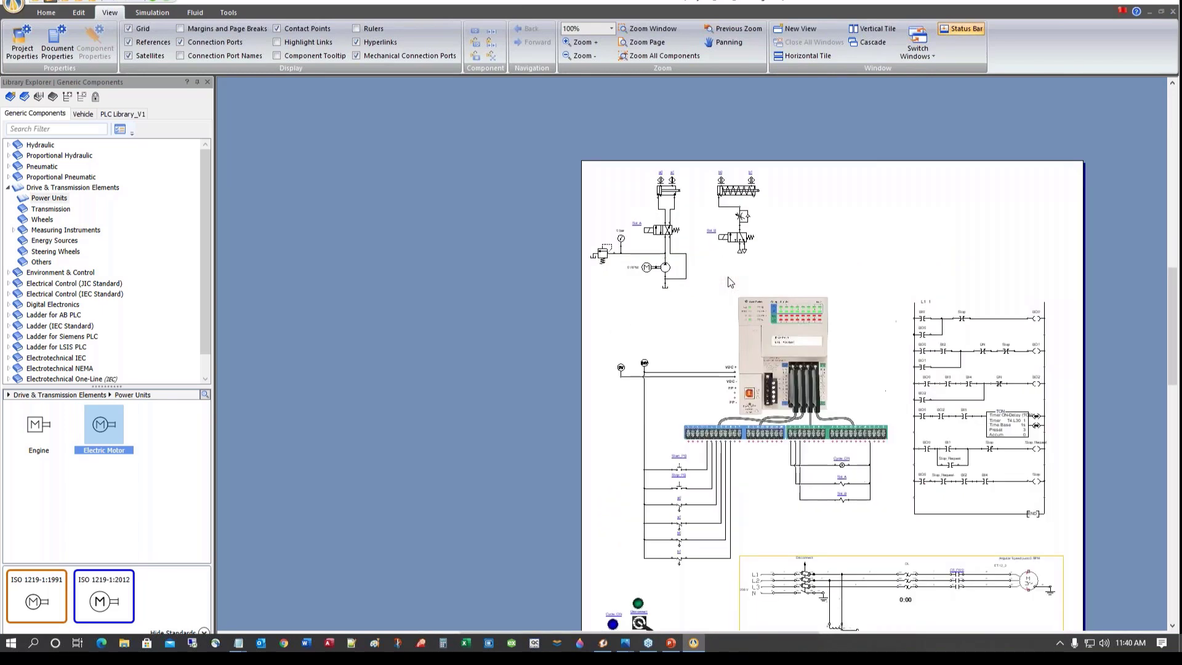
scroll(731, 282, "down", 5)
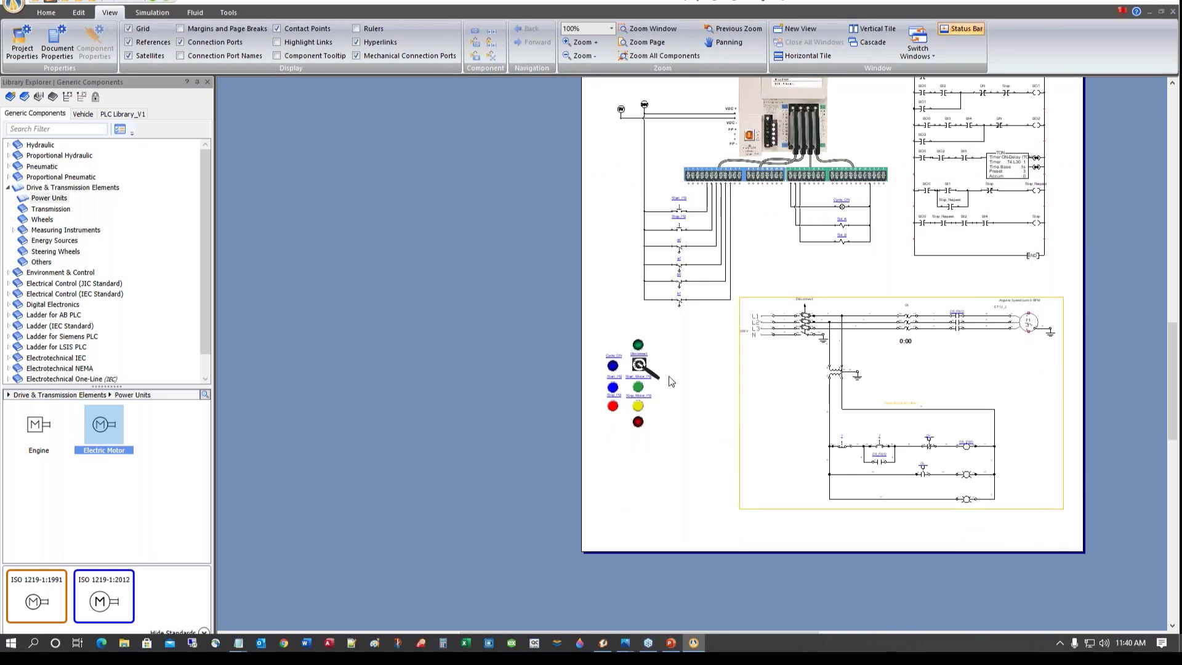
scroll(671, 383, "up", 5)
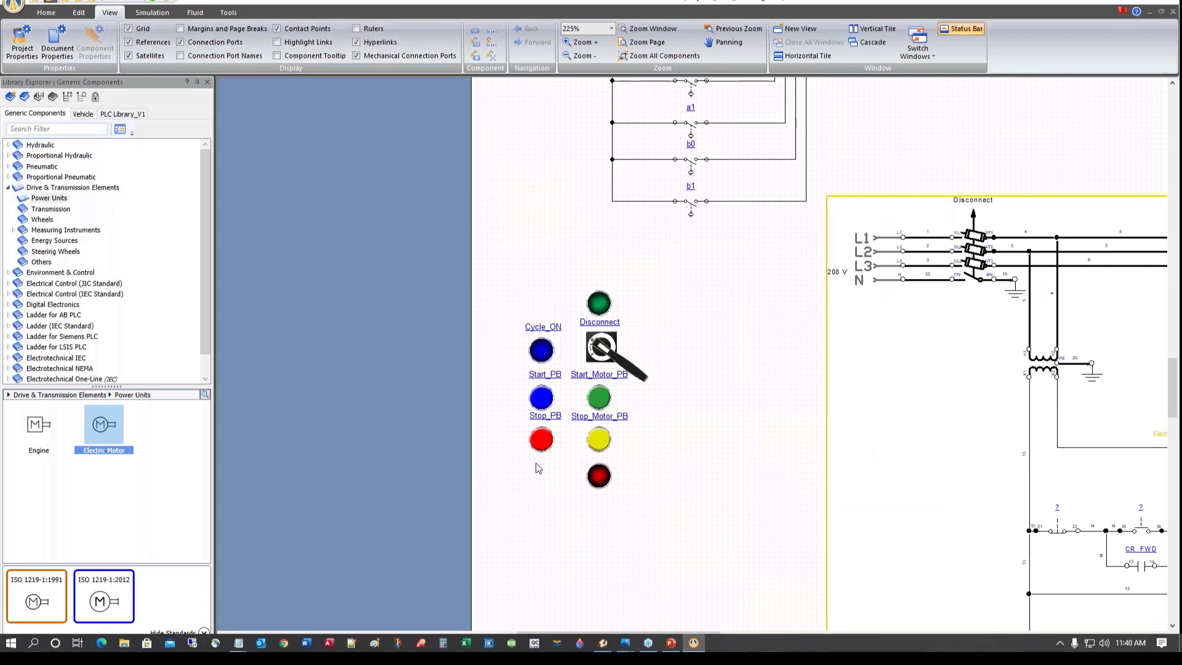
left_click(46, 12)
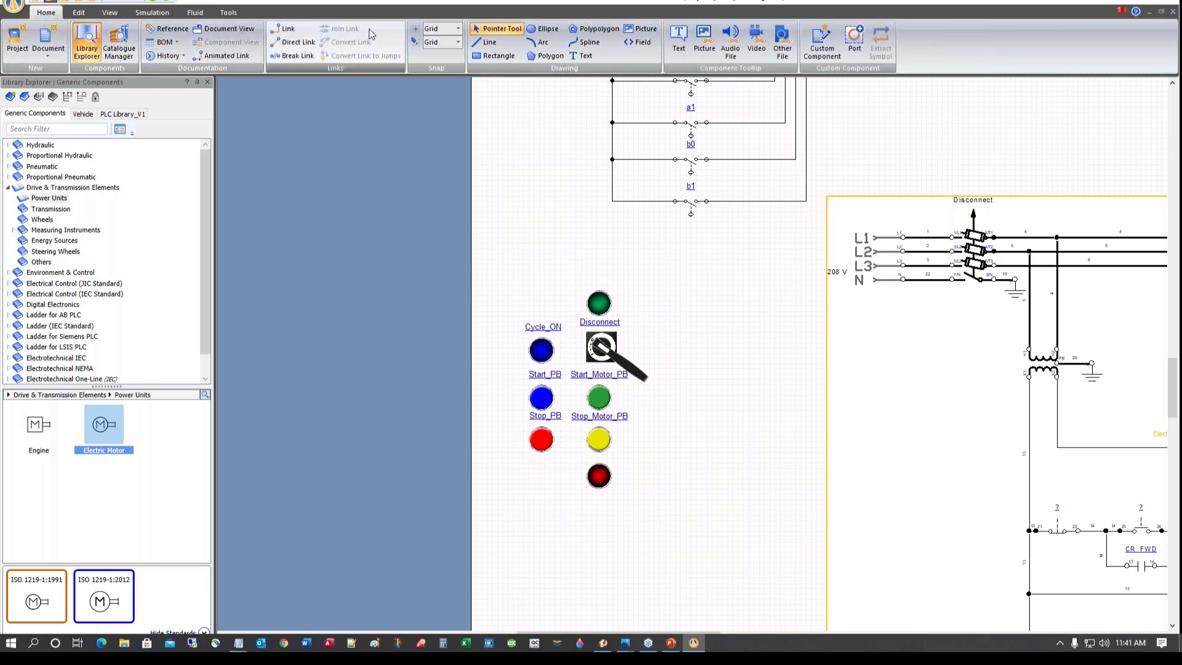
left_click(496, 55)
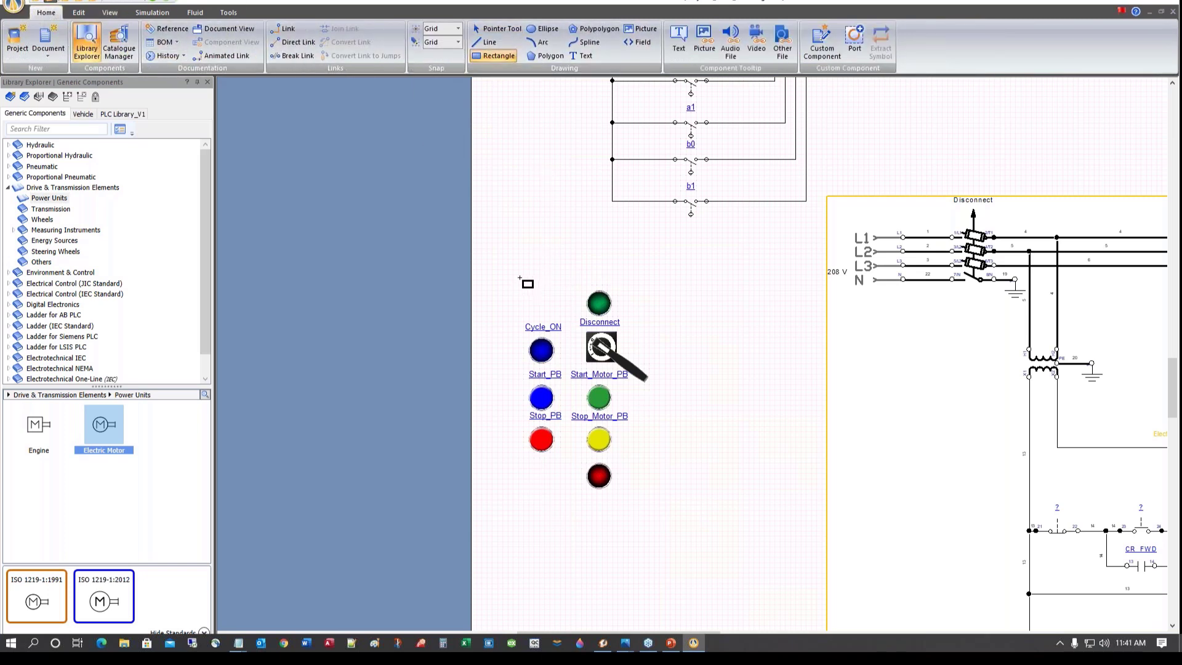
left_click_drag(519, 281, 654, 509)
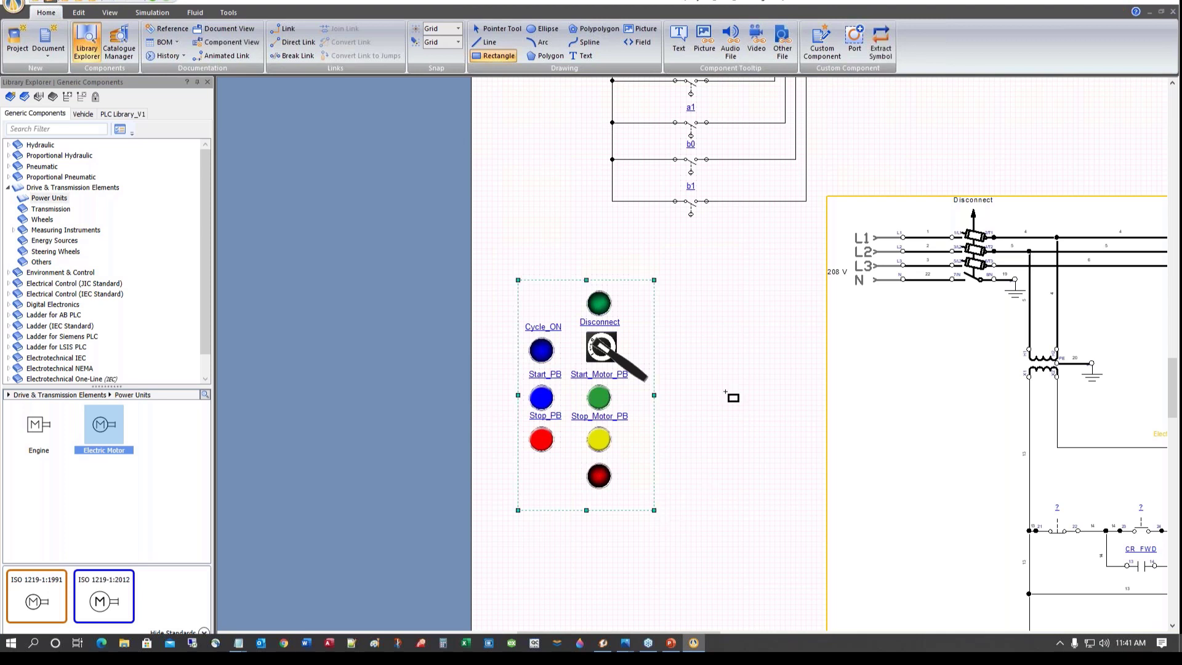
Fill the control panel rectangle with solid pattern 2 and send it behind the buttons, lights and Disconnect switch
left_click(79, 12)
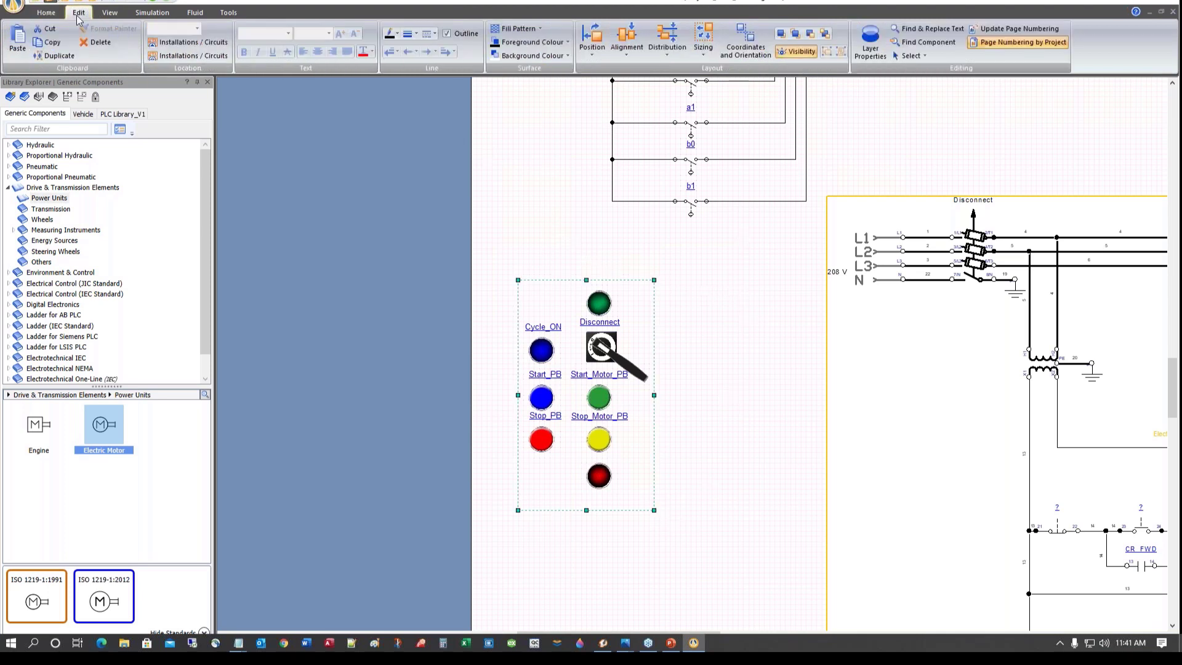
left_click(508, 31)
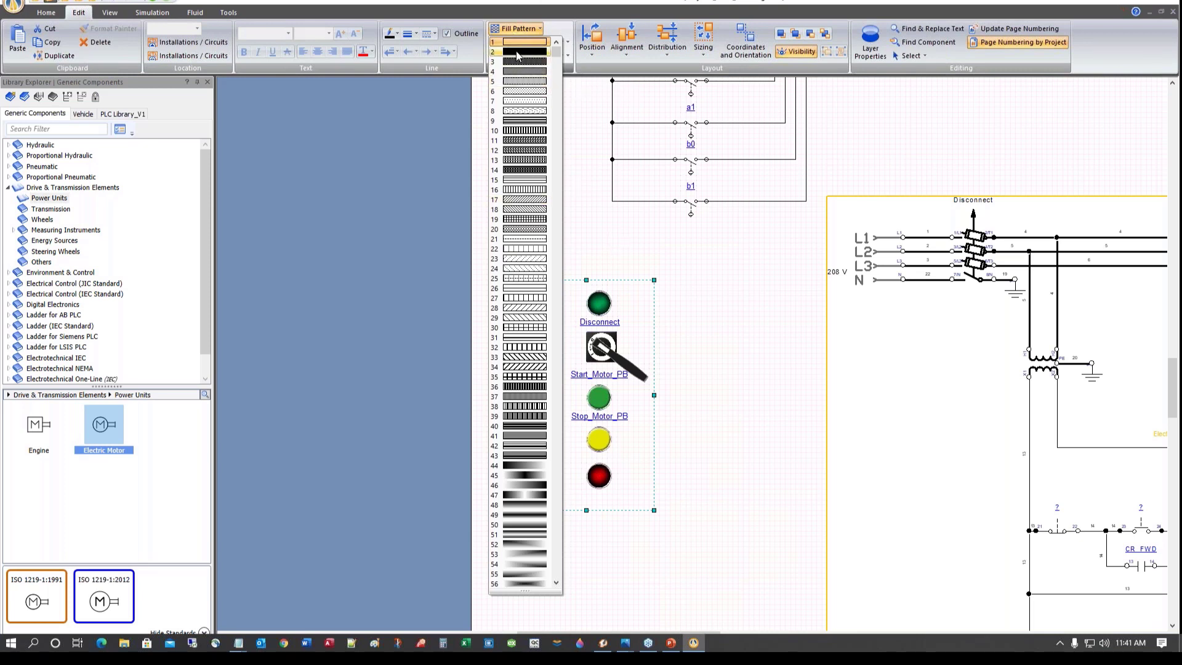
left_click(517, 53)
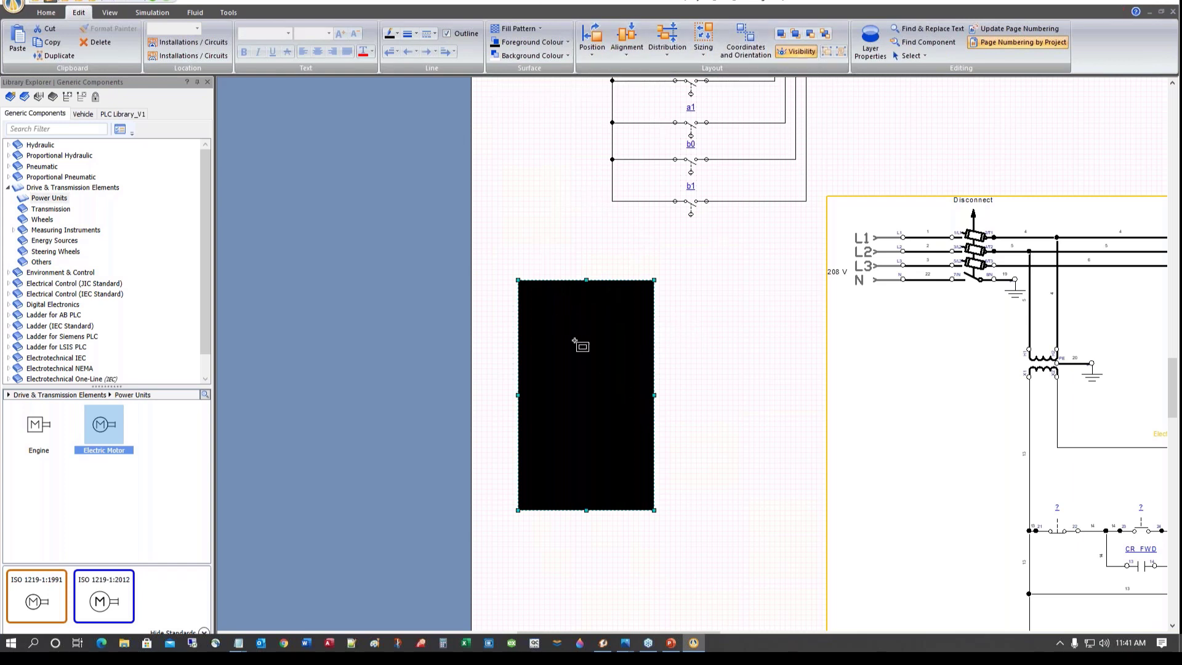
left_click(825, 35)
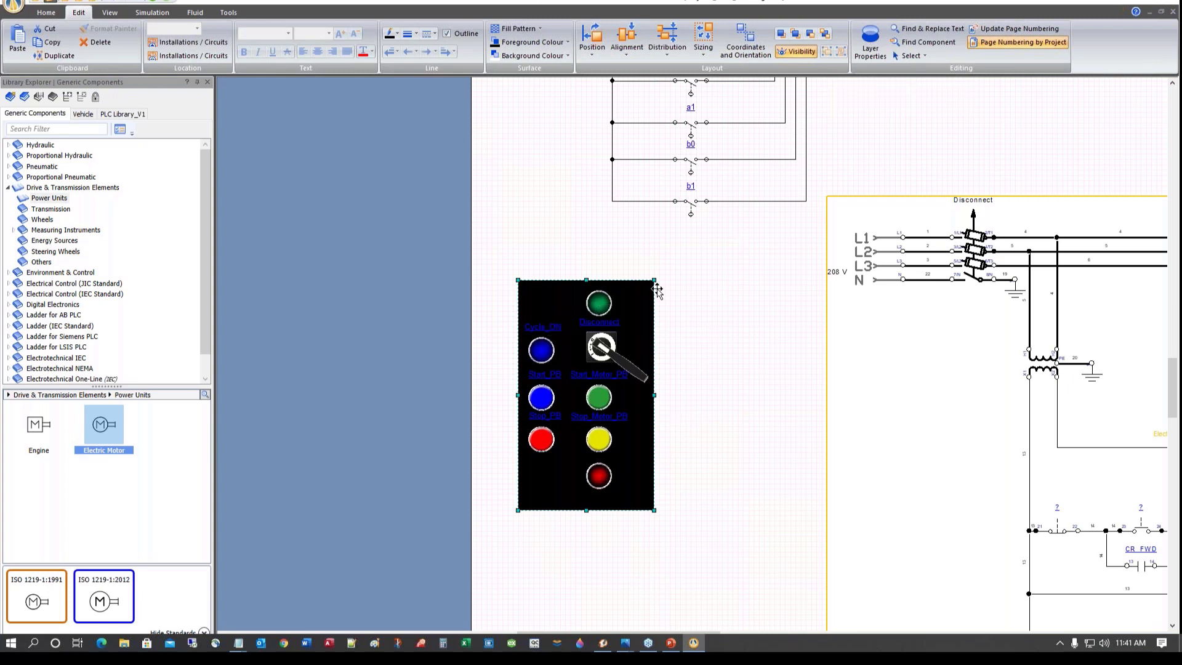
Set the control panel rectangle's foreground colour to light blue and deselect it
left_click(513, 42)
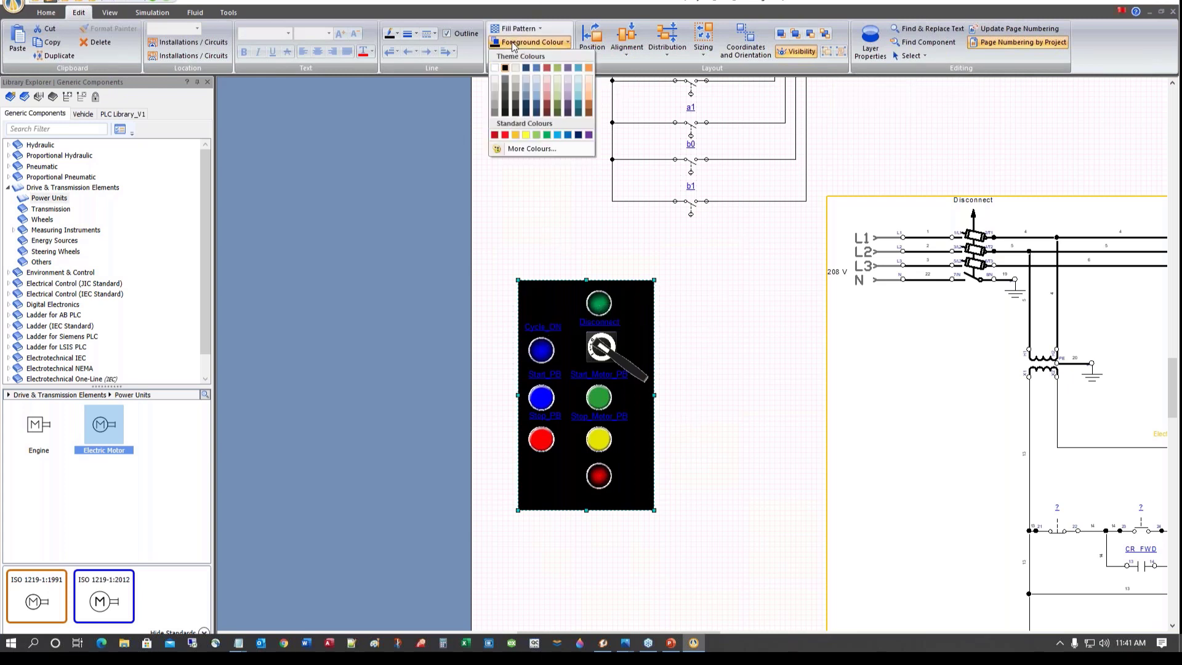
left_click(537, 91)
left_click(702, 366)
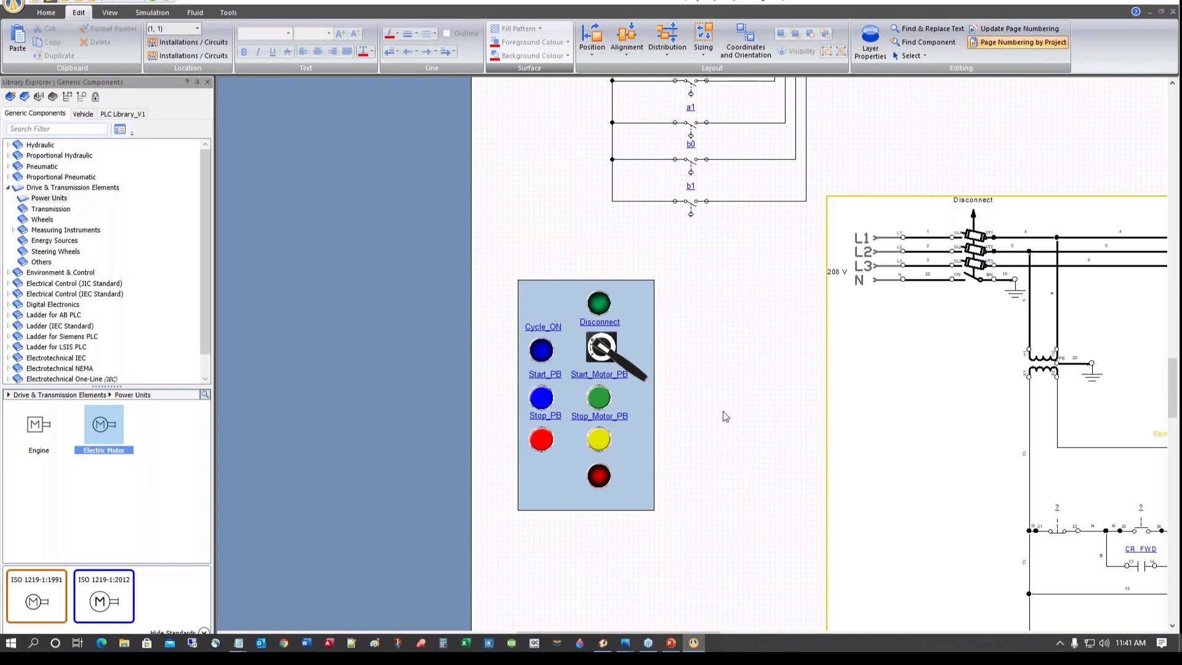
Move the hydraulic and pneumatic cylinder circuits together to the upper middle of the page, above the PLC
scroll(725, 417, "up", 2)
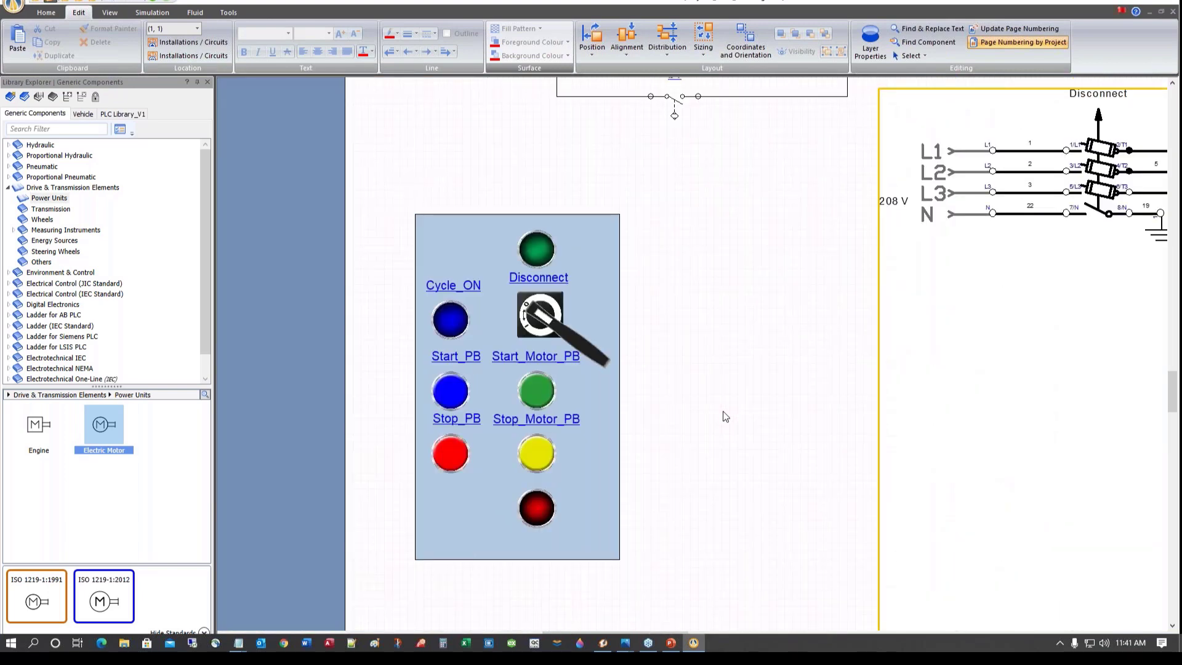
scroll(726, 417, "down", 5)
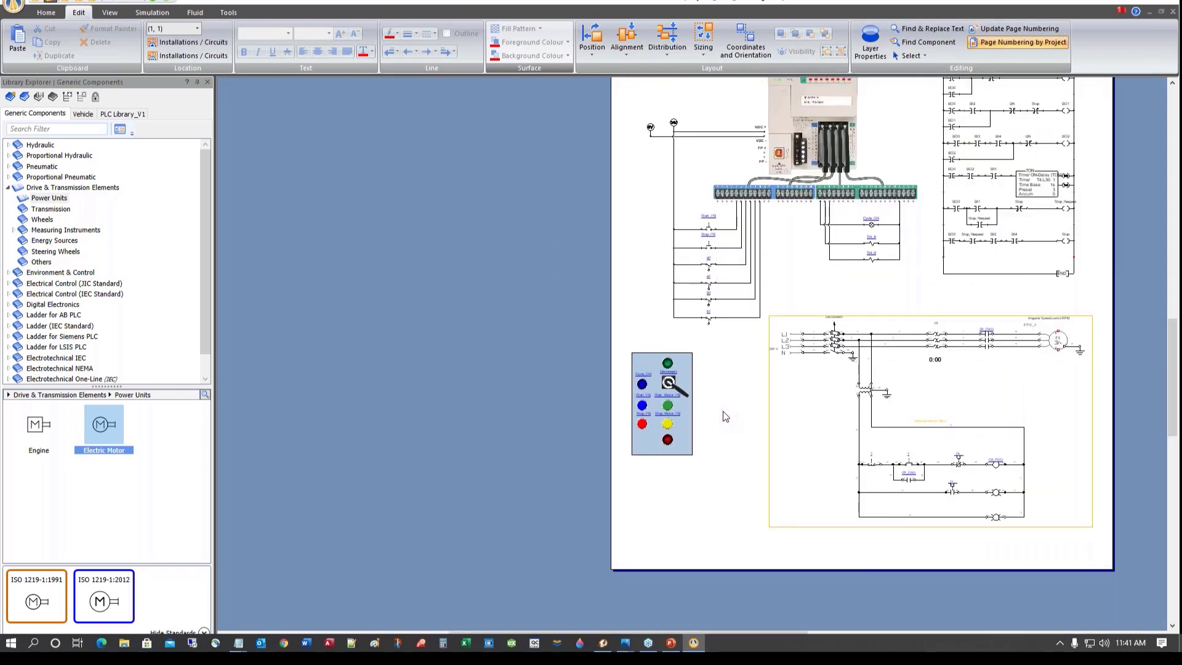
scroll(725, 417, "down", 2)
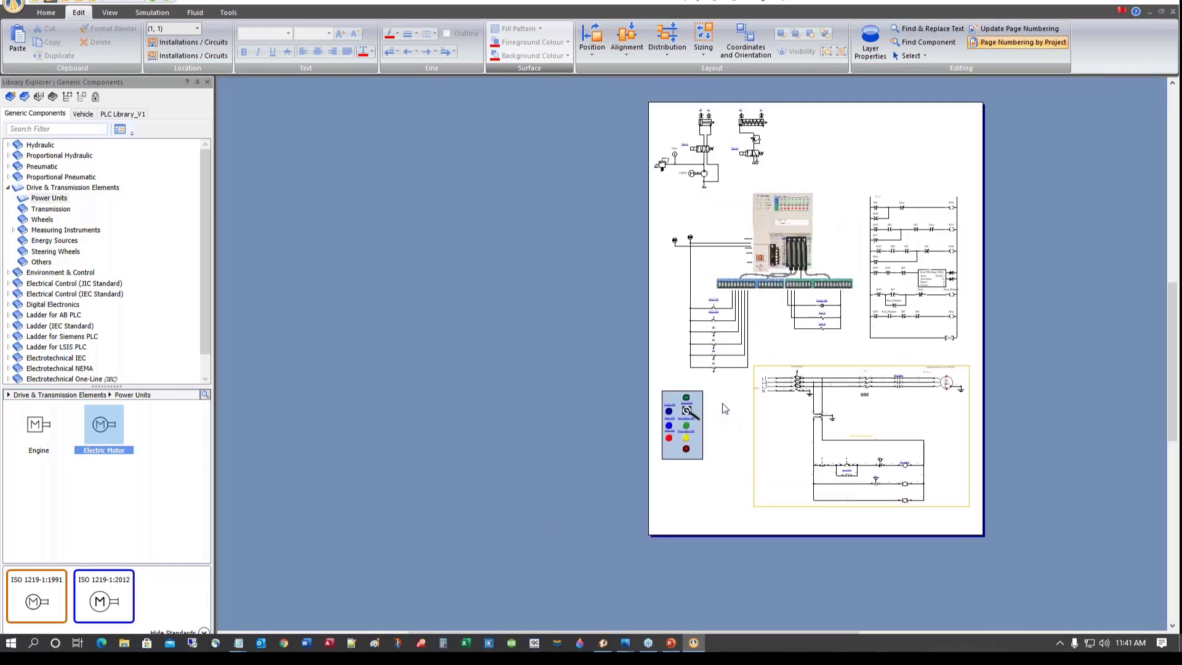
left_click_drag(644, 115, 797, 217)
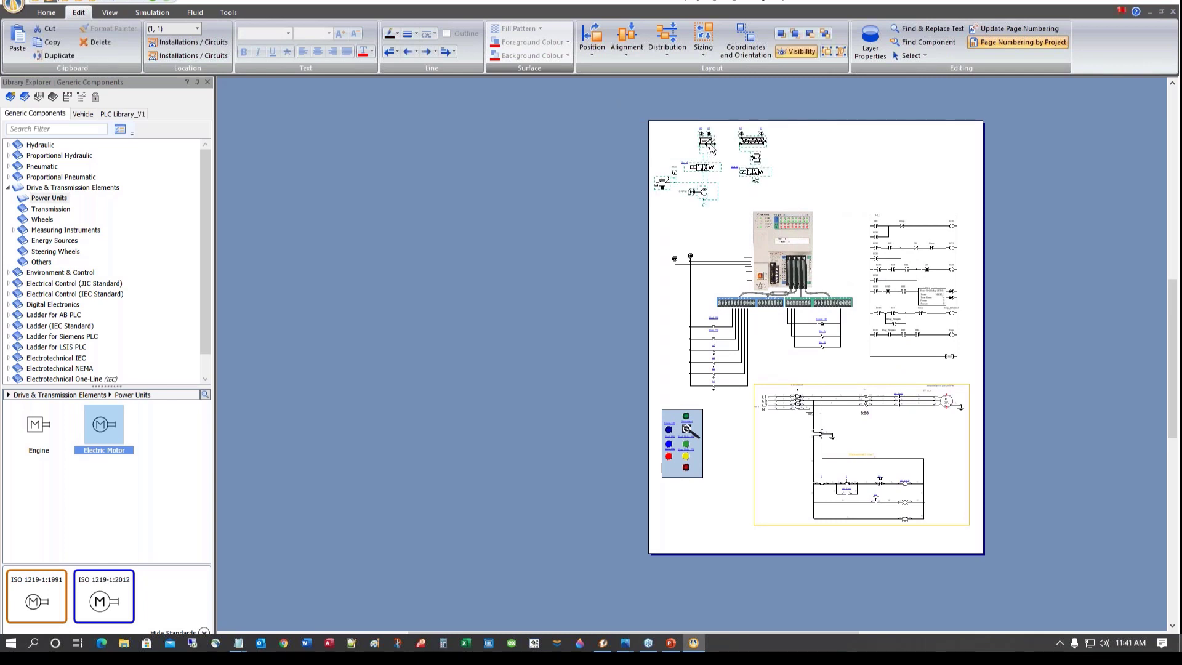
left_click_drag(711, 150, 803, 153)
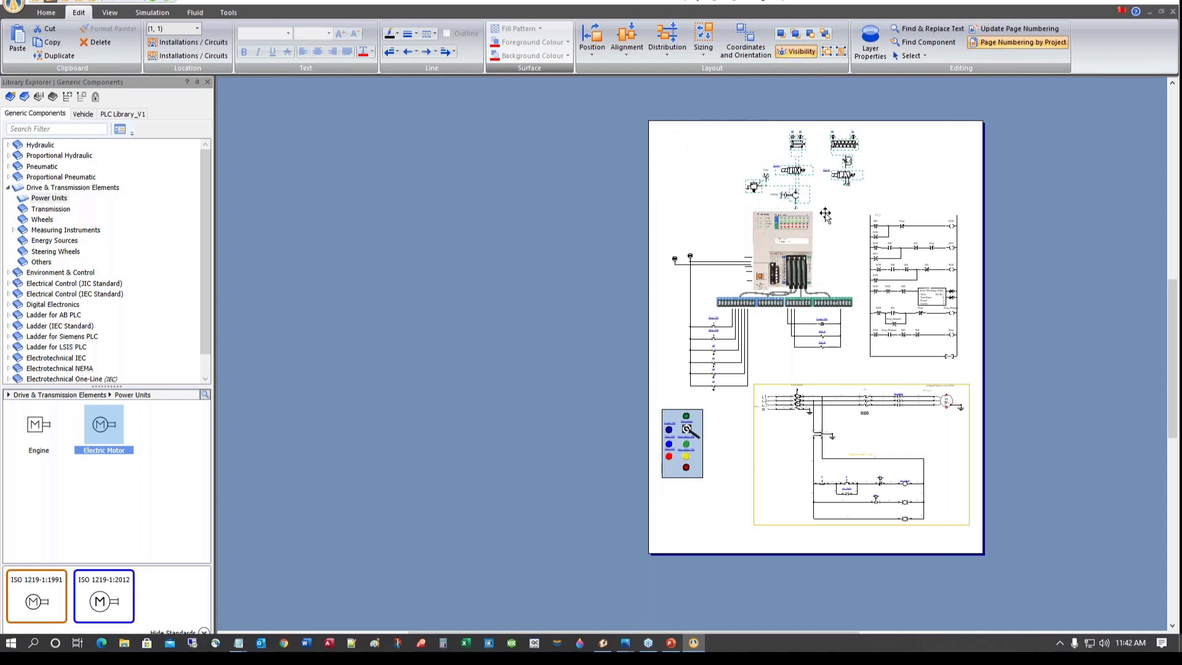
left_click_drag(799, 143, 799, 148)
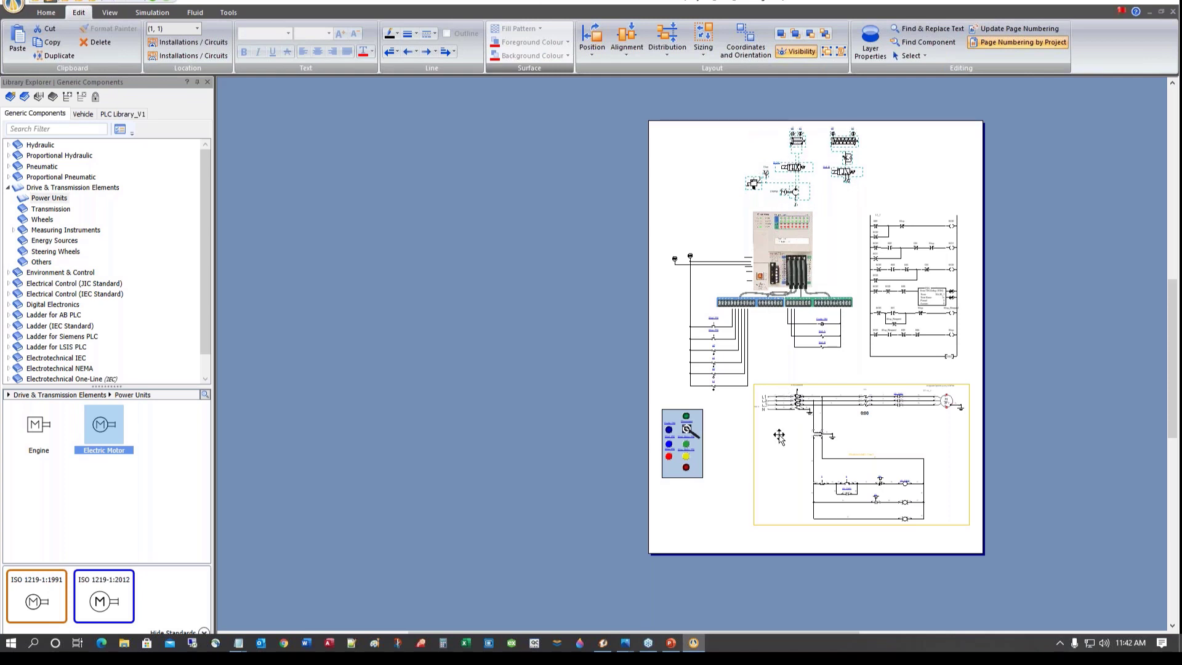
left_click(727, 490)
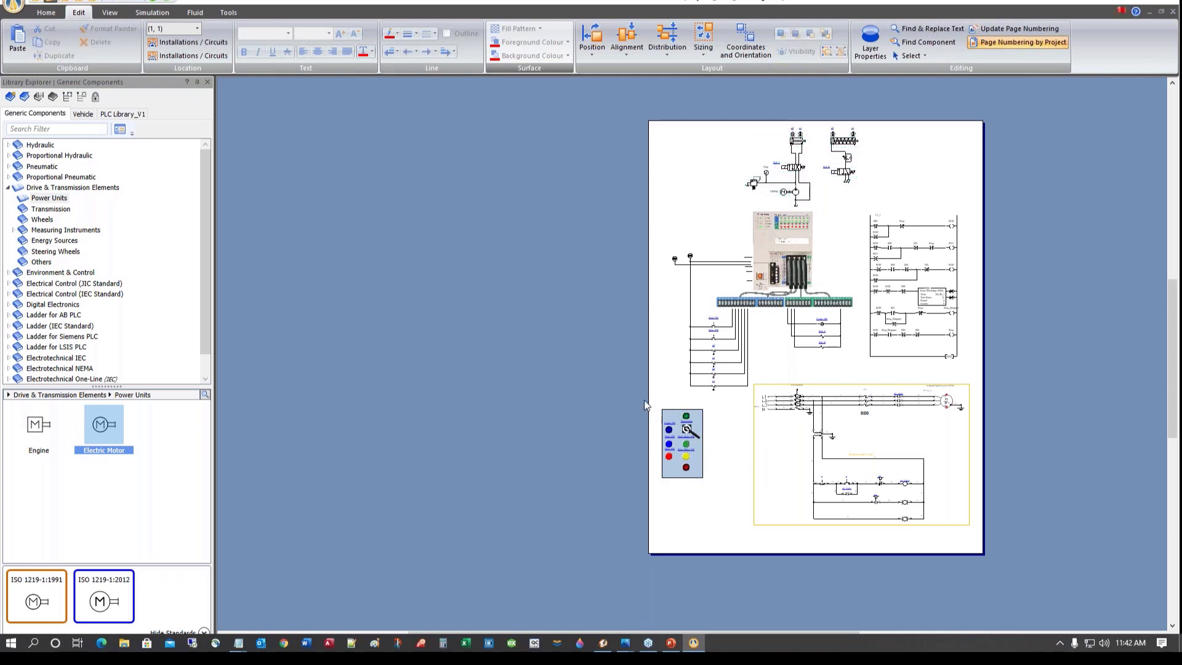
Move the whole control panel with its buttons and lights to the page's upper-left corner, beside the fluid circuits
left_click_drag(646, 400, 724, 492)
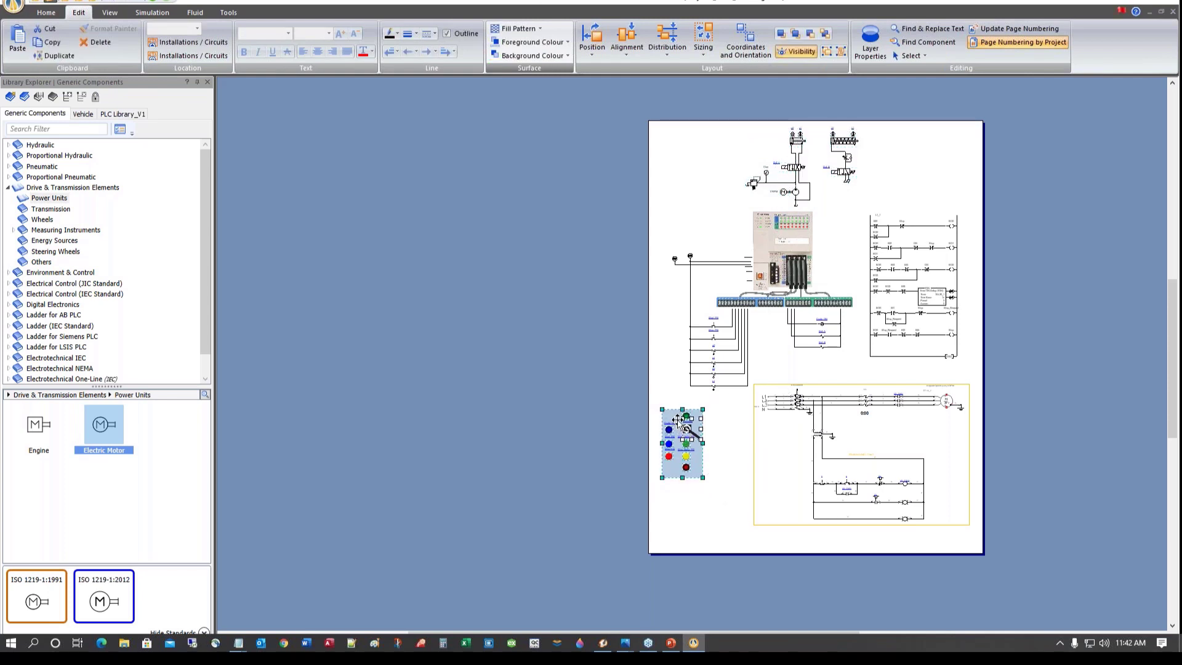
left_click_drag(680, 422, 694, 150)
left_click(702, 493)
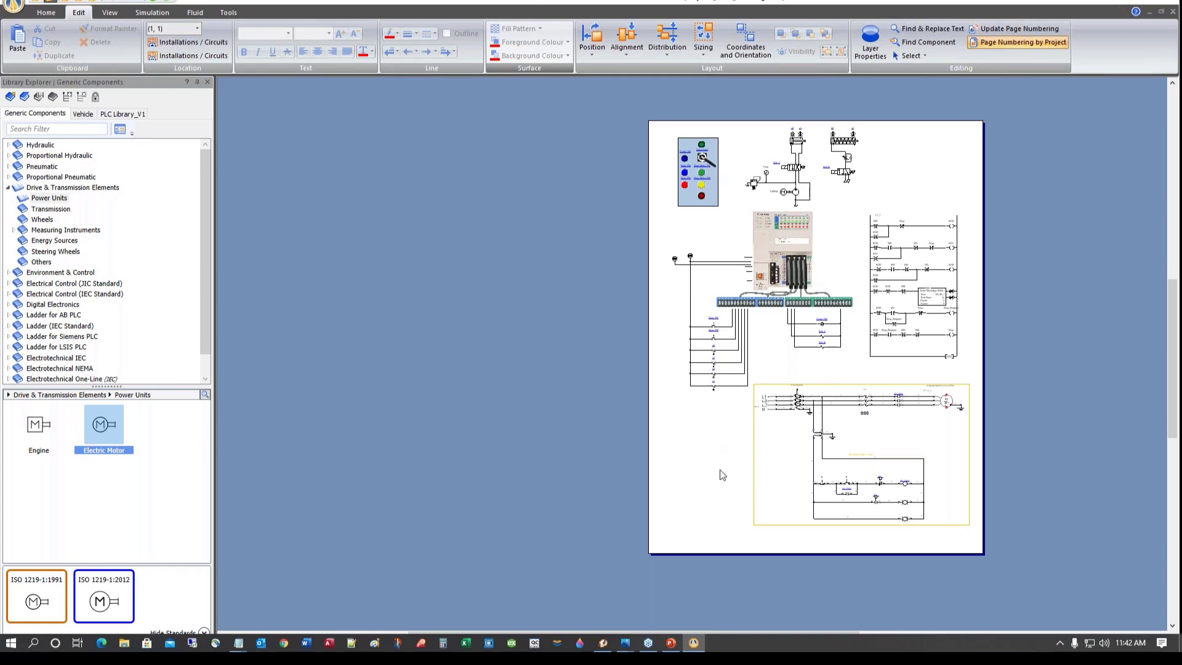
Review the rearranged Diagram1 page and examine the spring-return cylinder circuit with sensors b0 and b1
scroll(715, 479, "down", 1)
scroll(714, 479, "up", 3)
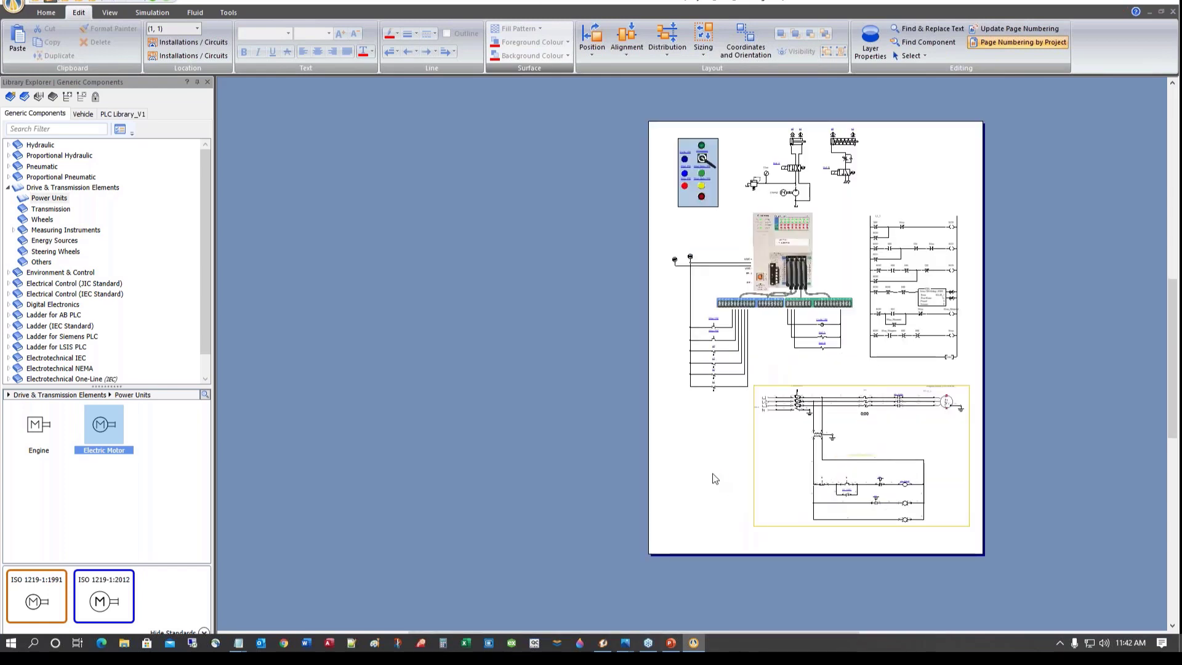
scroll(714, 479, "down", 2)
scroll(744, 553, "right", 3)
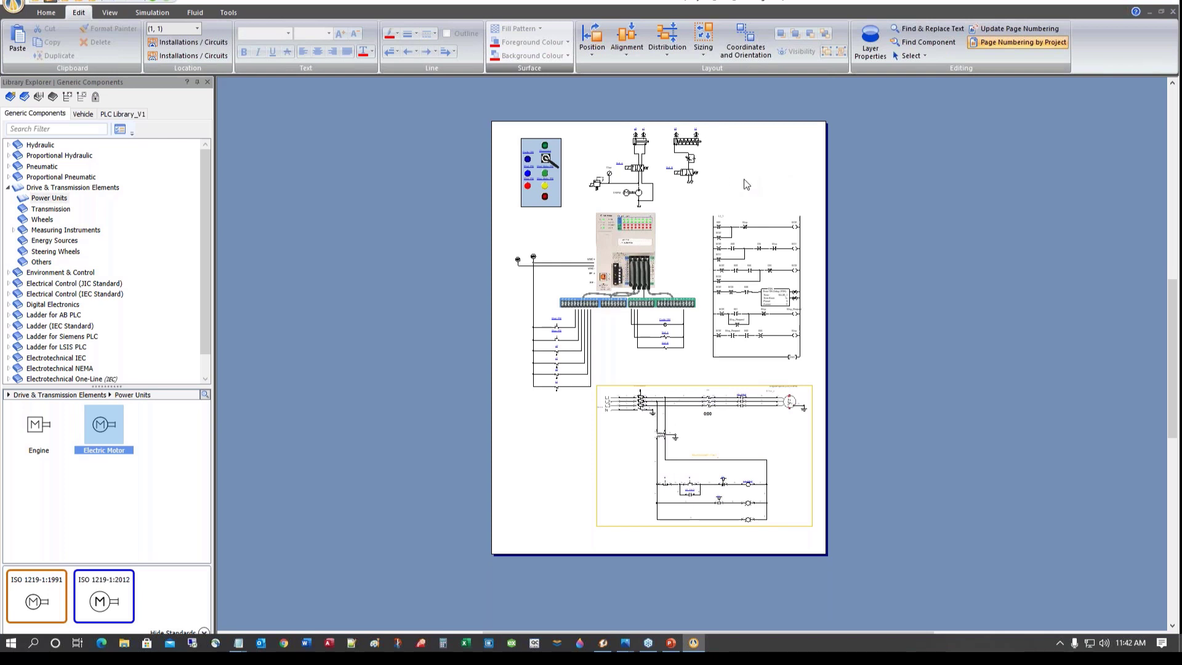
scroll(746, 185, "up", 3)
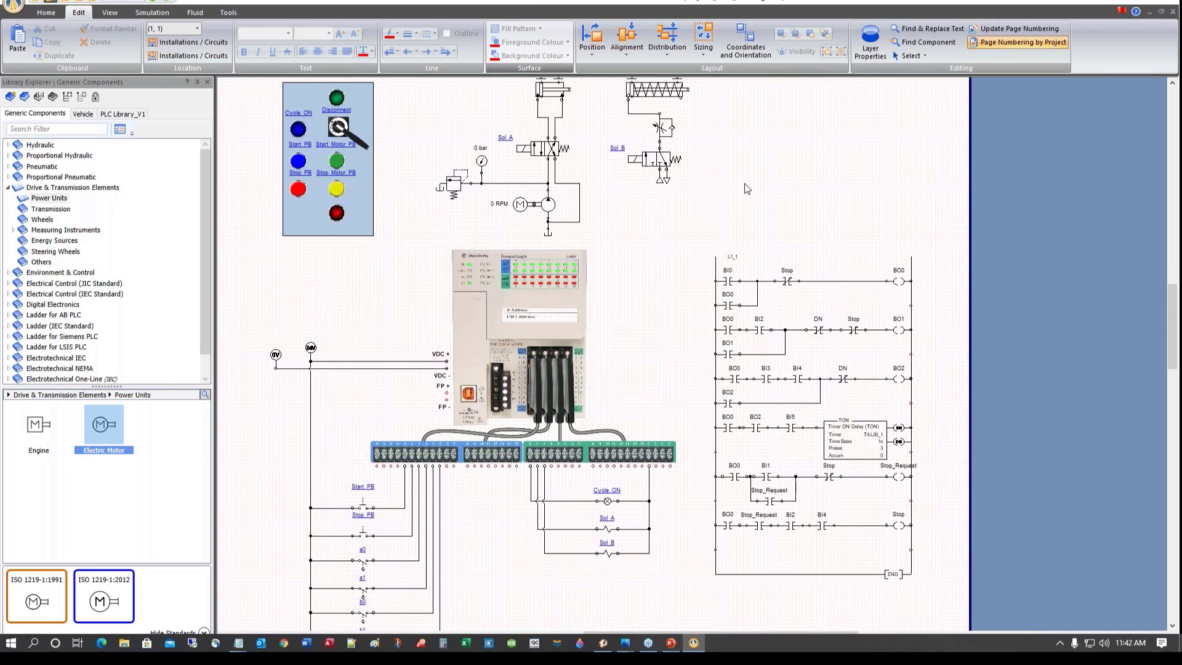
scroll(746, 188, "up", 3)
scroll(725, 215, "up", 5)
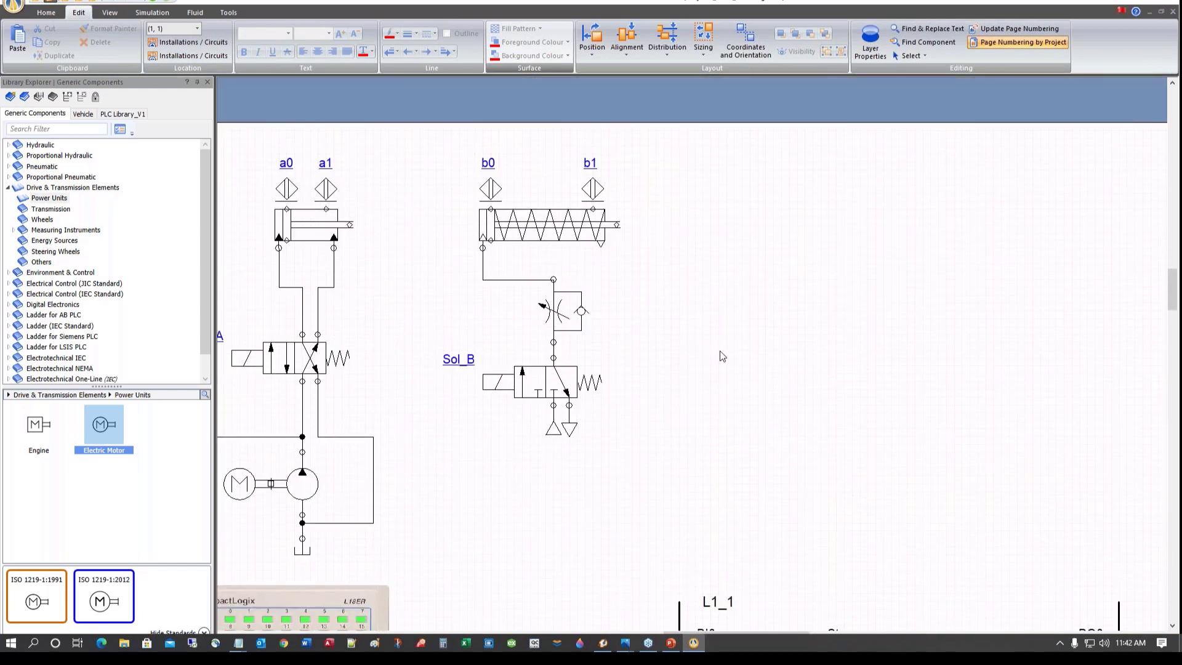
scroll(722, 357, "up", 3)
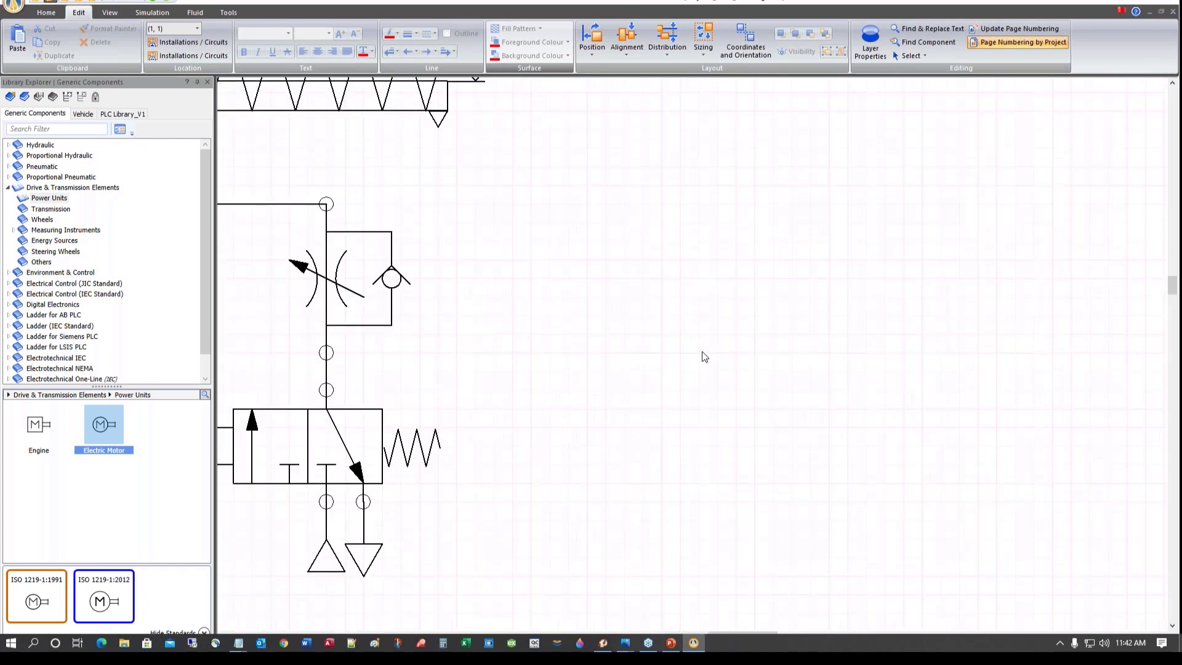
scroll(691, 378, "down", 2)
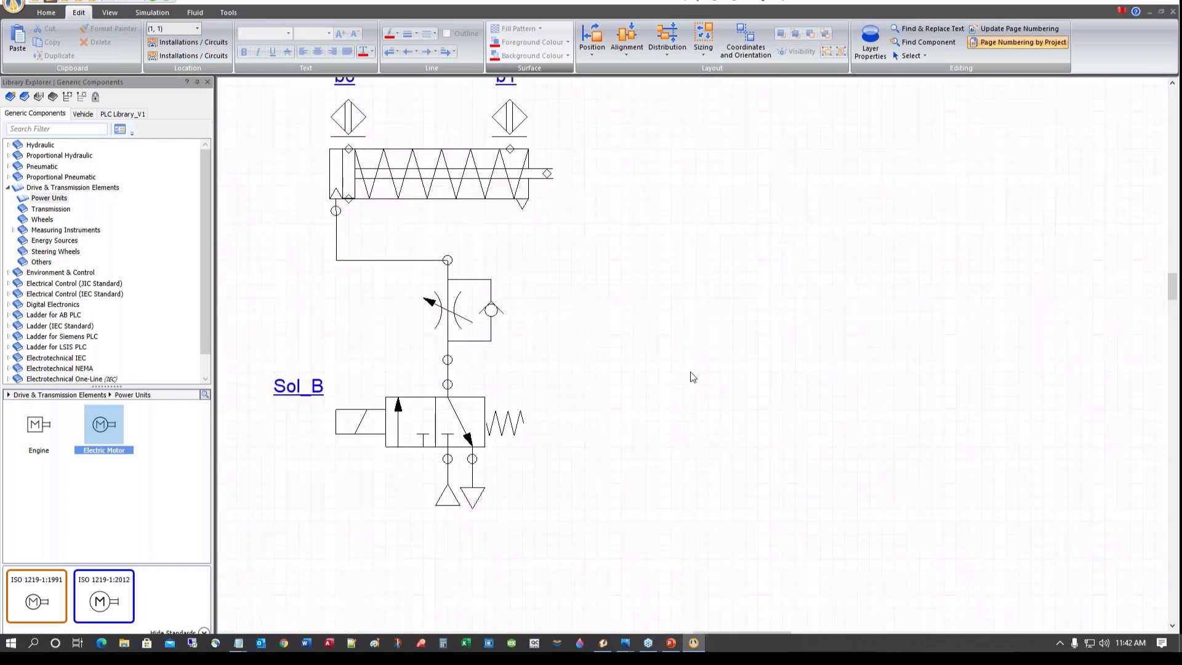
scroll(692, 377, "up", 3)
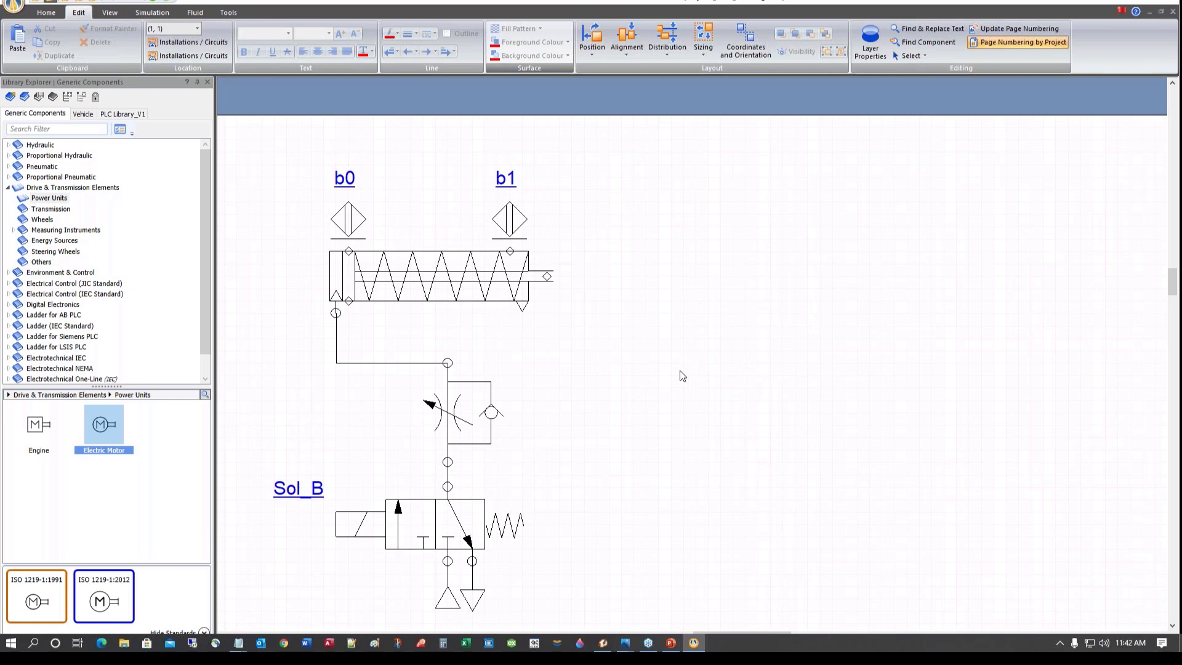
scroll(682, 375, "up", 2)
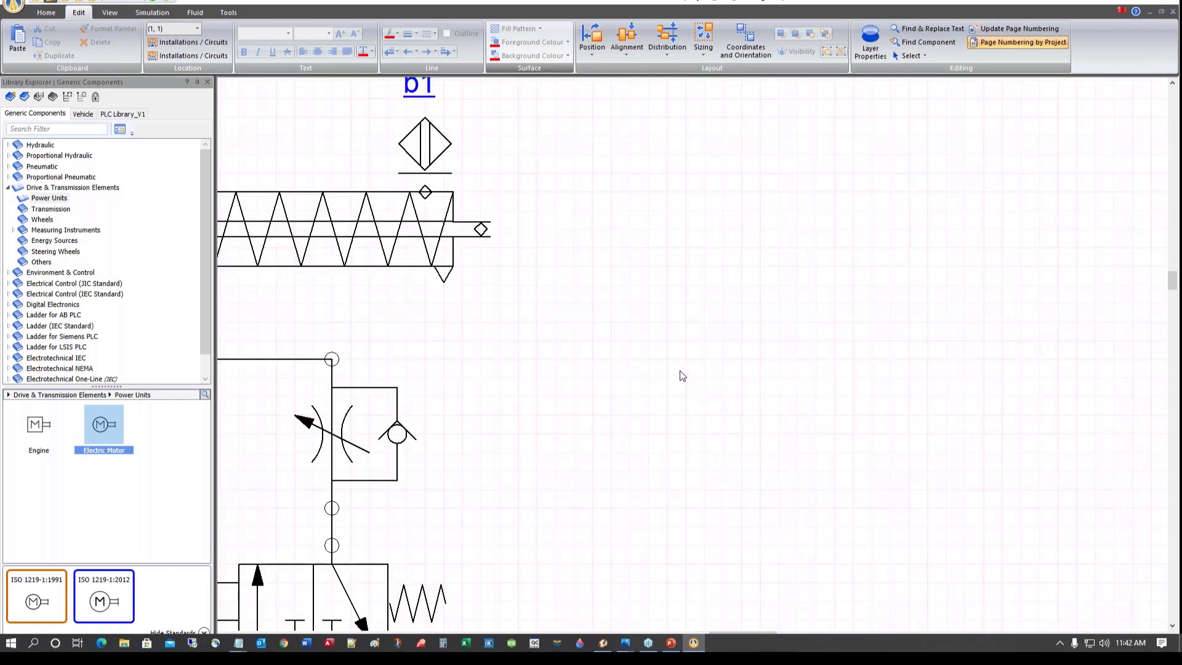
scroll(682, 375, "down", 2)
scroll(682, 376, "up", 2)
scroll(682, 376, "up", 3)
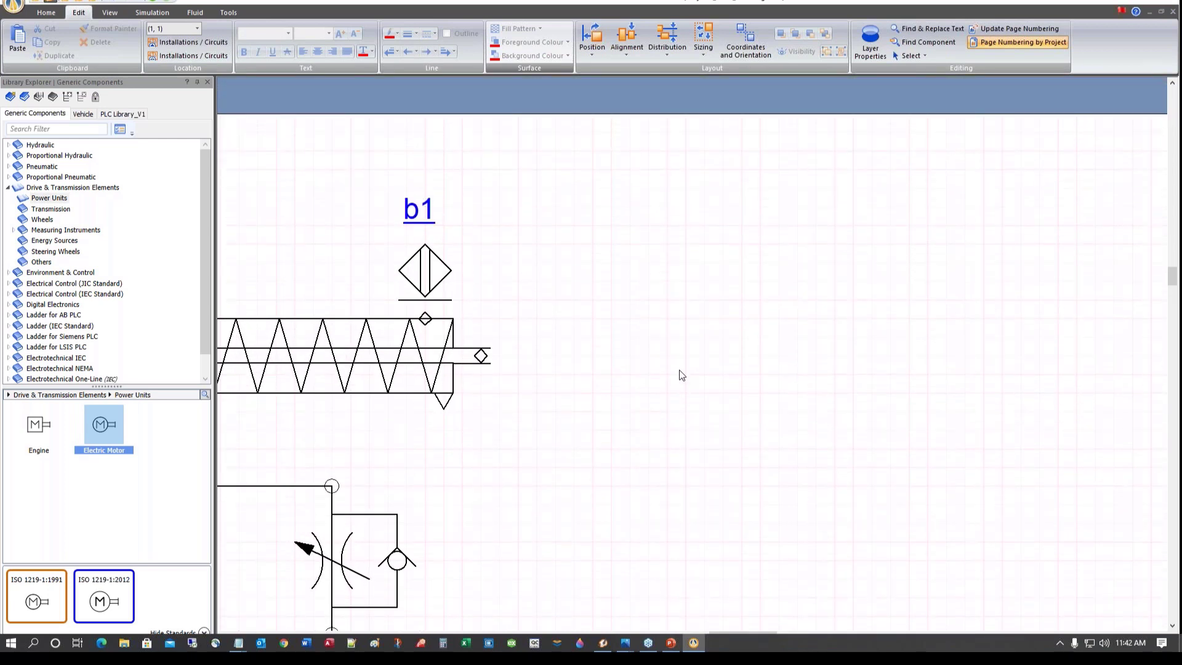
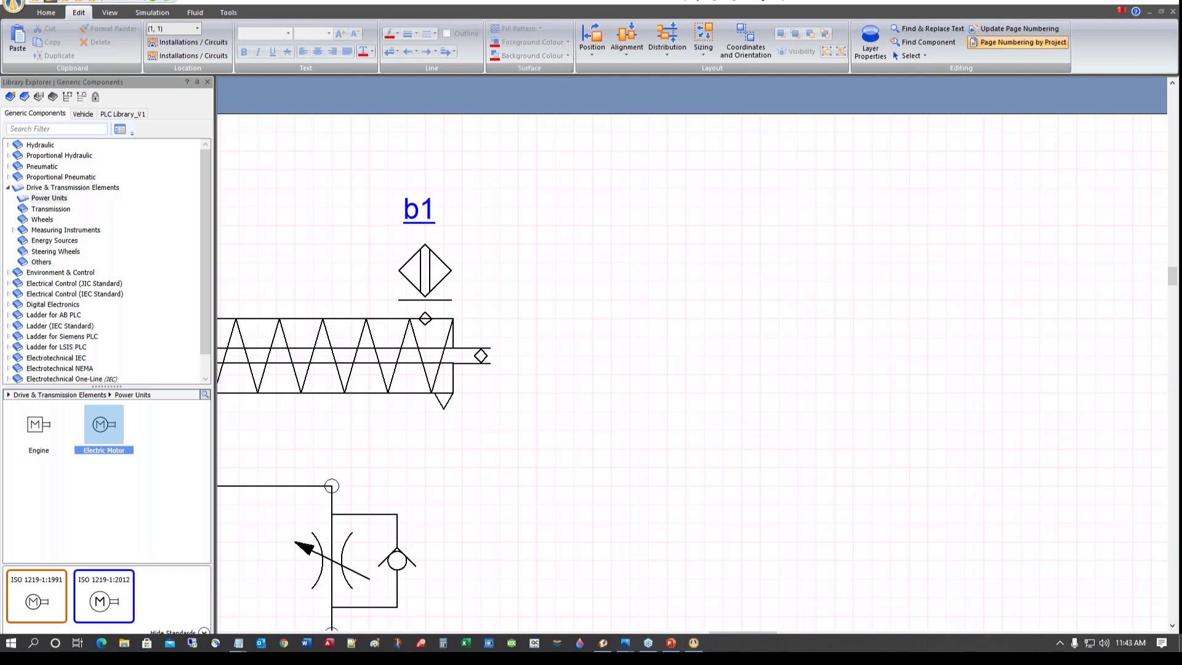
Switch to the blank Notepad window and arrange it as a narrow column beside Automation Studio, ready for notes
key("alt+Tab")
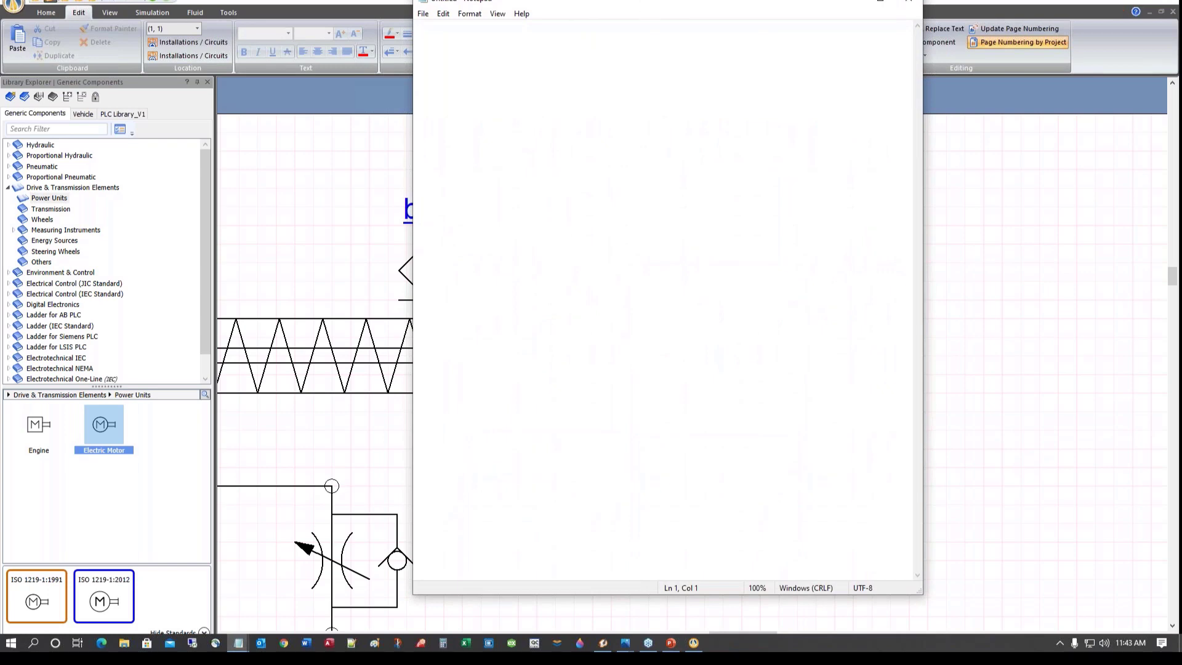
left_click_drag(619, 3, 1179, 99)
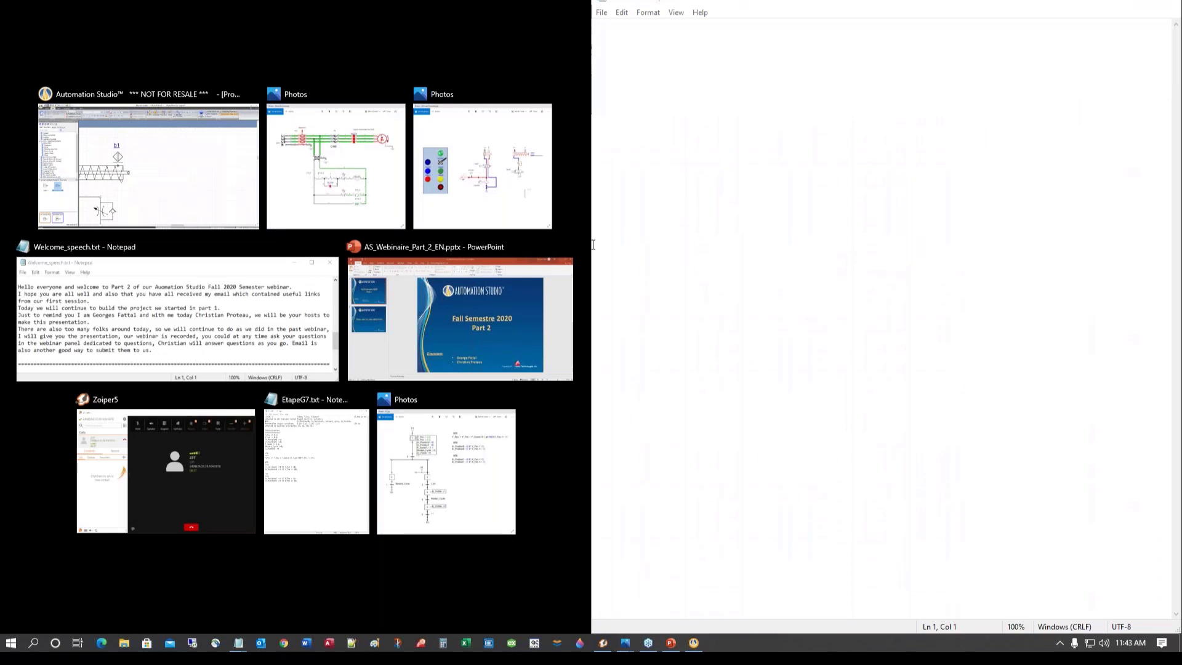
left_click_drag(592, 251, 1018, 250)
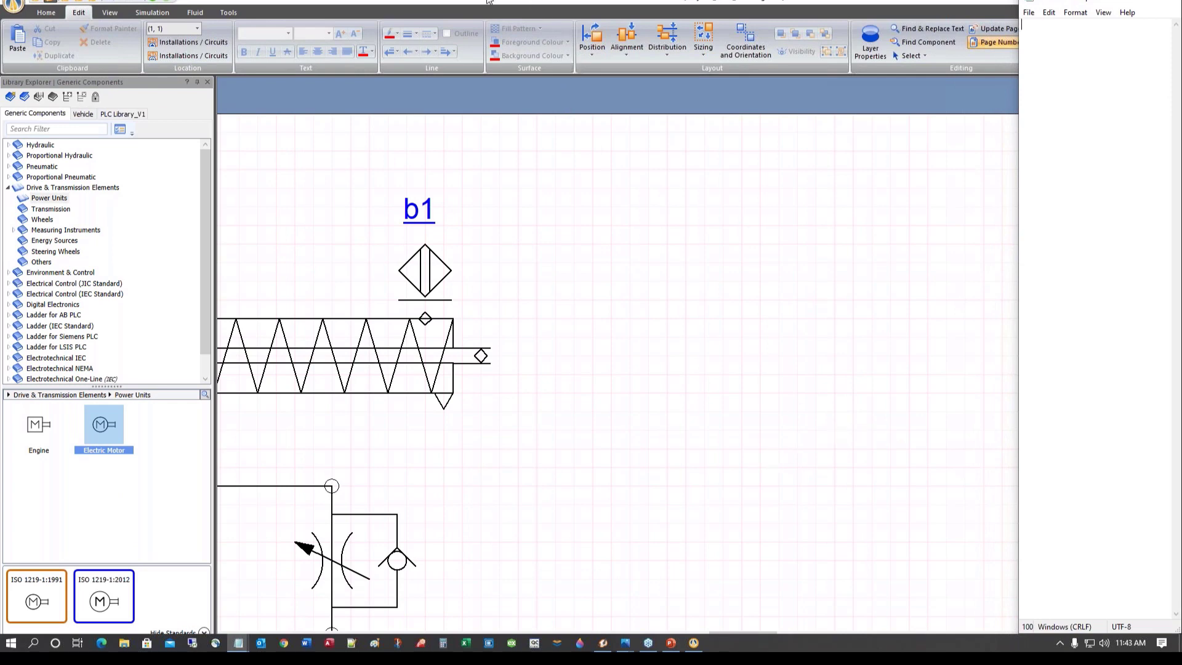
left_click_drag(489, 1, 0, 258)
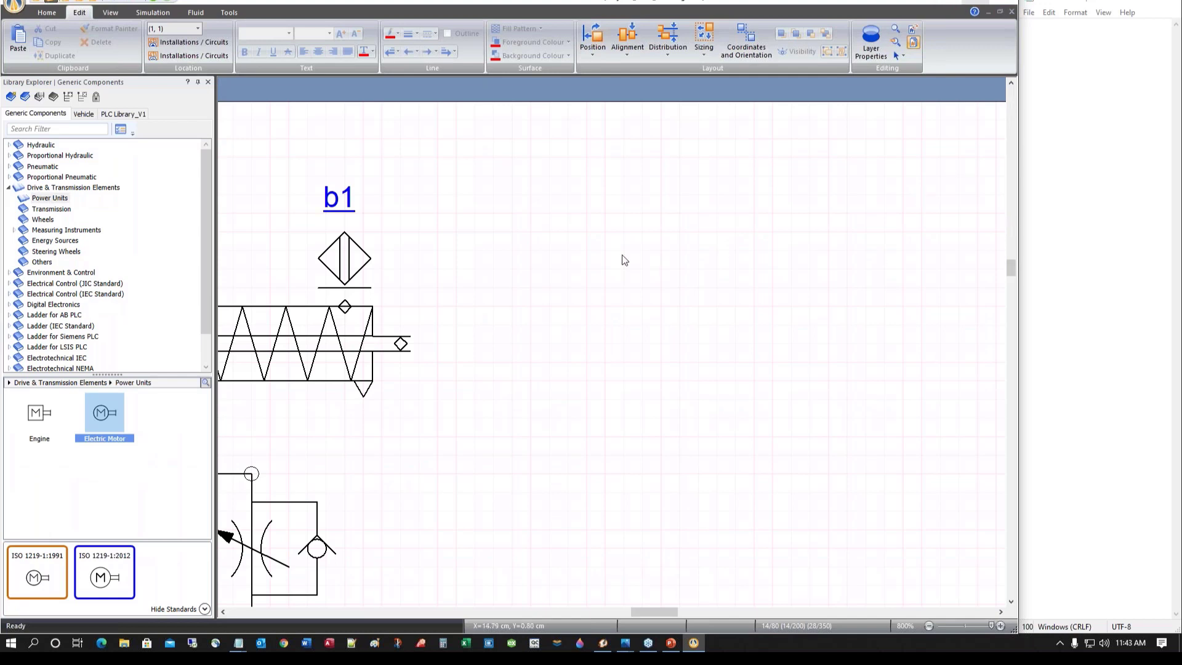
left_click(1089, 69)
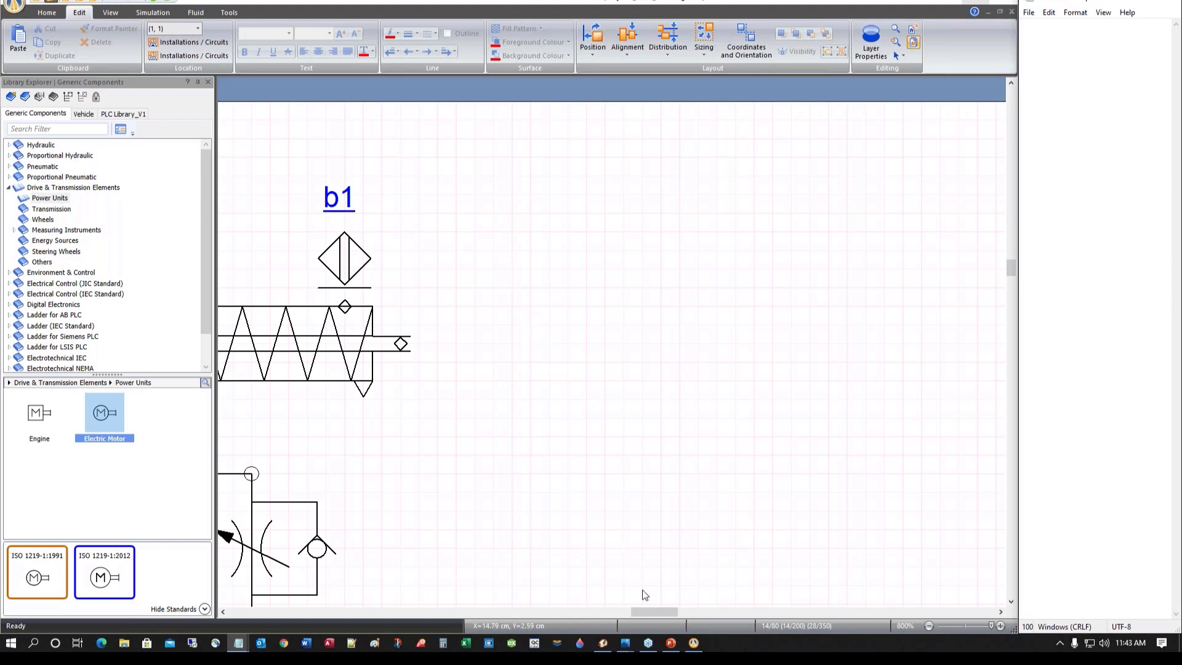
Set the Extension of the pneumatic single-acting spring-return cylinder to 20 %
scroll(568, 571, "left", 3)
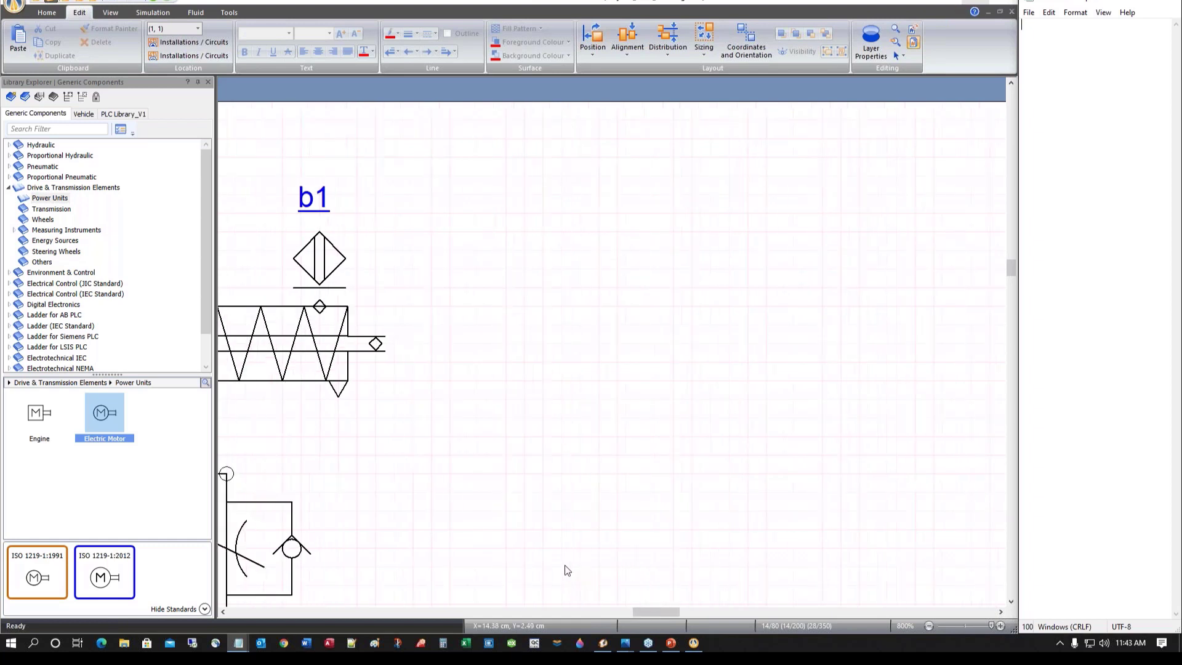
scroll(567, 571, "left", 1)
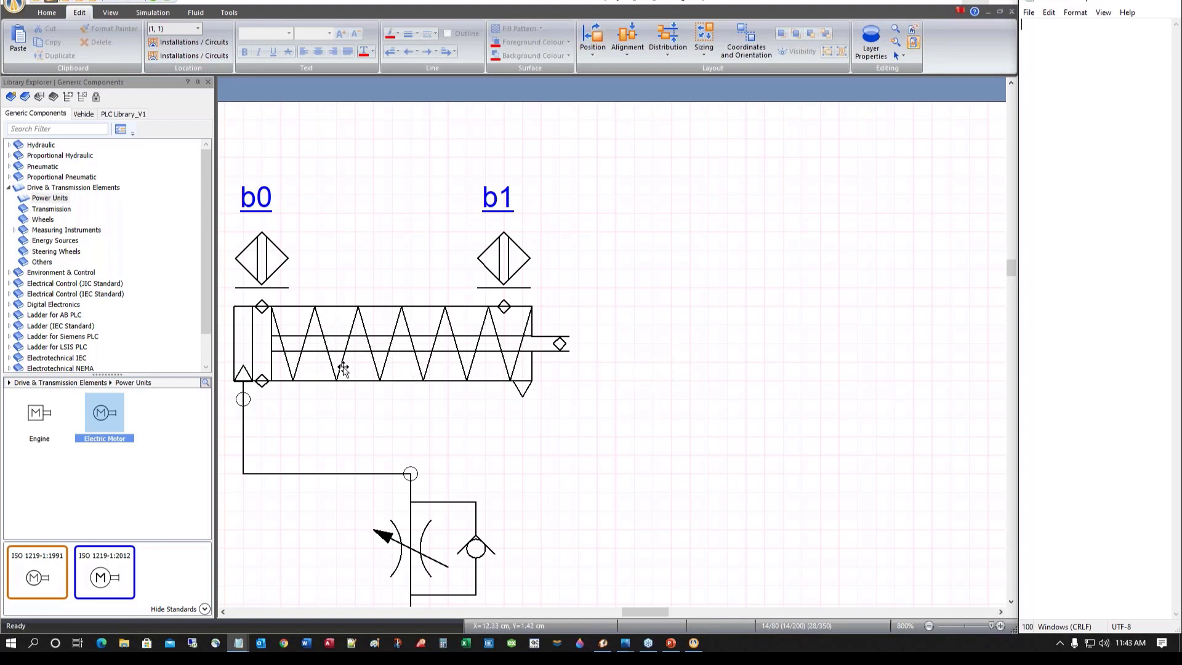
double_click(342, 310)
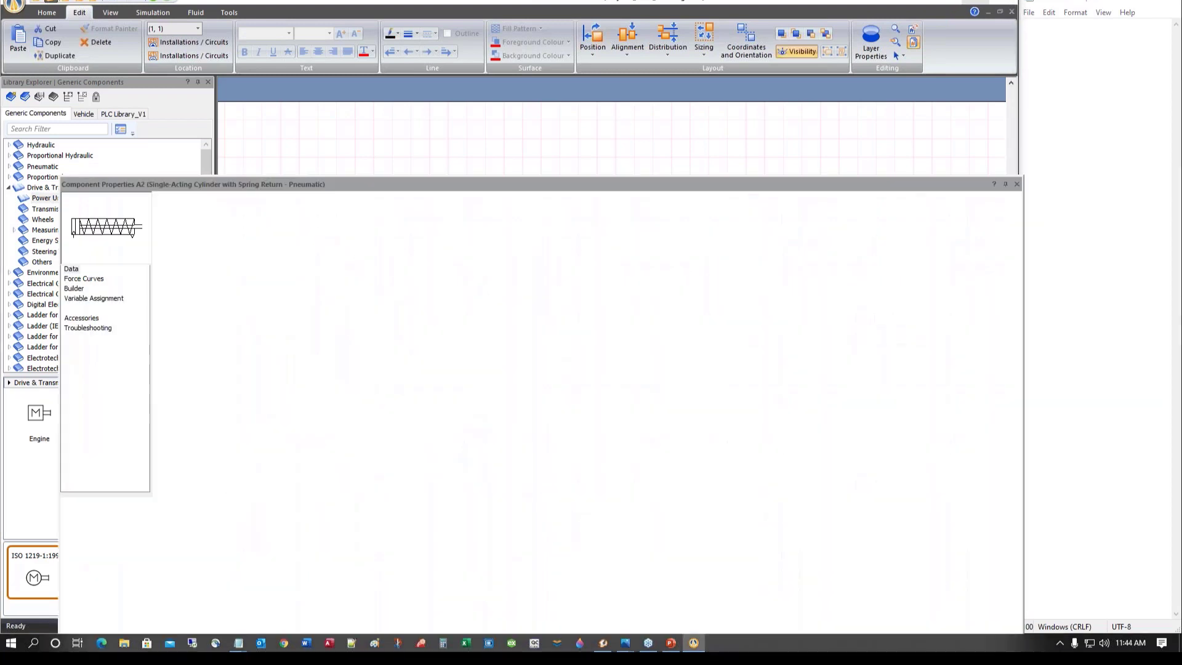
left_click(87, 274)
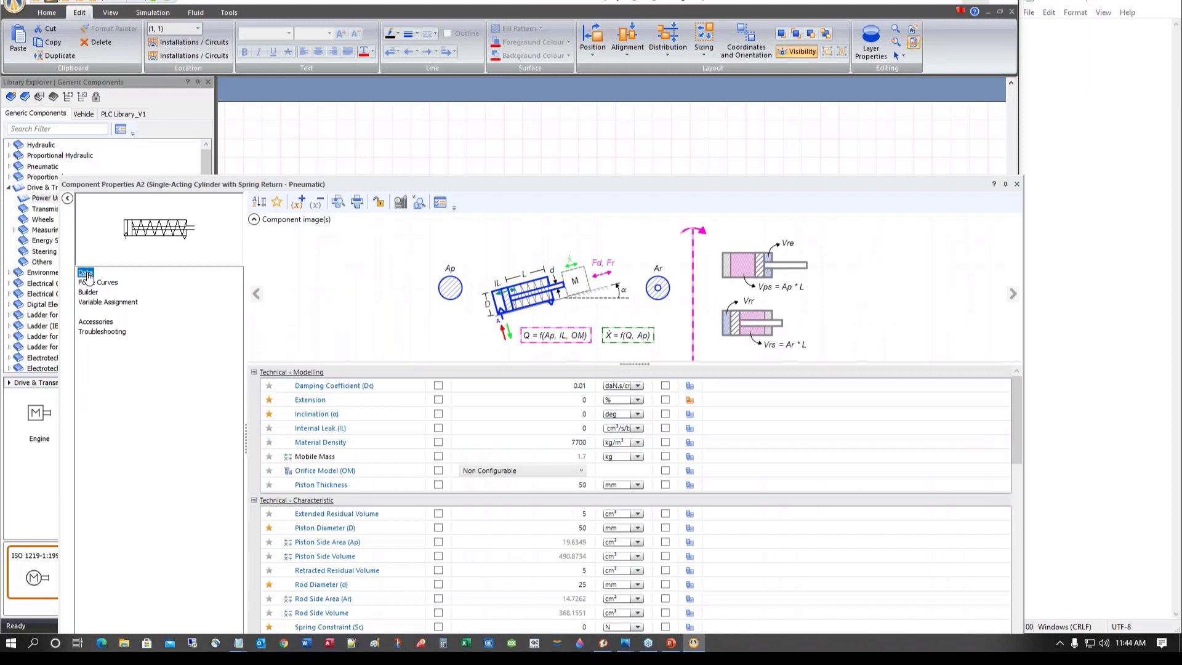
left_click(582, 400)
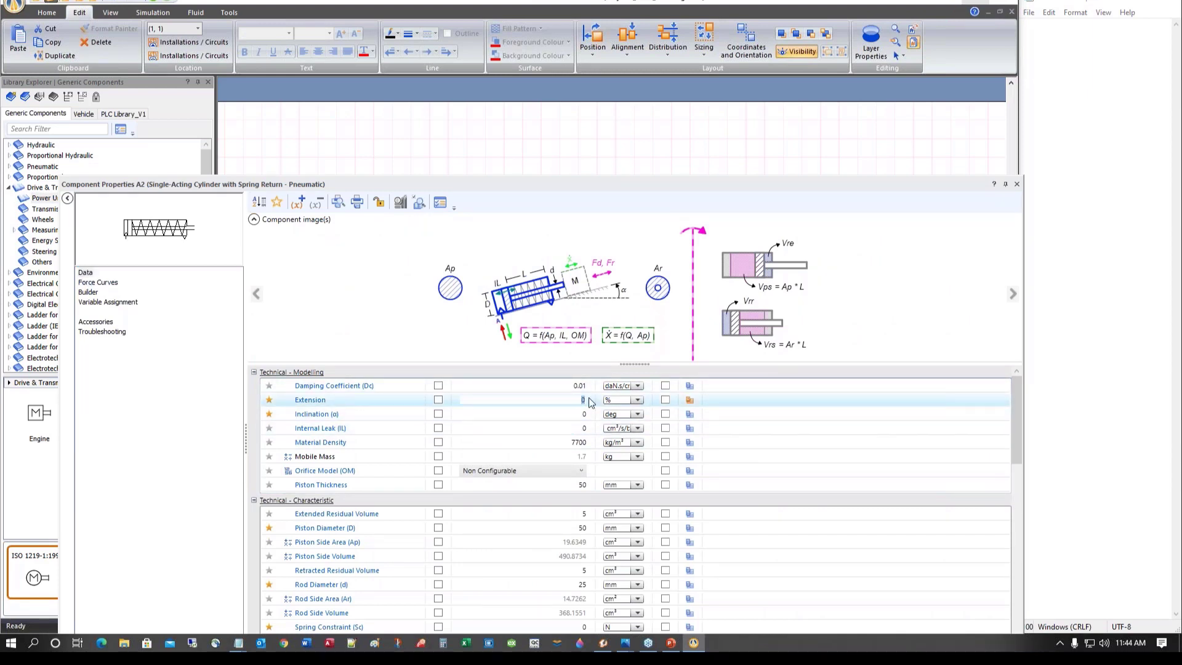
type("0")
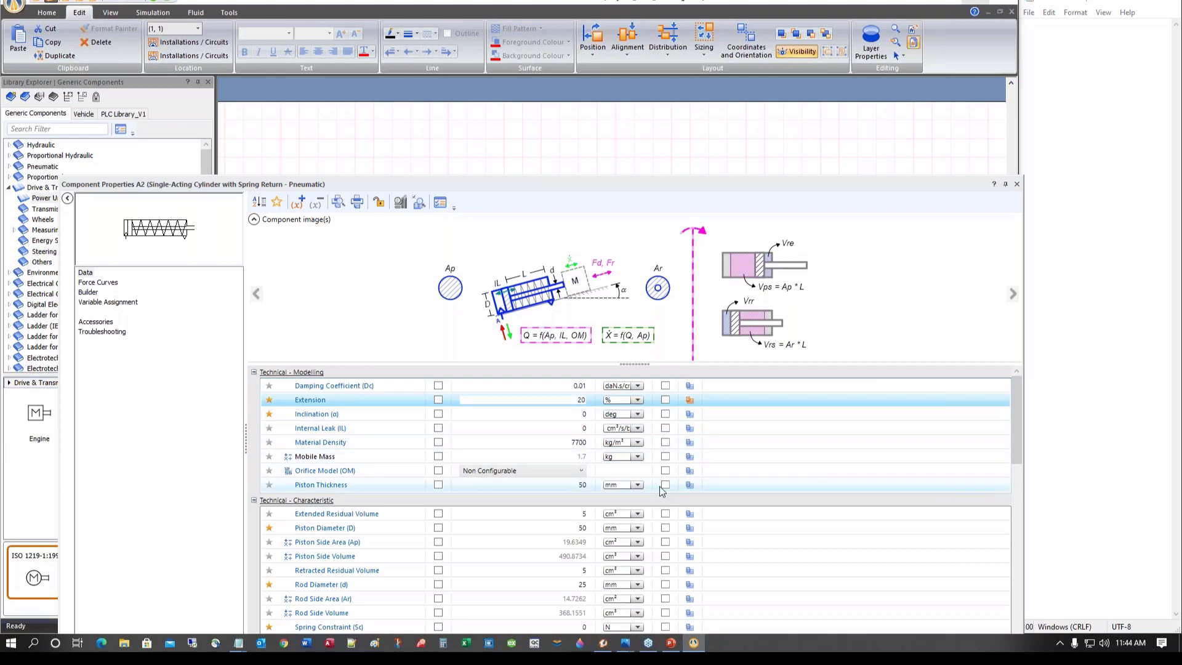
key("Return")
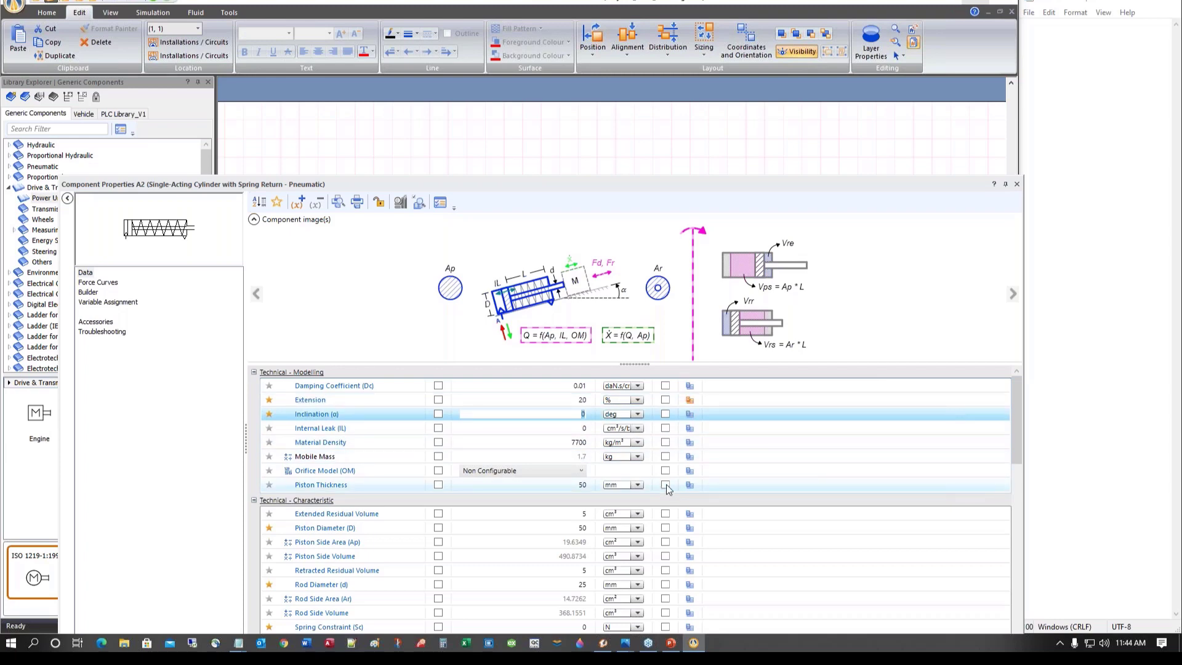
left_click(1018, 184)
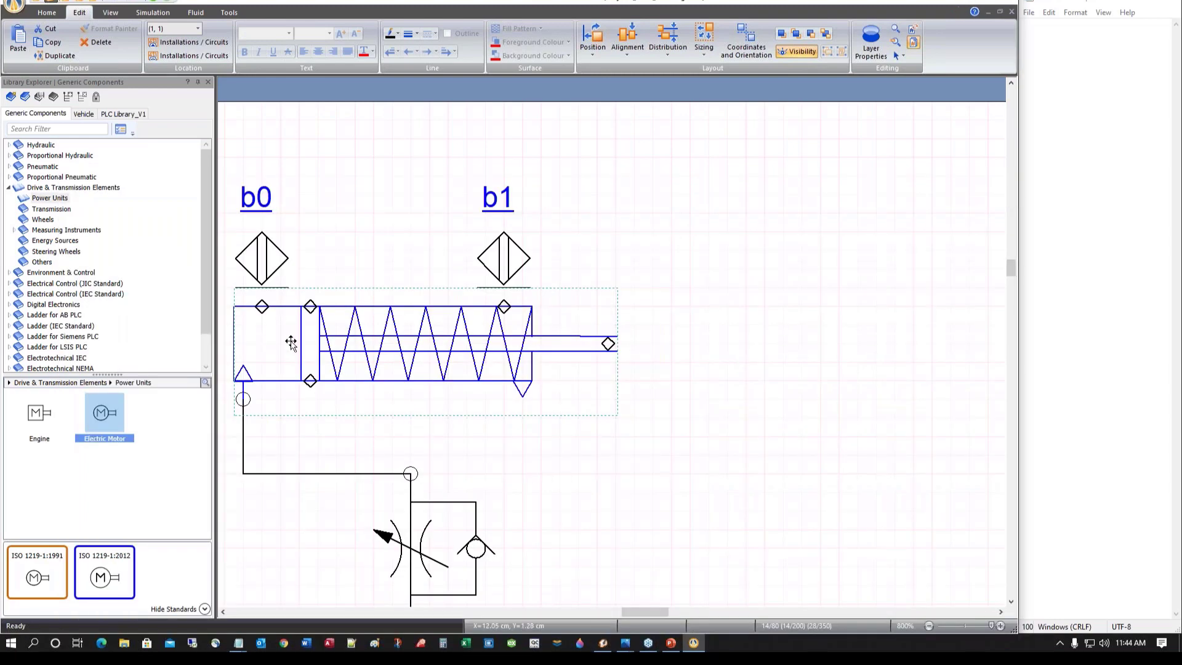
left_click(652, 422)
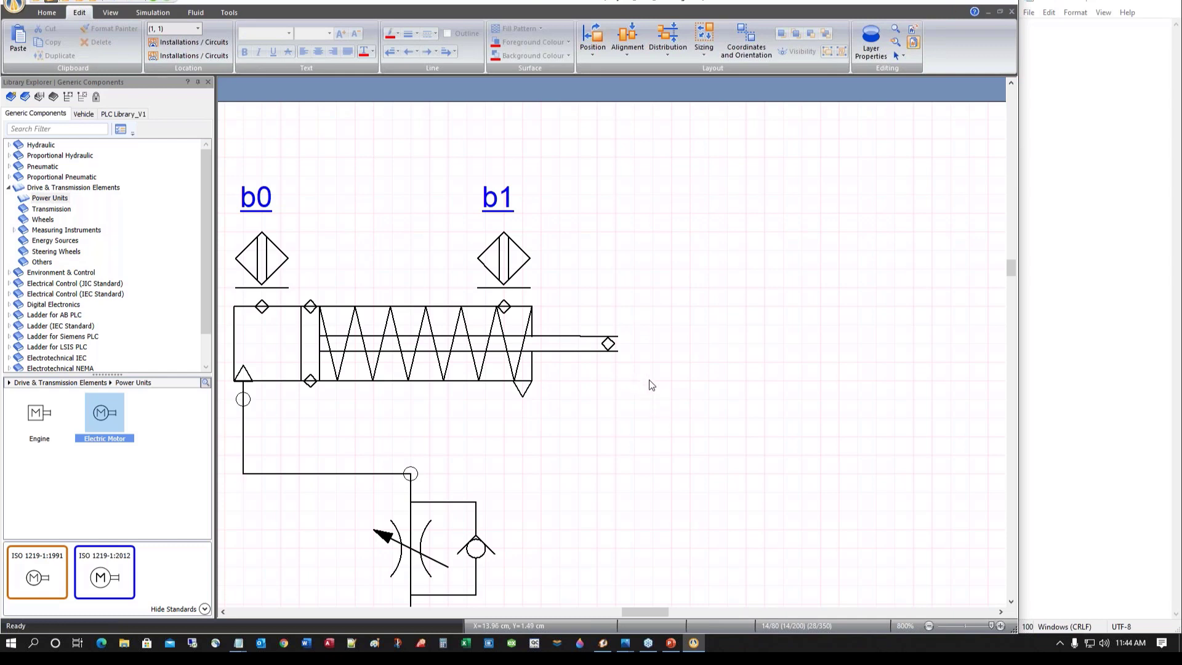
Draw a narrow upright rectangle about 0.2 cm wide and 0.8 cm high just beyond the pneumatic cylinder's rod end
left_click(37, 14)
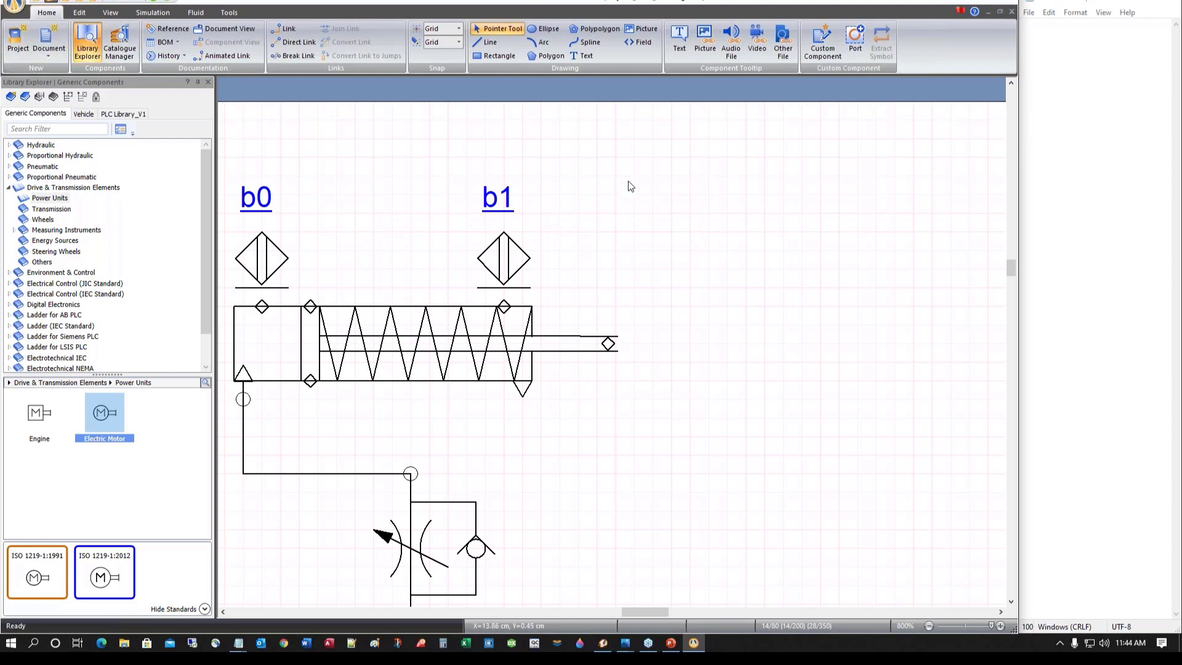
left_click(495, 55)
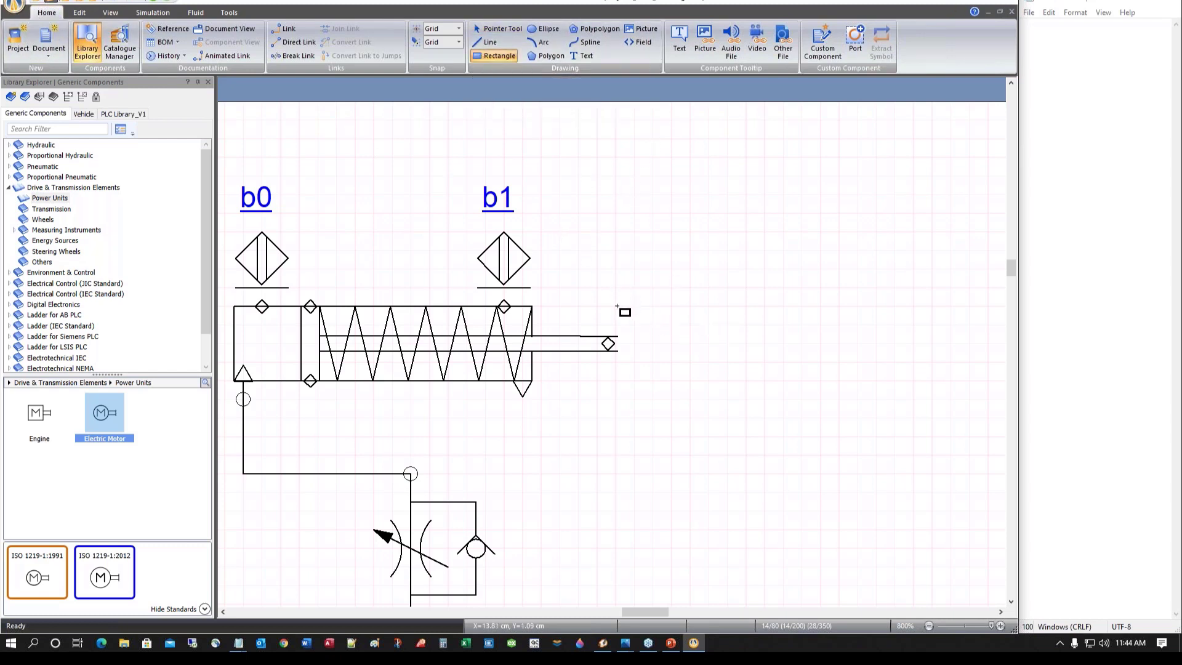
left_click(615, 306)
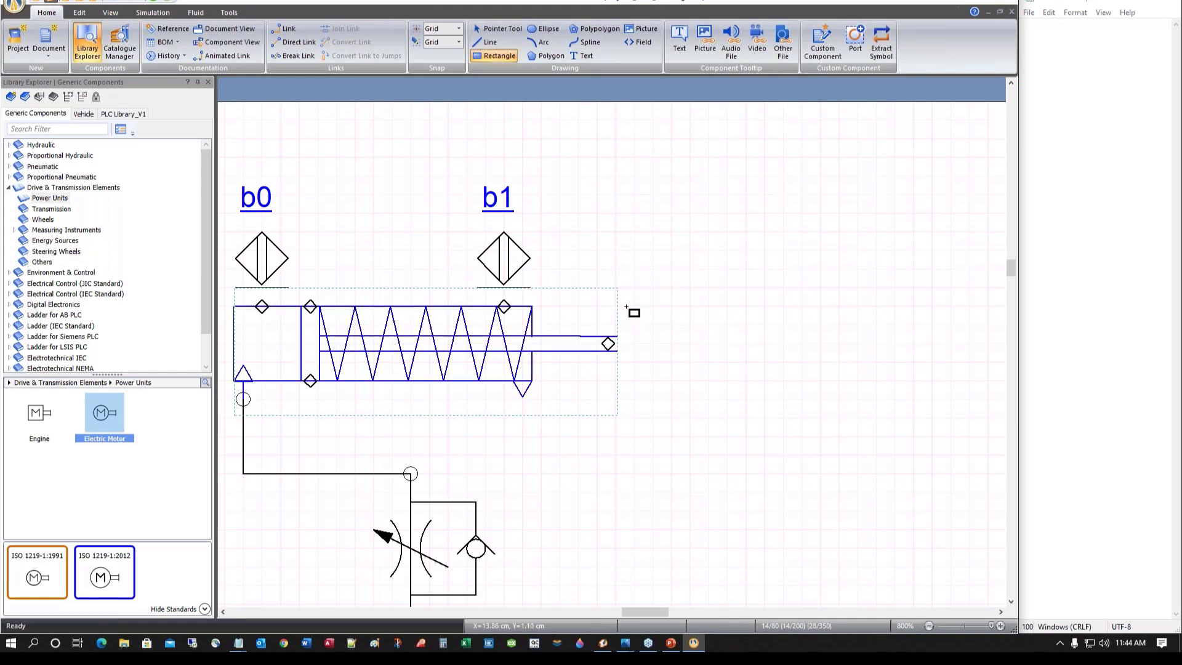
key("Escape")
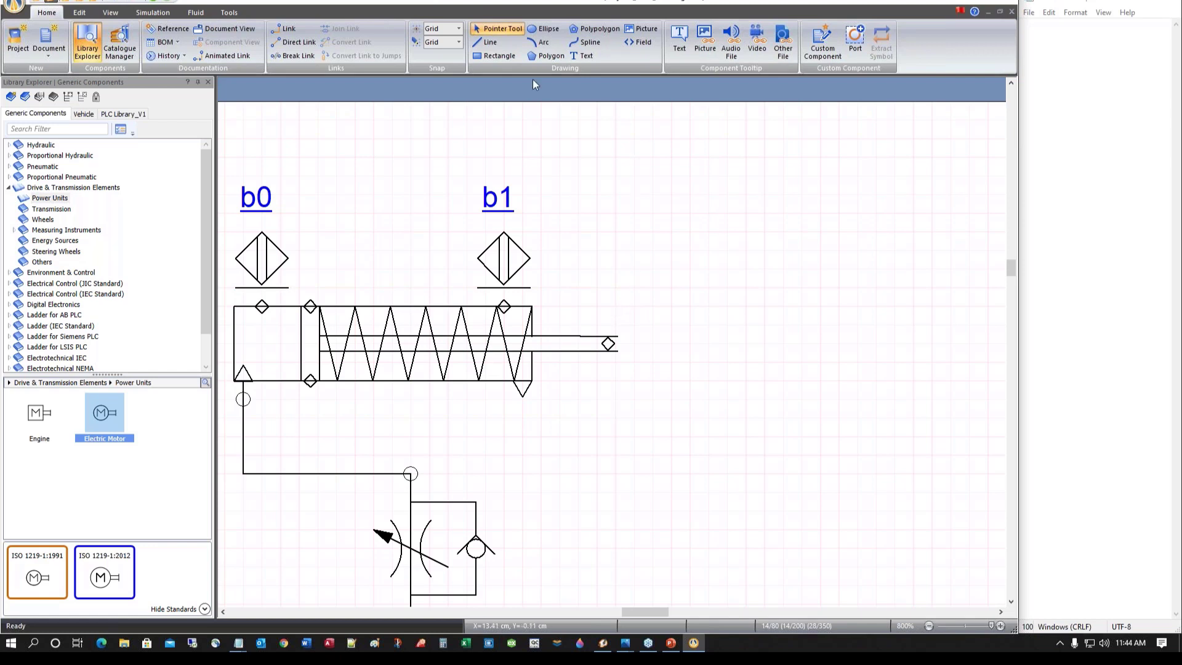
left_click(487, 56)
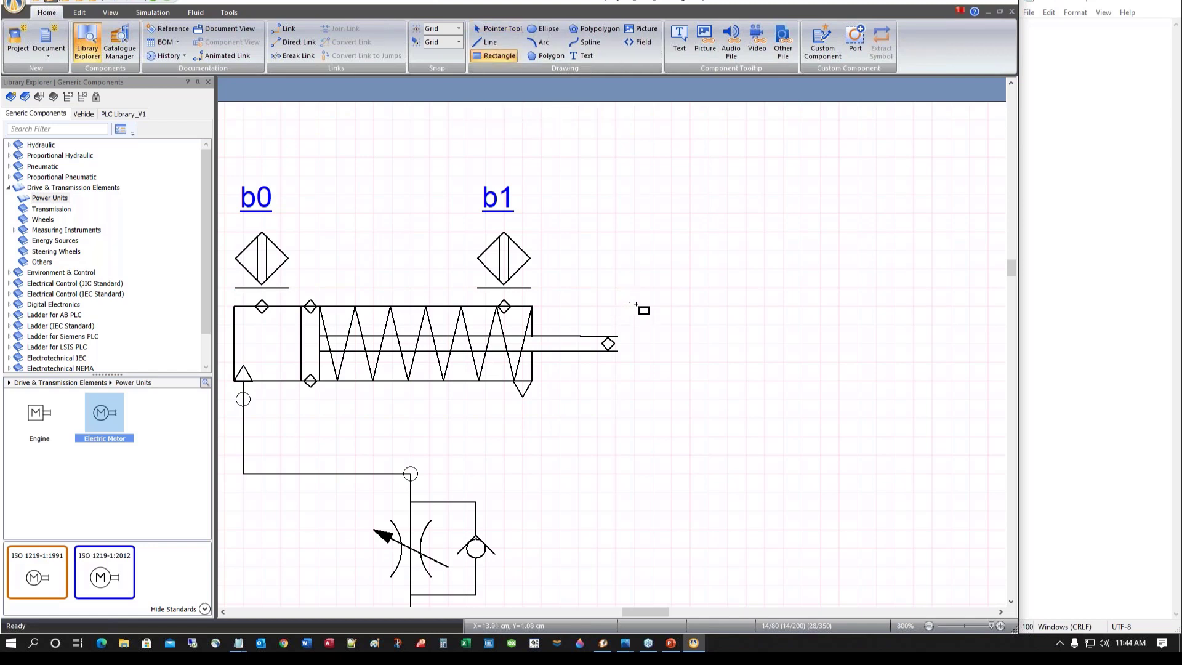
mouse_move(635, 306)
left_mouse_down()
mouse_move(654, 323)
mouse_move(668, 398)
left_mouse_up()
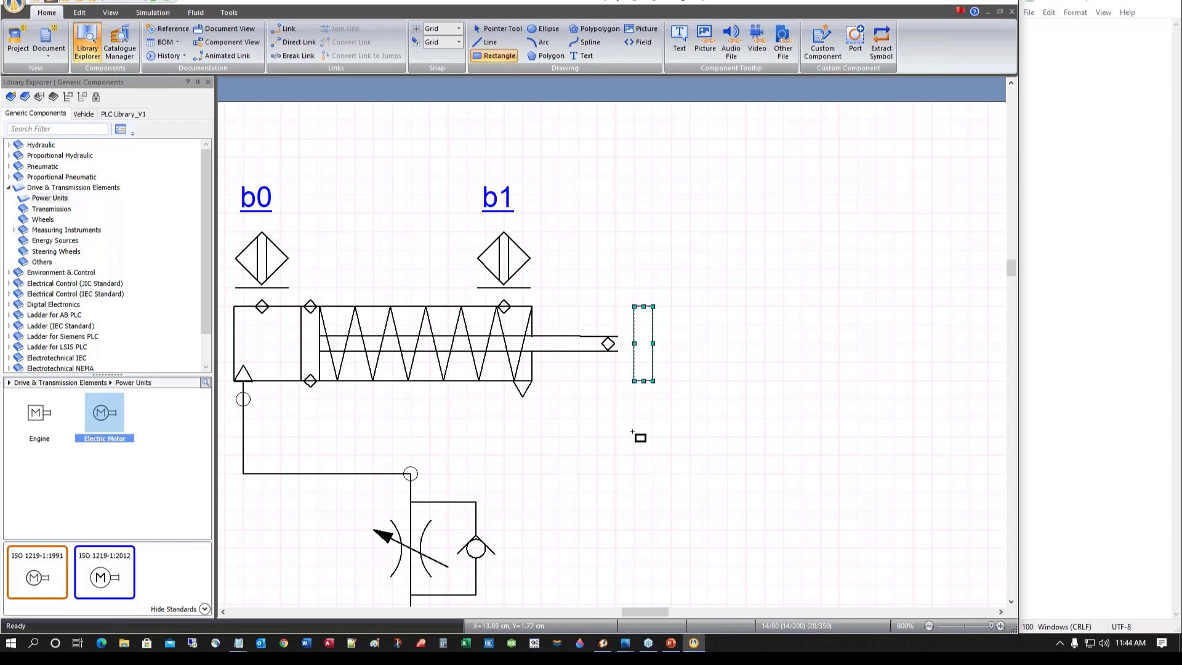
key("Escape")
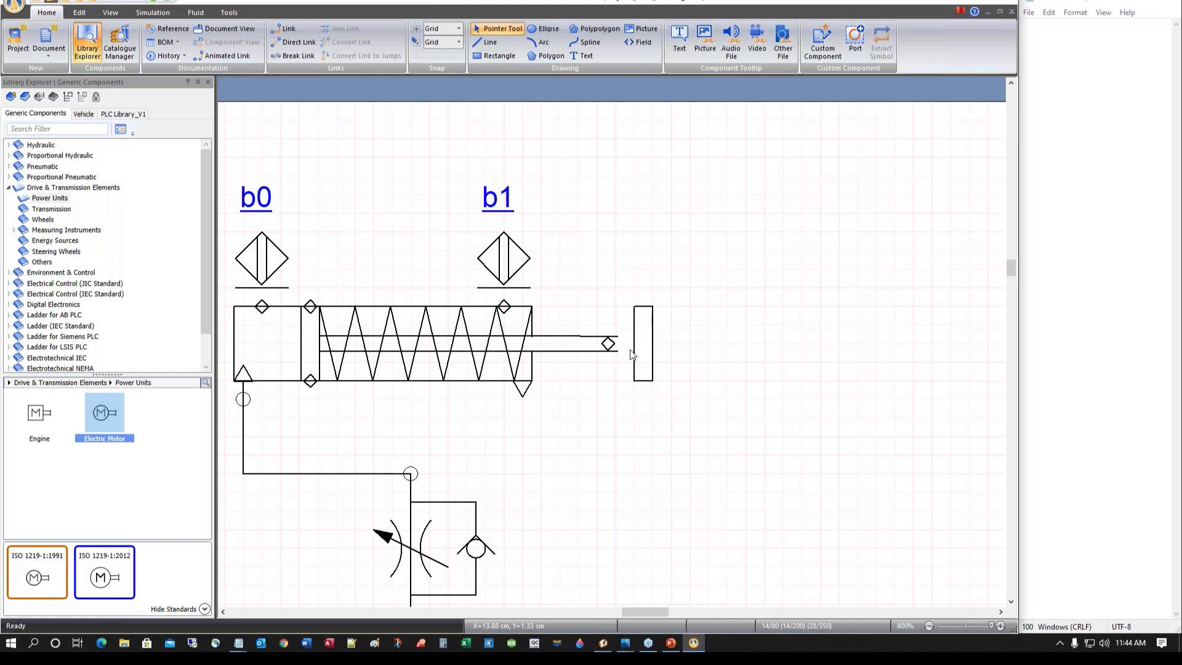
Refine the snap increment to 1/20 of the grid and move the narrow rectangle flush against the cylinder's rod end
left_click_drag(638, 307, 663, 304)
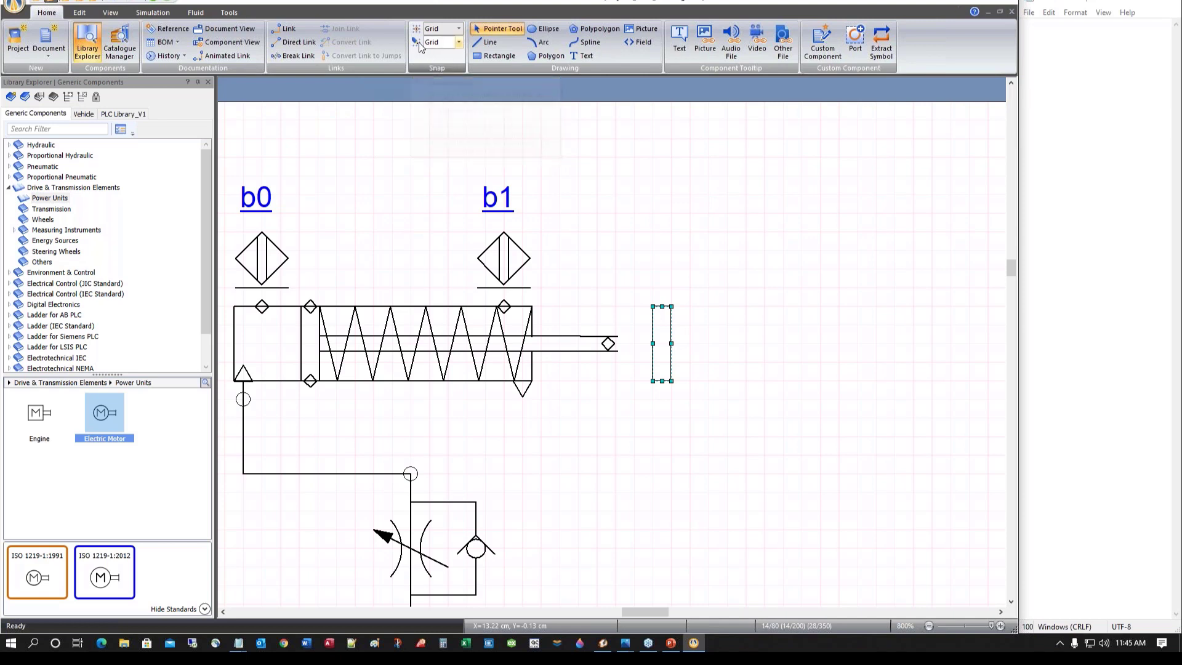
left_click(458, 43)
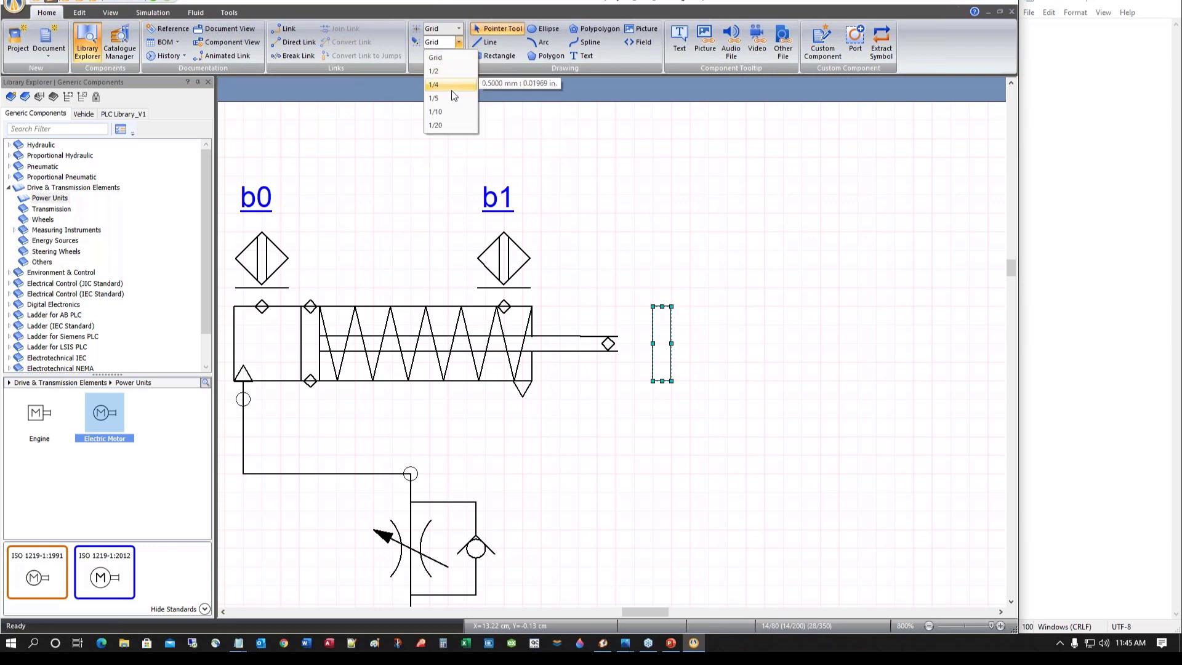
left_click(441, 126)
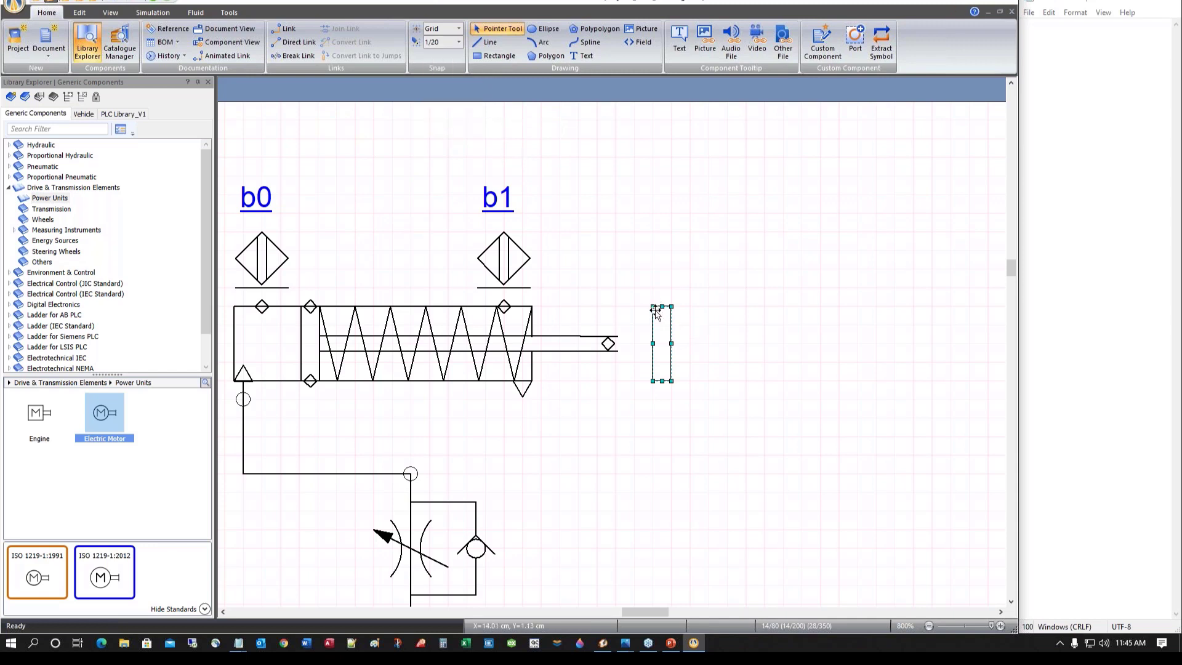
left_click_drag(659, 306, 621, 313)
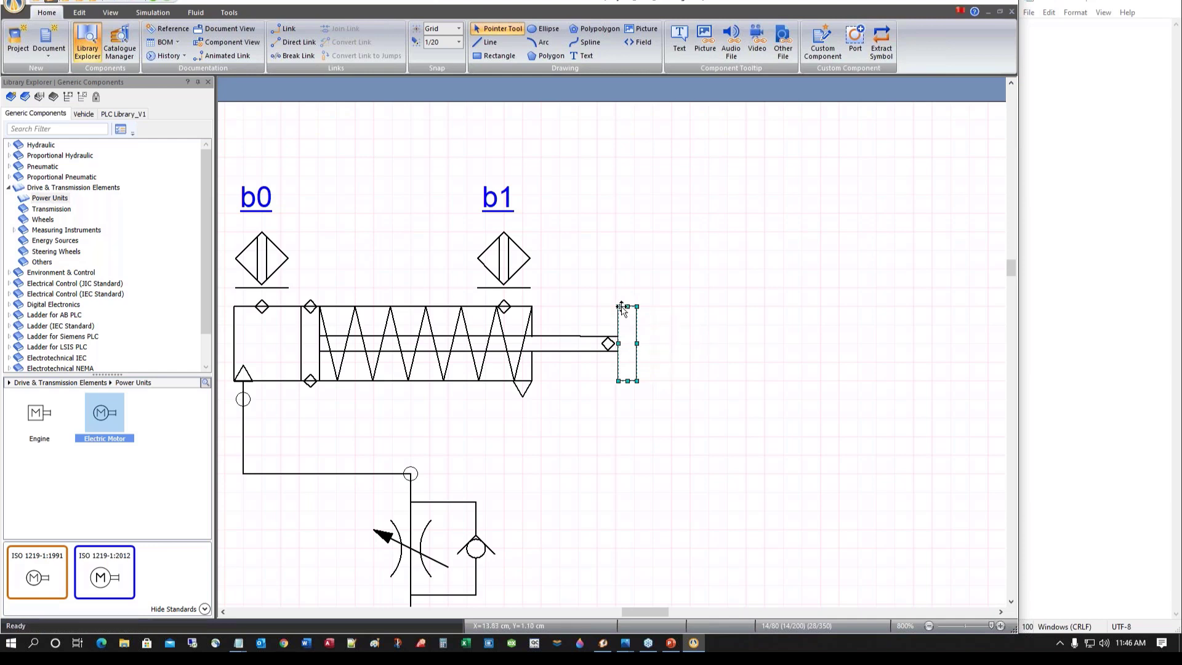
left_click_drag(620, 308, 626, 314)
left_click_drag(623, 313, 625, 316)
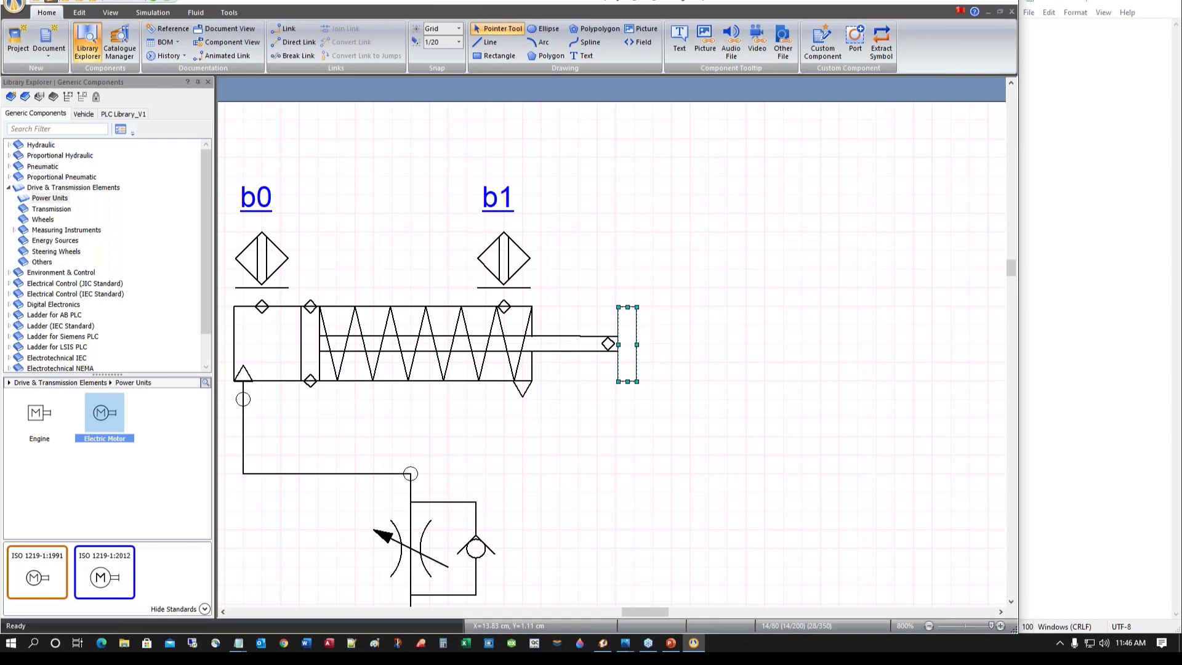
left_click(690, 340)
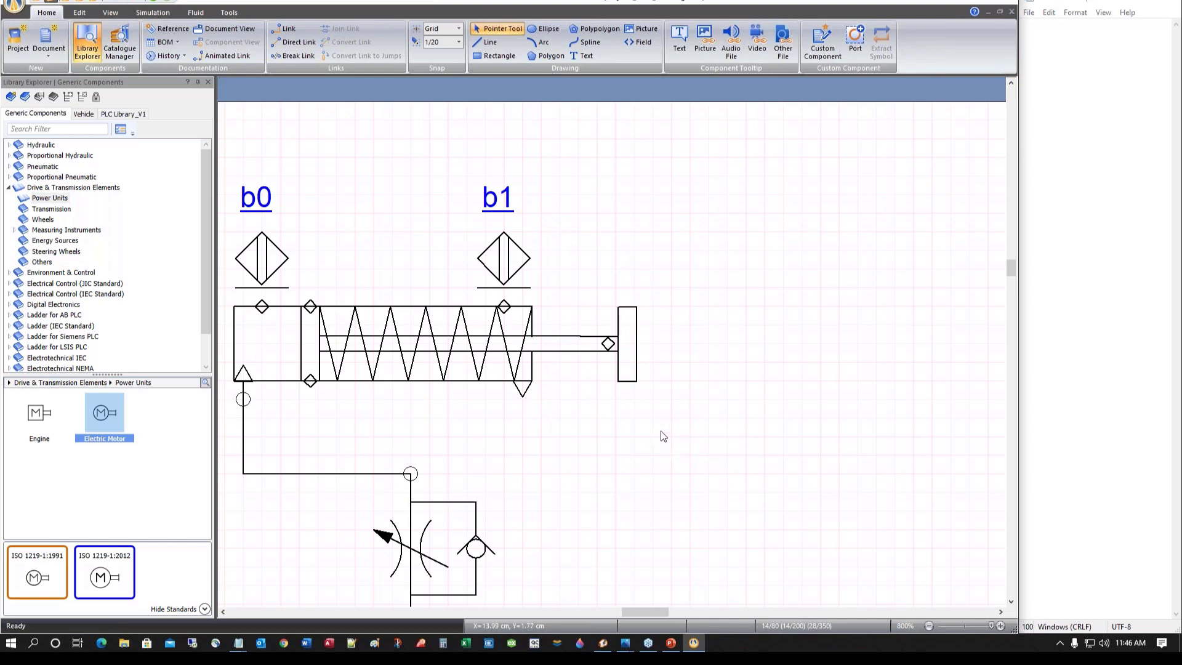
Display the narrow rectangle's Coordinates and Orientation, and compare its position with the left edge of the page
left_click(628, 308)
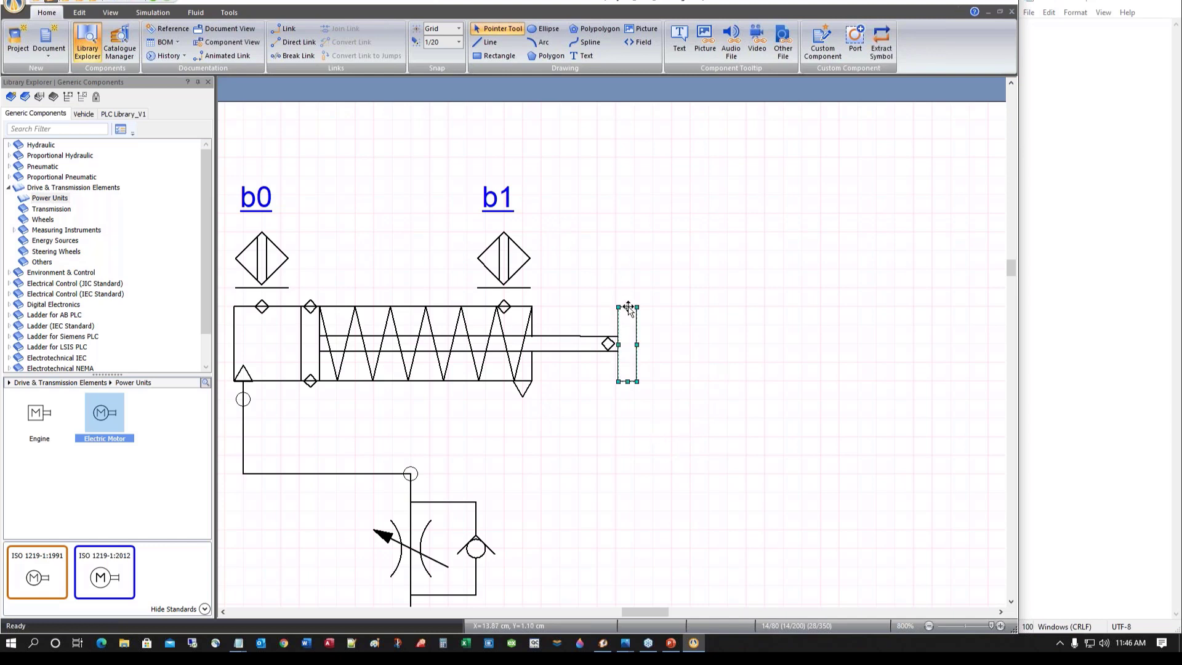
right_click(628, 307)
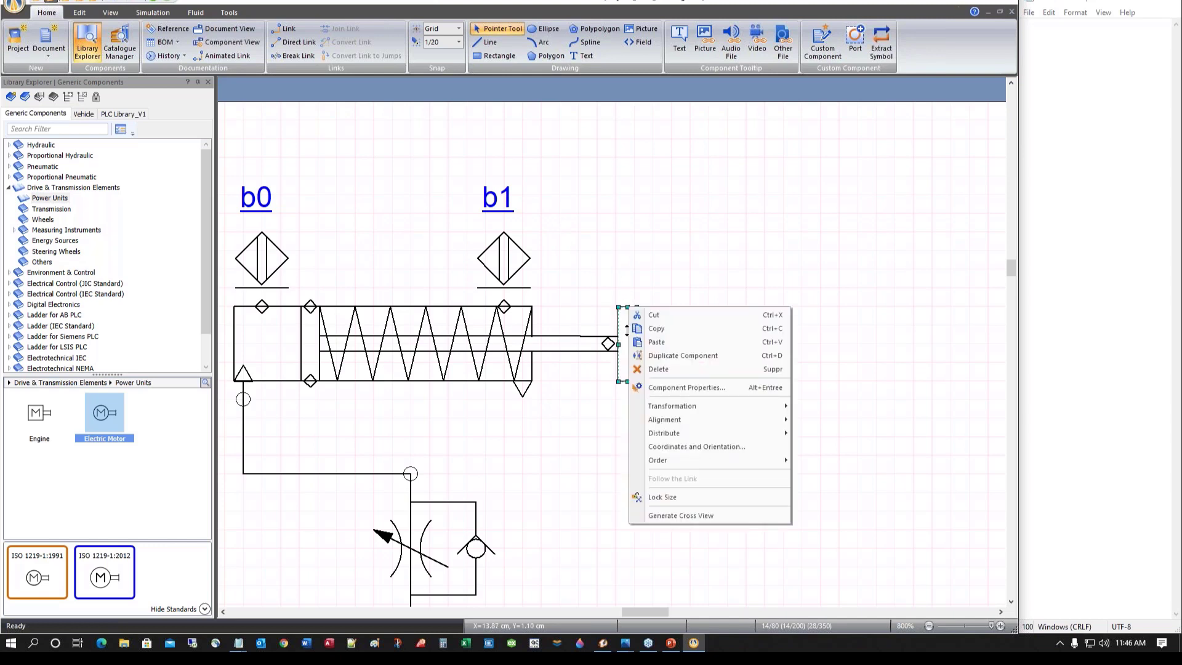
left_click(706, 450)
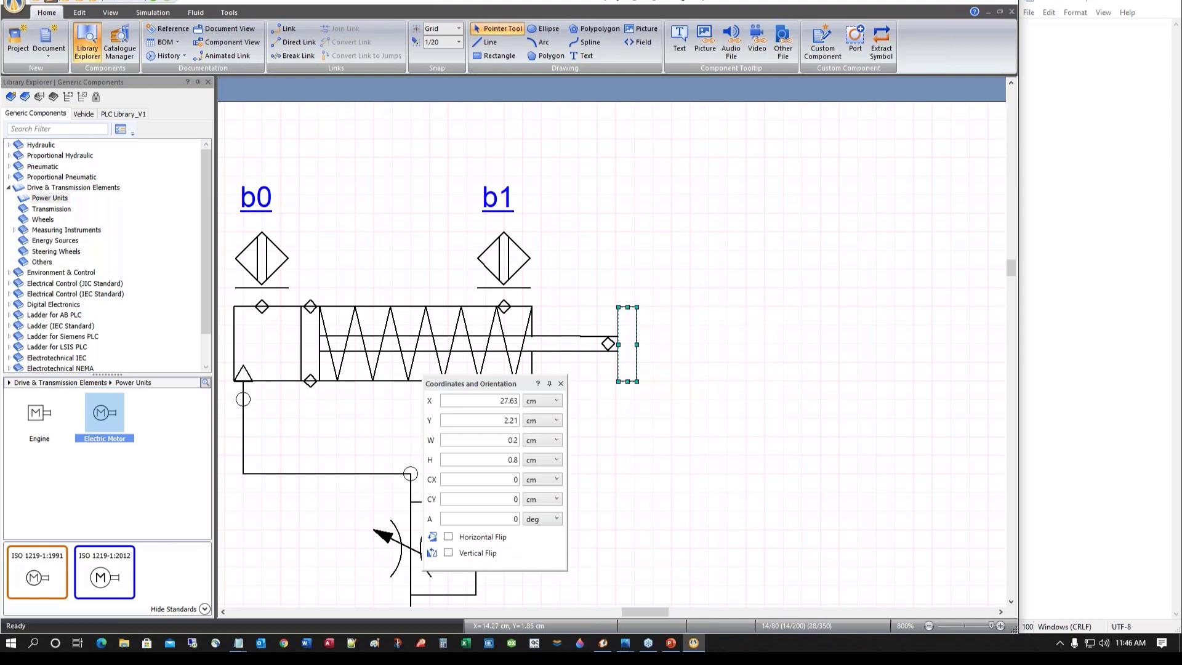
left_click_drag(482, 390, 524, 402)
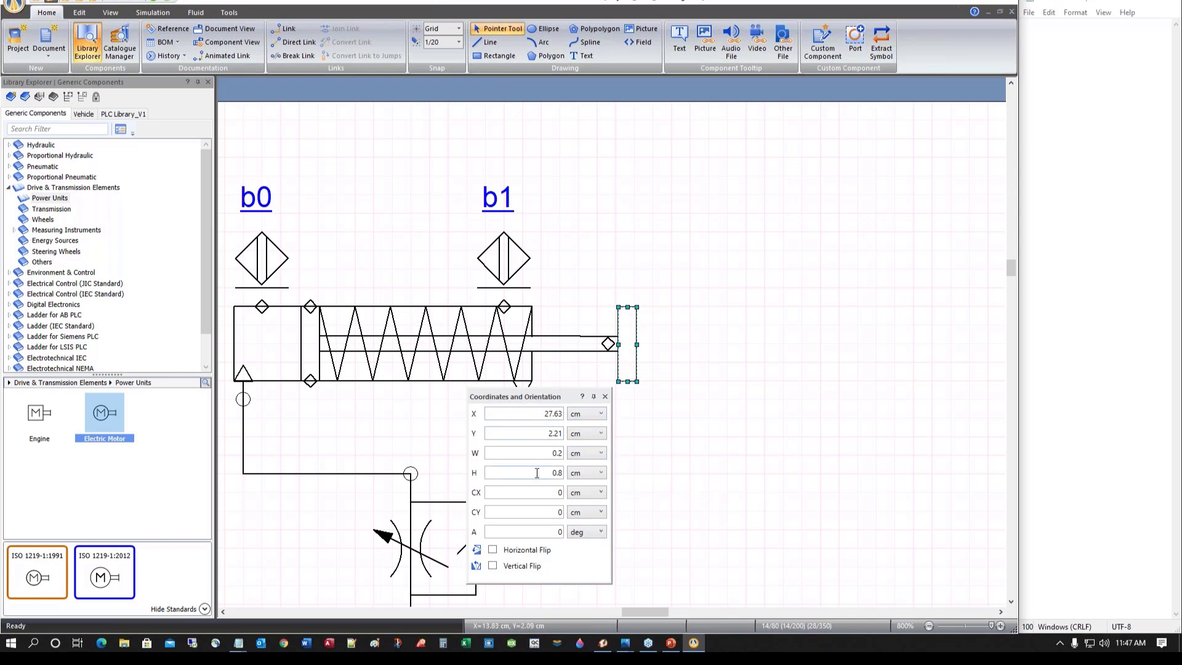
mouse_move(476, 419)
left_click_drag(650, 607, 509, 606)
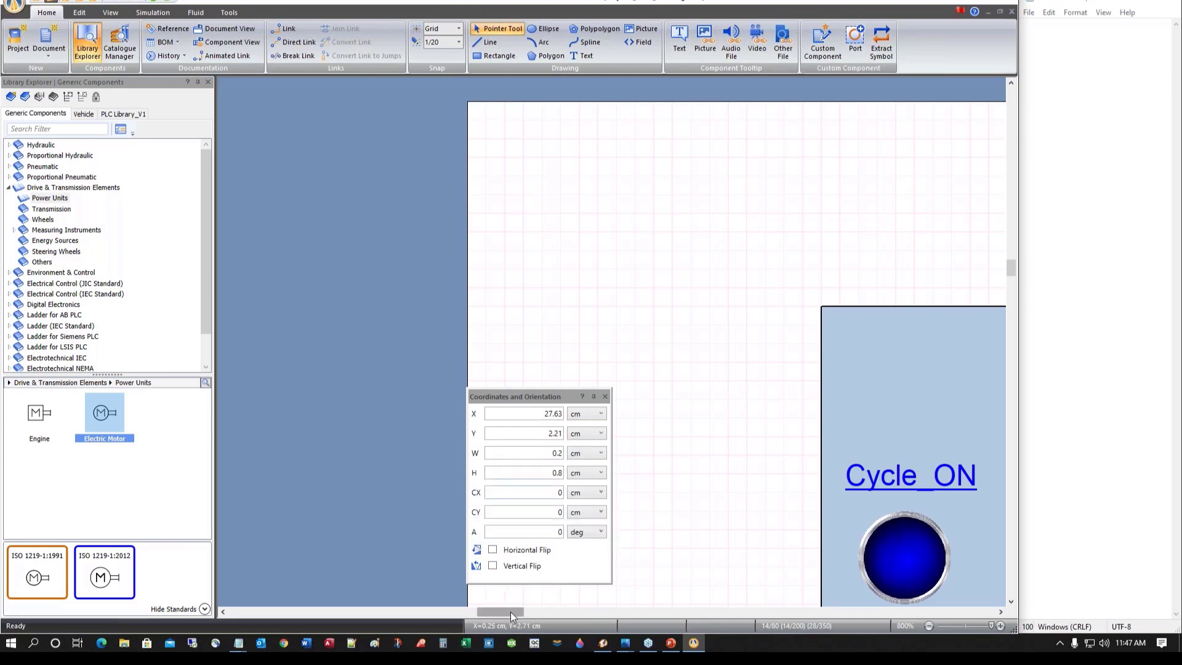
left_click_drag(511, 612, 655, 636)
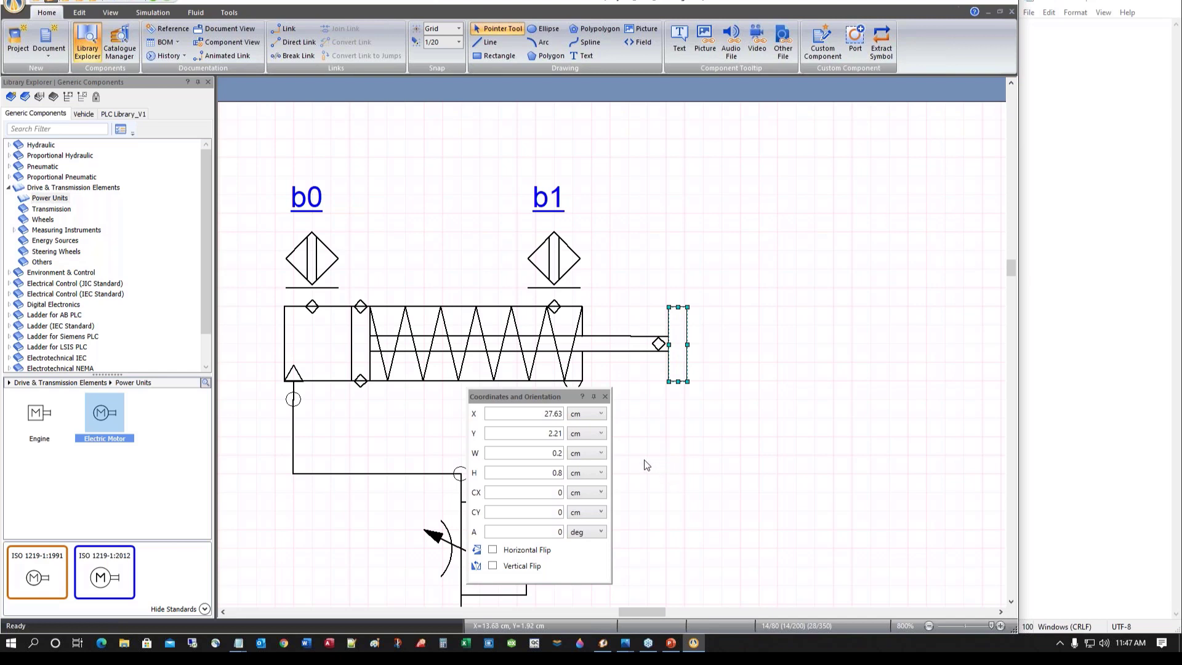
Return the snap increment to Grid and move the narrow rectangle away from the rod end to X 27.8 cm, Y 2.2 cm
left_click(459, 42)
left_click(440, 58)
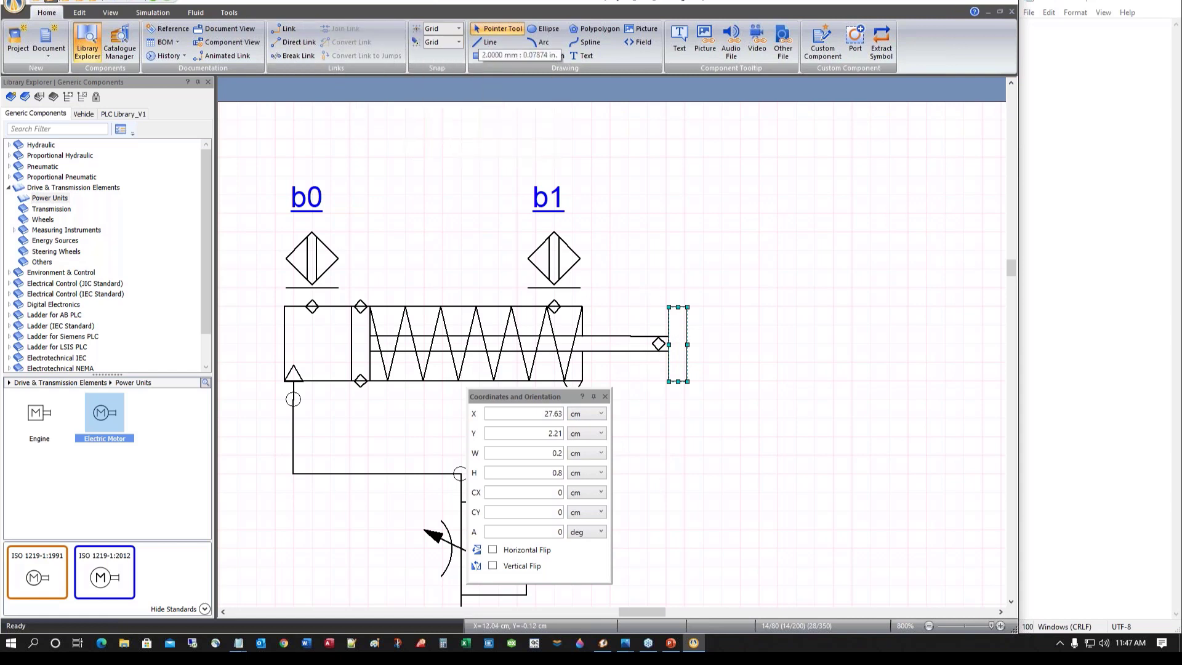
left_click(754, 322)
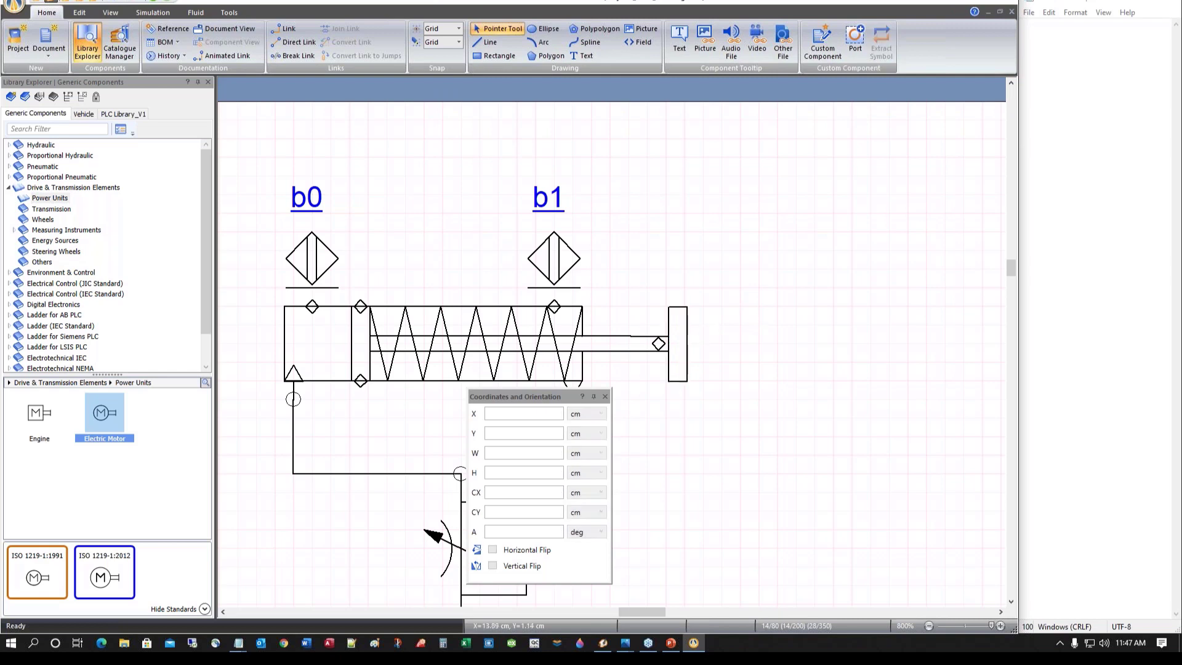
left_click_drag(678, 308, 699, 313)
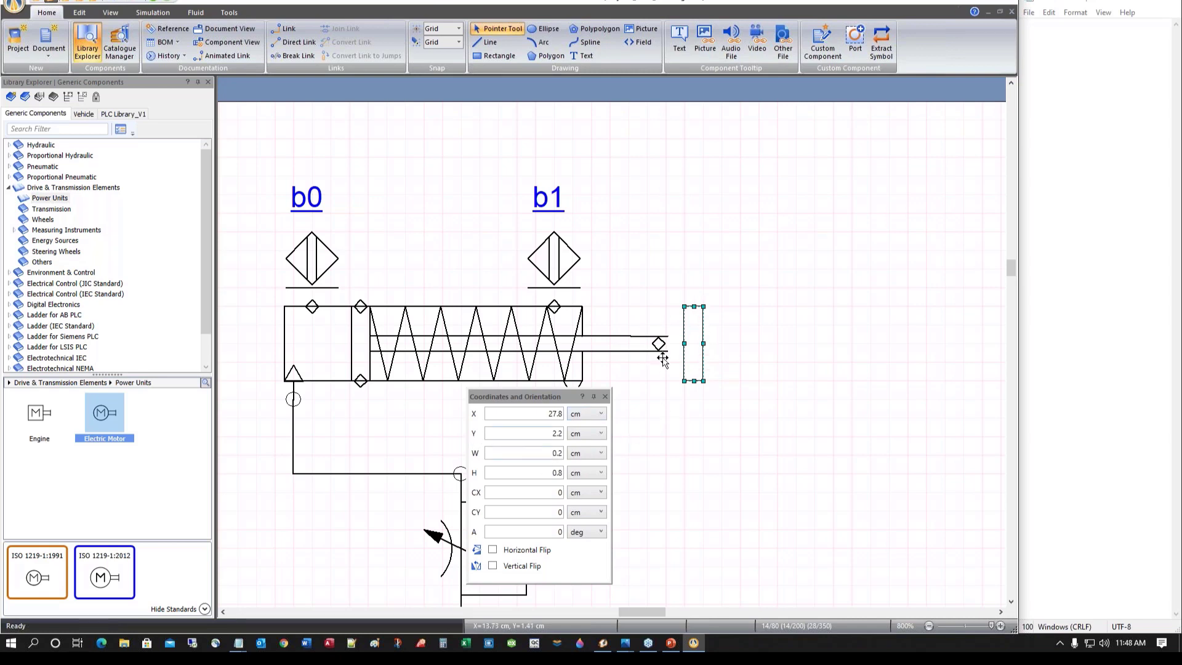
Express the rectangle's X and Y coordinates in mm and set the snap increment to 1/20 of the grid
left_click(601, 434)
left_click(593, 472)
left_click(601, 414)
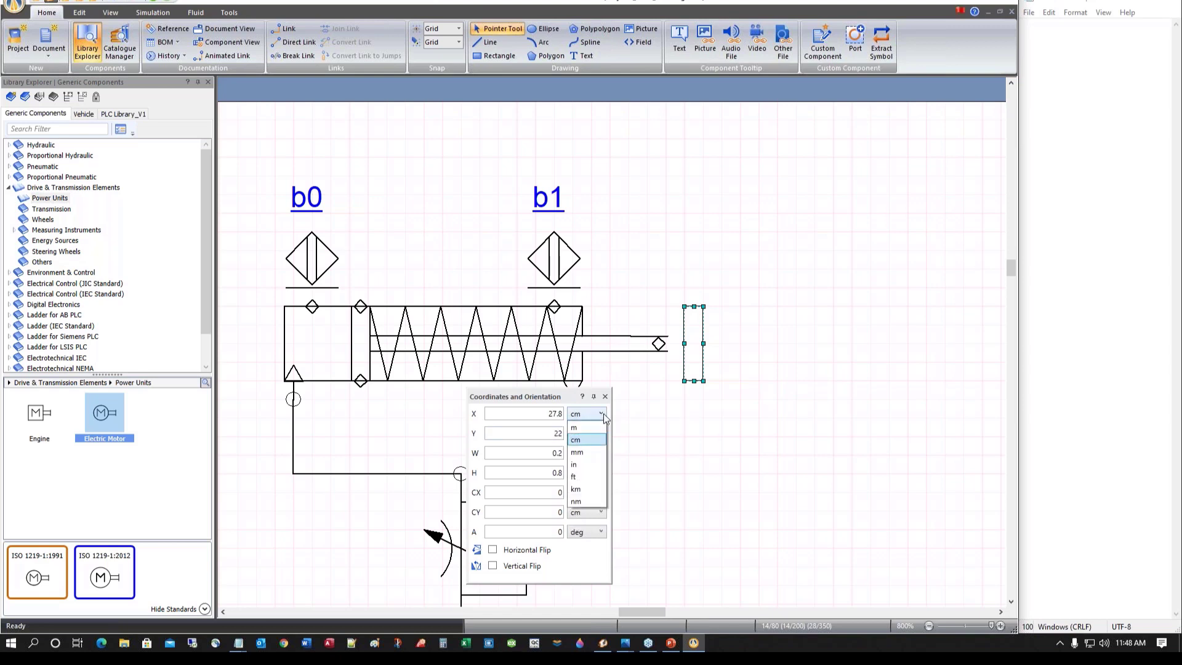
left_click(592, 452)
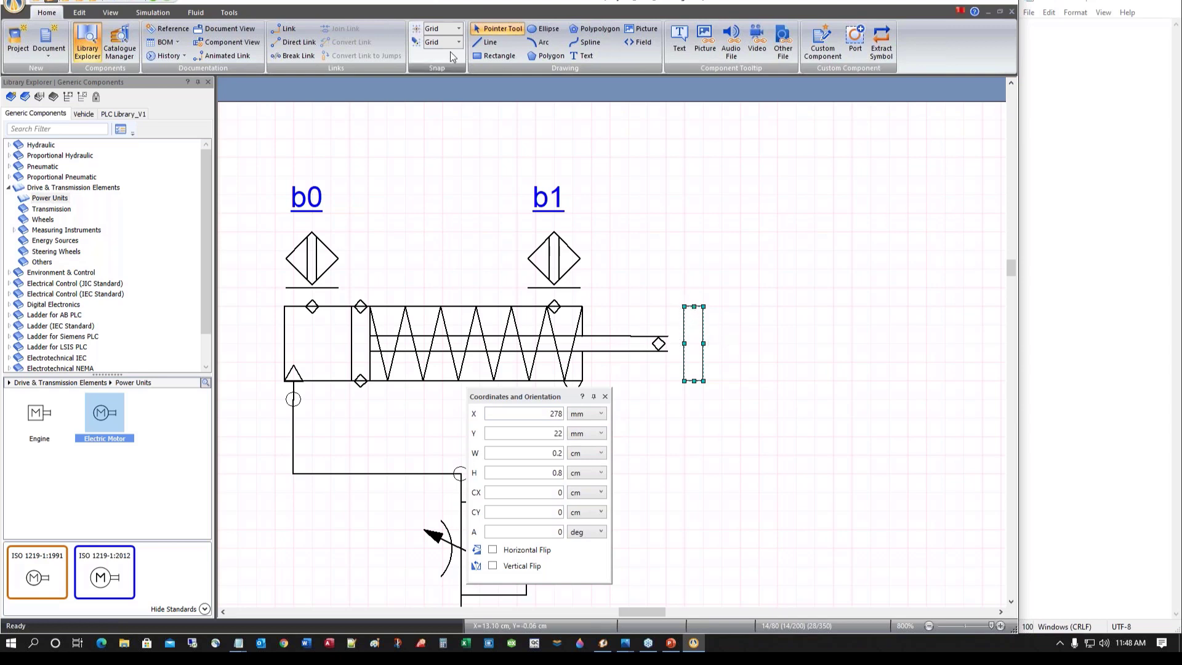
left_click(460, 42)
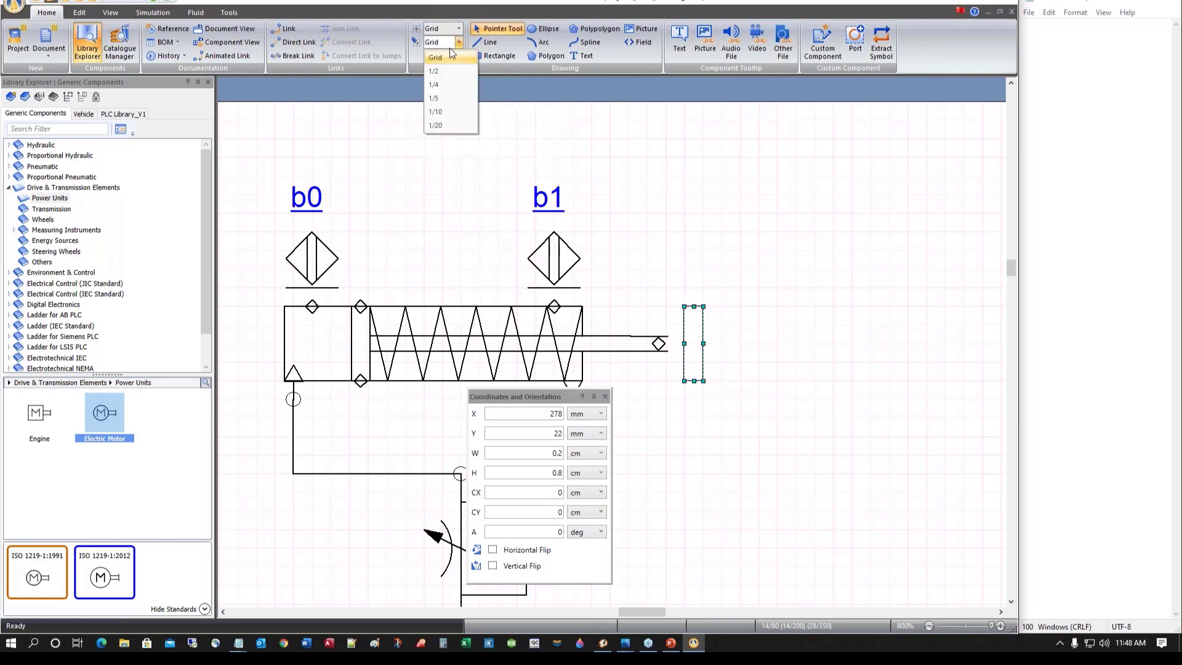
left_click(440, 130)
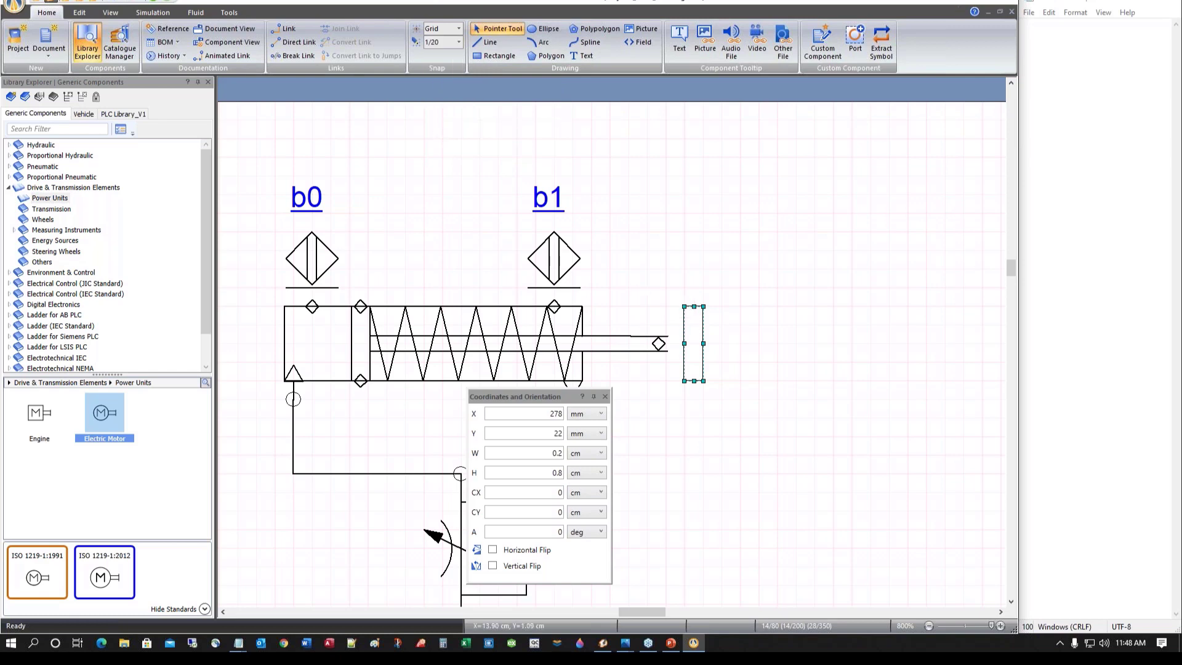
Move the narrow rectangle flush to the rod end and note in Notepad: Piston, 20 % Pos, X=276.2, Y=22, with a Box heading below
left_click_drag(687, 309, 676, 315)
left_click(1028, 24)
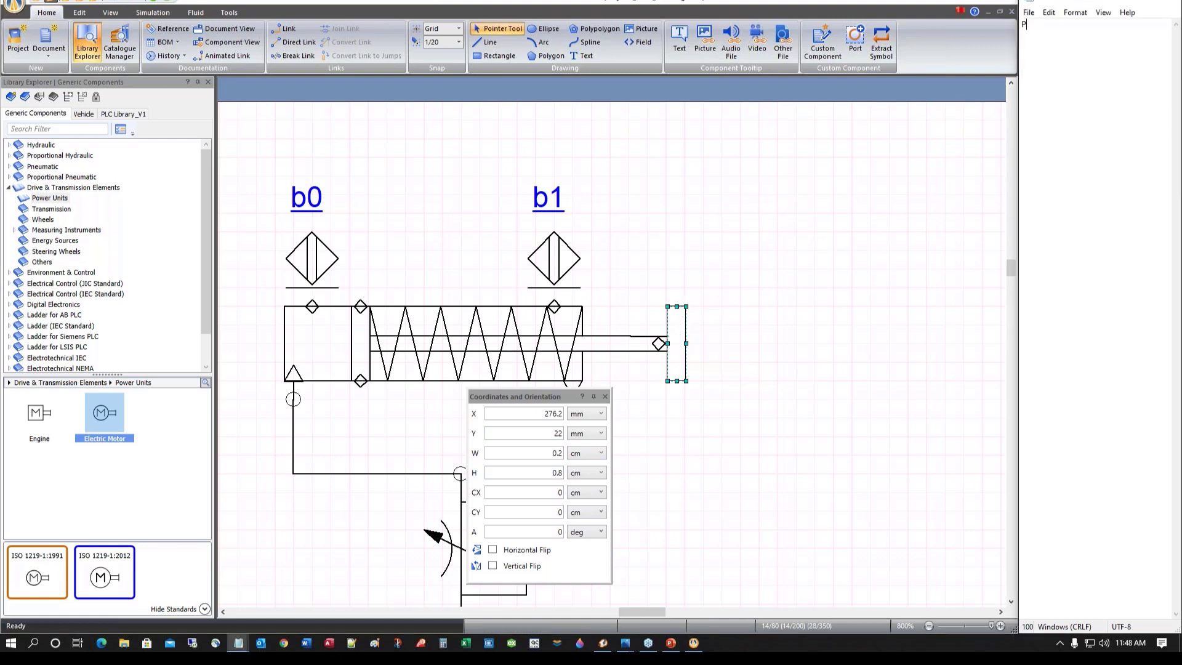
type("Piston")
type("20")
type(" % Pos")
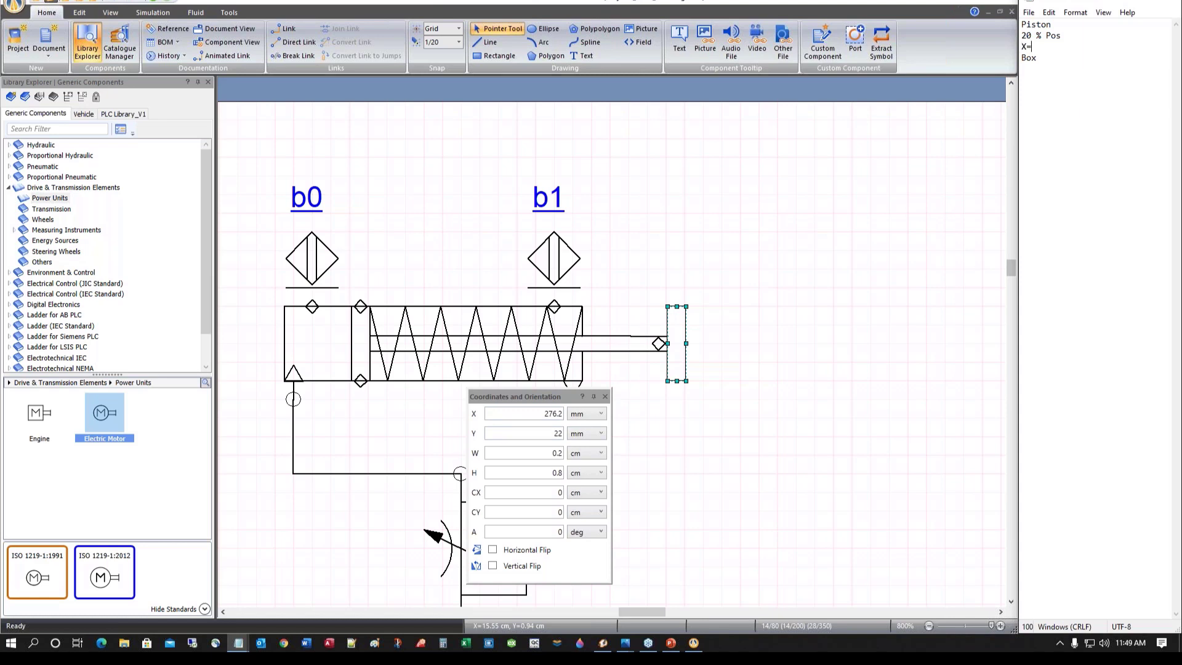
type("6.2")
key("Return")
type("Y=22")
key("Return")
key("Return")
Draw a rectangle about 0.68 cm wide and 0.34 cm high in the empty area above the rod end
left_click(718, 440)
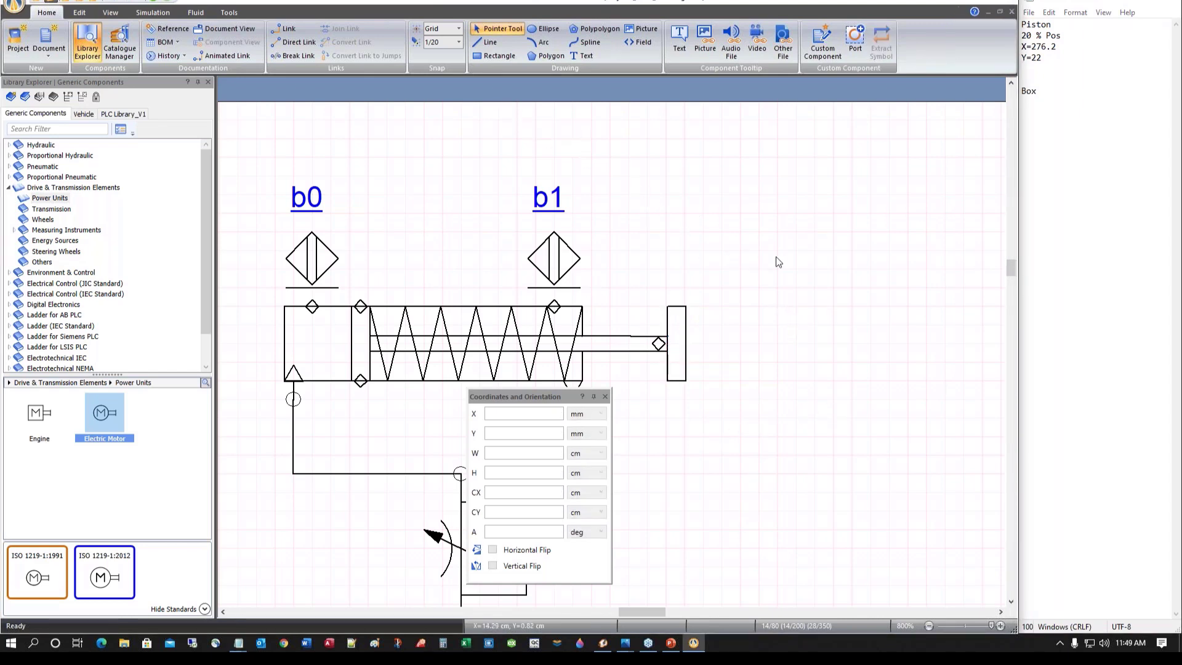
left_click(481, 57)
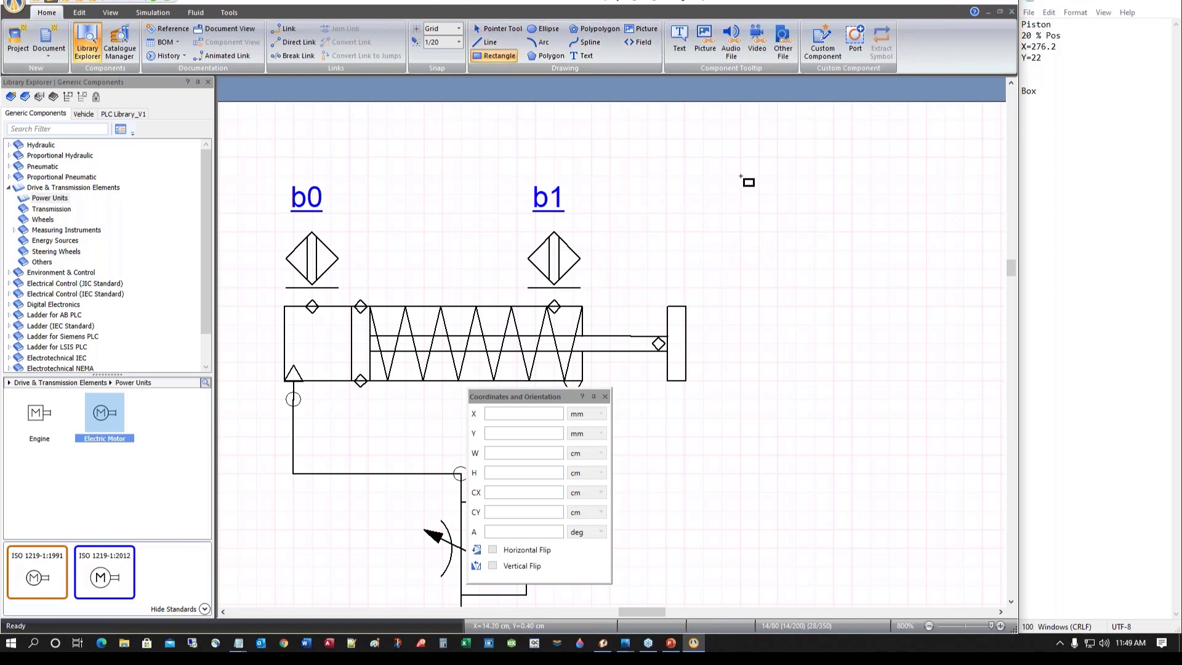
left_click_drag(741, 176, 815, 213)
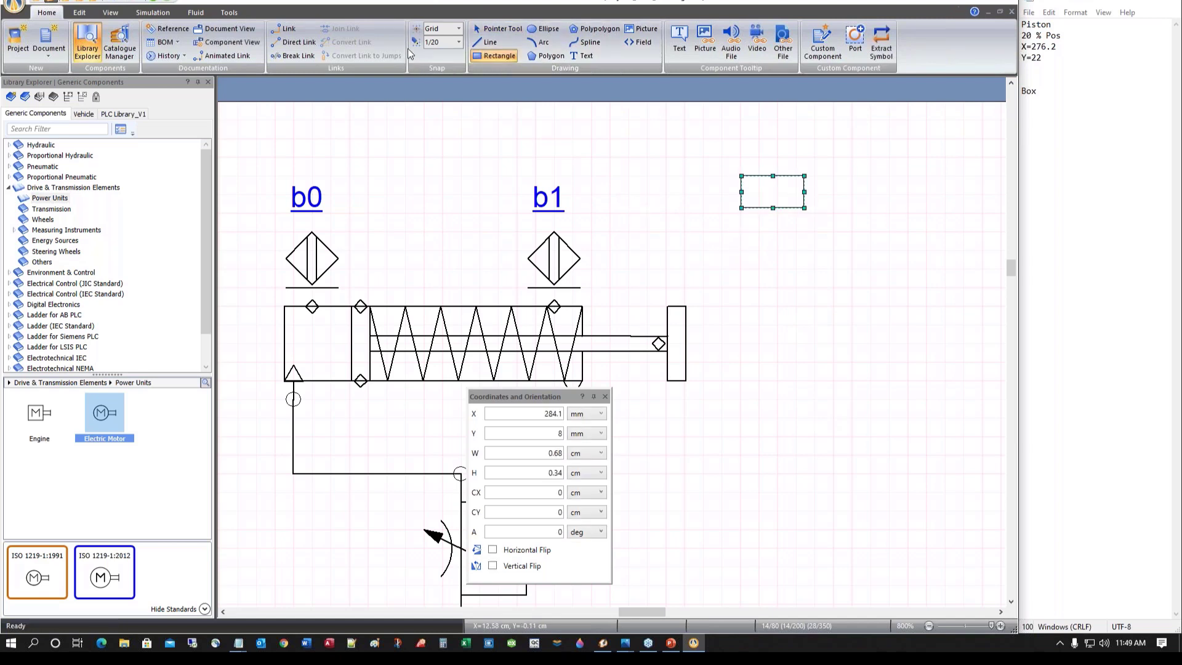
Set the snap increment to Grid and delete the 0.68 cm wide rectangle above the rod end
left_click(459, 42)
left_click(435, 59)
key("Escape")
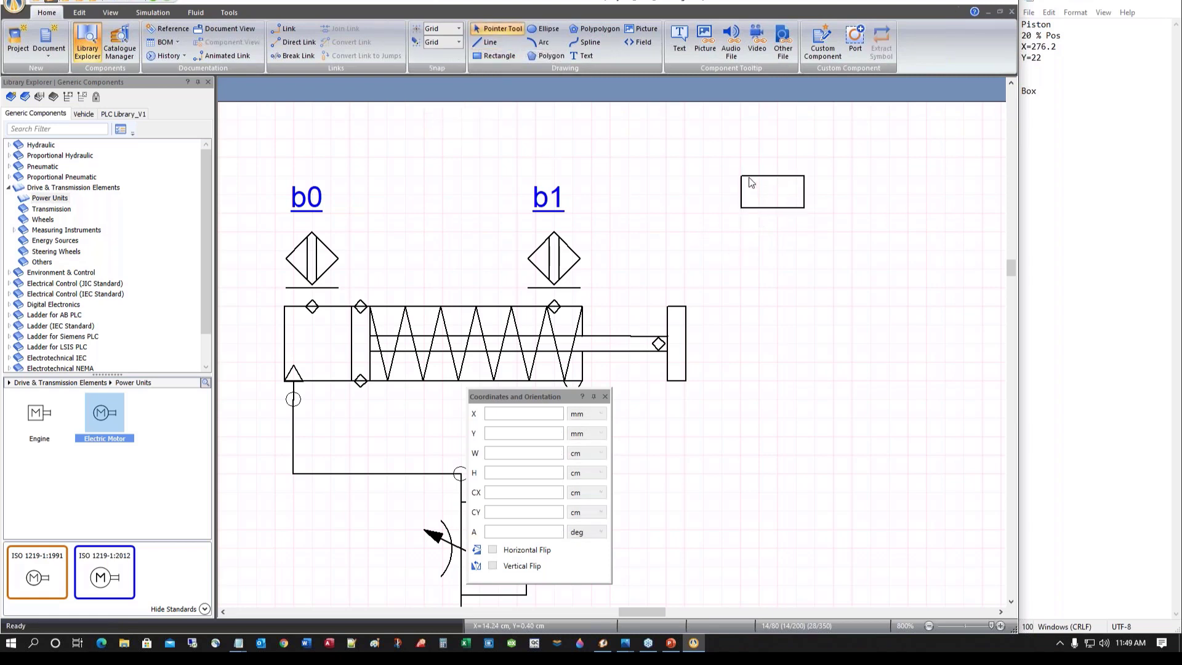
left_click(751, 182)
key("Delete")
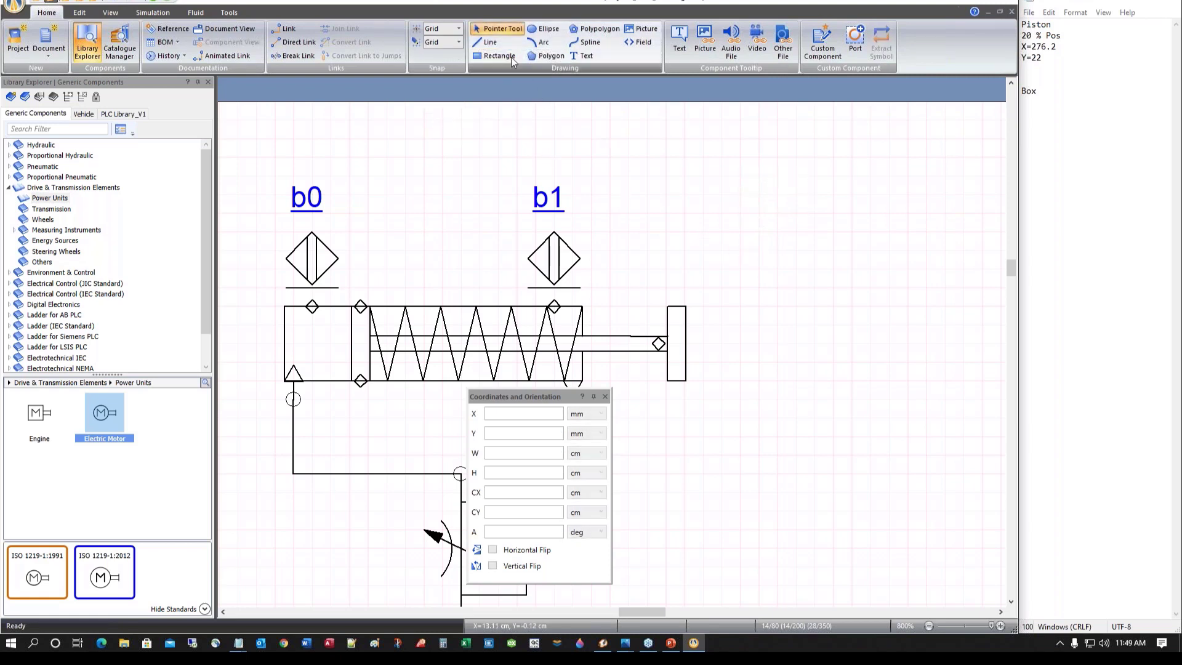
Draw a square of 0.8 by 0.8 cm above and to the right of the rod end at X 284 mm, Y 8 mm
left_click(491, 57)
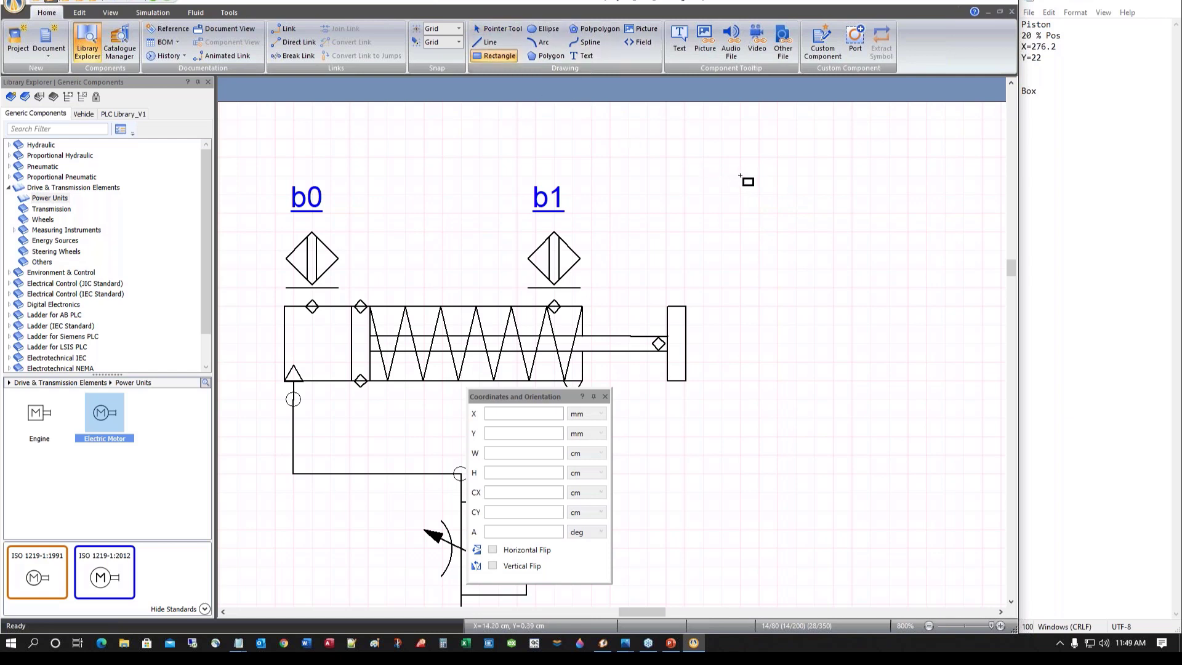
mouse_move(741, 177)
left_mouse_down()
mouse_move(801, 215)
mouse_move(815, 250)
left_mouse_up()
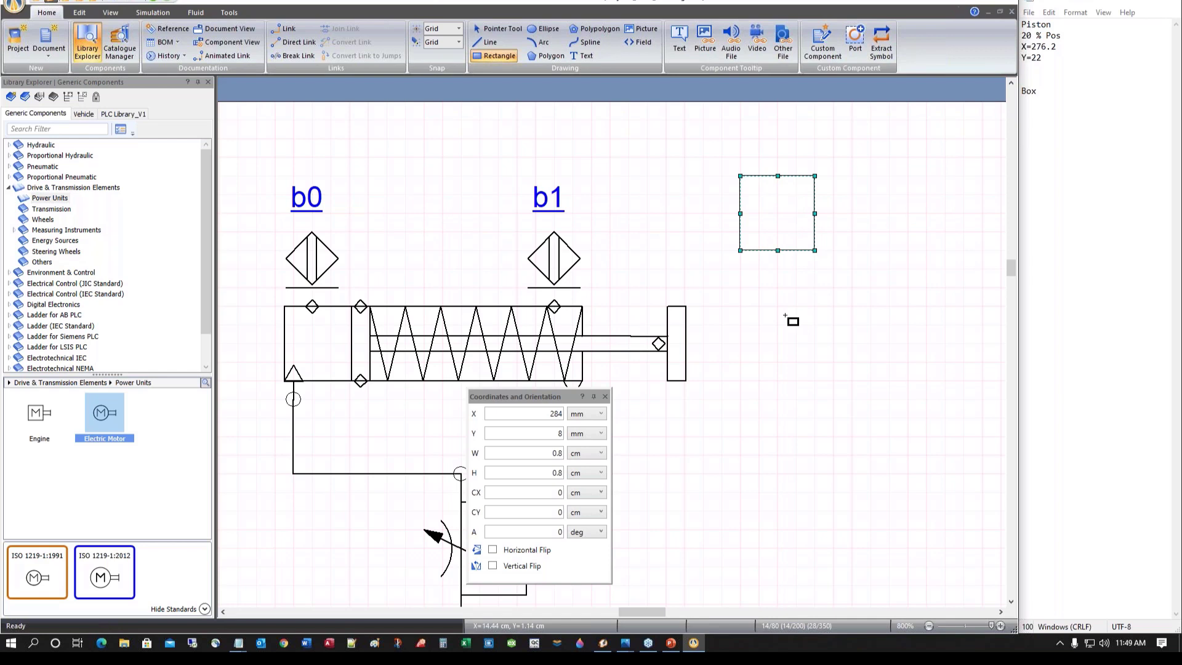
key("Escape")
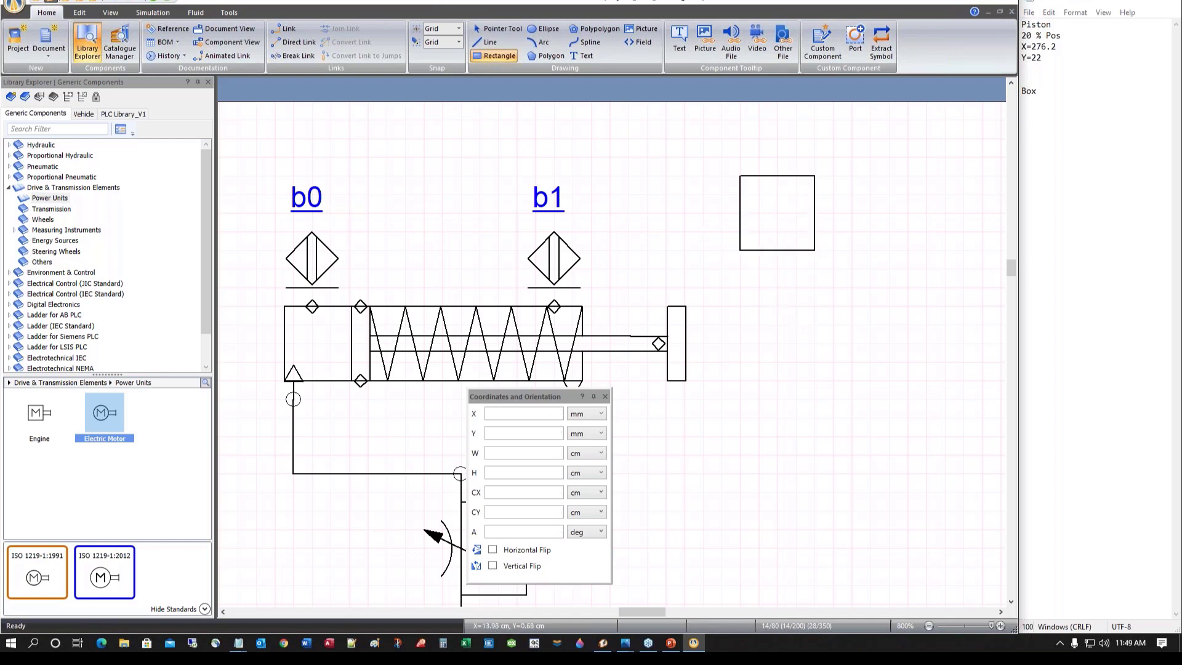
Refine the snap increment to 1/20 and move the square against the narrow rectangle's outer side at X 278.2 mm, Y 22 mm
left_click(458, 42)
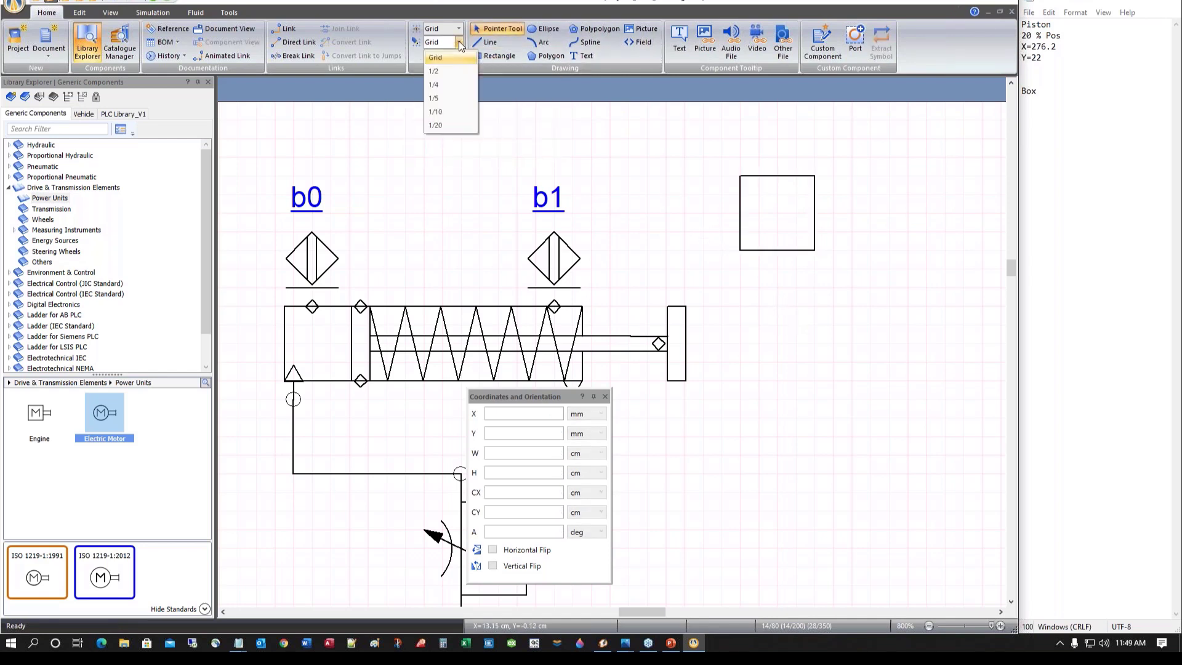
left_click(434, 128)
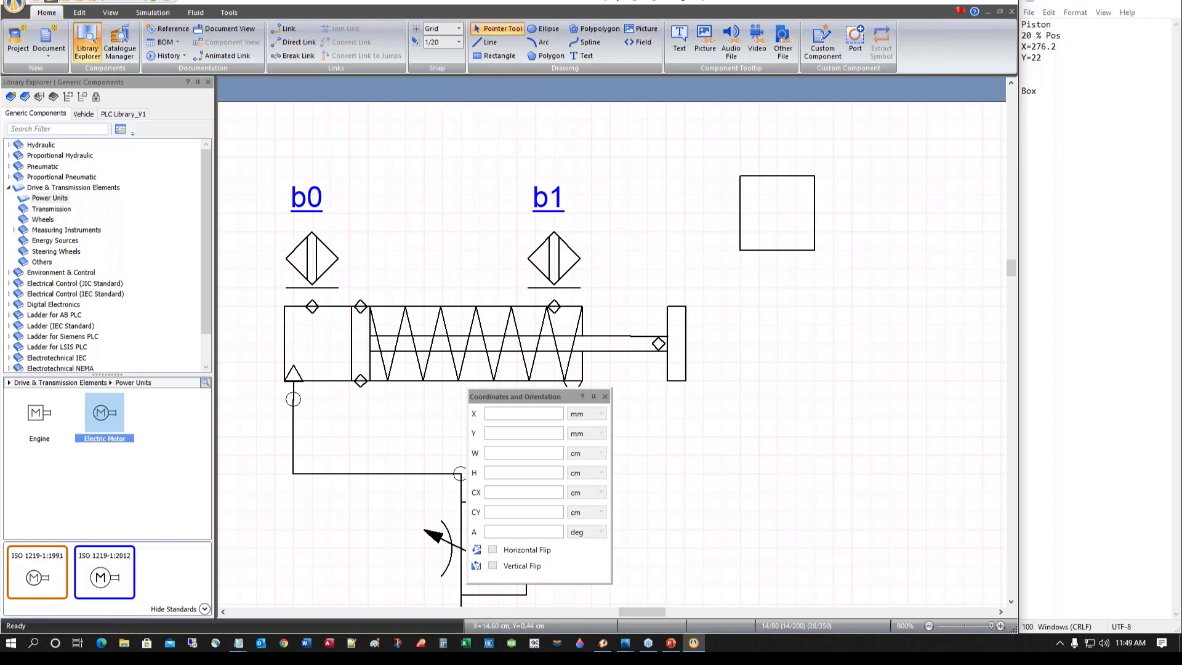
left_click_drag(765, 184, 712, 308)
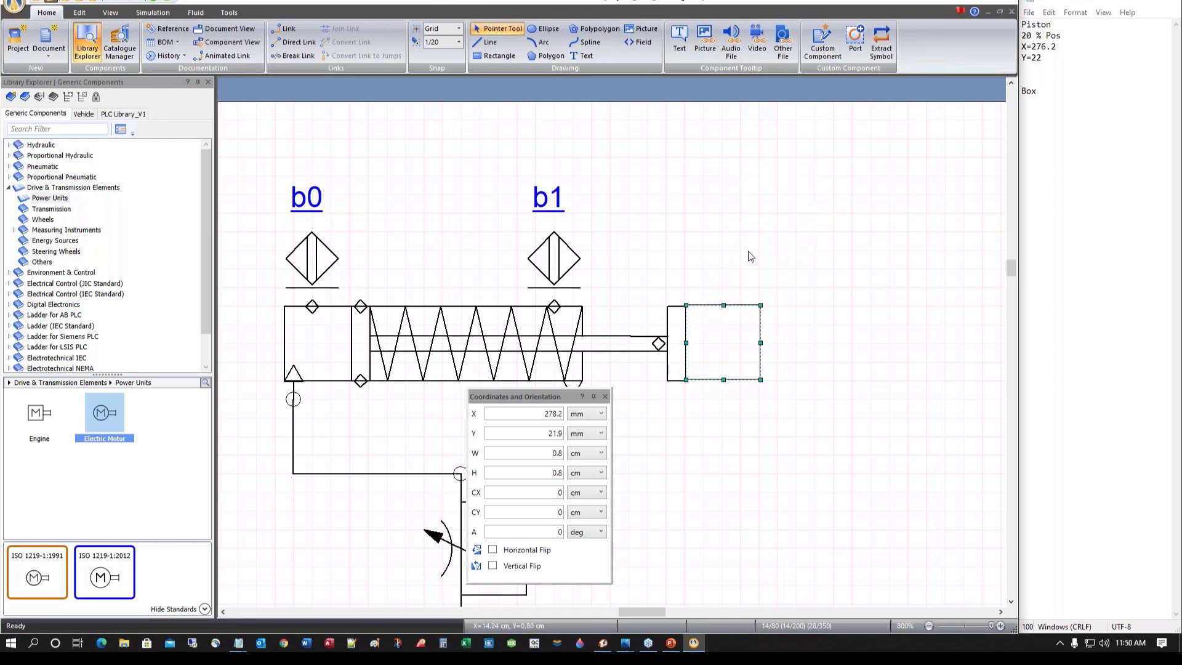
key("Down")
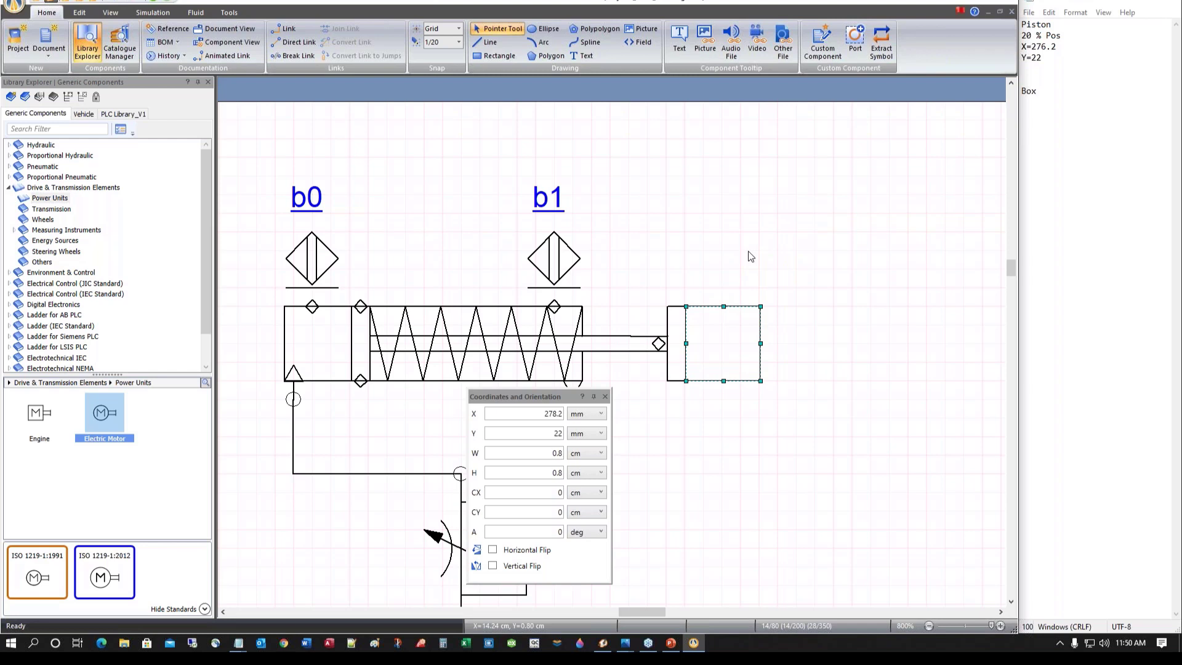
left_click(748, 471)
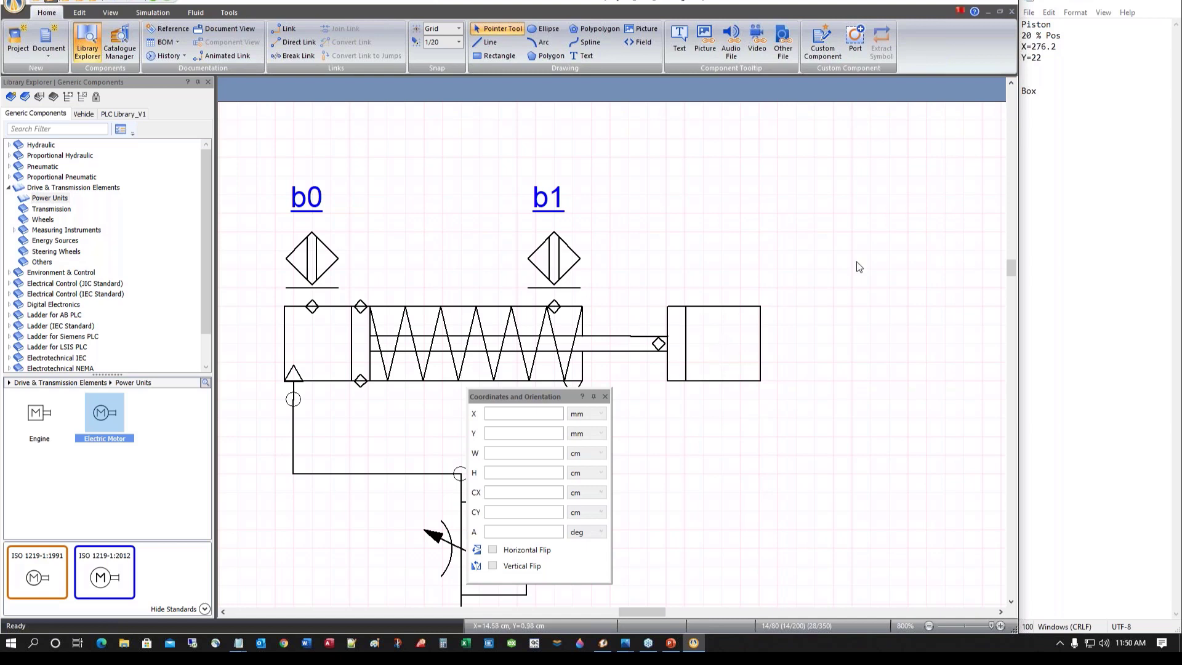
Add a "Position 0" entry with empty X= and Y= lines under Box in the Notepad notes
left_click(1053, 99)
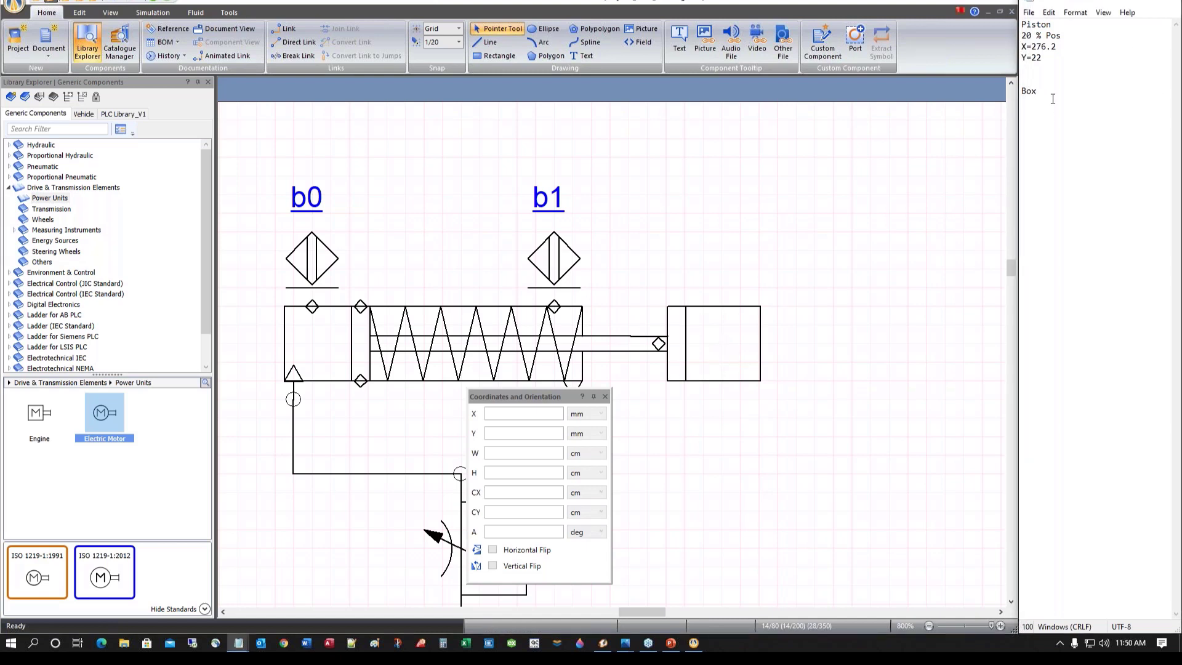
type("pOS")
key("BackSpace")
key("BackSpace")
key("BackSpace")
key("BackSpace")
key("BackSpace")
key("BackSpace")
type("Position")
Look up the square's coordinates and complete the Box entry in Notepad with X=278.2 and Y=22
left_click(724, 307)
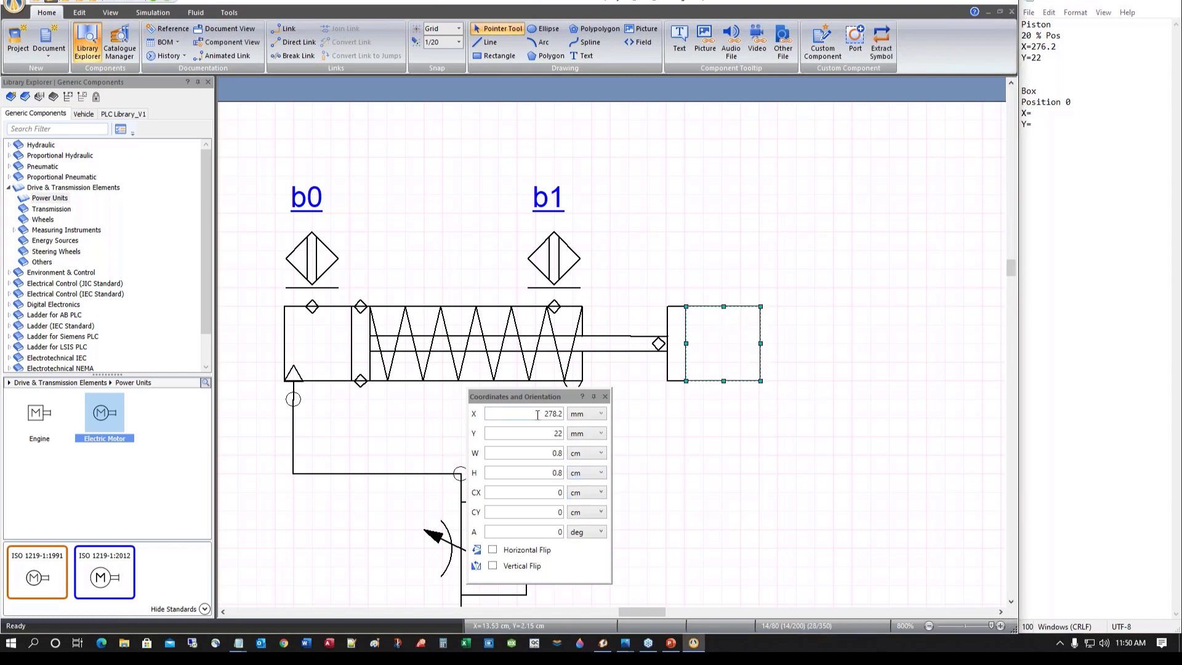
left_click(1064, 117)
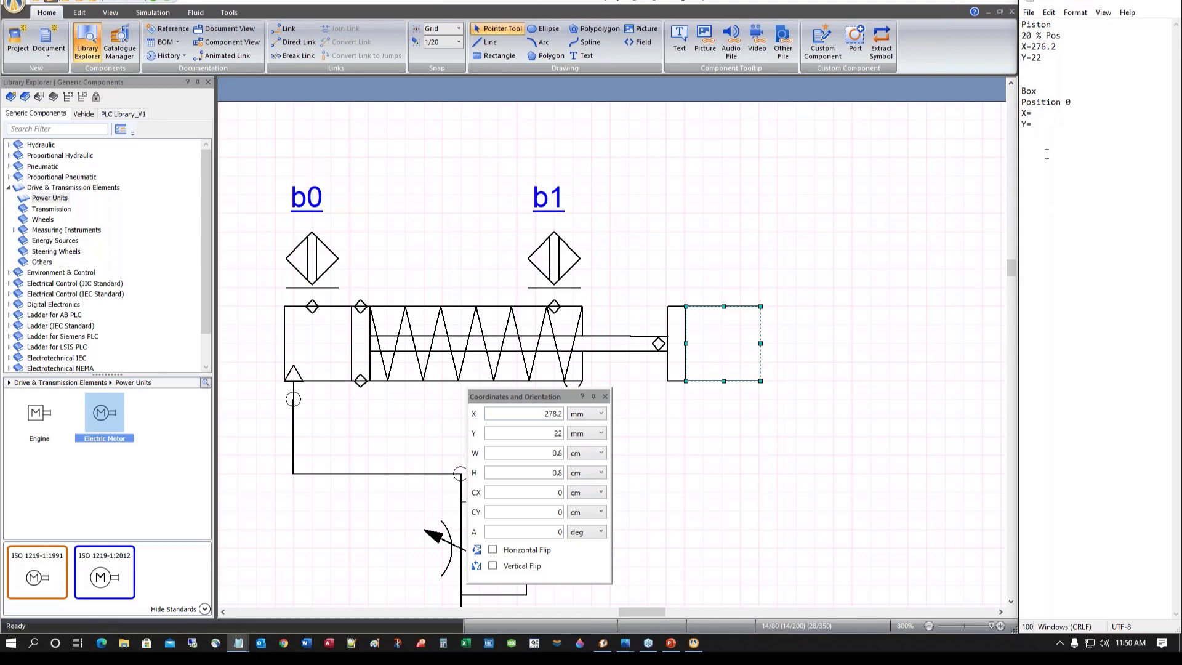
type("278.2")
left_click(1047, 125)
type("22")
Set the pneumatic cylinder's Extension to 100 % in its component properties and close them
left_click(803, 386)
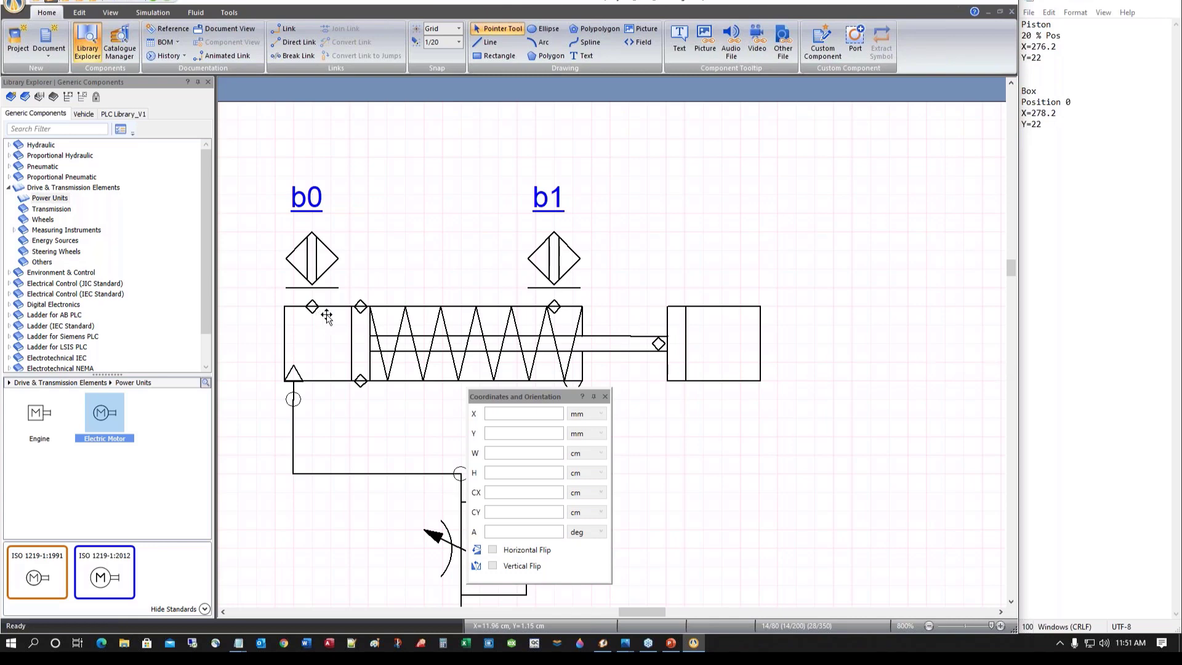
double_click(335, 315)
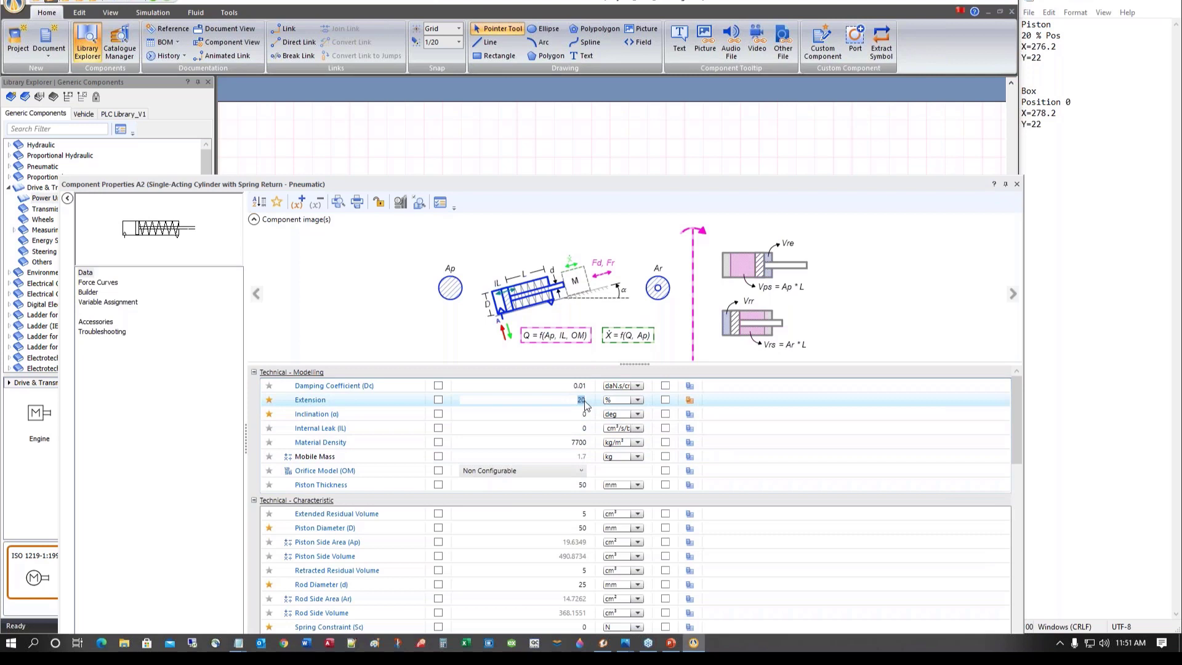
type("100")
key("Return")
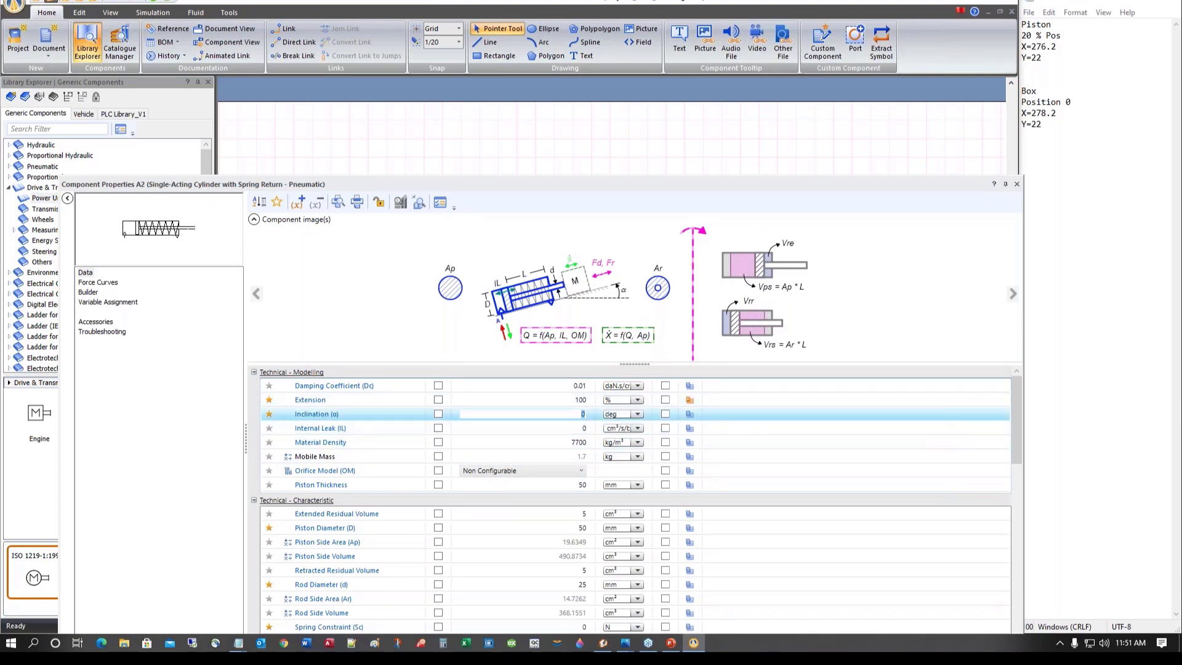
left_click(1018, 184)
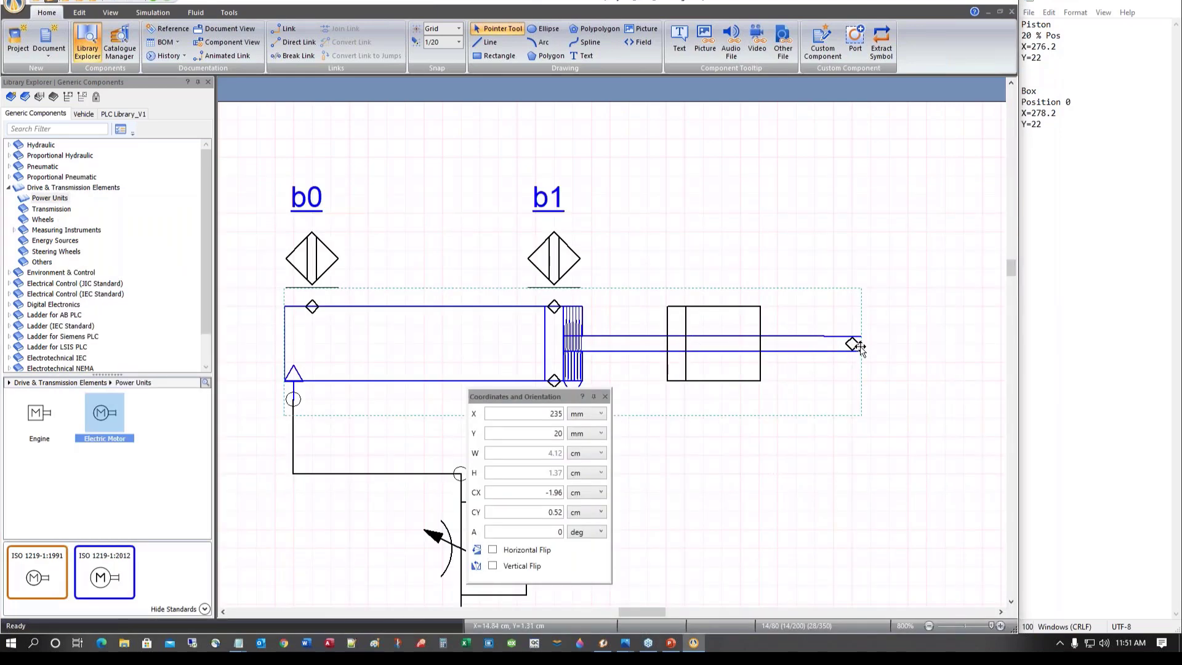
left_click(884, 469)
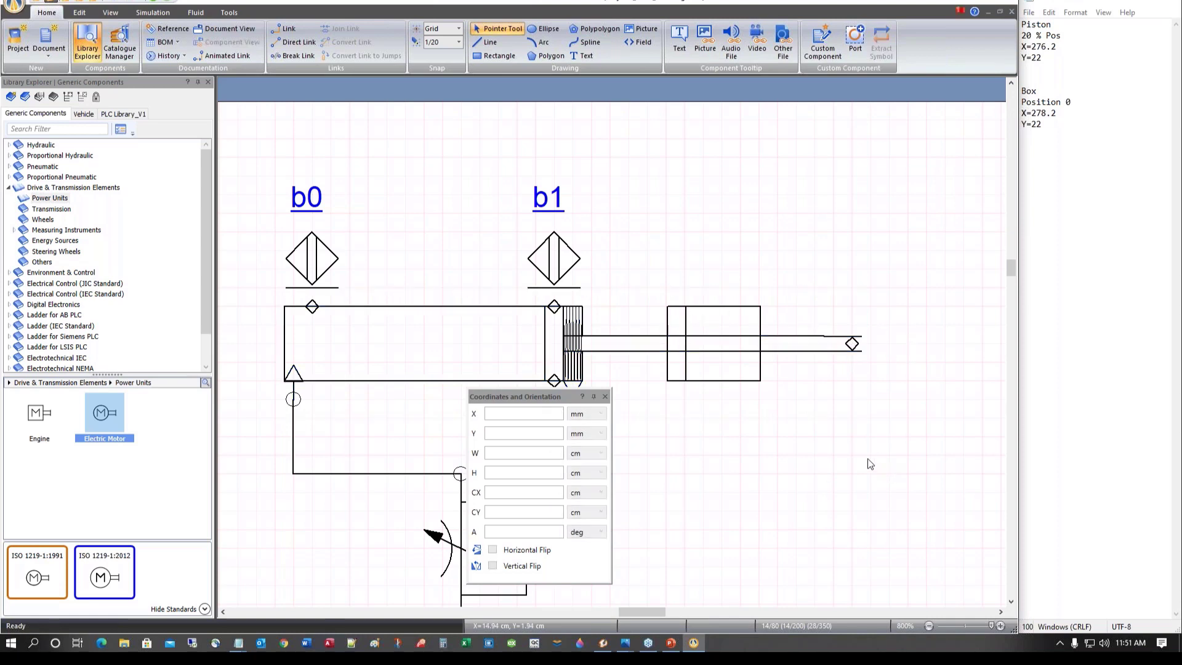
Move the narrow rectangle from beside the square to the extended cylinder's rod end at X 297 mm
left_click(677, 312)
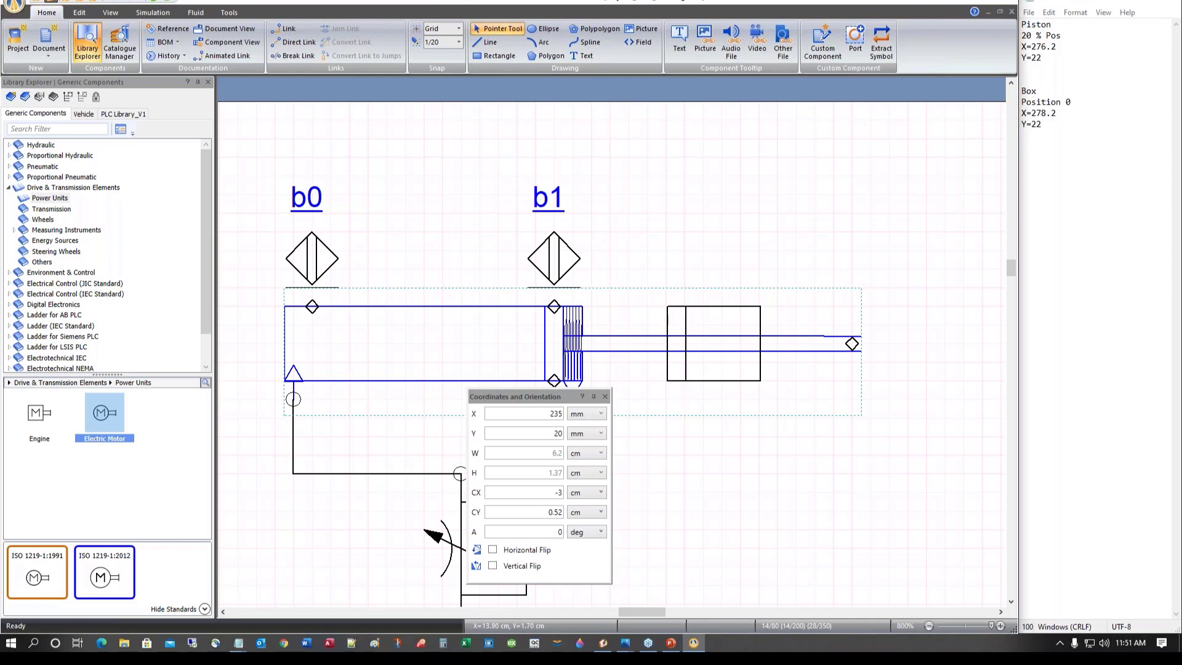
left_click(678, 375)
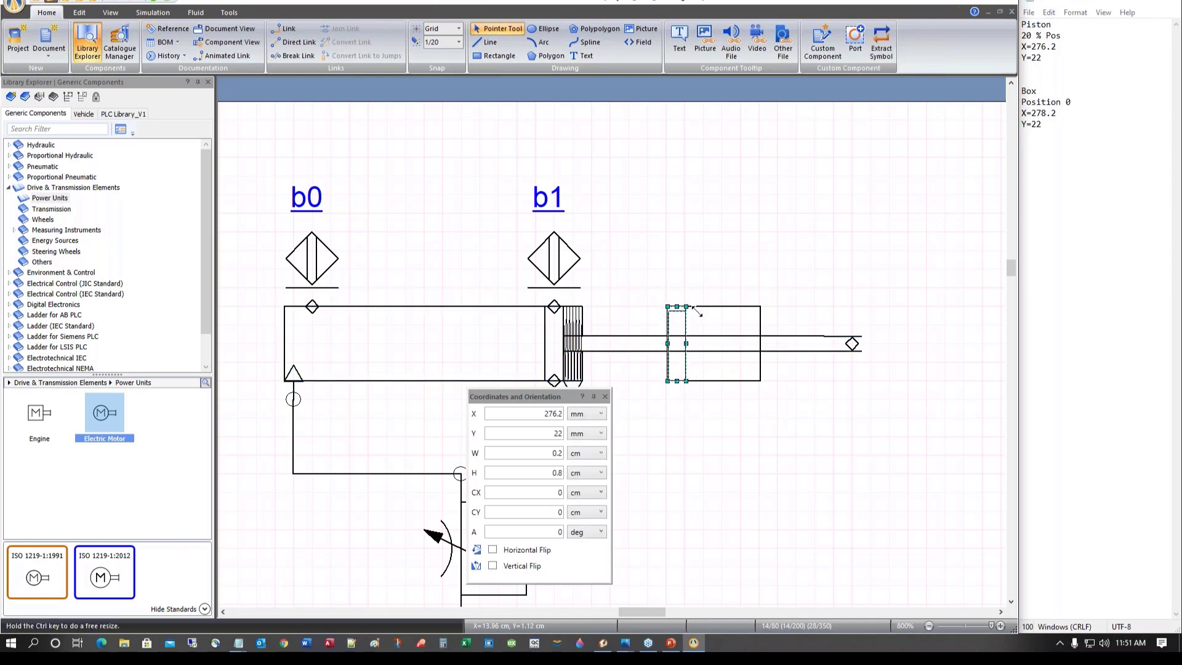
left_click_drag(695, 312, 694, 318)
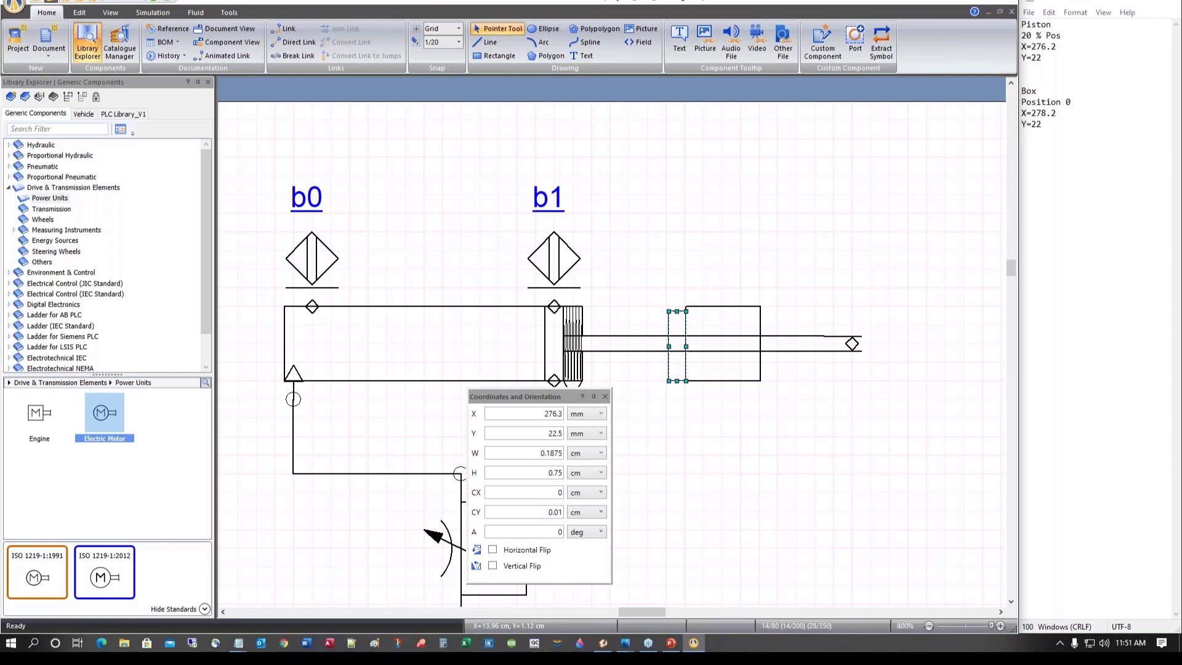
key("ctrl+z")
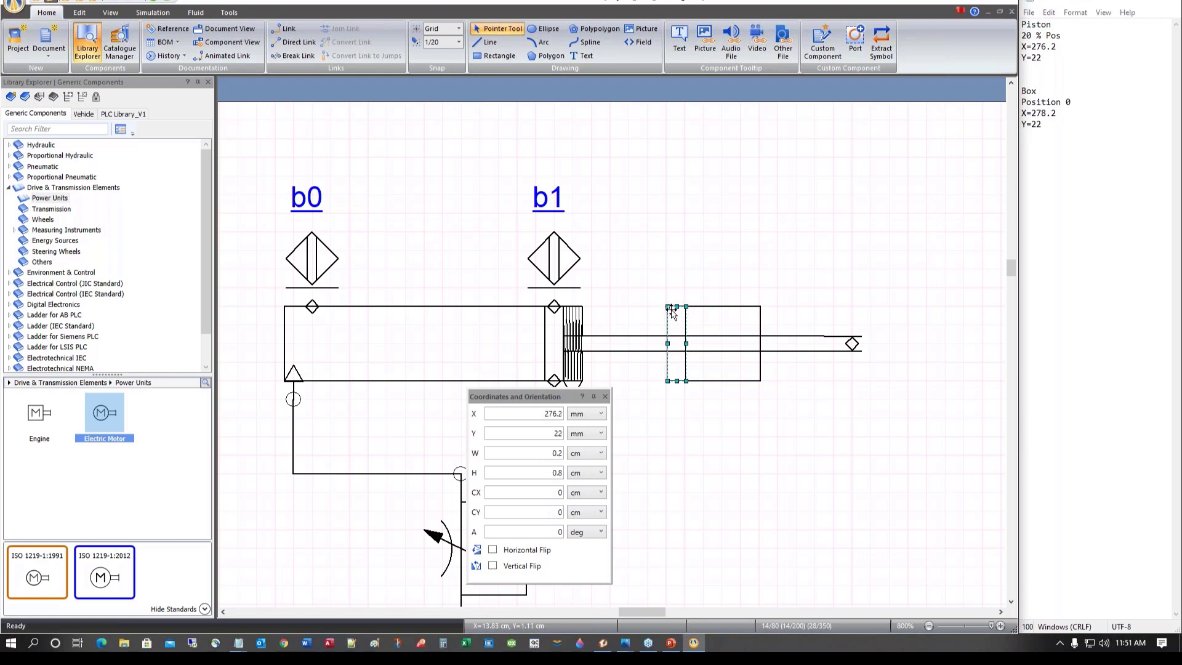
left_click_drag(675, 312, 868, 318)
left_click(885, 466)
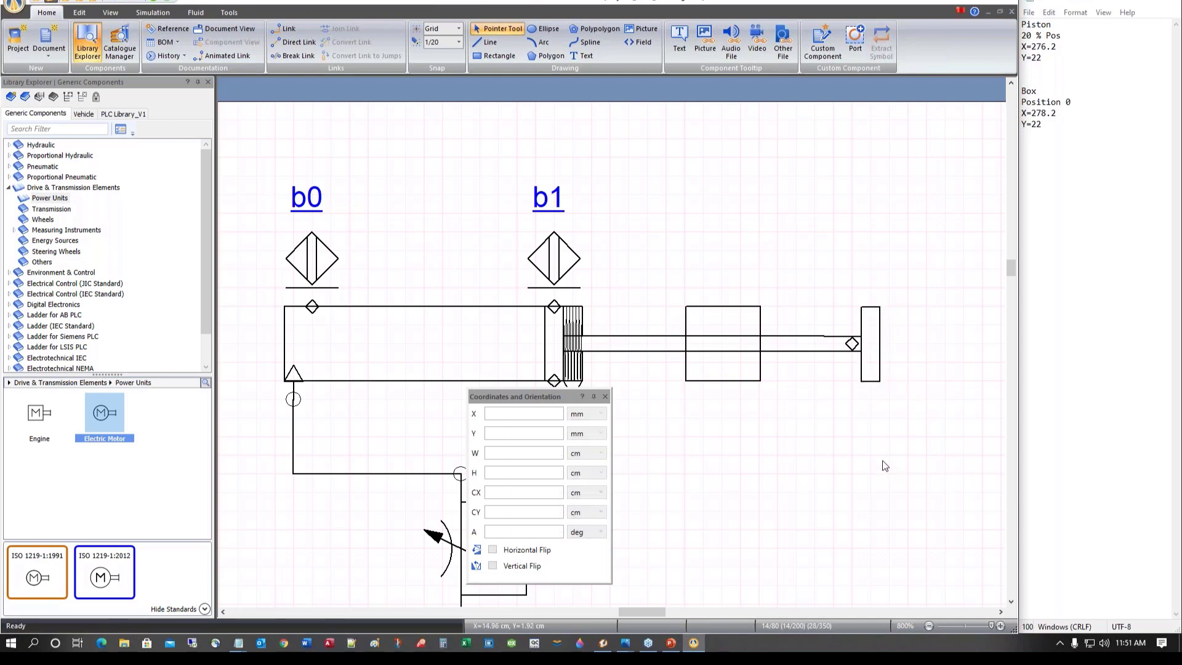
Set the narrow rectangle's Y coordinate to 22 mm
left_click(871, 308)
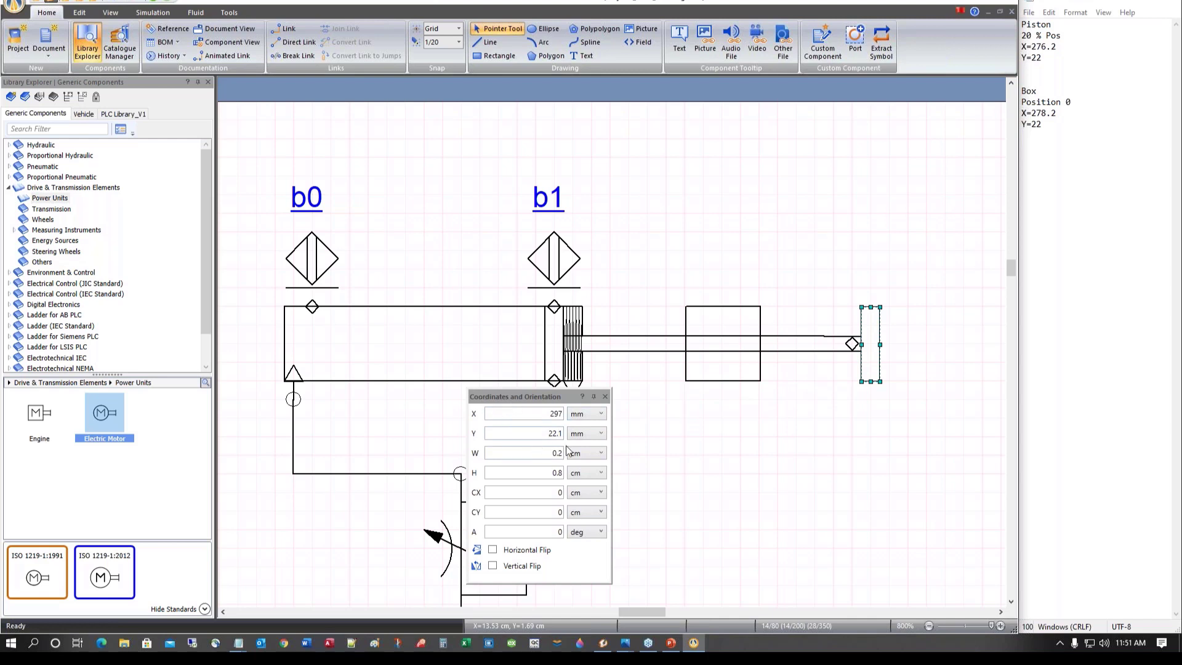
double_click(549, 436)
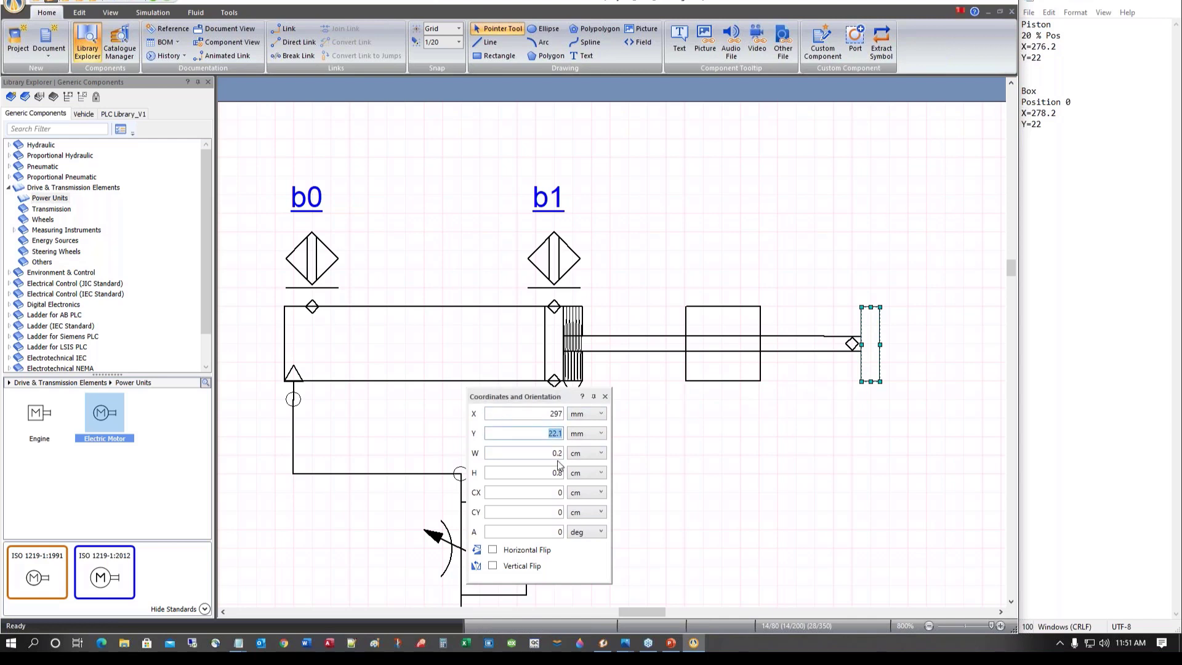
type("22")
key("Tab")
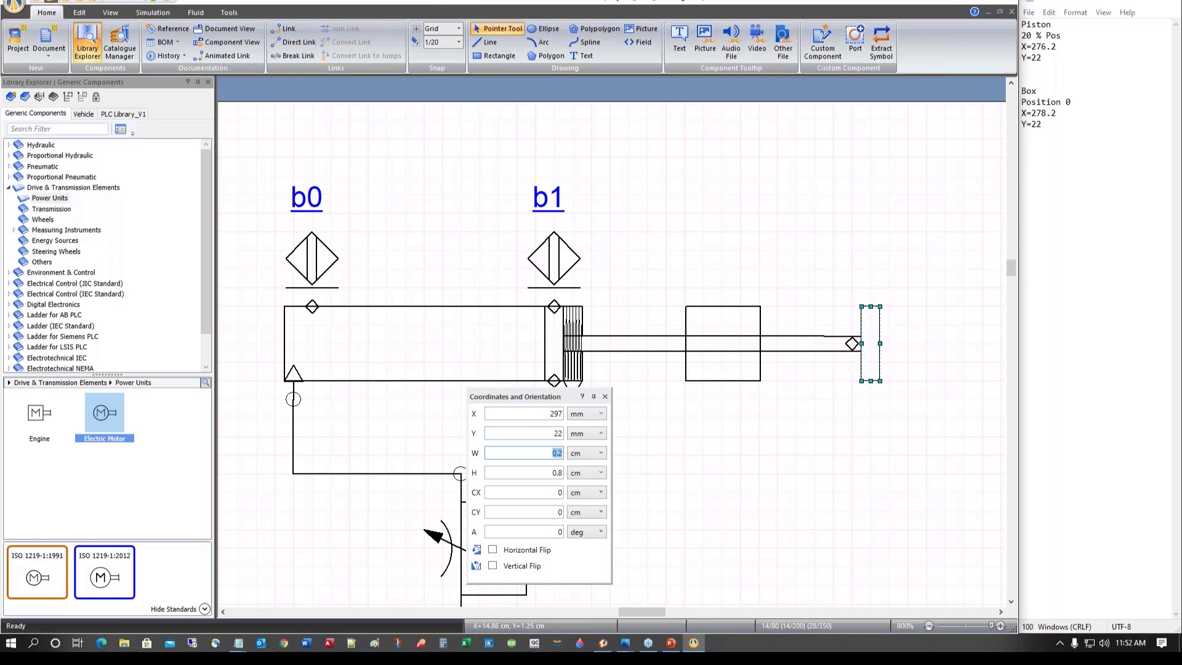
left_click(774, 476)
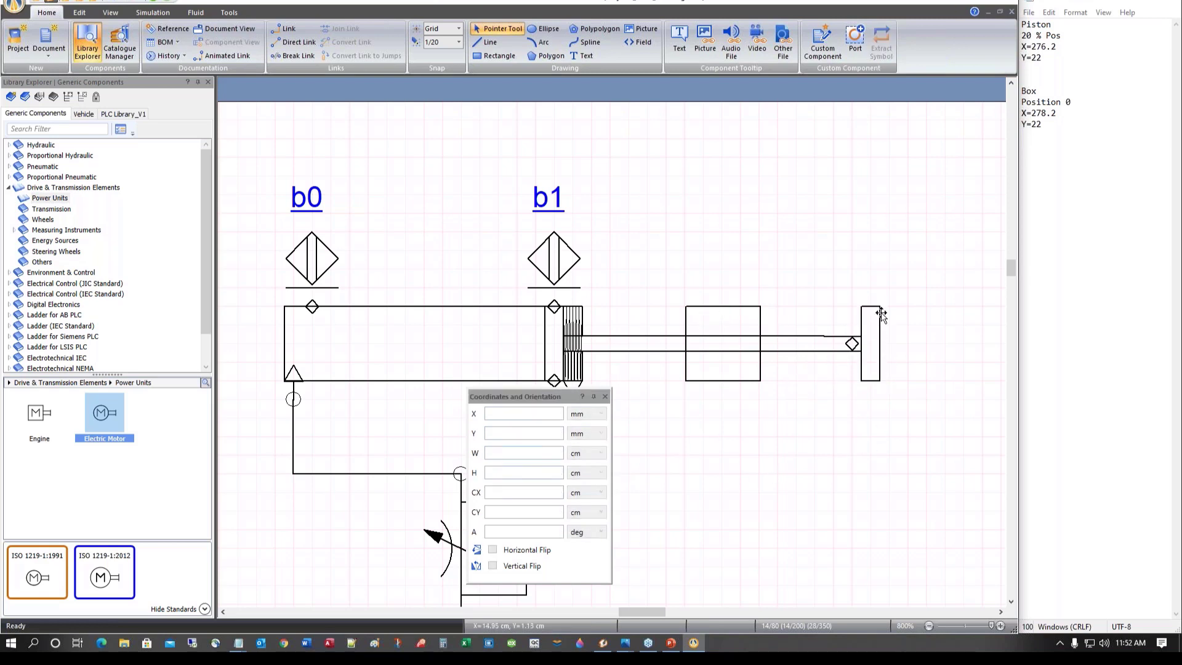
Duplicate the 20 % Pos entry, with its X and Y lines, below the original in the Piston section of the notes
left_click(870, 306)
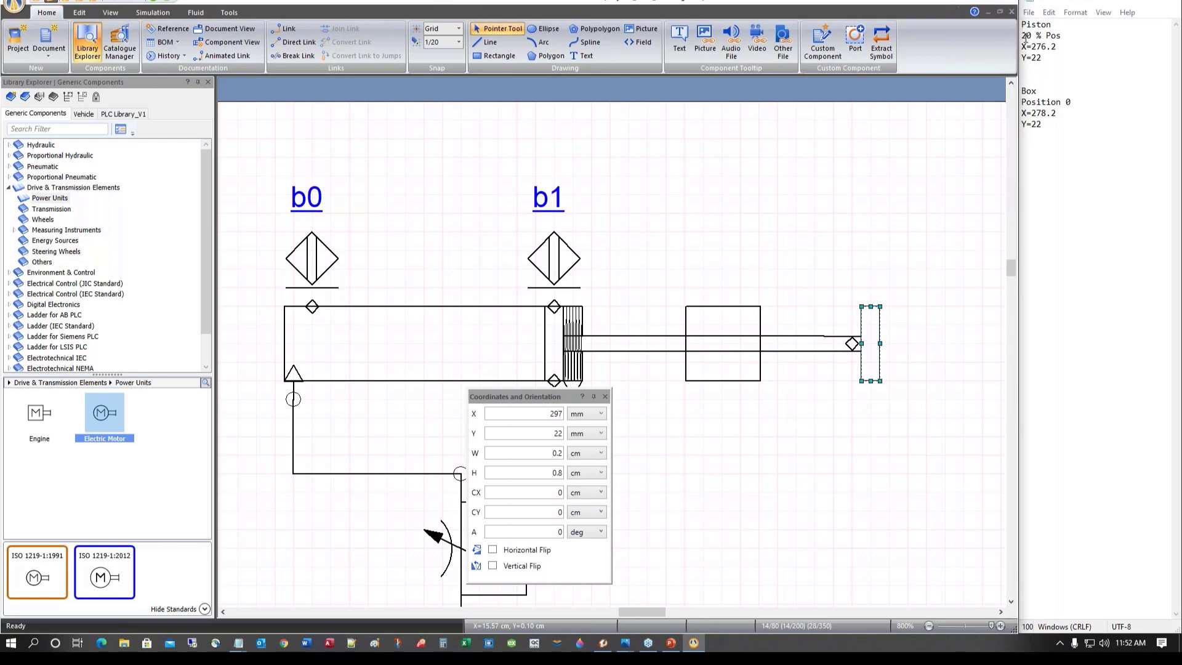
left_click_drag(1025, 36, 1040, 60)
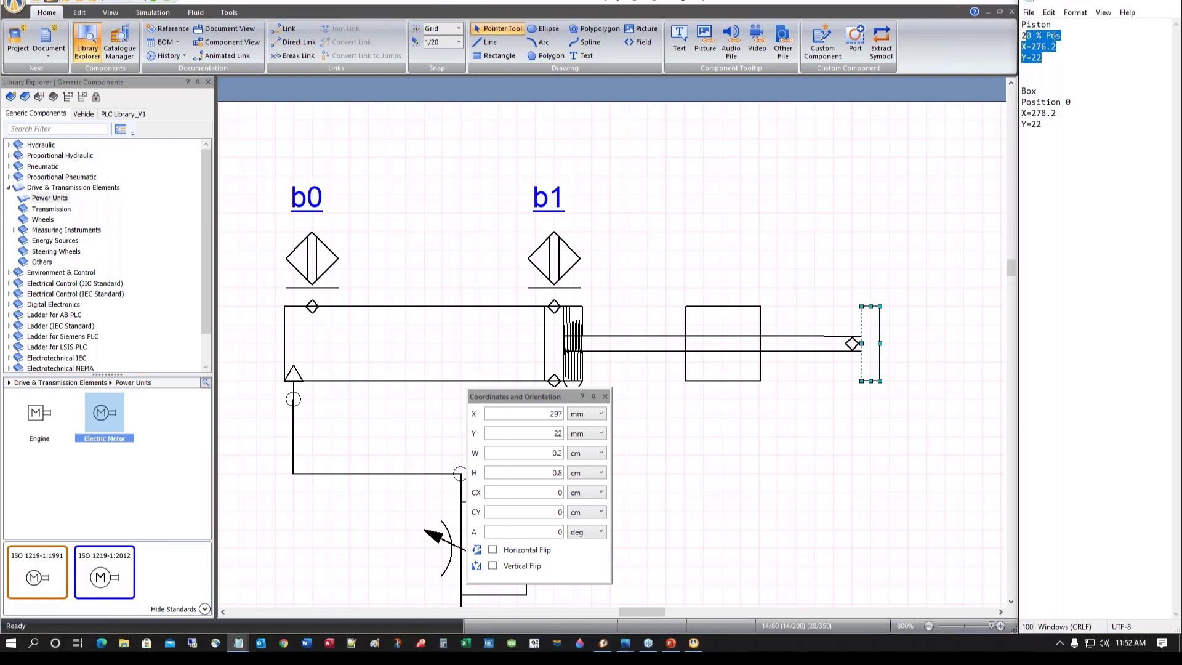
left_click_drag(1021, 35, 1032, 72)
right_click(1028, 46)
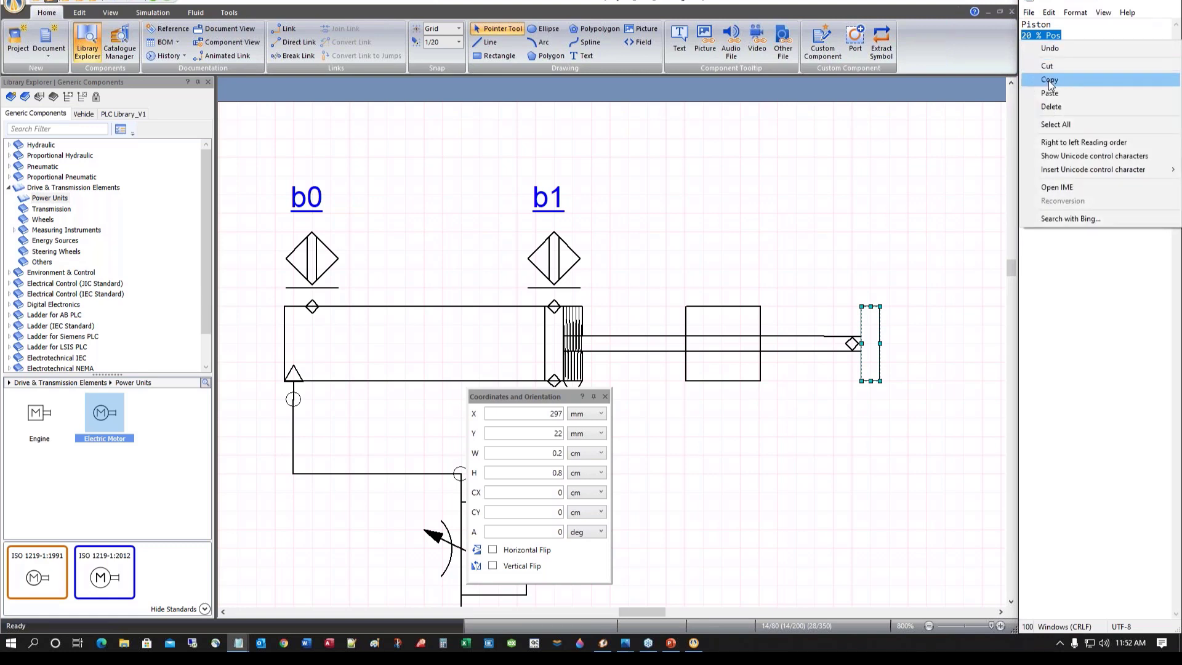
left_click(1033, 72)
left_click(1027, 75)
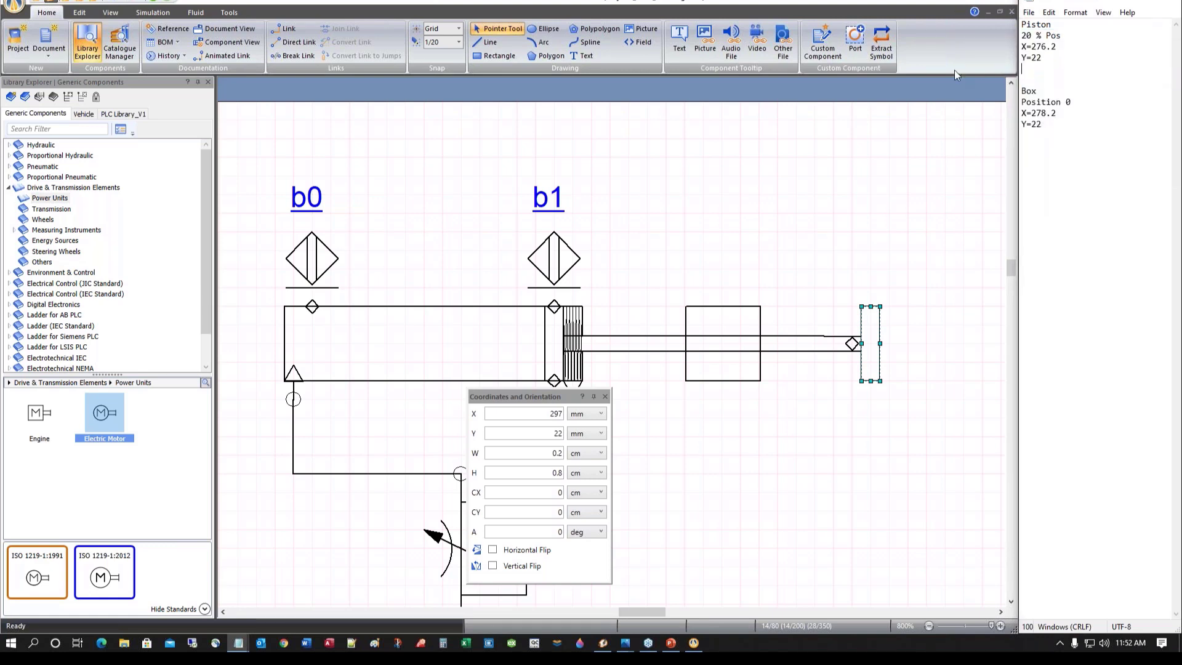
key("Return")
key("ctrl+v")
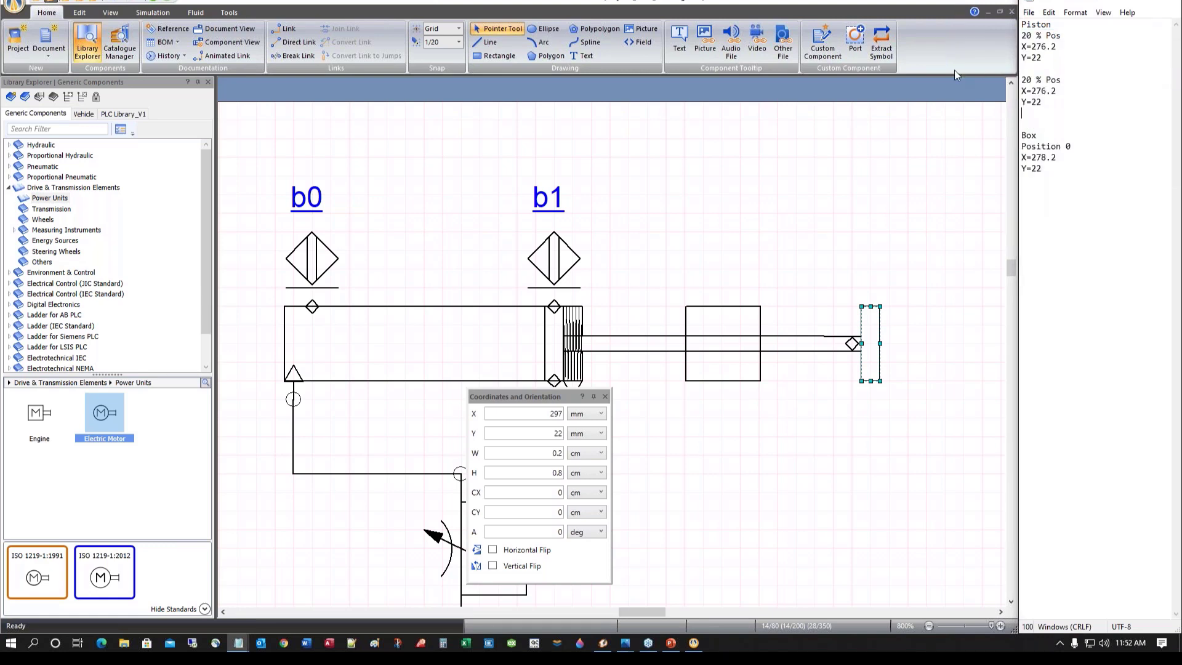
Change the copied Piston entry to 100 % Pos with X=297
left_click(1028, 79)
type("100")
left_click_drag(1033, 91, 1069, 92)
type("297")
Insert another copy of the 20 % Pos entry directly under the Piston heading and relabel it 0 % Pos
left_click_drag(1024, 36, 1040, 69)
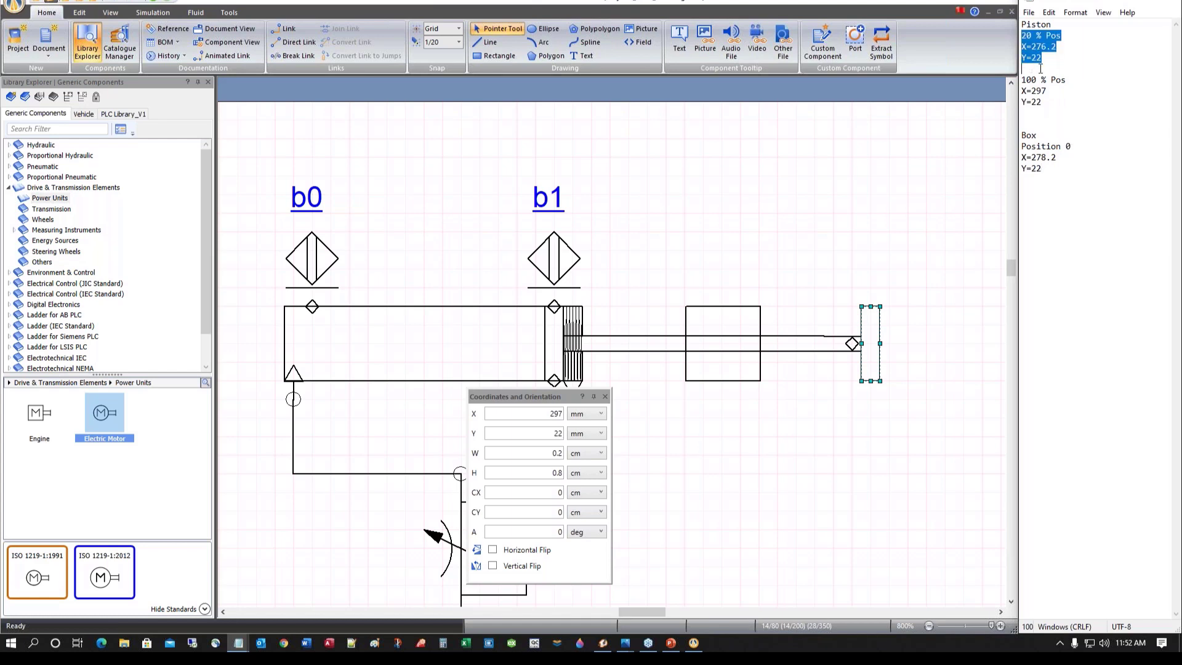
right_click(1026, 37)
left_click(1056, 81)
left_click(1025, 35)
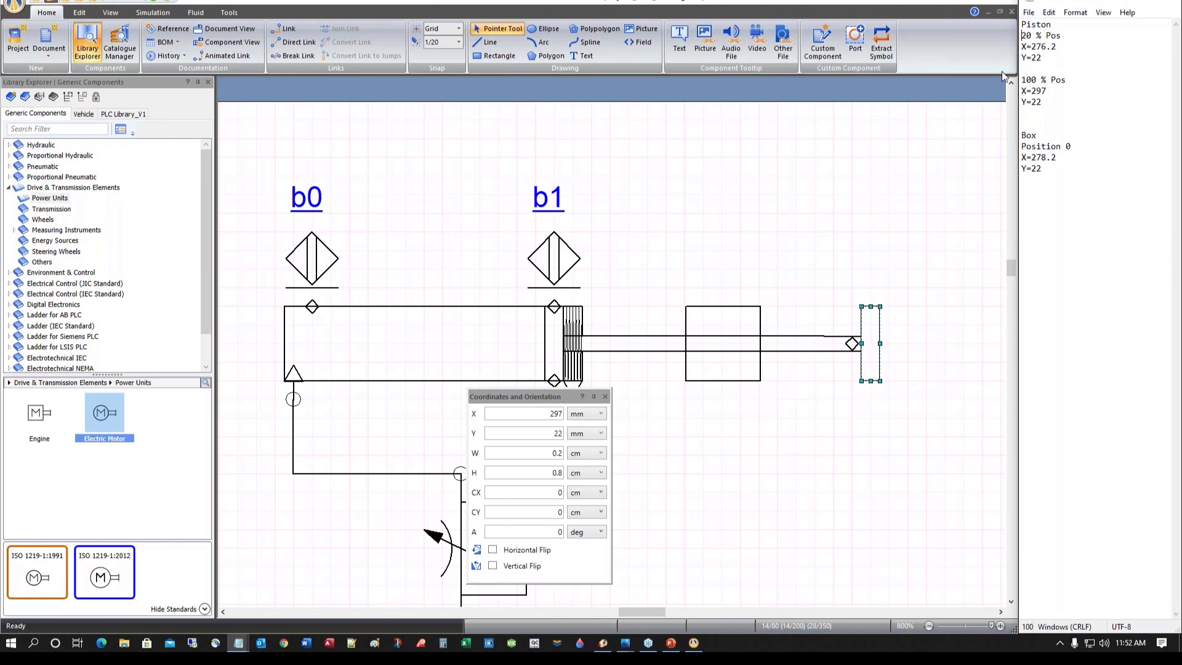
key("Return")
key("Return")
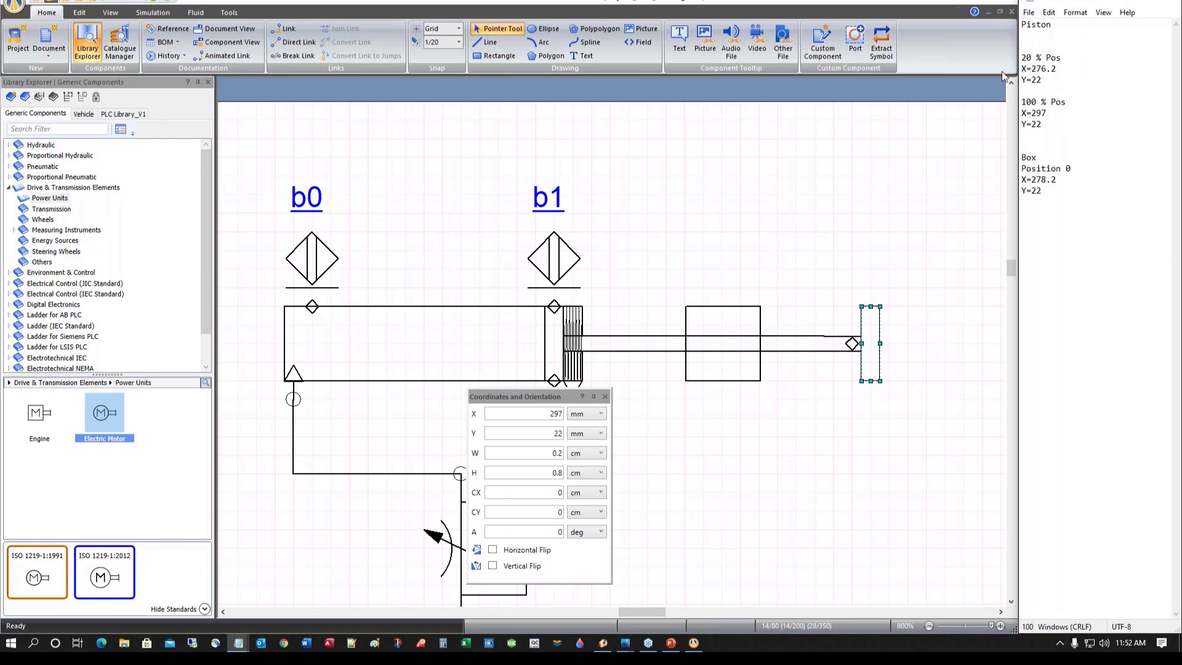
key("ctrl+v")
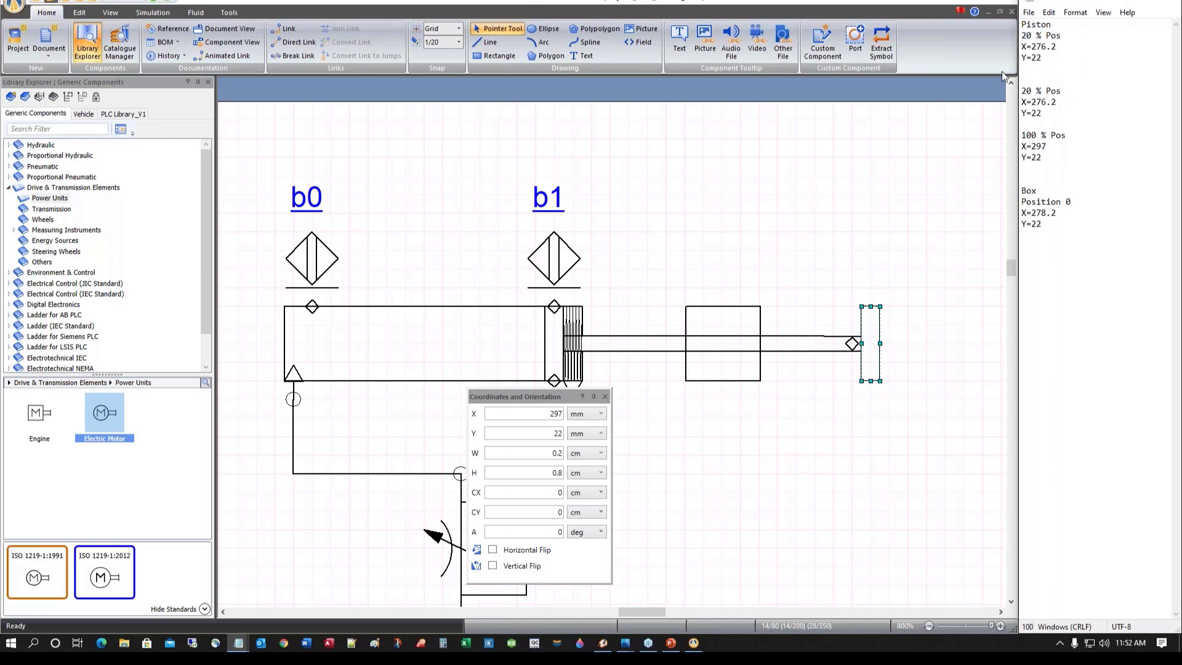
double_click(1026, 35)
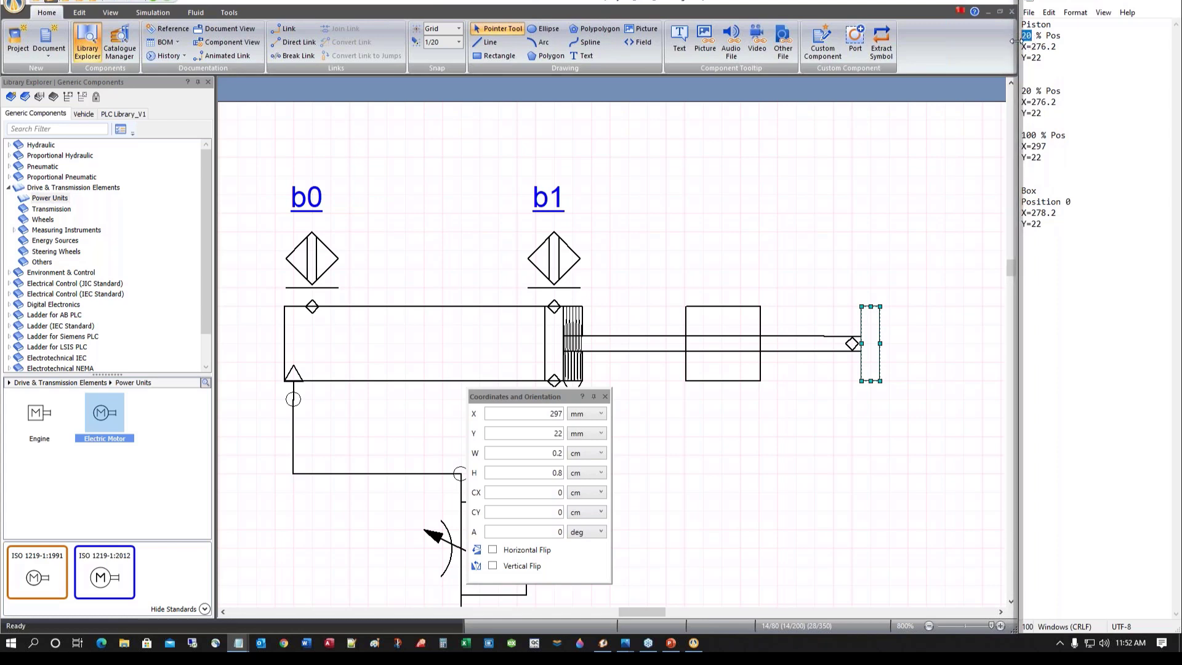
type("0")
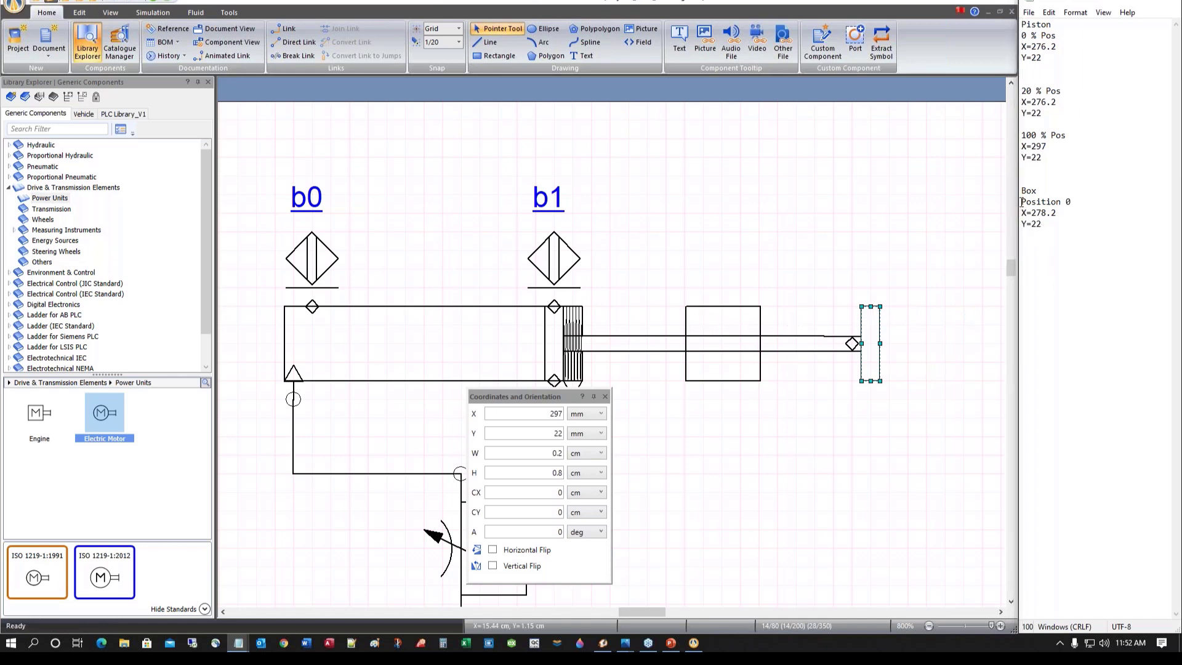
Duplicate the Position 0 entry, with its X and Y lines, below the original in the Box section of the notes
left_click_drag(1022, 202, 1053, 233)
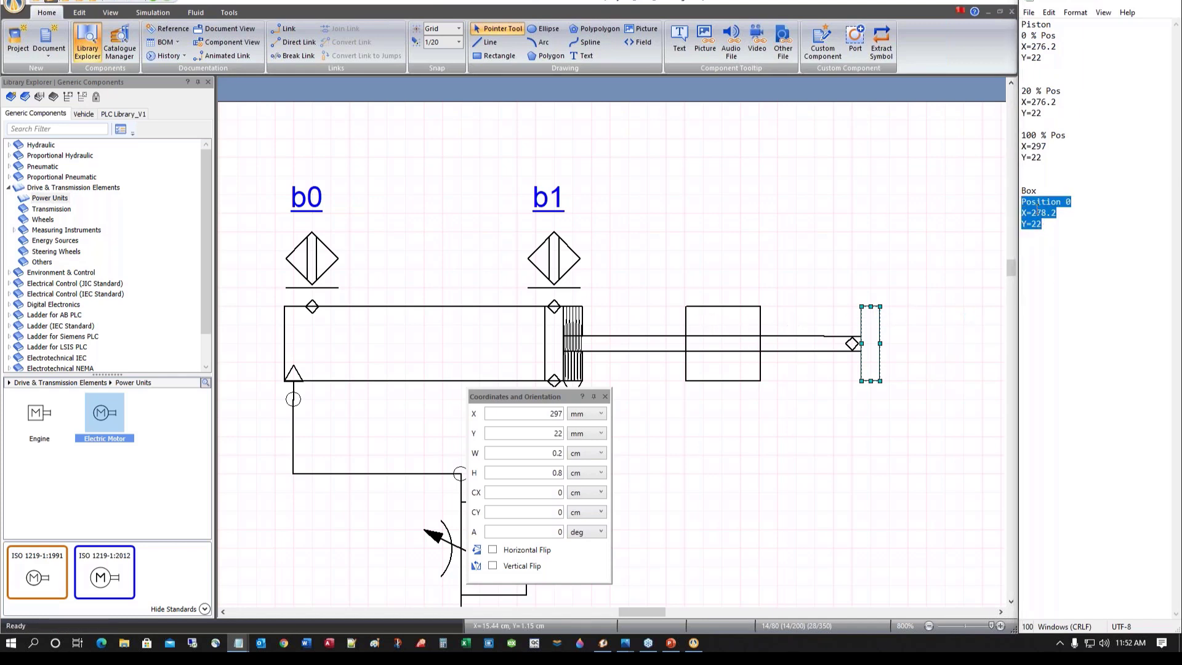
right_click(1038, 208)
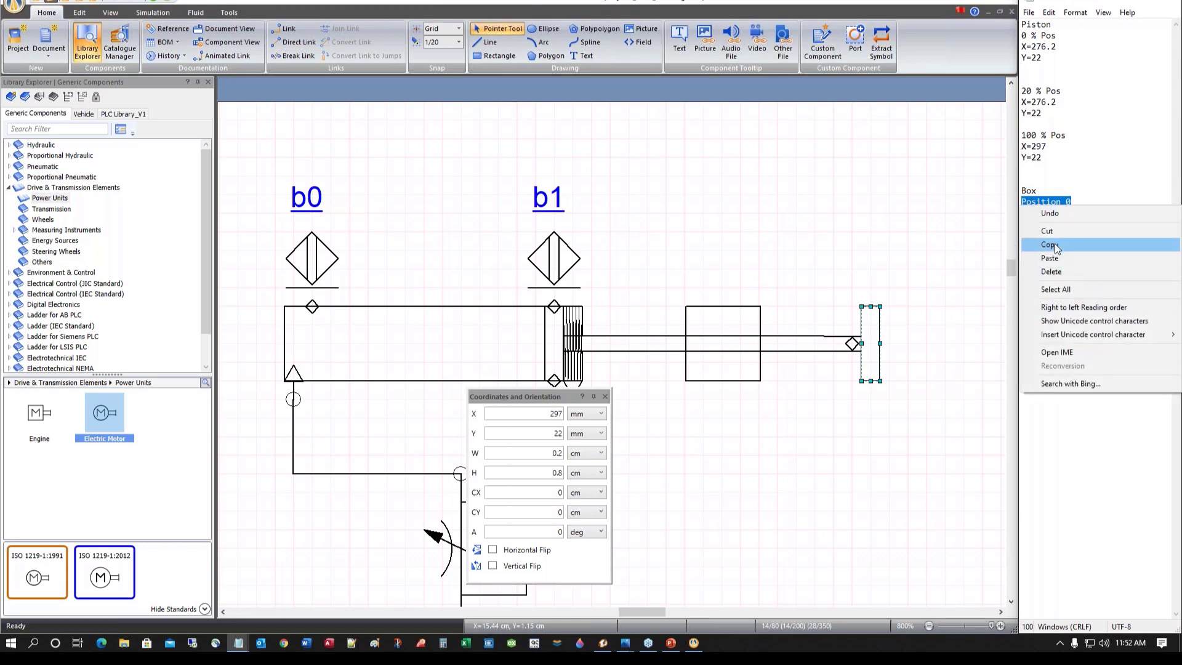
left_click(1055, 245)
left_click(1026, 246)
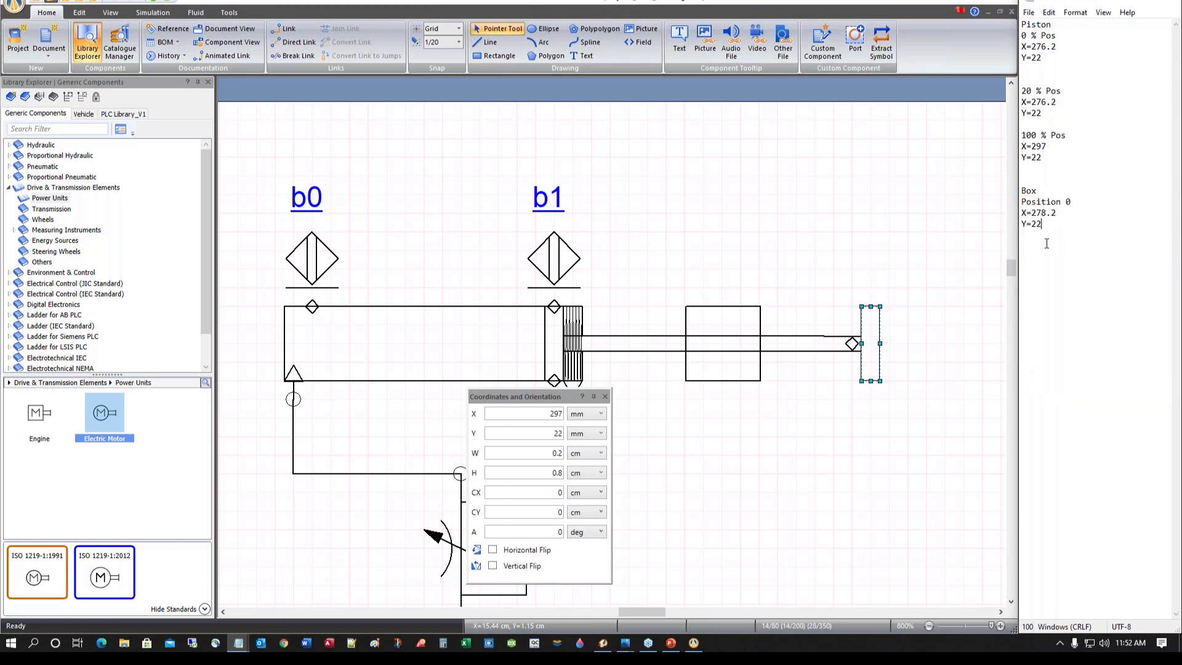
key("ctrl+v")
Move the square against the outer side of the narrow rectangle at the extended rod end and nudge it to X 299 mm
scroll(883, 490, "up", 1)
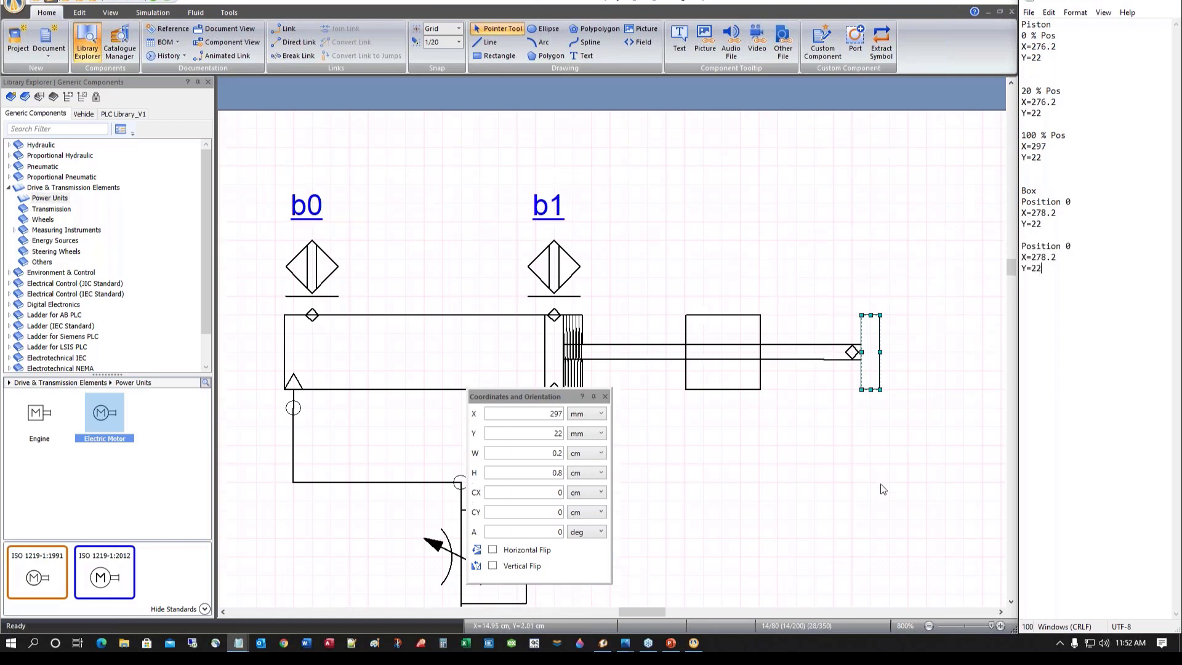
left_click(883, 489)
left_click(716, 320)
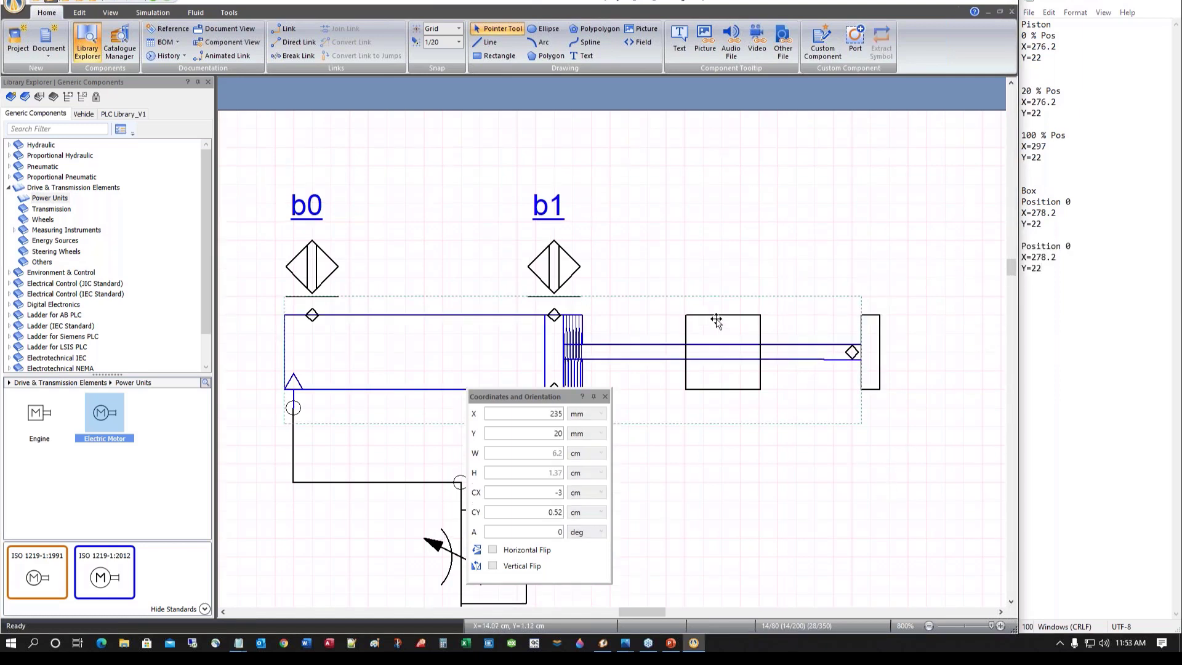
left_click(721, 442)
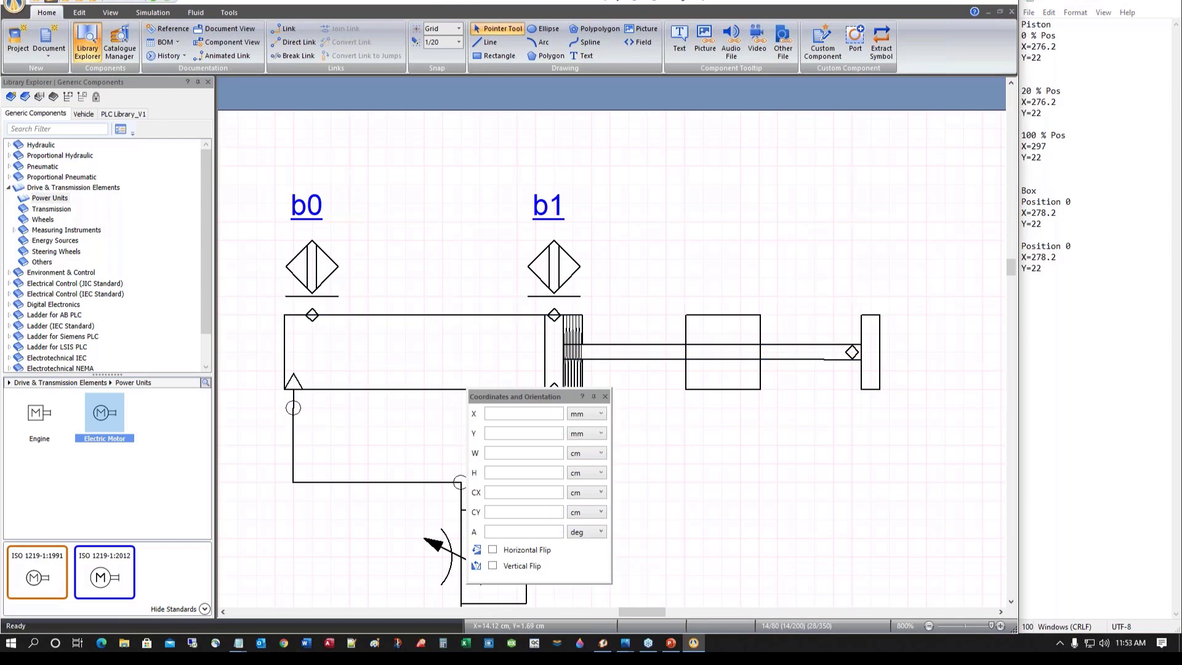
left_click(713, 315)
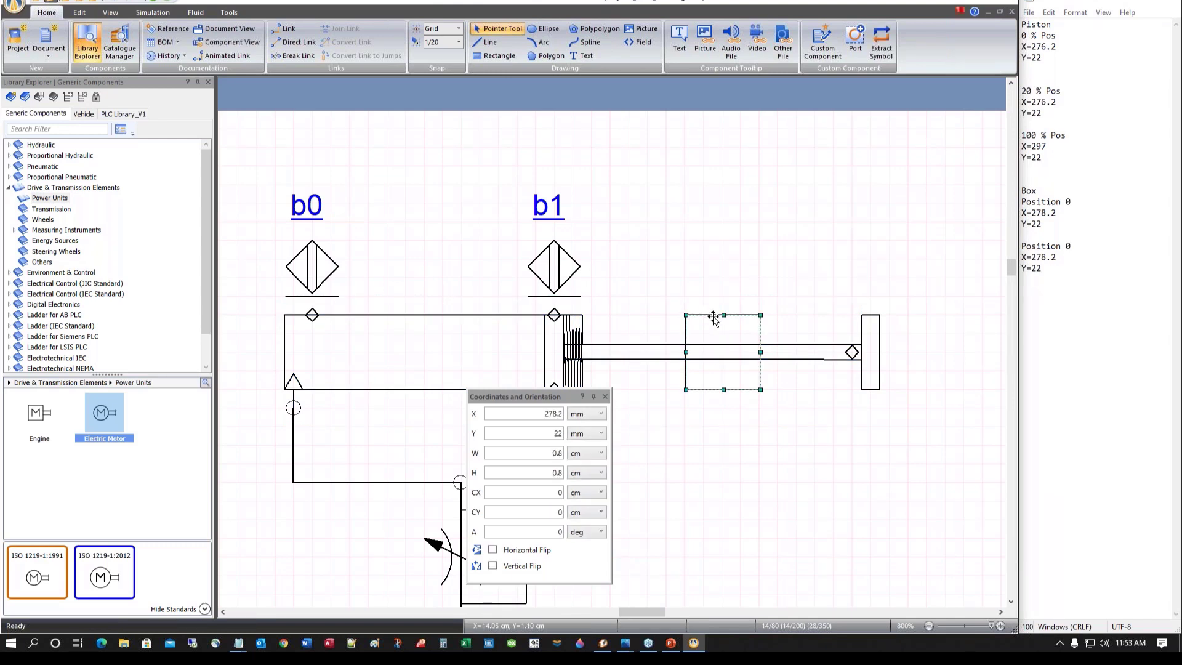
left_click_drag(713, 315, 907, 315)
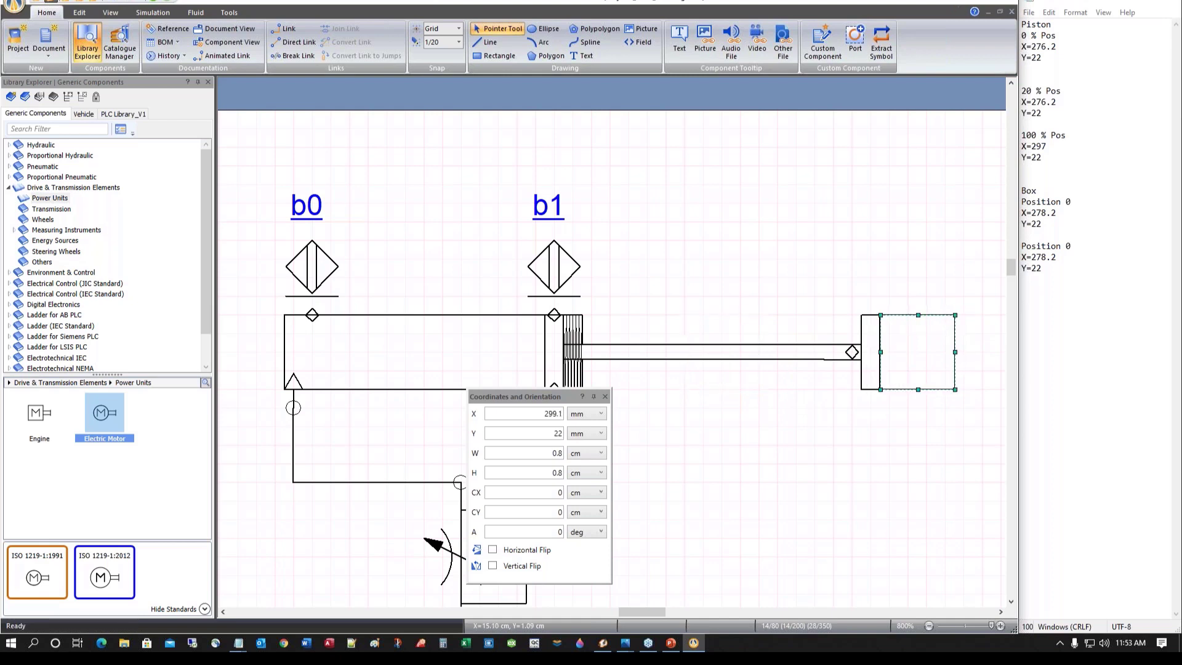
left_click(911, 446)
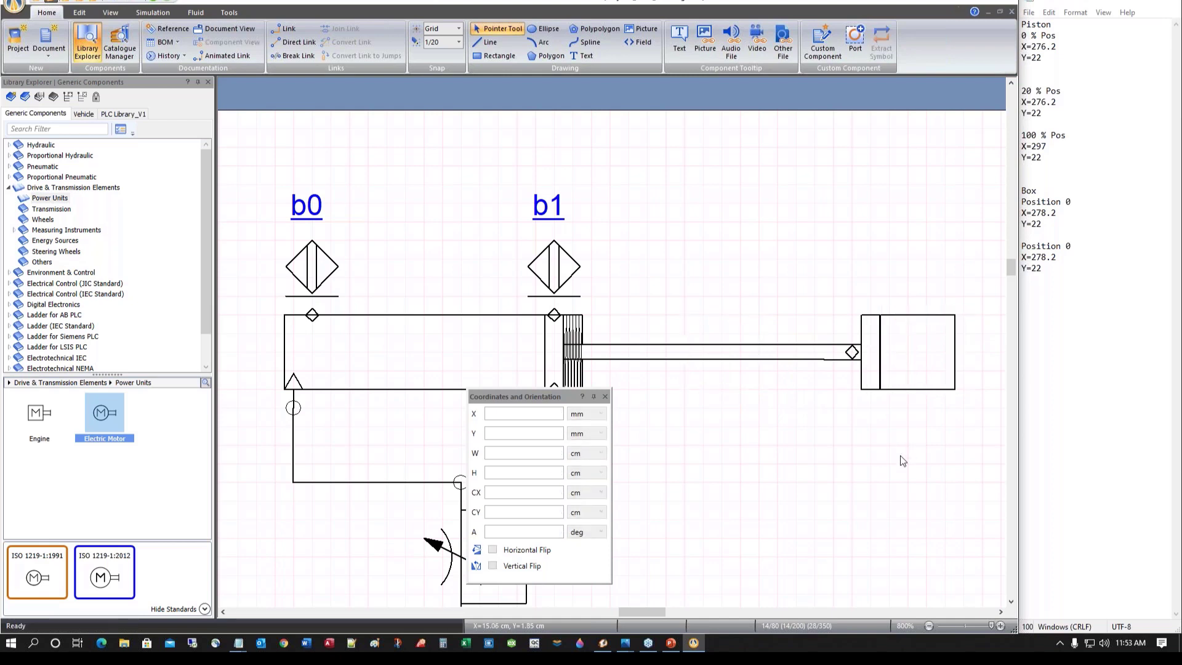
left_click(901, 317)
key("Left")
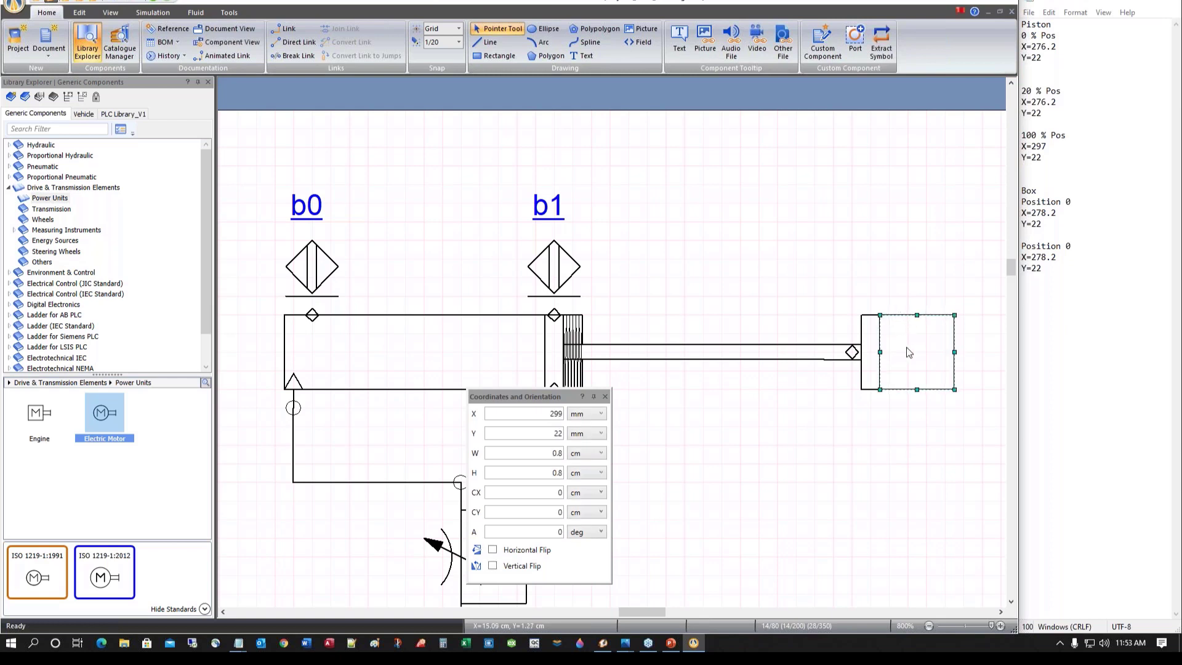
left_click(937, 479)
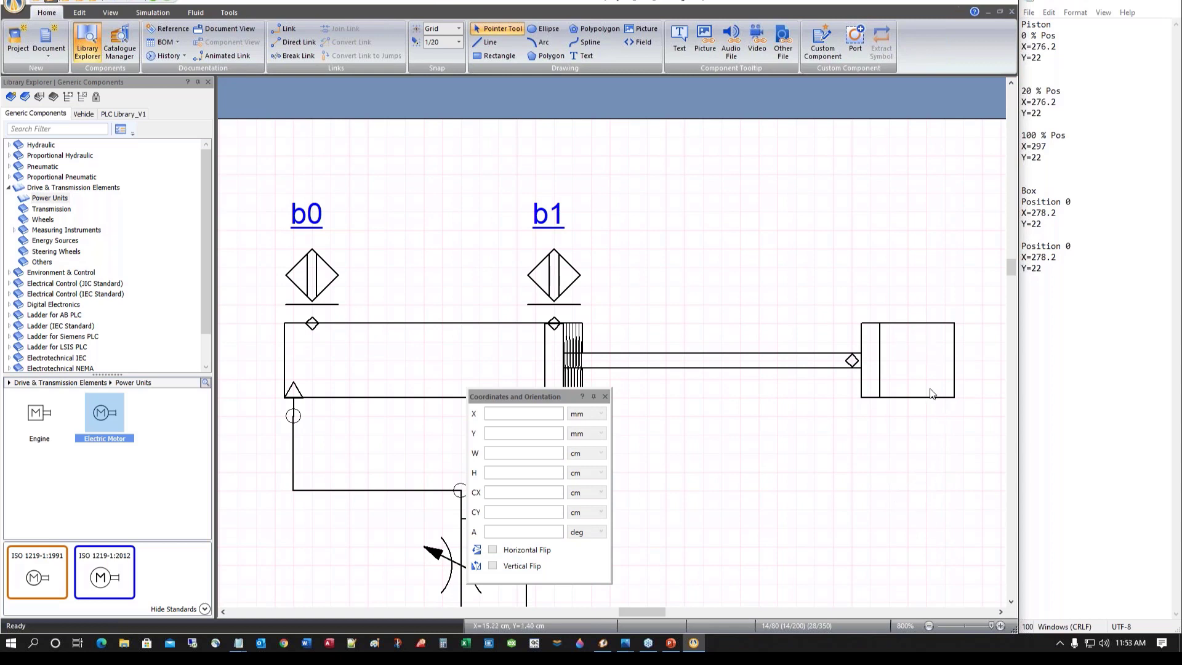
Look up the square's coordinates and change the copied Box entry in Notepad to Position 1 with X=299
left_click(906, 323)
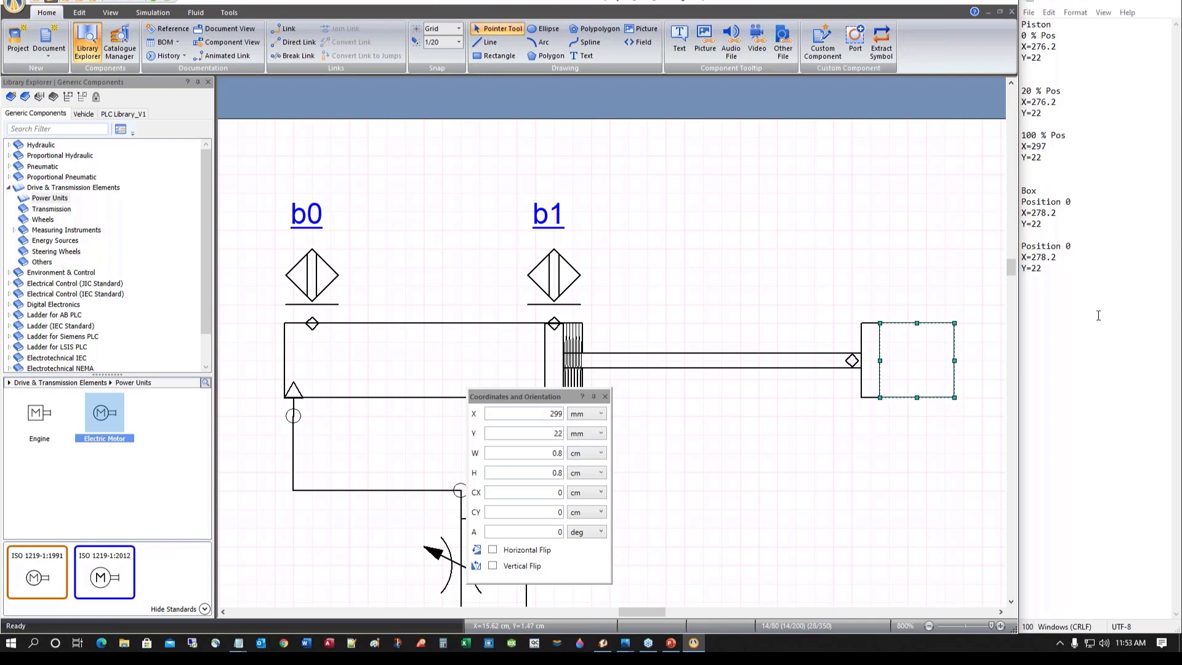
key("ctrl+a")
key("Delete")
key("ctrl+z")
double_click(1069, 246)
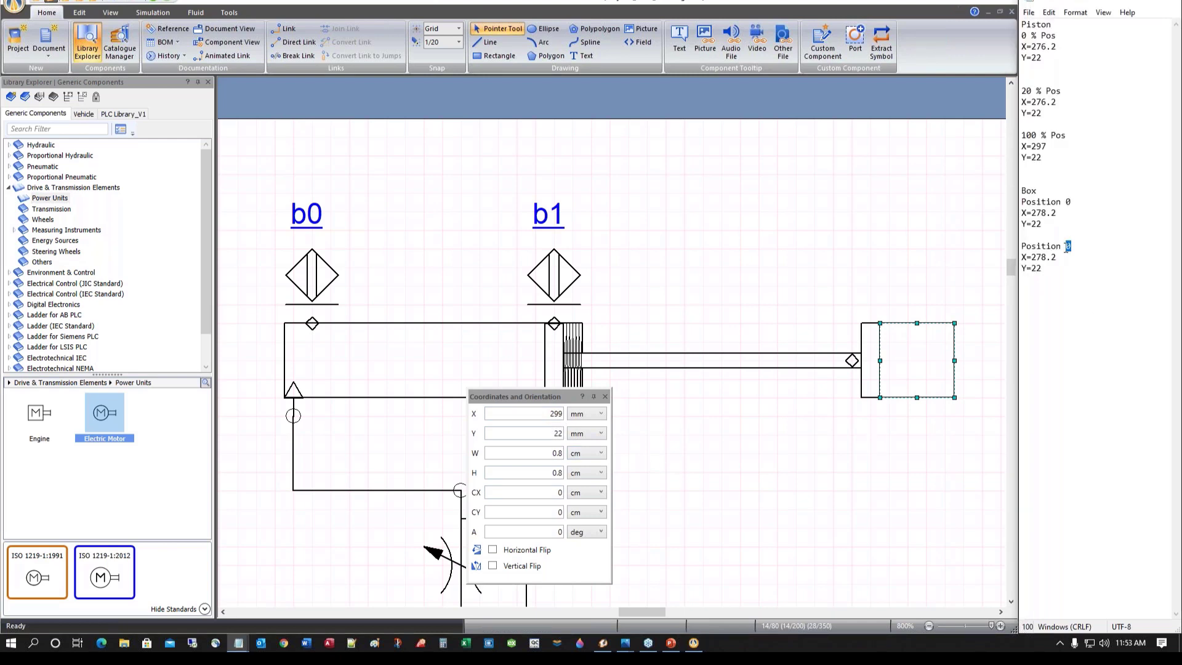
type("1")
left_click_drag(1037, 257, 1056, 257)
type("99")
left_click(937, 449)
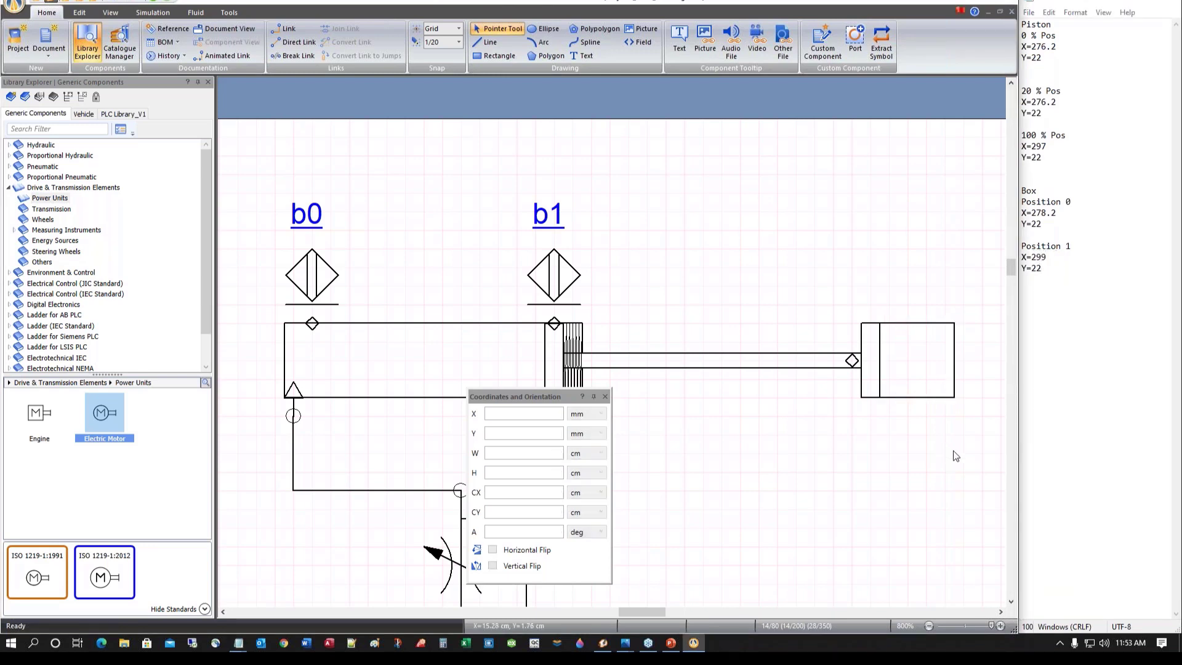
Set the pneumatic cylinder's Extension to 0 % in its component properties and close them
left_click(483, 324)
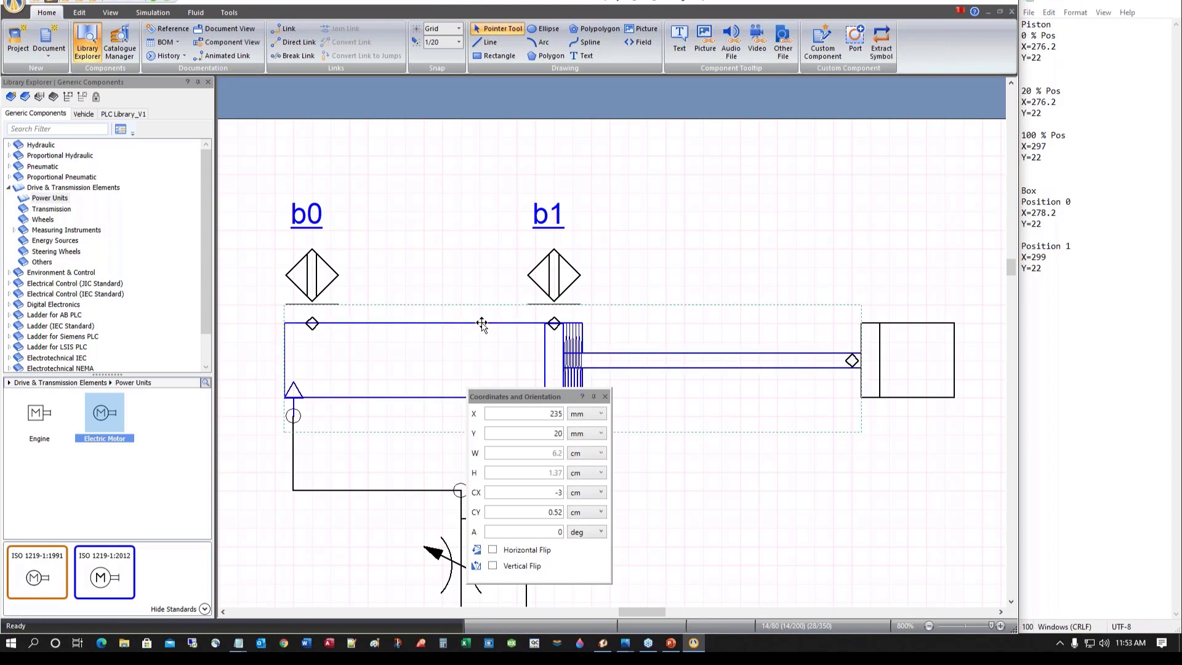
double_click(483, 324)
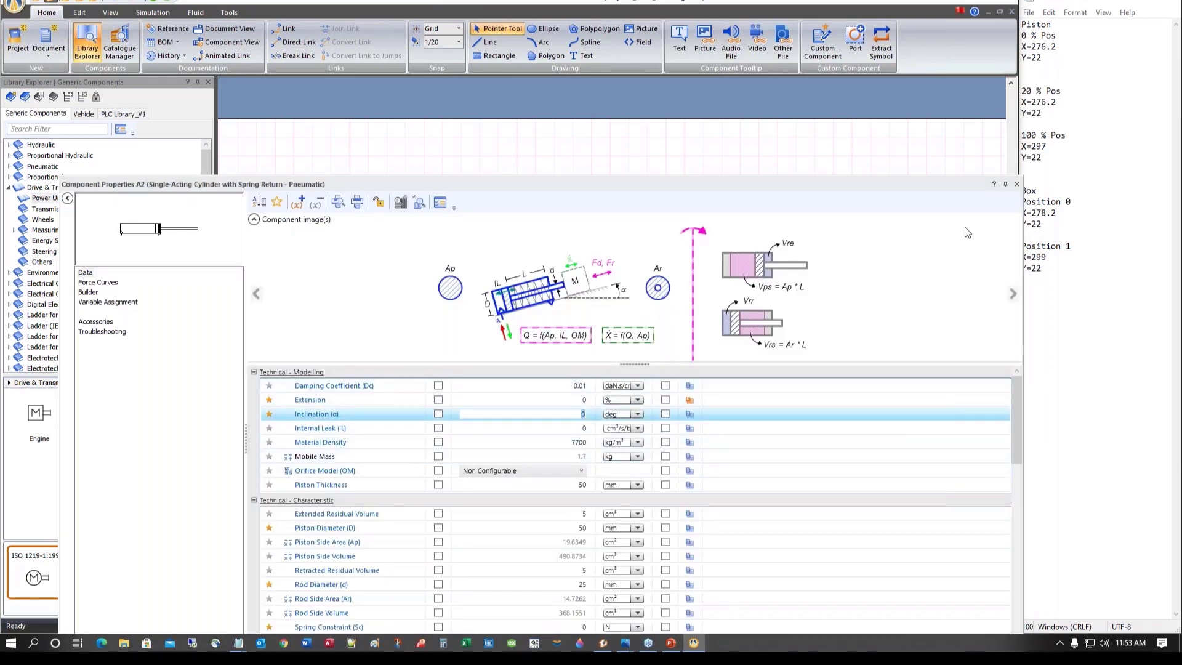
left_click(1017, 184)
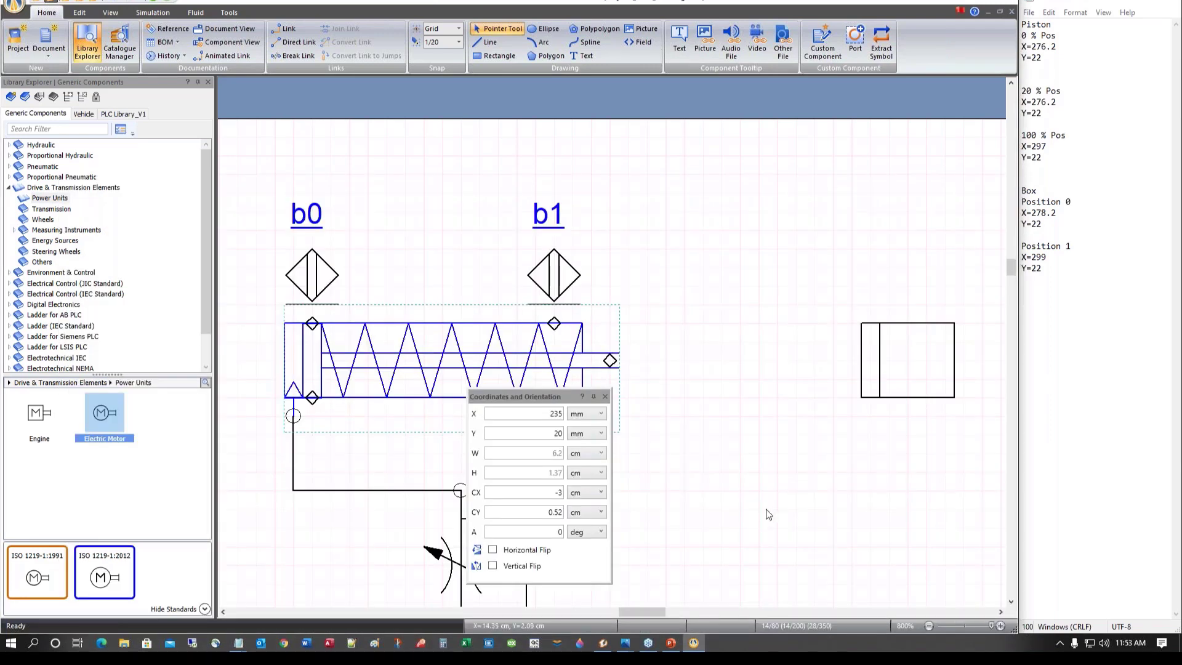
Move the narrow rectangle from beside the square to the retracted cylinder's rod end at X 271.1 mm
left_click(869, 328)
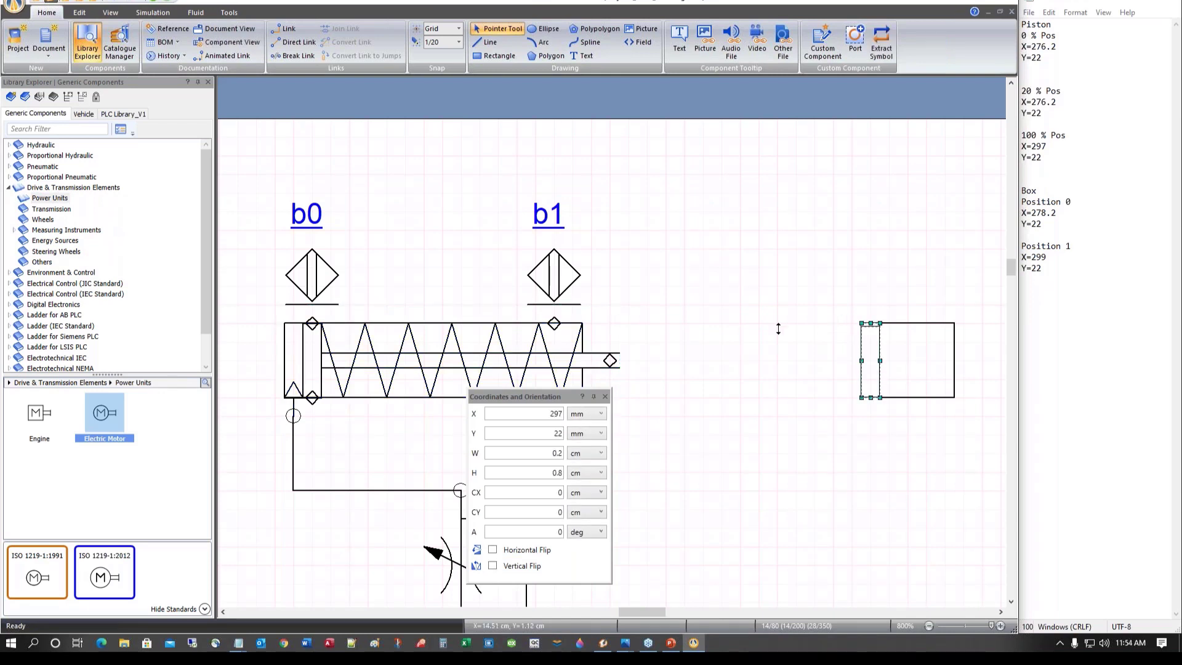
left_click_drag(731, 328, 732, 328)
key("ctrl+z")
left_click_drag(860, 325, 625, 328)
left_click(676, 454)
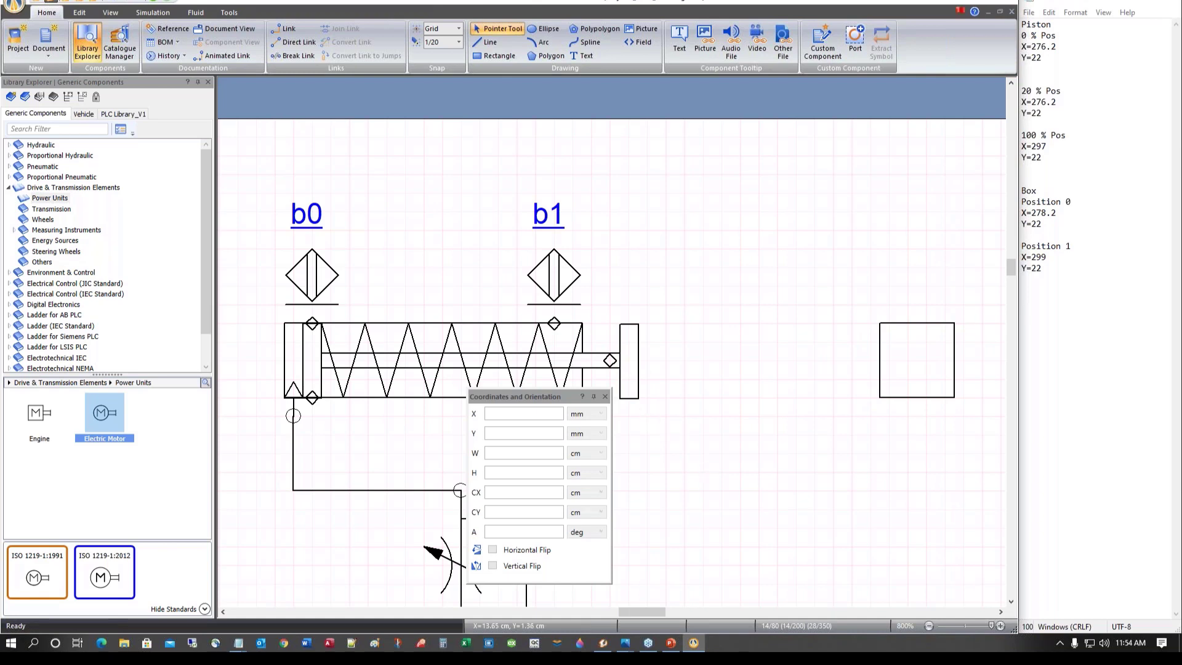
Set the Y coordinate of the narrow rectangle at the retracted rod end to 22 mm
left_click(628, 357)
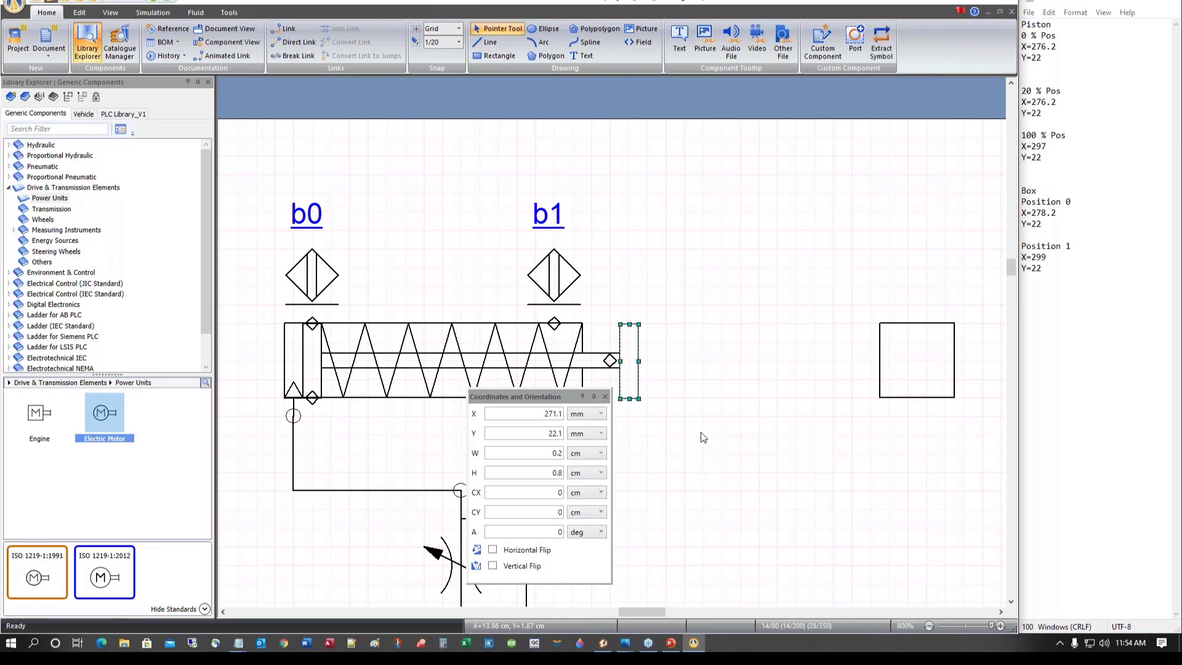
double_click(544, 434)
type("22")
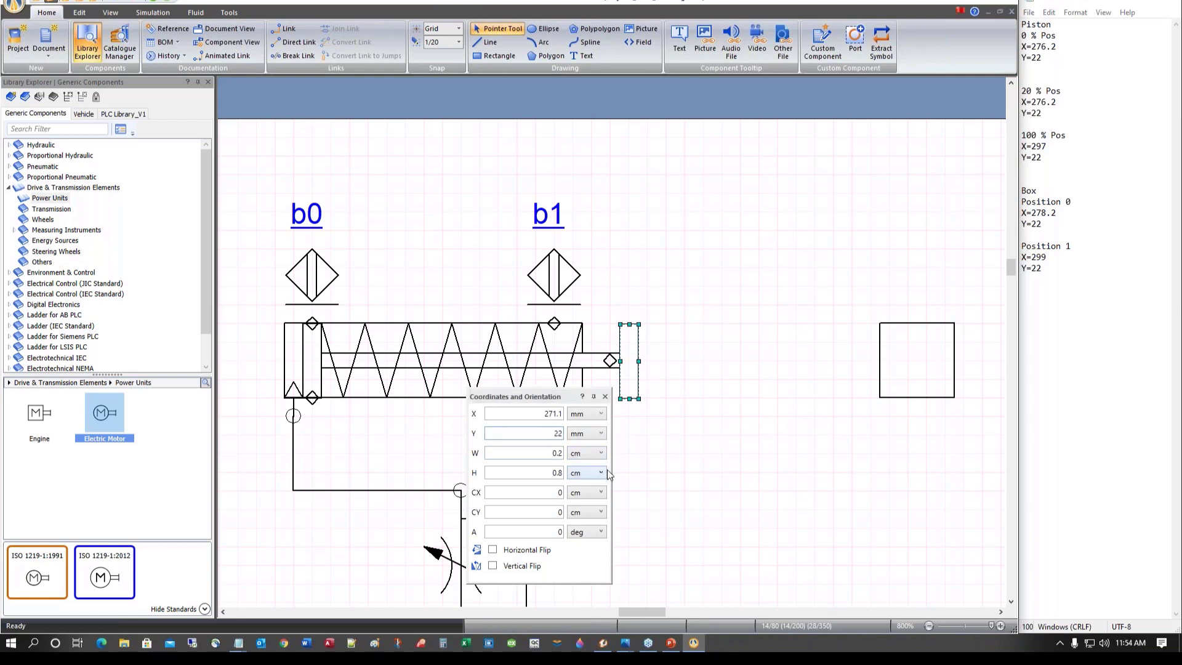
key("Tab")
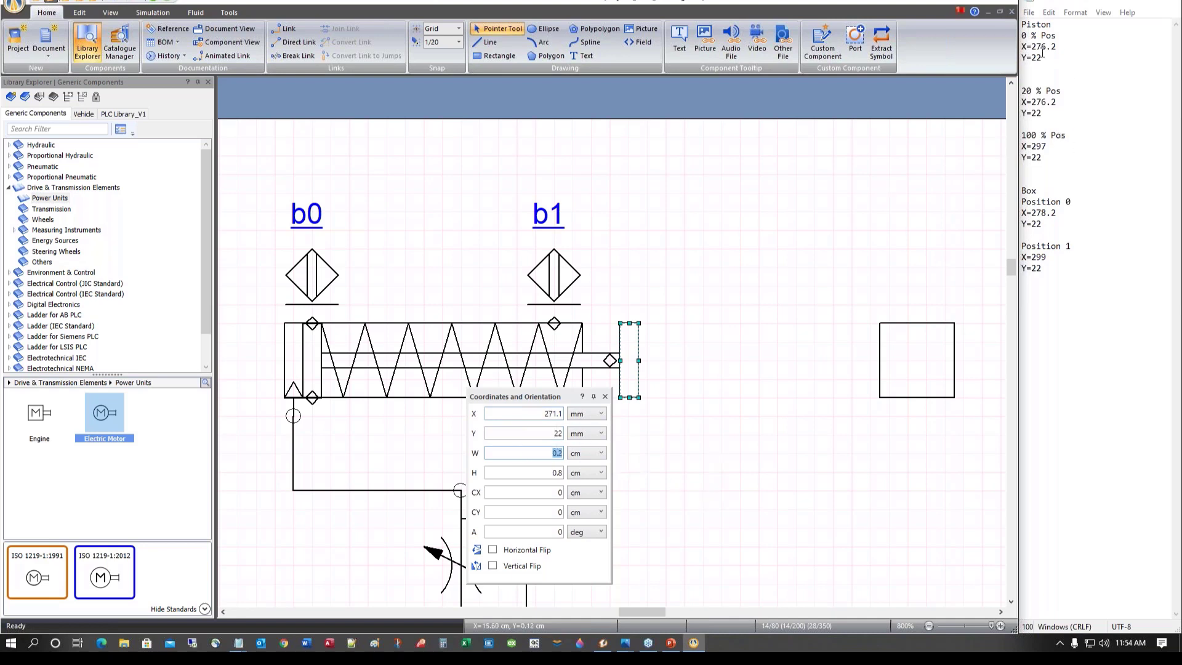
Change the X value of the Piston 0 % Pos entry in Notepad to 271.1
left_click_drag(1040, 47, 1064, 50)
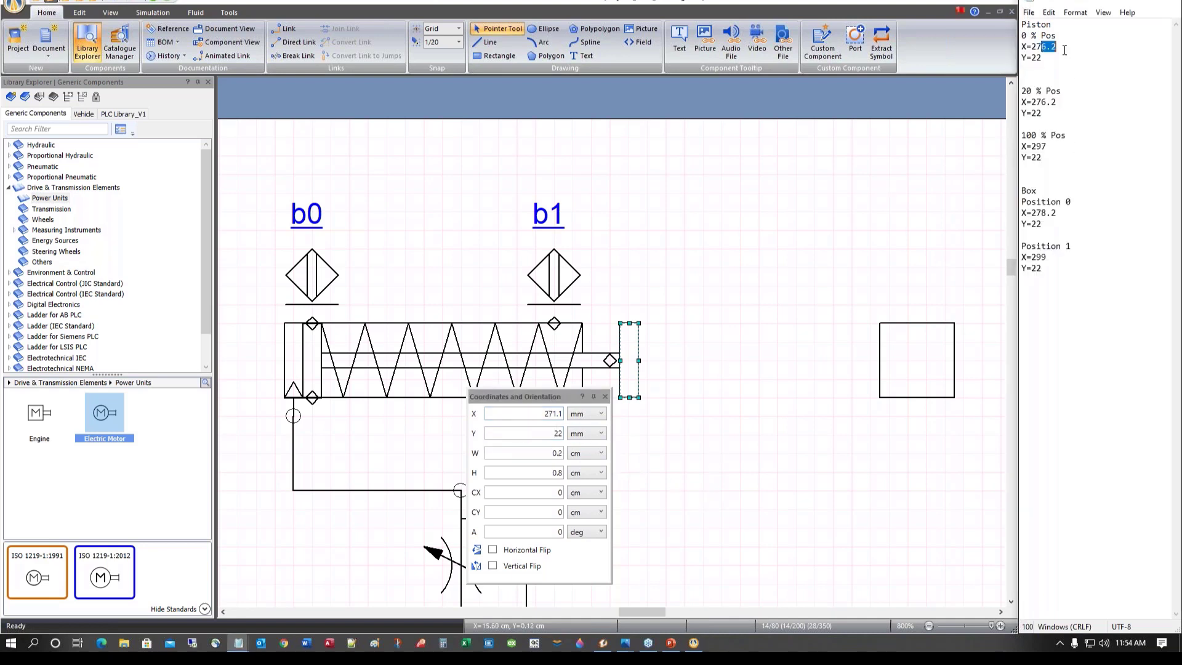
type("1.1")
left_click(1107, 92)
Set the square box's X coordinate to 278.2 mm and move it straight up to the page's upper edge, at about Y 0.1 mm
left_click(905, 324)
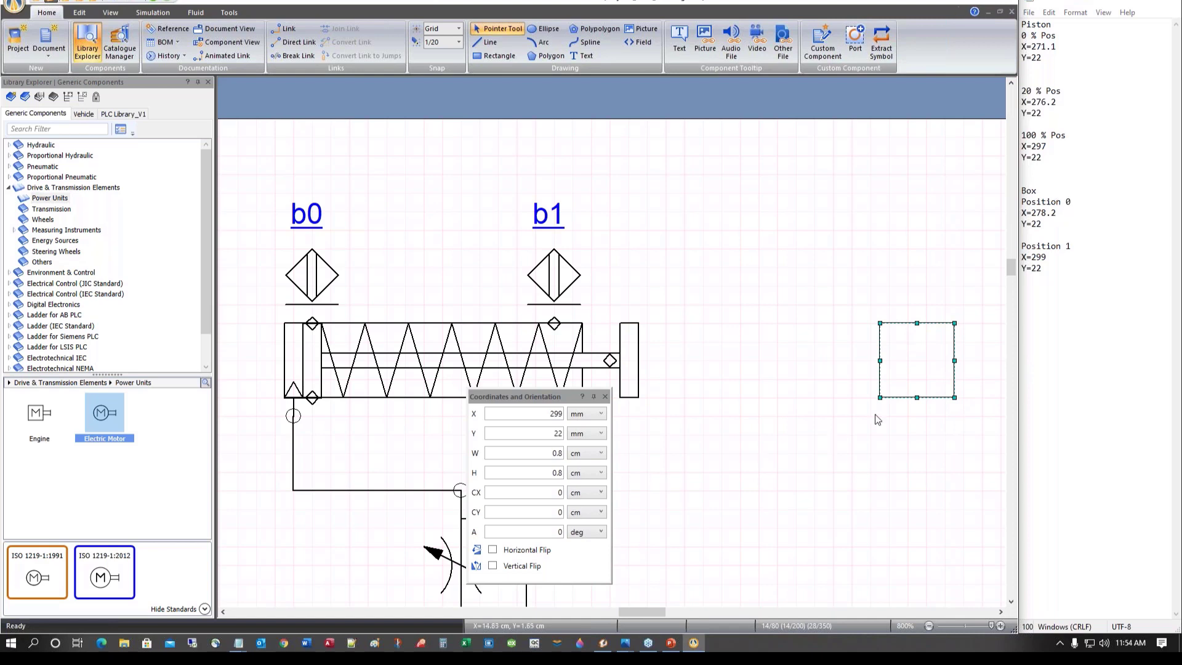
double_click(554, 413)
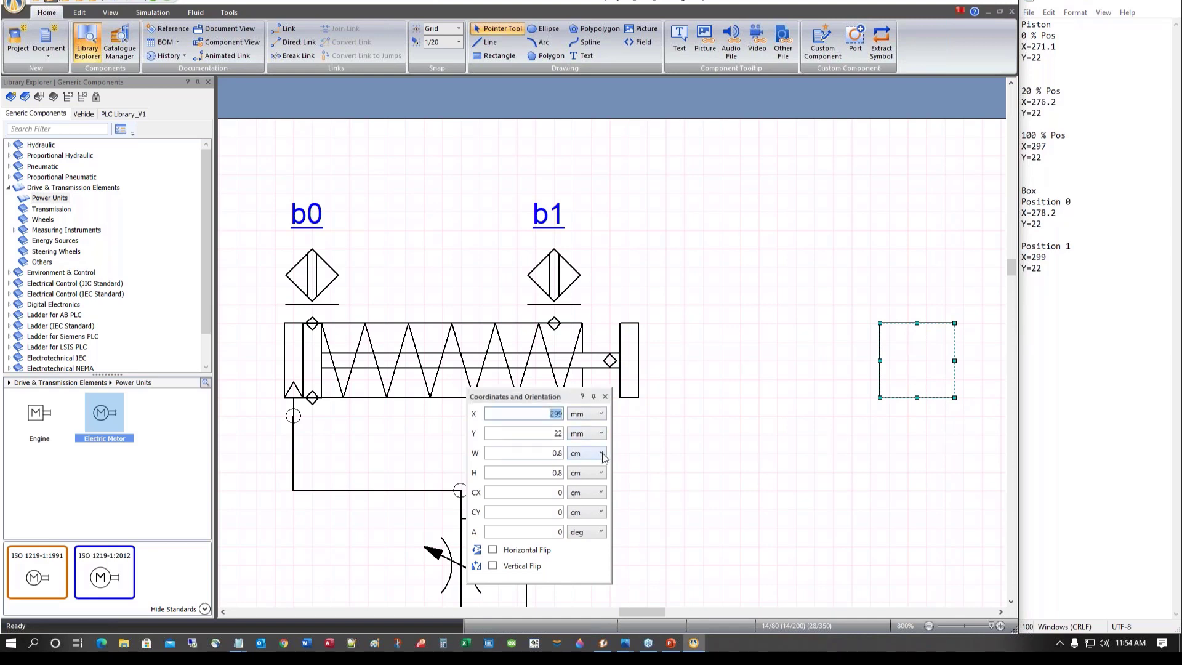
type("278.2")
key("Tab")
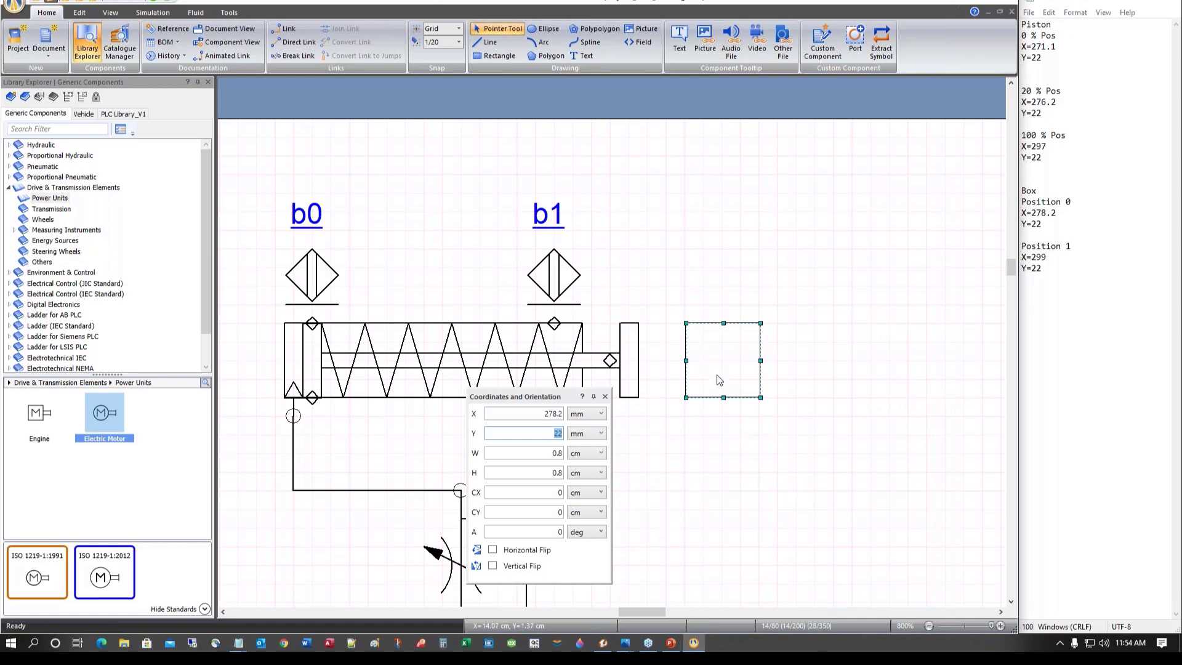
left_click(707, 318)
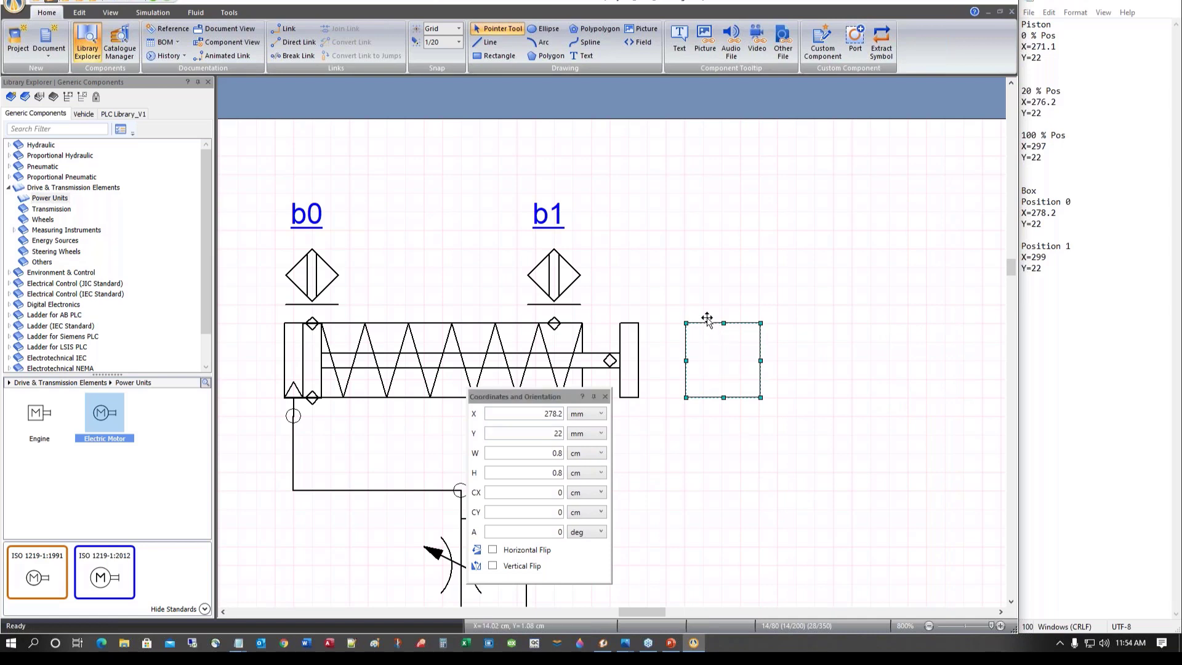
left_click_drag(707, 319, 708, 122)
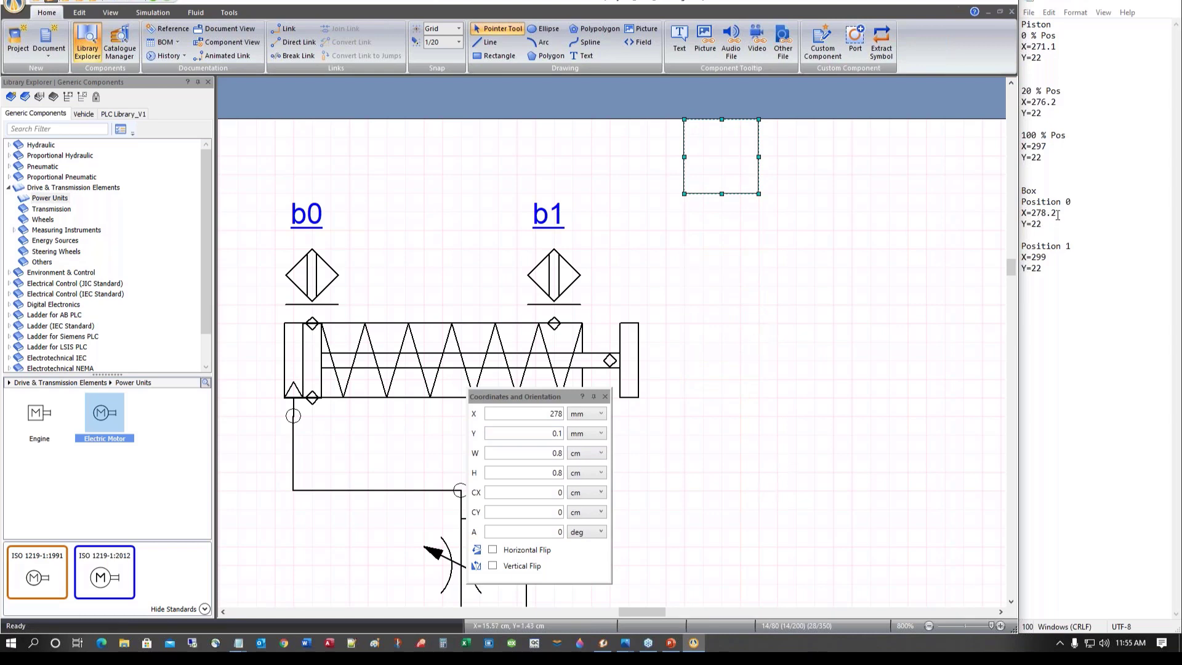
Try to set the X coordinate of the raised square to 278.2 mm
double_click(562, 413)
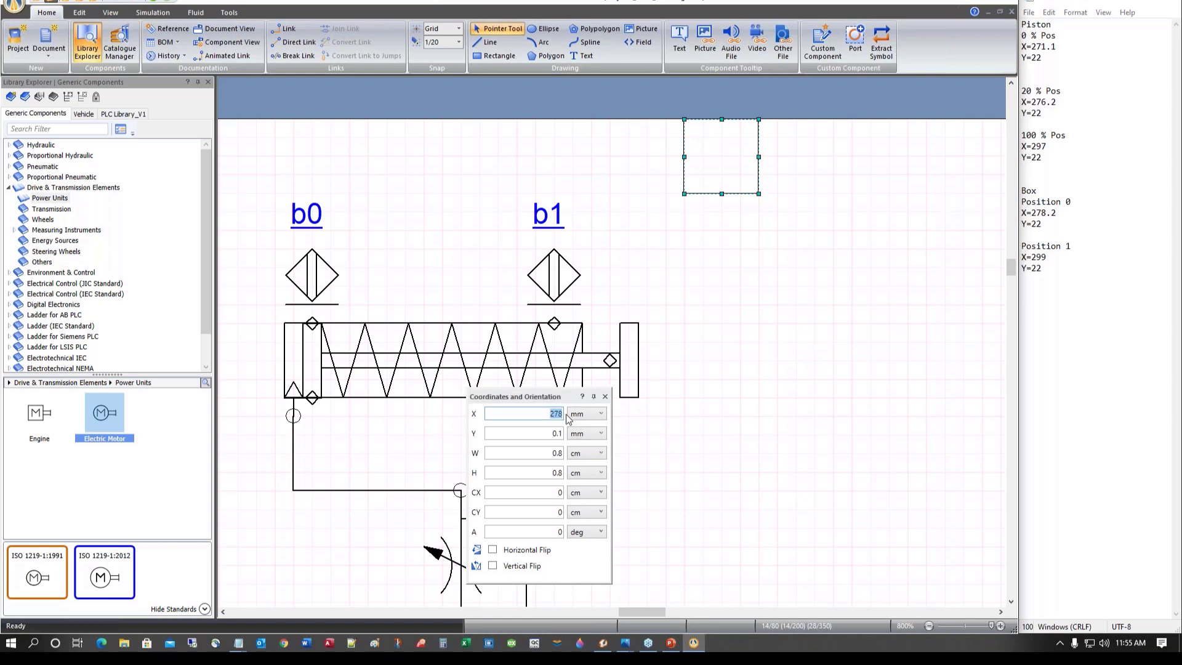
type("278.2")
left_click(686, 453)
left_click(685, 453)
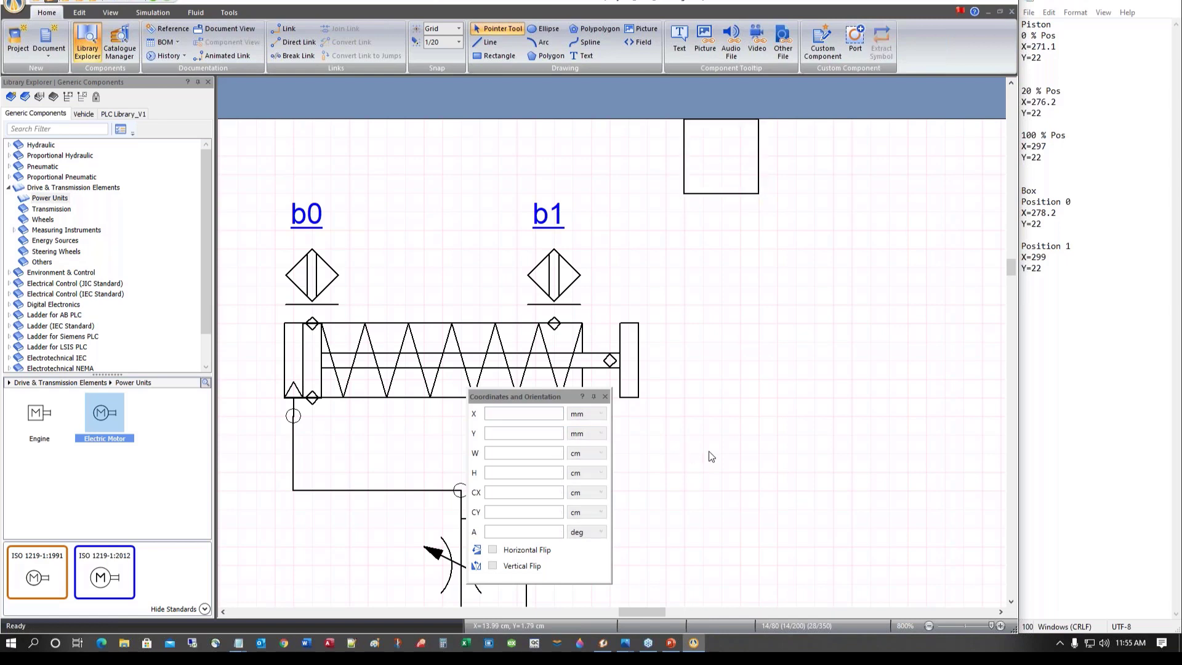
Duplicate the Box's Position 0 entry above itself in Notepad and rename the copy Position -1
left_click(707, 123)
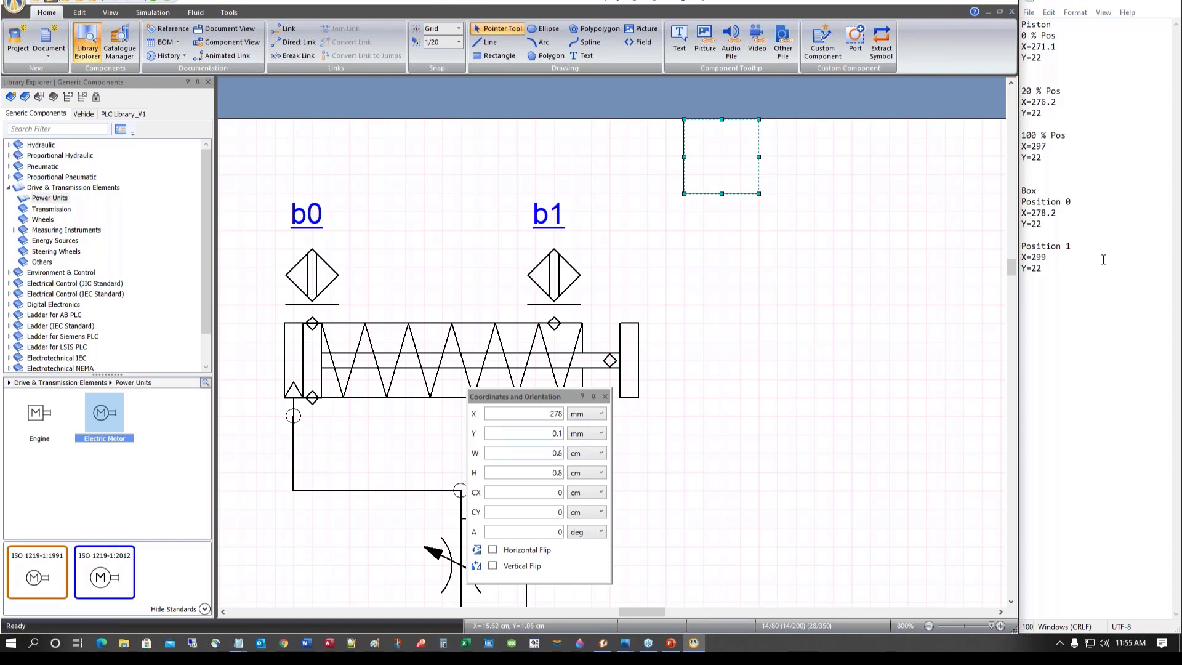
left_click_drag(1024, 202, 1042, 224)
right_click(1025, 204)
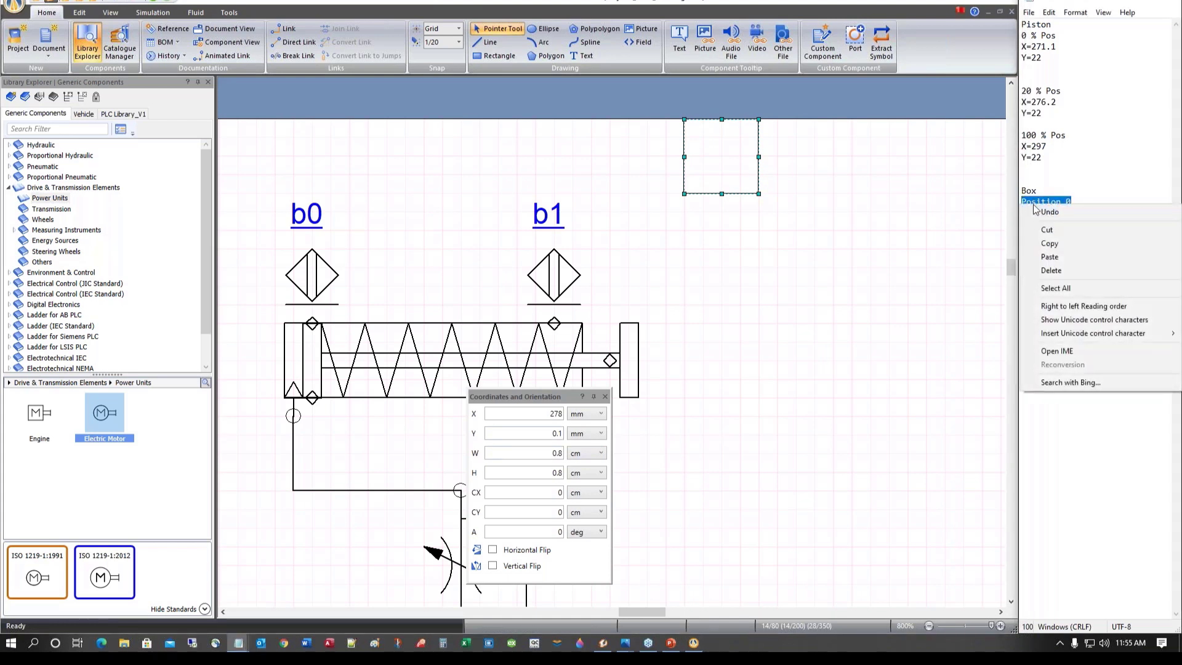
left_click(1050, 244)
left_click(1022, 201)
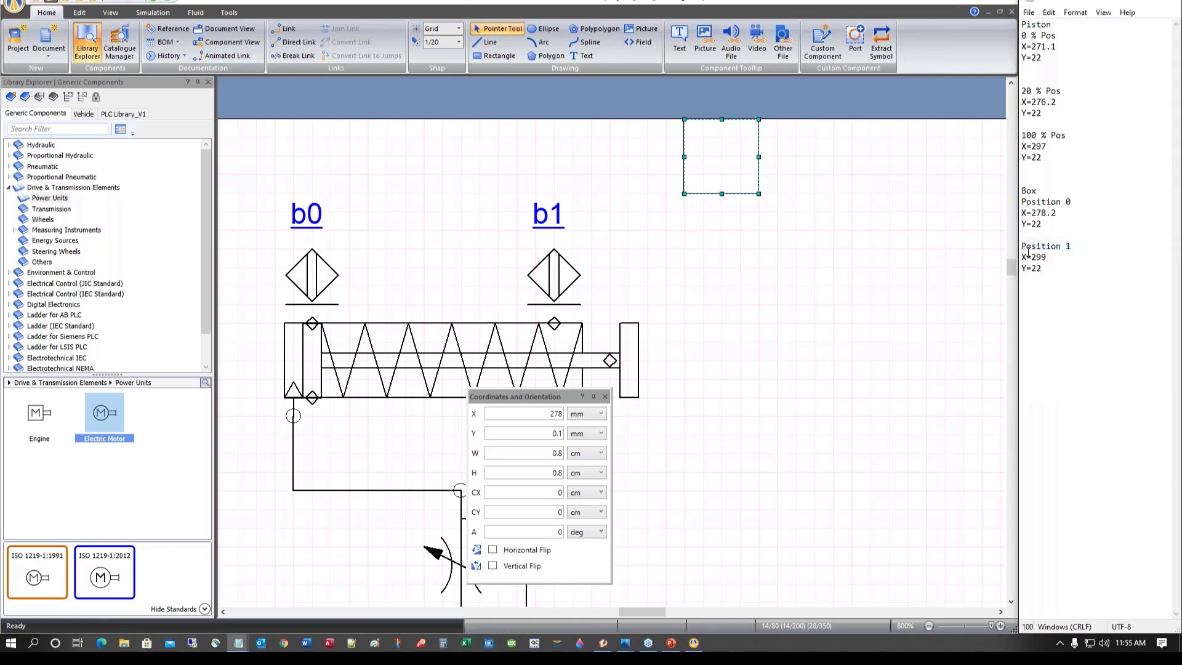
key("Return")
key("Return")
key("Return")
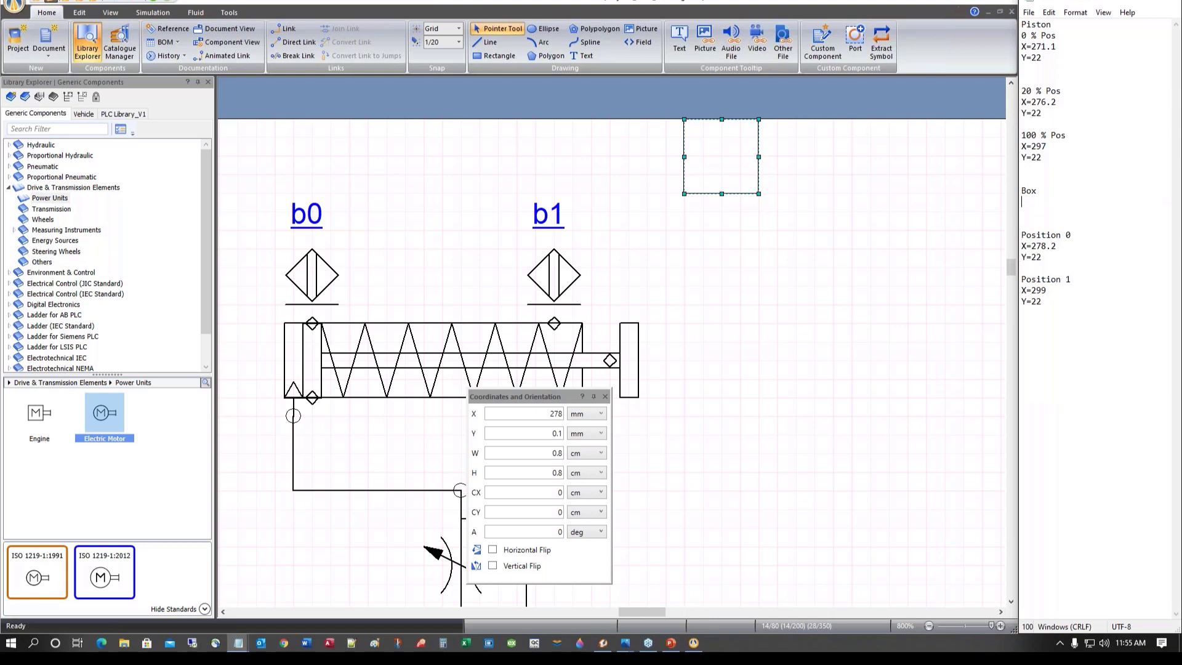
key("ctrl+v")
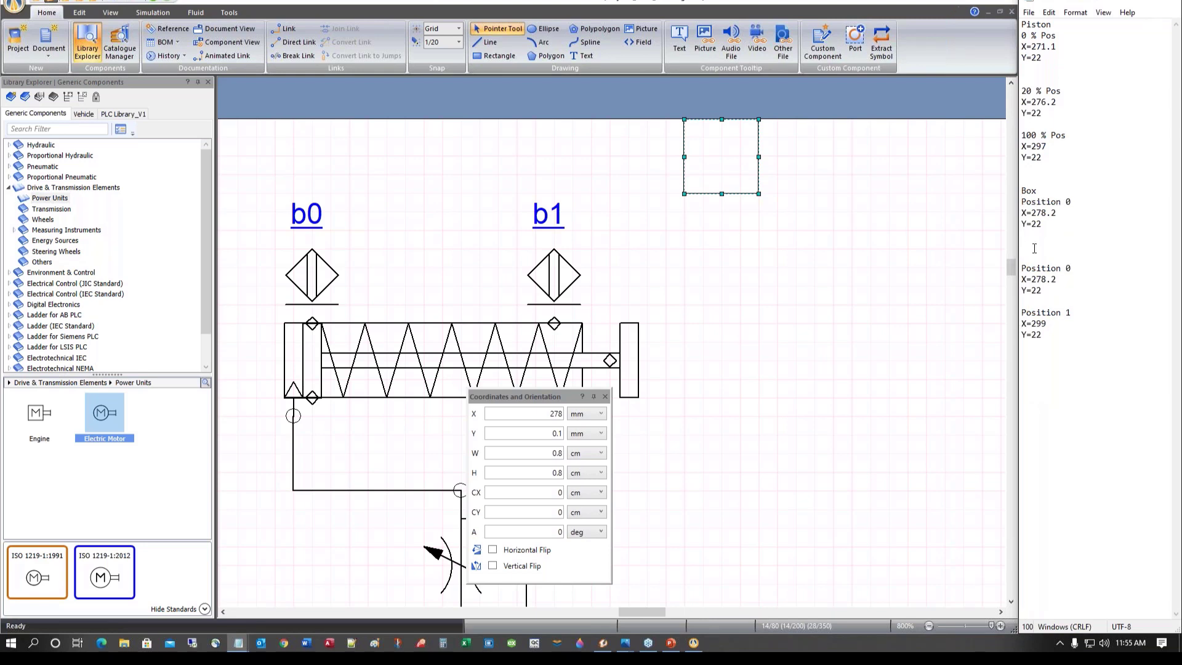
double_click(1068, 202)
type("-1")
Set the X coordinate of the square at the page's upper edge to 278.2 mm
left_click(766, 454)
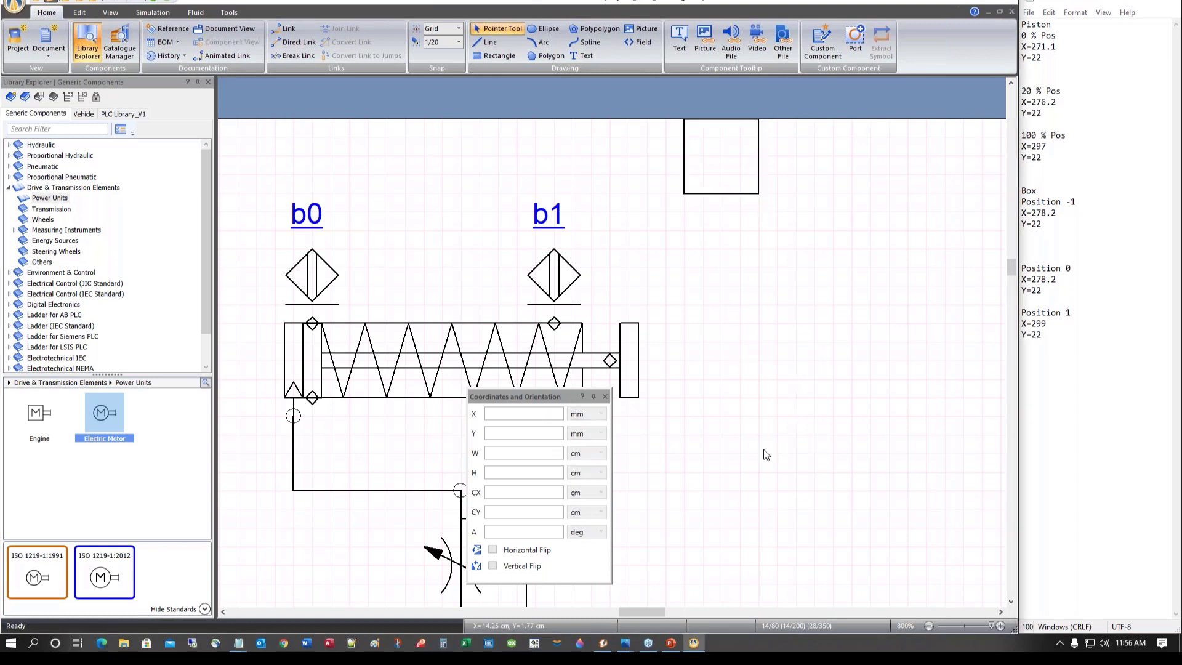
left_click(684, 132)
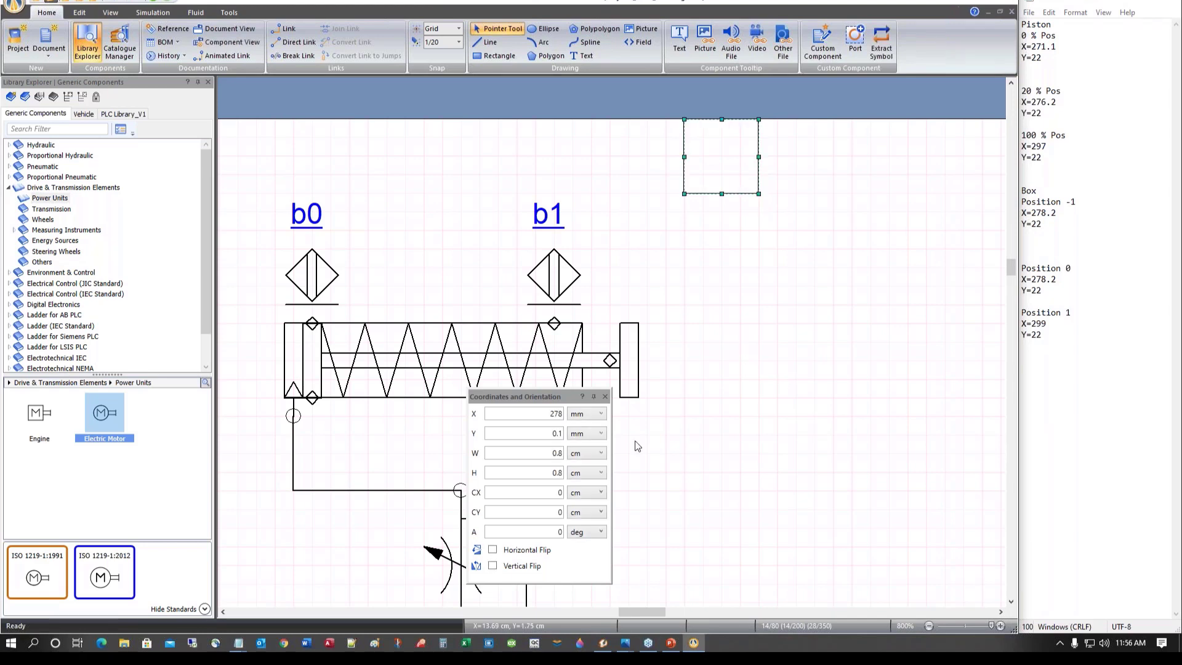
left_click(549, 414)
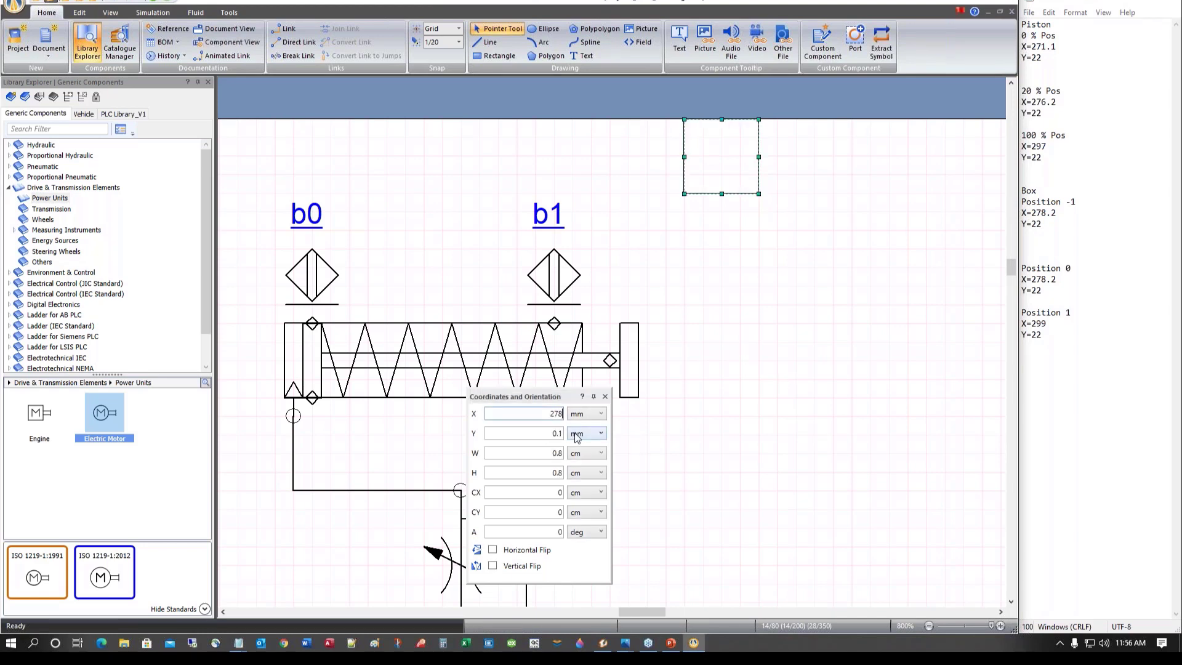
type(".2")
Change the Y value of the Box Position -1 entry in Notepad to 0.1 and remove the extra blank lines below it
double_click(1035, 223)
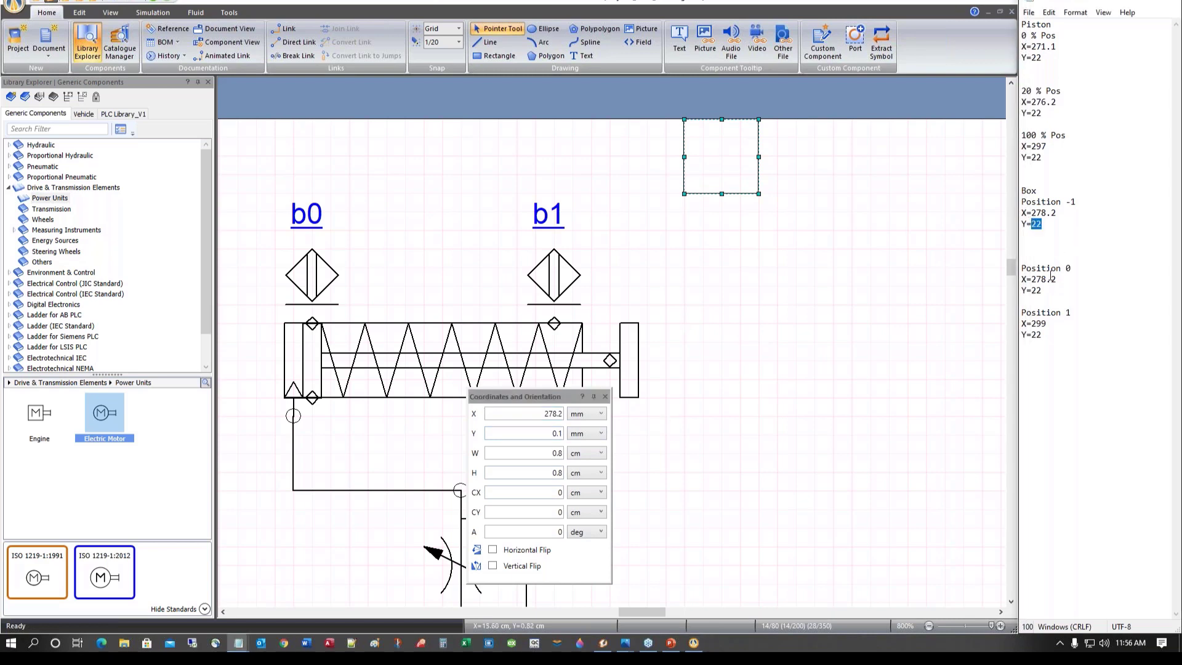
type("0.1")
left_click(1025, 239)
key("Delete")
key("Delete")
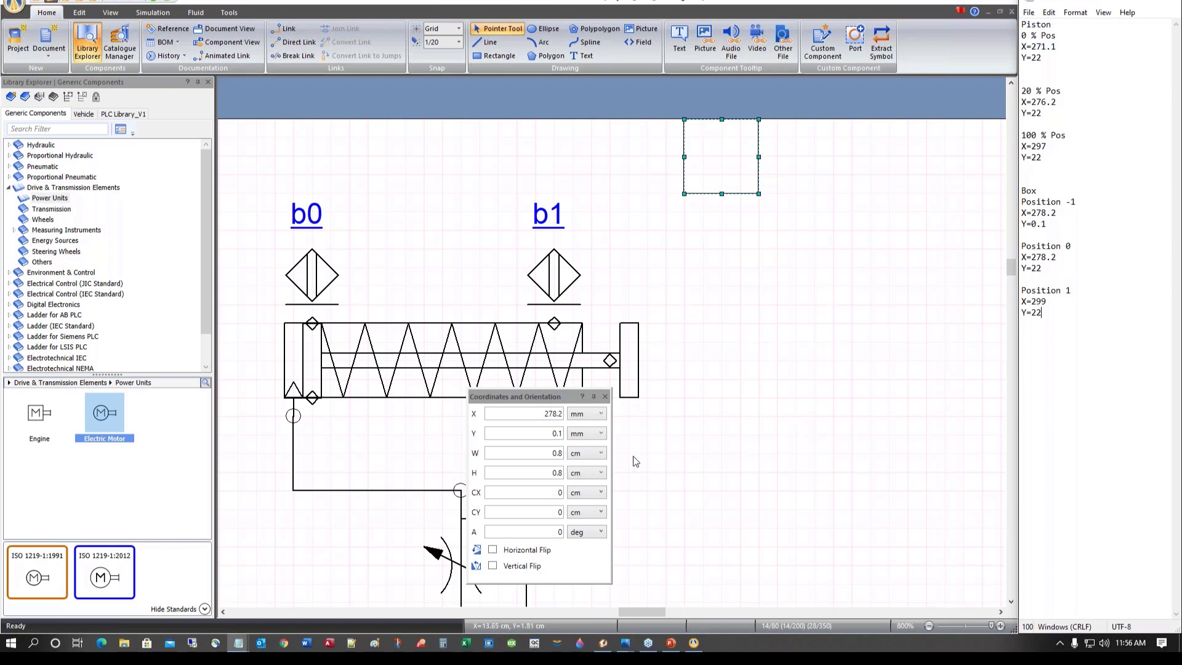
Close the coordinates window and open the Translation properties of the narrow rectangle, keeping the cylinder in view
left_click(606, 397)
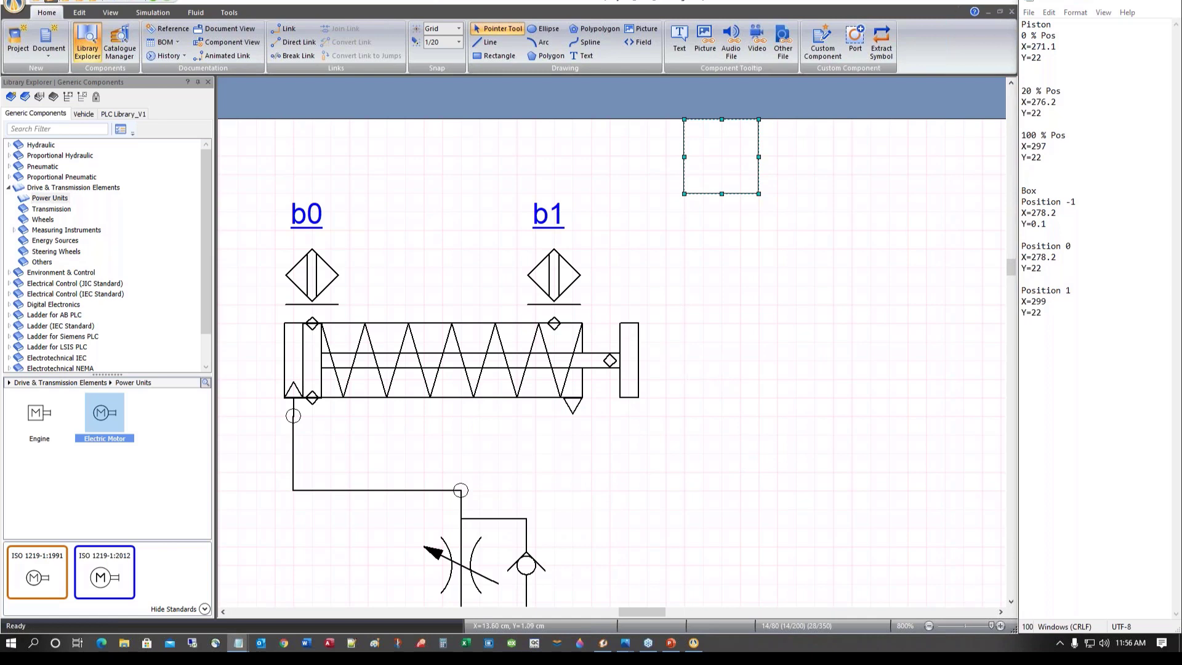
left_click(637, 339)
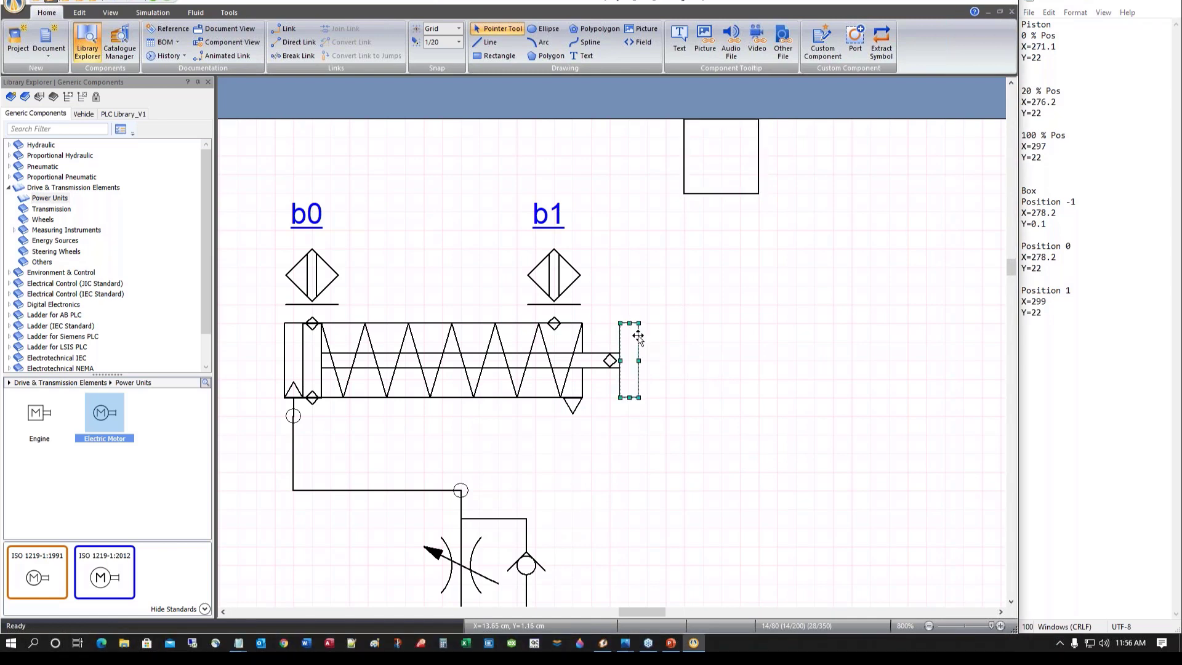
double_click(637, 335)
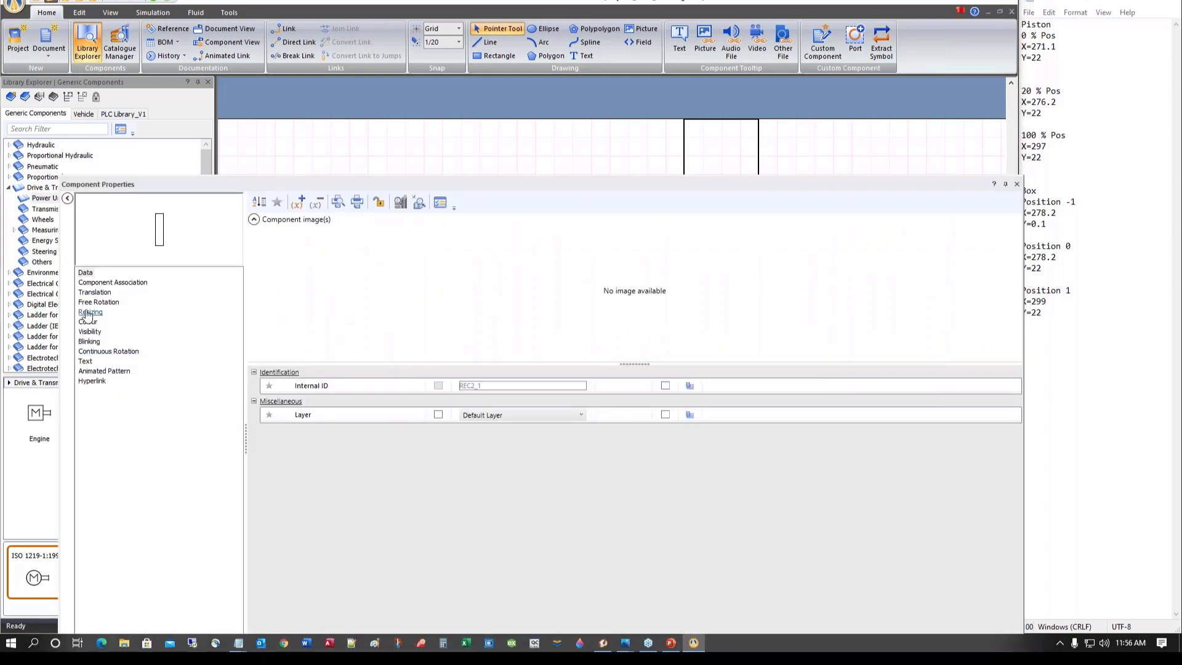
left_click(87, 295)
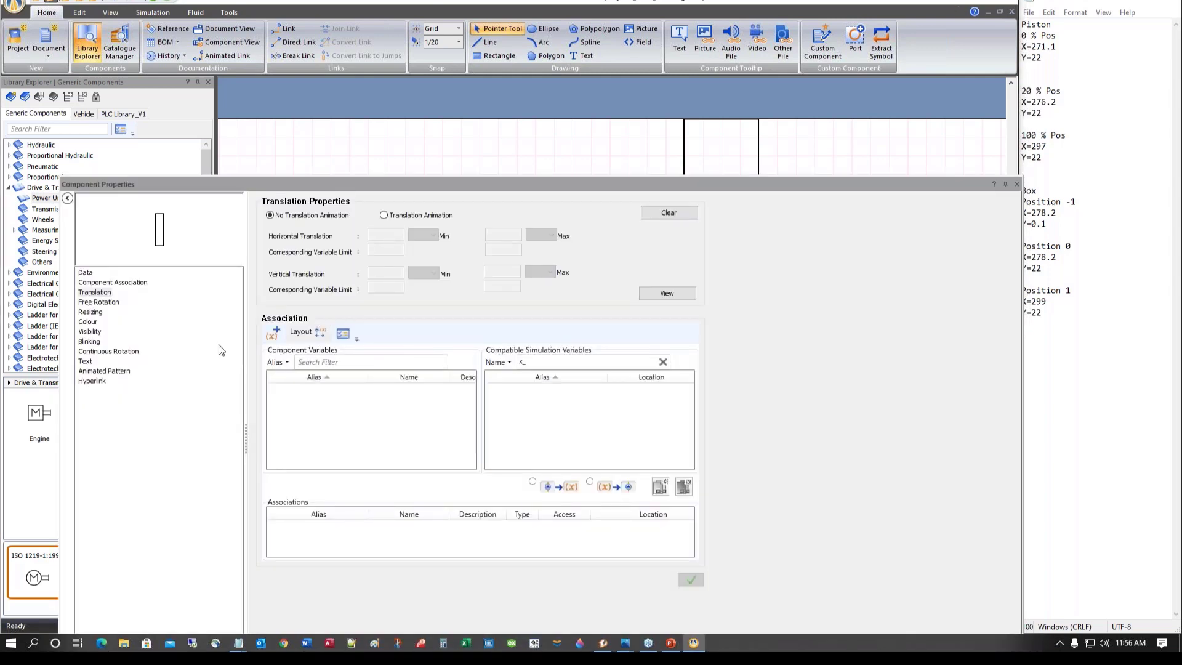
mouse_move(606, 195)
left_mouse_down()
mouse_move(667, 236)
mouse_move(745, 441)
mouse_move(722, 442)
mouse_move(708, 422)
mouse_move(644, 226)
mouse_move(631, 217)
left_mouse_up()
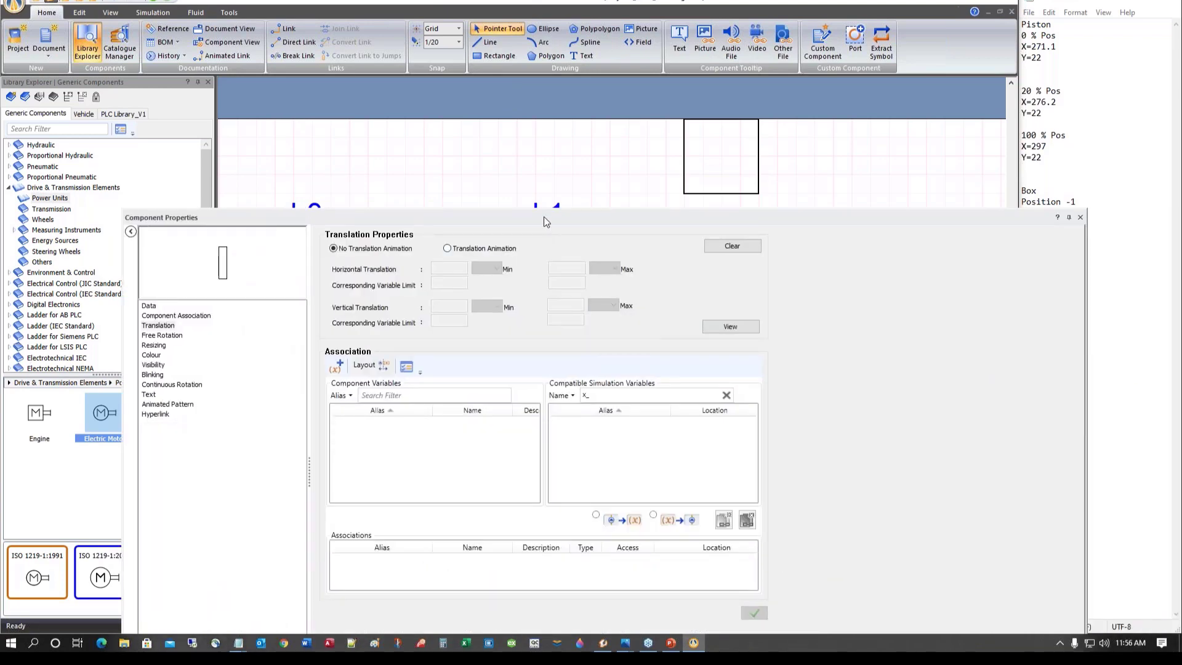
mouse_move(541, 220)
left_mouse_down()
mouse_move(519, 271)
mouse_move(505, 444)
left_mouse_up()
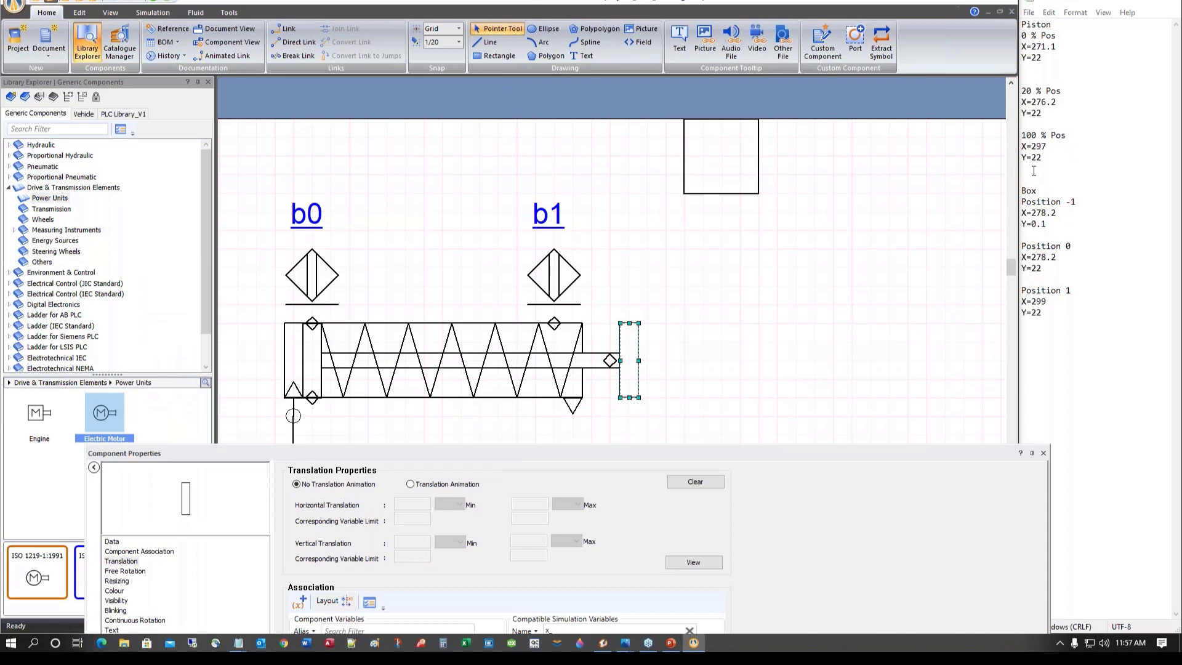
Add an "X Tr" line below the piston's 100 % Pos entry in Notepad and enable Translation Animation for the narrow rectangle
left_click(1034, 170)
key("Return")
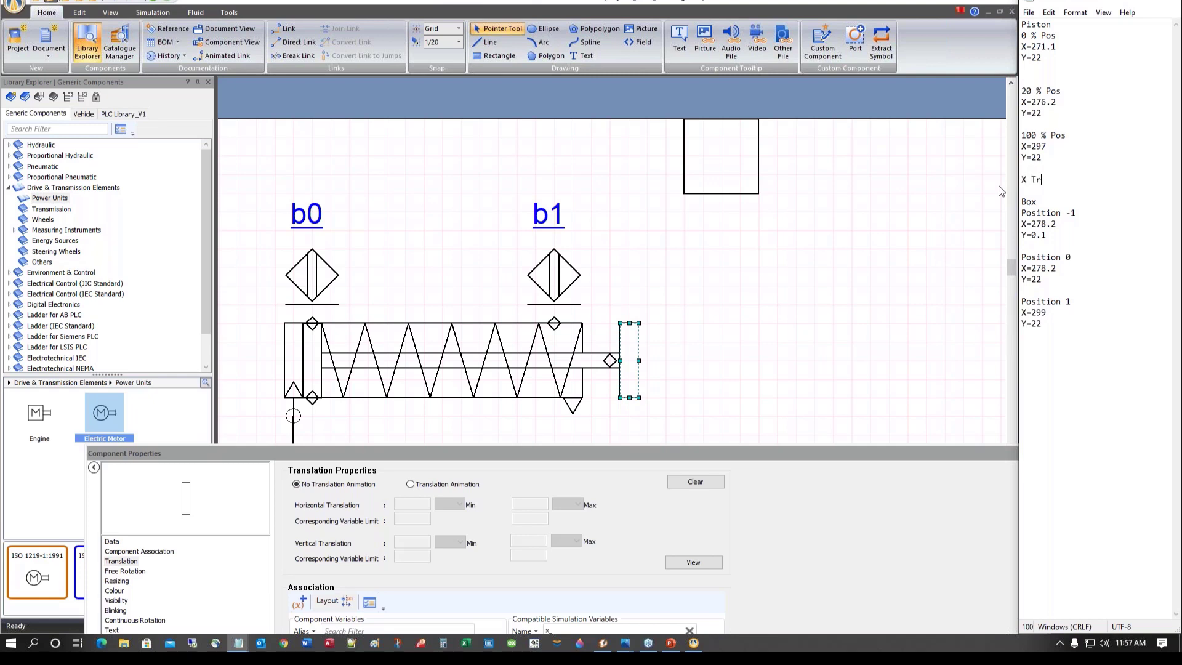
type("X Tr")
key("Return")
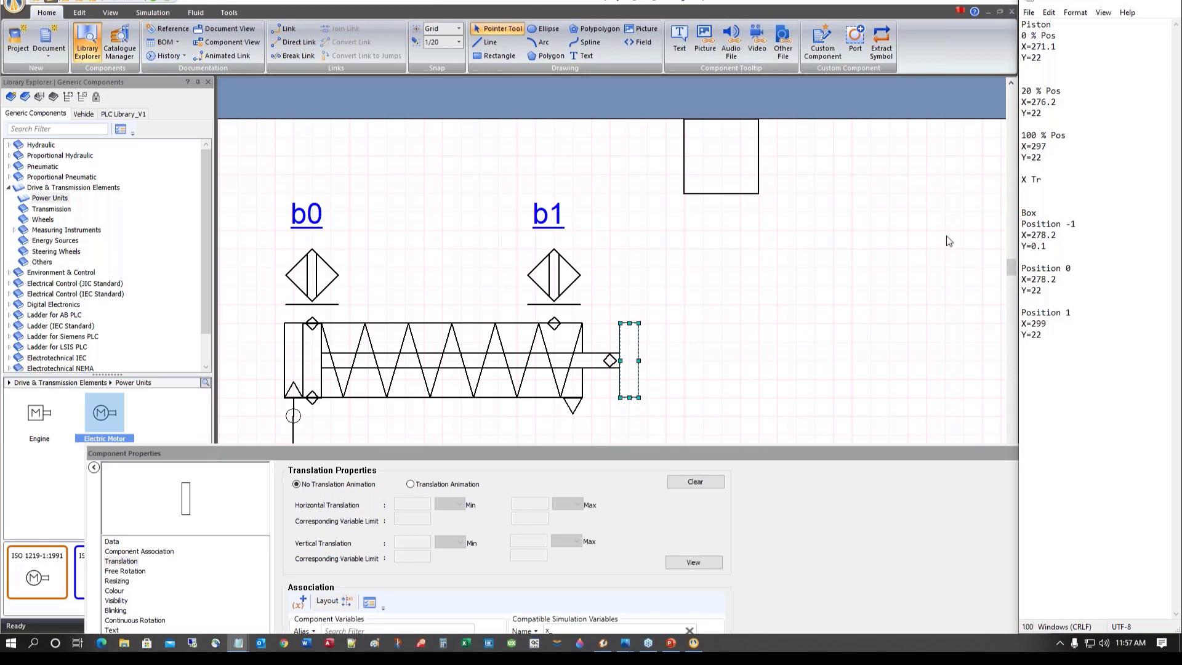
left_click(411, 484)
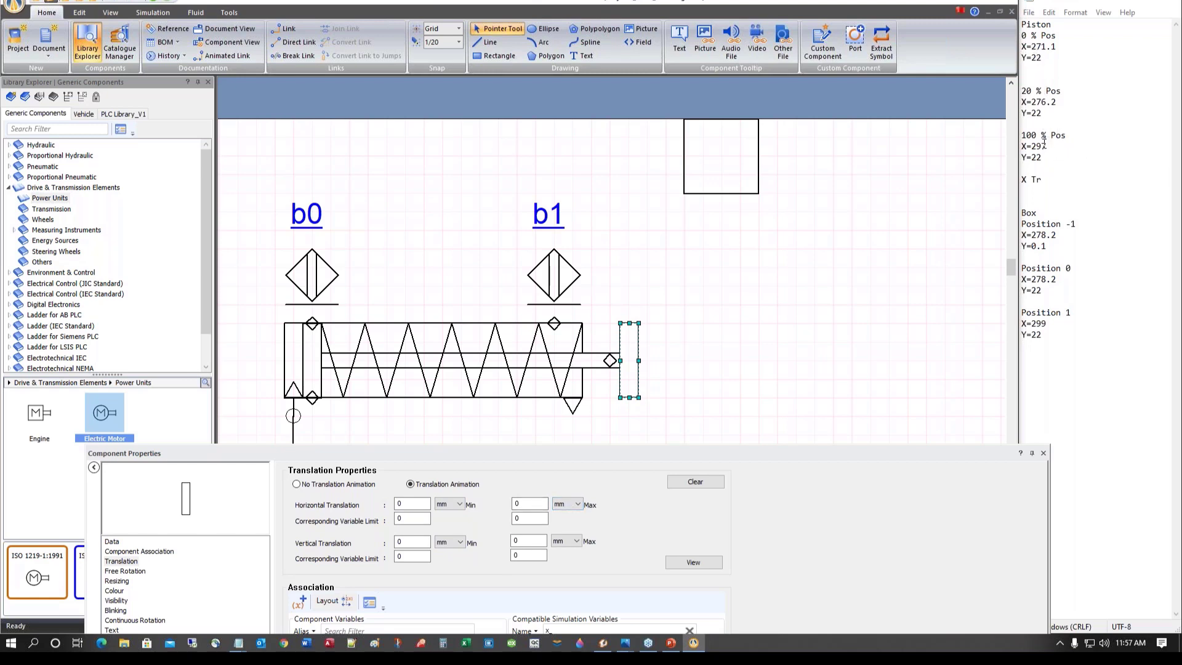
Calculate the piston's X travel as 297 minus 271.1 in Calculator and record 25.9 after X Tr in Notepad
left_click(445, 646)
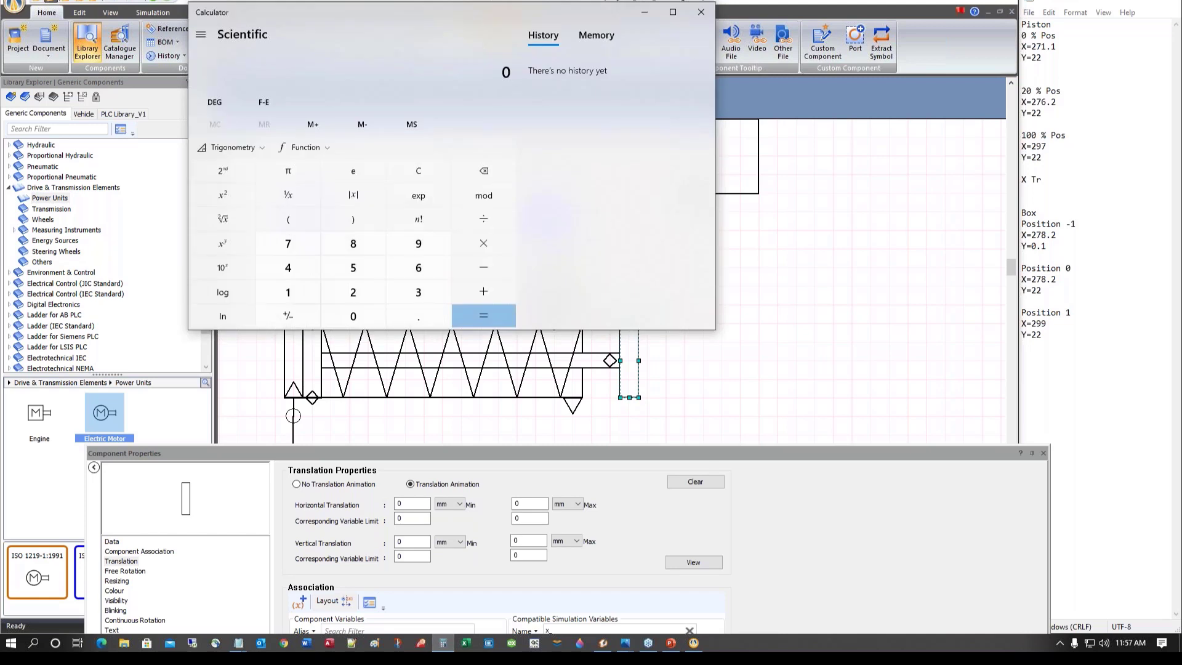
type("2")
left_click(418, 244)
left_click(300, 247)
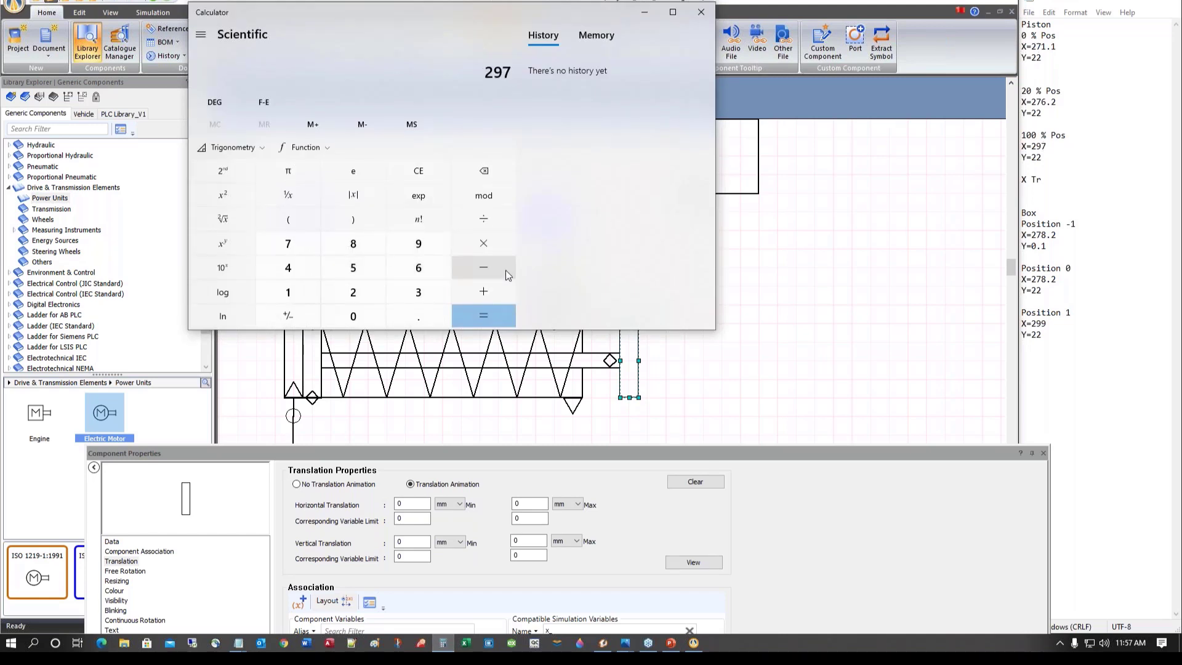
left_click(489, 268)
left_click(353, 289)
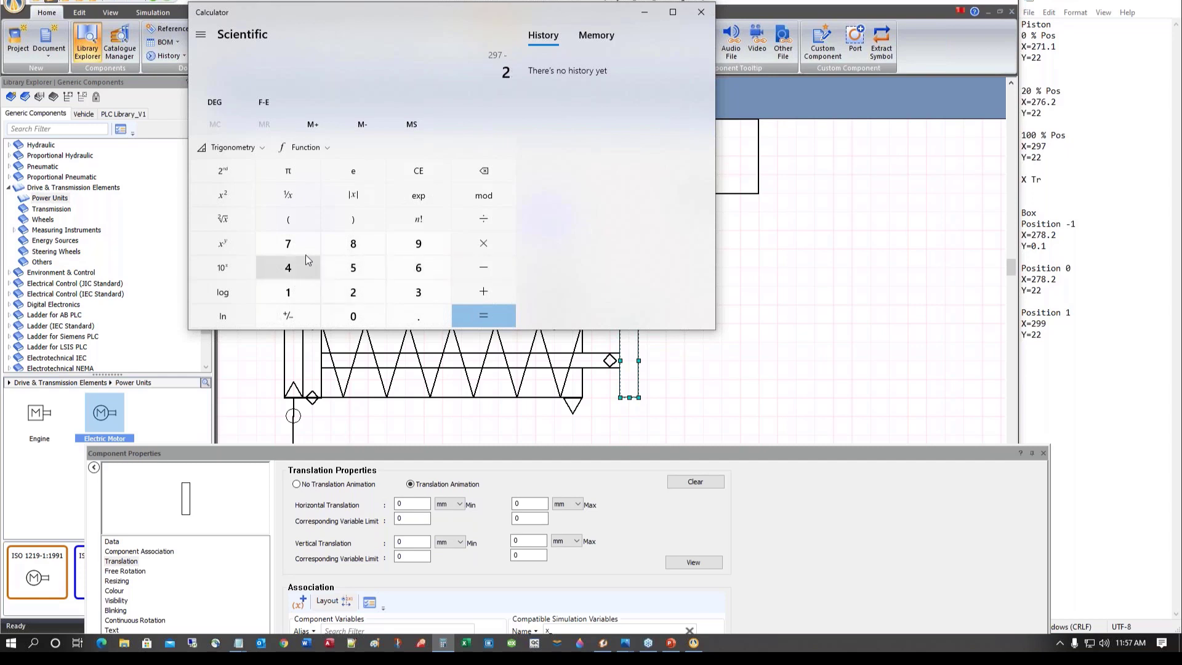
left_click(290, 247)
left_click(288, 292)
left_click(418, 316)
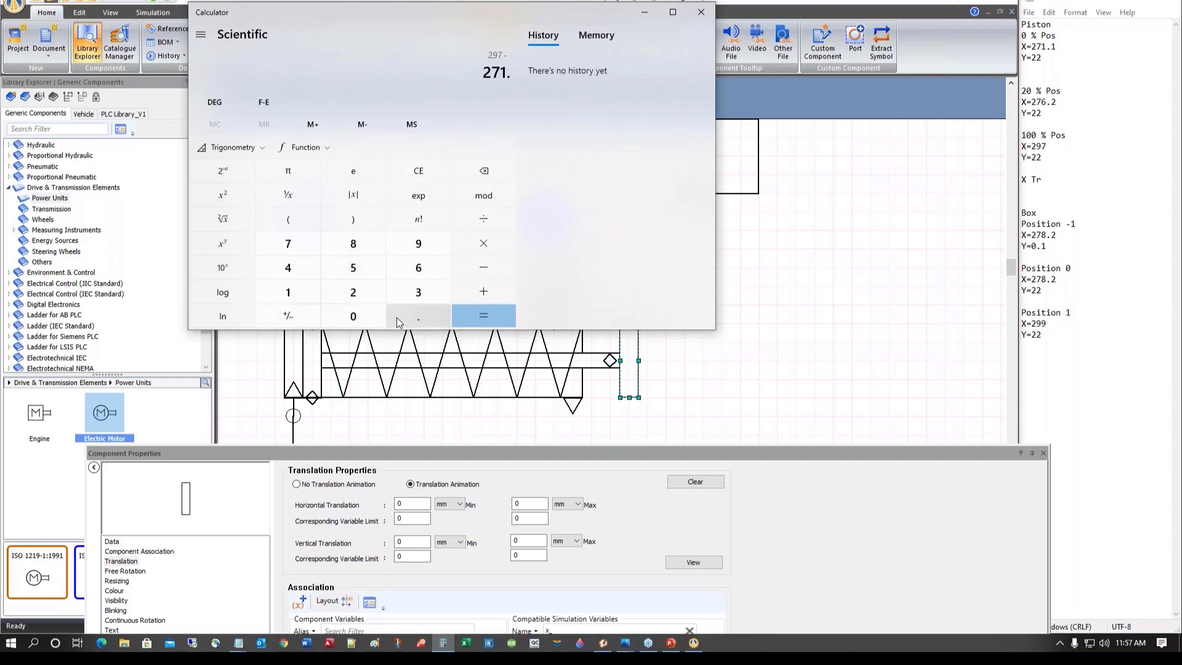
left_click(305, 299)
left_click(484, 316)
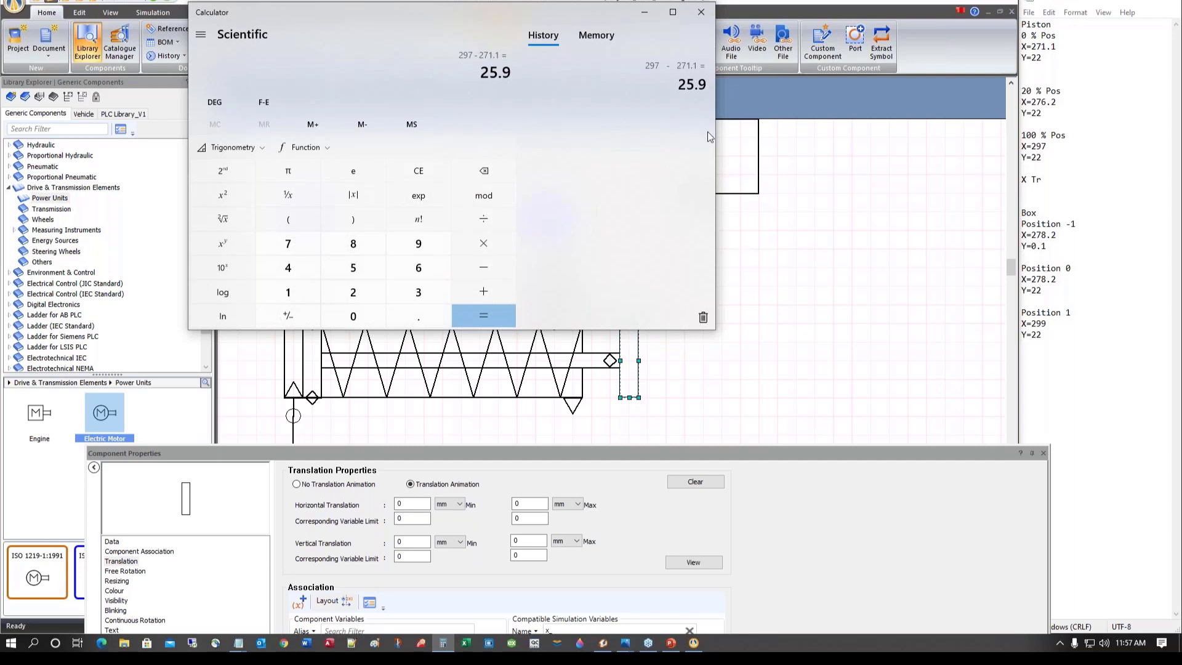
left_click(1057, 186)
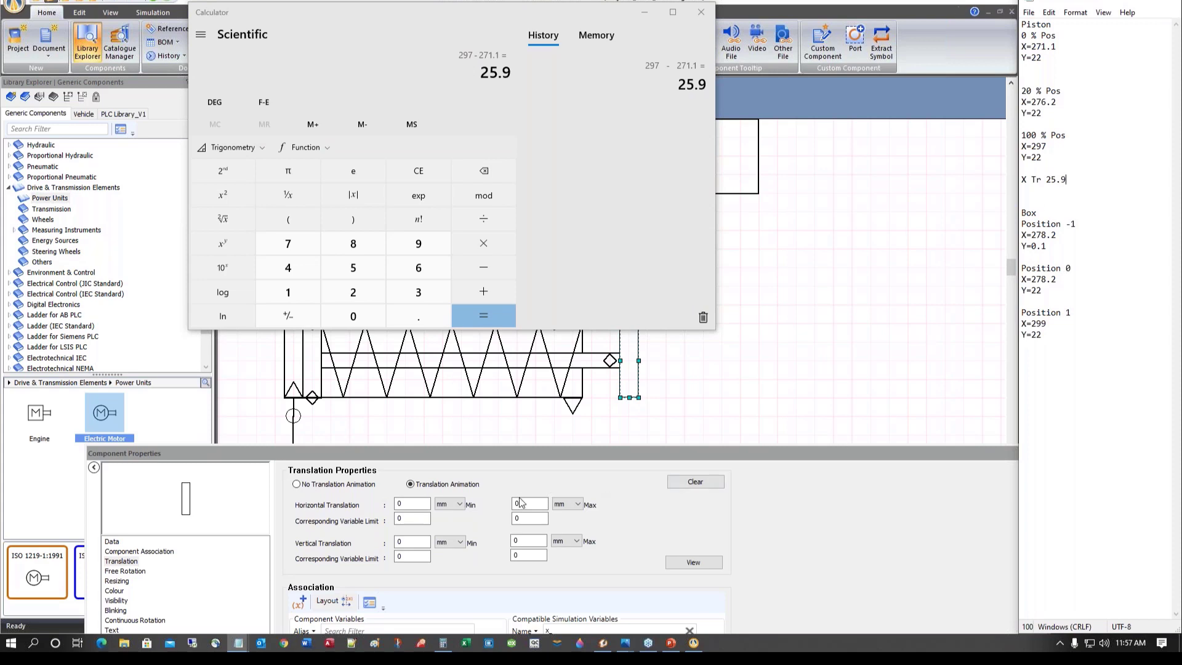
Set the narrow rectangle's maximum Horizontal Translation to 25.9 mm
left_click(523, 503)
type("25.9")
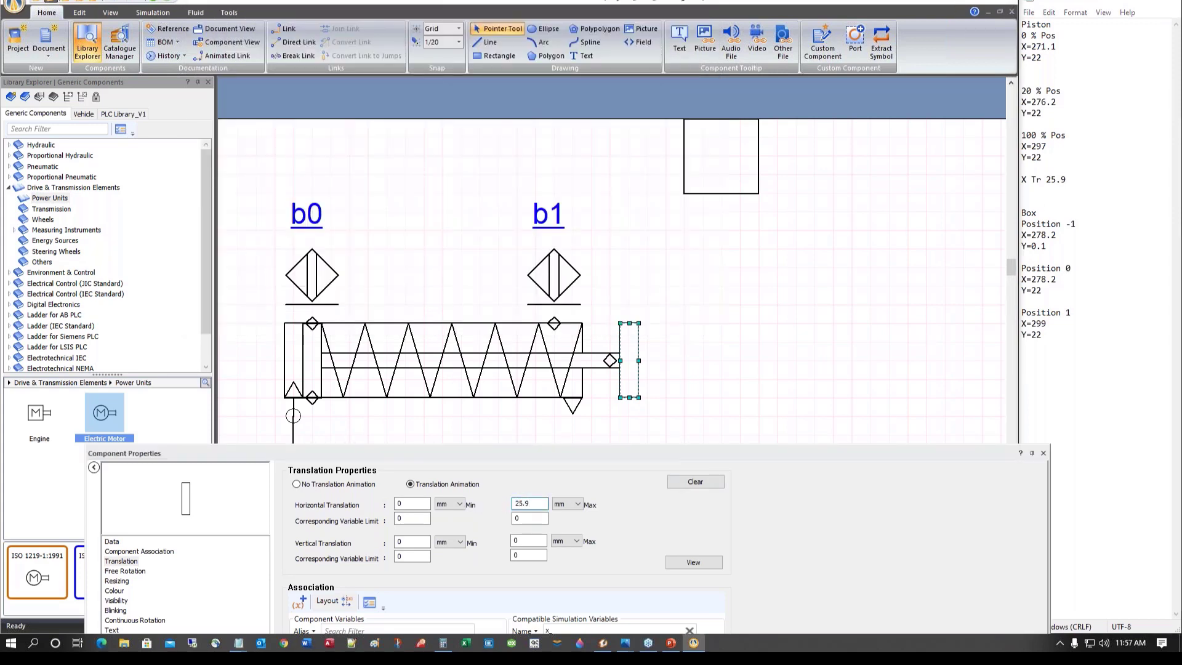
left_click_drag(551, 448, 641, 187)
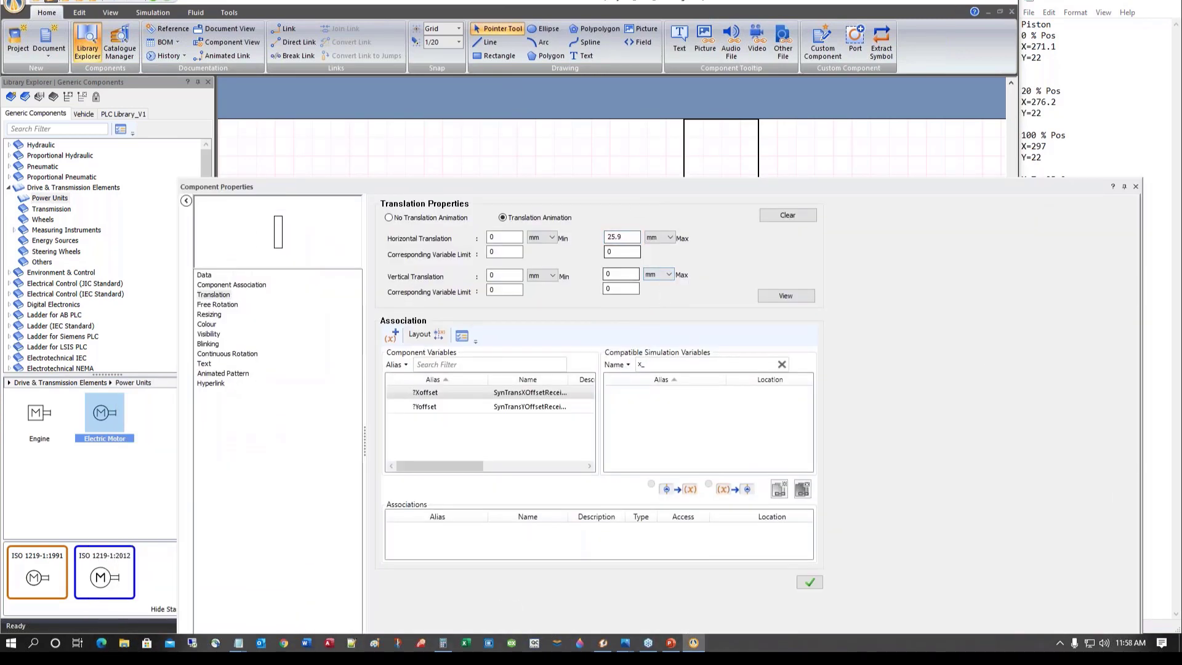
left_click(621, 252)
mouse_move(630, 187)
left_mouse_down()
mouse_move(782, 316)
mouse_move(758, 446)
mouse_move(749, 440)
left_mouse_up()
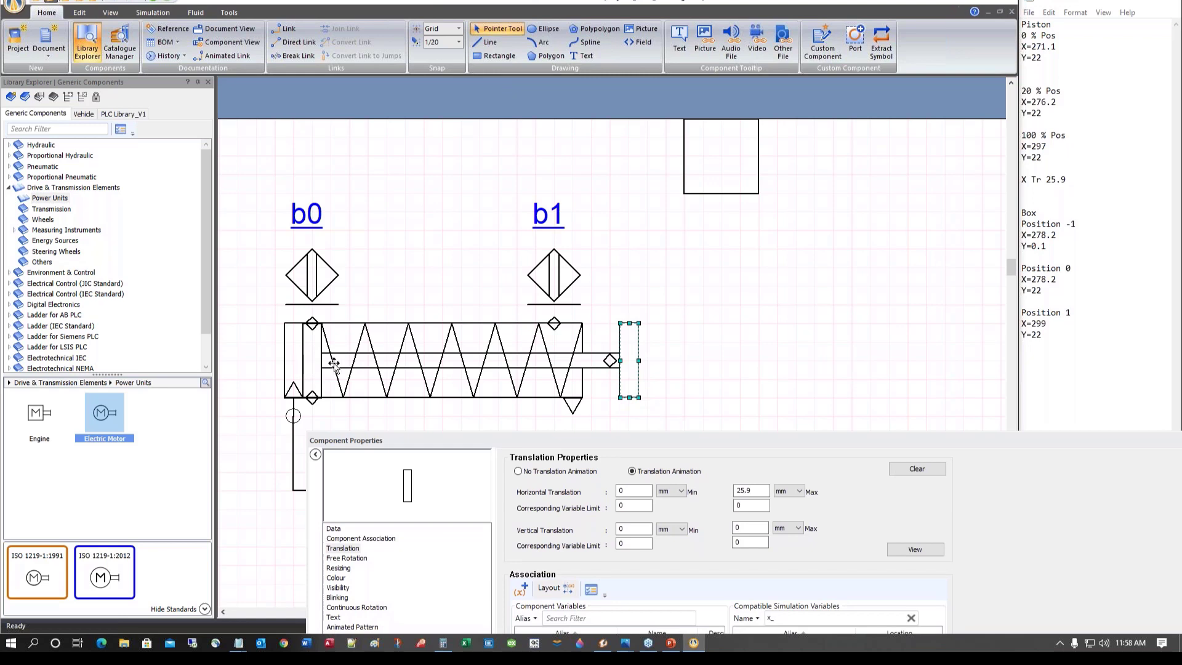
Check the maximum and minimum output signal position of the single-acting cylinder in its Builder properties, then close them
left_click(353, 325)
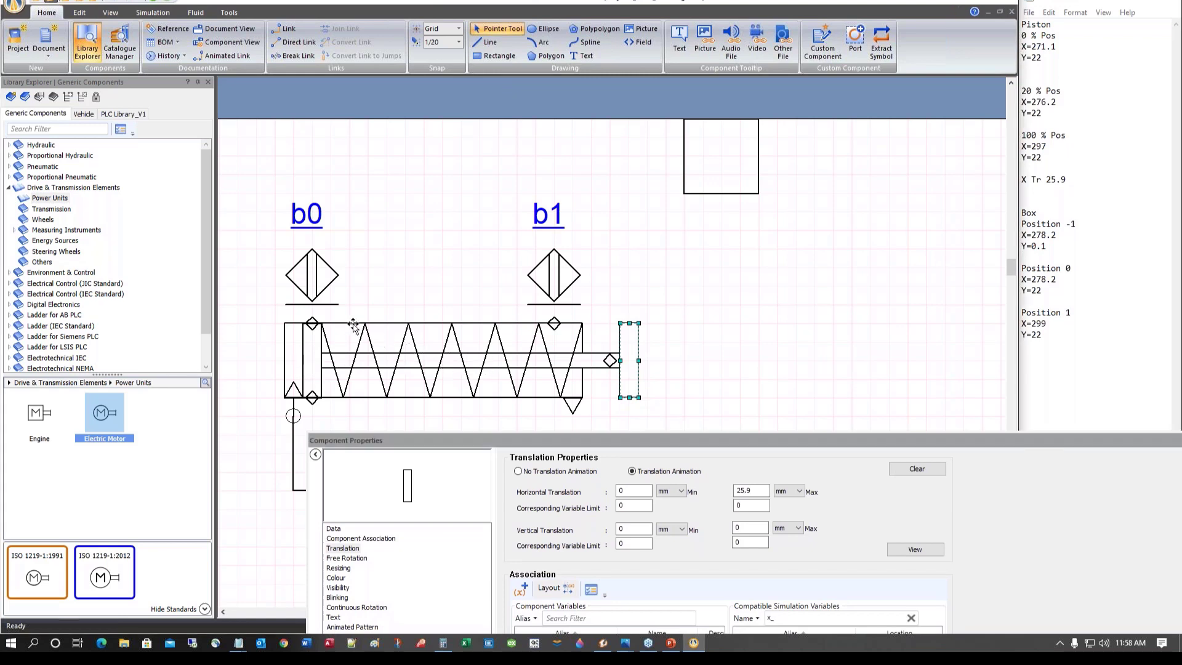
left_click(485, 344)
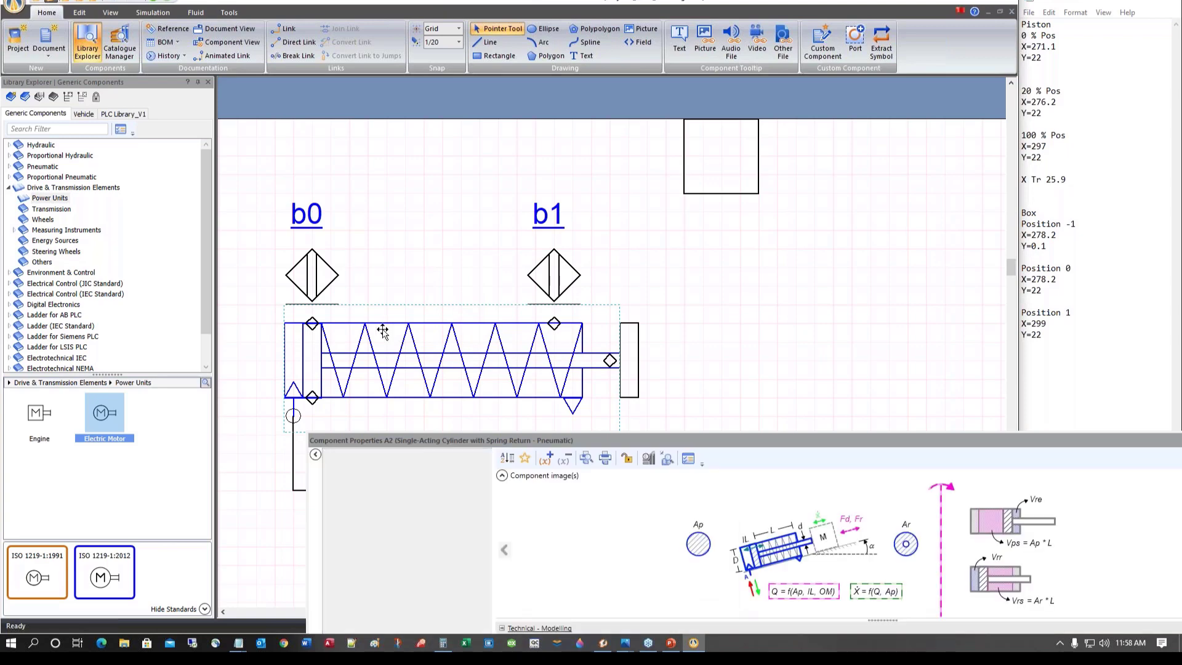
left_click_drag(626, 442, 599, 222)
left_click(343, 336)
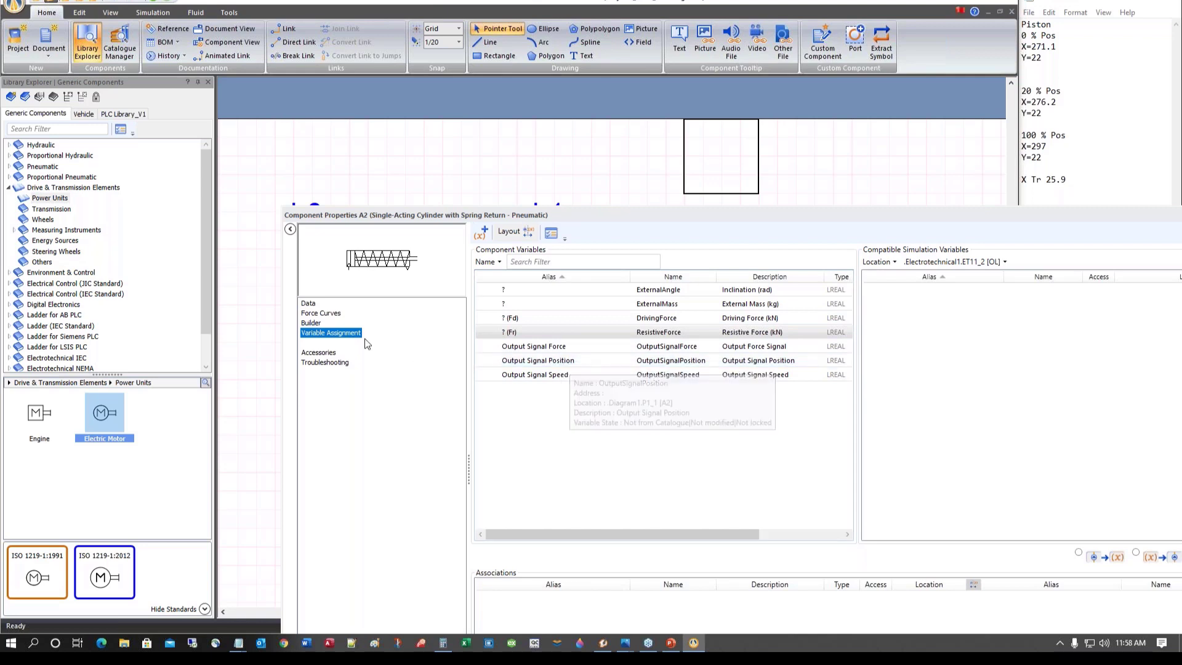
left_click(318, 324)
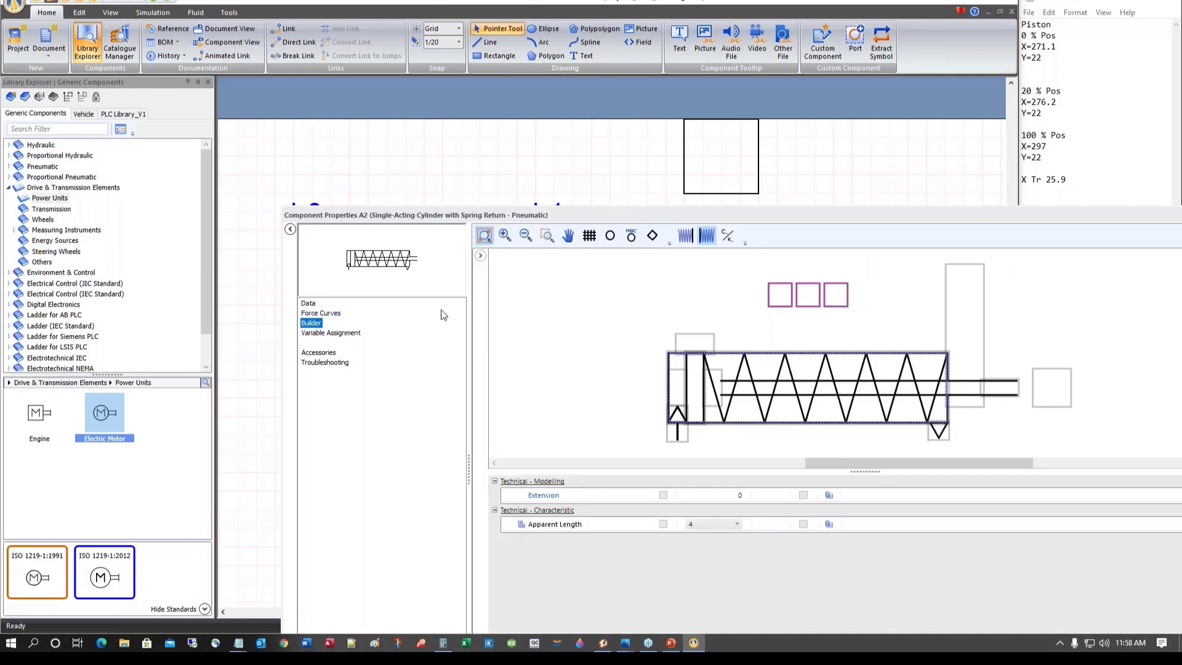
left_click(785, 302)
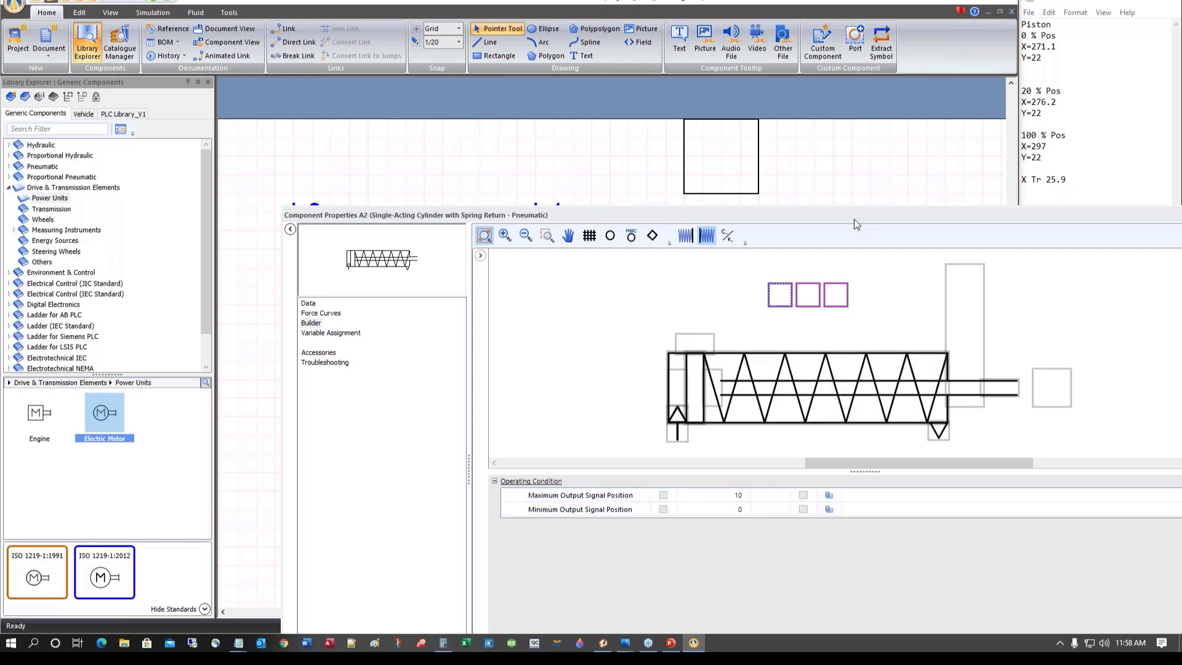
left_click_drag(850, 219, 683, 222)
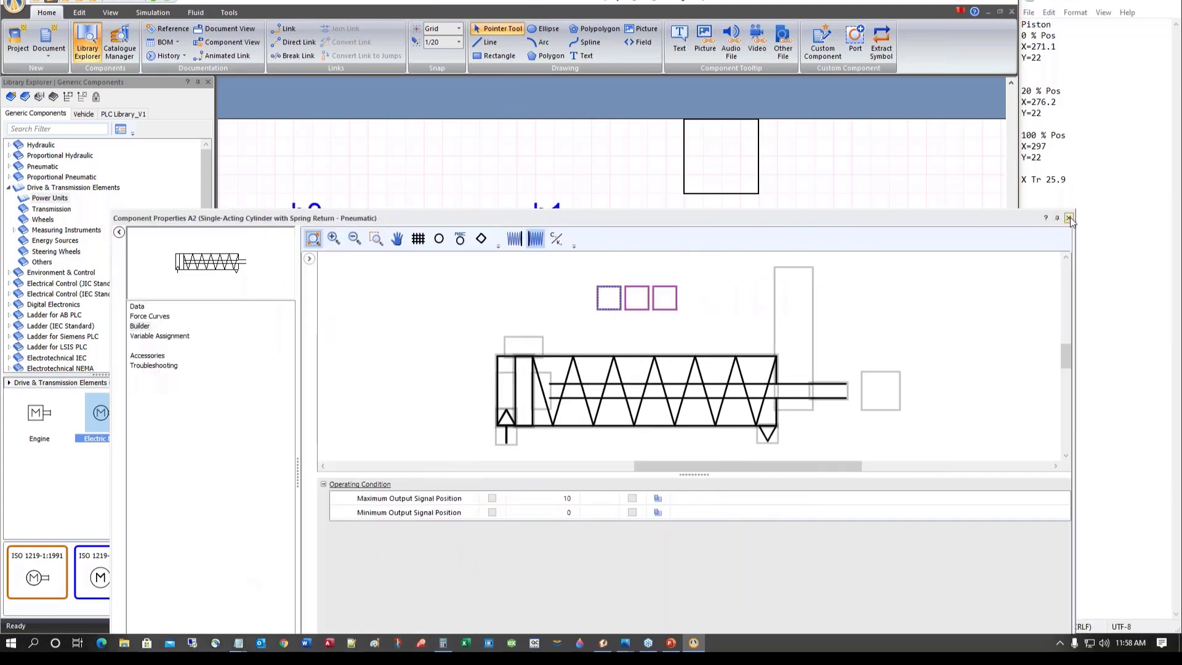
left_click(1070, 218)
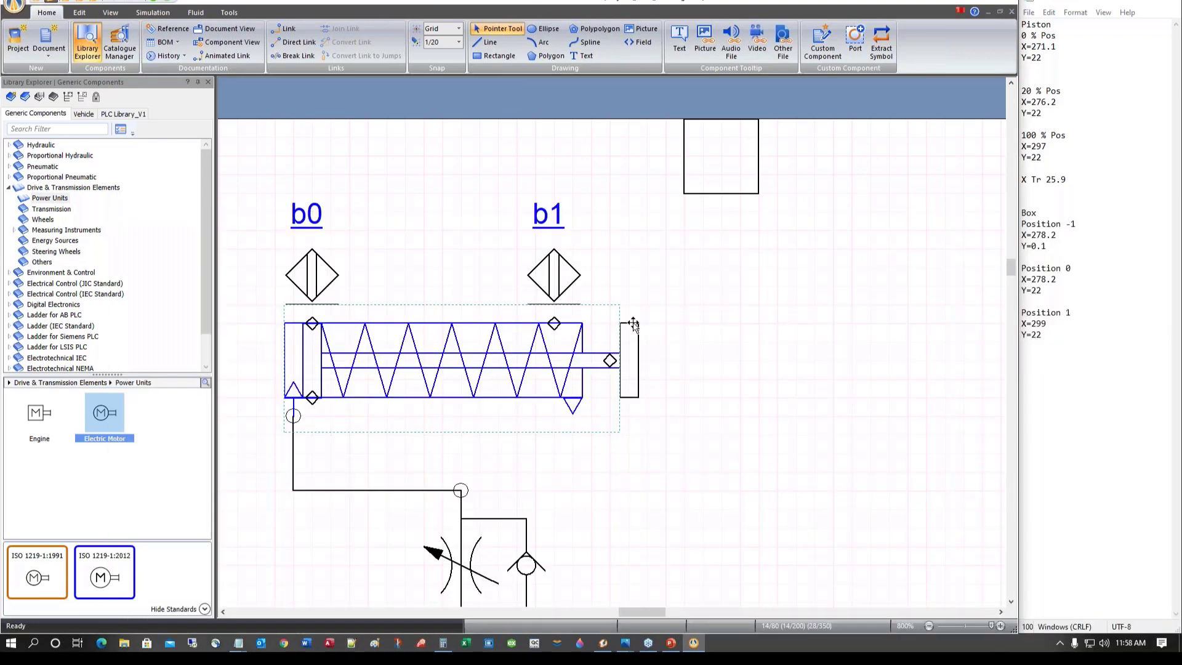
Reopen the narrow rectangle's Translation properties and set the maximum Corresponding Variable Limit for Horizontal Translation to 10
double_click(633, 324)
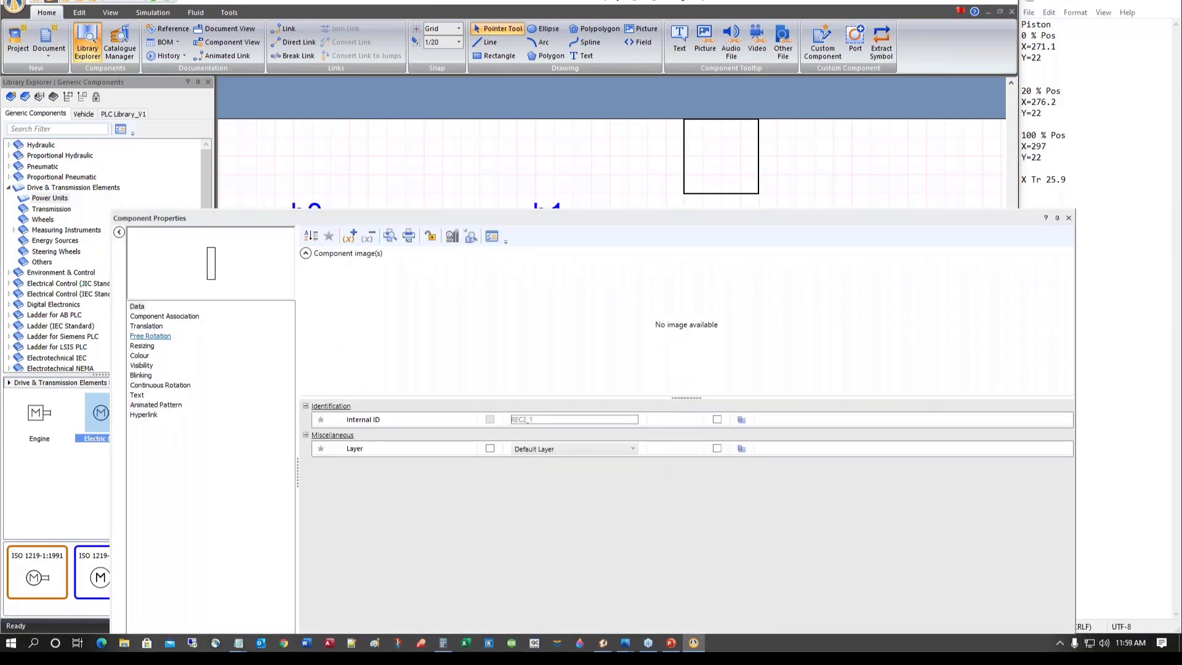
left_click(147, 325)
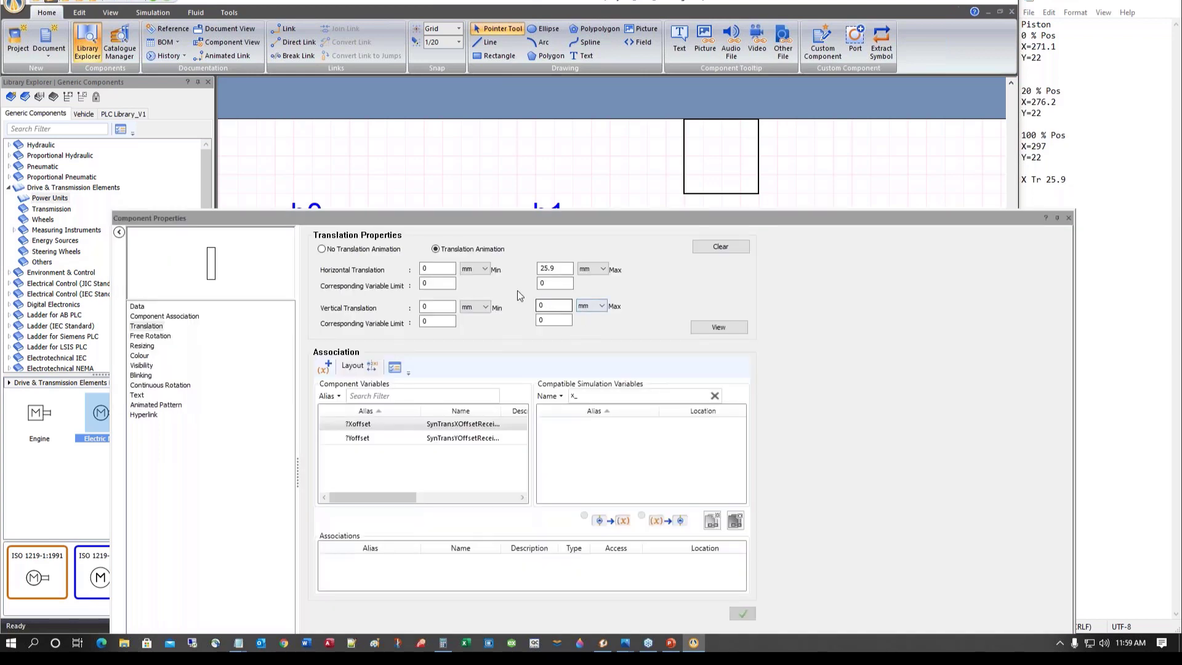
left_click_drag(555, 284, 518, 282)
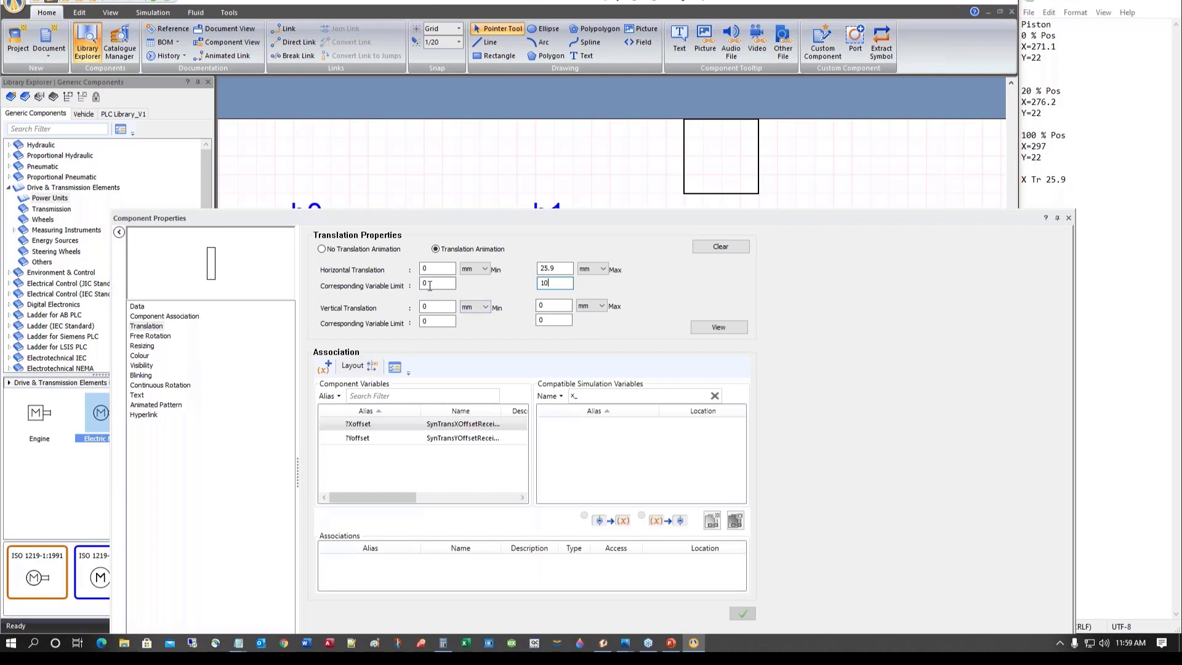
left_click(428, 284)
Examine the data type of the narrow rectangle's Xoffset component variable
left_click(323, 368)
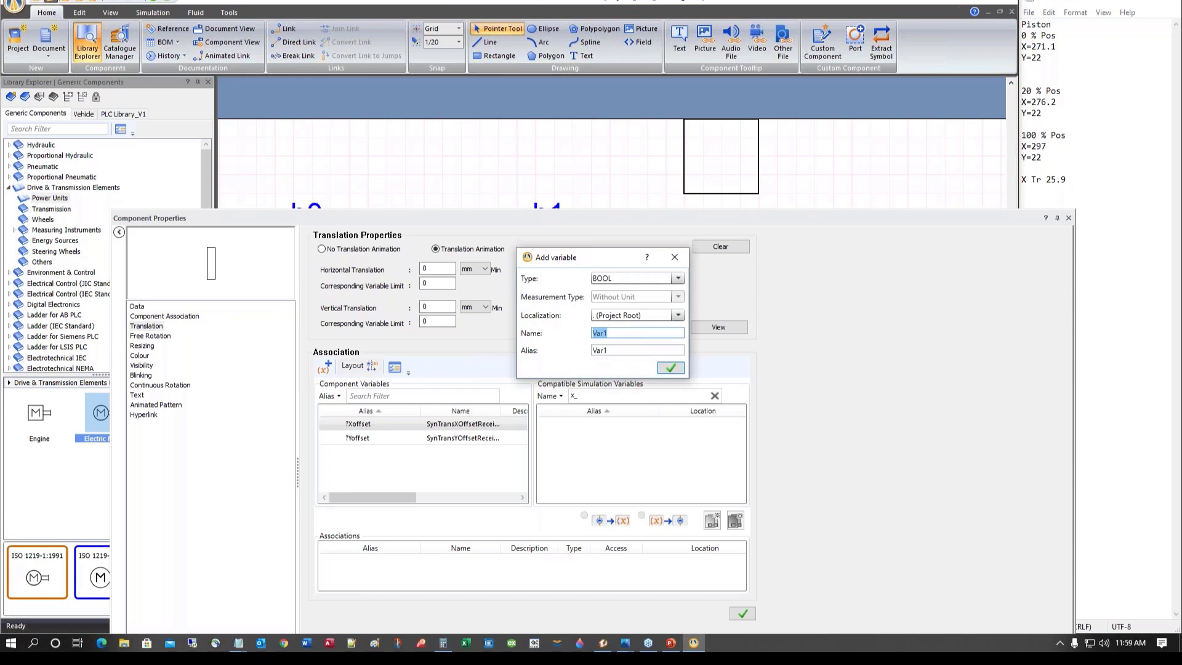
left_click(674, 257)
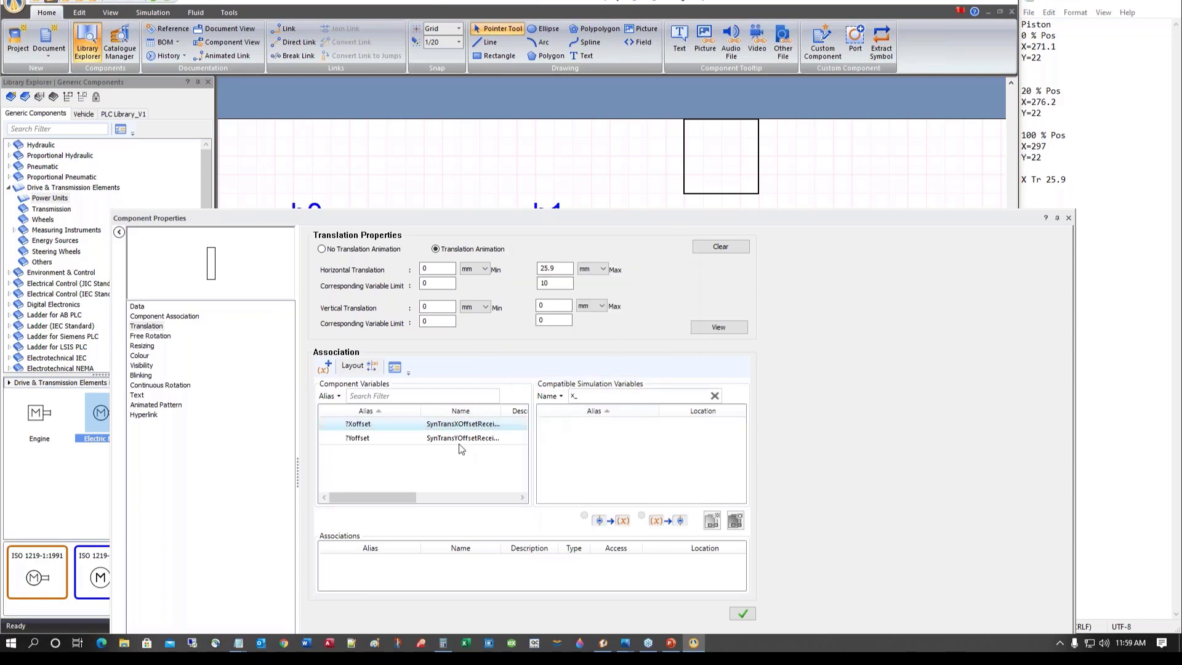
left_click_drag(394, 496, 442, 505)
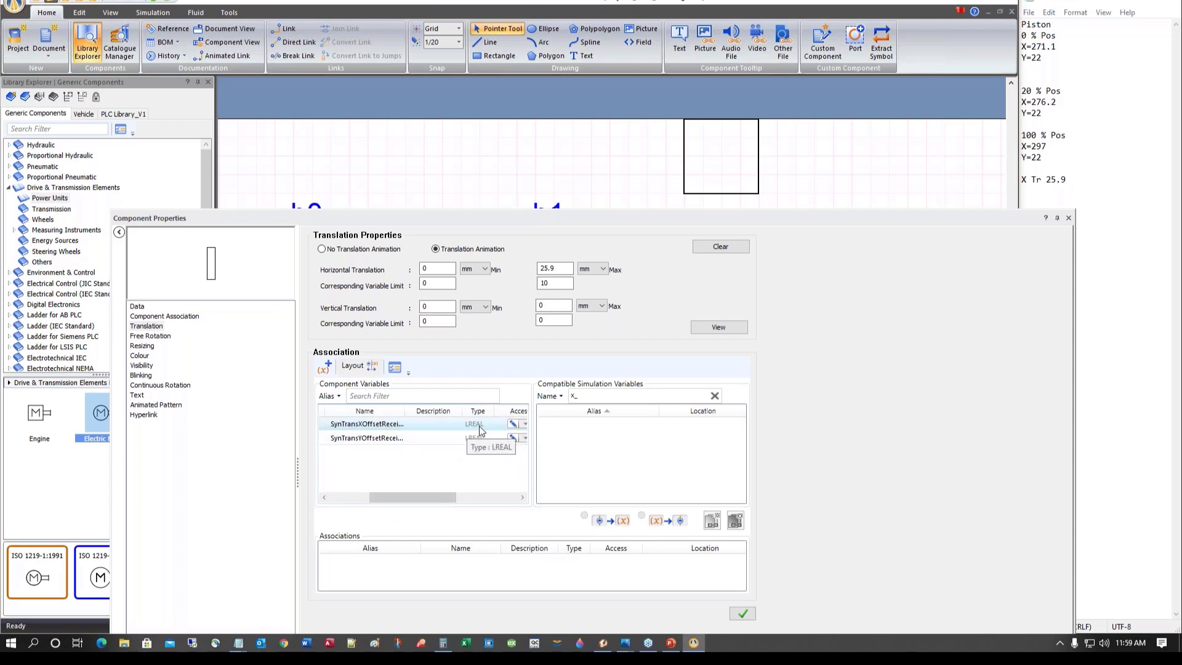
left_click_drag(438, 496, 364, 489)
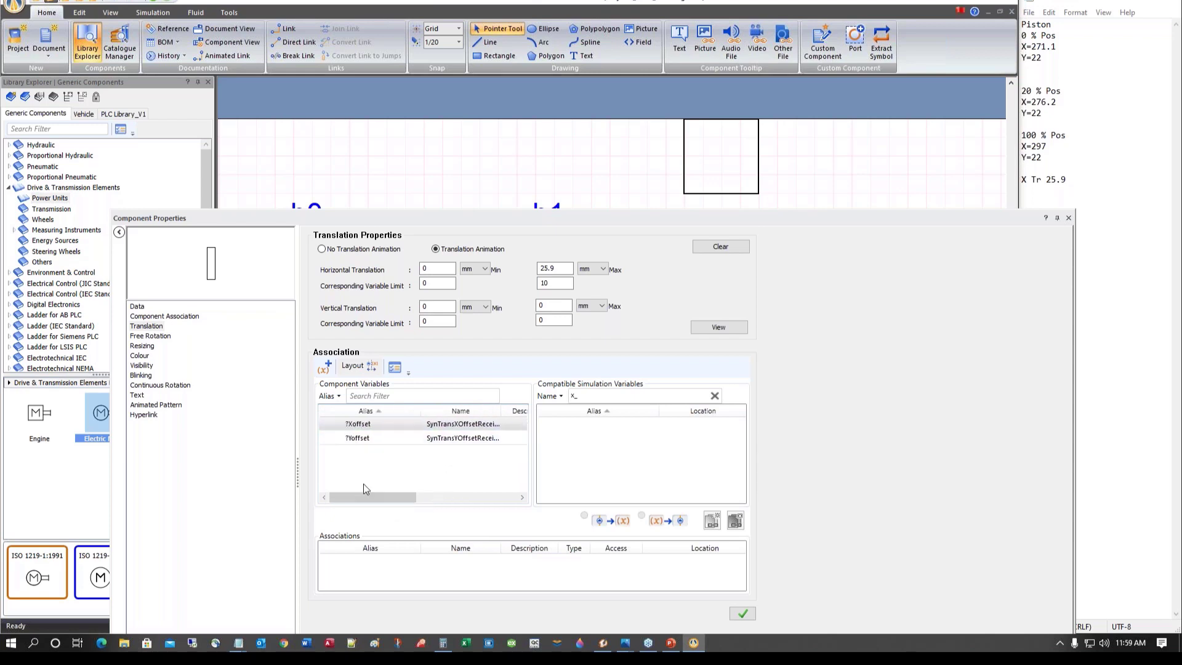
Add a simulation variable at the project root with X_Pos as both its name and alias
left_click(324, 366)
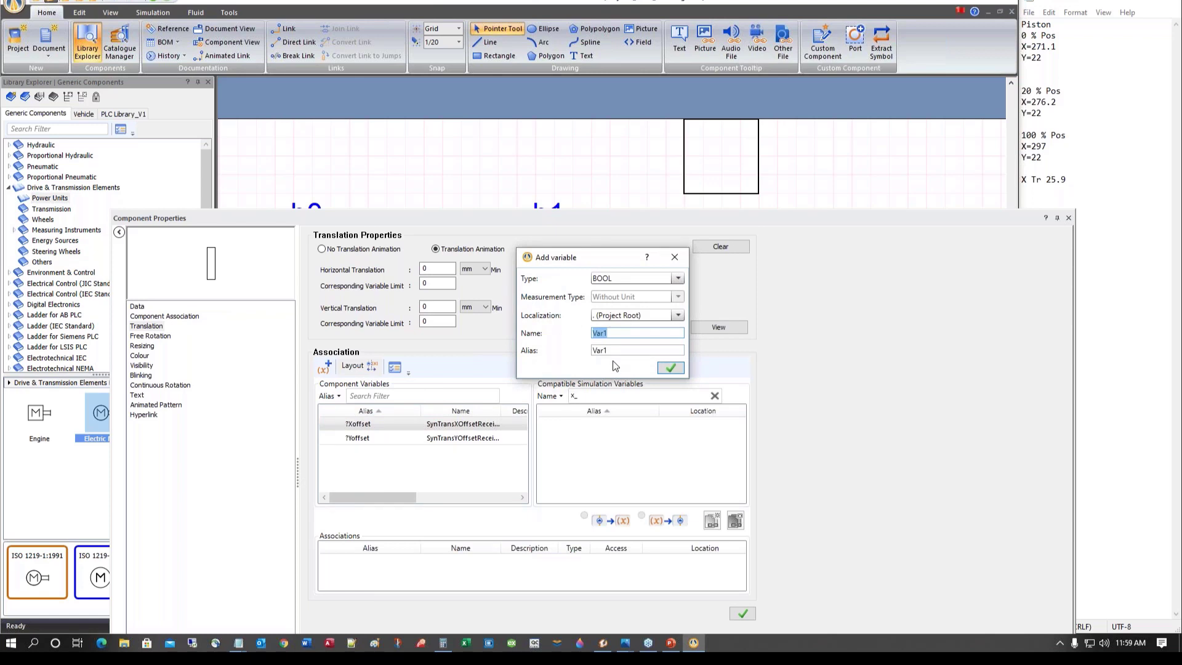
type("X_Pos")
left_click_drag(617, 333, 578, 334)
key("ctrl+c")
double_click(625, 350)
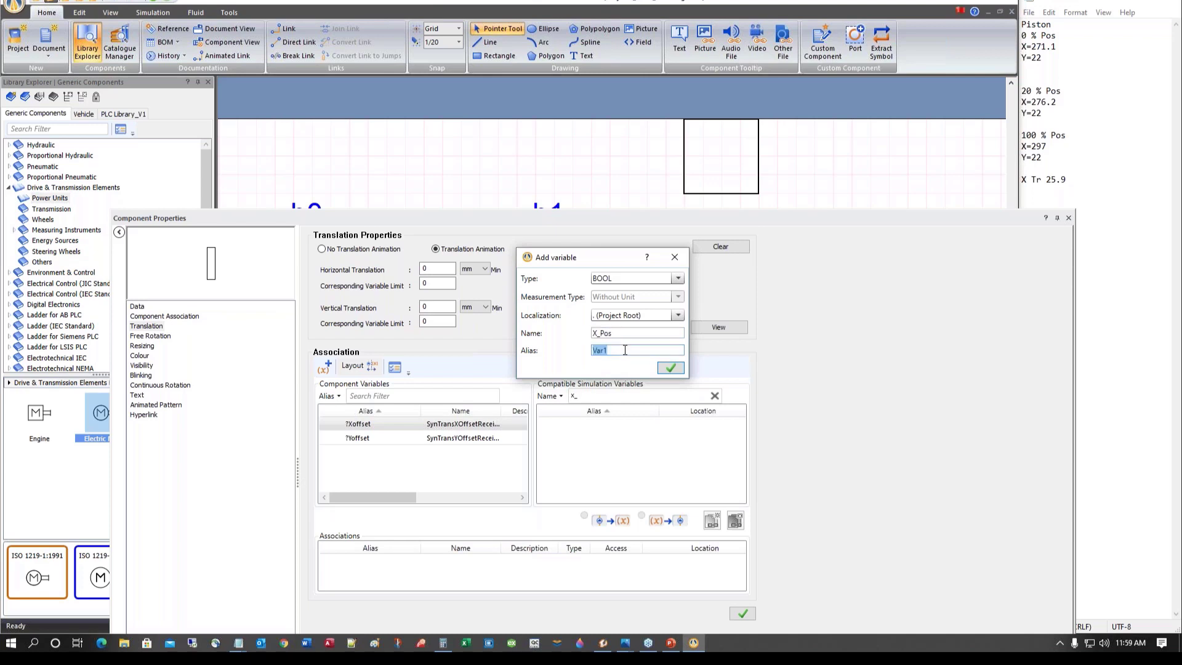
key("ctrl+v")
left_click(675, 369)
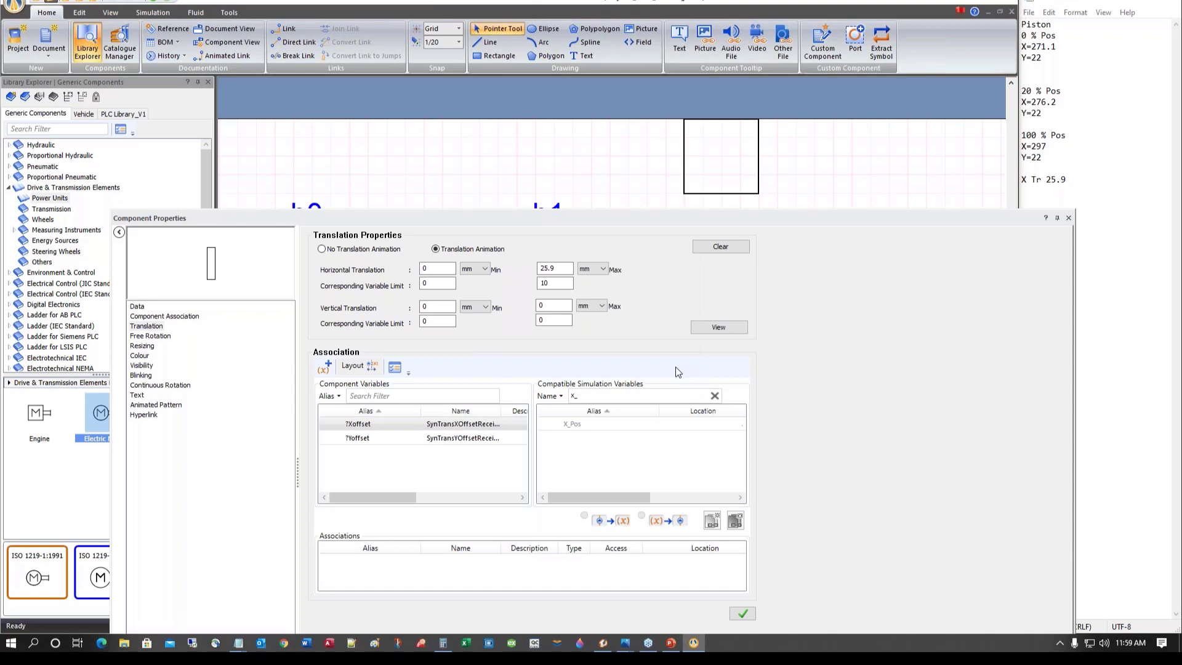
Associate the narrow rectangle's Xoffset with the X_Pos variable and save the changes before switching to the cylinder's properties
left_click(365, 425)
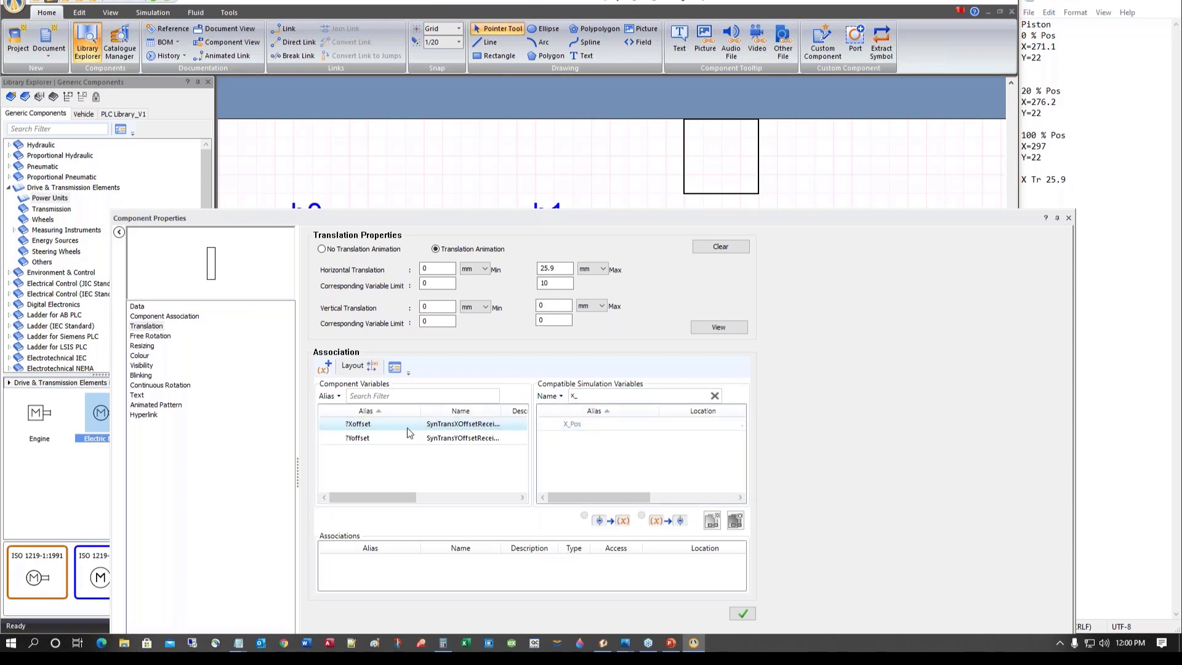
left_click(576, 426)
left_click(712, 521)
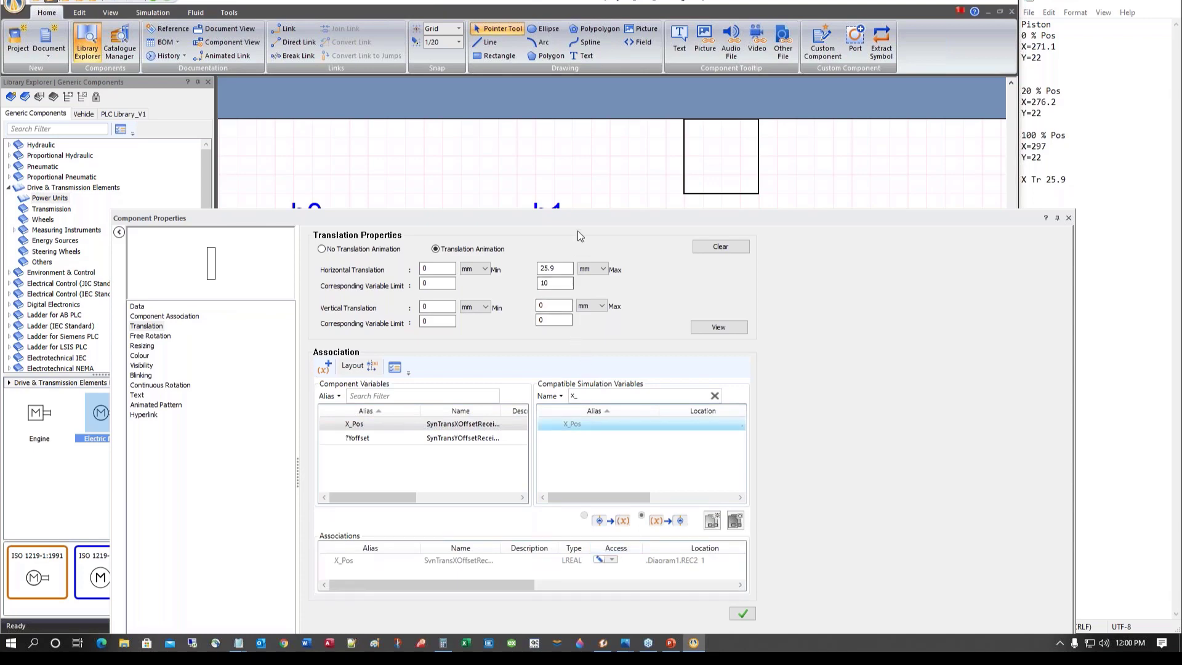
left_click_drag(547, 223, 618, 428)
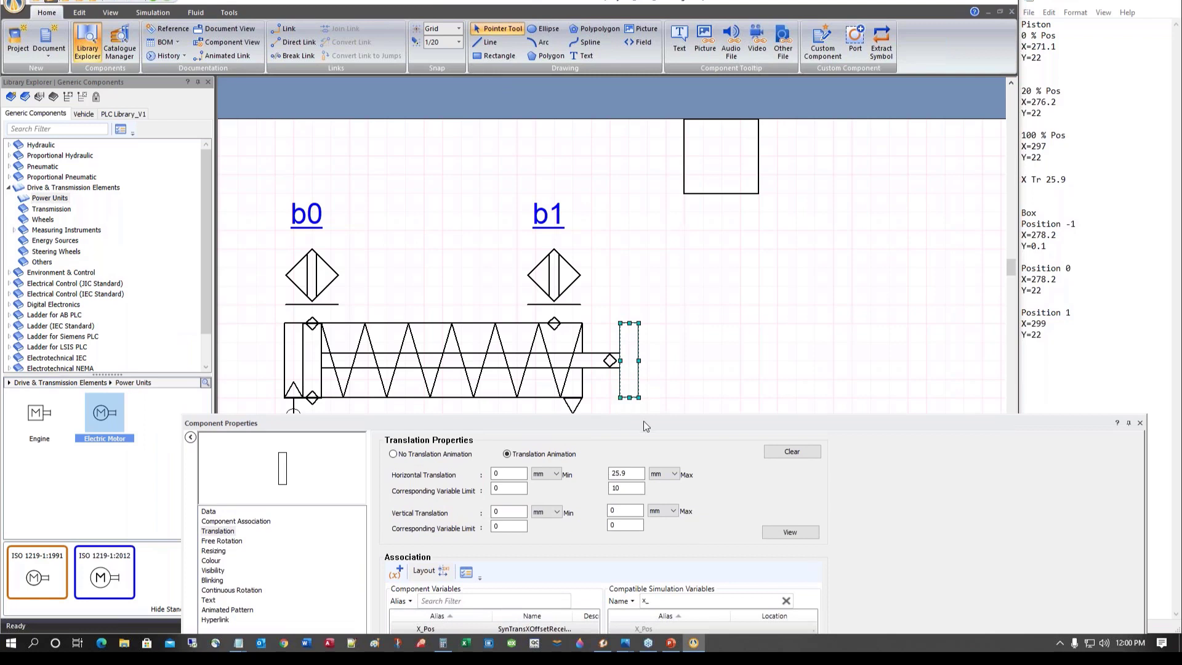
left_click_drag(644, 421, 881, 320)
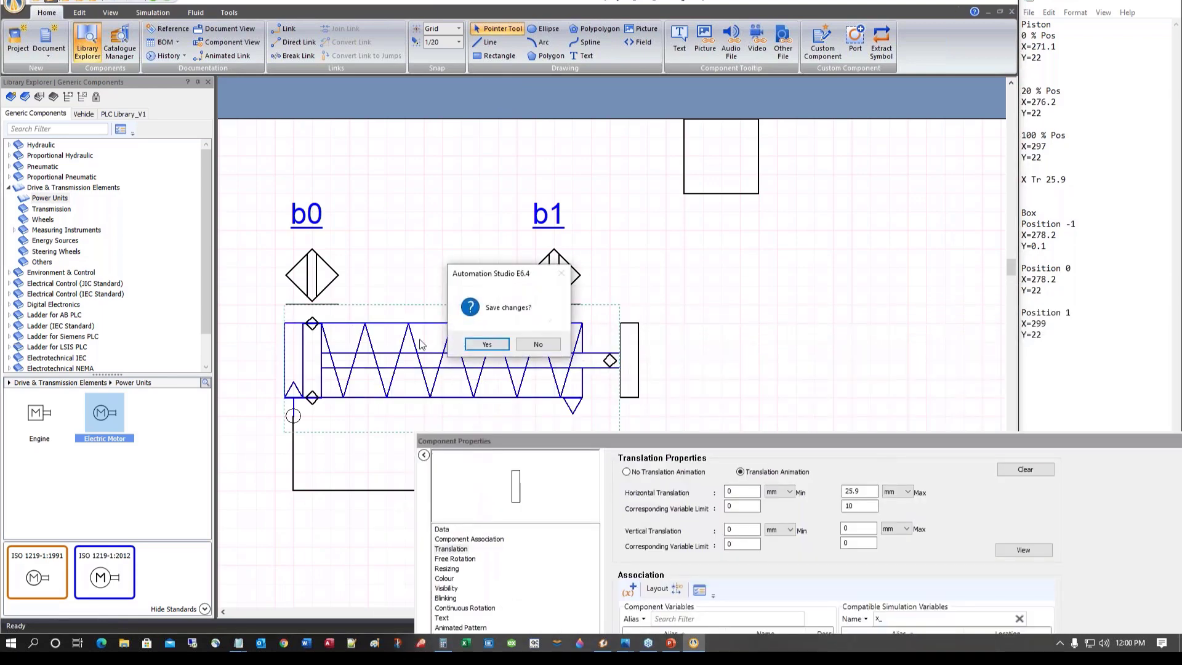
left_click(487, 346)
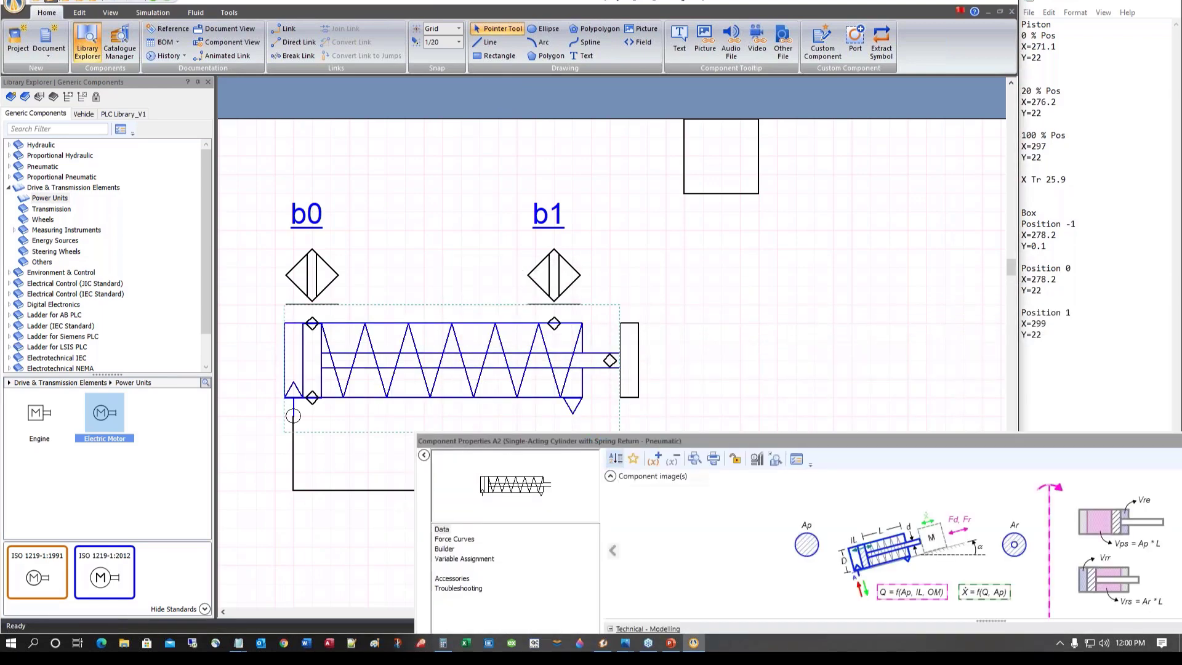
Open the single-acting cylinder's Variable Assignment and select its Output Signal Position variable, keeping the whole properties window in view
double_click(656, 442)
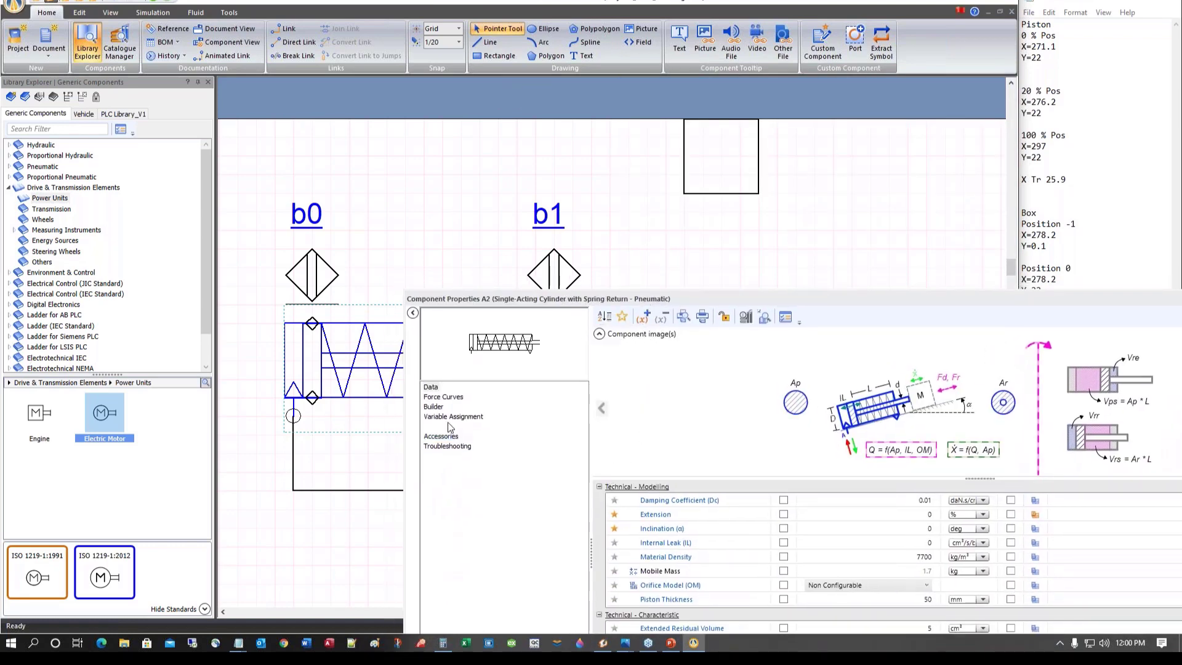
left_click(454, 417)
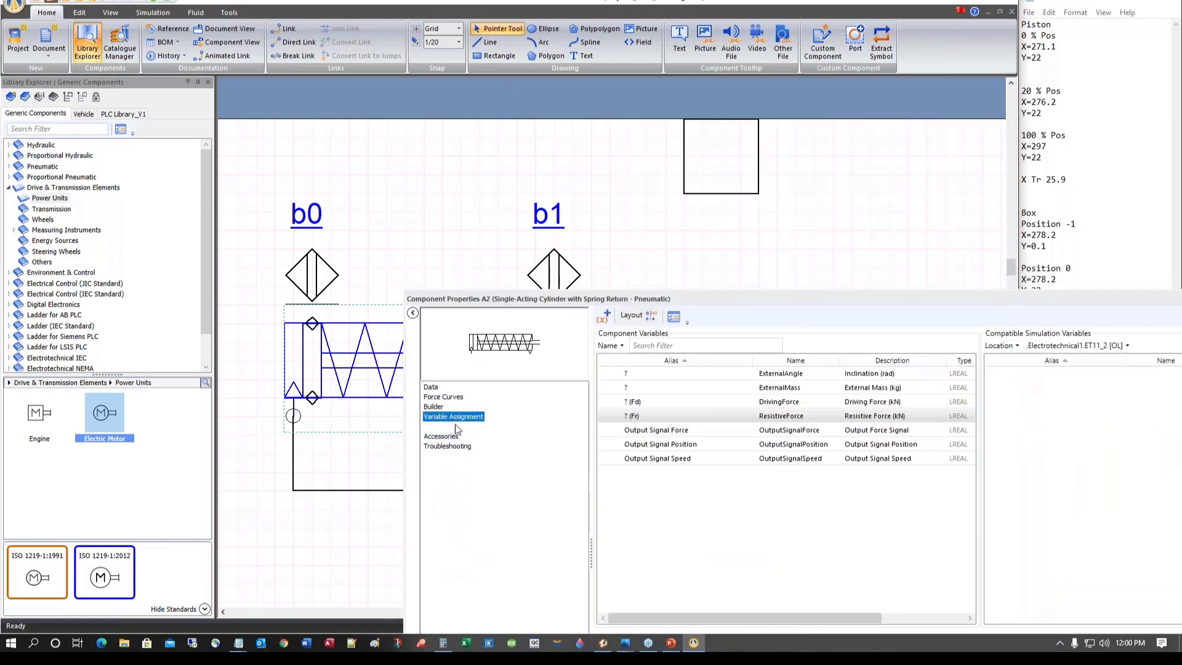
left_click(652, 444)
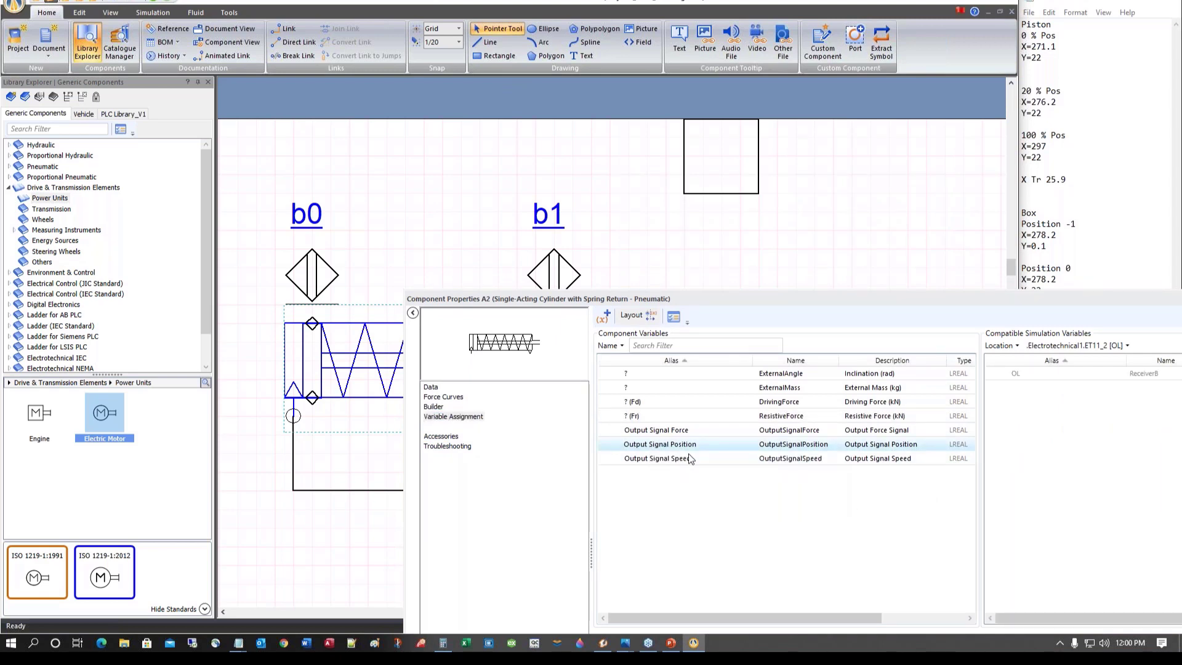
left_click(636, 449)
left_click(700, 298)
left_click_drag(871, 297, 590, 224)
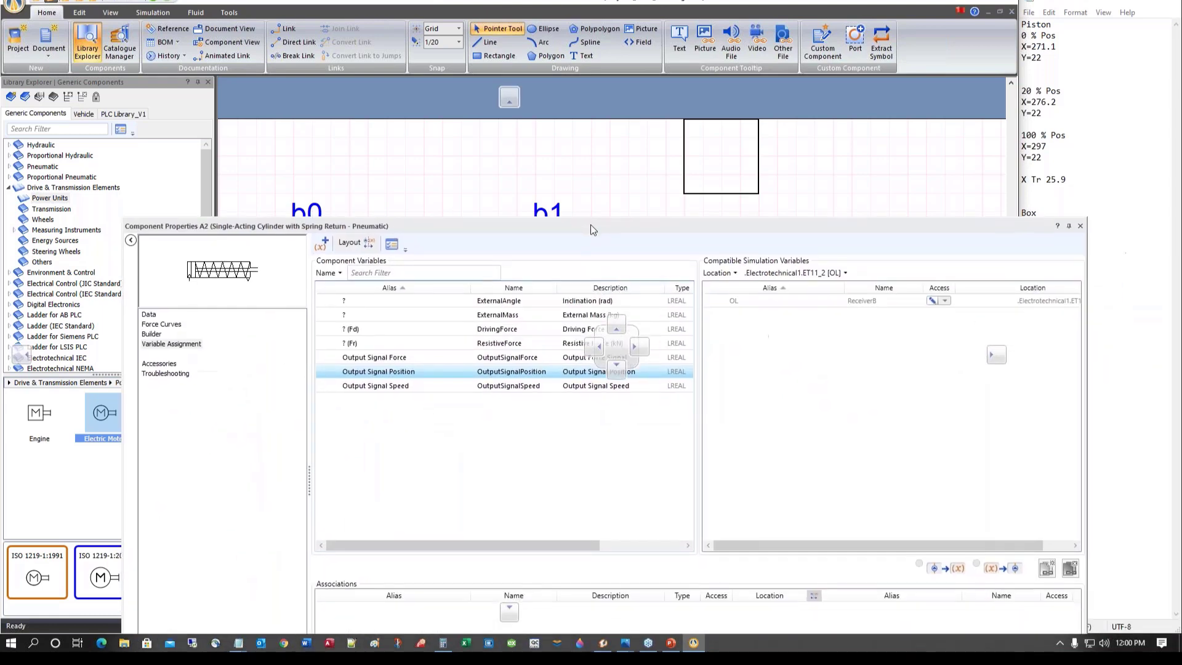
Filter the cylinder's compatible simulation variables by name with "x"
left_click(733, 273)
left_click(717, 303)
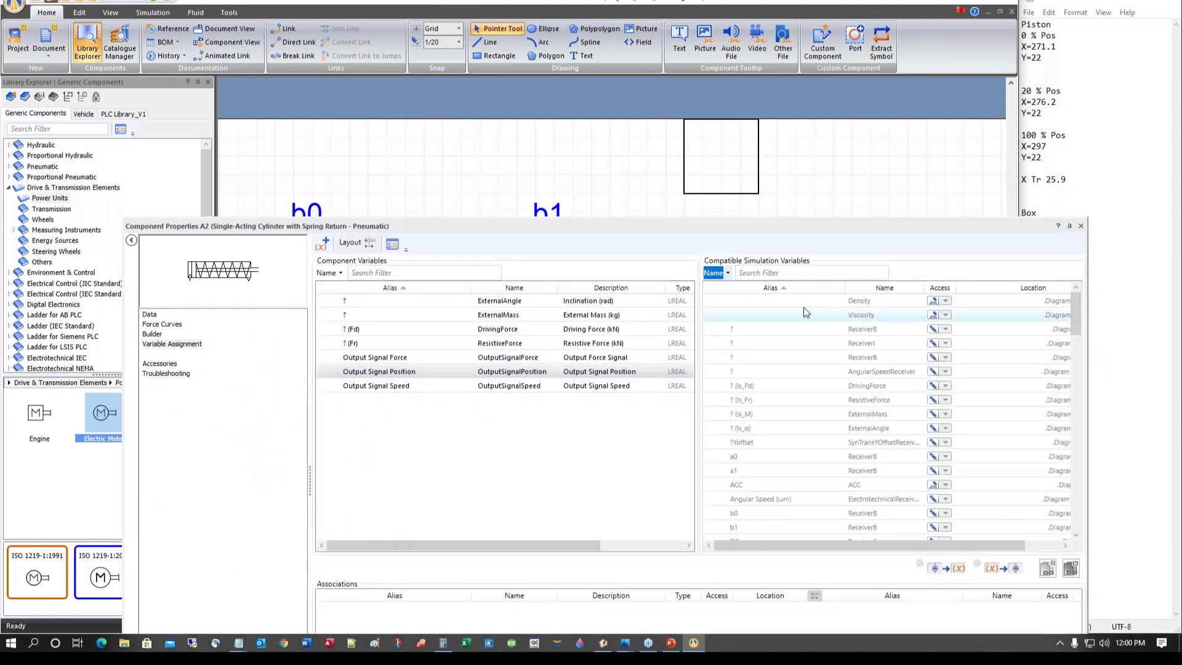
left_click(749, 273)
type("x")
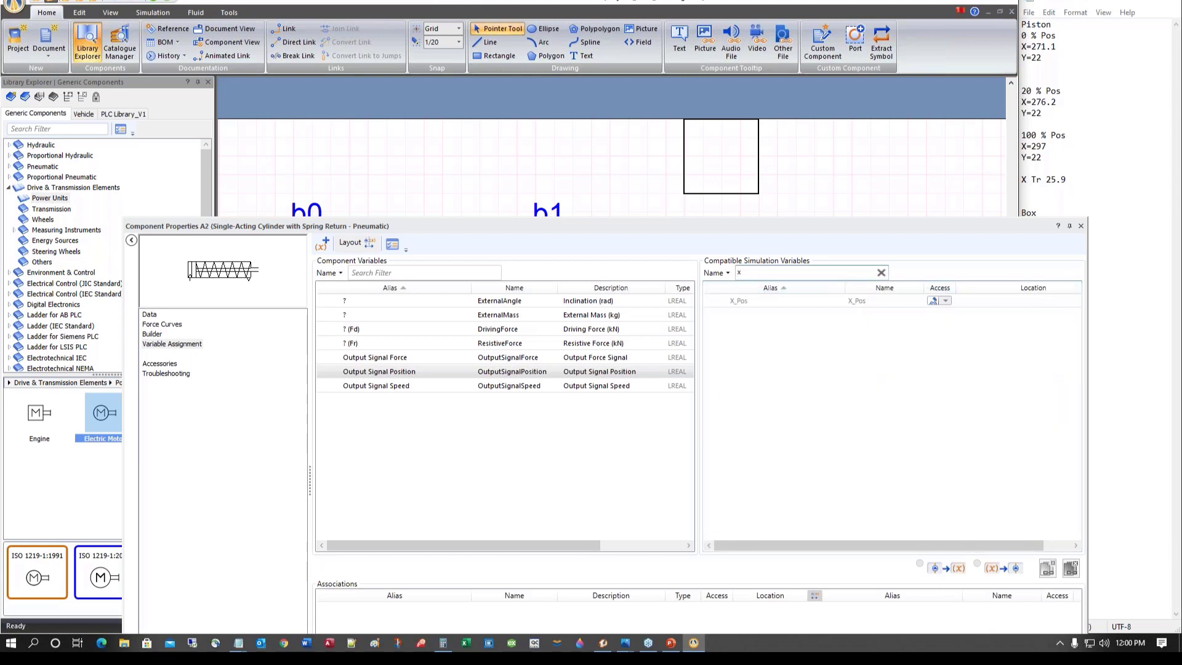
Associate the cylinder's Output Signal Position with the X_Pos variable and close the properties window
left_click(375, 372)
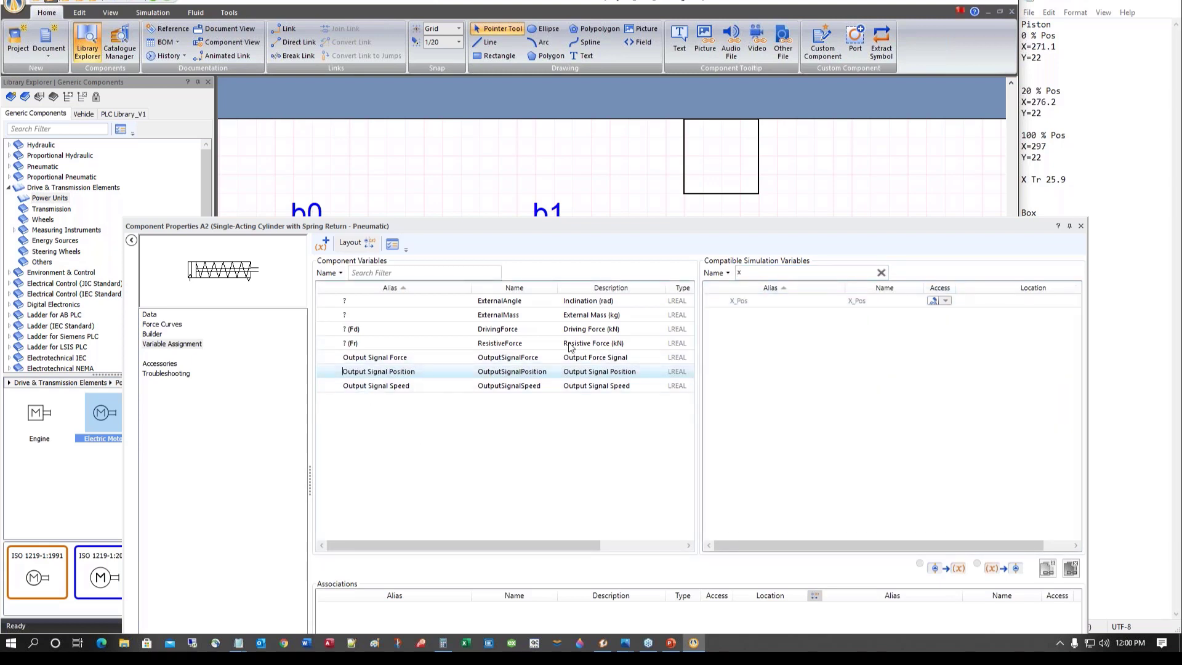
left_click(747, 302)
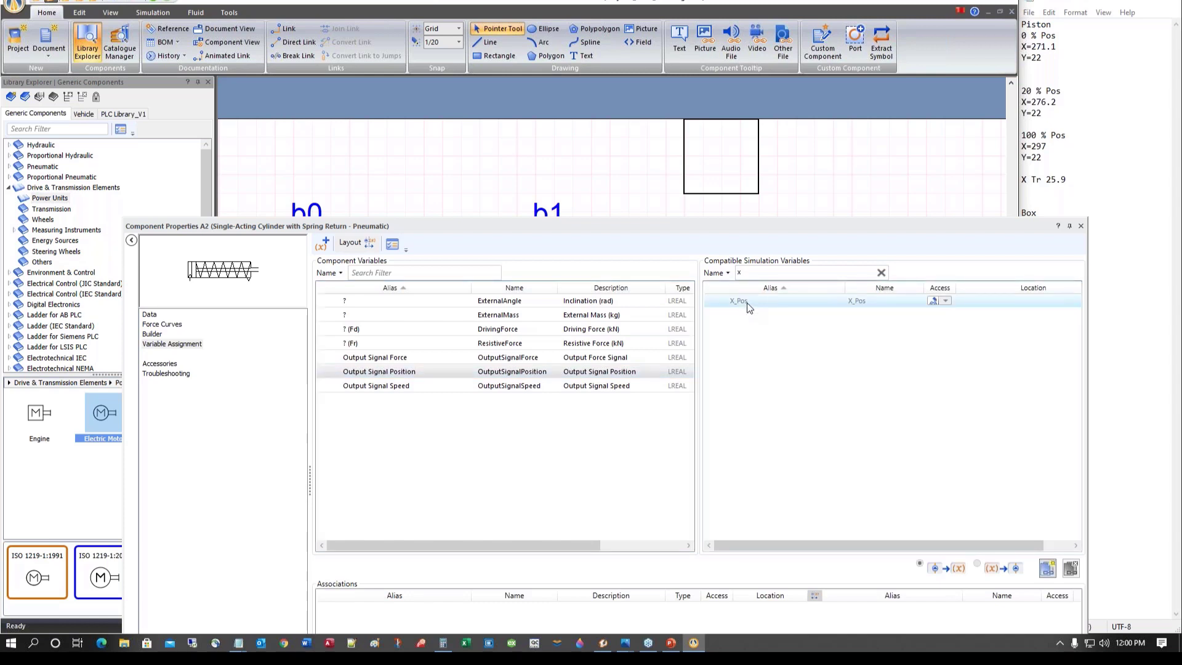
double_click(748, 302)
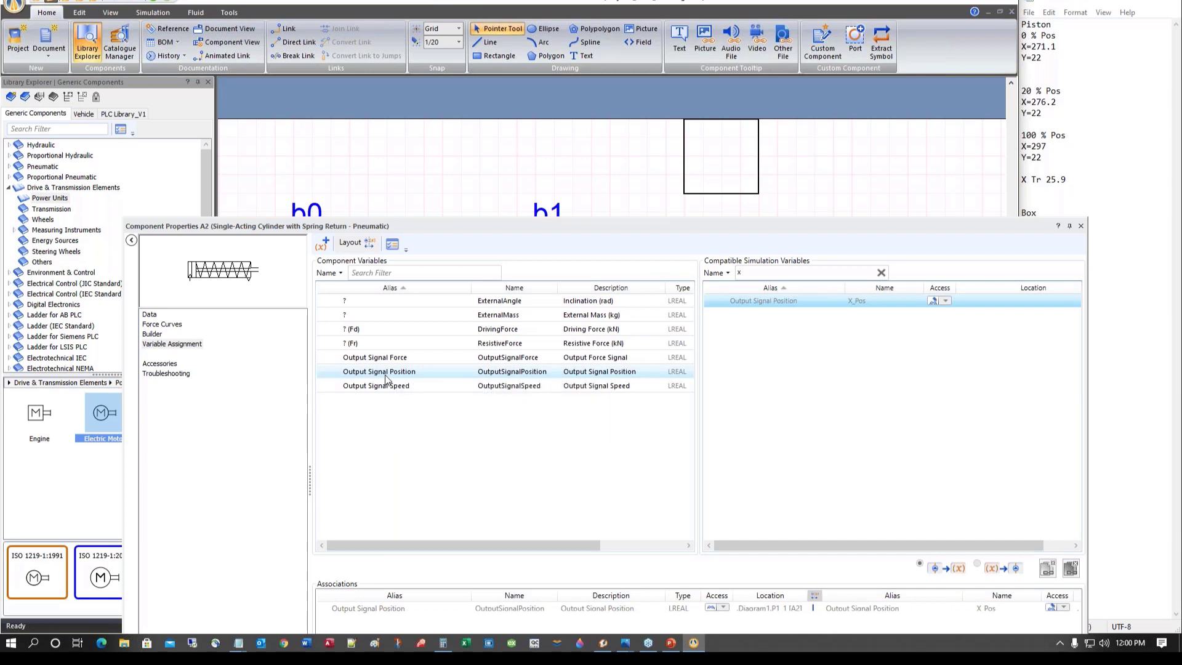
left_click(850, 301)
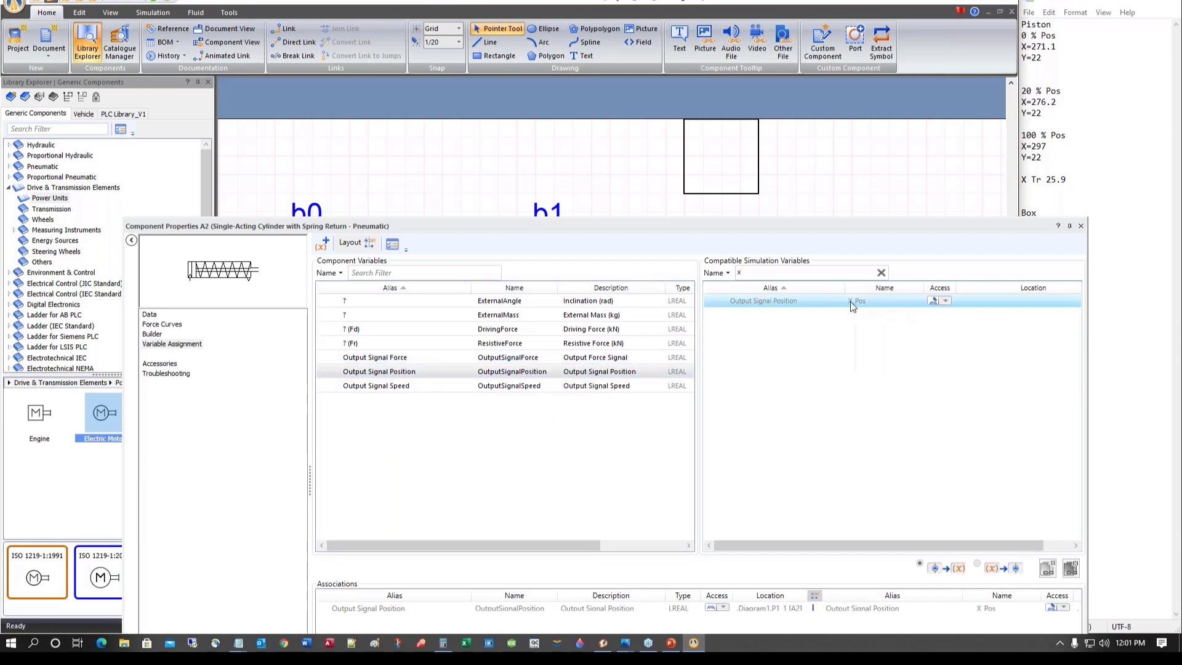
left_click(1079, 226)
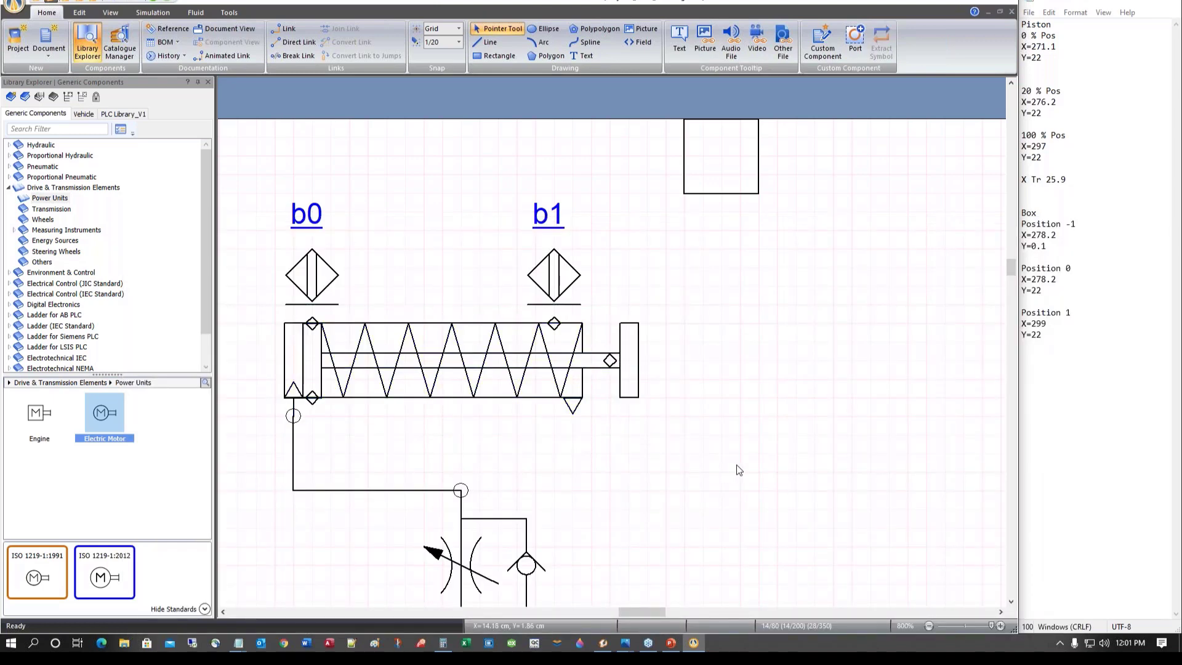
Simulate the circuit, shift the Sol_B valve to extend and retract the cylinder while watching the narrow rectangle, and stop the simulation
left_click_drag(649, 612, 645, 612)
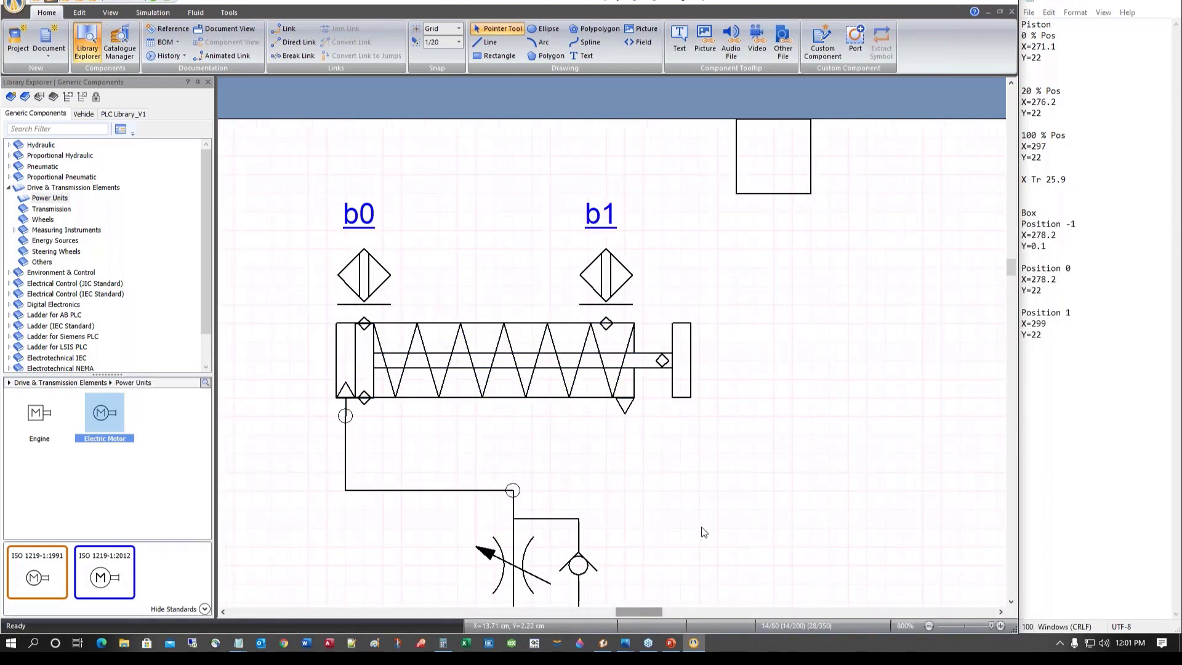
scroll(705, 530, "down", 3)
scroll(705, 530, "down", 1)
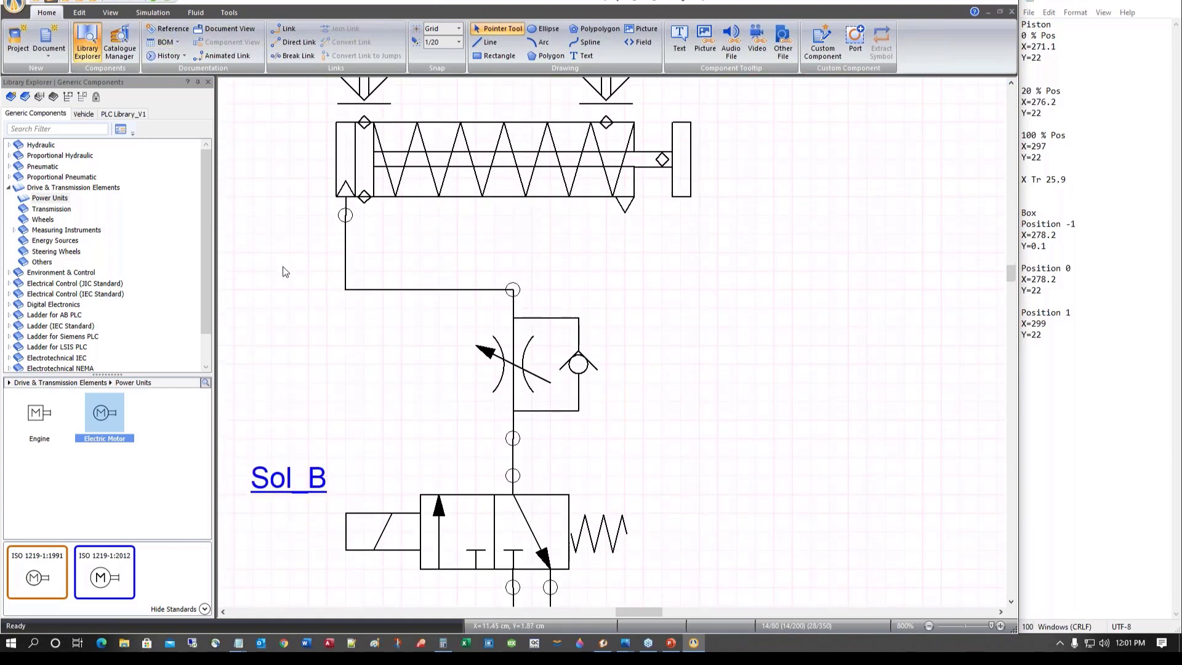
left_click(198, 82)
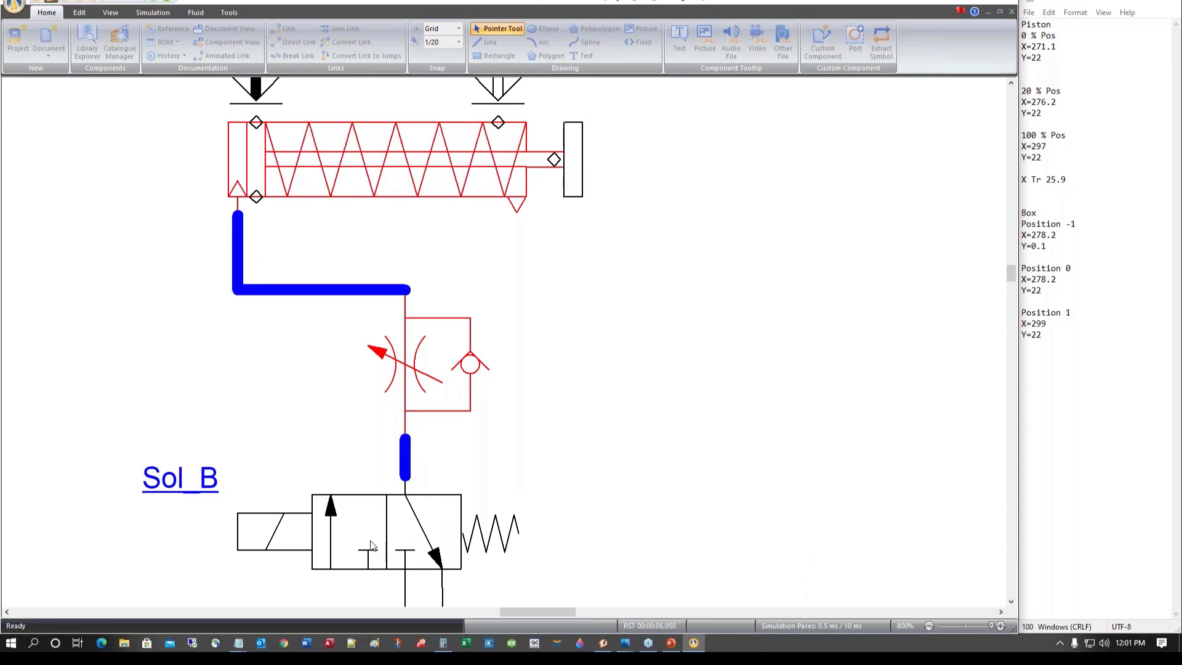
left_click(372, 546)
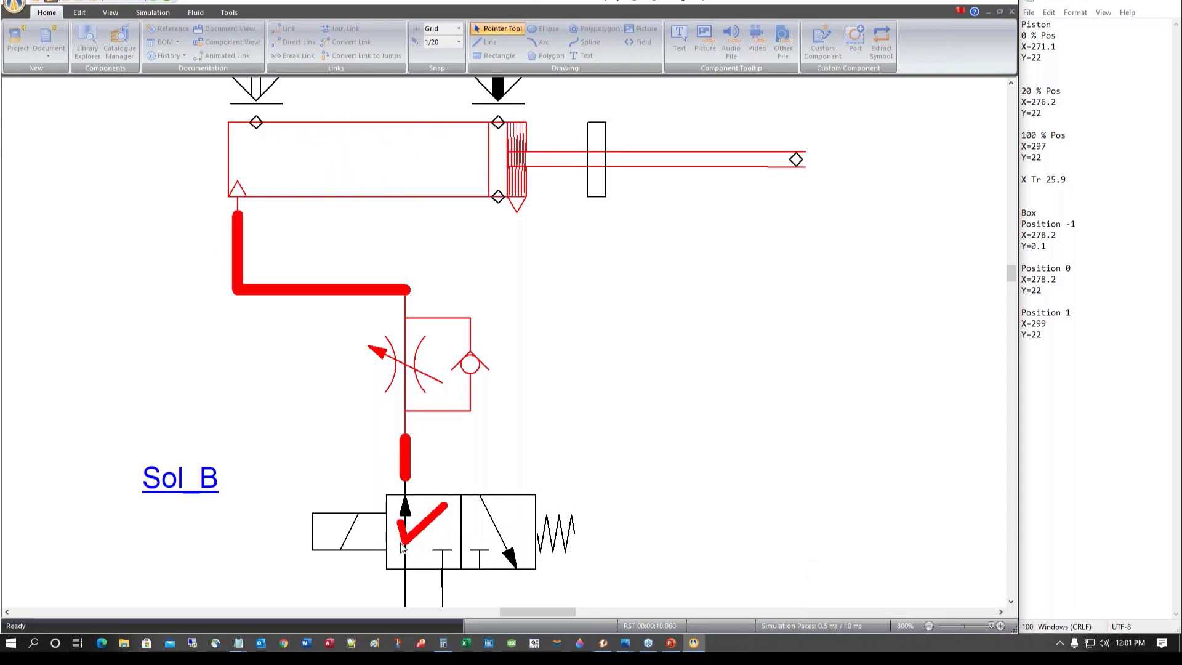
left_click(404, 548)
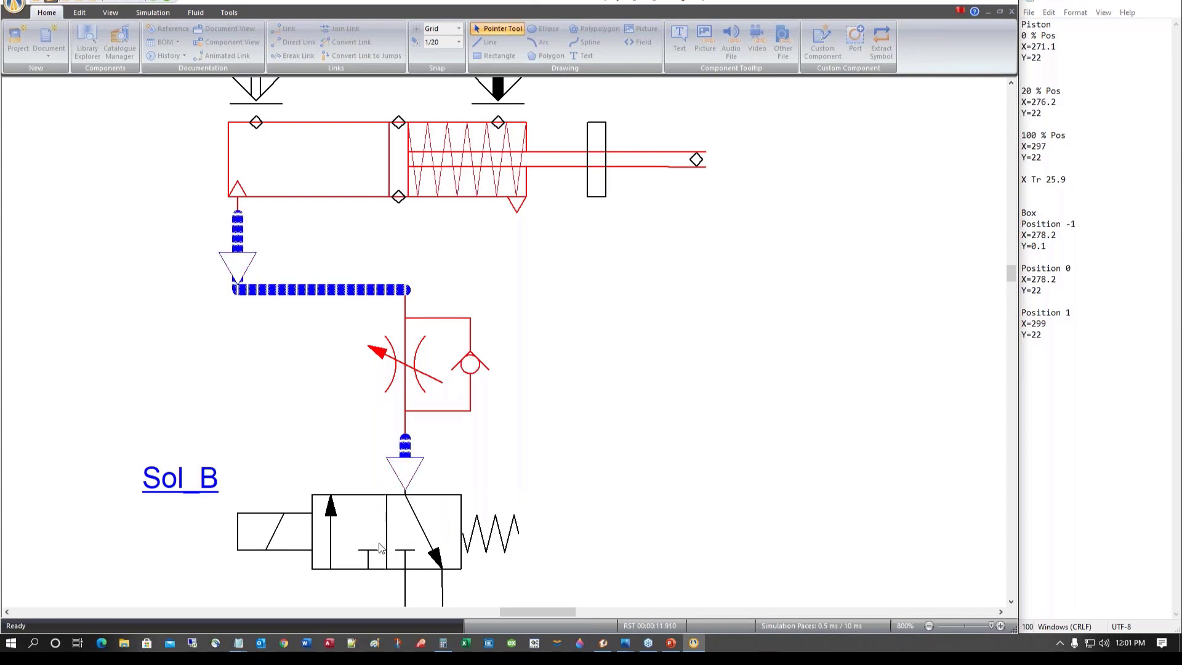
left_click(168, 3)
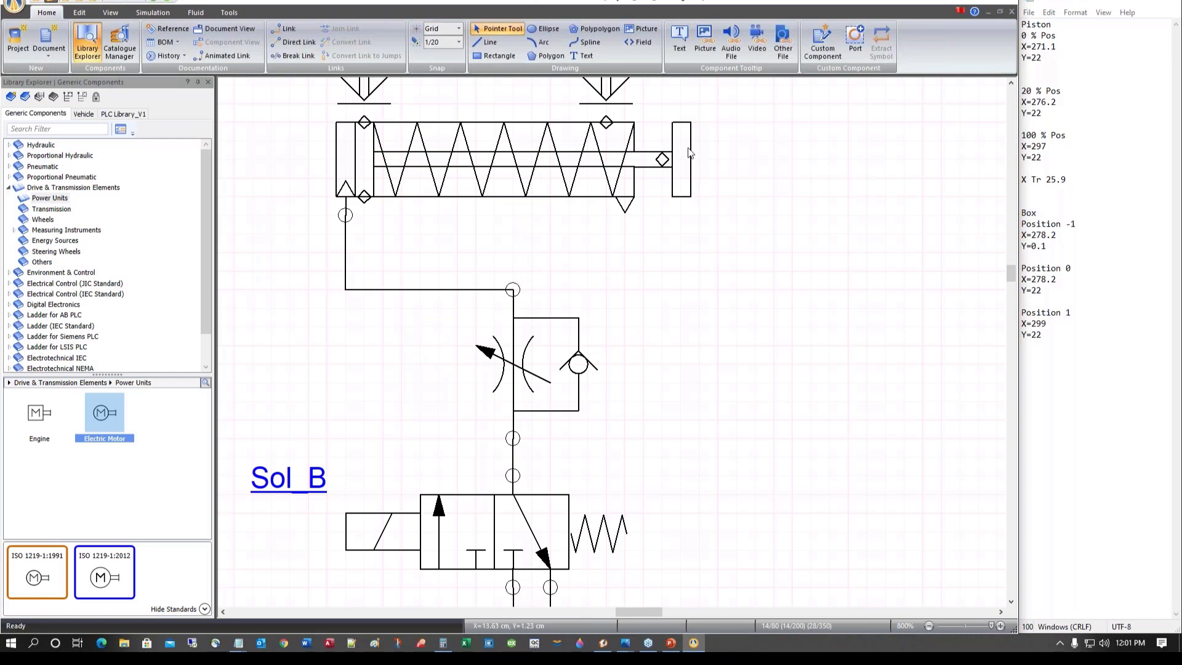
Review the narrow rectangle's translation limits and variable association in its properties, and close them
double_click(691, 146)
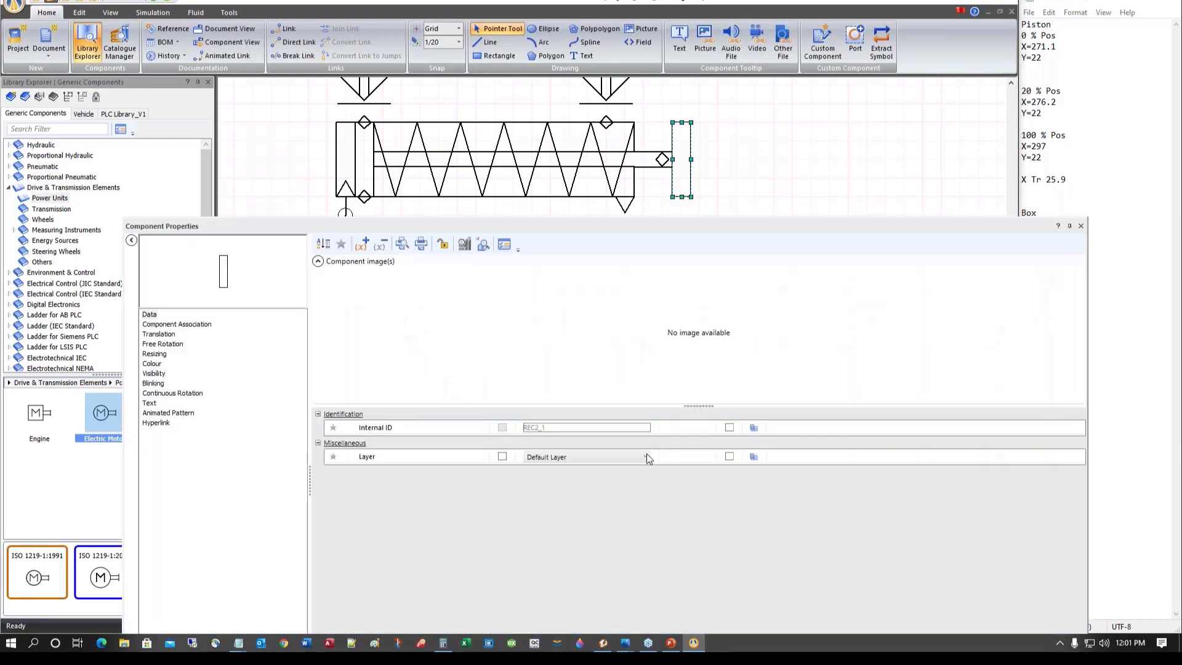
left_click(159, 334)
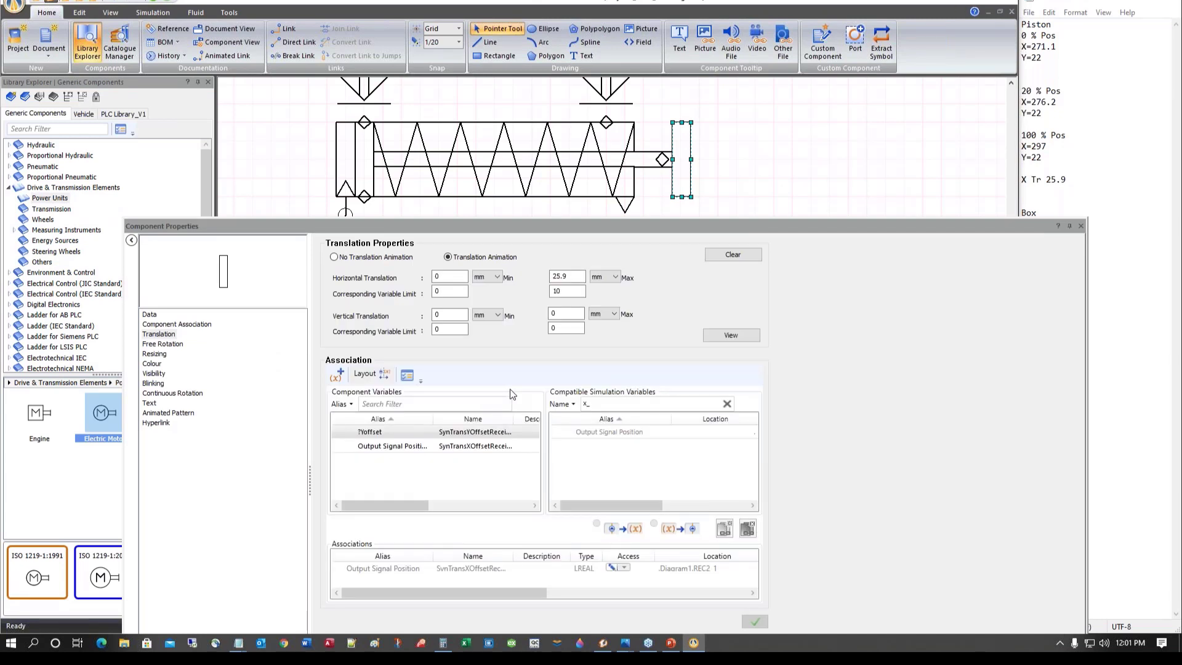
left_click(565, 294)
left_click(1080, 226)
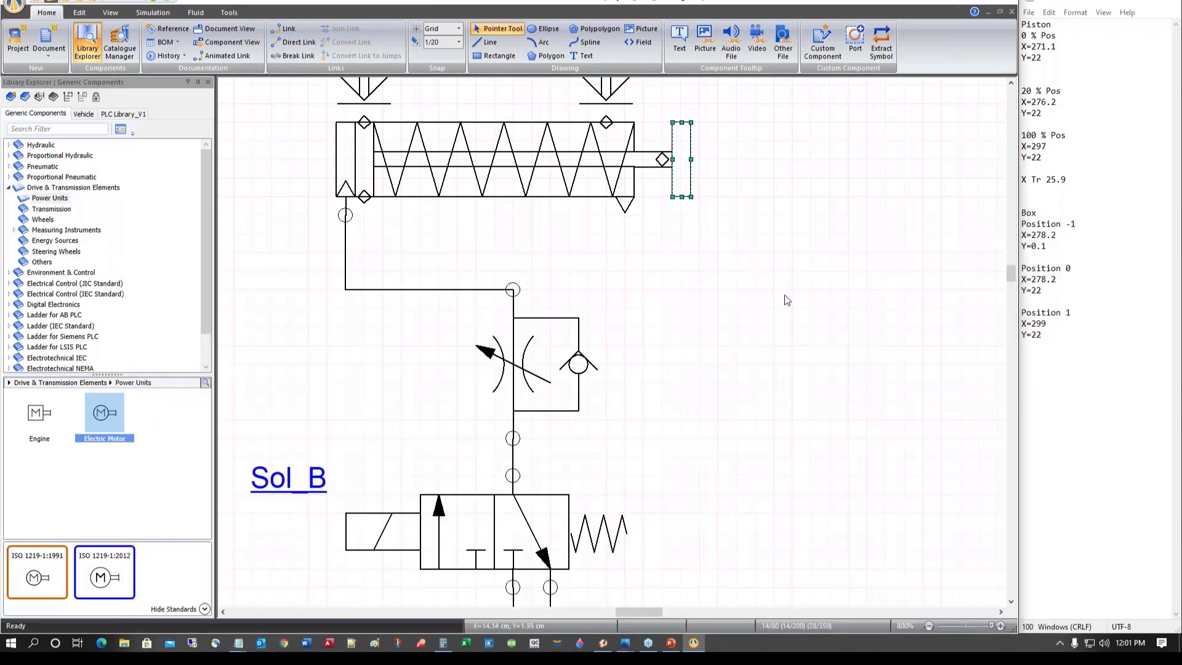
left_click(751, 316)
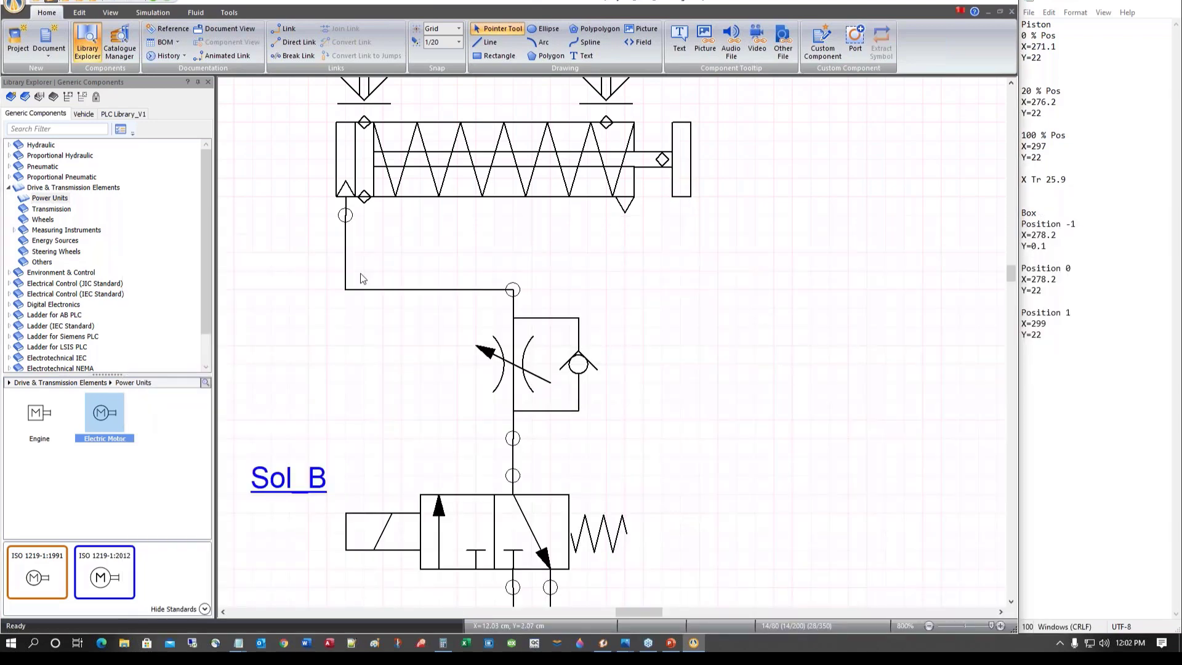
Run the simulation again, cycle the Sol_B valve twice to check whether the rectangle follows the rod, and stop it
left_click(153, 2)
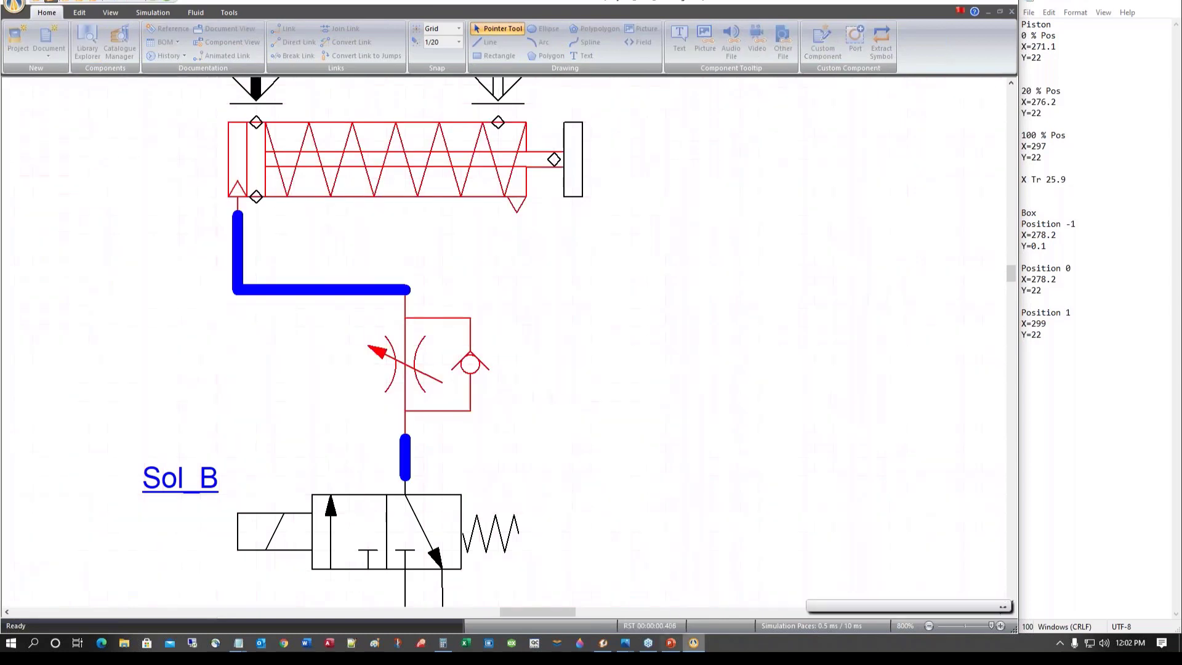
left_click(364, 529)
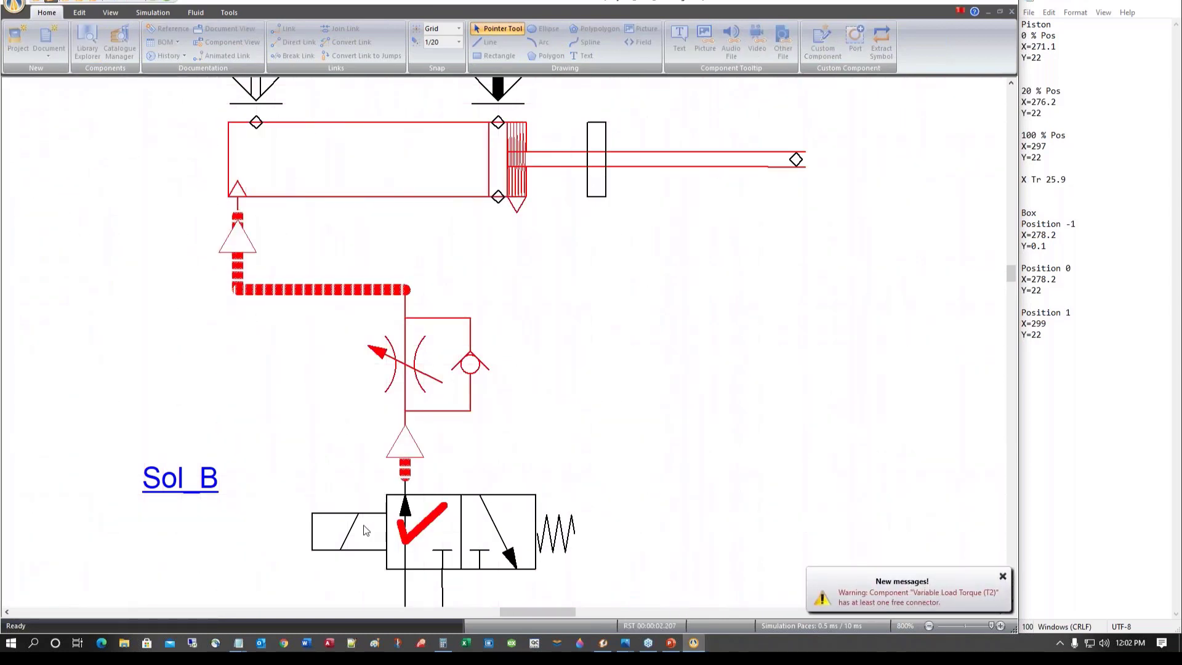
left_click(470, 540)
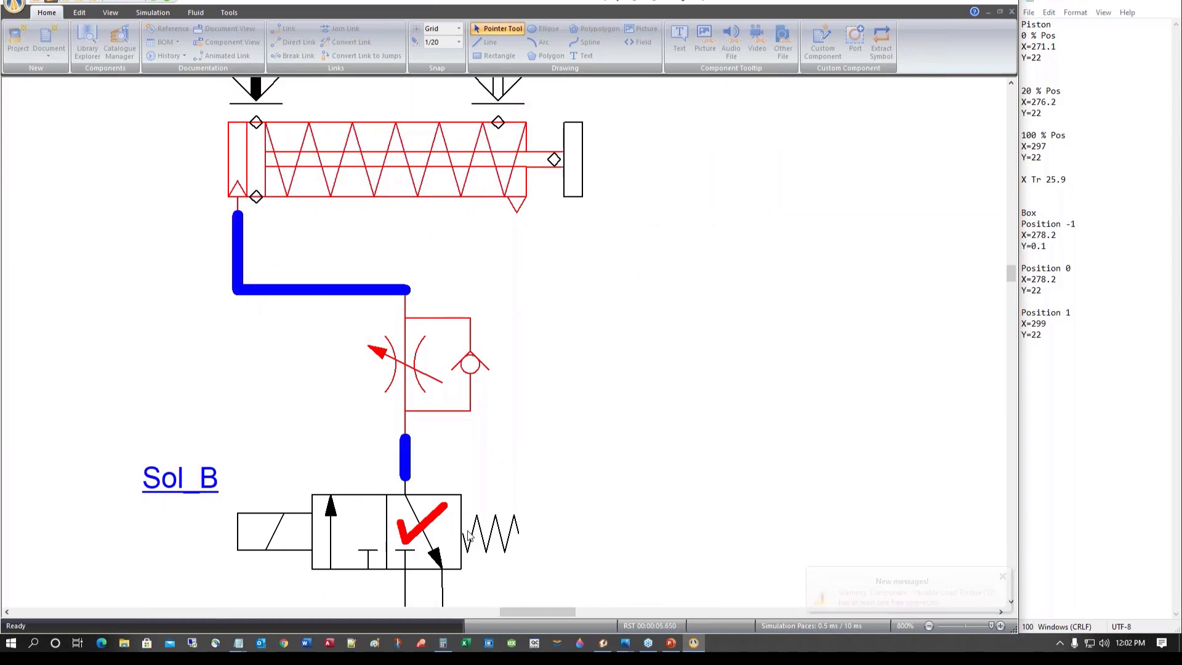
left_click(340, 516)
left_click(485, 533)
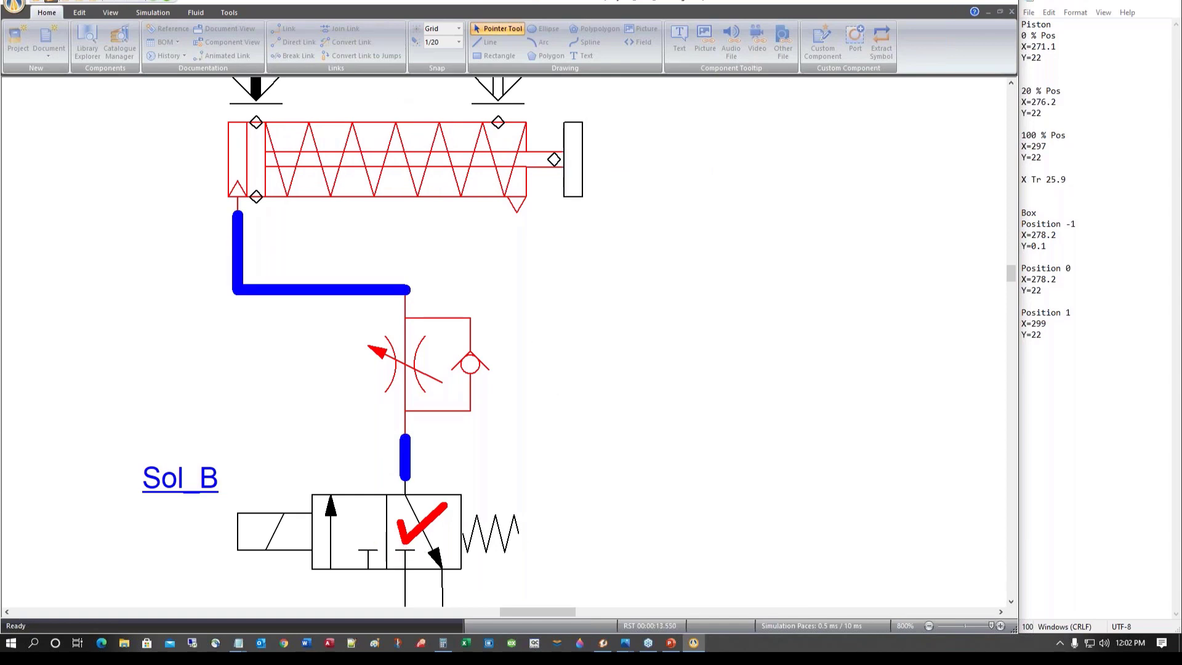
left_click(168, 3)
Filter the project variables in the Variable Manager by name with "X_"
left_click(228, 12)
left_click(50, 41)
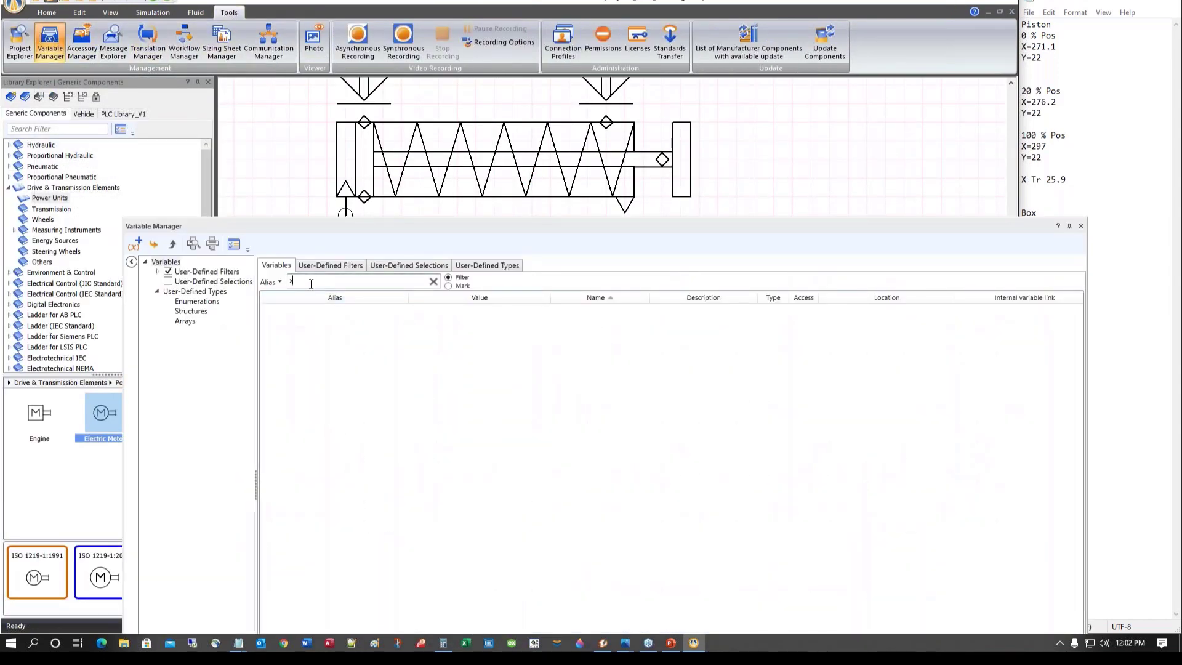
left_click_drag(308, 282, 284, 285)
left_click(280, 282)
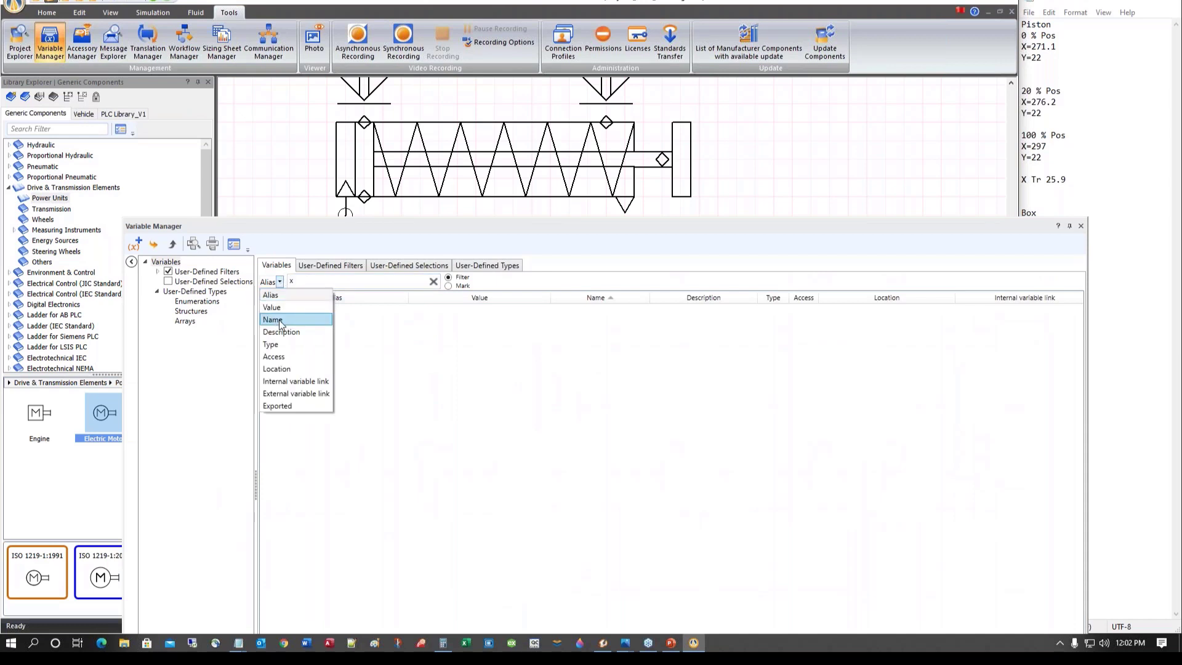
left_click(274, 320)
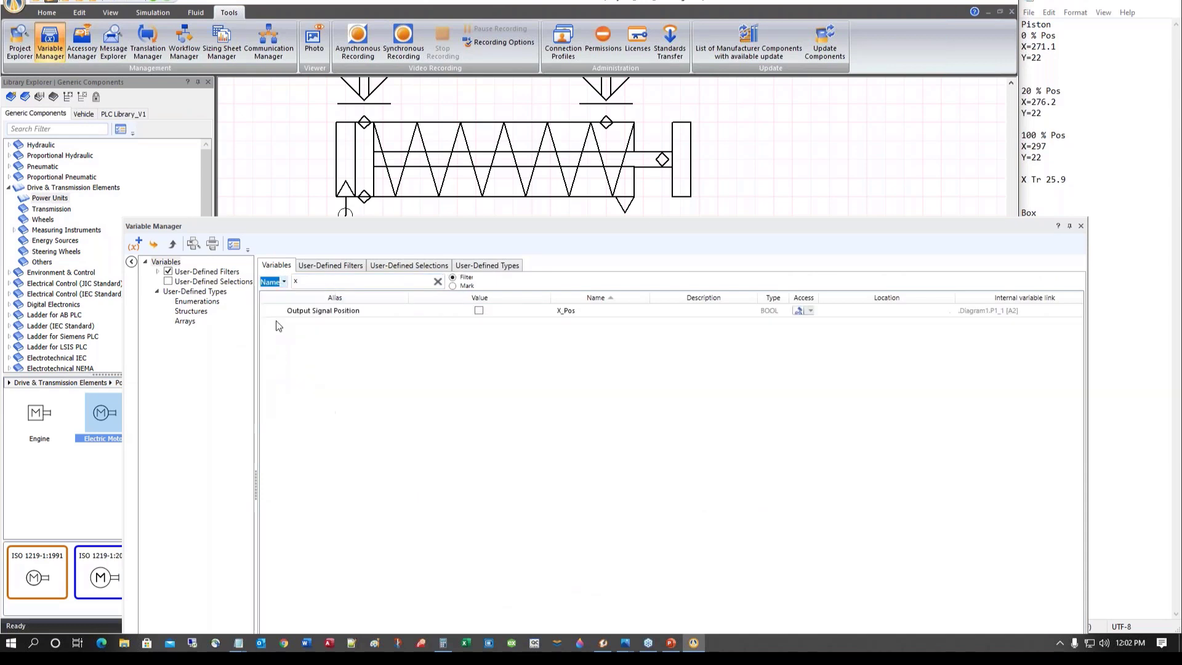
left_click(307, 283)
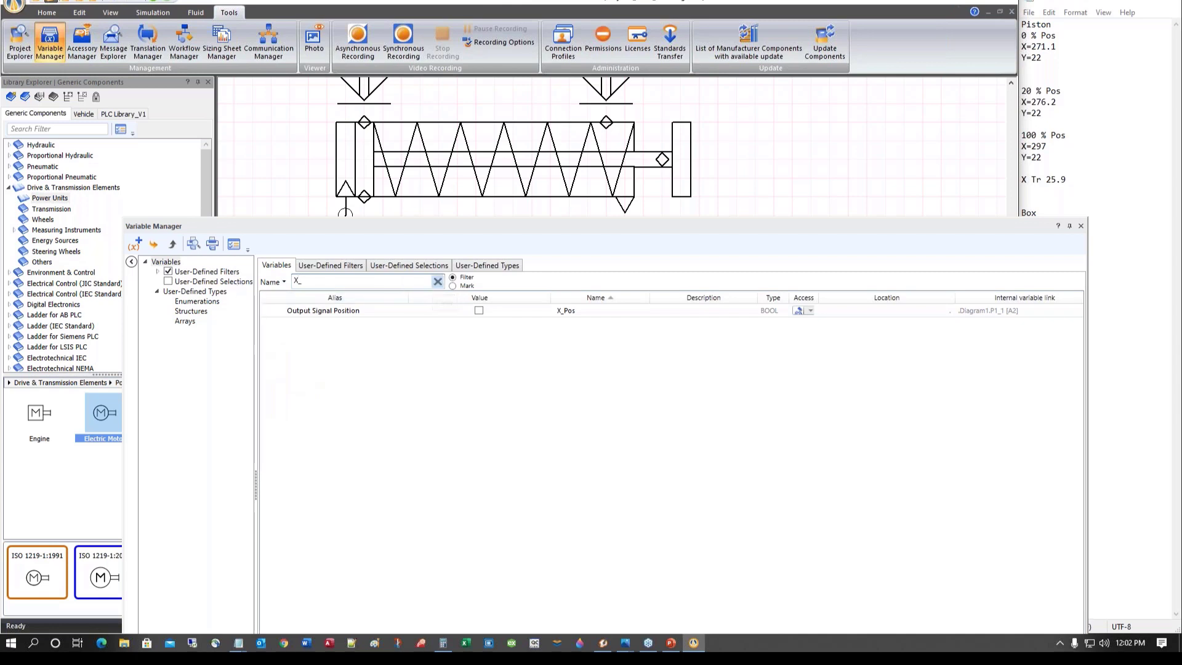
left_click(438, 281)
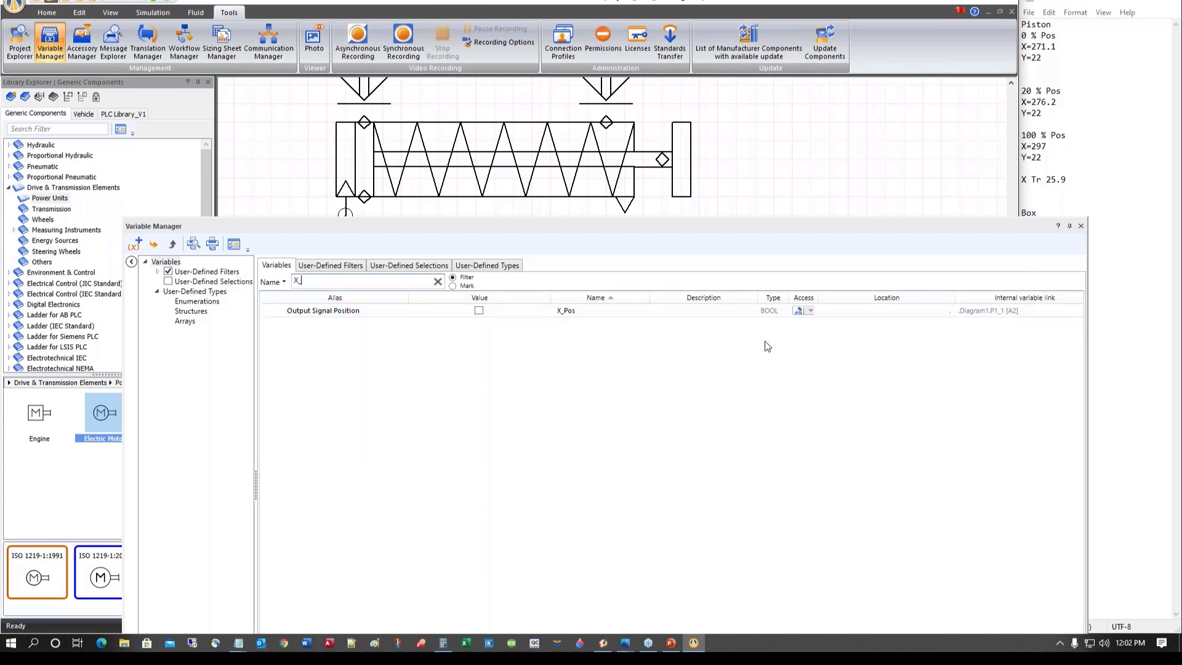
Delete the BOOL variable X_Pos from the Variable Manager
left_click(567, 315)
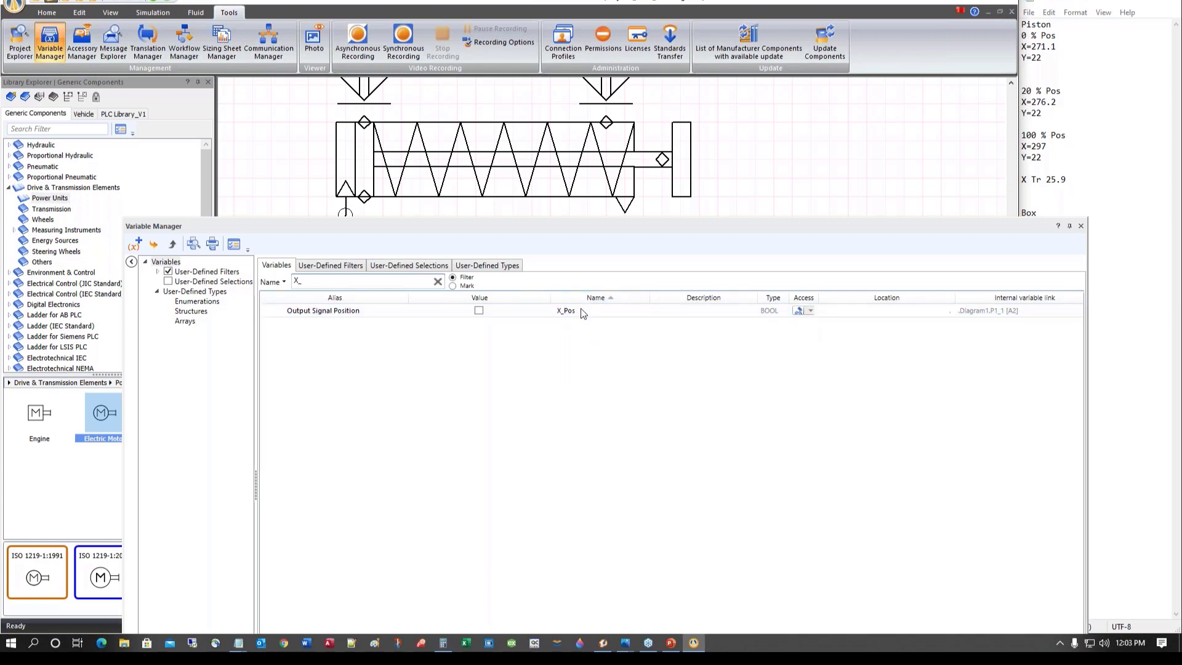
right_click(577, 316)
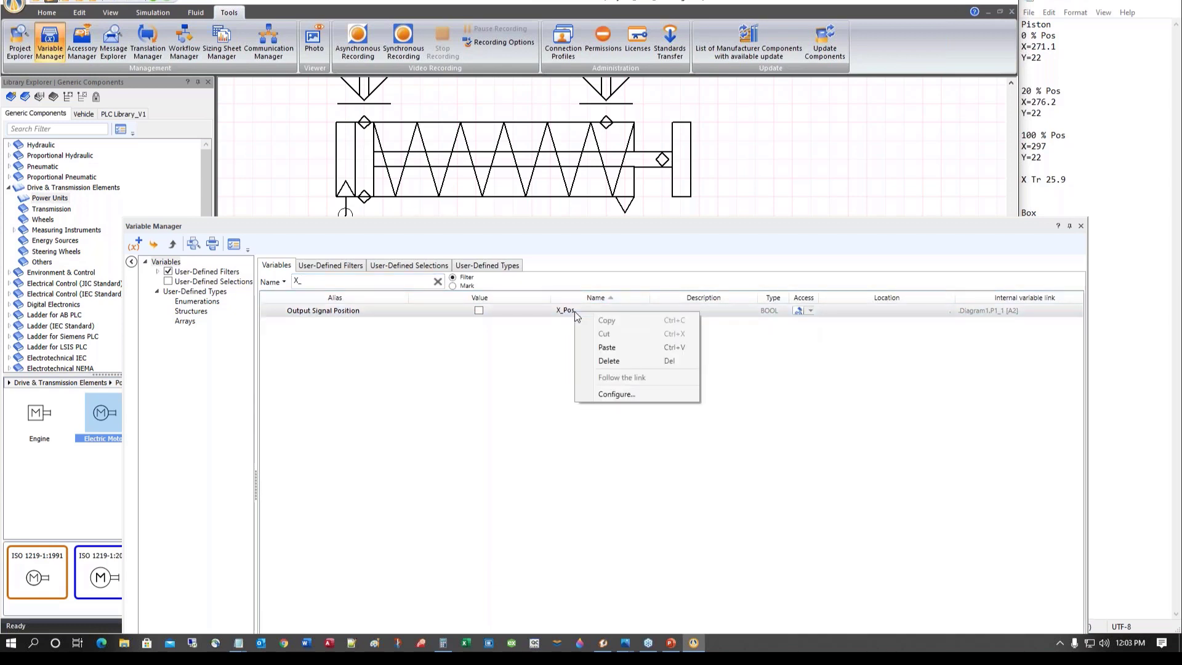
left_click(619, 360)
left_click(552, 368)
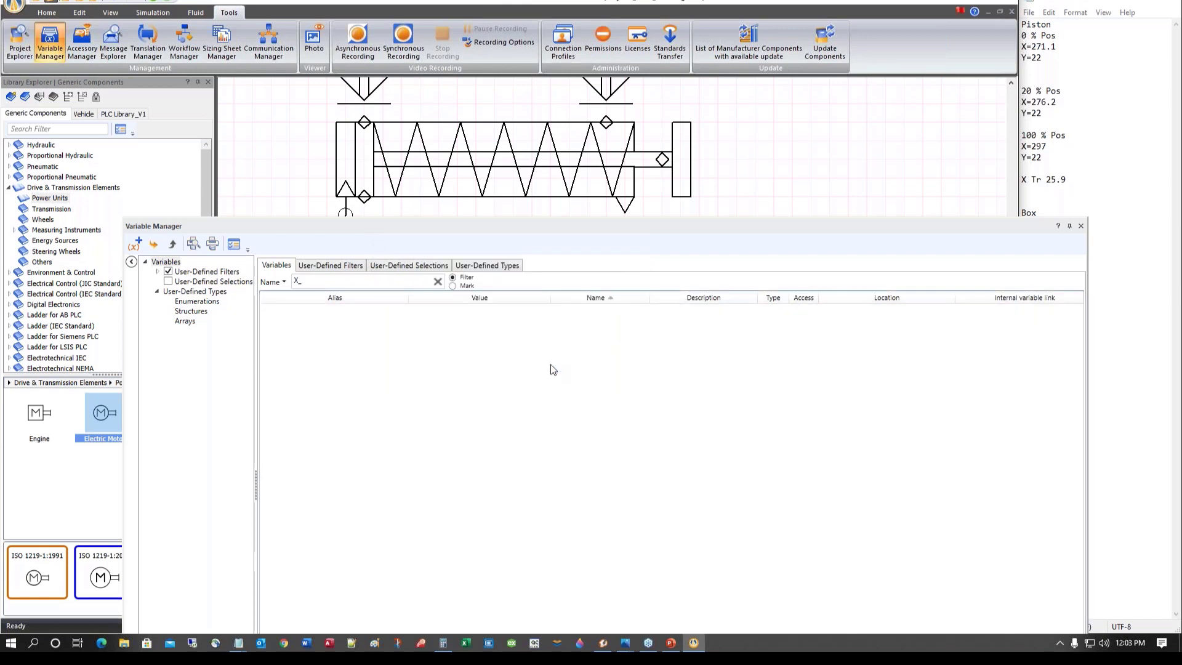
Add an LREAL variable with X_Pos as both name and alias, and close the Variable Manager
left_click(136, 244)
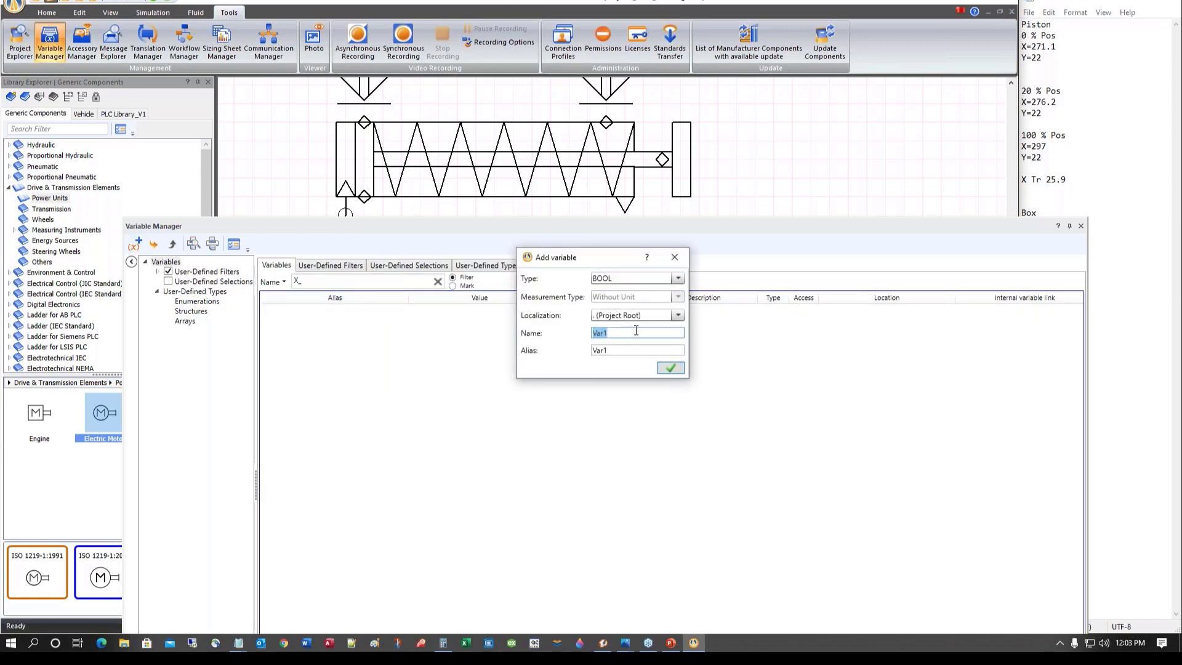
left_click(678, 278)
left_click(622, 372)
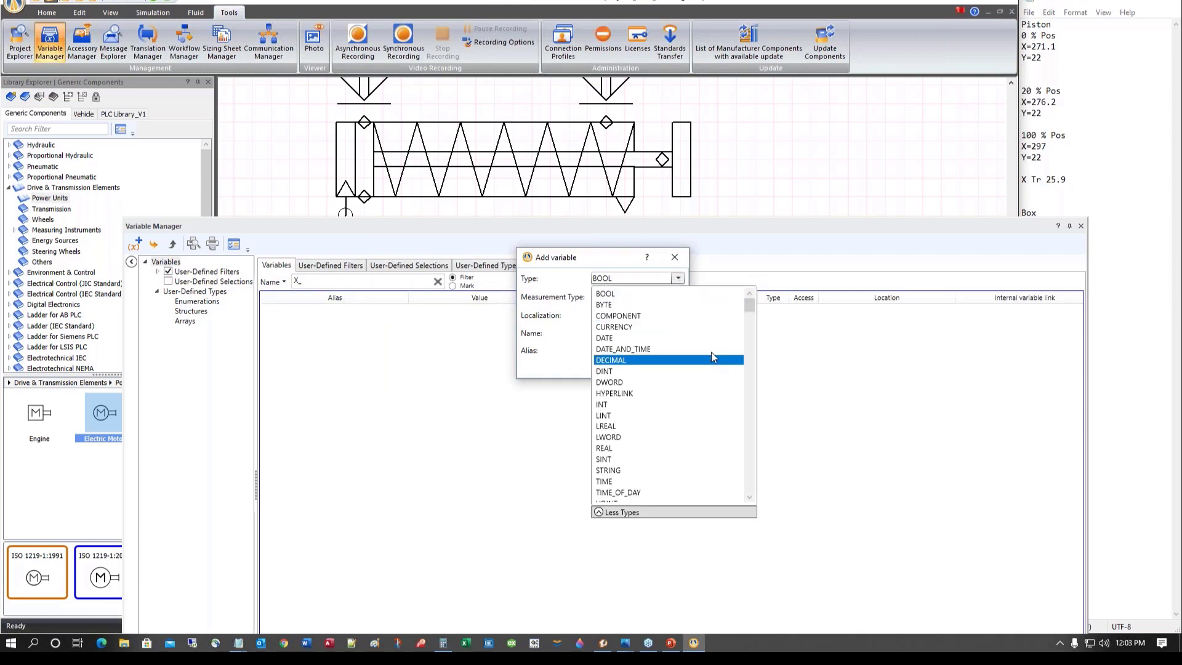
left_click(621, 427)
double_click(615, 331)
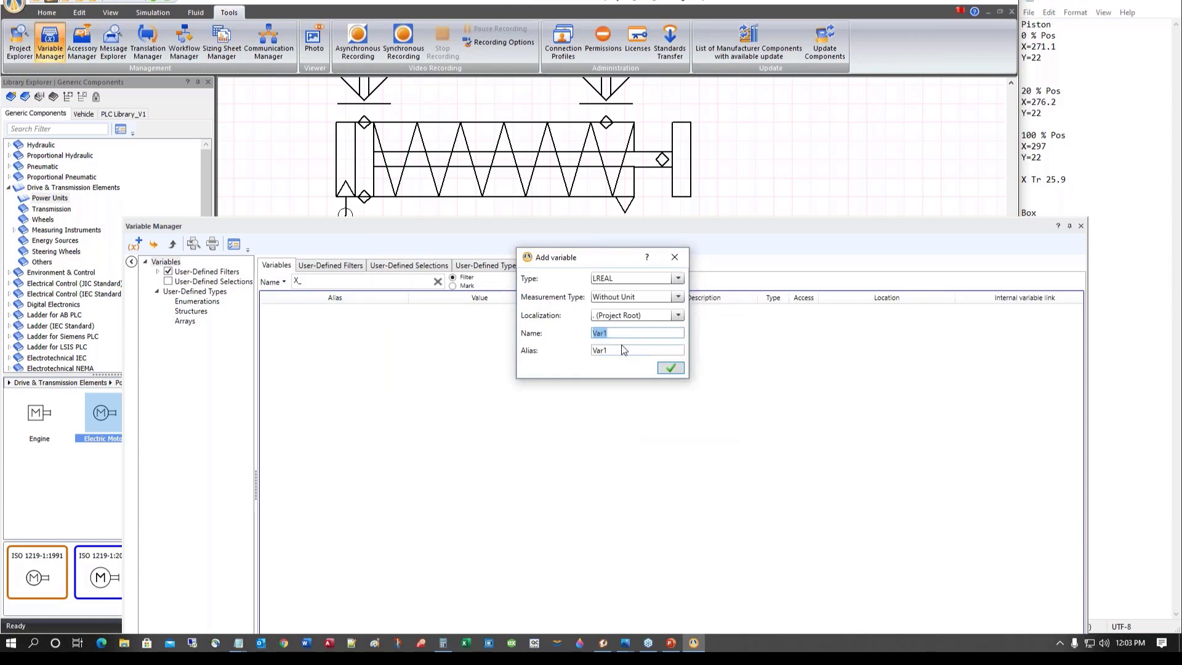
type("X_Pos")
double_click(607, 331)
key("ctrl+c")
key("Tab")
key("ctrl+v")
left_click(673, 371)
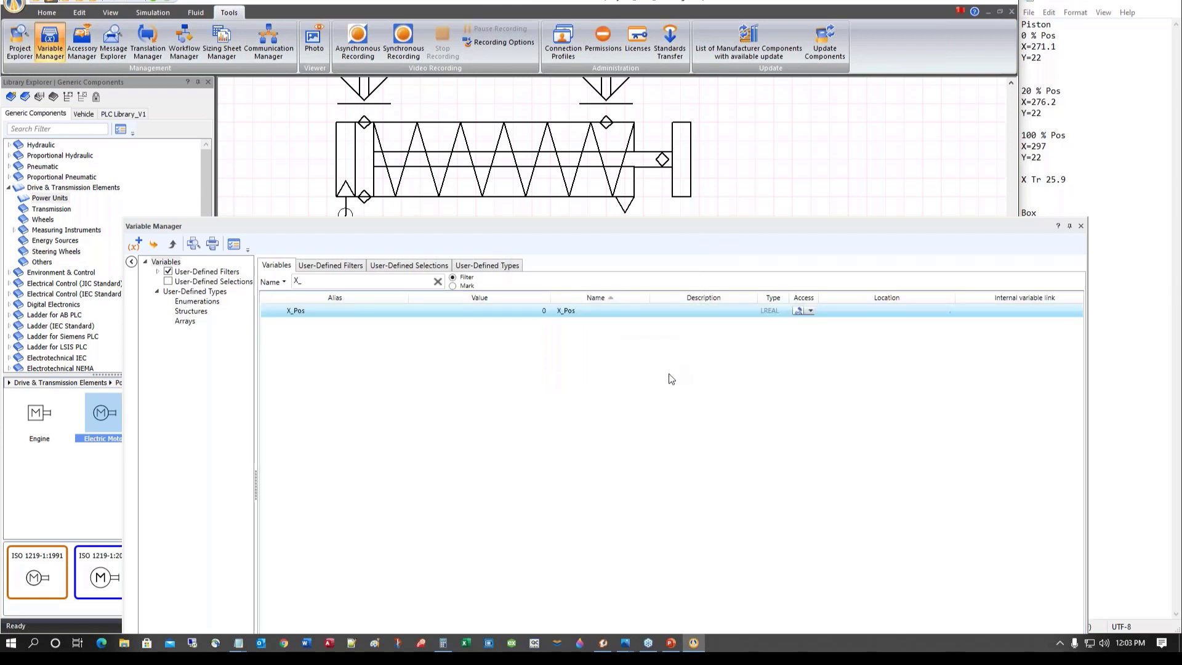
left_click(1081, 226)
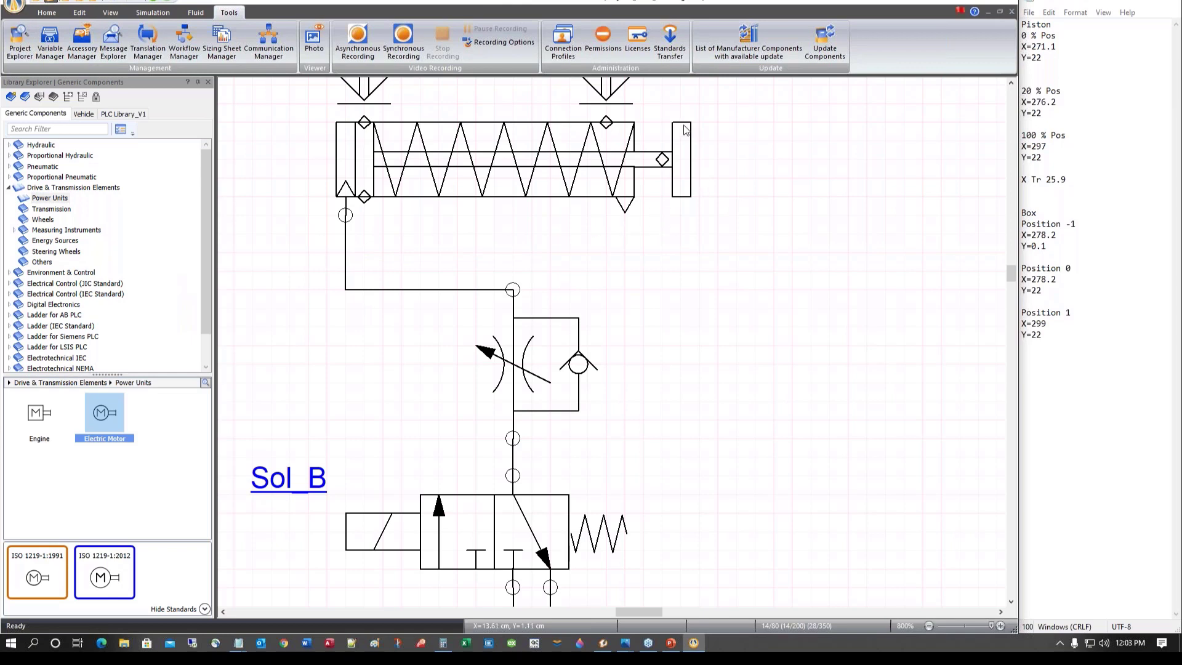
Associate the narrow rectangle's Xoffset translation variable with X_Pos and close its properties
double_click(681, 159)
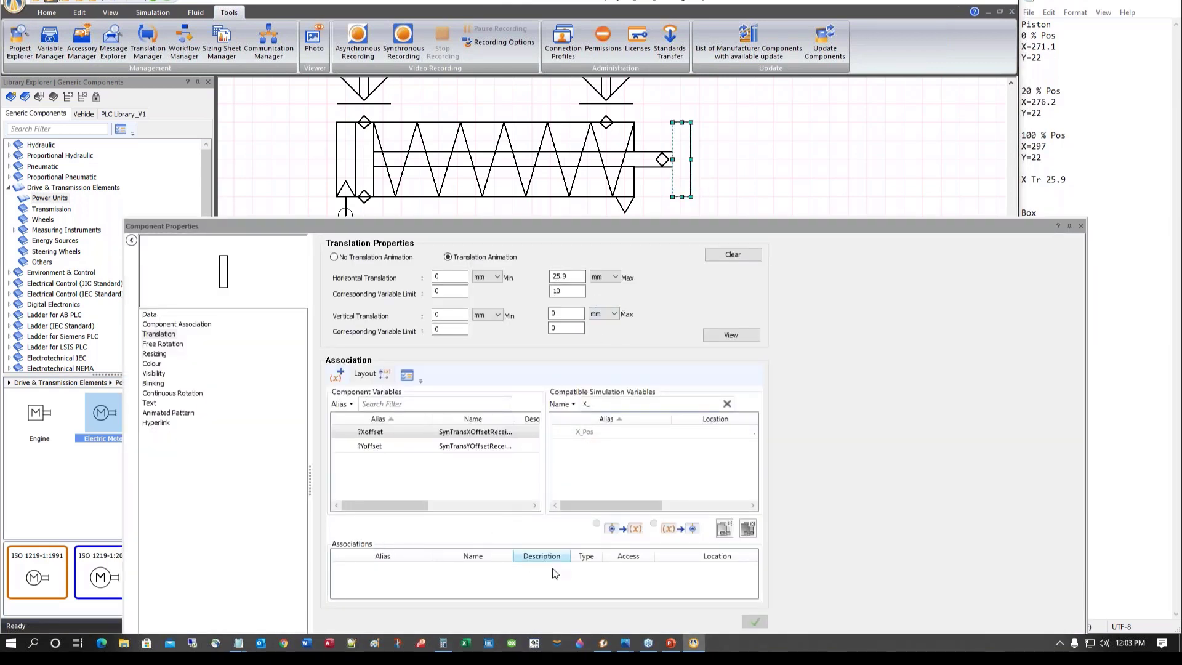
left_click(369, 433)
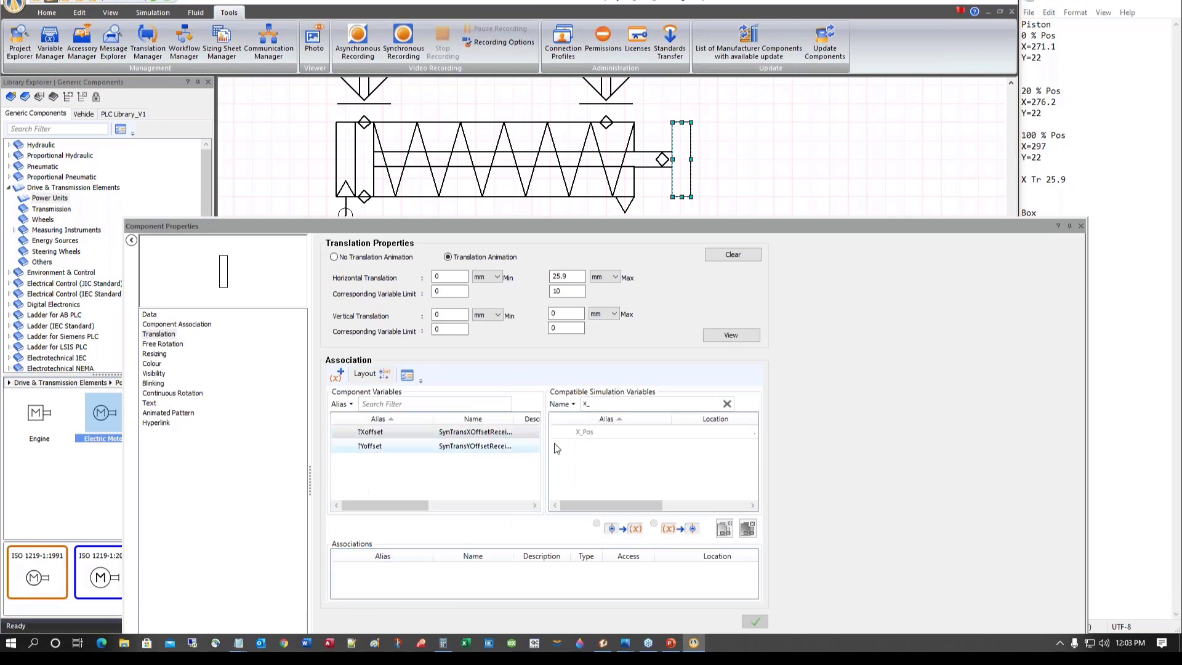
left_click(591, 433)
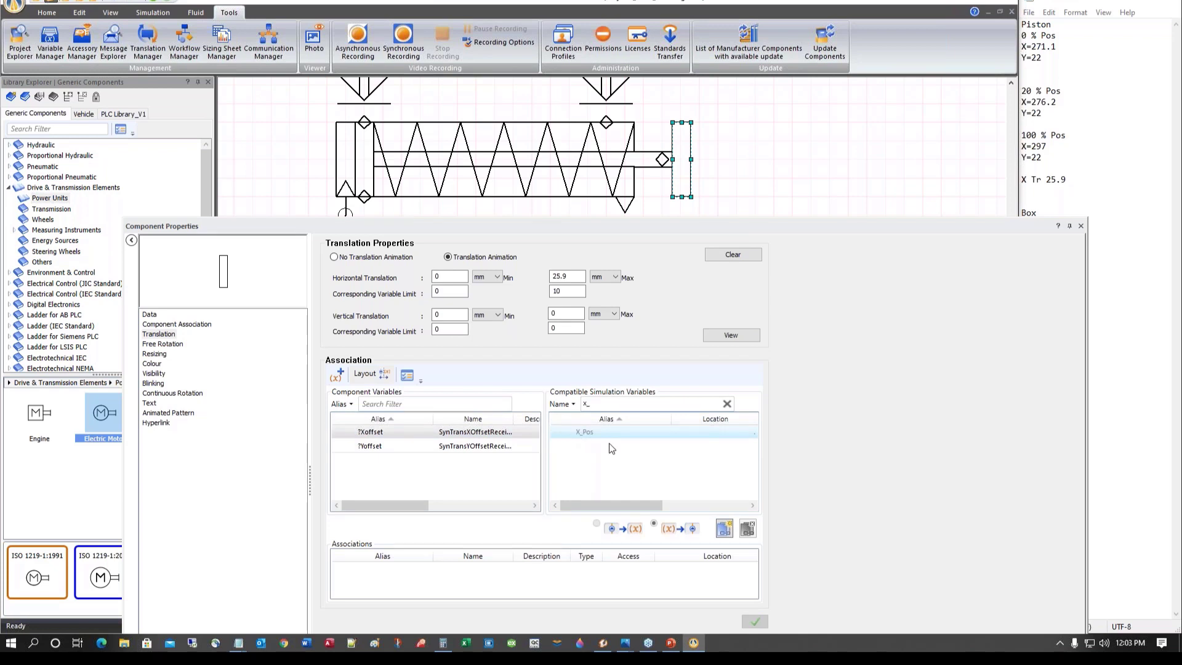
left_click(724, 529)
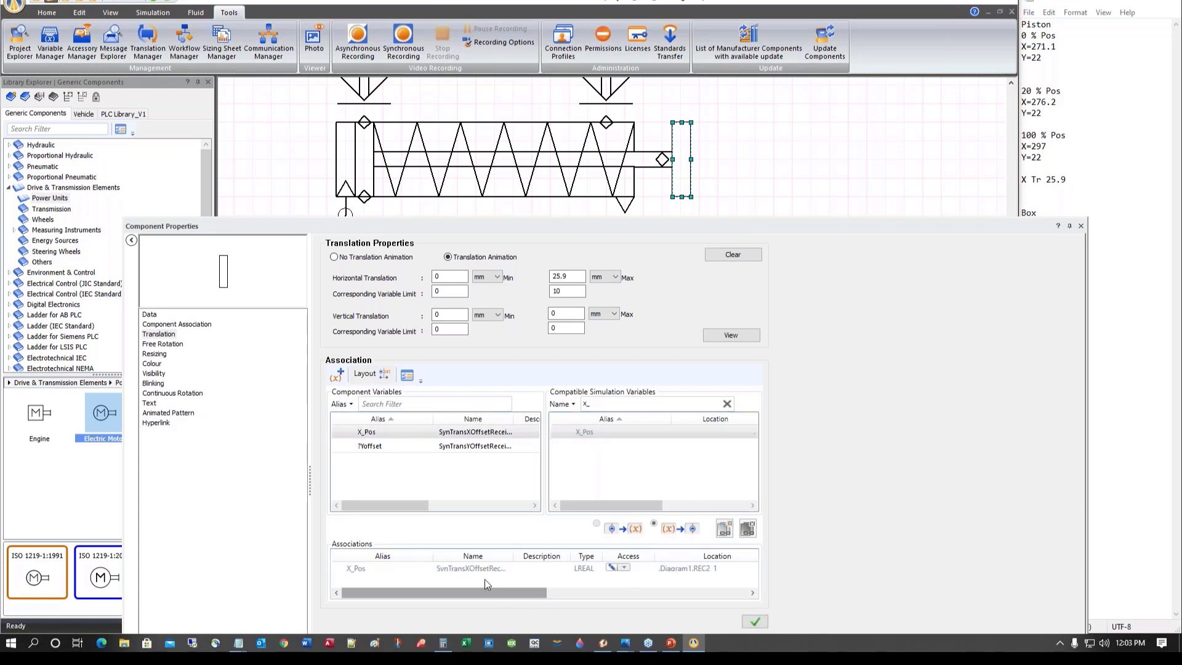
left_click(1081, 226)
left_click(584, 510)
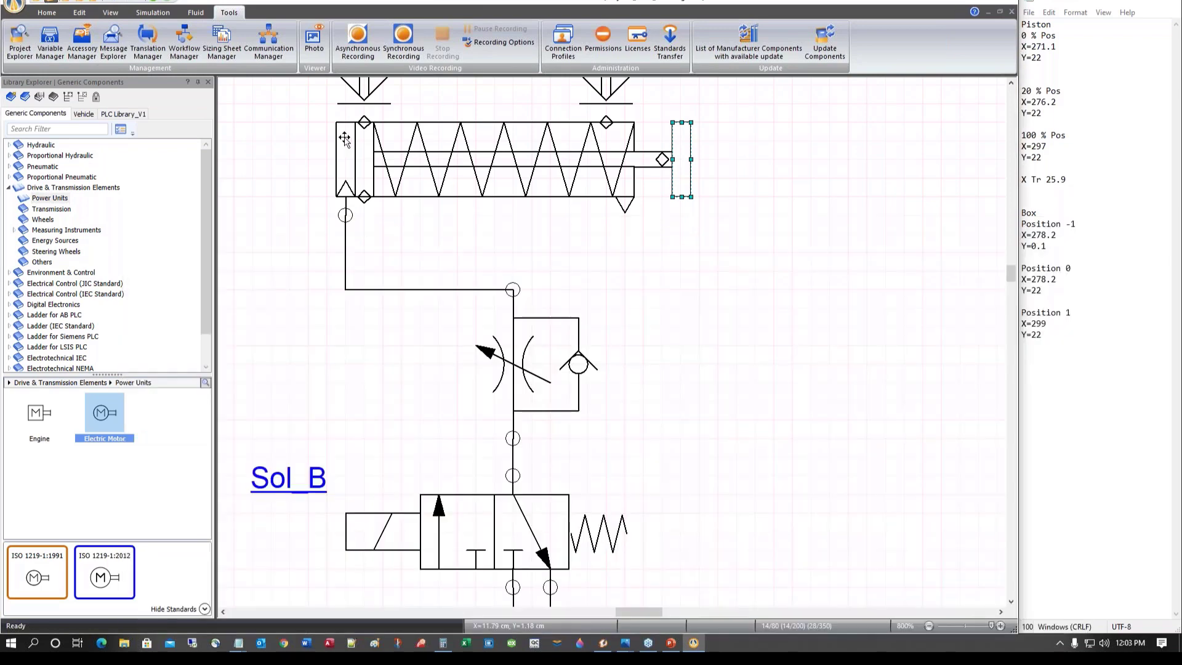
Associate the spring-return cylinder's Output Signal Position variable with X_Pos as a component-to-simulation link, and close its properties
double_click(385, 129)
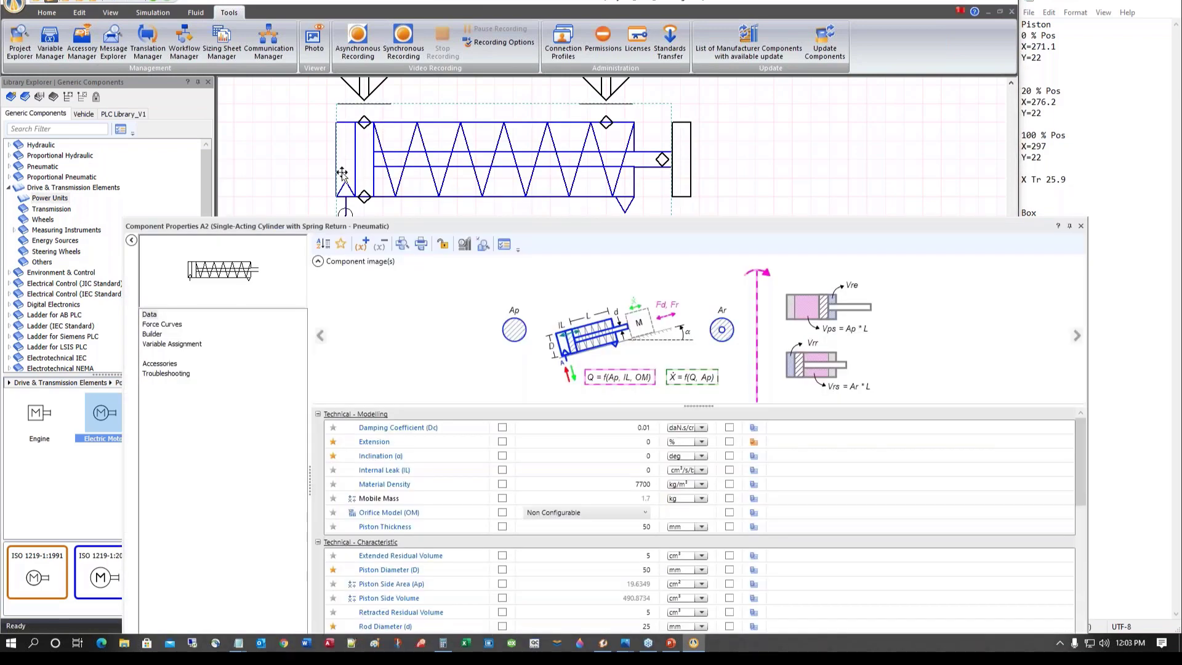
left_click(175, 344)
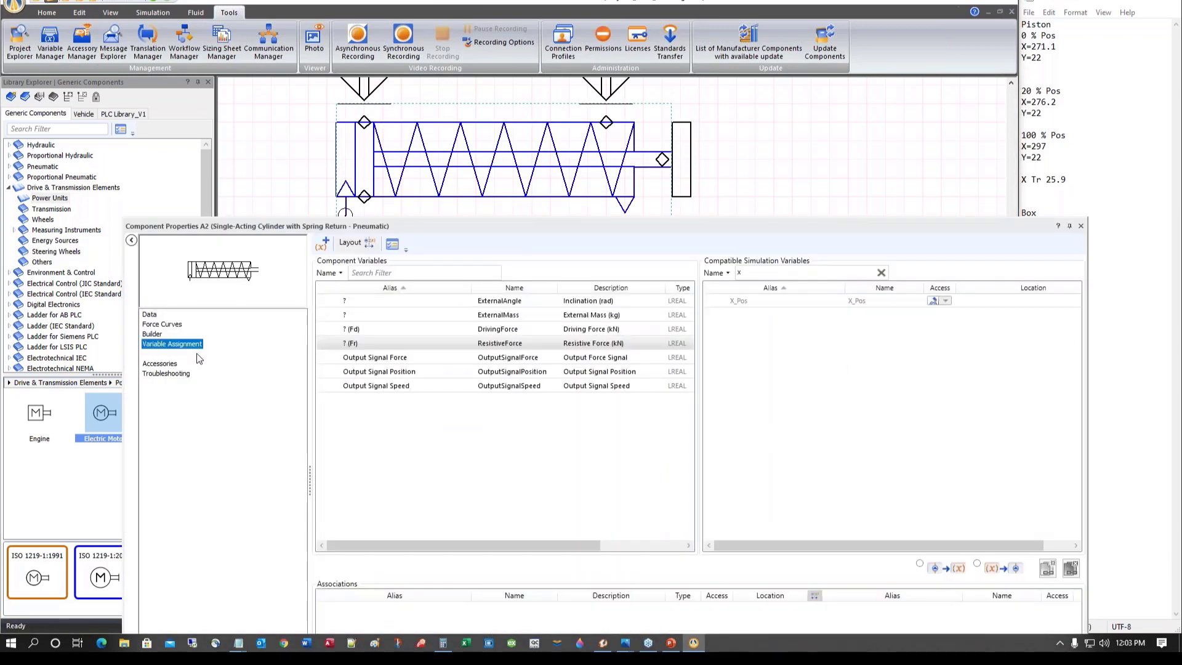
left_click(397, 374)
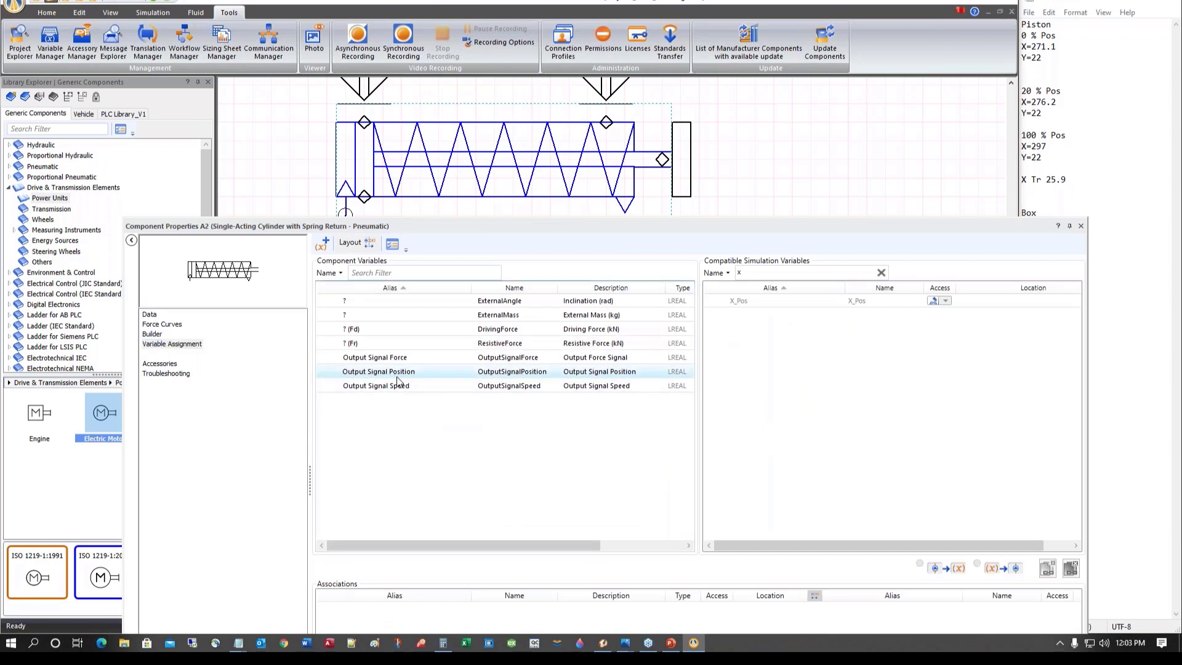
left_click(750, 307)
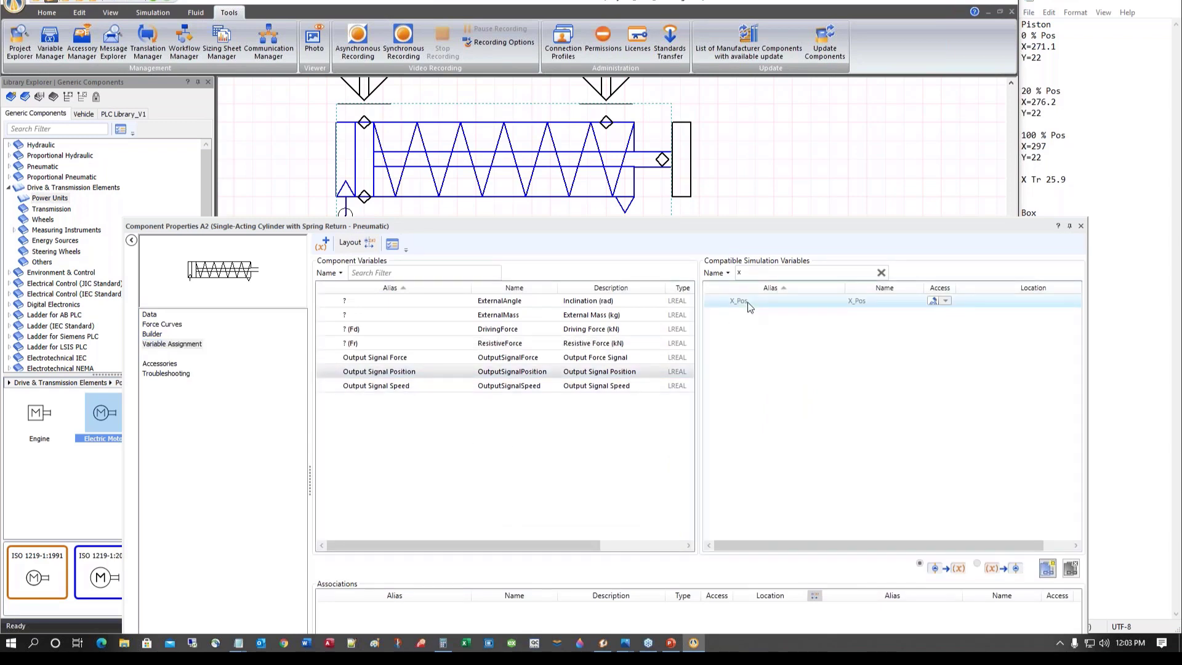
left_click(1048, 567)
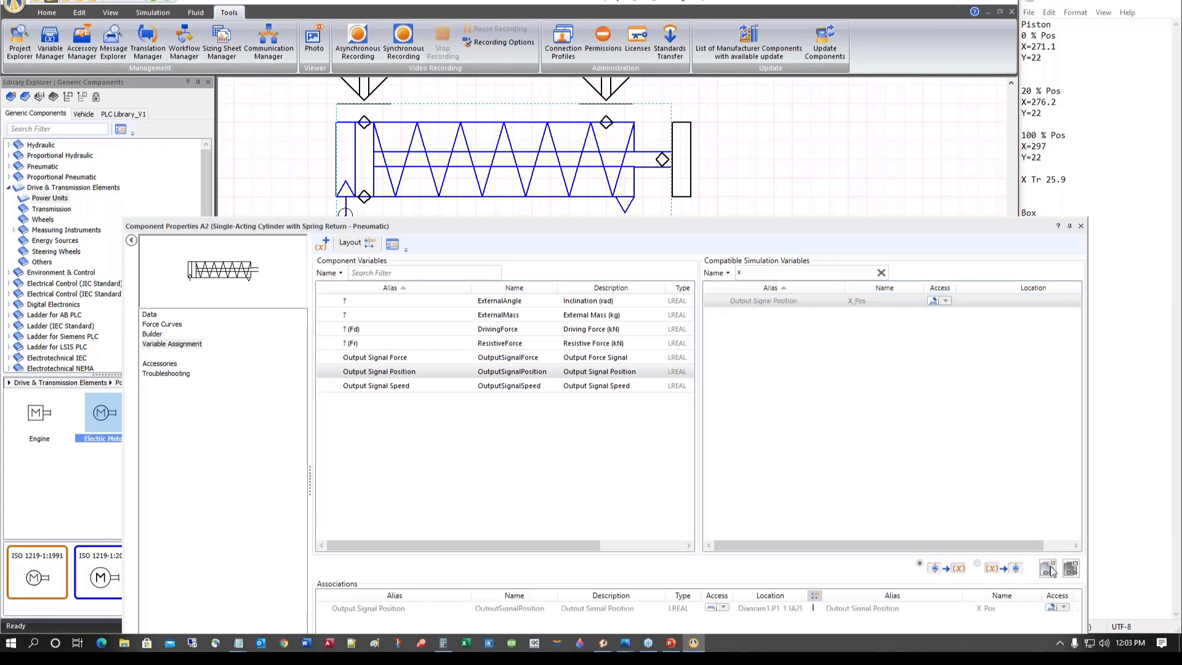
left_click(1081, 226)
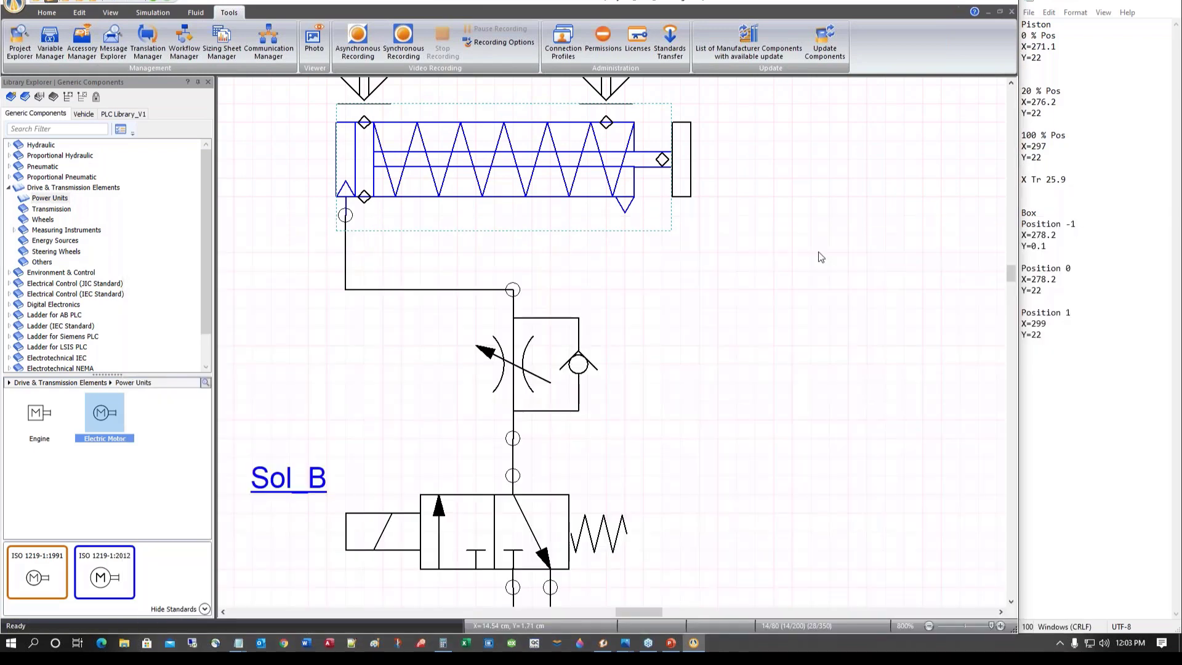
left_click(761, 356)
Run the simulation and actuate the Sol_B valve repeatedly to check the narrow rectangle's motion with the rod, then stop it
left_click(153, 1)
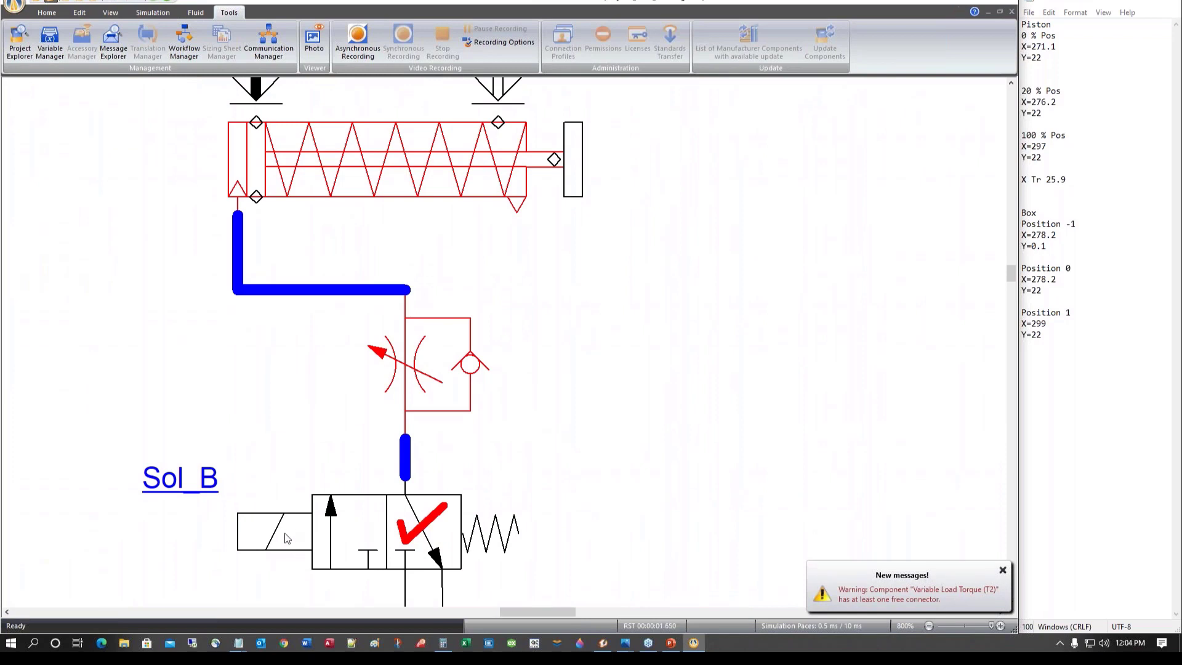
left_click(361, 537)
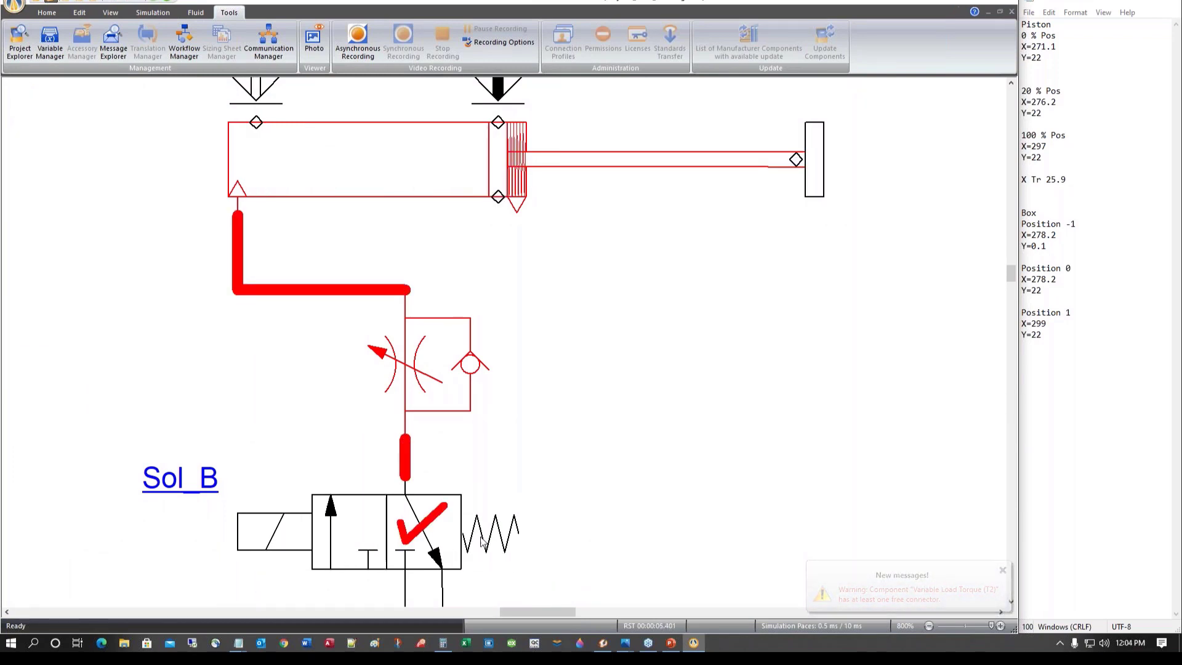
left_click(483, 539)
left_click(352, 537)
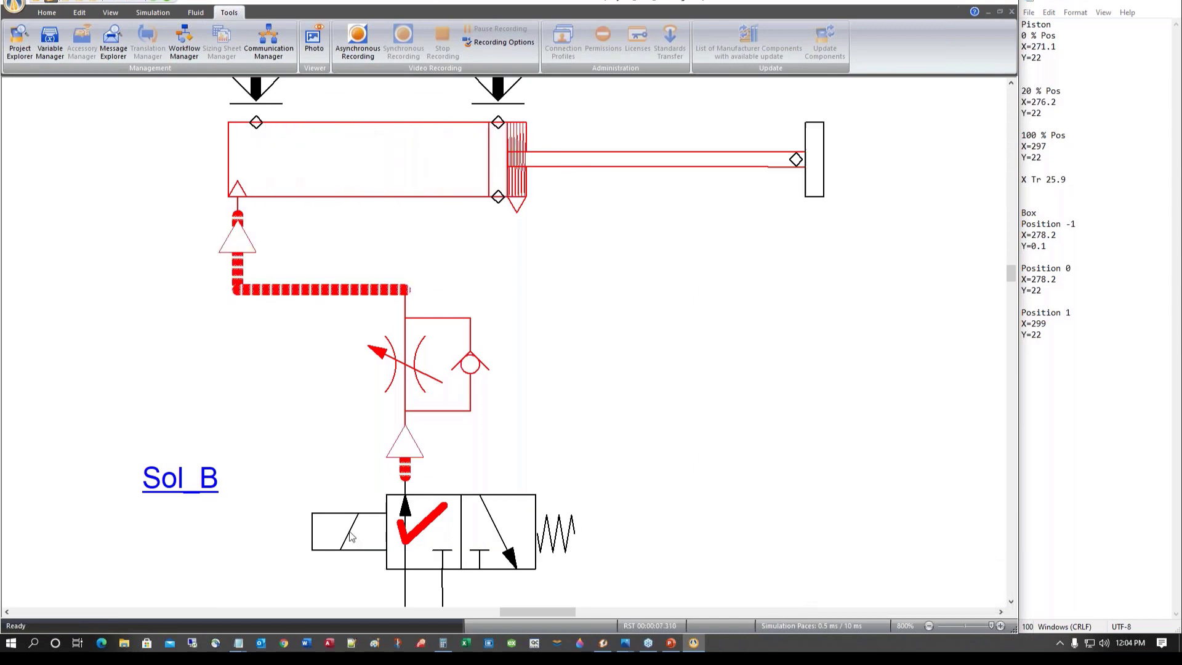
left_click(495, 537)
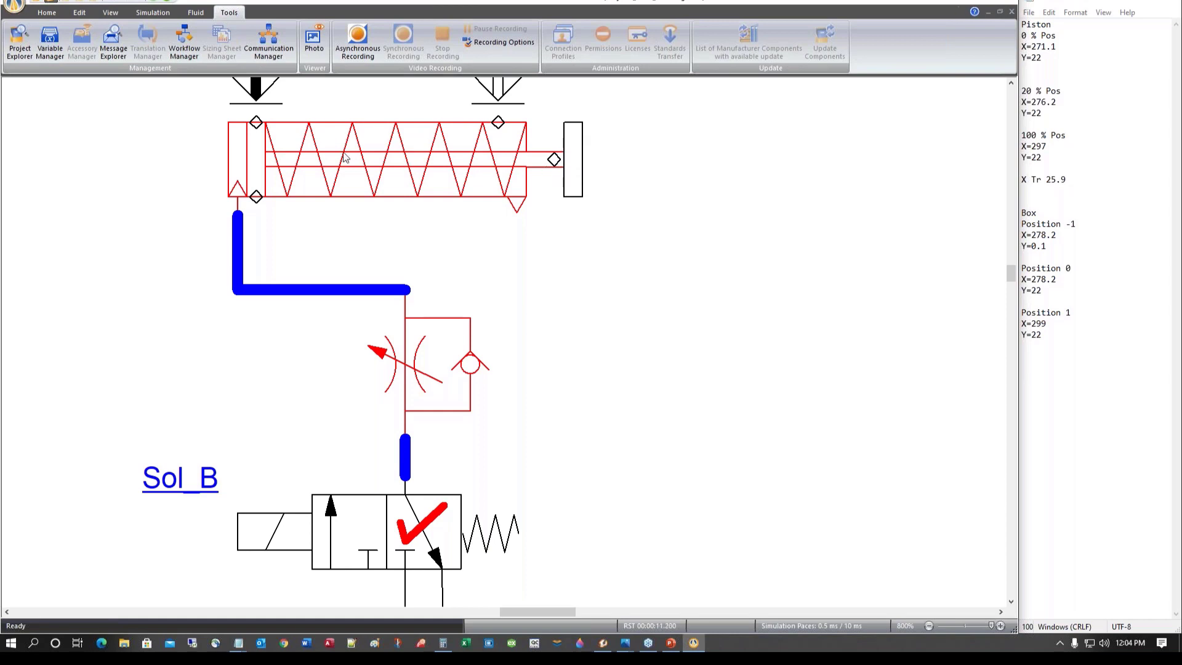
left_click(166, 2)
Enable translation animation for the square above the cylinder and add X Tr and Y Tr lines to the Box notes
scroll(708, 379, "up", 5)
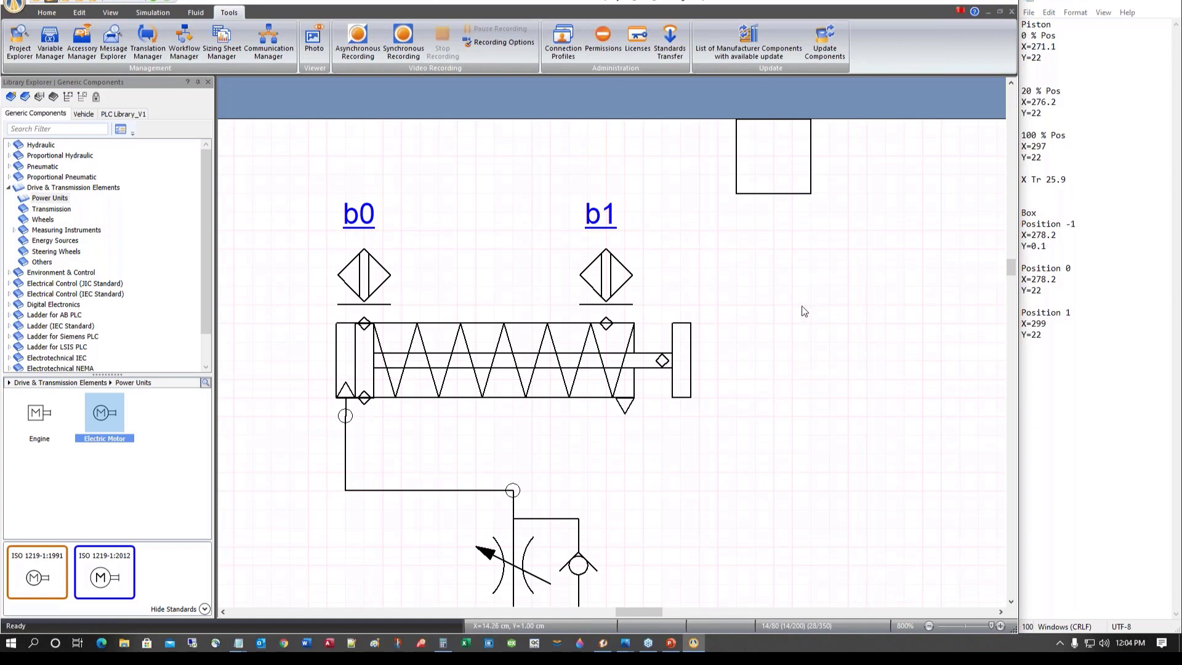
double_click(737, 152)
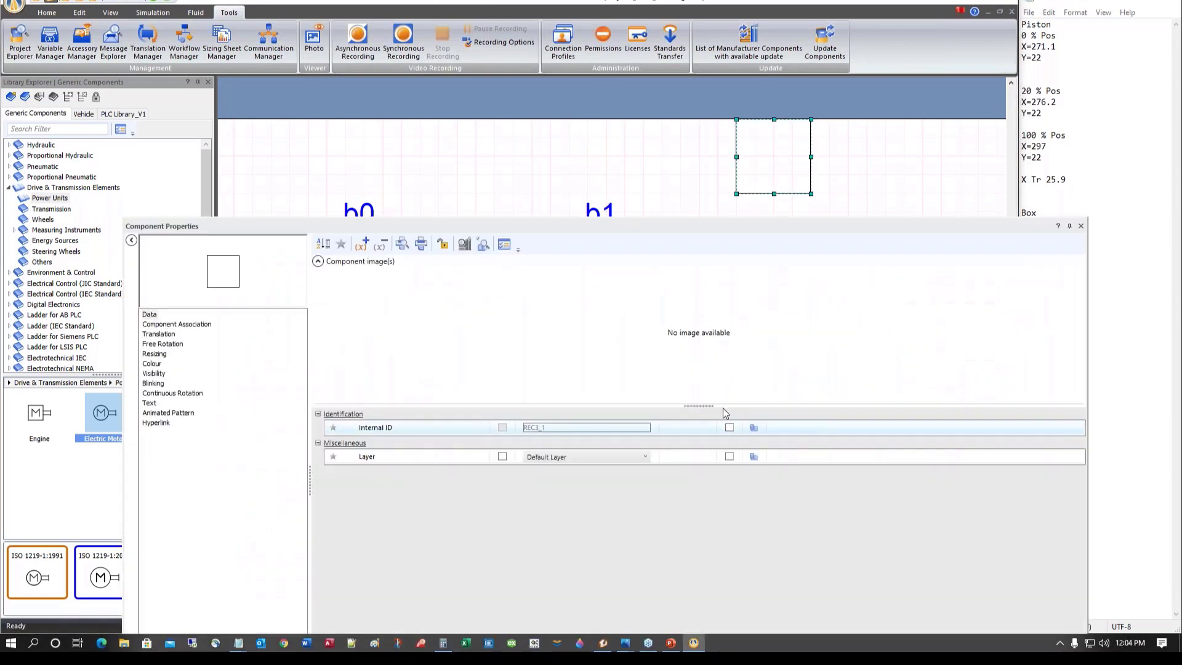
left_click(160, 334)
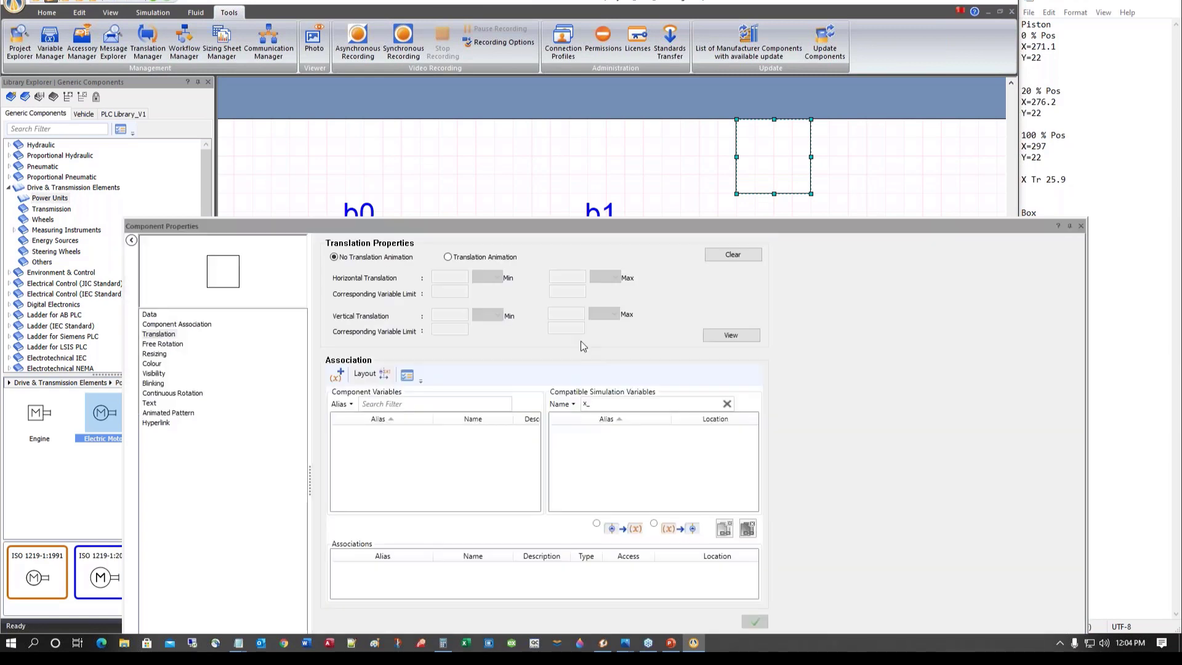
left_click(449, 257)
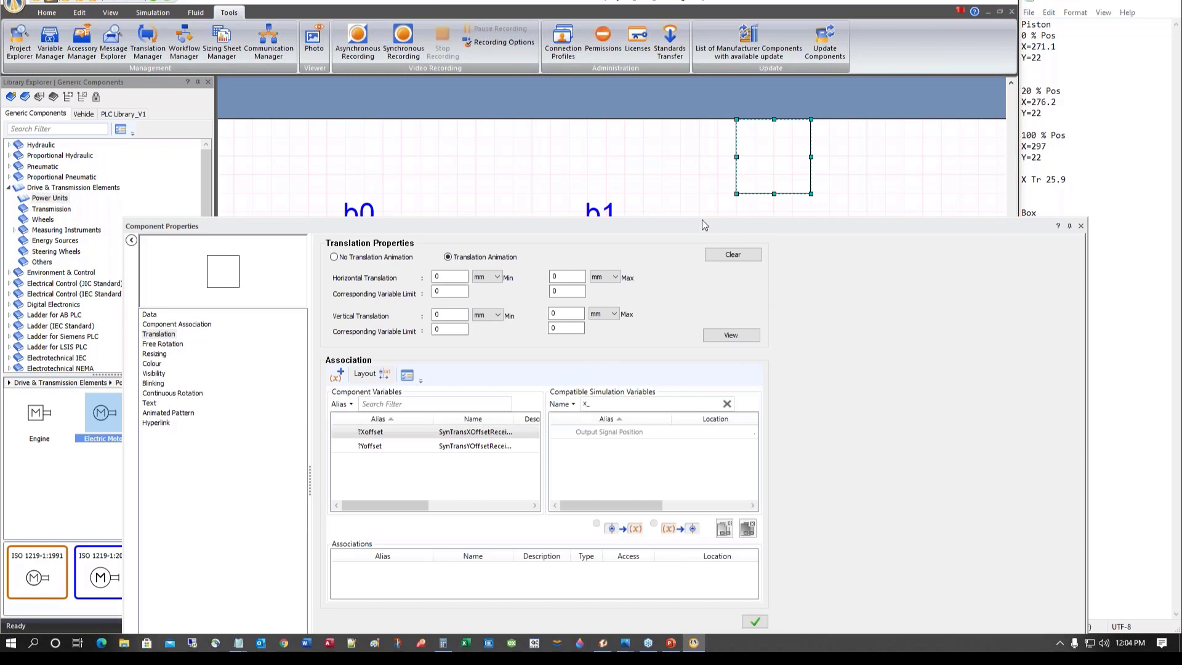
left_click_drag(704, 225, 536, 212)
left_click(1040, 358)
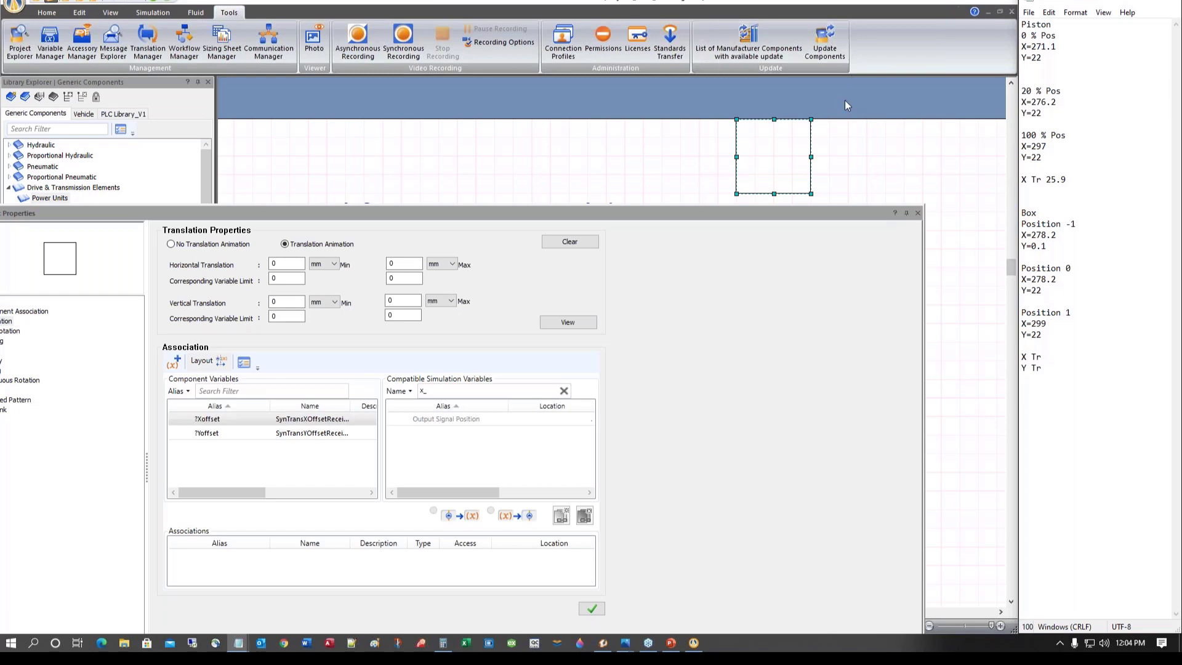
left_click_drag(512, 210, 537, 70)
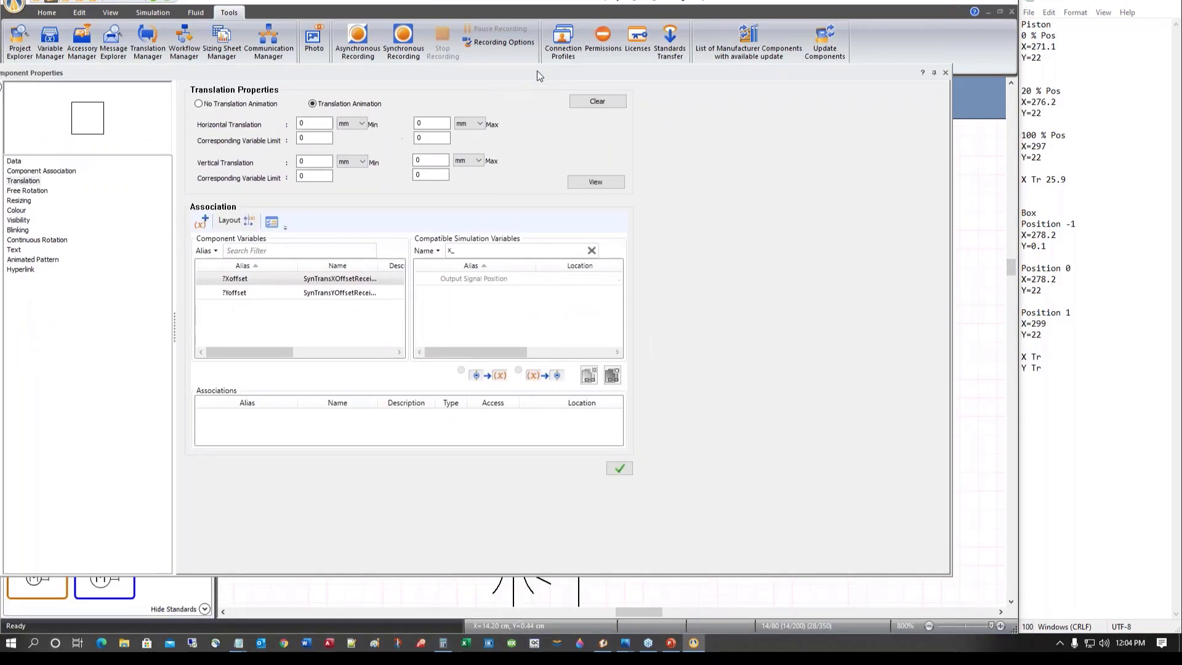
Calculate the box's horizontal travel as 299 − 278.2 in Calculator and record 20.8 beside X Tr in the notes
left_click(444, 644)
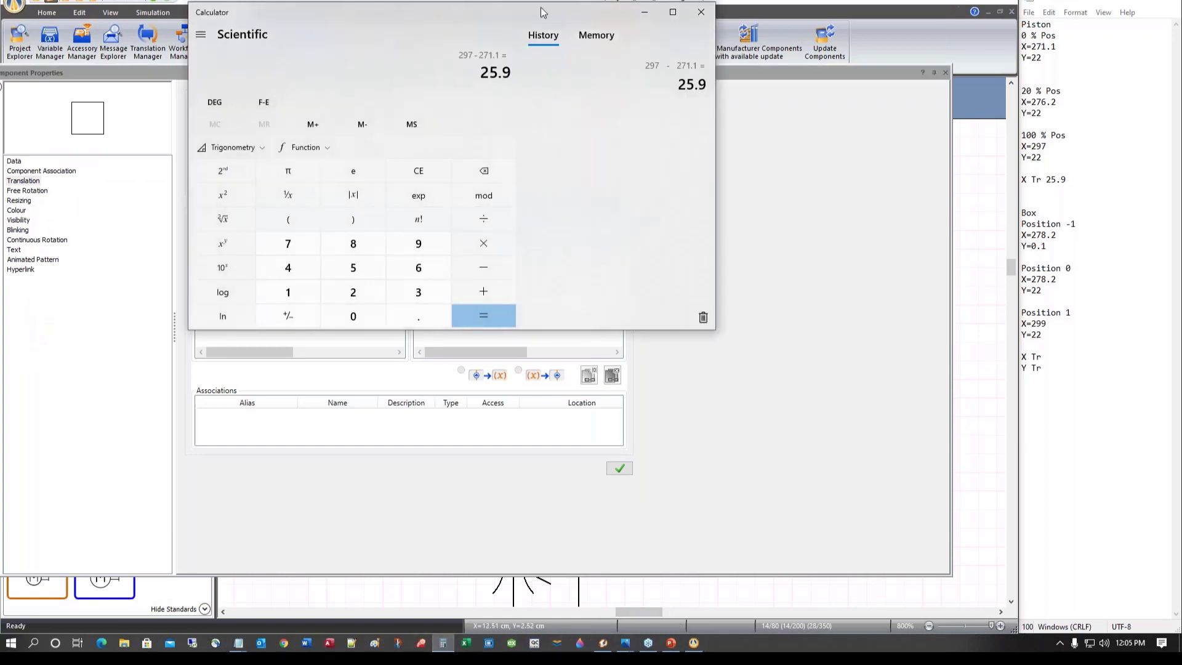
left_click_drag(413, 20, 411, 166)
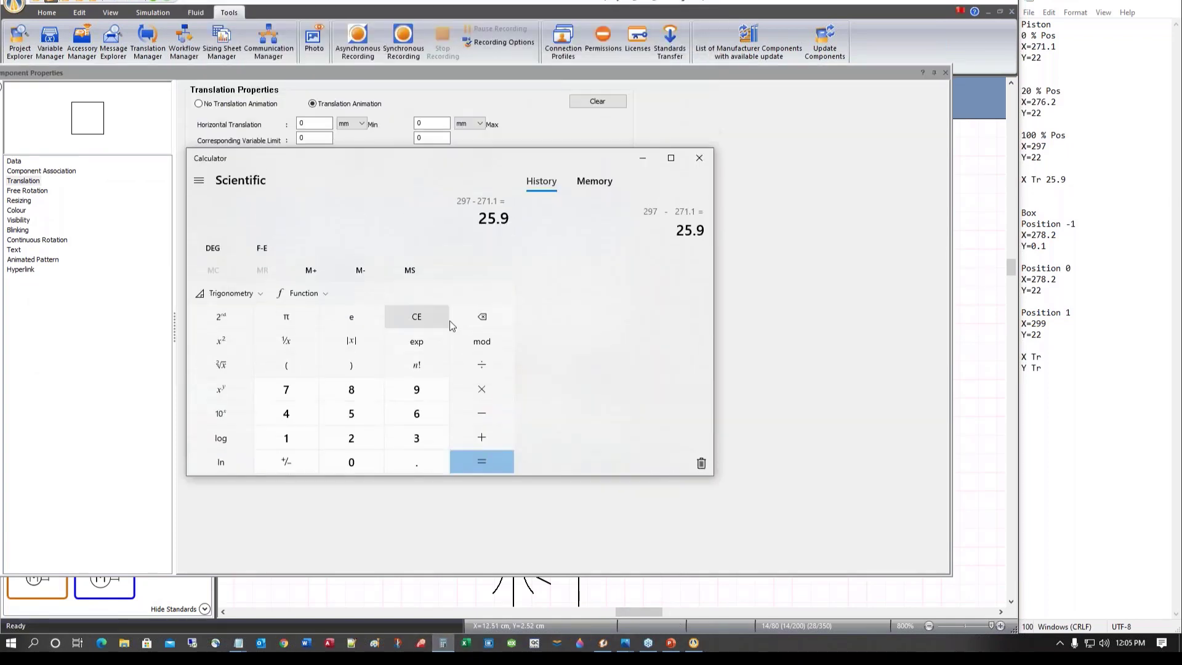
left_click(417, 316)
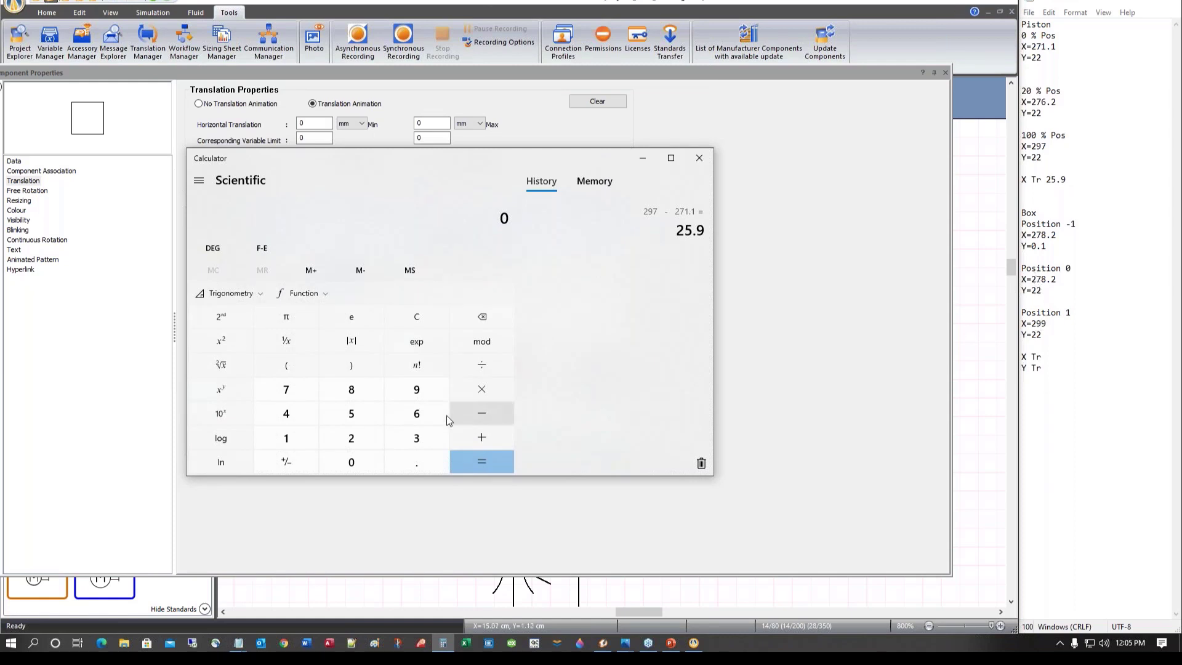
left_click(350, 437)
left_click(404, 399)
left_click(404, 399)
left_click(477, 414)
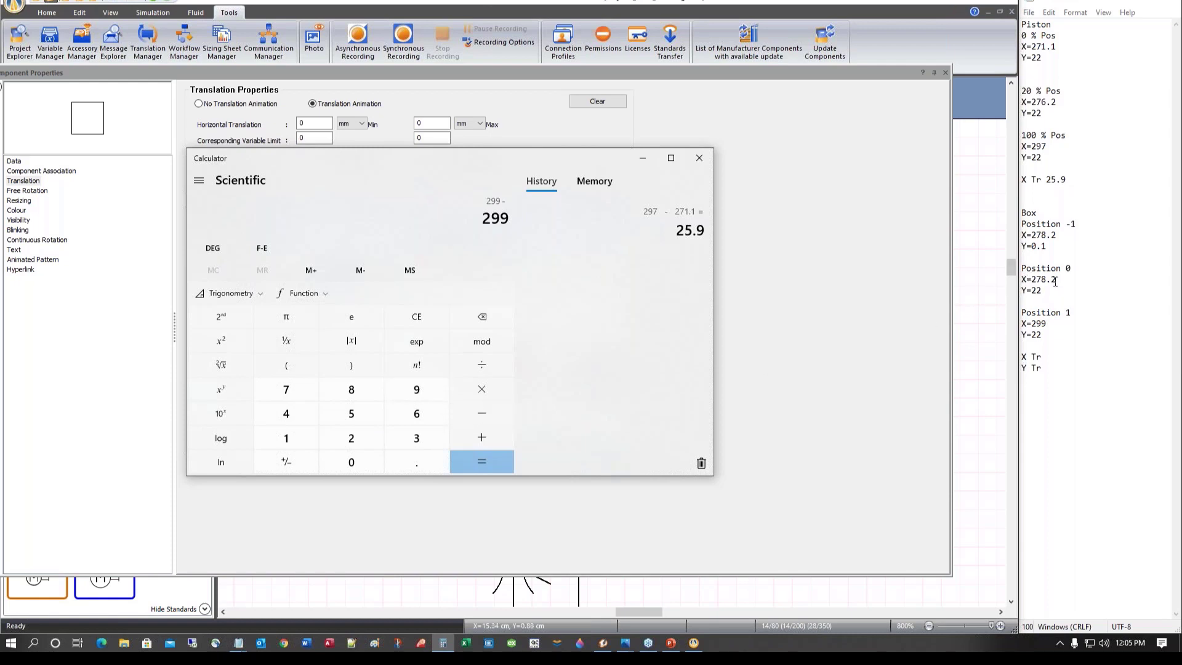
left_click(349, 437)
left_click(286, 390)
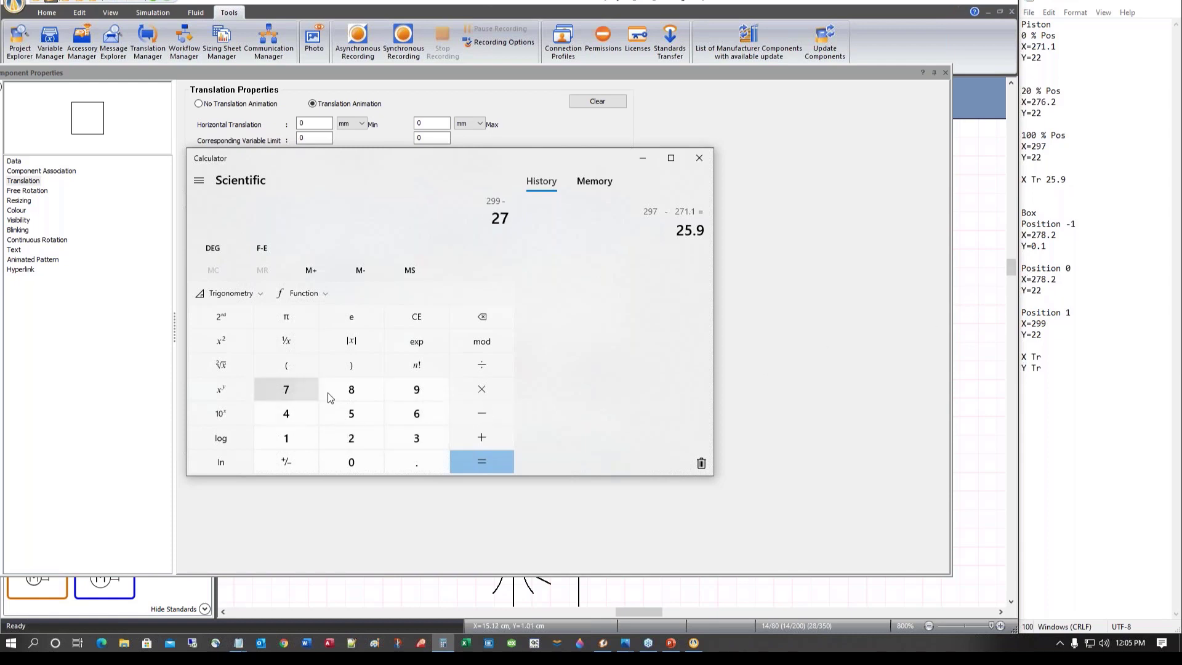
left_click(351, 390)
left_click(416, 461)
left_click(351, 438)
left_click(482, 462)
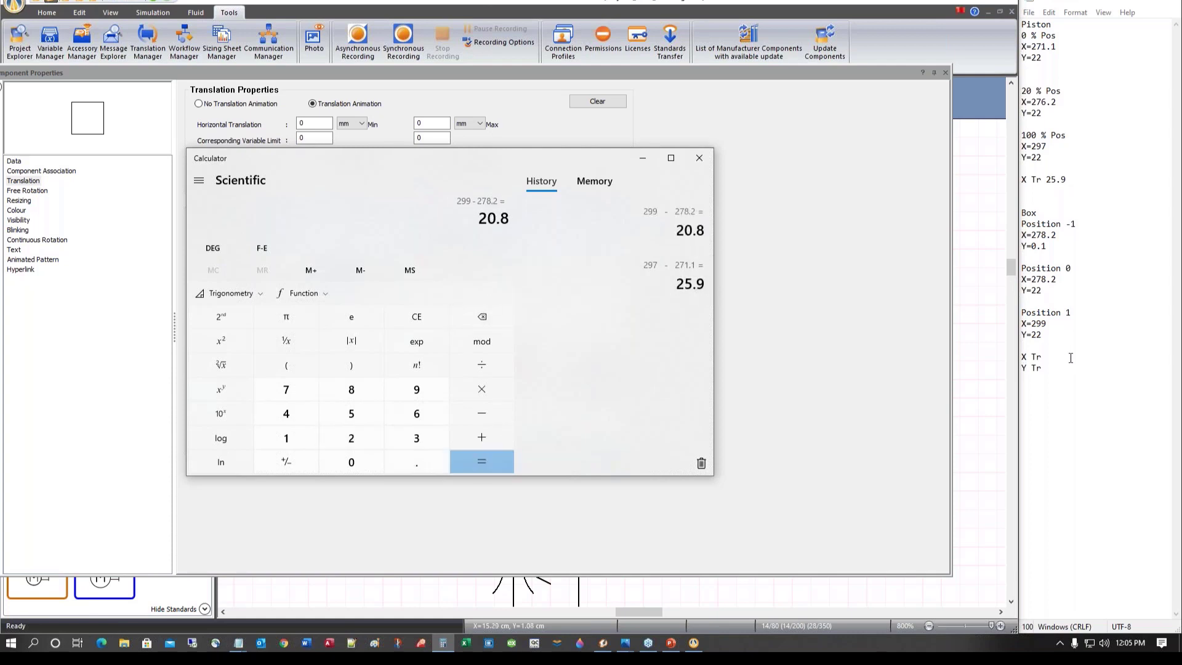
left_click(1071, 358)
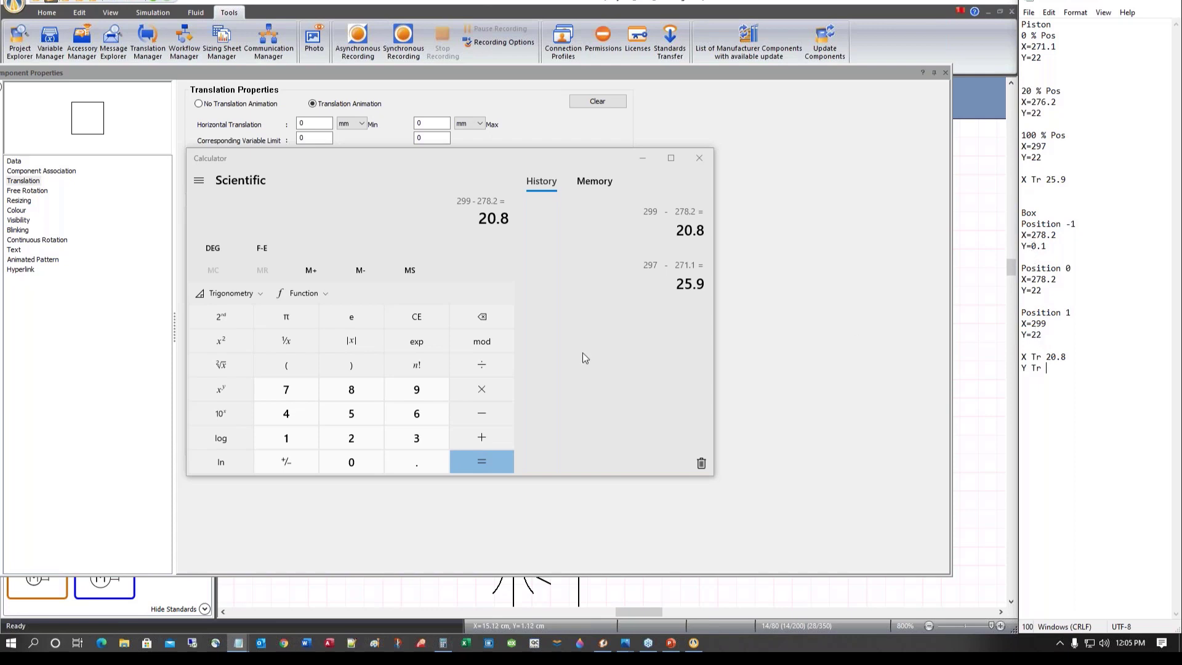
Calculate the box's vertical travel as 22 − 0.1, record 21.9 beside Y Tr in the notes, and close Calculator
left_click(416, 317)
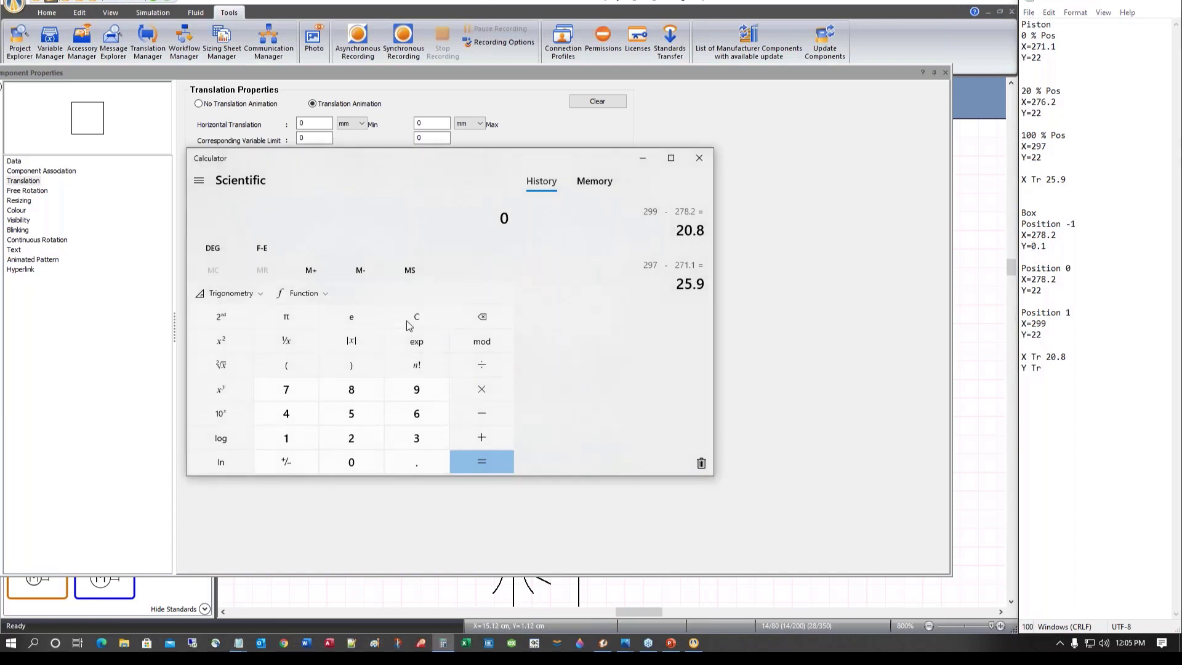
left_click(361, 449)
left_click(362, 449)
left_click(474, 415)
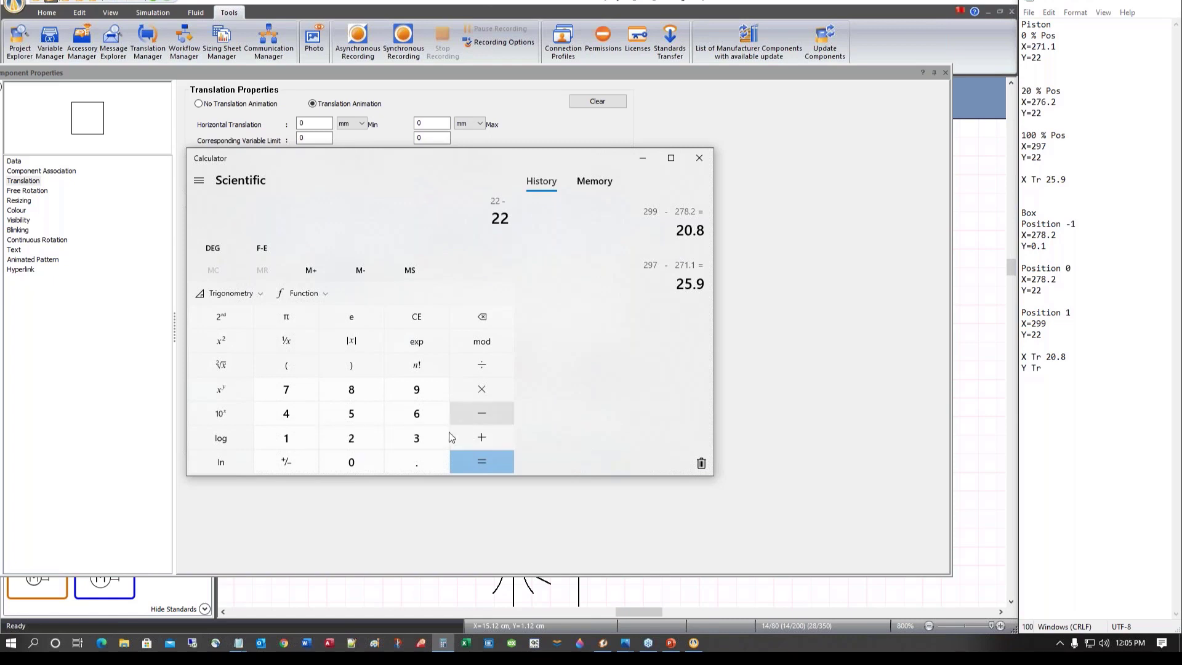
left_click(397, 462)
left_click(289, 444)
left_click(473, 468)
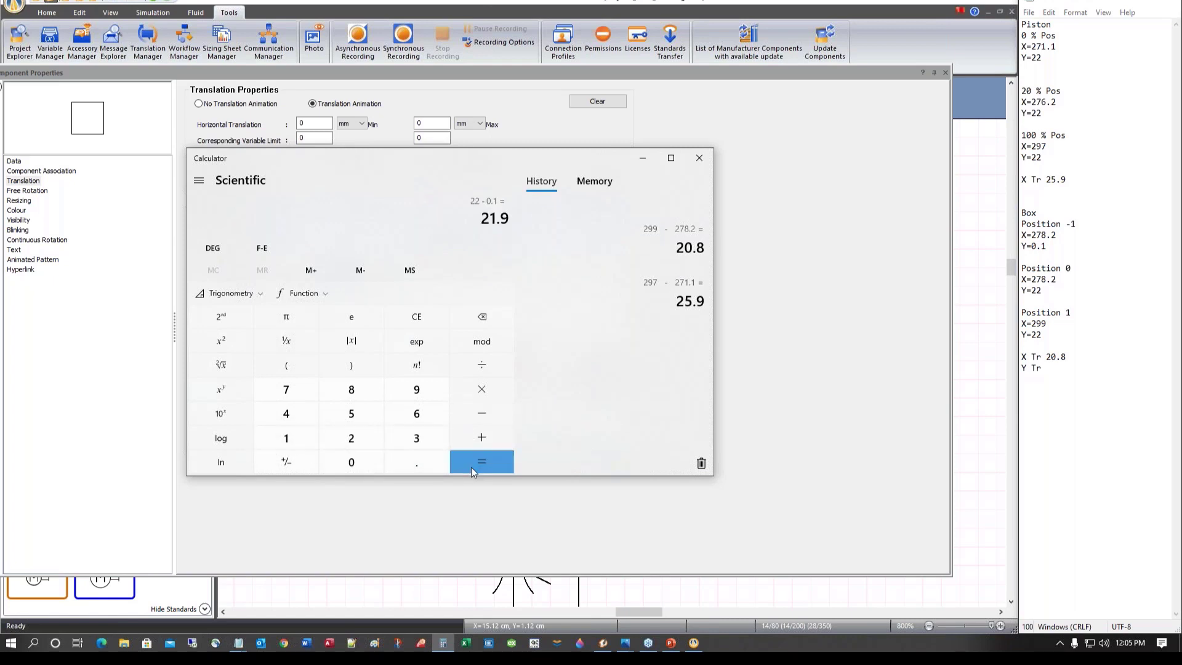
left_click(1053, 368)
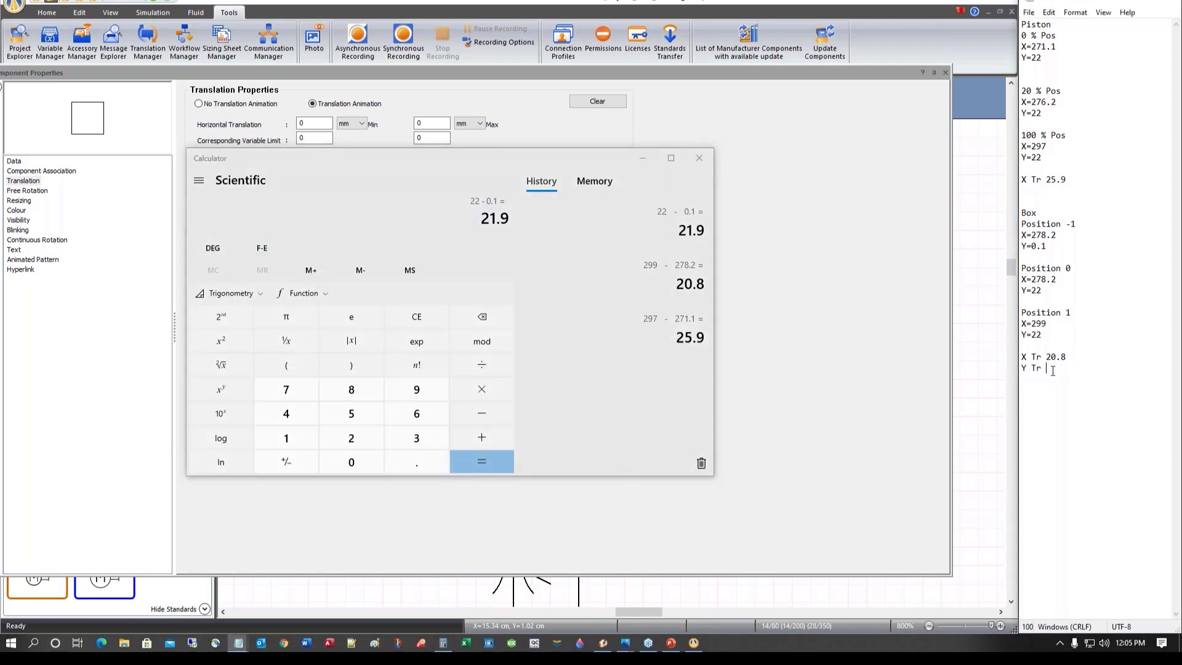
type("21.9")
left_click(699, 158)
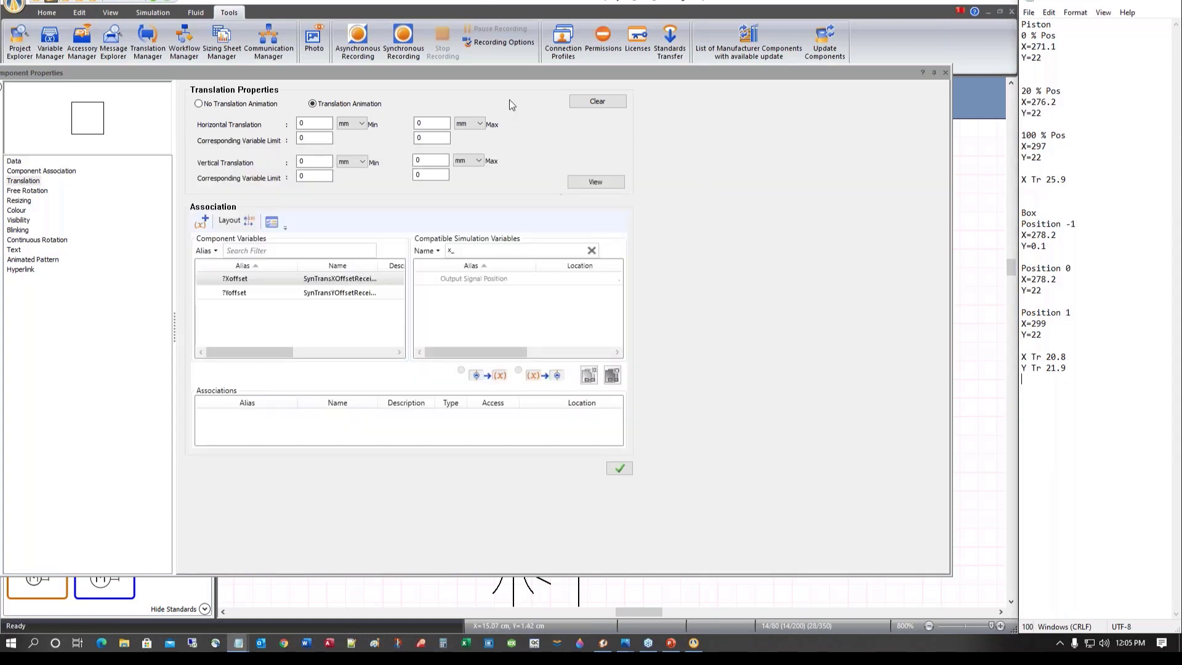
Set the square's maximum horizontal translation to 20.8 mm and its maximum vertical translation to 21.9 mm
left_click_drag(501, 75, 527, 132)
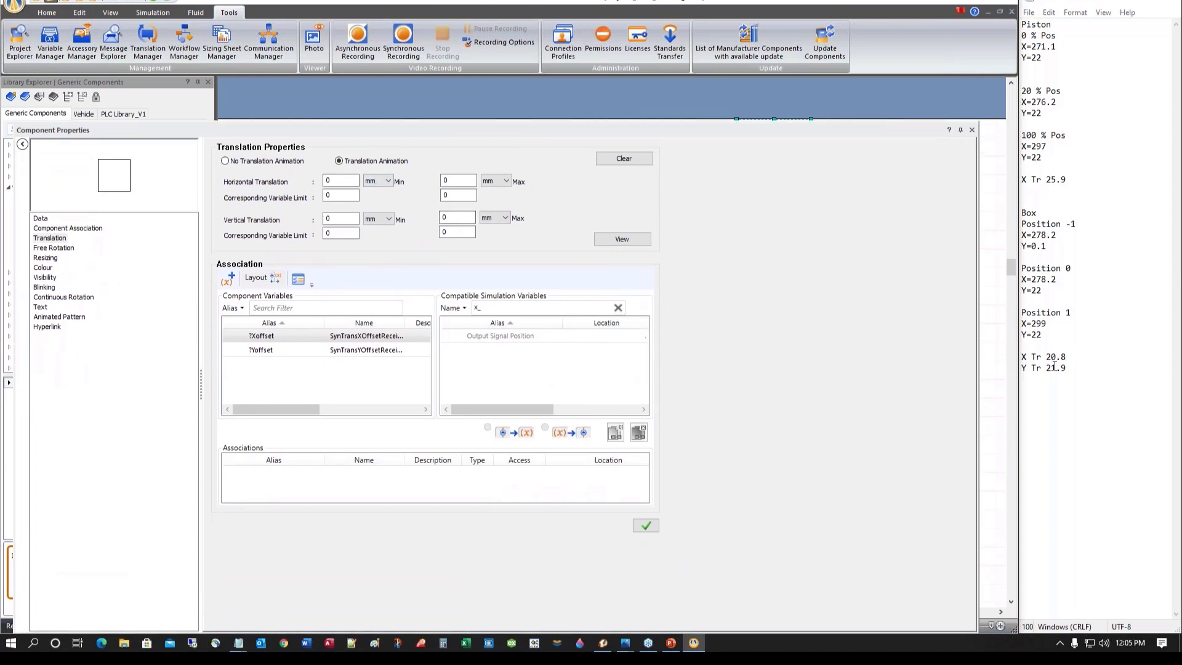
double_click(458, 180)
key("Tab")
key("Tab")
type("1")
left_click(458, 196)
left_click_drag(449, 130, 582, 459)
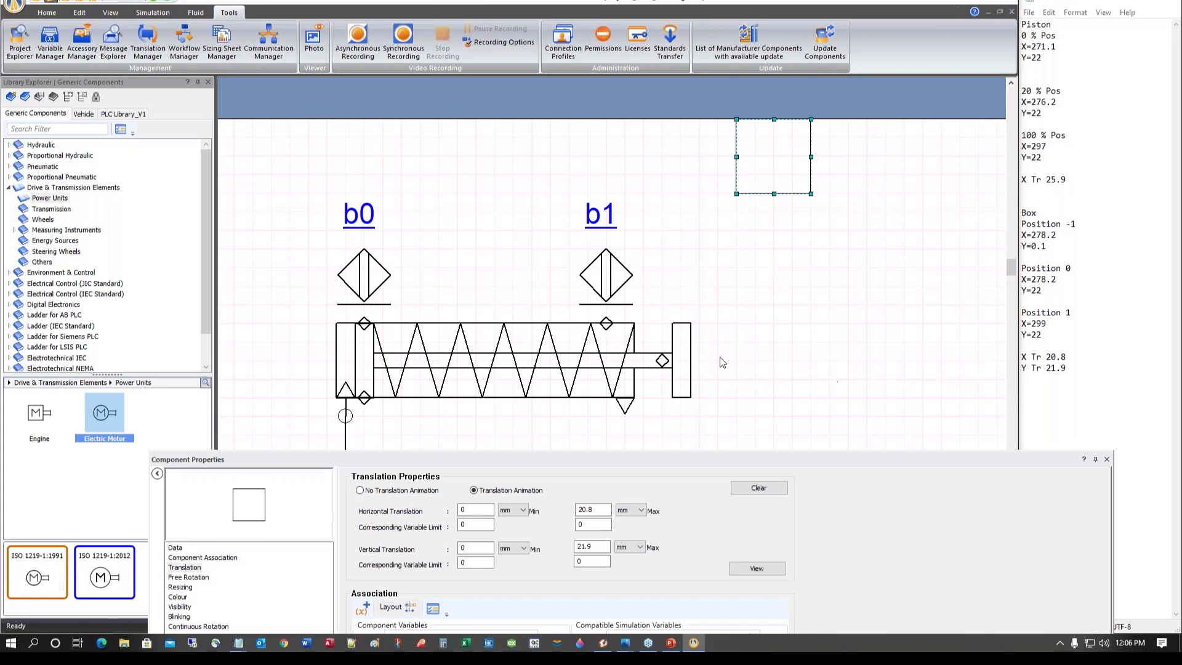
Set the corresponding variable limits for the square's horizontal translation to 2 minimum and 10 maximum
left_click(593, 524)
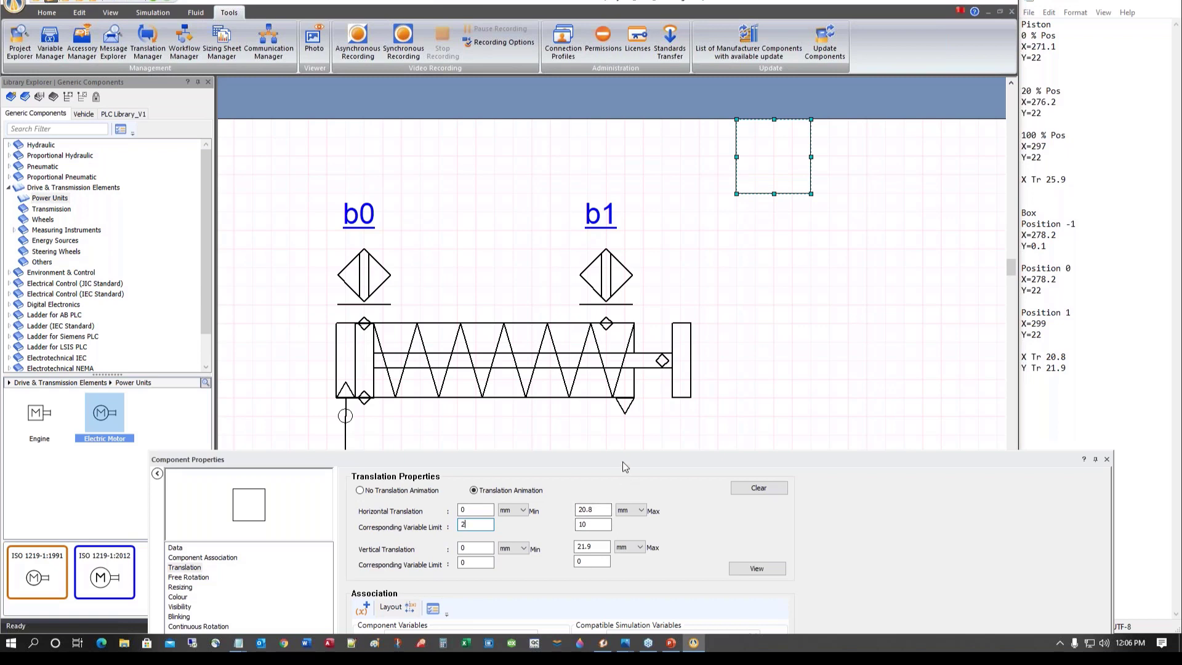
left_click_drag(622, 461, 592, 408)
left_click(421, 444)
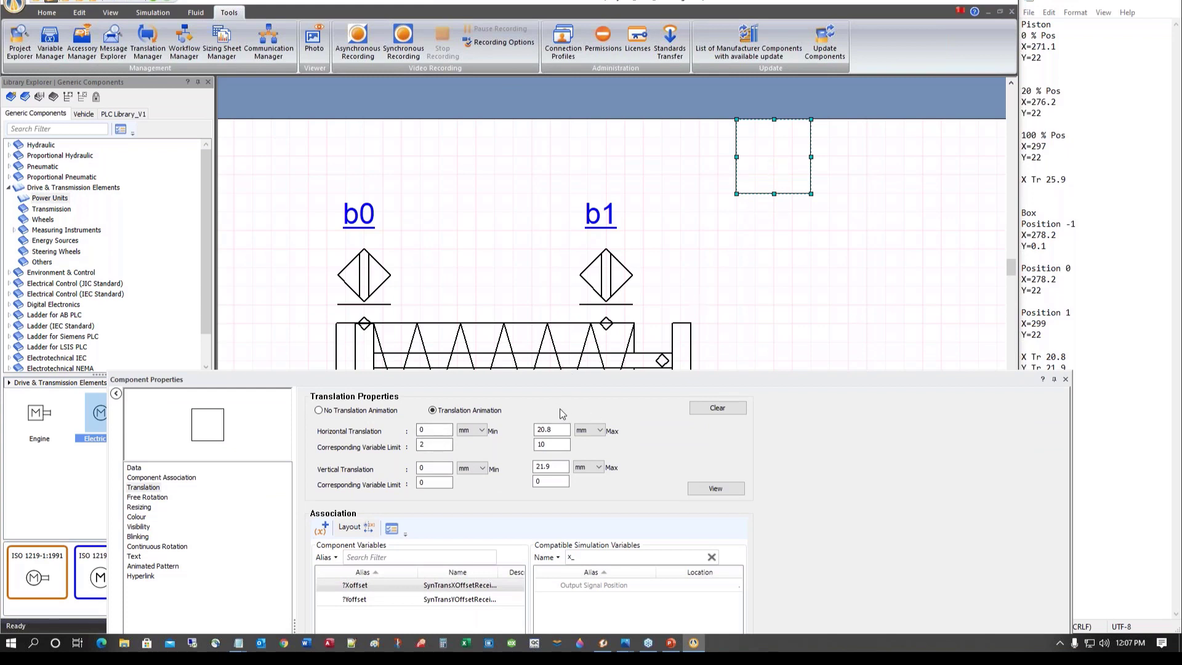
Set the maximum corresponding variable limit for the square's vertical translation to 21.9
left_click(540, 483)
left_click(545, 484)
double_click(595, 378)
left_click(529, 200)
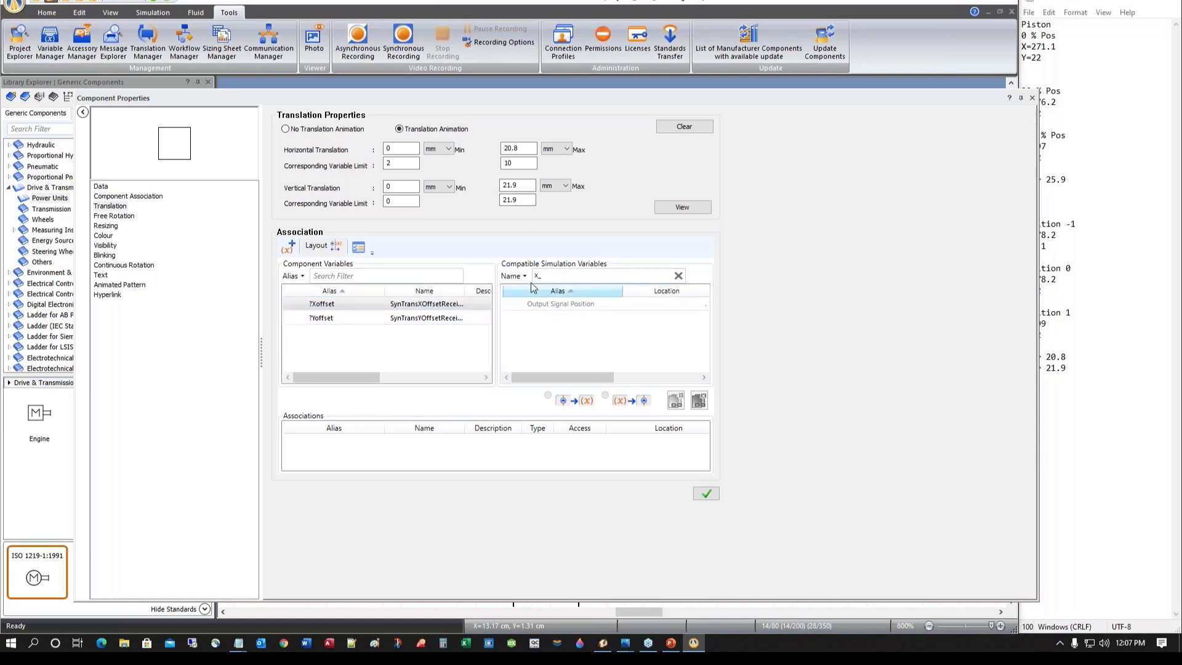
Associate the square's Xoffset translation variable with the X_Pos simulation variable
left_click_drag(545, 378, 590, 377)
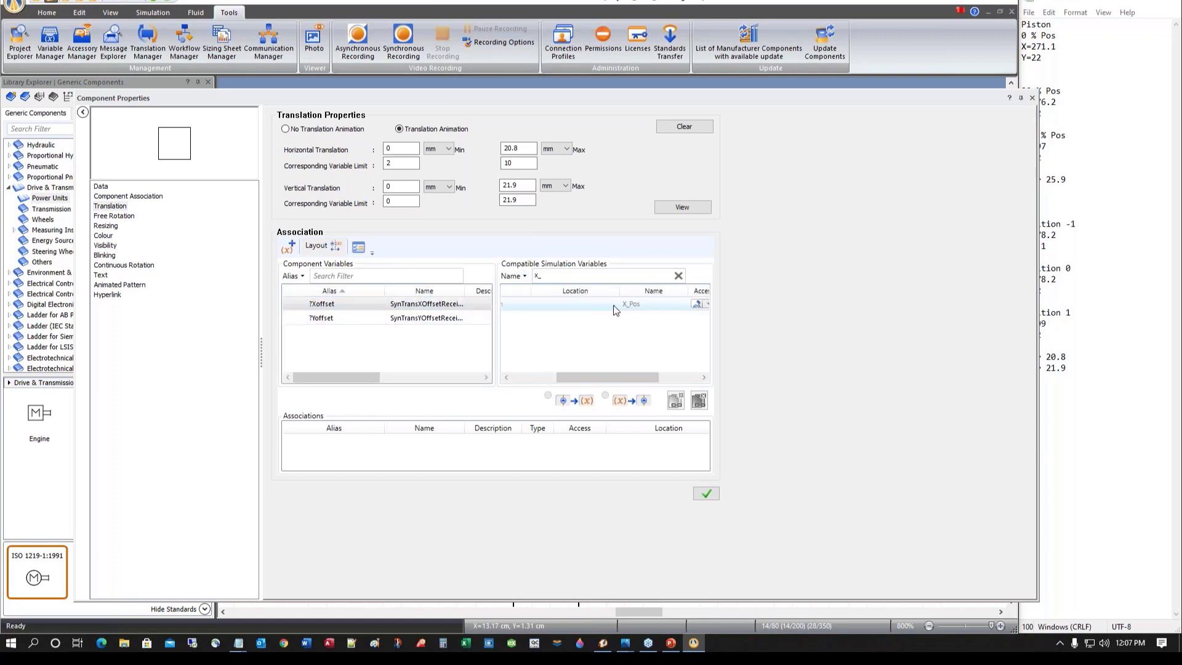
double_click(645, 309)
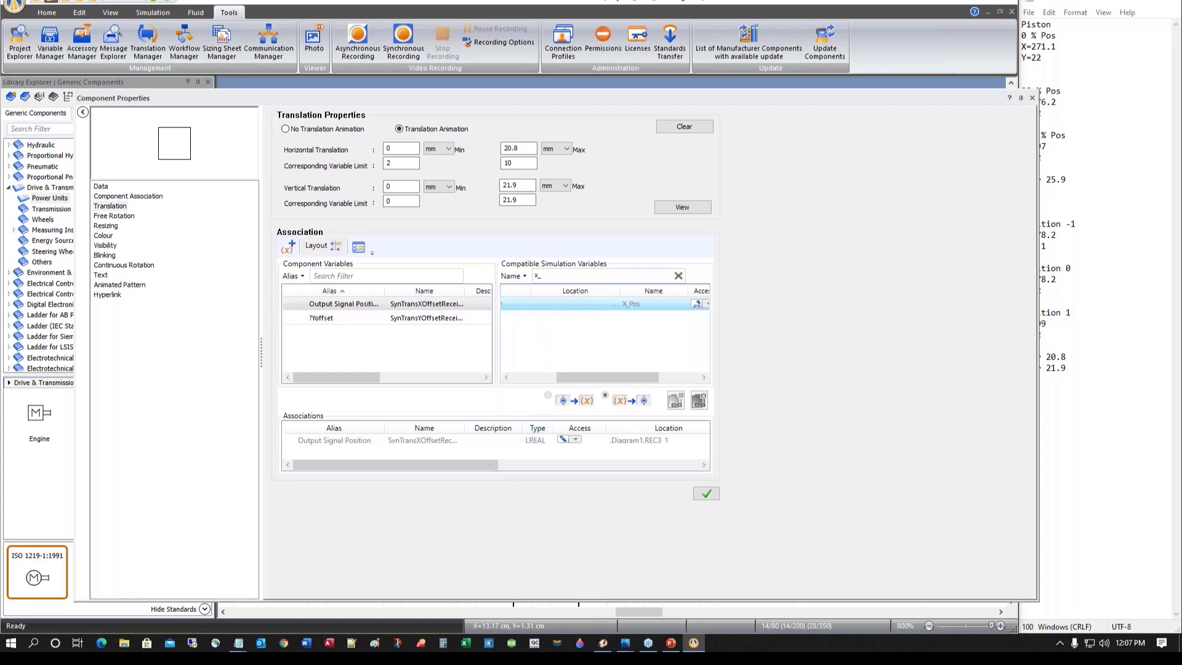
Add an LREAL simulation variable at the project root with both name and alias set to Y_Pos
left_click(290, 247)
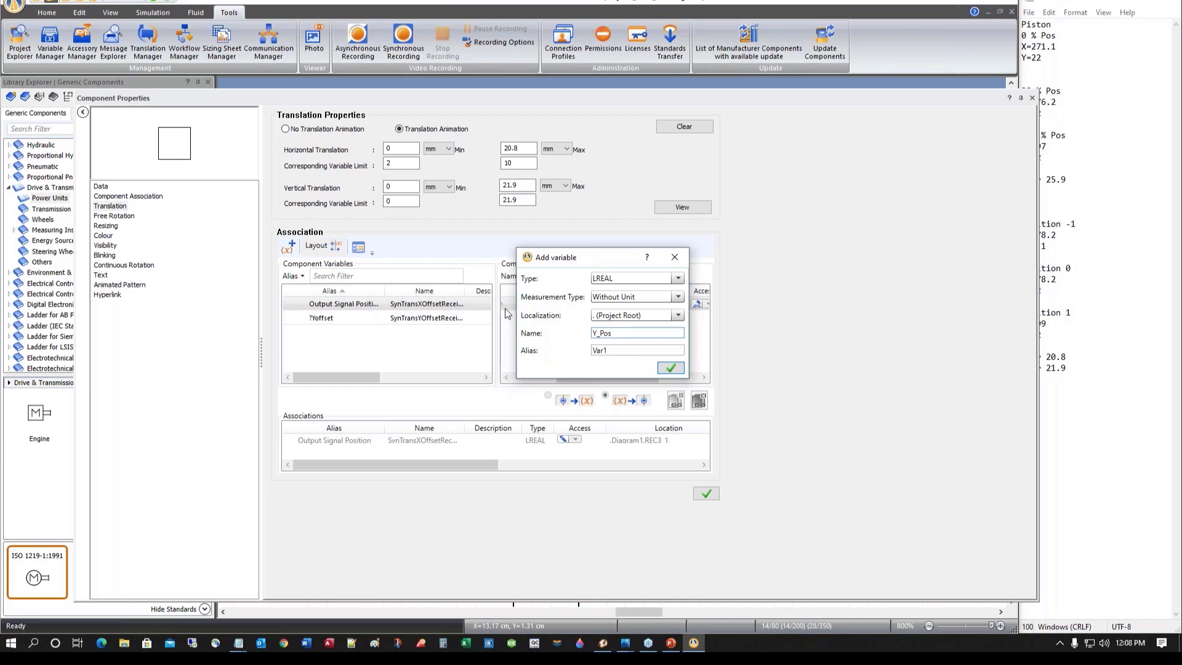
left_click_drag(622, 333, 550, 328)
key("ctrl+c")
left_click(628, 349)
key("ctrl+v")
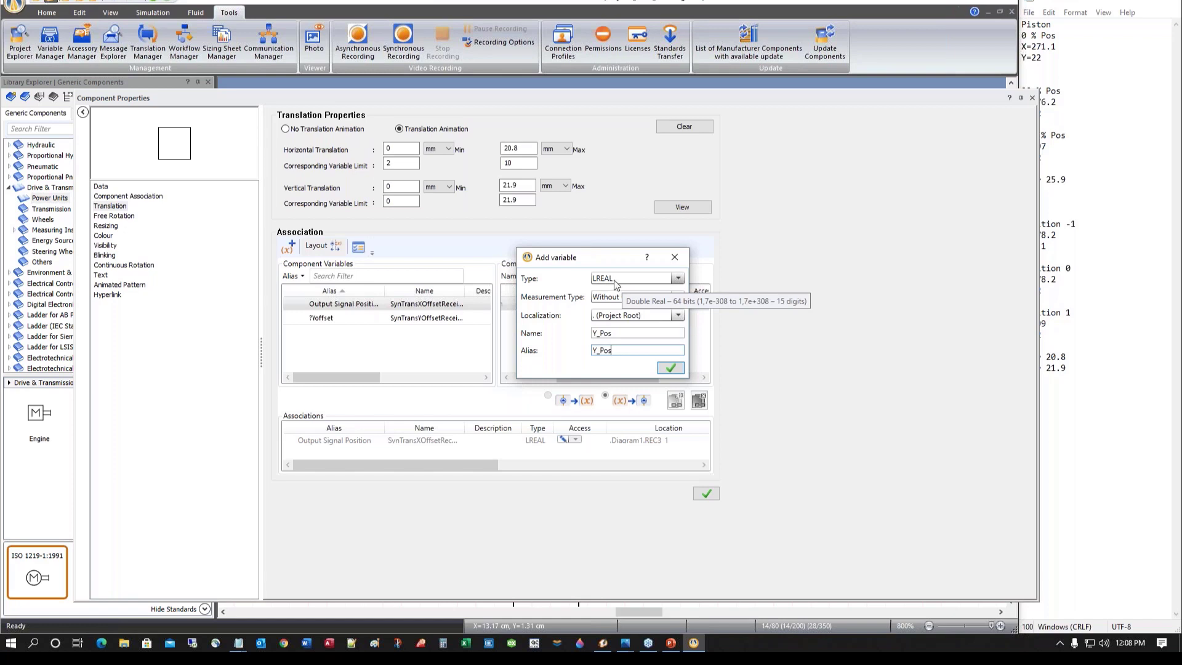
left_click(671, 369)
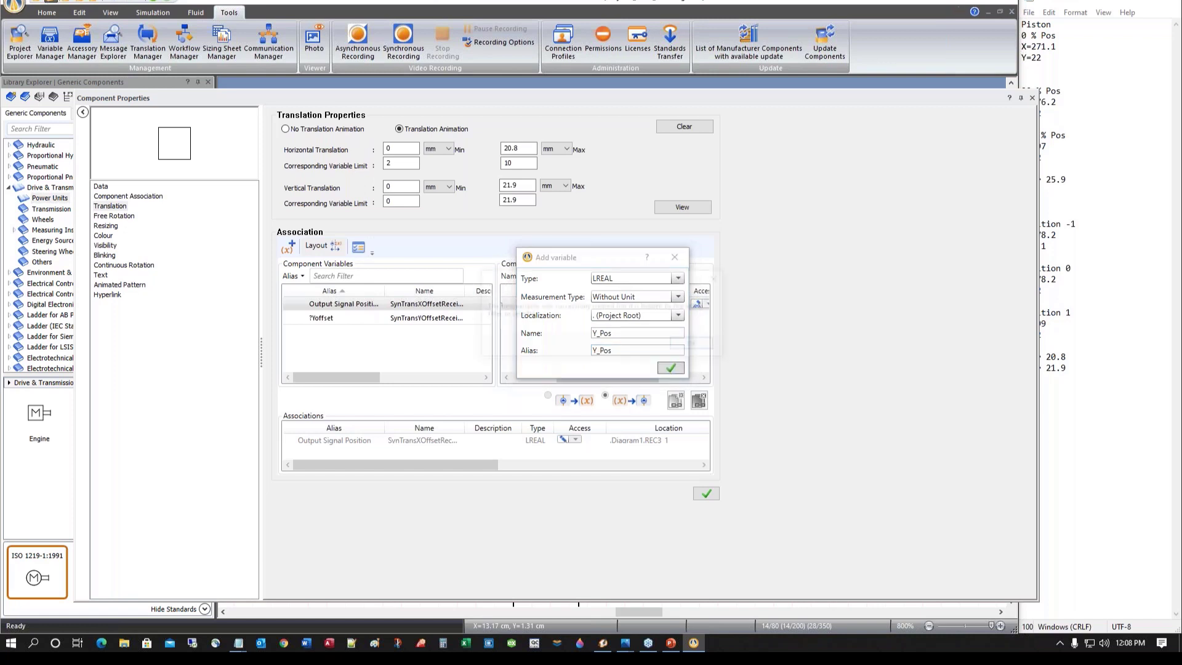
left_click(690, 345)
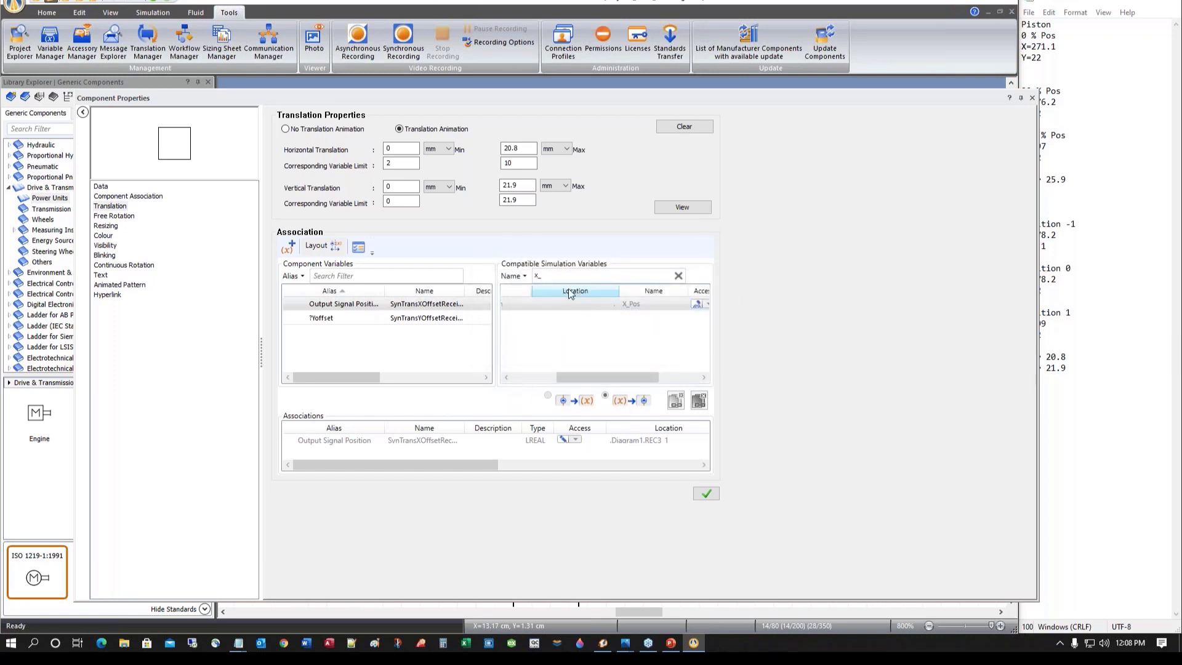
Associate the square's Yoffset translation variable with the Y_Pos simulation variable, apply the translation settings and close the component properties
type("y")
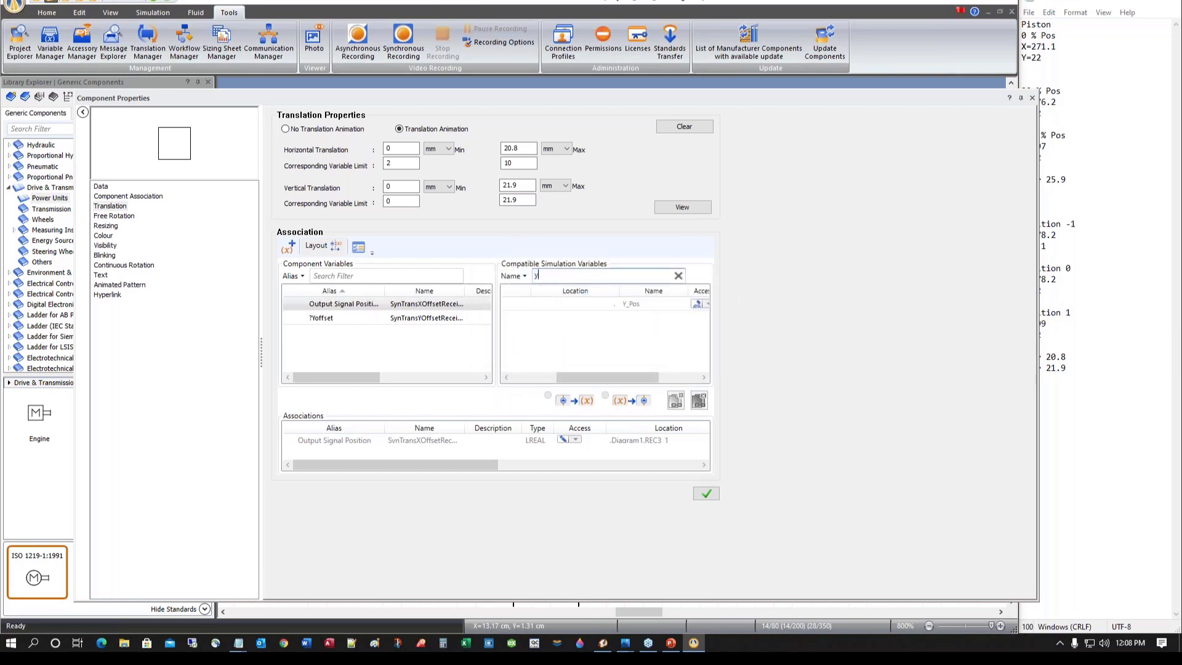
left_click(313, 319)
double_click(631, 304)
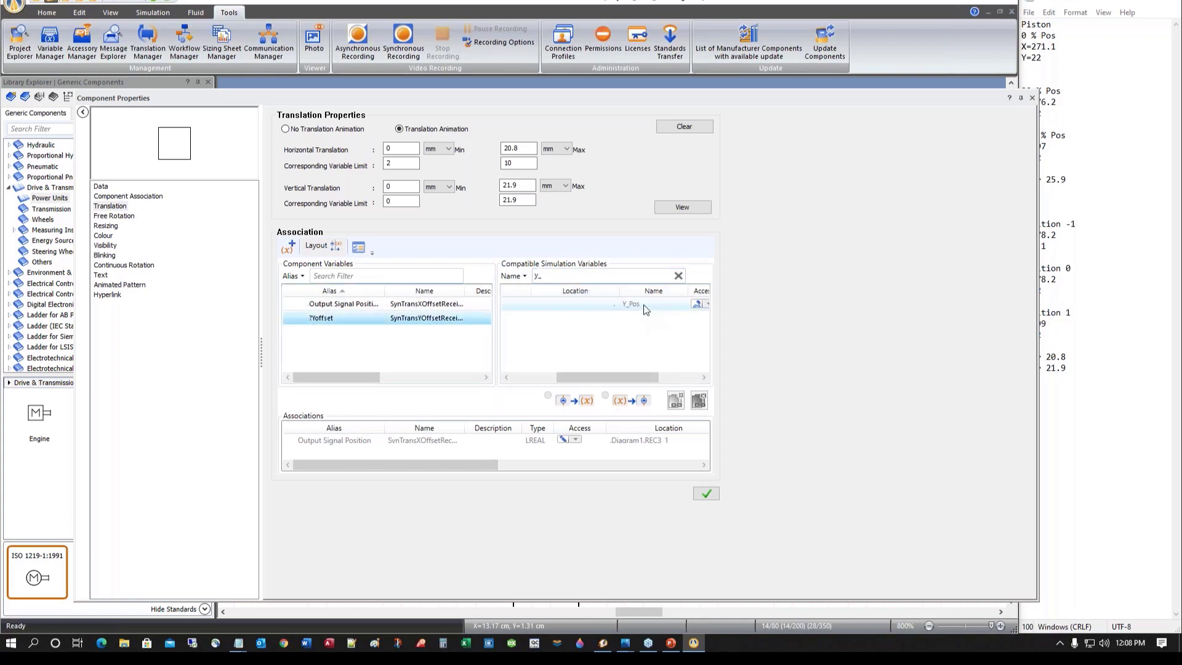
left_click(706, 495)
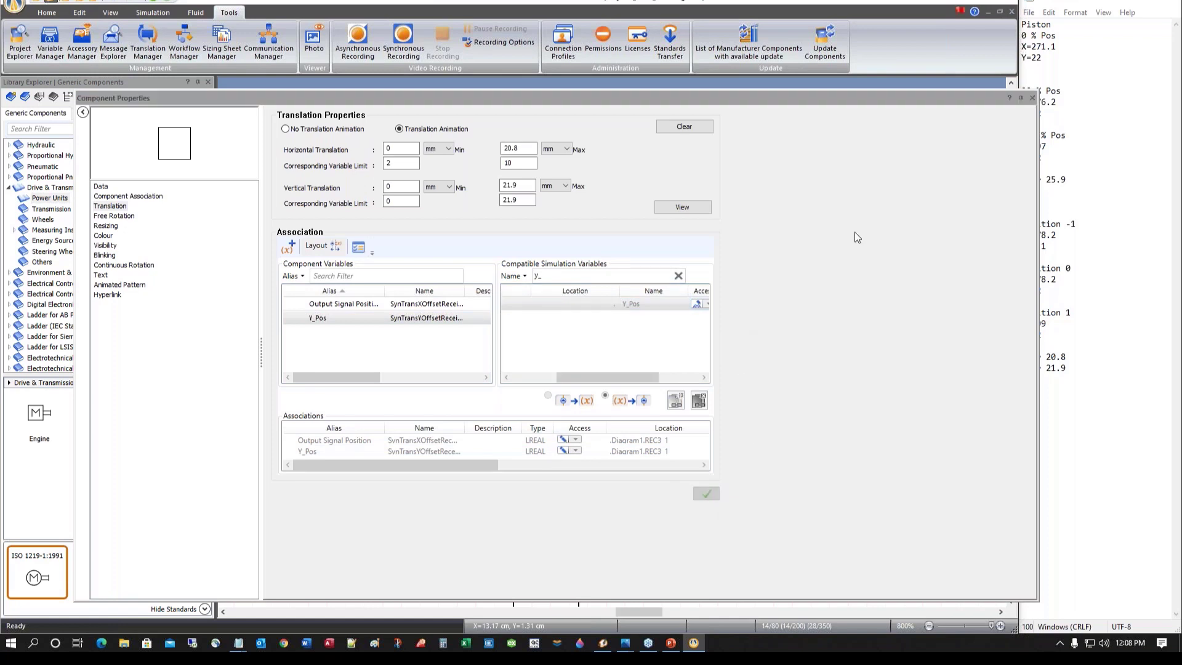
left_click(1033, 99)
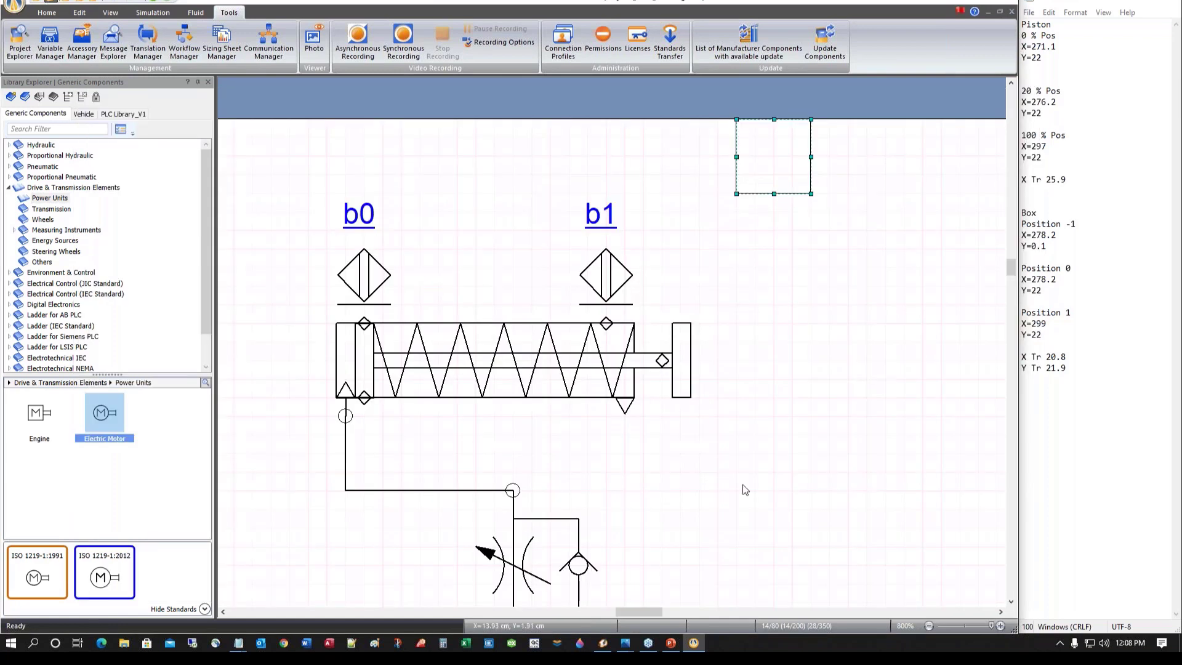
scroll(677, 488, "down", 2)
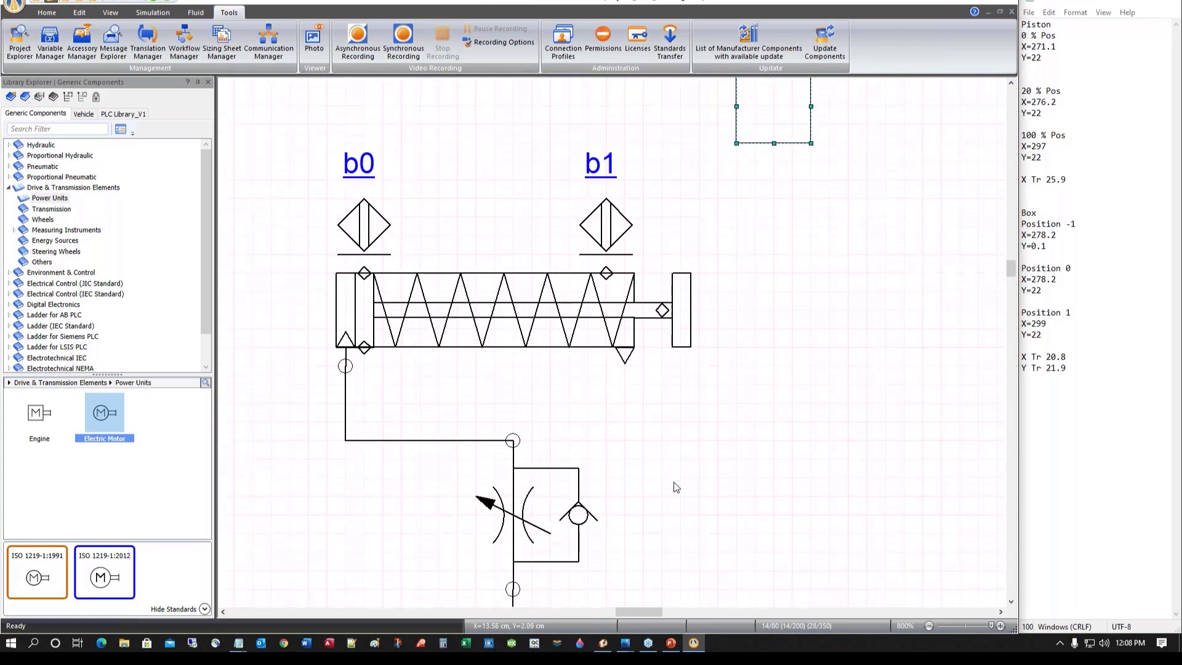
Run the simulation and switch the Sol_B valve back and forth to check the cylinder and box motion, ending with the simulation stopped
scroll(677, 488, "up", 2)
left_click(703, 483)
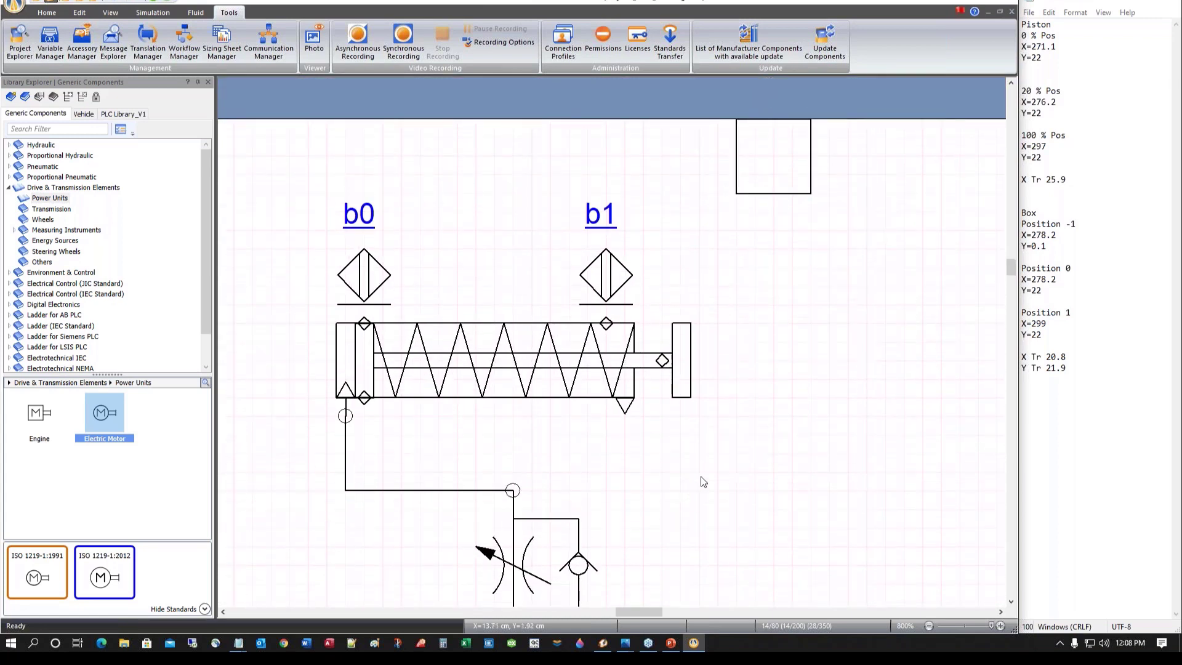
scroll(703, 482, "down", 1)
scroll(703, 482, "down", 2)
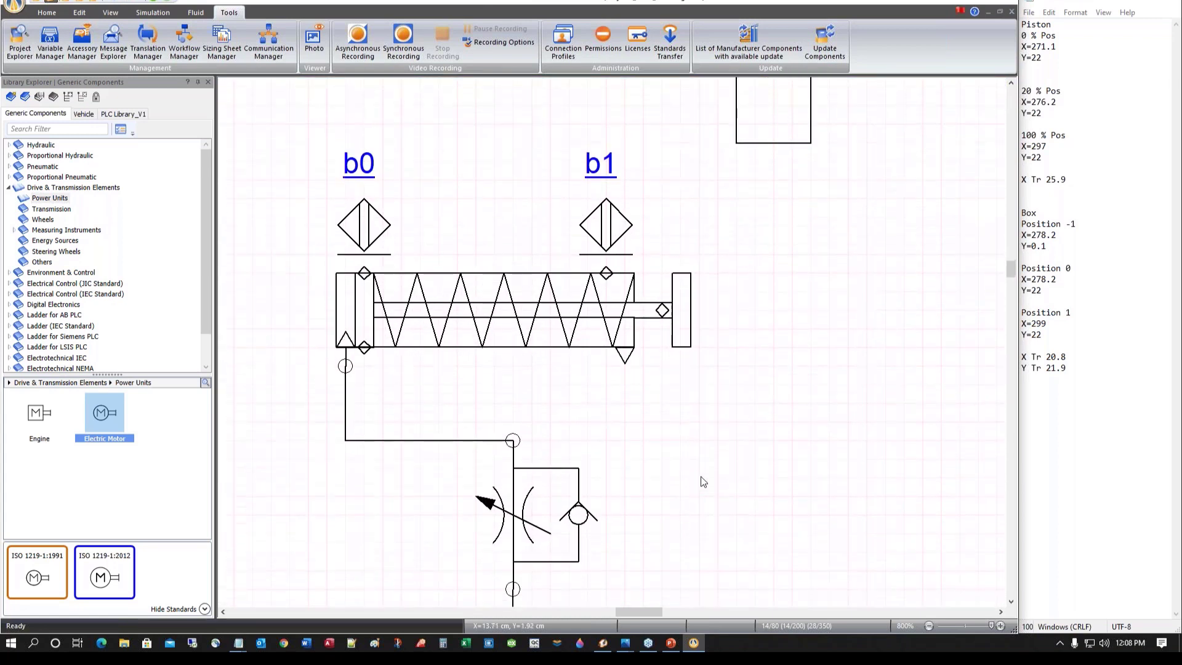
scroll(704, 482, "down", 1)
scroll(704, 483, "down", 3)
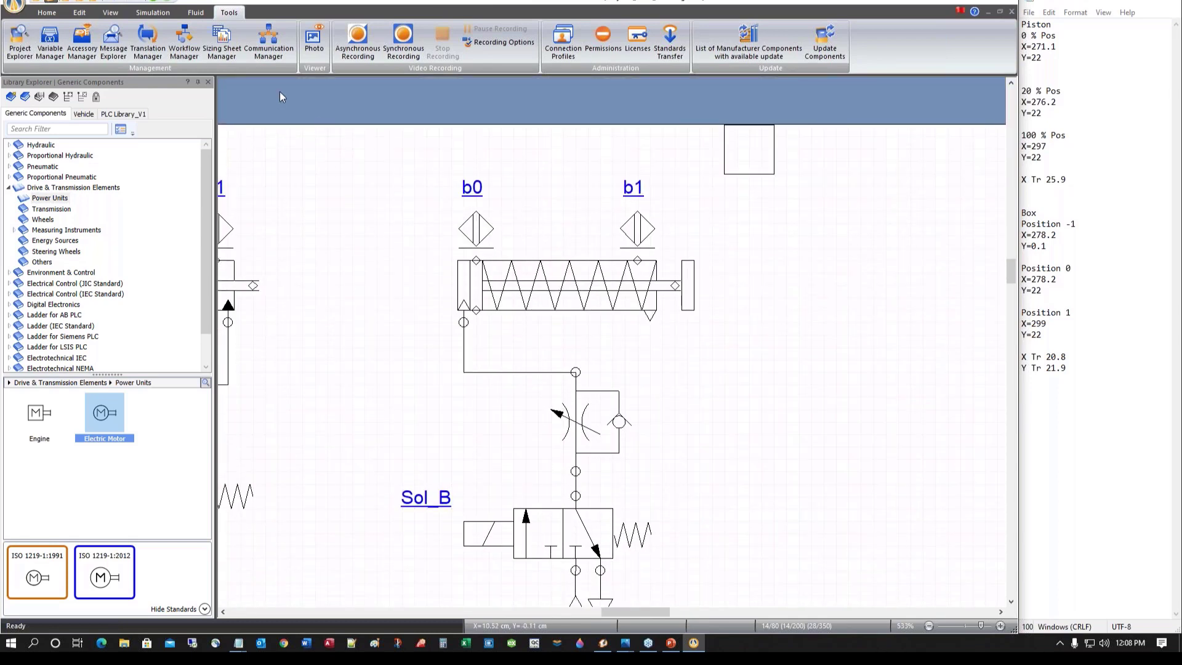
left_click(153, 2)
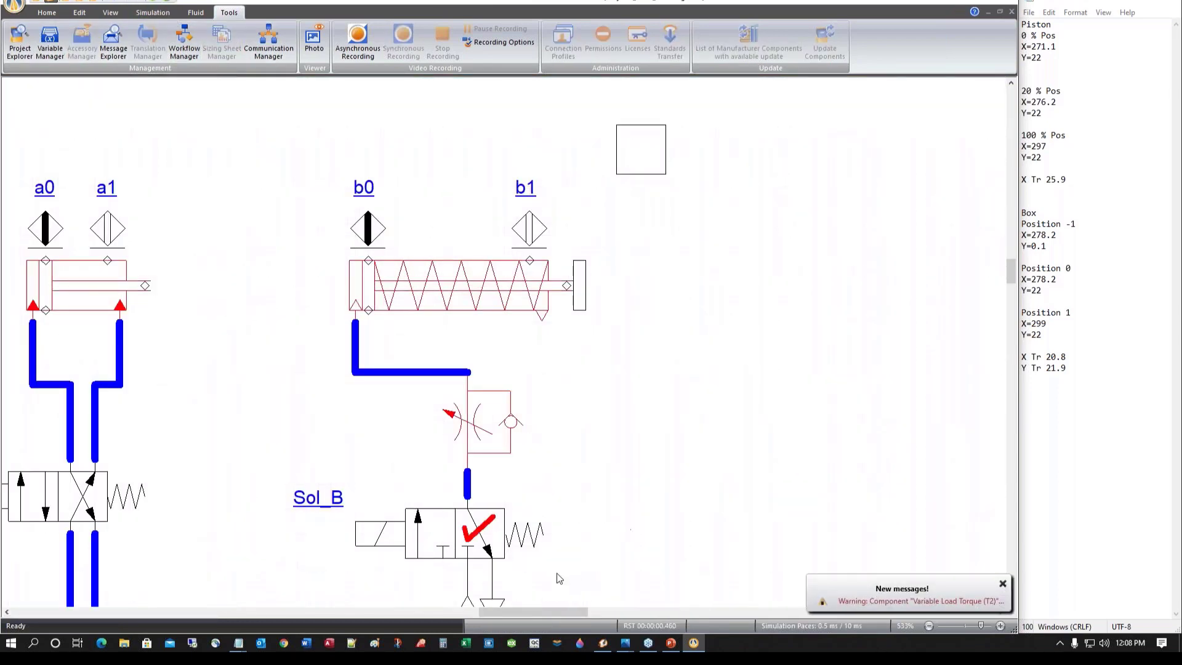
left_click(442, 542)
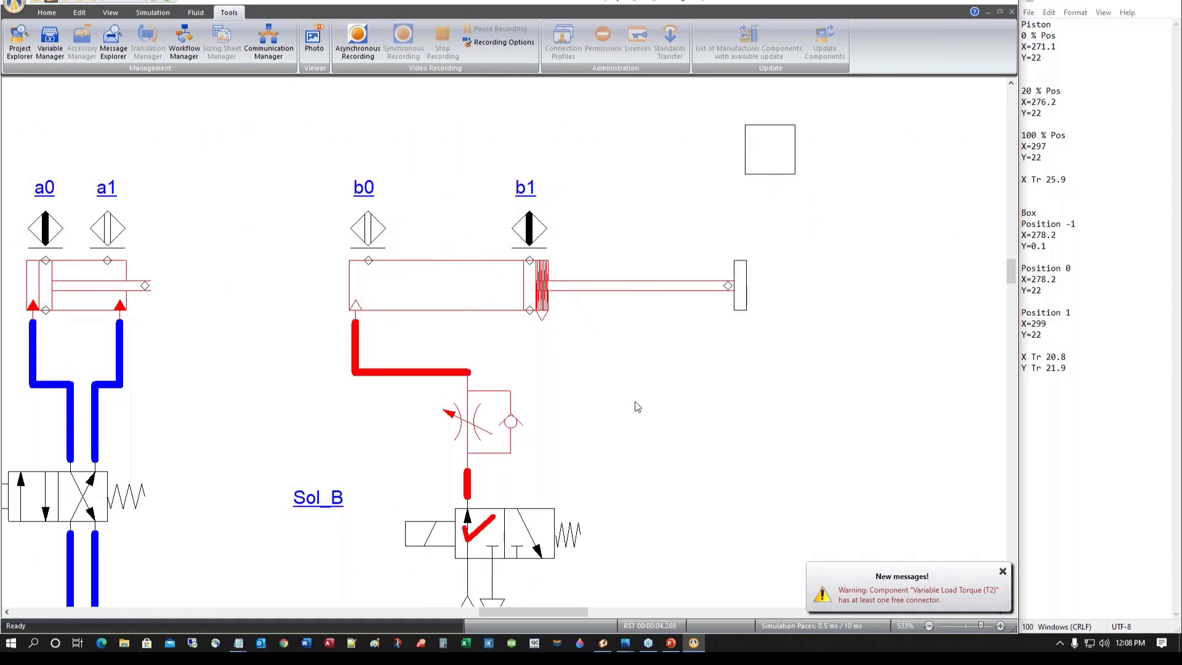
left_click(532, 540)
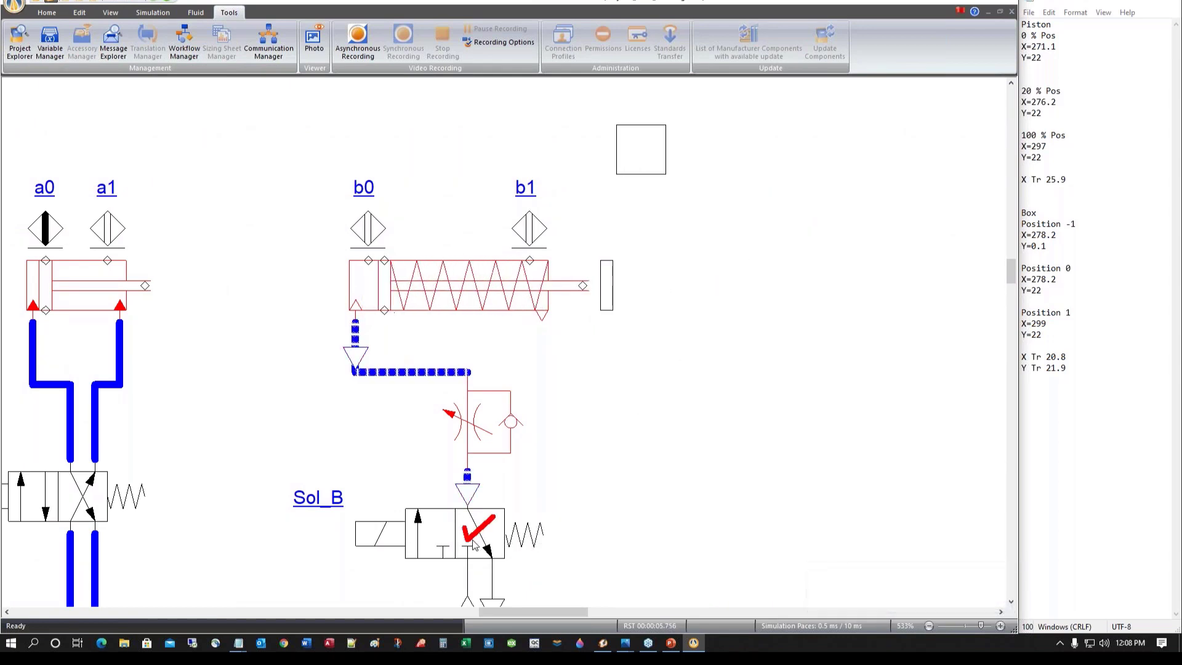
left_click(433, 549)
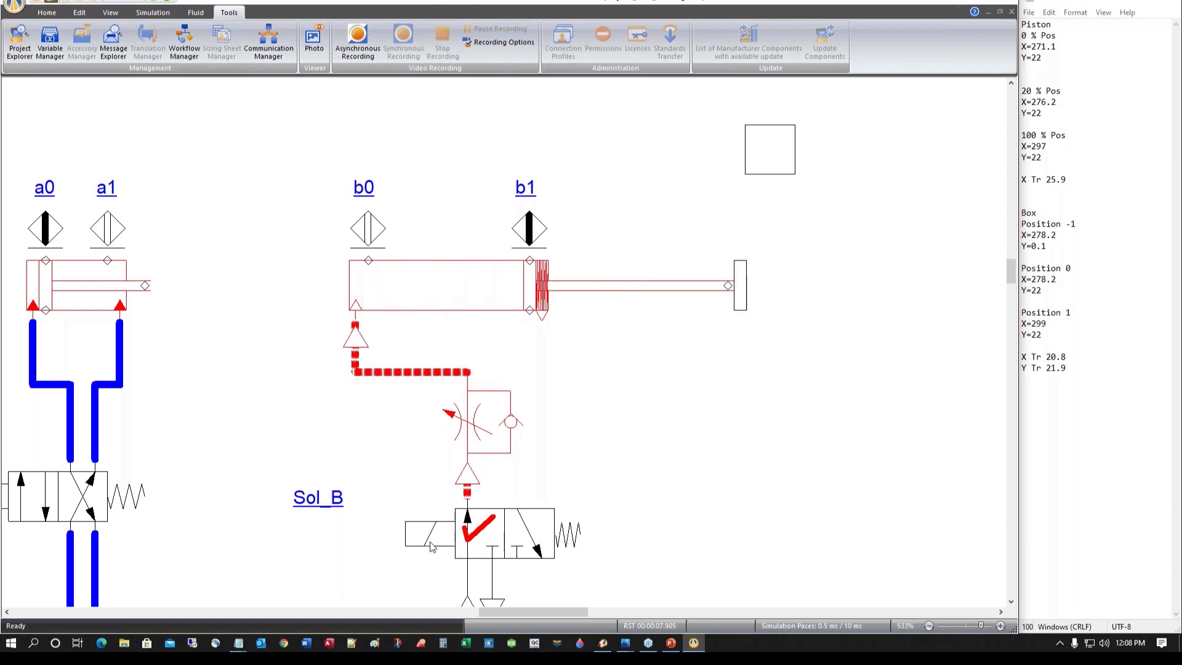
left_click(530, 542)
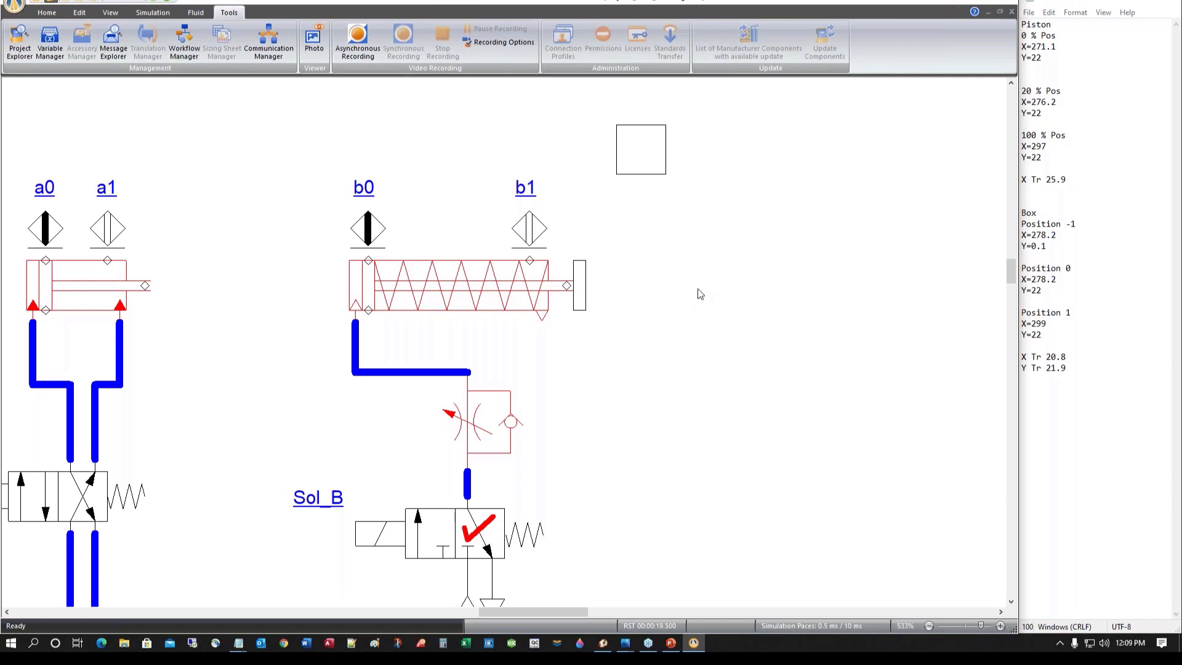
left_click(388, 542)
left_click(167, 2)
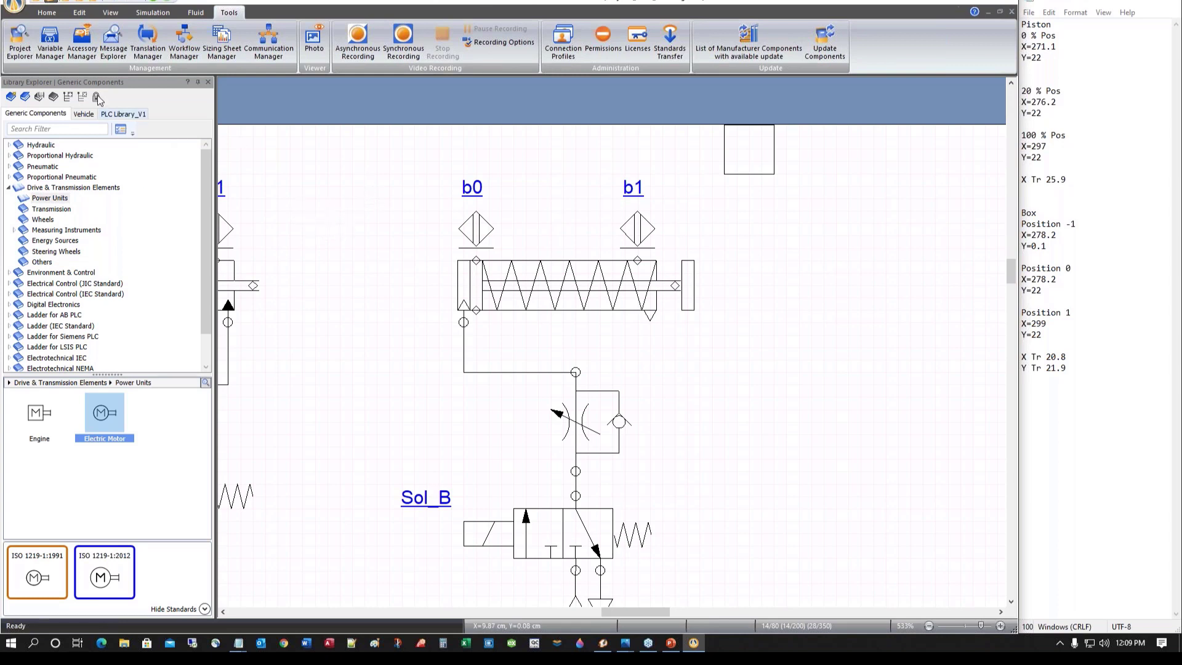
Create a new Sequential Function Chart document from the Default template and accept the export warning
left_click(47, 12)
left_click(41, 53)
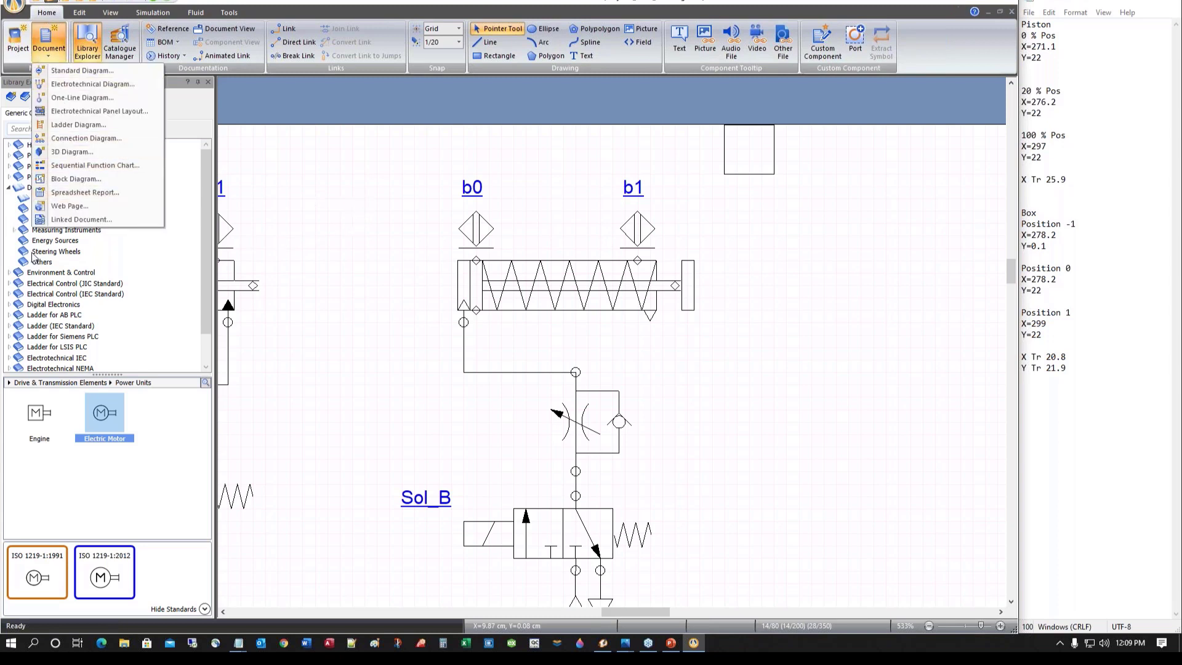
left_click(59, 166)
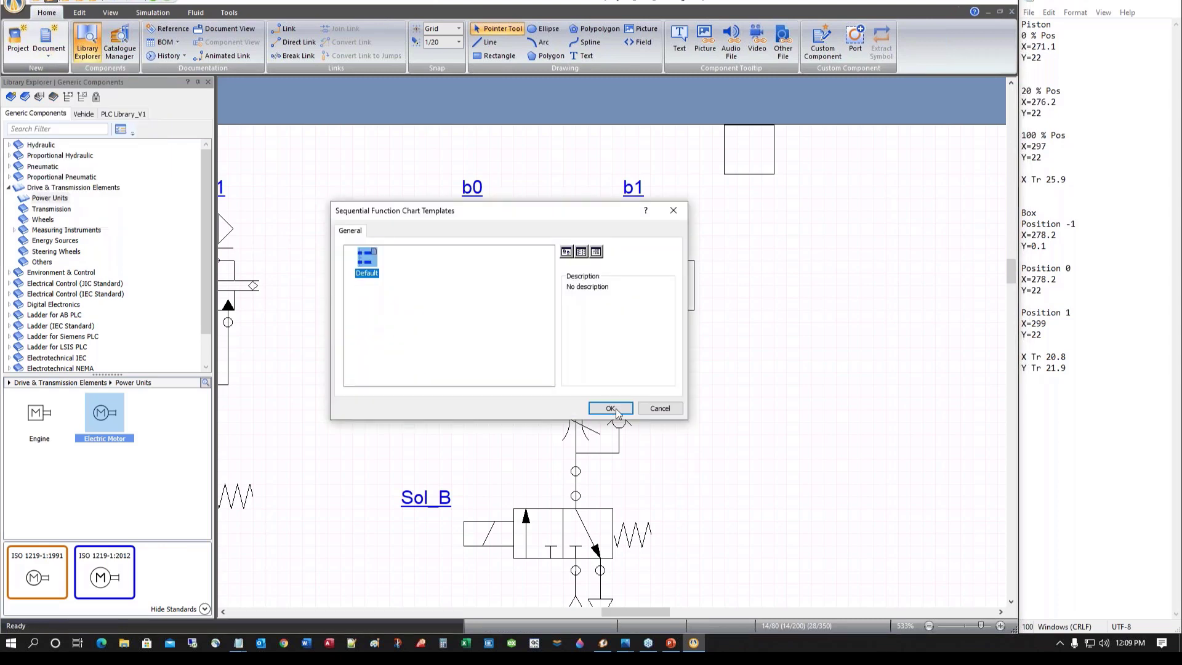
left_click(611, 409)
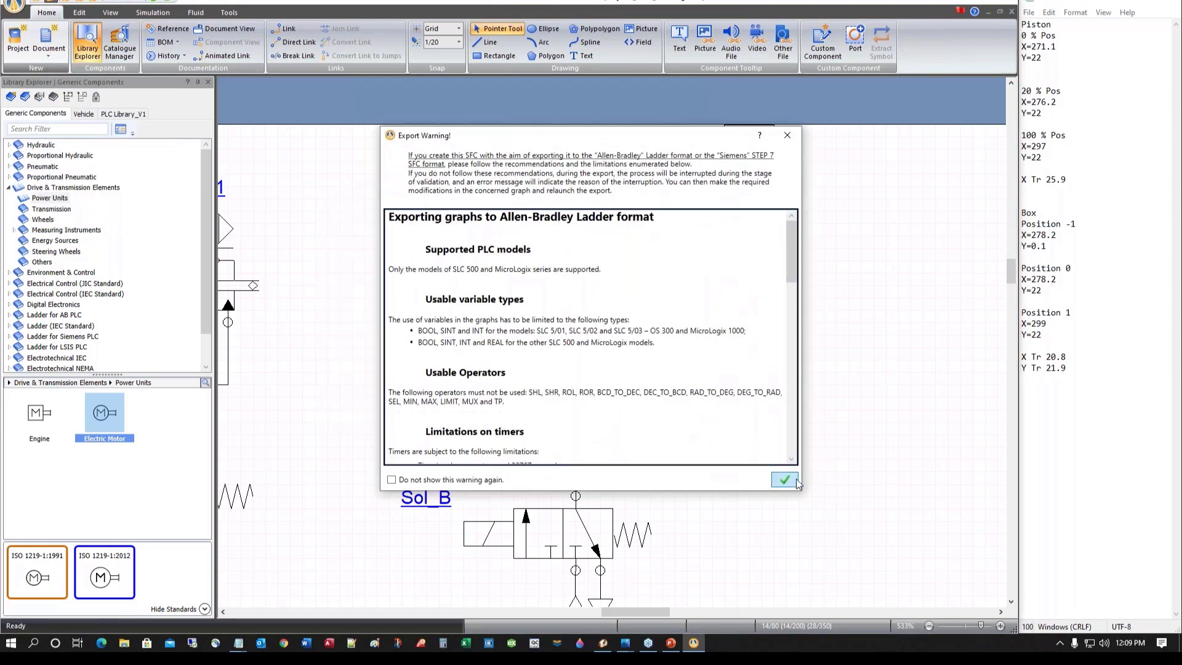
left_click(790, 479)
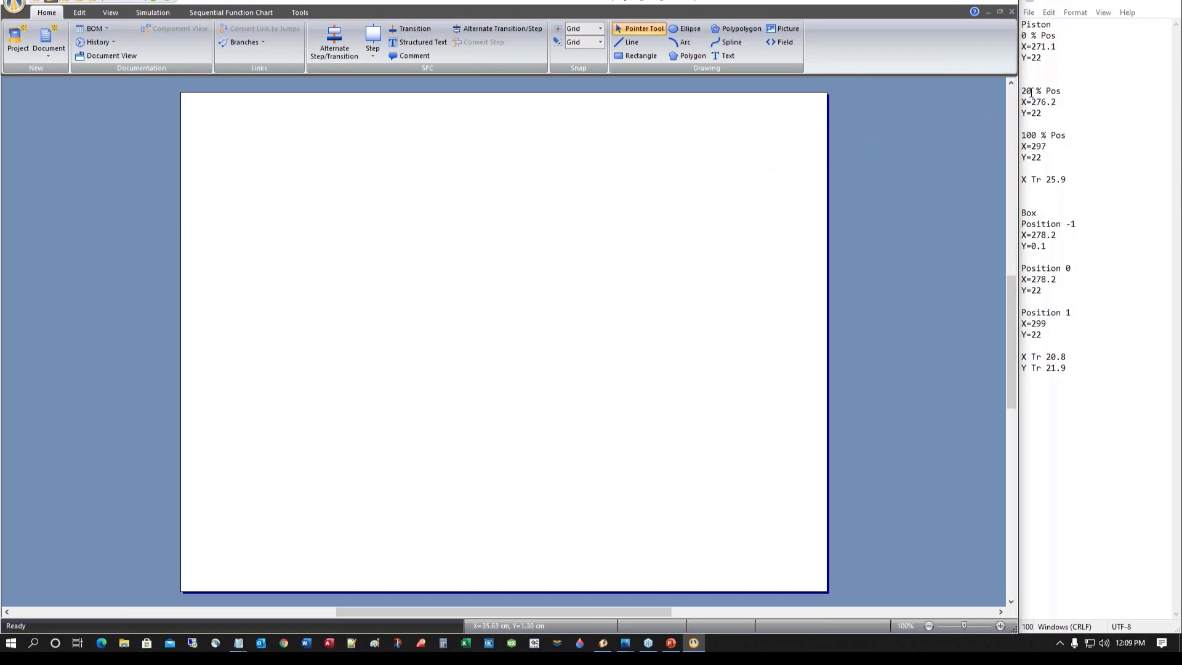
Show the Project Explorer in the maximized program window and use it to open Diagram1 and return to SFC1
double_click(972, 3)
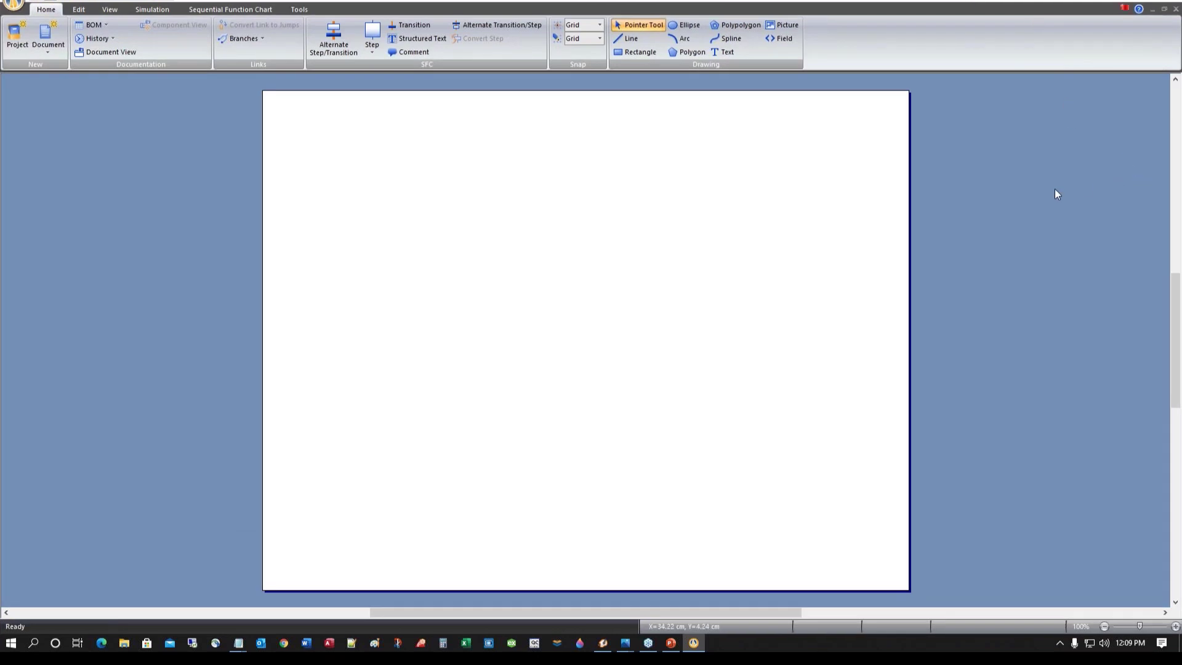
left_click(304, 12)
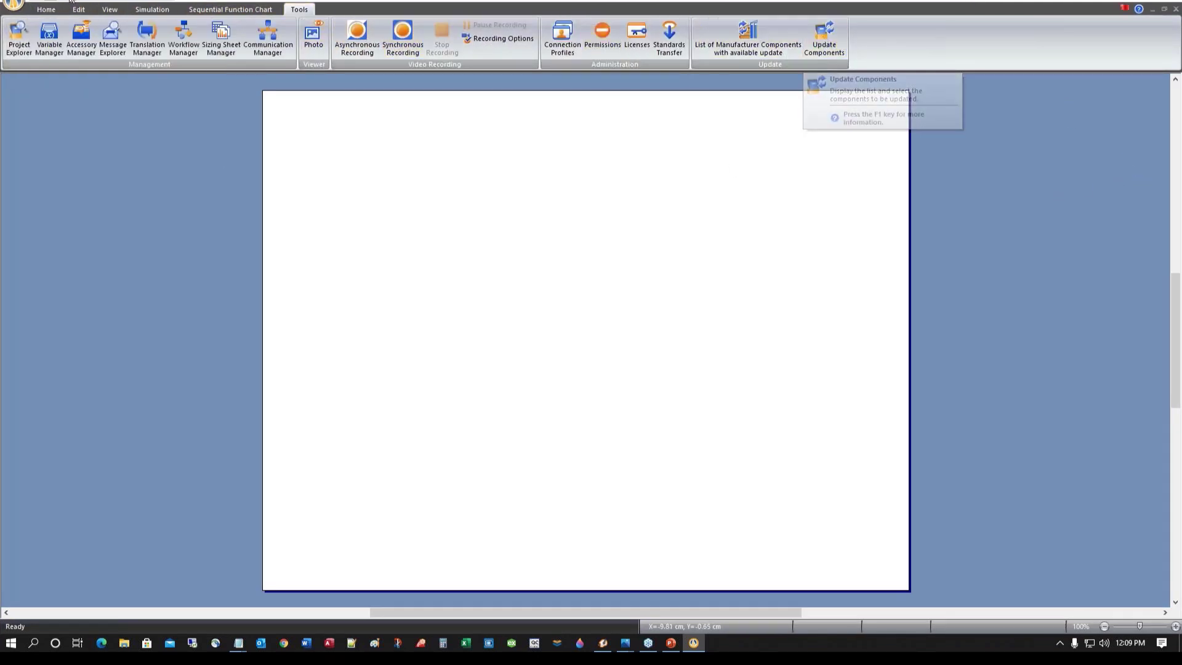
left_click(19, 48)
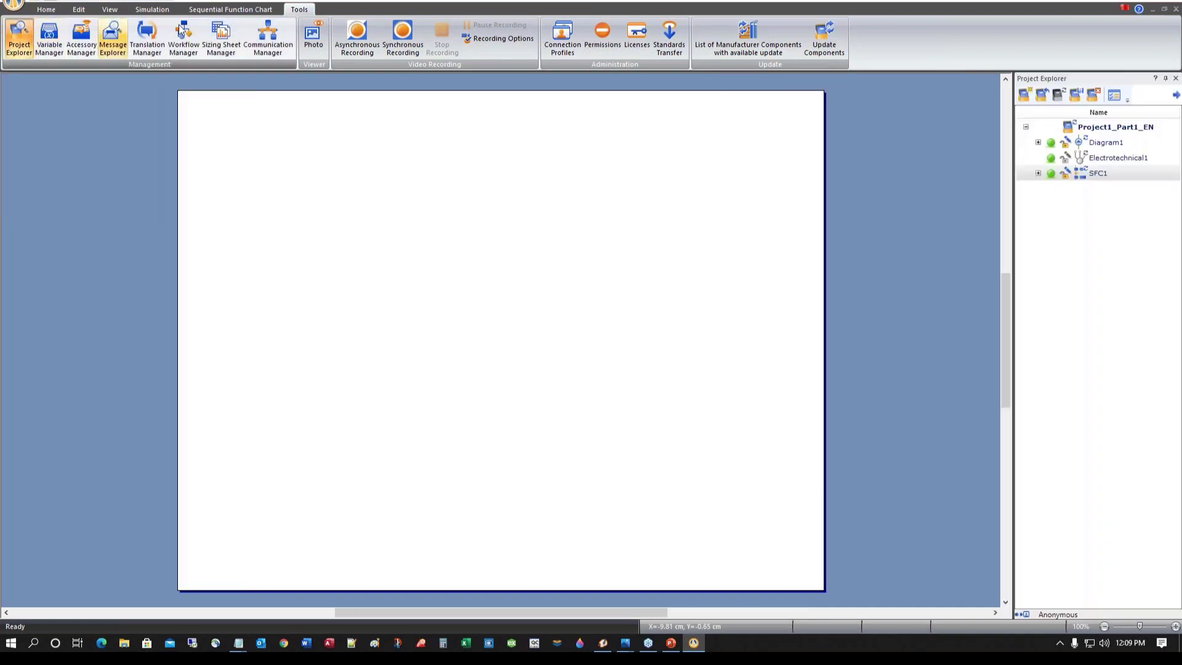
double_click(1089, 145)
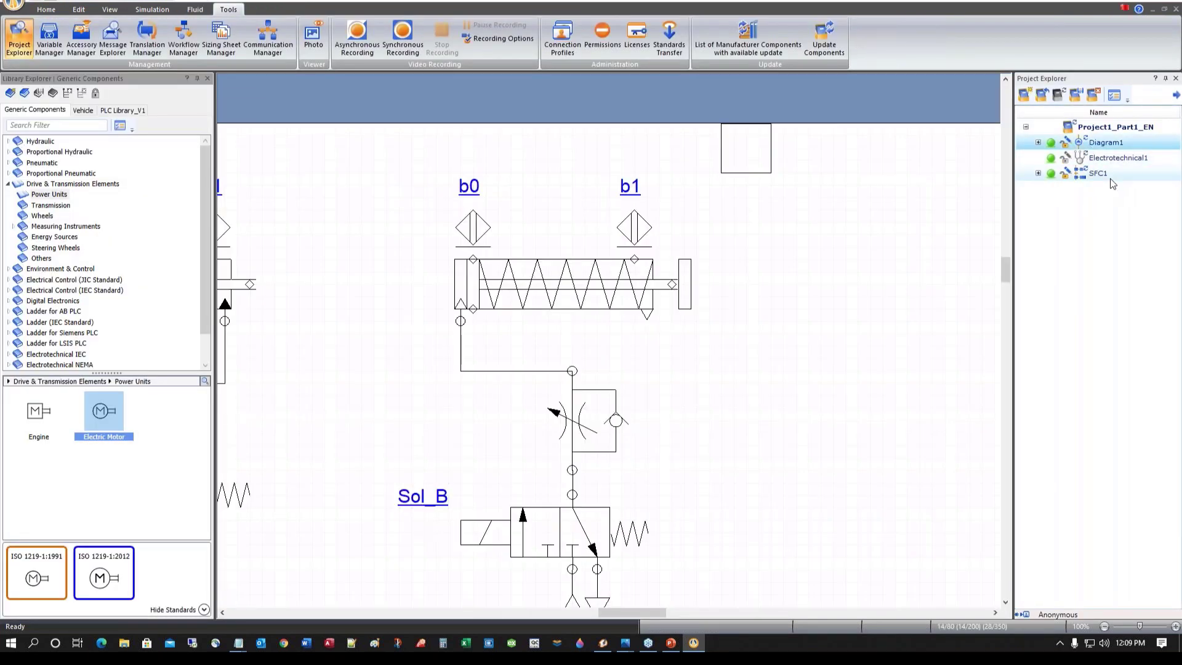
double_click(1096, 175)
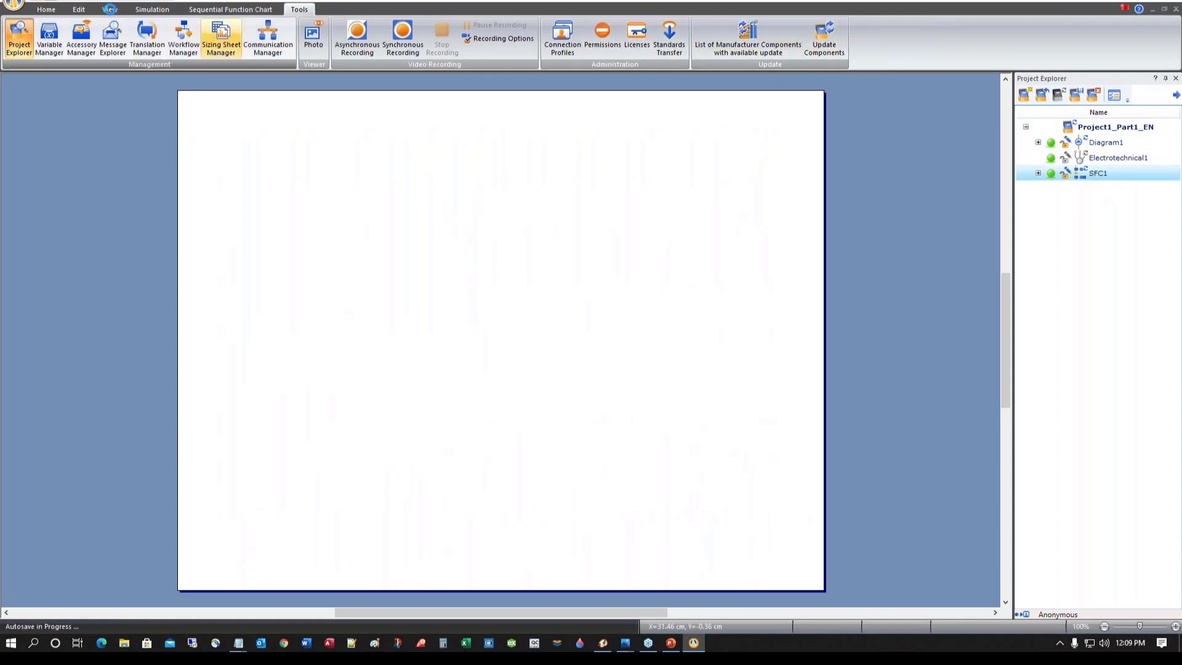
Tile the SFC1 and Diagram1 windows vertically and swap their places so Diagram1 comes before SFC1
left_click(110, 10)
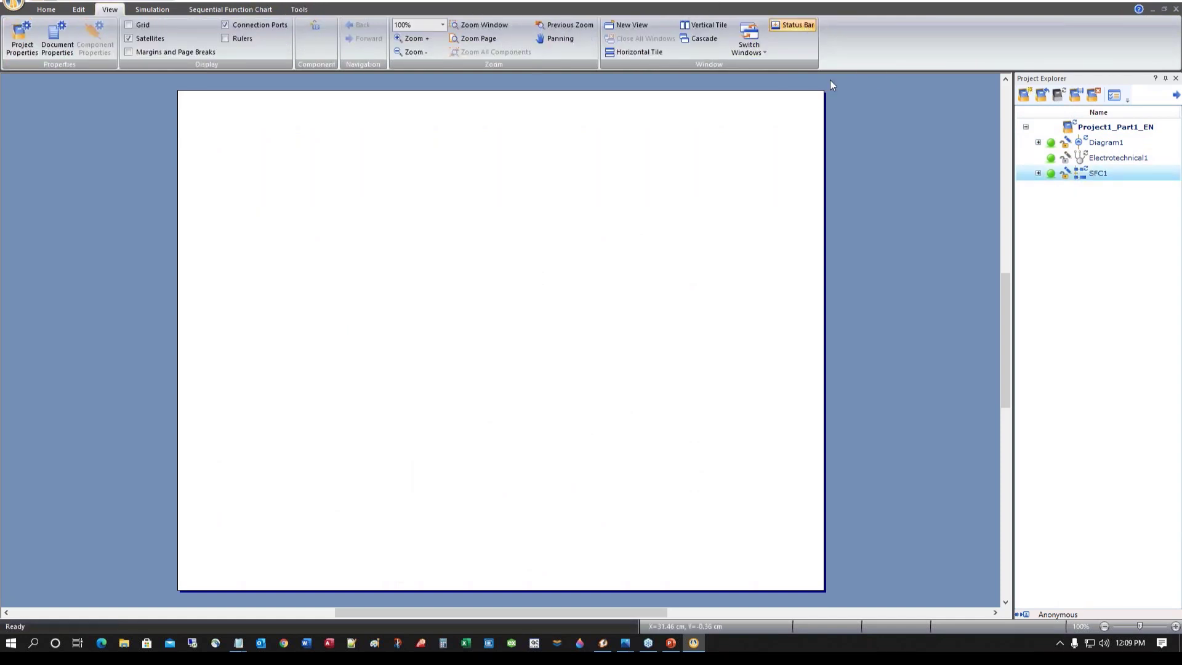
left_click(704, 25)
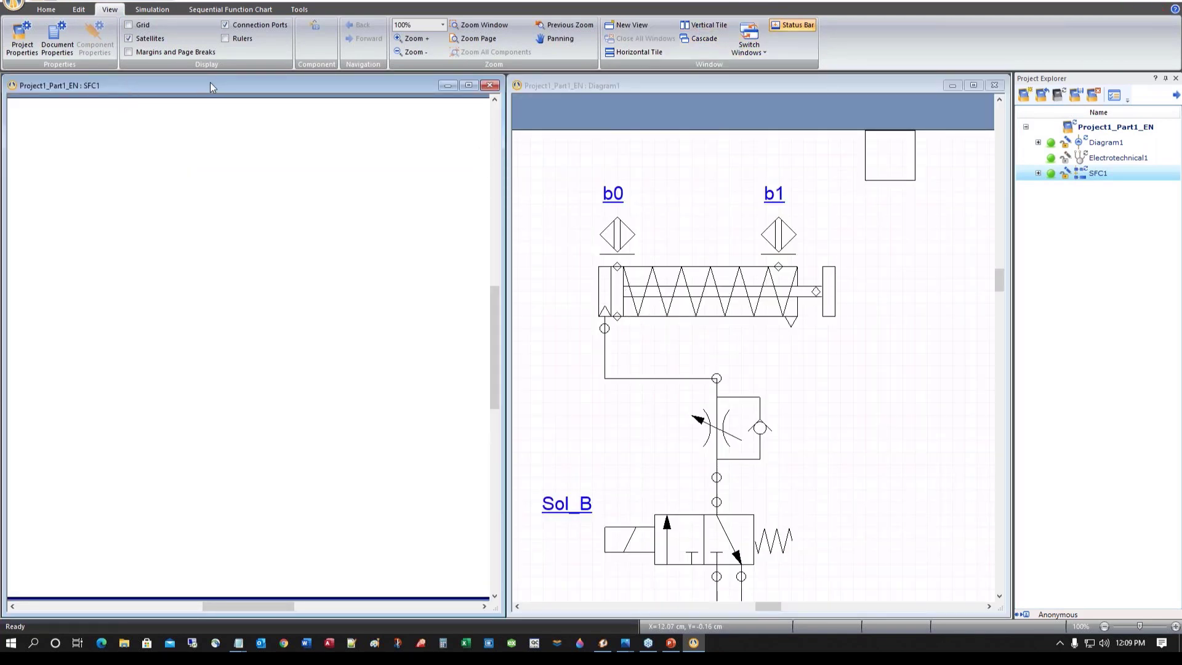
left_click_drag(209, 82, 729, 185)
left_click_drag(668, 87, 216, 86)
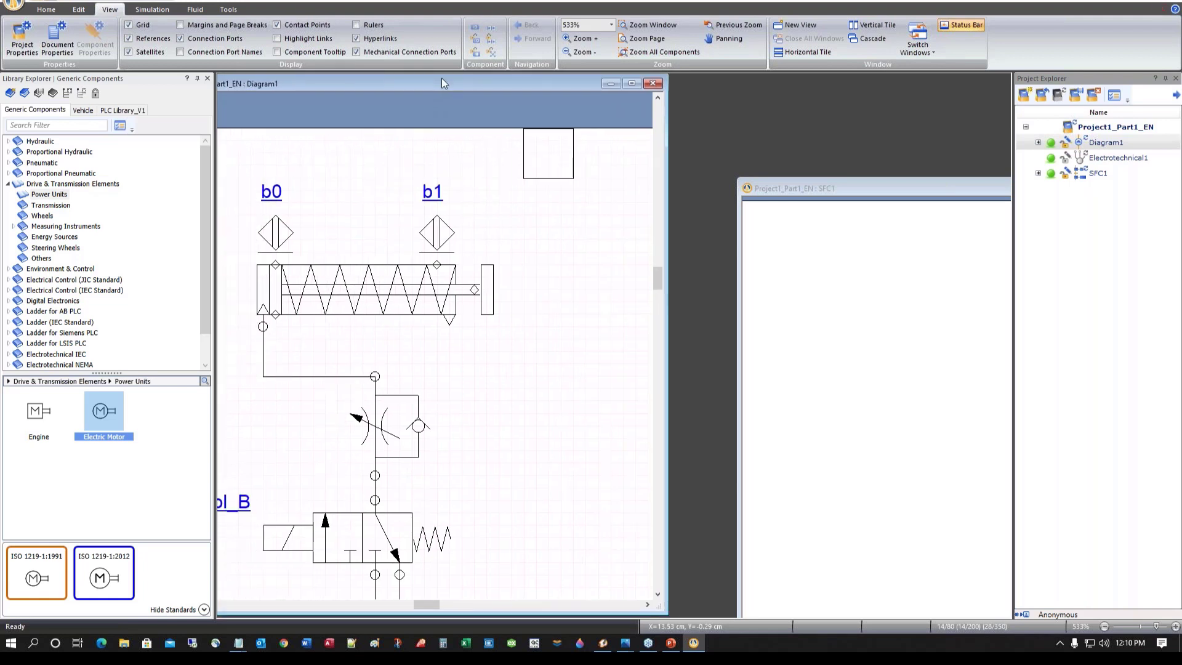
left_click(844, 191)
left_click_drag(845, 187, 747, 114)
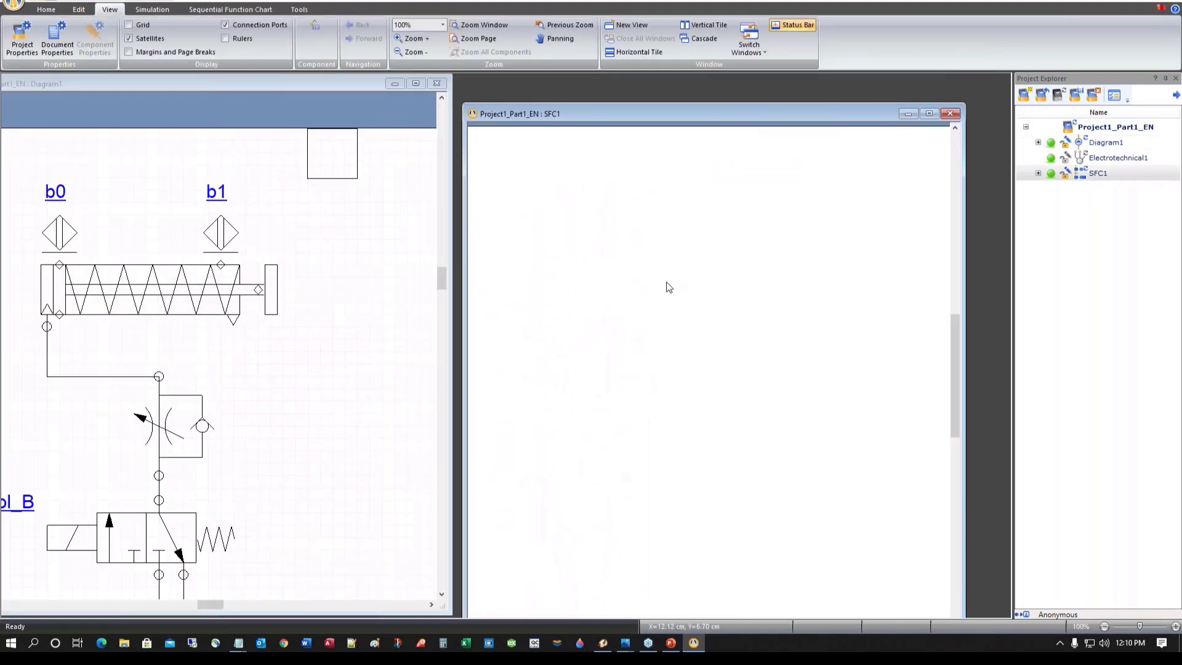
Pan and zoom the blank SFC1 page until its upper-left corner is in view
right_click(645, 295)
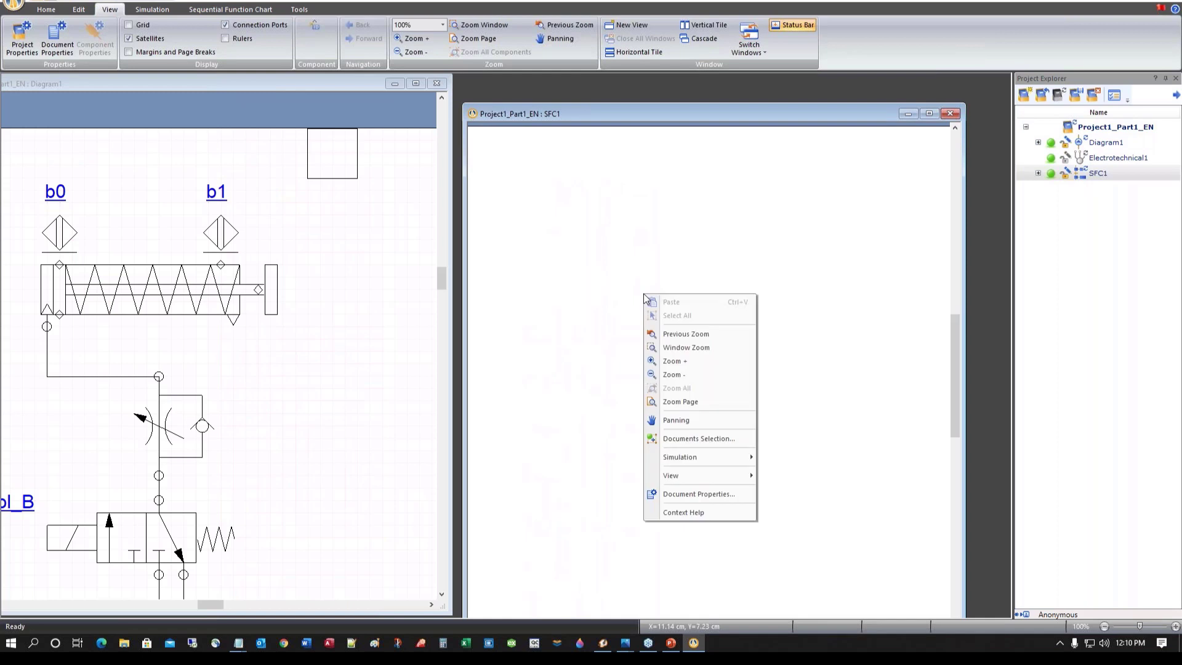
left_click(676, 420)
left_click_drag(610, 359, 765, 417)
left_click_drag(710, 378, 699, 367)
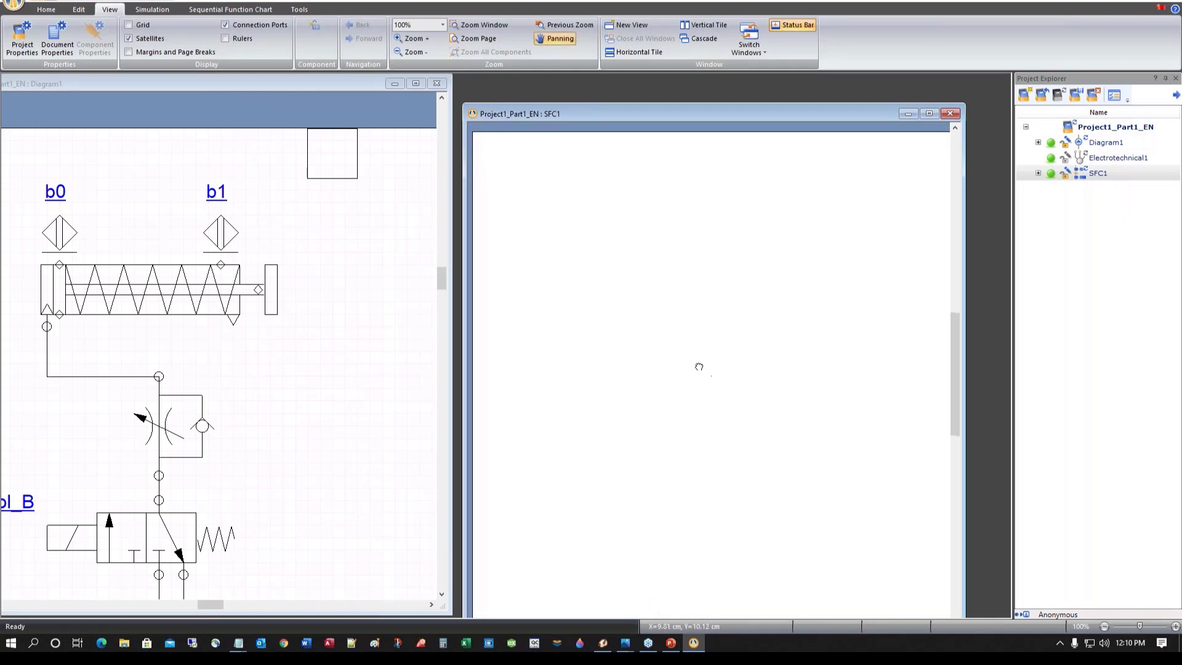
scroll(701, 367, "down", 2)
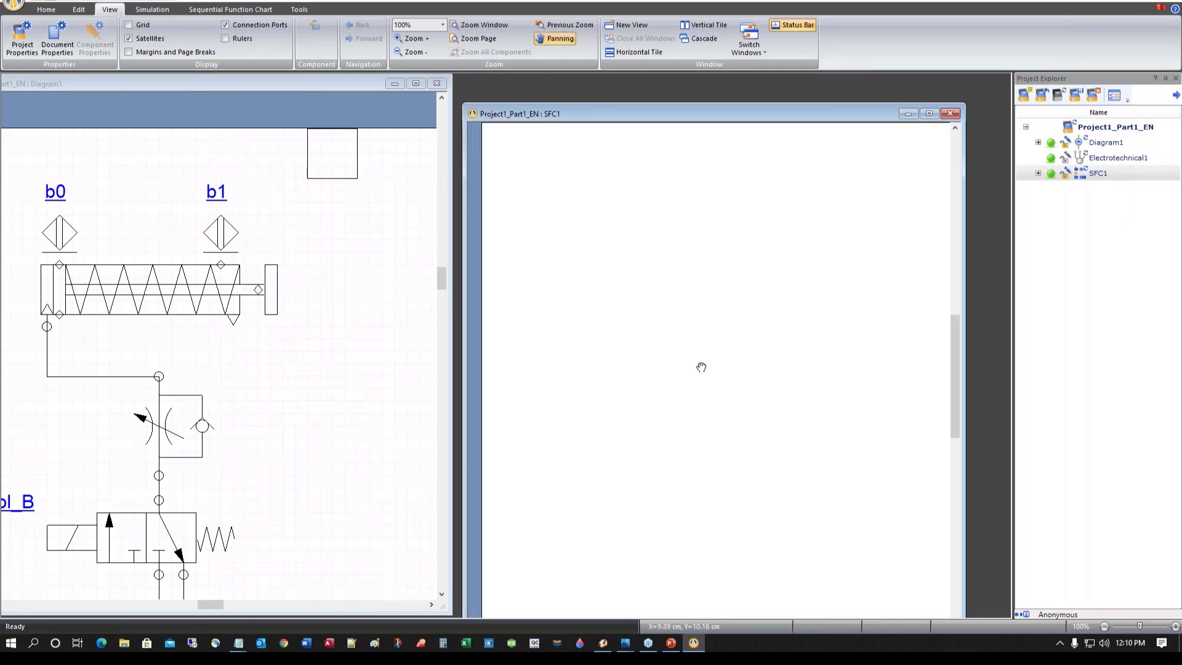
scroll(702, 367, "up", 3)
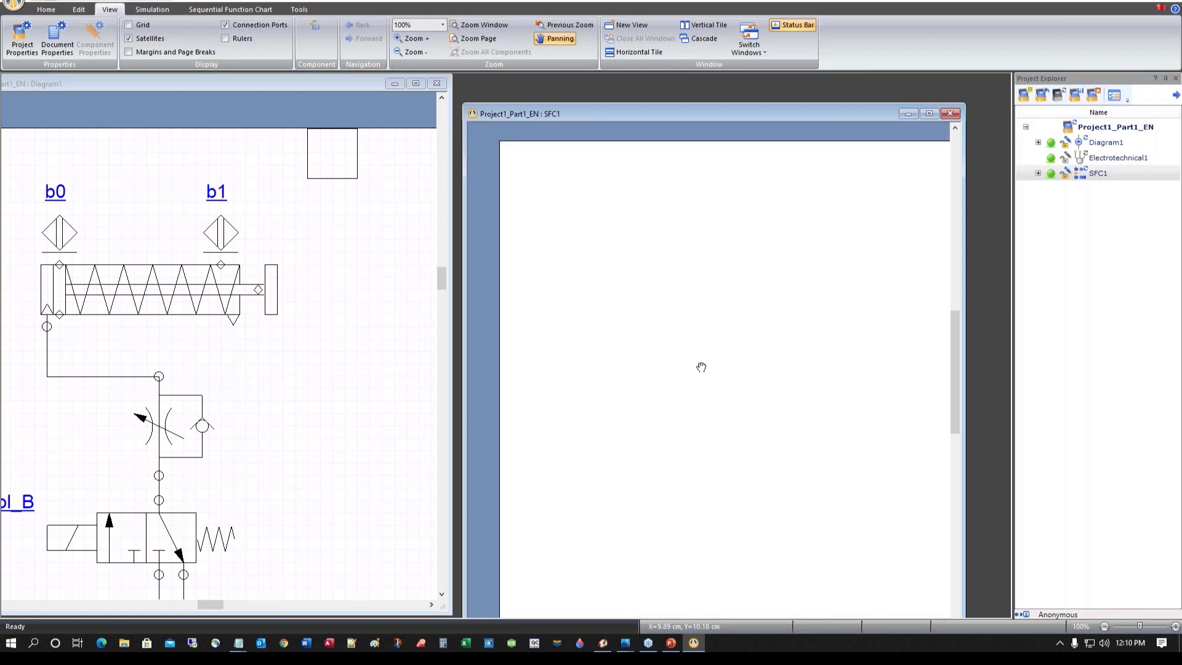
key("Escape")
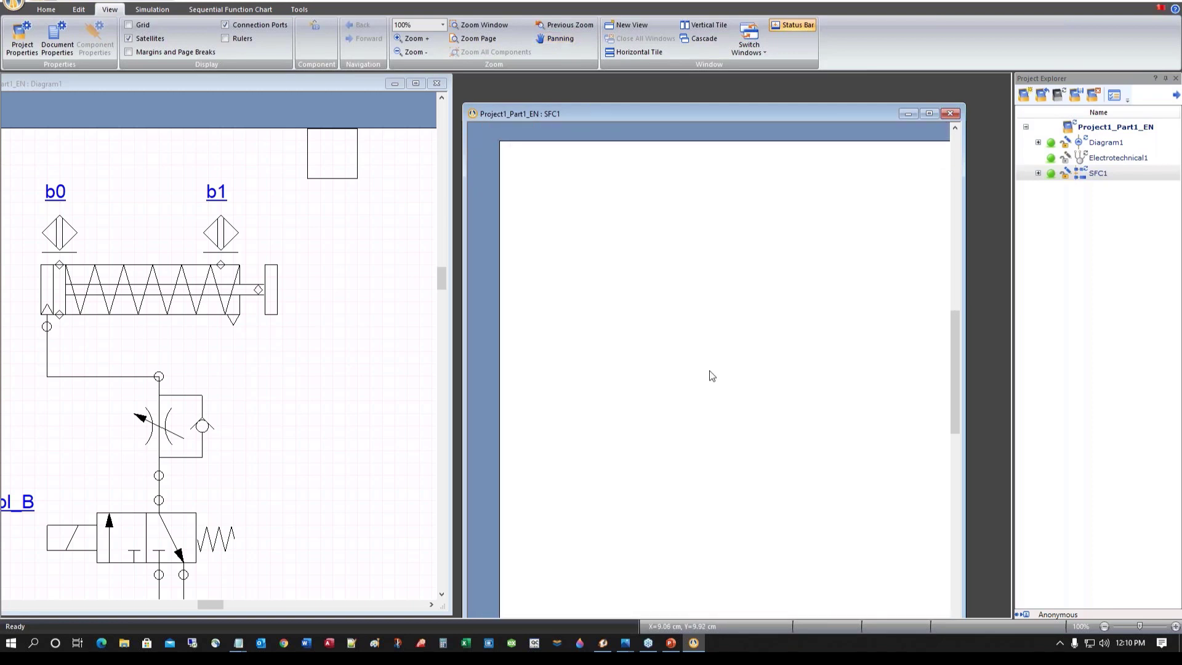
scroll(711, 376, "down", 2)
scroll(712, 376, "up", 4)
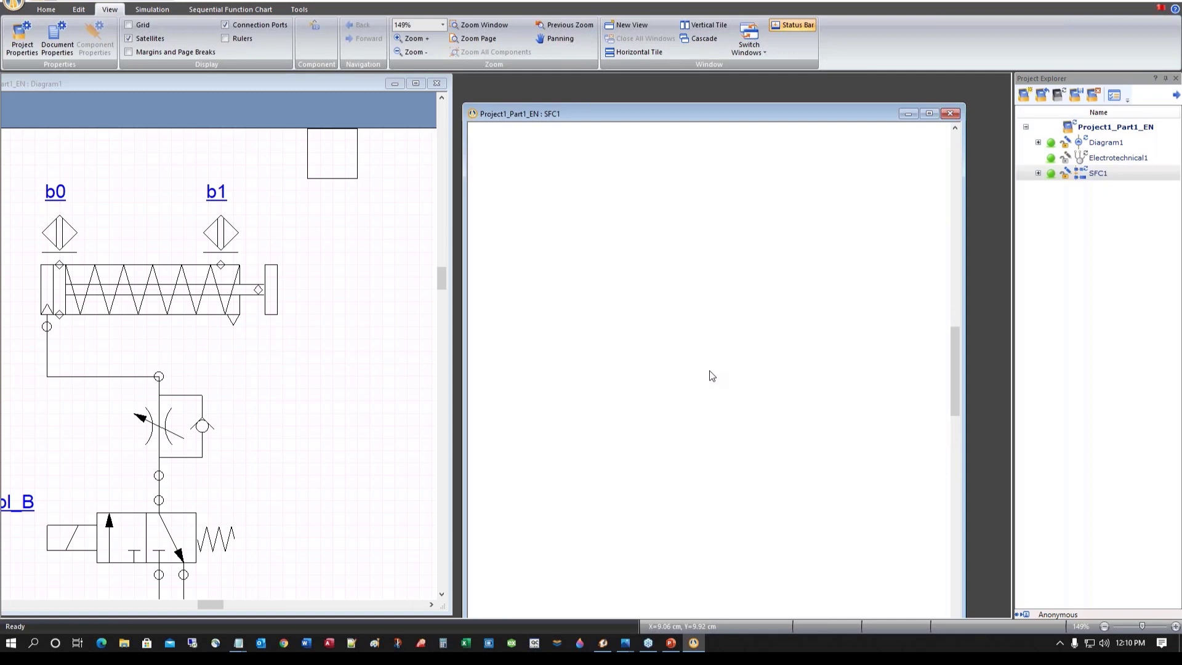
scroll(712, 375, "down", 2)
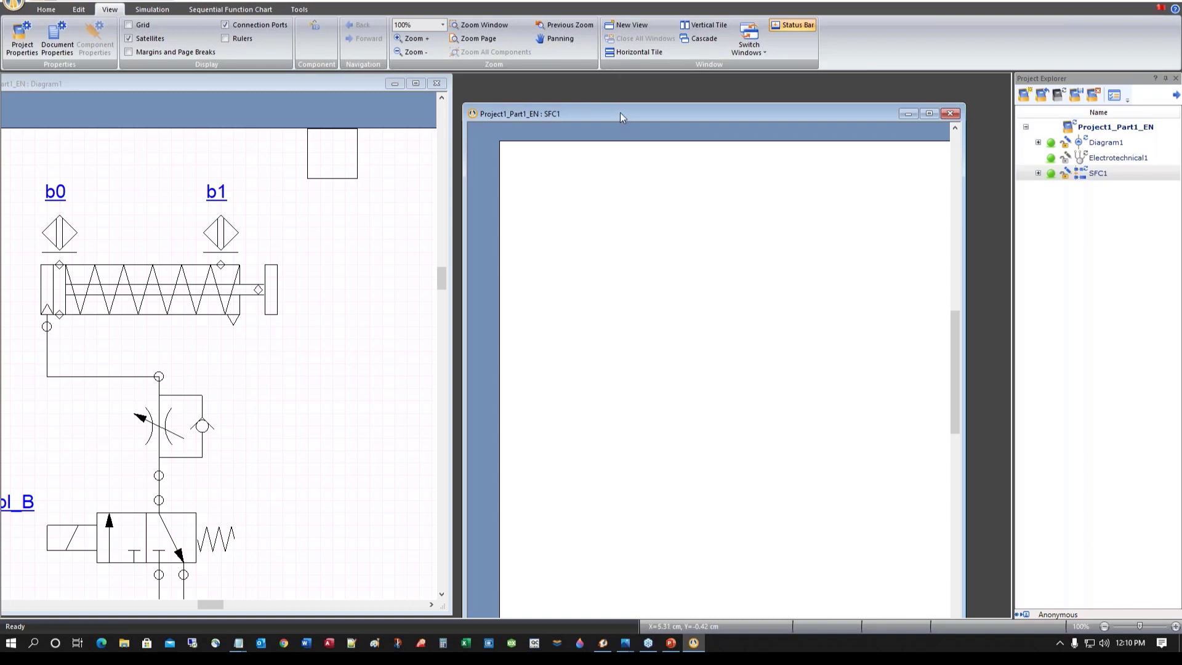
Arrange the SFC1 and Diagram1 windows side by side with a vertical tile
left_click_drag(619, 113, 614, 84)
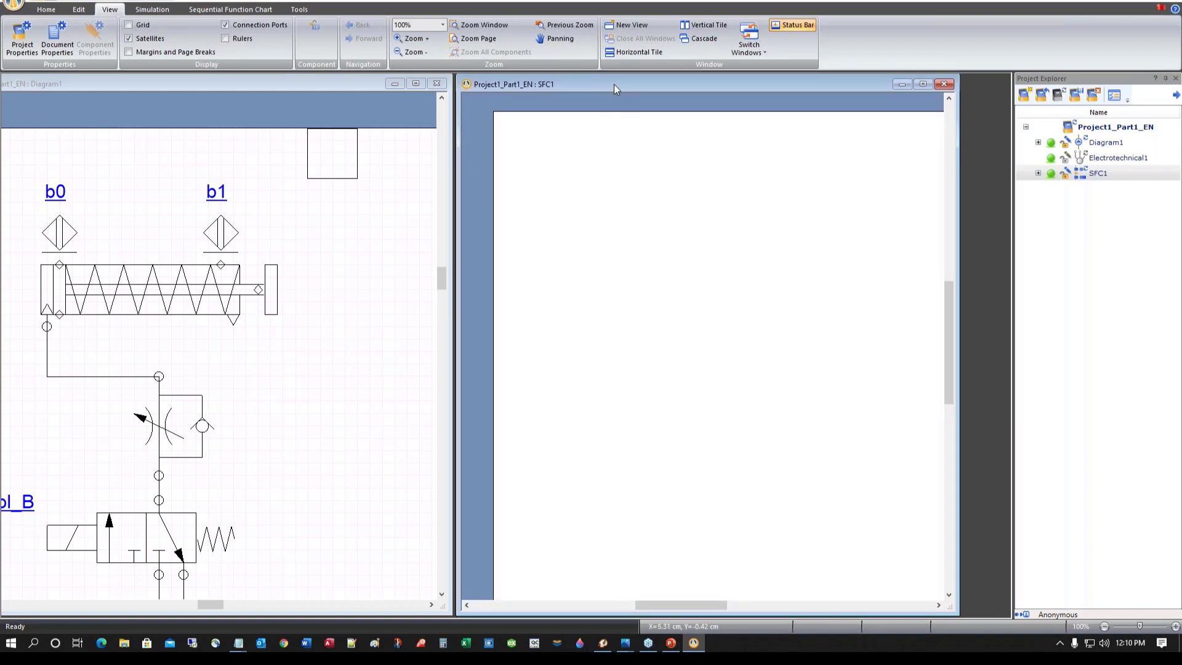
double_click(614, 84)
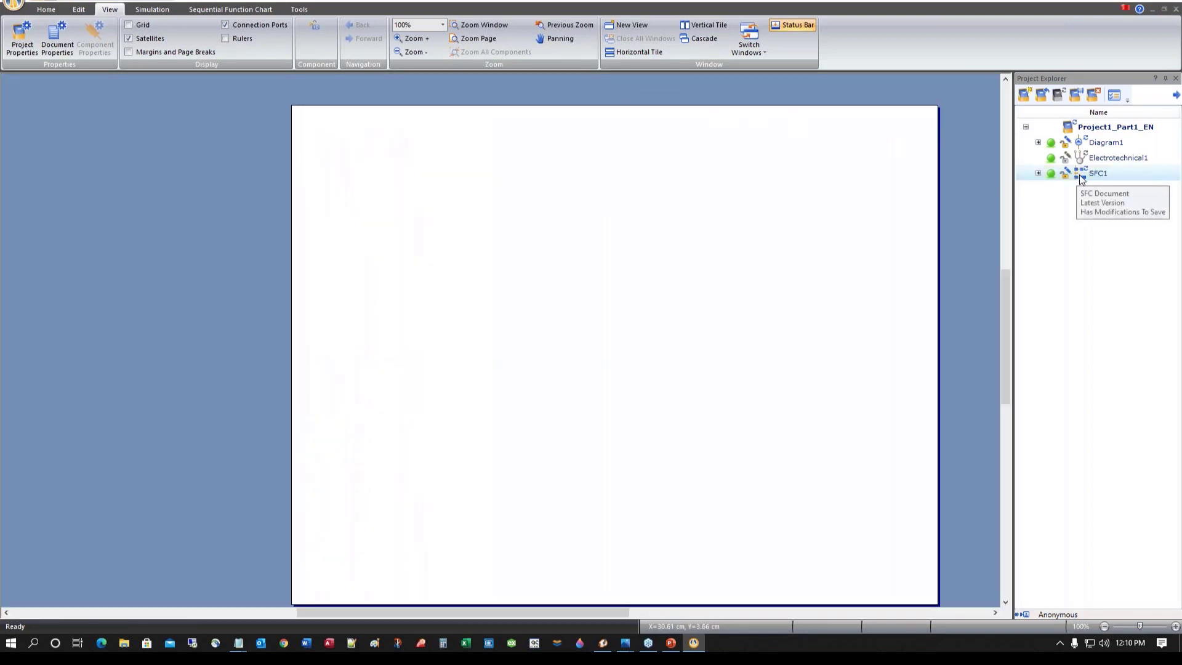
left_click(702, 29)
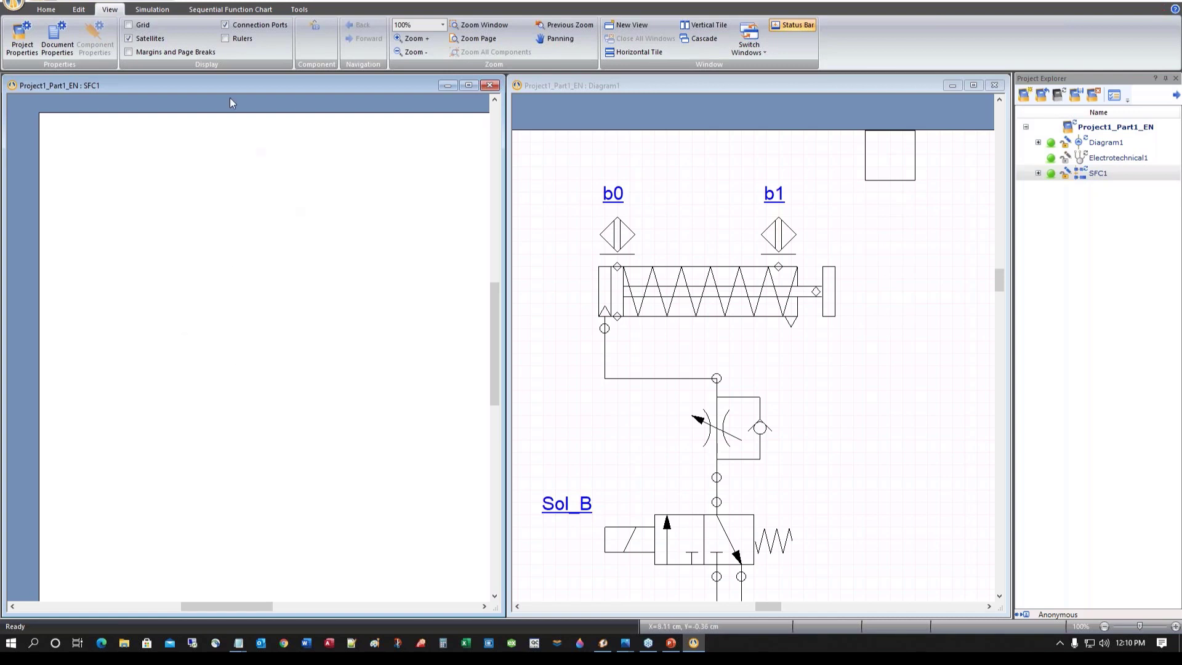
Place one Structured Text block in the upper part of the SFC1 page and end the placement
left_click(46, 9)
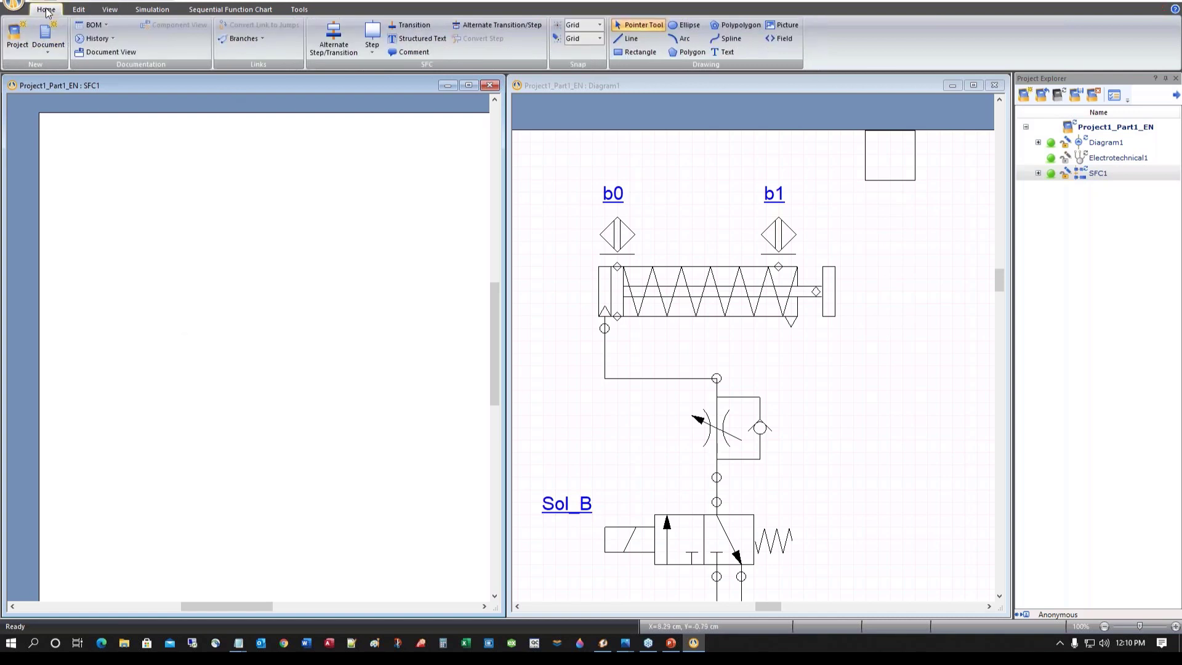
left_click(418, 38)
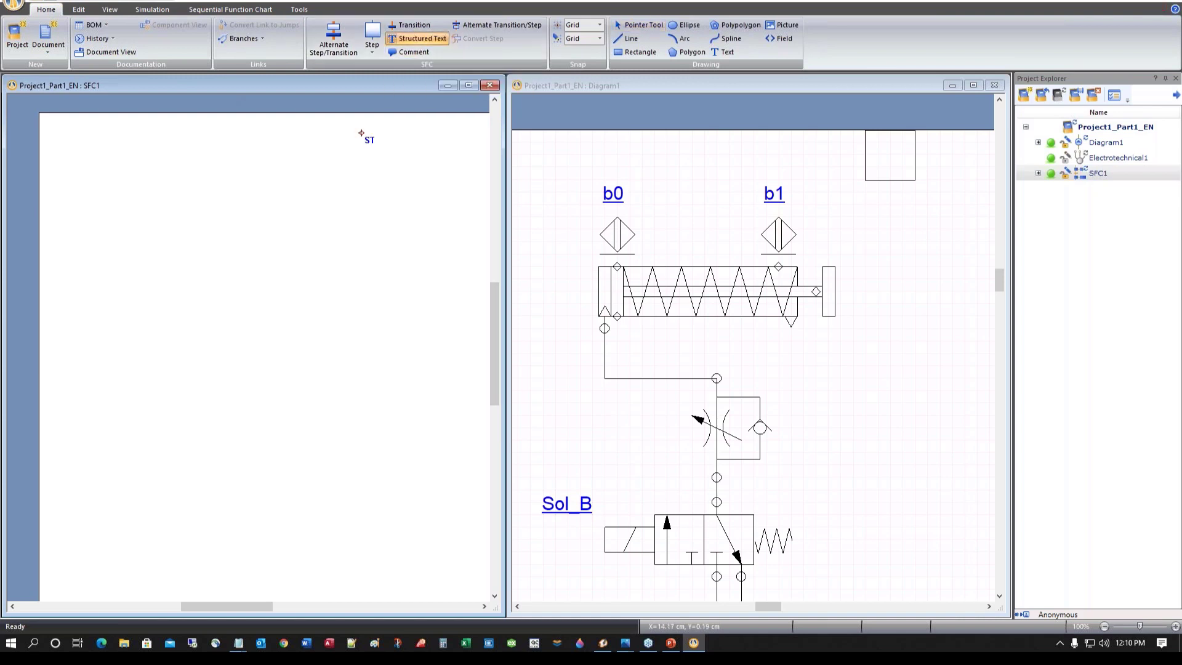
left_click(333, 220)
key("Escape")
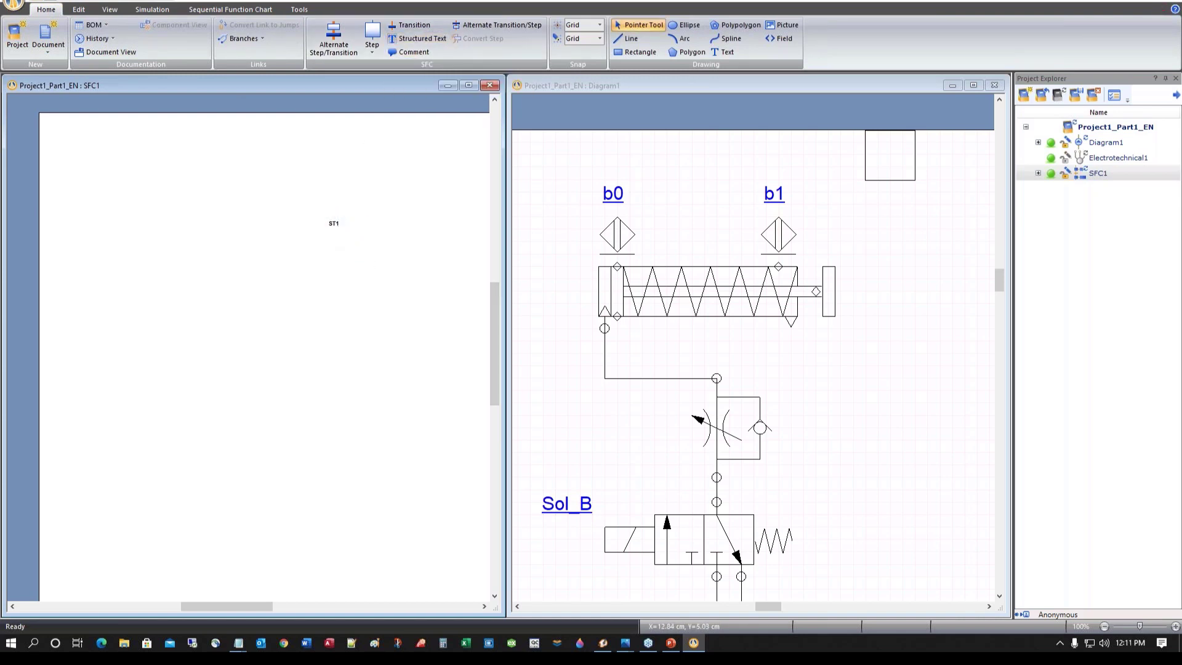
Open the properties of the ST1 structured text block and clear the name filter on its variable list
double_click(334, 223)
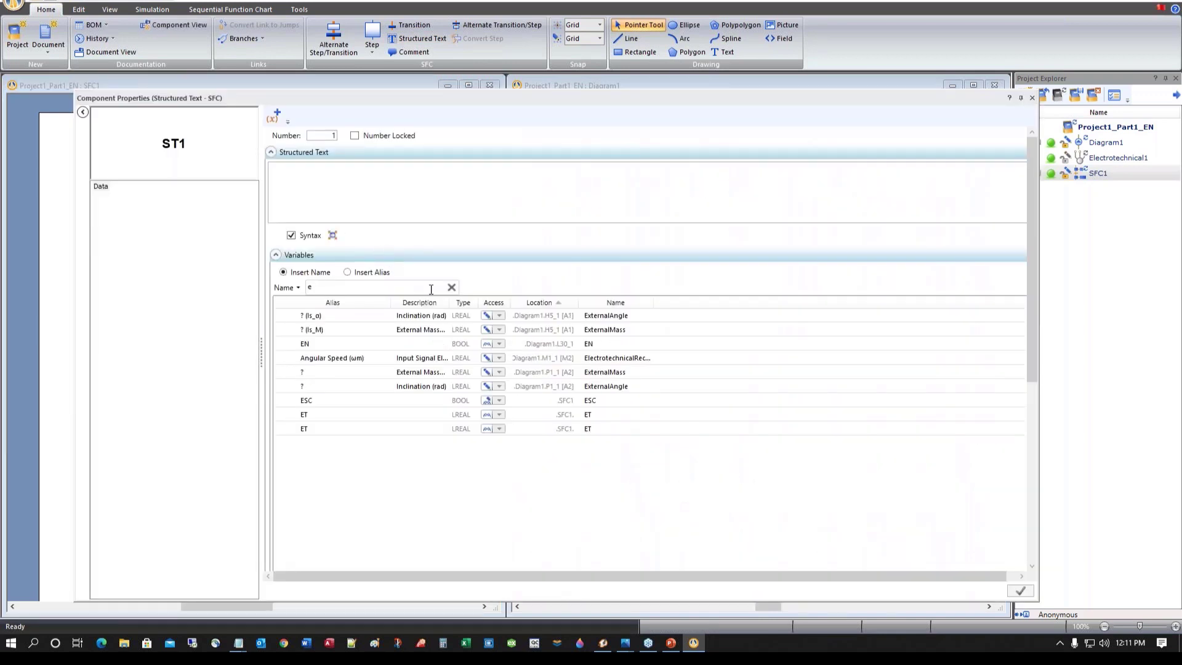
left_click_drag(421, 101, 511, 144)
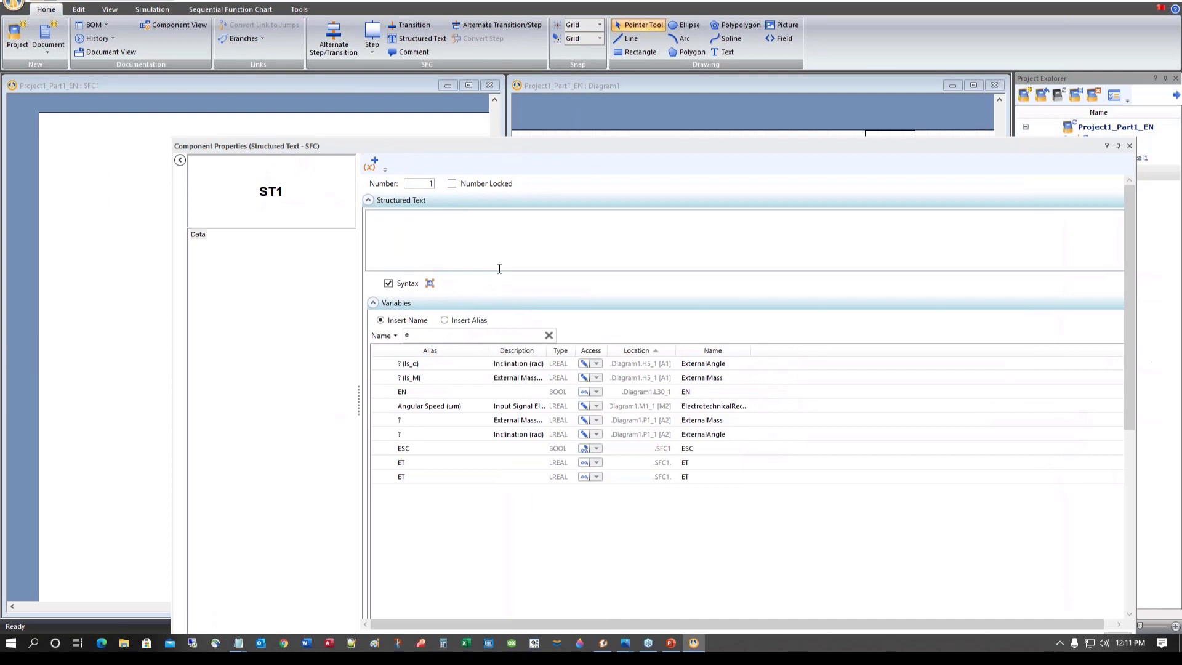
left_click(406, 223)
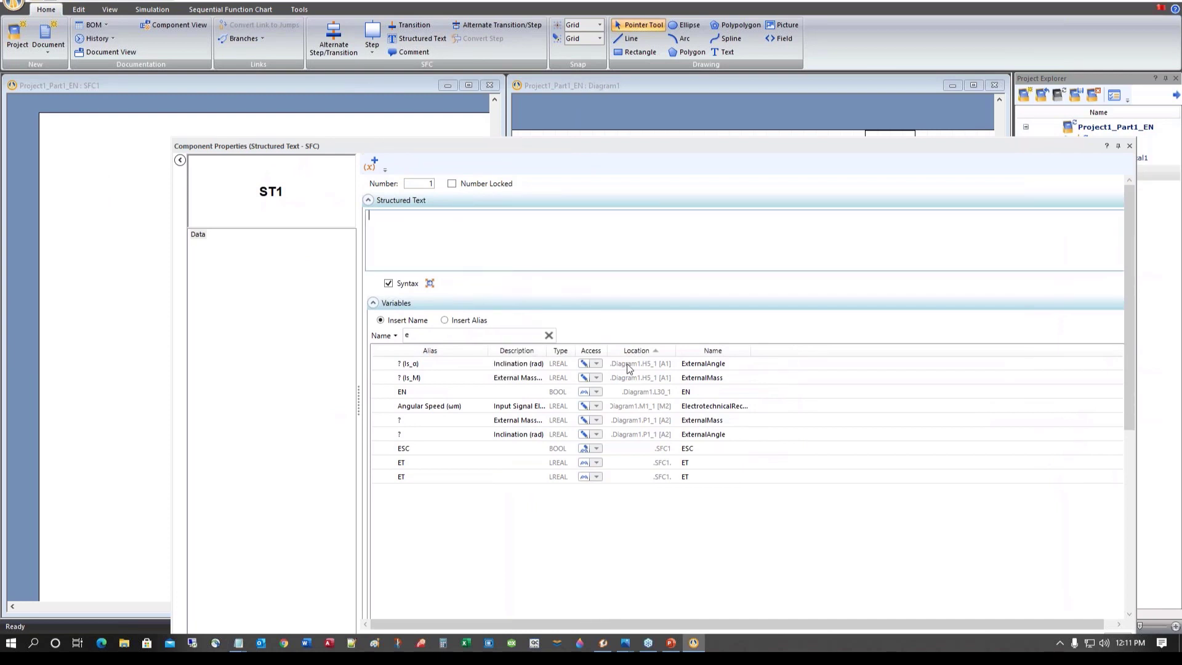
left_click(427, 335)
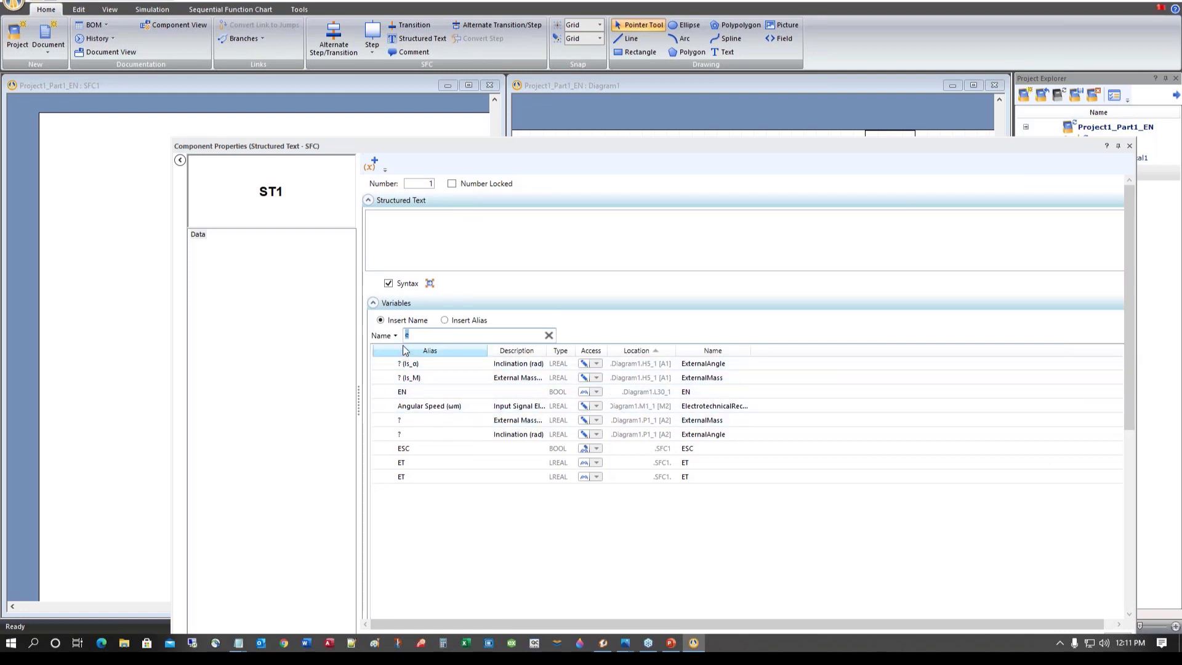
key("BackSpace")
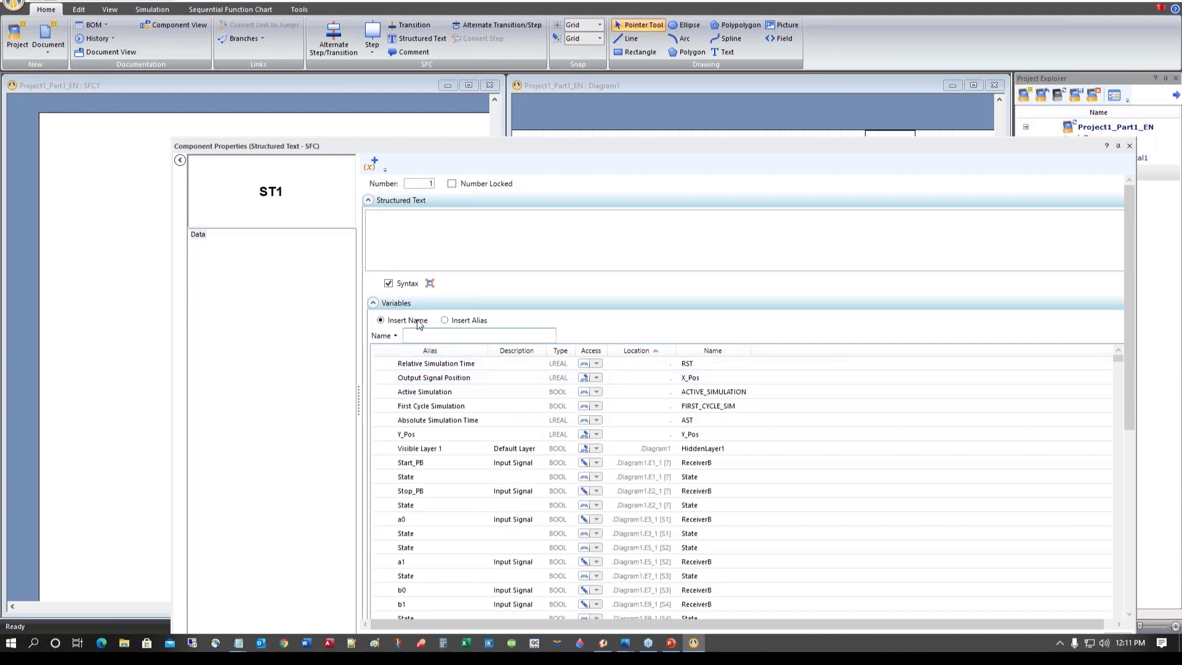
Filter the variables by "y" and begin ST1's structured text with the Y_Pos variable and the numeric assignment operator :=
left_click_drag(672, 142, 648, 88)
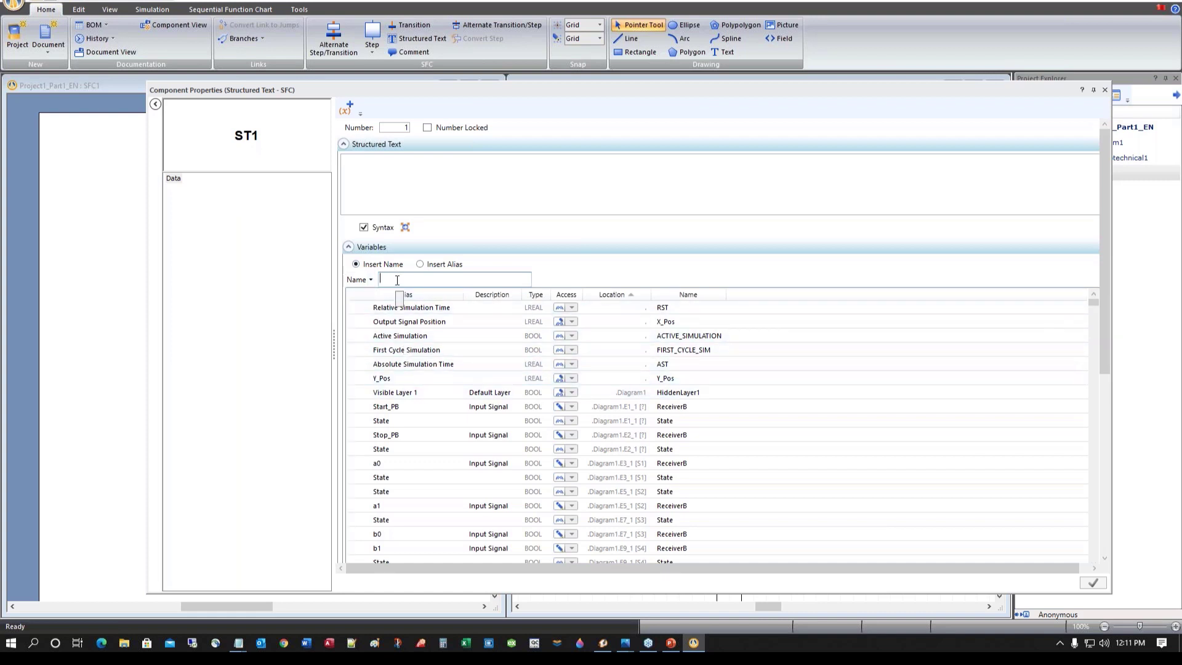
type("y")
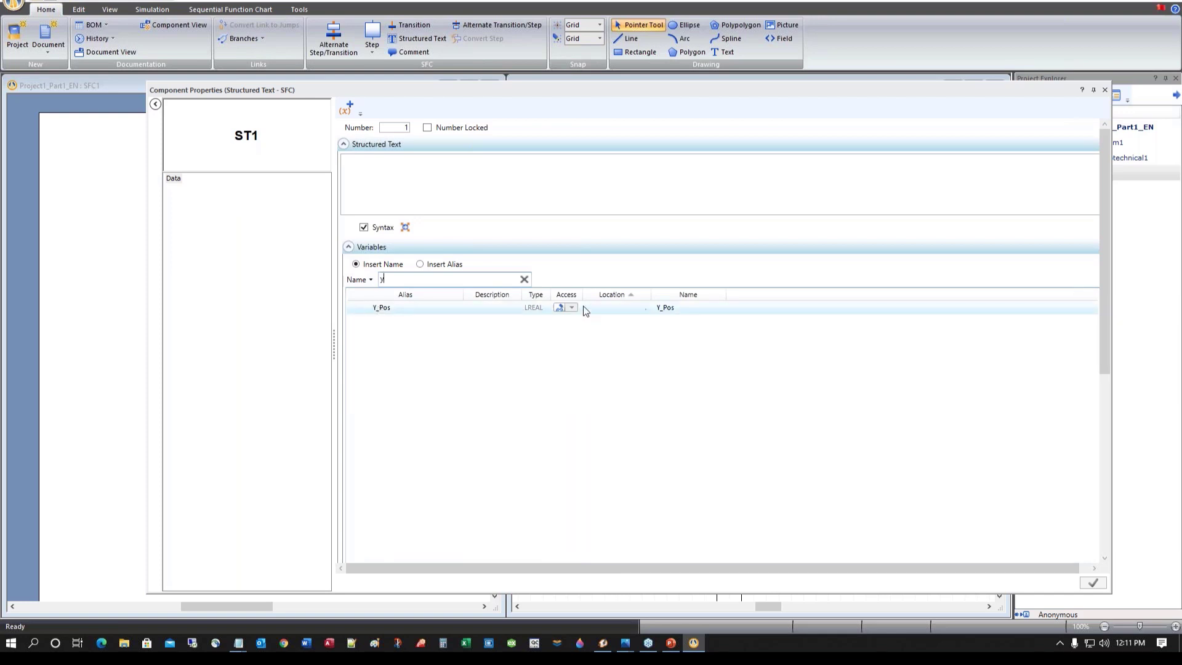
double_click(668, 307)
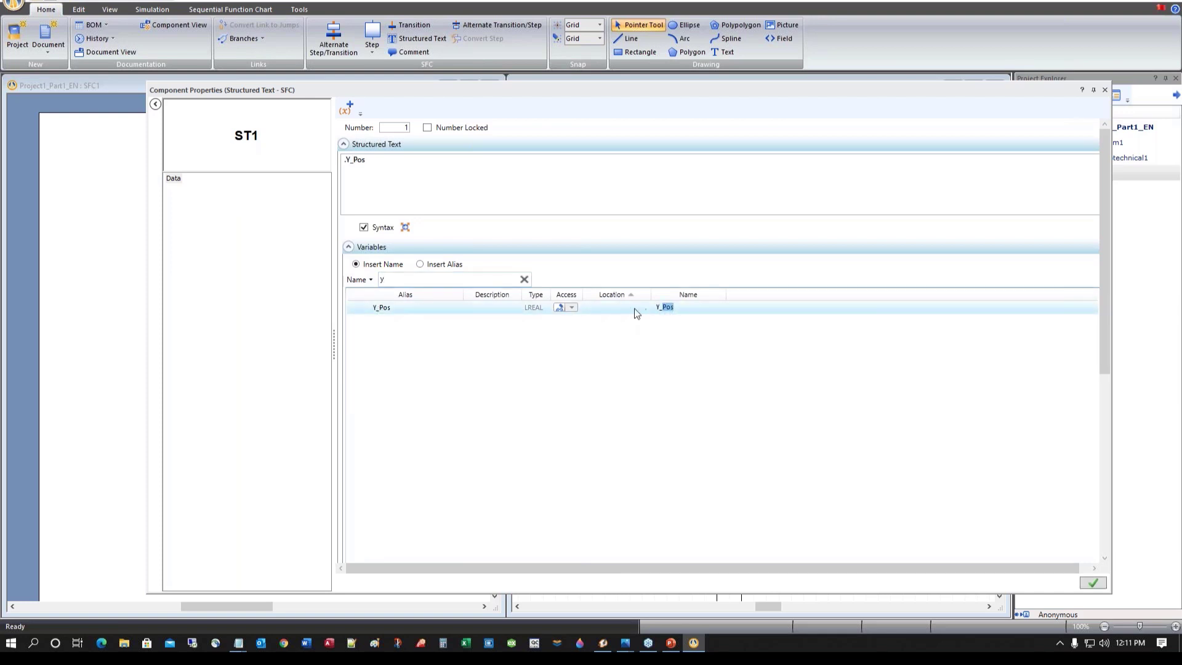
left_click_drag(1105, 225, 1092, 397)
left_click(661, 398)
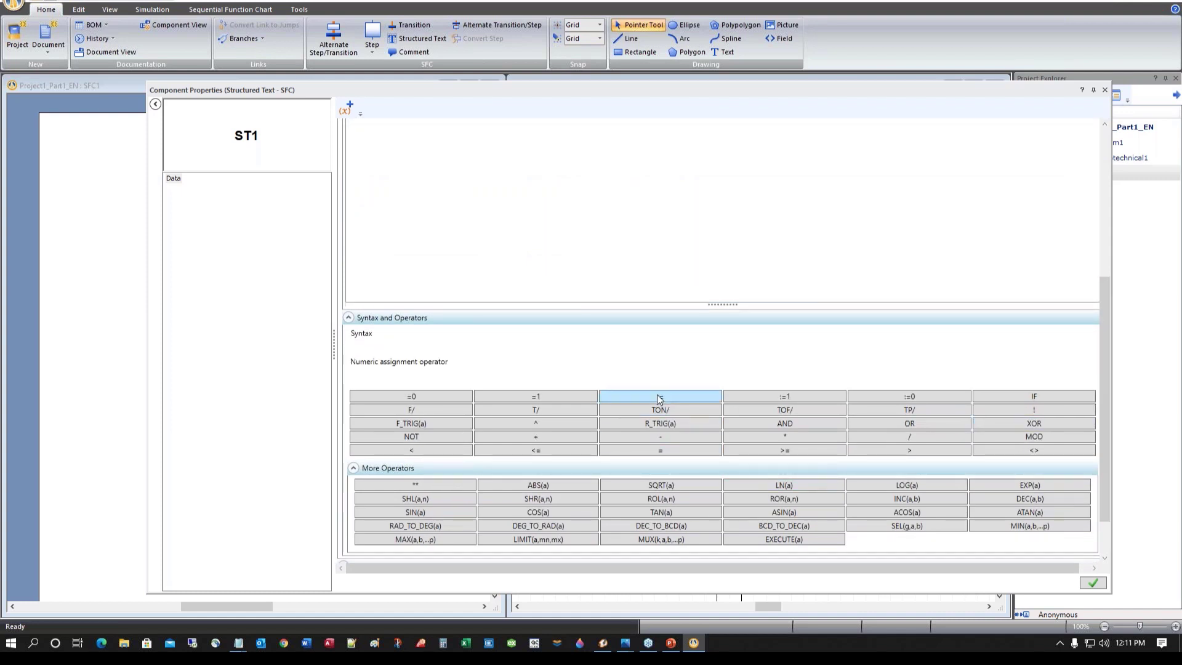
left_click_drag(1102, 455, 1102, 301)
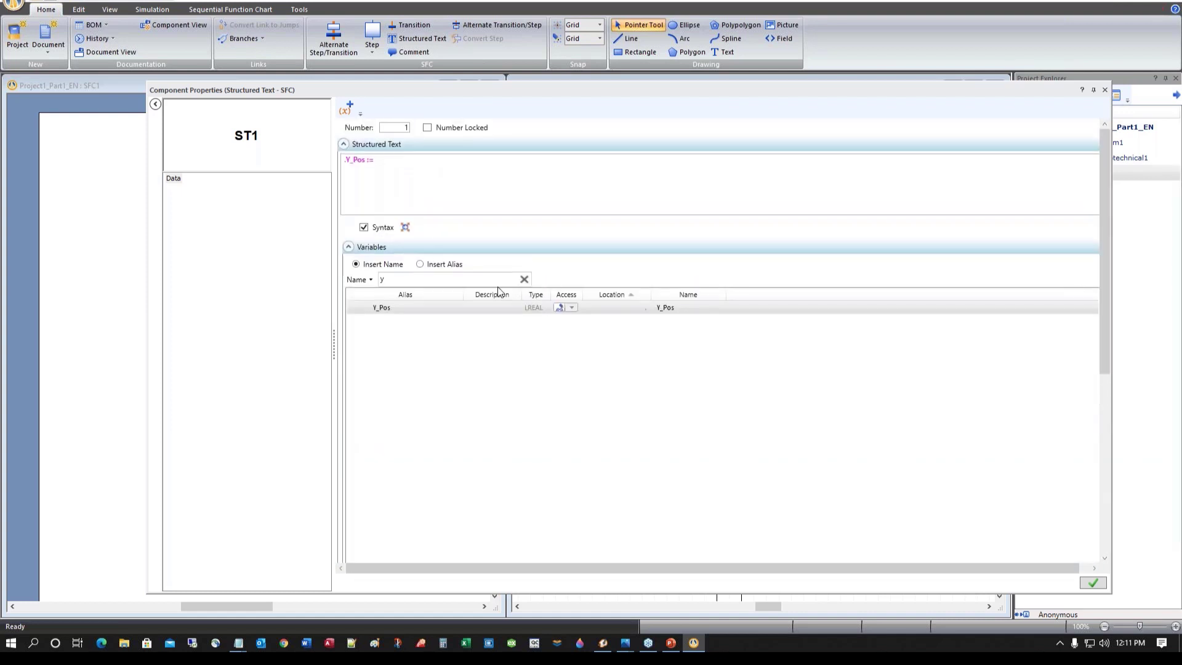
Continue the assignment in ST1 with the Y_Pos variable and the addition operator so it reads .Y_Pos := .Y_Pos +
double_click(657, 312)
left_click(412, 162)
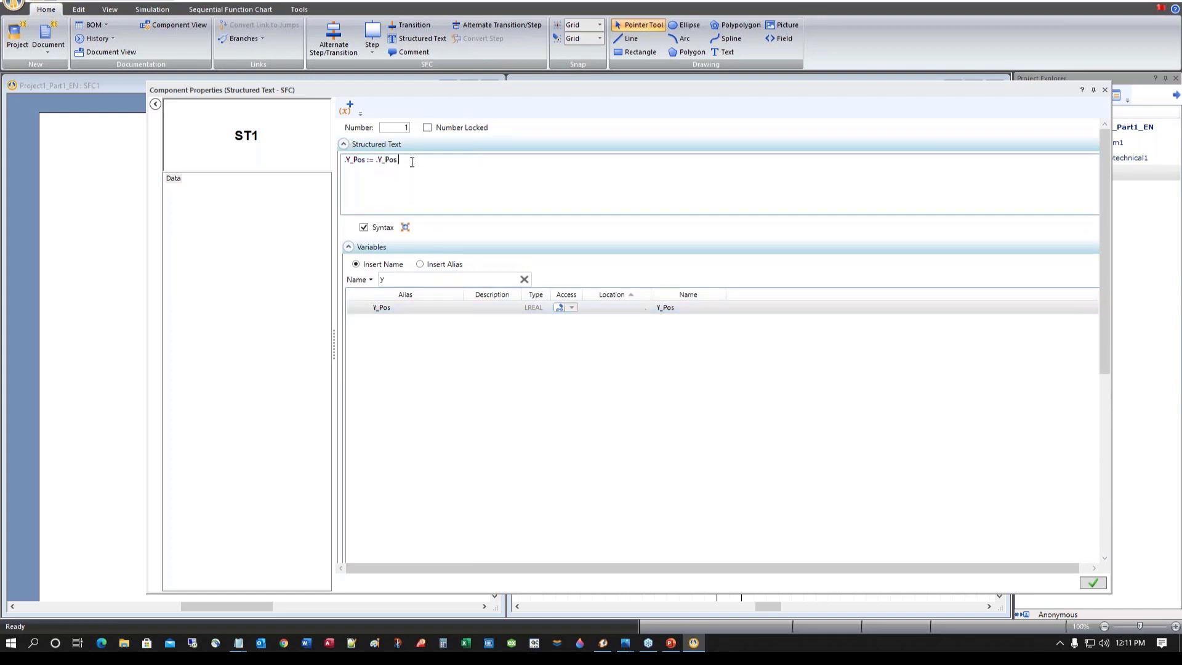
left_click_drag(1102, 277, 1099, 484)
mouse_move(534, 382)
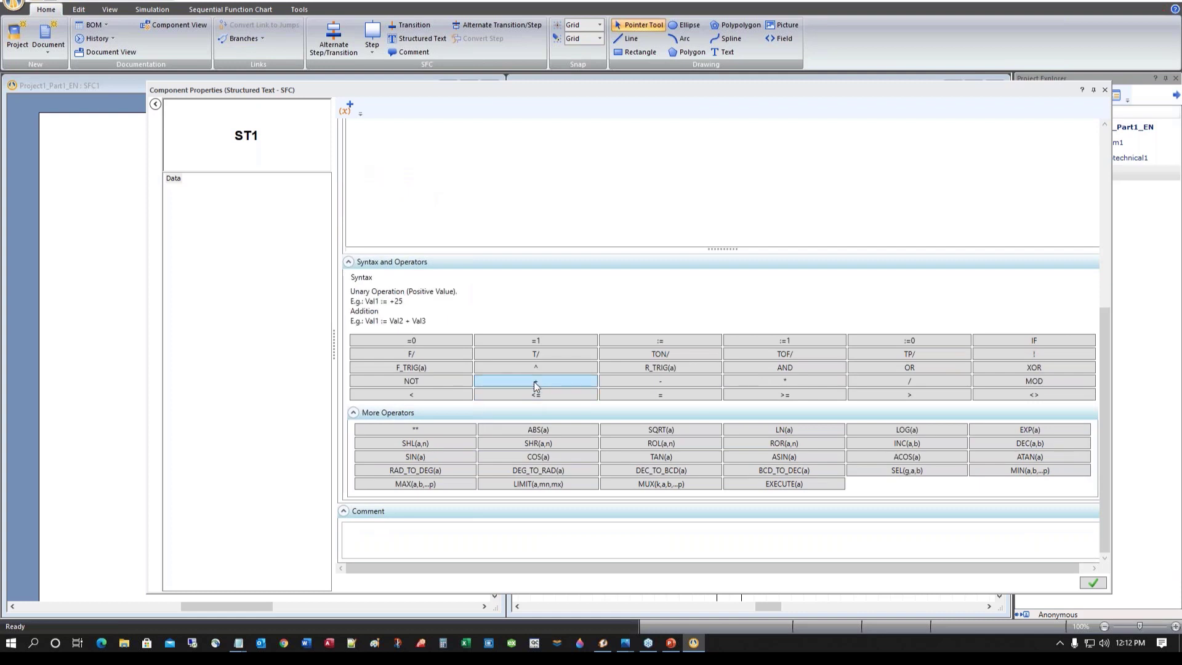
left_click_drag(1103, 425, 1079, 207)
left_click(426, 162)
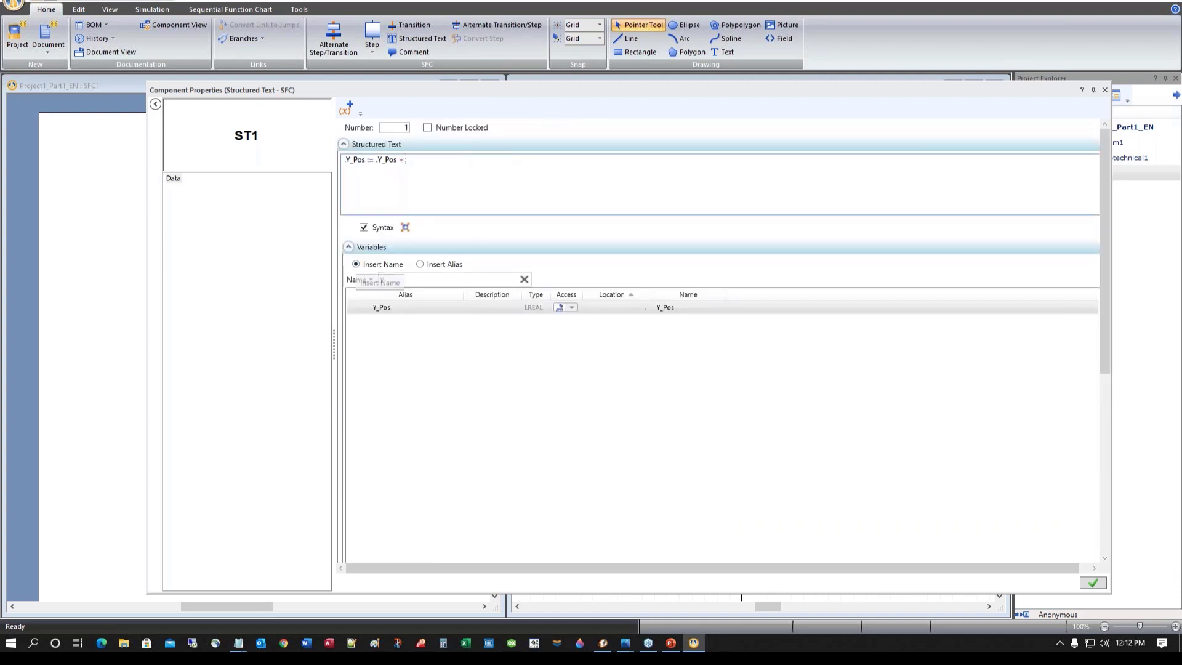
Create an LREAL variable without unit in the project root, named and aliased Y_Speed, as the added term of the assignment
left_click(350, 109)
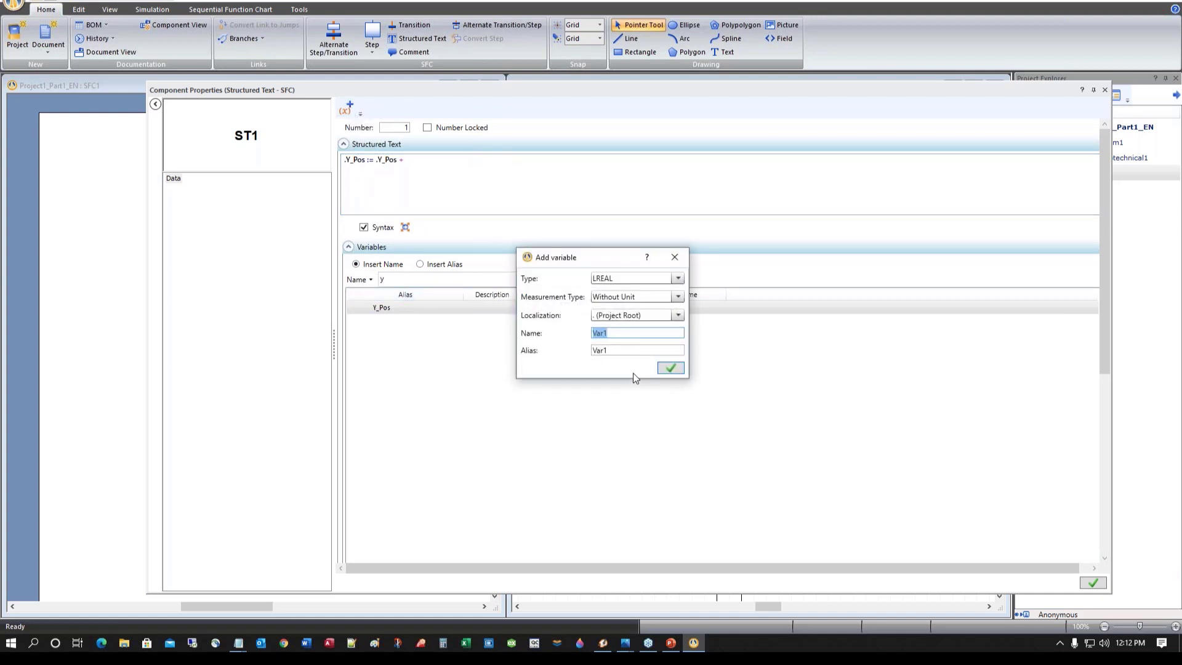
type("Y_Speed")
key("ctrl+a")
key("ctrl+c")
key("Tab")
key("ctrl+v")
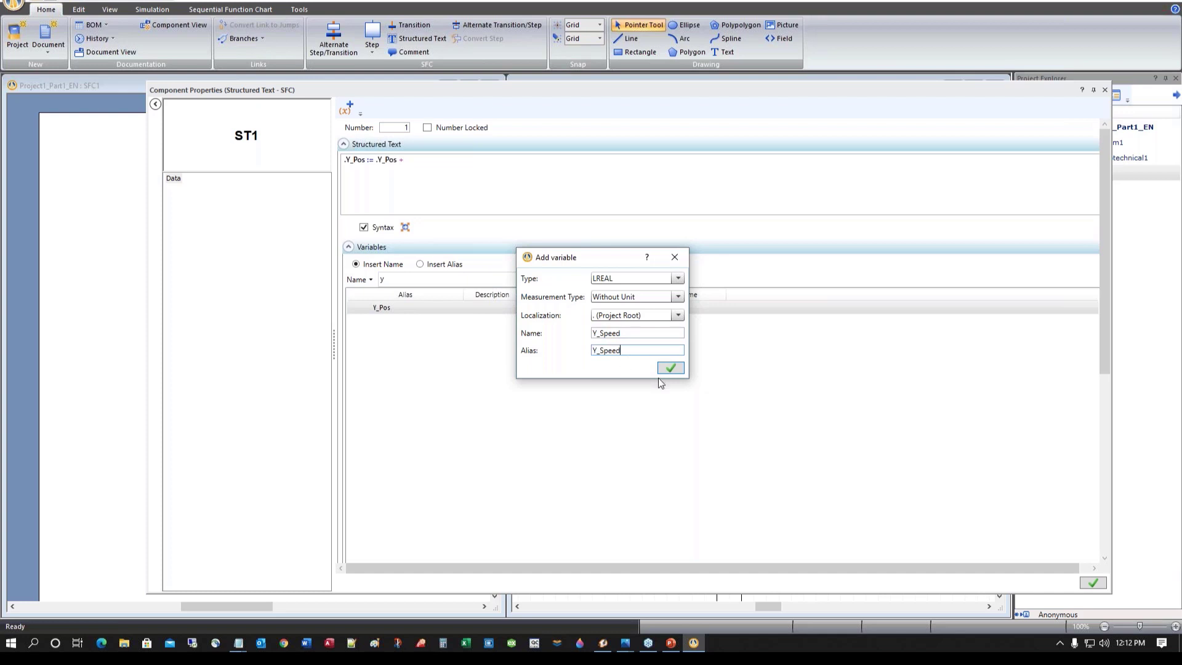
left_click(670, 368)
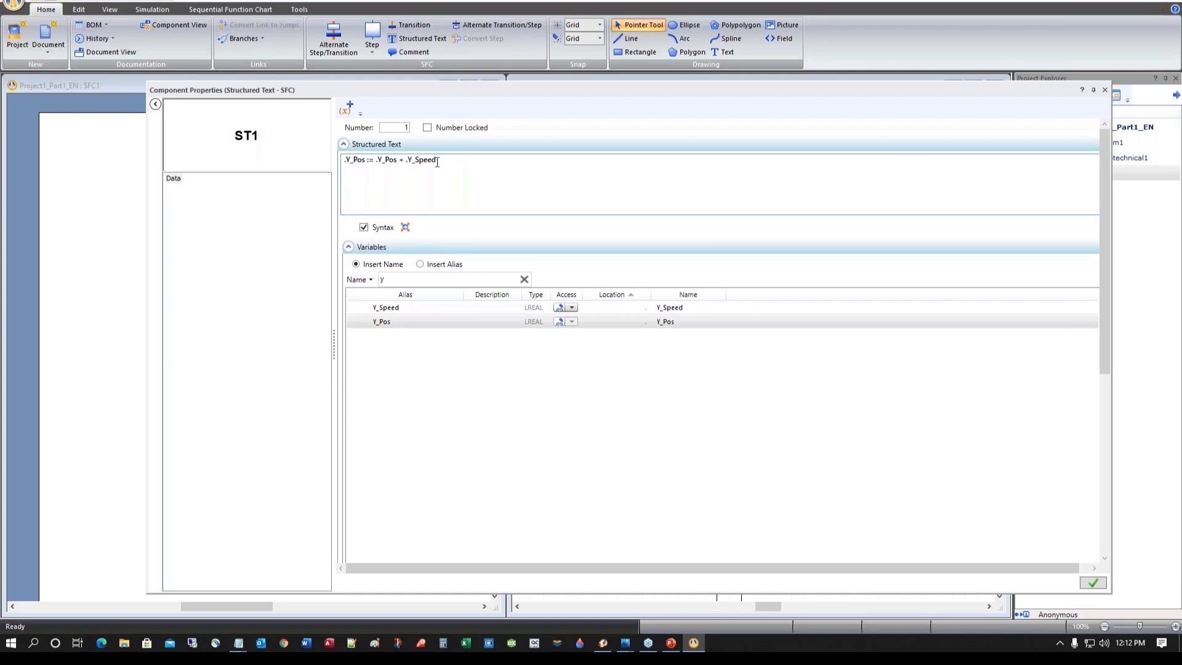
Append the condition IF .Y_Pos <= to the end of ST1's assignment
left_click_drag(536, 90, 774, 358)
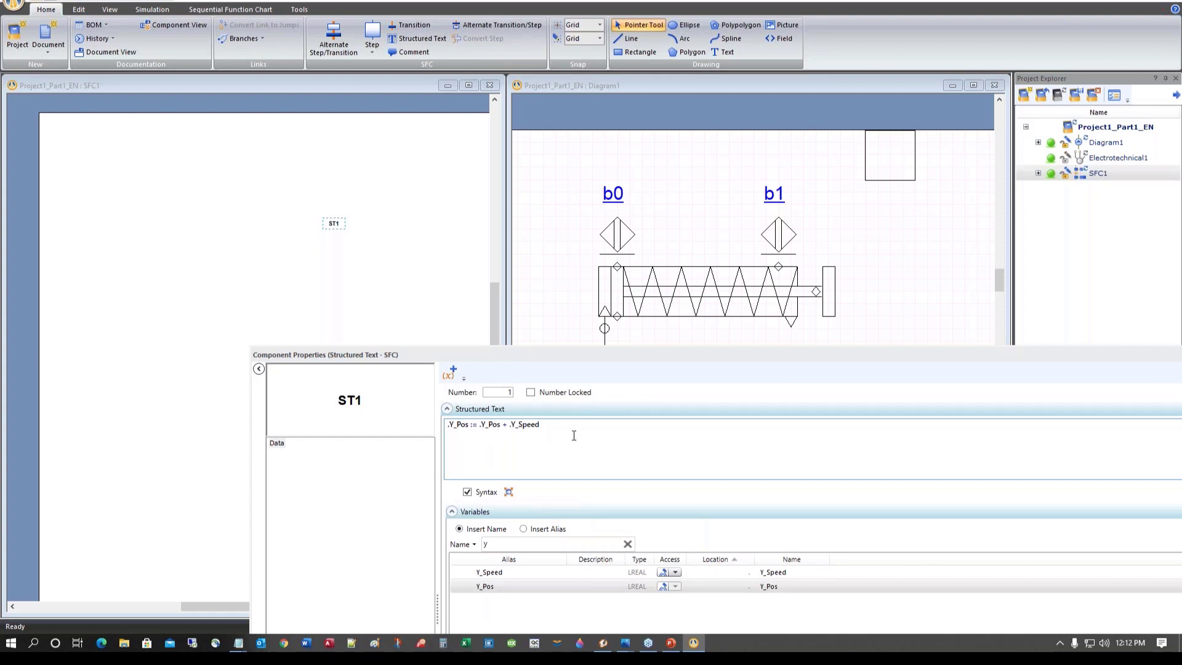
left_click_drag(649, 354, 624, 267)
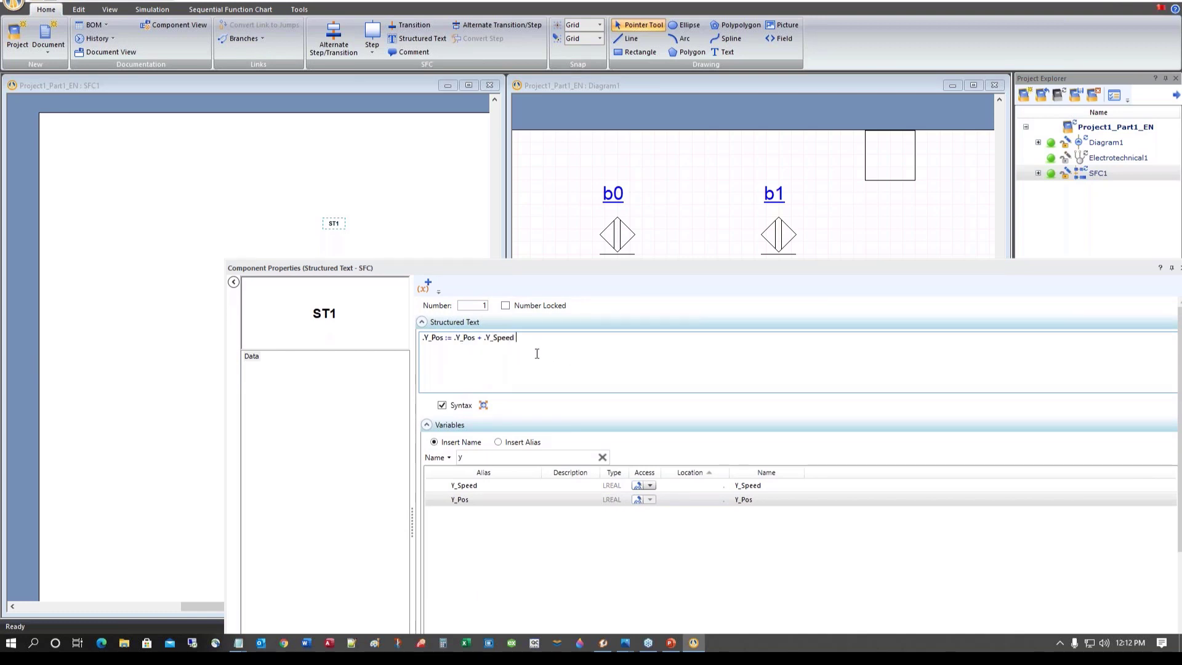
type("IF")
double_click(750, 500)
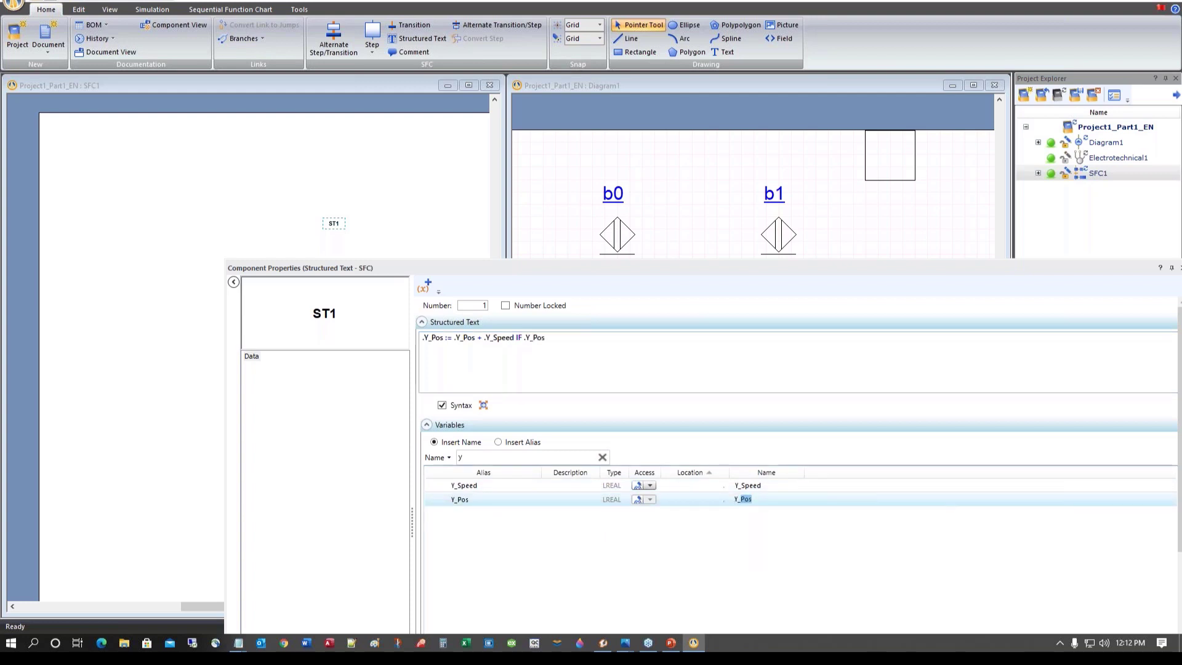
left_click(564, 341)
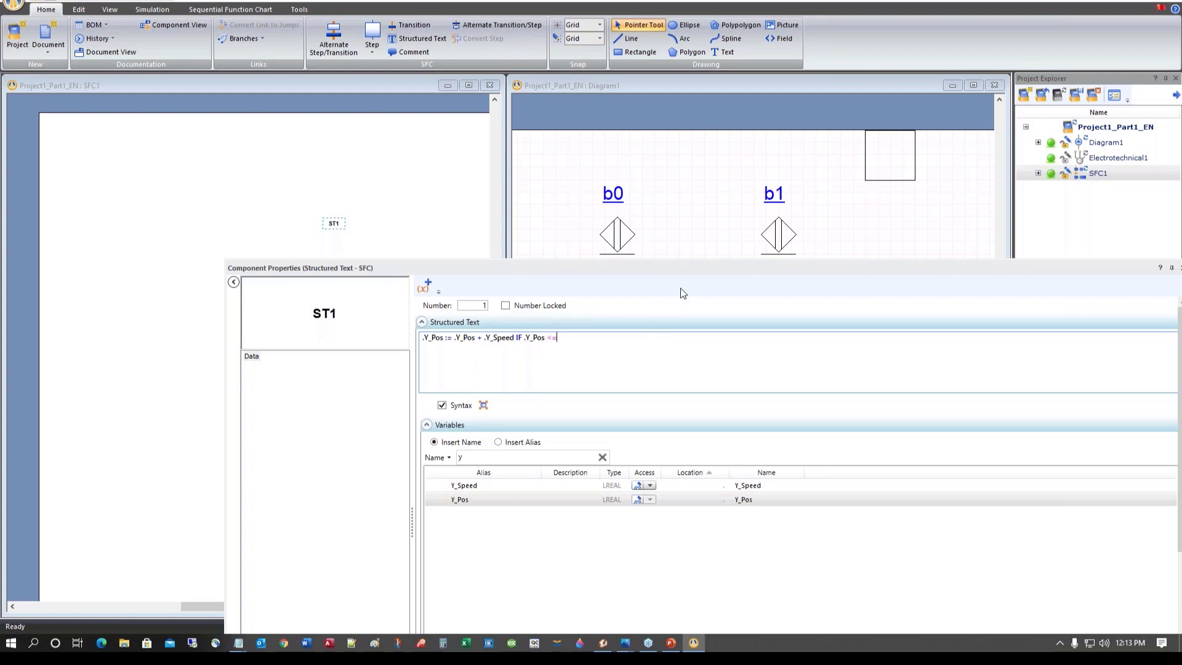
Switch to the text notes for the box's Y travel and enter 21.9 as the upper limit in ST1's condition
left_click_drag(673, 269, 499, 247)
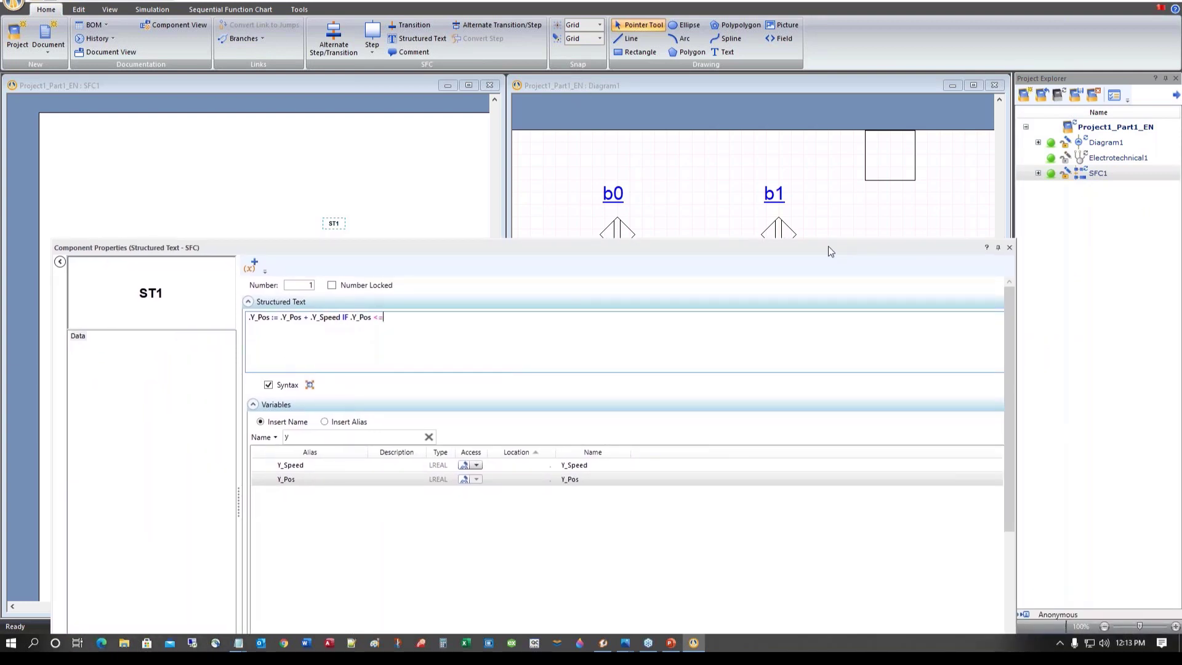
left_click_drag(830, 251, 792, 106)
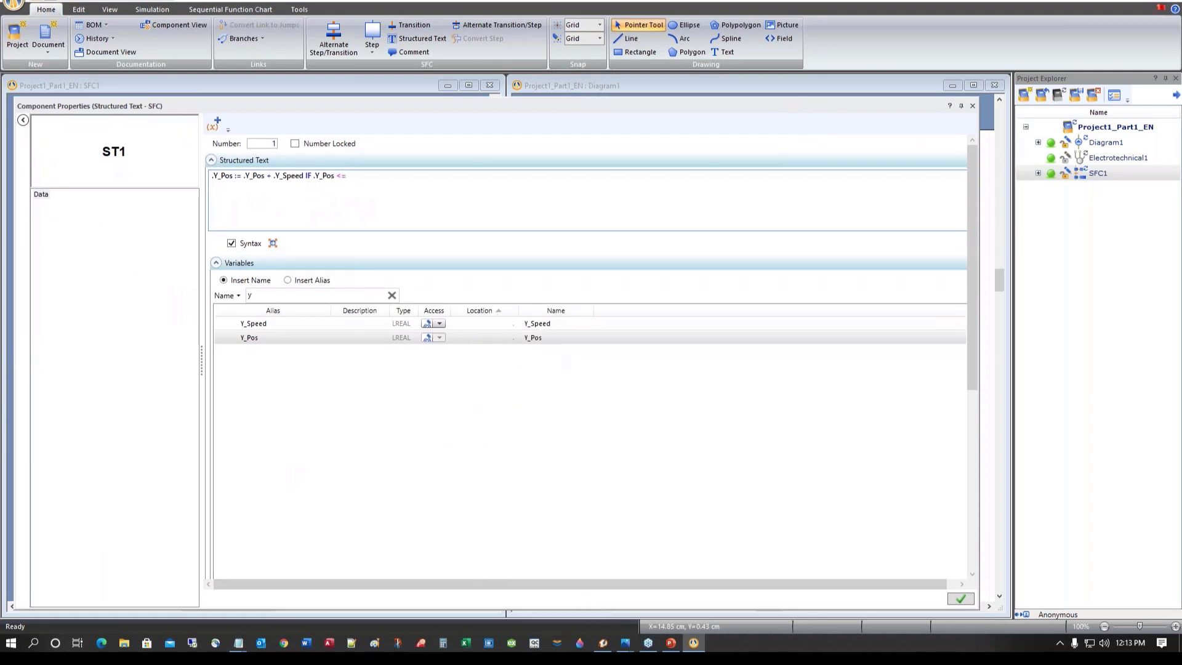
key("alt+Tab")
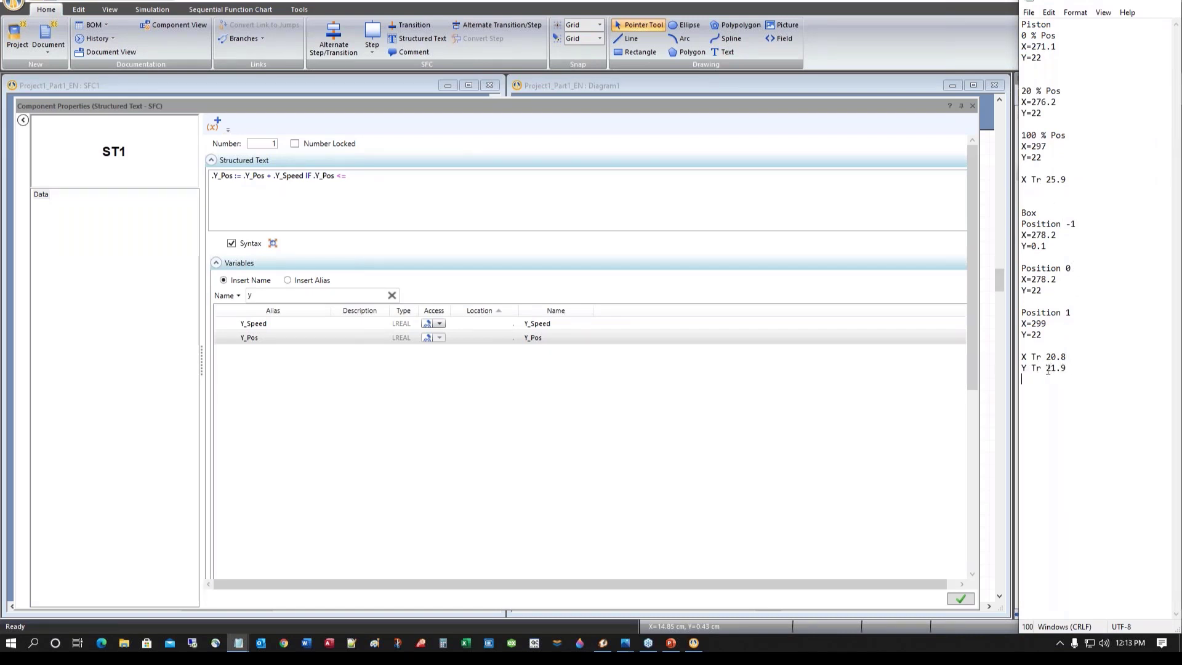
left_click(360, 176)
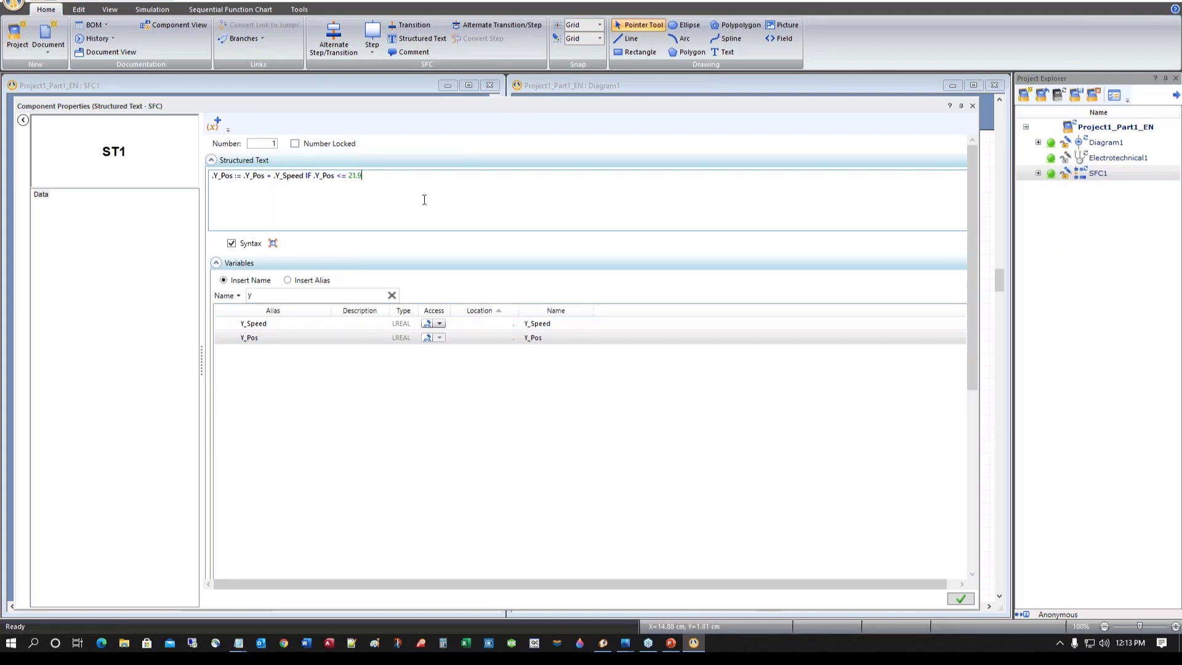
Save the changes to the ST1 block and bring both cylinders with their sensors into view in Diagram1
left_click_drag(455, 105, 880, 367)
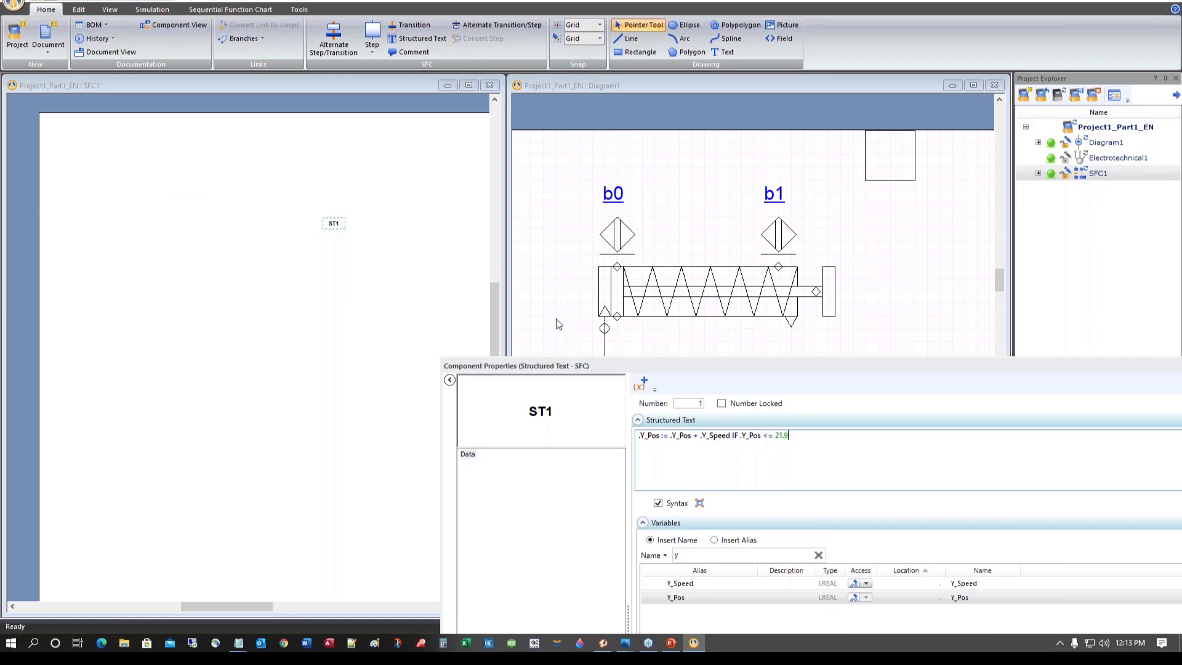
scroll(562, 320, "down", 1)
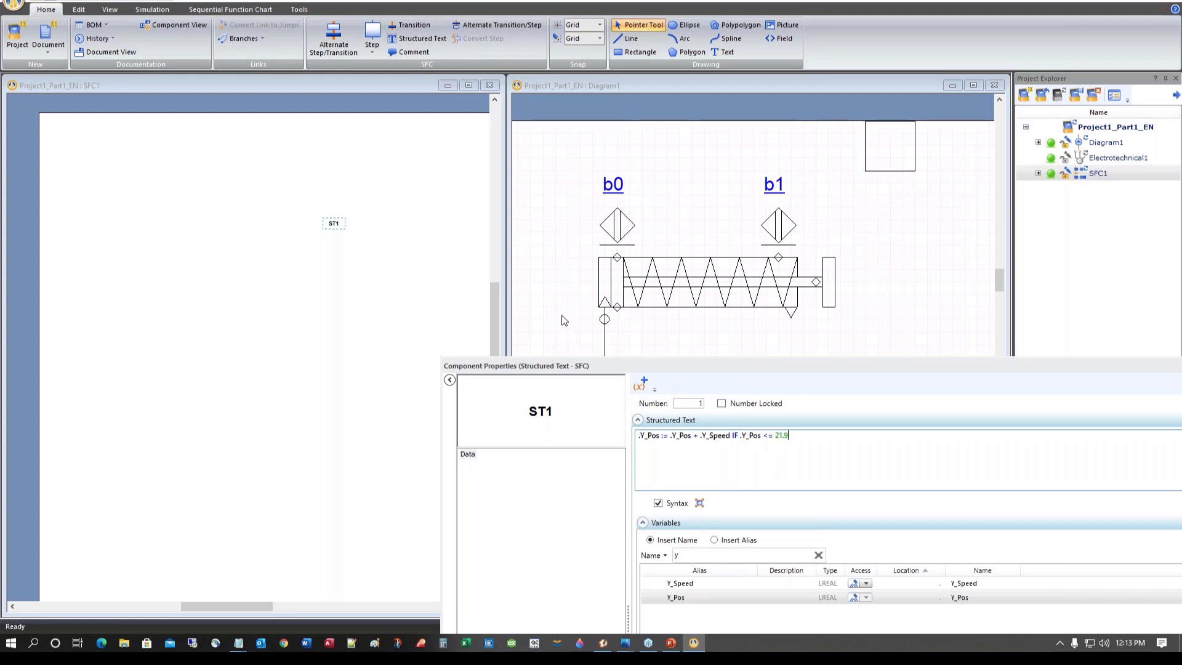
left_click(565, 319)
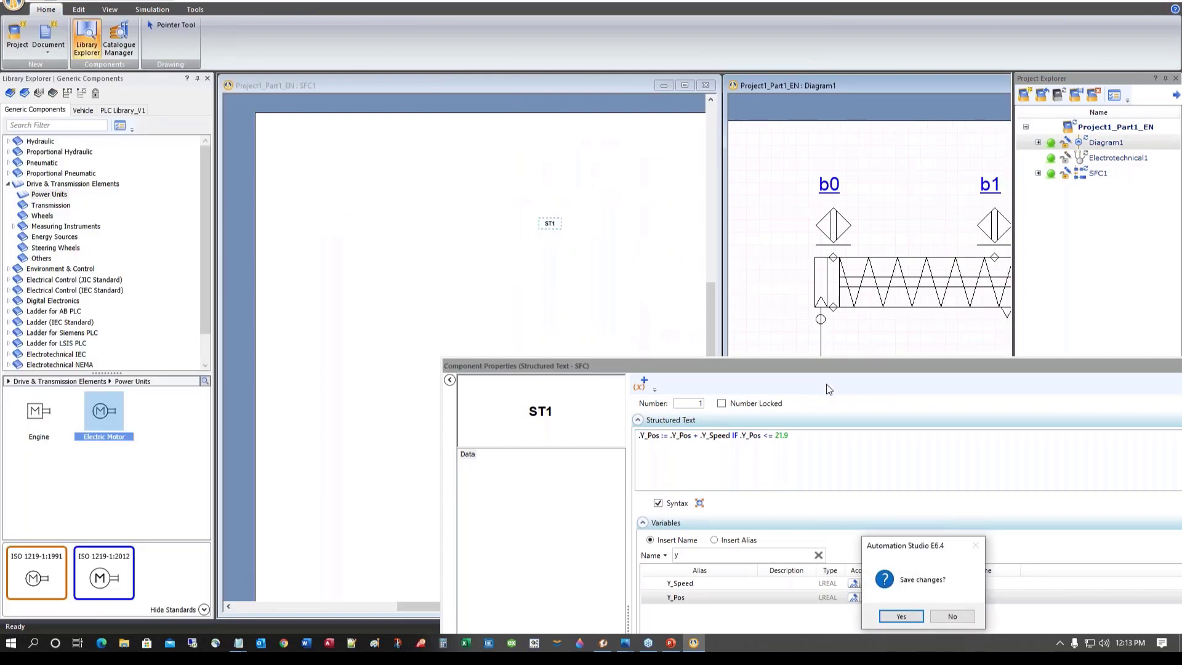
left_click(901, 617)
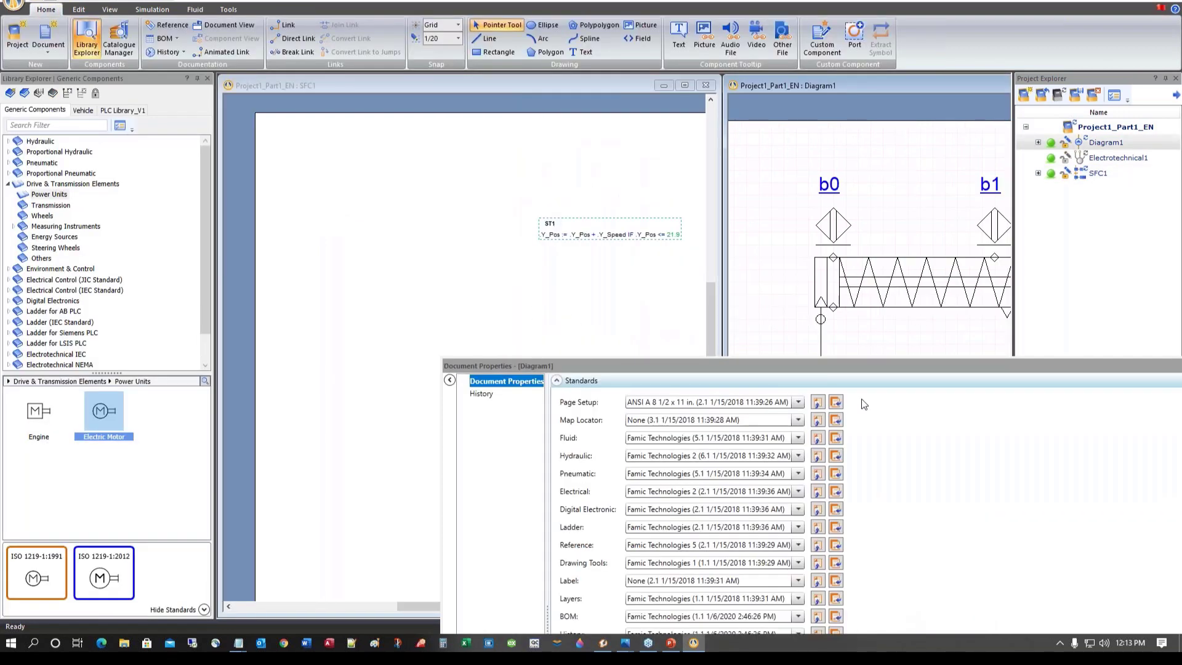
left_click(832, 363)
left_click_drag(833, 362, 888, 319)
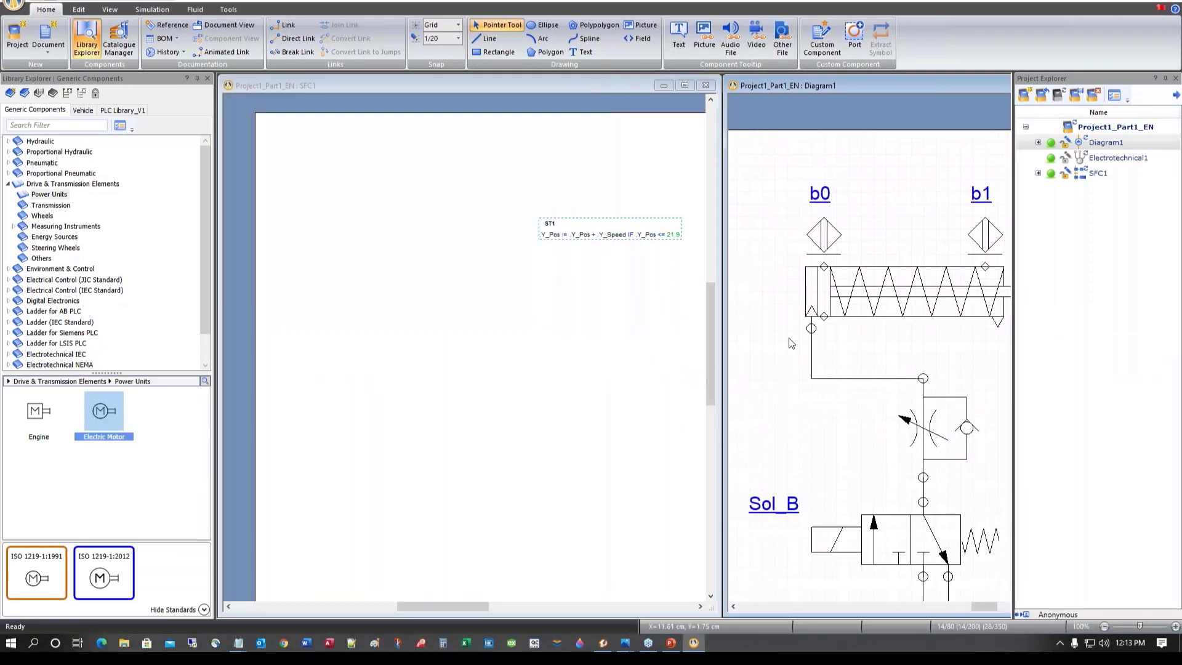
scroll(793, 343, "down", 3)
scroll(791, 345, "left", 5)
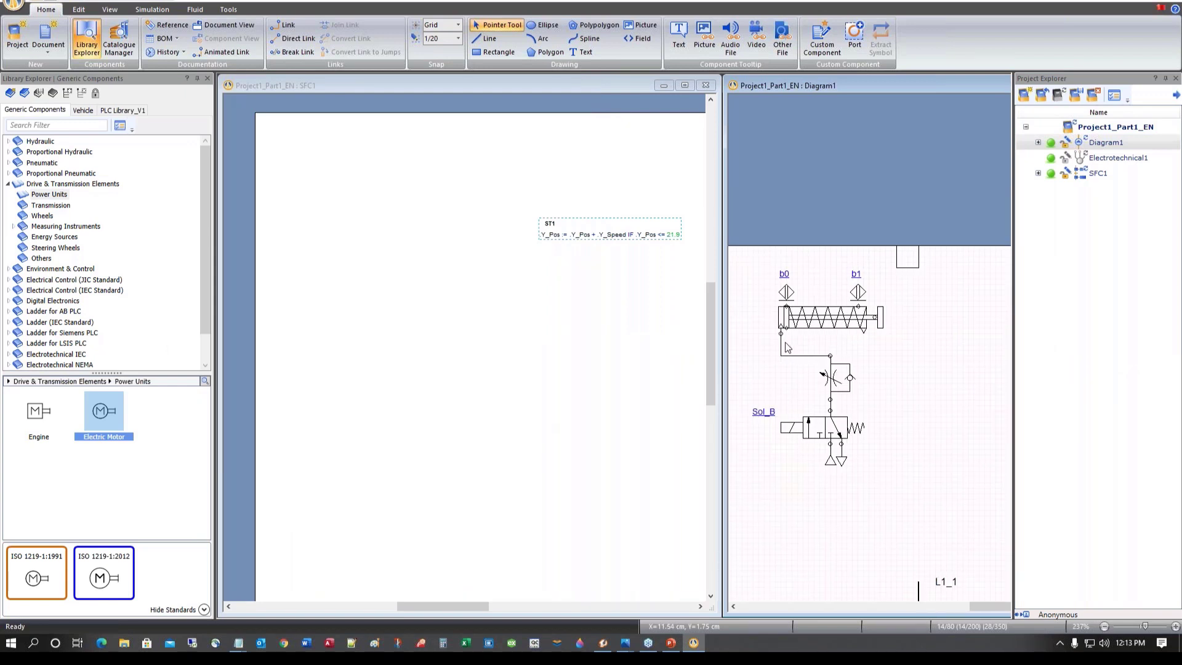
scroll(788, 348, "left", 2)
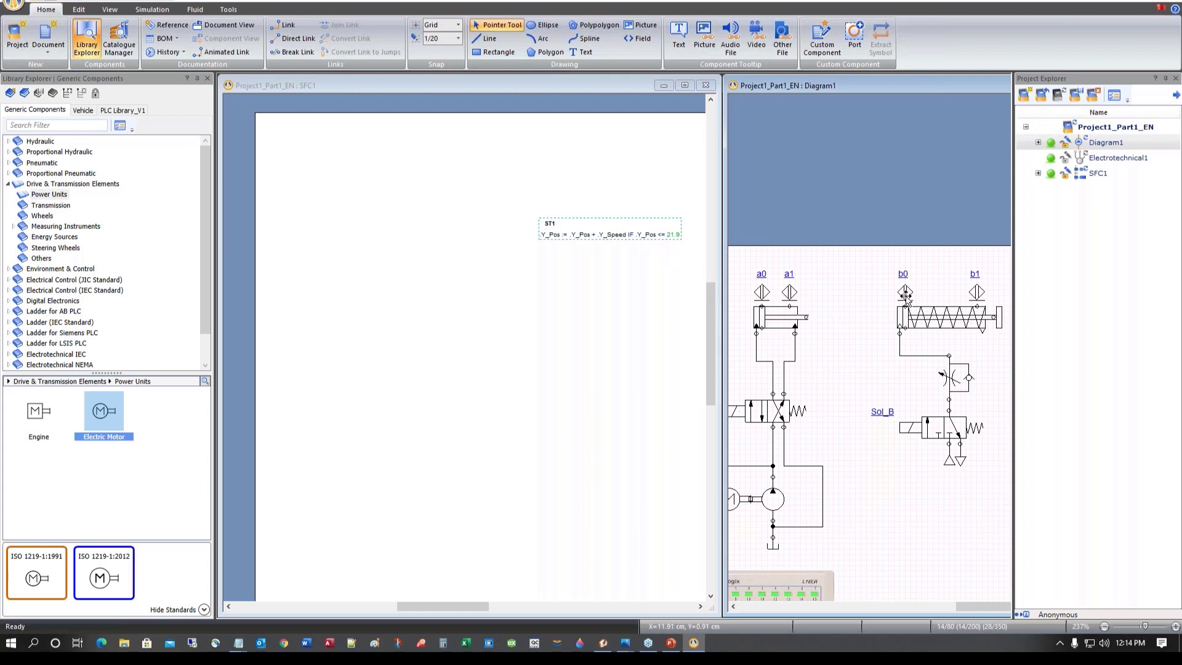
Move the ST1 block further right on the SFC1 page and open its condition for editing right after IF
left_click(580, 236)
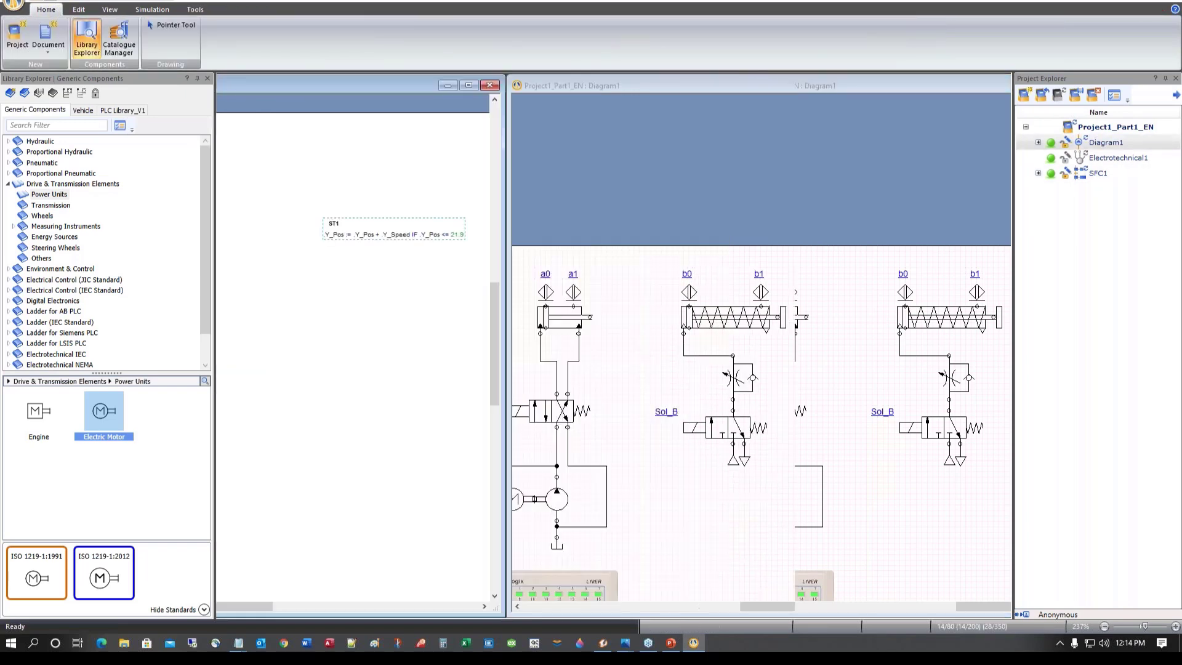
left_click_drag(350, 226, 433, 216)
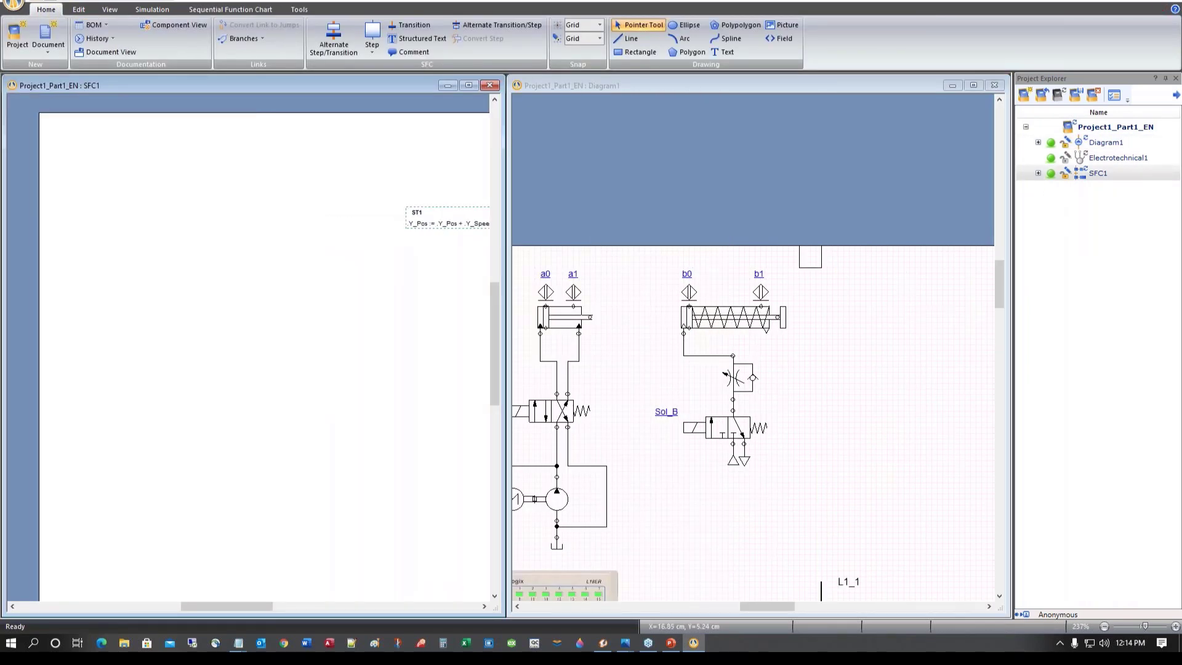
double_click(433, 216)
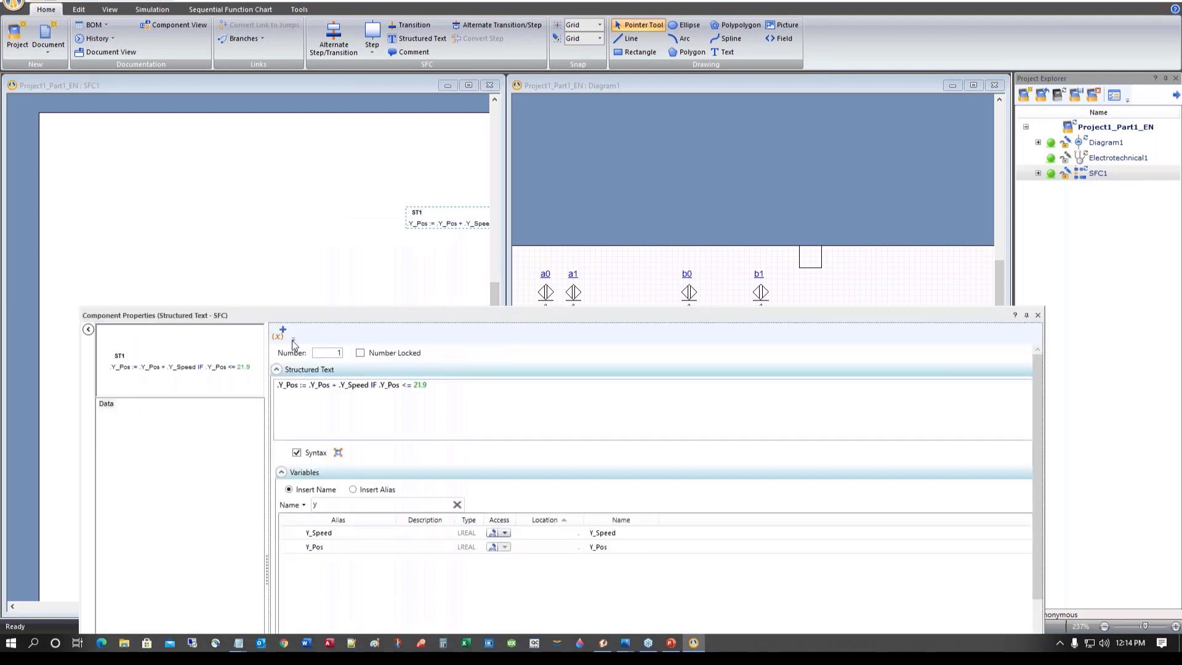
left_click(378, 384)
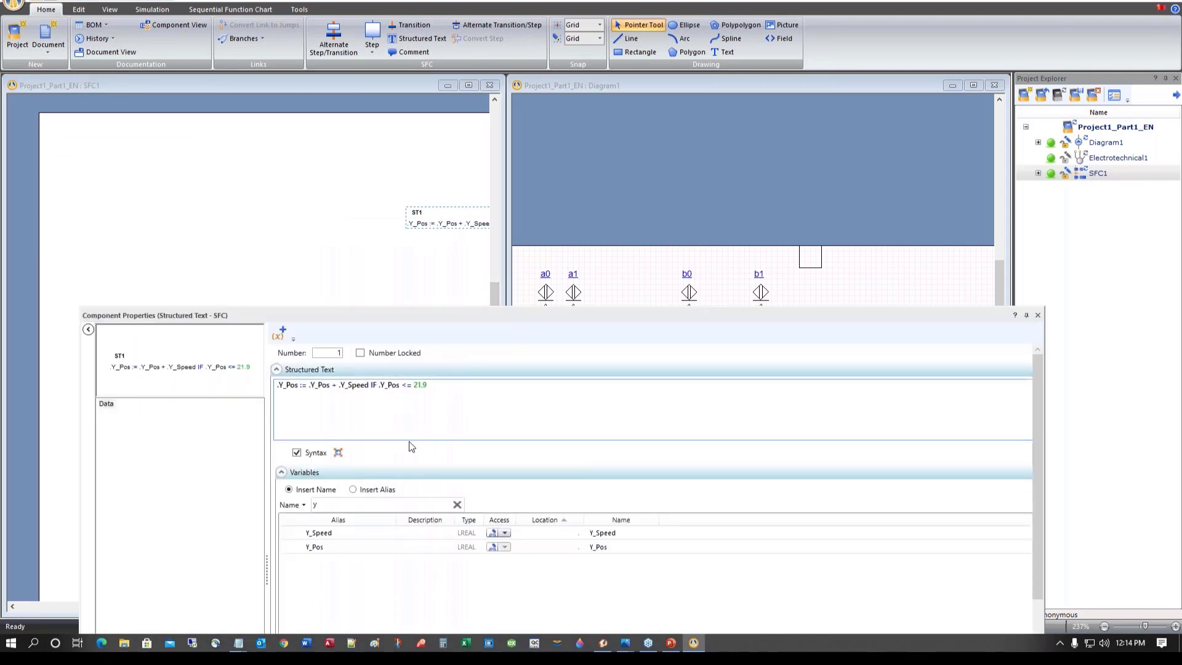
Create a BOOL variable in the project root, named and aliased I_a0, as the first term of ST1's IF condition
left_click(280, 339)
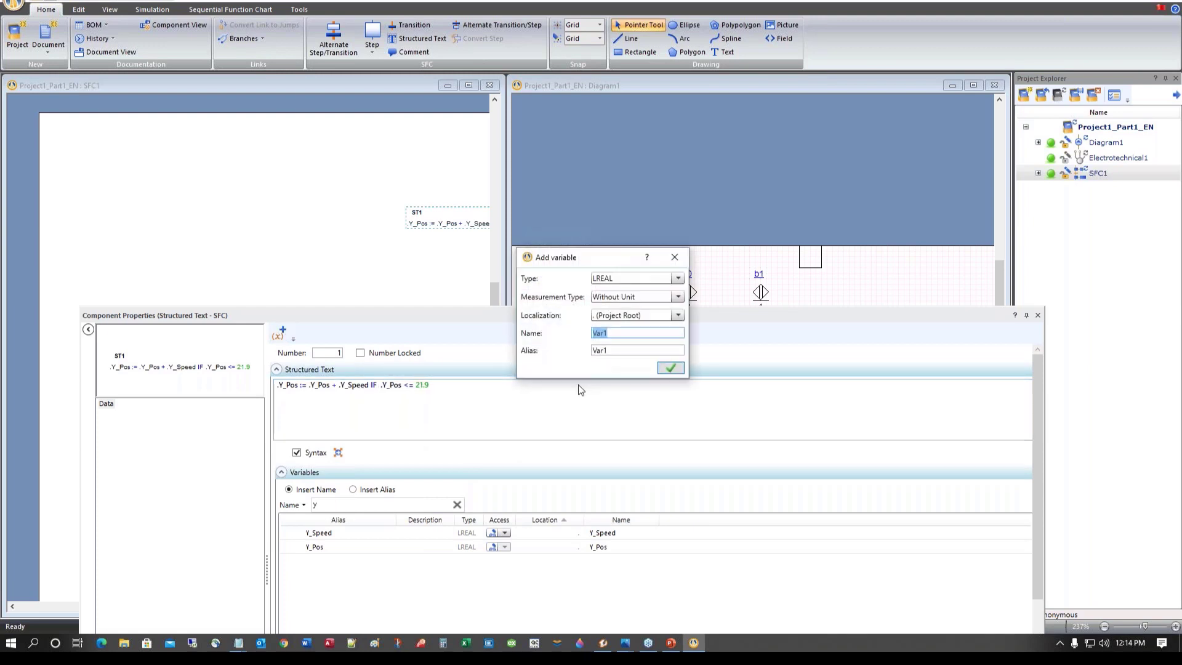
key("BackSpace")
left_click_drag(610, 332, 577, 338)
key("ctrl+c")
double_click(616, 349)
key("ctrl+v")
left_click(678, 278)
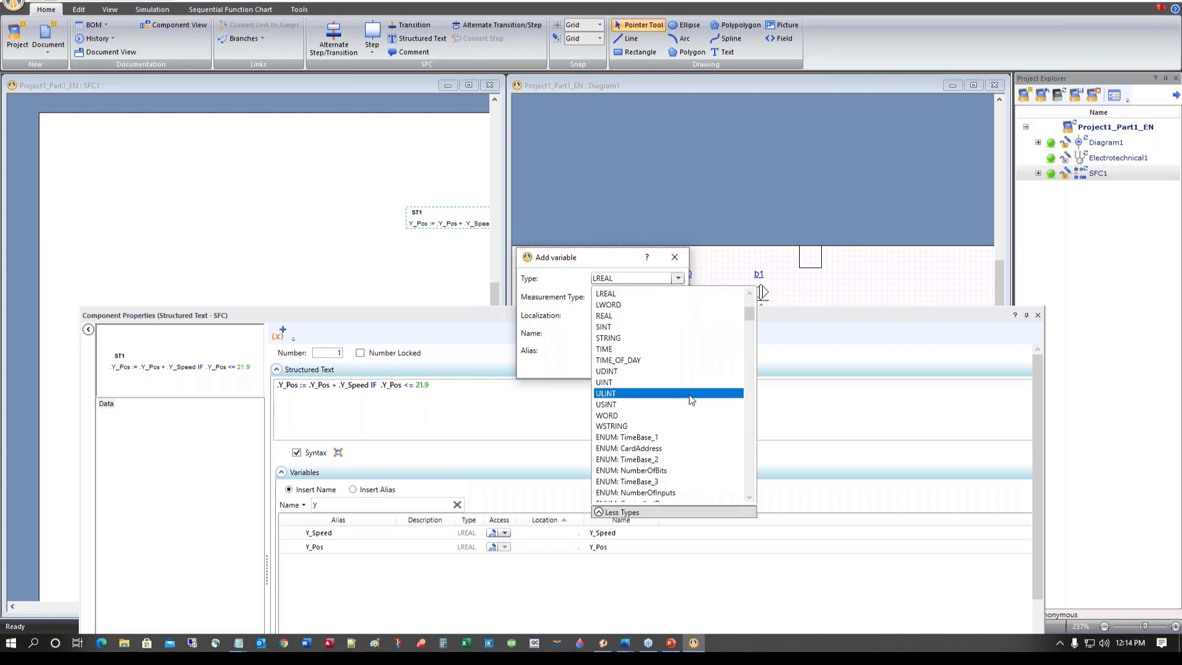
left_click_drag(748, 316, 748, 308)
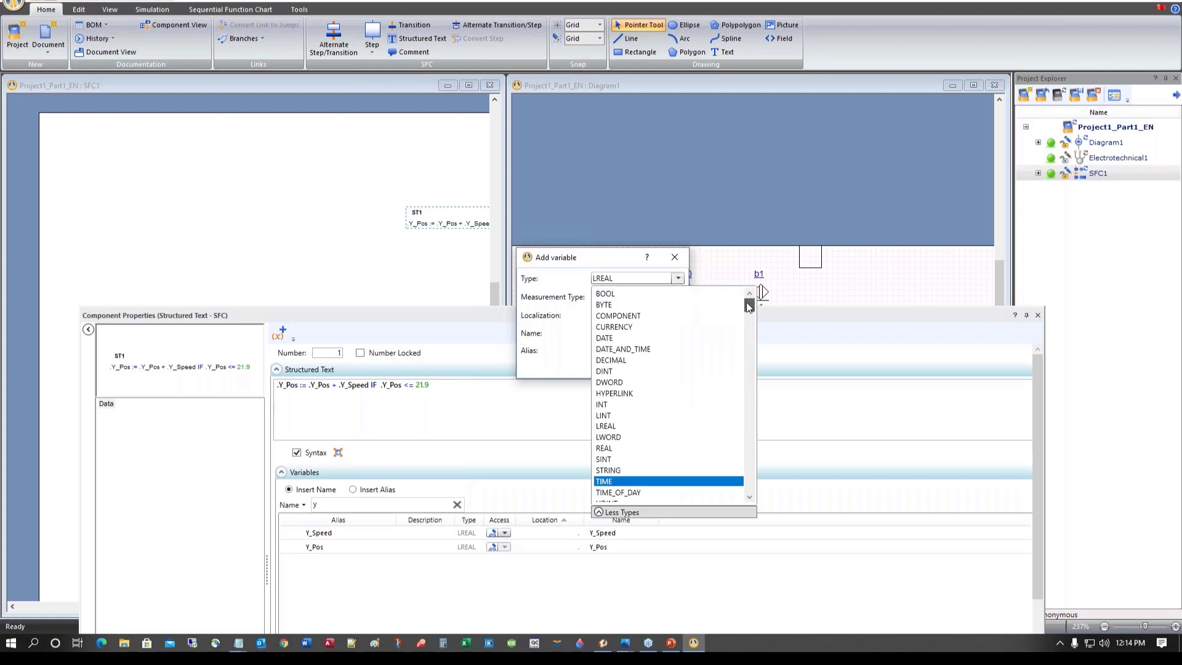
left_click(609, 295)
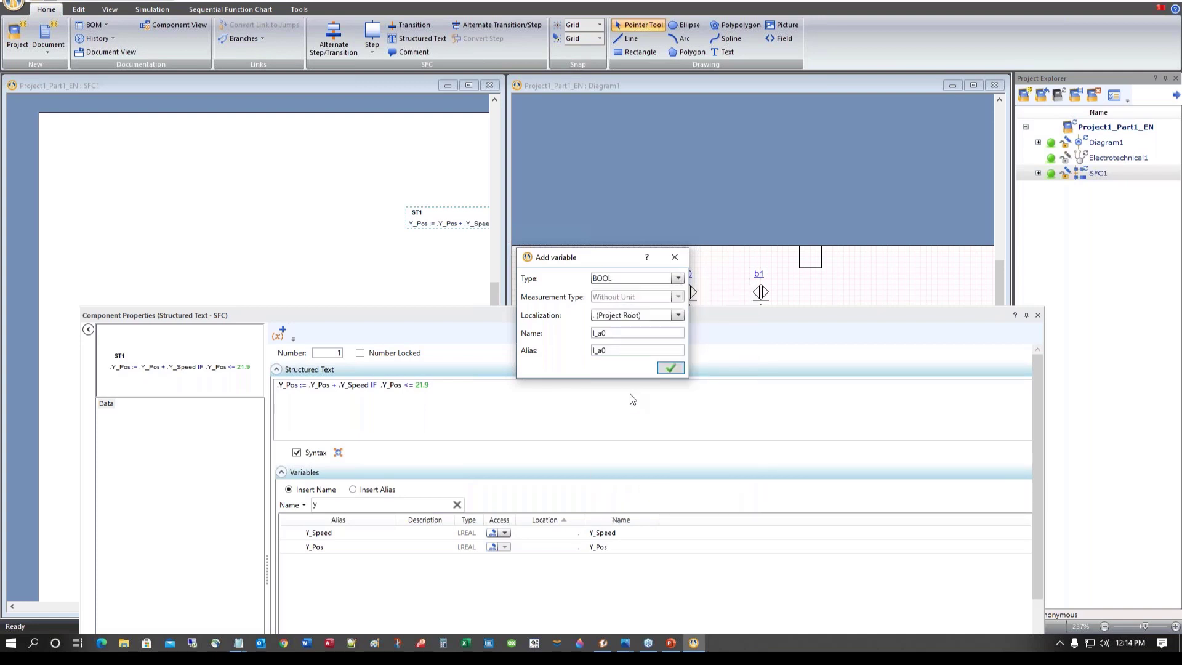
left_click(671, 367)
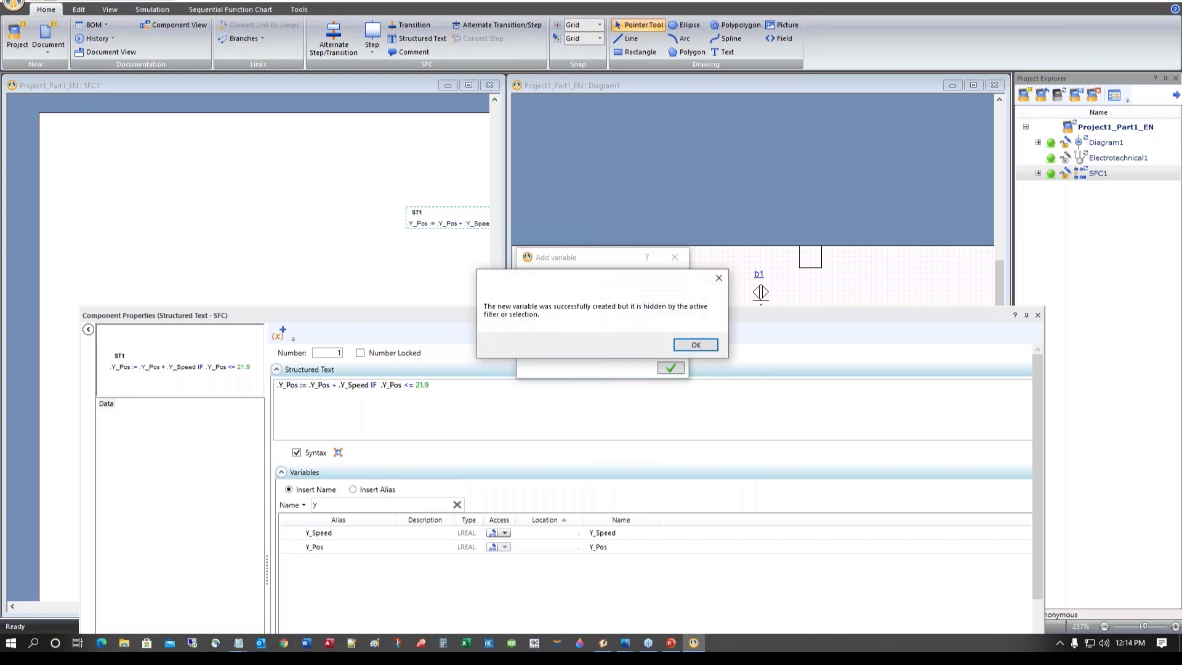
left_click(692, 352)
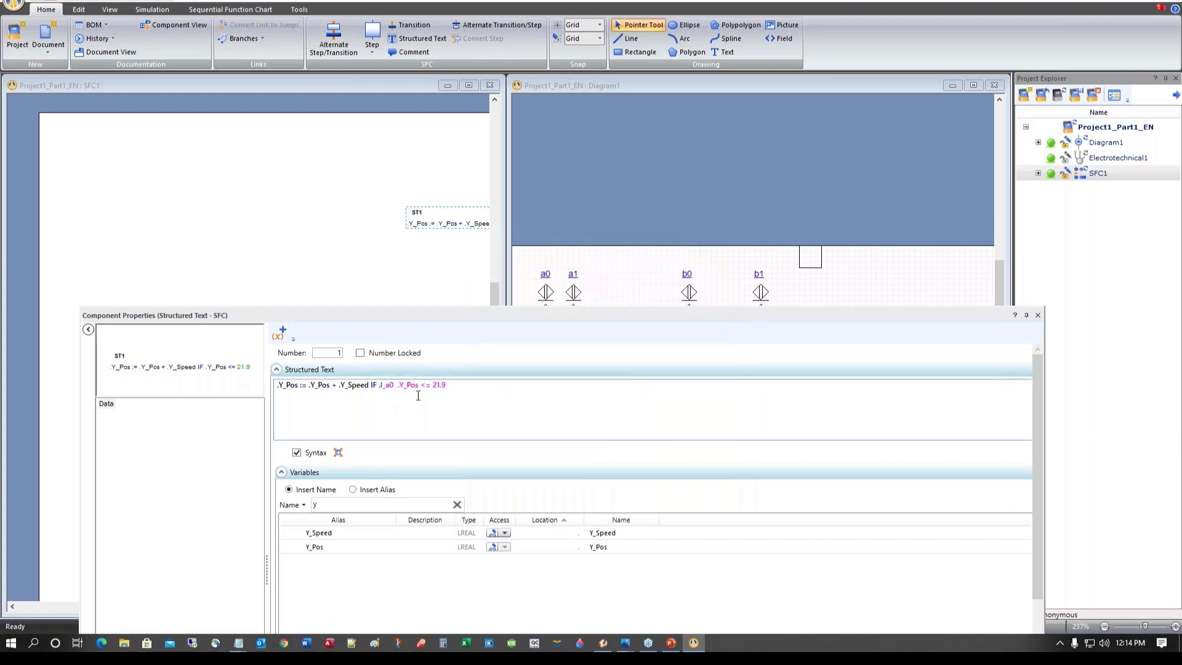
Add AND after .I_a0 and create a BOOL variable in the project root, named and aliased I_b0, as the second term
type("AND")
left_click(282, 332)
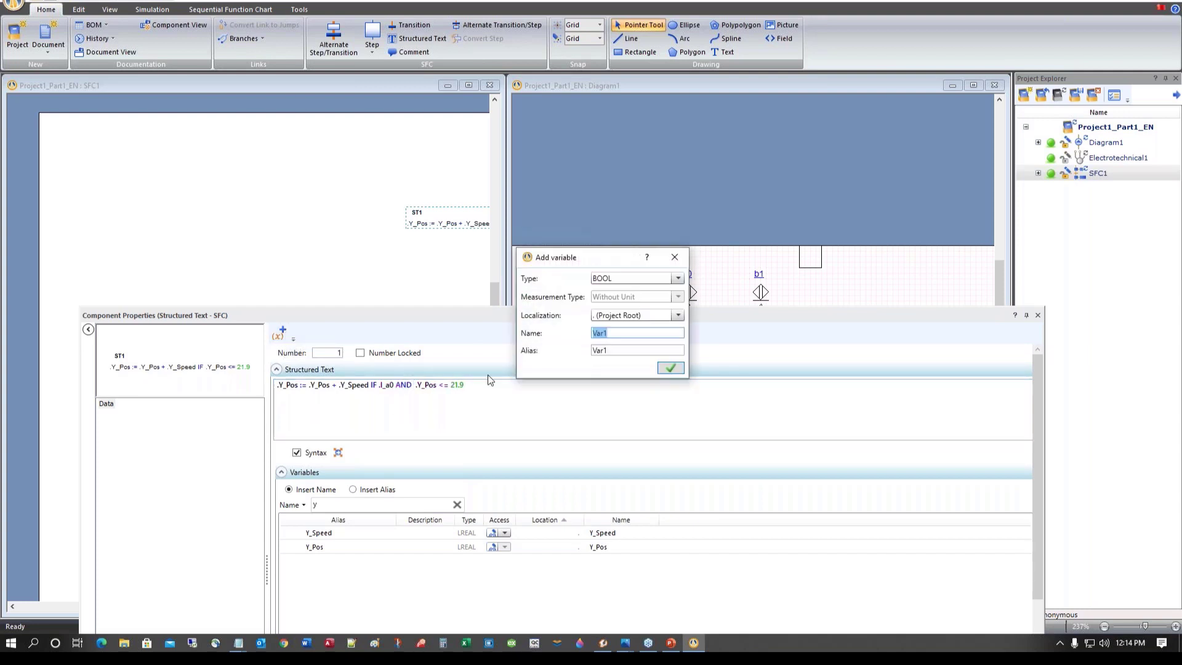
type("l_n")
key("BackSpace")
type("b0")
key("ctrl+a")
key("ctrl+c")
double_click(630, 352)
key("ctrl+v")
left_click(666, 370)
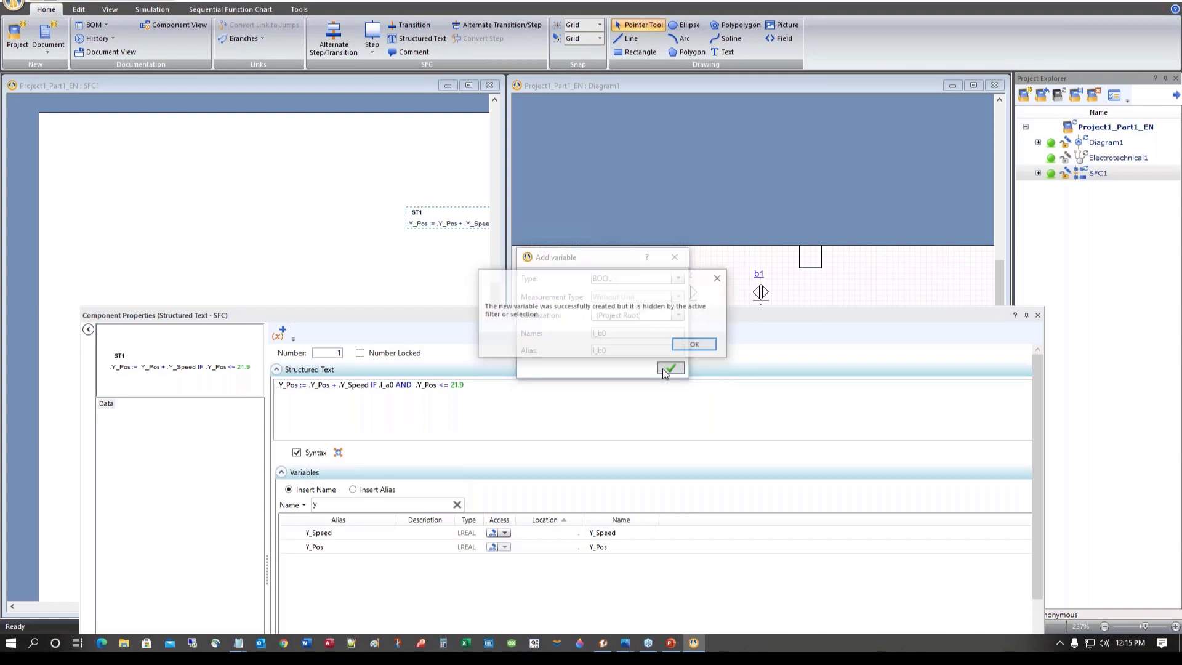
left_click(696, 346)
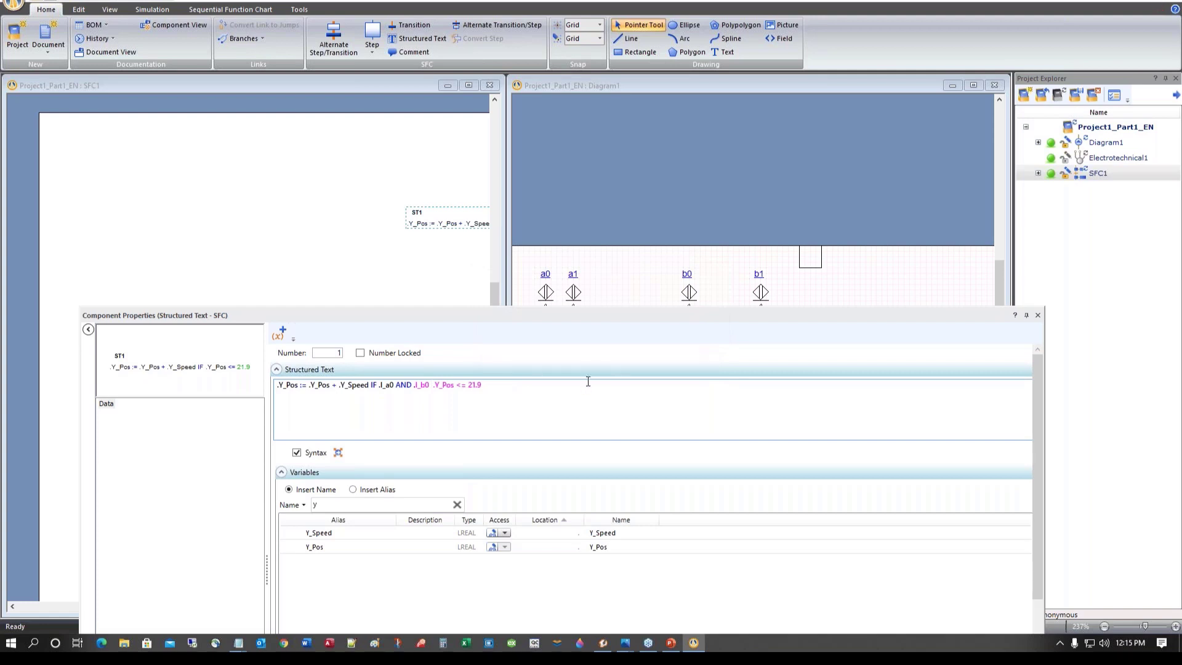
Join .I_b0 to the .Y_Pos <= 21.9 comparison with AND and save the changes to ST1
type("AND")
key("BackSpace")
left_click_drag(589, 317, 663, 413)
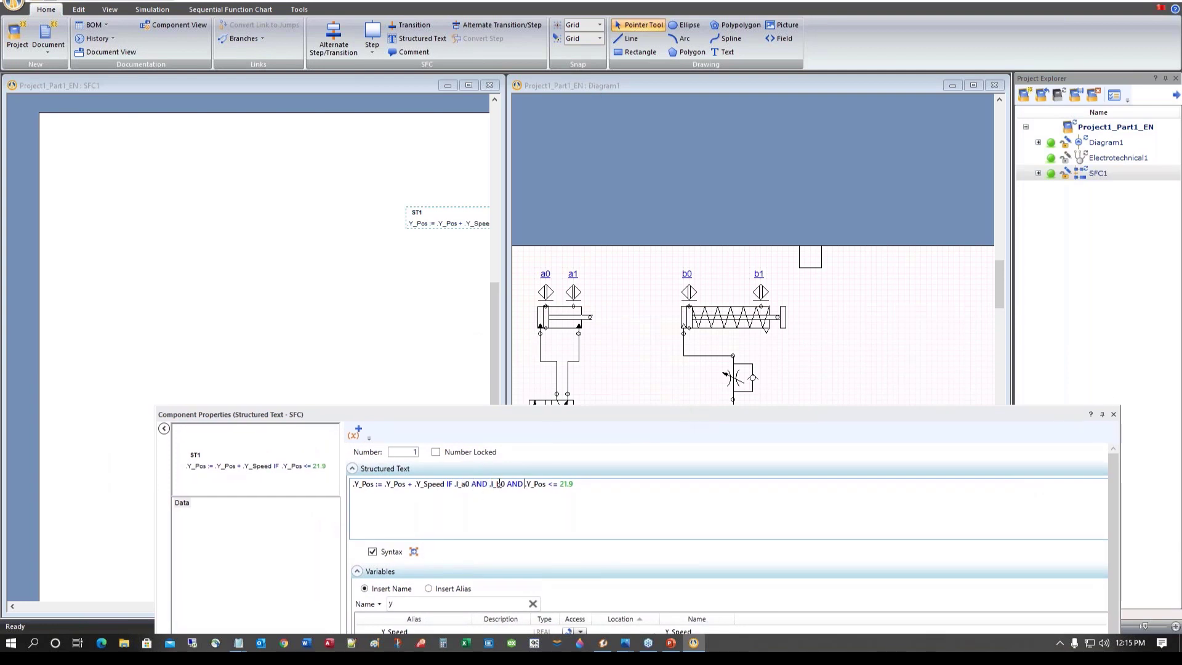
left_click(623, 375)
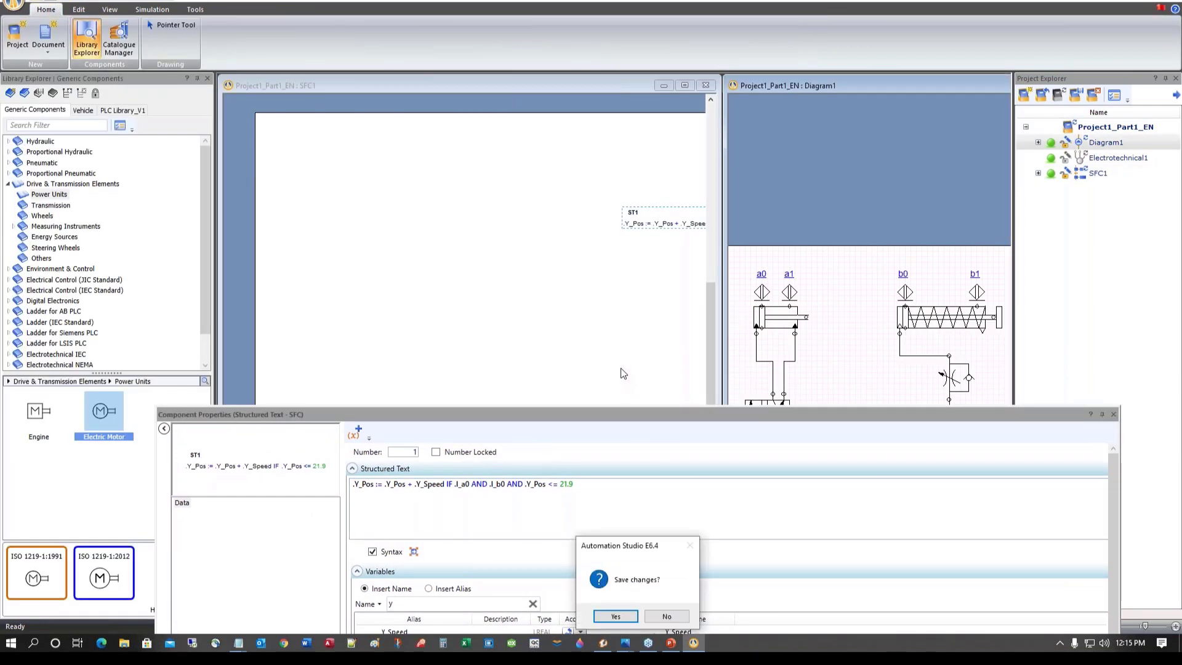
left_click(616, 617)
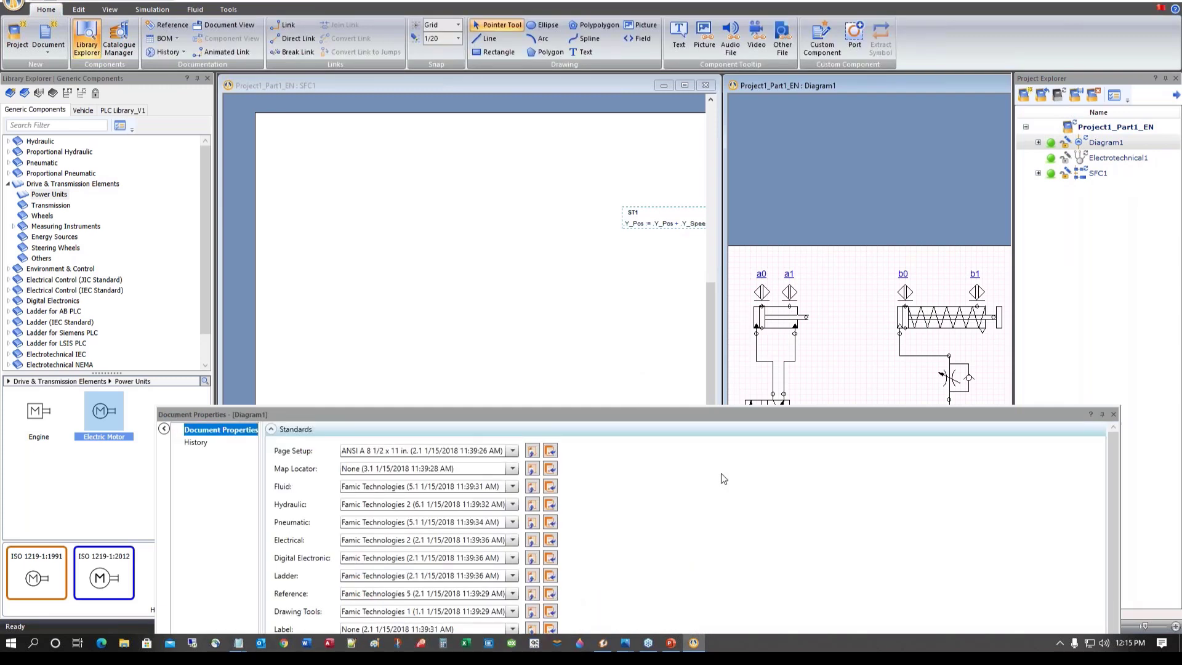
Filter the compatible variables by I and link proximity sensor a0's output signal to I_a0
left_click_drag(829, 288, 823, 301)
left_click(761, 291)
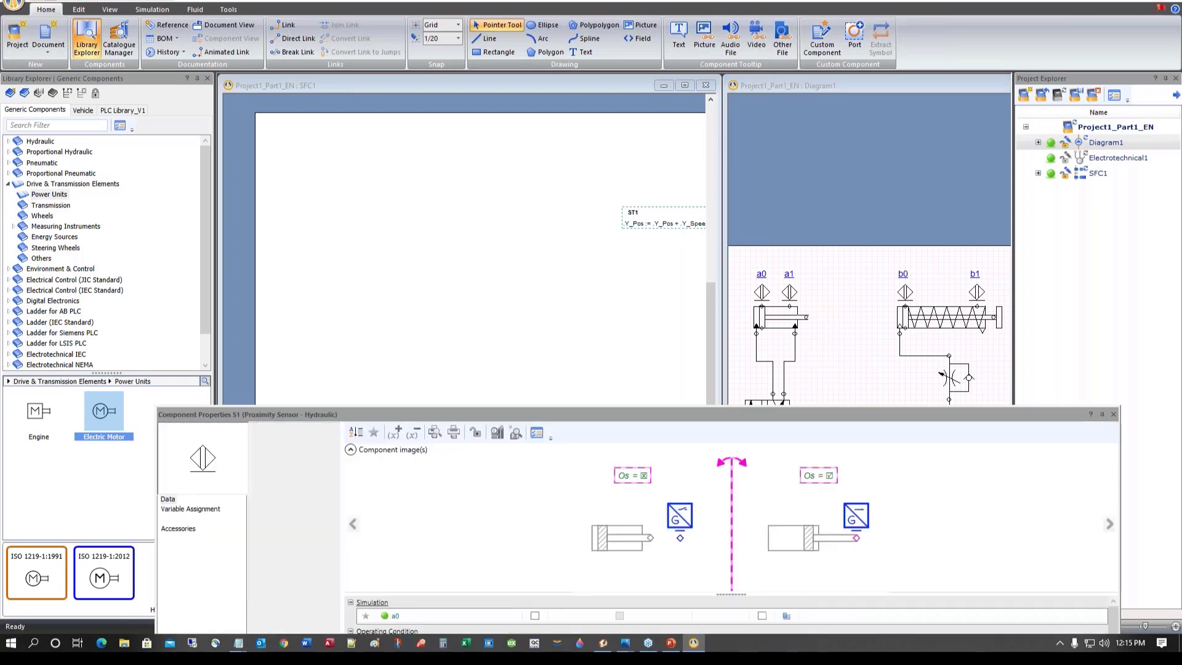
left_click_drag(578, 393, 549, 205)
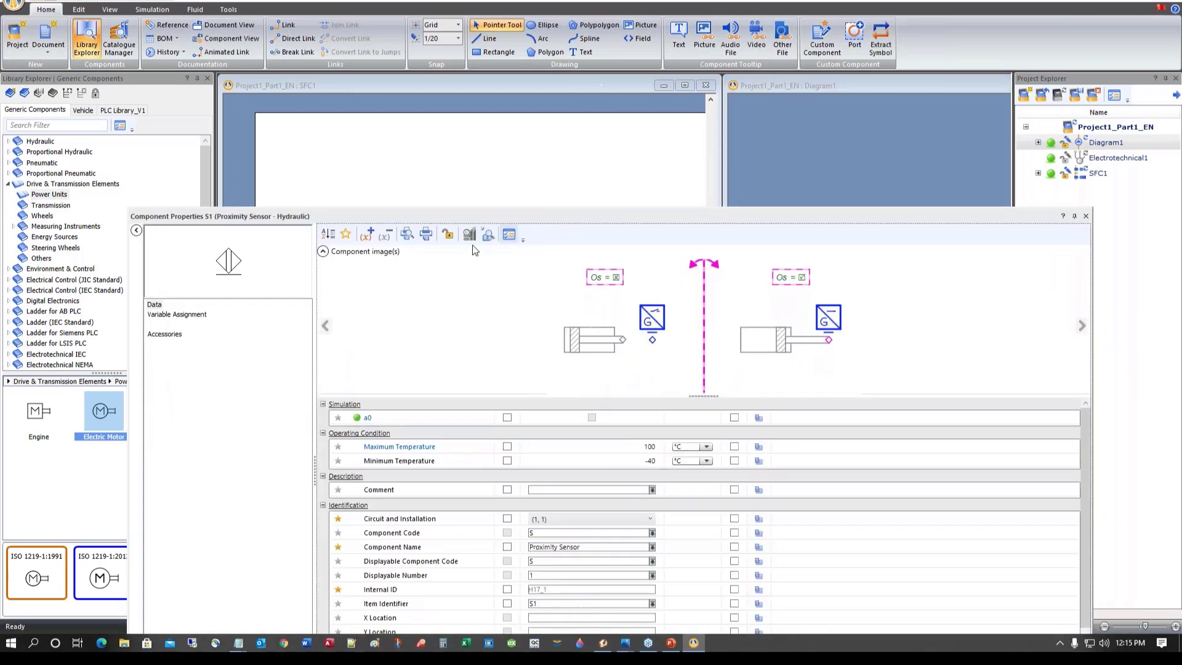
left_click(177, 314)
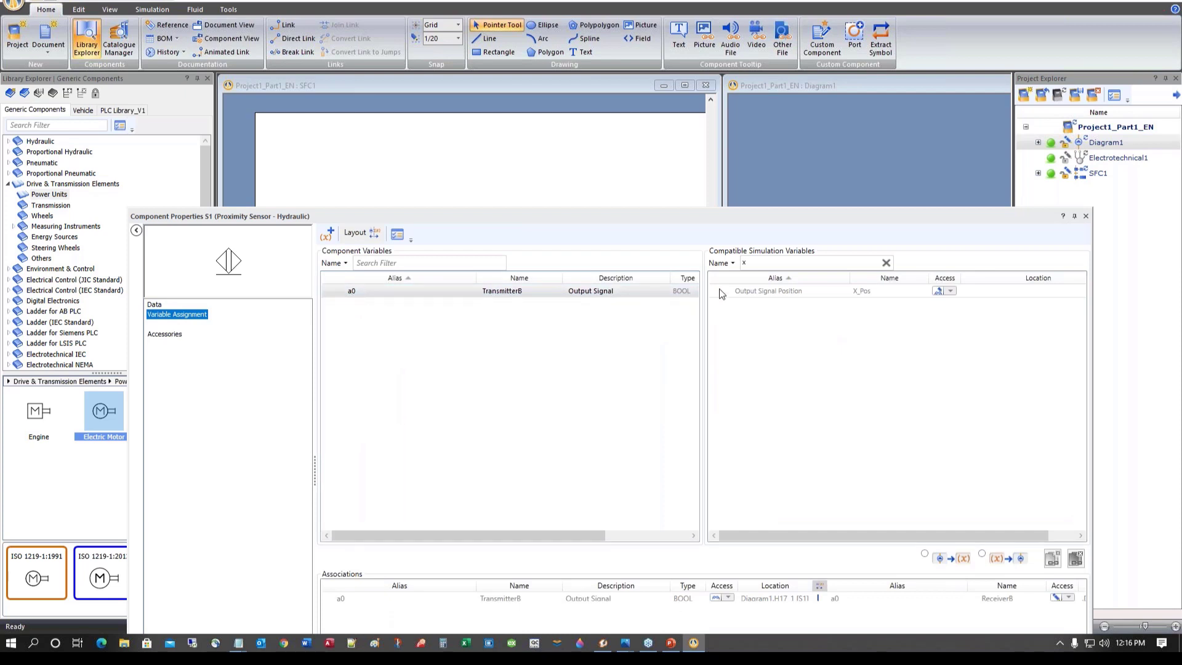
left_click_drag(760, 264, 713, 265)
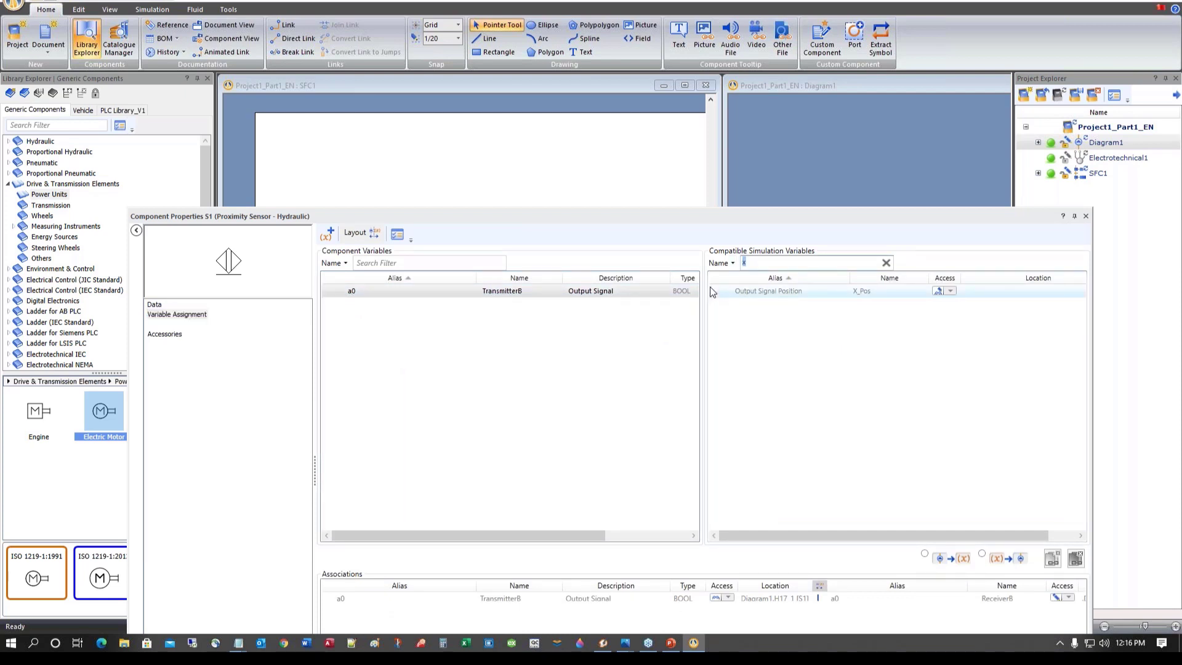
type("I")
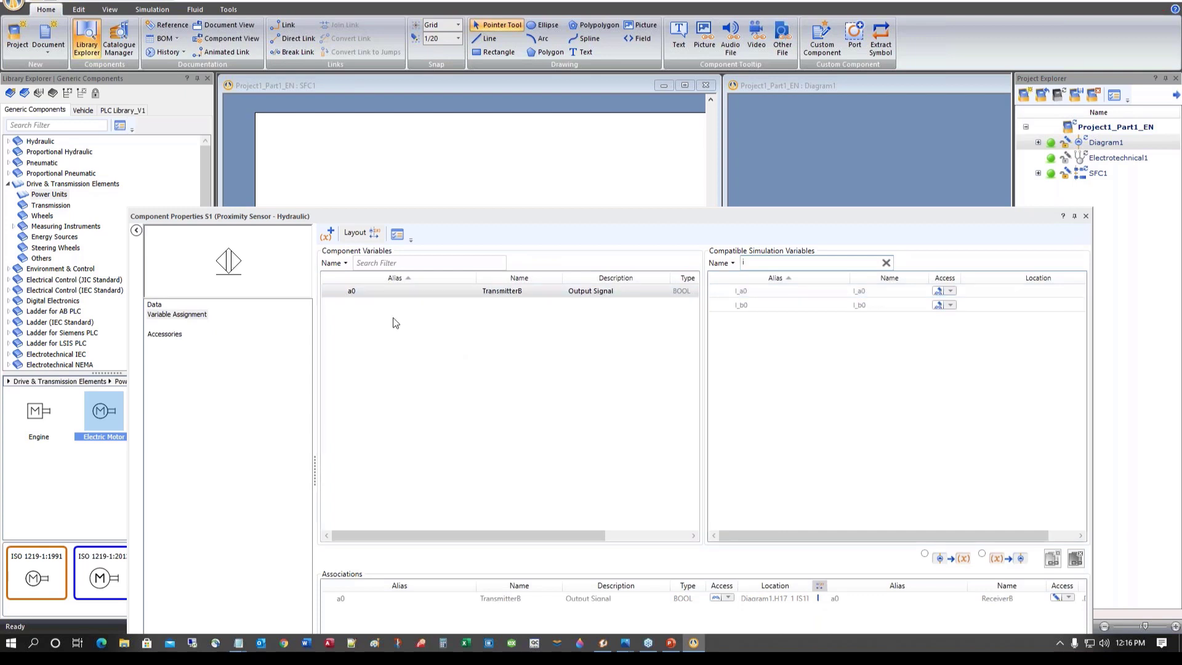
double_click(748, 297)
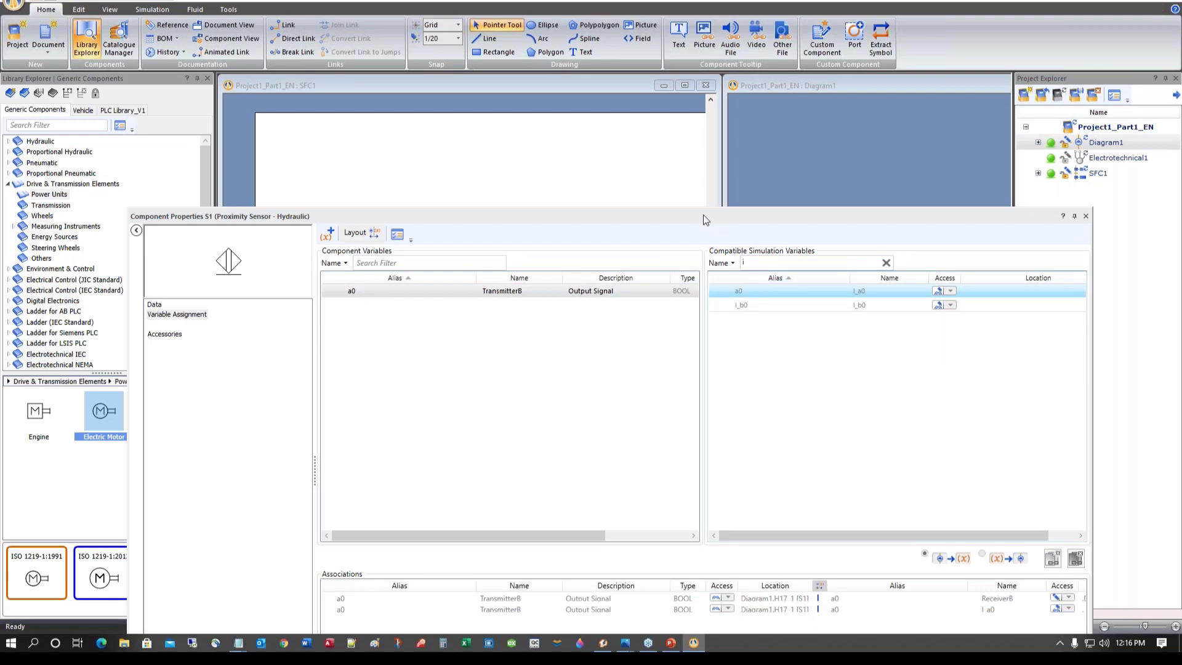
Link the output signal of proximity sensor b0 on the spring-return cylinder to the variable I_b0
left_click_drag(703, 216, 664, 368)
left_click(905, 294)
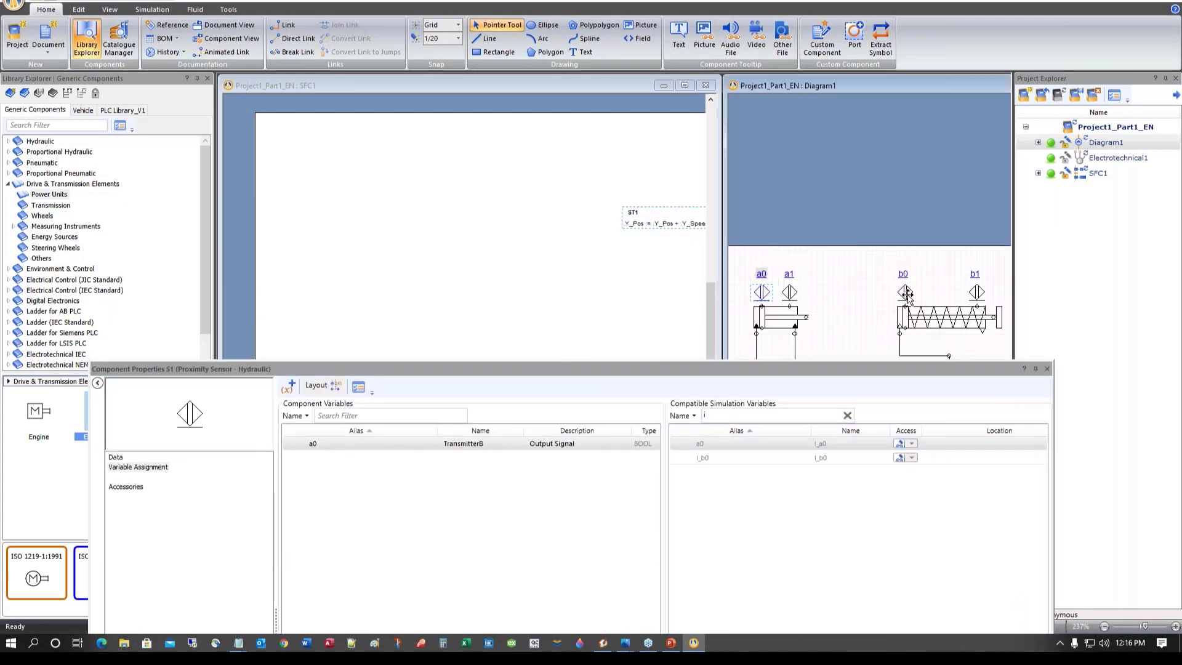
double_click(707, 458)
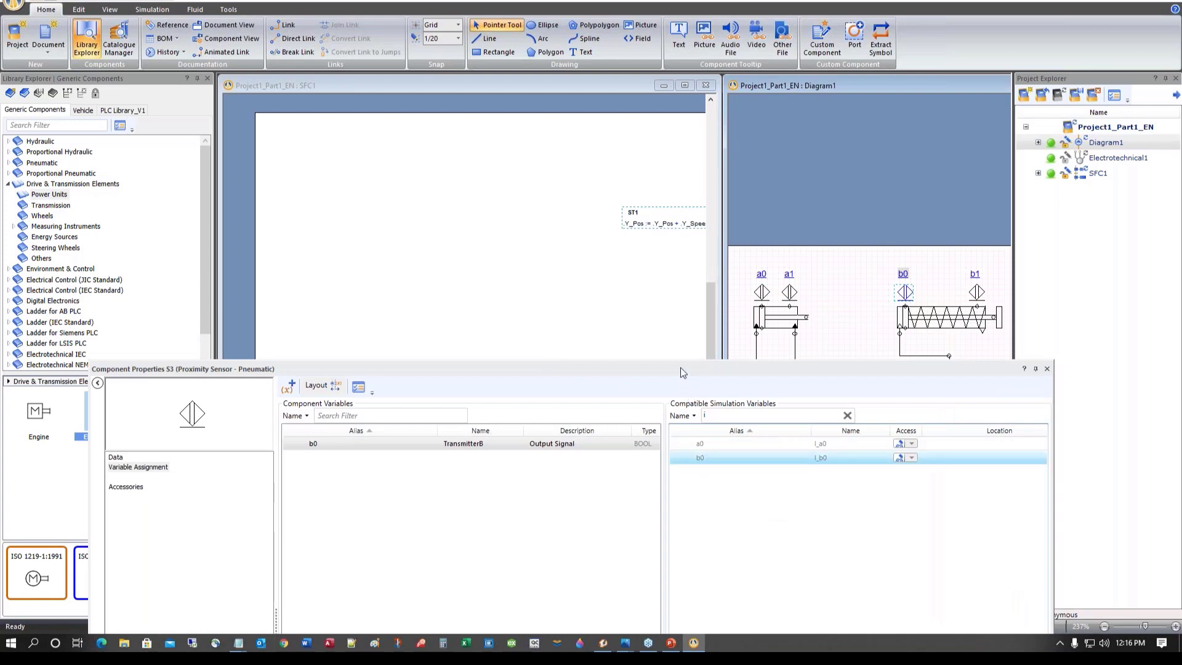
left_click_drag(681, 372, 652, 434)
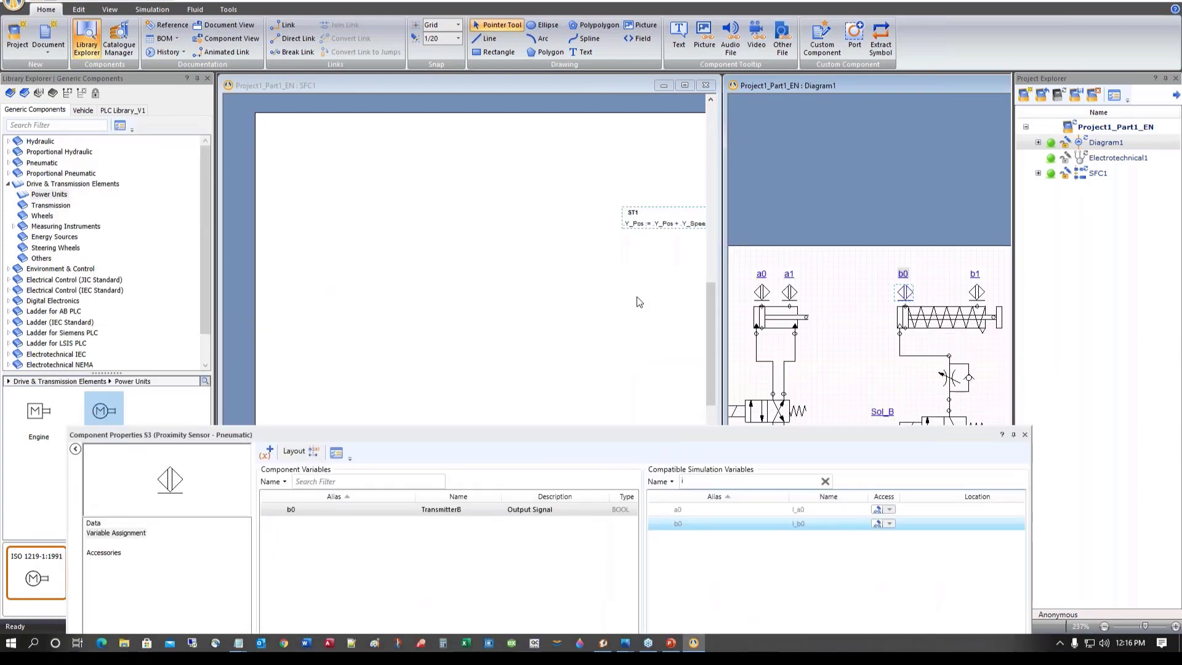
Review ST1's complete expression in SFC1 and bring up the text notes with the piston and box positions
left_click_drag(433, 279, 444, 254)
right_click(443, 255)
left_click(444, 225)
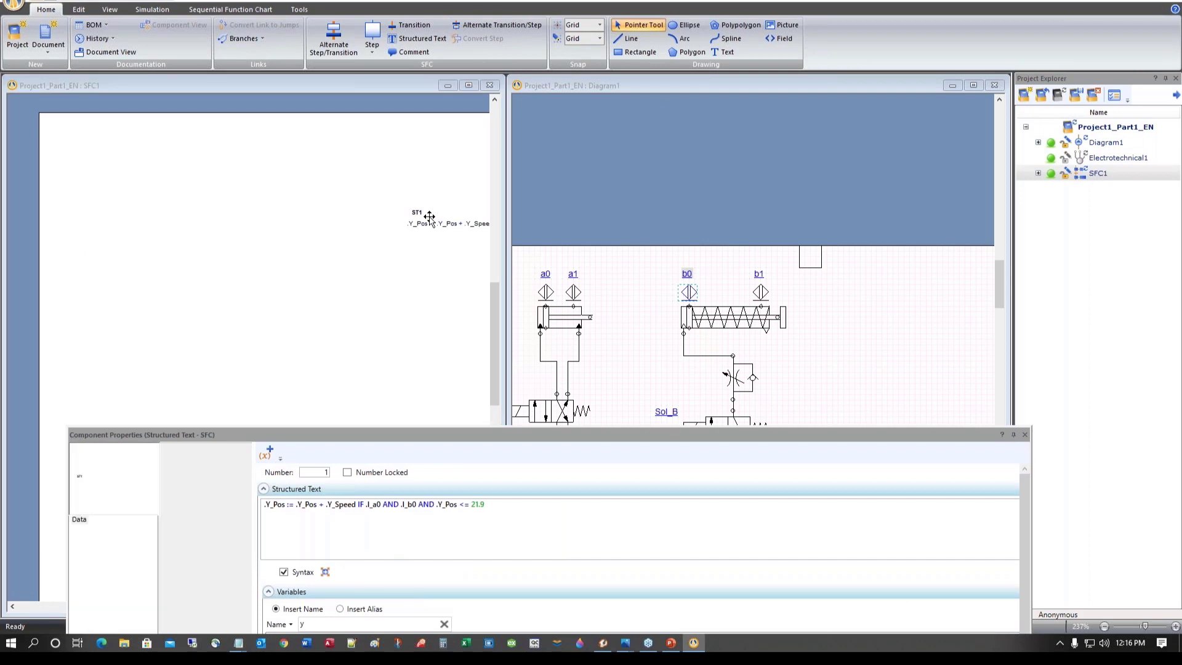
left_click(1025, 435)
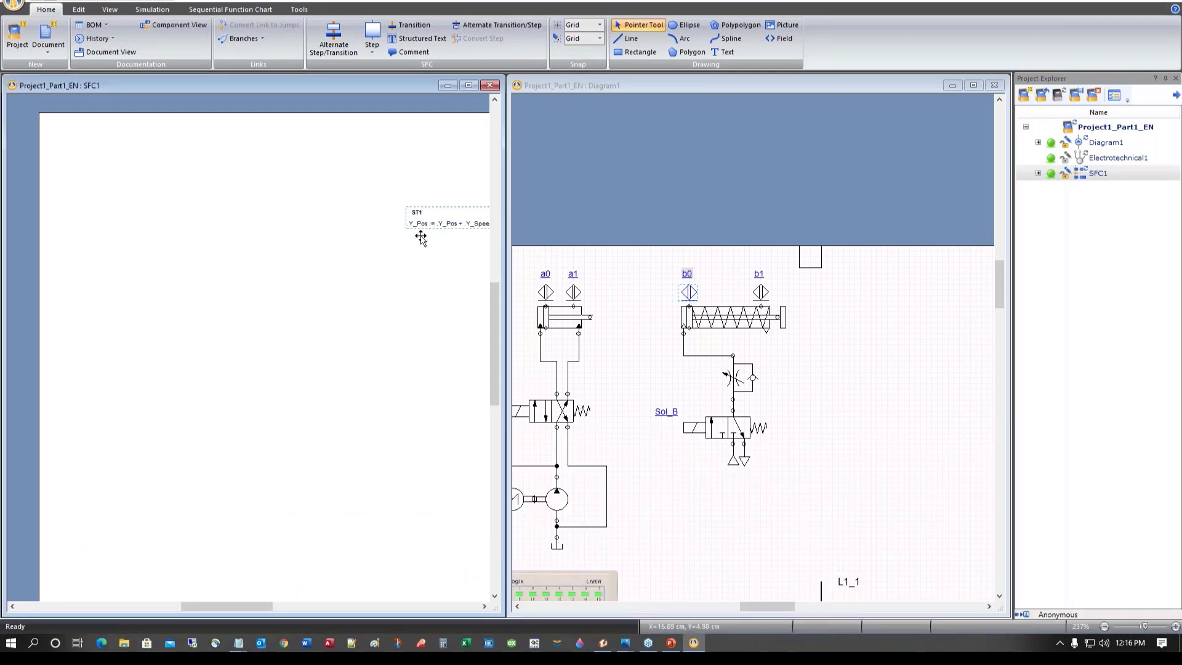
left_click_drag(270, 606, 312, 613)
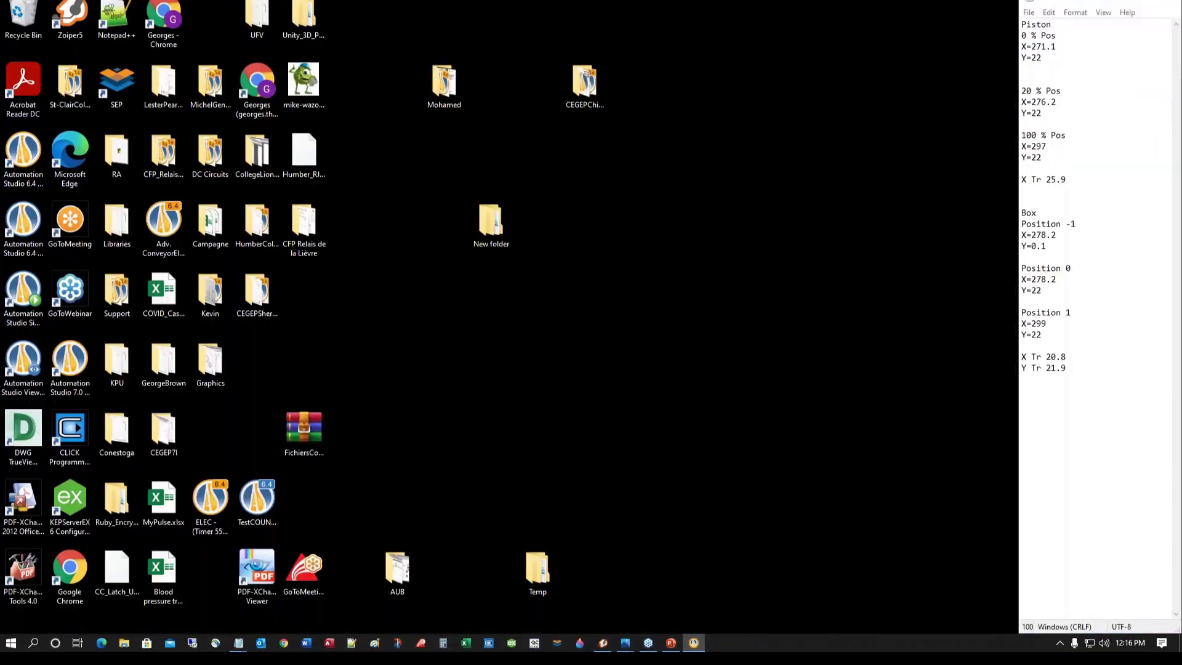
left_click(238, 643)
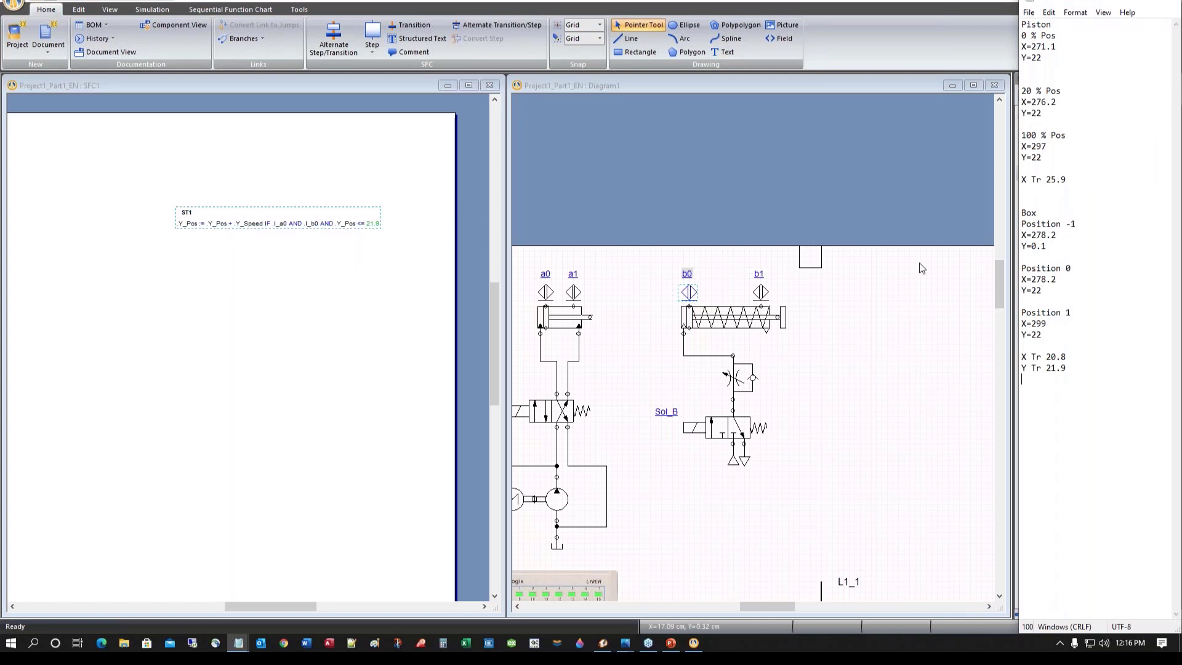
Place a new structured text block below ST1 in SFC1 and delete the surplus blocks stacked on it
left_click(211, 276)
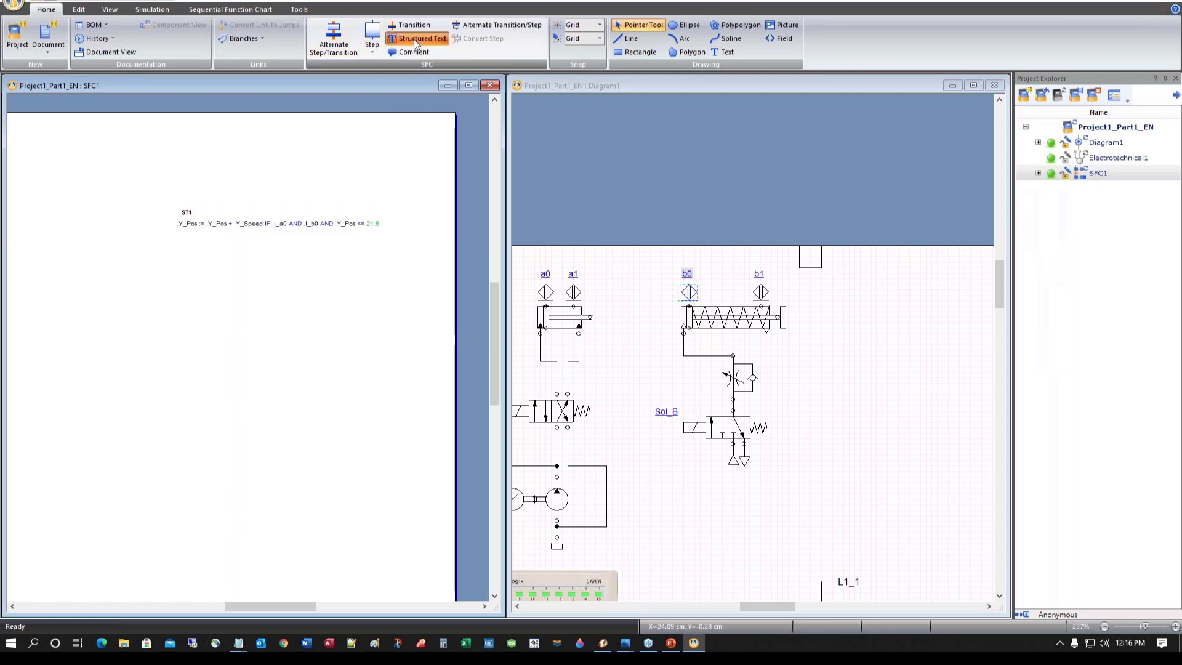
left_click(415, 40)
left_click(187, 263)
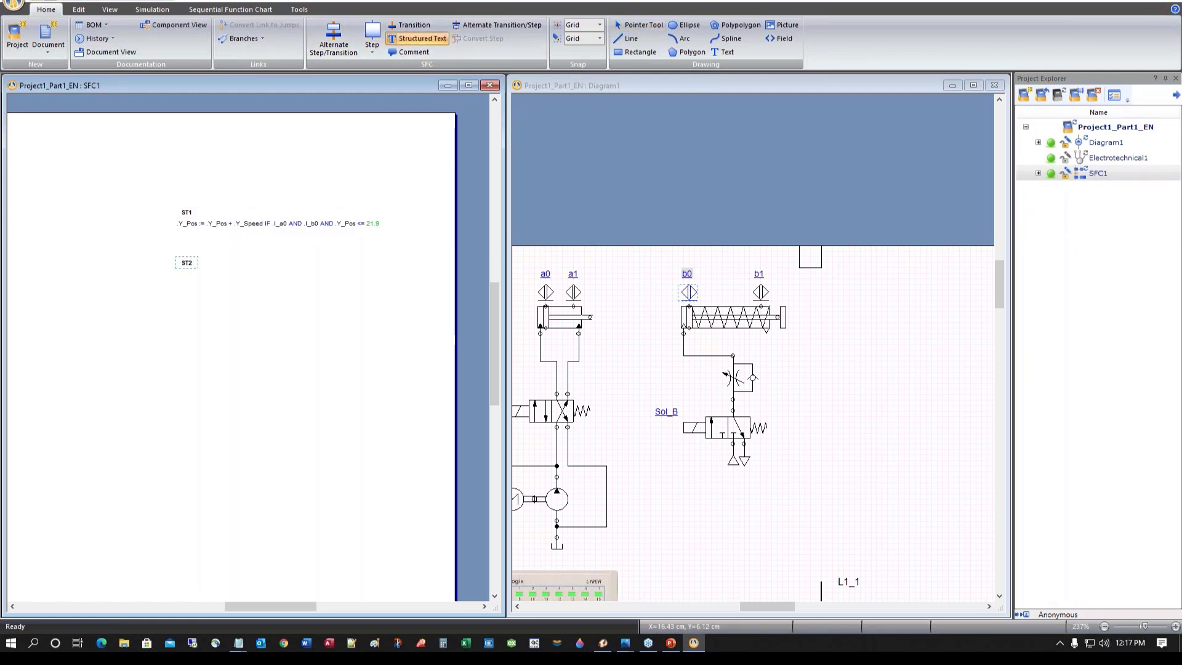
left_click(188, 263)
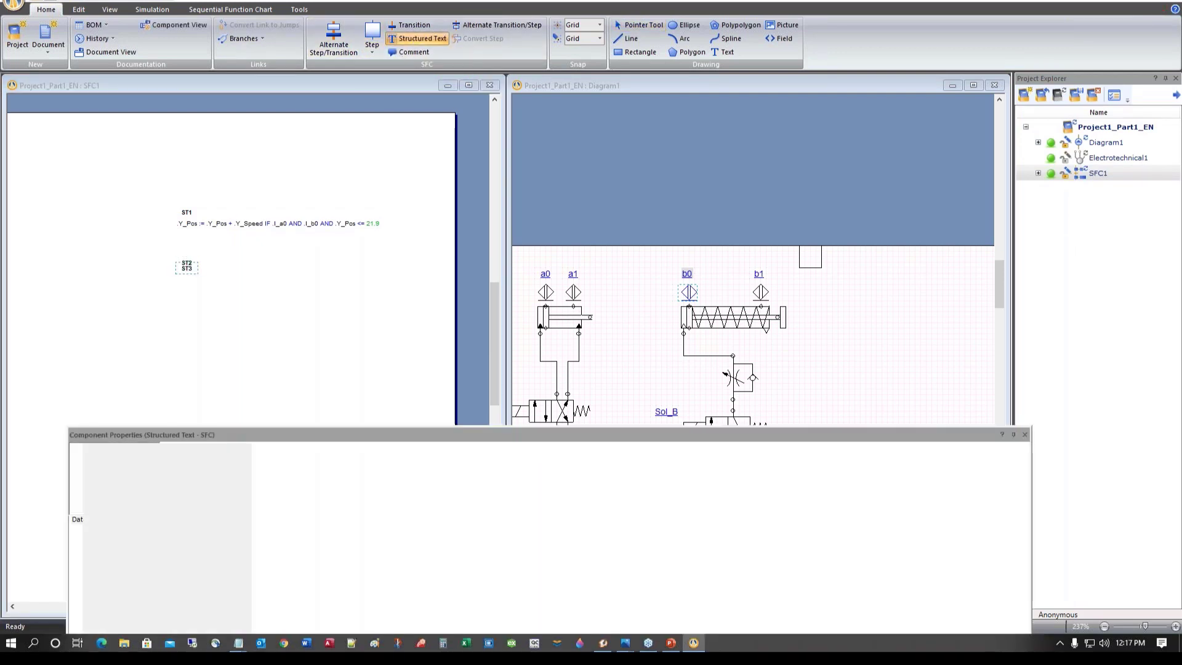
key("Escape")
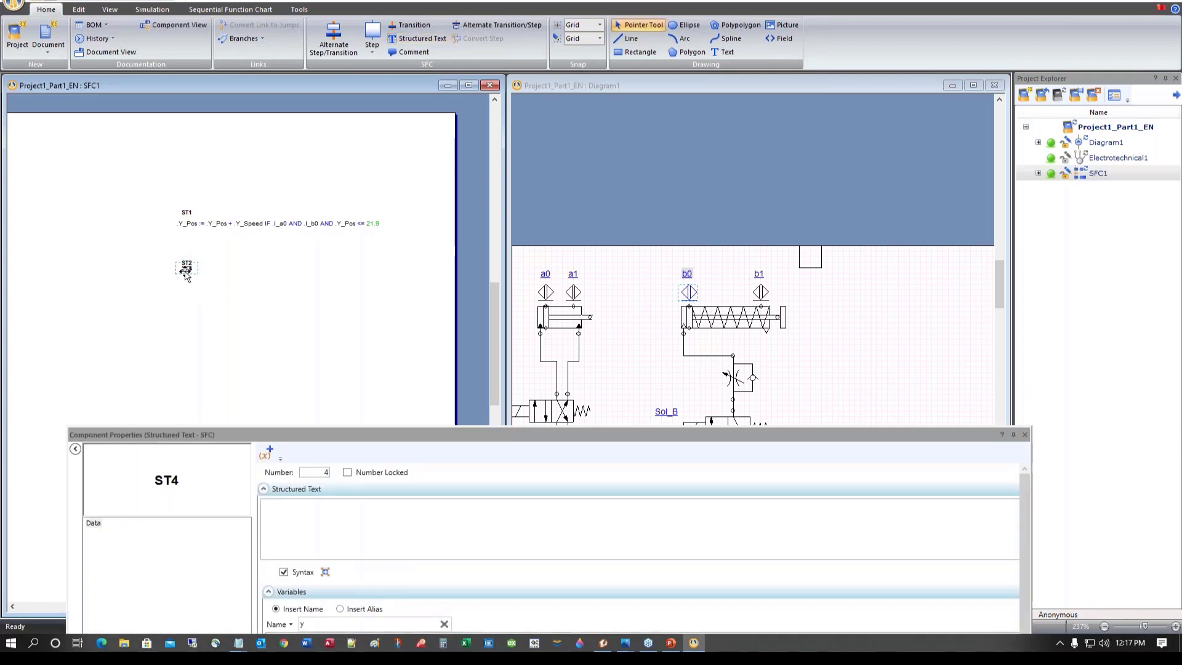
key("Delete")
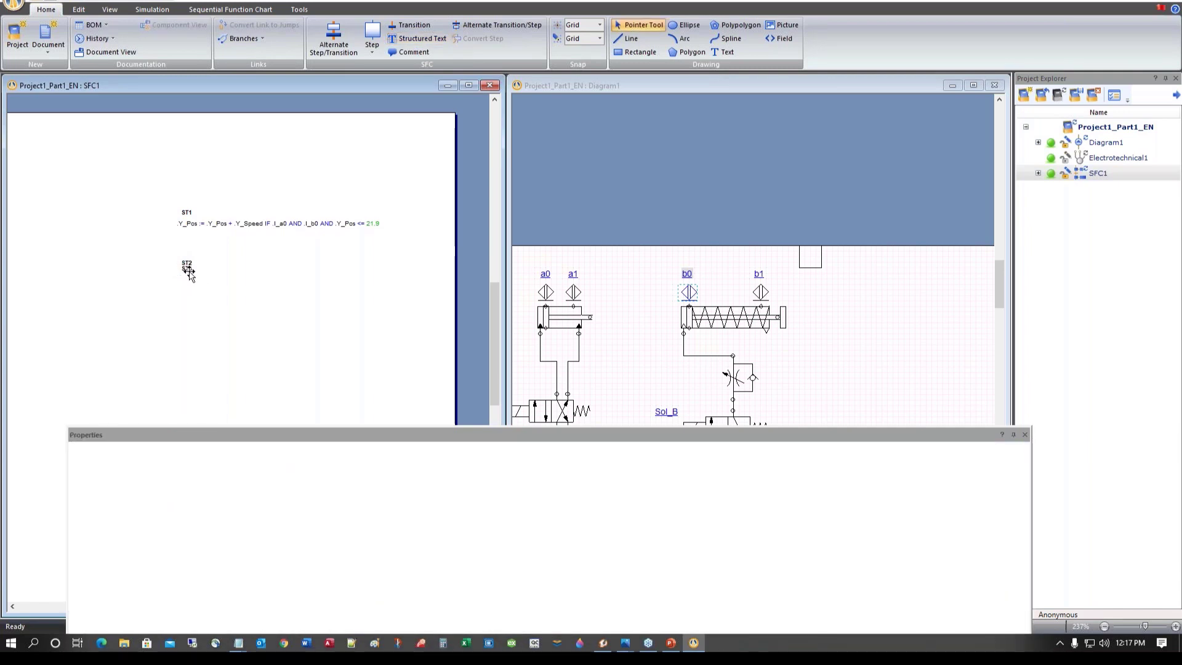
left_click(188, 269)
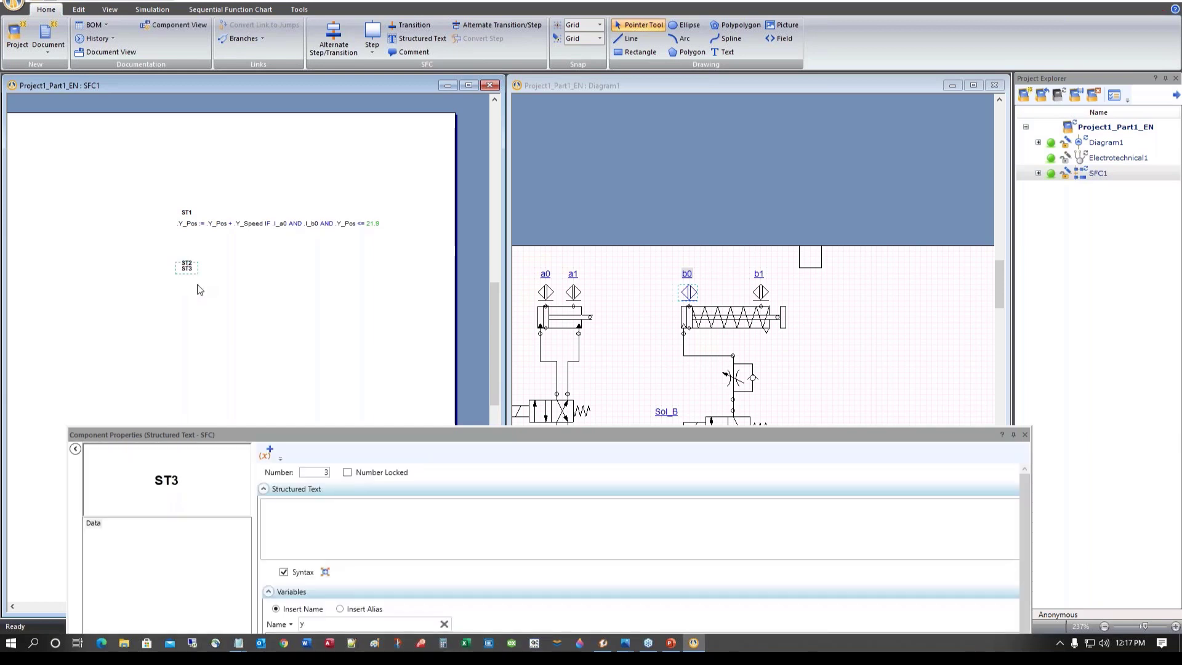
left_click(199, 290)
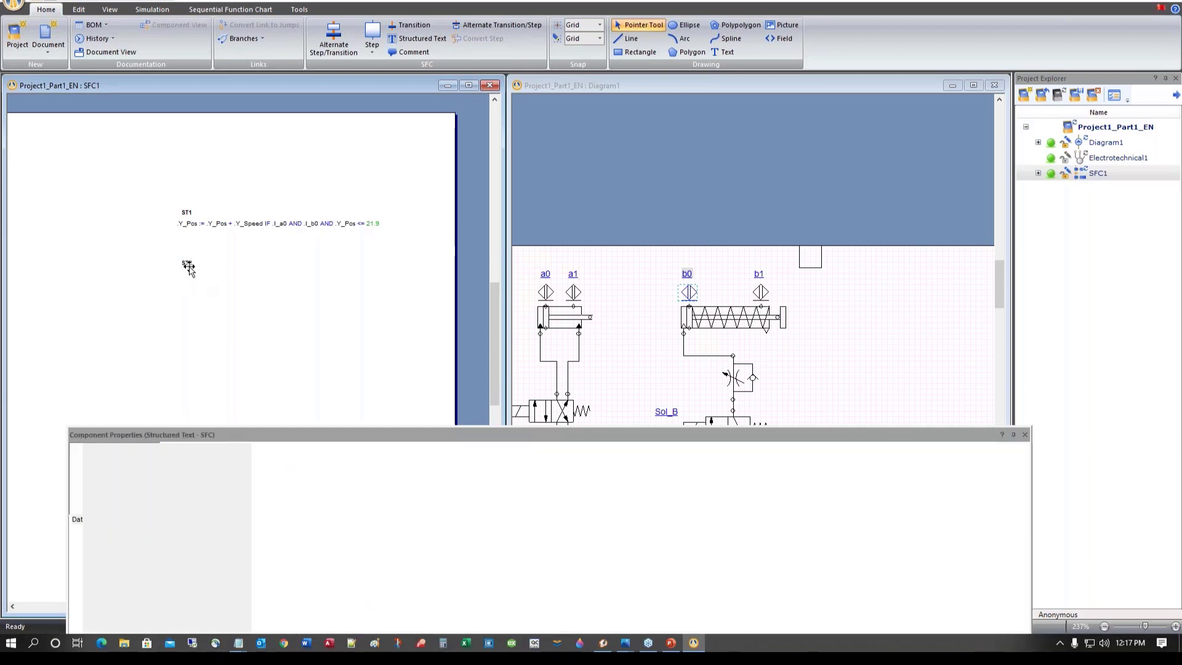
Add a BOOL variable to ST2 in the project root, with In_Position0 as both name and alias
left_click(189, 270)
left_click_drag(389, 435, 375, 180)
left_click(252, 197)
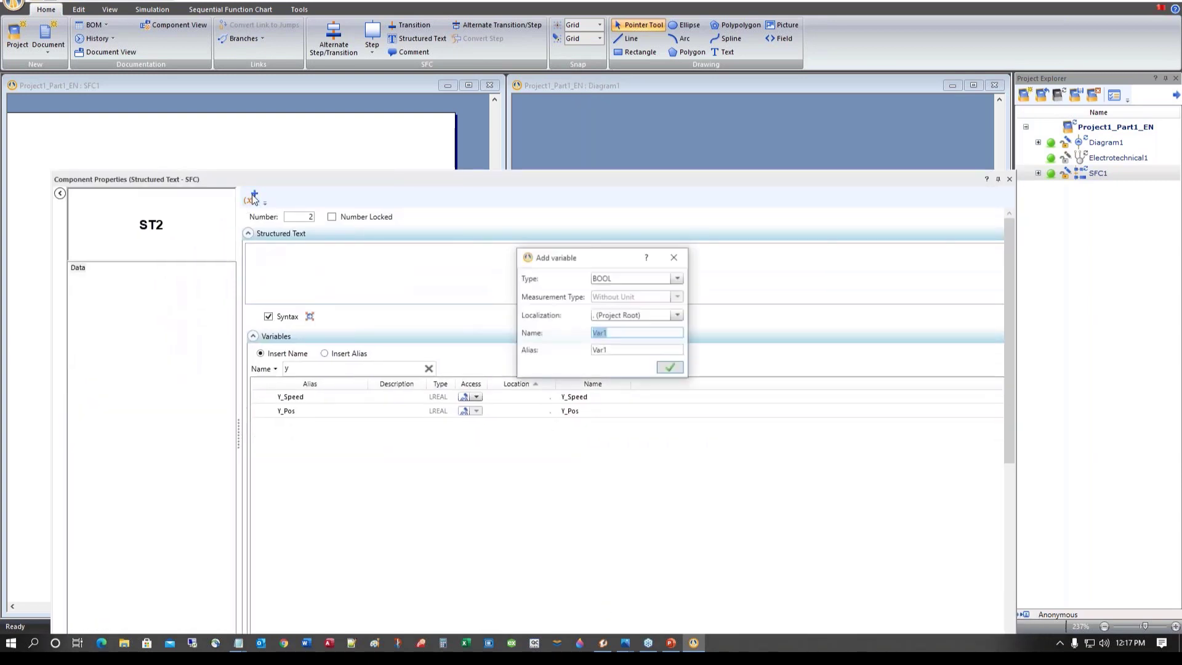
type("In")
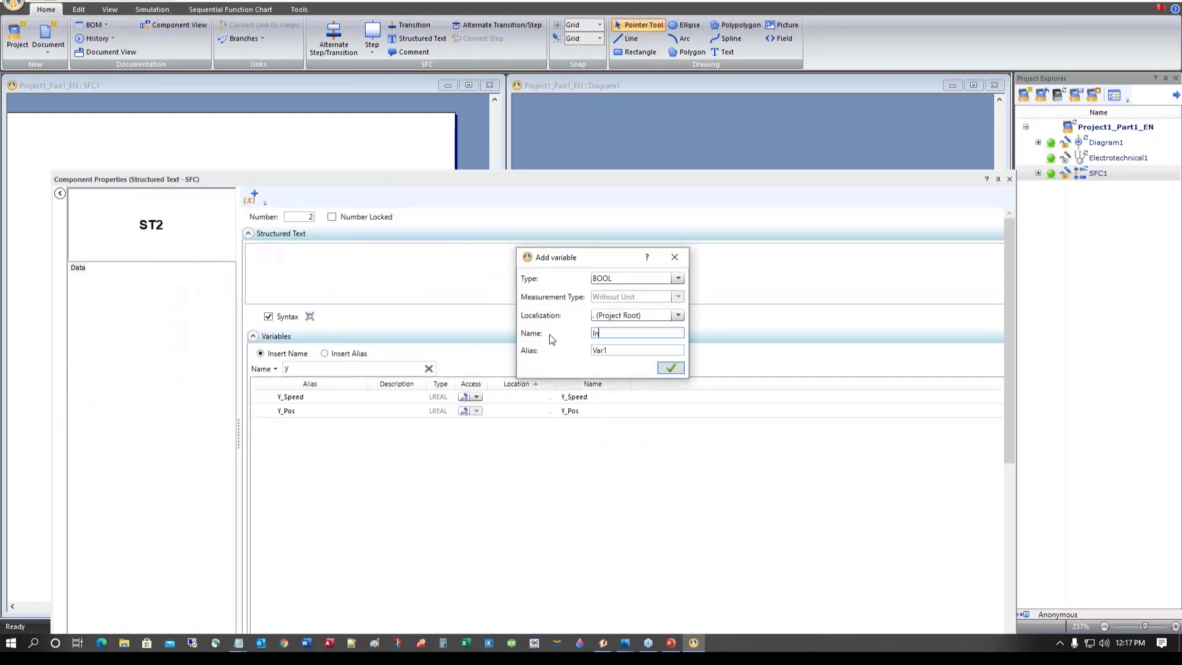
type("_Position0")
left_click_drag(641, 329, 551, 333)
key("ctrl+c")
double_click(625, 352)
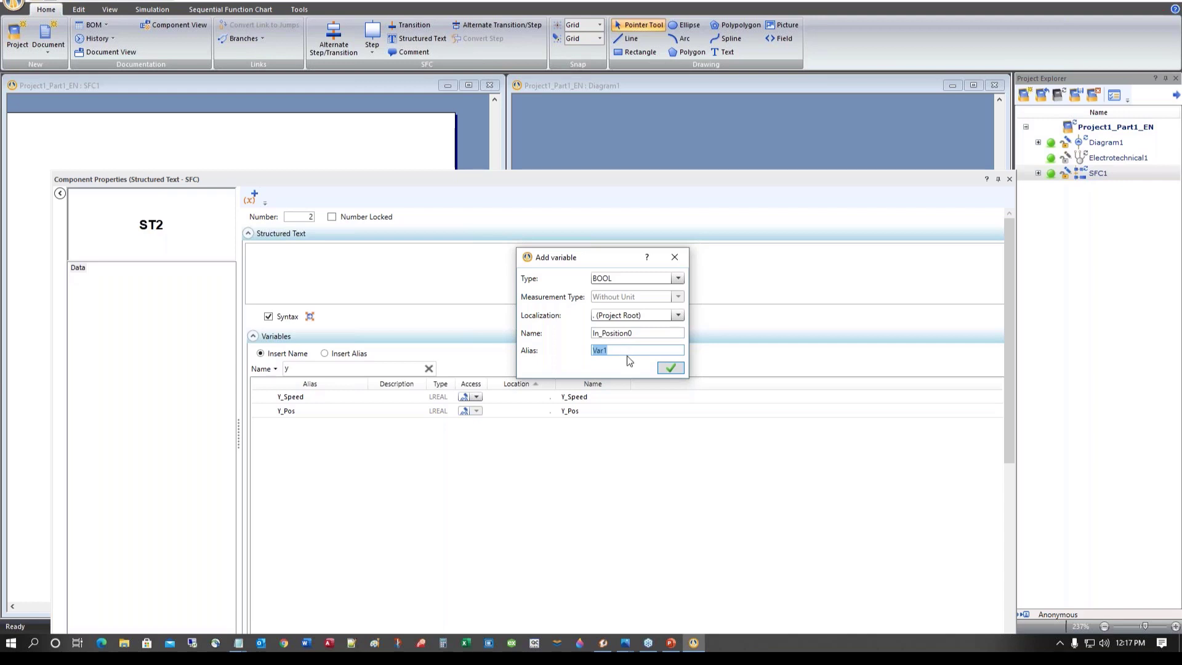
key("ctrl+v")
left_click(670, 369)
left_click(681, 347)
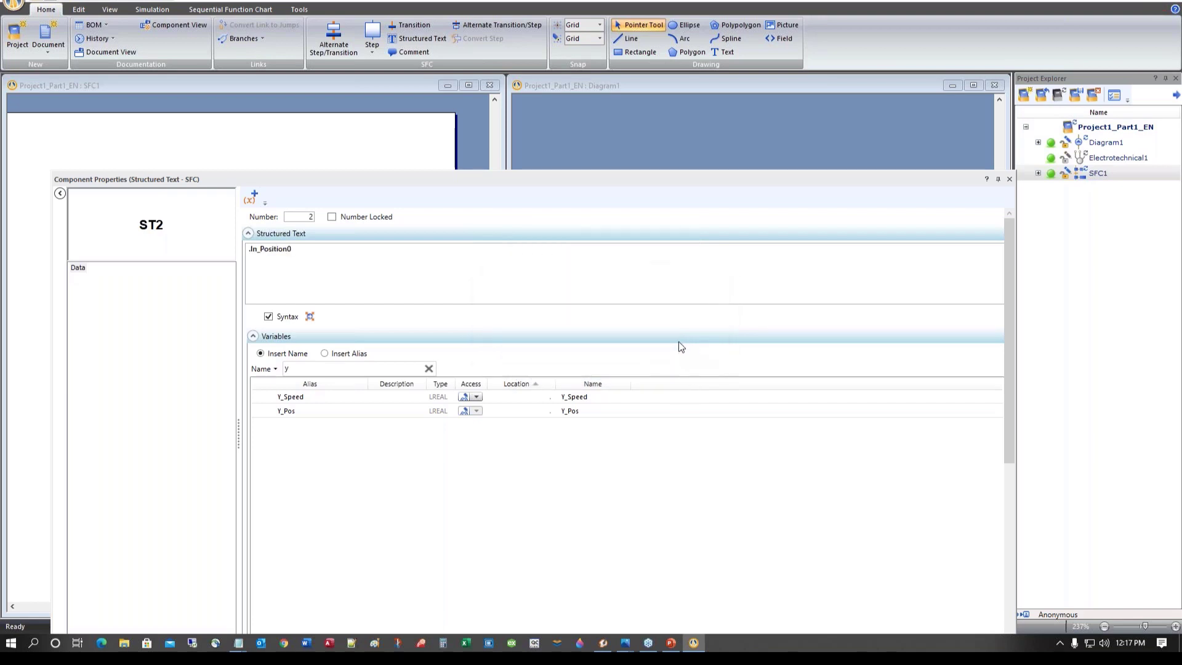
Assign :=0 to .In_Position0 in ST2's expression and remove the duplicated :=0
left_click(298, 253)
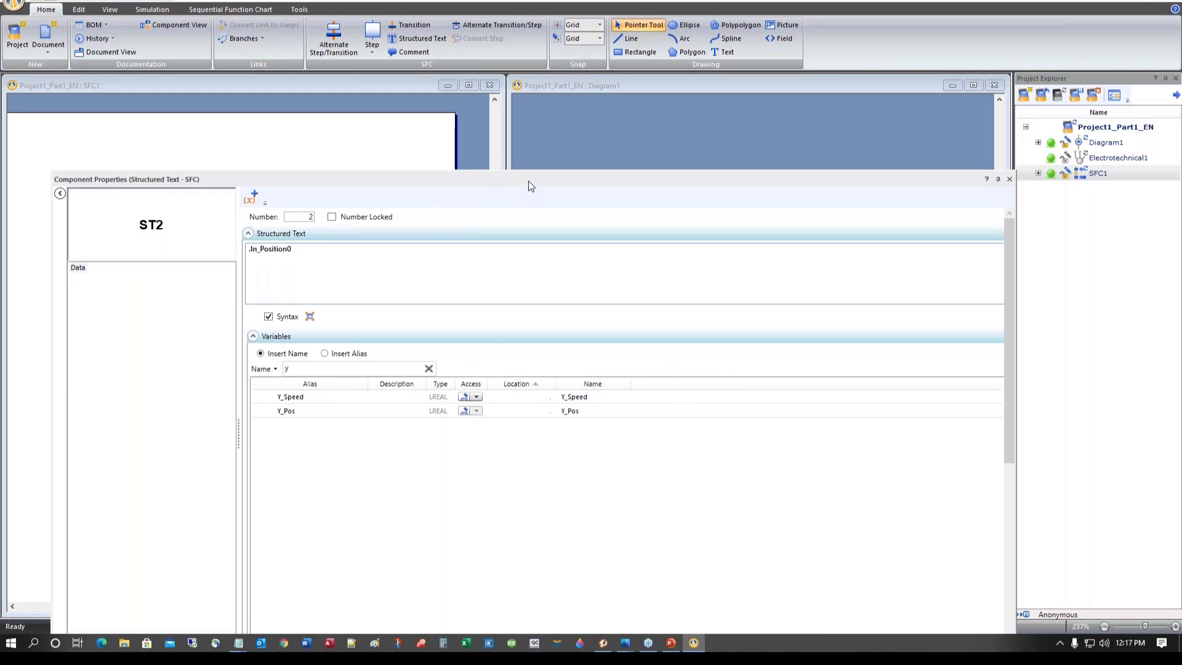
left_click_drag(531, 186, 526, 111)
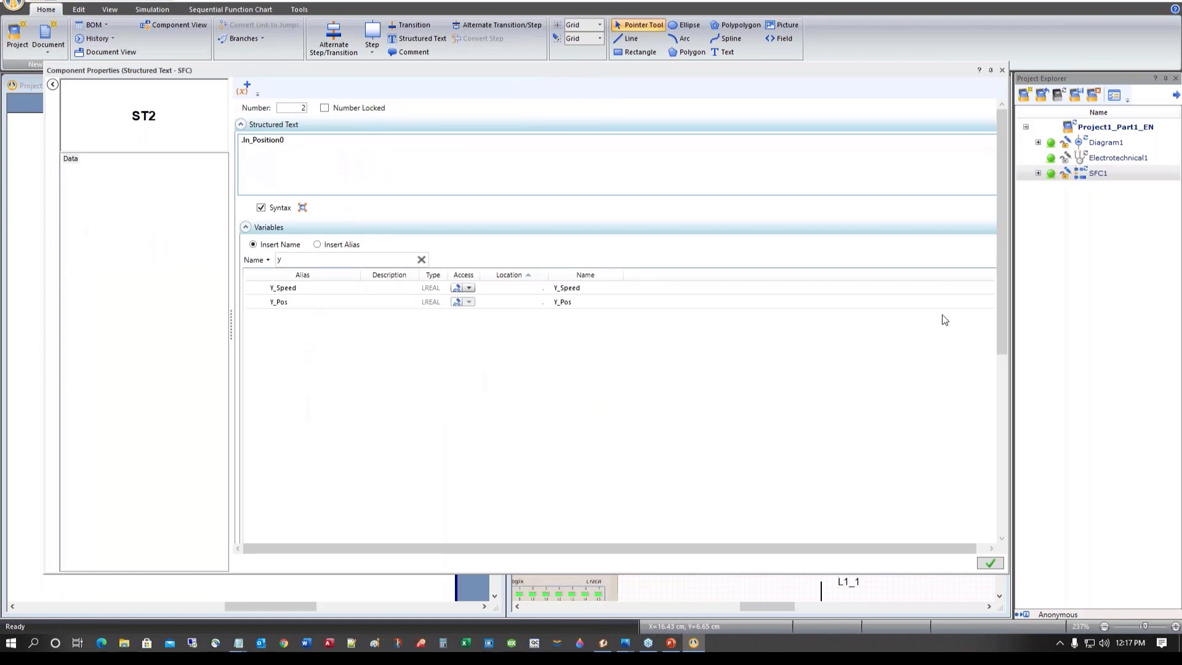
left_click_drag(1000, 297, 1007, 478)
left_click(808, 324)
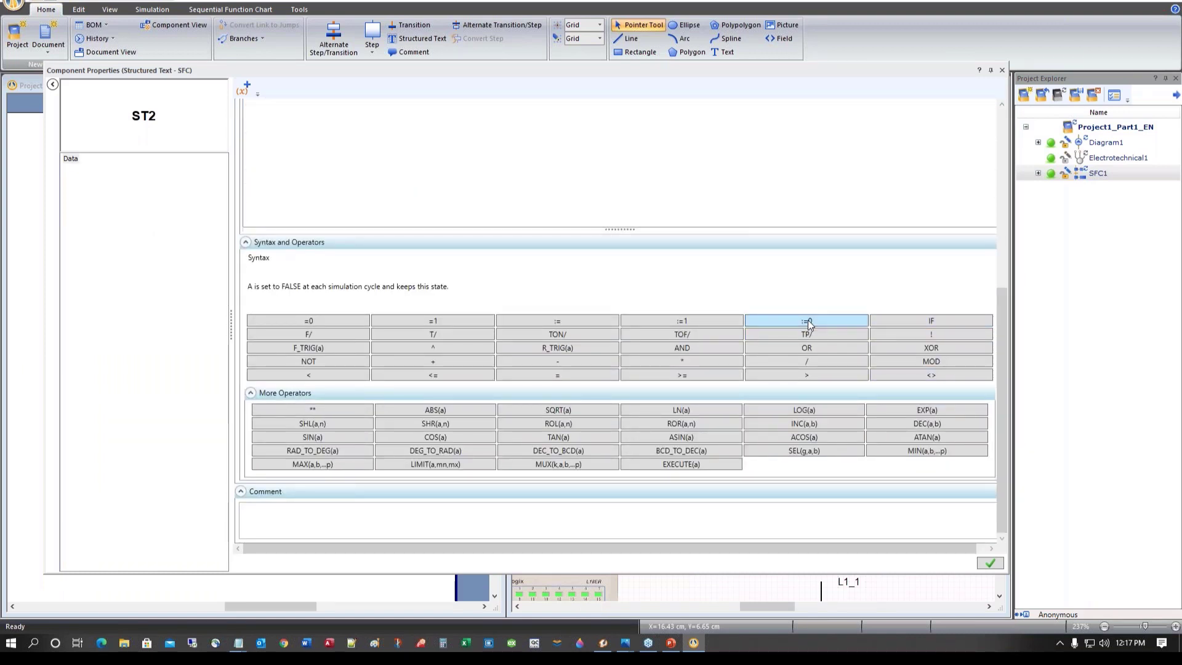
left_click_drag(999, 437, 964, 216)
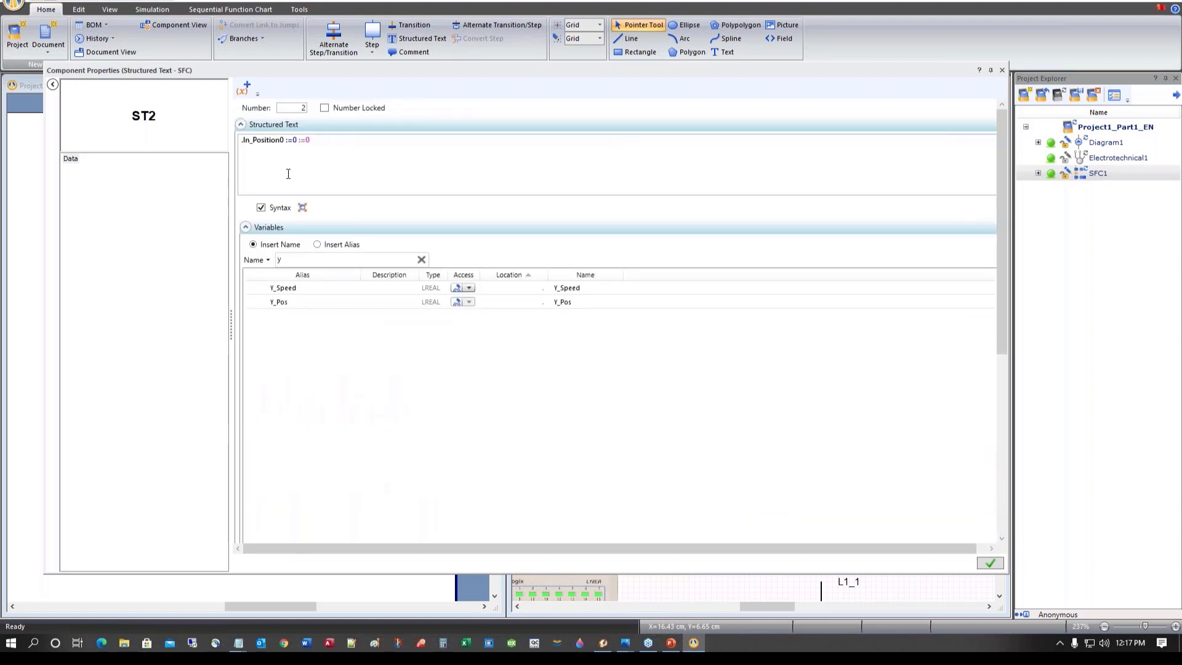
left_click_drag(294, 141, 316, 140)
left_click(315, 141)
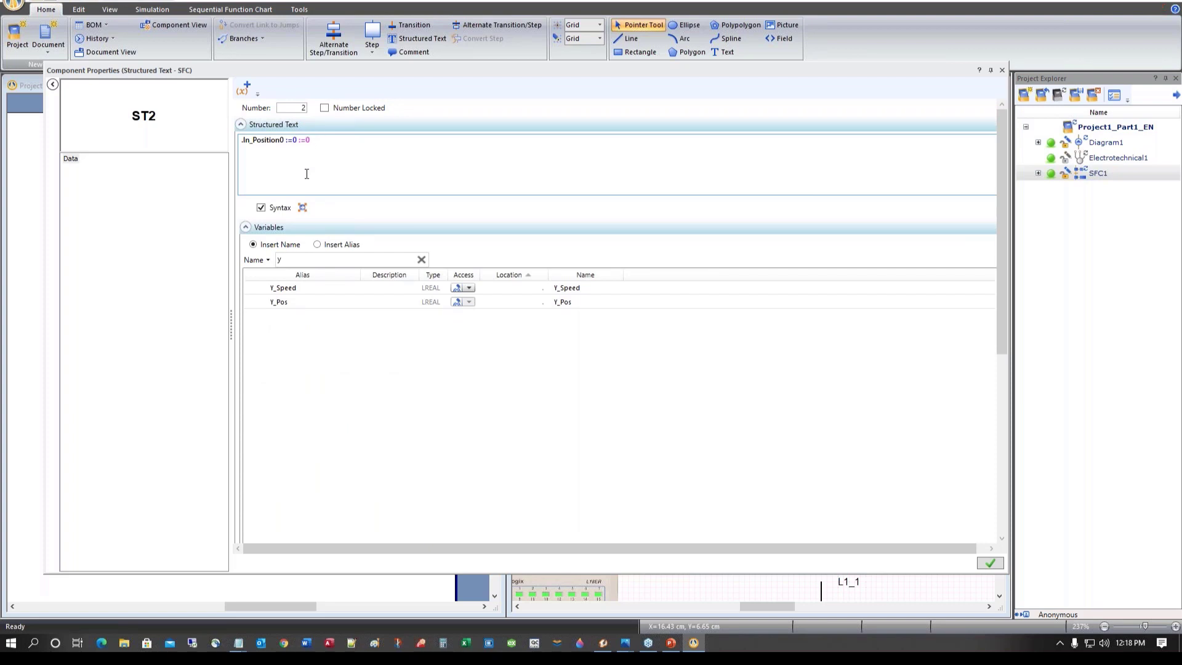
key("BackSpace")
key("BackSpace")
key("BackSpace")
Complete the ST2 assignment with the condition IF .Y_Pos < 21.9; using the Y translation value from the text notes
type("IF")
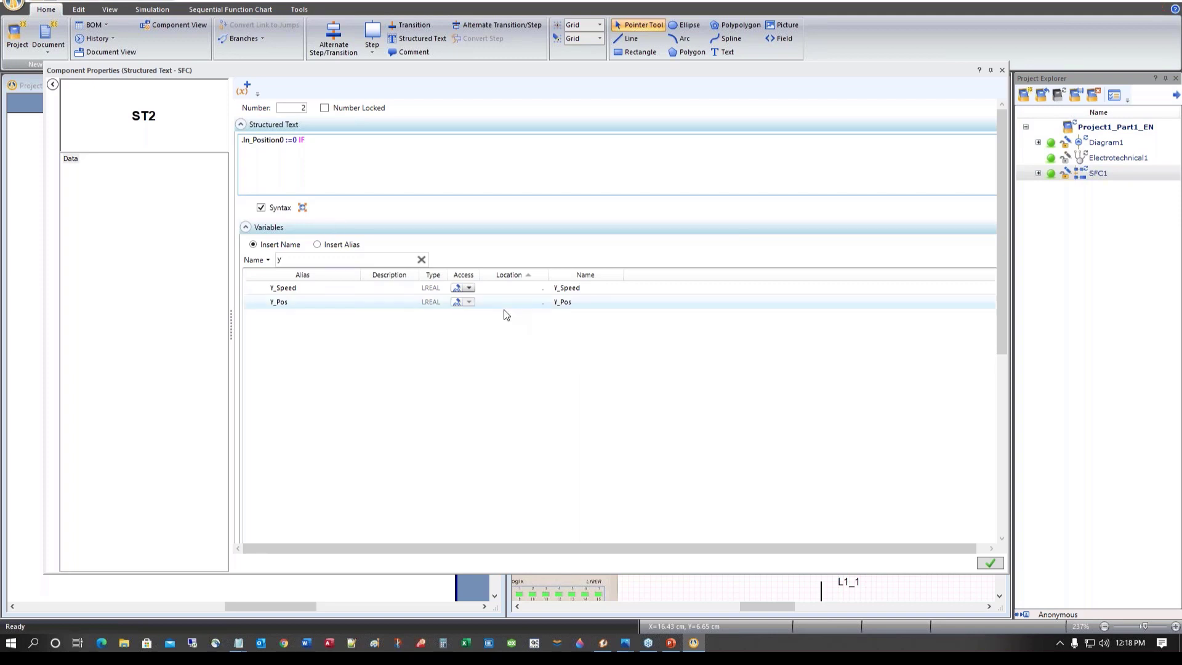
double_click(567, 303)
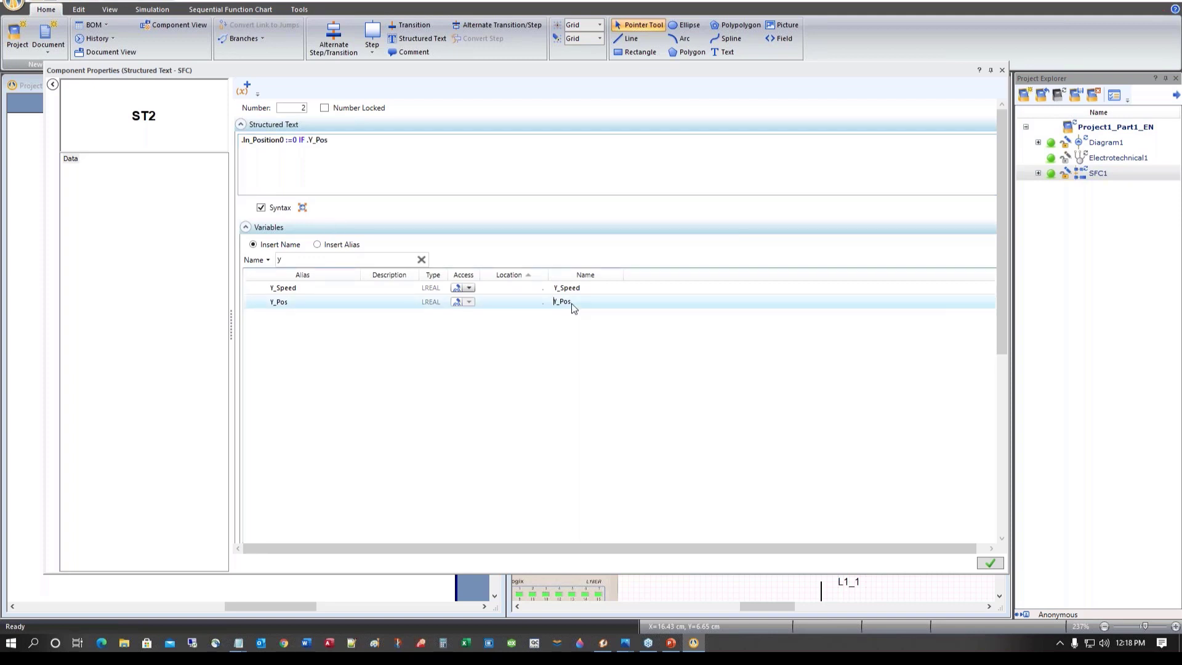
left_click(338, 149)
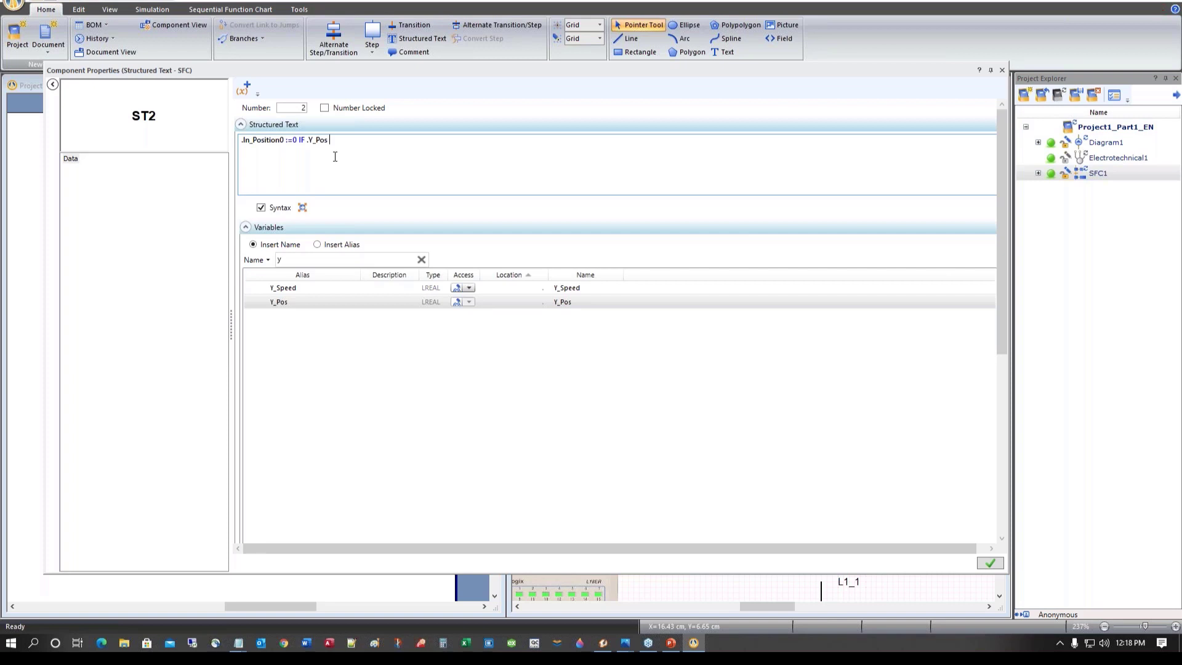
type("<")
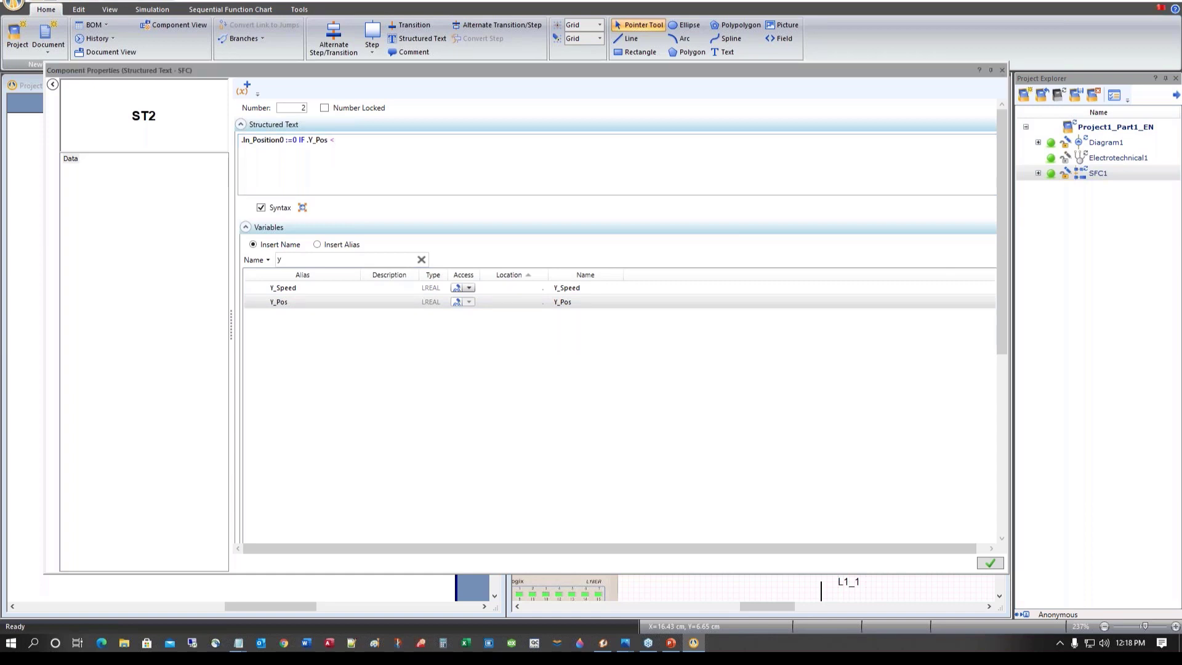
key("alt+Tab")
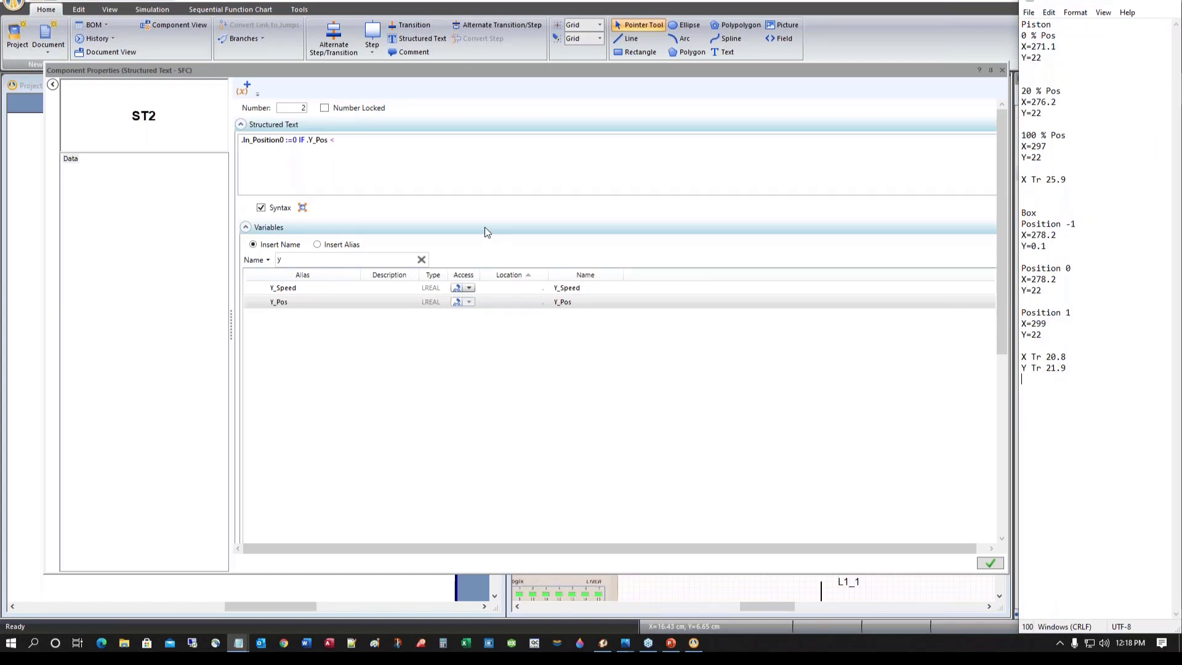
left_click(430, 194)
type("21")
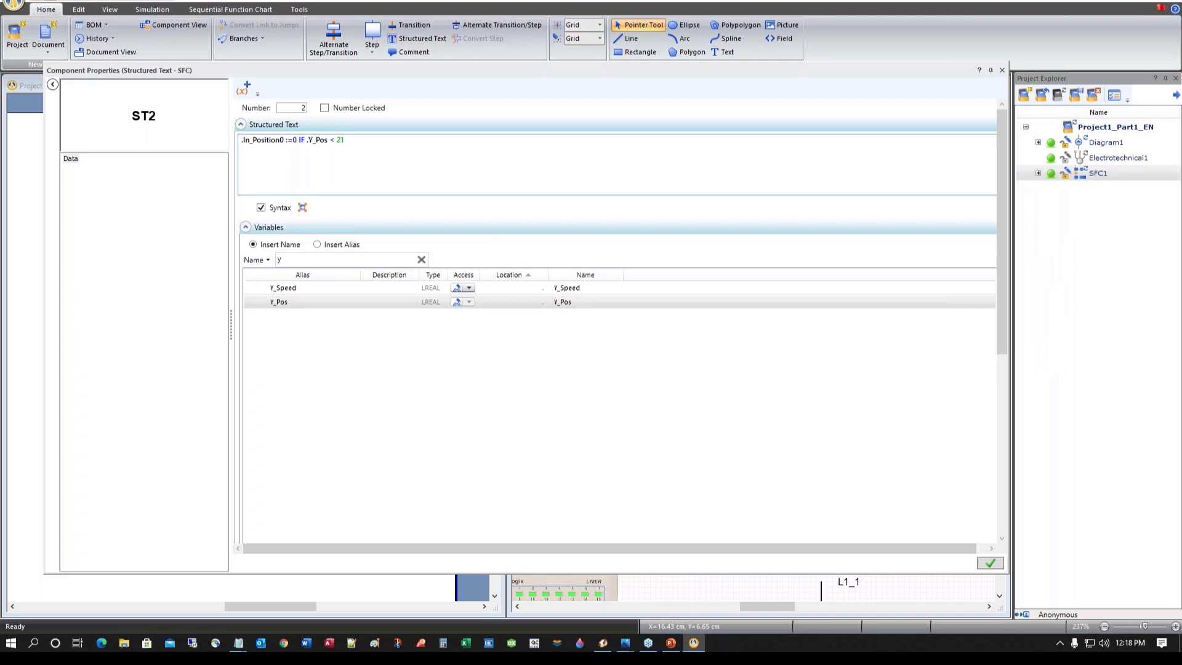
type(".9;")
Duplicate ST2's .In_Position0 statement on the line below it
left_click_drag(242, 140, 354, 140)
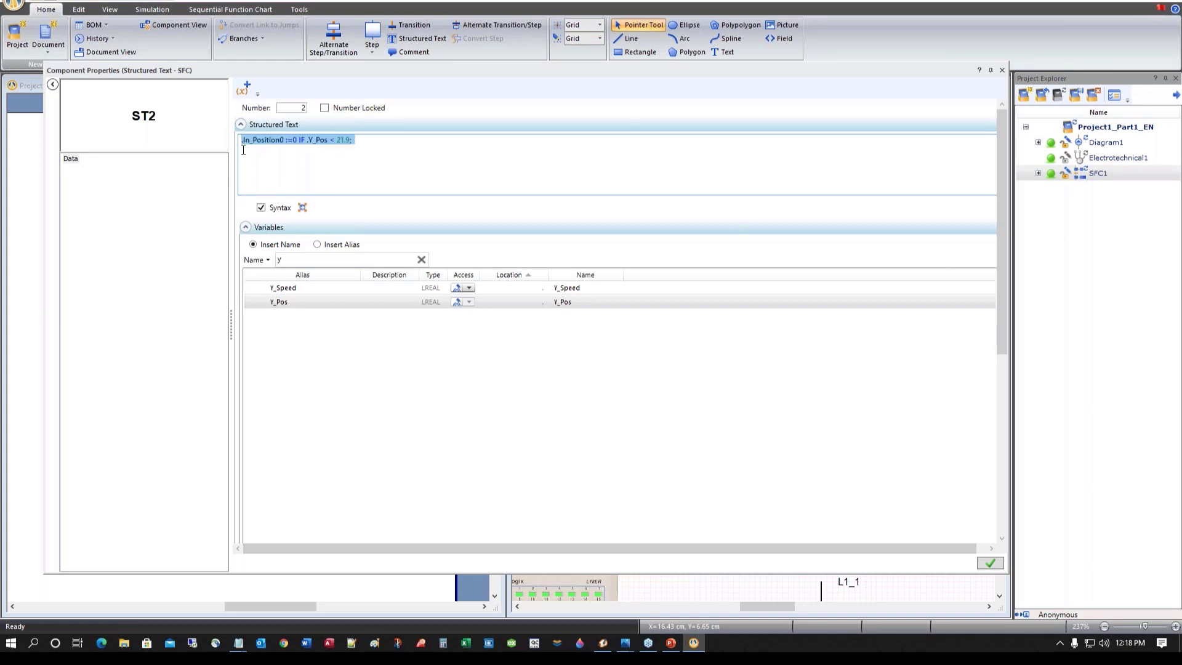
right_click(251, 138)
left_click(282, 162)
left_click(246, 156)
key("ctrl+v")
key("Return")
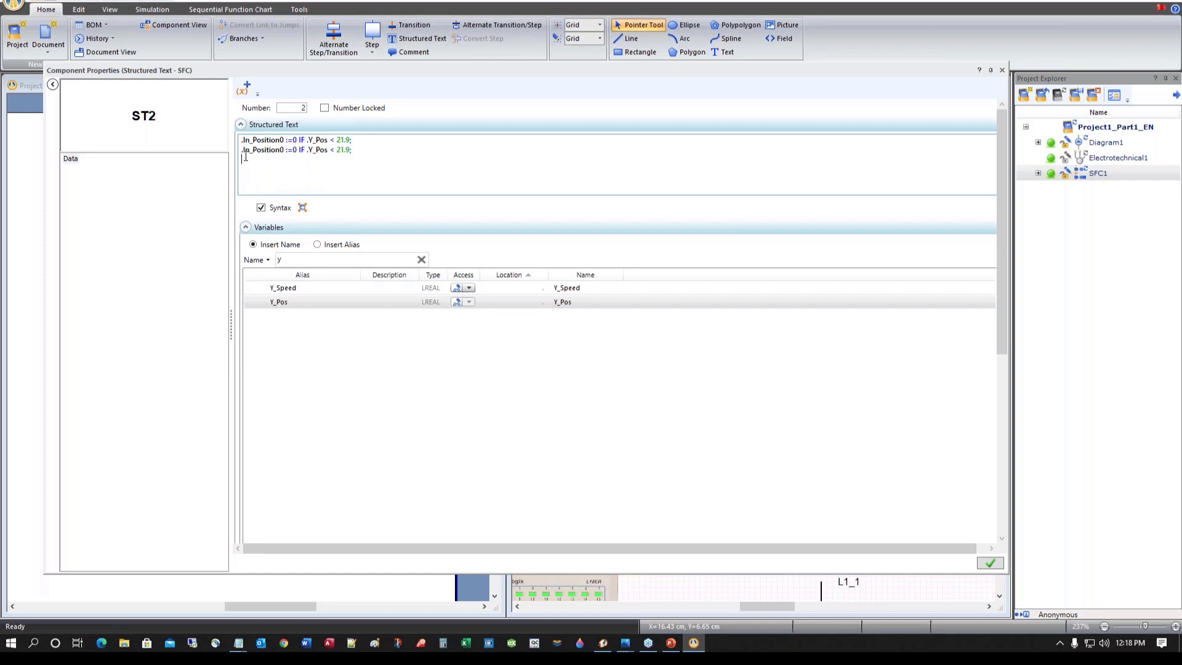
Change ST2's second statement to .In_Position0 :=1 IF .Y_Pos >= 21.9; and save the block
double_click(294, 149)
type("1")
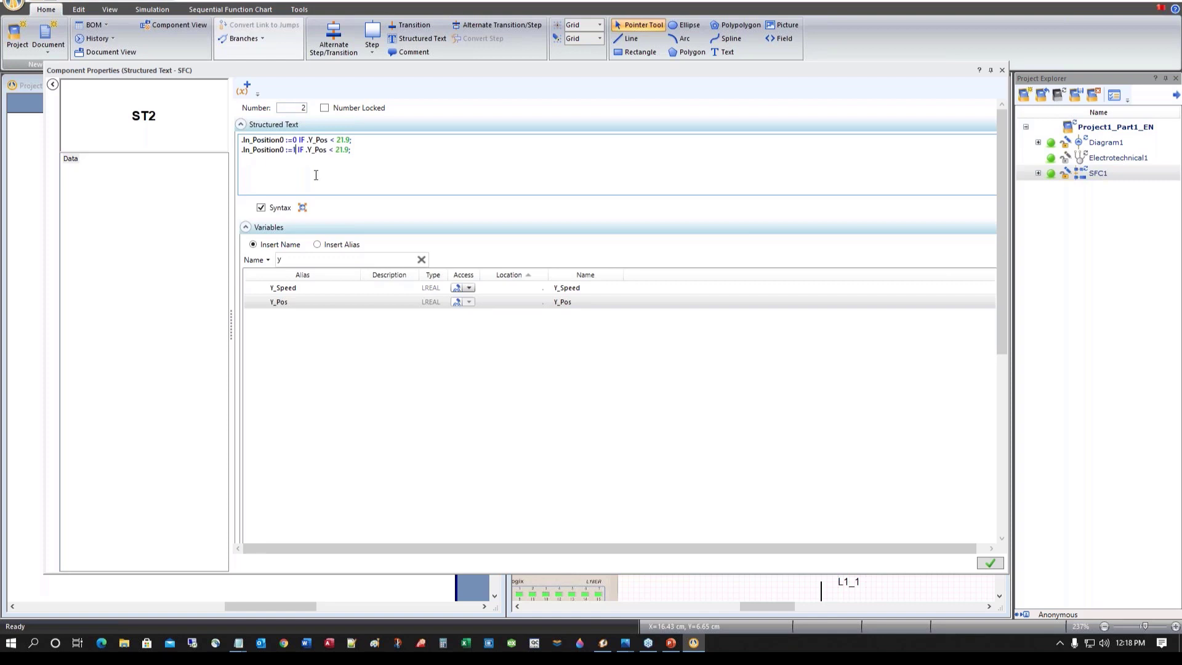
double_click(331, 151)
type(">=")
left_click(384, 172)
left_click(989, 563)
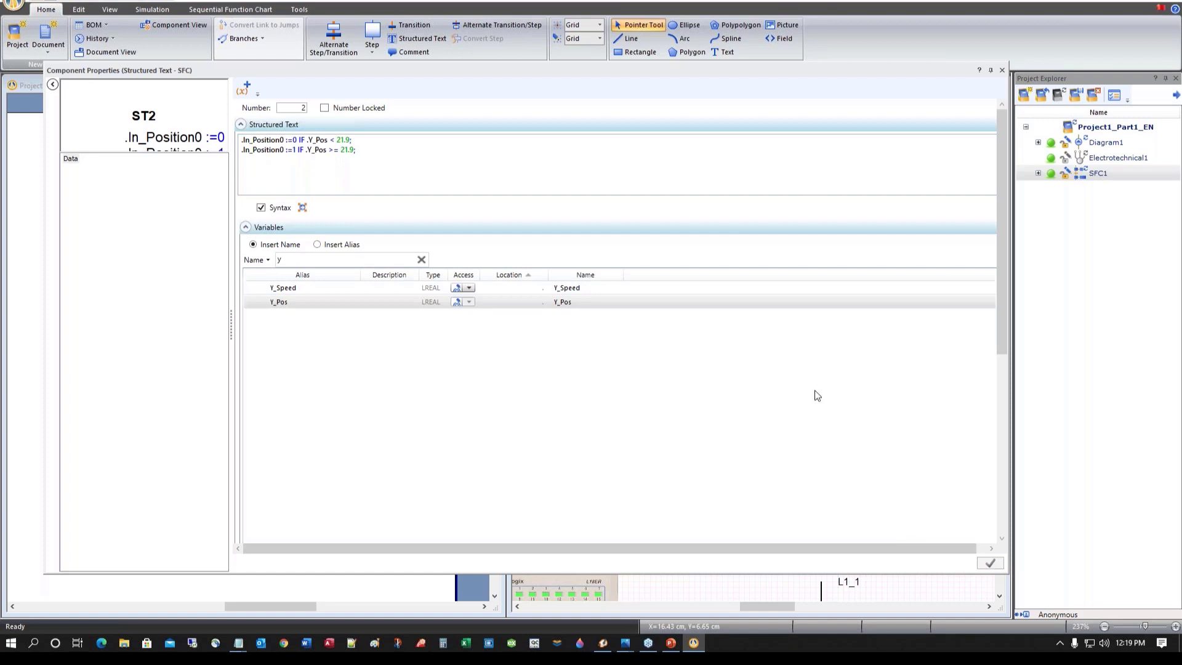
left_click(1002, 70)
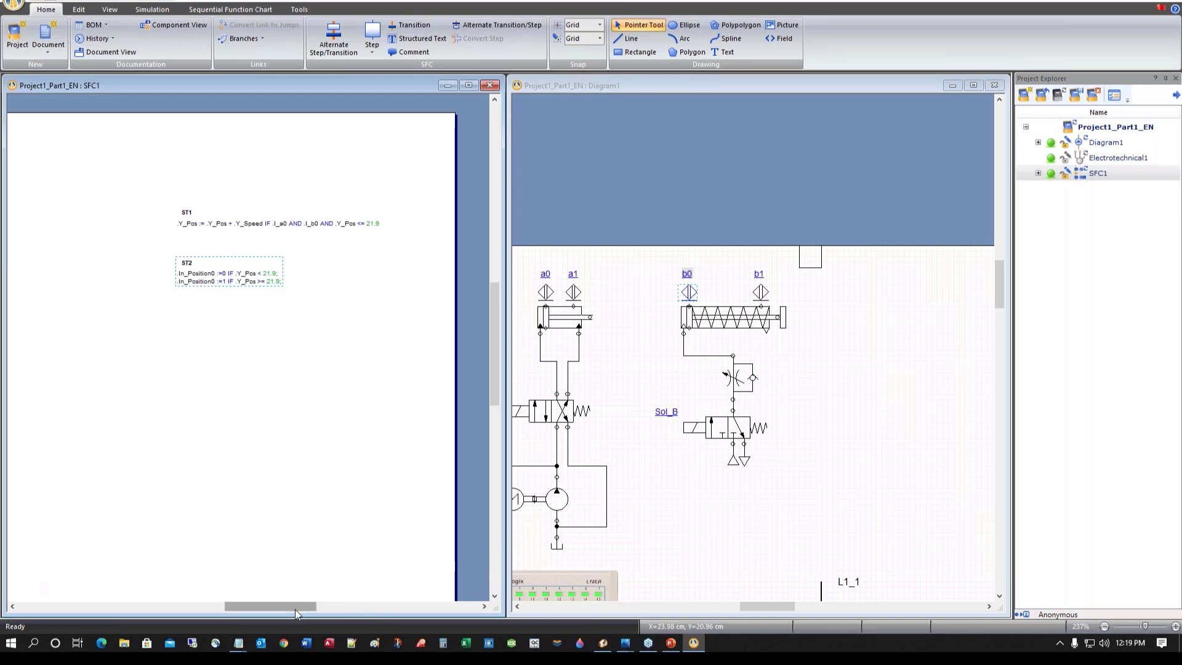
Draw a vertical chain of four steps alternating with three transitions beside the structured text blocks in SFC1
left_click_drag(294, 610, 265, 600)
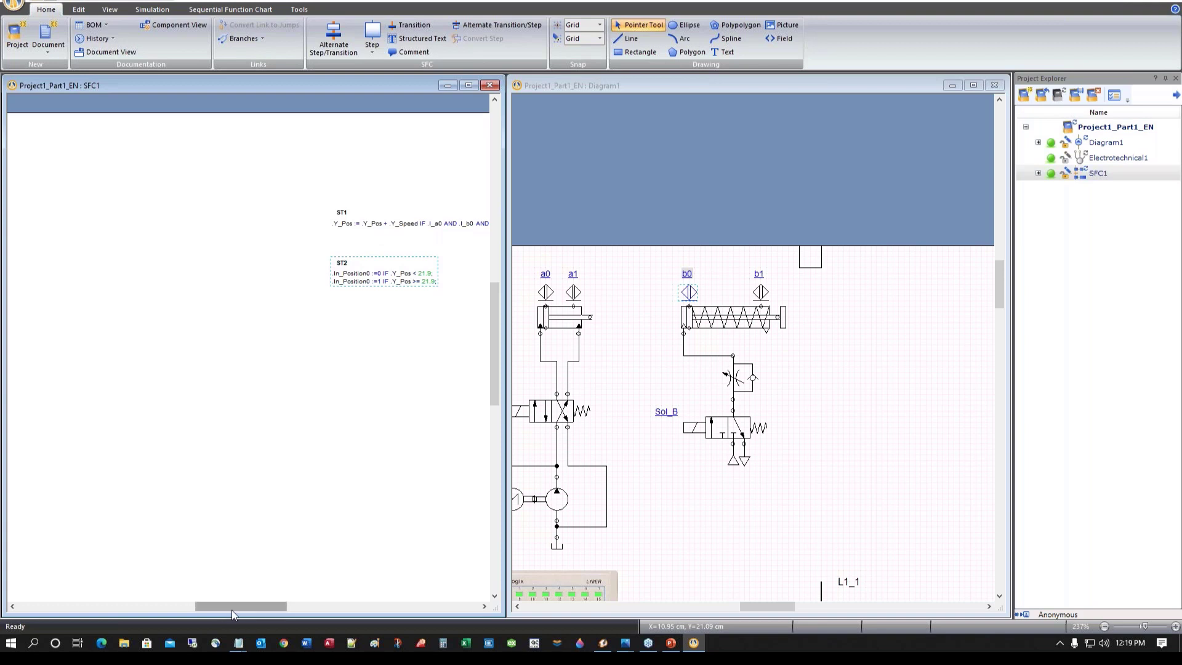
left_click_drag(230, 609, 246, 611)
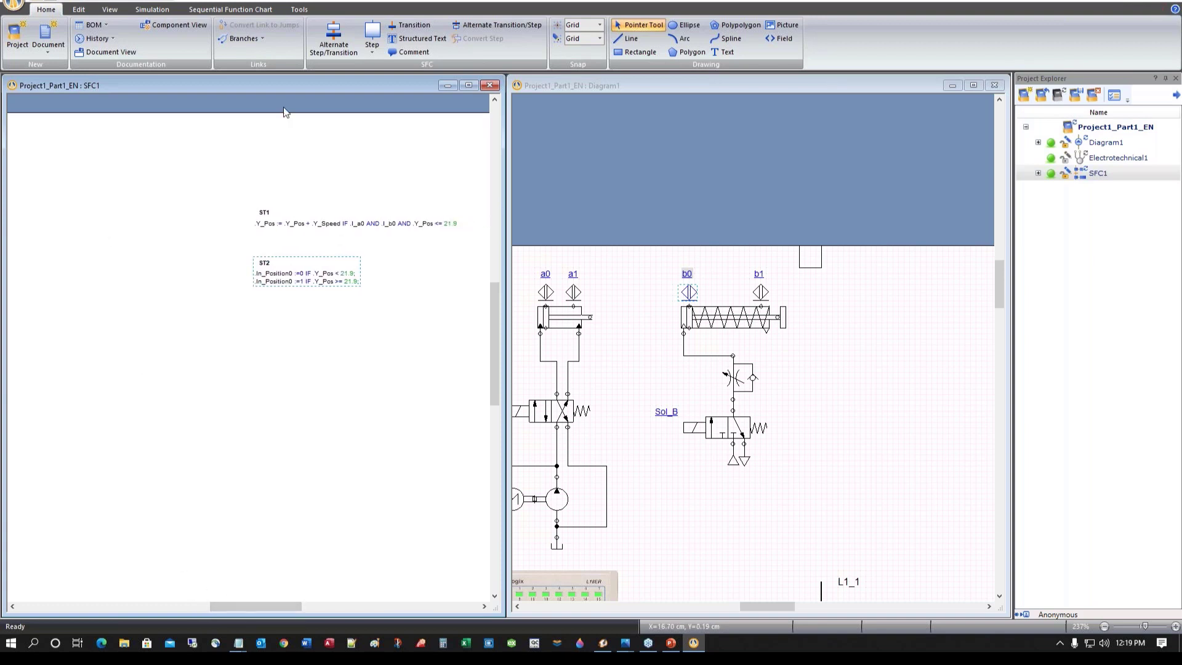
left_click(333, 38)
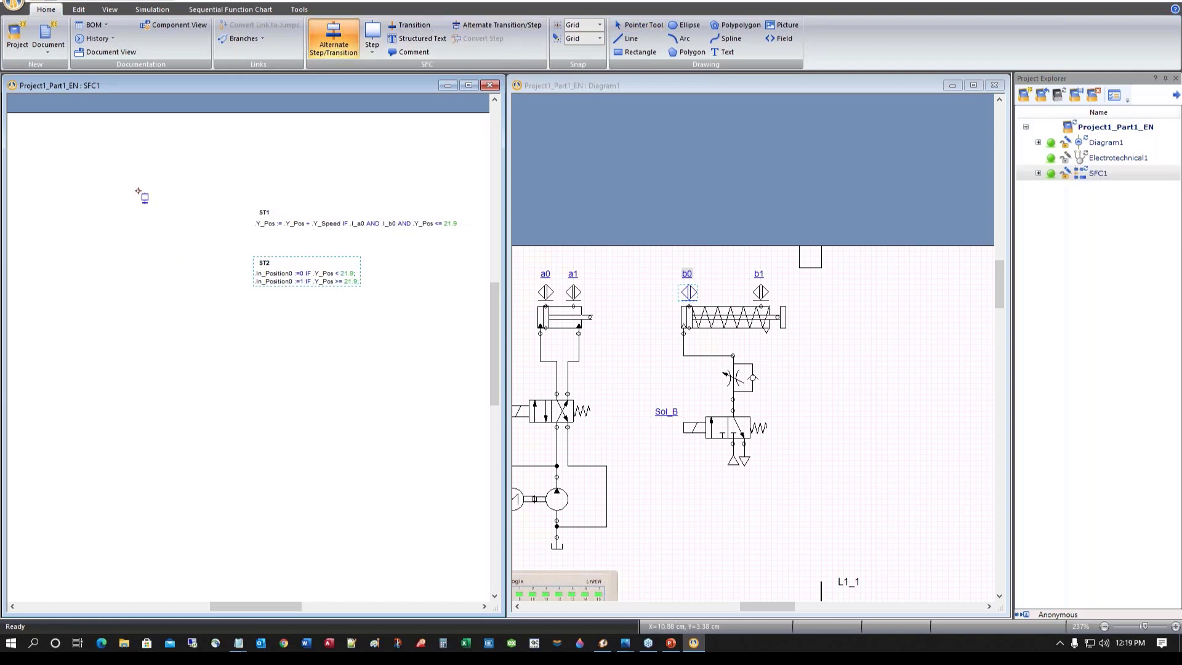
left_click_drag(138, 191, 141, 351)
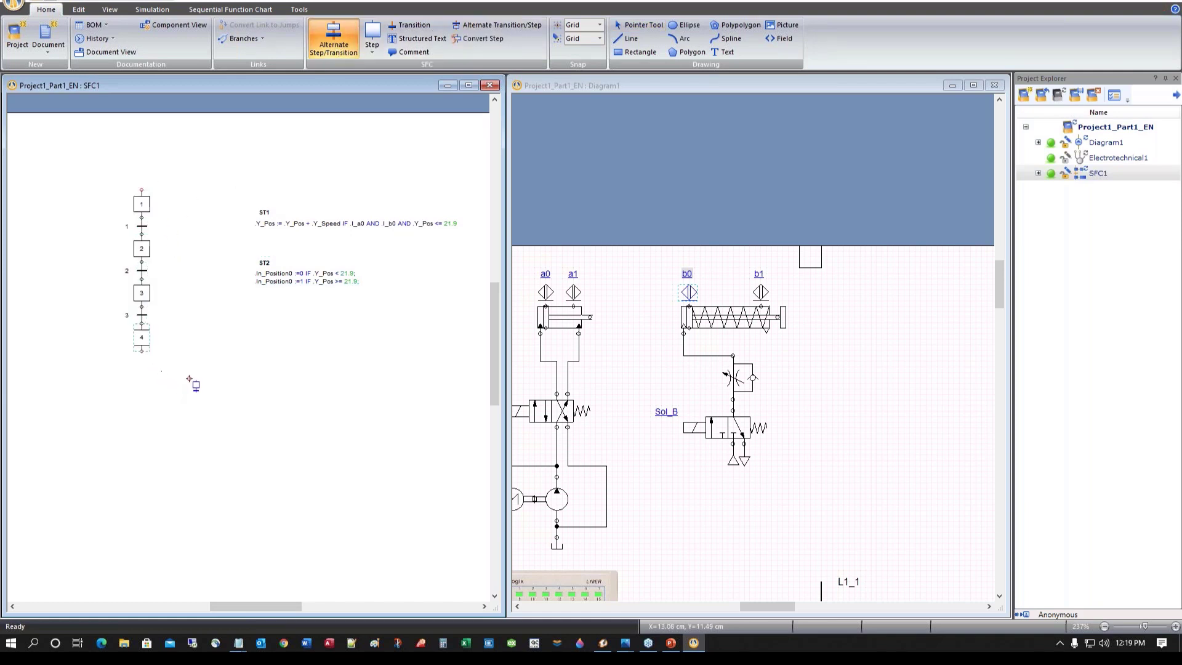
key("Escape")
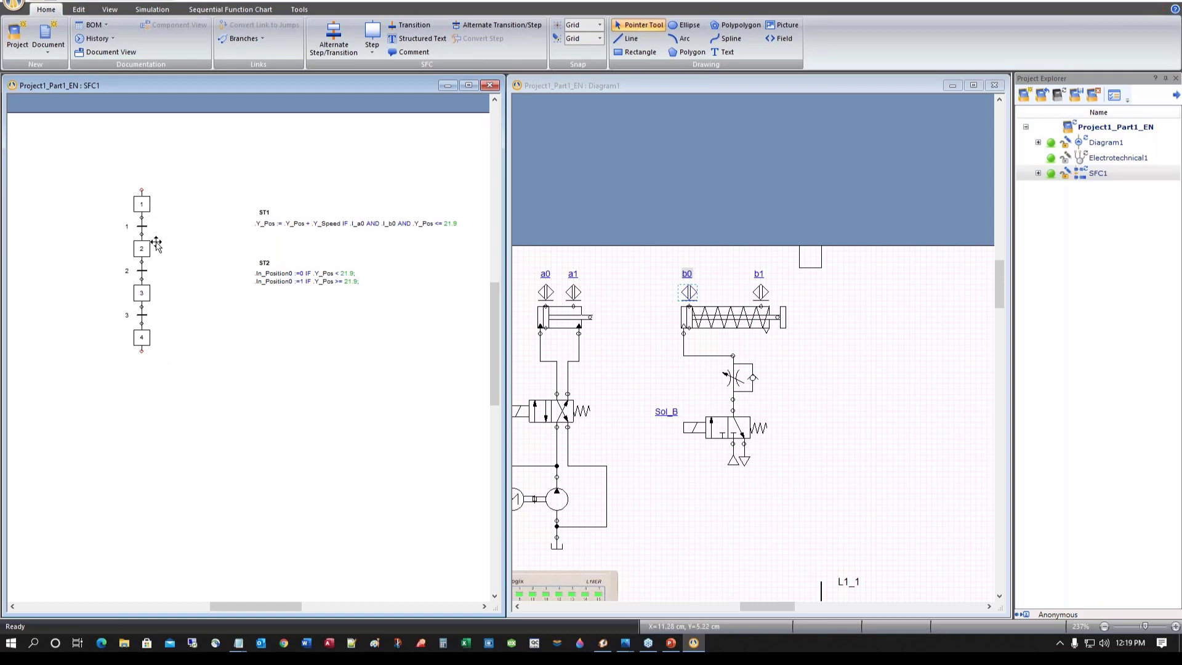
Open step 1's properties, find the X_Pos variable, and add the action .X_Pos := 0;
double_click(144, 204)
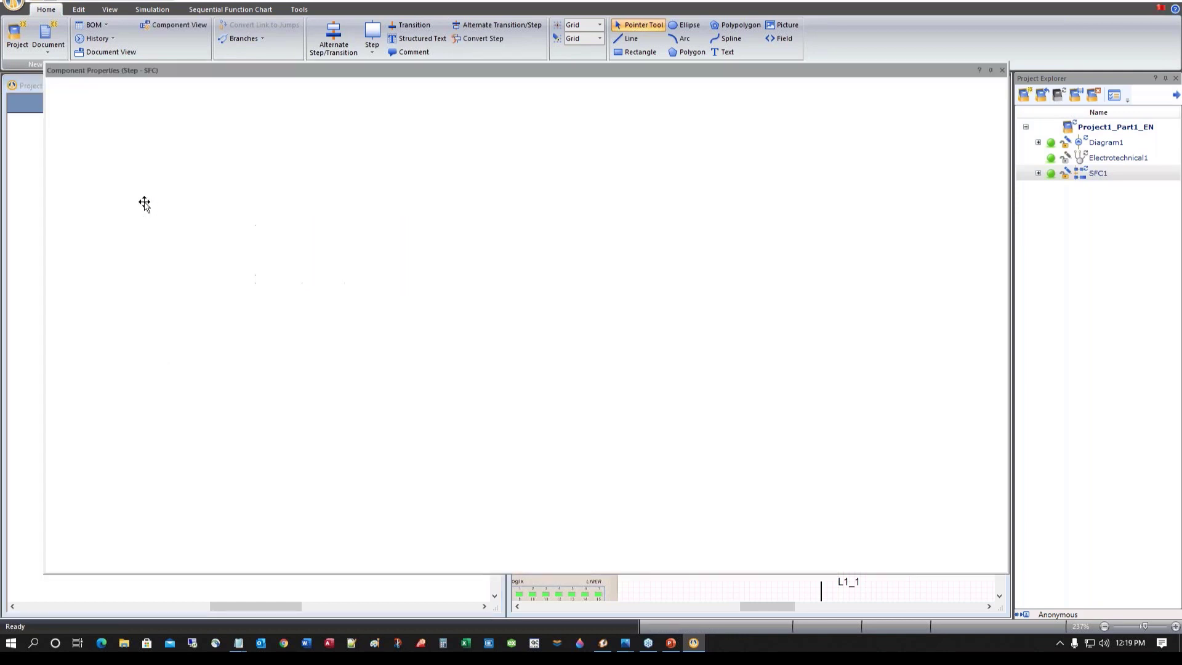
left_click_drag(429, 71, 562, 245)
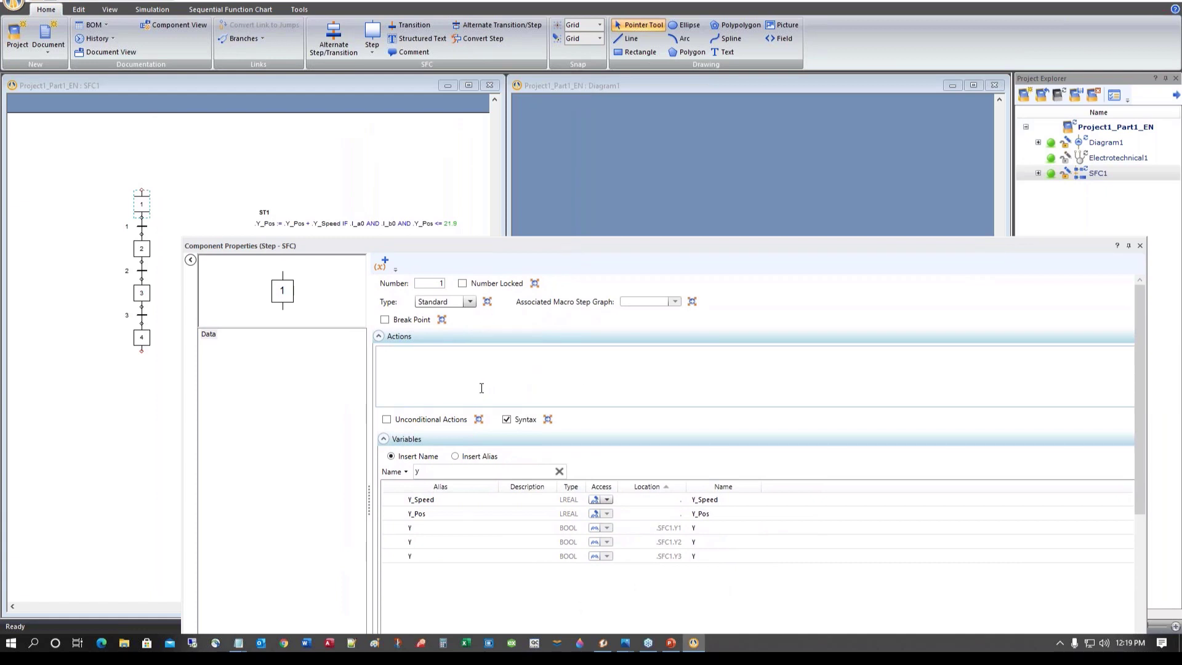
left_click(405, 358)
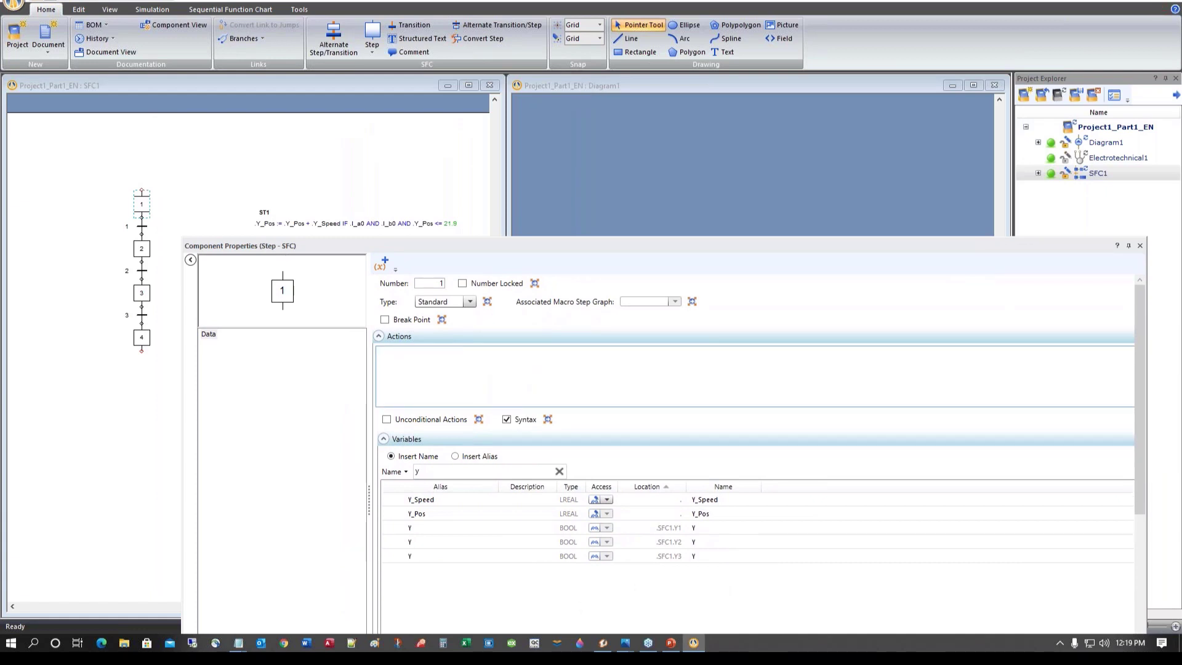
left_click_drag(437, 473, 388, 475)
type("x")
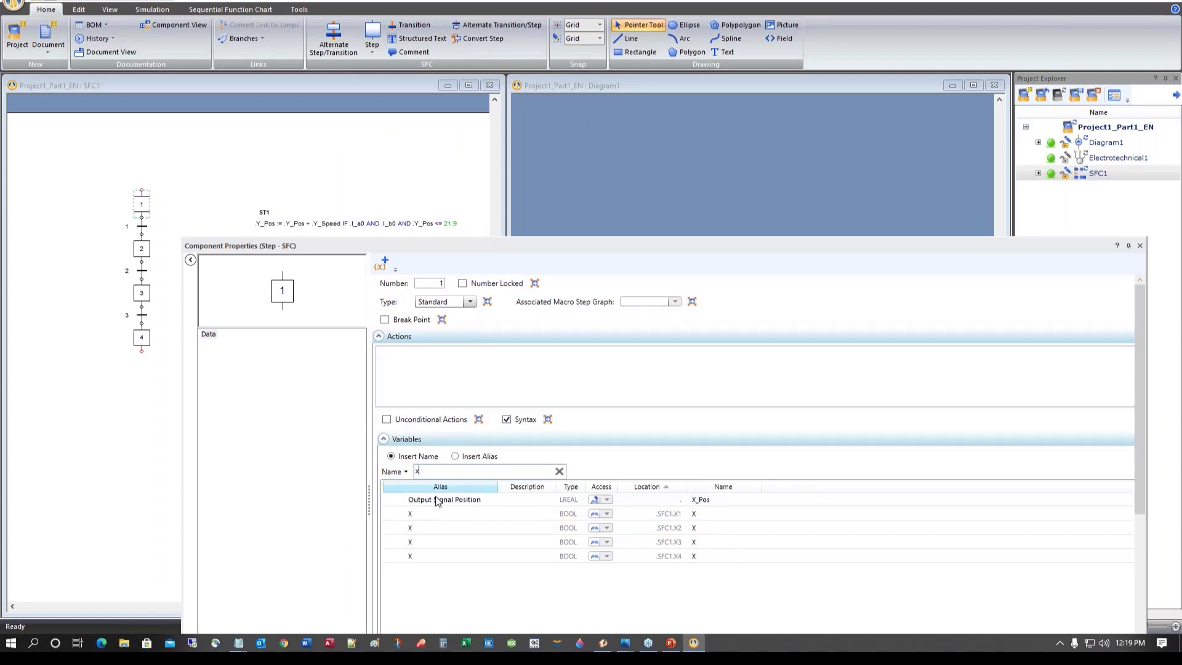
double_click(702, 499)
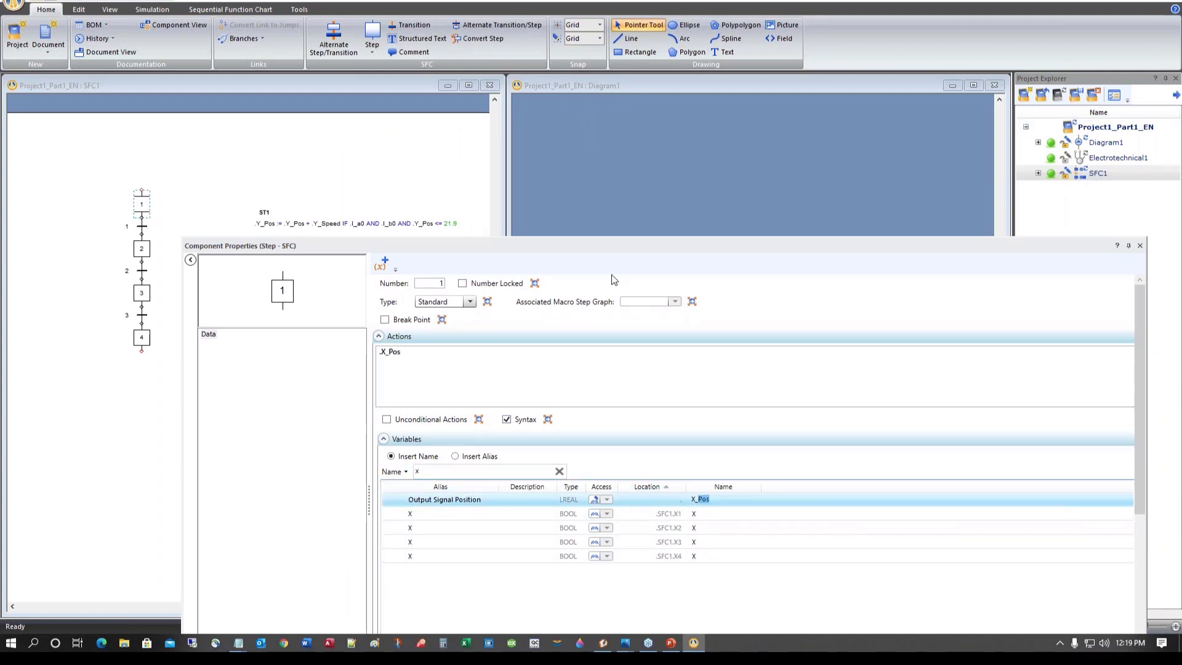
left_click(419, 350)
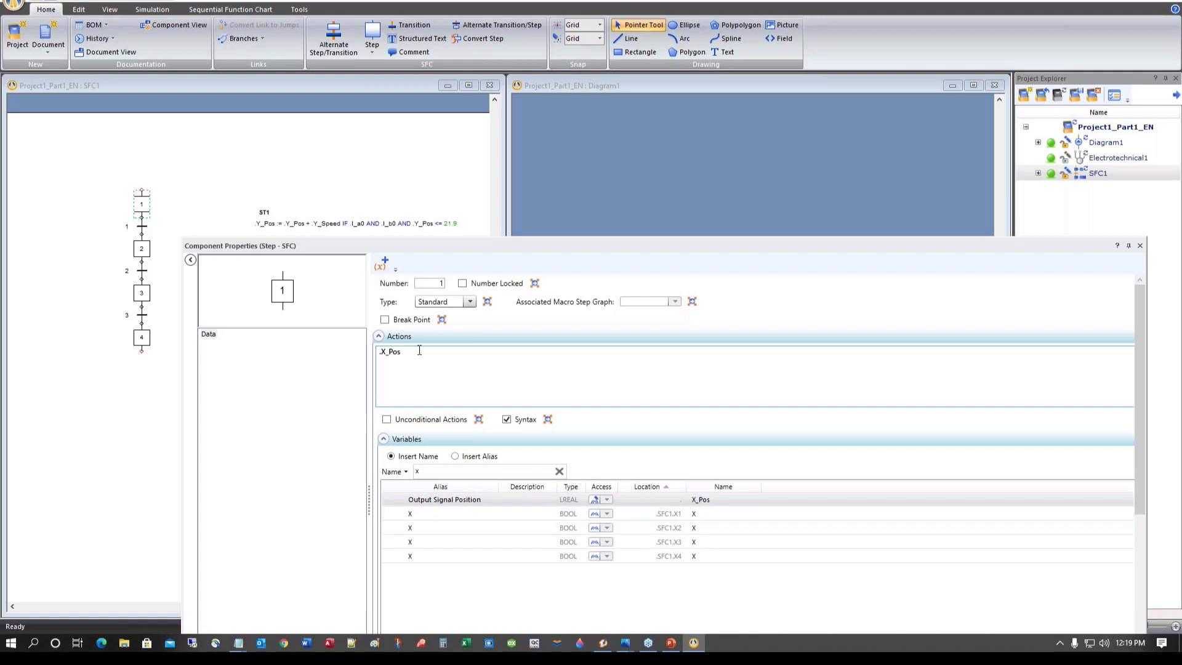
type(":= 0;")
Find the Y_Pos variable and add .Y_Pos := 0; as the second action line of step 1
left_click_drag(422, 473, 408, 473)
type("y")
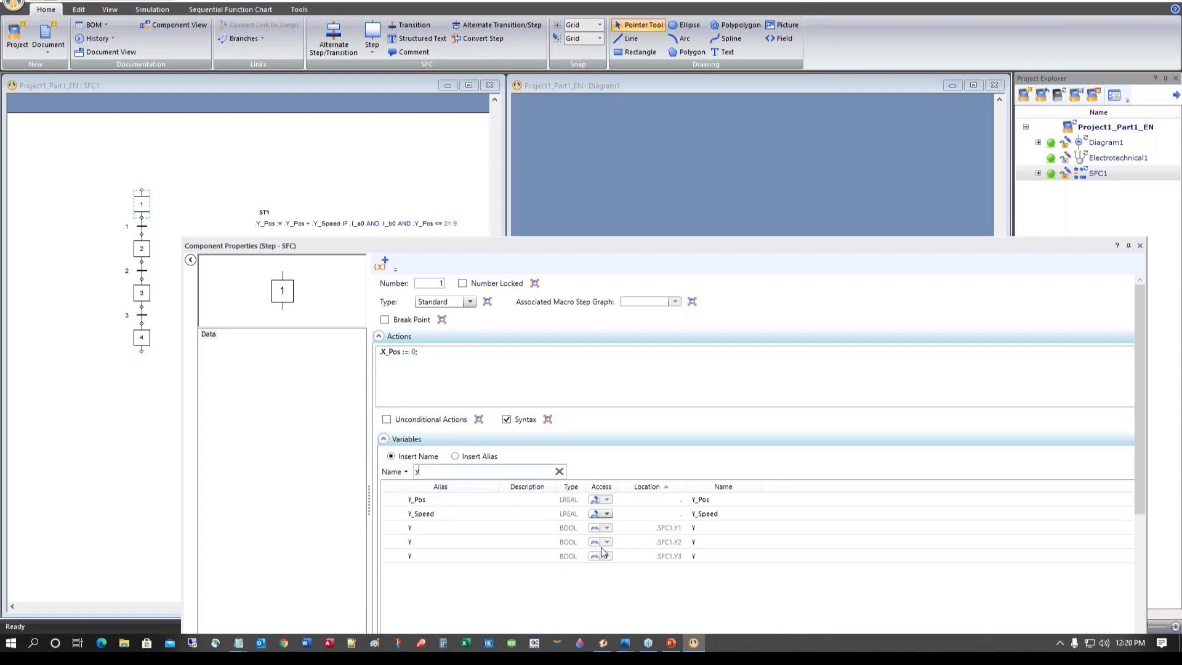
double_click(692, 499)
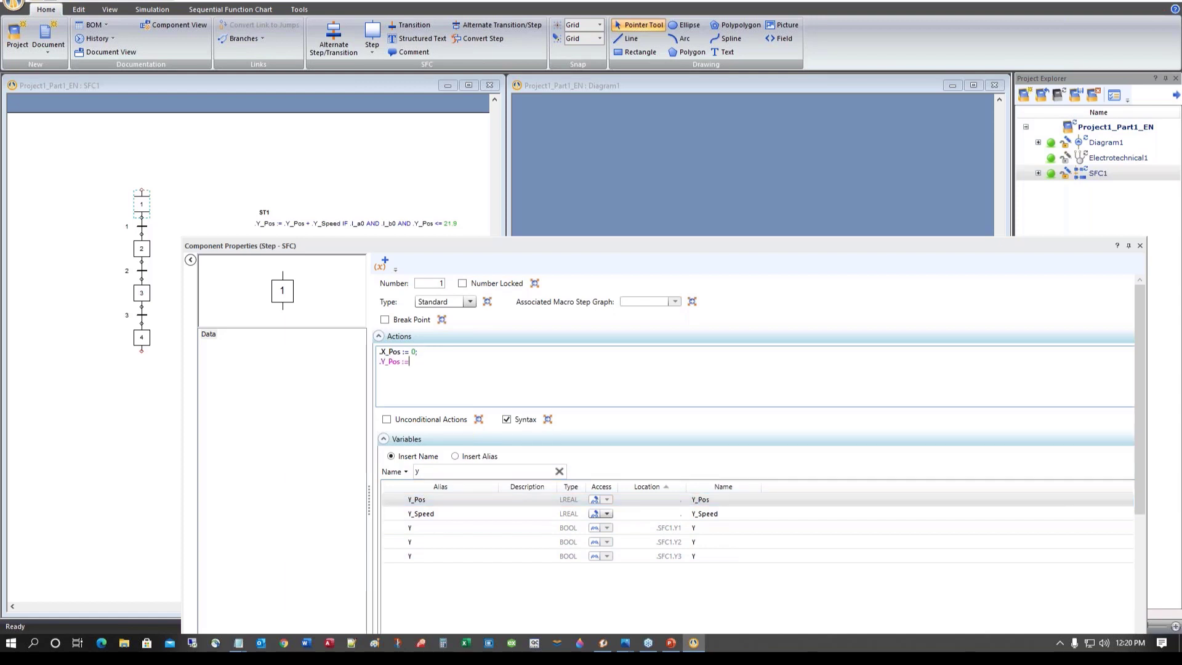
type("0;")
Add .Y_Speed := 0.1; as the third action line of step 1
double_click(707, 514)
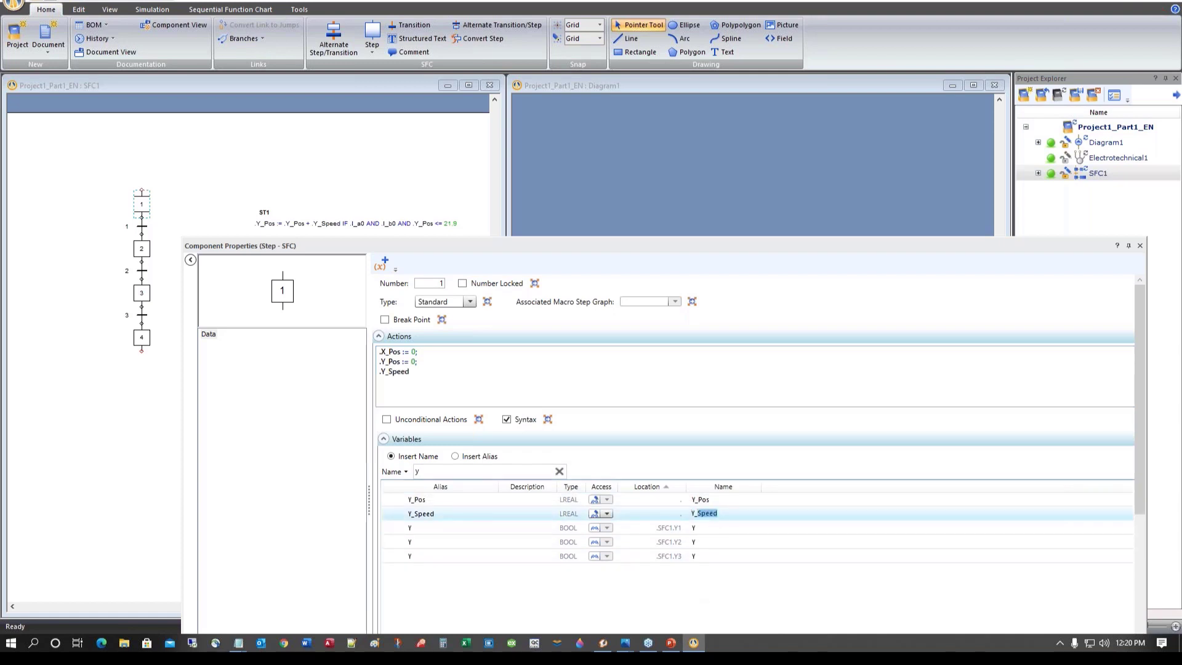
left_click(431, 368)
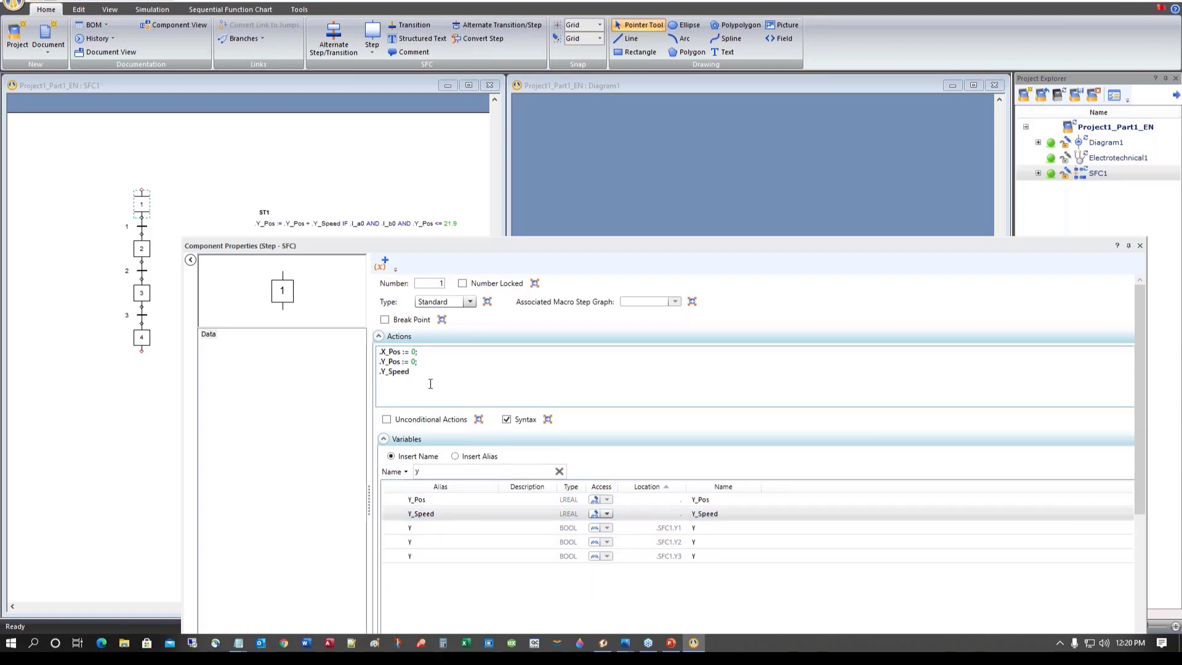
type(":= 0.1;")
key("Return")
Filter the variables by "in" and insert .In_Position0 on the fourth action line of step 1
left_click_drag(486, 250, 486, 324)
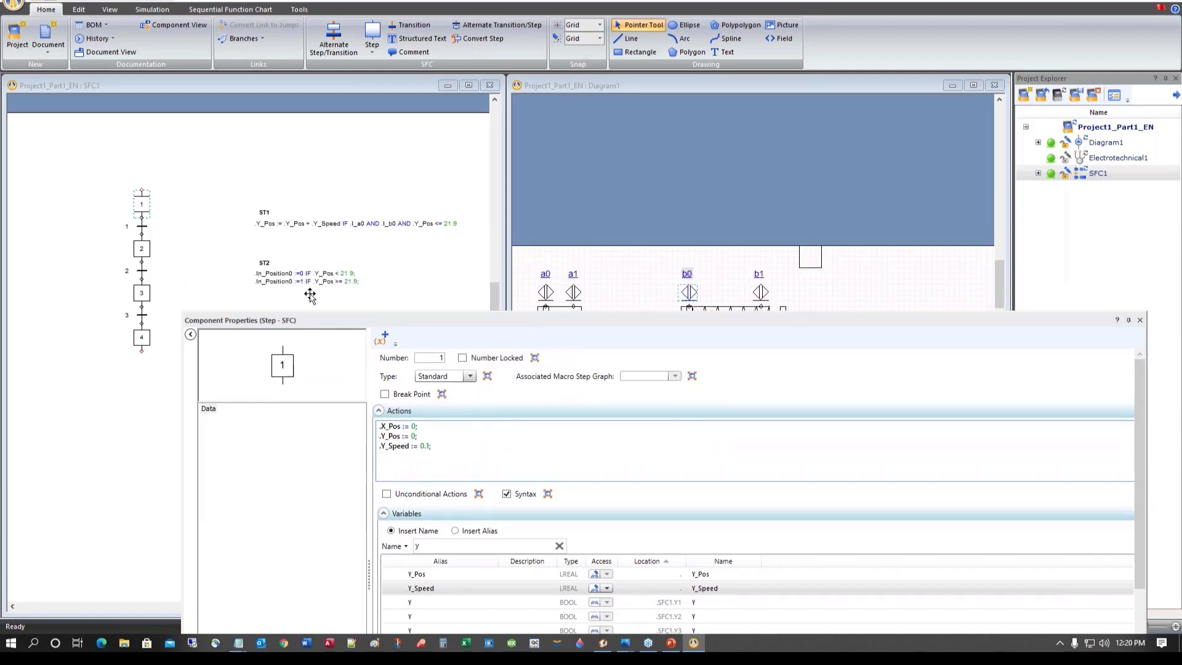
left_click_drag(428, 546, 396, 543)
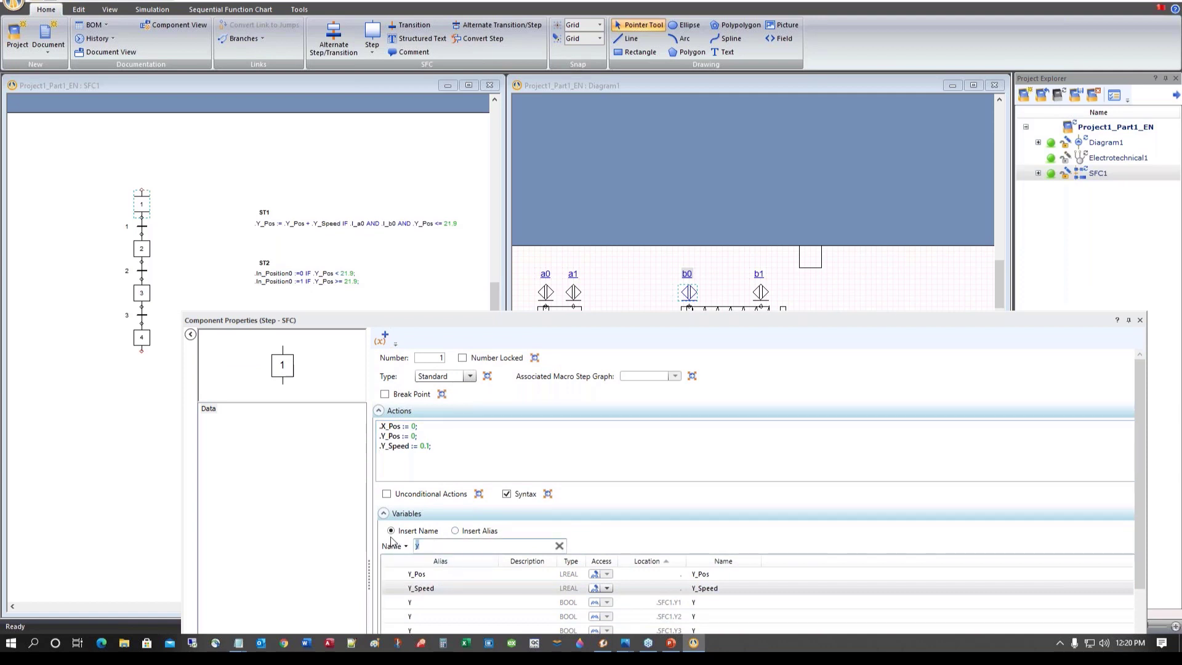
type("in")
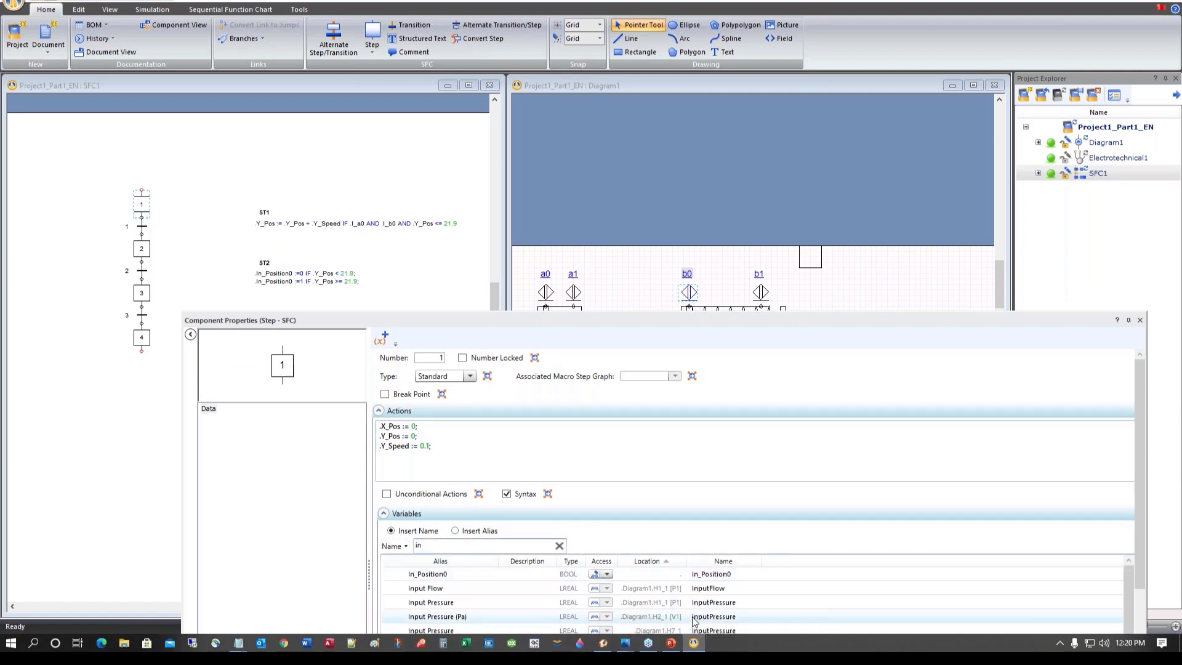
double_click(730, 576)
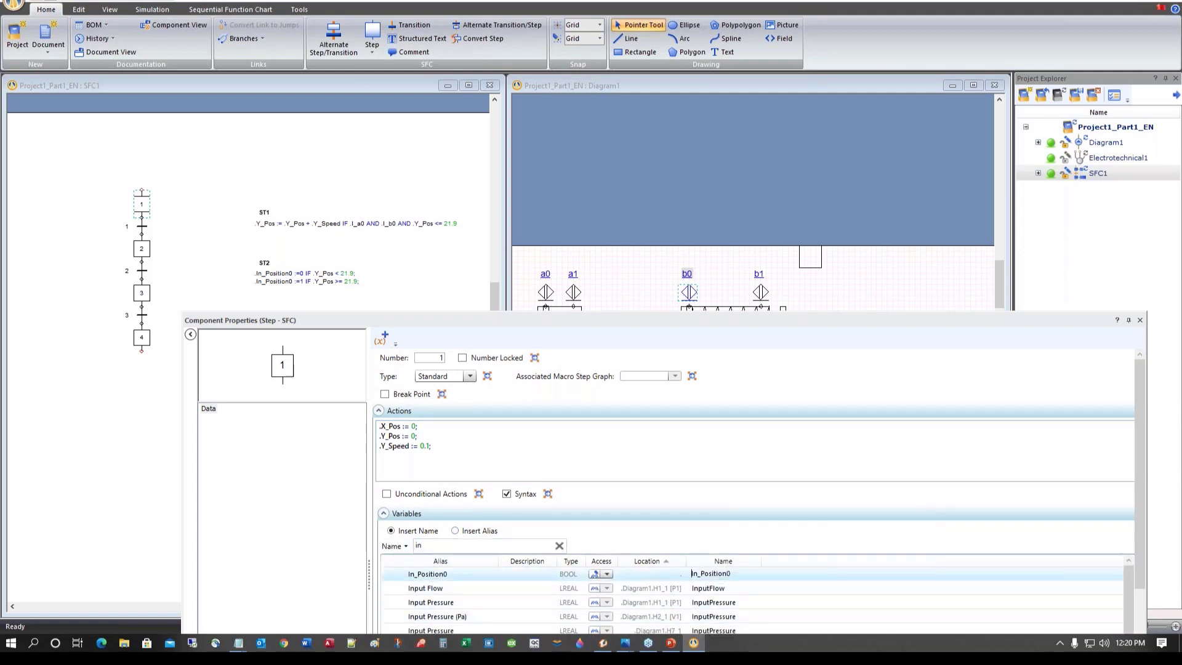
left_click(437, 460)
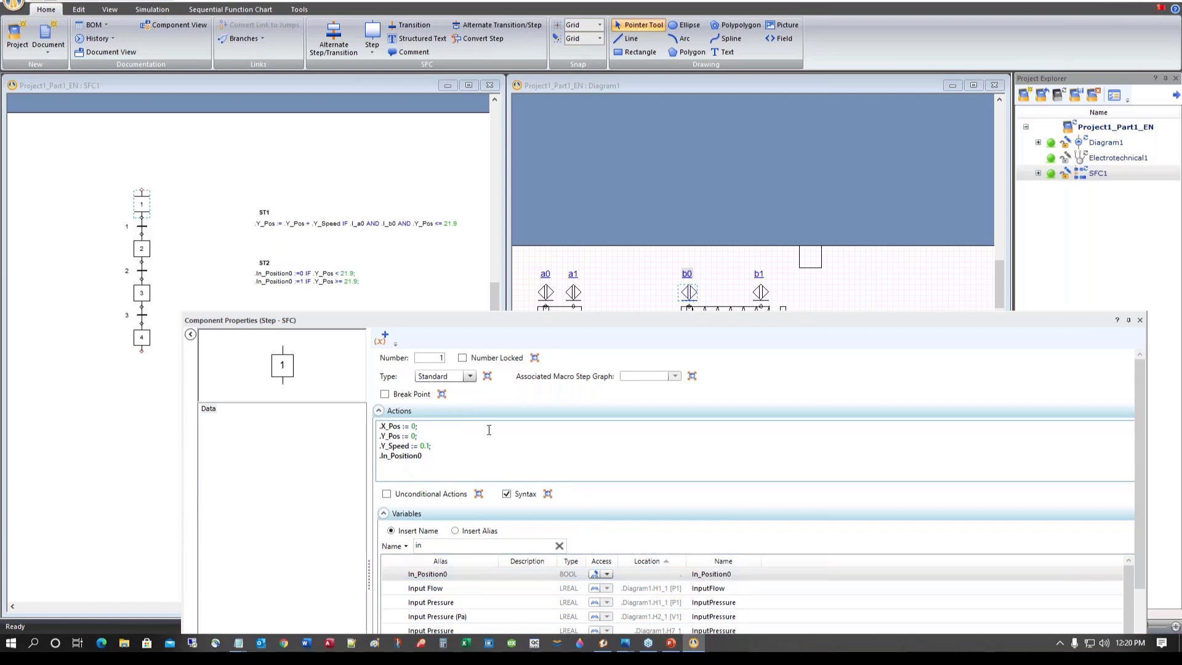
Complete step 1's fourth action as .In_Position0 :=0 and apply the actions to the step
left_click_drag(545, 316, 490, 179)
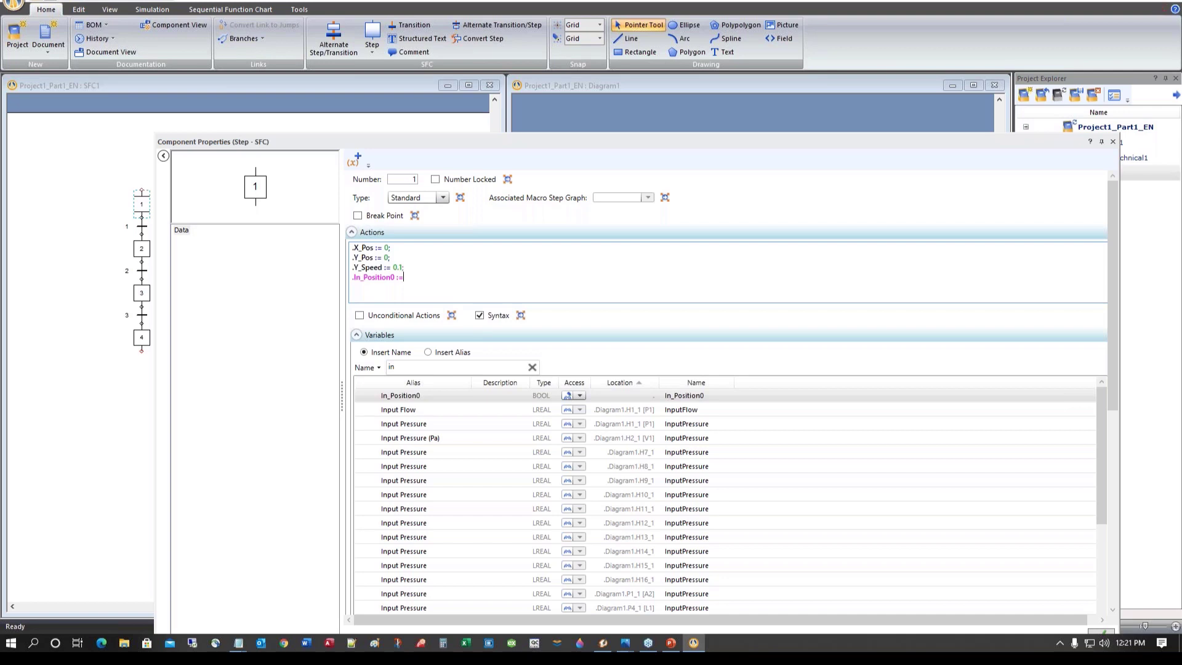
type("0")
key("Left")
double_click(395, 279)
left_click(415, 279)
left_click_drag(397, 280, 409, 279)
left_click(419, 284)
key("BackSpace")
type("0")
left_click_drag(474, 149, 495, 319)
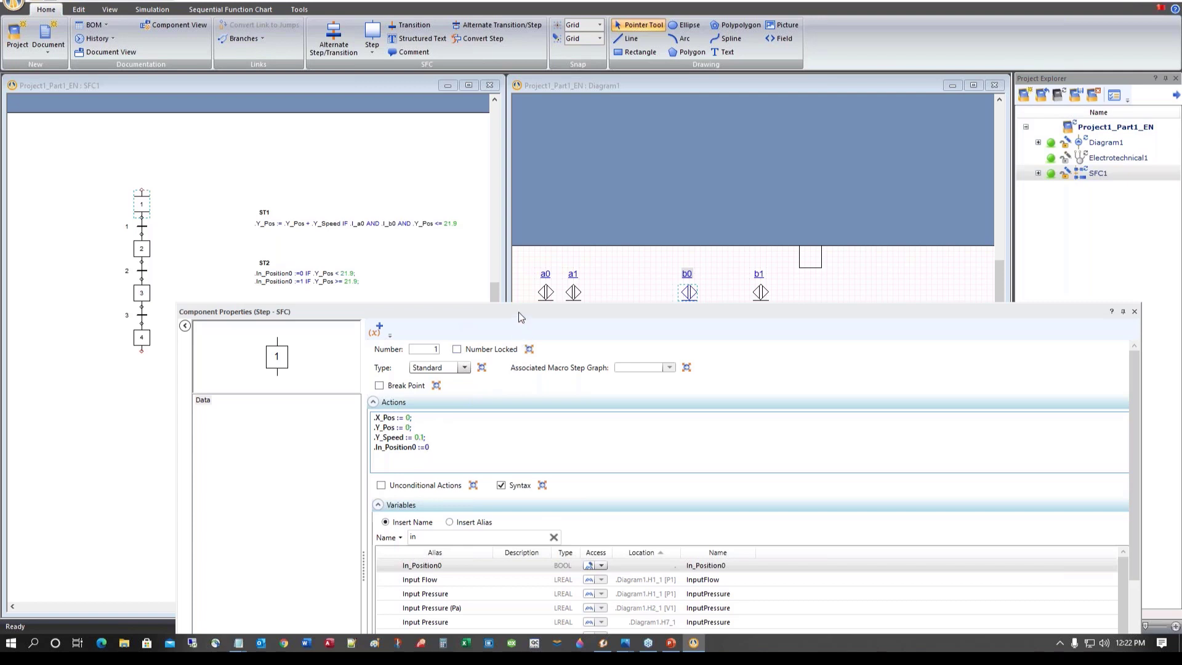
left_click_drag(522, 312, 458, 49)
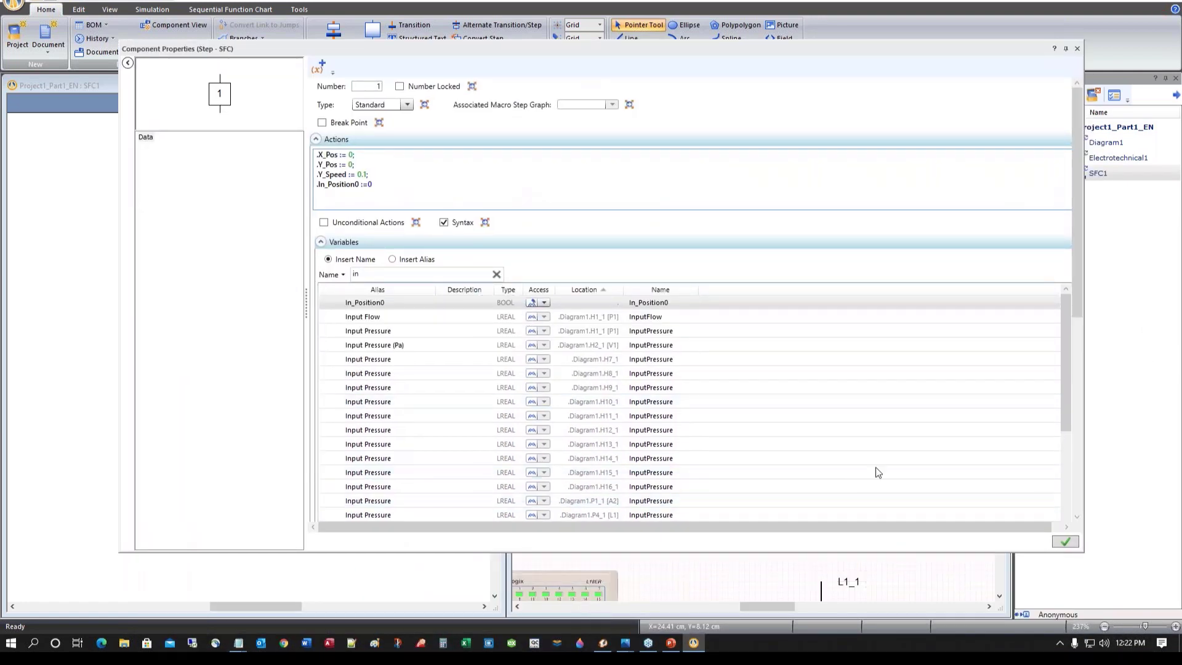
left_click(1067, 542)
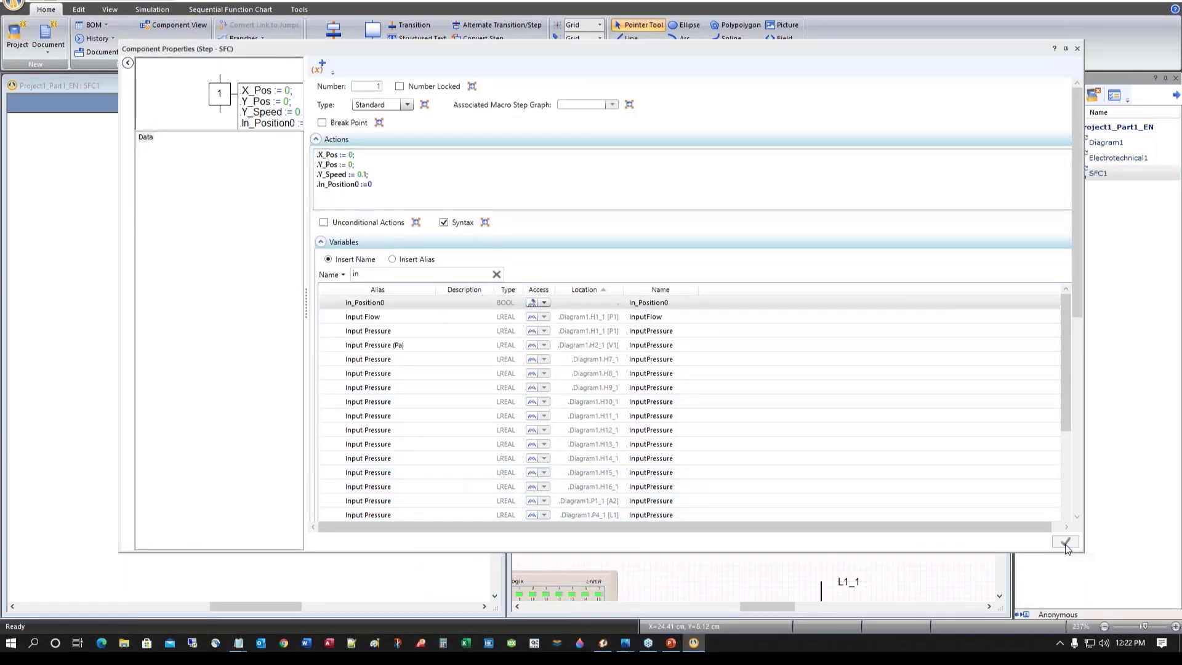
Move transitions 1 to 3 and steps 2 to 4 downward together to leave room below step 1's action box
left_click_drag(468, 47, 567, 307)
left_click(193, 274)
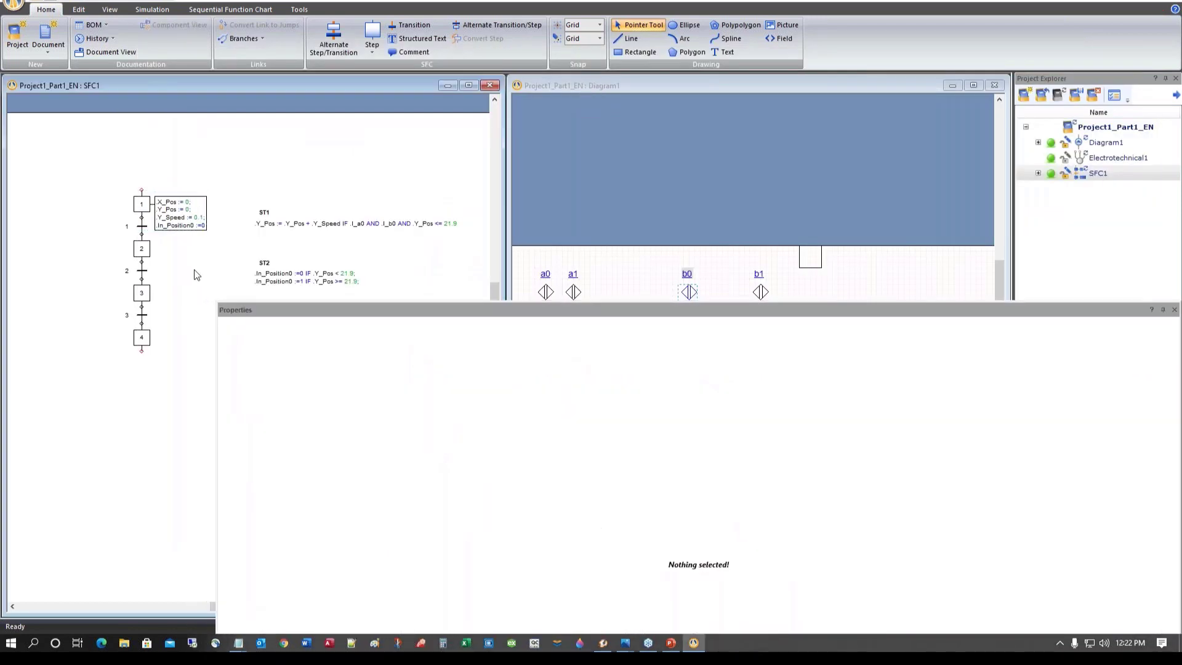
left_click_drag(98, 220, 192, 372)
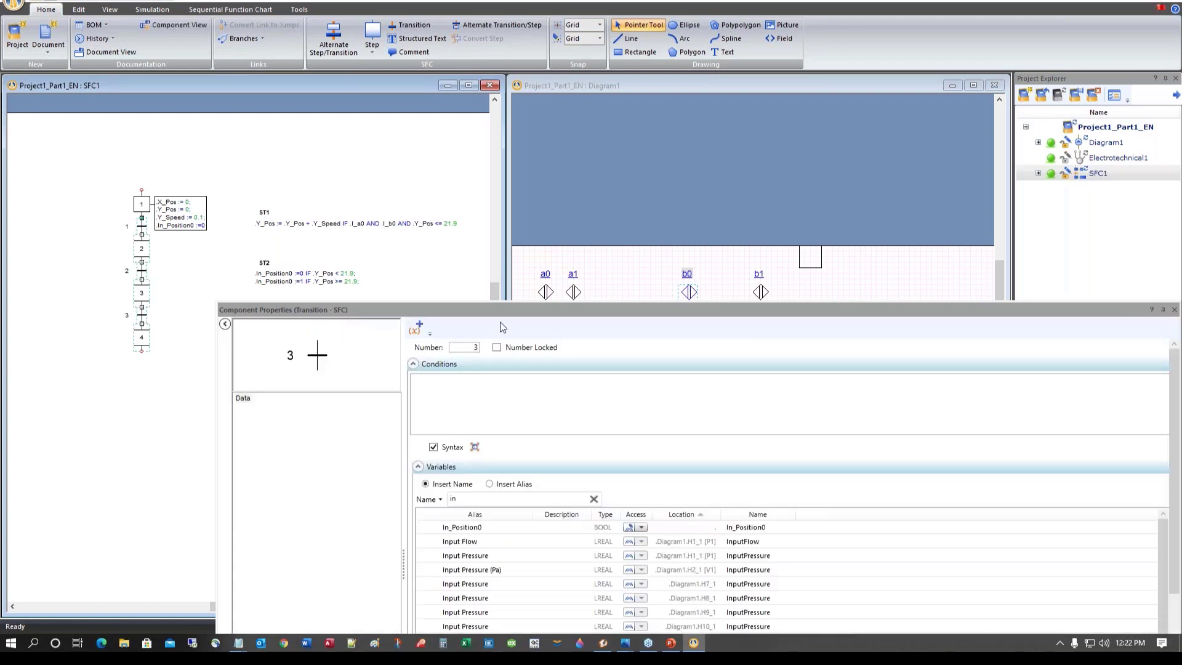
left_click(1175, 310)
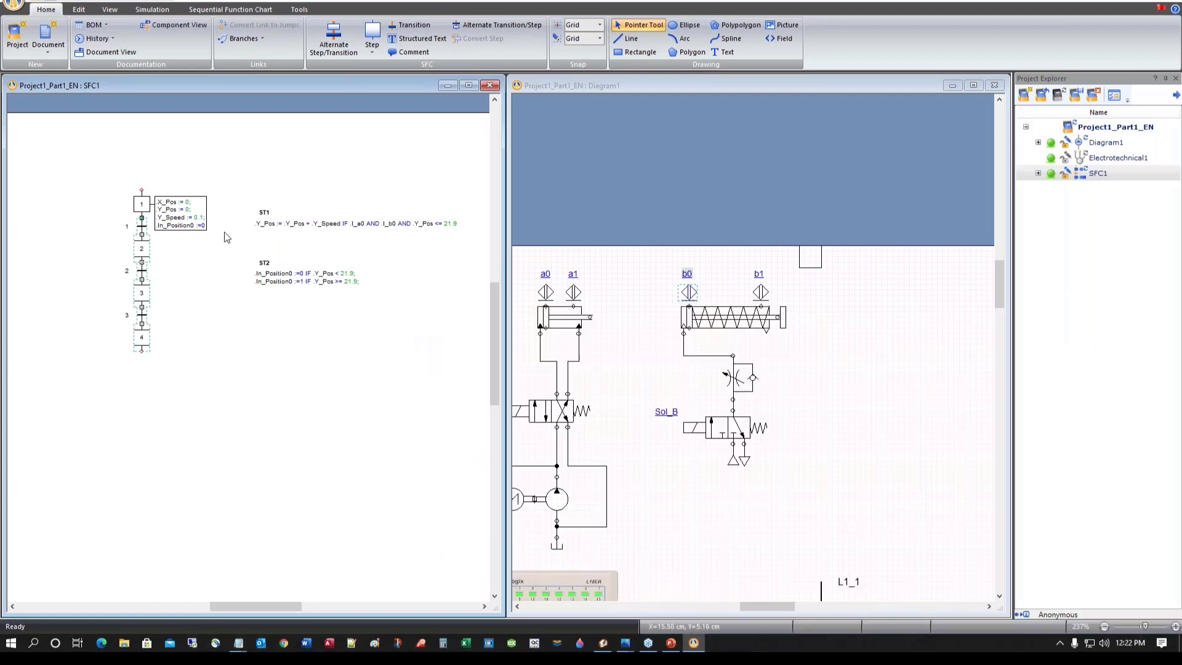
key("Down")
key("Down")
key("Down")
key("Down")
key("Down")
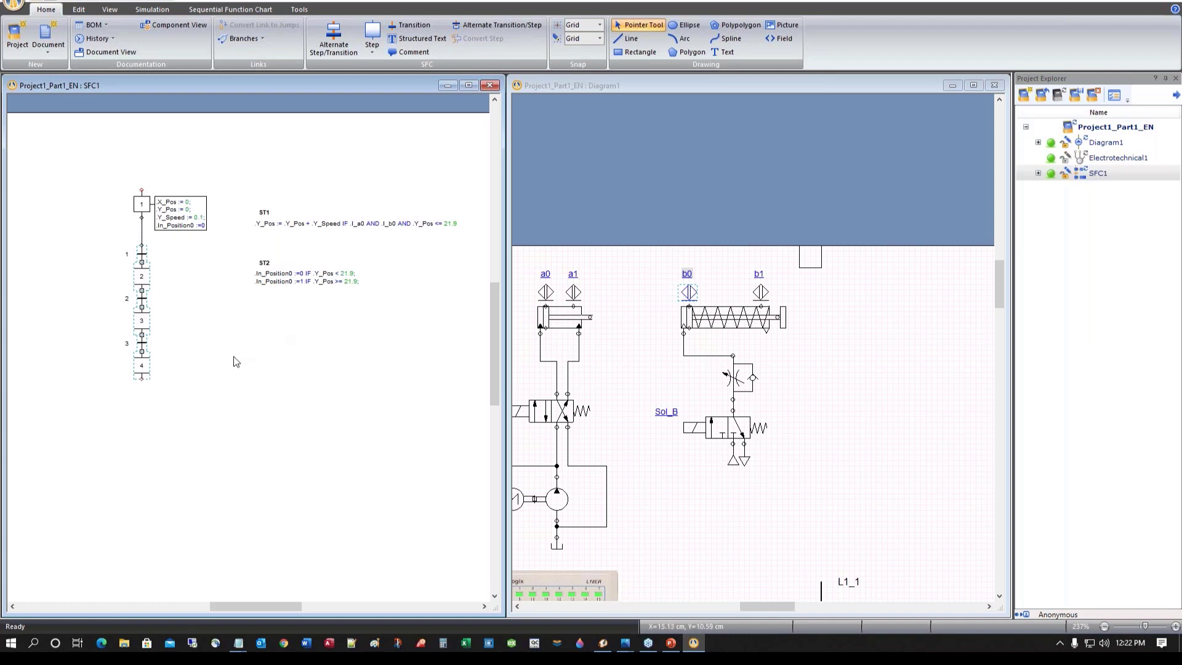
left_click(212, 321)
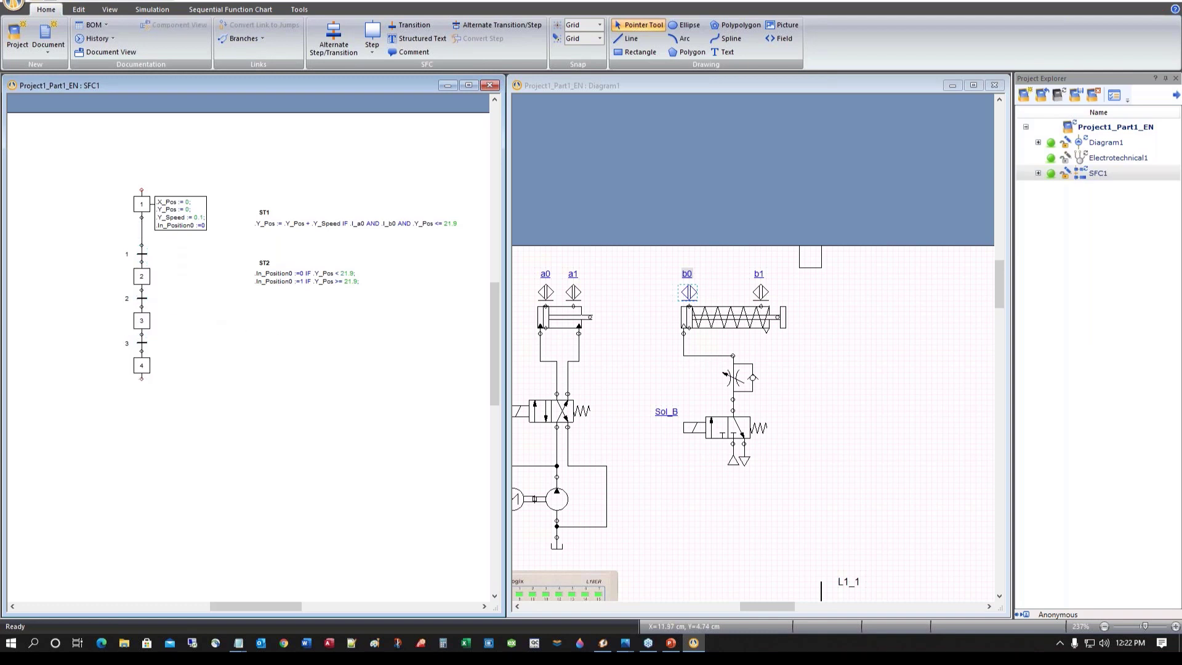
Convert step 1 from a normal step to an initial step
left_click(138, 205)
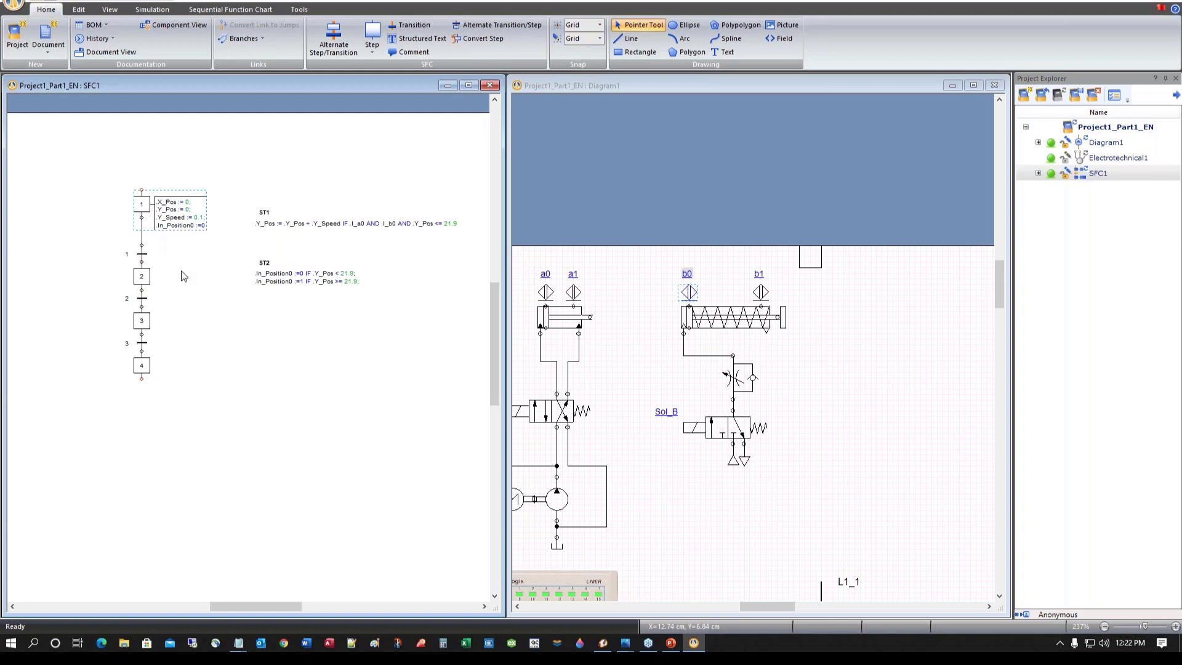
right_click(143, 206)
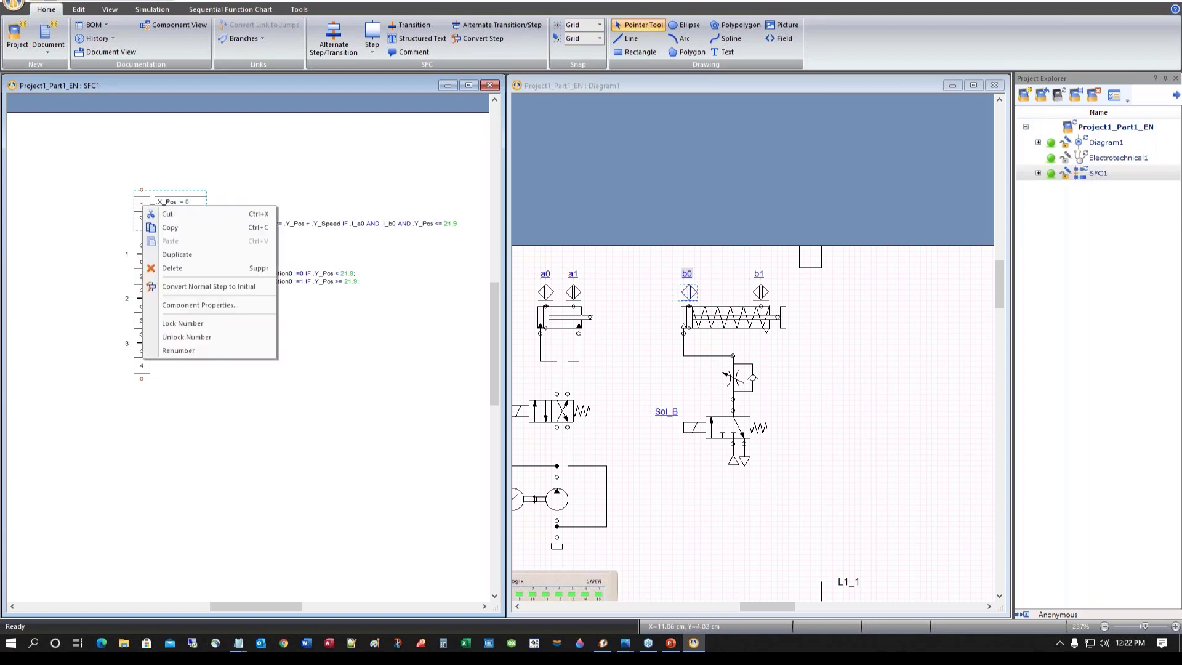
left_click(173, 287)
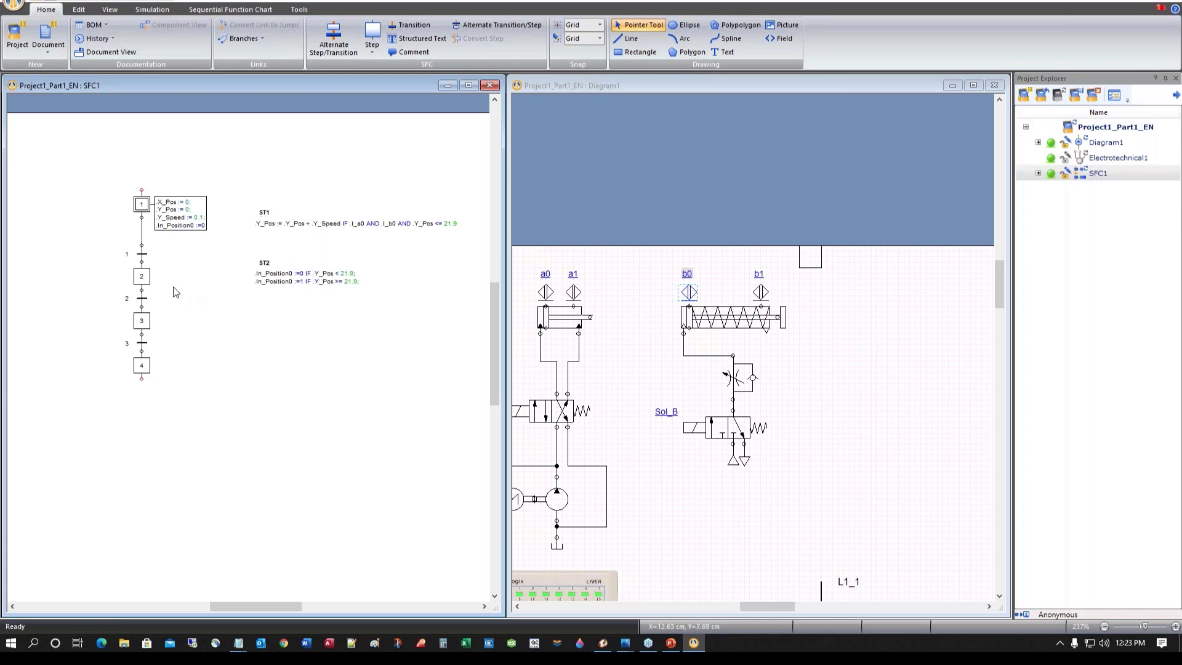
Set the condition of transition 1 to the always-true =1 and apply it
left_click(143, 254)
double_click(140, 254)
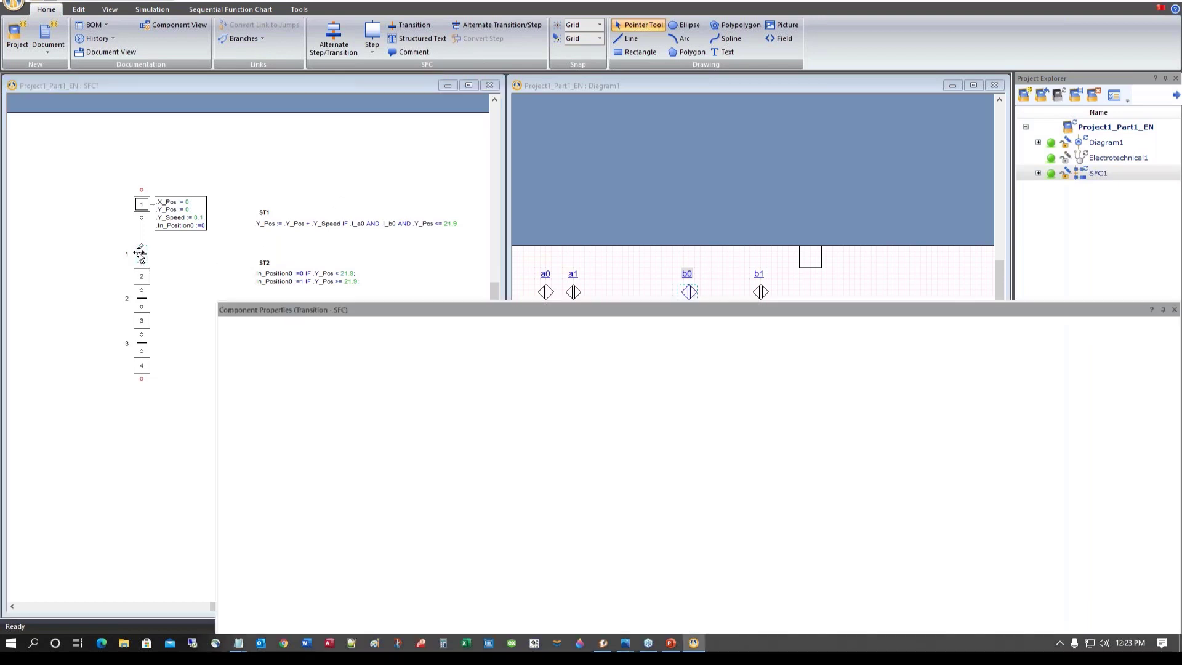
left_click_drag(464, 231, 380, 66)
left_click_drag(1073, 267, 1068, 408)
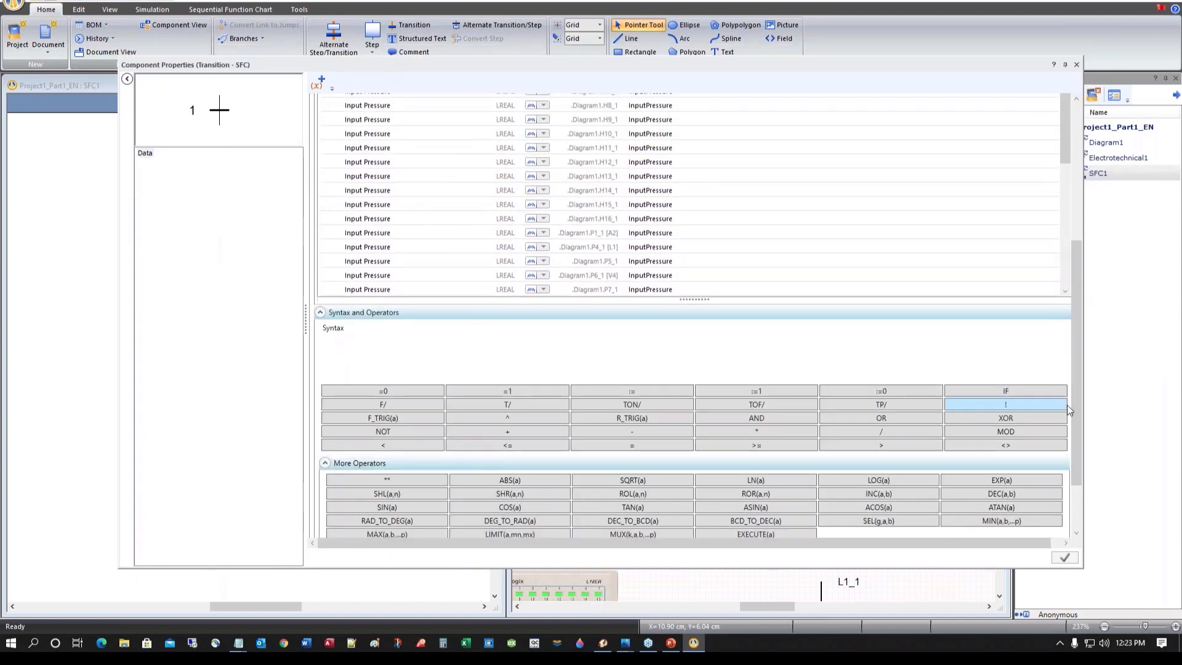
left_click(510, 392)
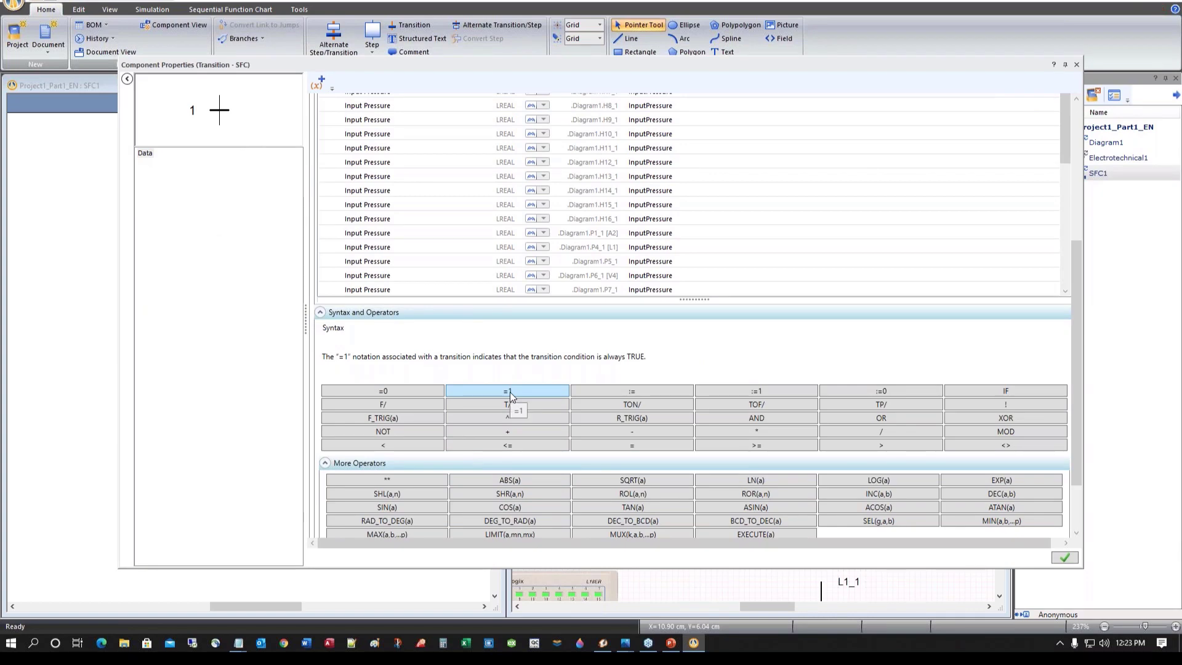
left_click_drag(1076, 433, 1067, 284)
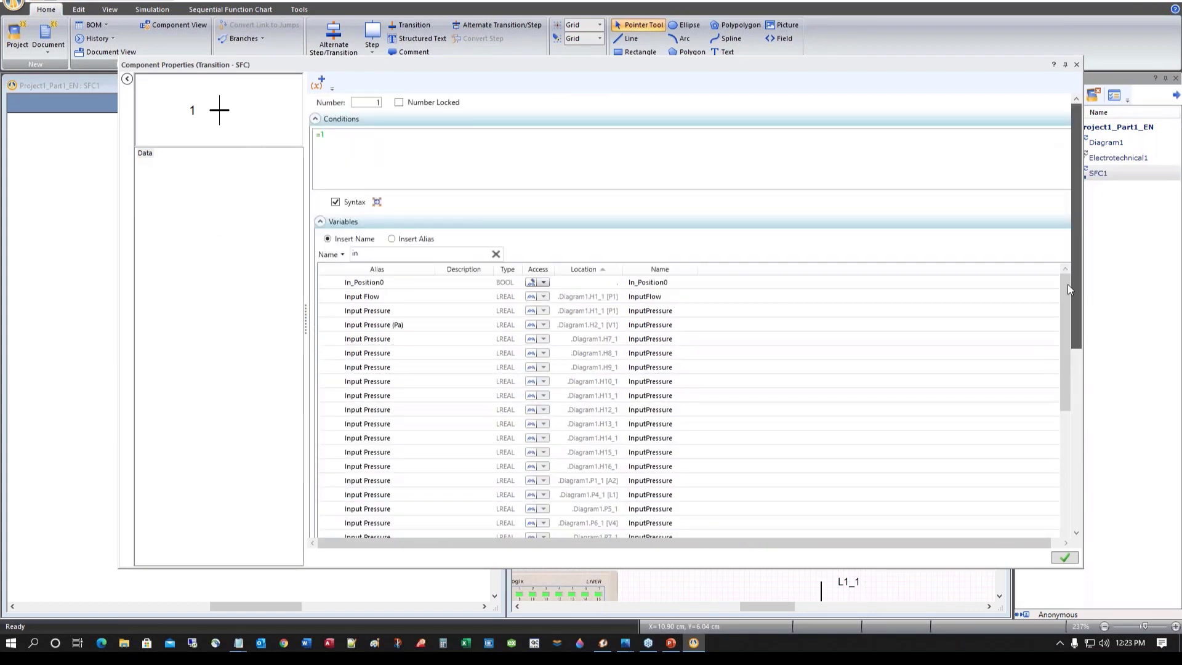
left_click(1066, 558)
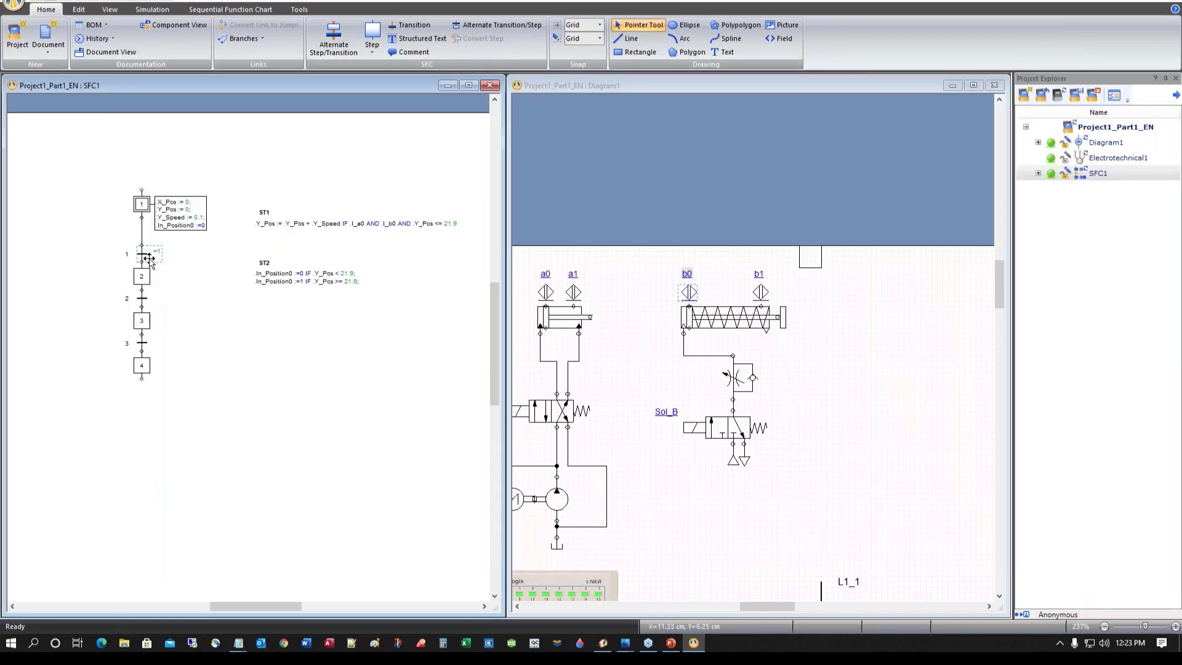
Delete steps 3 and 4 together with transition 3 between them
left_click(142, 298)
left_click(146, 324)
left_click_drag(146, 324, 142, 365)
key("Delete")
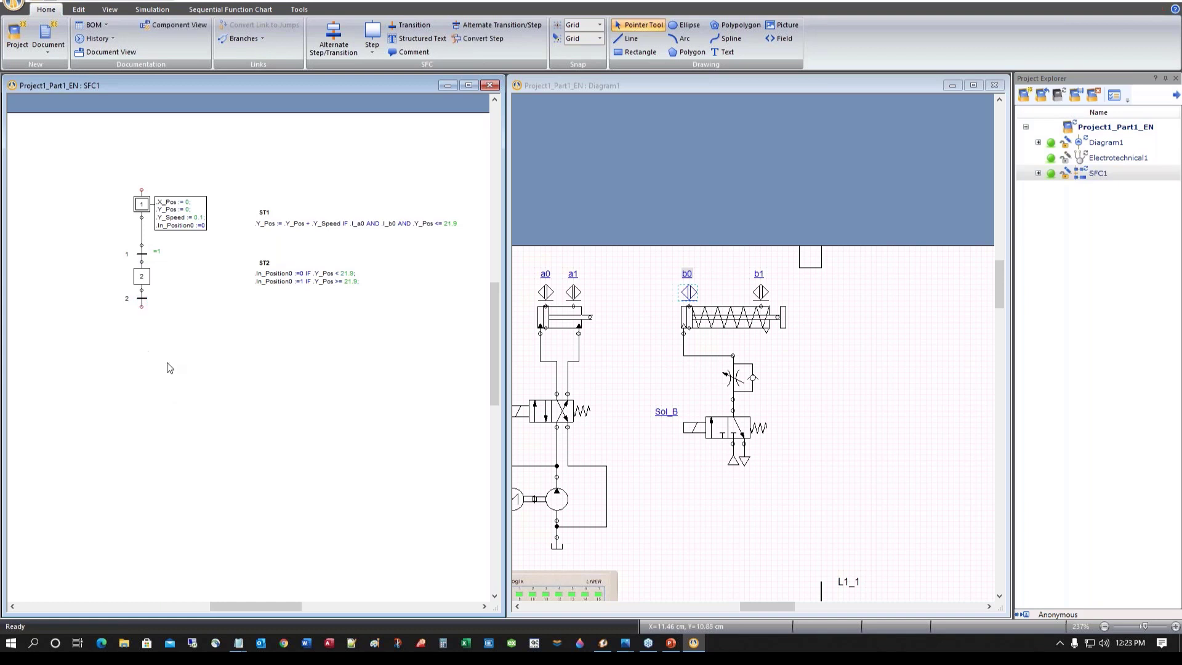
Set the condition of transition 2 to the always-false =0 and save the change
double_click(141, 298)
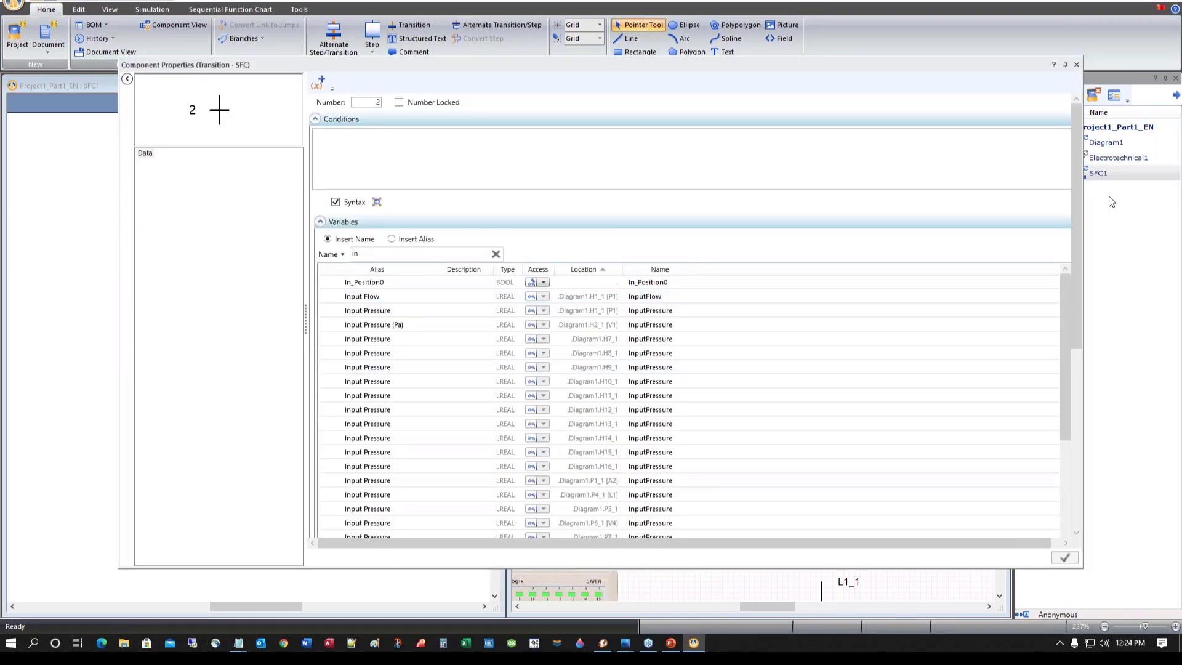
scroll(1077, 240, "down", 5)
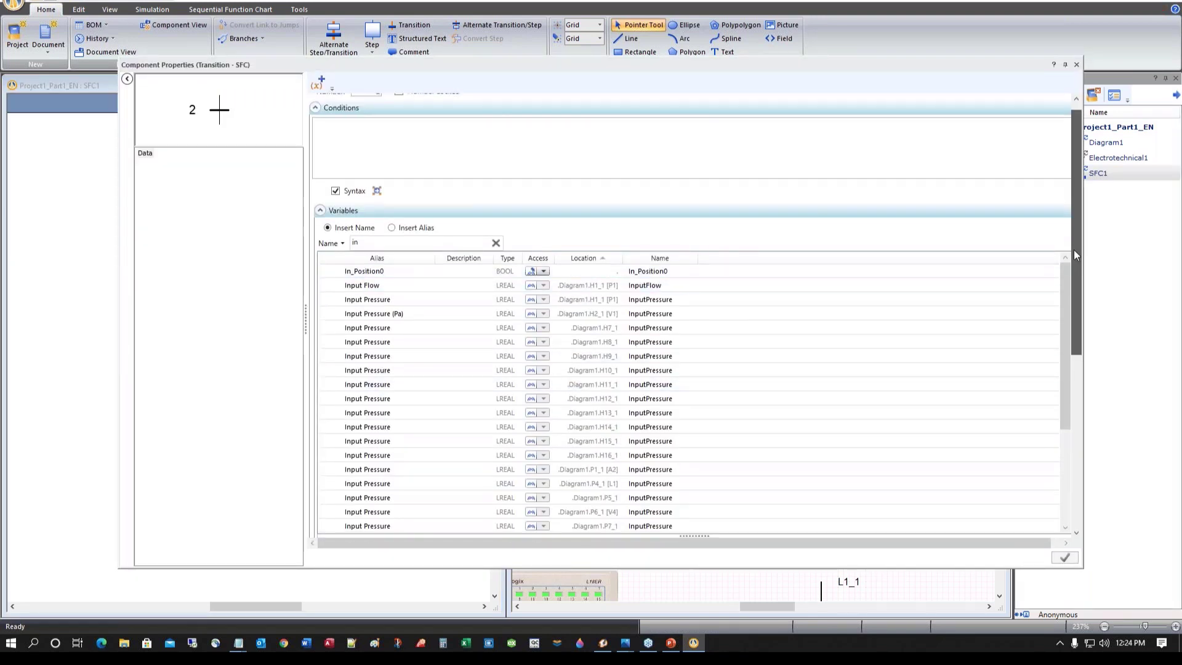
left_click(393, 316)
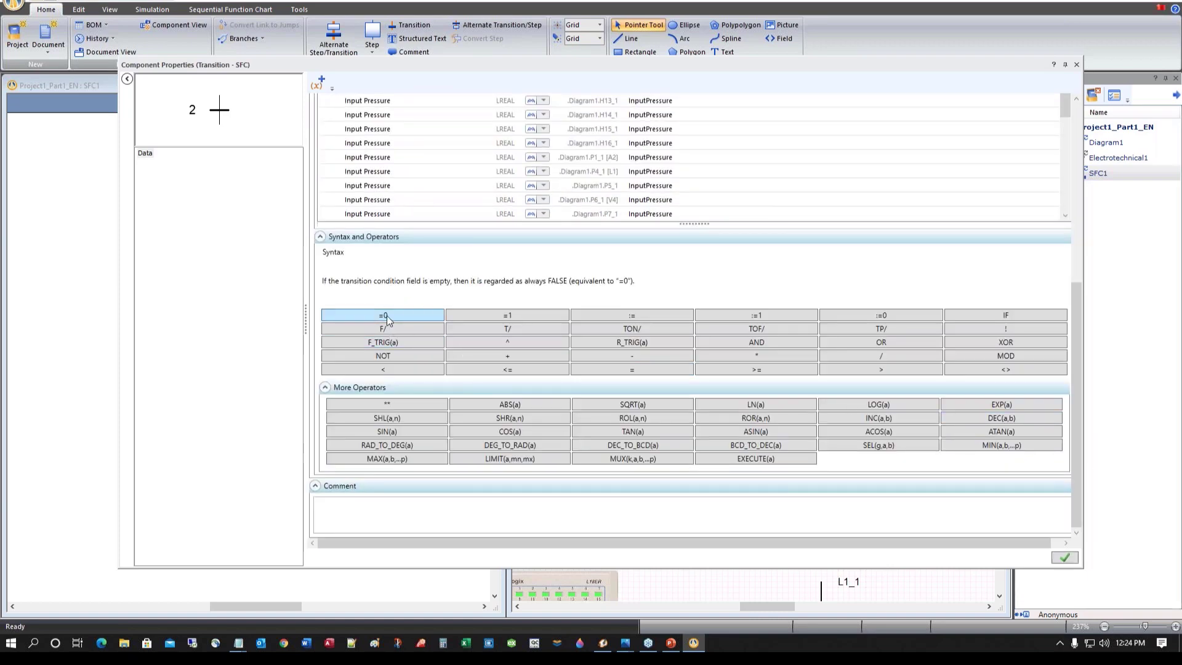
scroll(1076, 382, "up", 5)
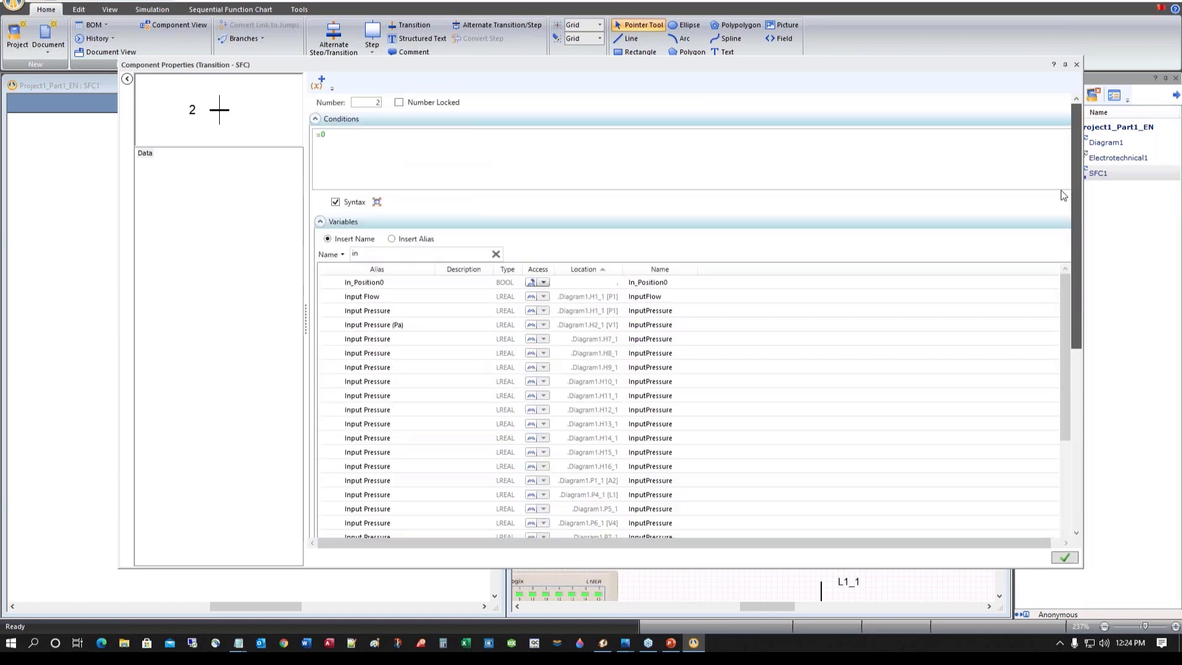
left_click(1077, 65)
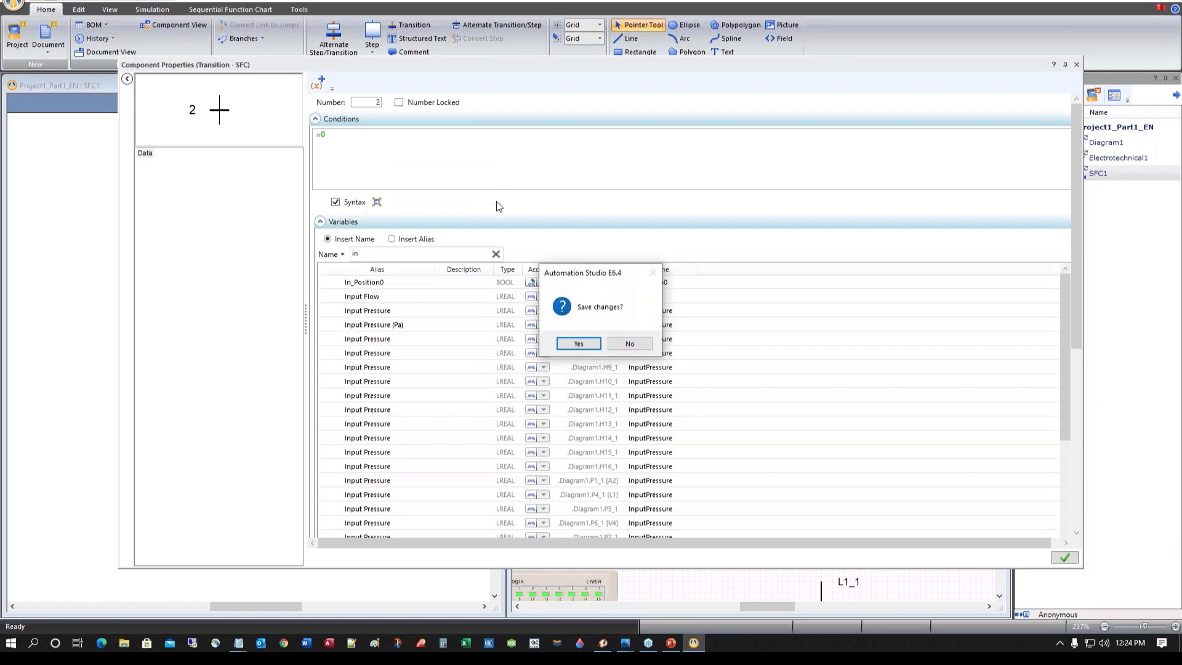
left_click(585, 346)
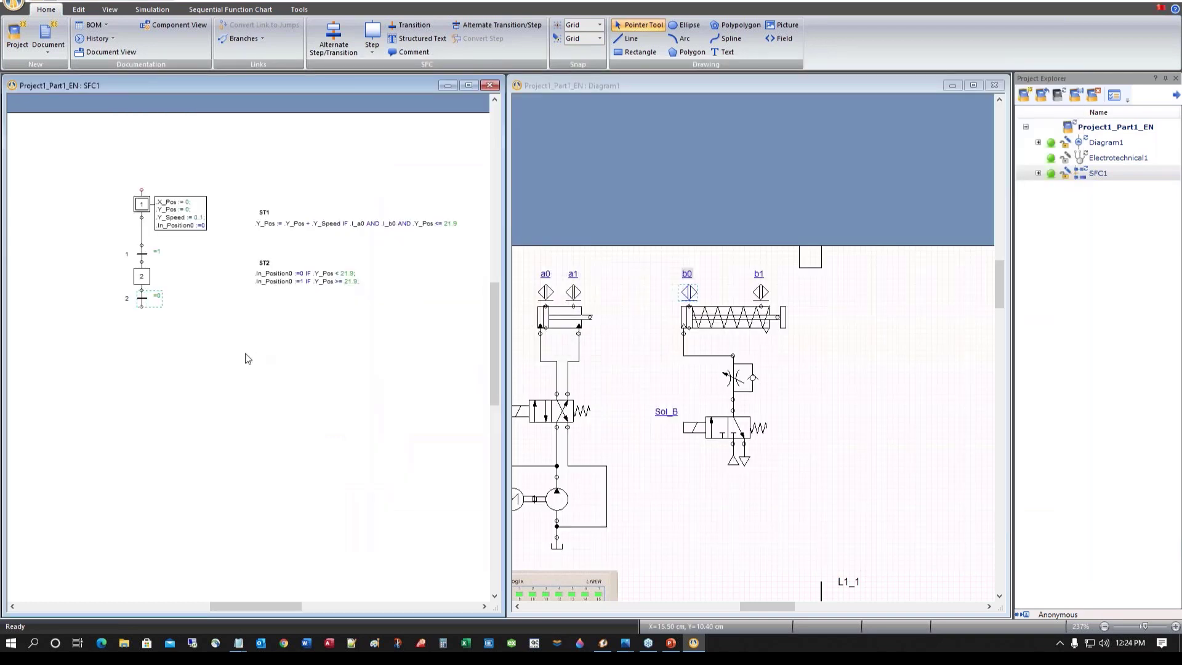
Minimise the SFC1 window and maximise Diagram1 so that the whole circuit is in view
left_click(254, 371)
left_click(688, 505)
left_click_drag(902, 500, 604, 152)
left_click_drag(688, 86, 663, 86)
left_click(663, 86)
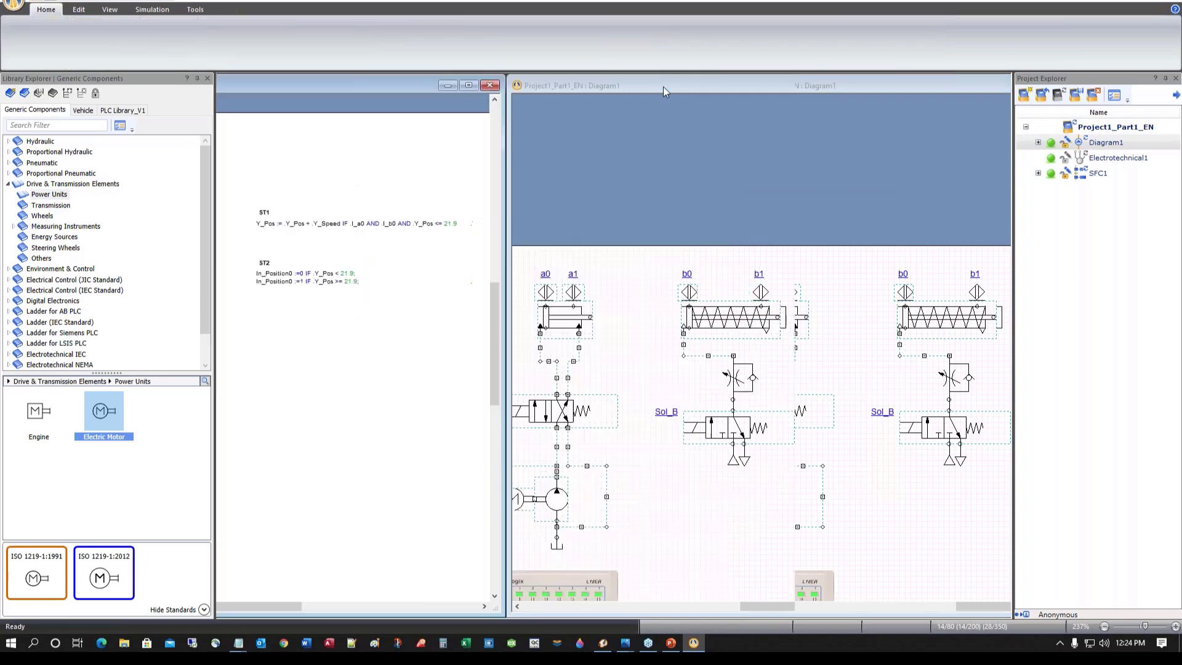
left_click(448, 87)
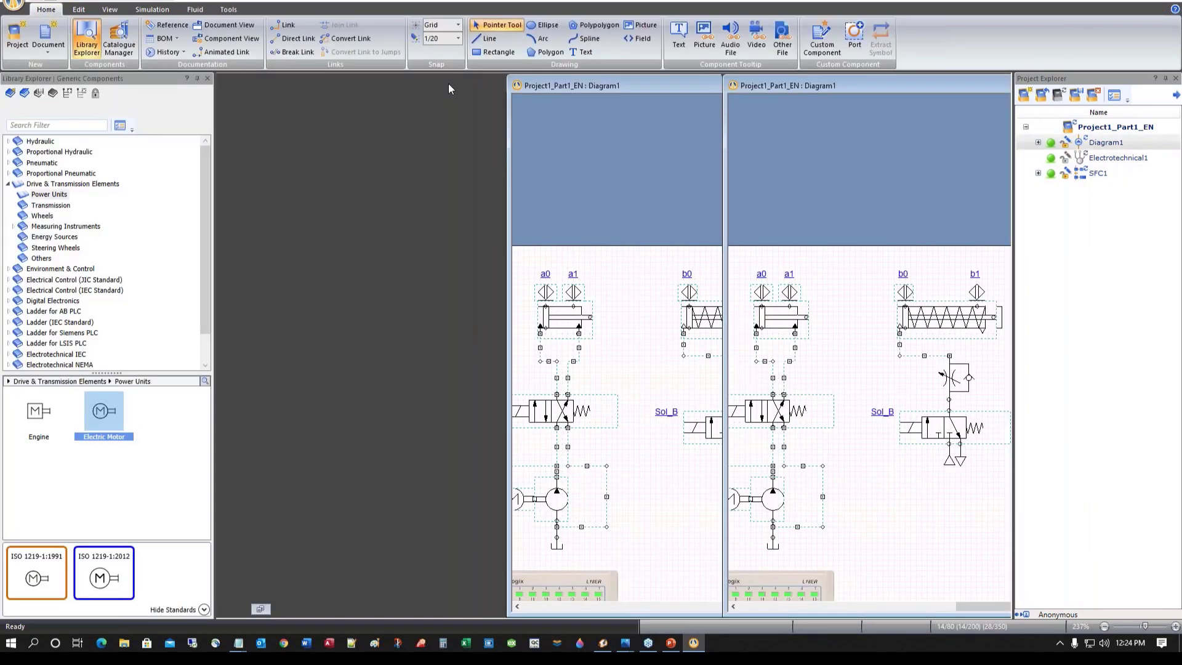
left_click_drag(793, 83, 382, 73)
left_click(776, 76)
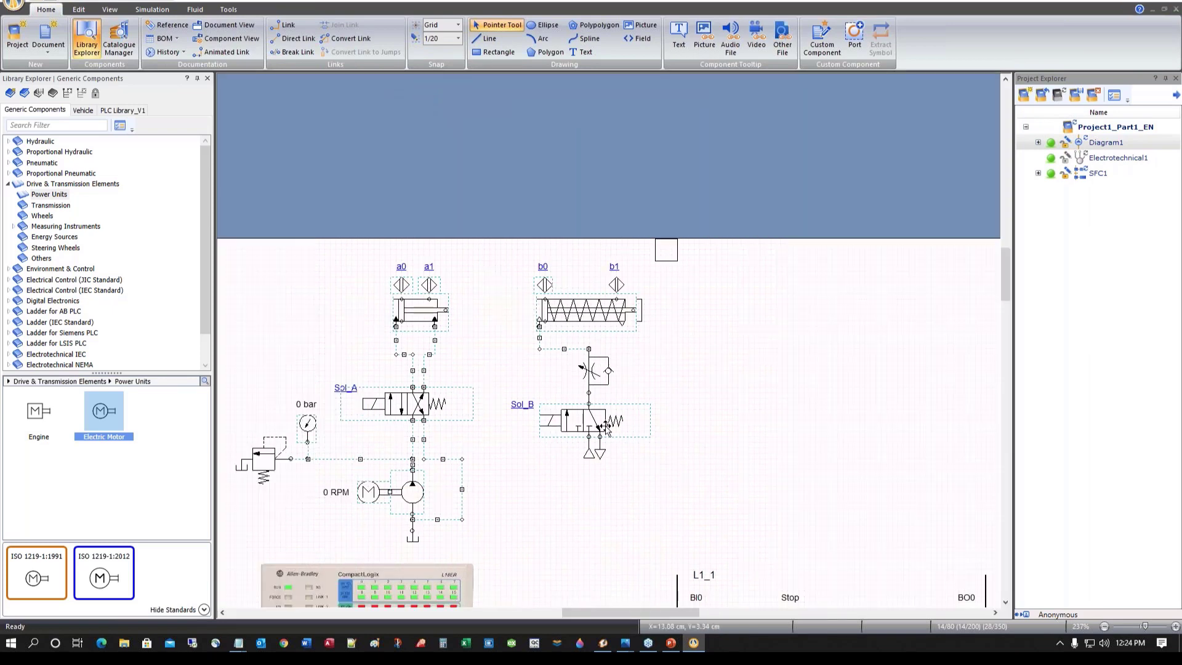
scroll(540, 542, "down", 5)
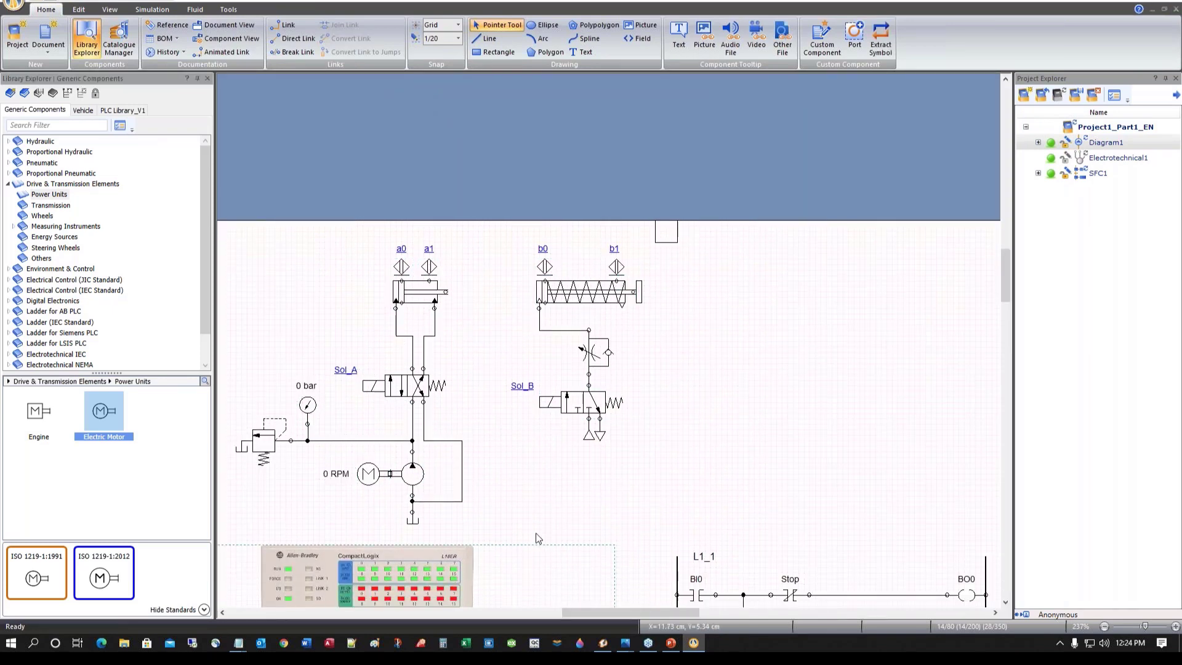
scroll(626, 512, "down", 3)
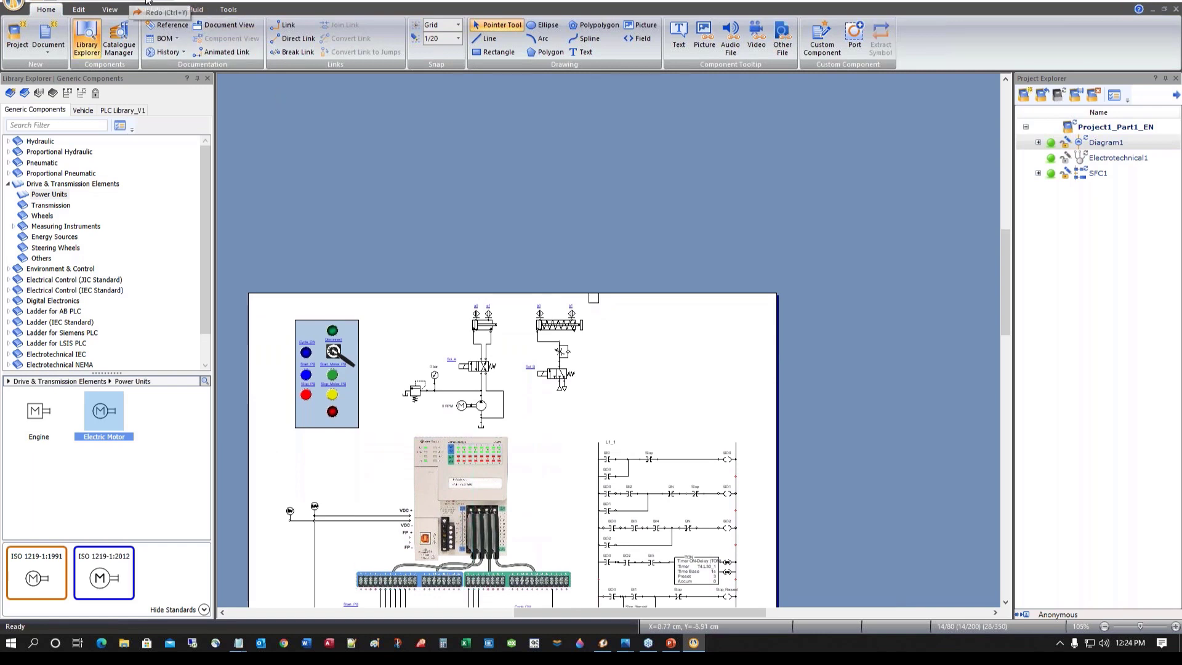
Simulate the project with the disconnect on, start the motor and the cycle, watch the cylinders and box, and stop the simulation
key("F5")
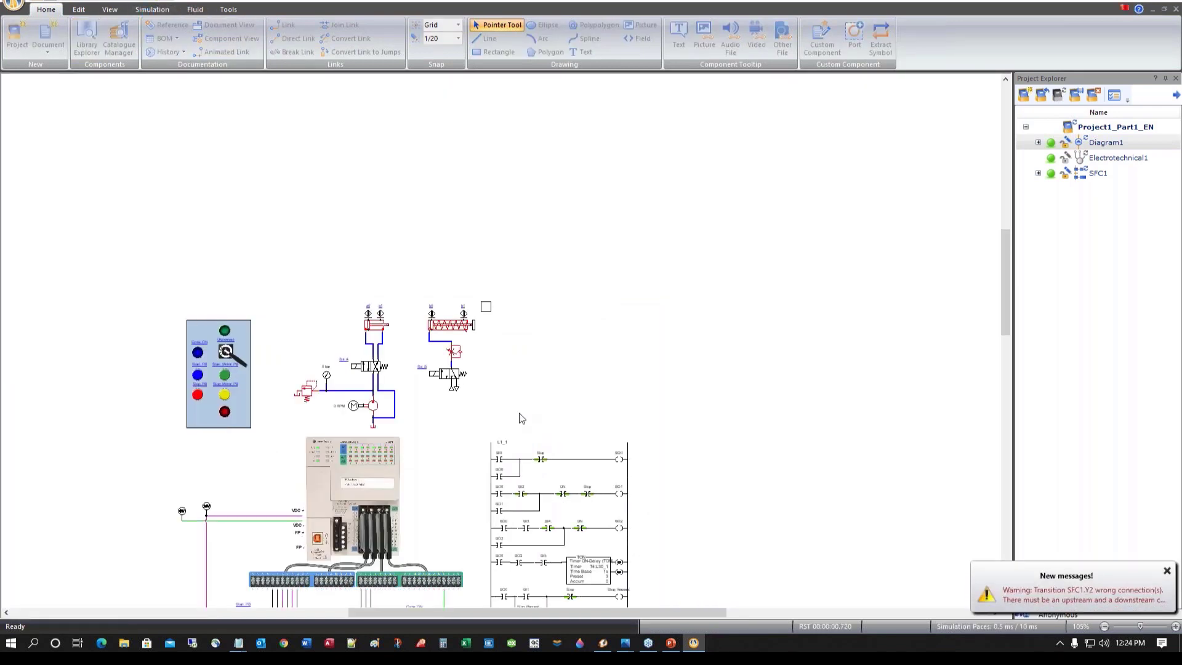
left_click(235, 365)
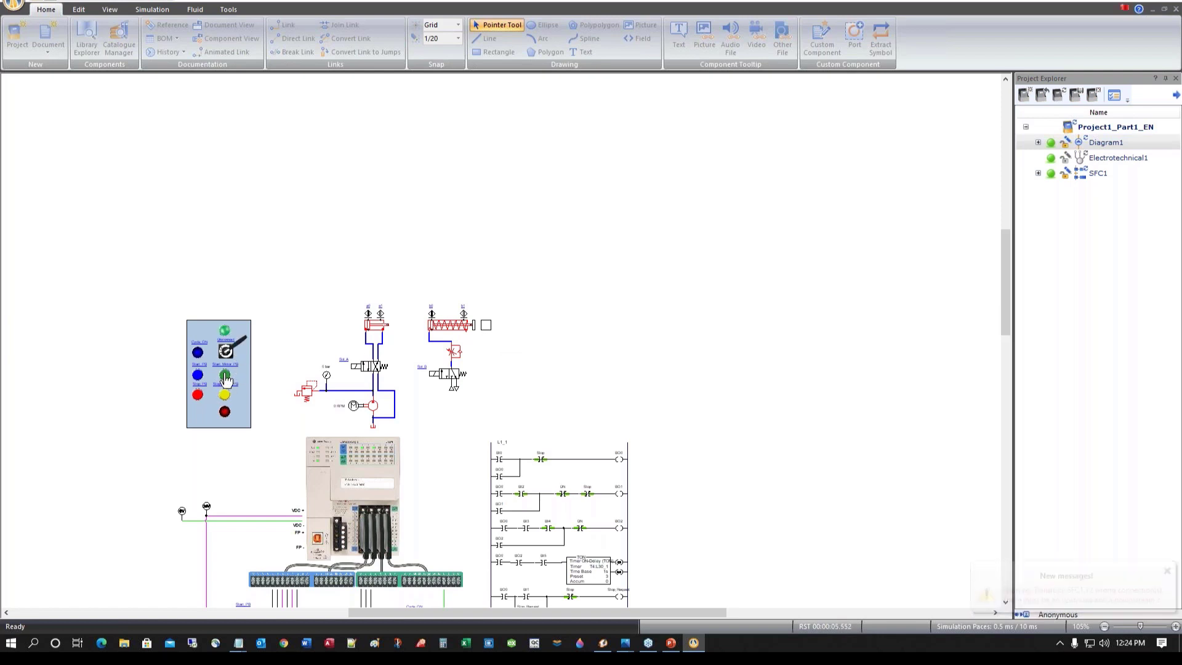
left_click(224, 375)
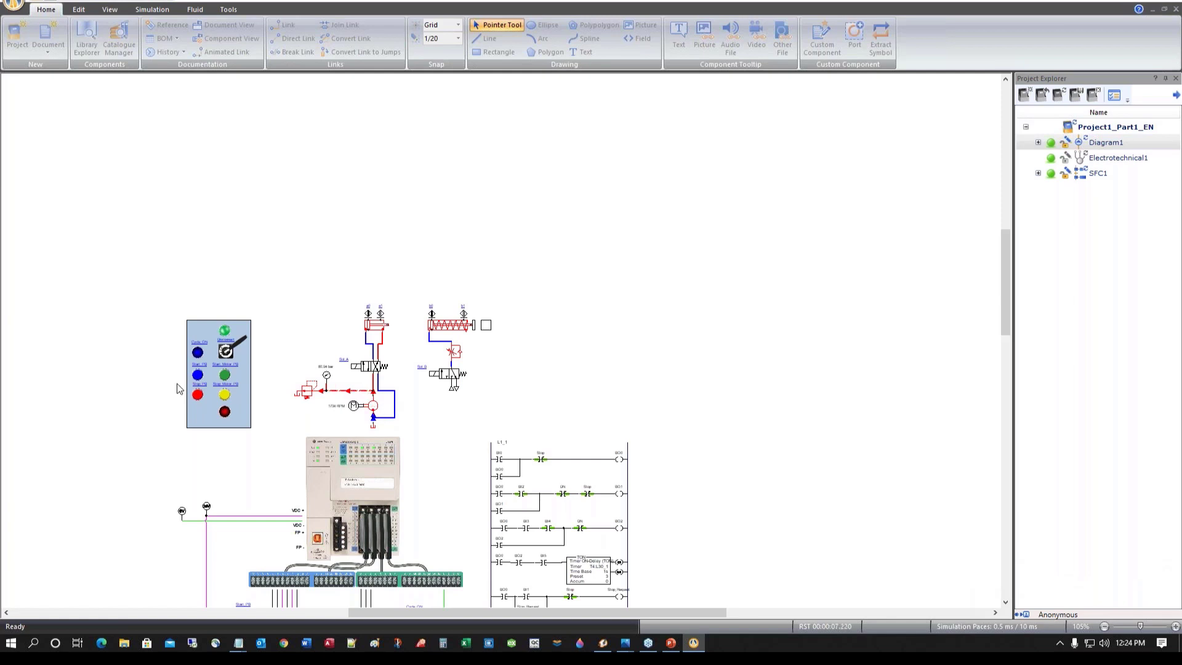
left_click(198, 375)
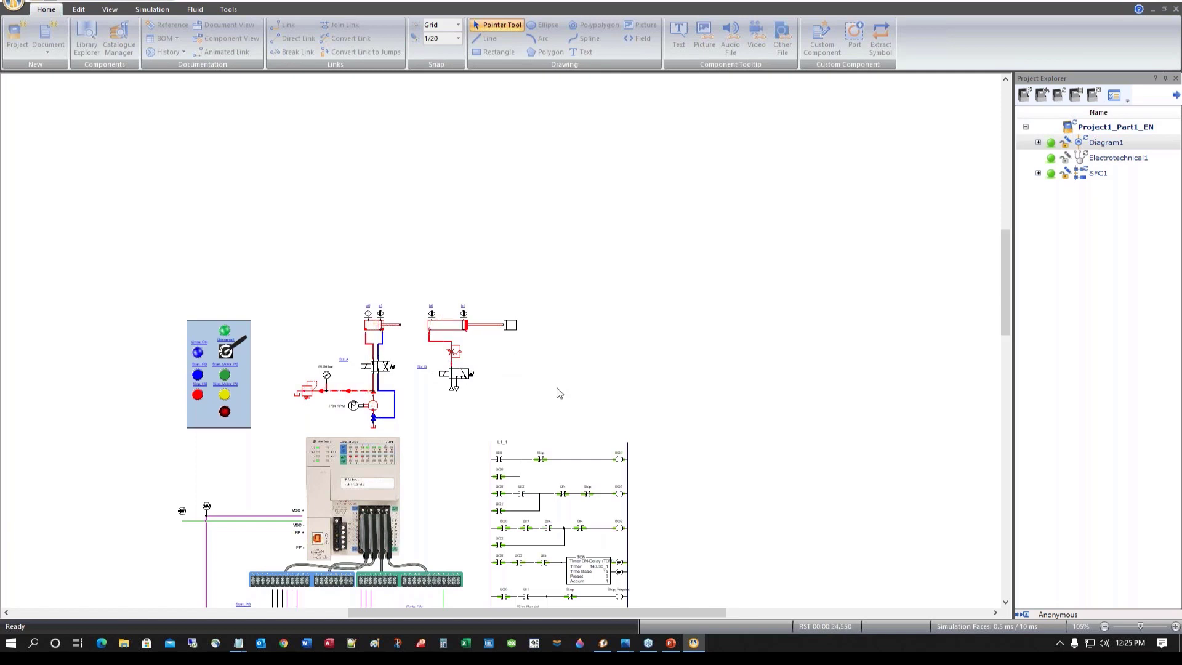
scroll(557, 391, "down", 1)
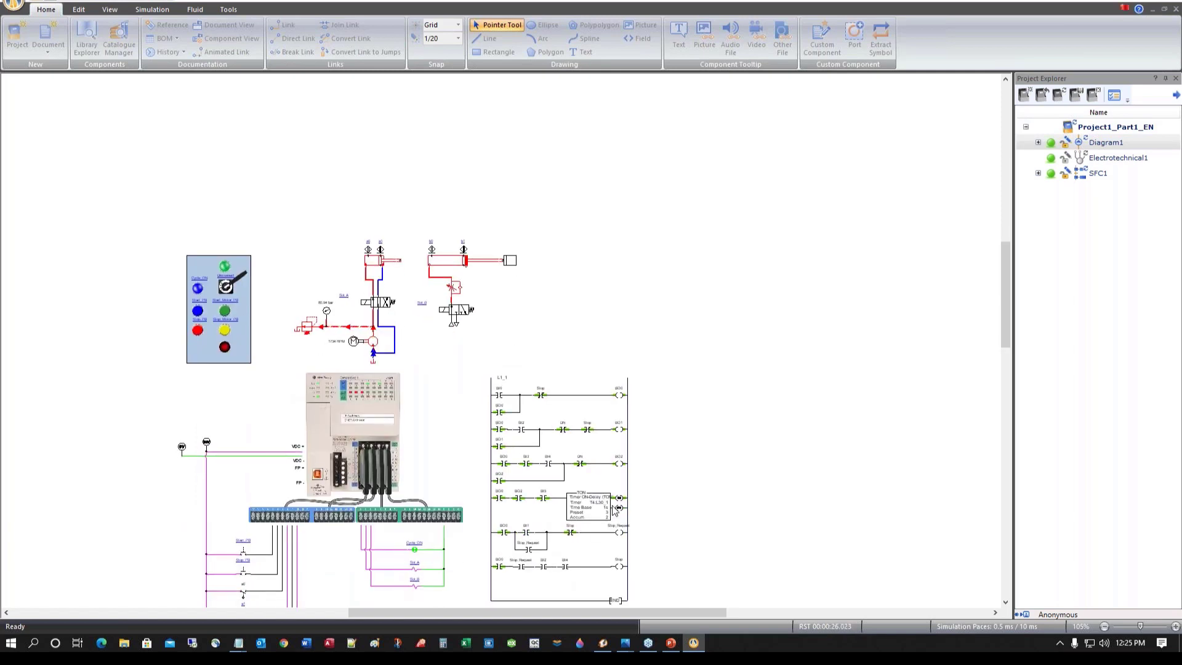
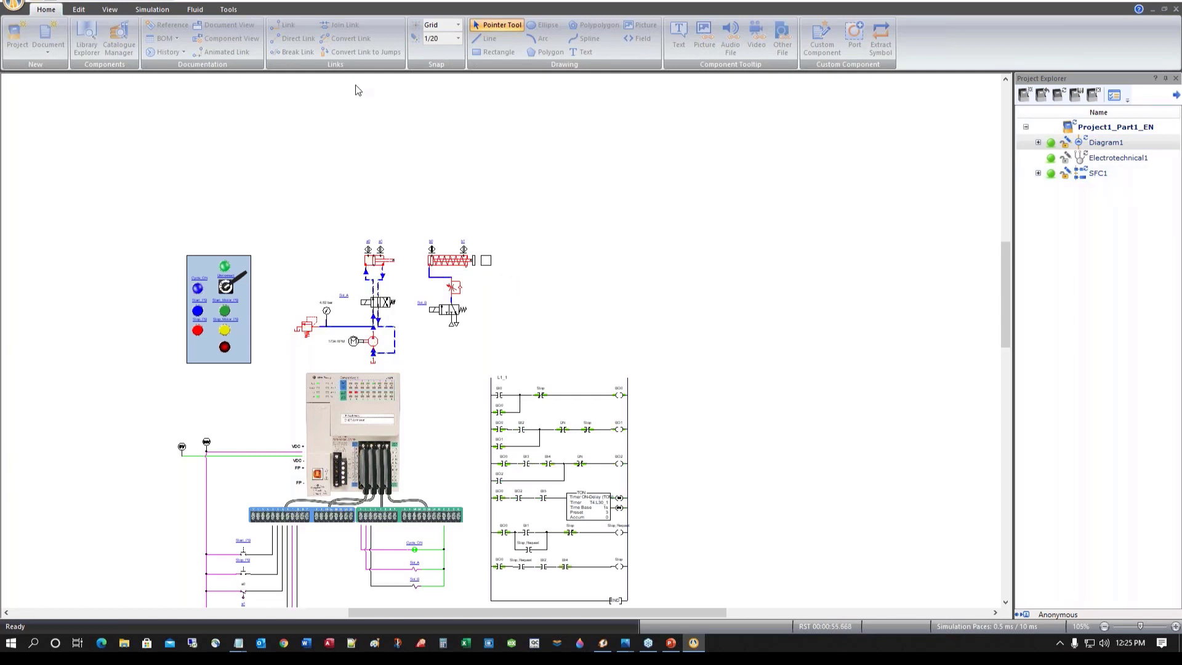
left_click(145, 1)
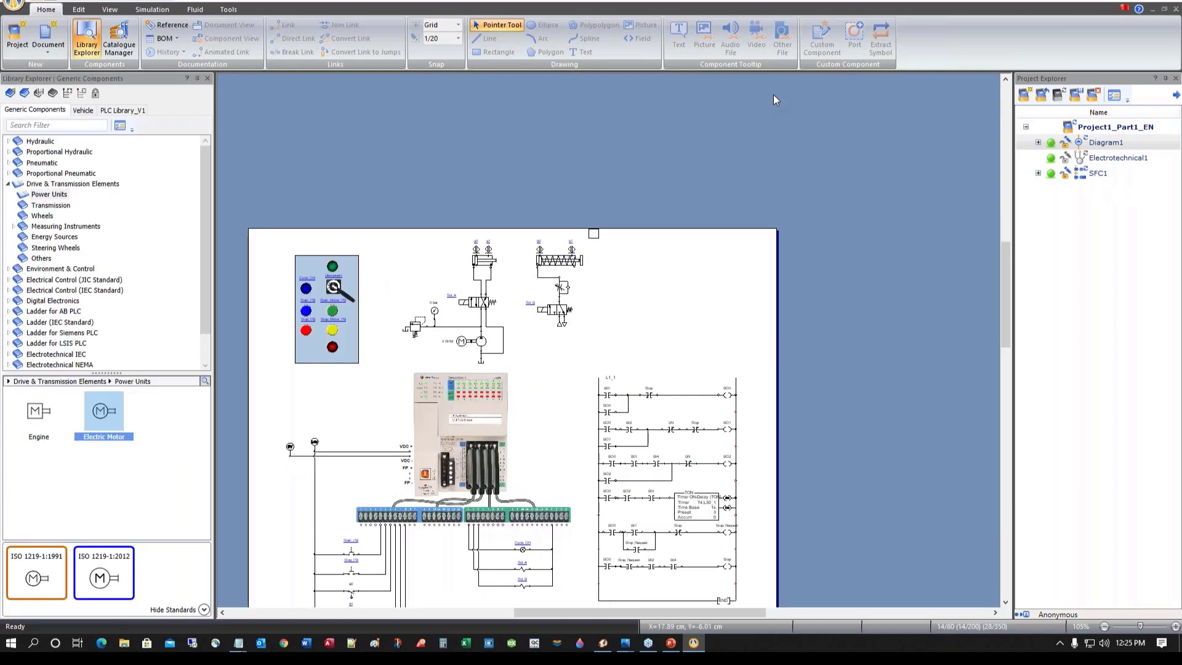
Return to SFC1 and clear the condition of transition 2
double_click(1098, 173)
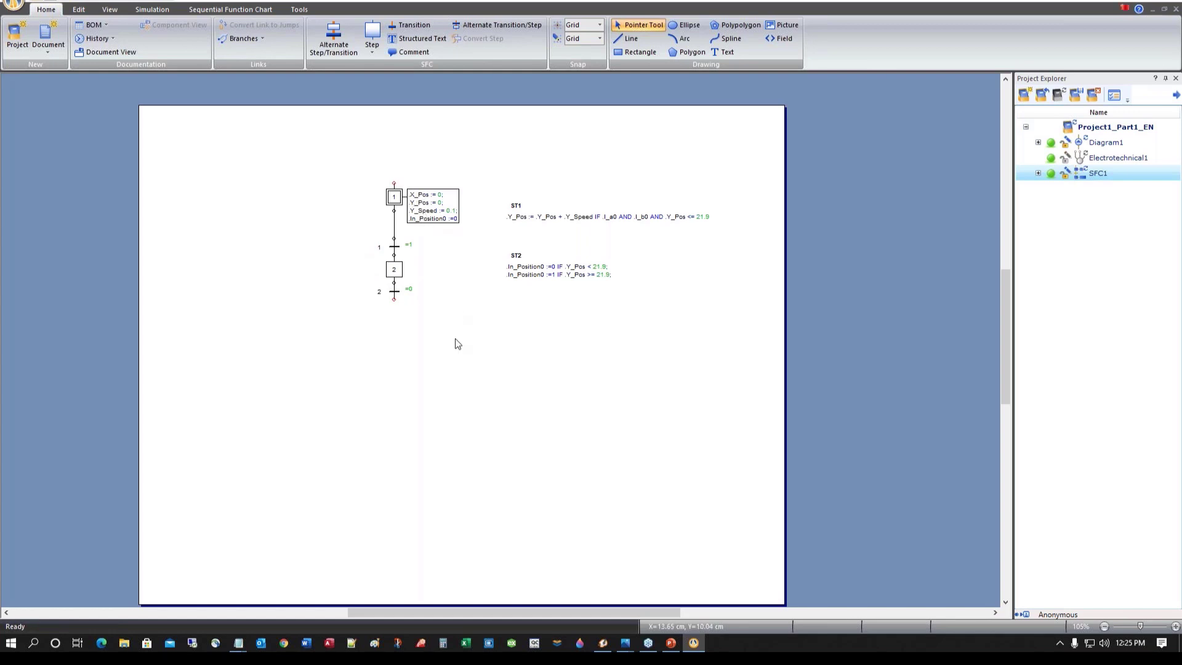
double_click(394, 292)
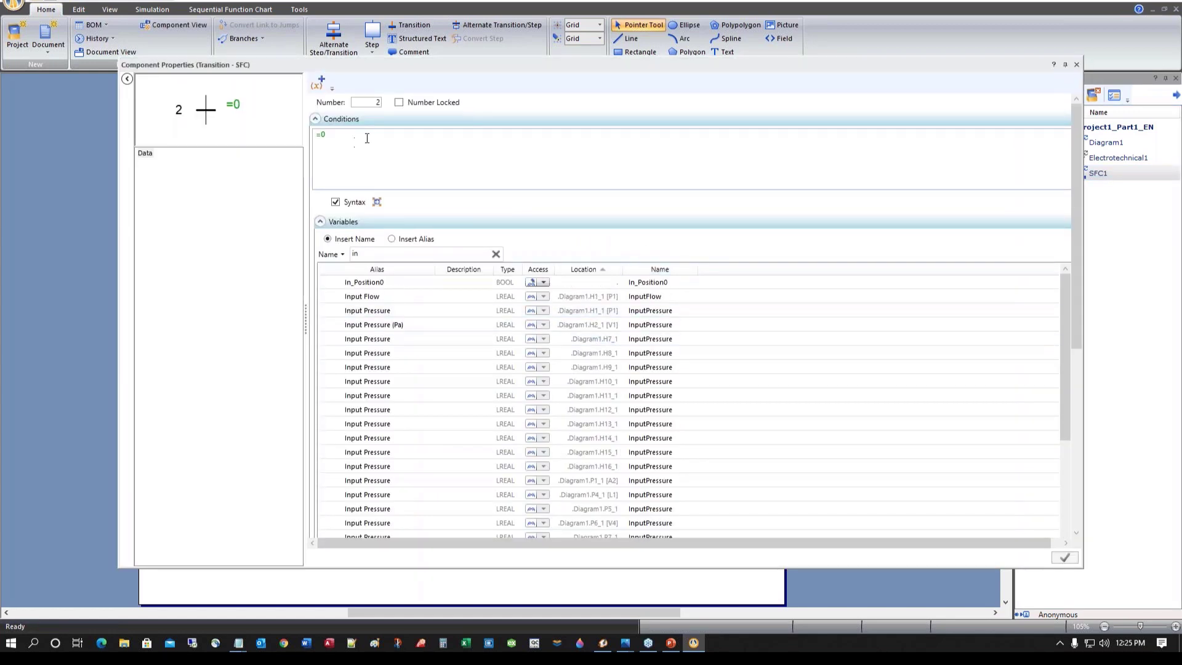
double_click(354, 133)
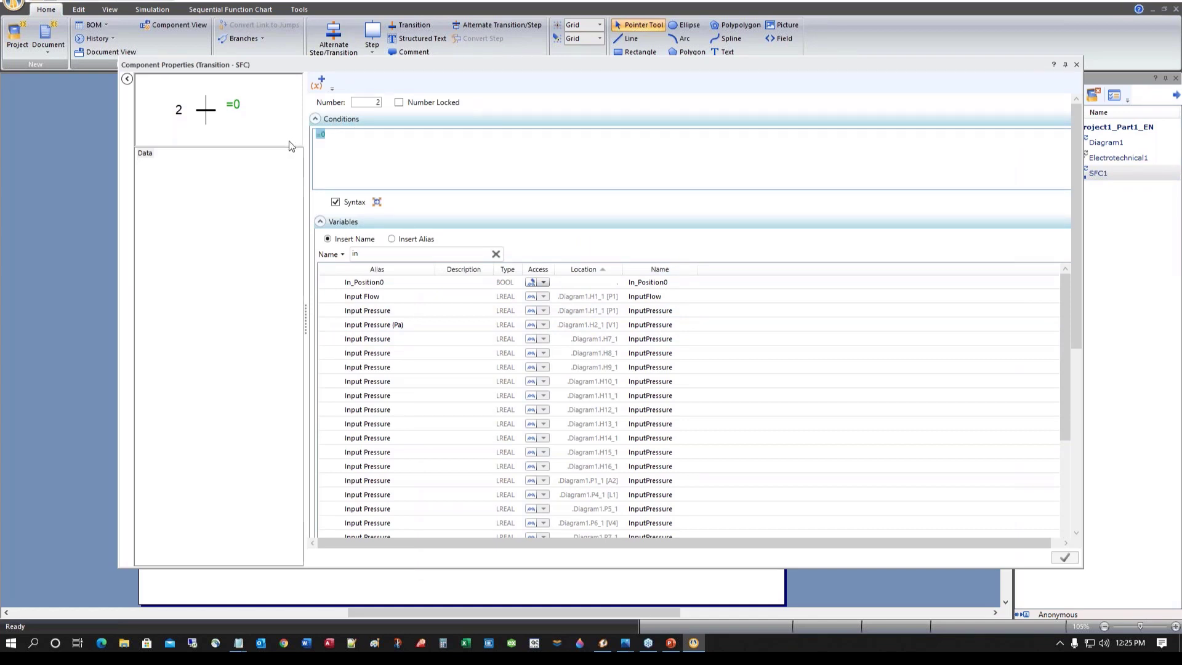
key("Delete")
Create a BOOL variable at the project root with End_of_Cycle as both its name and alias
left_click(320, 80)
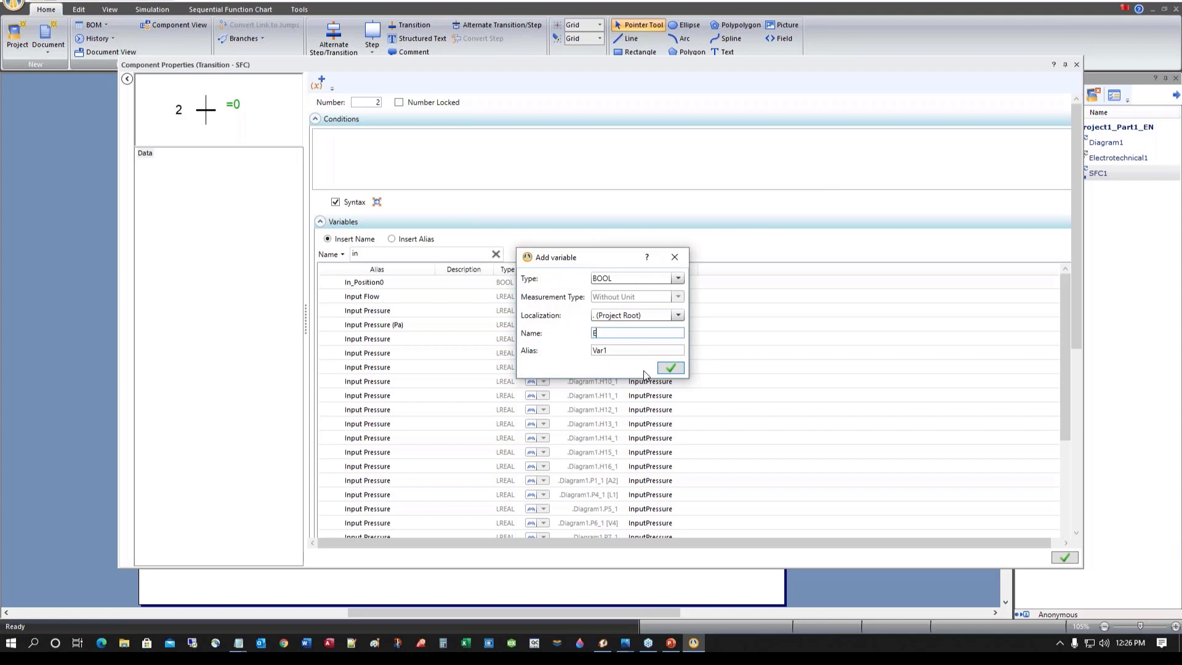
type("End_of_Cycle")
double_click(619, 332)
key("ctrl+c")
double_click(625, 351)
key("ctrl+v")
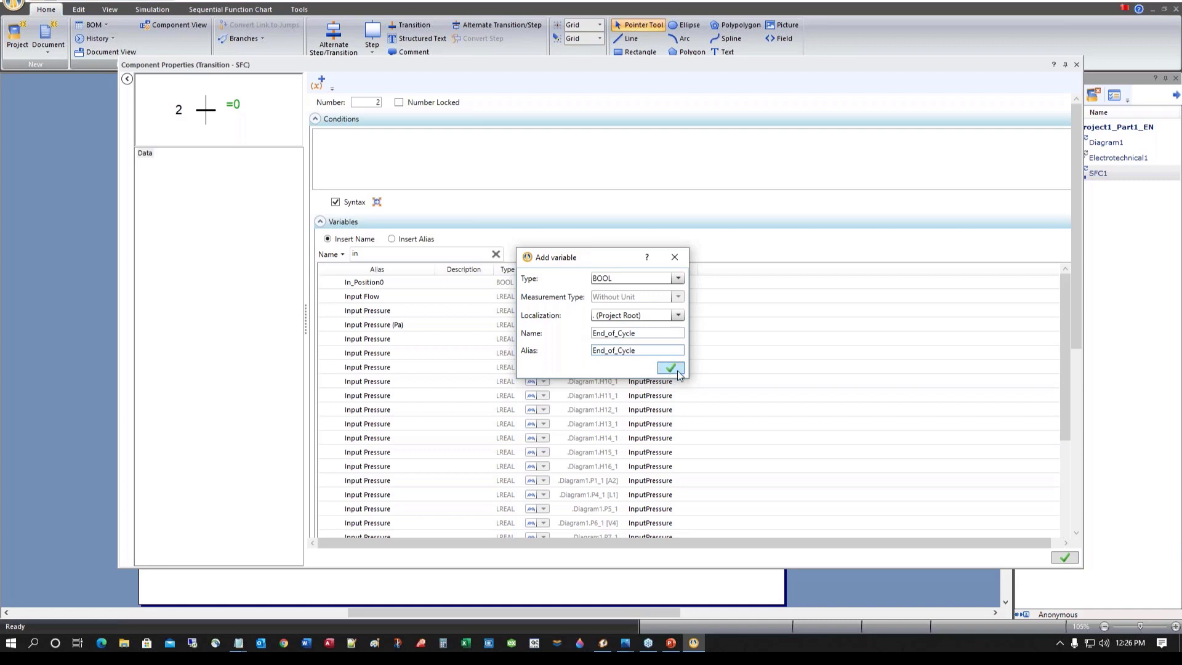
left_click(671, 368)
Apply End_of_Cycle as the condition of transition 2 and link the transition's output back to the input of step 1
left_click(694, 343)
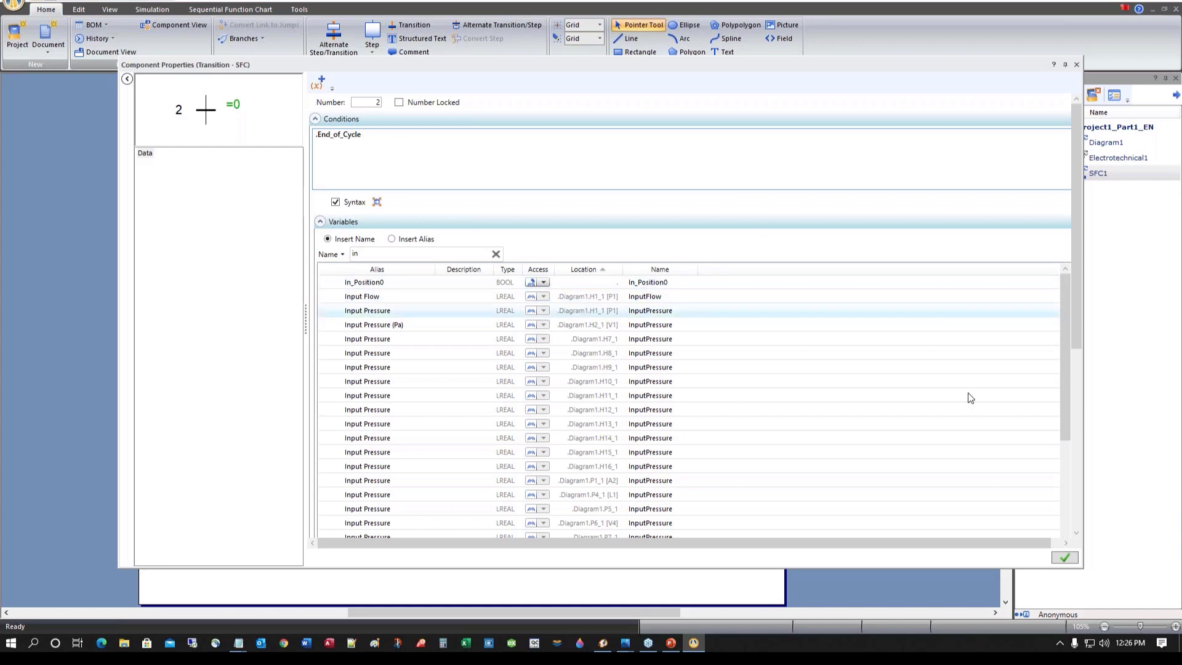
left_click(1065, 558)
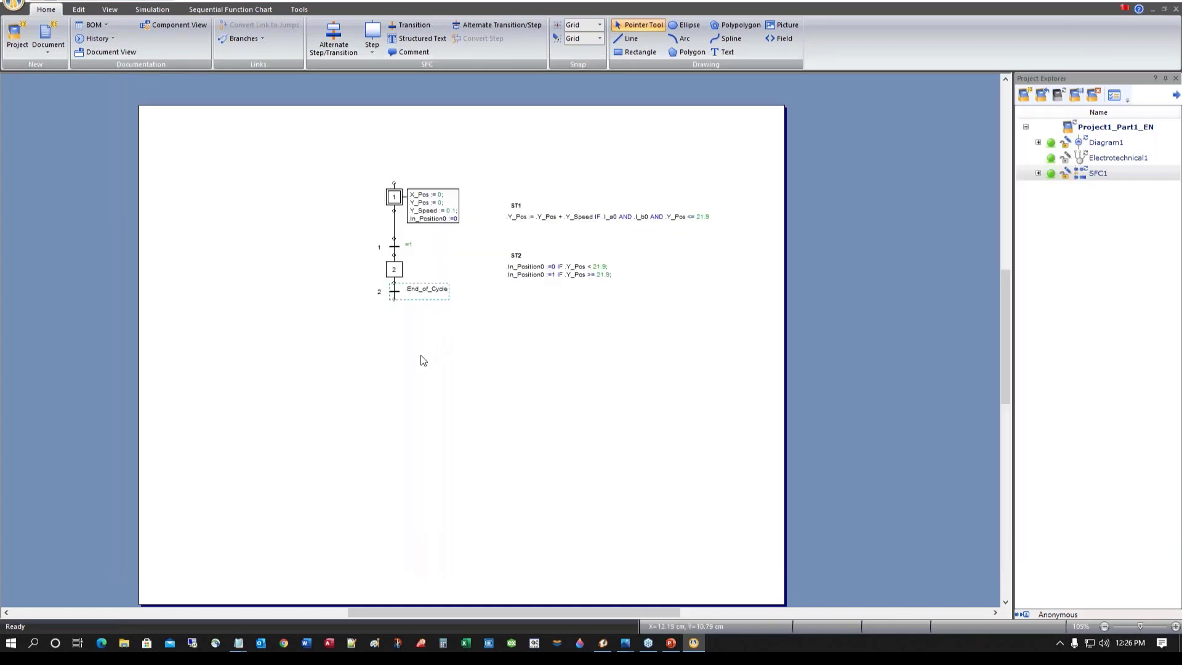
left_click_drag(394, 300, 394, 183)
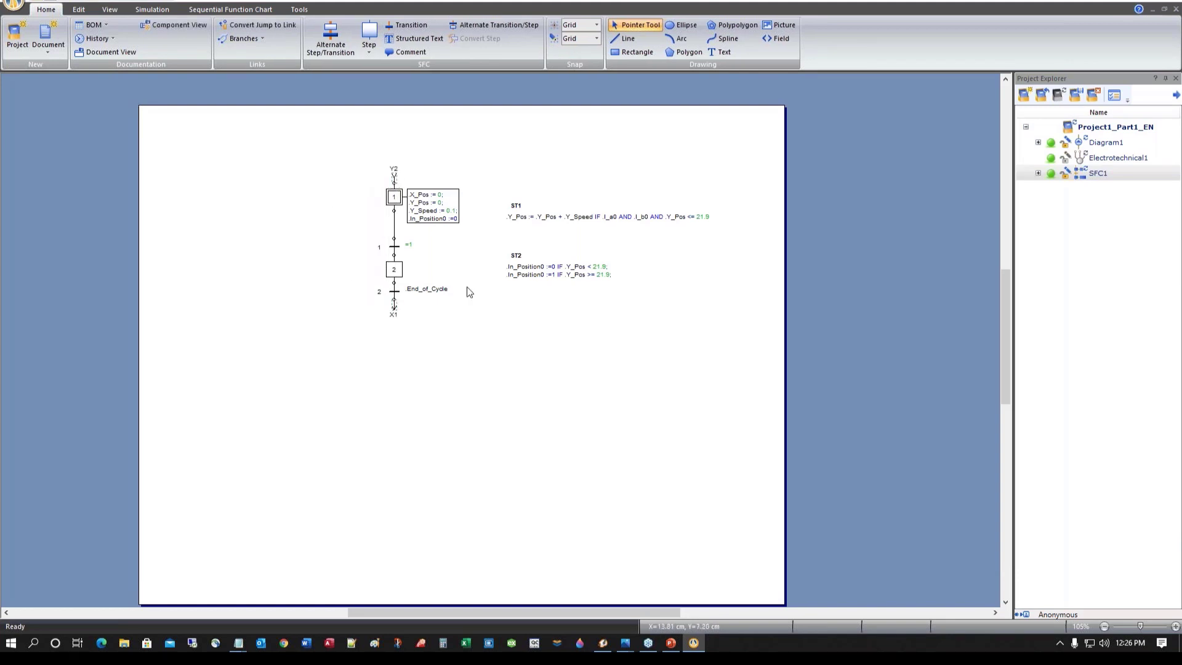
left_click(478, 354)
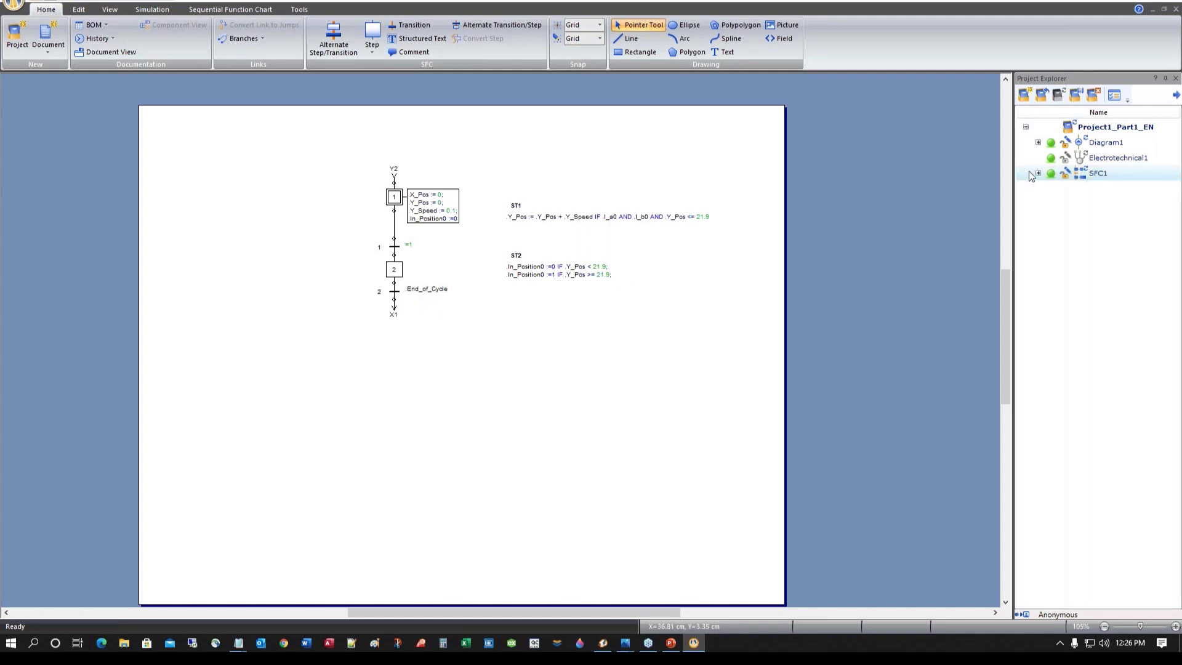
Open Diagram1 and stretch the frame of ladder L1_1 upward to make room for a rung above the first one
left_click(1094, 144)
double_click(1095, 143)
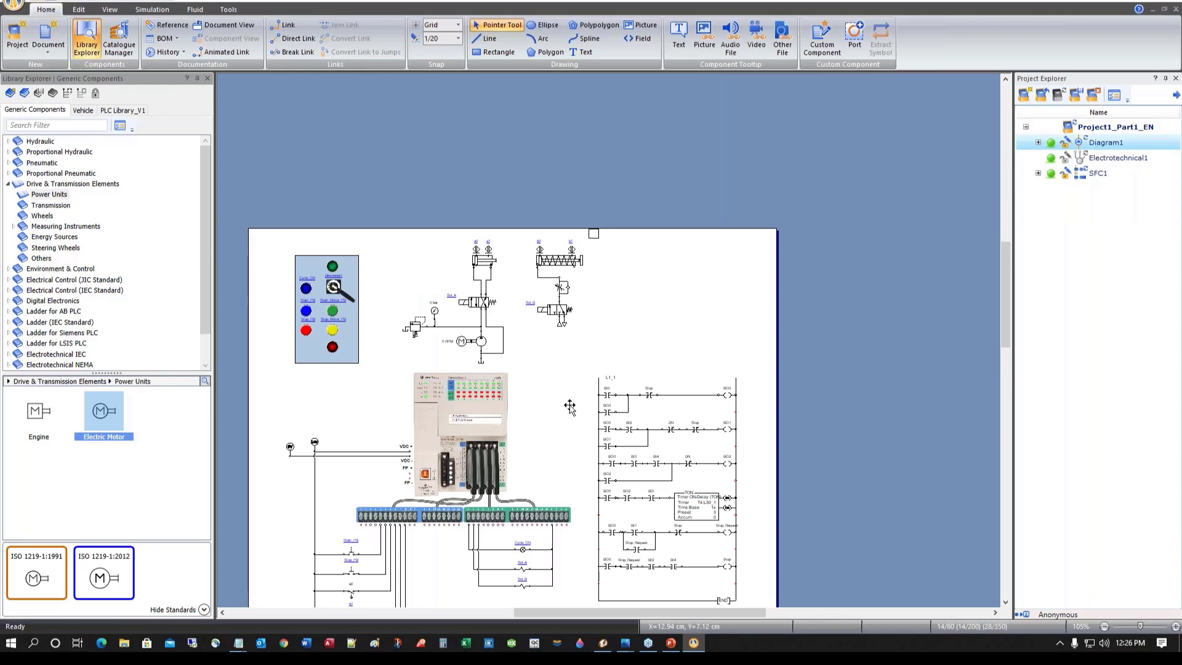
left_click(636, 397)
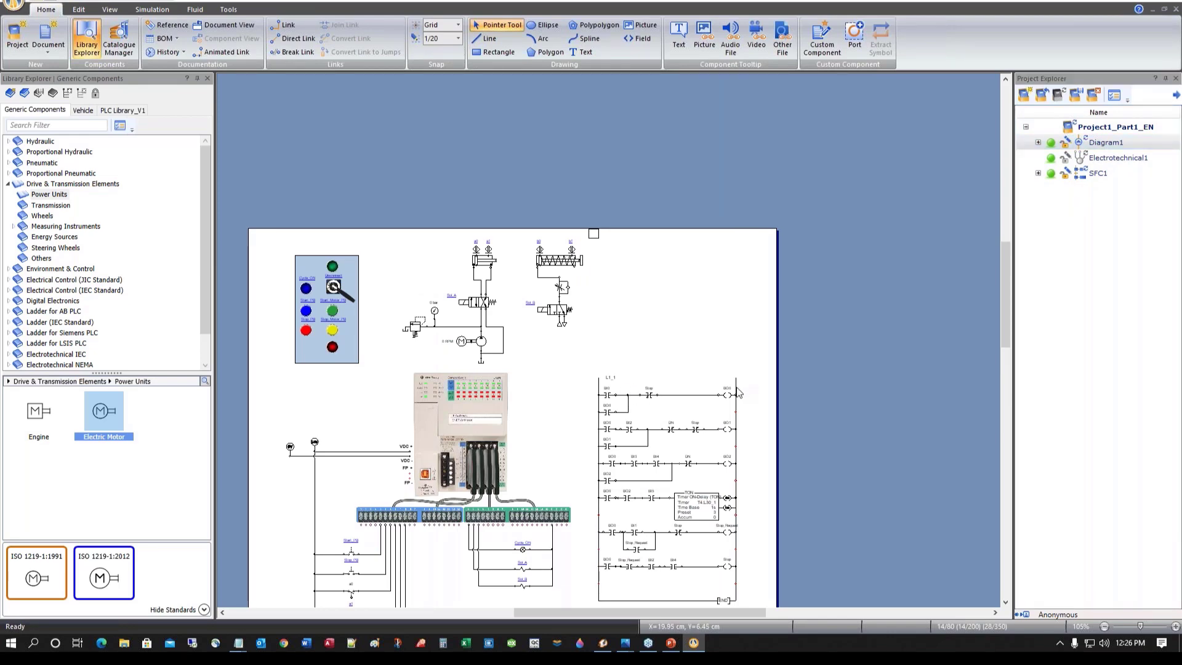
left_click(738, 392)
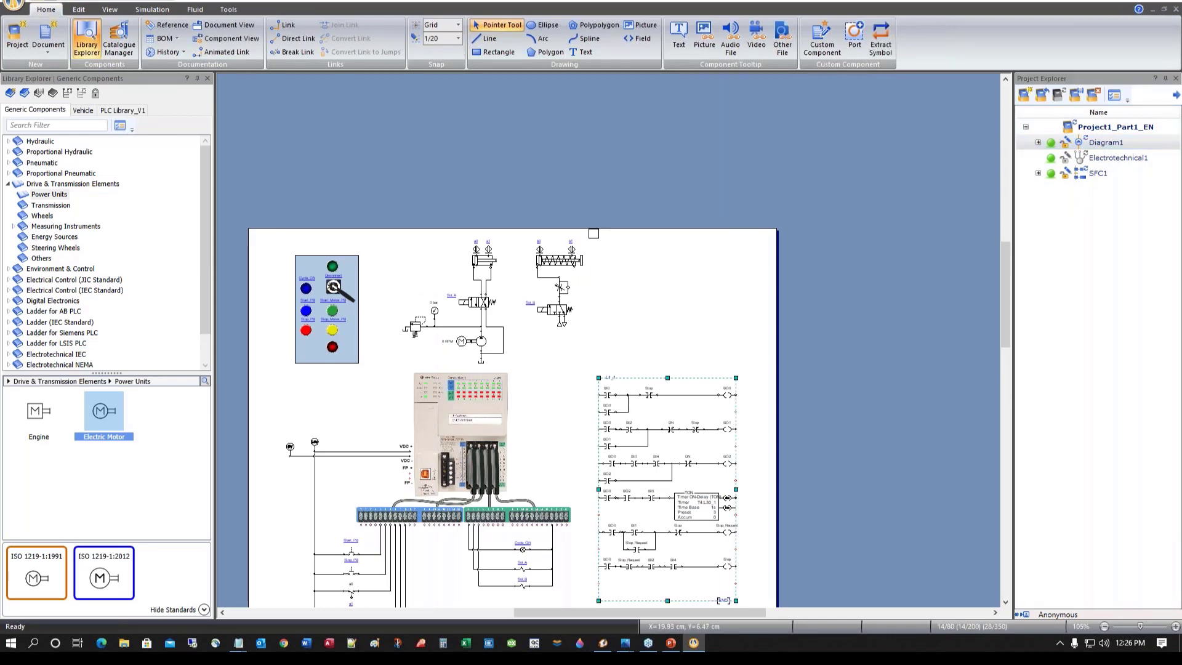
scroll(736, 394, "up", 5)
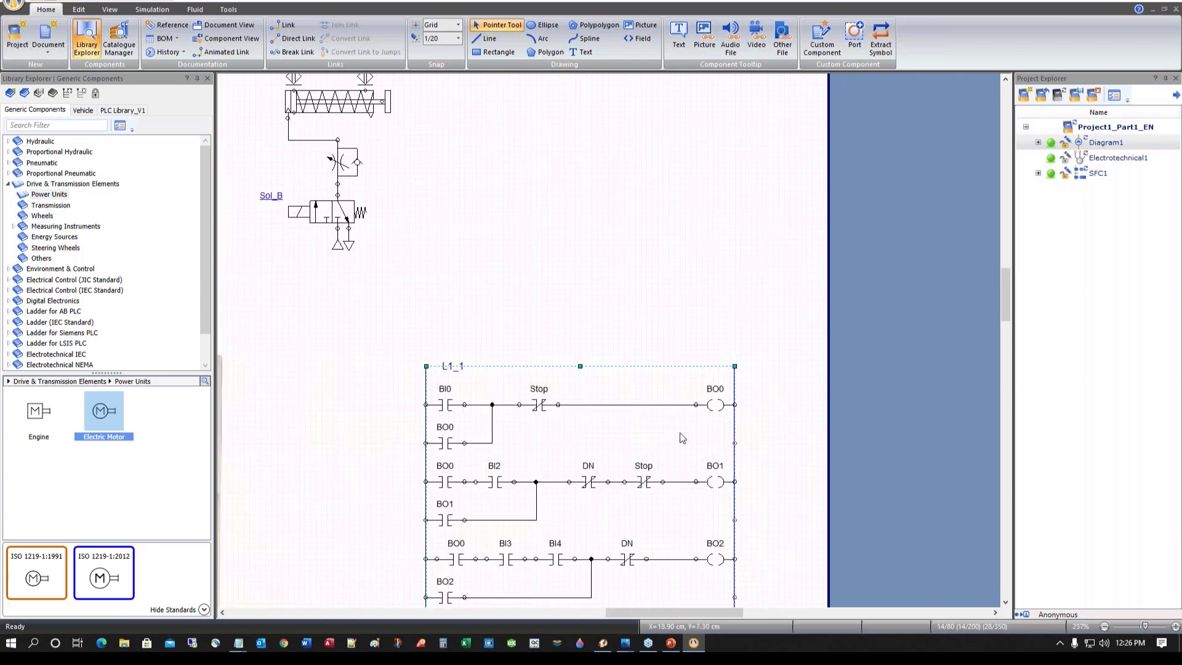
scroll(680, 435, "down", 8)
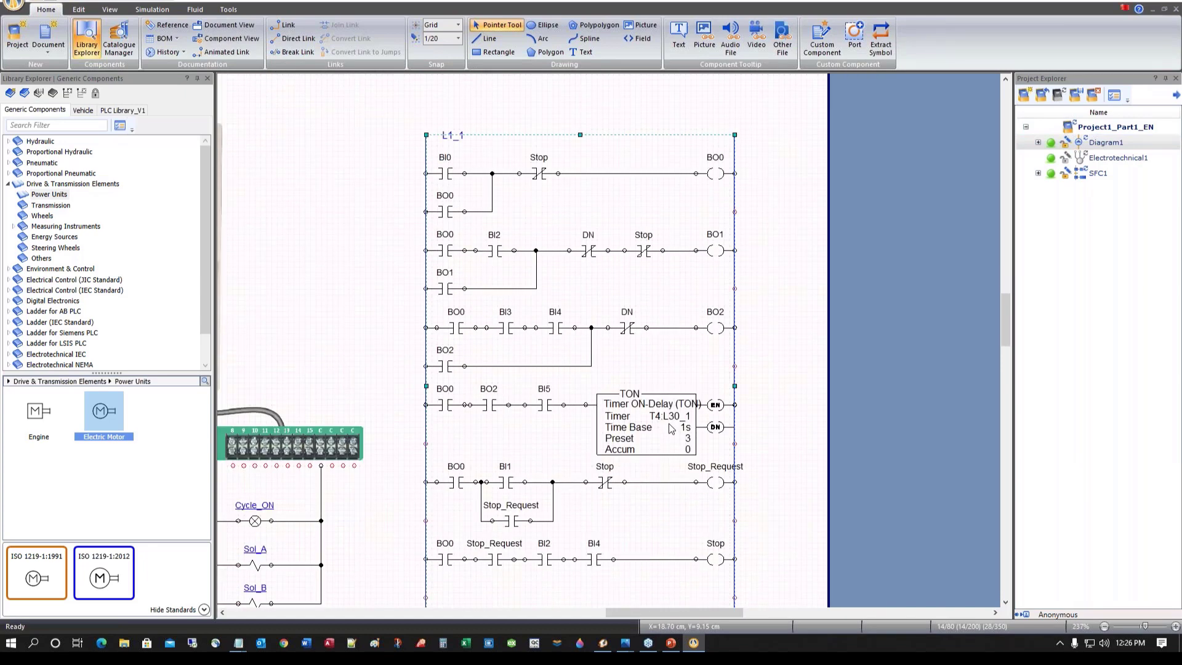
scroll(672, 429, "down", 1)
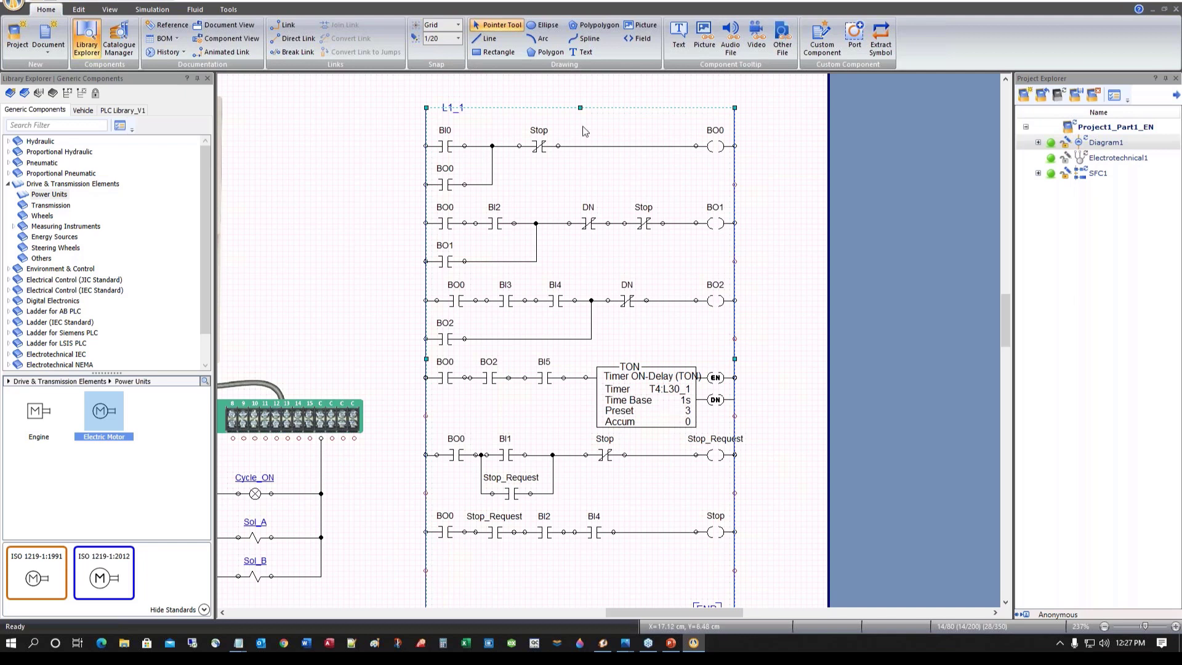
left_click_drag(579, 104, 579, 67)
left_click(320, 209)
scroll(335, 228, "up", 1)
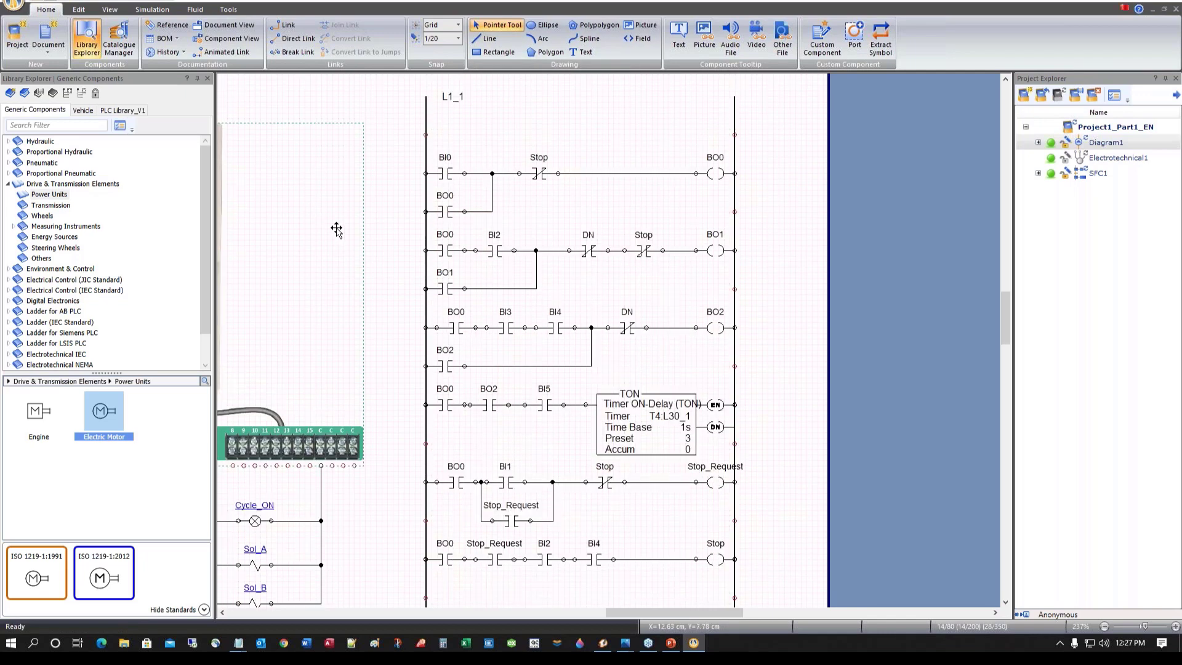
Place an Examine if Closed contact at the start of L1_1's new first rung and assign it the DN variable
left_click(8, 184)
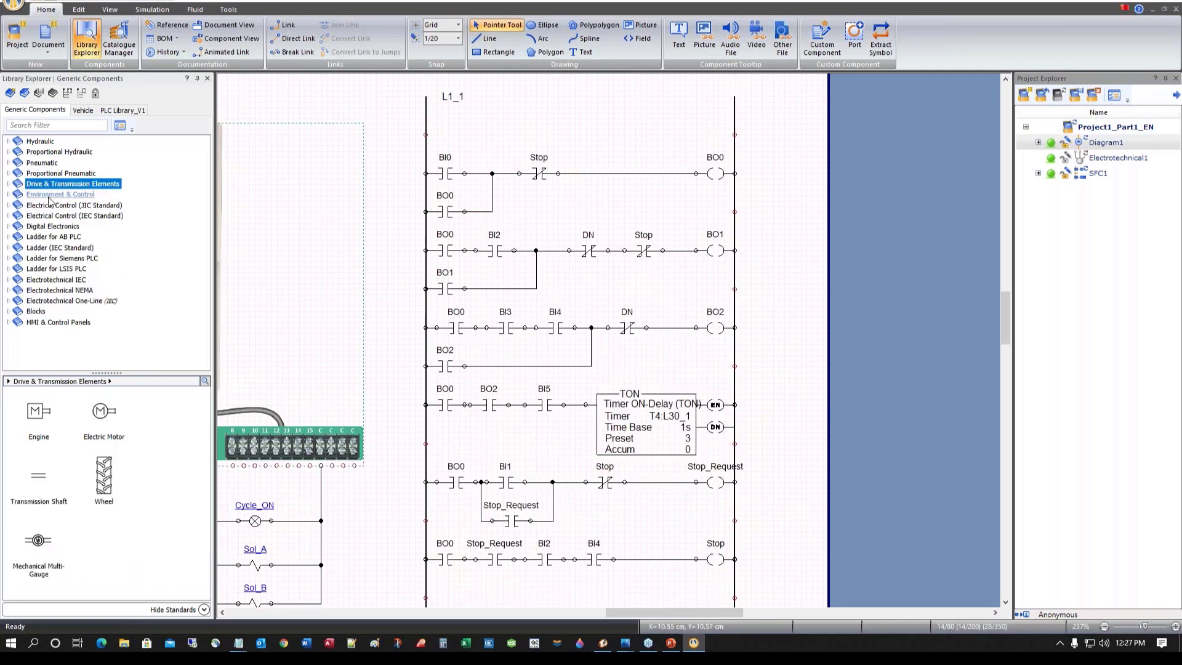
left_click(54, 236)
left_click_drag(39, 480, 436, 162)
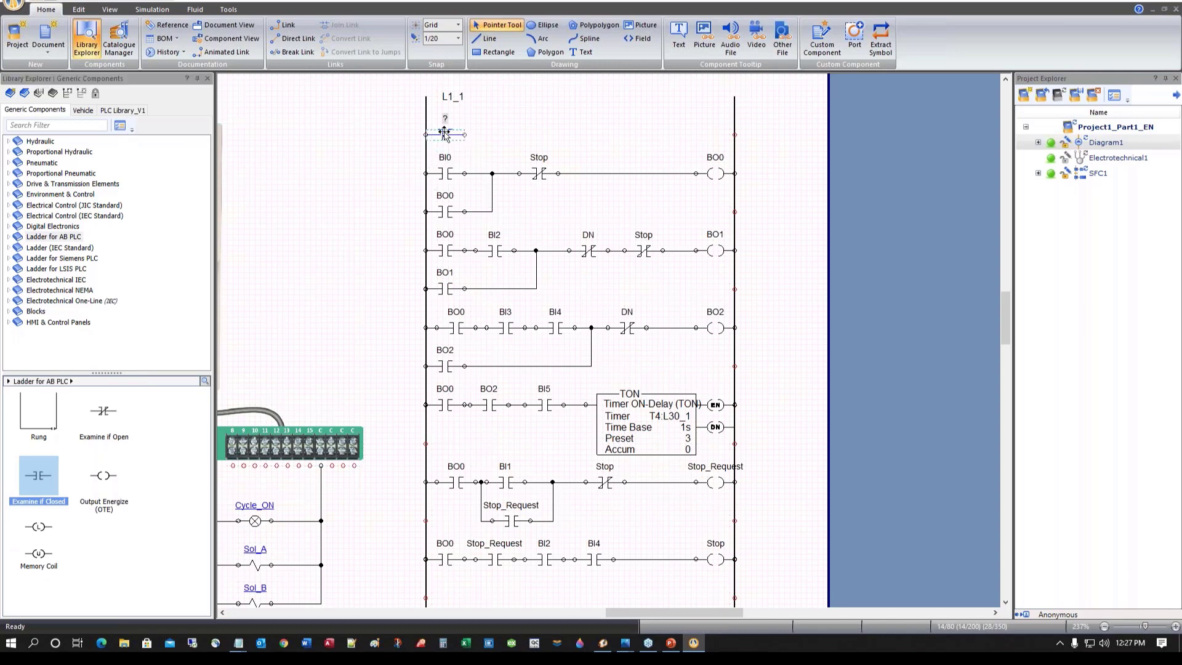
left_click(168, 165)
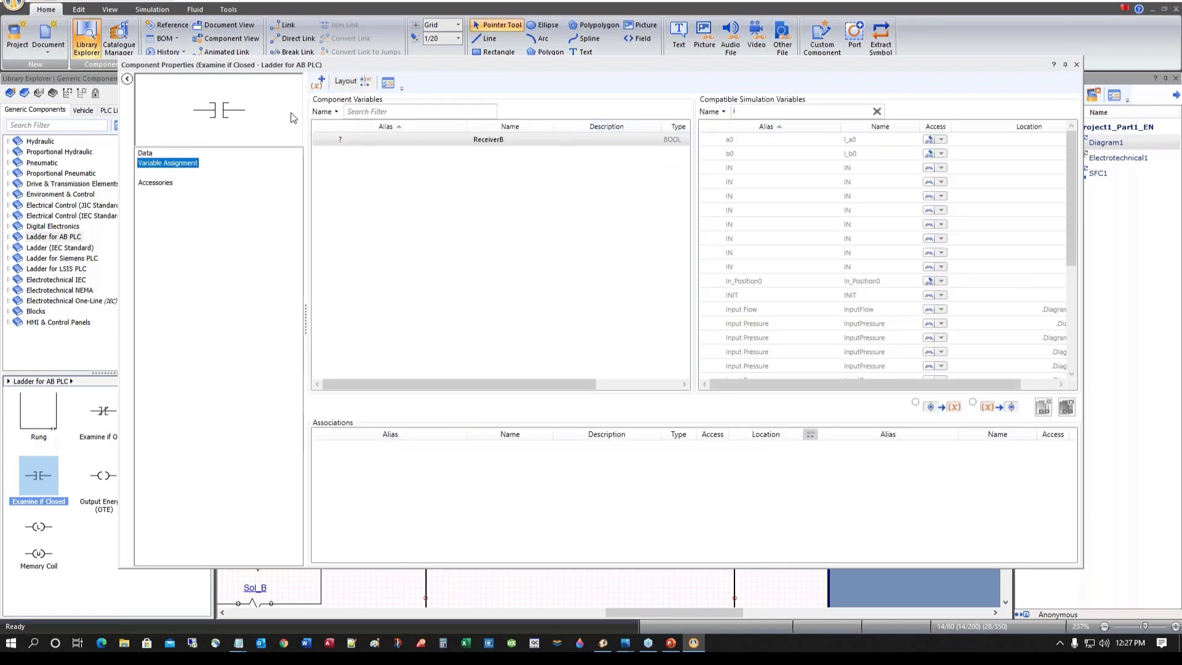
left_click(757, 114)
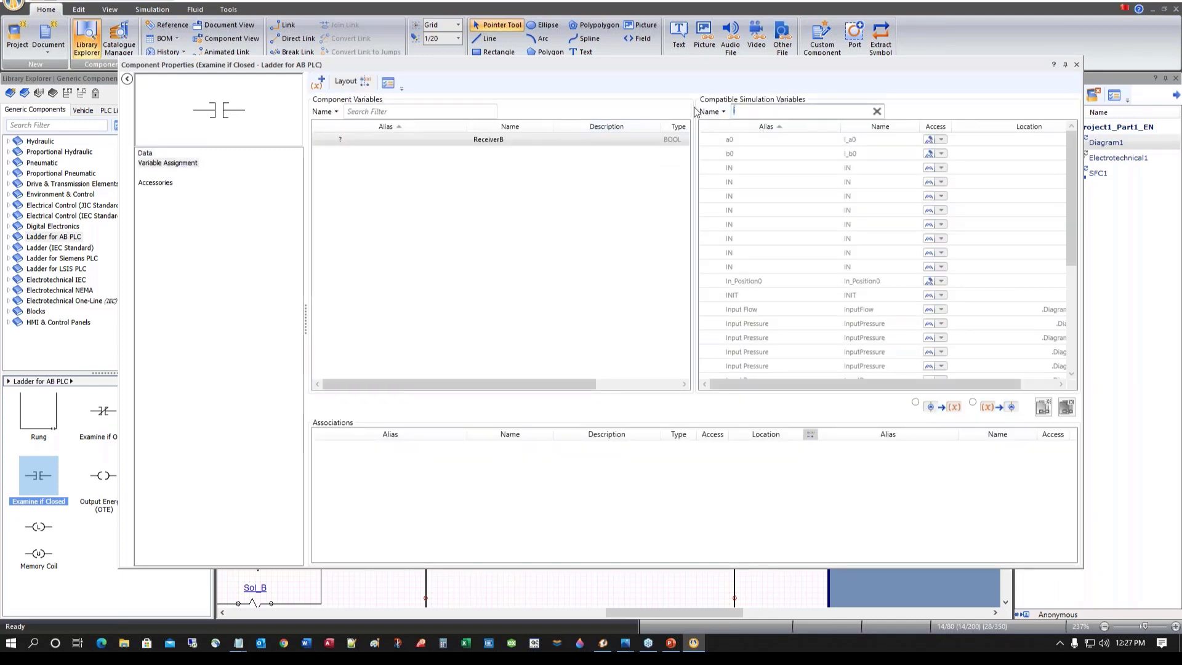
type("dn")
double_click(733, 140)
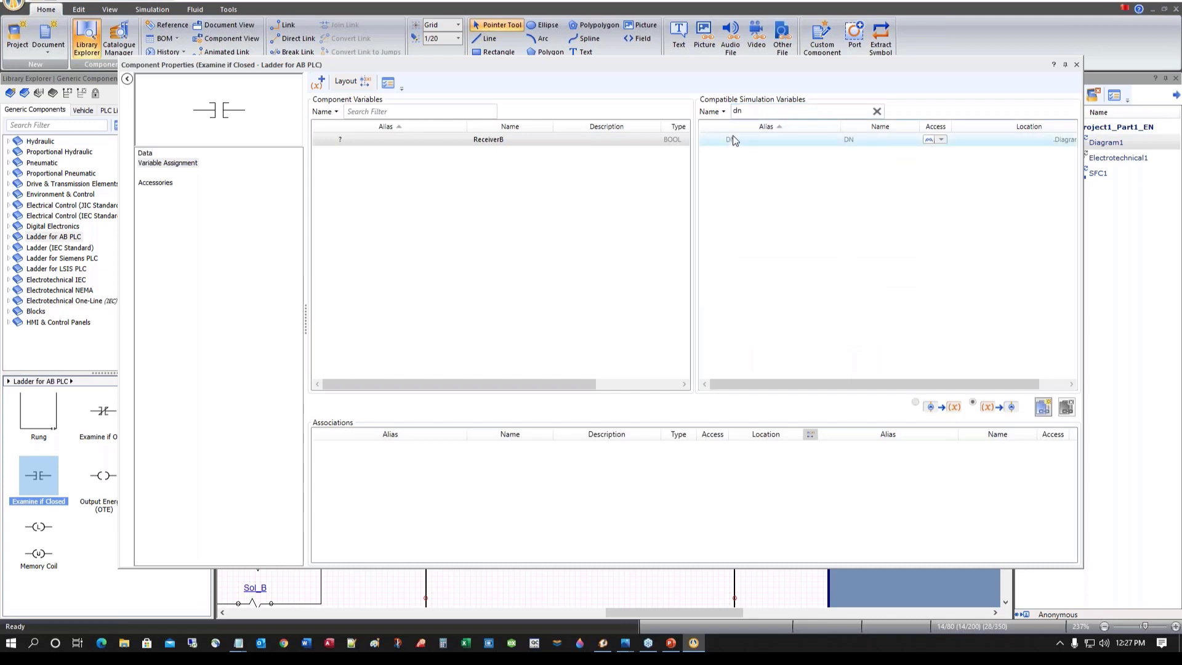
left_click(1076, 65)
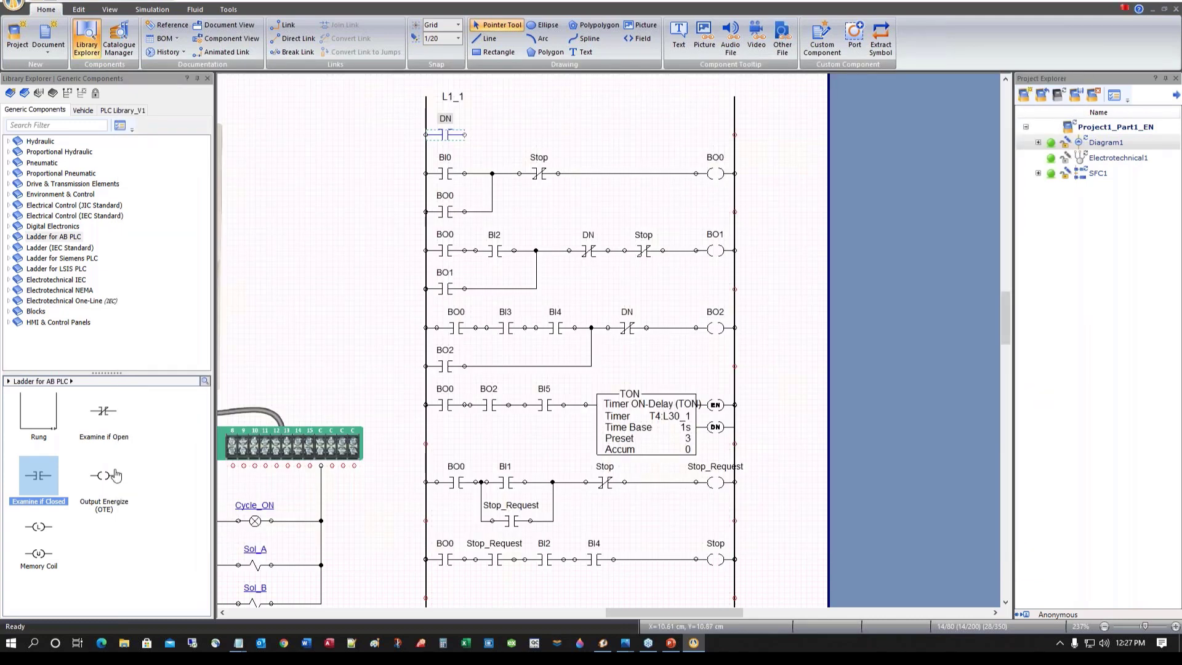
Place an Output Energize (OTE) coil at the end of the DN rung with the alias End_Of_Cycle
left_click_drag(115, 474, 714, 134)
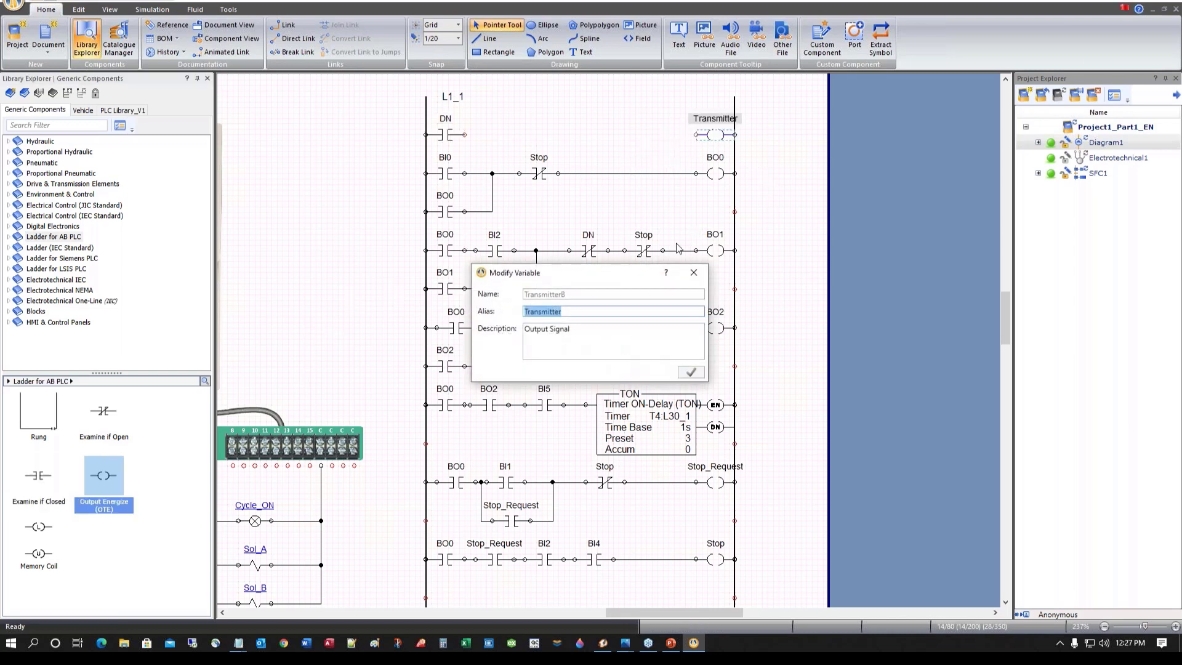
type("B")
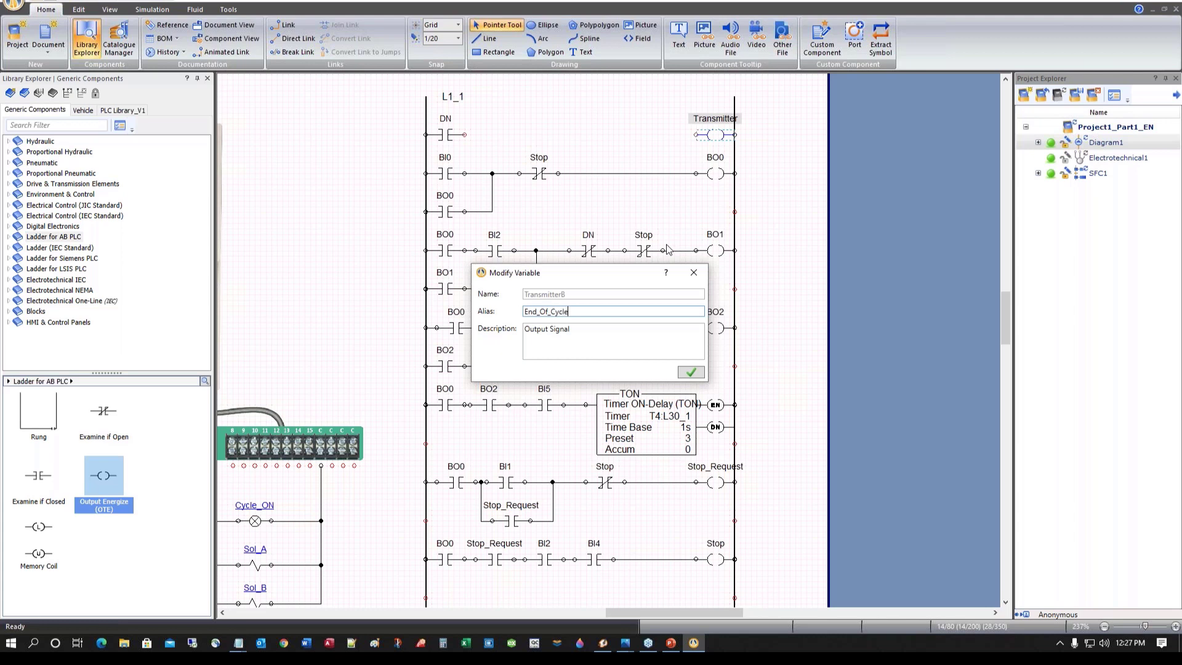
key("Return")
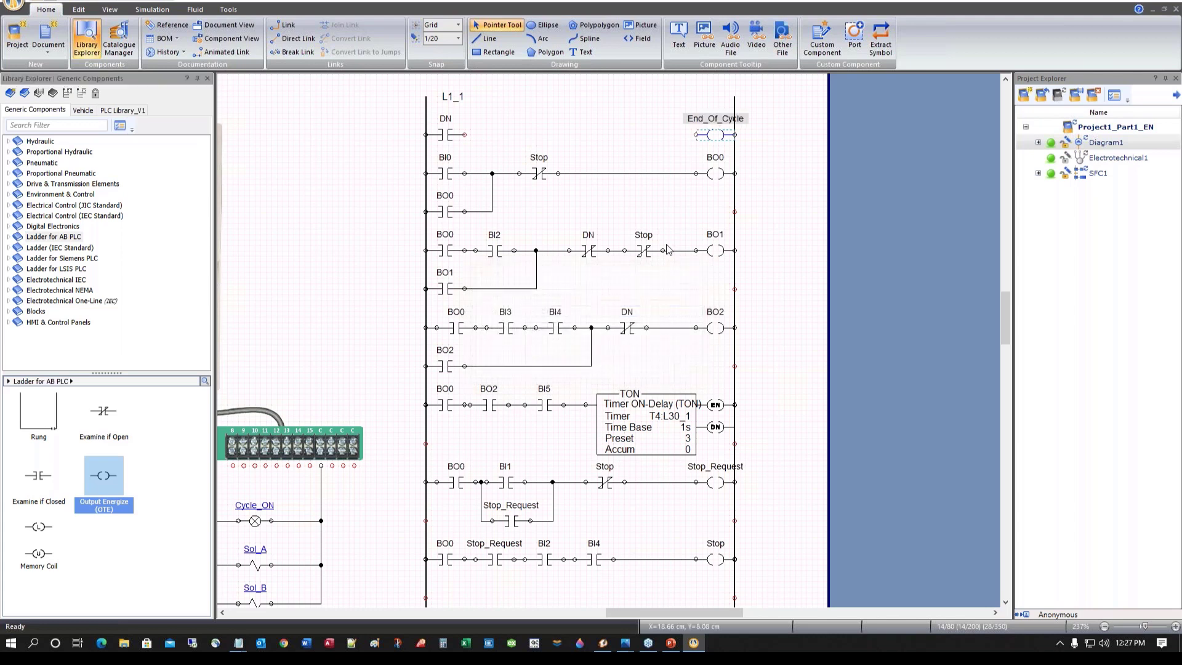
Associate the first rung's output coil with the project variable End_of_Cycle and wire the DN contact to it
double_click(715, 135)
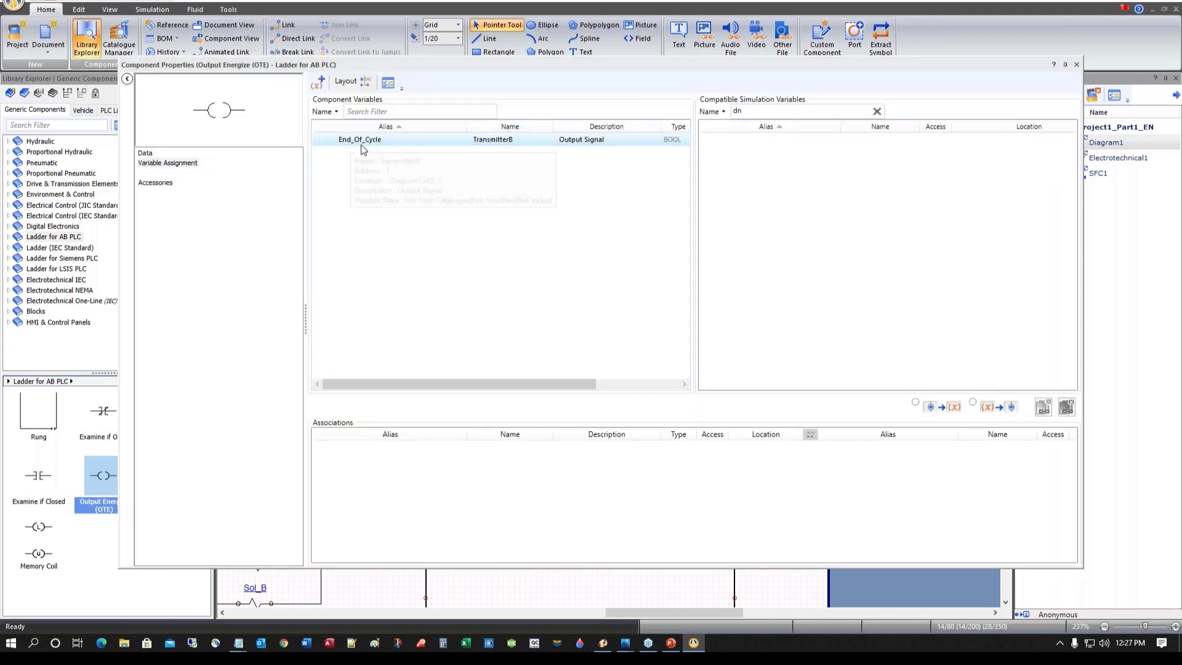
left_click_drag(773, 117, 725, 114)
type("e")
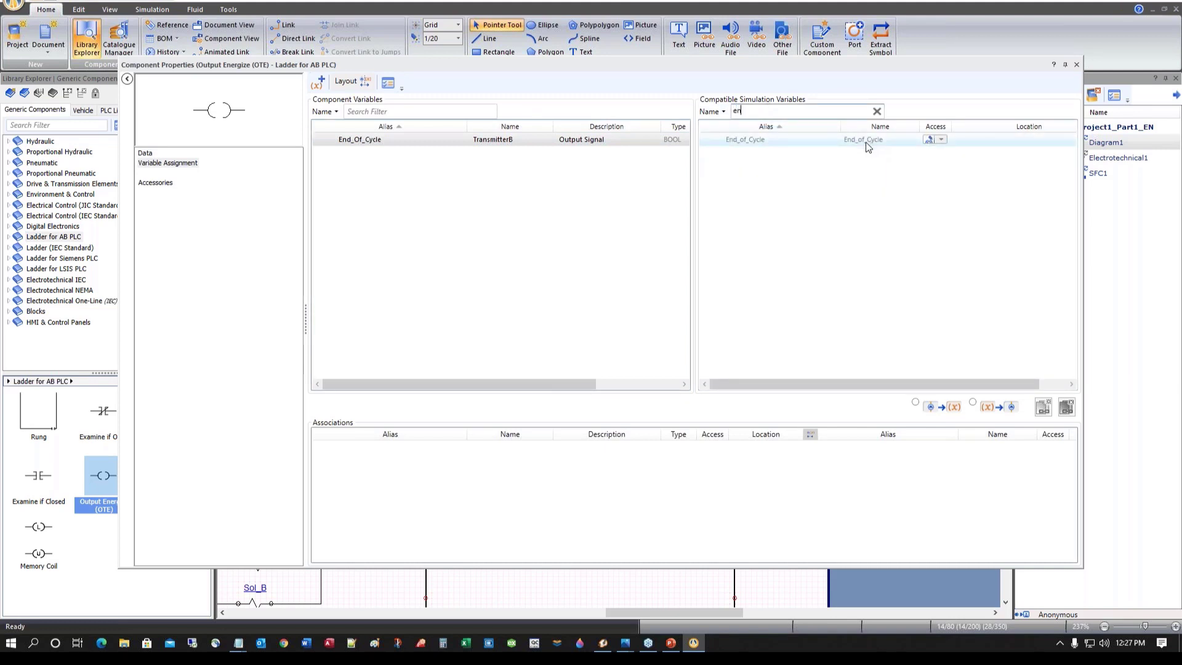
type("n")
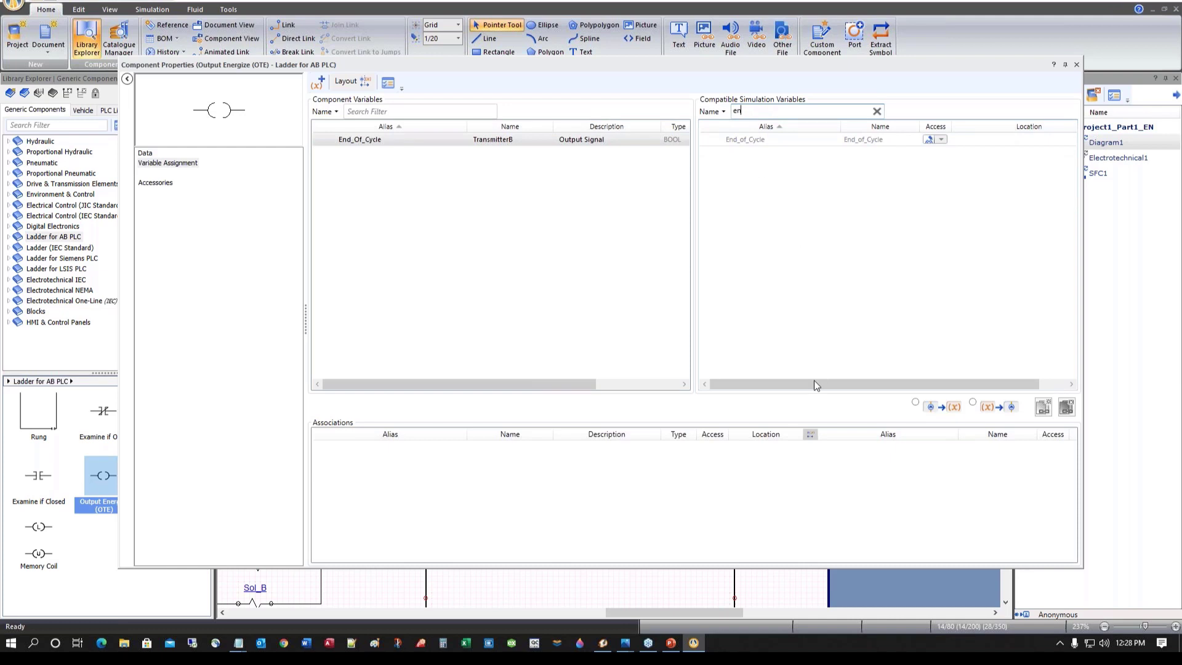
left_click_drag(814, 383, 894, 399)
double_click(754, 142)
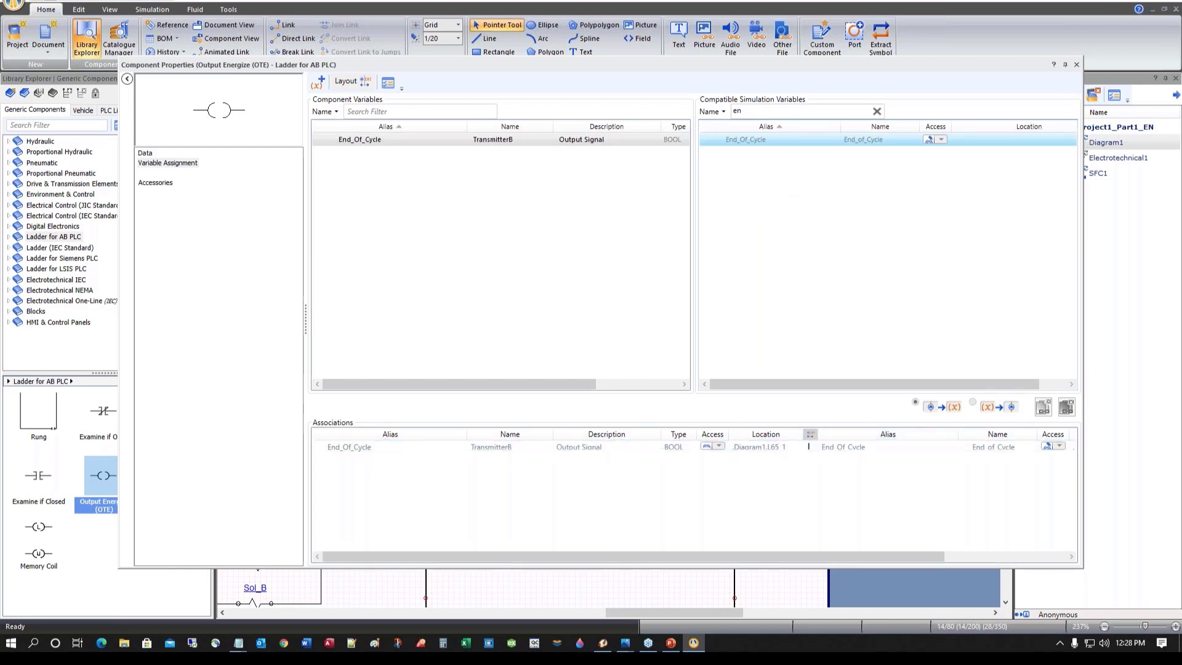
left_click(1077, 65)
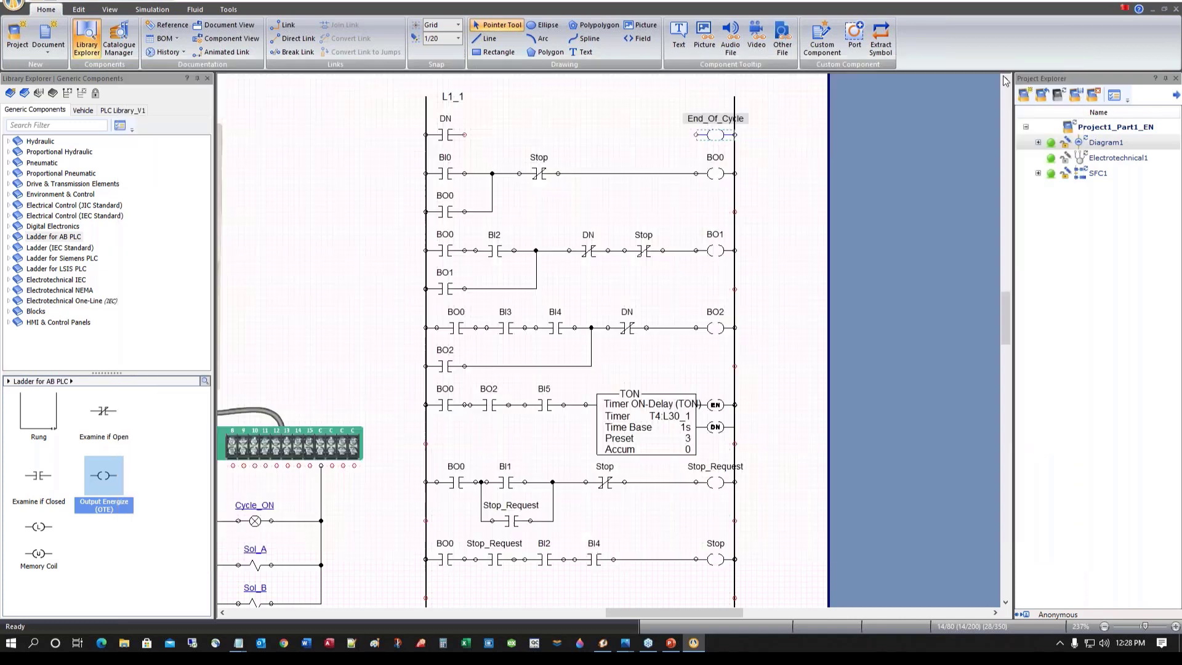
left_click(527, 129)
left_click_drag(467, 134, 696, 134)
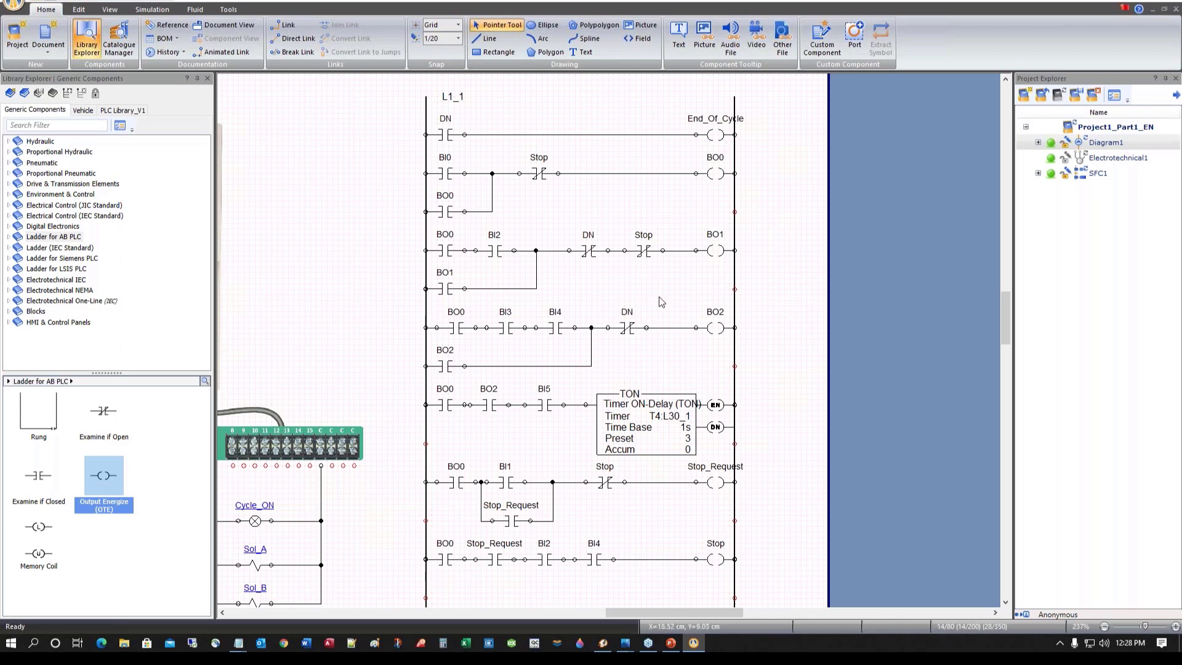
Test the cycle in simulation by switching on the disconnect, starting the motor and starting the cycle, and stop the simulation
left_click_drag(651, 614, 549, 604)
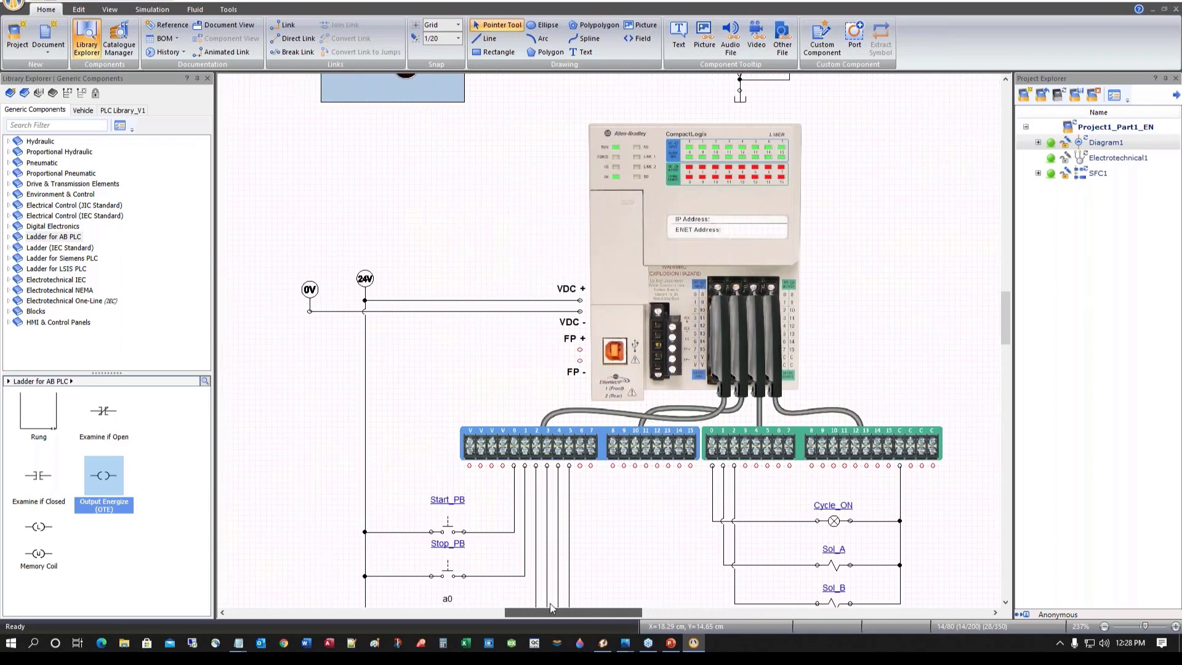
scroll(597, 565, "up", 10)
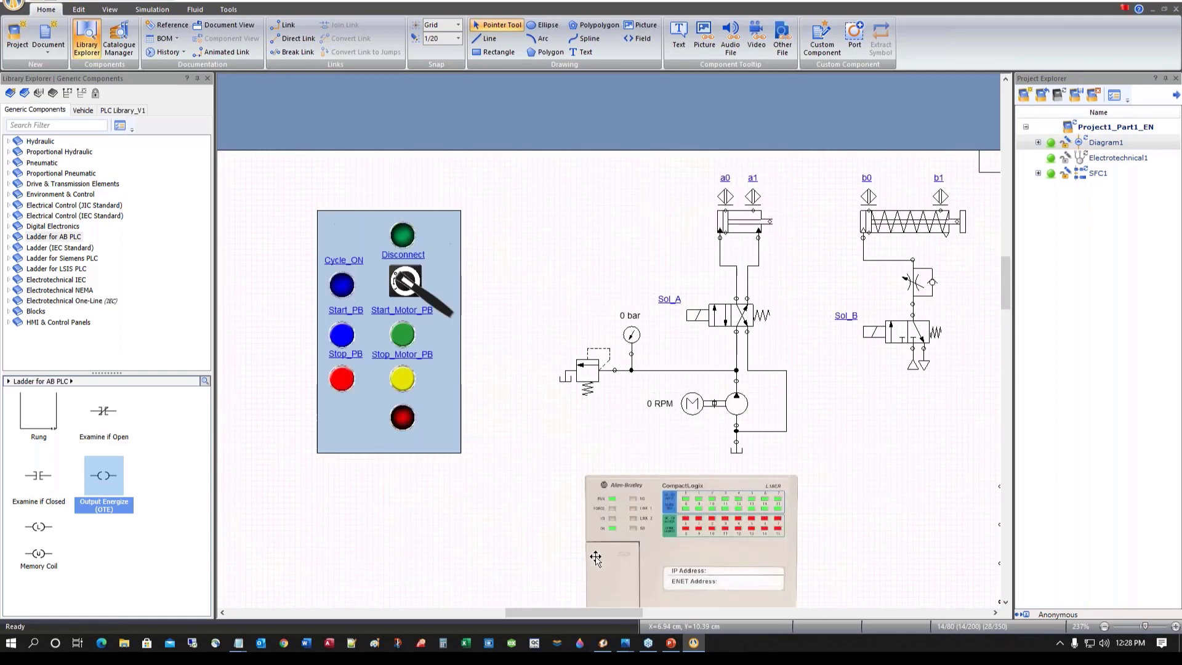
scroll(596, 558, "down", 1)
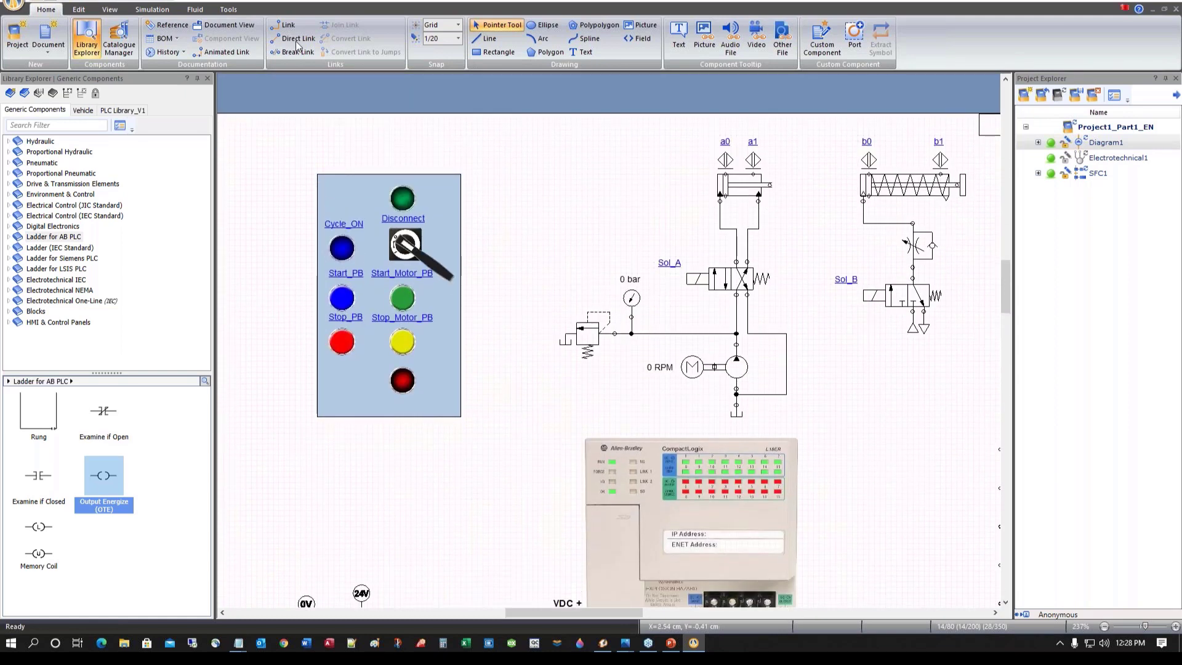
left_click(156, 1)
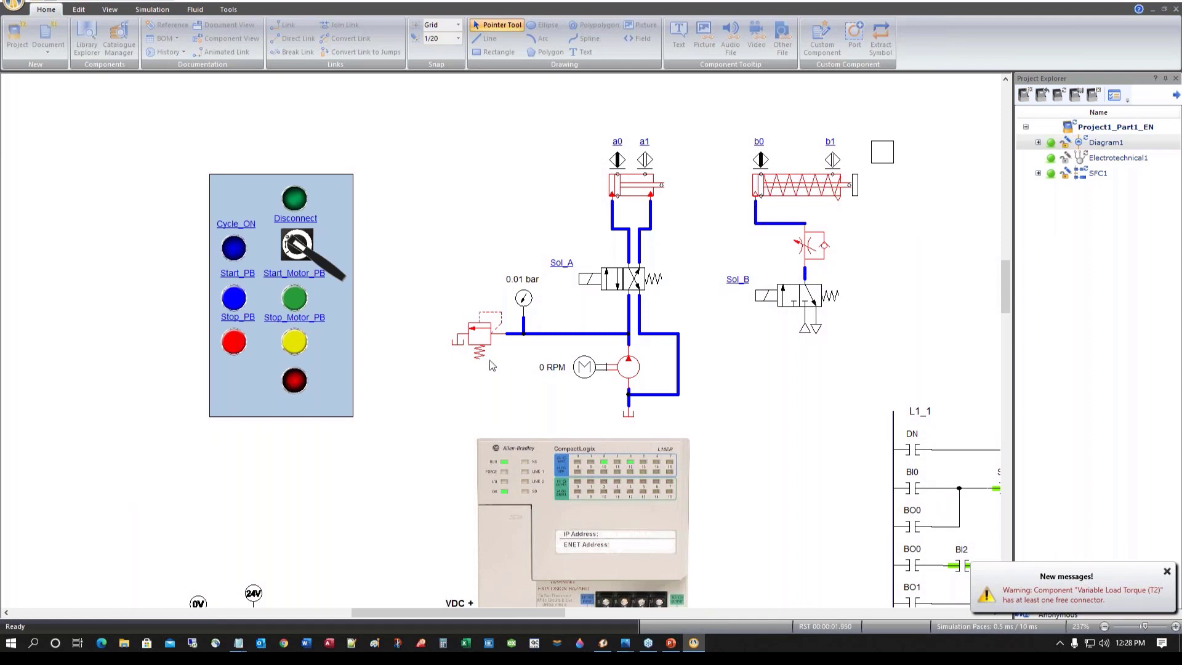
left_click(328, 279)
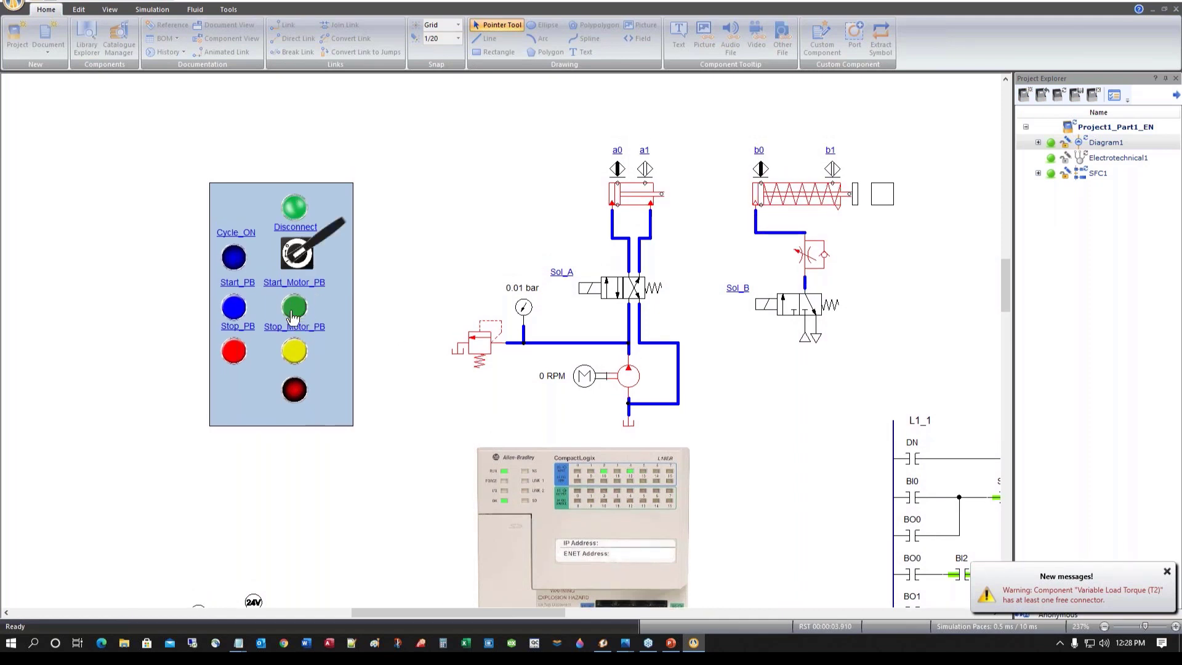
left_click(293, 315)
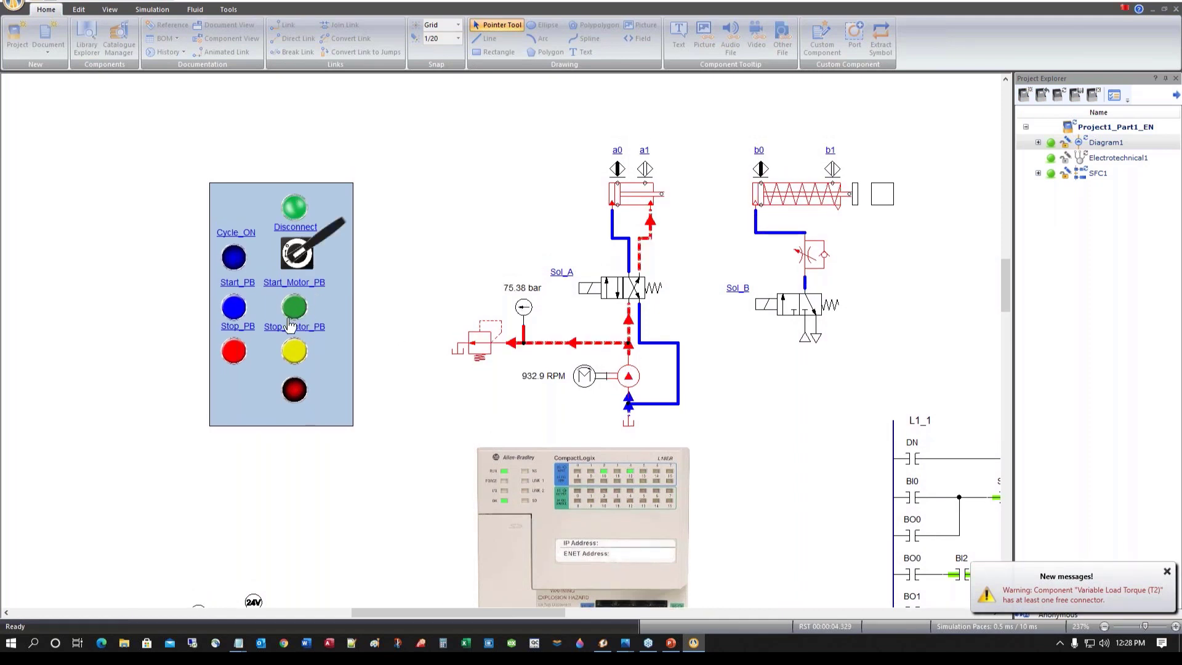
left_click(232, 311)
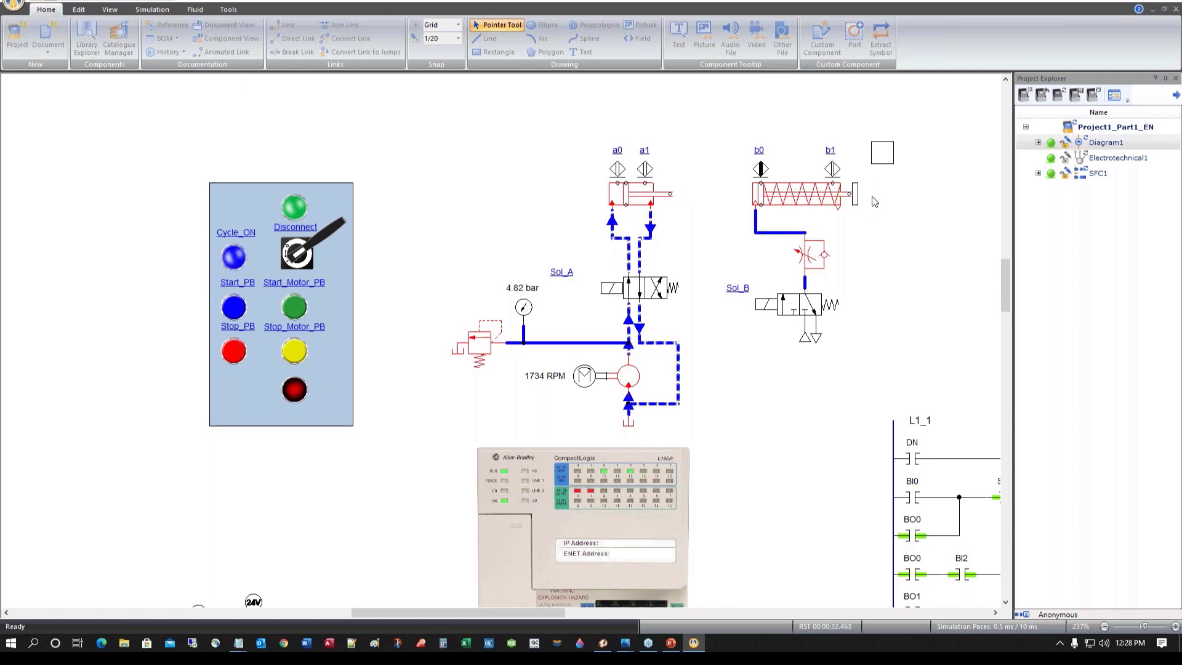
left_click(175, 2)
Delete the link that joins the parallel BO1 contact to the BO1 output rung in ladder L1_1
left_click_drag(527, 614, 575, 605)
scroll(585, 498, "down", 2)
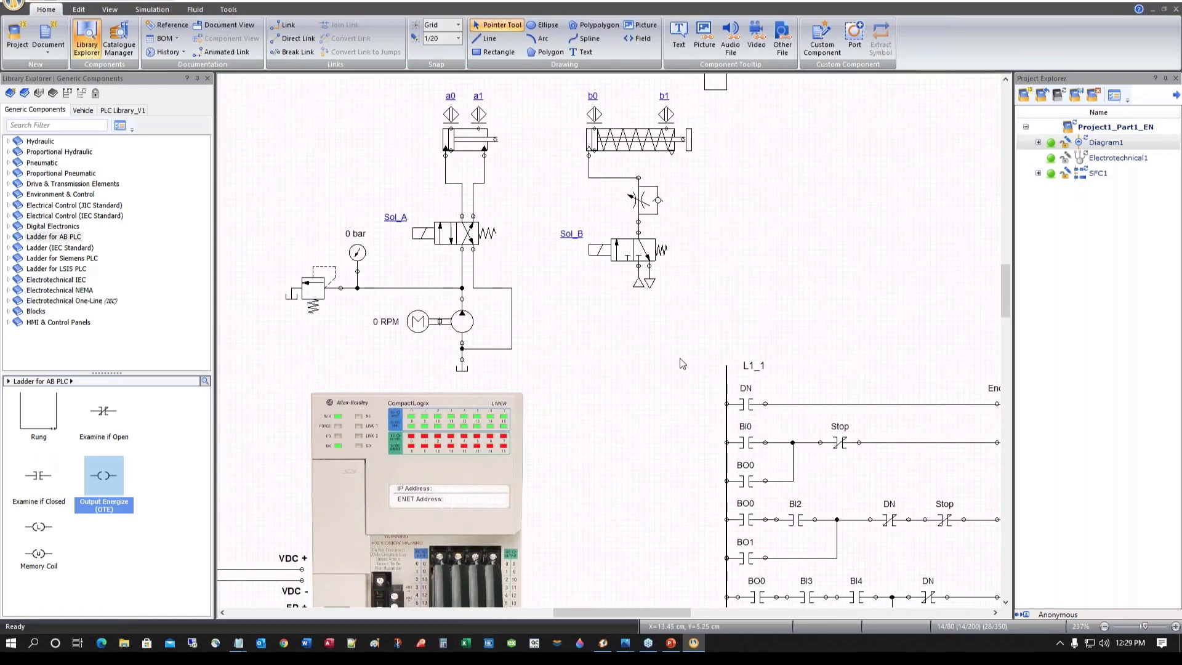
scroll(682, 363, "down", 4)
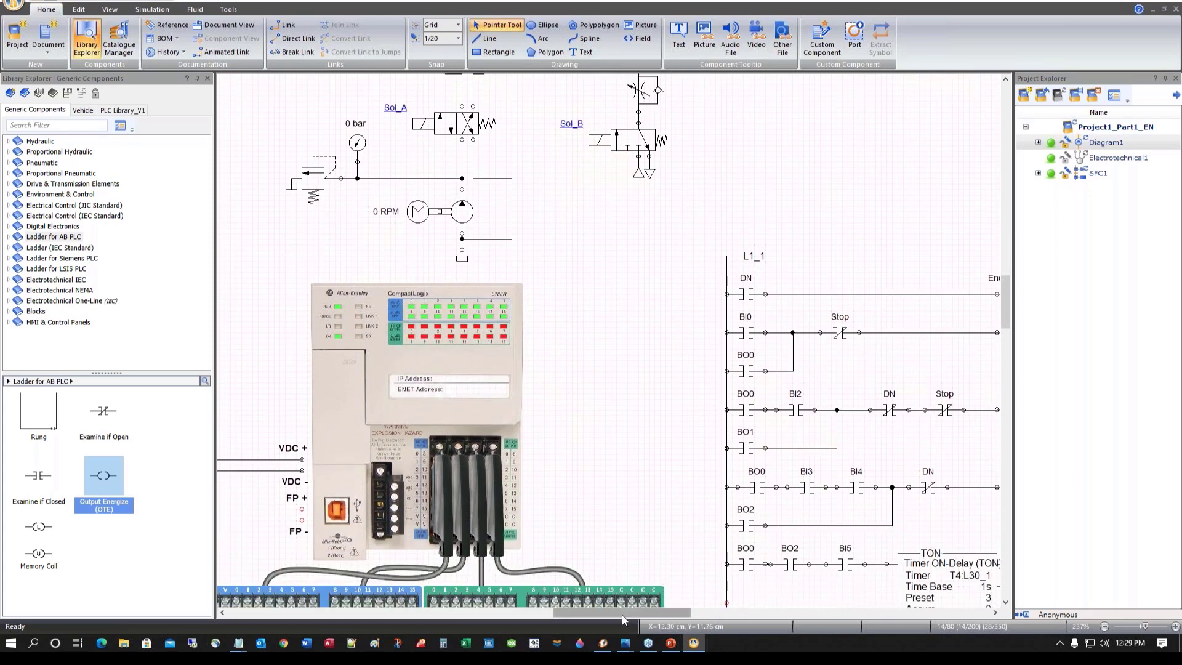
left_click_drag(623, 619, 657, 616)
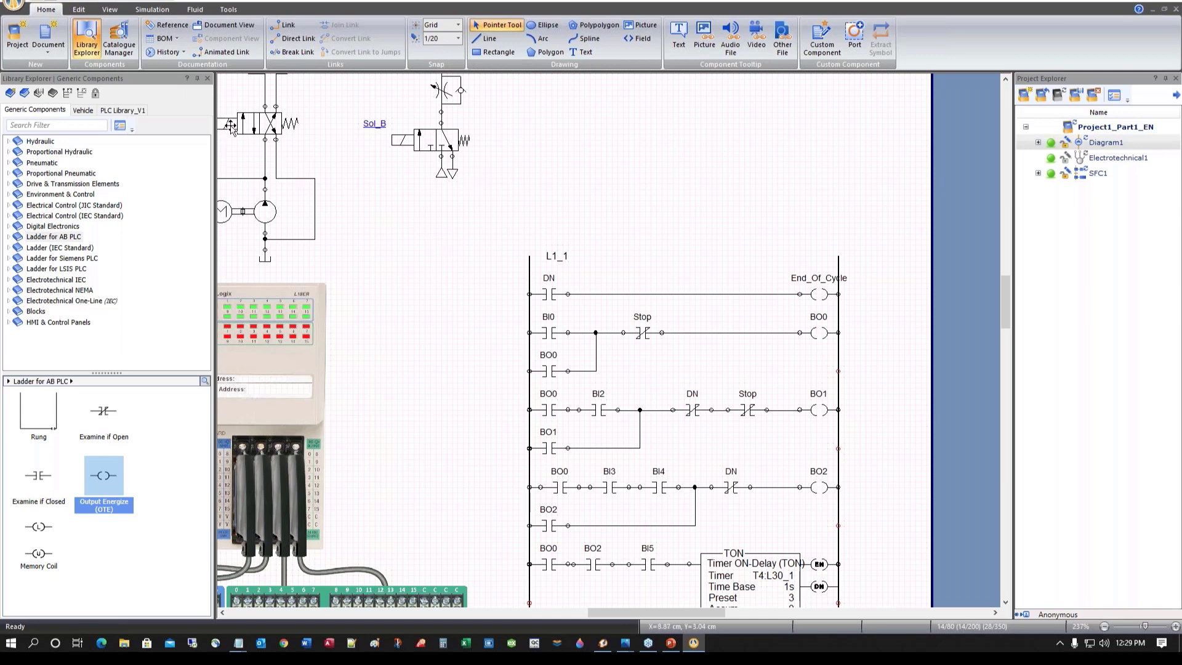
scroll(509, 196, "up", 3)
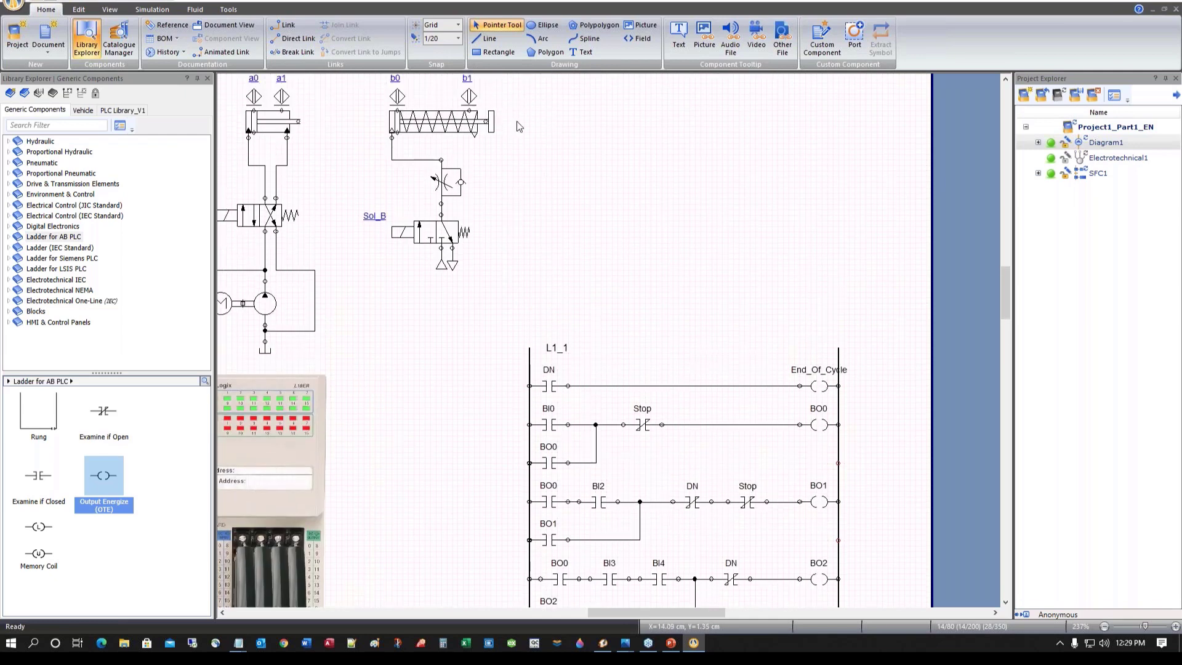
scroll(609, 198, "down", 4)
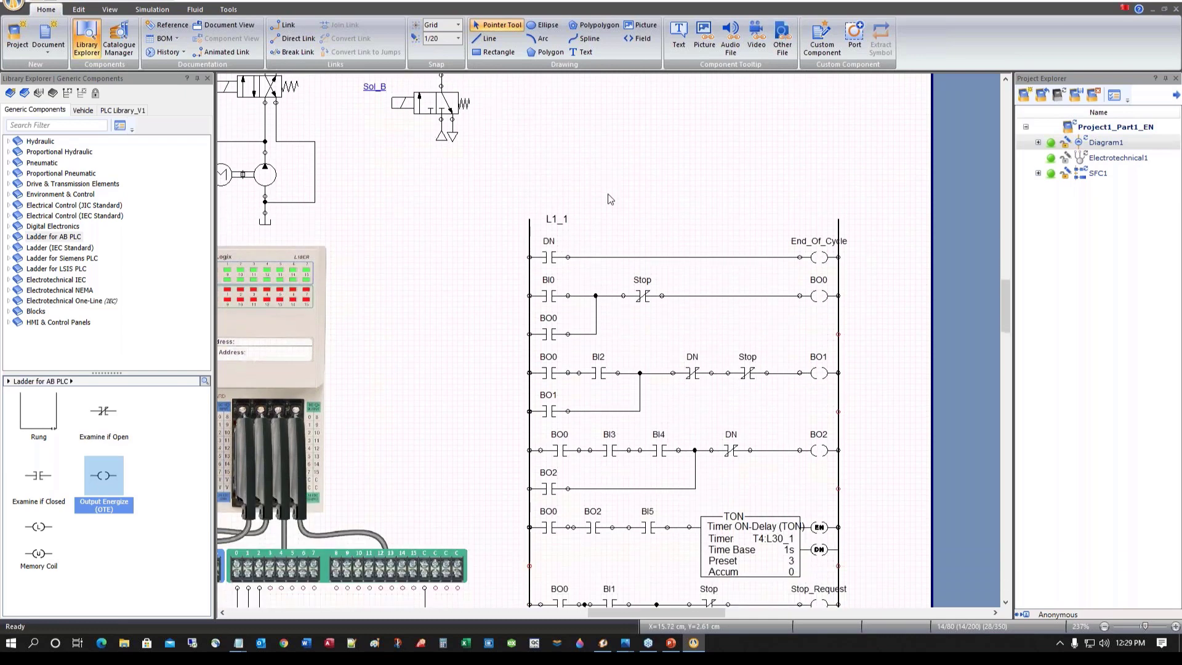
left_click(640, 388)
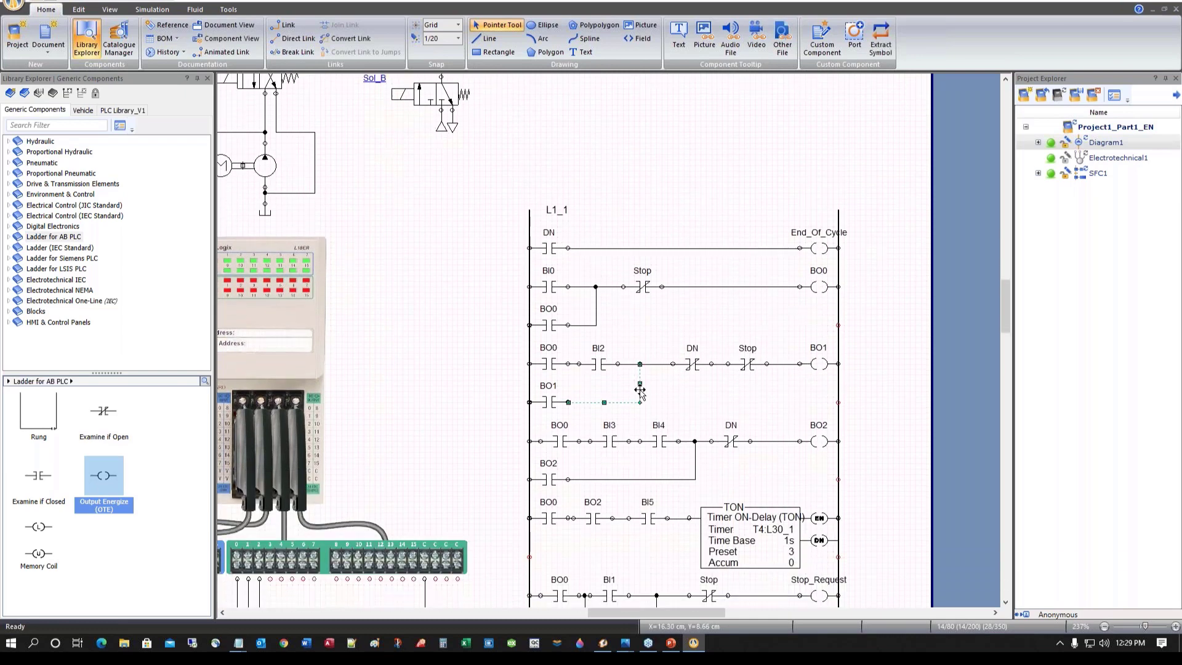
key("Delete")
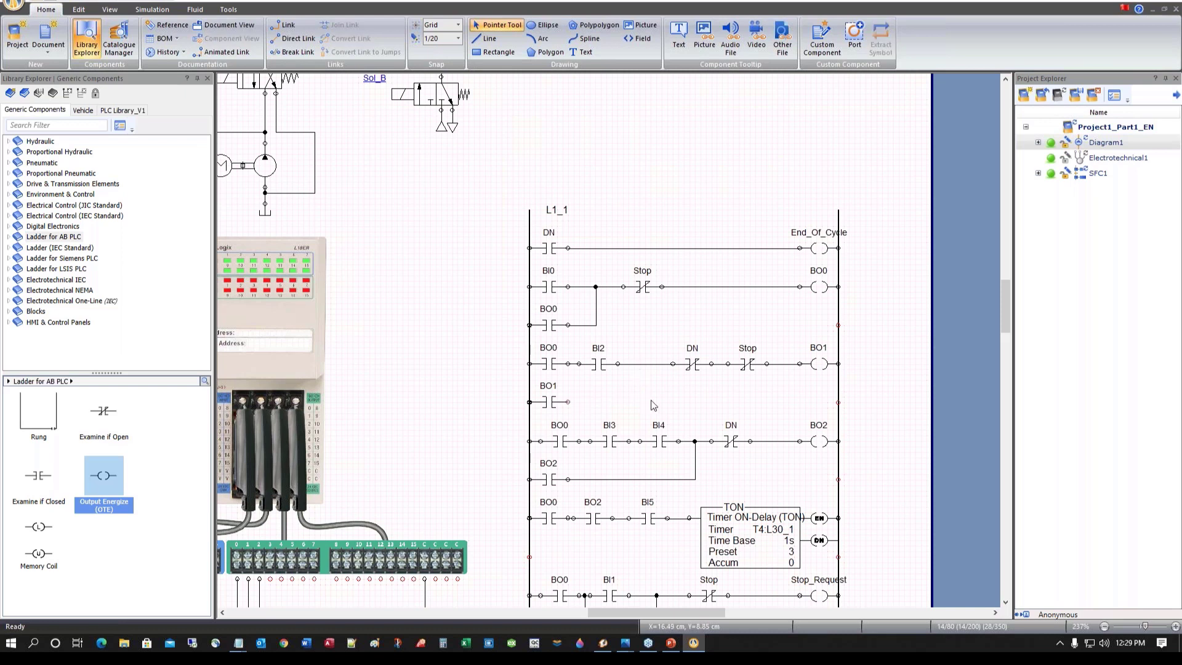
Shift the BI2 contact slightly left and insert an Examine if Closed contact between BI2 and DN on the BO1 rung
left_click(597, 365)
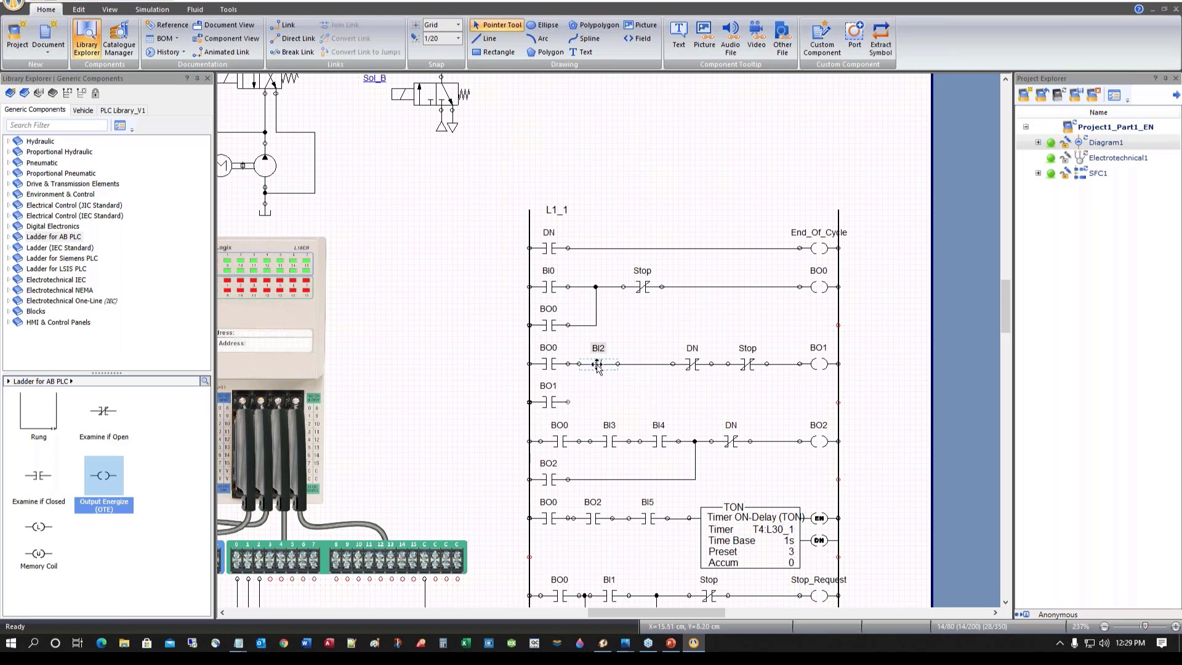
key("Left")
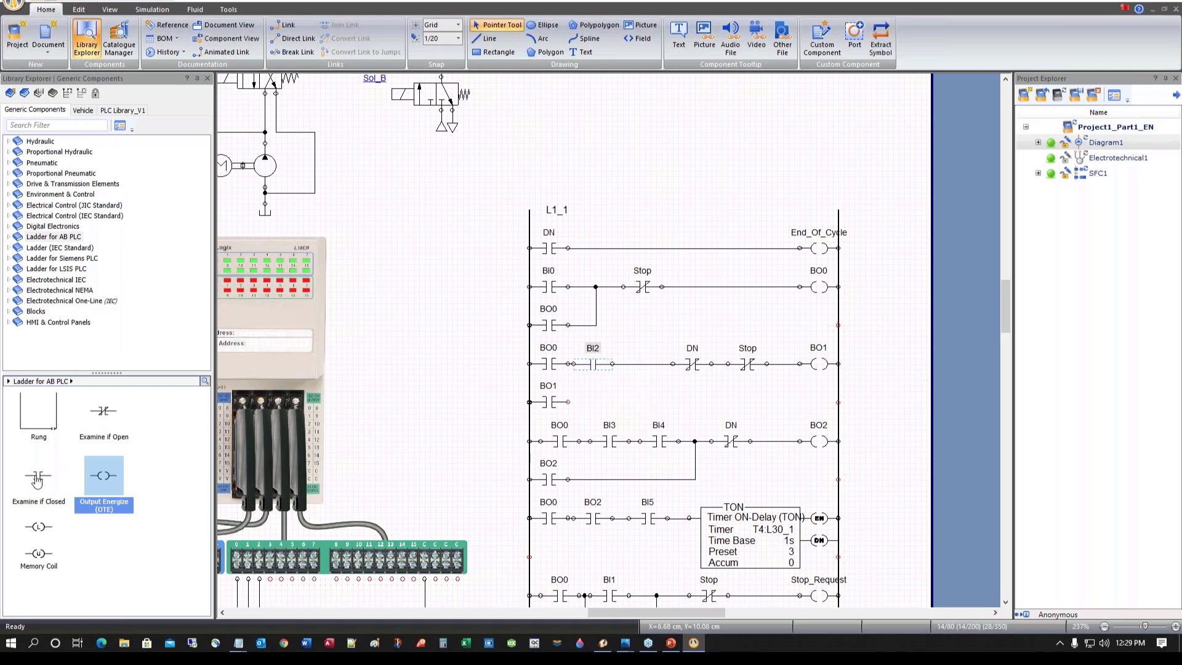
left_click_drag(38, 476, 642, 365)
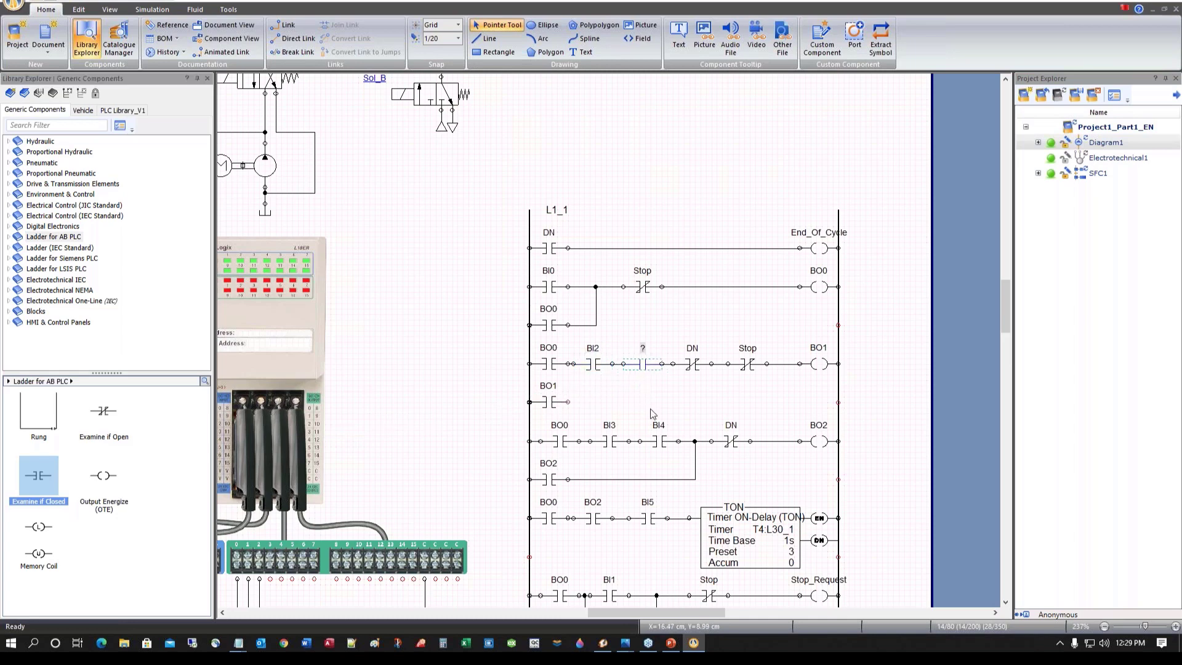
Associate the new contact between BI2 and DN on the BO1 rung with the variable In_Position0
double_click(642, 365)
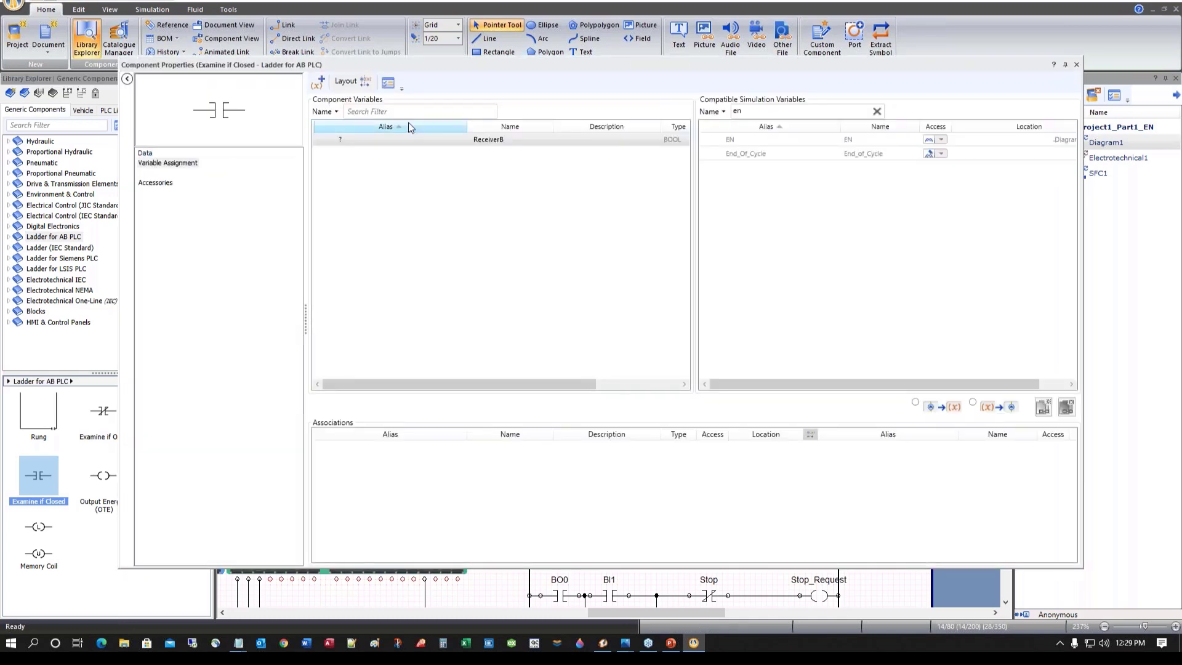
left_click_drag(748, 112, 712, 111)
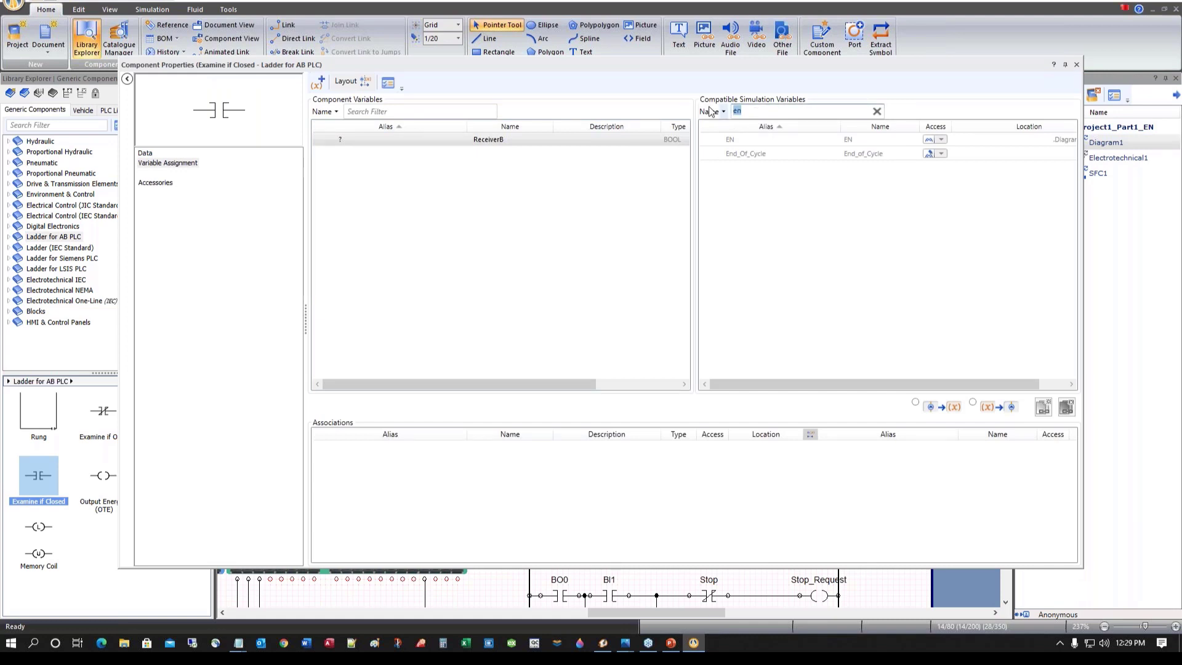
type("in")
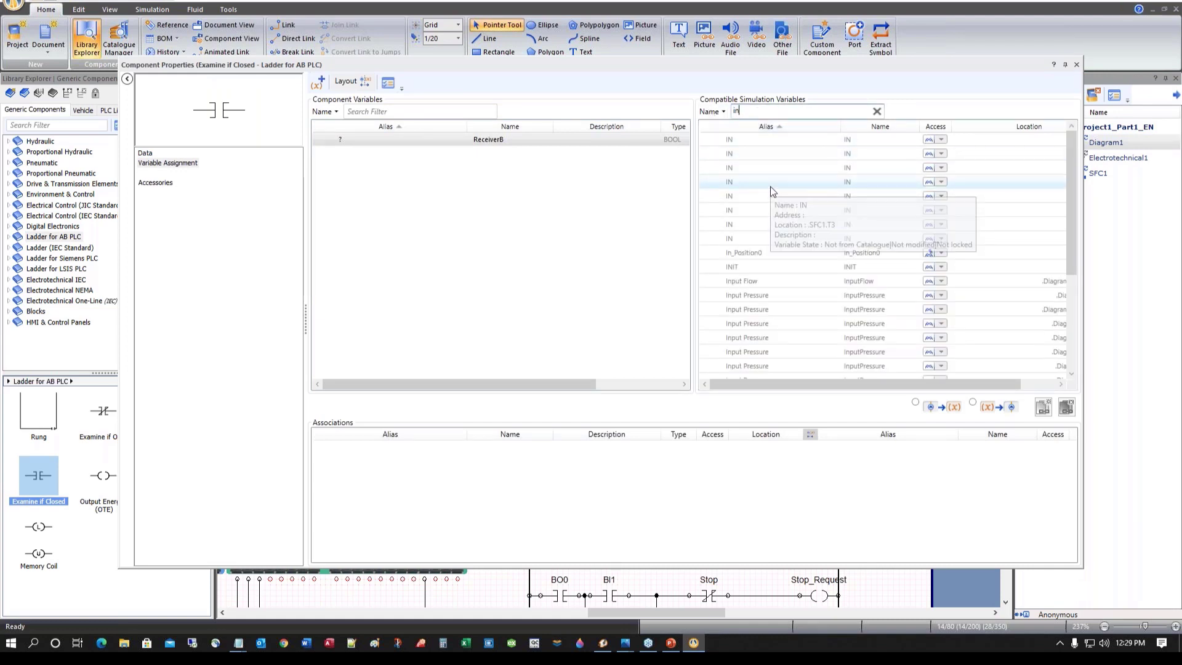
double_click(755, 255)
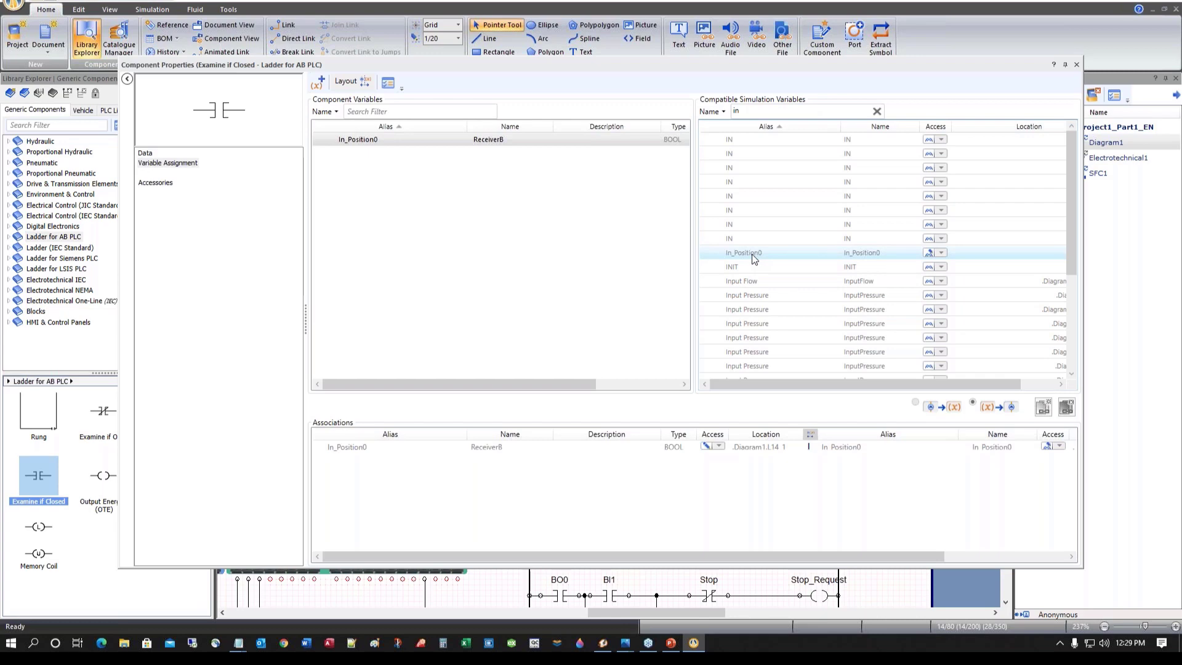
left_click(1075, 66)
Link the parallel BO1 contact to the BO1 rung between the In_Position0 and DN contacts
left_click(577, 406)
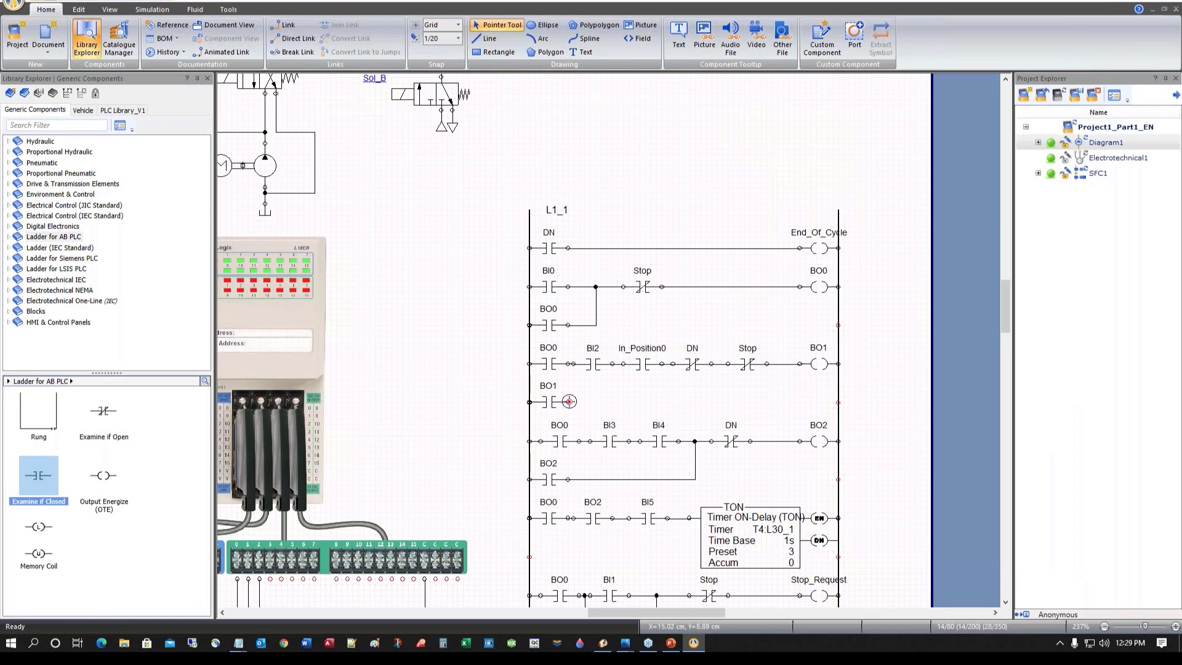
mouse_move(569, 401)
left_mouse_down()
mouse_move(667, 391)
mouse_move(664, 367)
left_mouse_up()
left_click(453, 352)
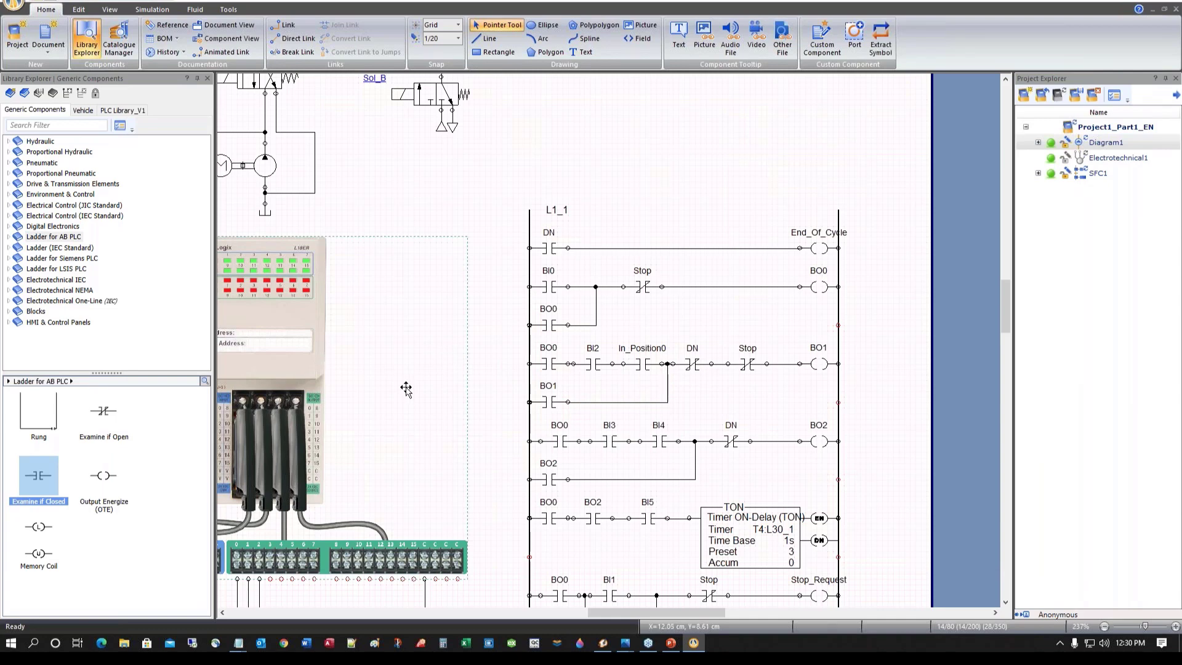
Run the simulation, switch on the disconnect, start the motor and the cycle, watch the box movement, and stop the simulation
left_click_drag(622, 612, 559, 600)
scroll(367, 288, "up", 3)
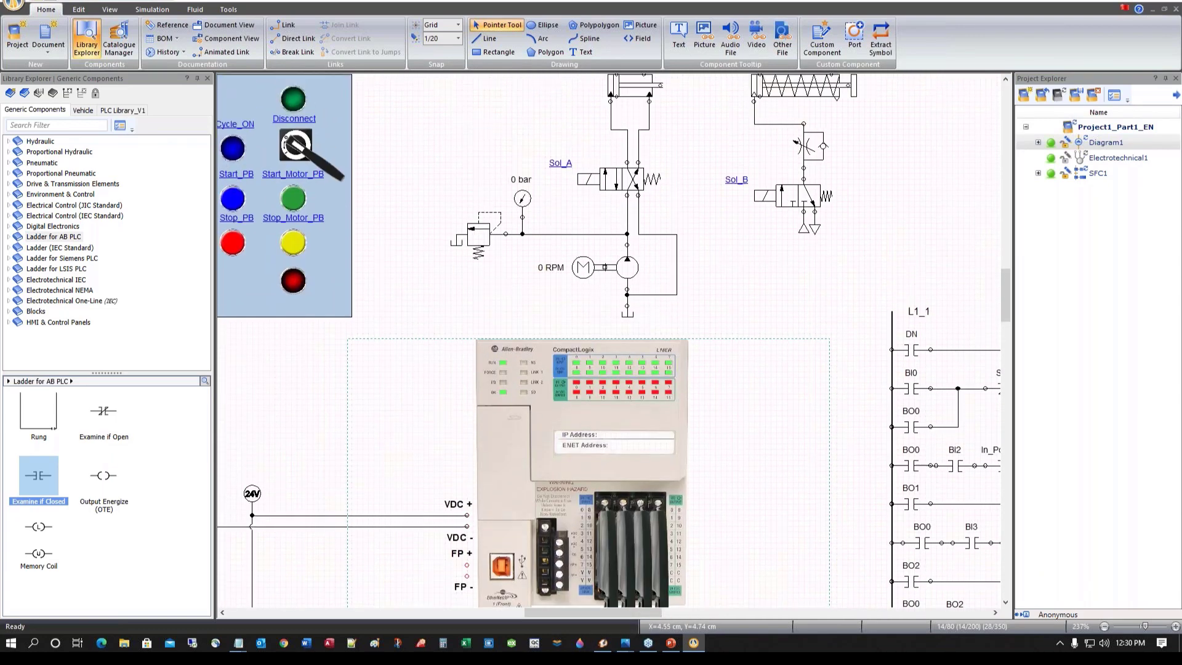
left_click(153, 1)
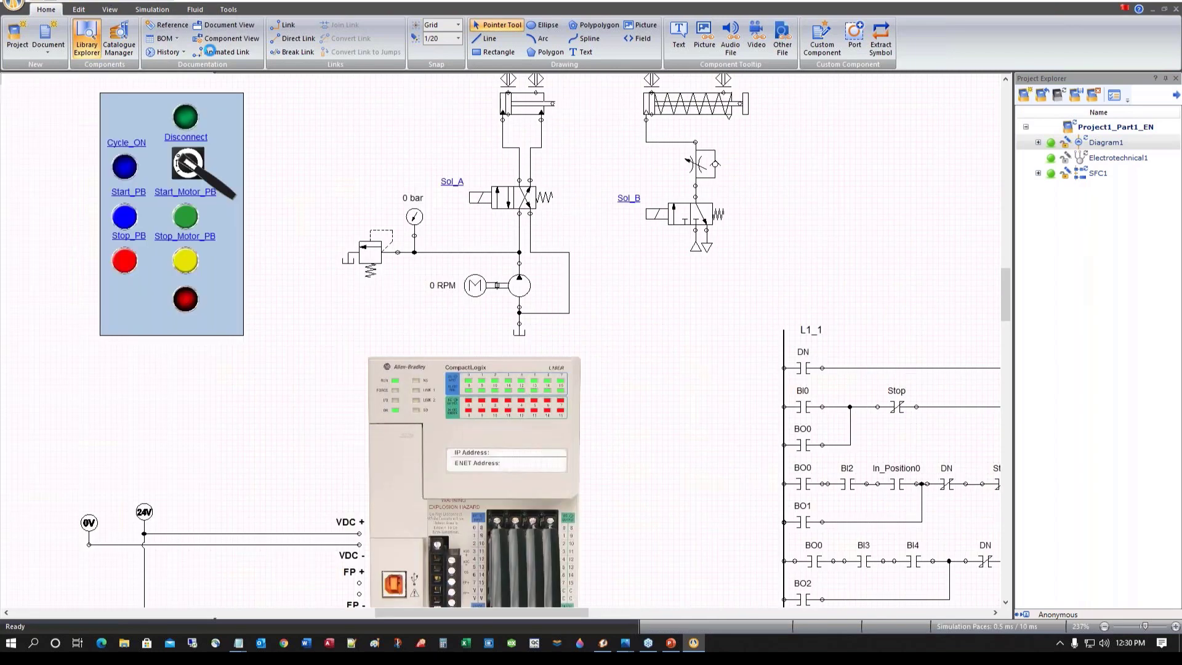
scroll(314, 169, "up", 2)
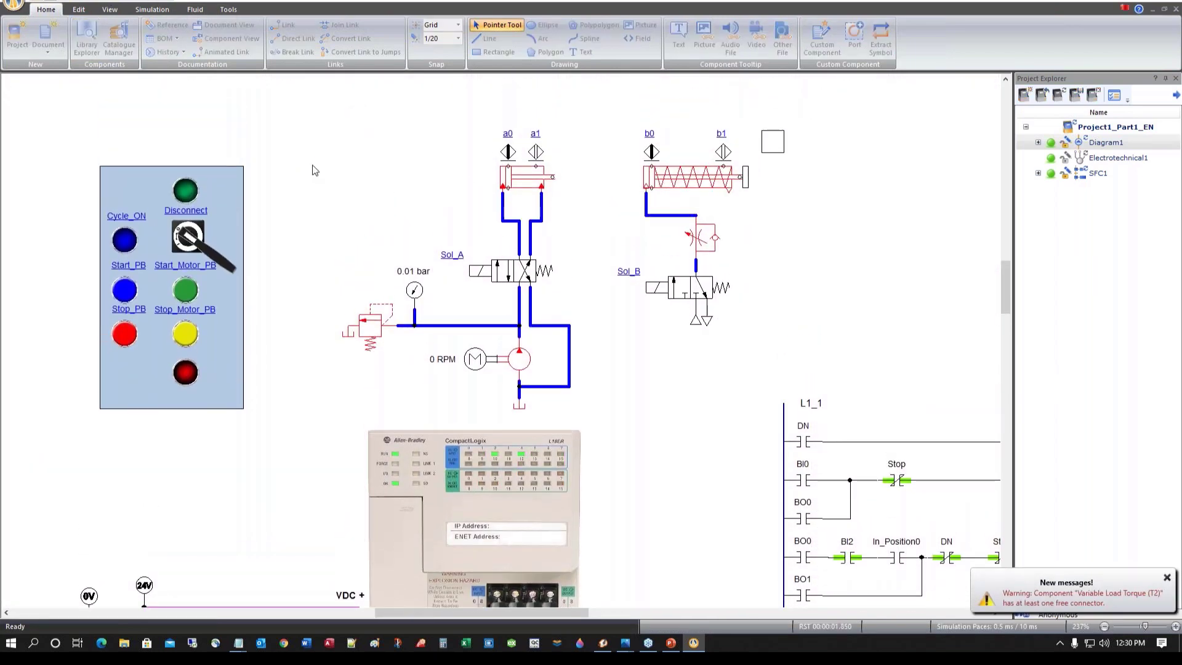
left_click(214, 262)
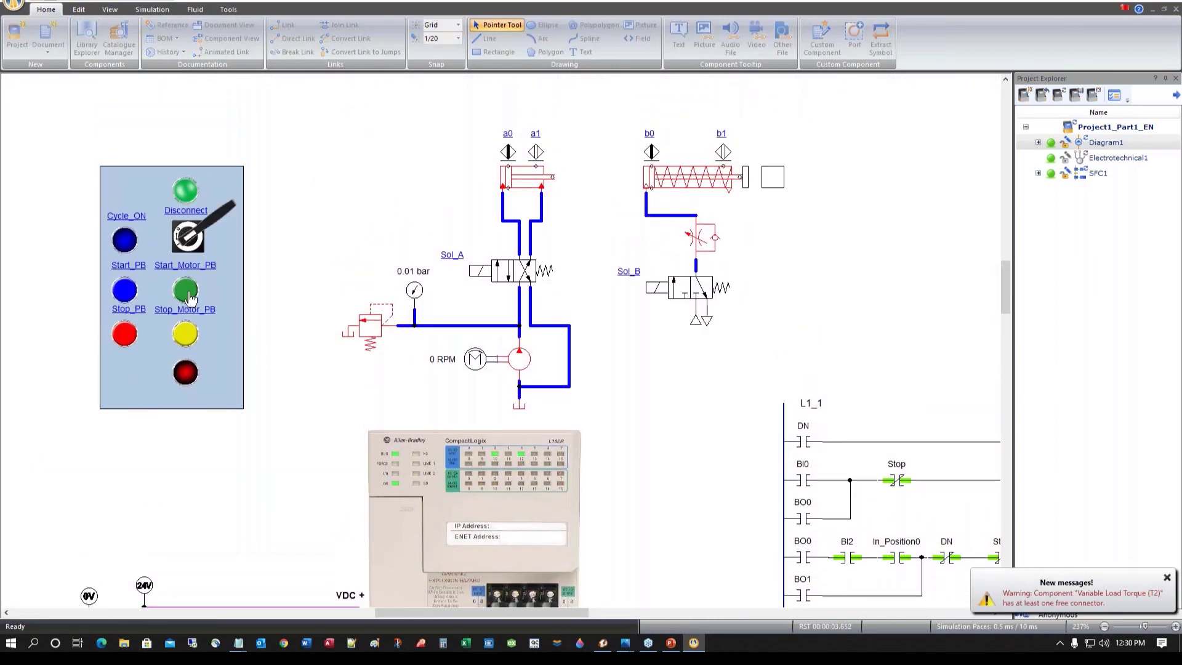
left_click(187, 291)
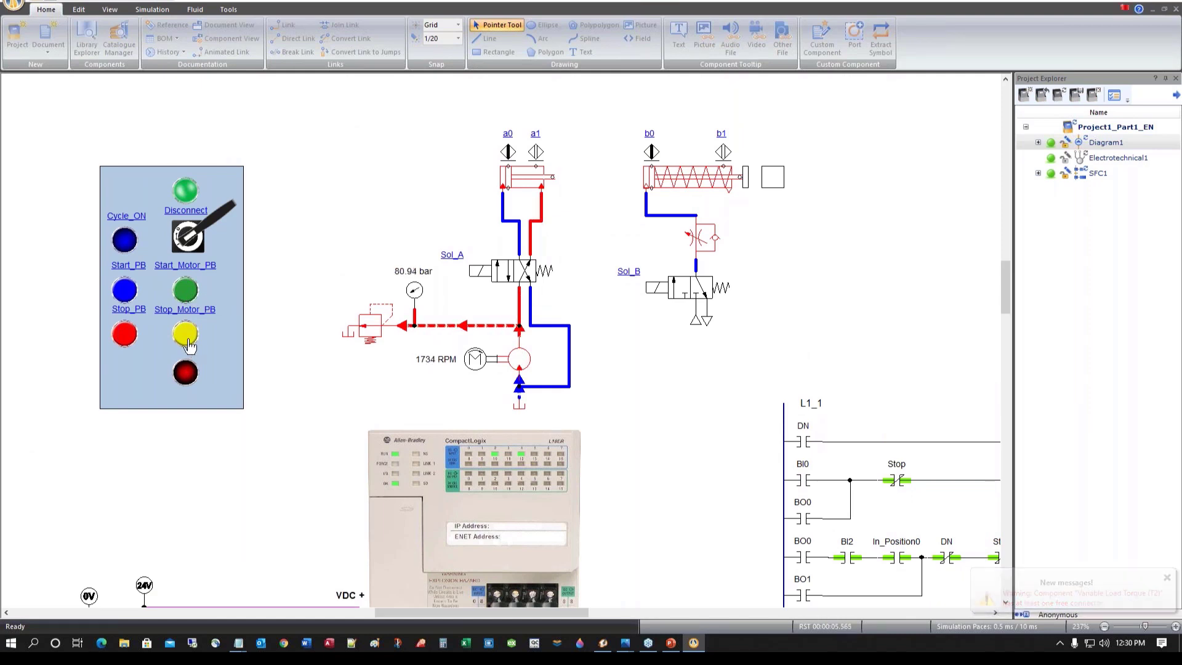
left_click(126, 292)
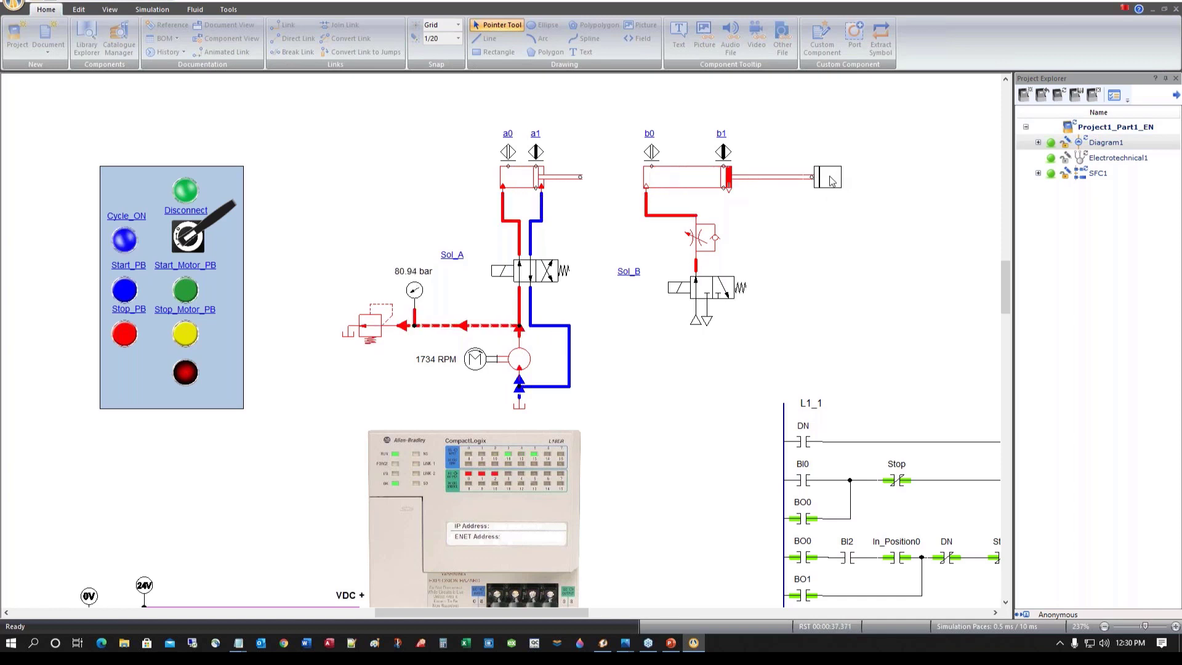
left_click_drag(830, 180, 756, 126)
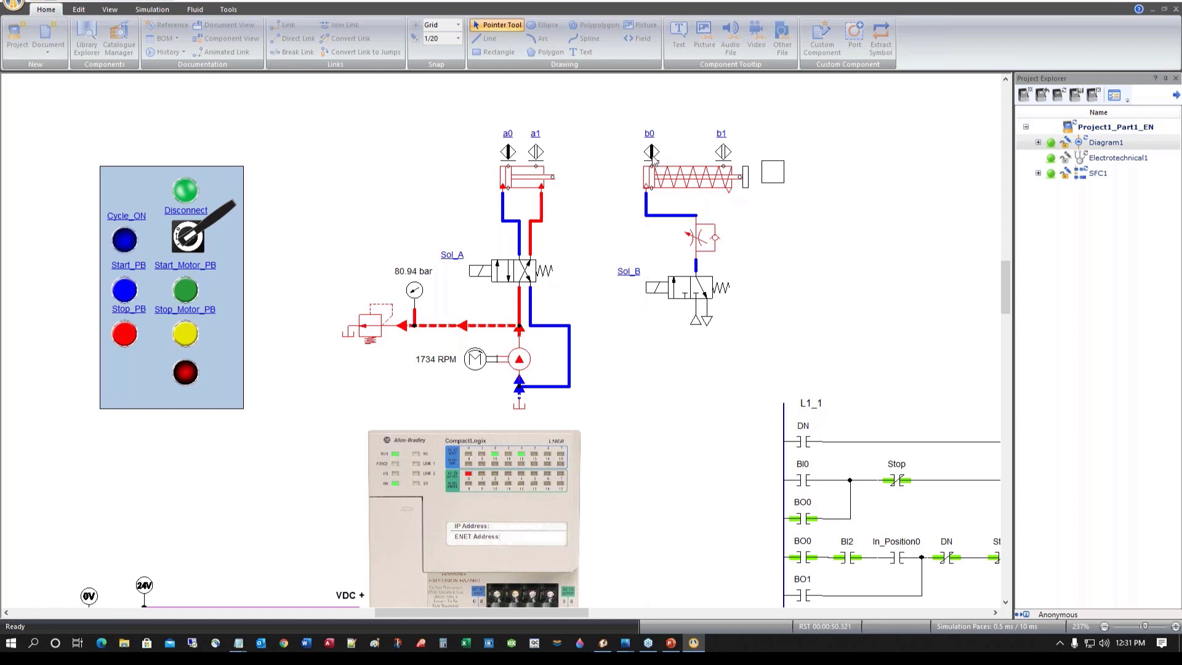
left_click(168, 2)
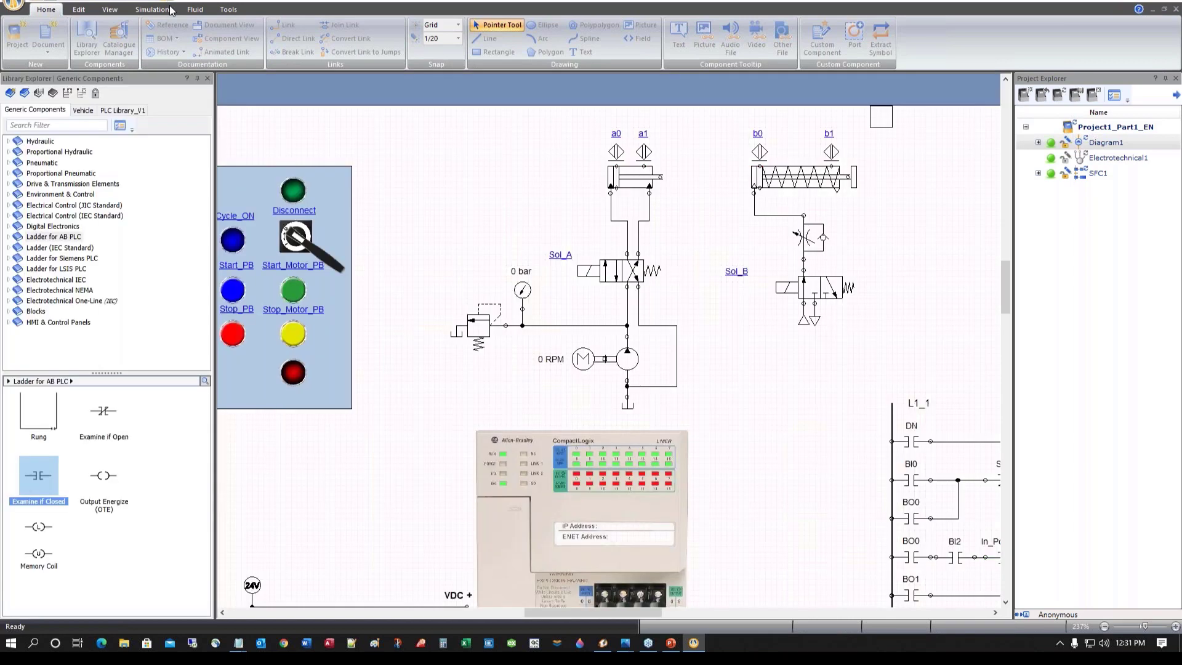
Open SFC1 and shift step 2 with its End_of_Cycle transition and X1 jump left and down, away from the first transition
double_click(1088, 175)
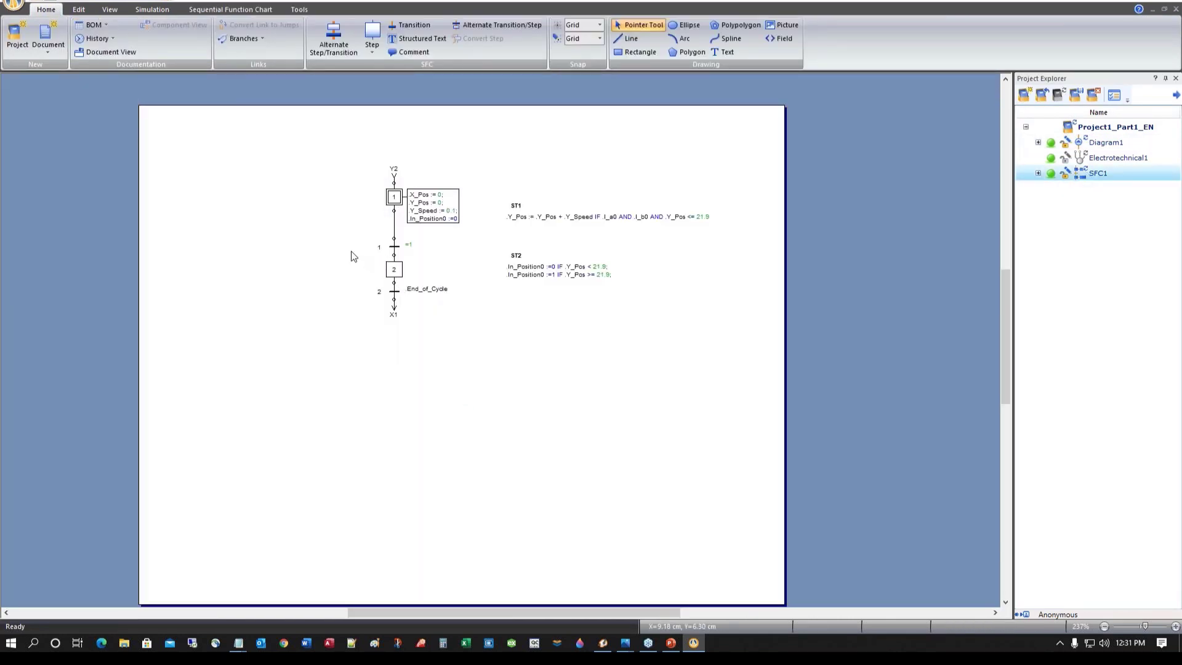
left_click_drag(354, 256, 474, 341)
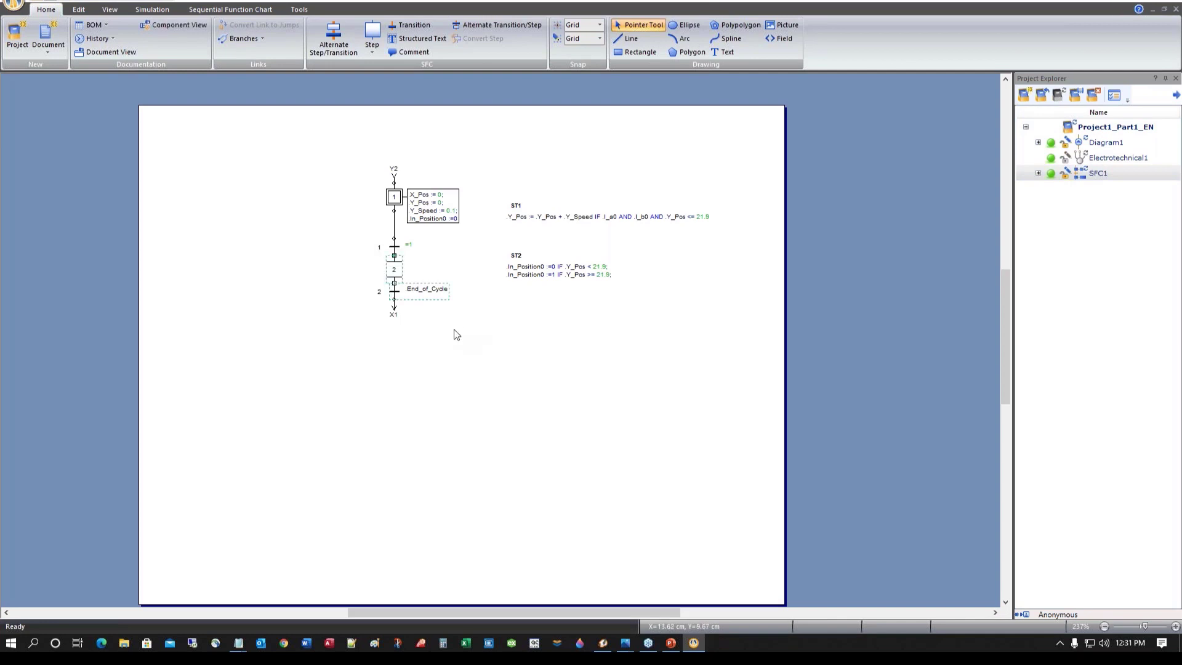
key("Left")
key("Left")
key("Left")
key("Left")
key("Left")
key("Left")
key("Left")
key("Left")
key("Left")
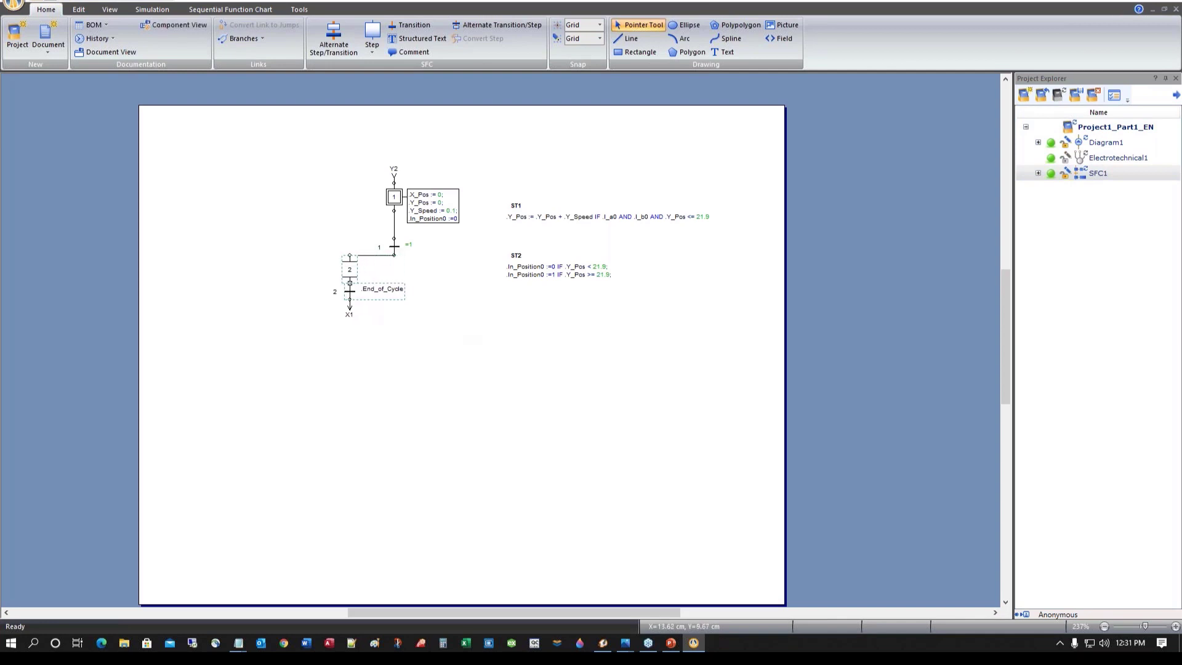
key("Left")
key("Down")
key("Down")
key("Down")
key("Down")
key("Down")
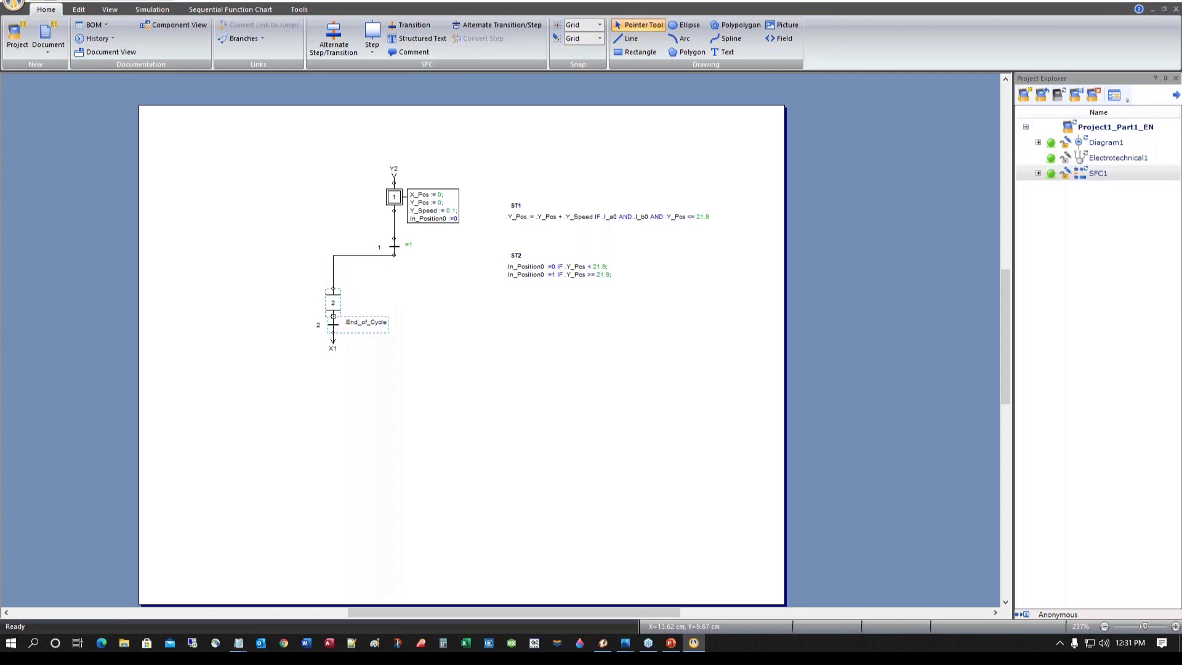
left_click(462, 332)
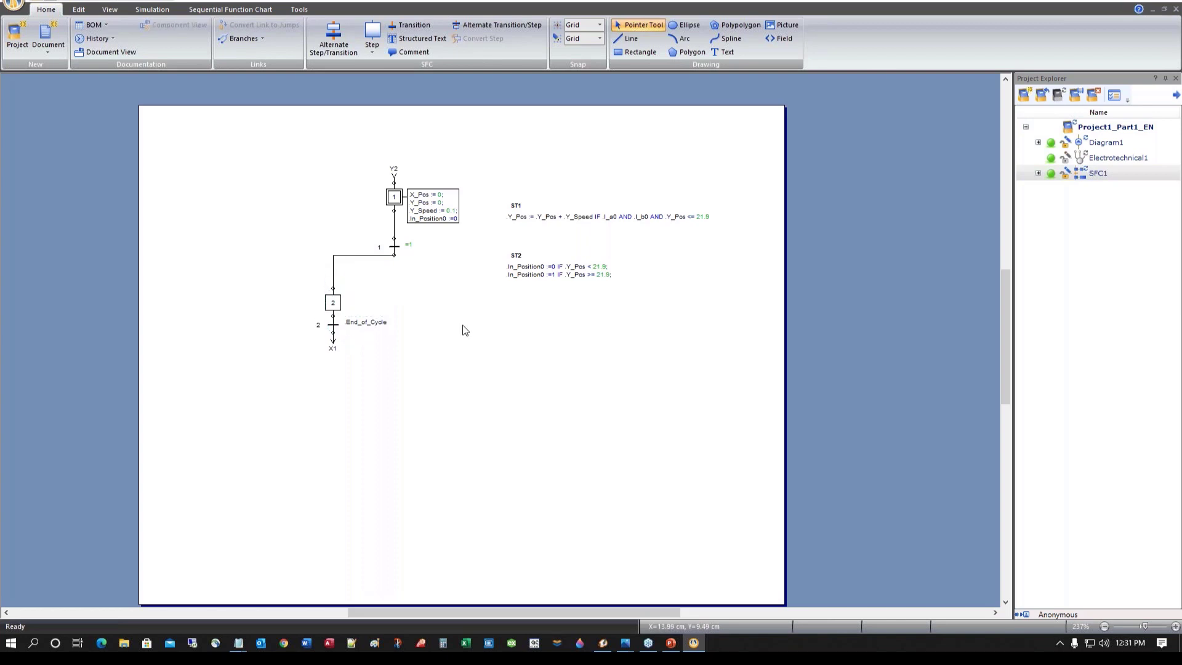
Insert a separate vertical chain of four steps joined by three transitions, beside step 2 in SFC1
left_click(333, 38)
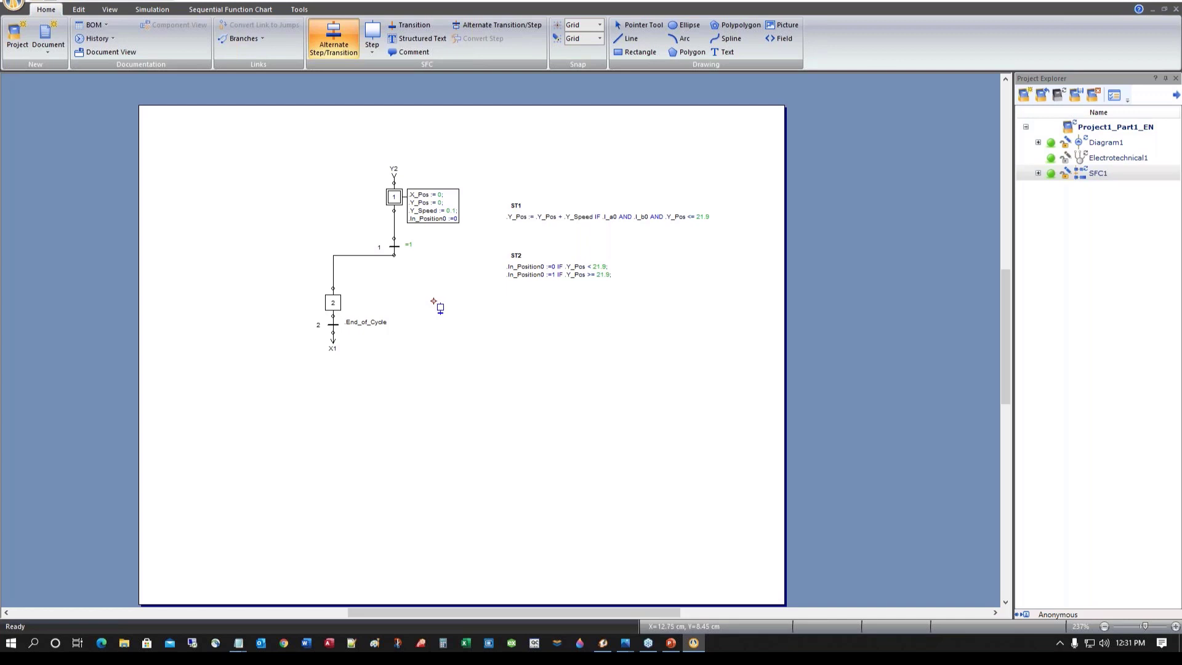
left_click(434, 301)
left_click(433, 328)
left_click(433, 344)
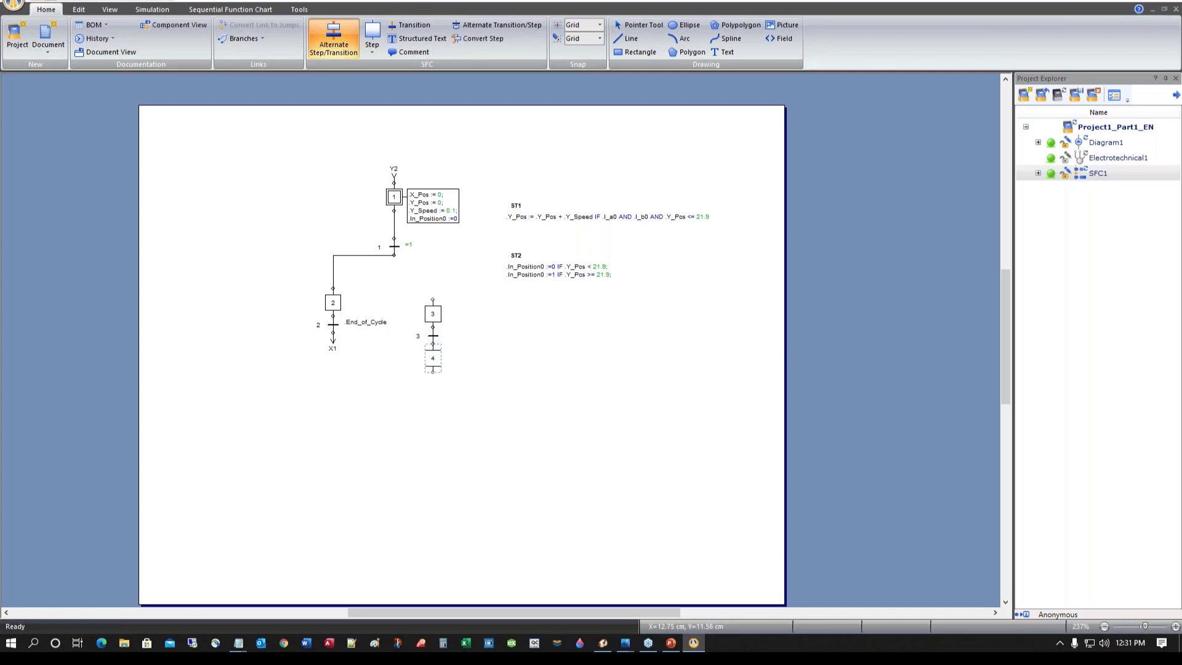
left_click(434, 372)
left_click(433, 389)
left_click(434, 416)
left_click(433, 433)
key("Escape")
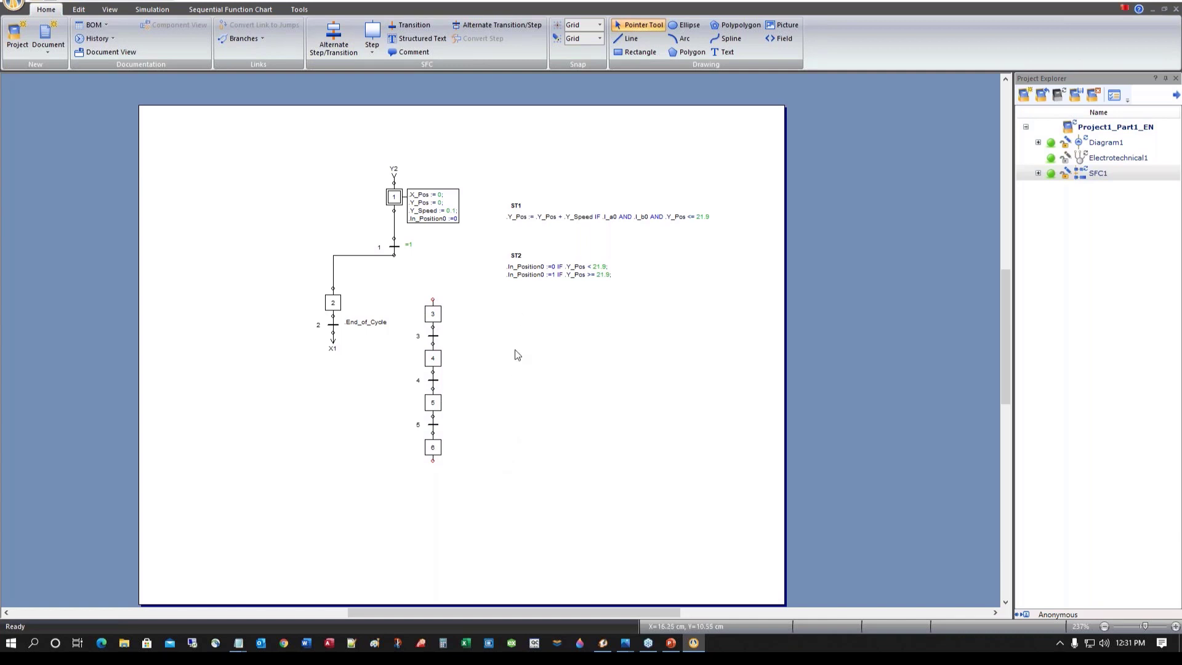
Set the condition of transition 3 to .I_b0
left_click(434, 337)
double_click(434, 336)
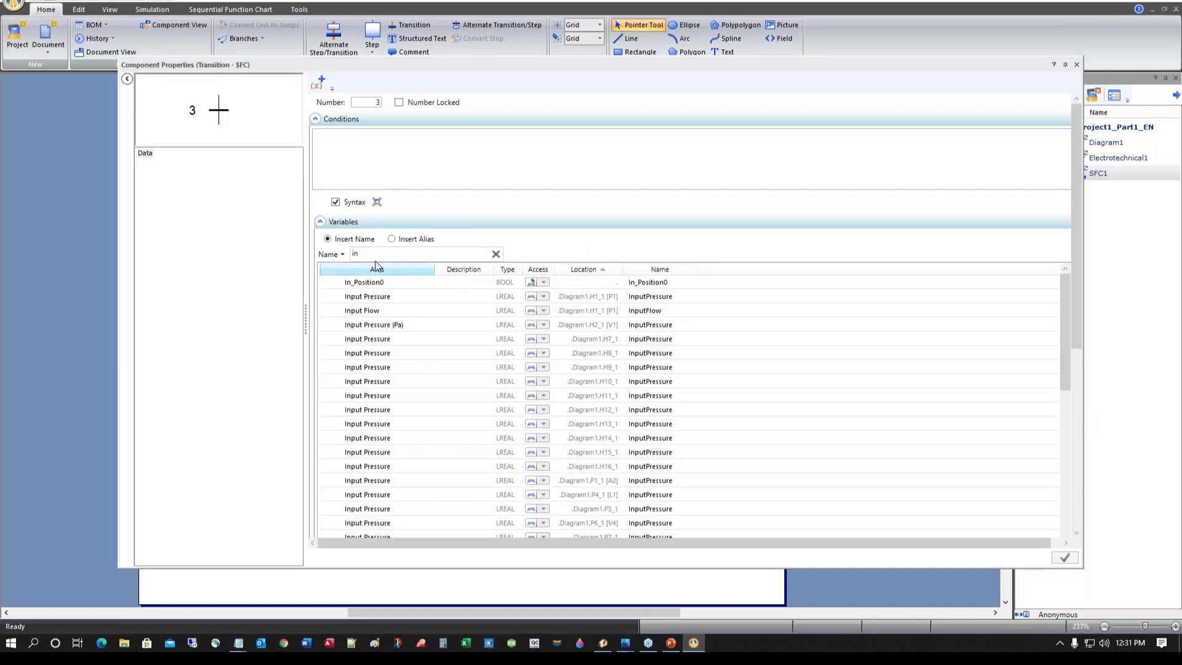
type("i")
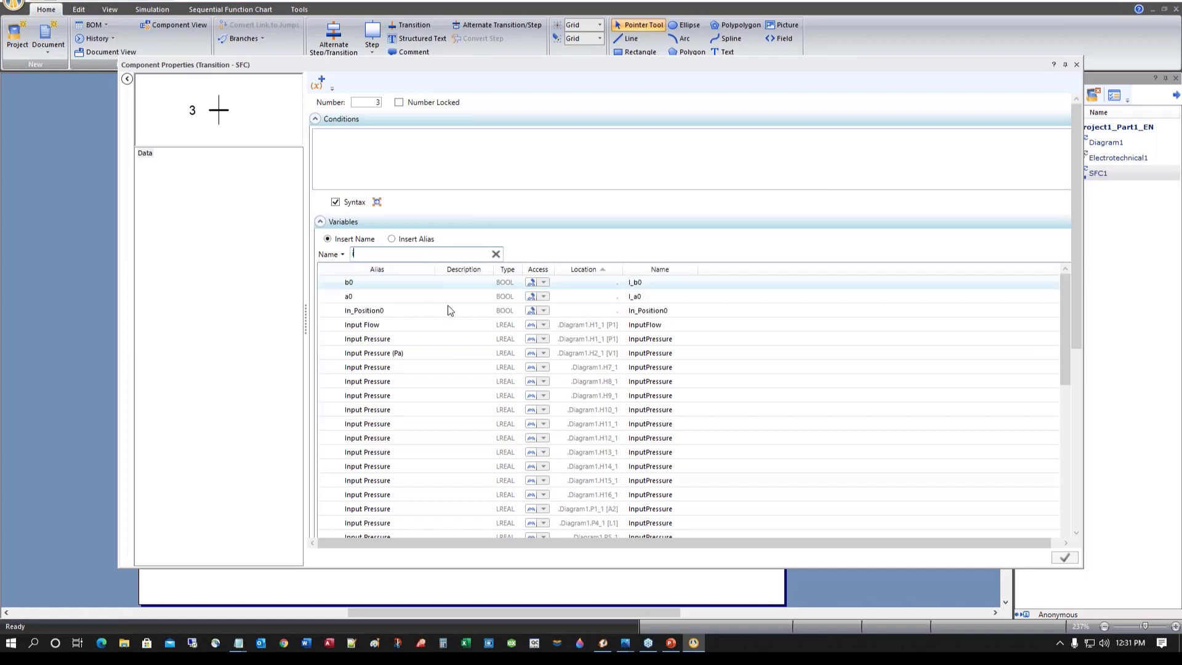
double_click(631, 281)
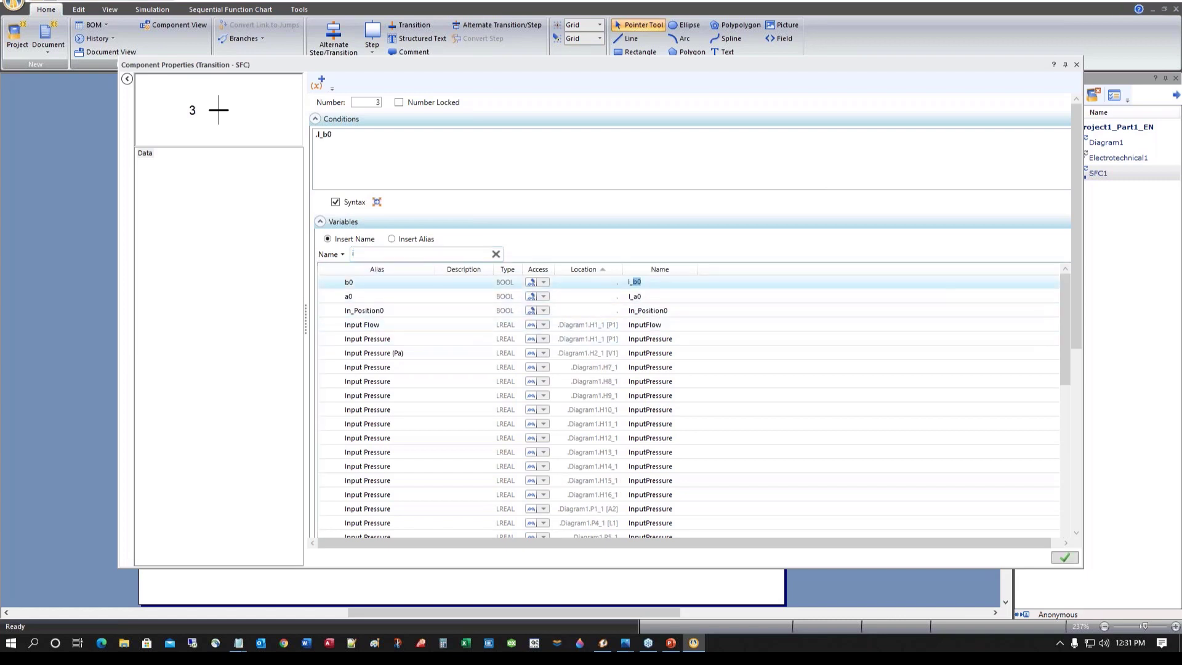
left_click(1068, 557)
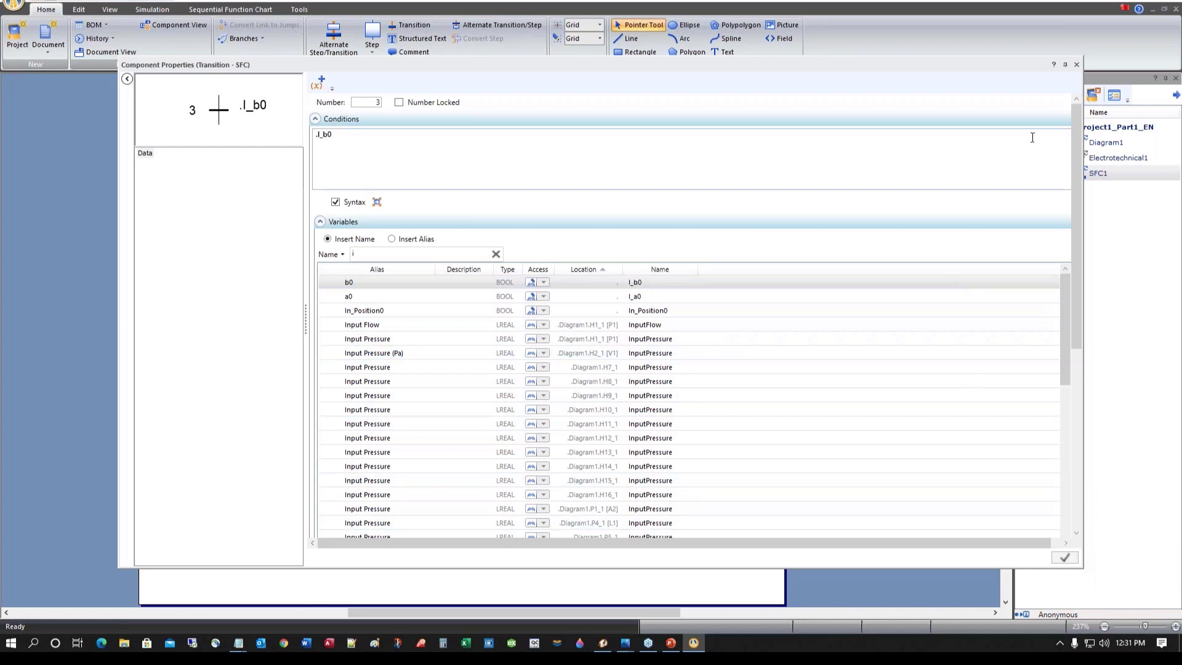
left_click(1076, 65)
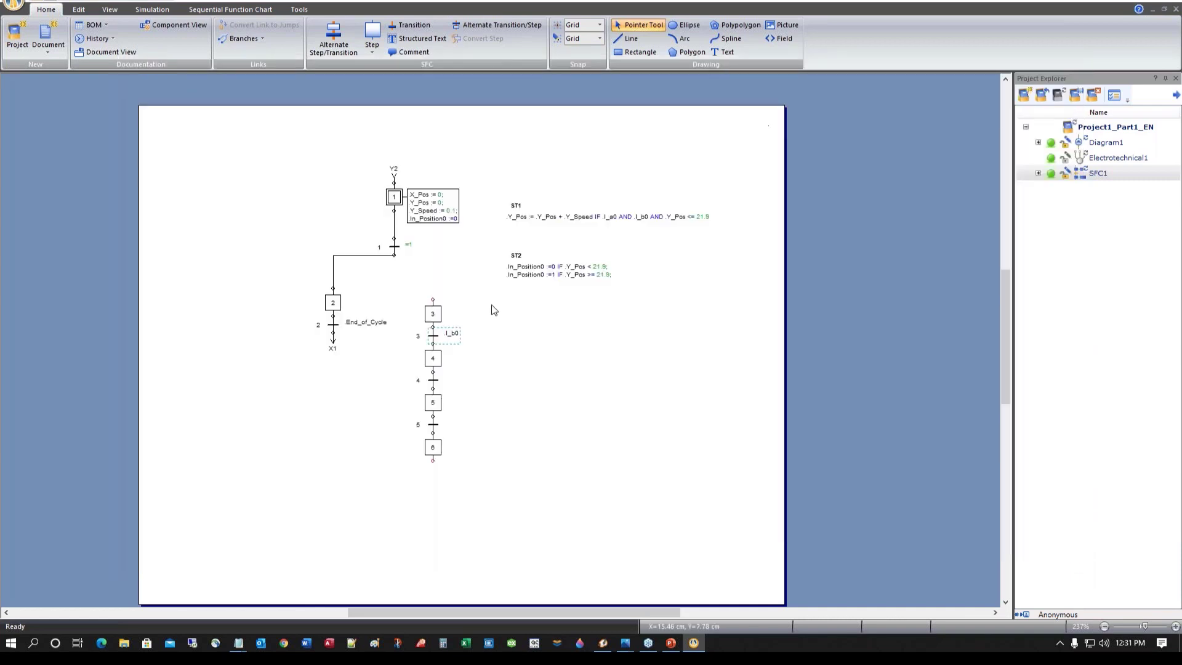
Open step 4's properties and add a BOOL variable at the project root with name and alias Is_Visible
left_click(434, 360)
double_click(436, 362)
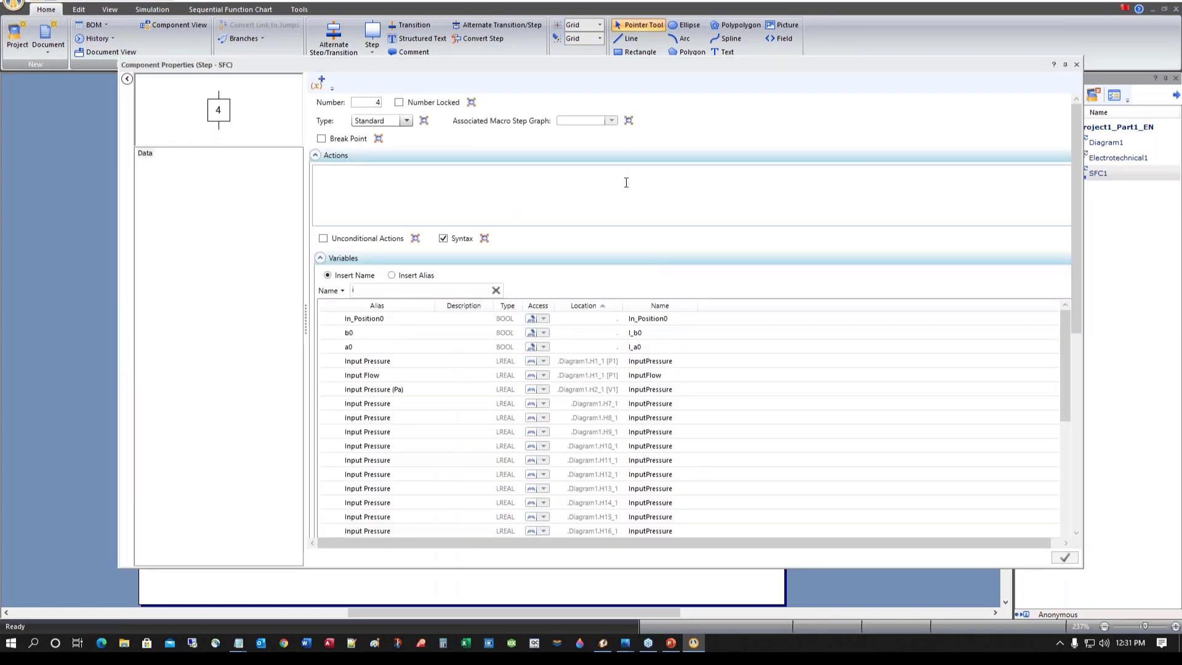
left_click(326, 87)
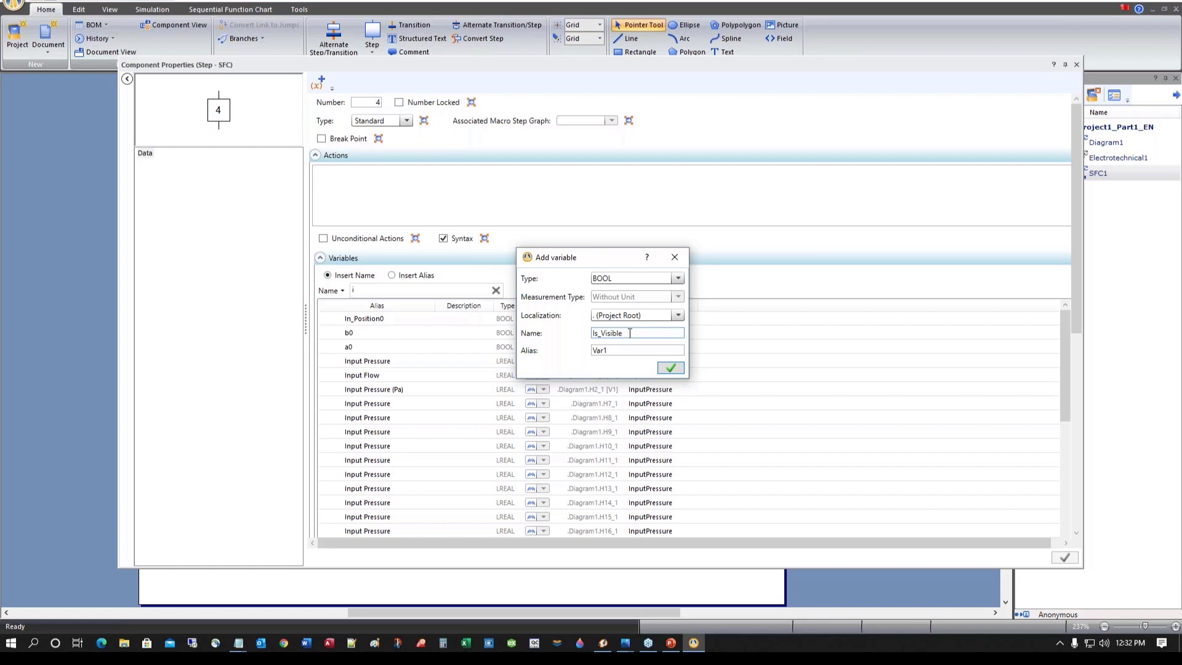
double_click(630, 333)
key("ctrl+c")
key("Tab")
key("ctrl+v")
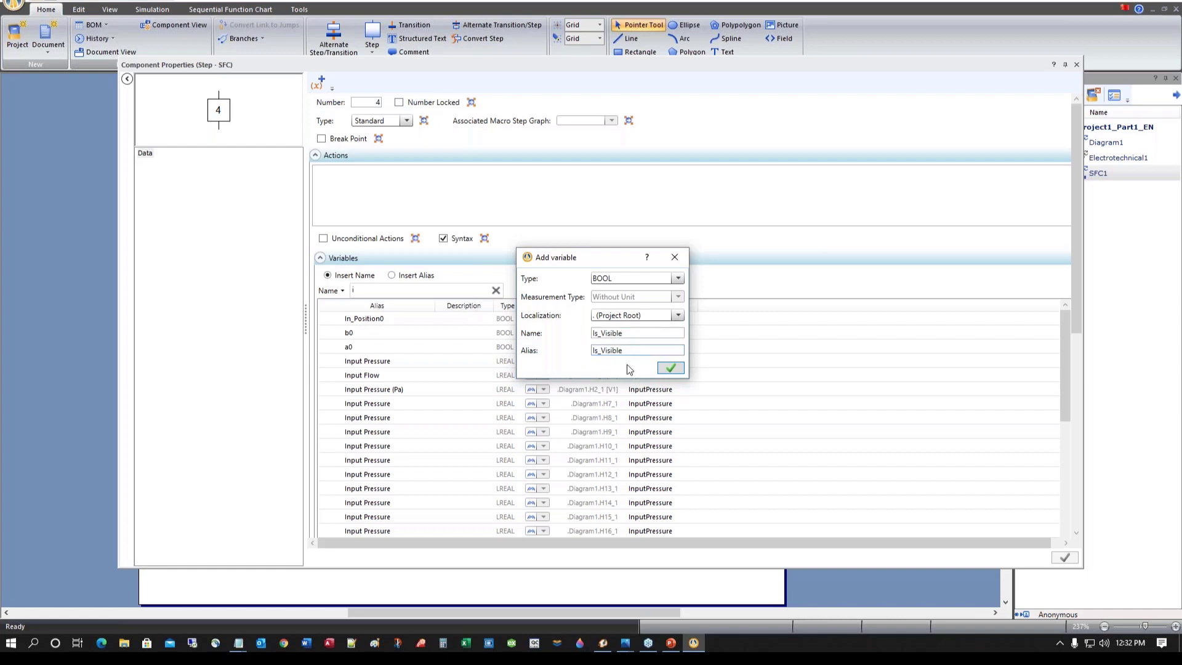
left_click(671, 368)
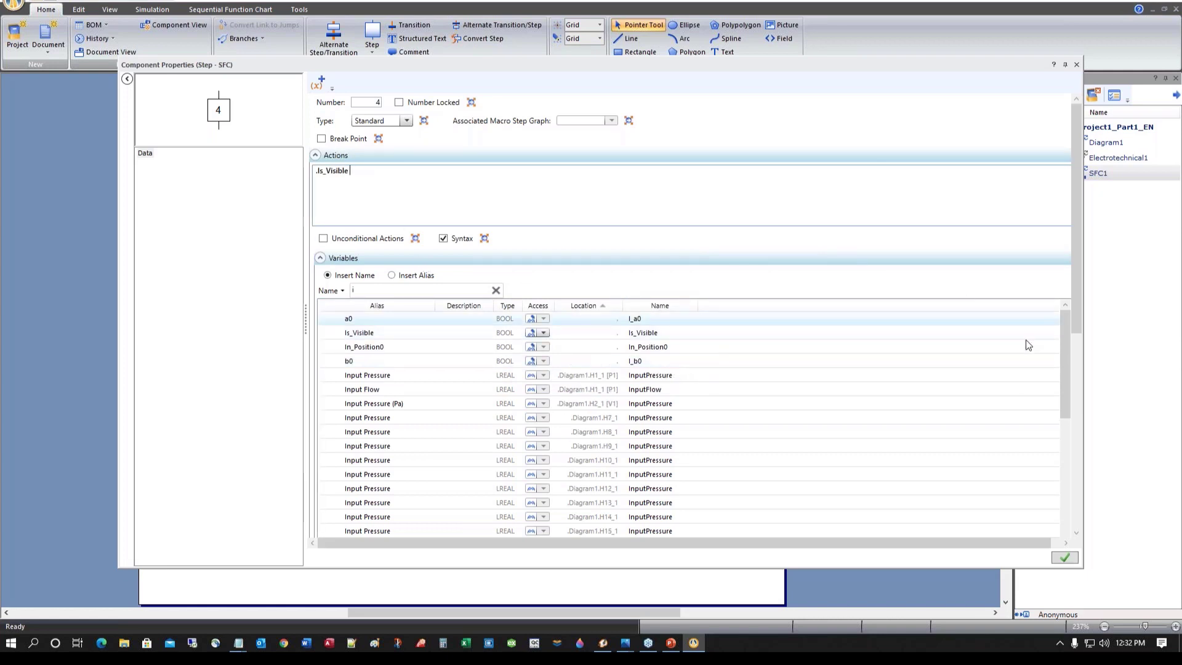
Complete step 4's action as .Is_Visible :=1 and apply it
left_click_drag(1065, 356, 1105, 466)
scroll(708, 484, "down", 1)
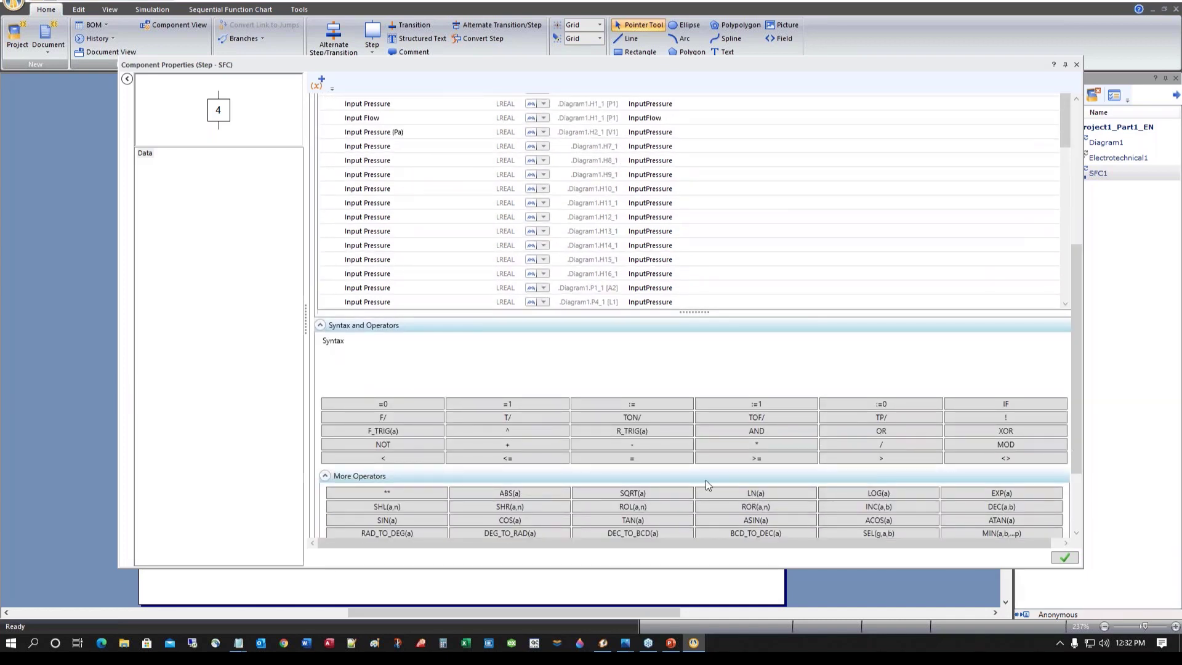
left_click(753, 407)
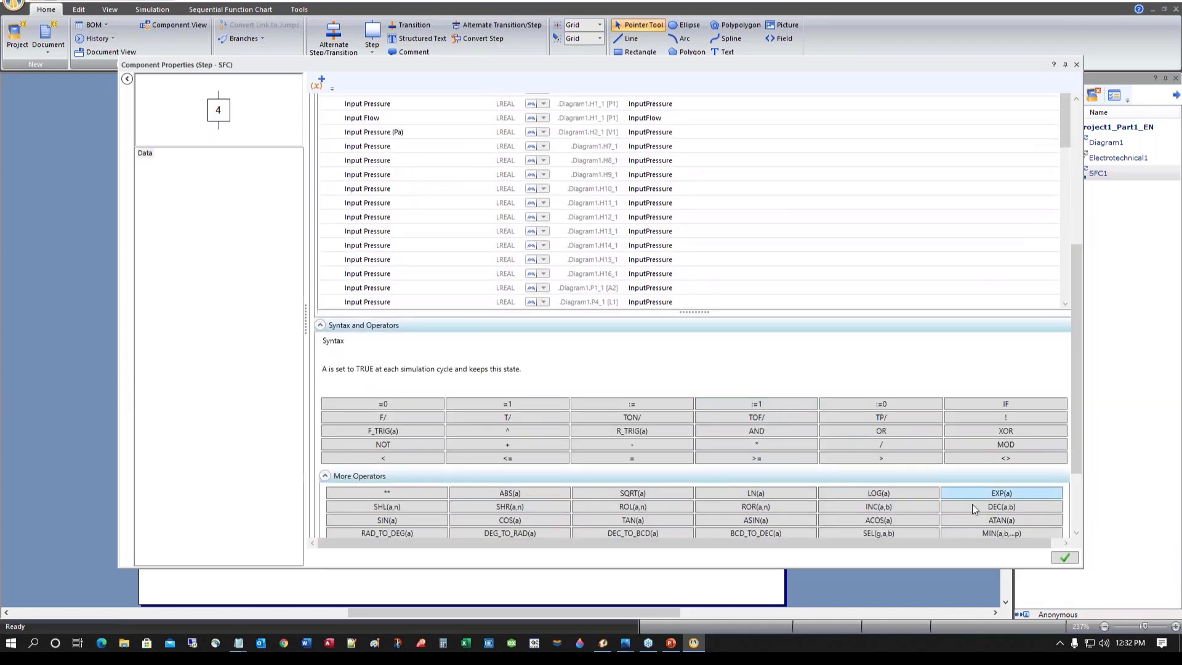
scroll(1079, 469, "up", 7)
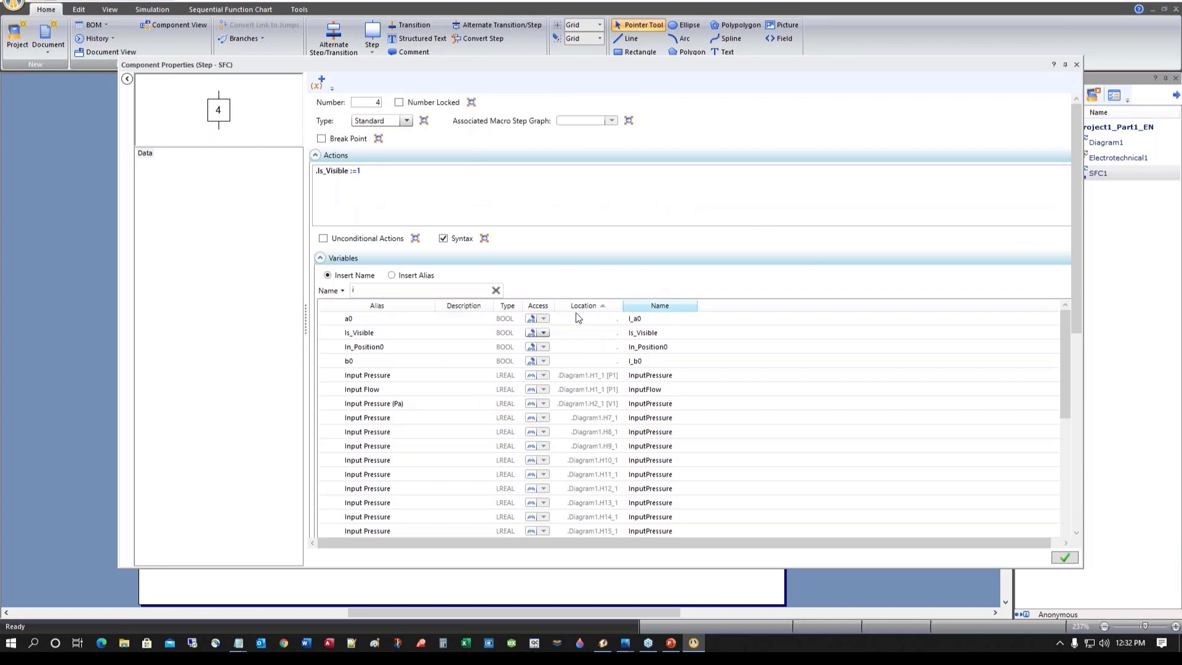
left_click(1064, 558)
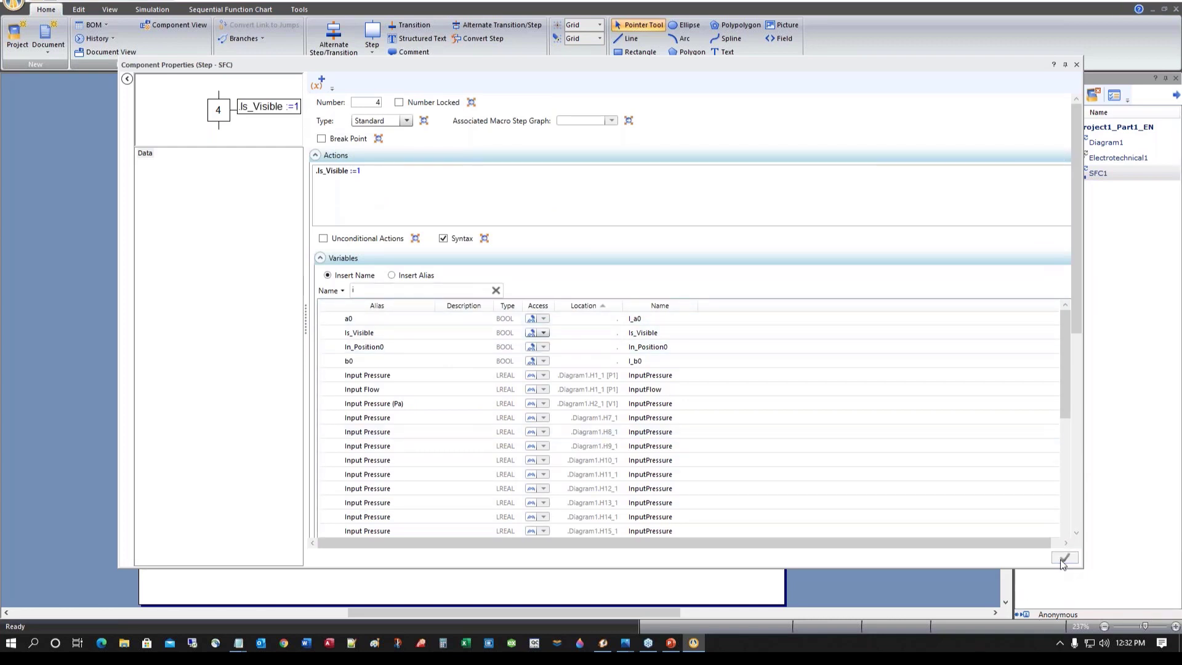
Set the condition of transition 4 in SFC1 to .End_of_Cycle and apply it
left_click(1076, 66)
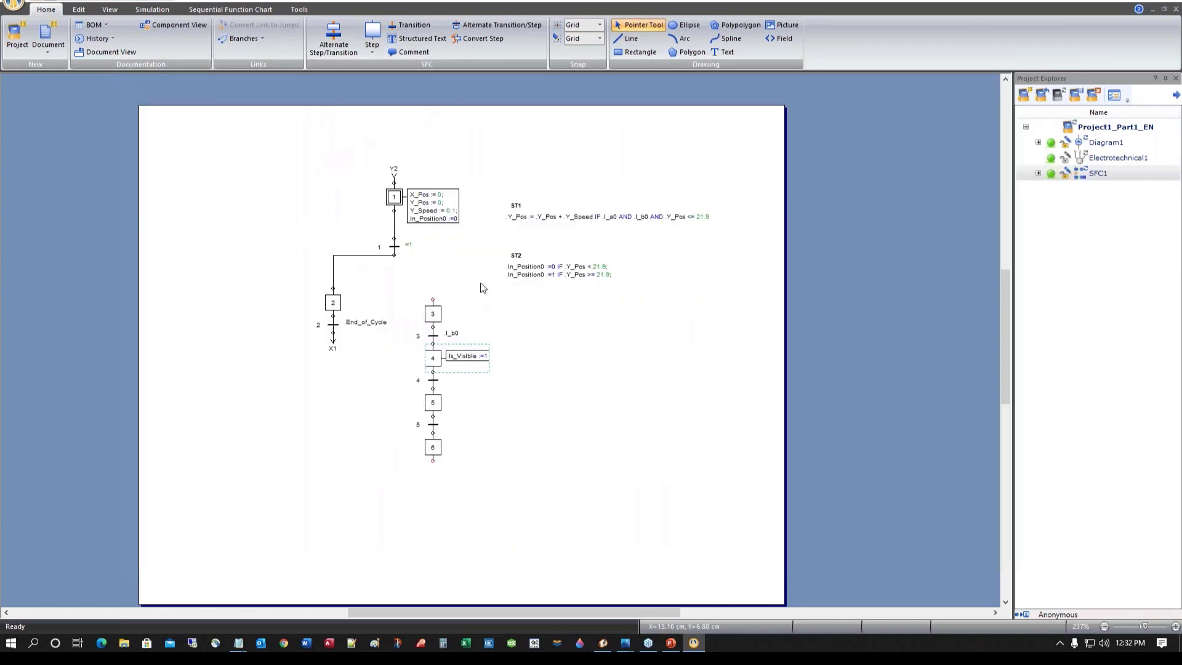
left_click(435, 382)
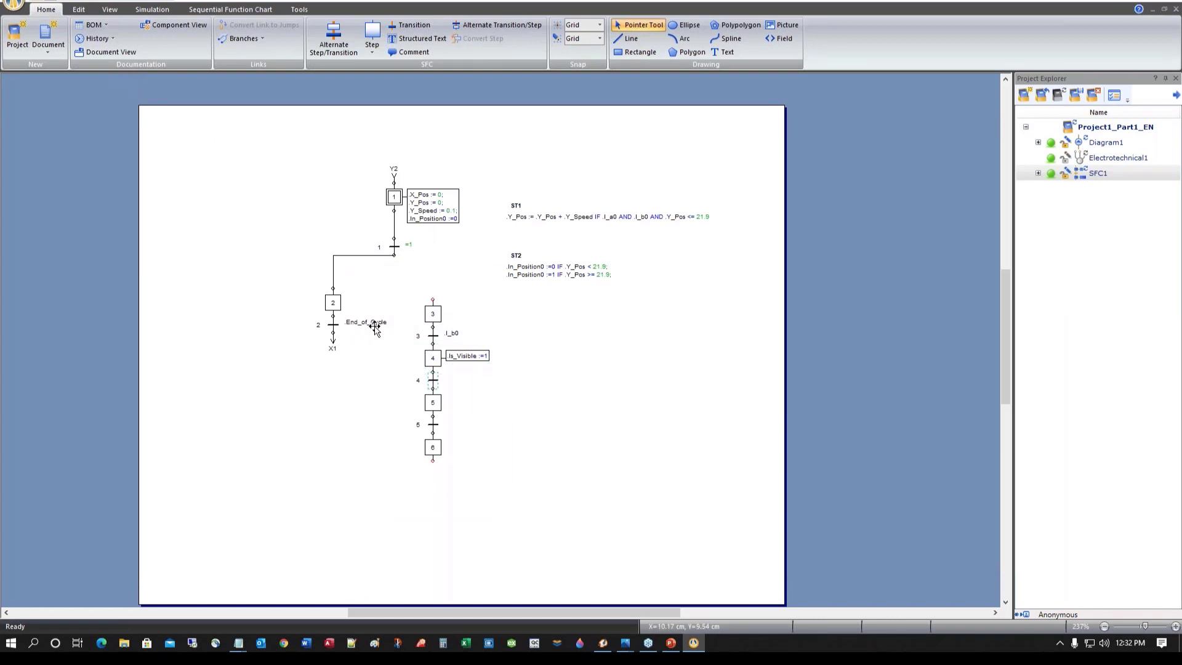
double_click(435, 382)
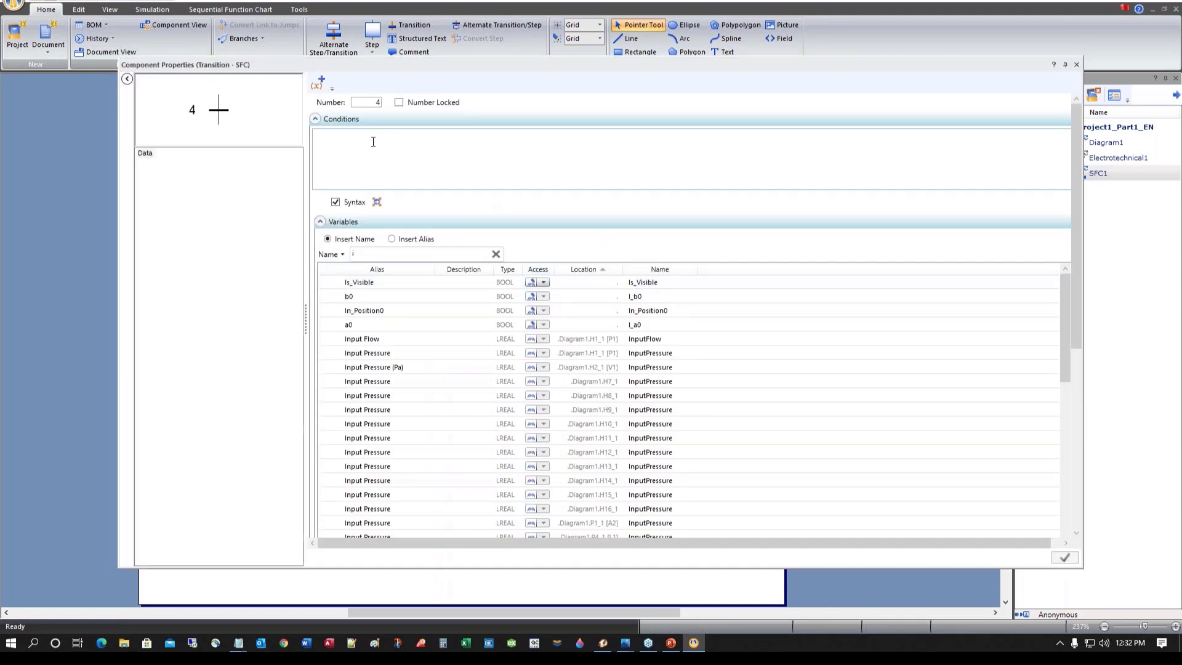
left_click(357, 132)
type("eb")
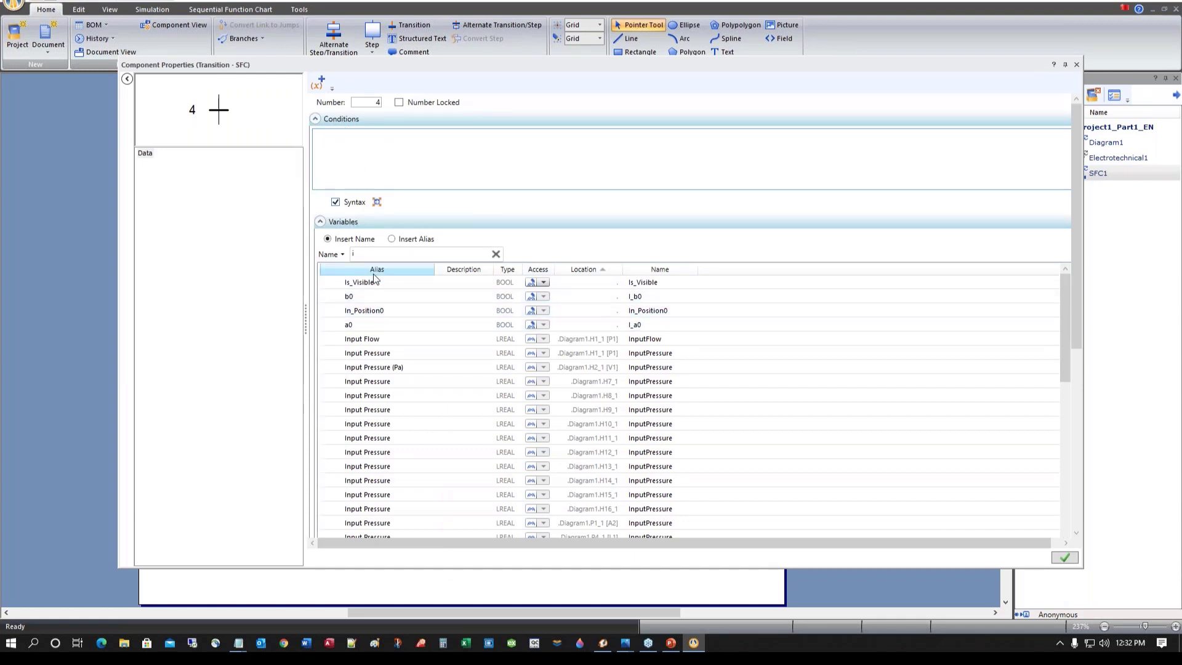
left_click_drag(365, 254, 317, 248)
type("en")
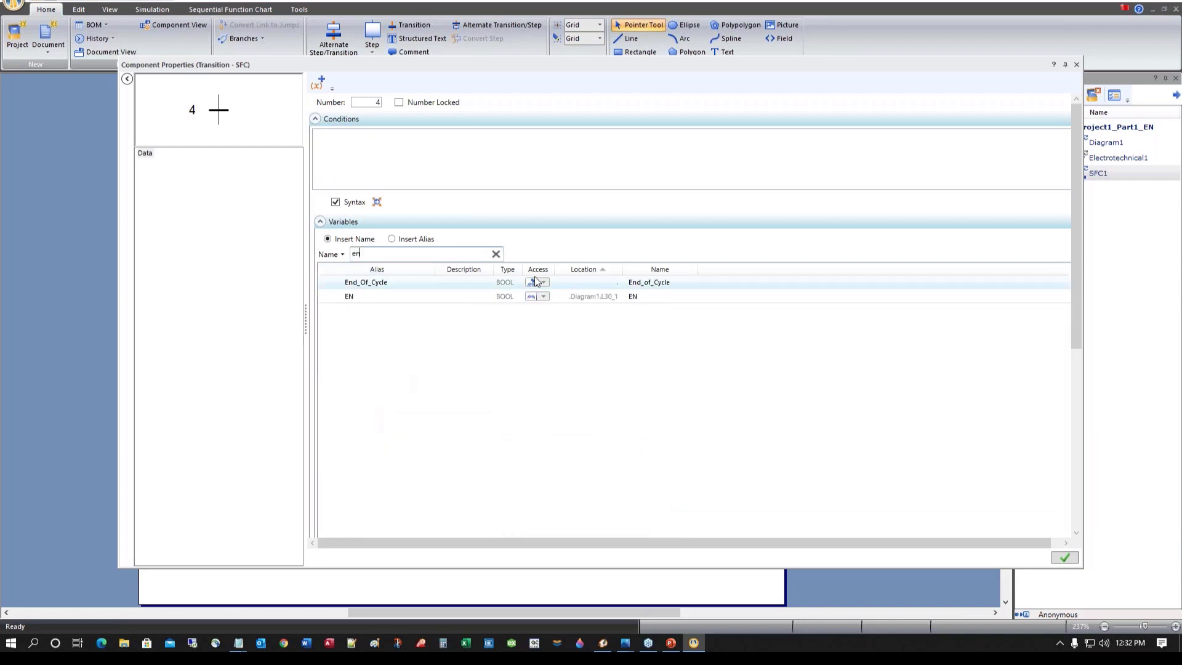
double_click(660, 282)
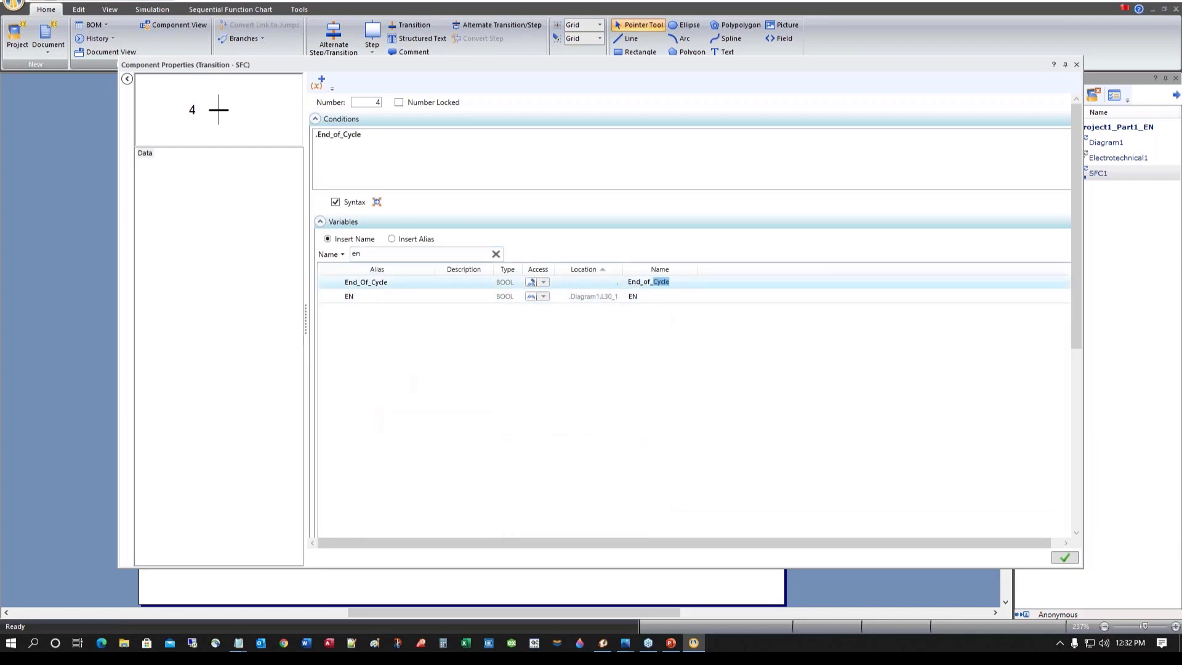
left_click(1065, 559)
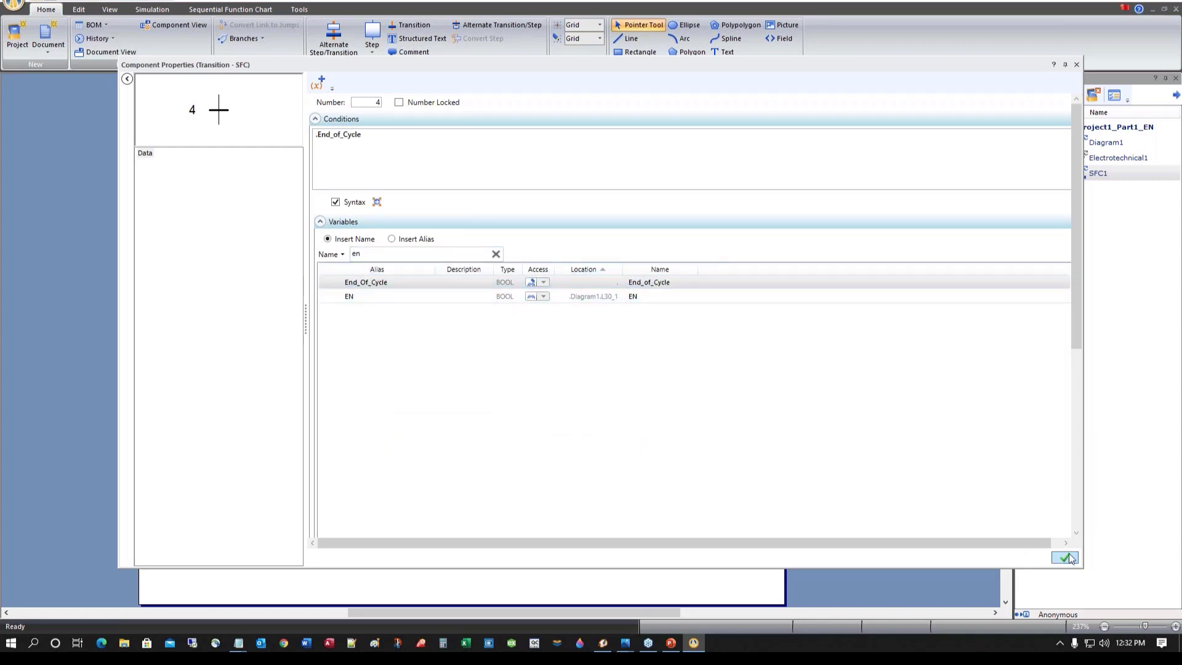
left_click(1077, 64)
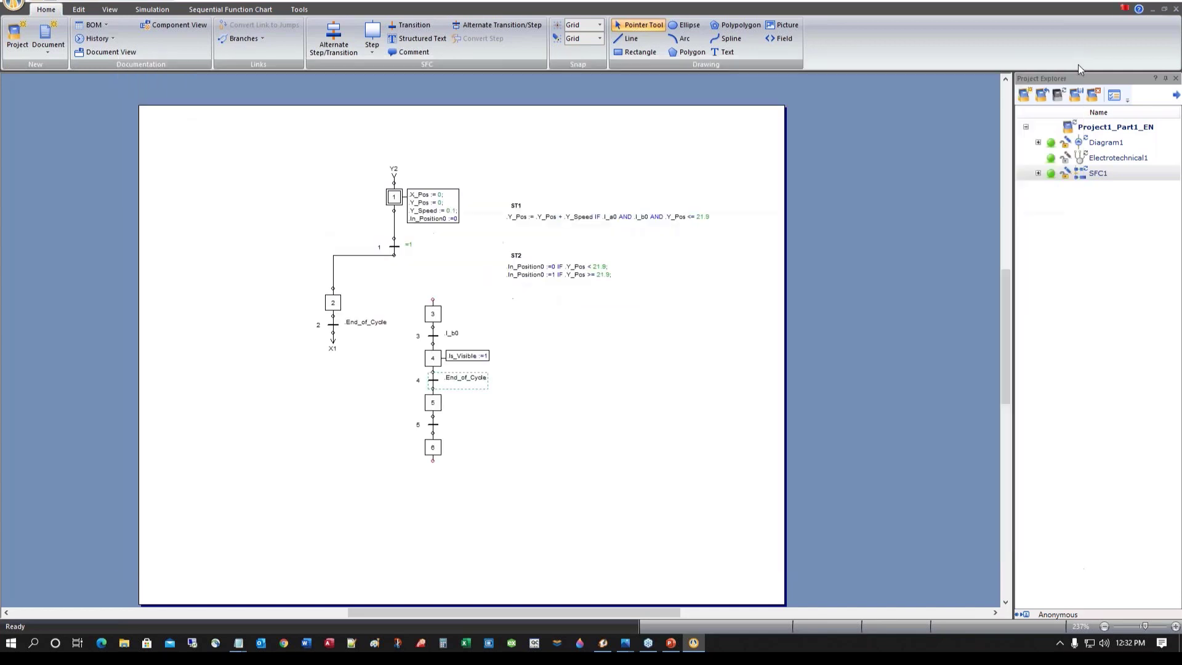
Set step 5's action to .Is_Visible :=0 and apply it
double_click(432, 403)
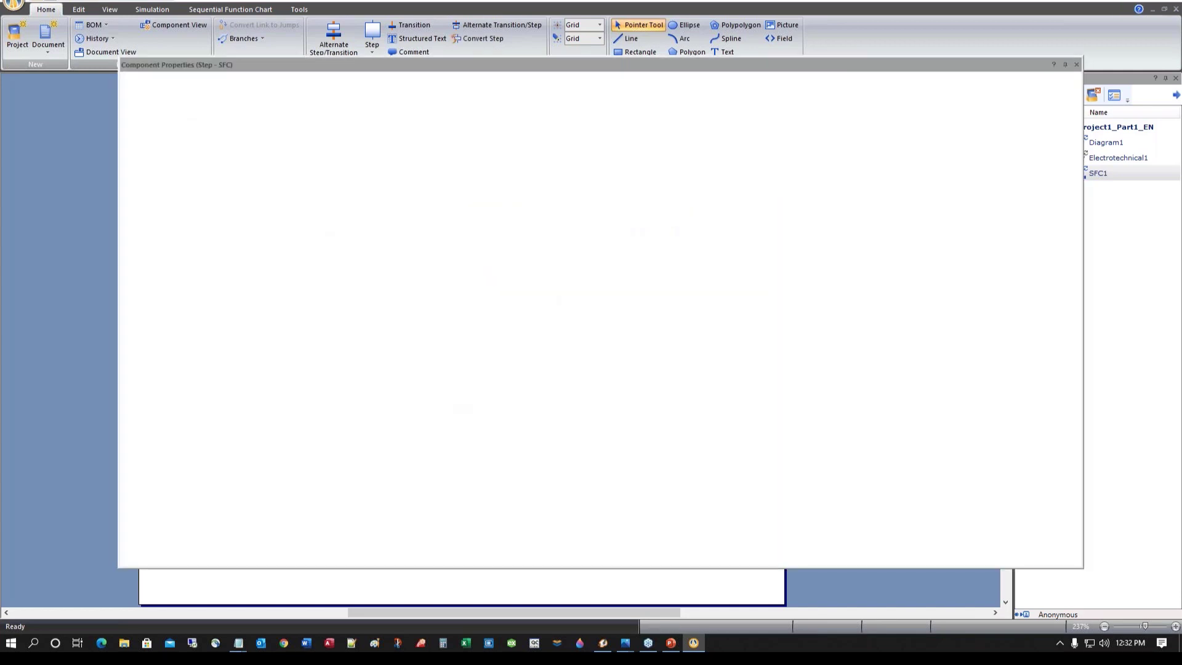
left_click_drag(379, 290, 337, 291)
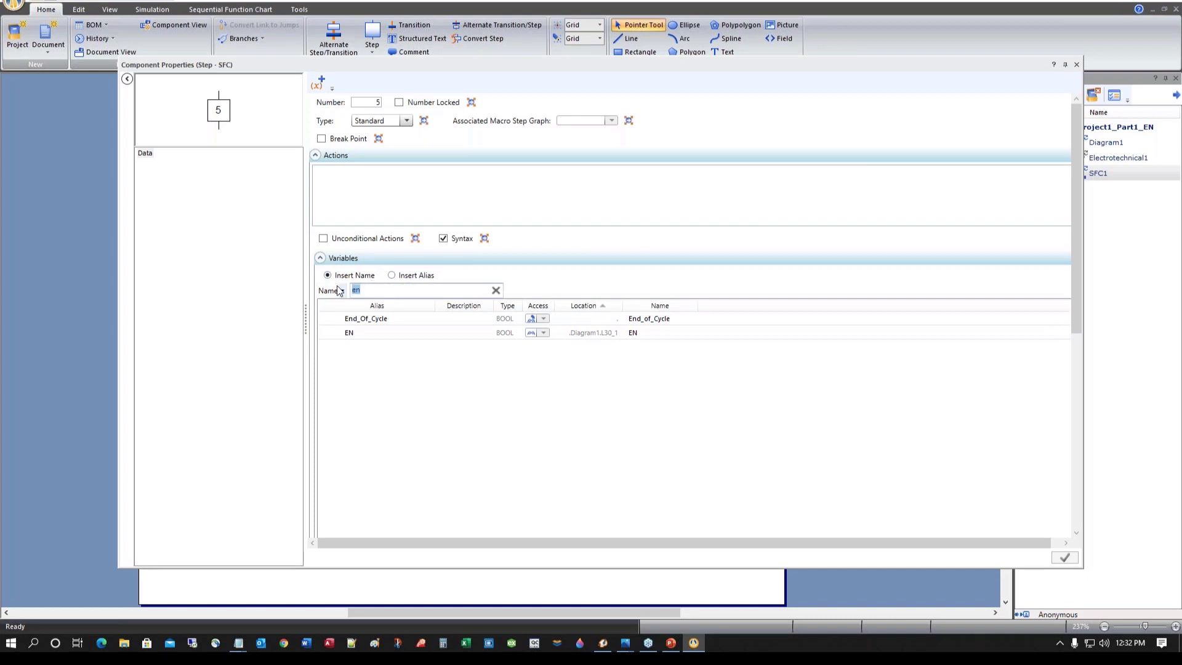
key("BackSpace")
type("is")
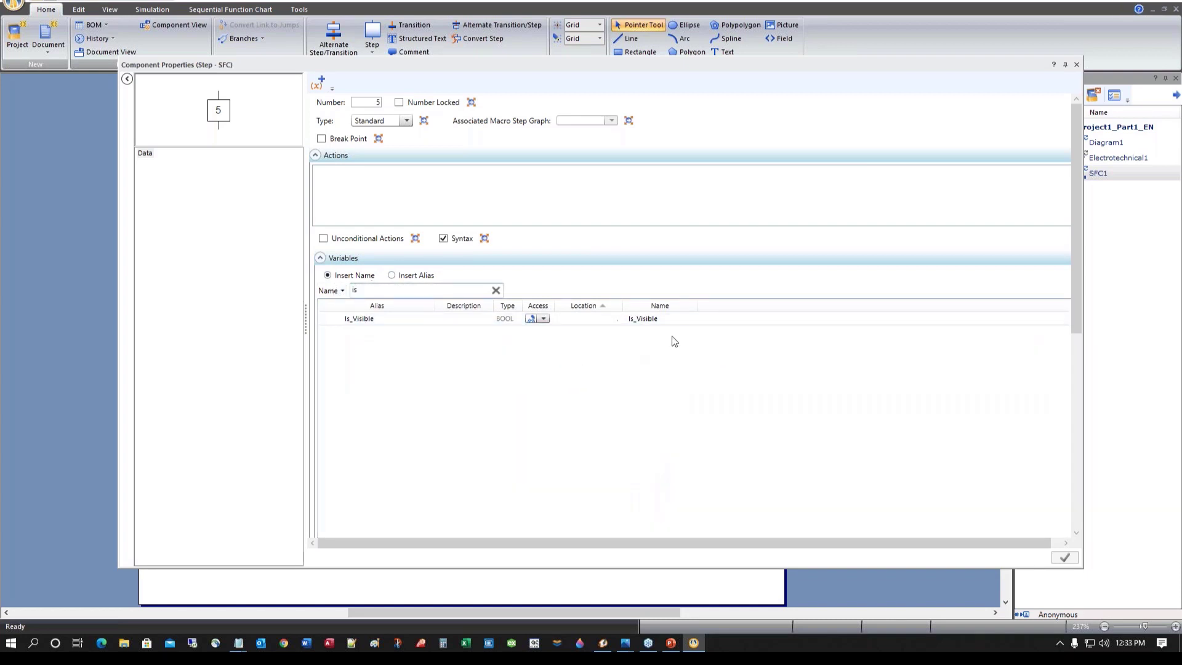
double_click(656, 326)
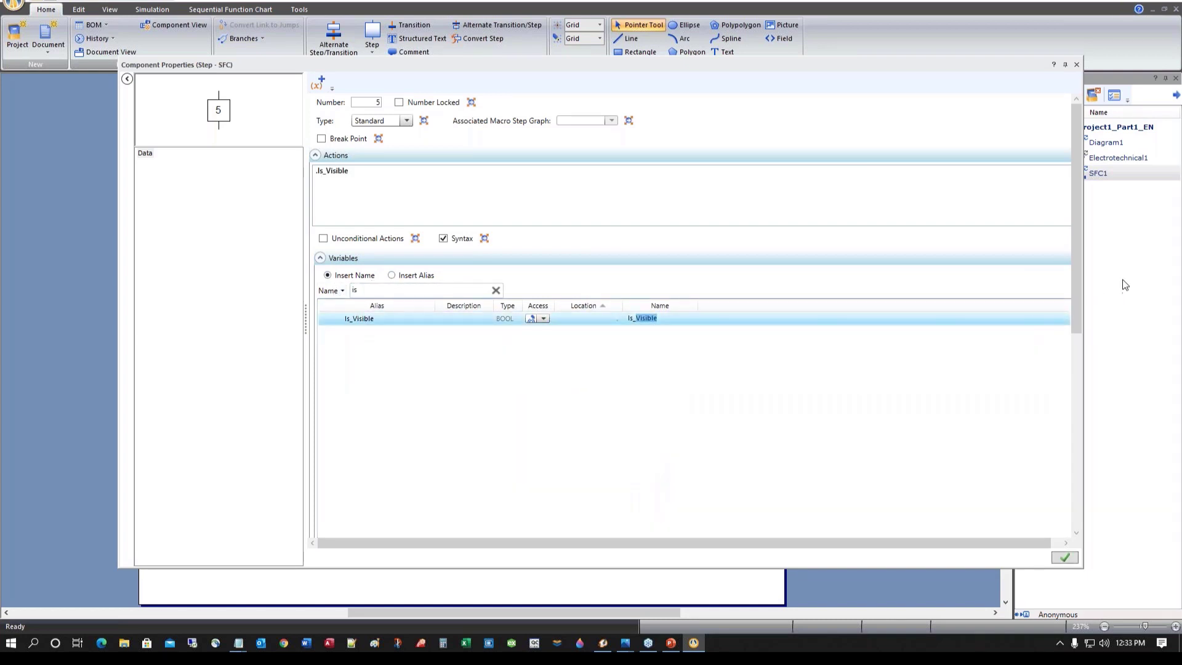
left_click_drag(1079, 282, 1074, 504)
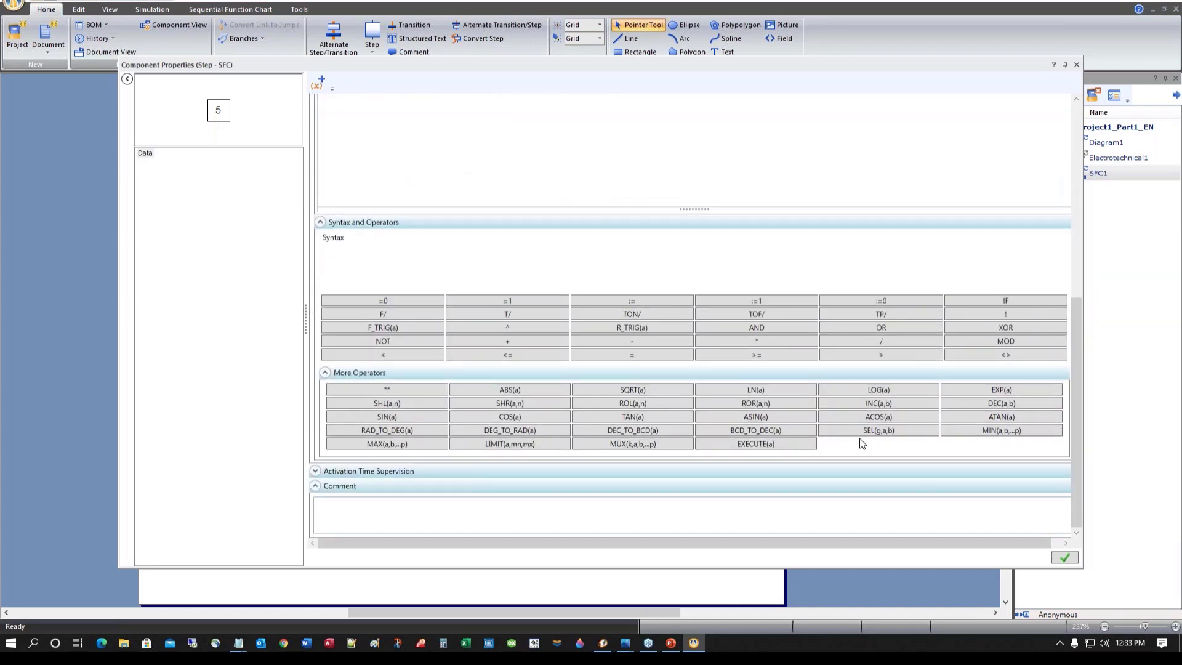
left_click(885, 303)
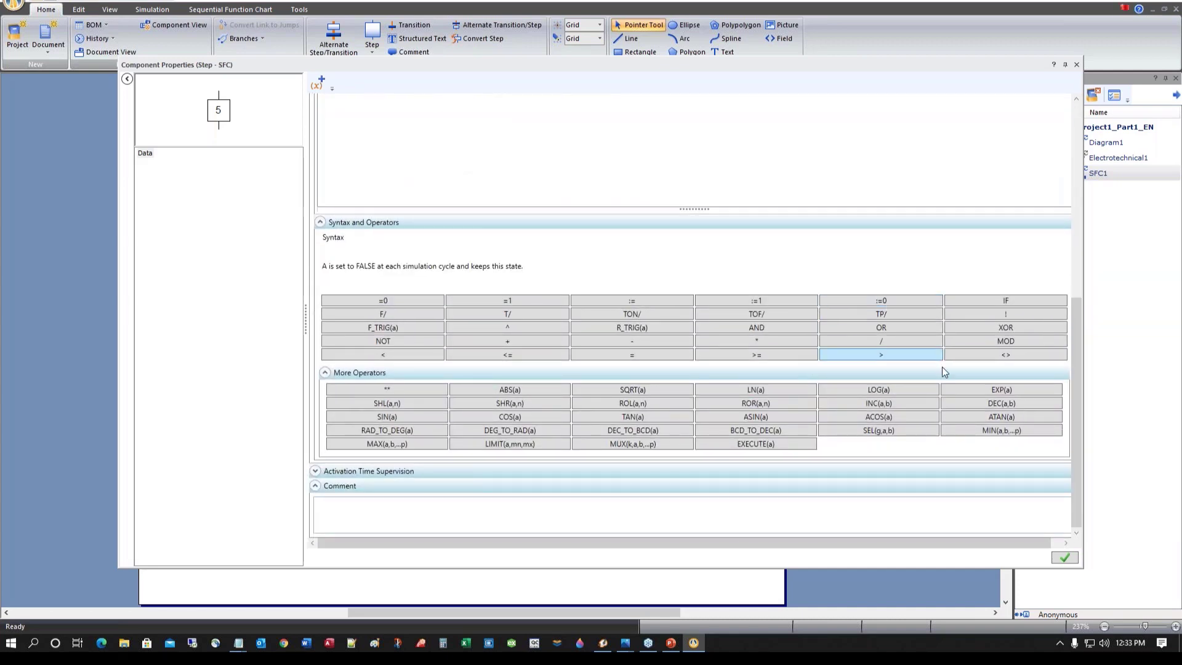
left_click(1066, 559)
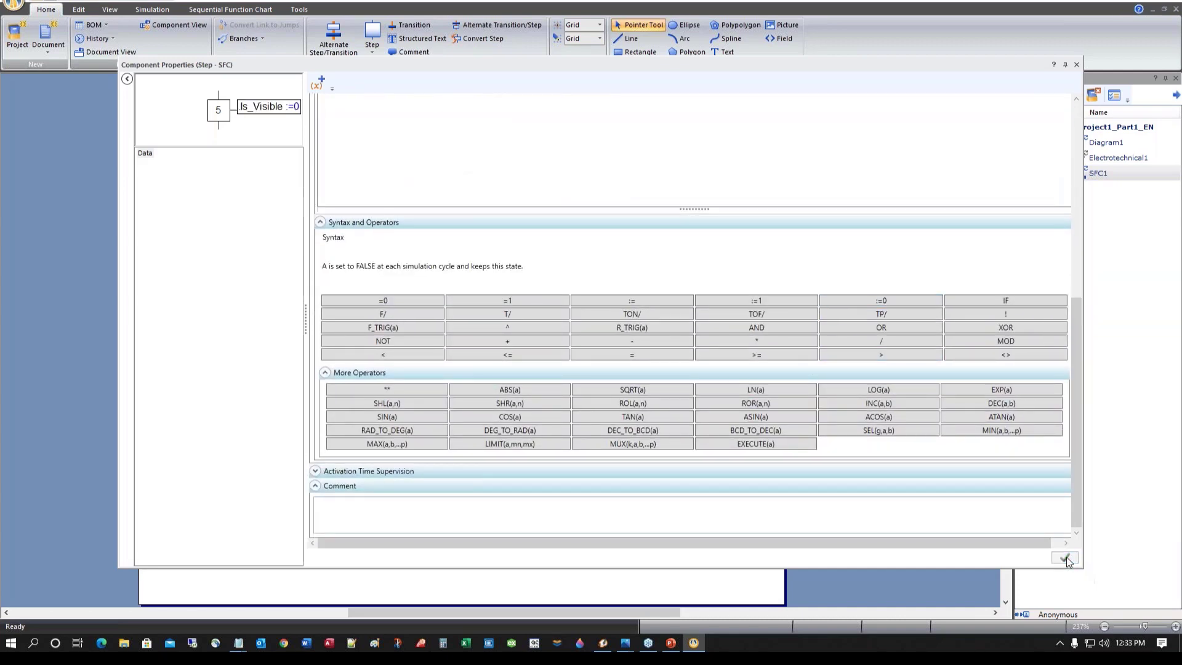
left_click(1076, 65)
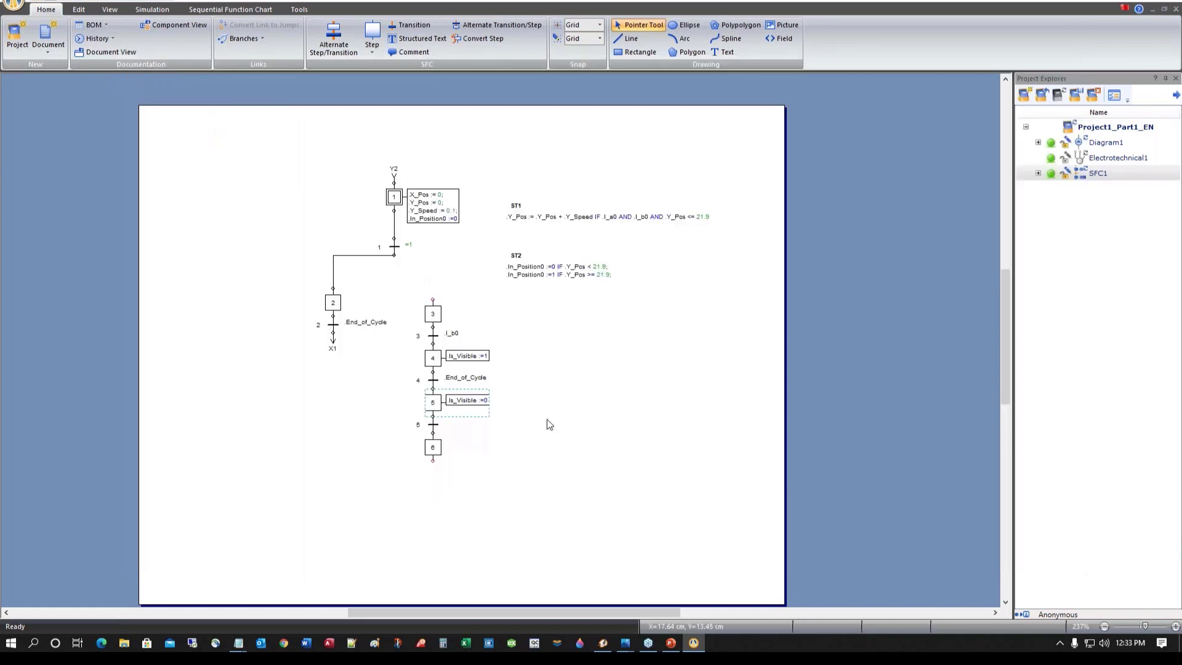
Set the condition of transition 5 to the always-true =1 and apply it
left_click(527, 444)
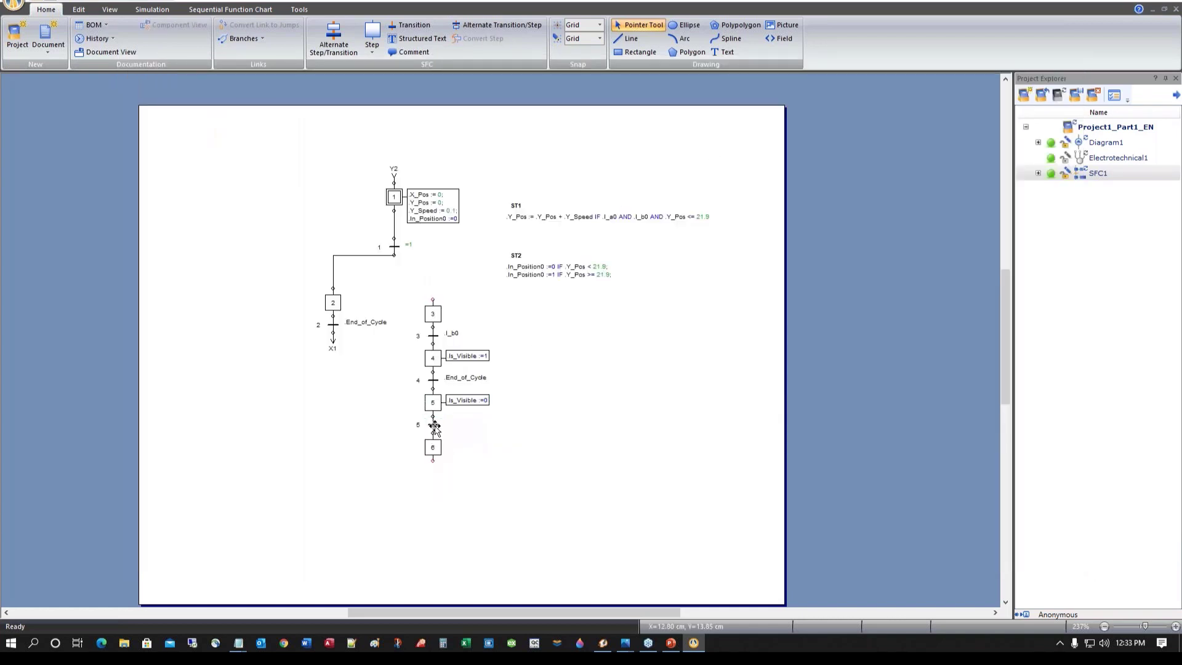
left_click(434, 427)
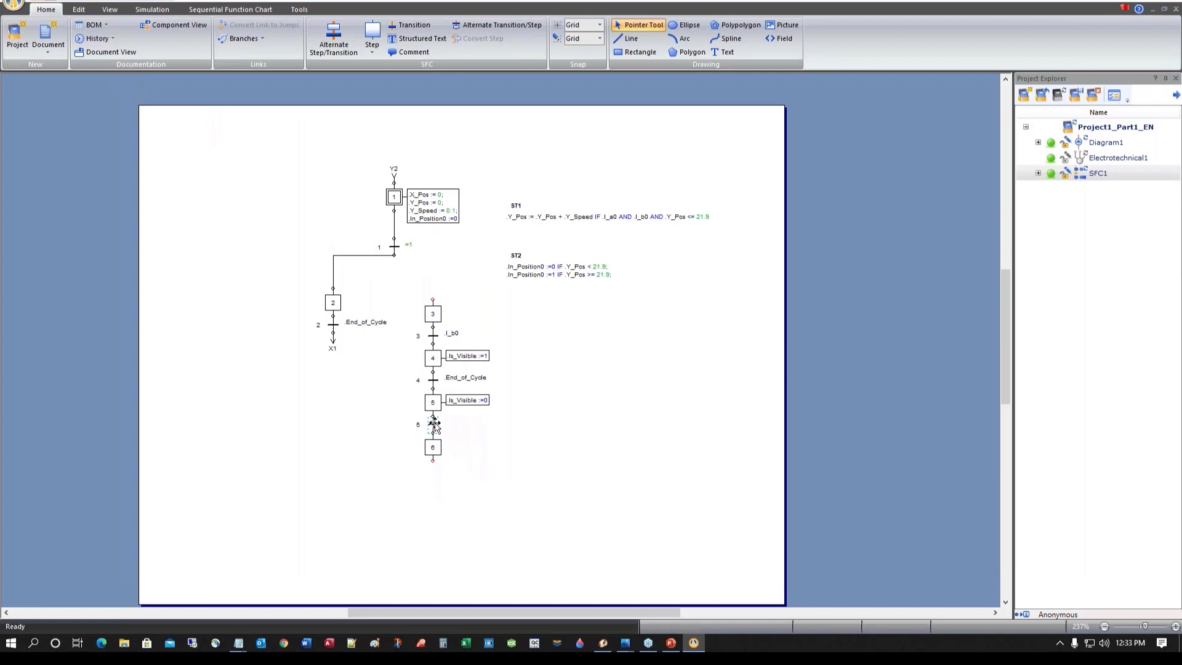
double_click(435, 425)
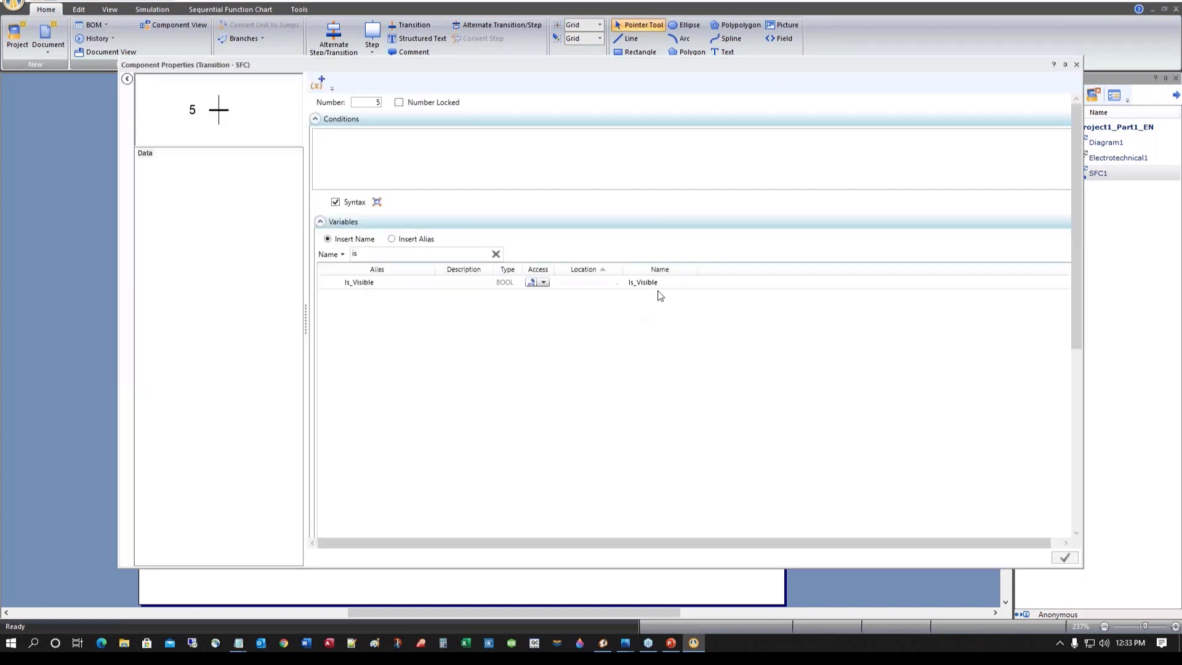
left_click_drag(1075, 229, 1072, 473)
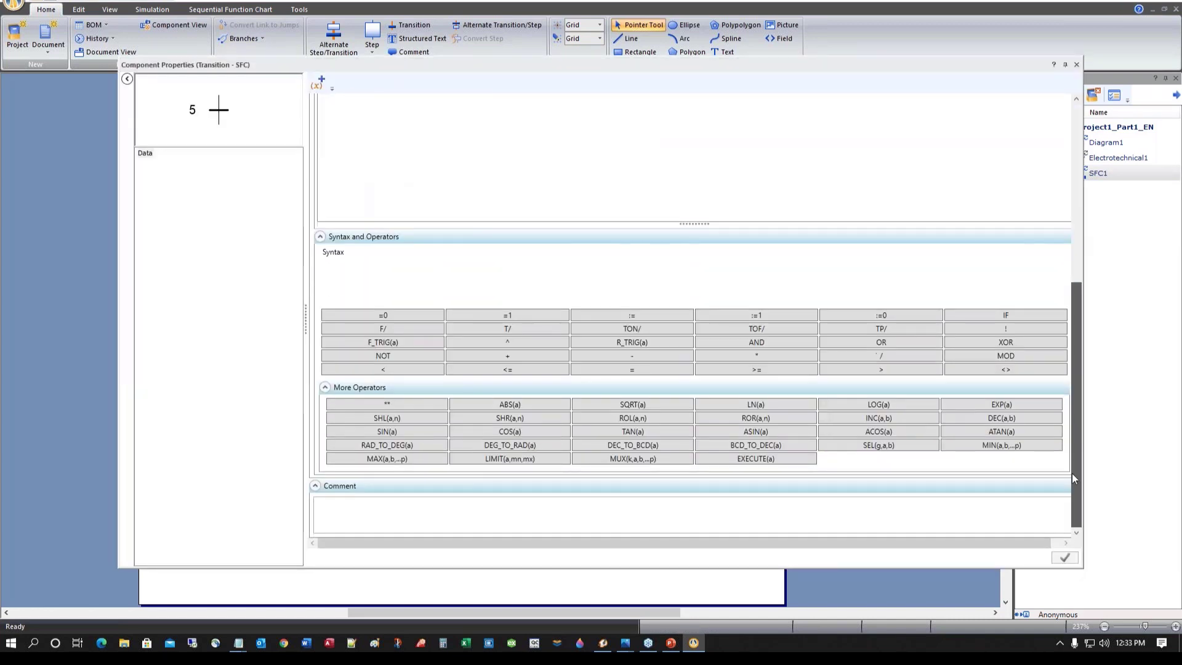
left_click(509, 316)
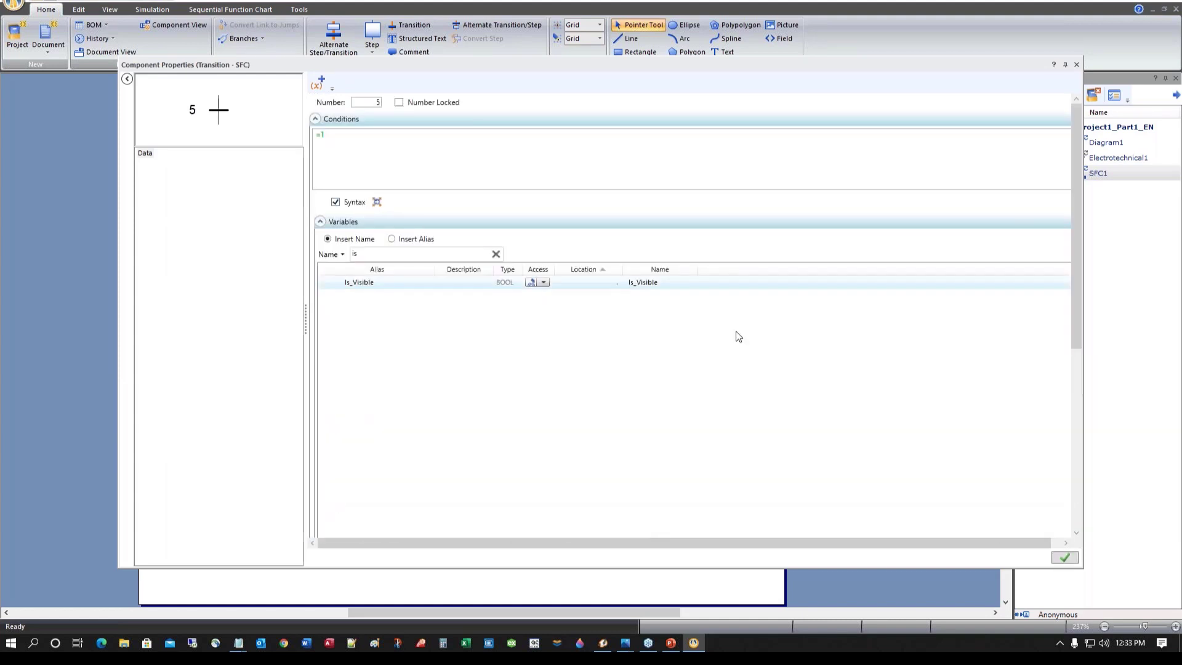
left_click(1066, 559)
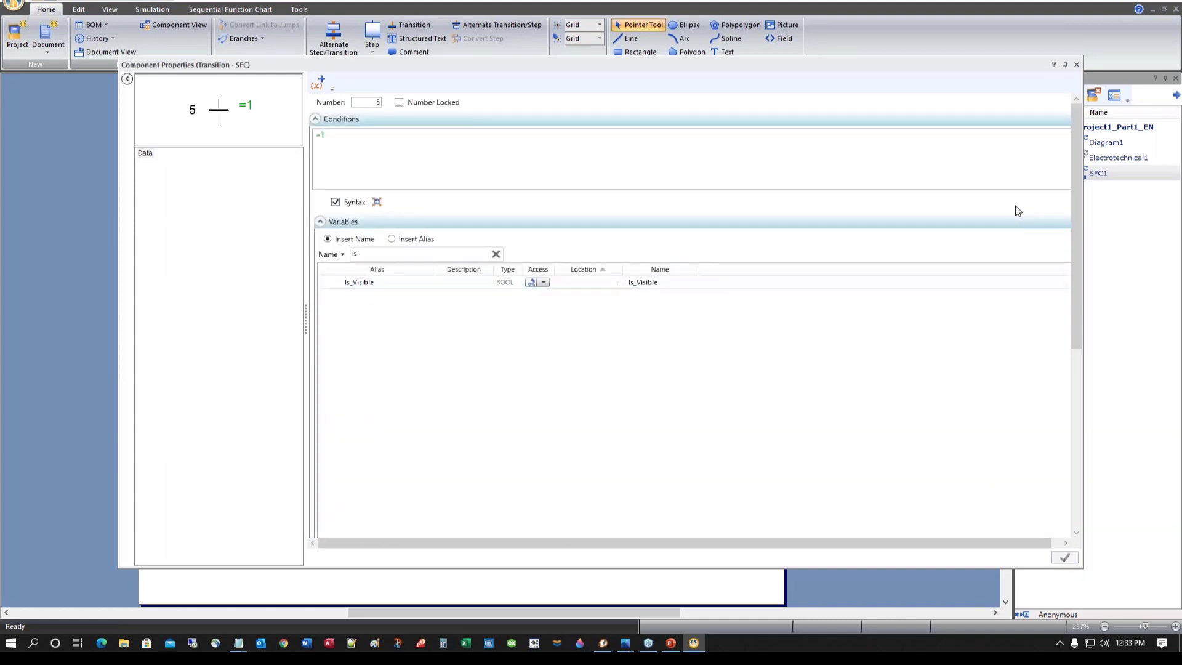
left_click(1078, 64)
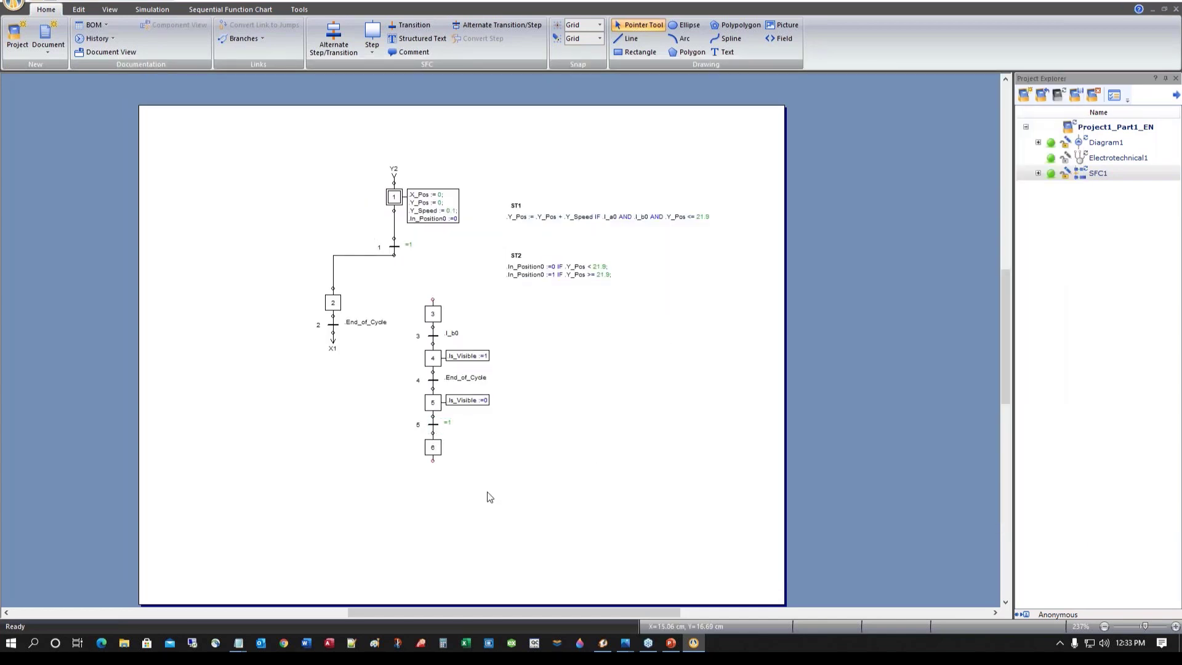
Delete step 6 and connect the input of step 3 to the output of transition 1 as a parallel branch
left_click(433, 450)
key("Delete")
mouse_move(433, 297)
left_mouse_down()
mouse_move(425, 254)
mouse_move(395, 256)
left_mouse_up()
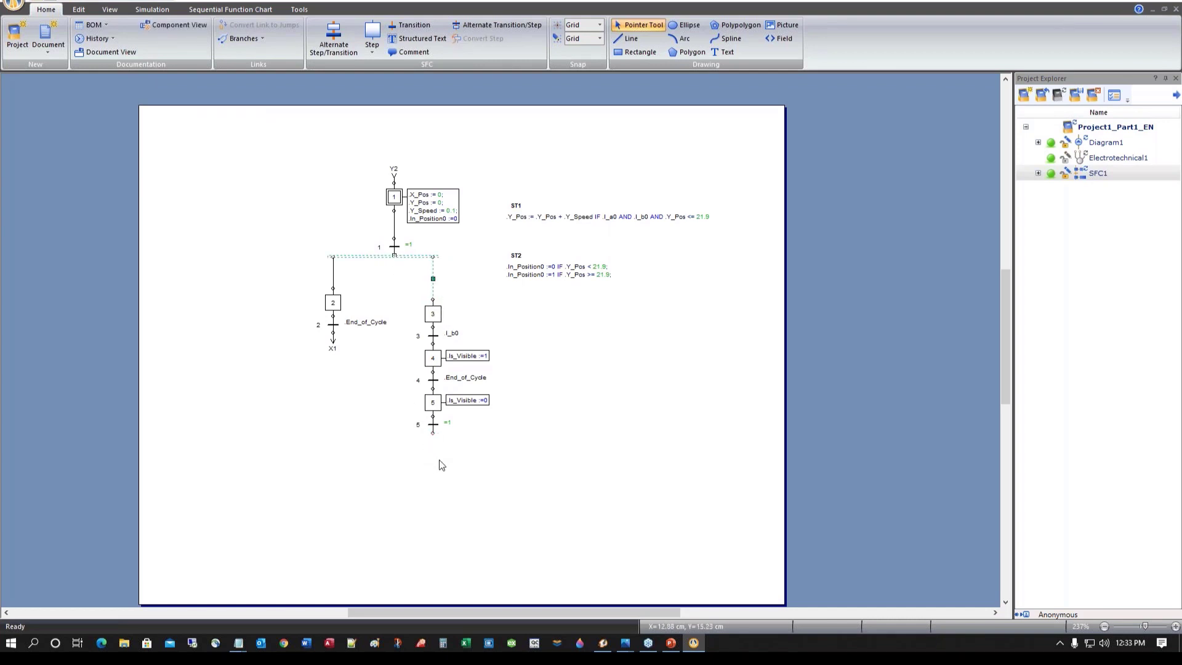
left_click(456, 444)
Link the output of transition 5 back to the input of step 3 and apply Base Fit Redraw to the link above step 3
left_click_drag(433, 434, 433, 298)
left_click(497, 325)
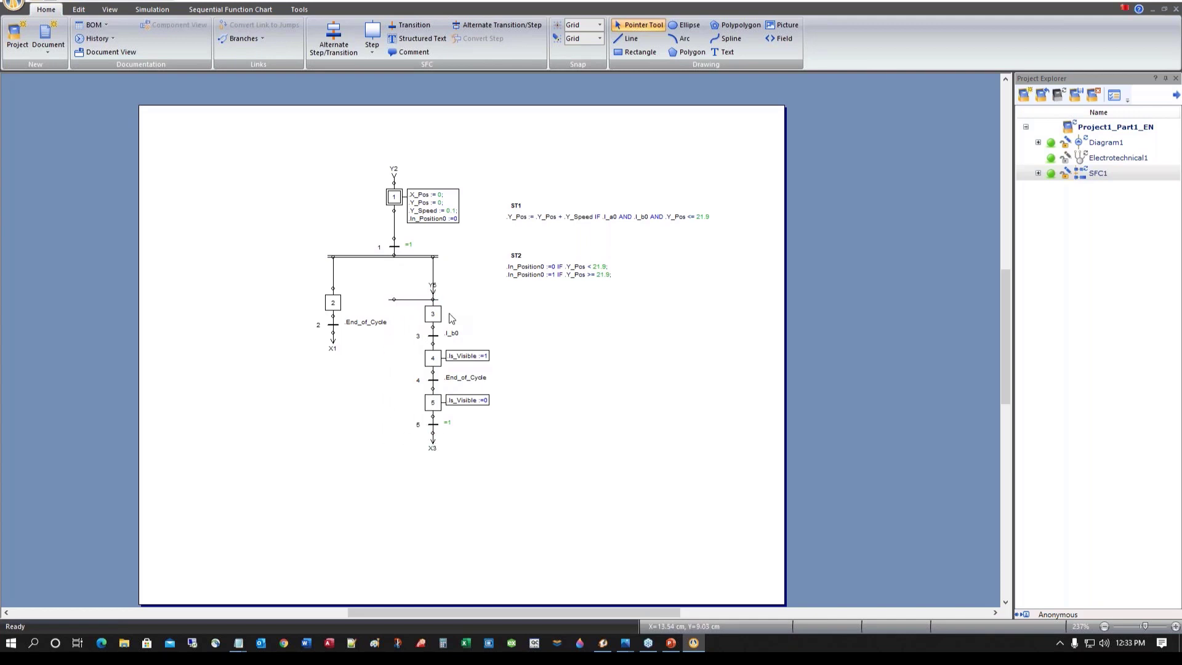
right_click(412, 301)
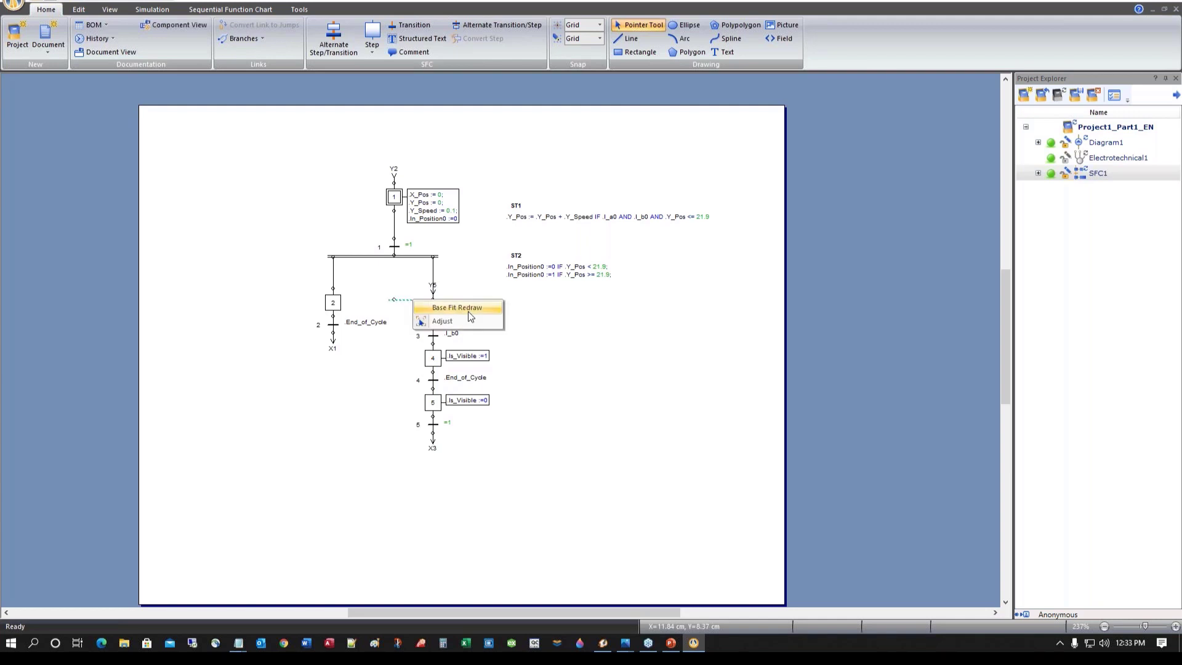
left_click(460, 308)
left_click(559, 401)
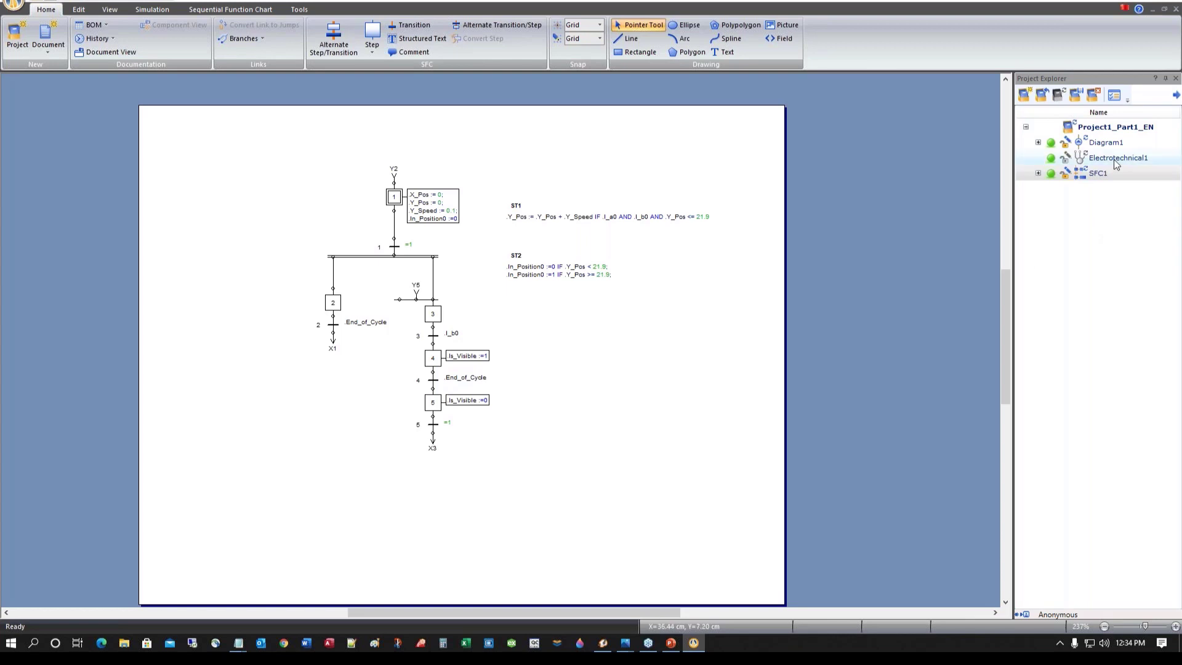
Enable visibility animation for the square box in Diagram1, setting the first threshold state to Invisible and the second to Visible
double_click(1106, 142)
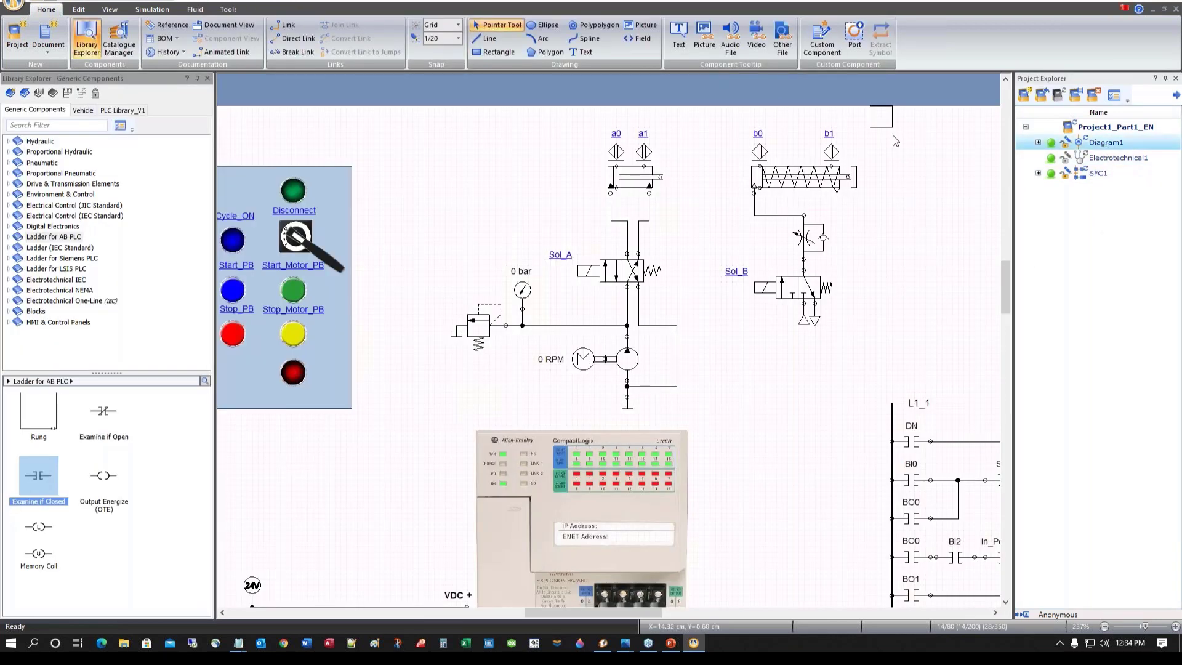
double_click(872, 117)
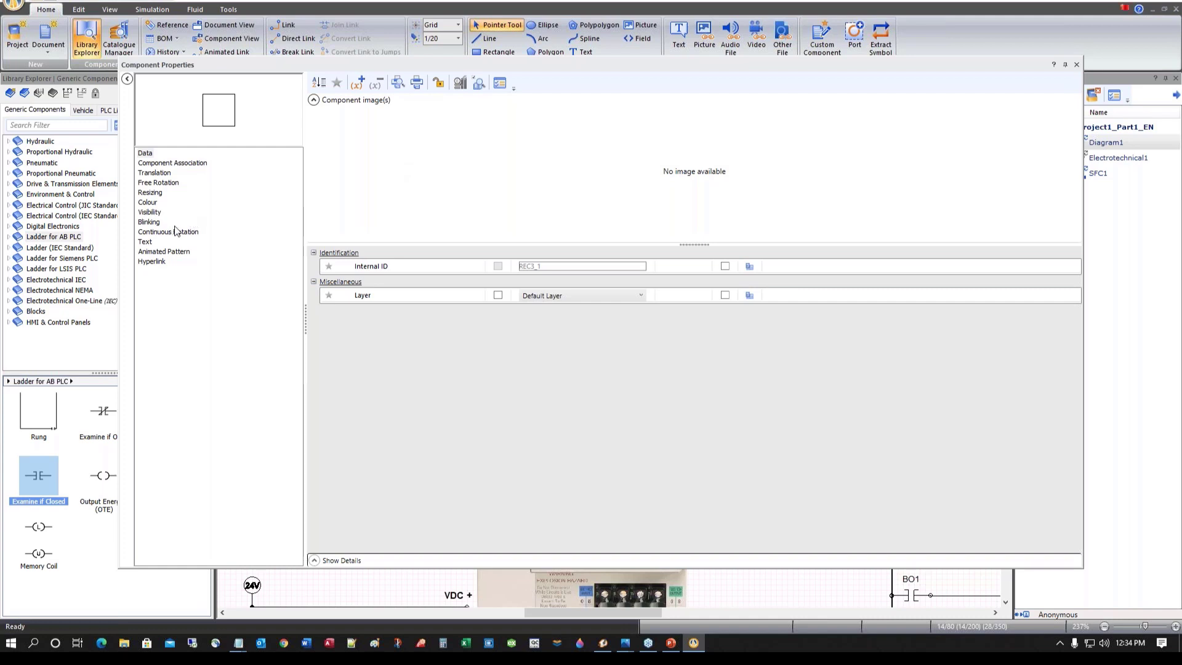
left_click(151, 212)
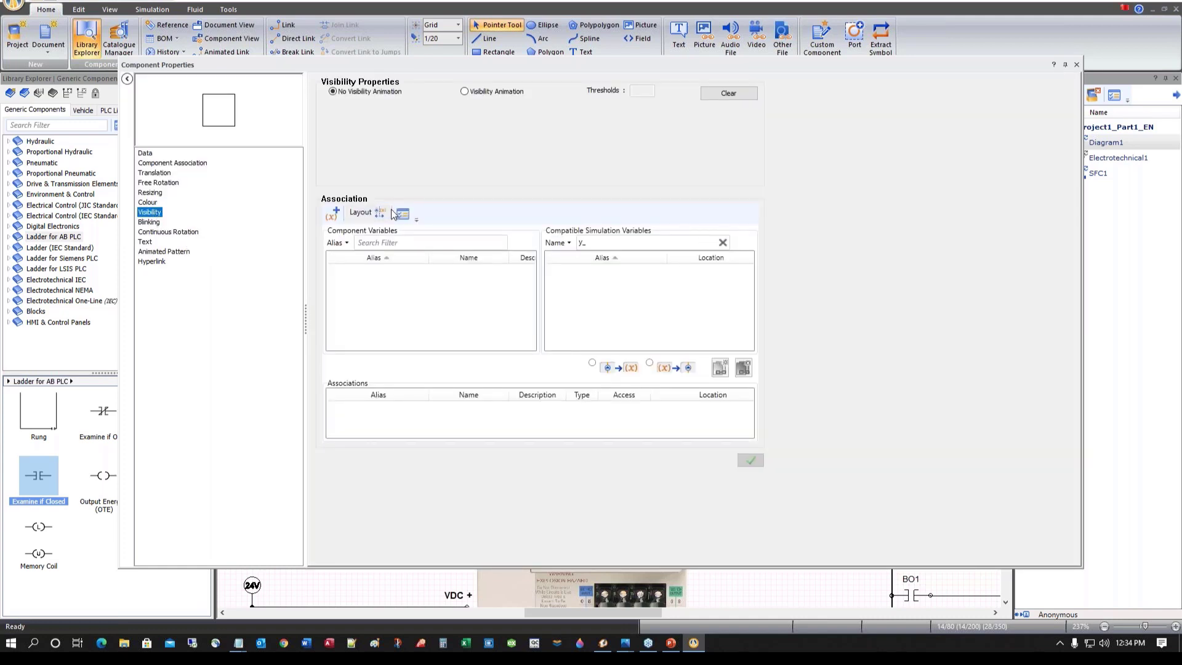
left_click(465, 92)
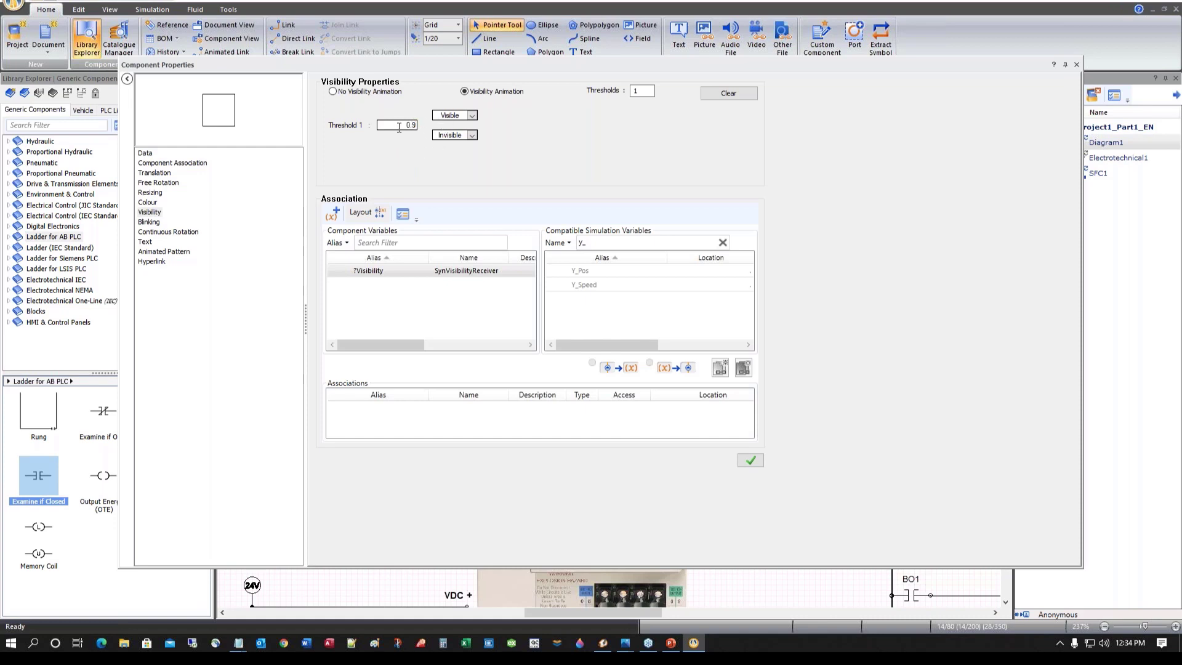
left_click(473, 116)
left_click(449, 134)
left_click(472, 136)
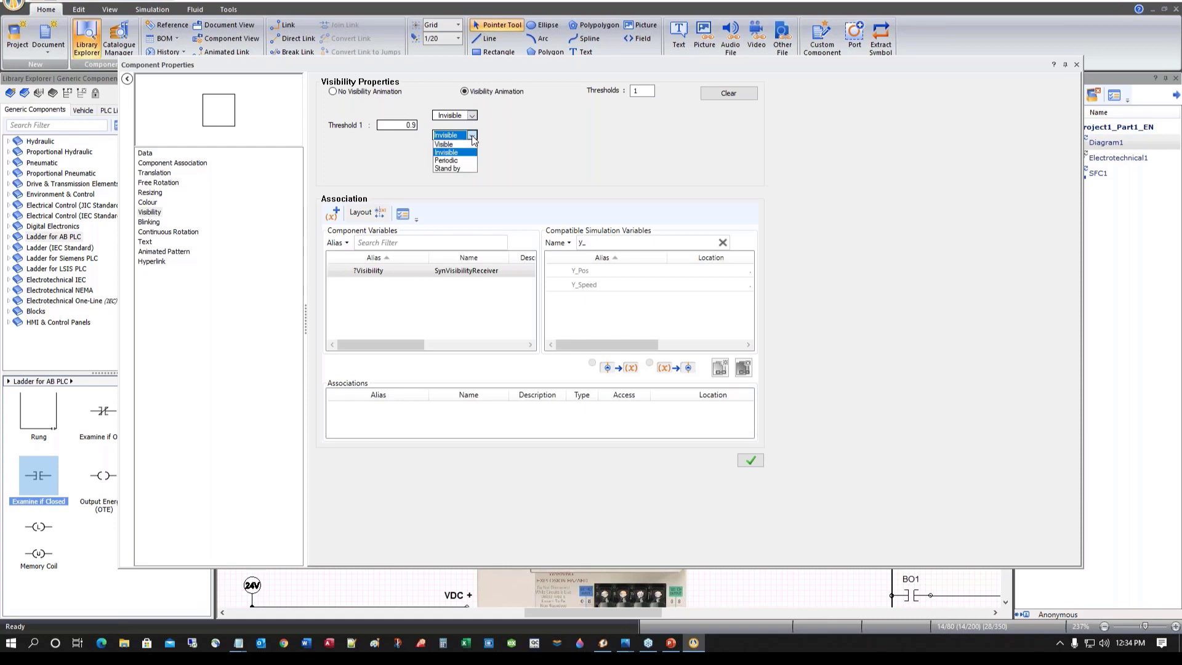
left_click(450, 144)
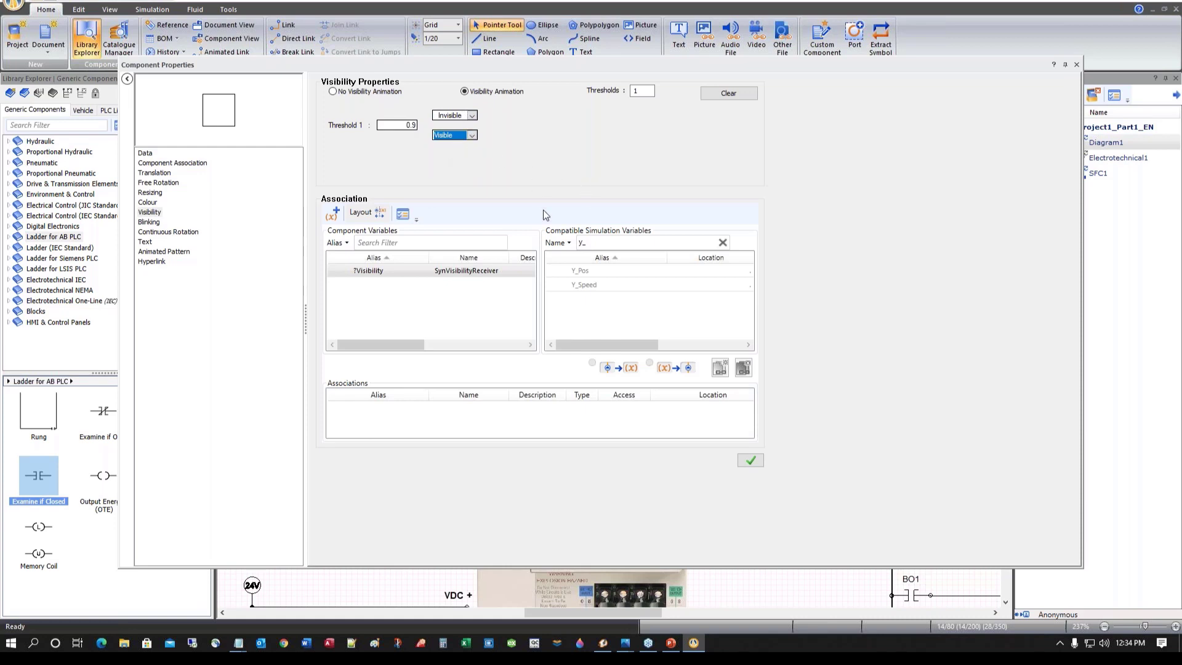
Associate the simulation variable Is_Visible with the box's visibility receiver, apply the link and close the component properties
left_click(606, 243)
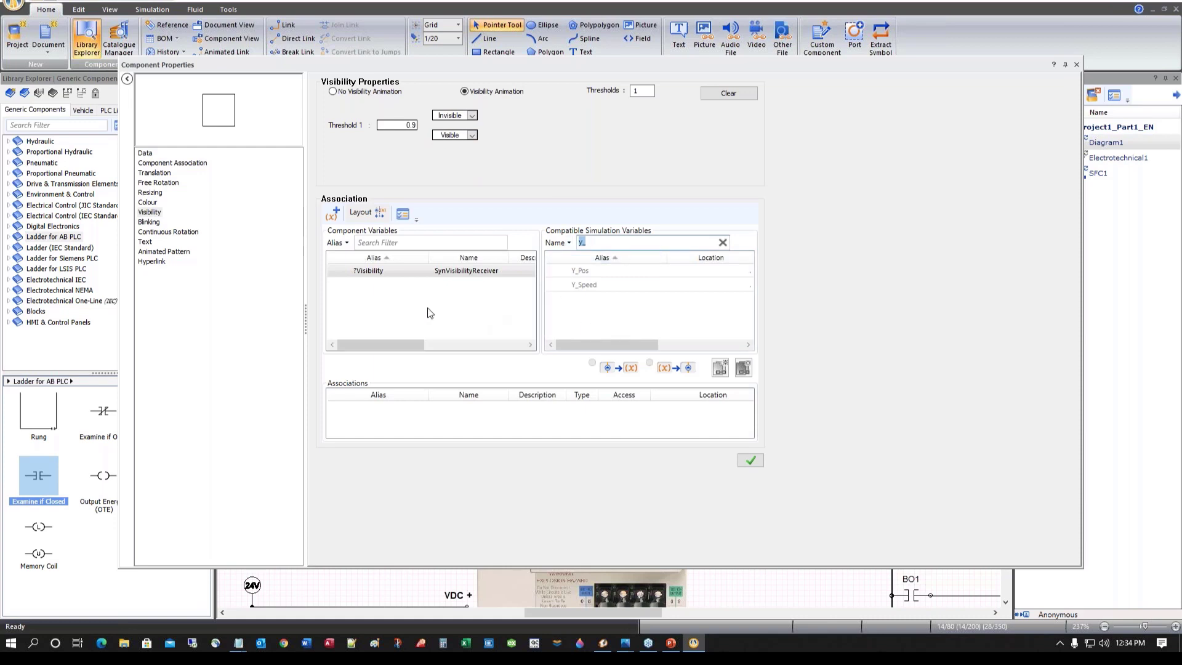
left_click_drag(582, 242, 592, 266)
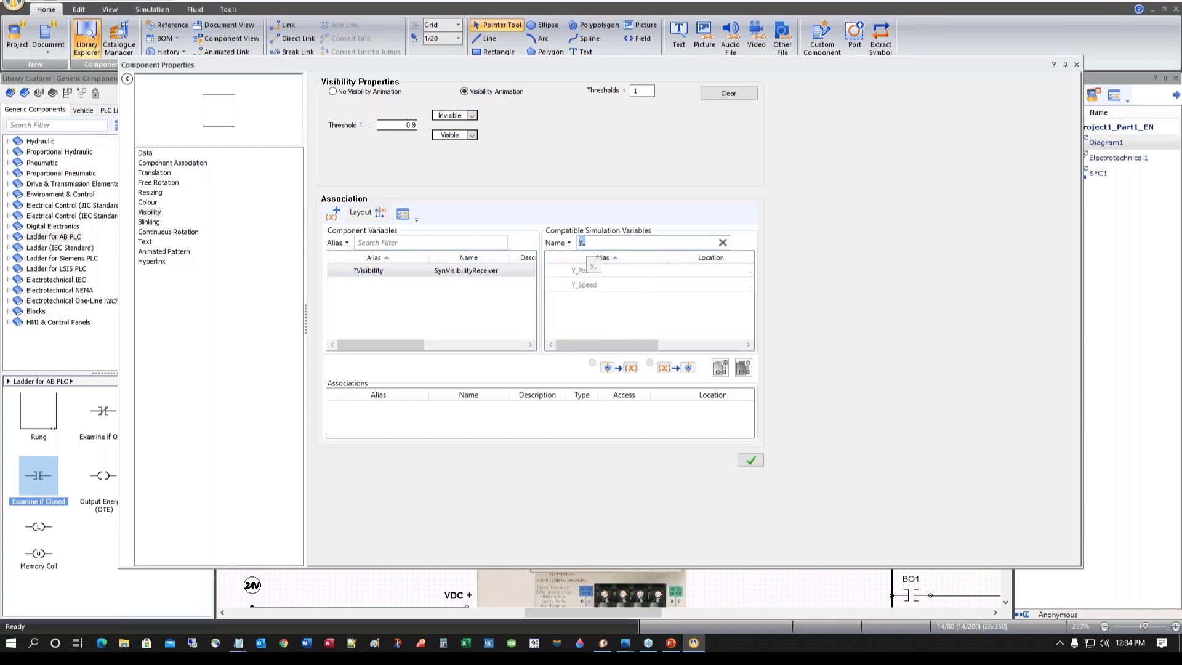
type("is")
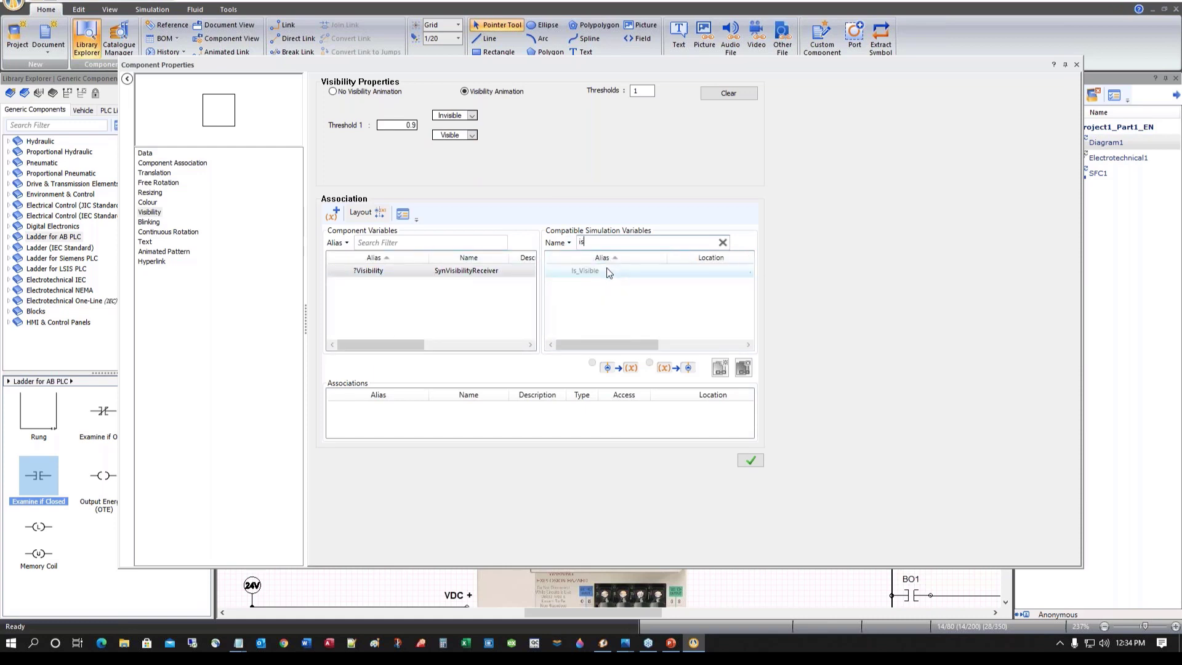
double_click(590, 271)
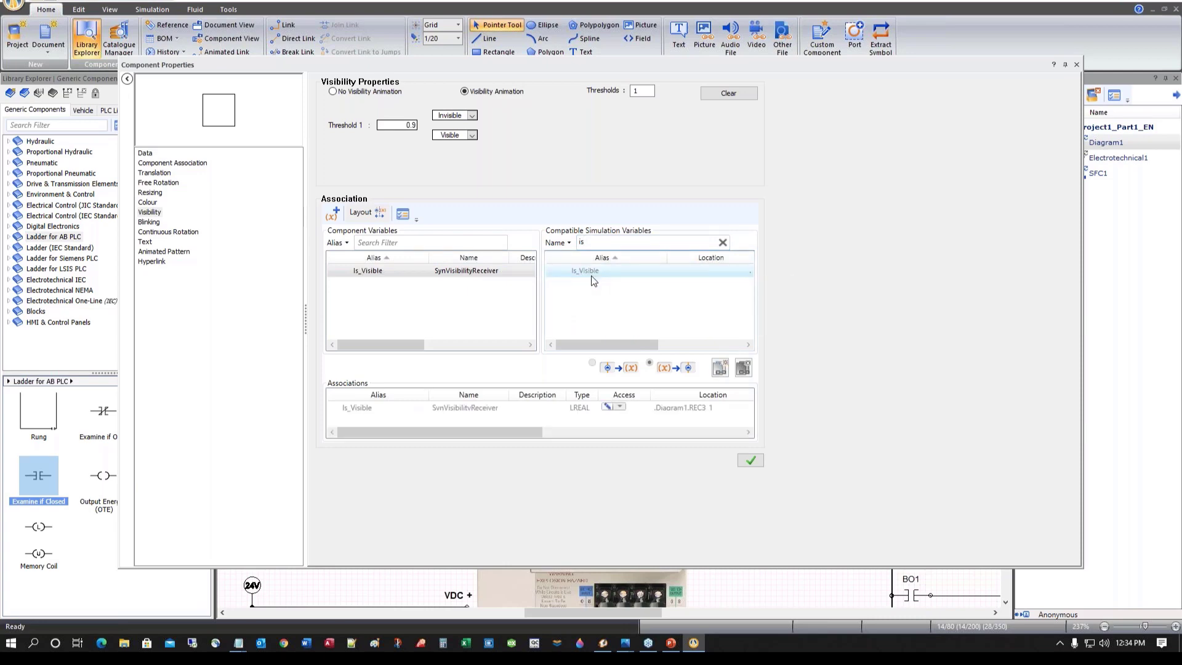
left_click(751, 461)
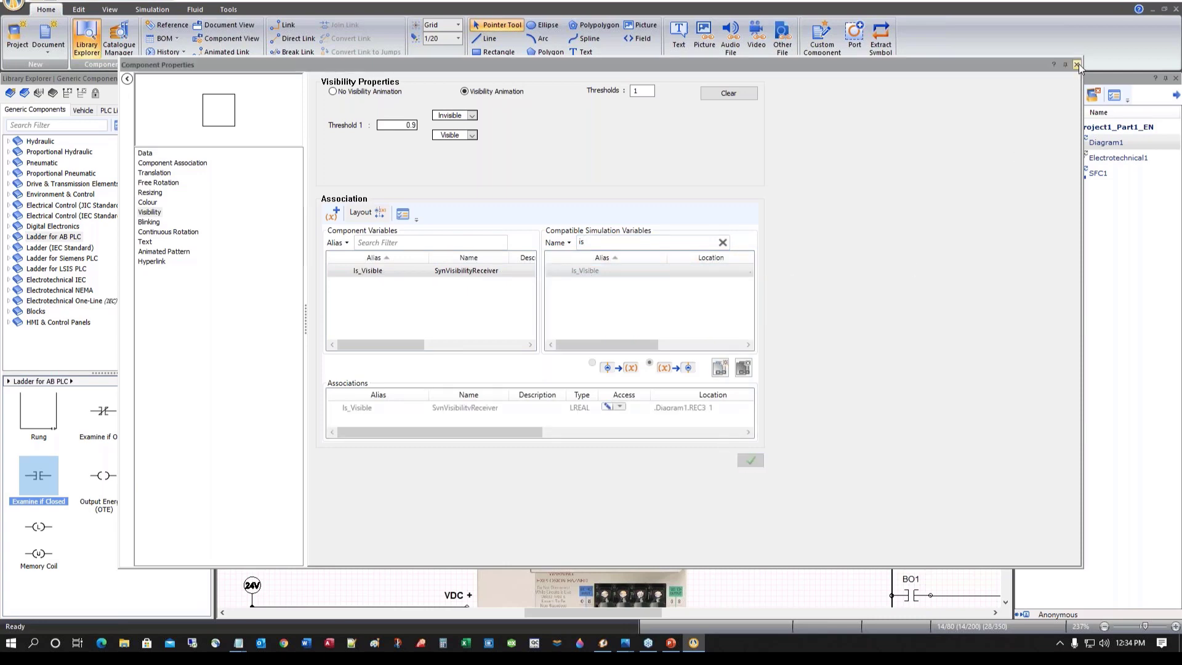
left_click(1076, 65)
Simulate the project with the Disconnect switch turned on, the motor and cycle started, observe the box's visibility, and stop the simulation
left_click(781, 379)
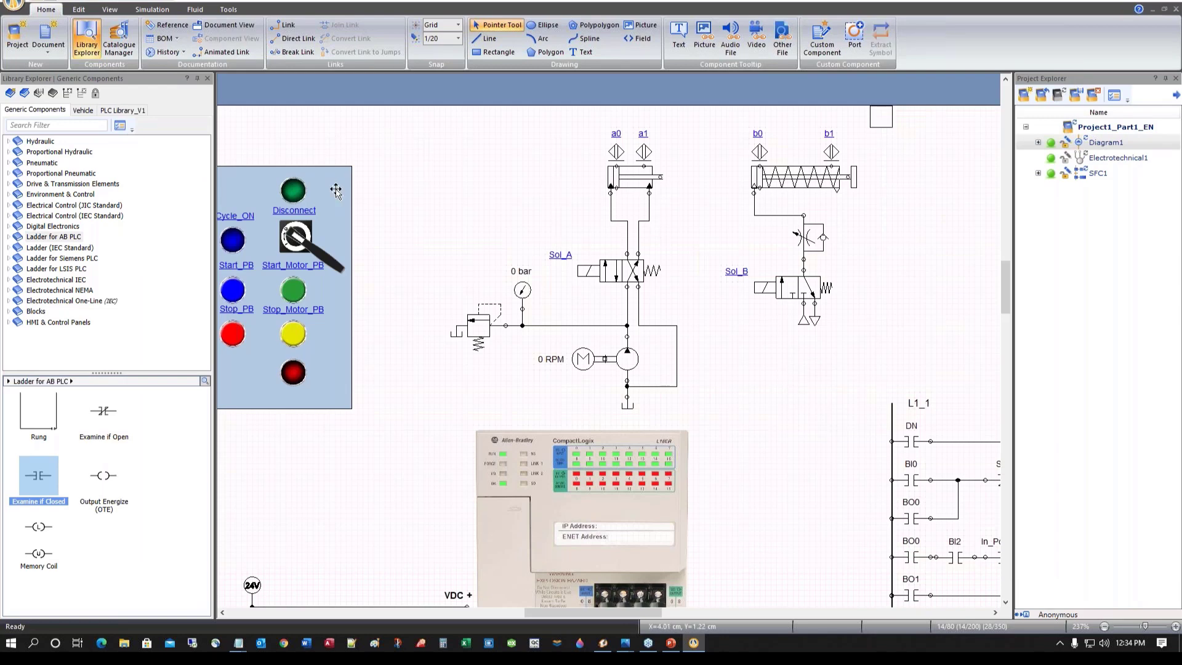
left_click(154, 2)
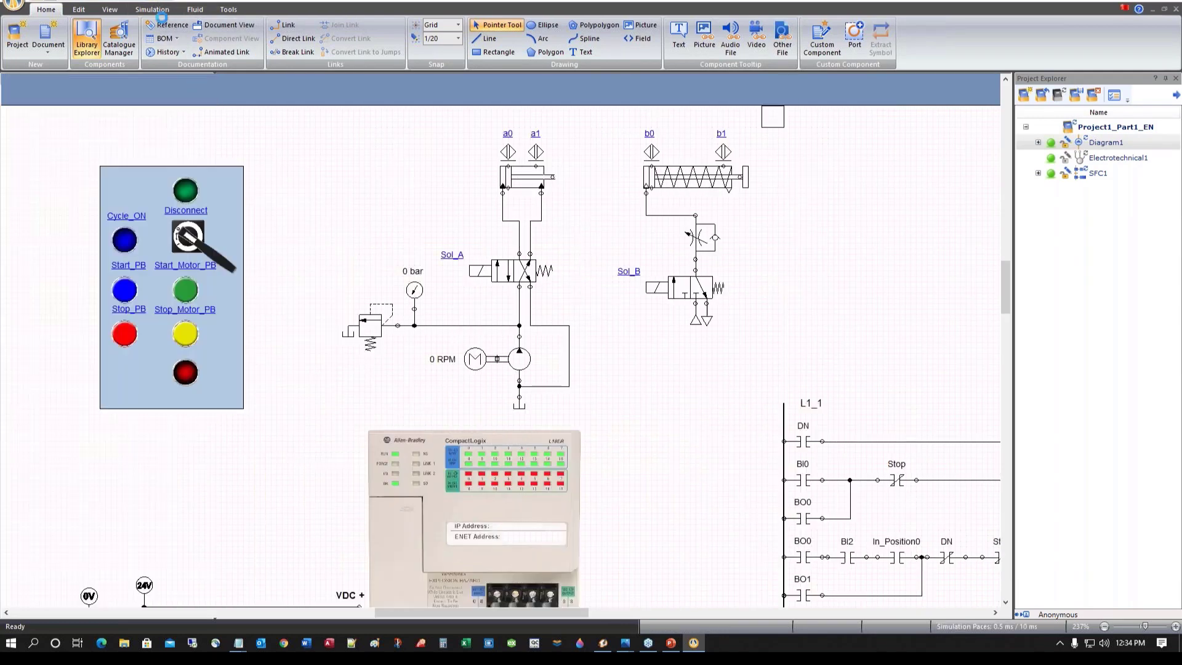
left_click(229, 274)
left_click(191, 291)
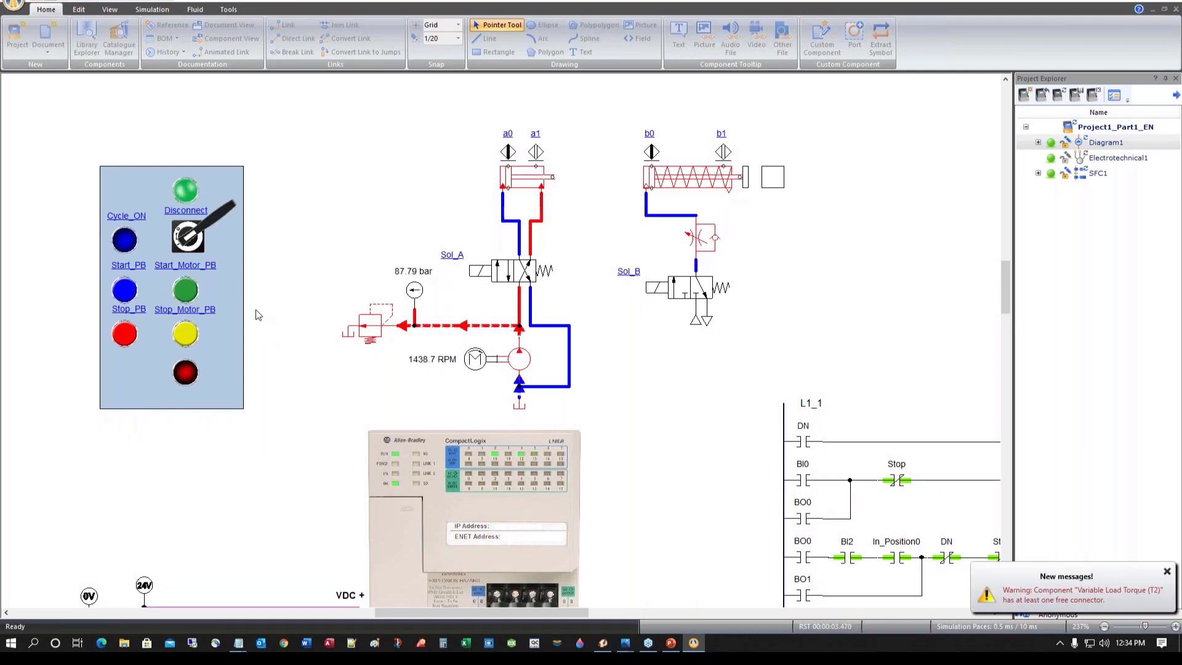
left_click(125, 291)
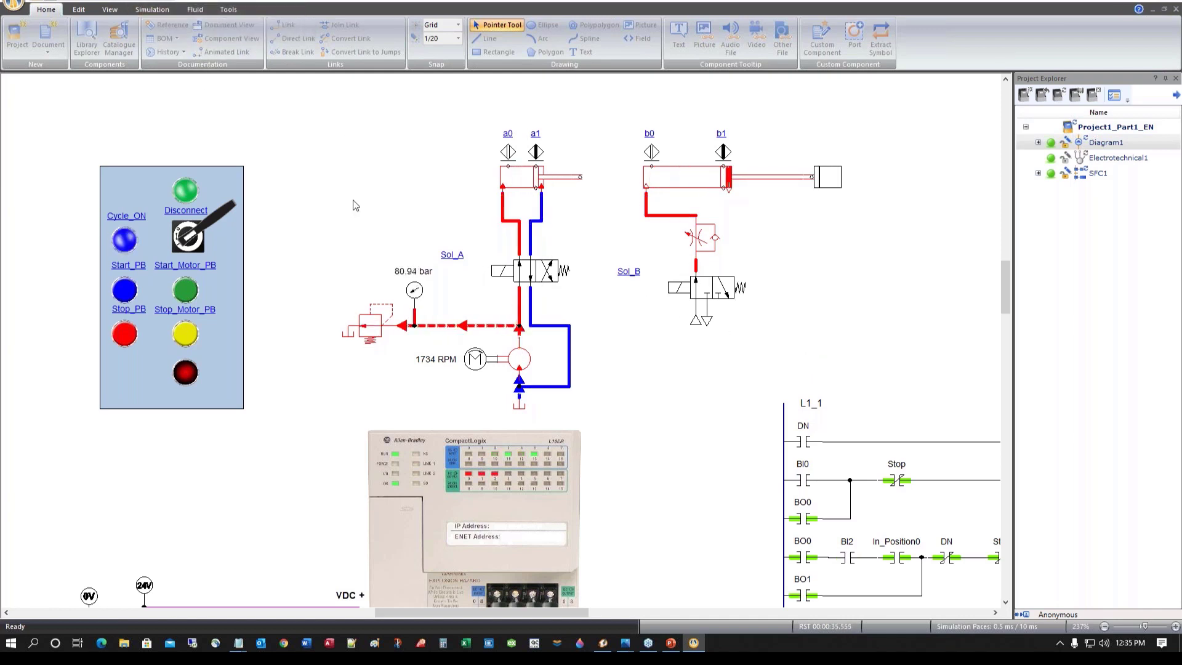
left_click(168, 1)
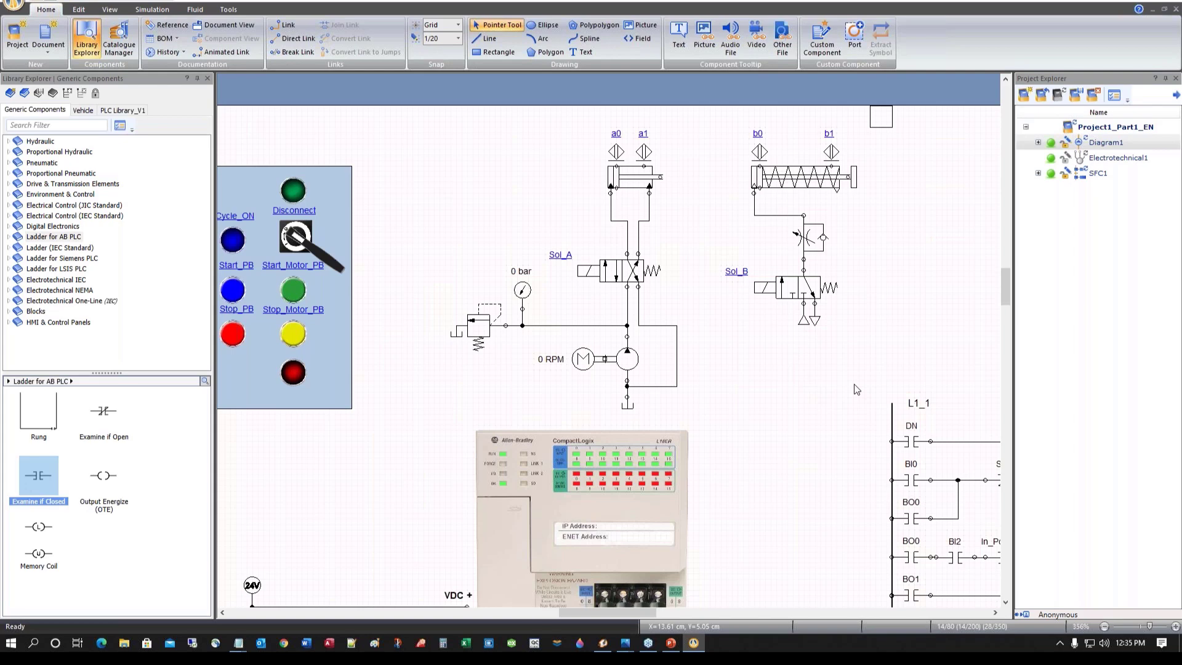
Draw a long thin horizontal rectangle beyond the second cylinder's rod, level with the cylinder's lower edge, using the full Grid snap
scroll(856, 389, "up", 2)
scroll(890, 388, "up", 3)
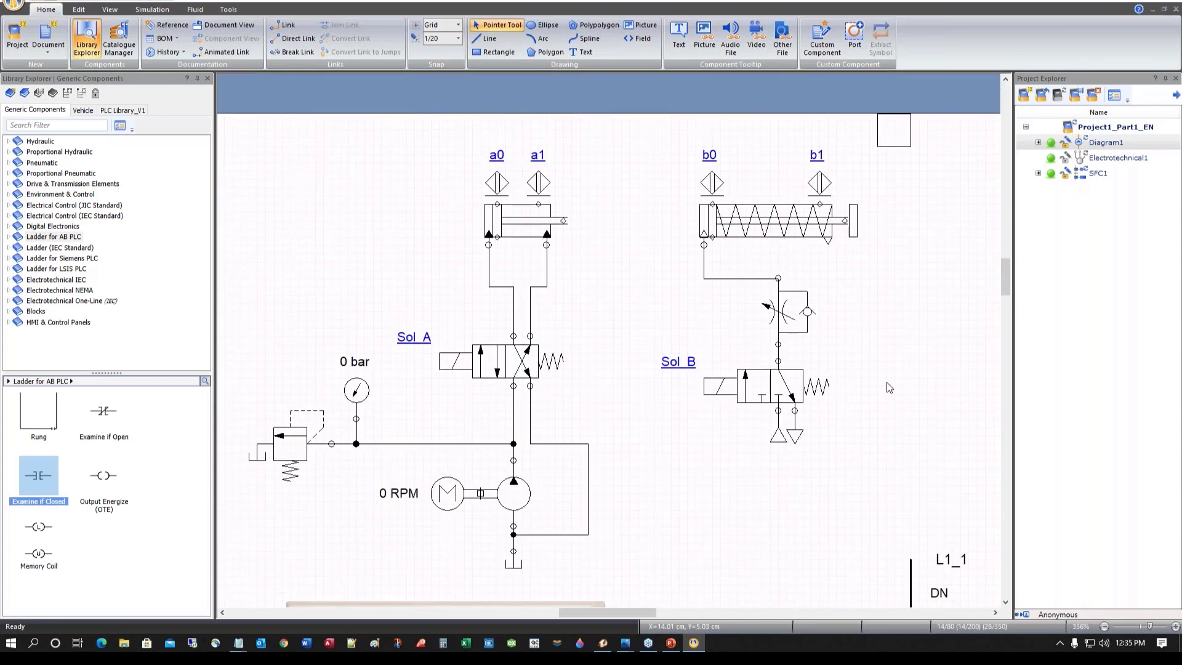
scroll(885, 385, "right", 3)
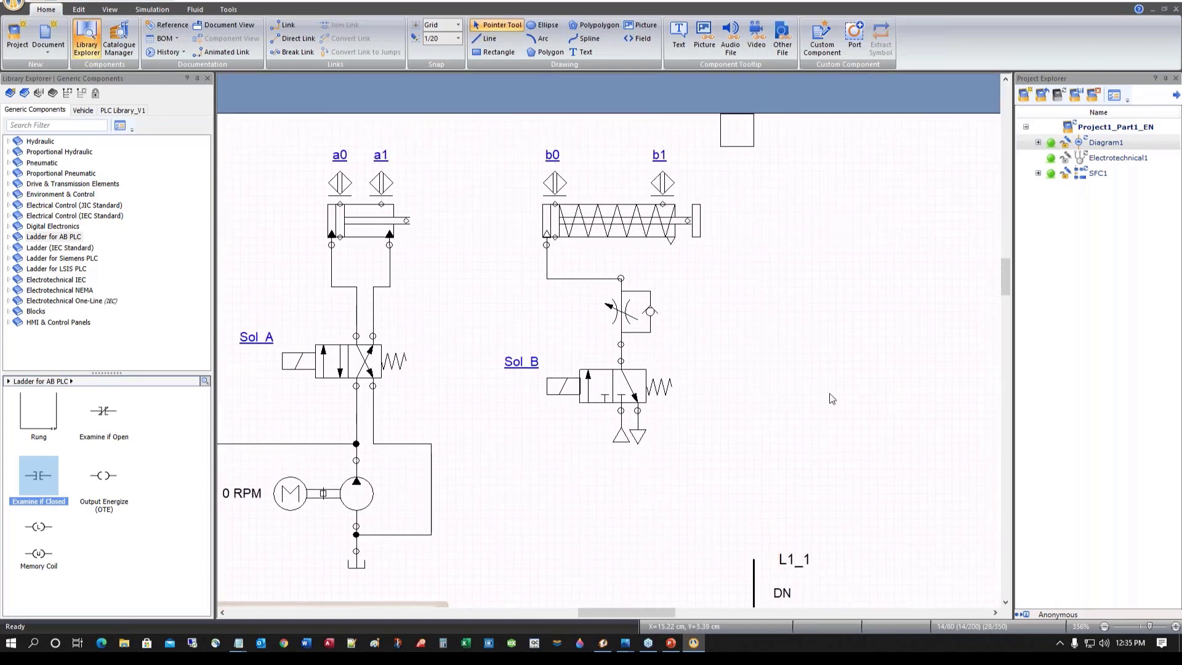
scroll(832, 399, "up", 1)
scroll(833, 399, "up", 2)
scroll(830, 400, "left", 1)
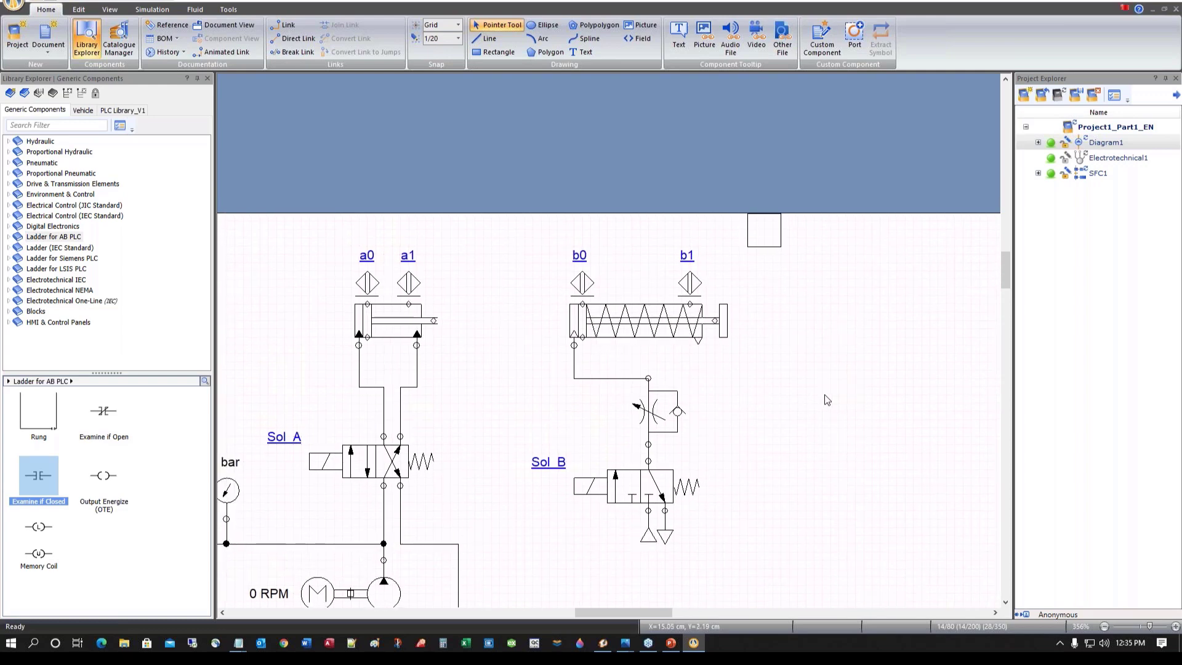
scroll(827, 400, "right", 2)
scroll(827, 400, "up", 4)
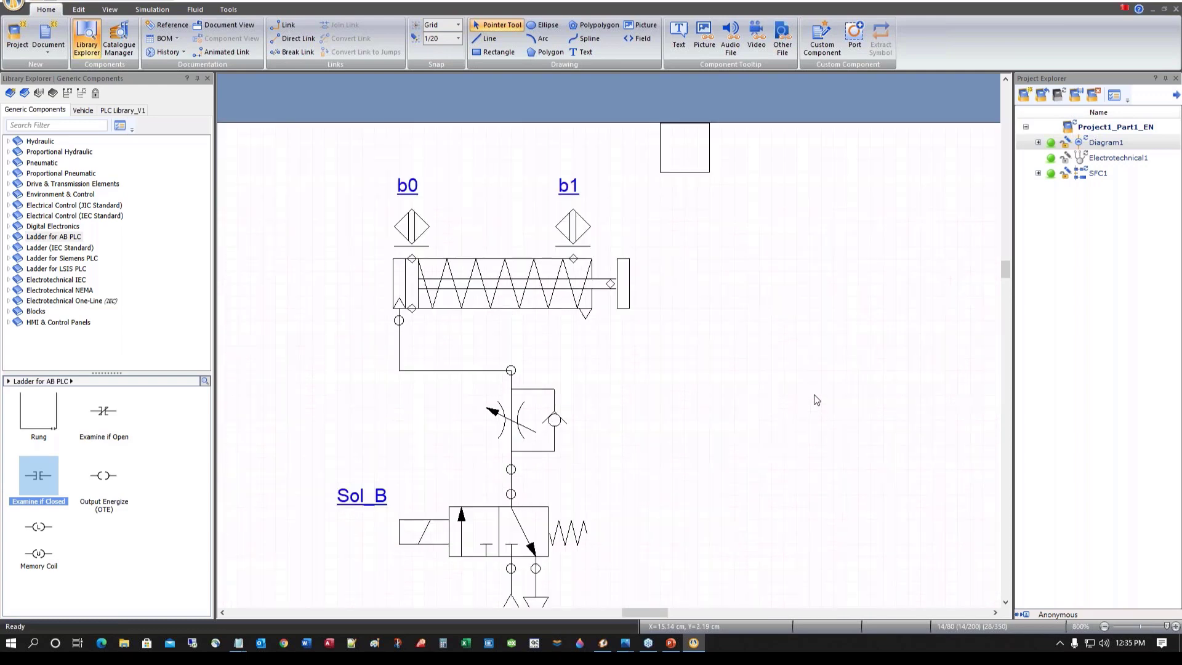
scroll(817, 400, "up", 3)
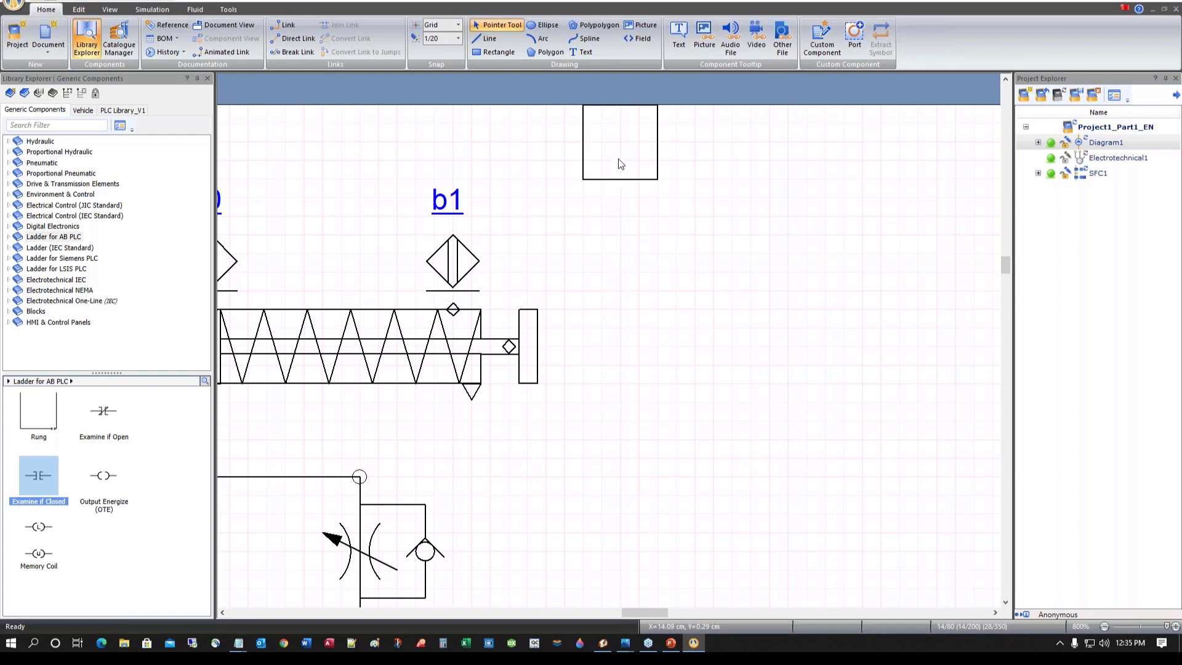
left_click(487, 52)
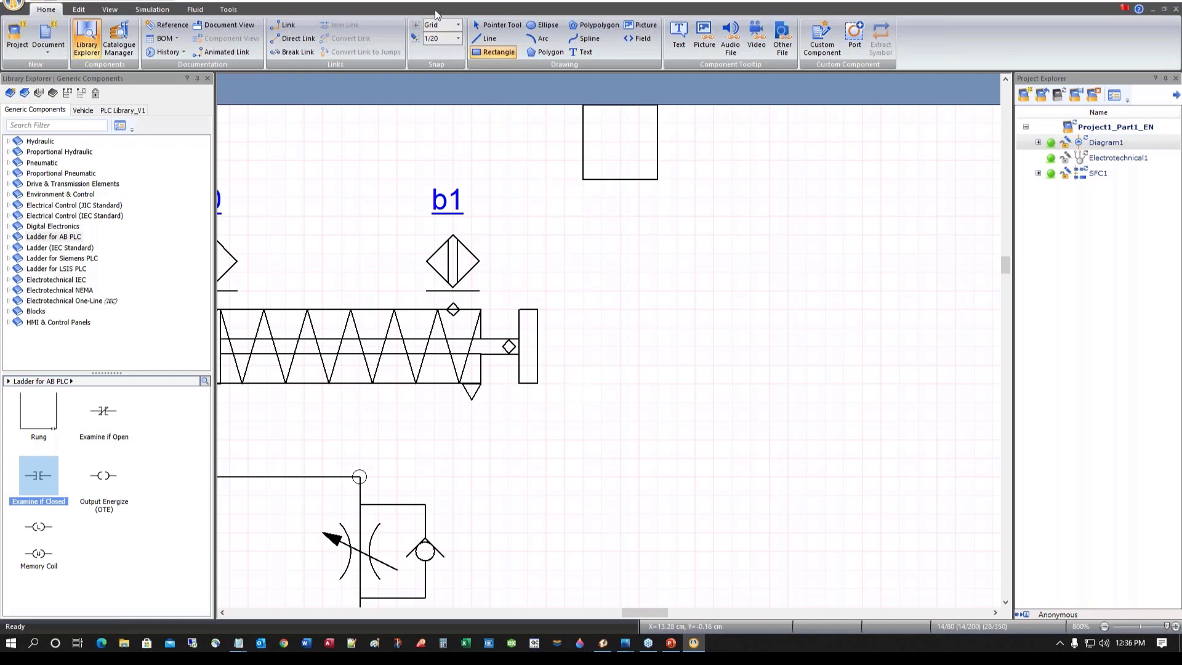
left_click(458, 39)
left_click(445, 53)
mouse_move(574, 385)
left_mouse_down()
mouse_move(728, 404)
mouse_move(955, 404)
left_mouse_up()
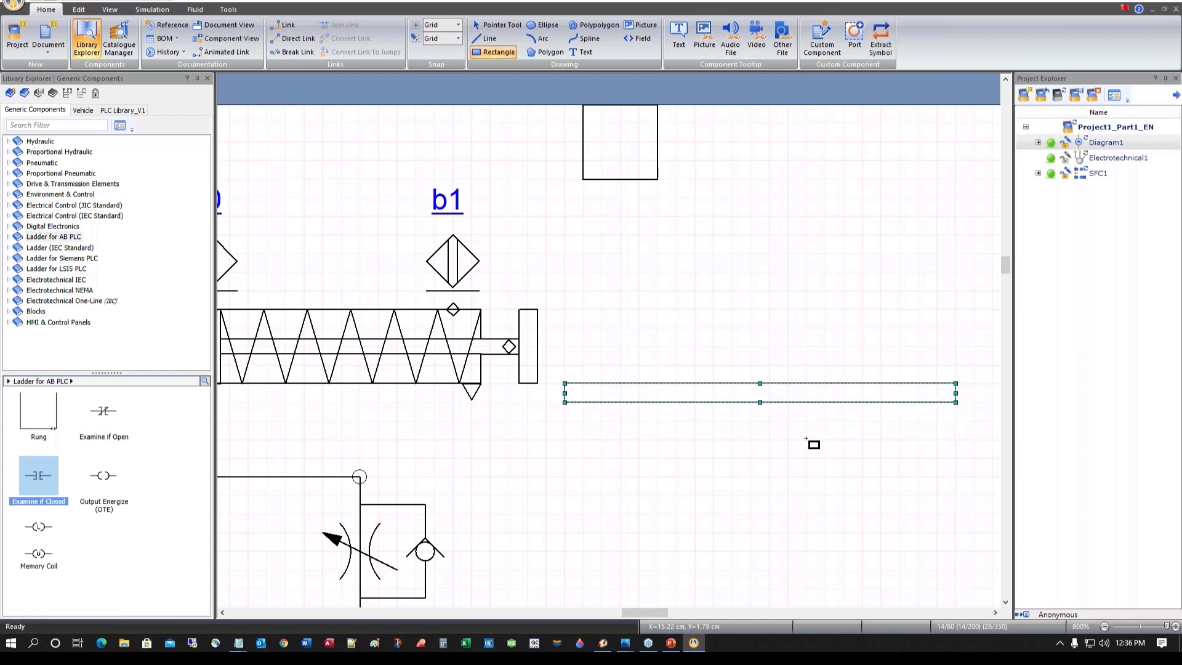
Set the drawing snap to 1/2 and halve the long rectangle's height by raising its lower edge
left_click(458, 39)
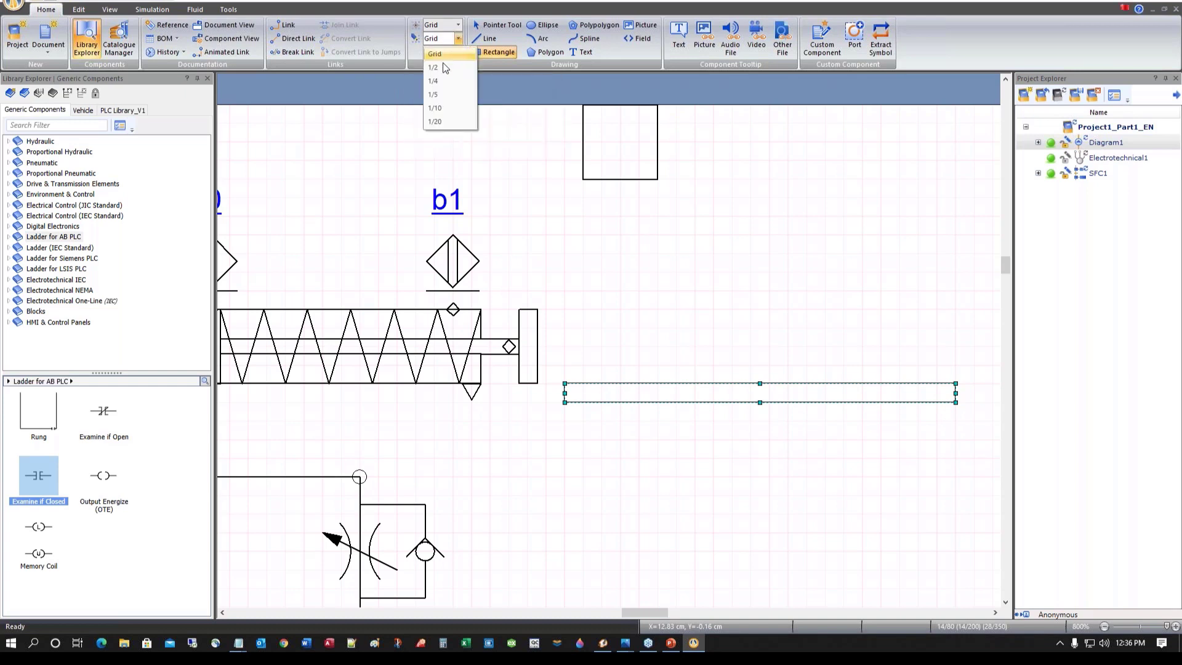
left_click(445, 67)
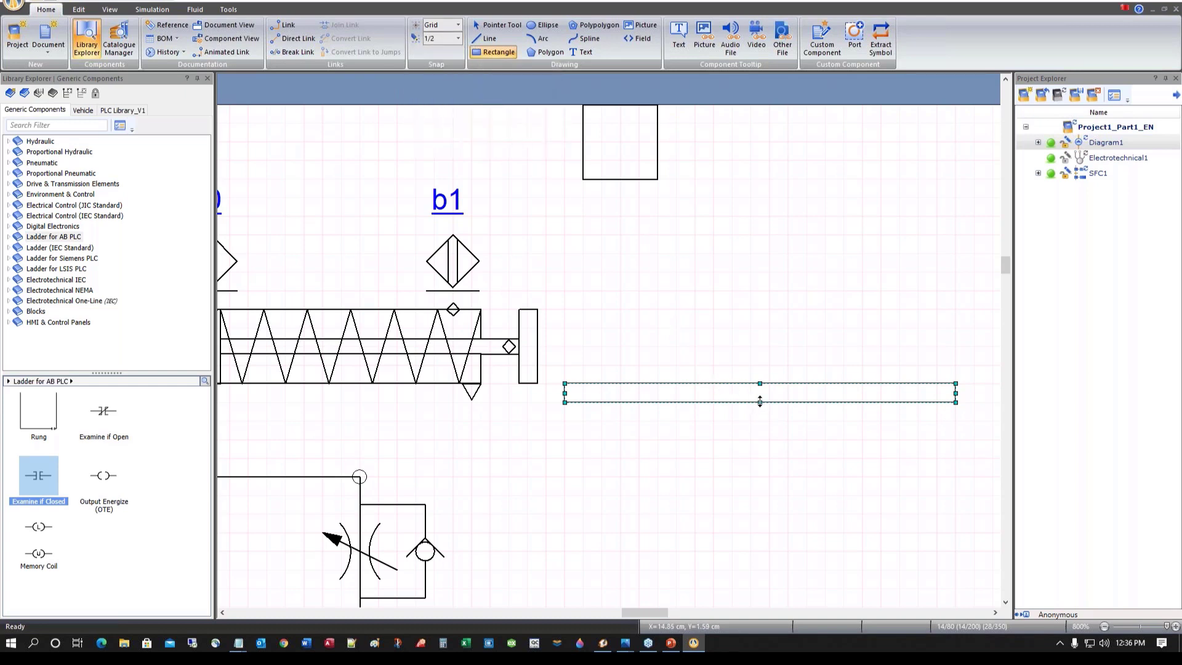
left_click_drag(760, 401, 760, 393)
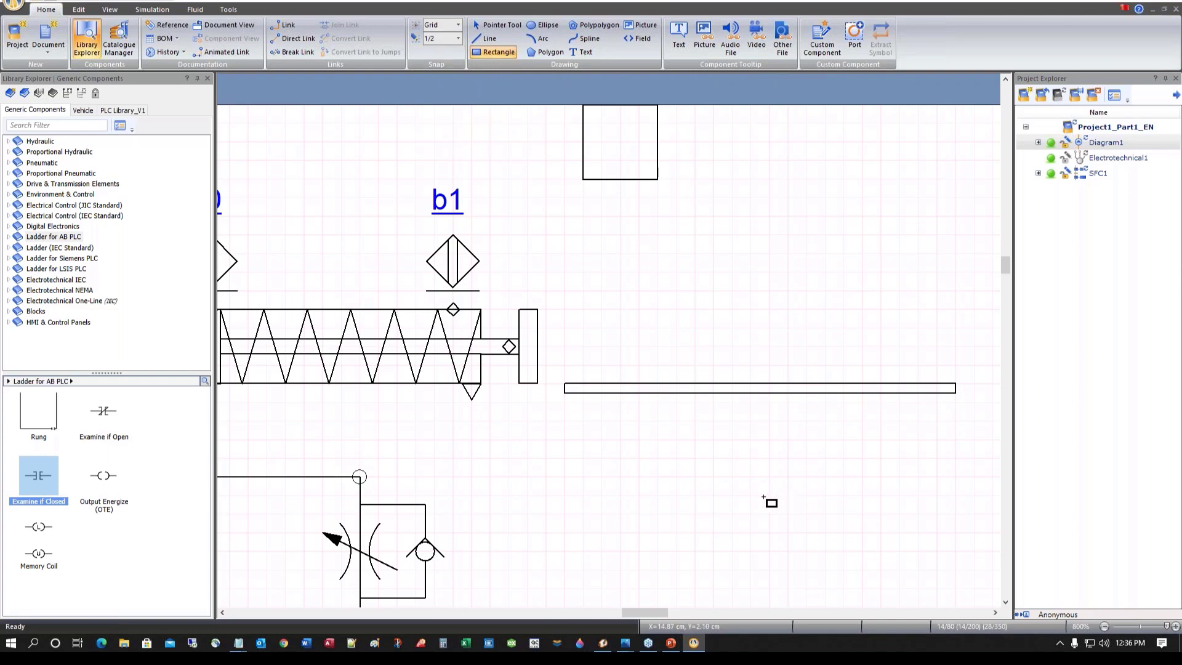
key("Escape")
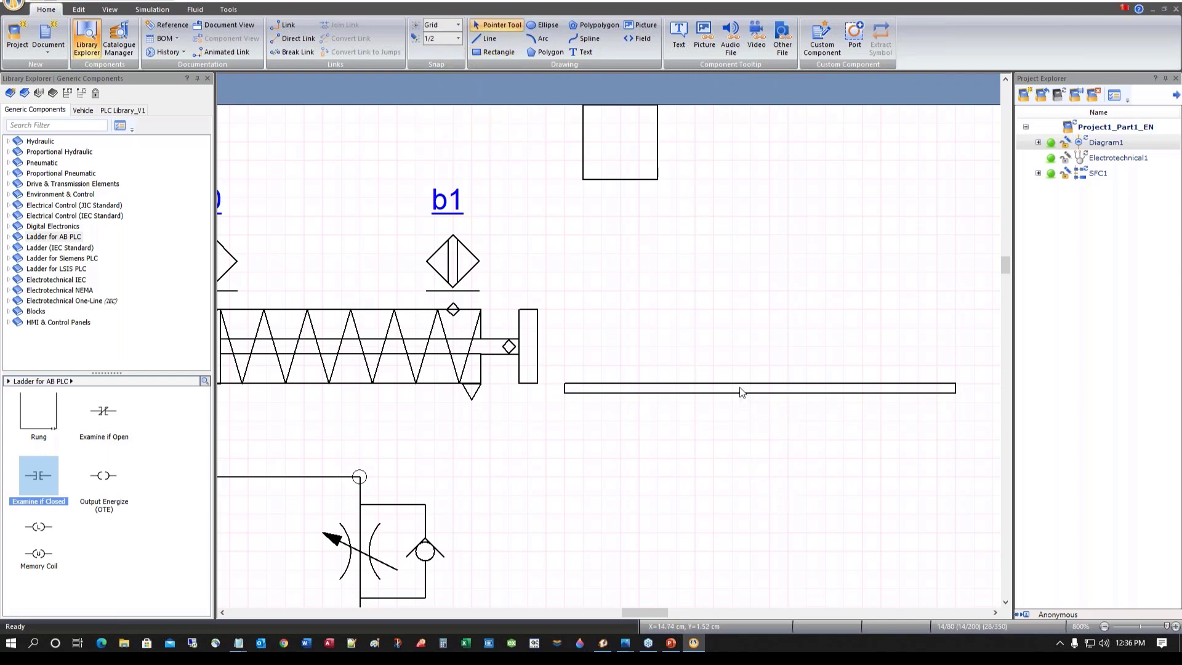
Fill the long rectangle with diagonal hatch pattern 33
left_click(739, 384)
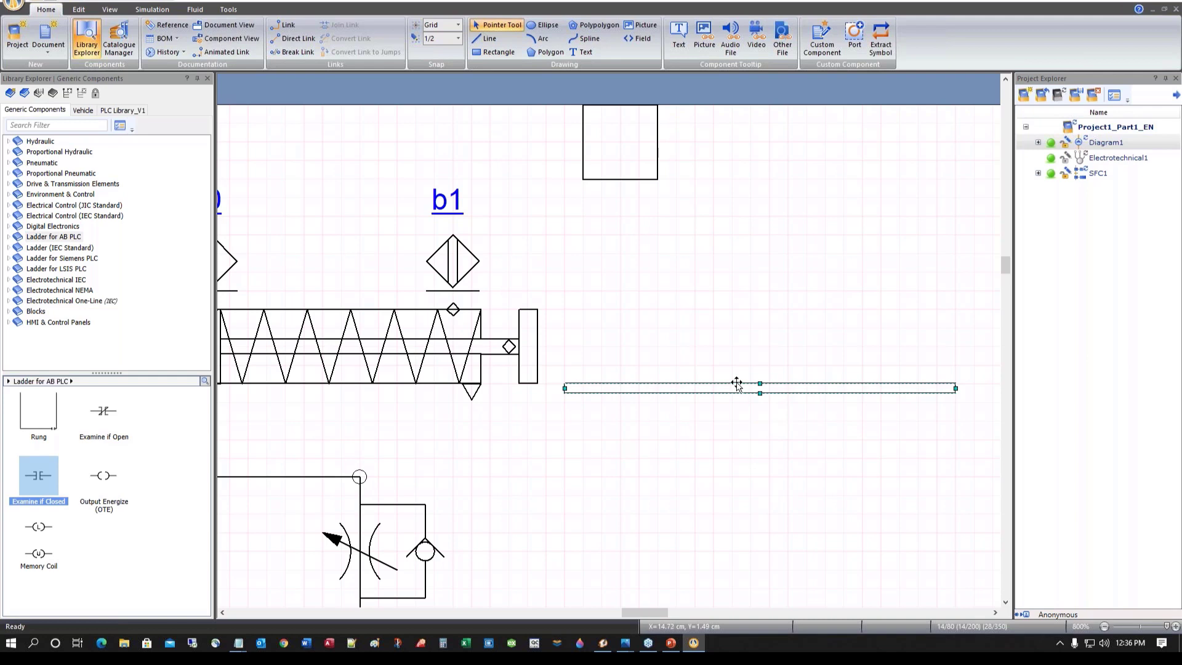
left_click(79, 10)
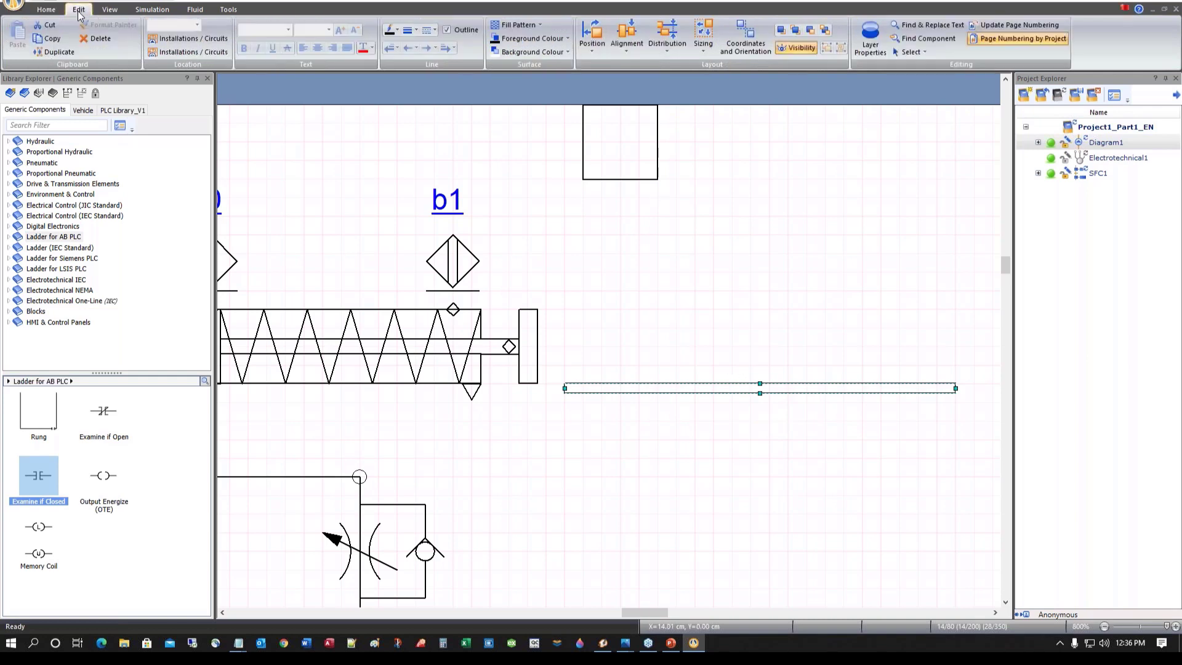
left_click(513, 25)
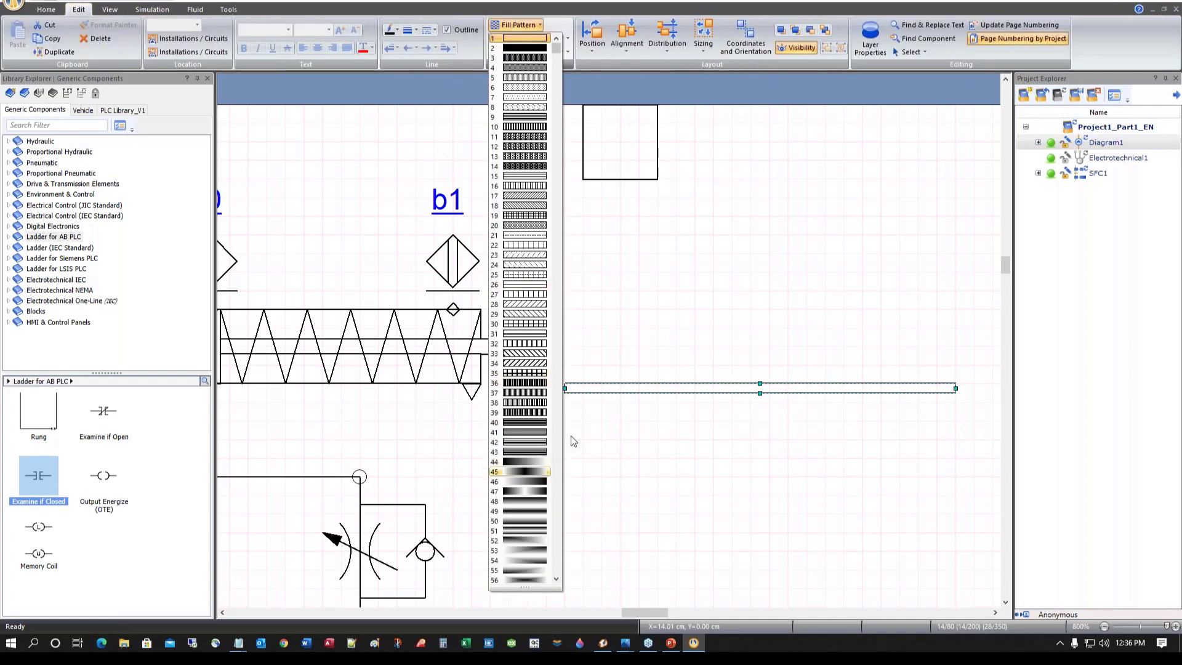
left_click(520, 354)
left_click(690, 483)
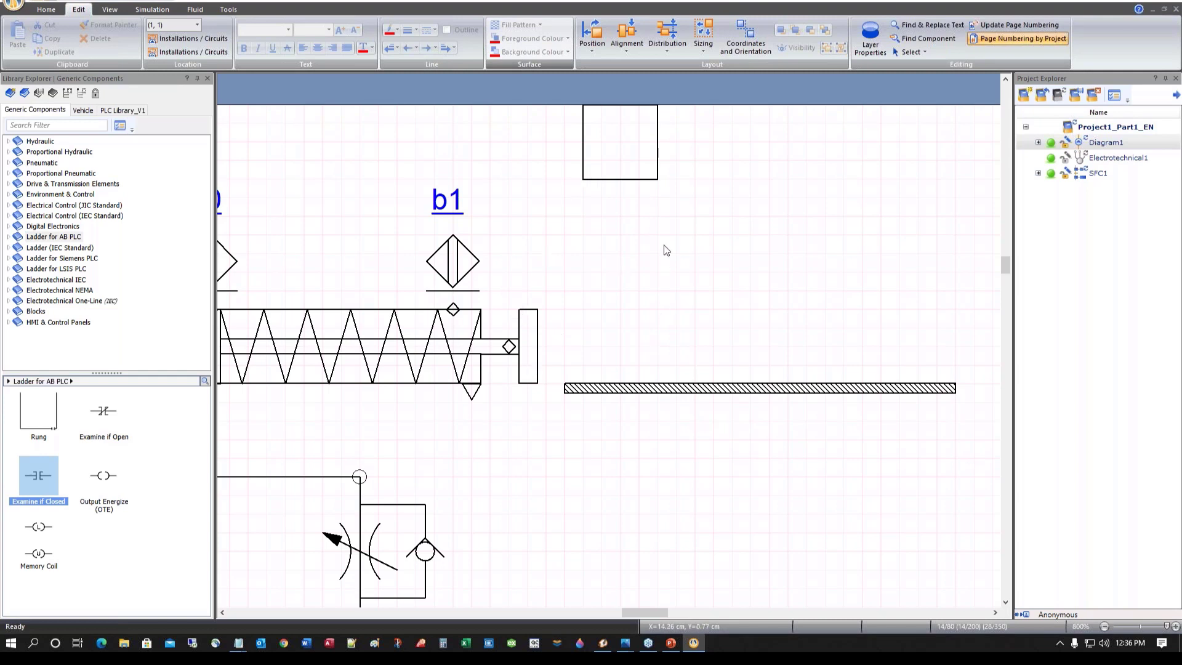
Give the square box the solid fill pattern 2 and an orange foreground colour
left_click(604, 179)
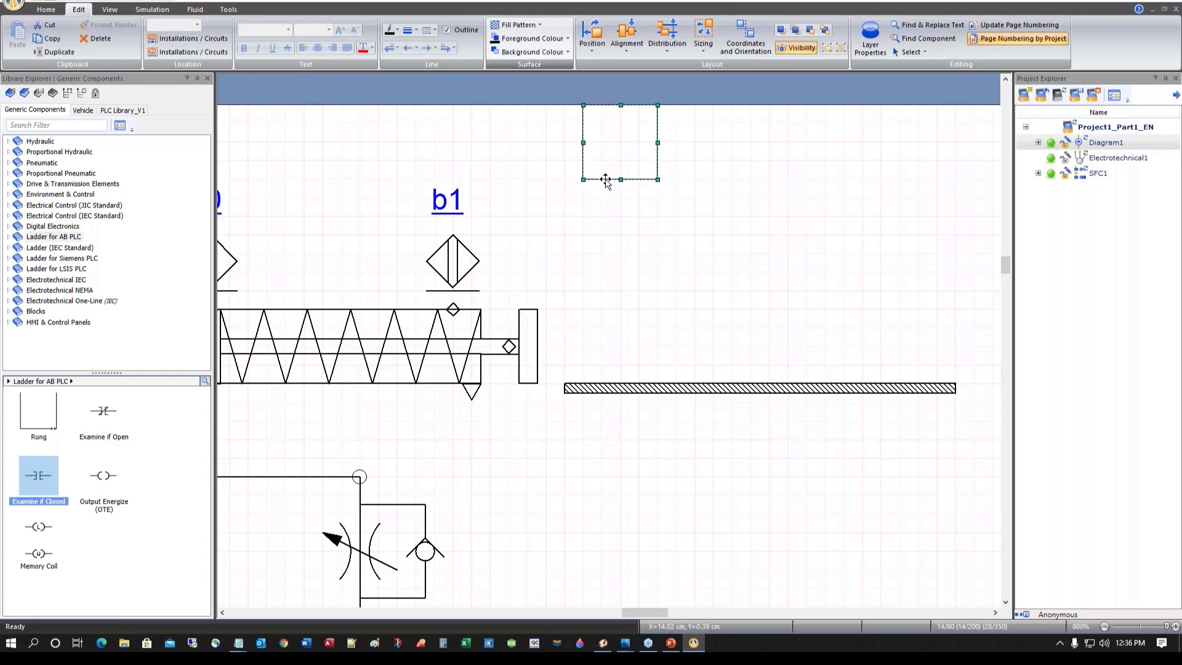
double_click(583, 118)
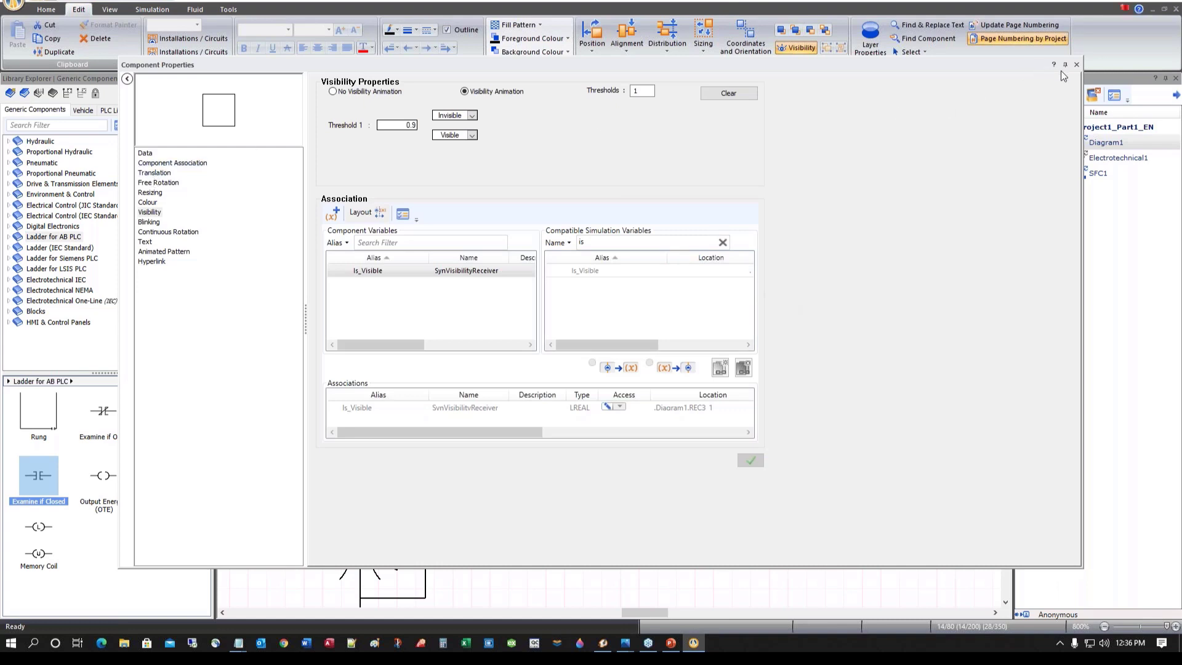
left_click(1077, 65)
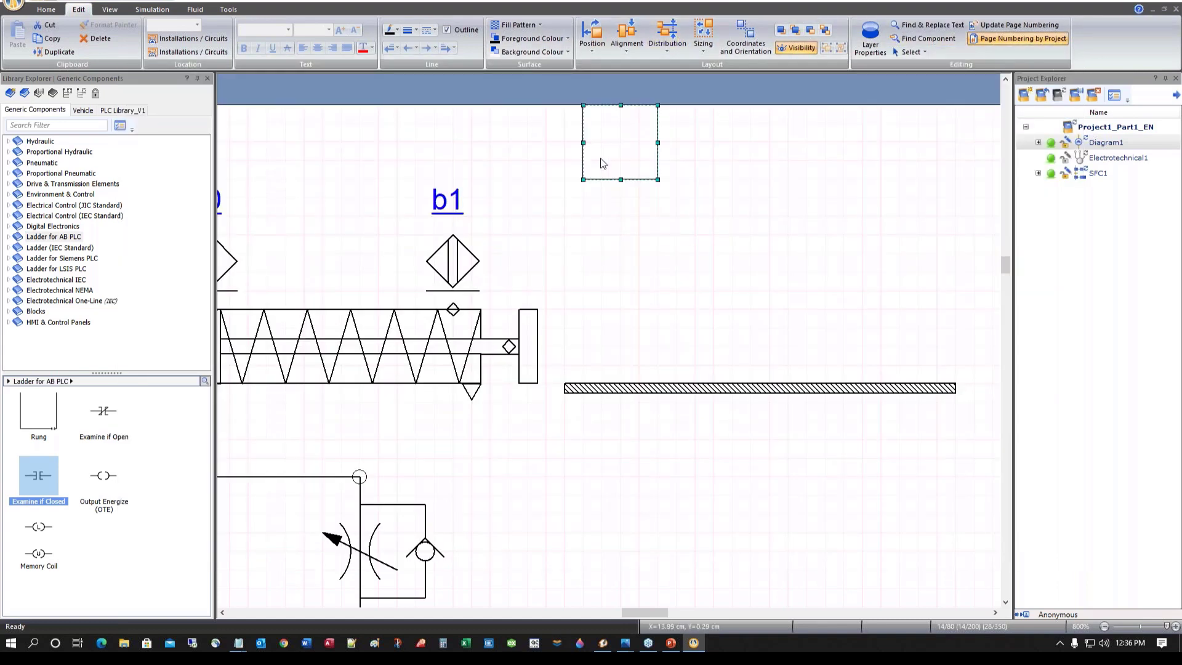
left_click(519, 24)
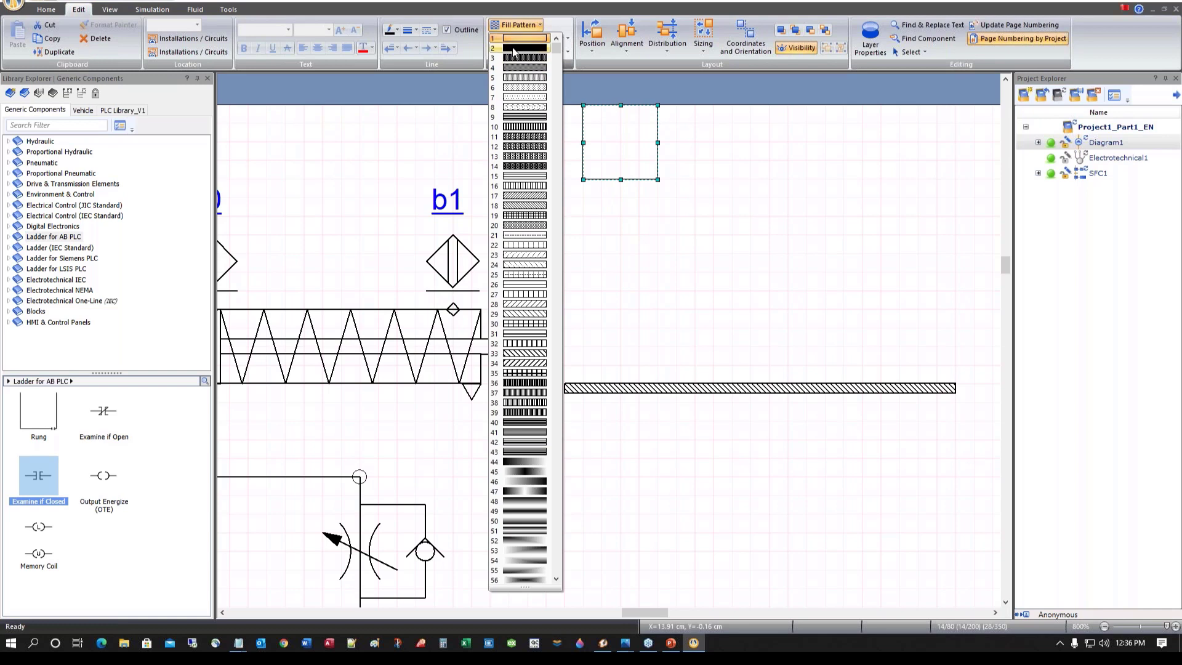
left_click(514, 49)
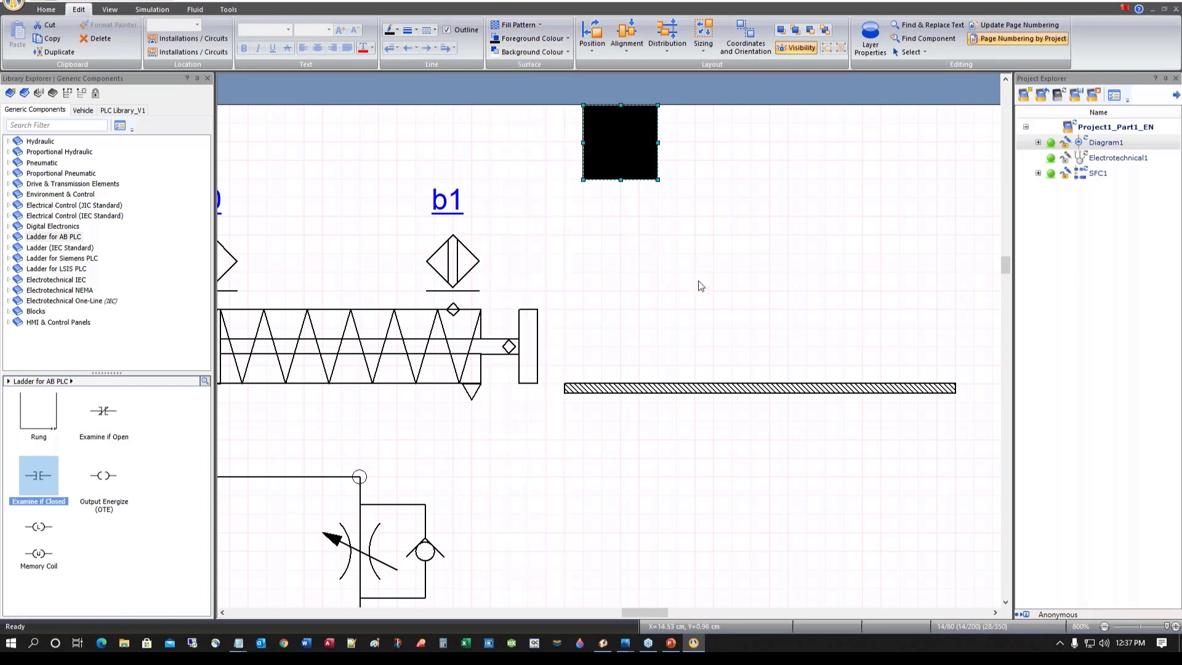
left_click(530, 38)
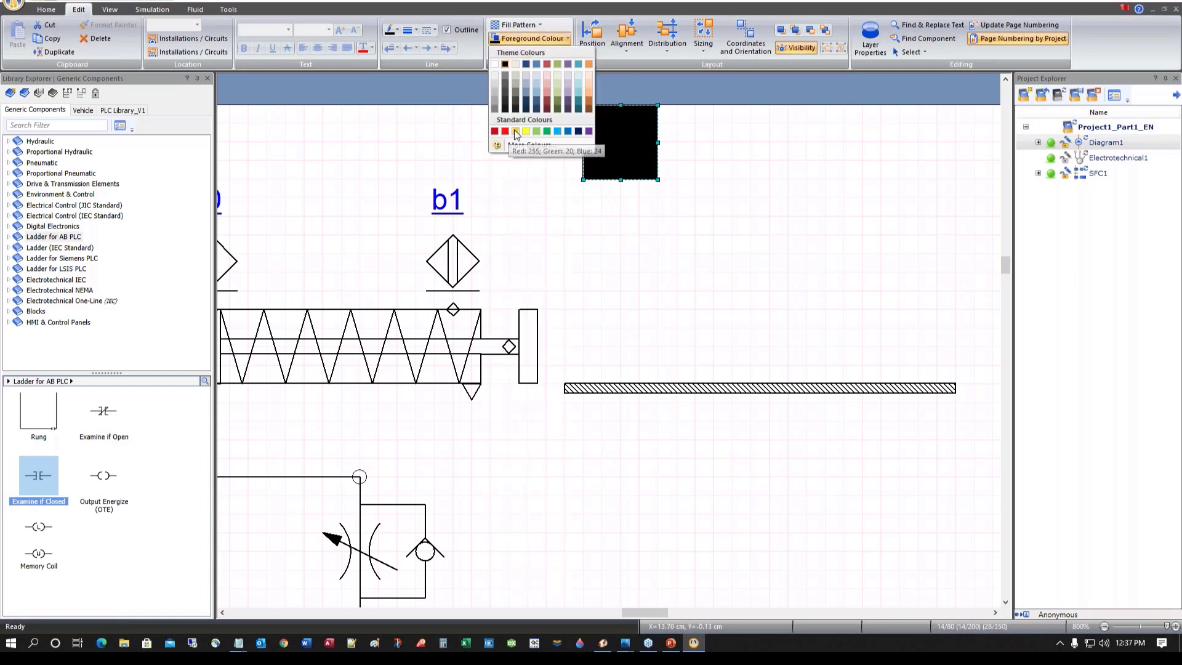
left_click(516, 132)
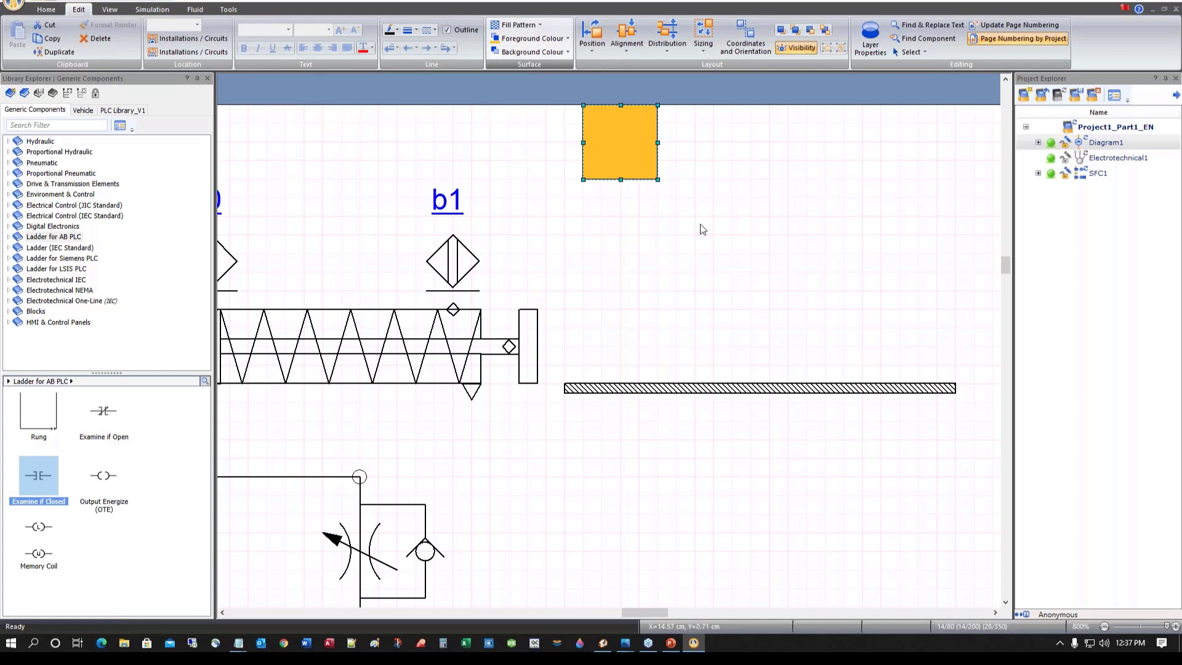
left_click(665, 238)
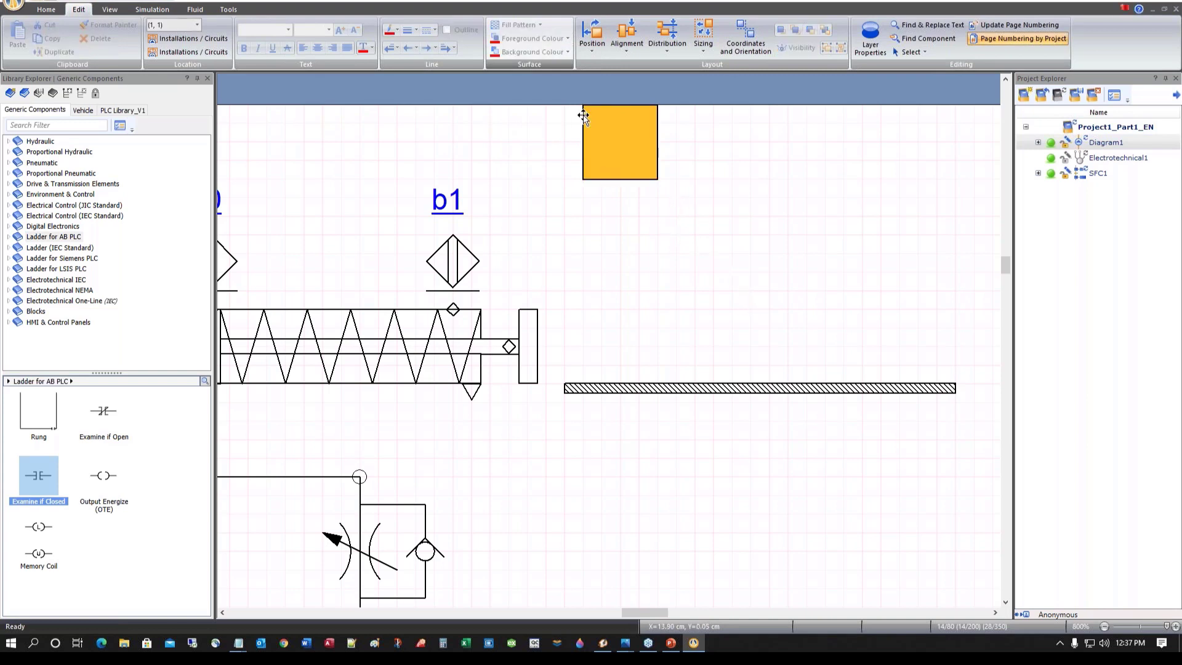
Remove the outline from the orange box and reselect the box
left_click(583, 116)
left_click(447, 30)
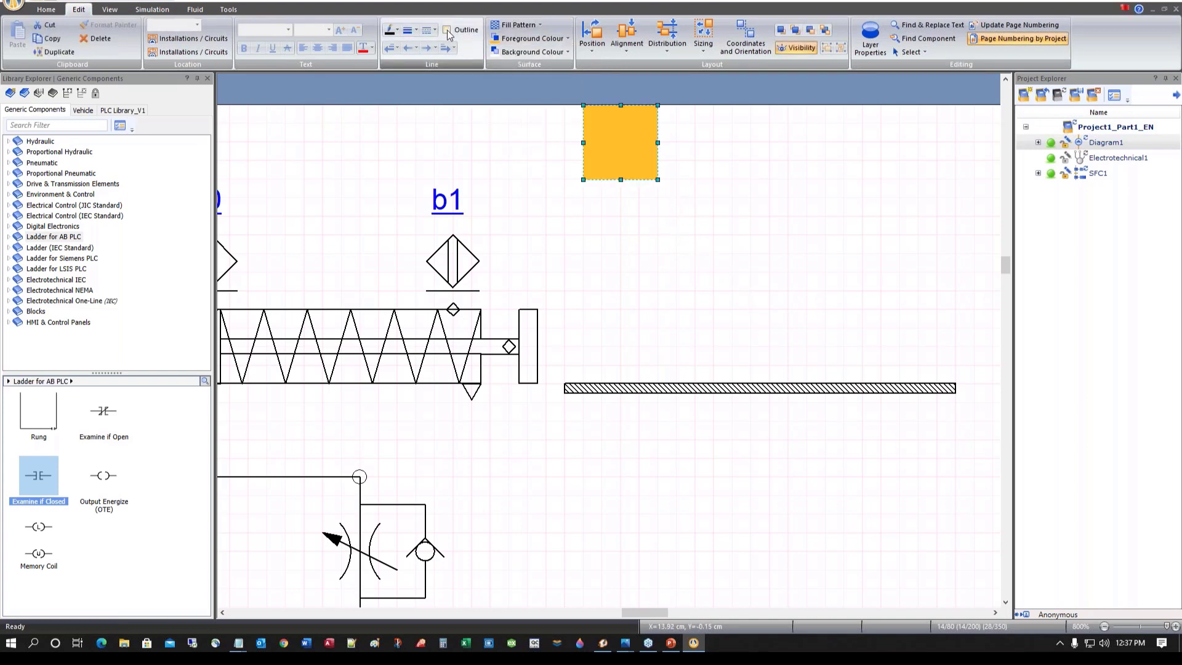
left_click(690, 192)
left_click(616, 141)
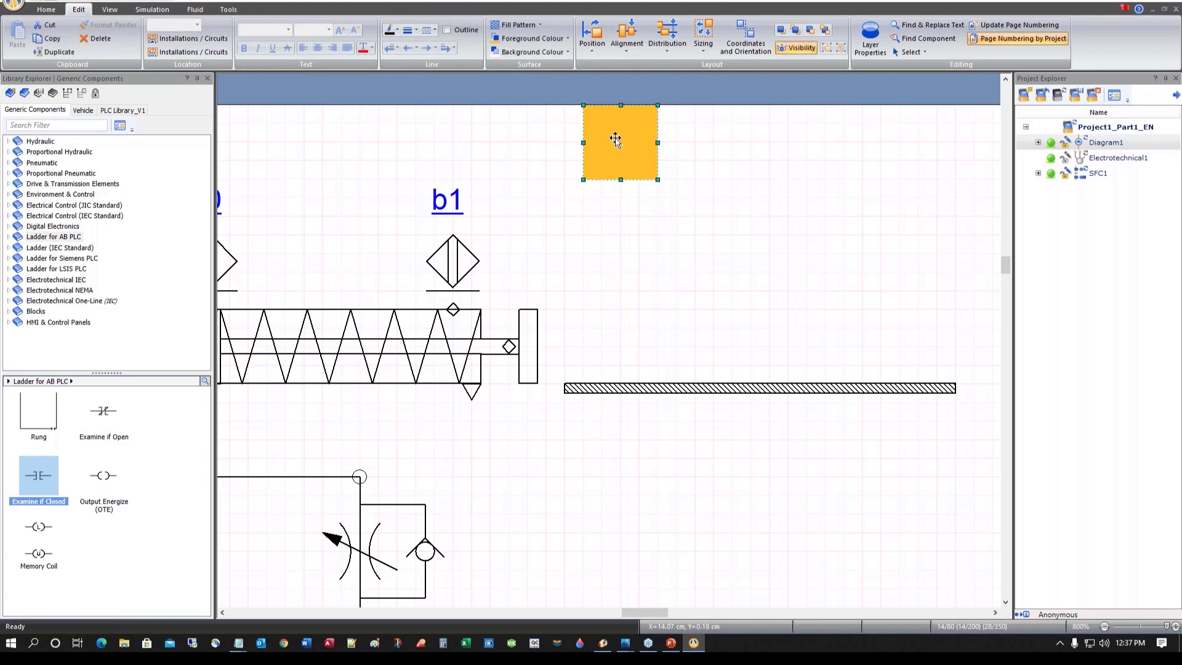
Fill the orange square box with gradient pattern 47
left_click(520, 25)
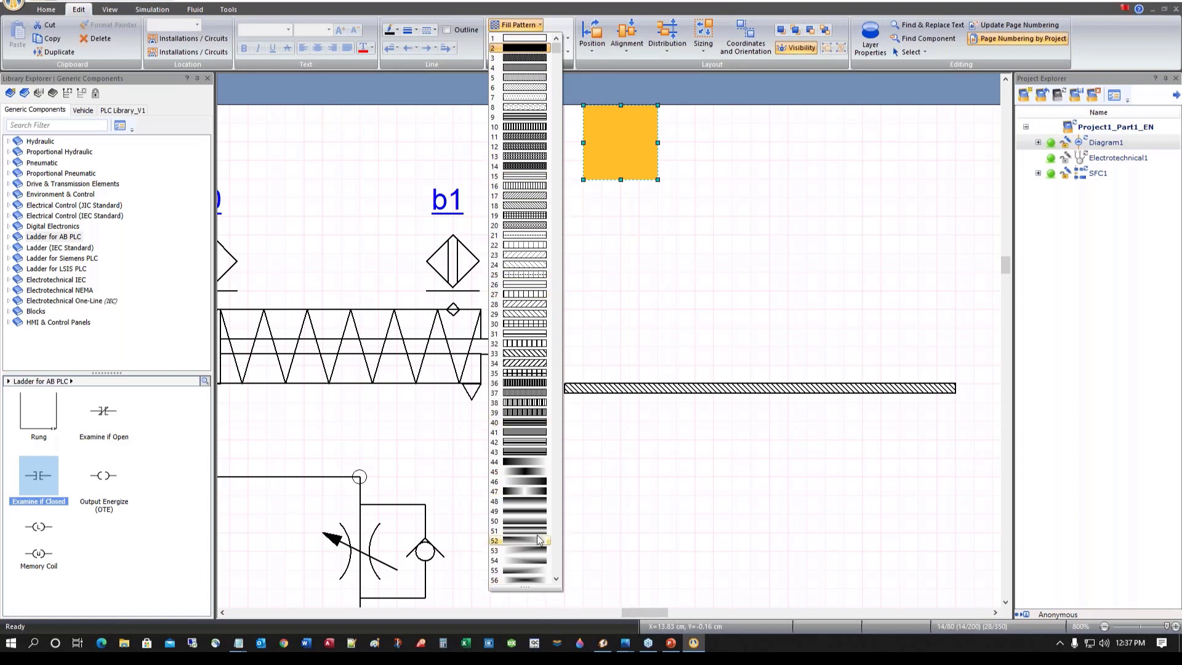
left_click(527, 491)
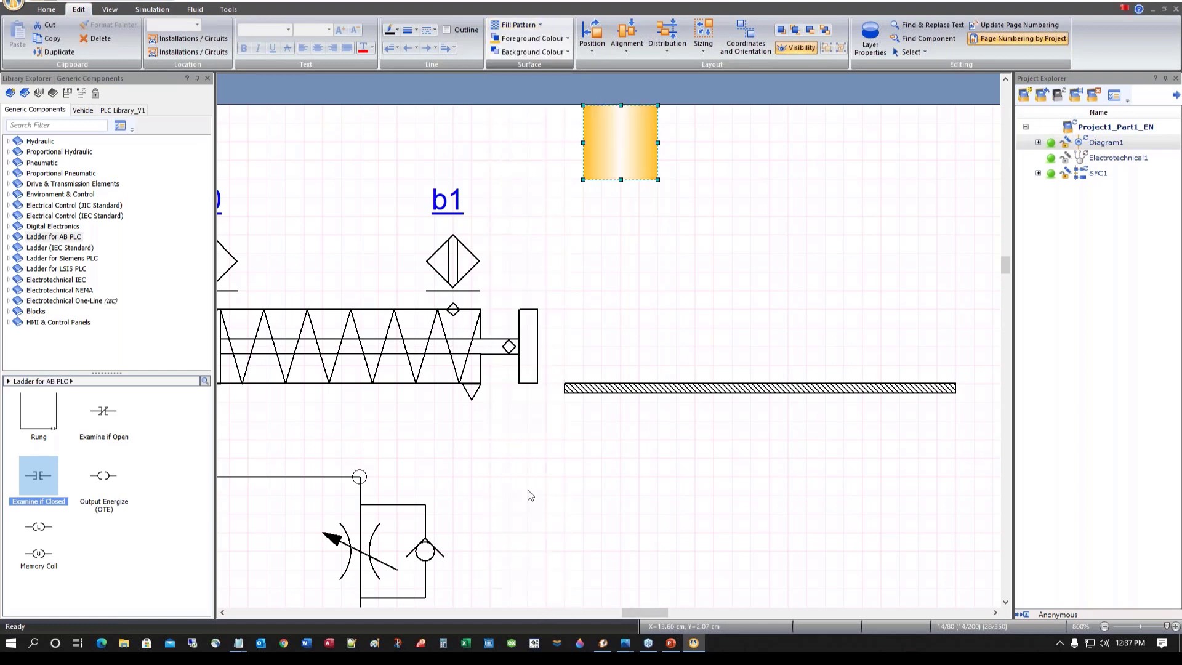
left_click(668, 319)
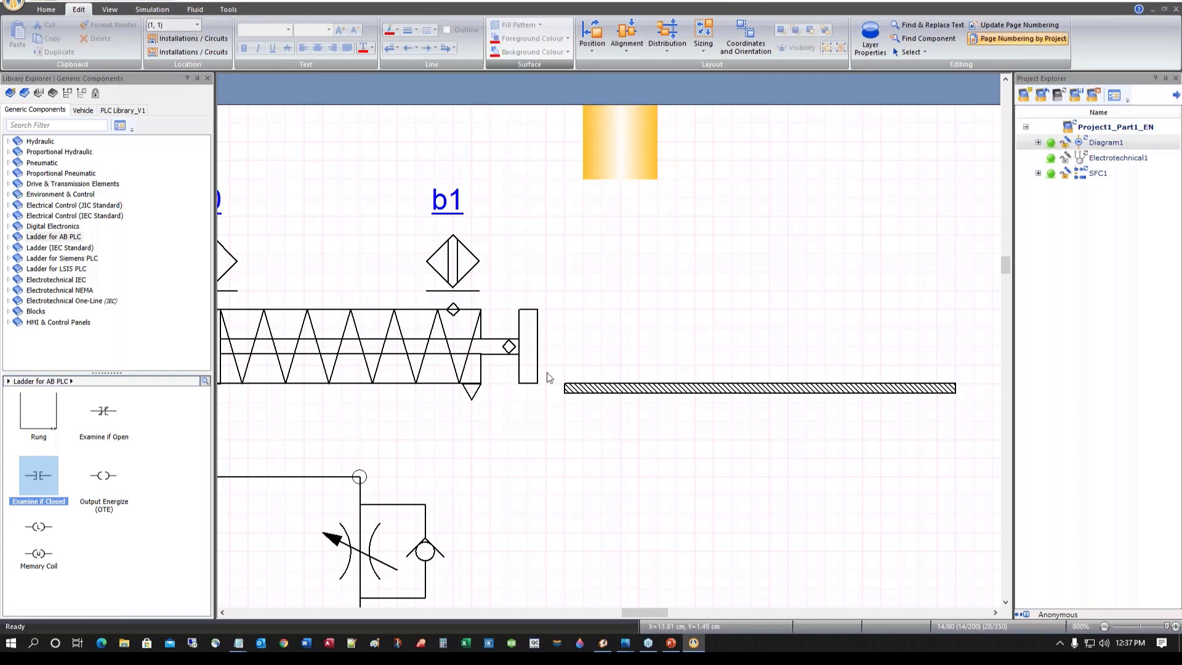
Give the narrow rectangle at the end of the cylinder rod the solid fill pattern 2 and a grey foreground colour
left_click(529, 336)
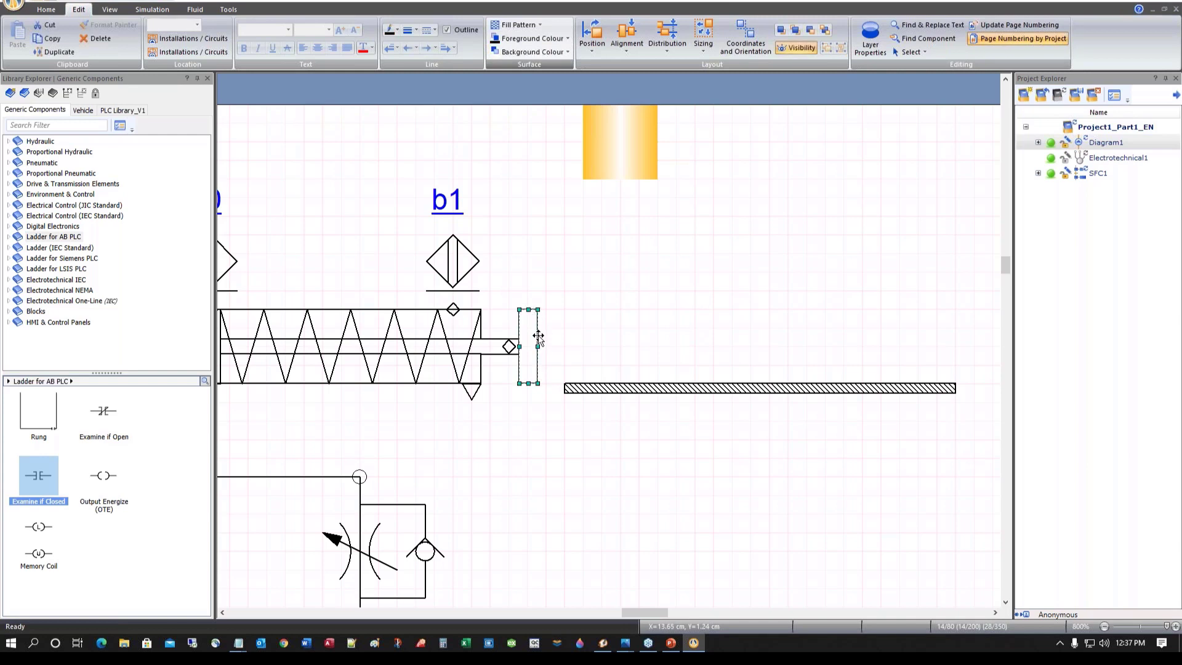
left_click(512, 28)
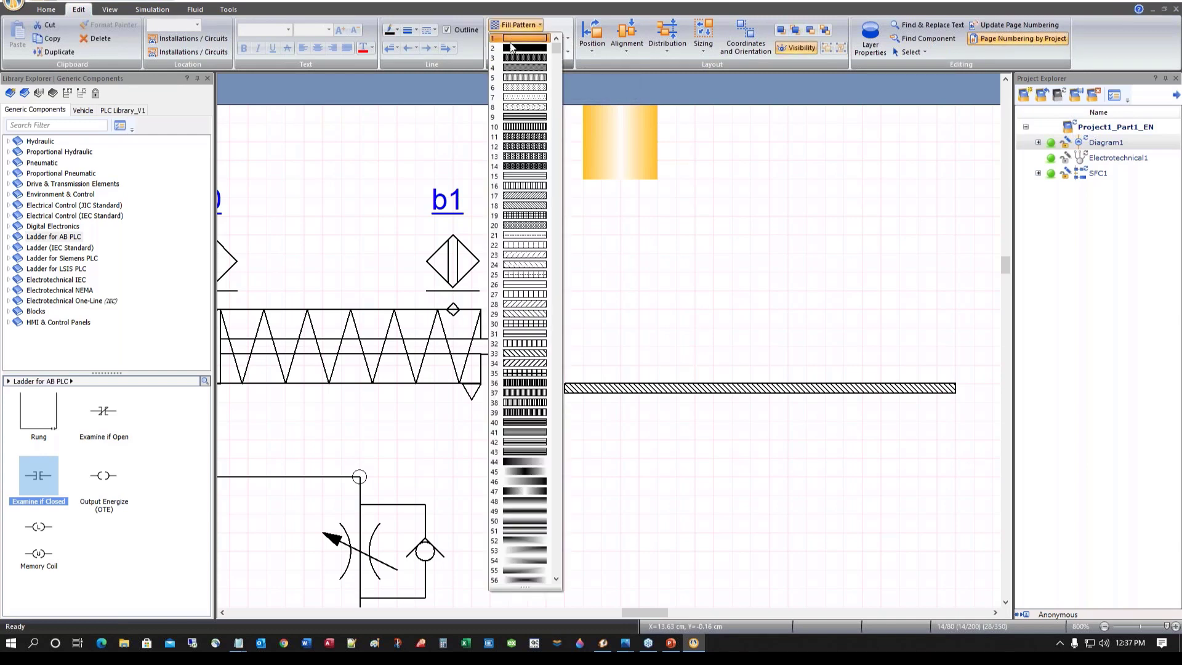
left_click(515, 43)
left_click(515, 44)
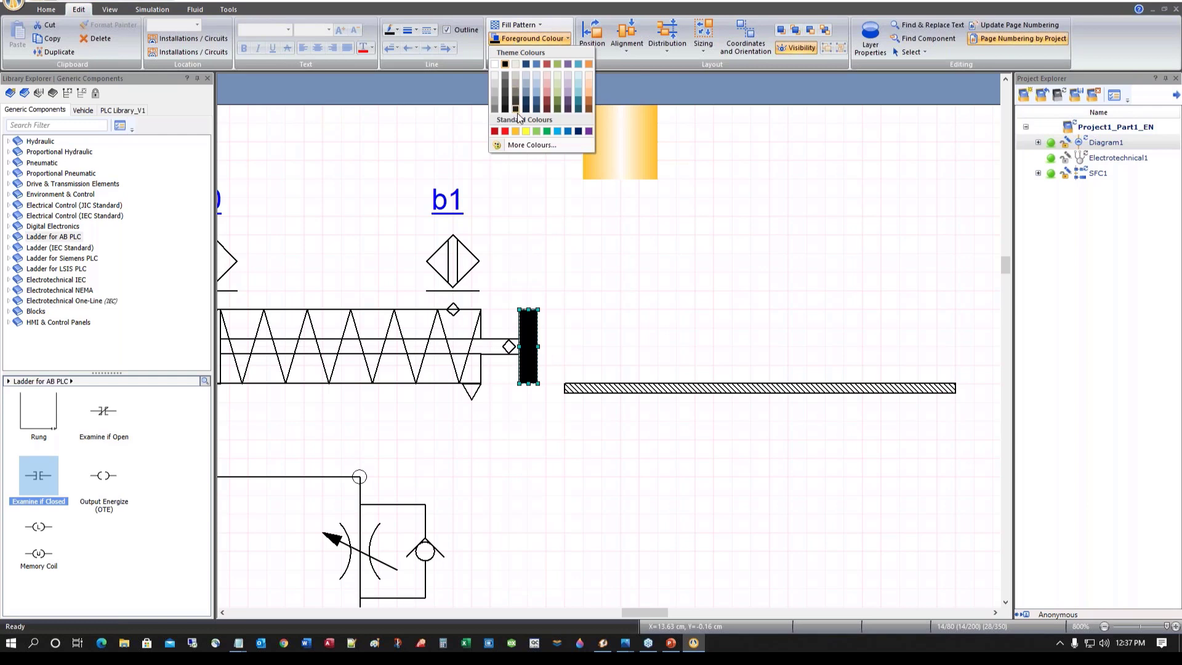
left_click(516, 93)
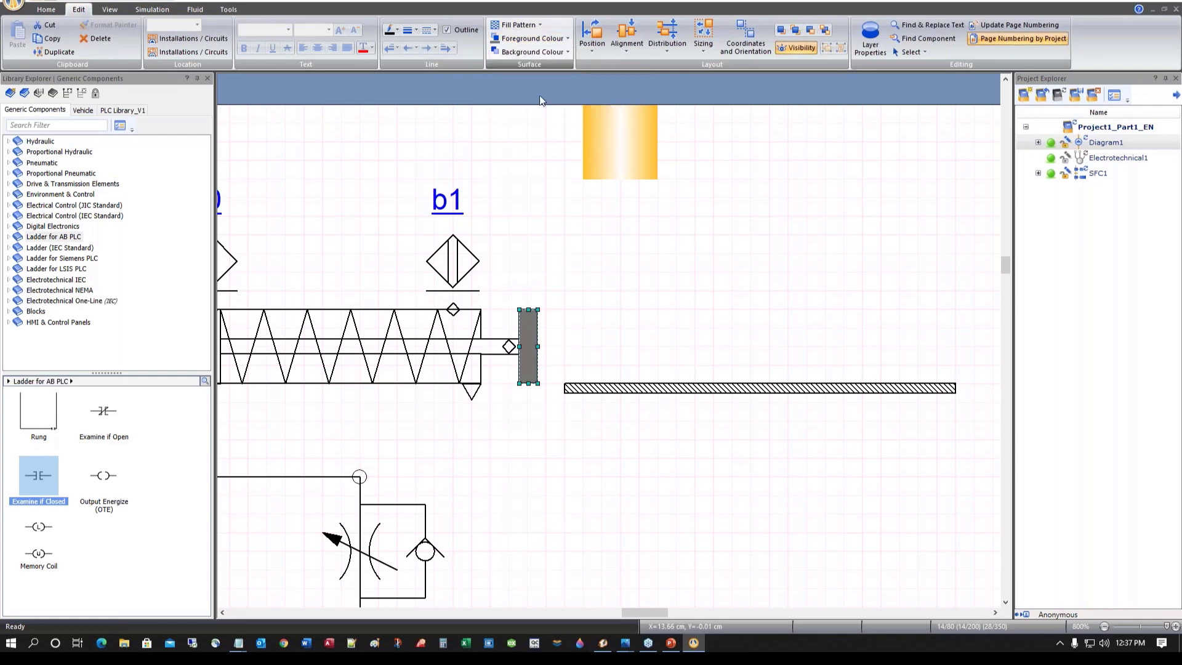
Apply gradient fill pattern 56 to the grey rod-end rectangle and remove its outline
left_click(521, 26)
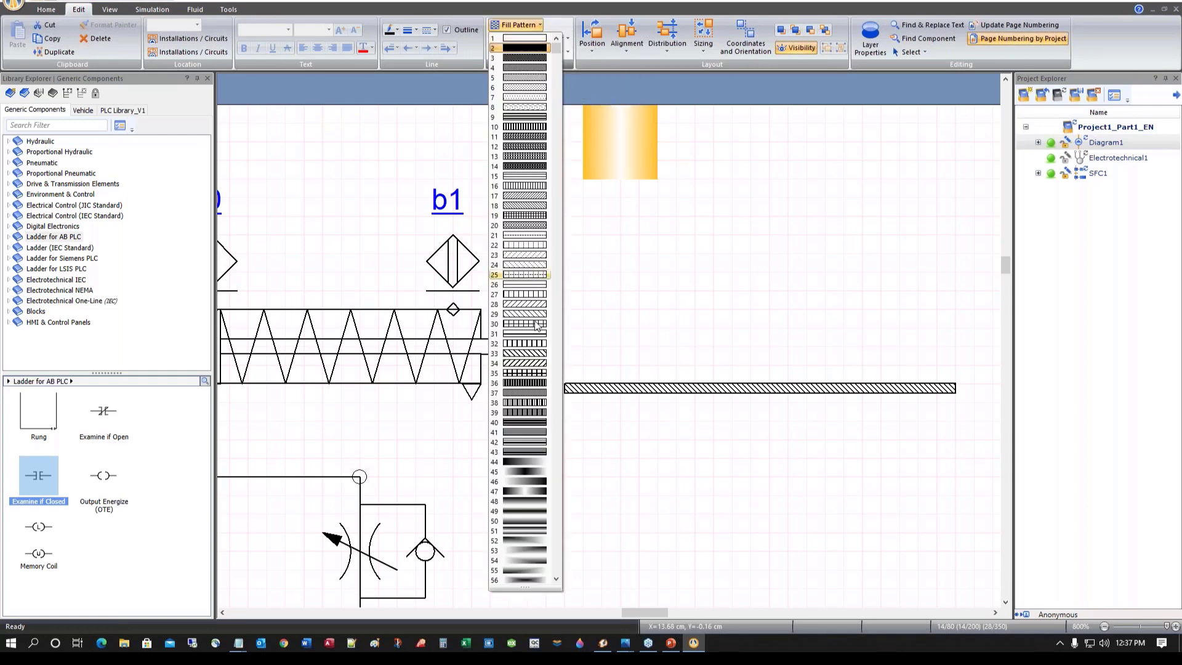
left_click(514, 580)
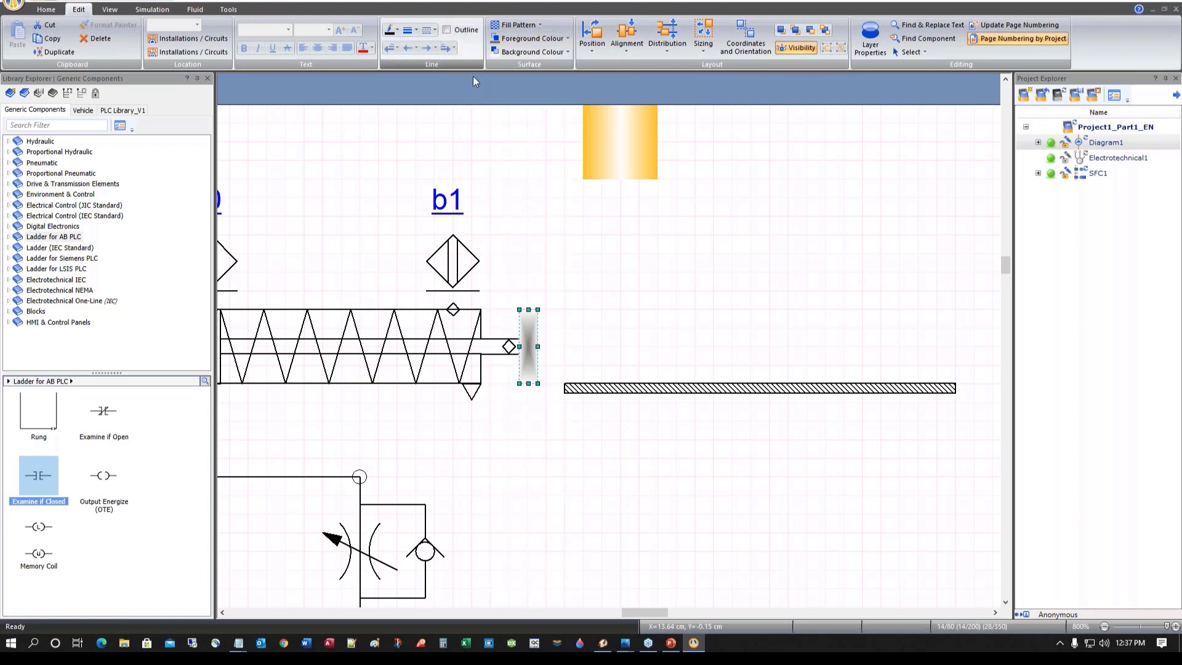
left_click(694, 523)
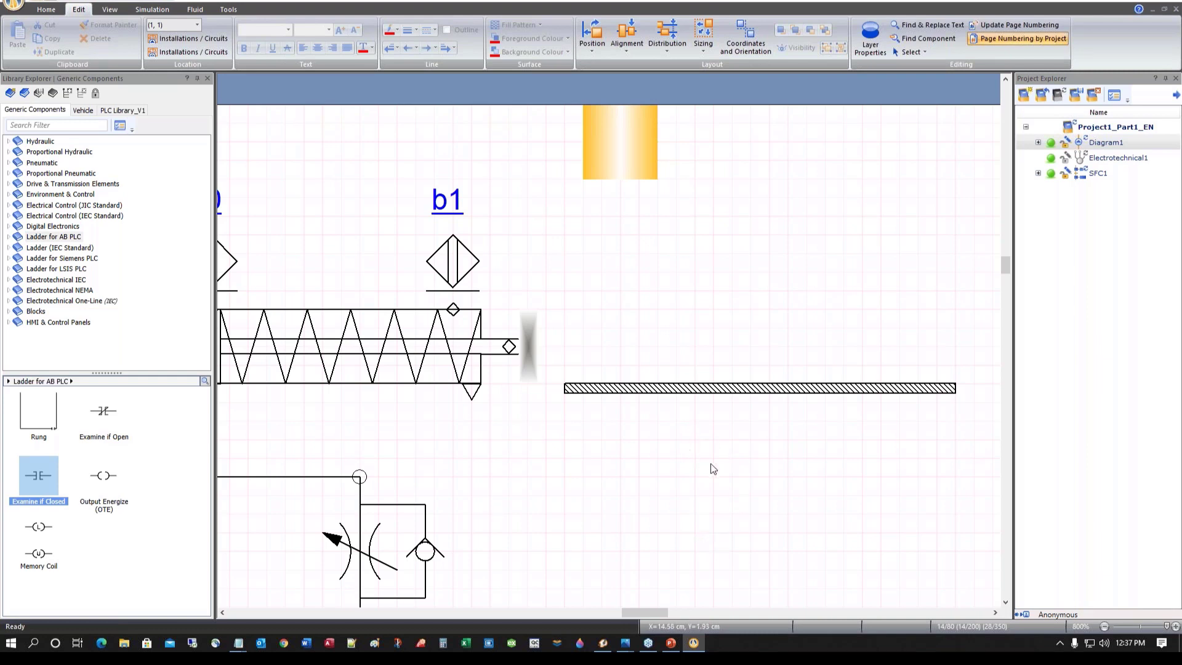
Enable colour animation with 3 thresholds in the orange box's component properties
double_click(607, 169)
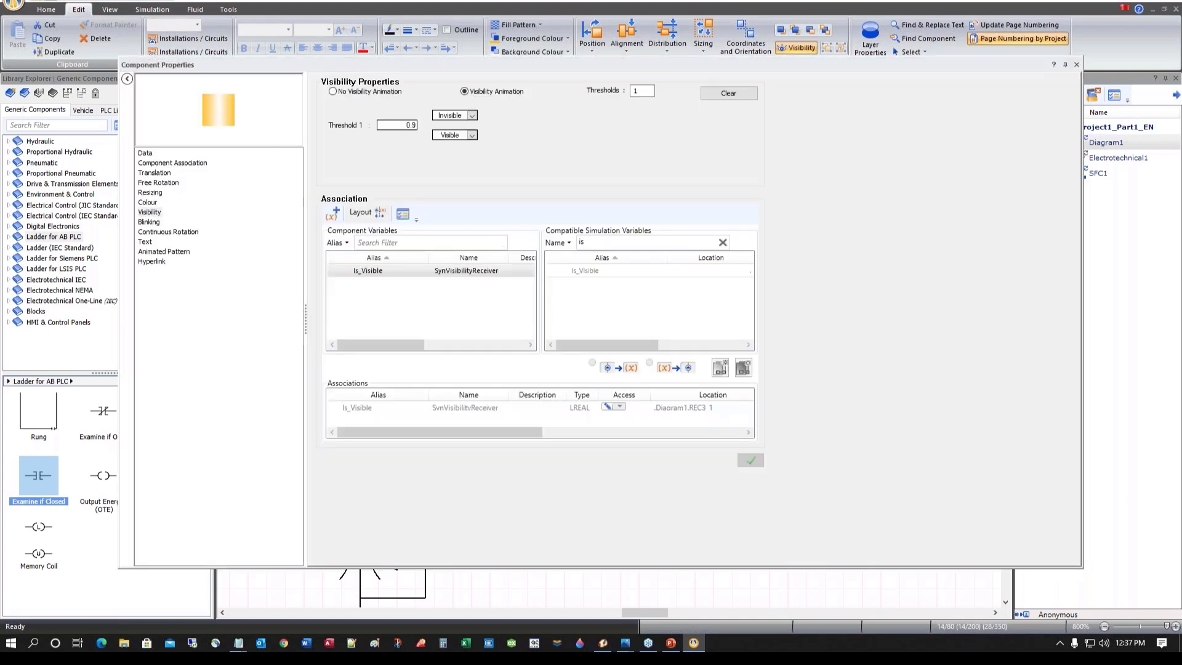
left_click(149, 203)
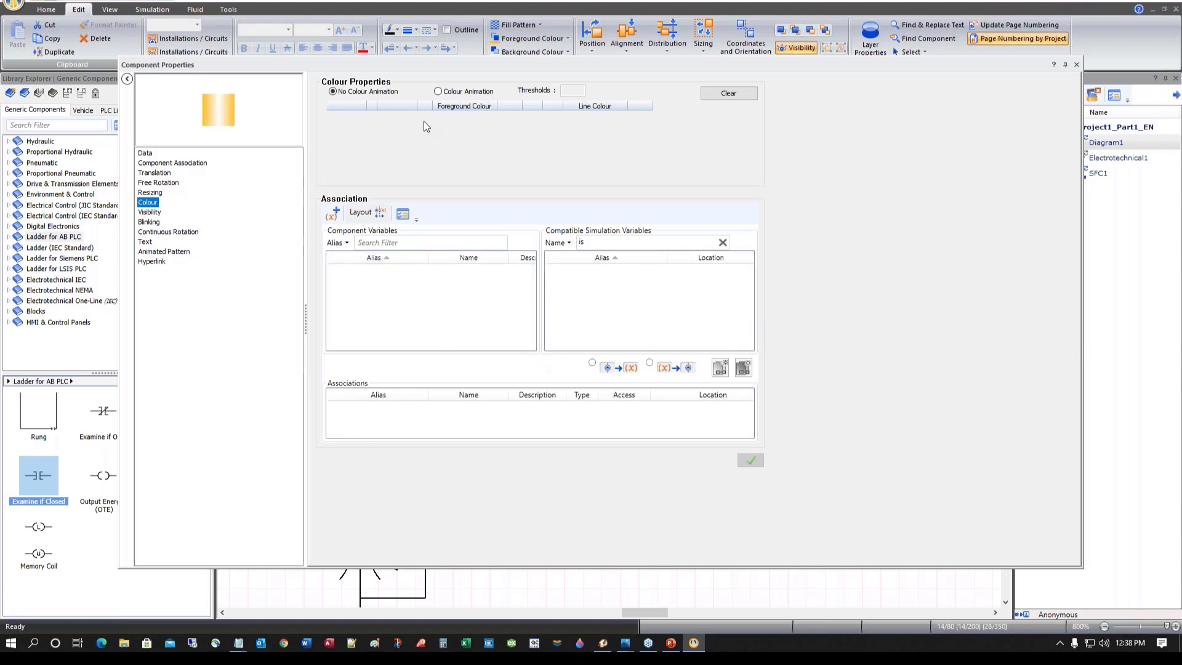
left_click(438, 91)
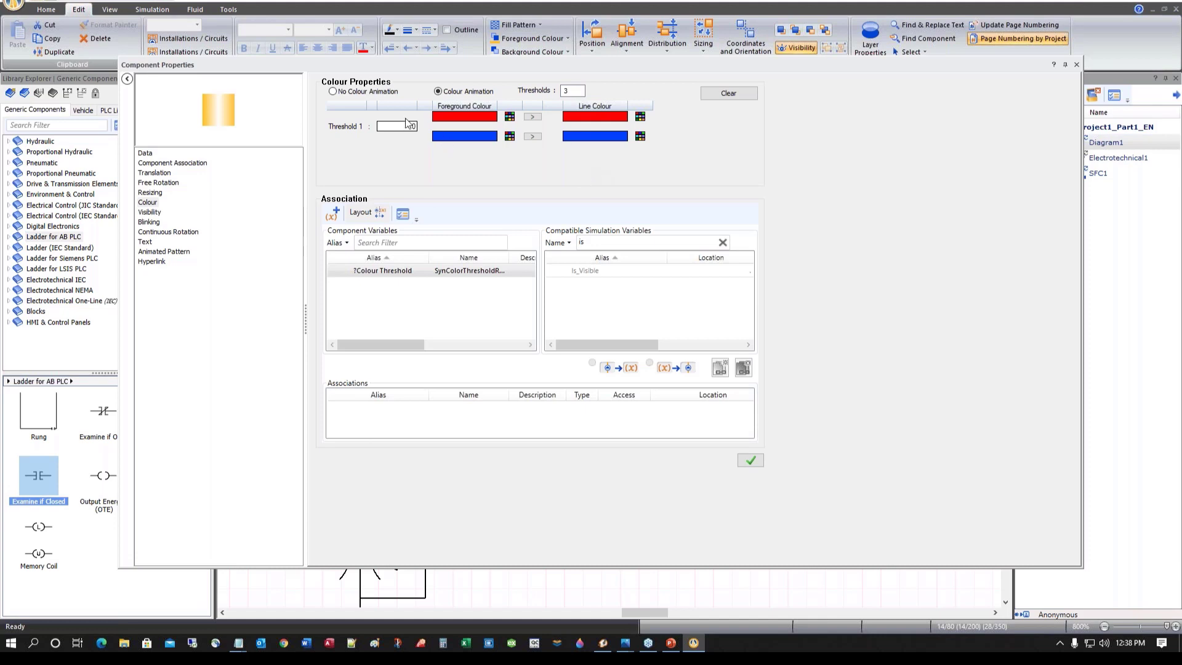
left_click(333, 92)
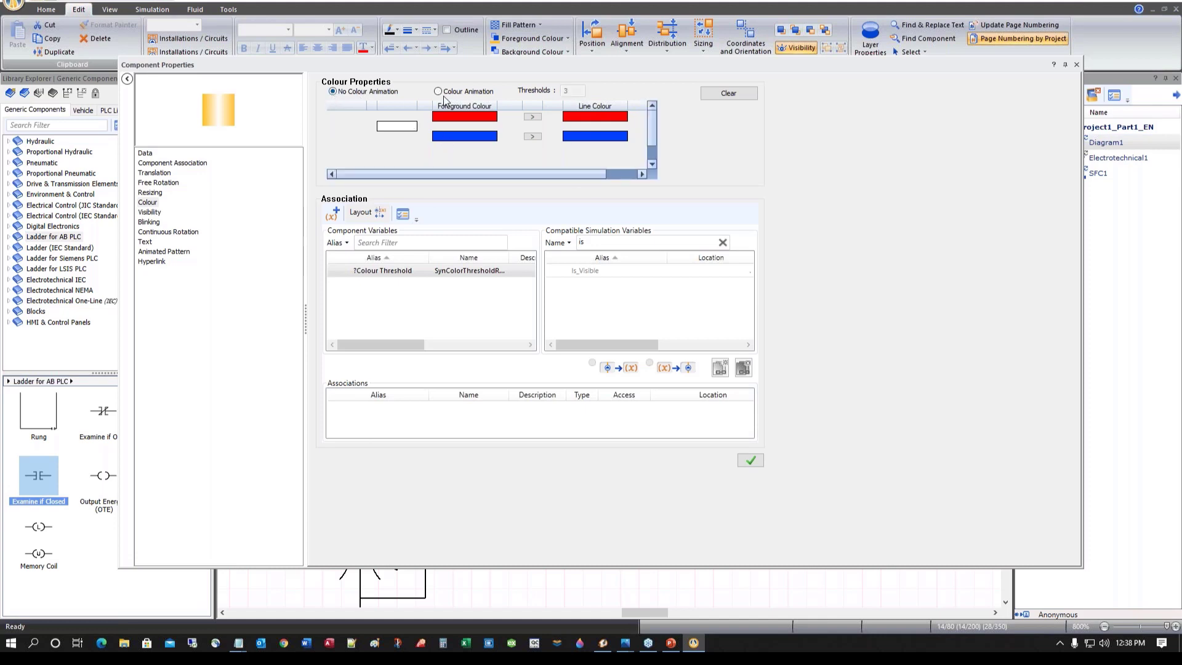
left_click(442, 93)
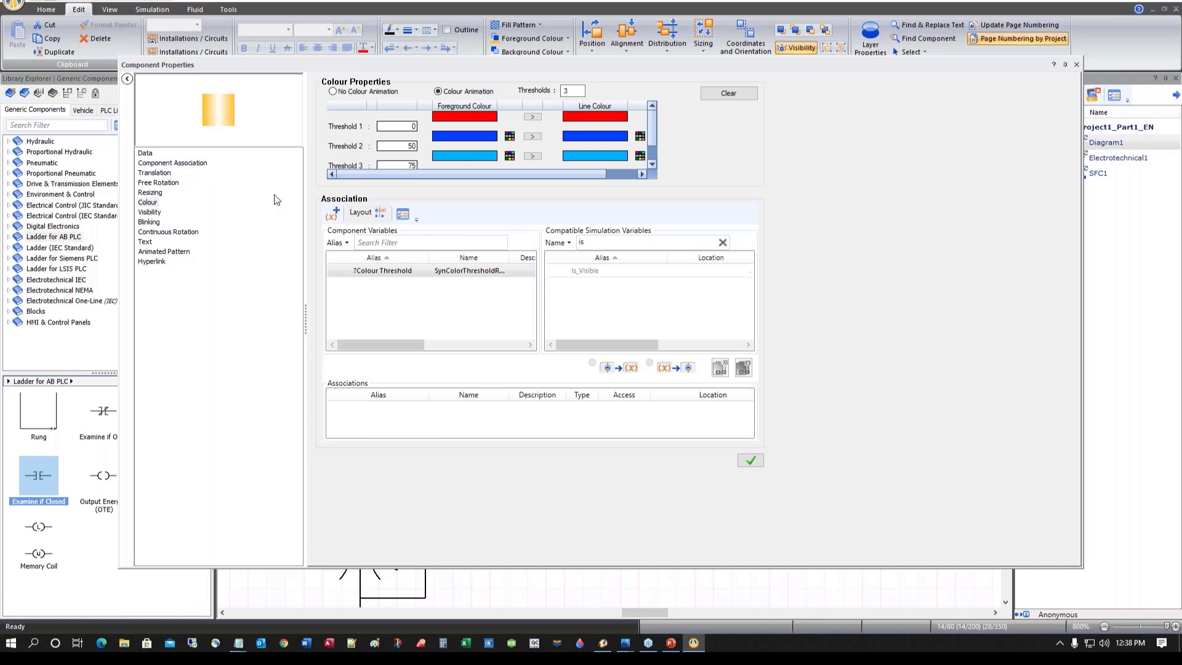
Set the box's colour thresholds 1, 2 and 3 to 2.5, 5 and 7.5
left_click(406, 129)
type("5")
left_click(409, 165)
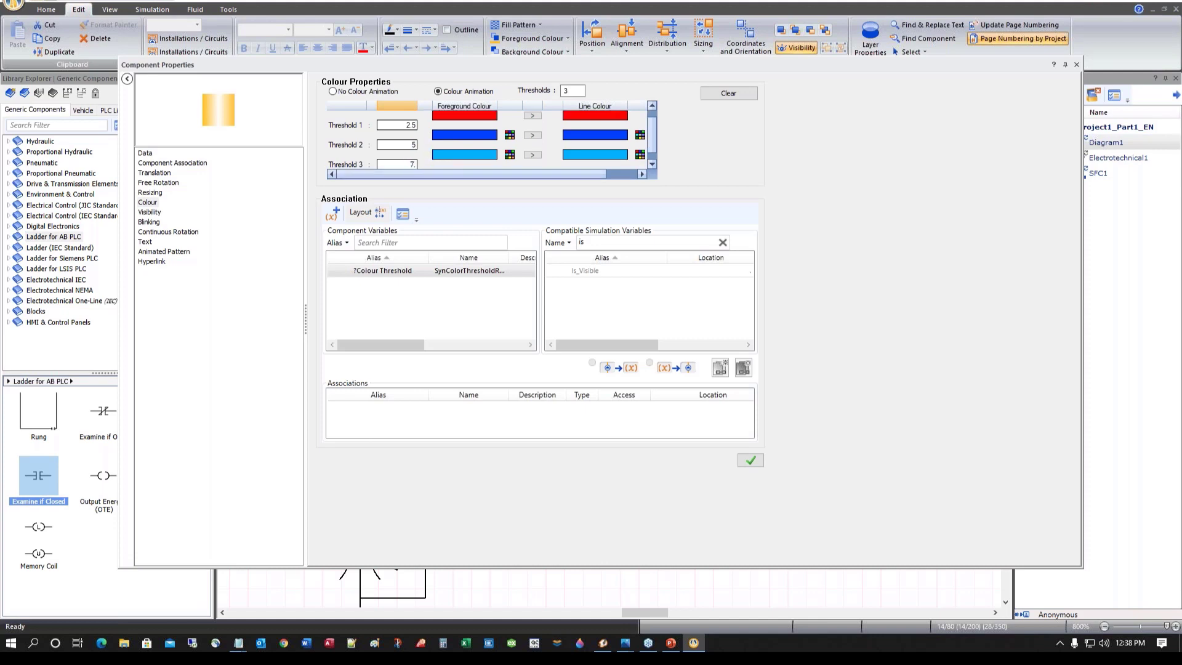
type("7.5")
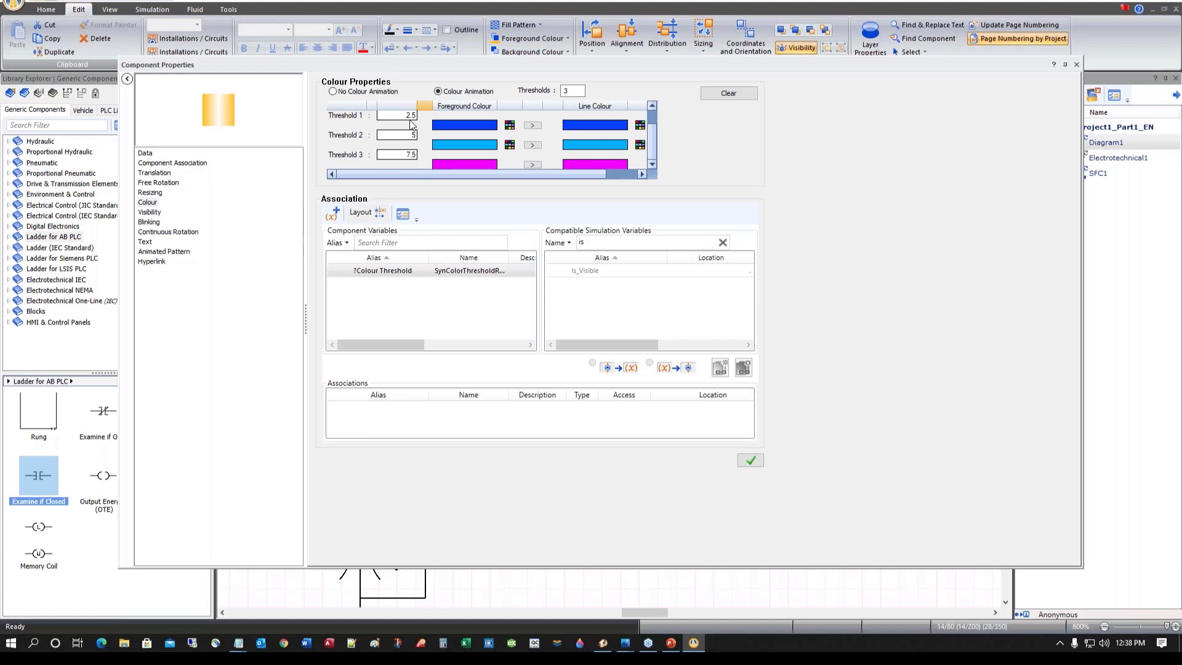
scroll(412, 124, "up", 1)
scroll(413, 124, "down", 1)
scroll(413, 123, "up", 1)
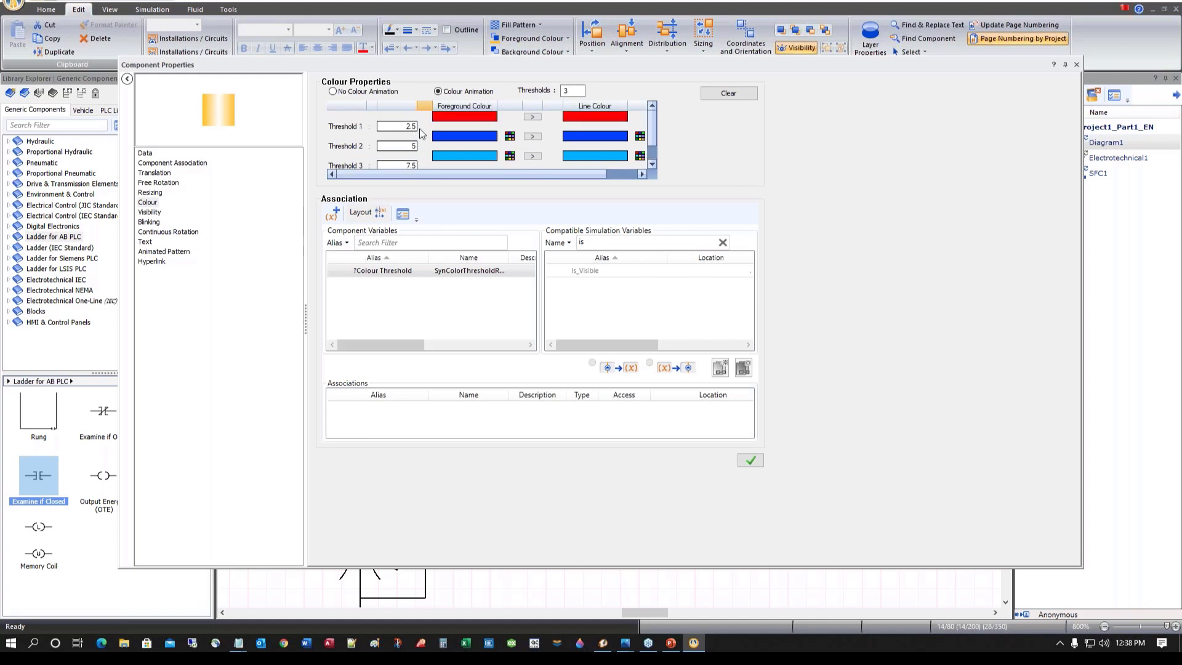
Set the first colour range's foreground to orange and copy it to the line colour
left_click(455, 122)
left_click(509, 116)
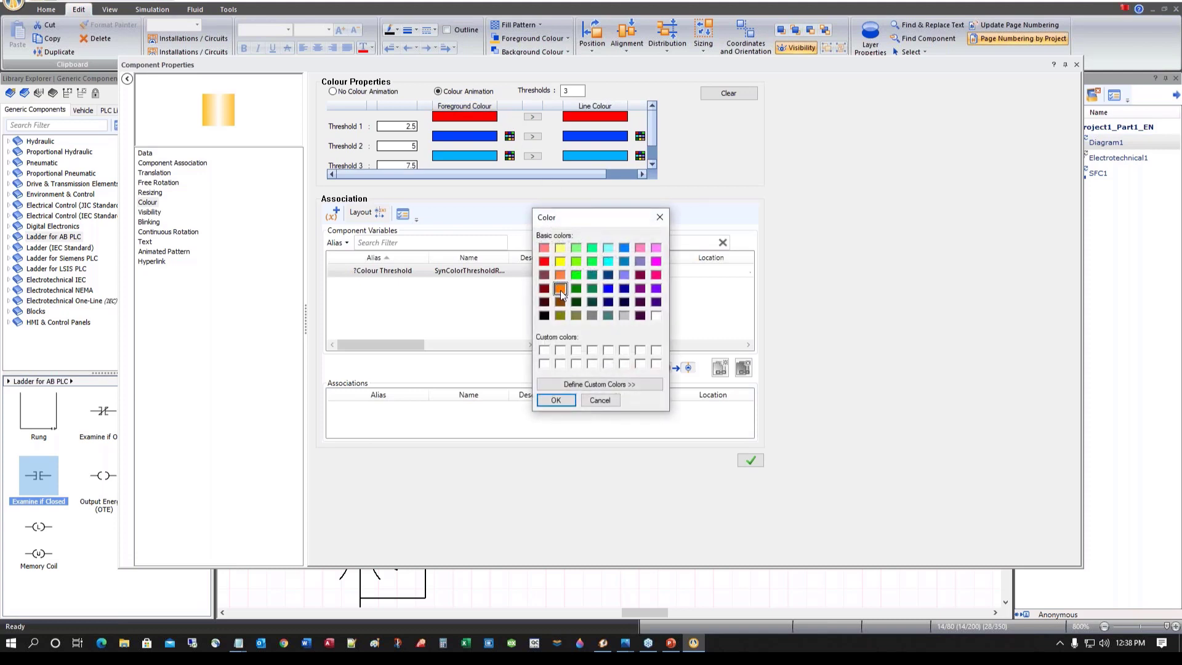
left_click(555, 400)
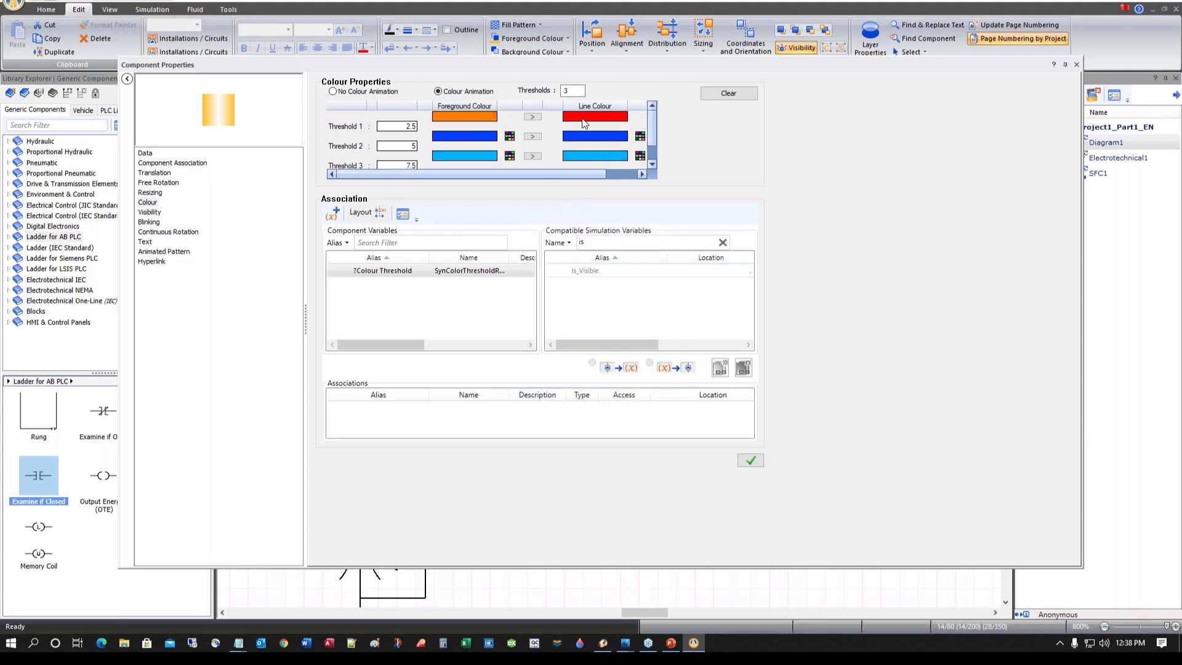
left_click(531, 117)
Set the second colour range's foreground to bright green and copy it to the line colour
left_click(510, 136)
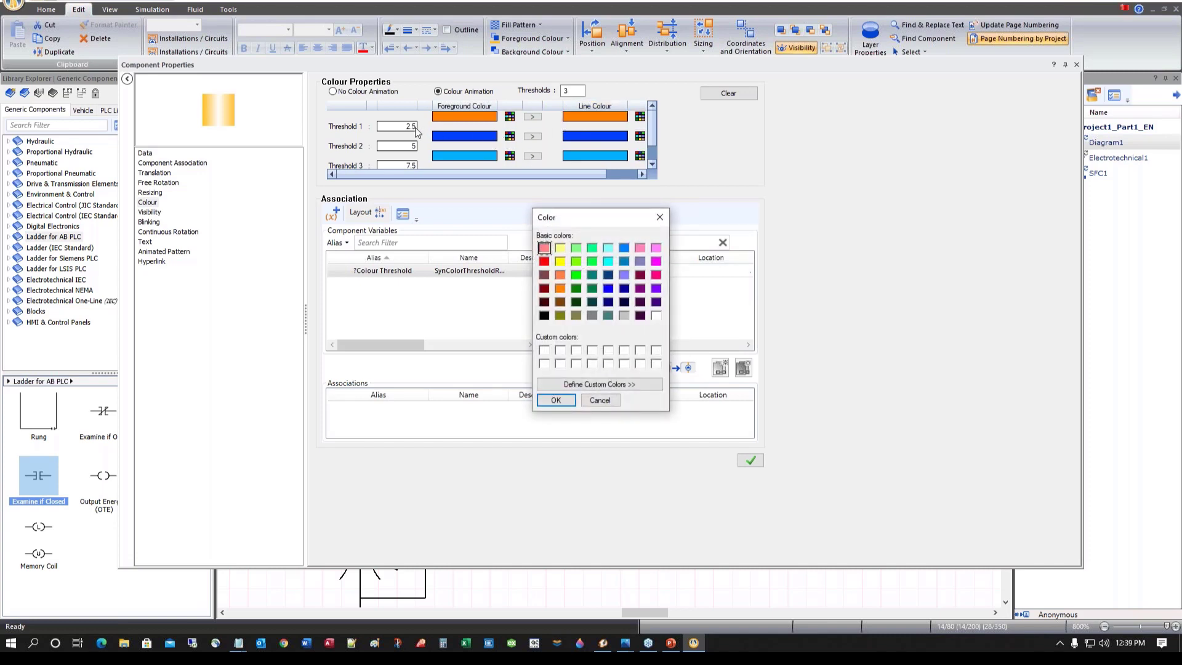
left_click(576, 276)
left_click(556, 400)
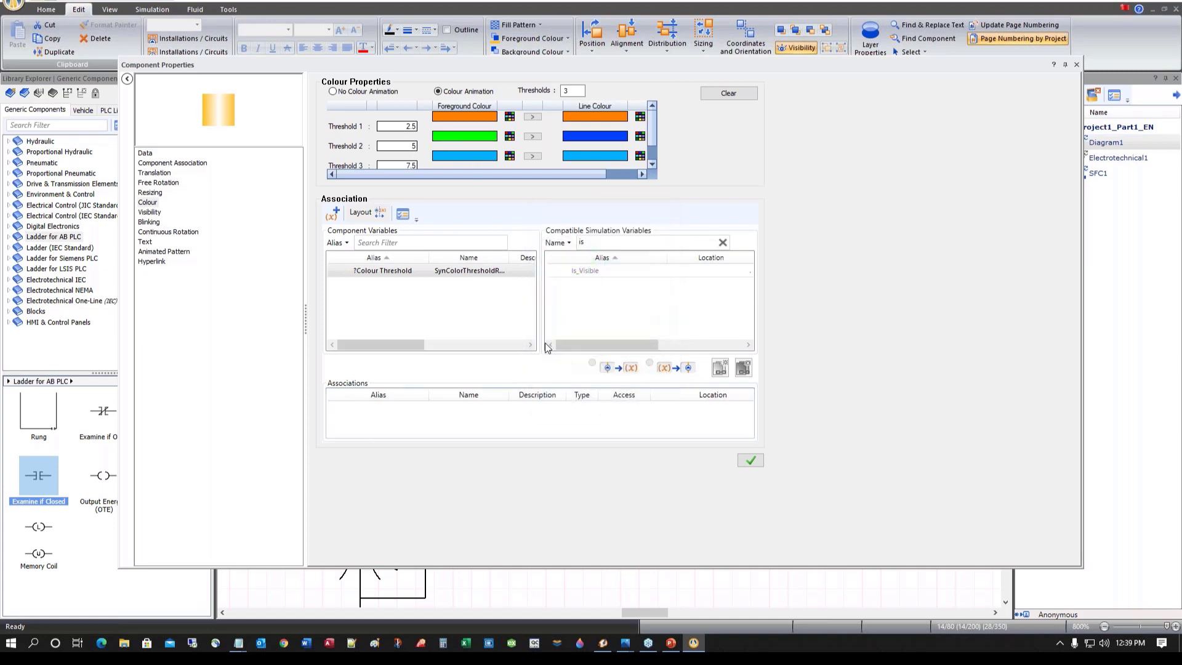
left_click(531, 136)
Set the last colour range's foreground to red and copy it to the line colour
scroll(549, 151, "down", 1)
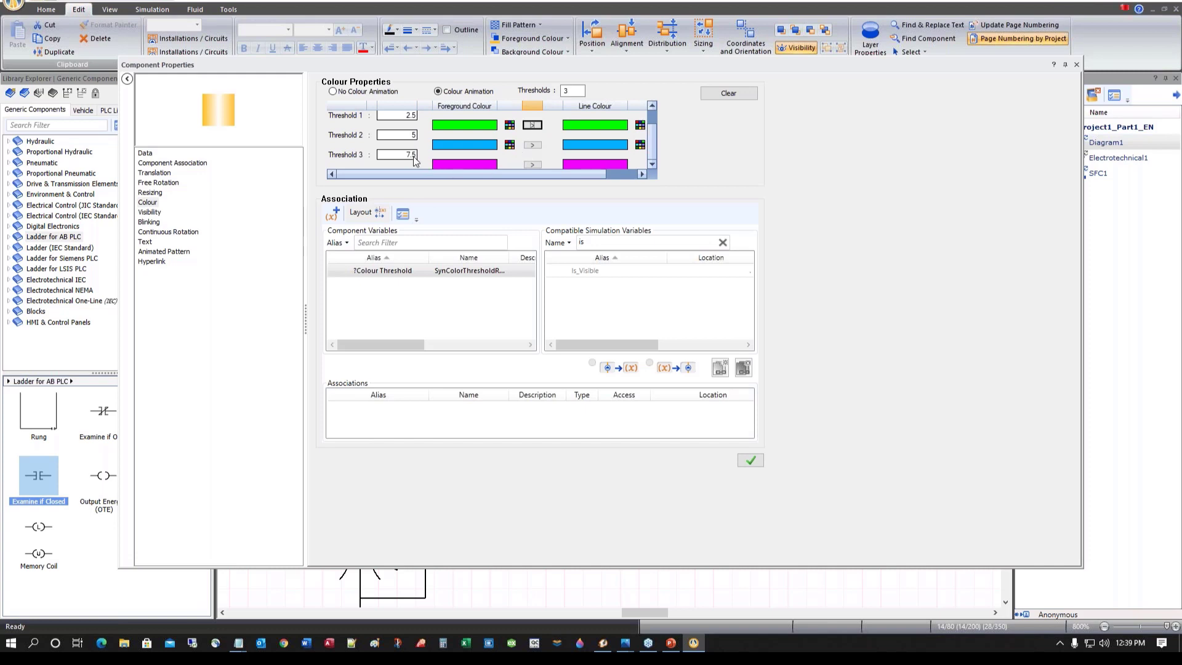
left_click(495, 163)
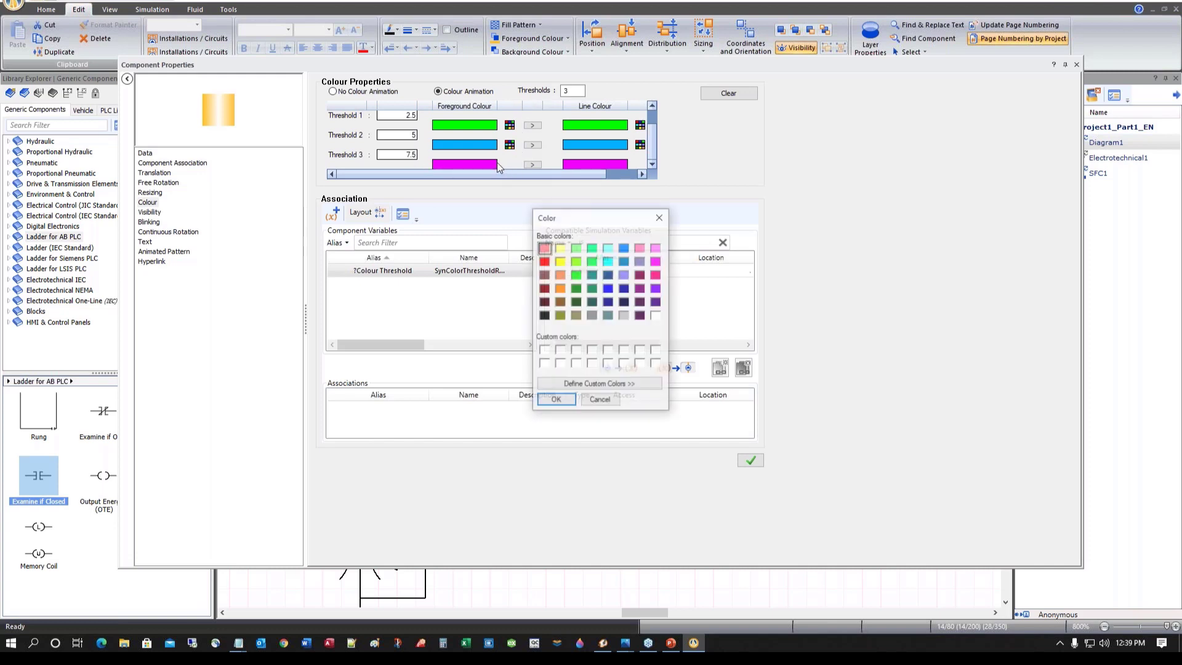
left_click(544, 262)
left_click(556, 400)
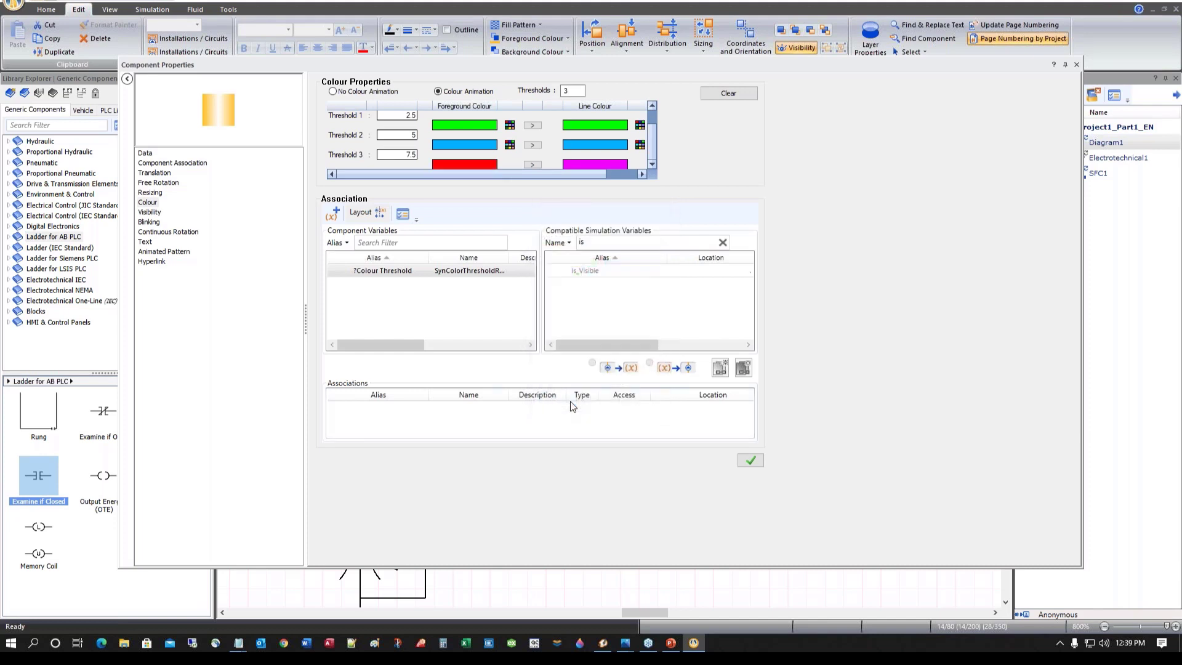
left_click(533, 164)
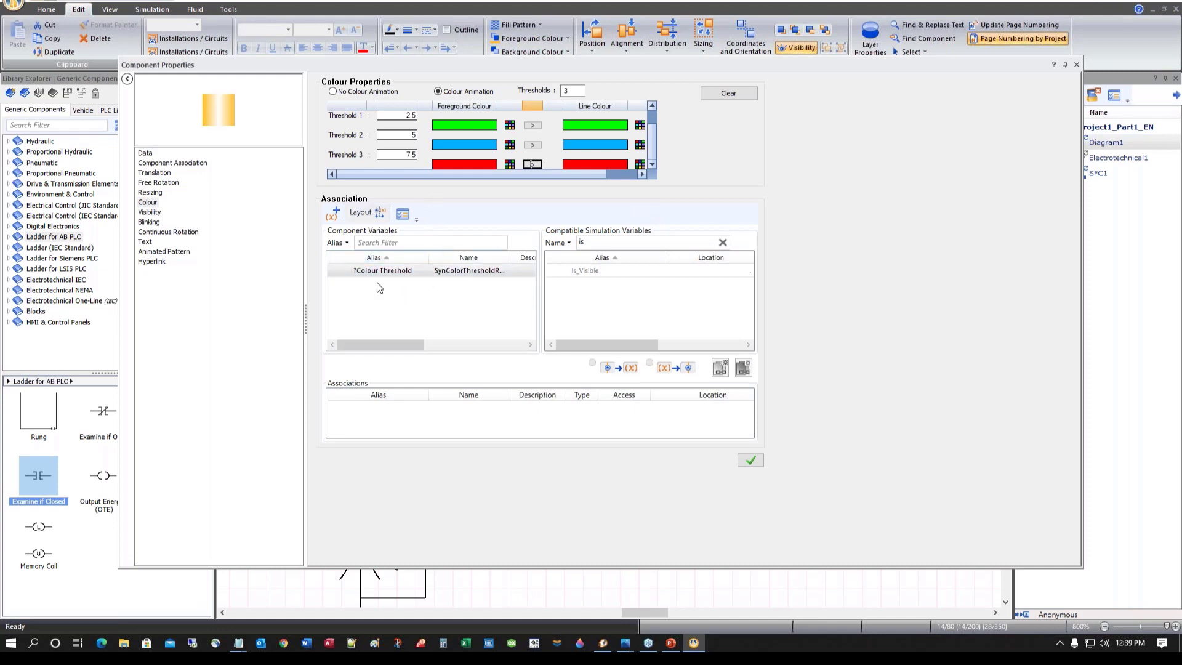
Filter the compatible simulation variables by x, associate X_Pos with the colour threshold, and apply the box's properties
left_click(602, 243)
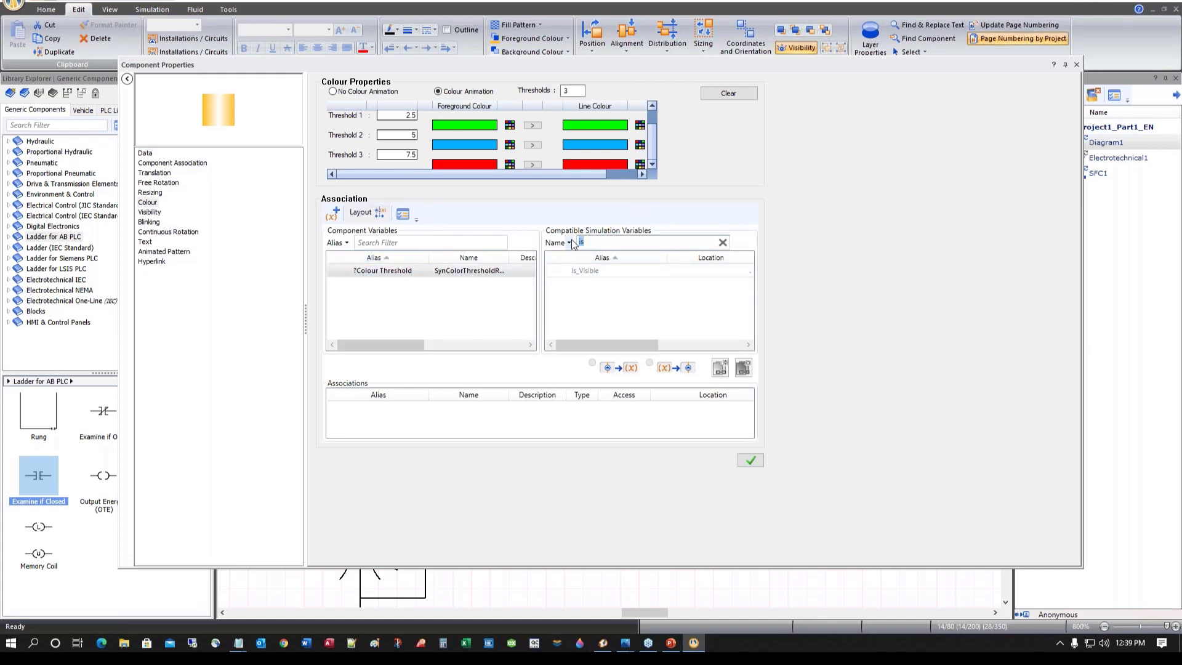
type("x")
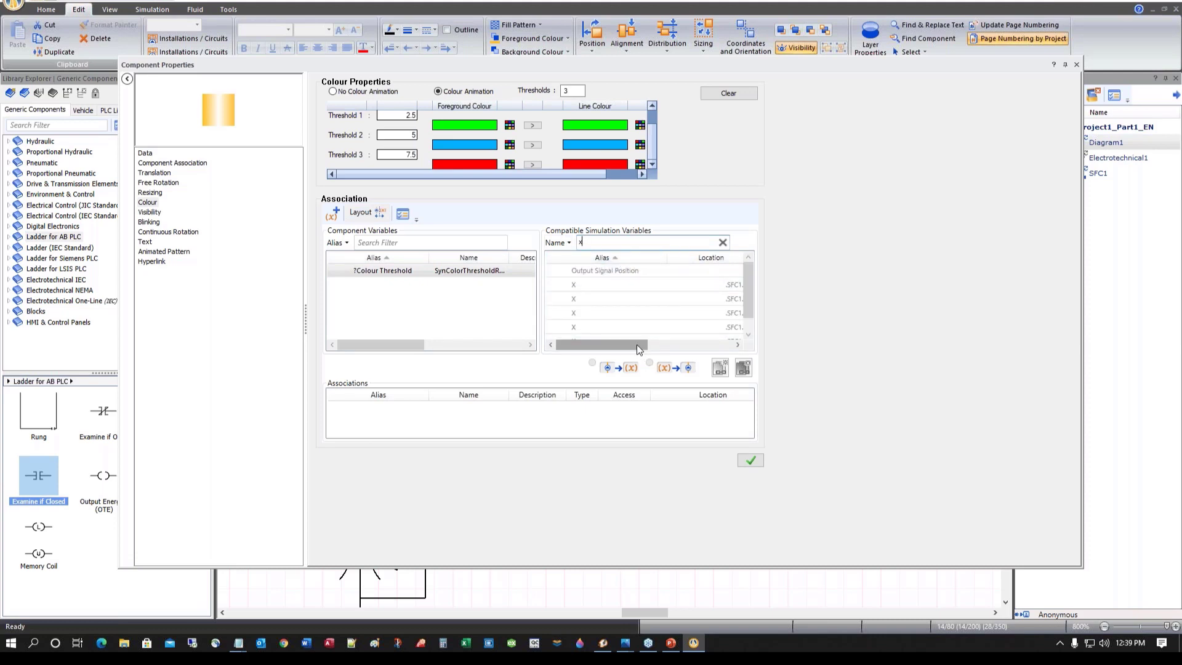
left_click_drag(636, 343, 719, 350)
right_click(588, 272)
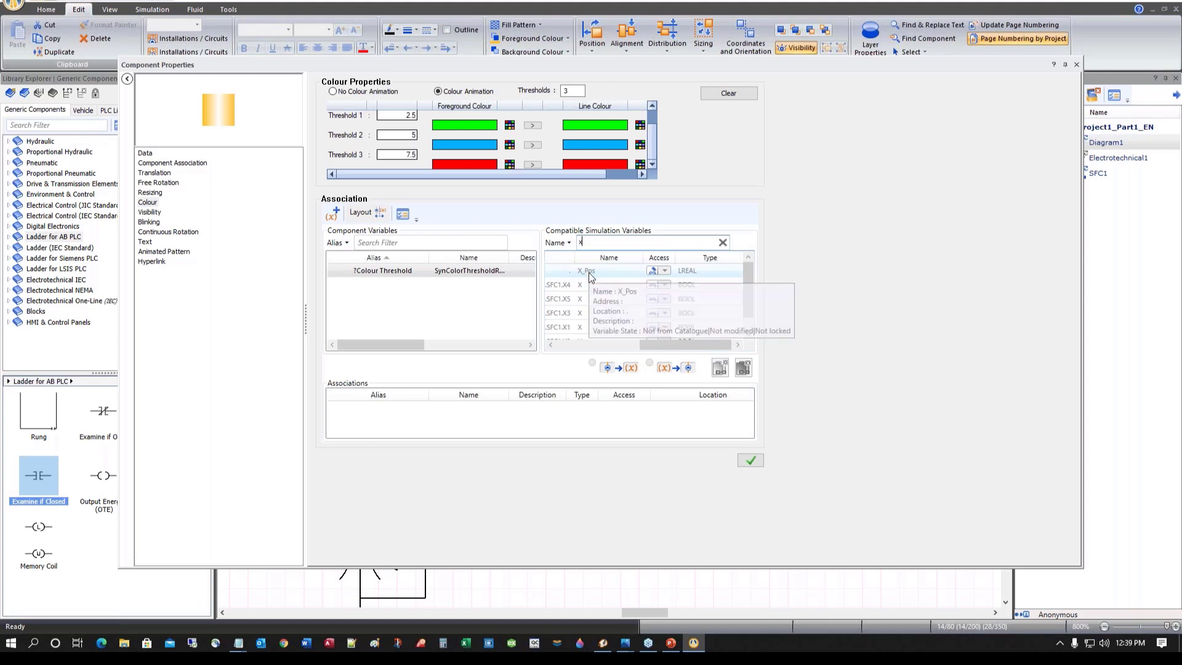
left_click(606, 325)
left_click(751, 461)
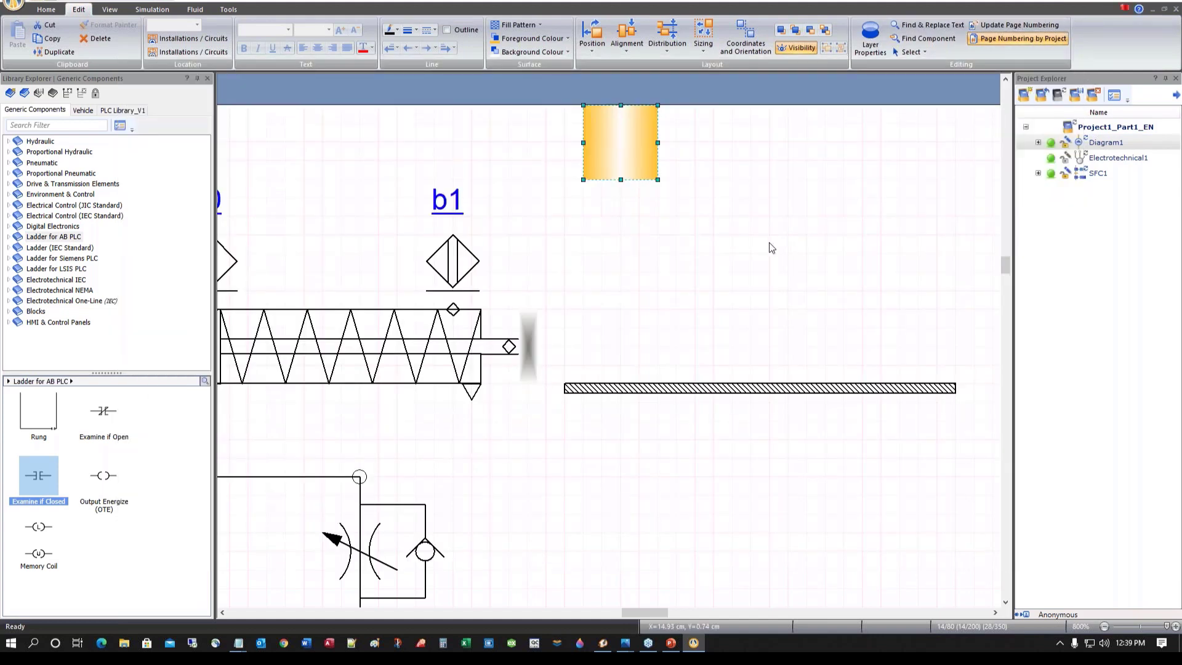
left_click(742, 245)
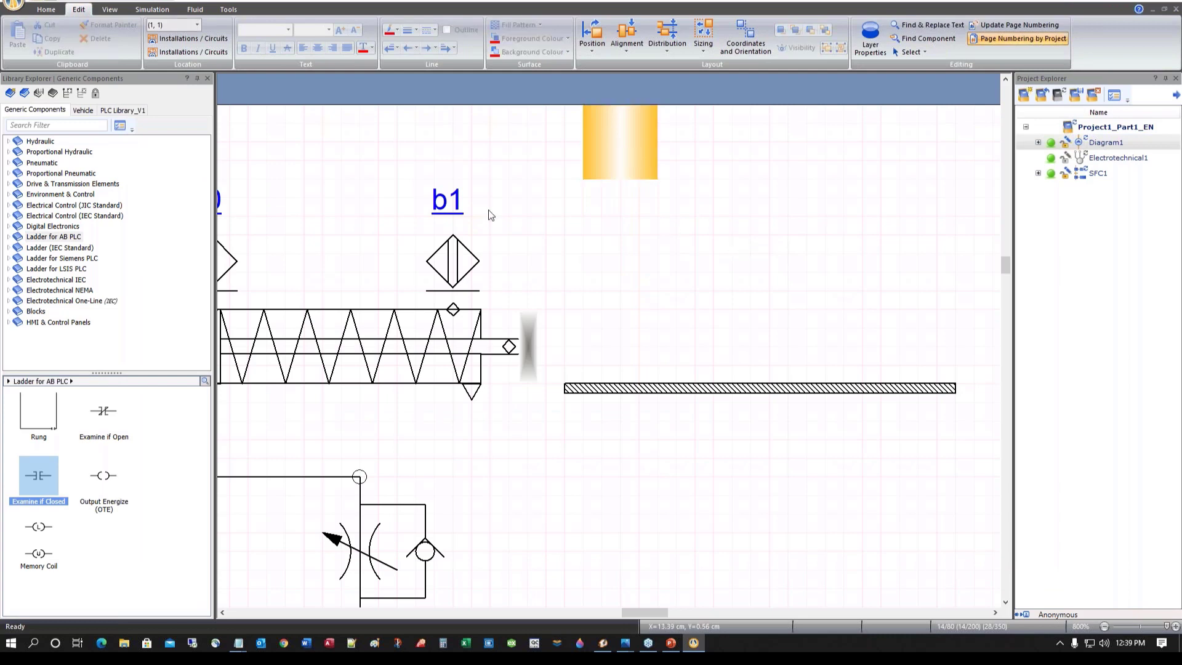
Start the simulation of Diagram1 to test the box's animation and position-driven colours
scroll(542, 468, "down", 2)
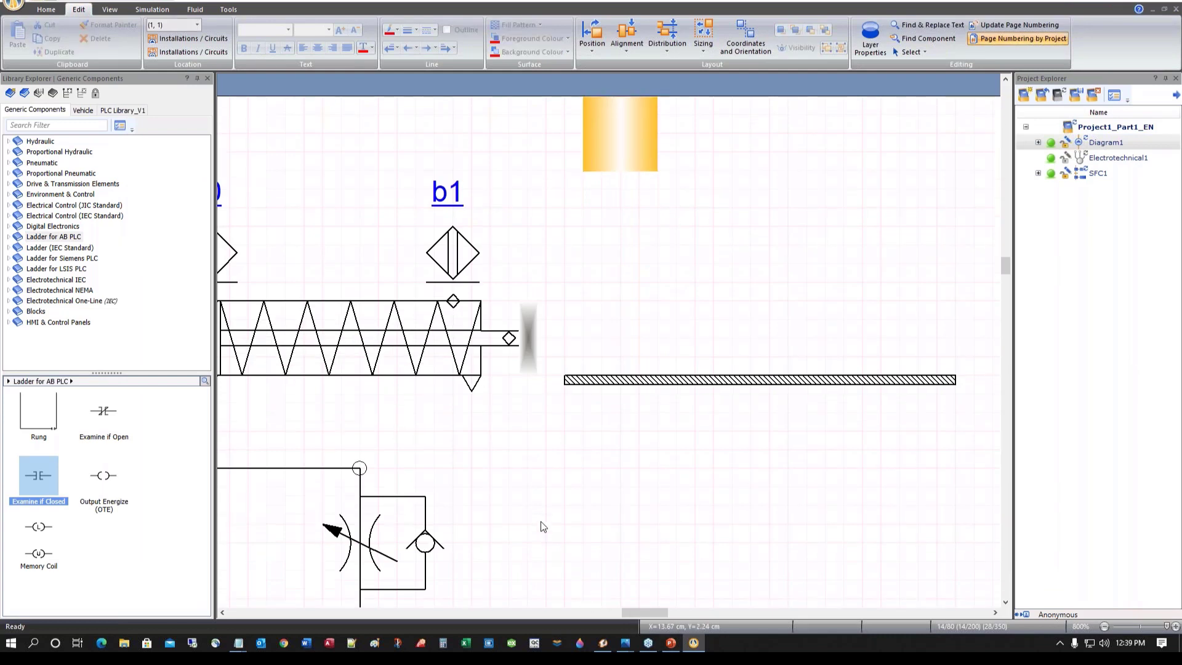
scroll(541, 526, "down", 1)
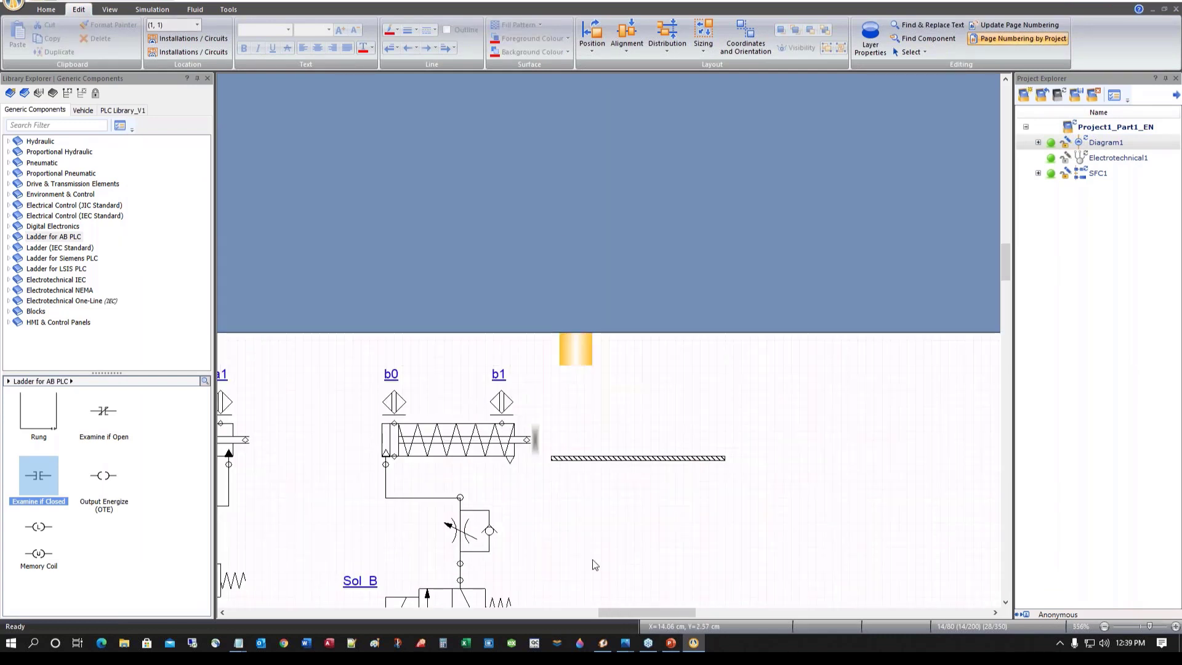
left_click_drag(633, 613, 557, 603)
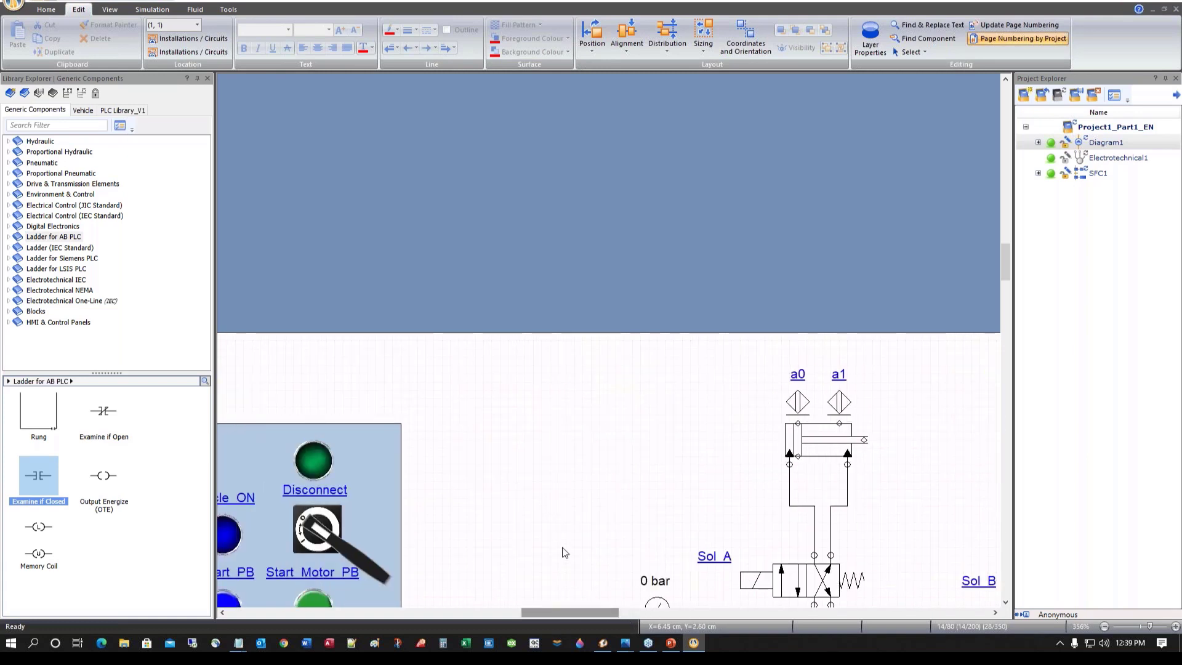
scroll(562, 551, "down", 1)
scroll(562, 552, "down", 3)
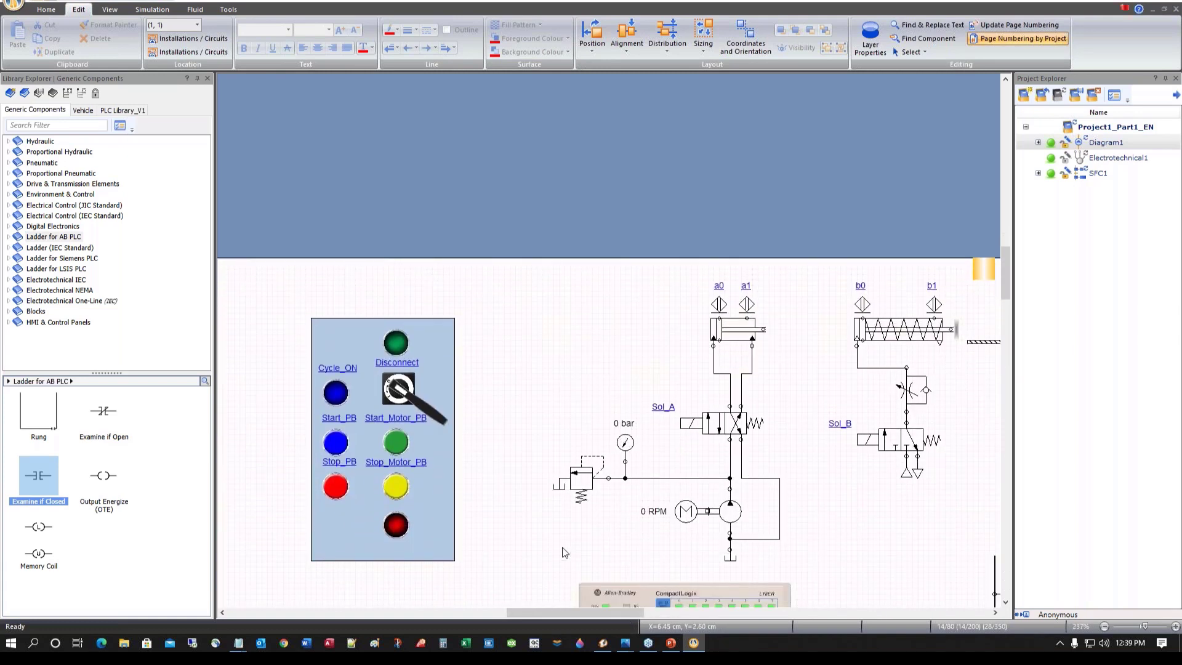
left_click_drag(588, 612, 604, 612)
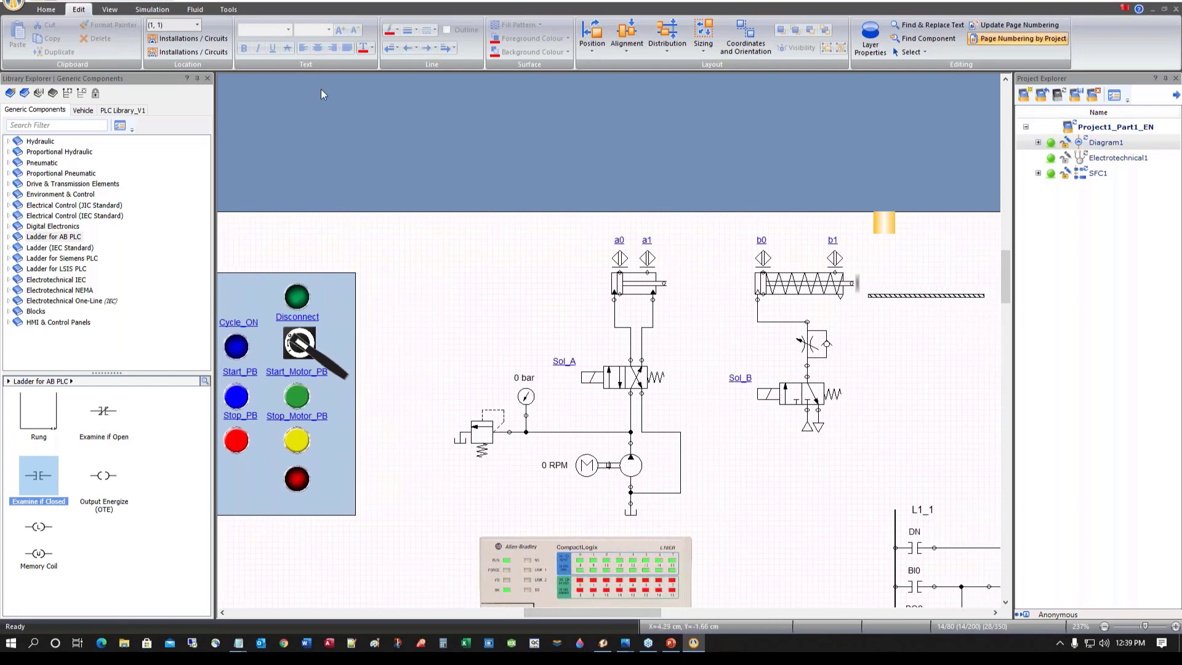
left_click(135, 2)
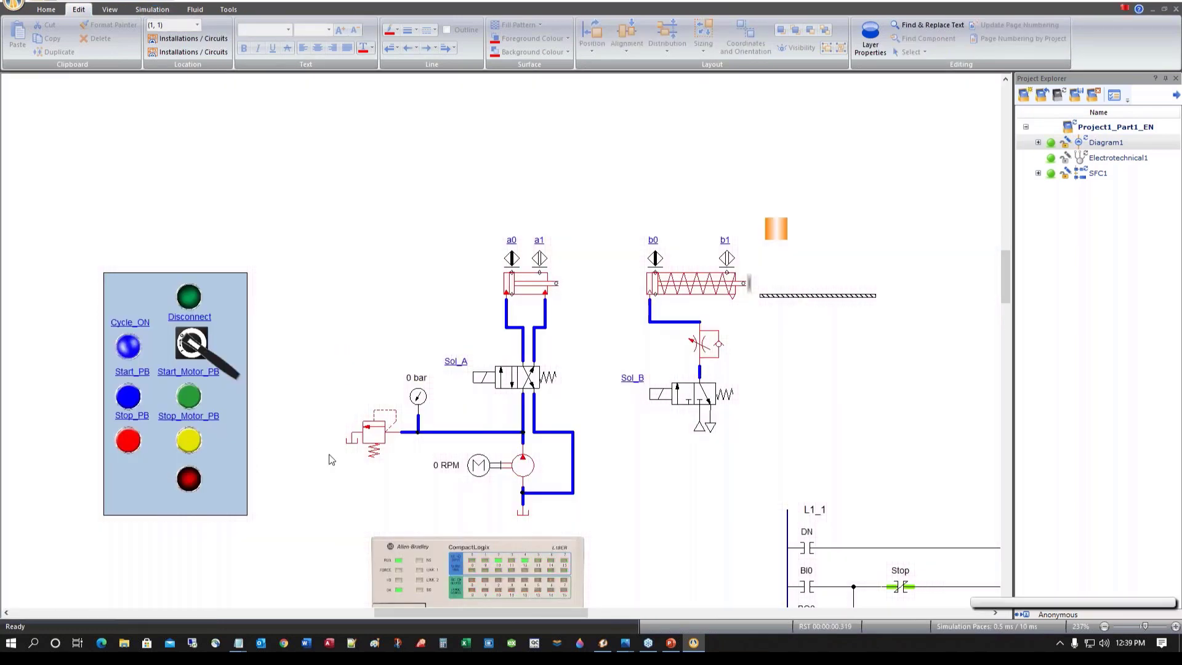
Switch on the Disconnect on the control panel, start the motor with Start_Motor_PB, and start the cycle with Start_PB
left_click(234, 377)
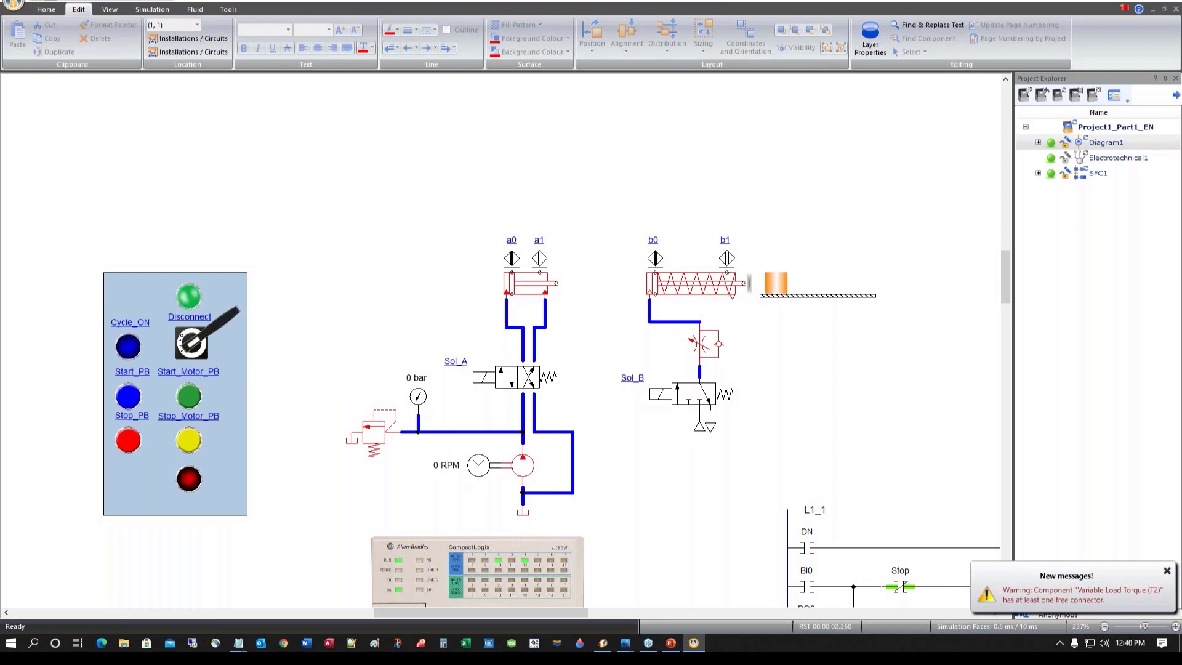
left_click(189, 397)
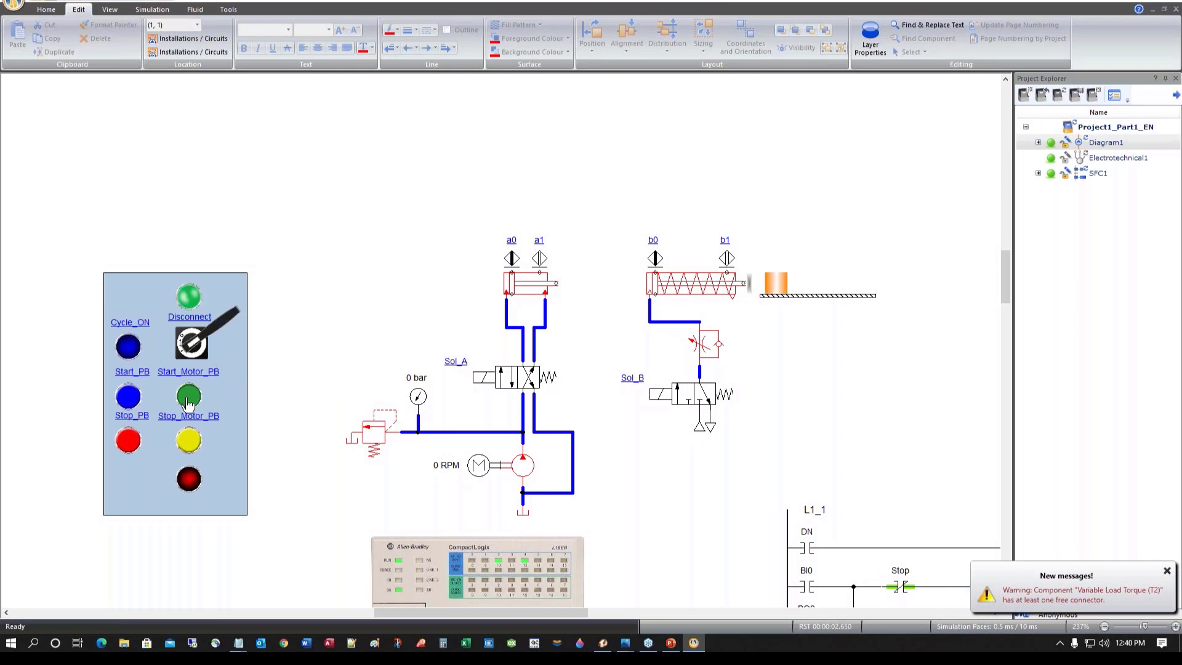
left_click(123, 404)
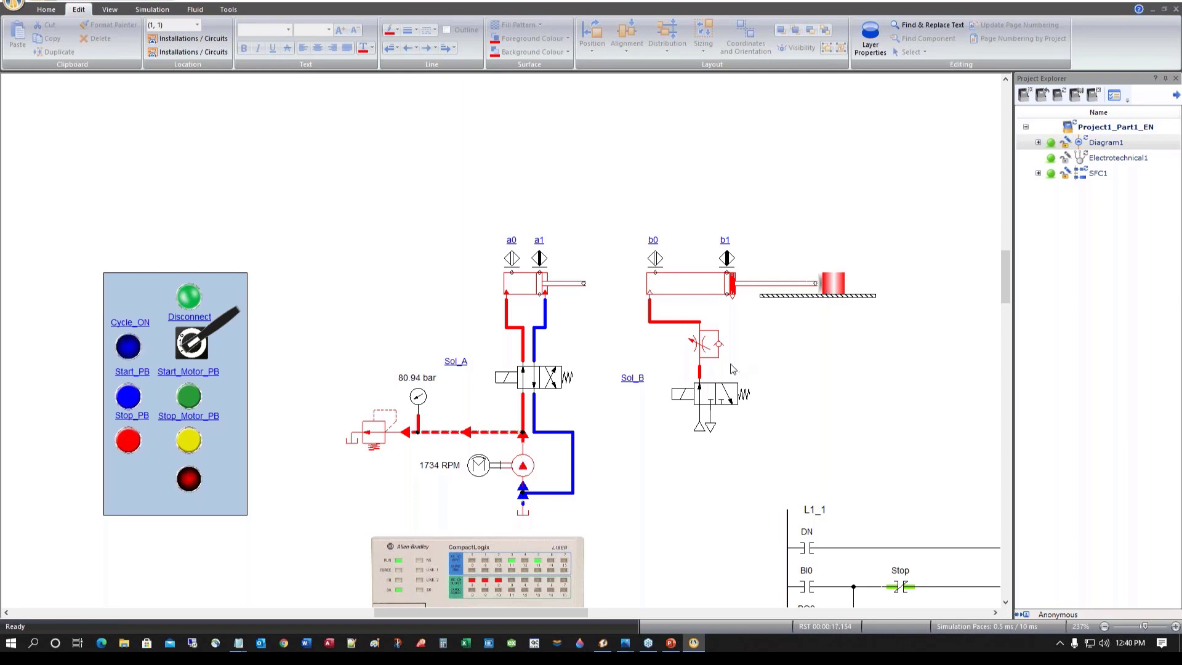
Throttle the flow control valve above Sol_B to a 0.6 mm internal diameter, raise it to 2.59 mm, and close its settings
left_click(704, 352)
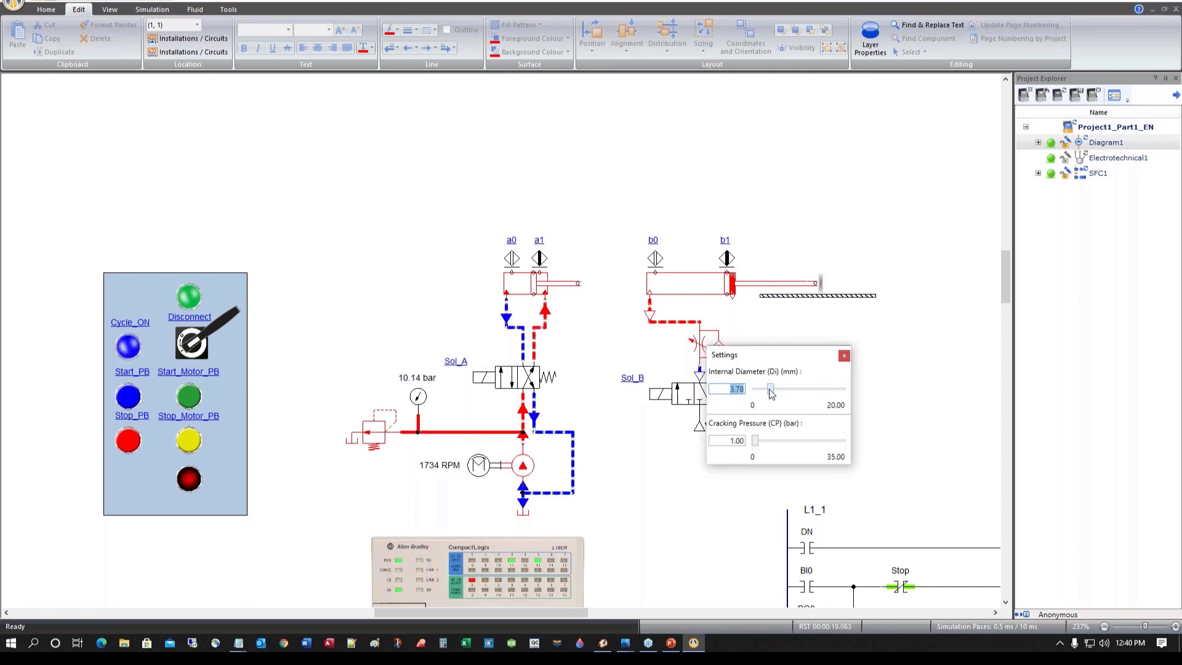
left_click_drag(761, 396, 758, 396)
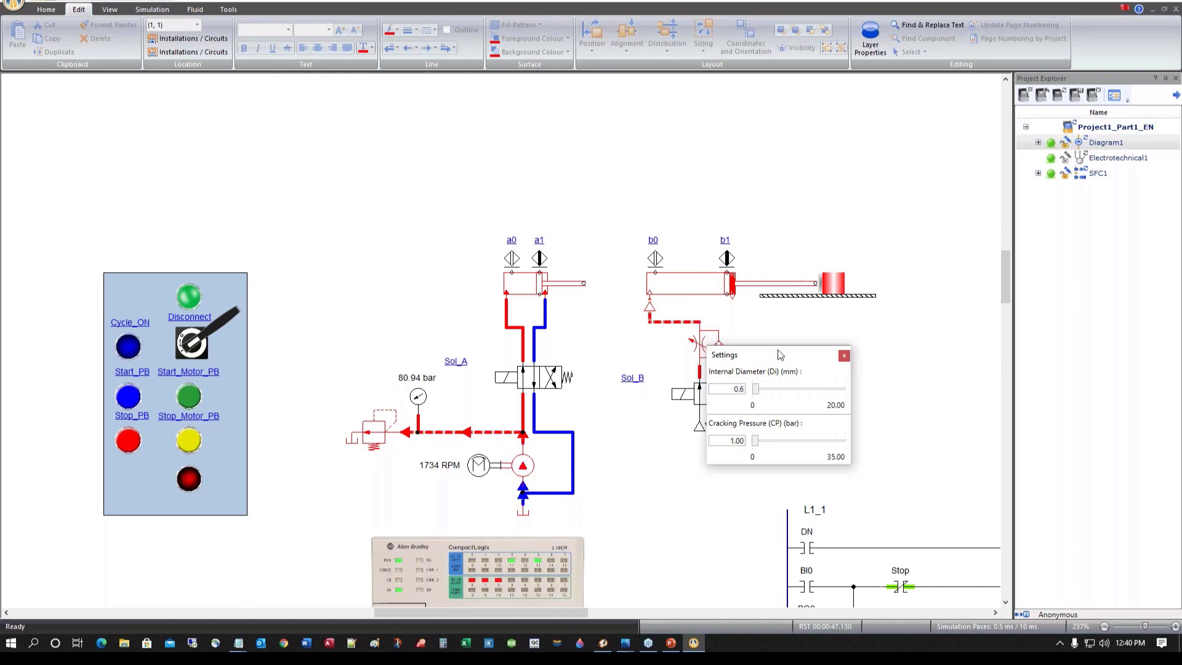
left_click_drag(778, 357, 852, 349)
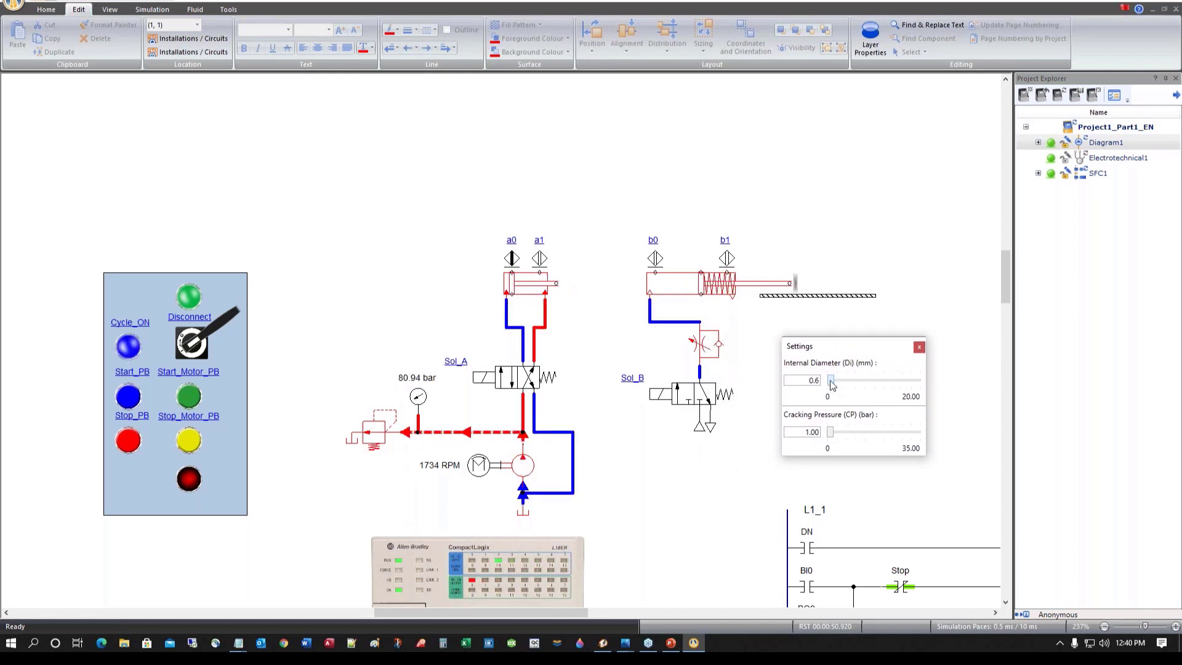
left_click_drag(830, 381, 840, 381)
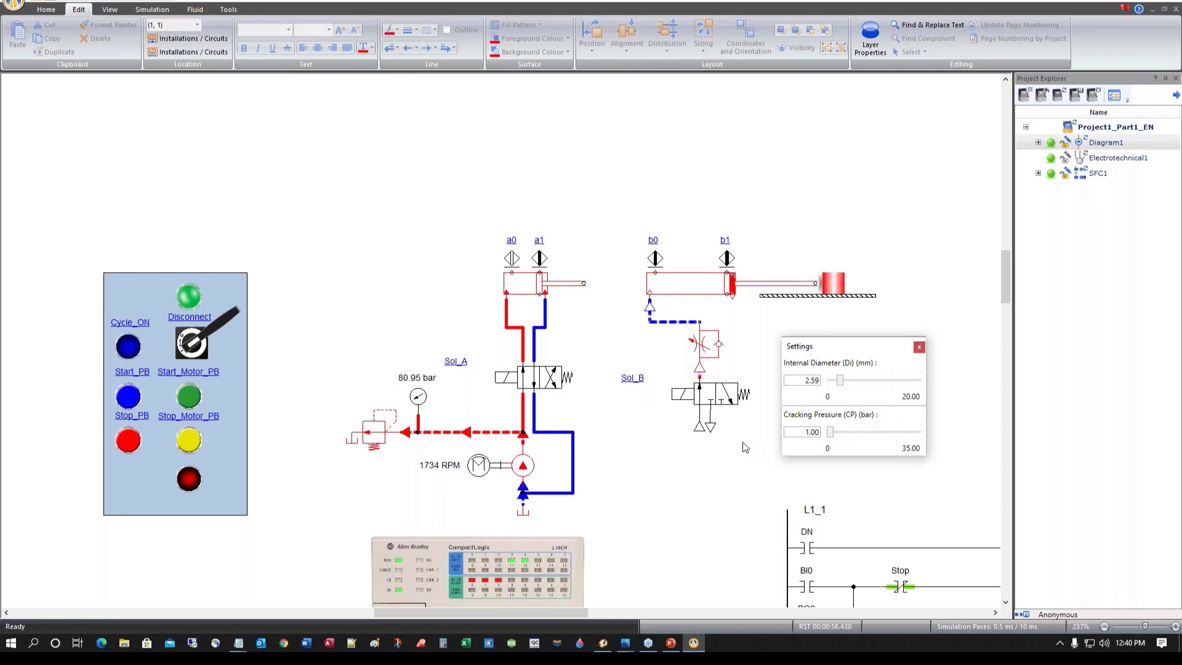
left_click(919, 347)
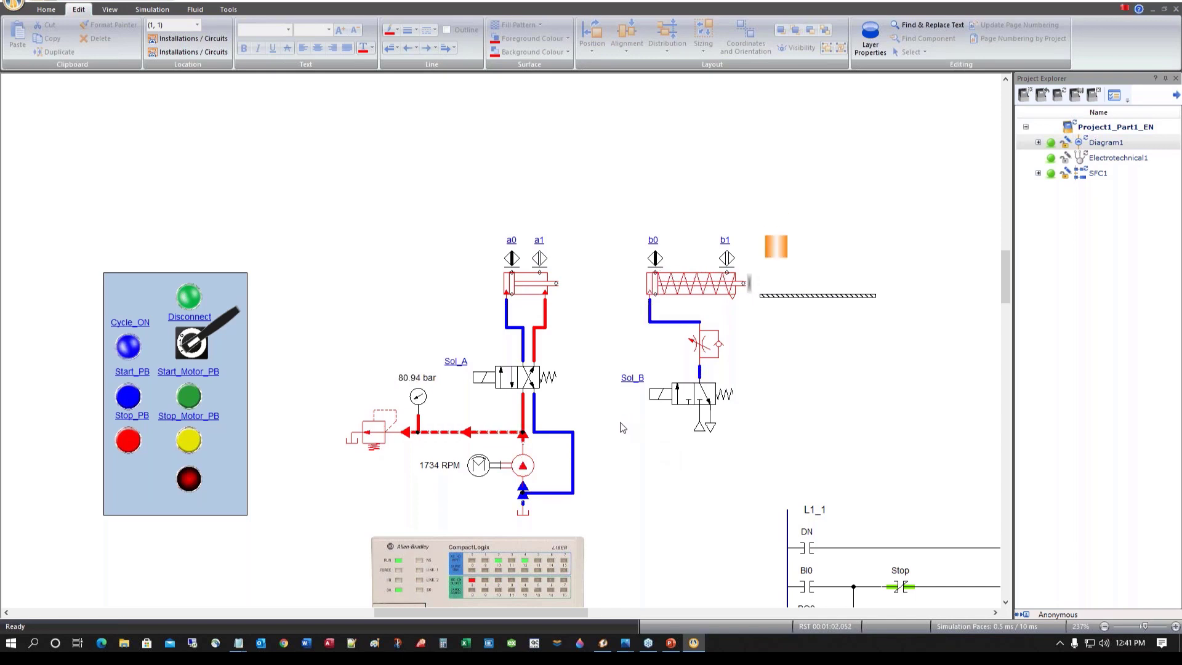
scroll(621, 427, "down", 5)
scroll(622, 427, "down", 3)
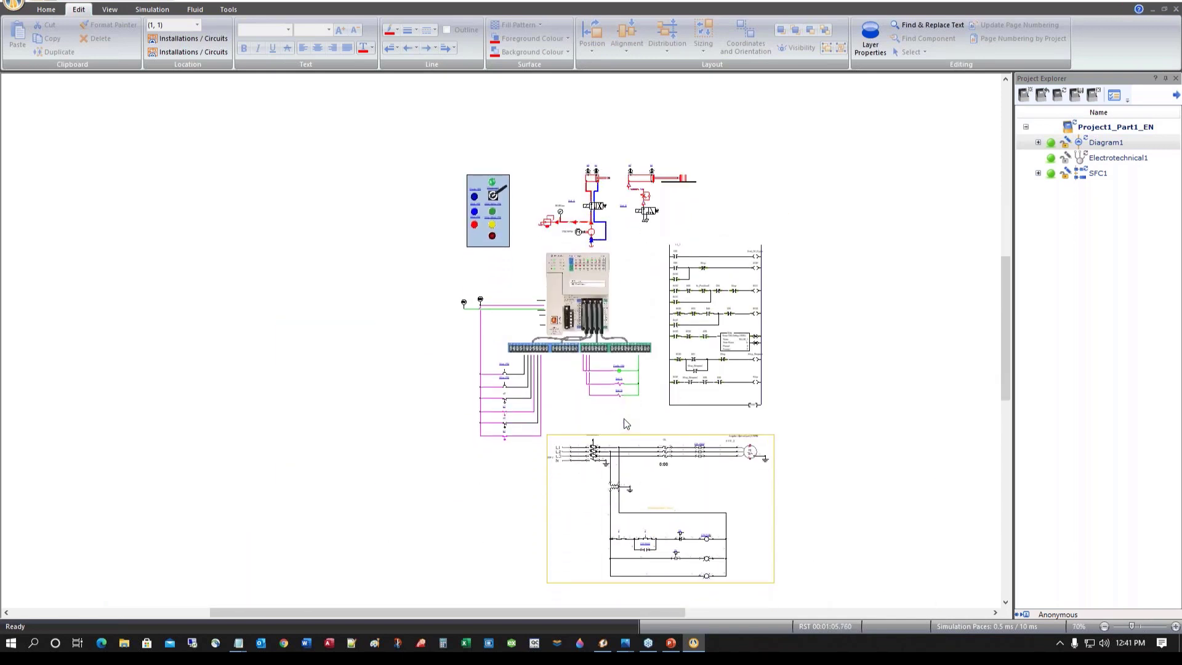
left_click(474, 196)
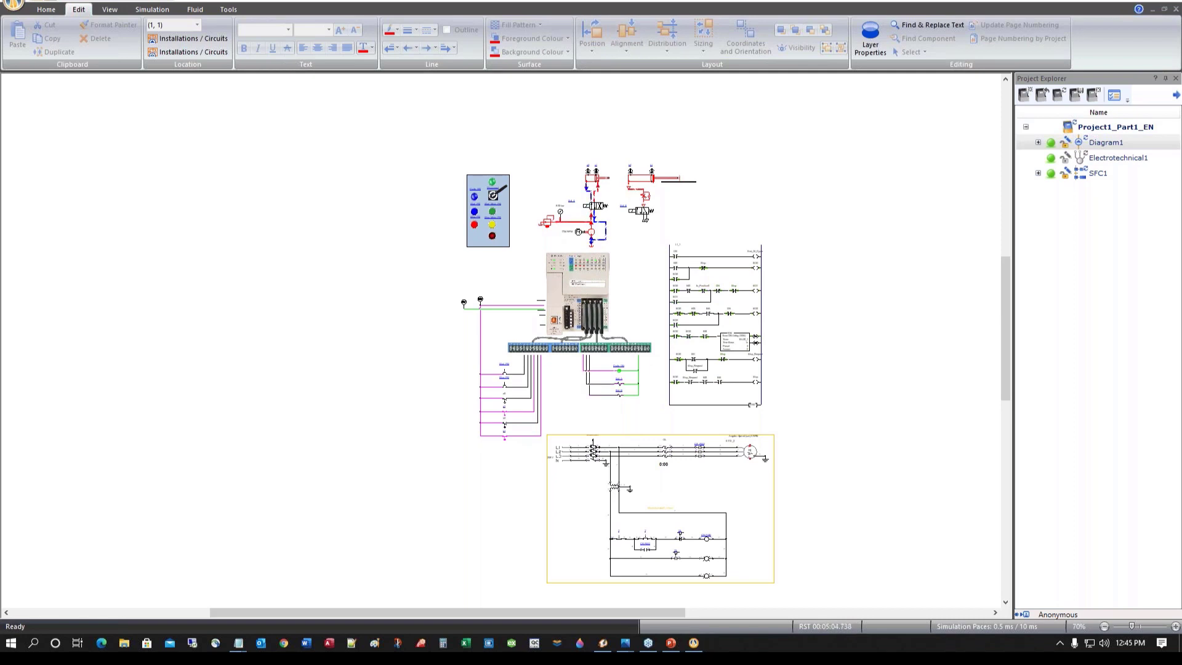